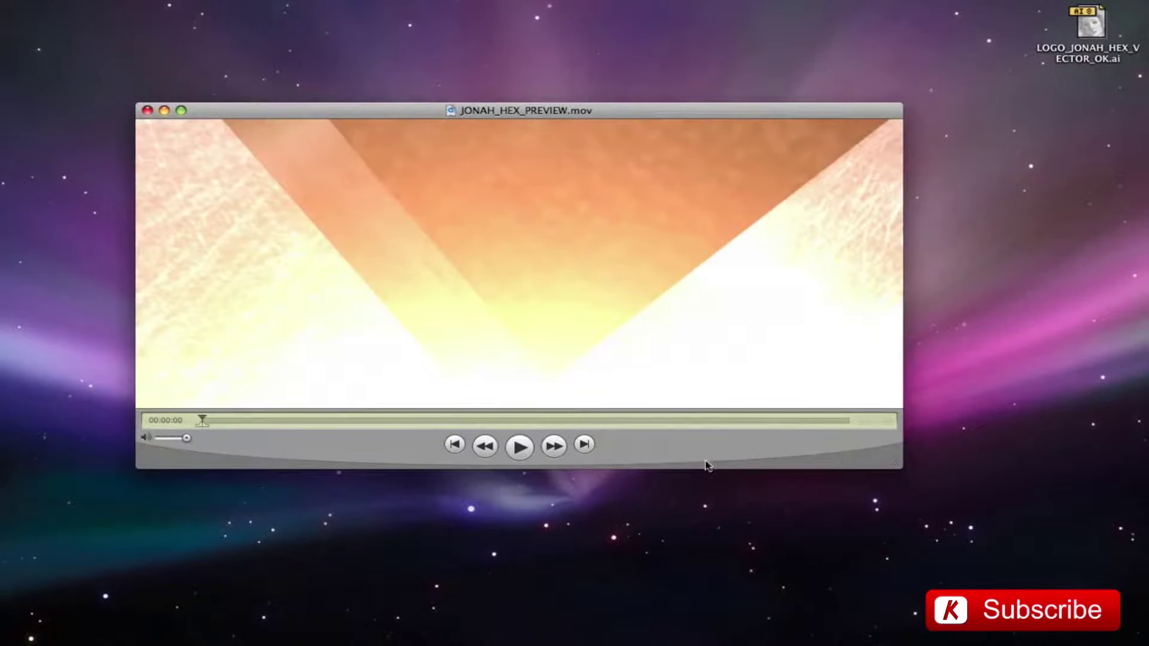
Play JONAH_HEX_PREVIEW.mov and examine several moments of the logo animation.
key(space)
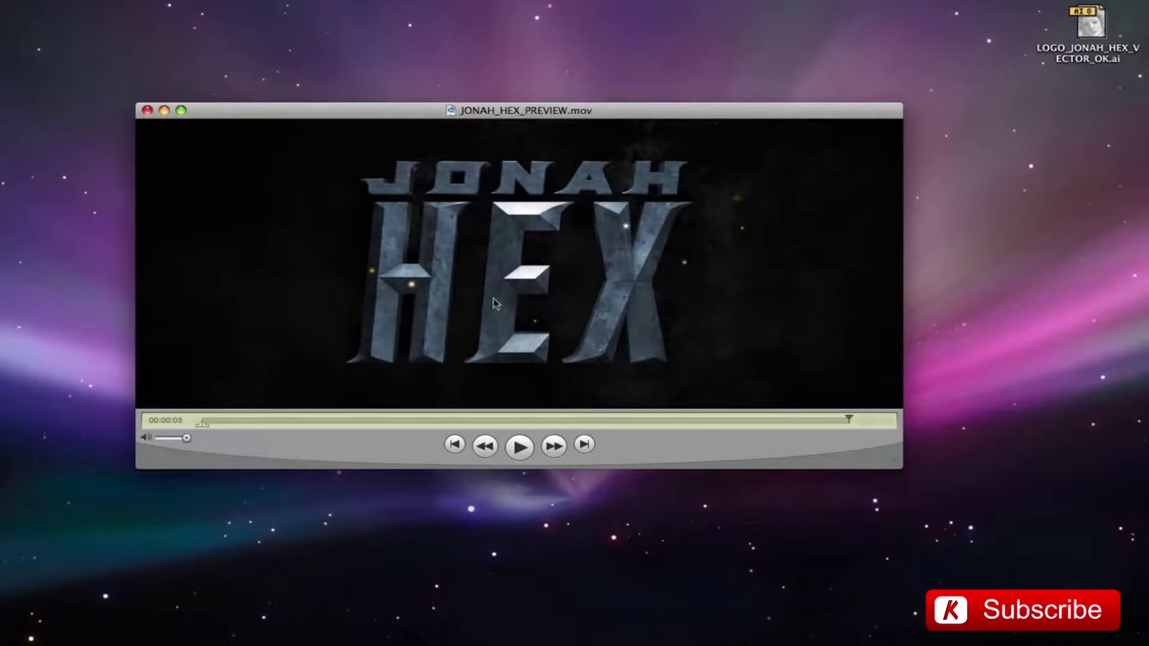
click(452, 422)
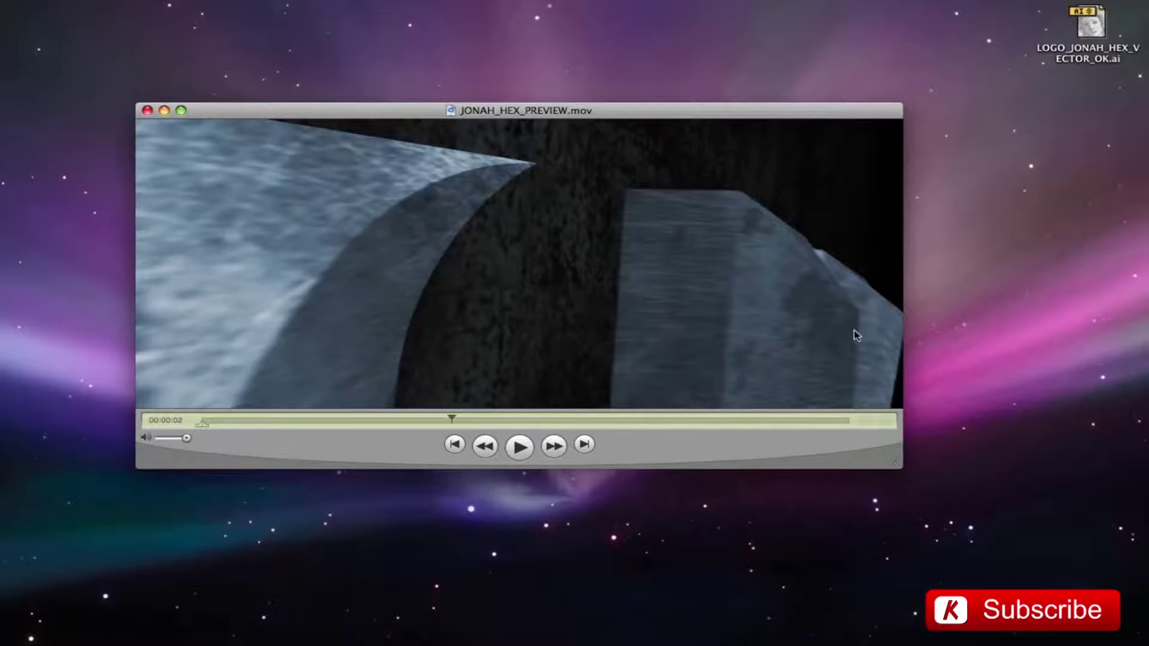
click(277, 422)
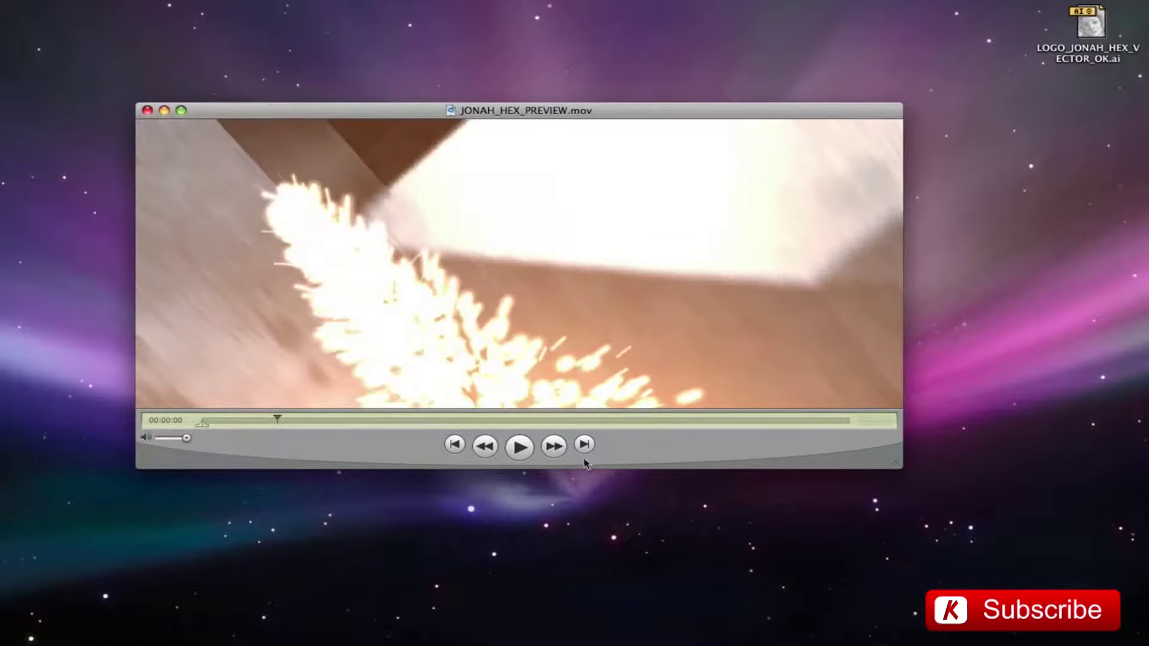
click(589, 423)
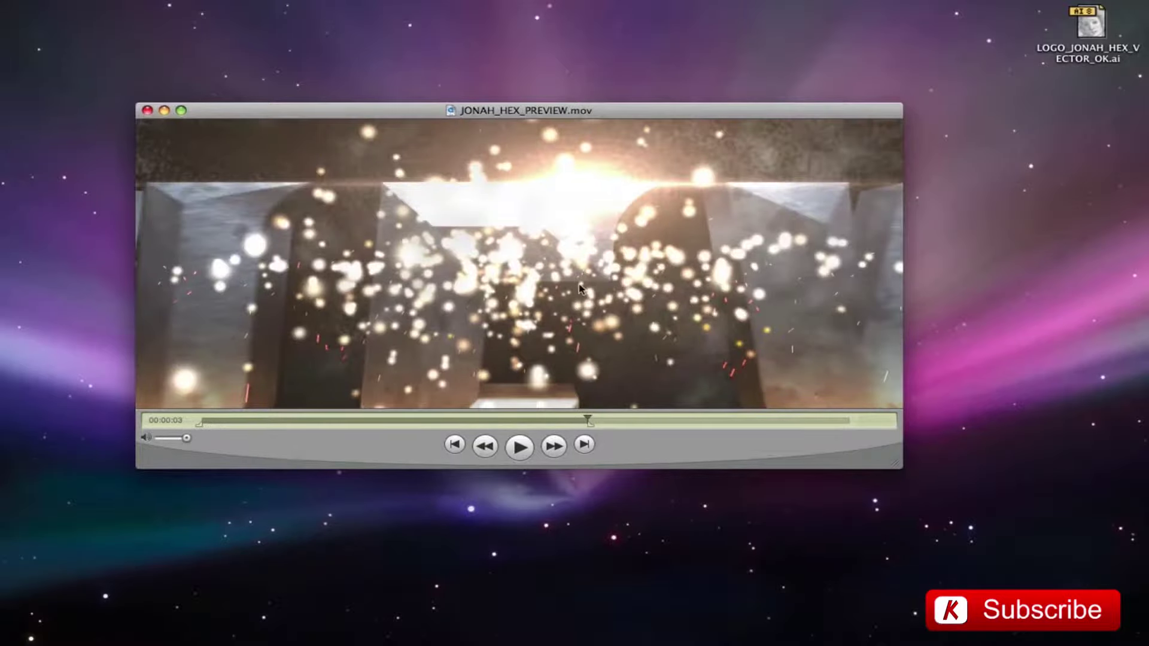
click(821, 424)
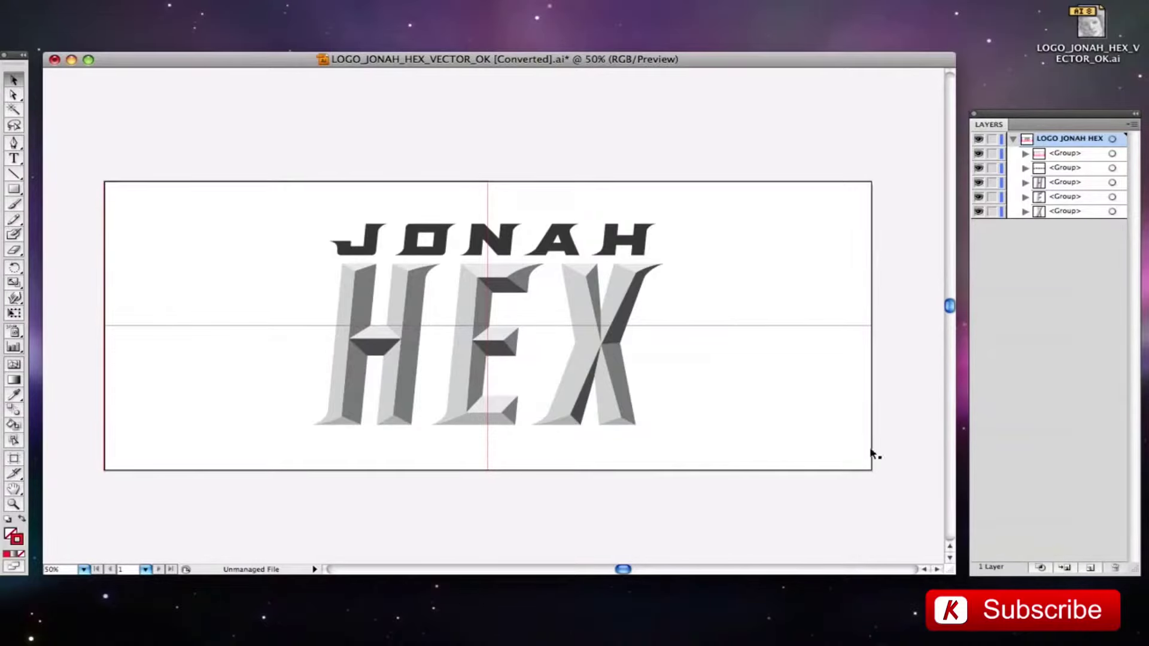
Hide every group of the logo except the letter H and select the H for inspection.
click(978, 154)
click(978, 168)
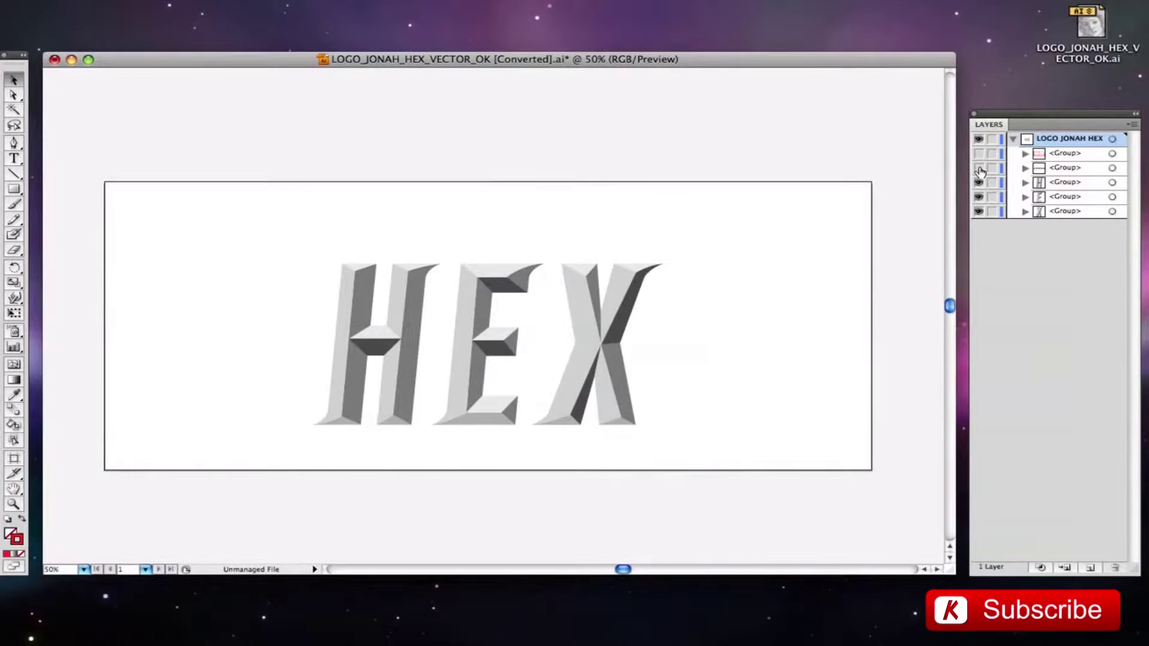
drag(977, 198, 975, 221)
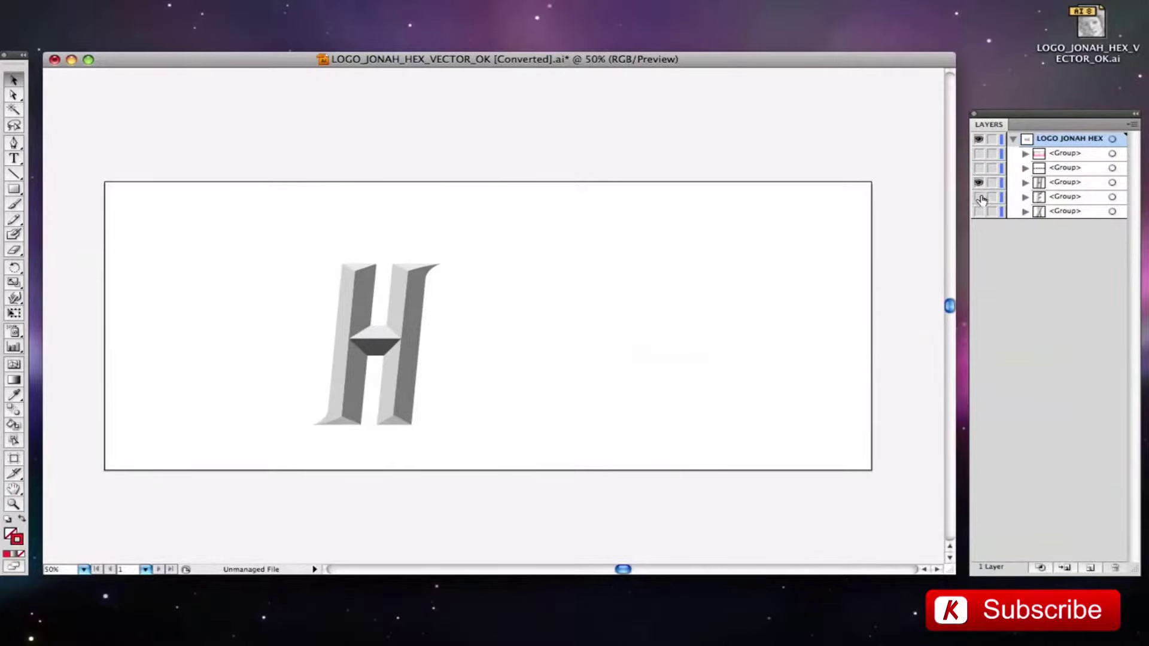
click(408, 310)
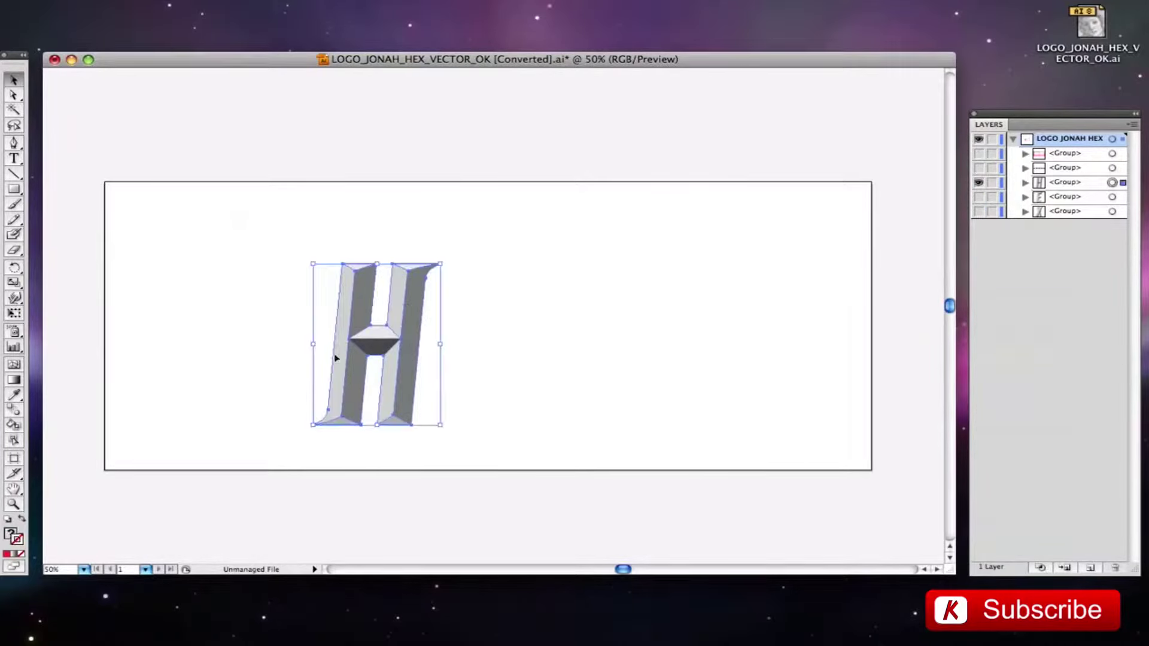
key(super+space)
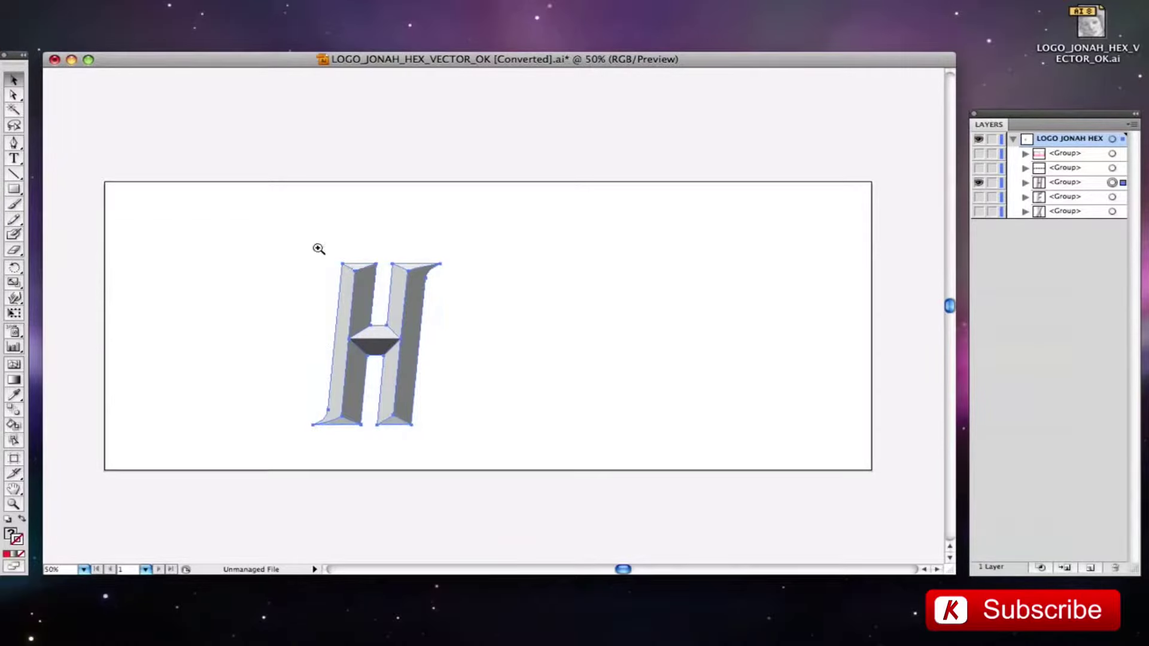
drag(264, 246, 498, 438)
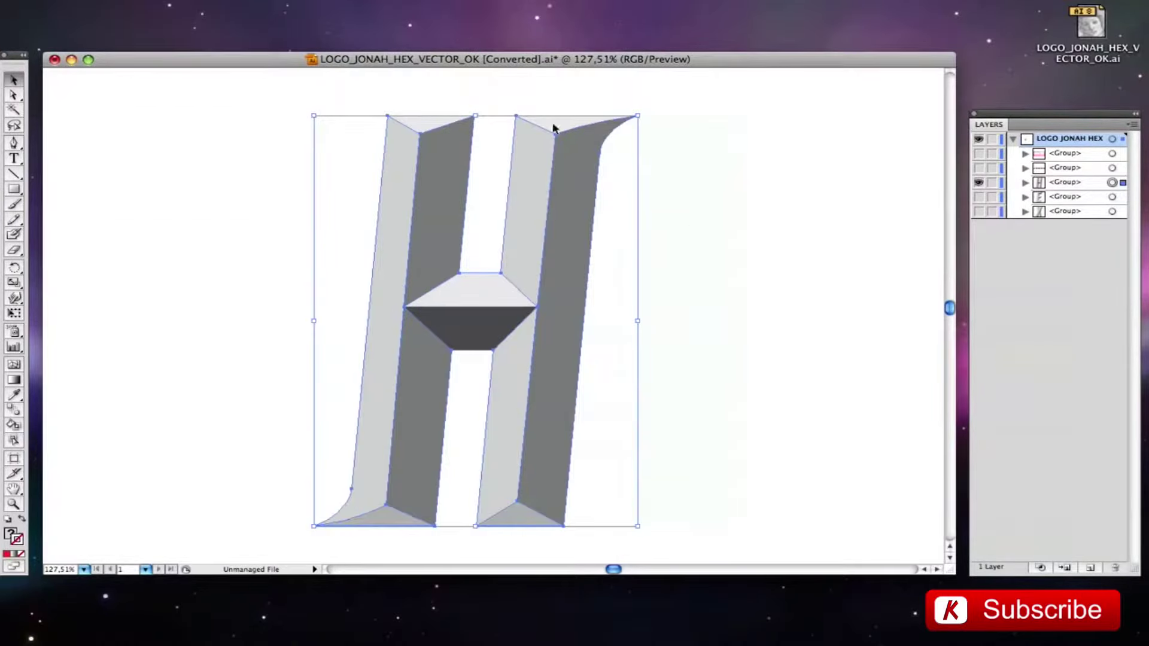
Expand the H group and examine its individual paths by selecting the separate bevel faces one after another.
click(1025, 183)
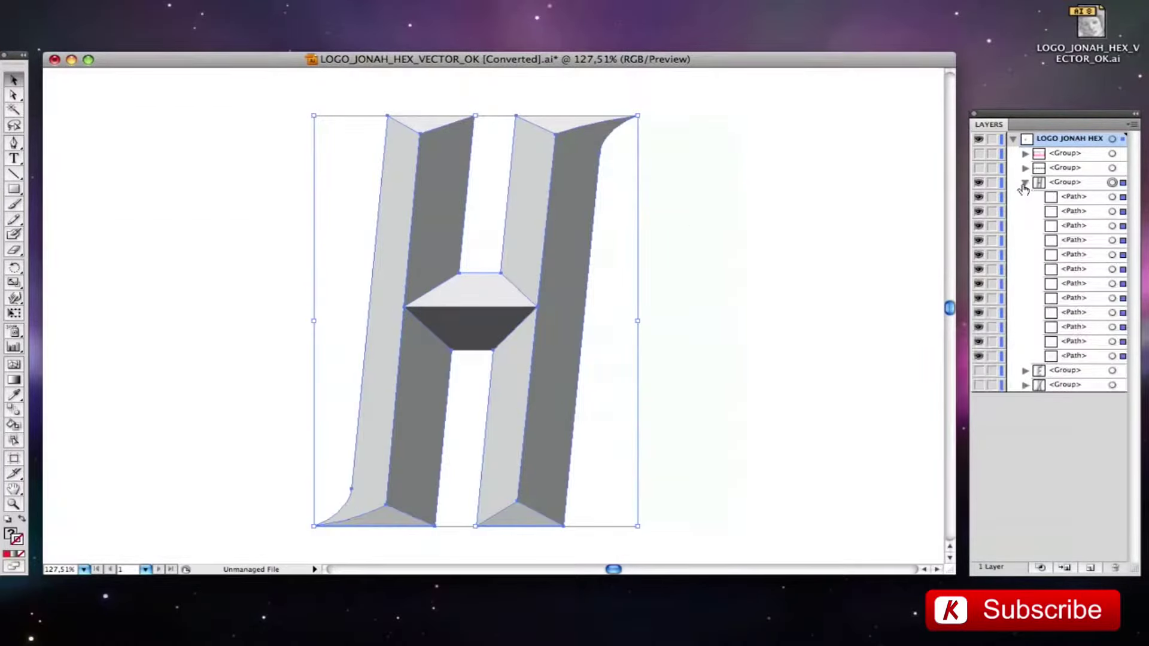
click(1074, 199)
click(1073, 210)
click(1076, 226)
click(1078, 241)
click(1070, 270)
click(13, 94)
click(89, 133)
click(389, 191)
click(435, 144)
click(423, 120)
click(531, 162)
click(569, 171)
click(565, 122)
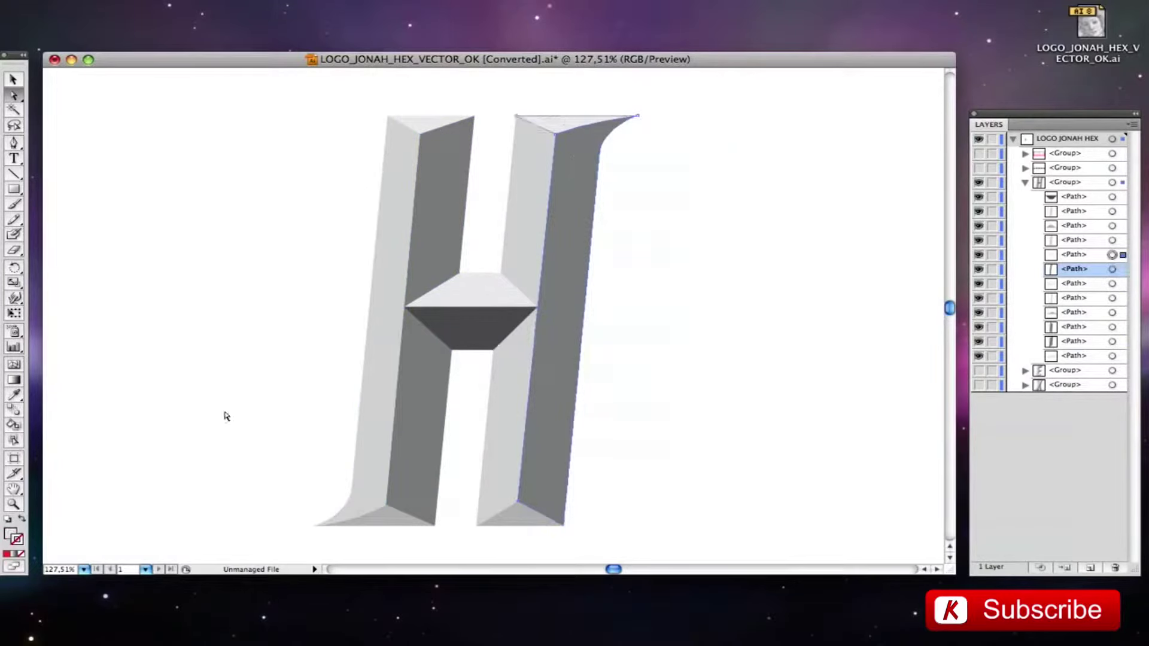
Clear the path selection, collapse the H group and make all the hidden logo groups visible again.
click(648, 317)
alt+super+click(648, 317)
alt+super+click(649, 317)
alt+super+click(648, 317)
drag(444, 315, 580, 319)
drag(979, 168, 979, 153)
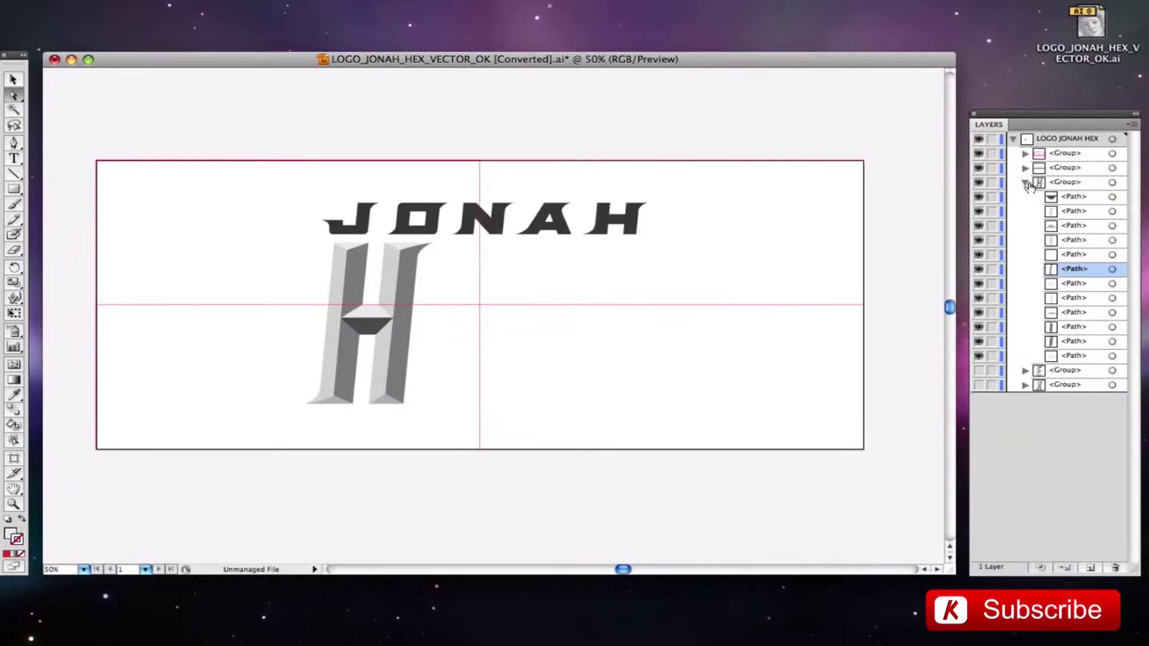
click(1025, 183)
drag(979, 196, 979, 211)
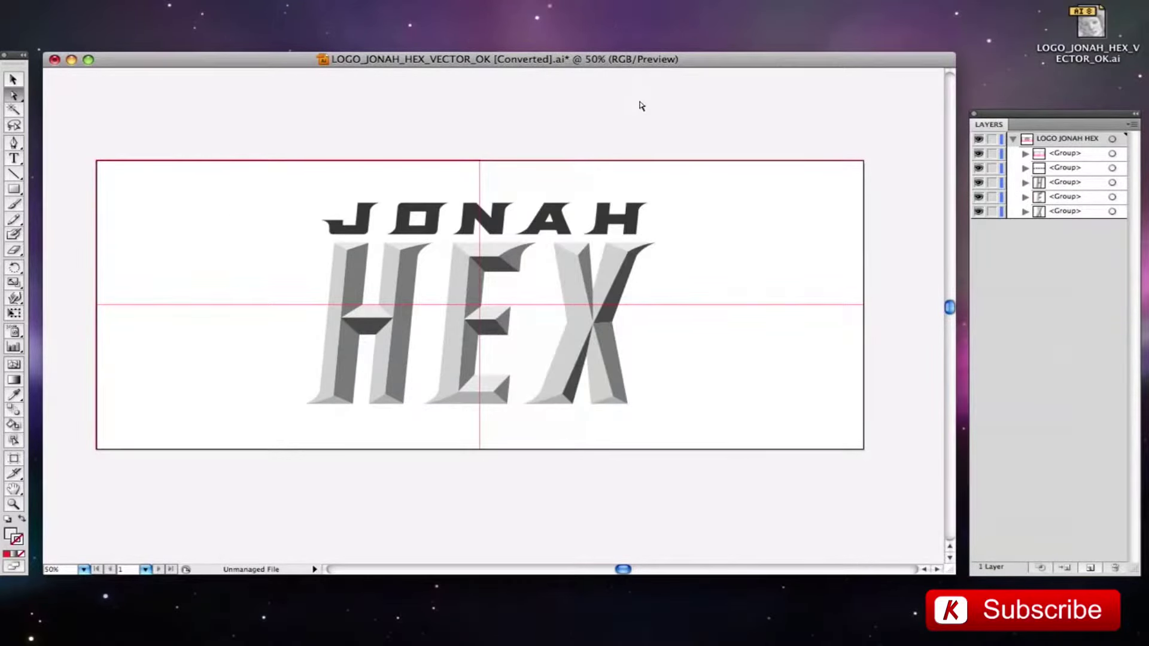
click(15, 79)
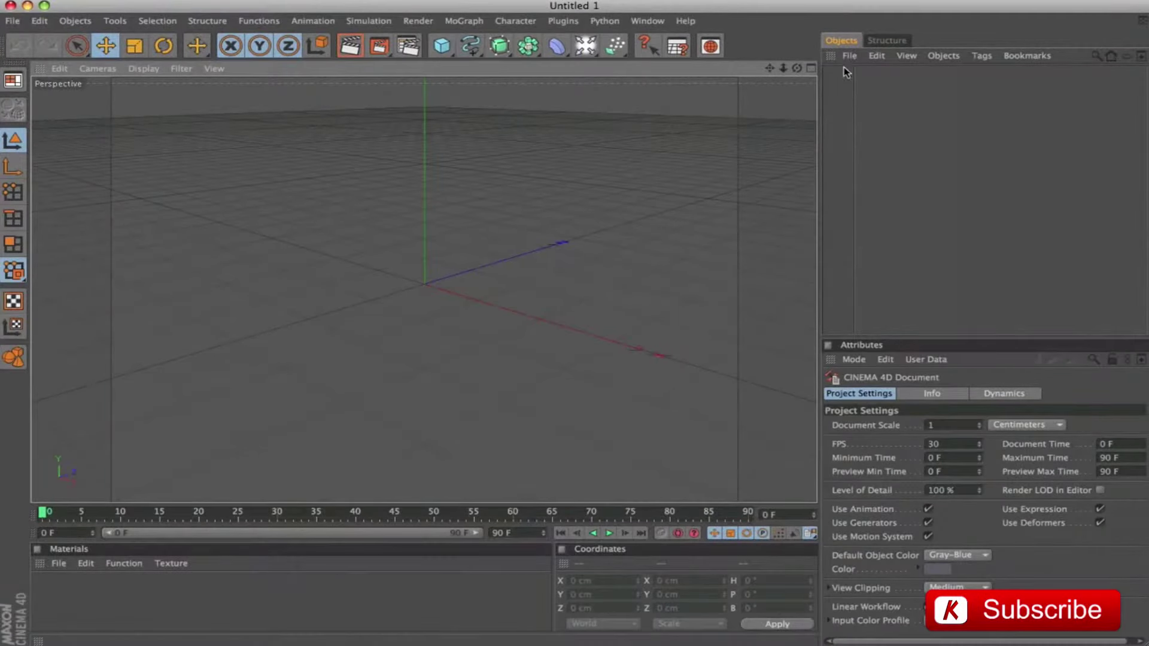
In Cinema 4D, import LOGO_JONAH_HEX_VECTOR_OK.ai from PROJECT FILES into the scene with the offered import settings.
click(849, 56)
click(855, 77)
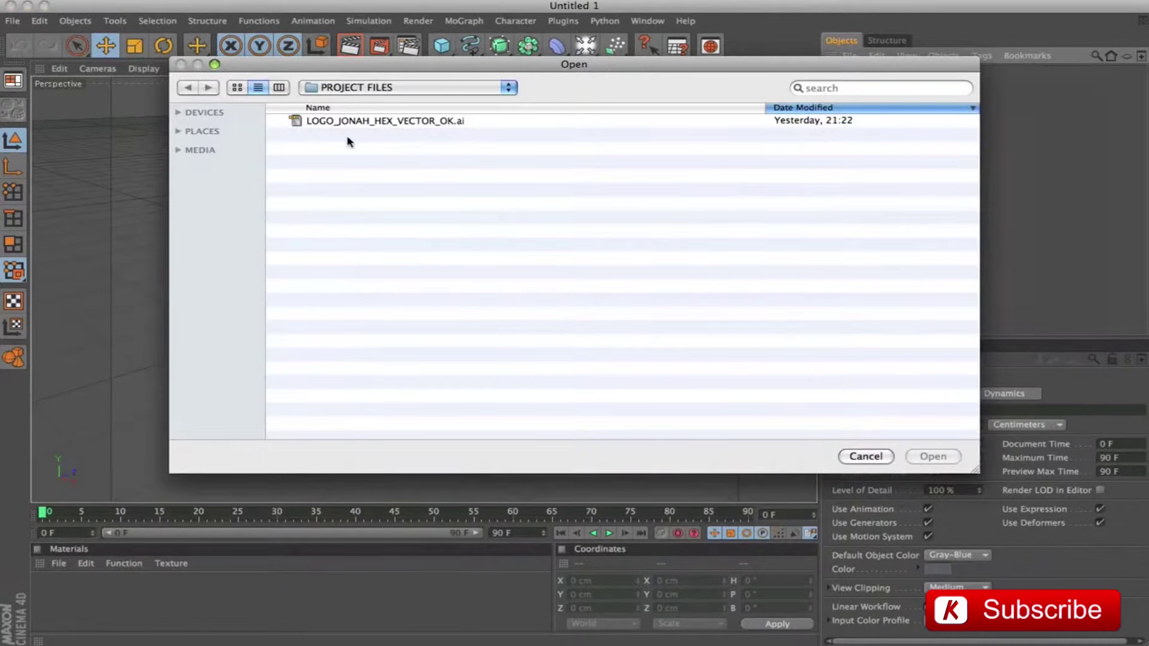
click(400, 121)
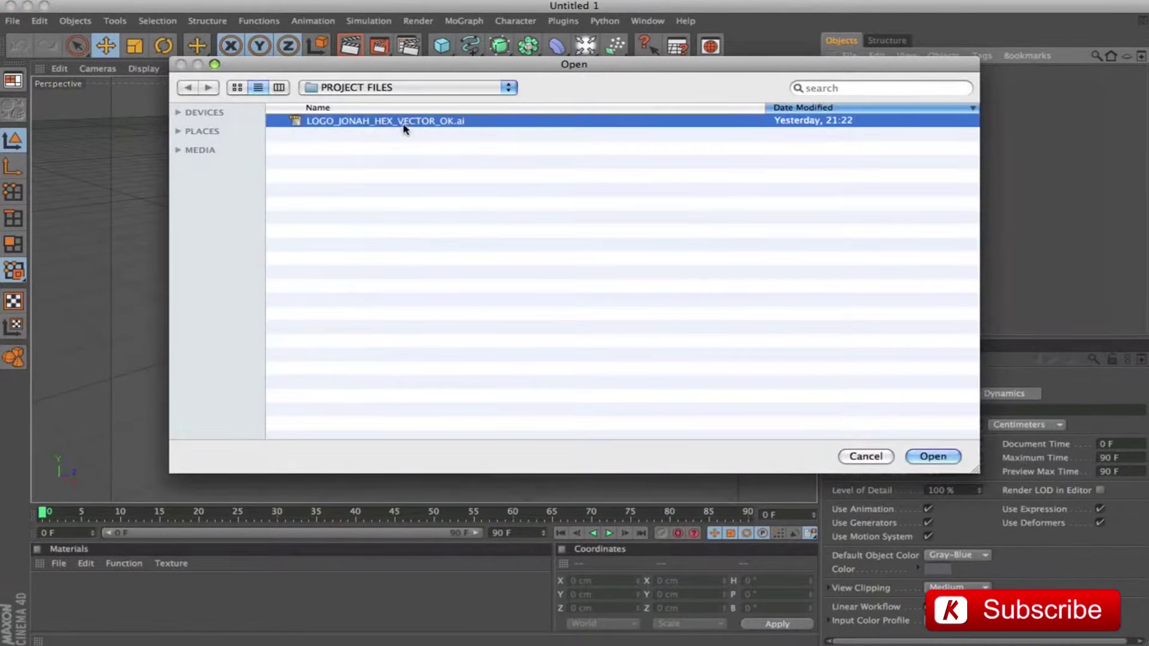
click(934, 458)
click(960, 591)
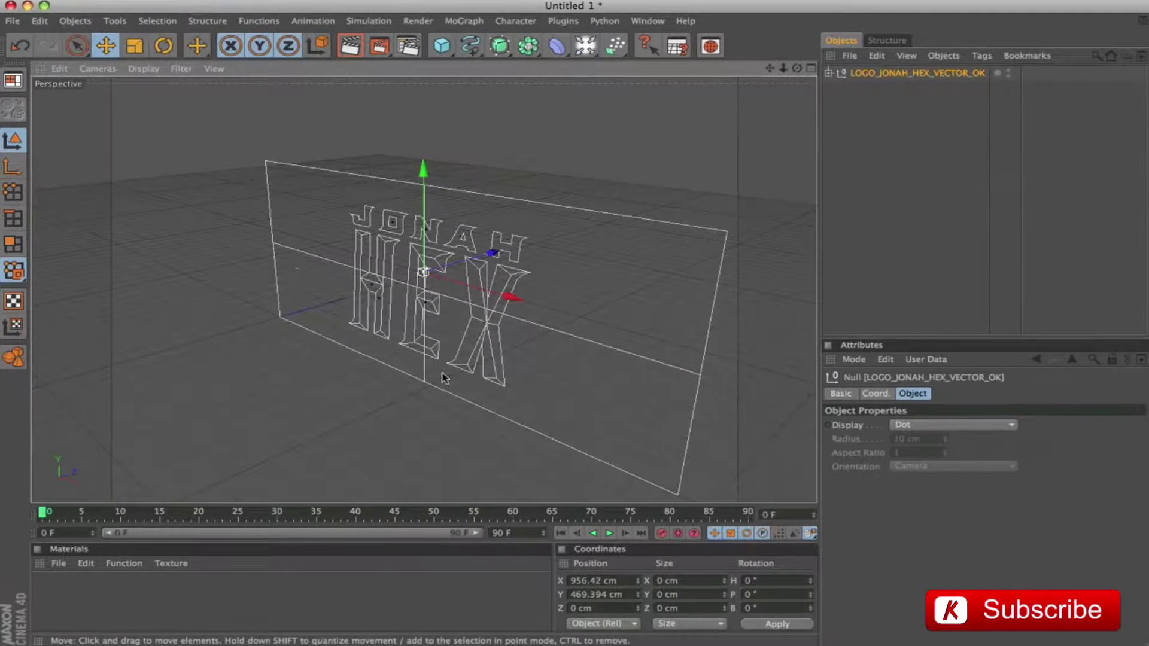
In the front view, move only the logo null's axis near the crossing of the centre guides, about X 958 cm, Y 400 cm.
click(811, 69)
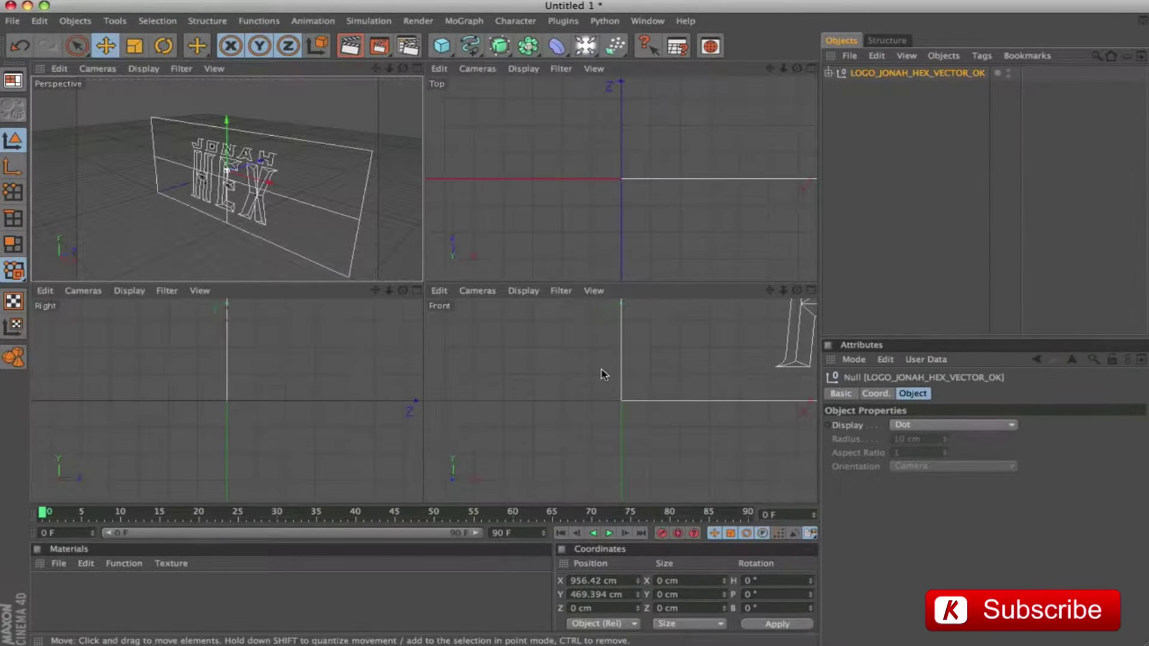
key(h)
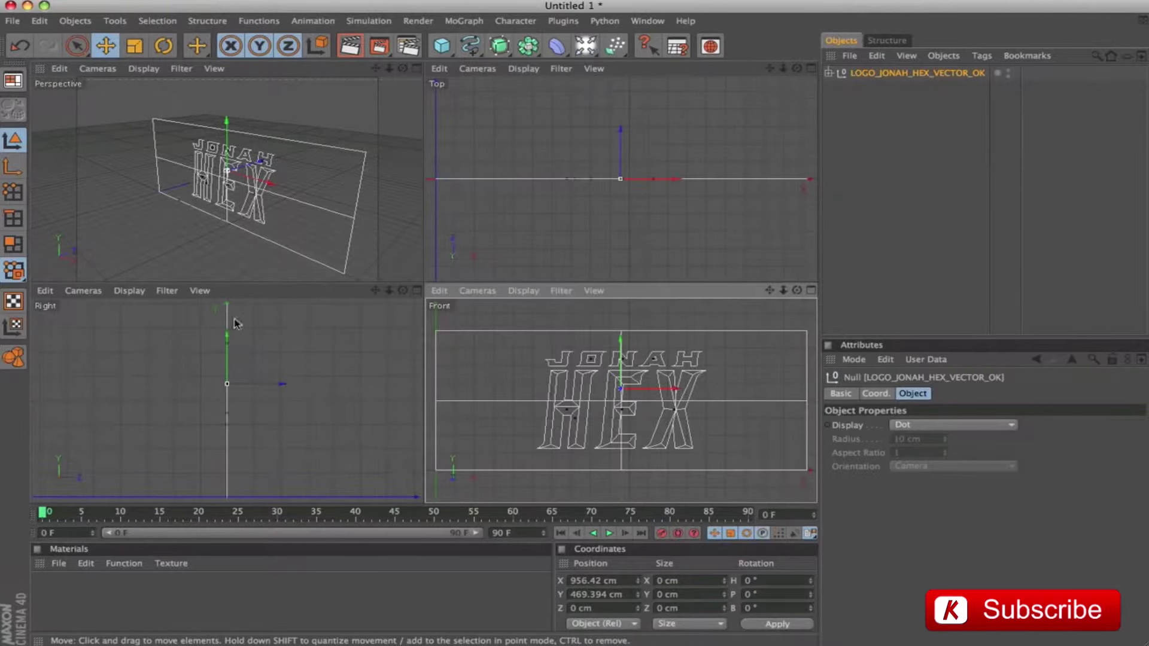
click(416, 68)
mouse_move(584, 194)
mouse_down()
mouse_move(659, 193)
mouse_move(593, 135)
mouse_move(578, 201)
mouse_up()
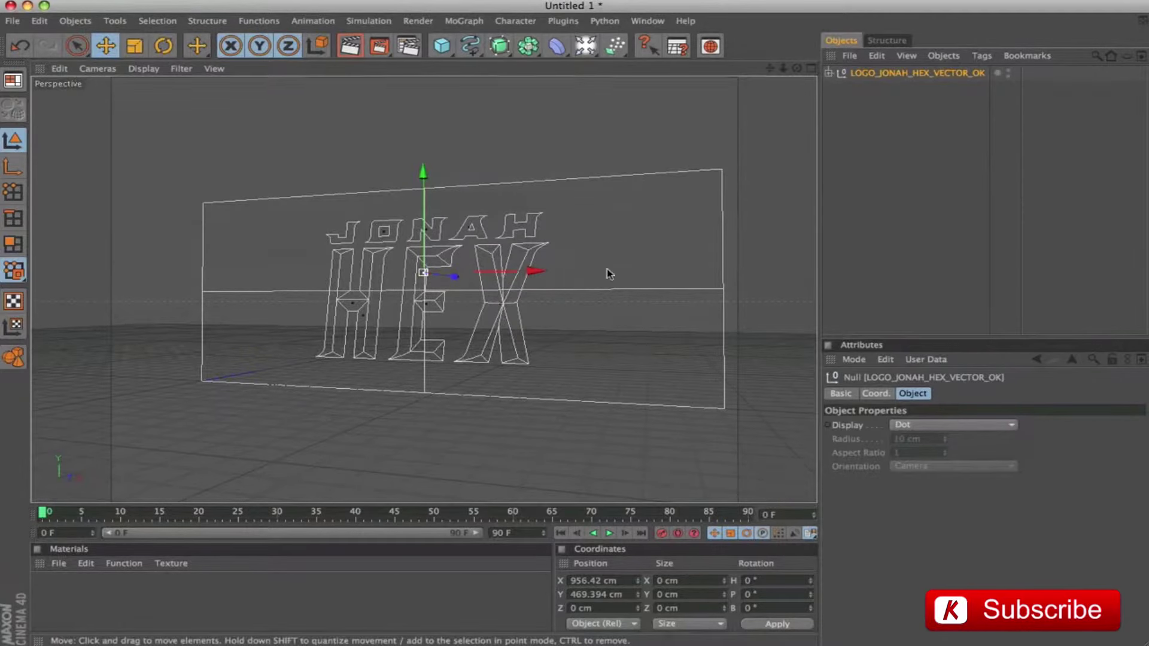
click(811, 68)
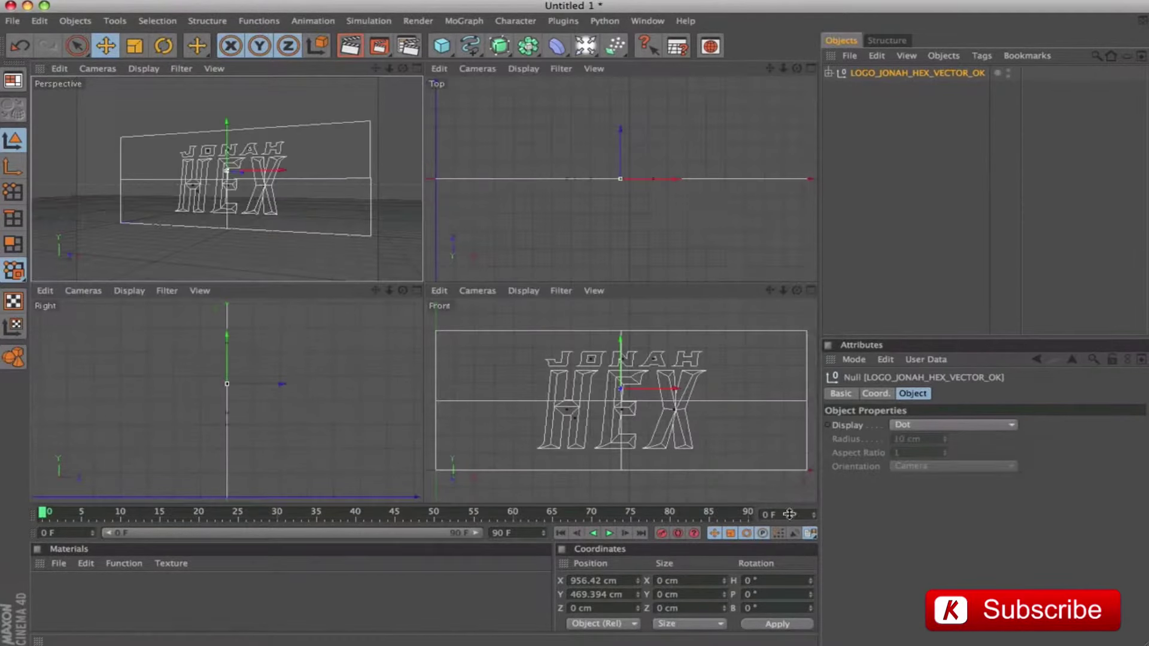
click(811, 291)
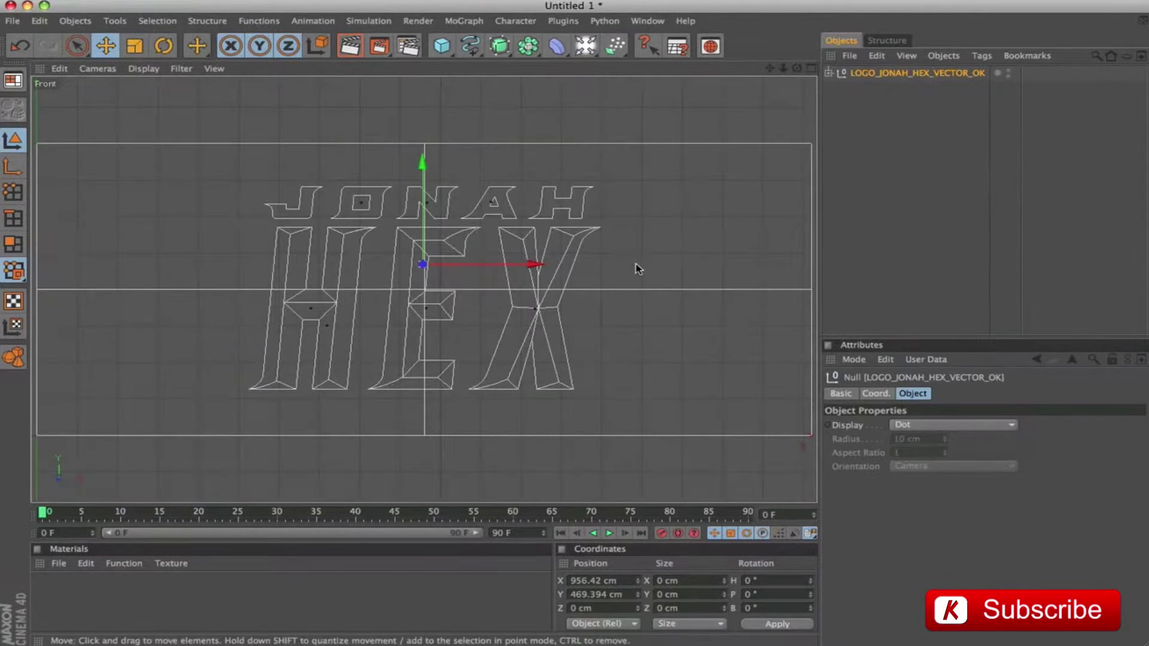
click(14, 166)
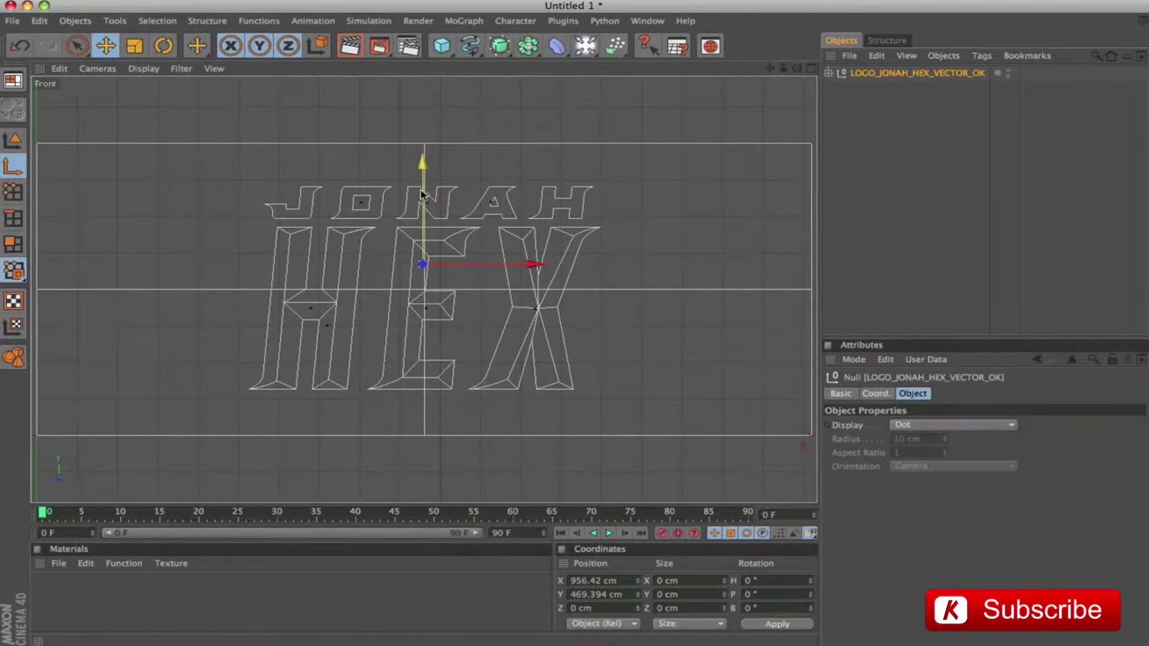
drag(423, 192, 424, 219)
drag(422, 289, 423, 290)
Refine the logo null's axis exactly onto the guide crossing at X 960 cm, Y 400 cm and leave axis editing.
drag(784, 67, 799, 67)
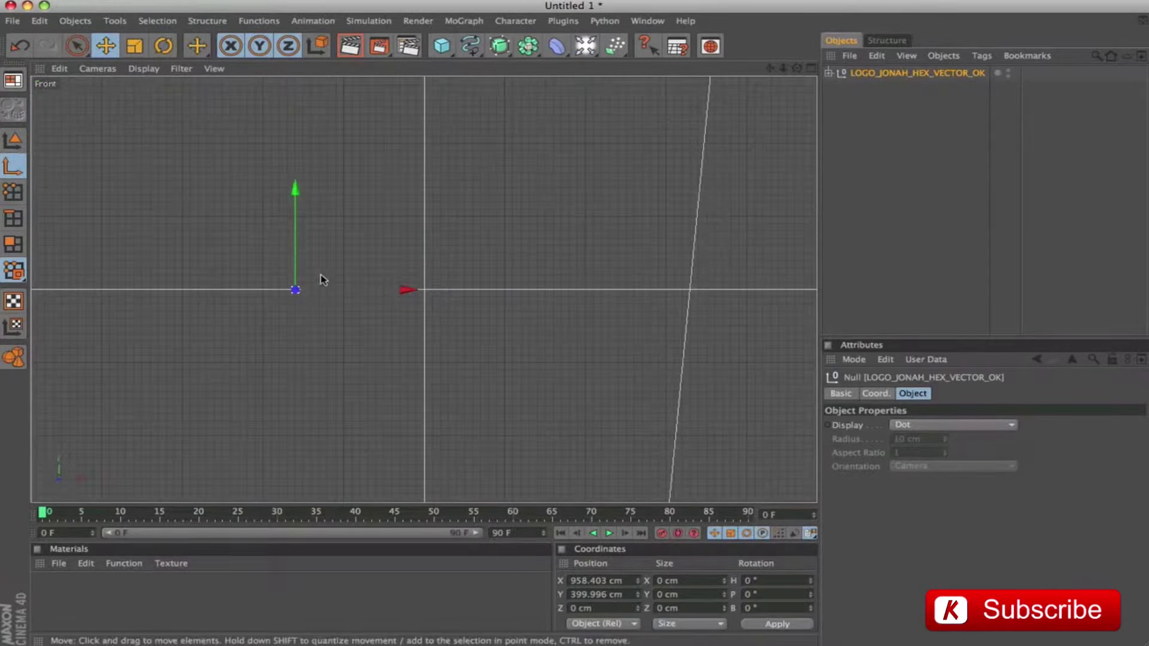
drag(323, 289, 452, 289)
drag(784, 68, 799, 67)
drag(418, 258, 419, 233)
drag(469, 290, 475, 290)
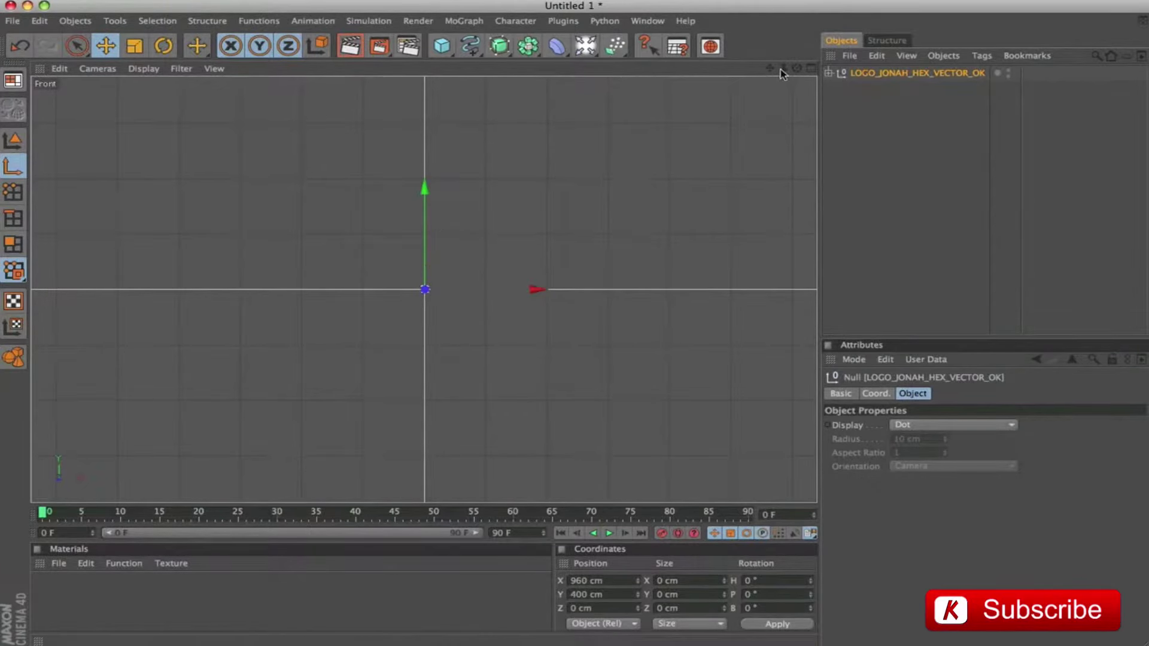
click(14, 140)
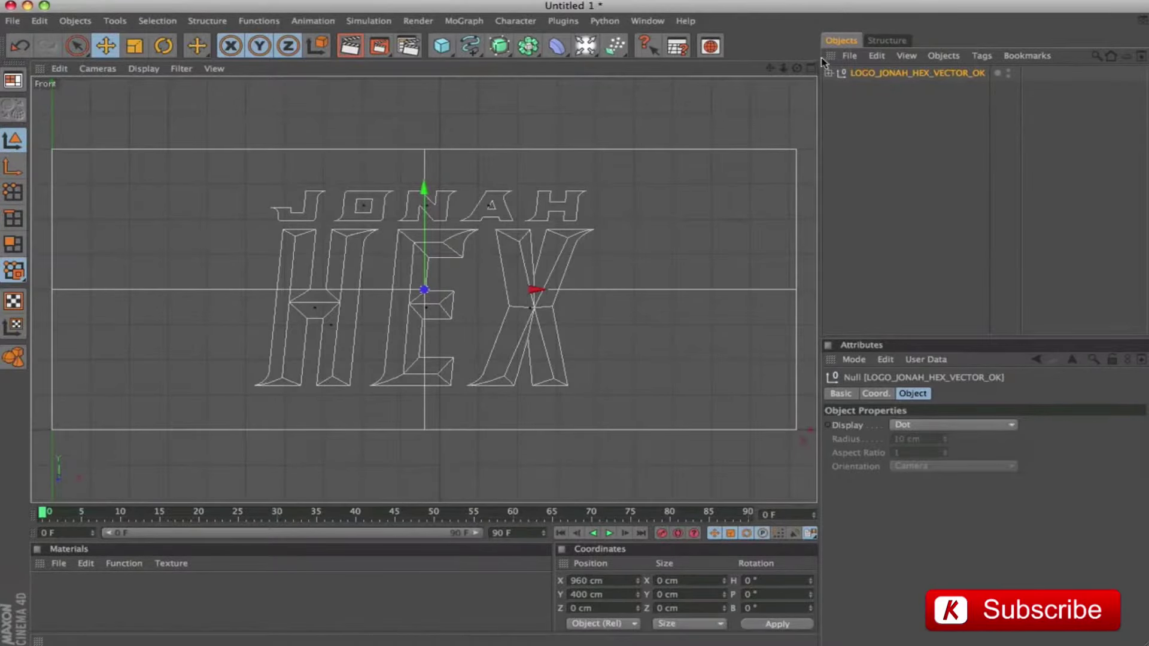
Set the logo null's X and Y position to 0 cm to centre it at the world origin.
click(811, 68)
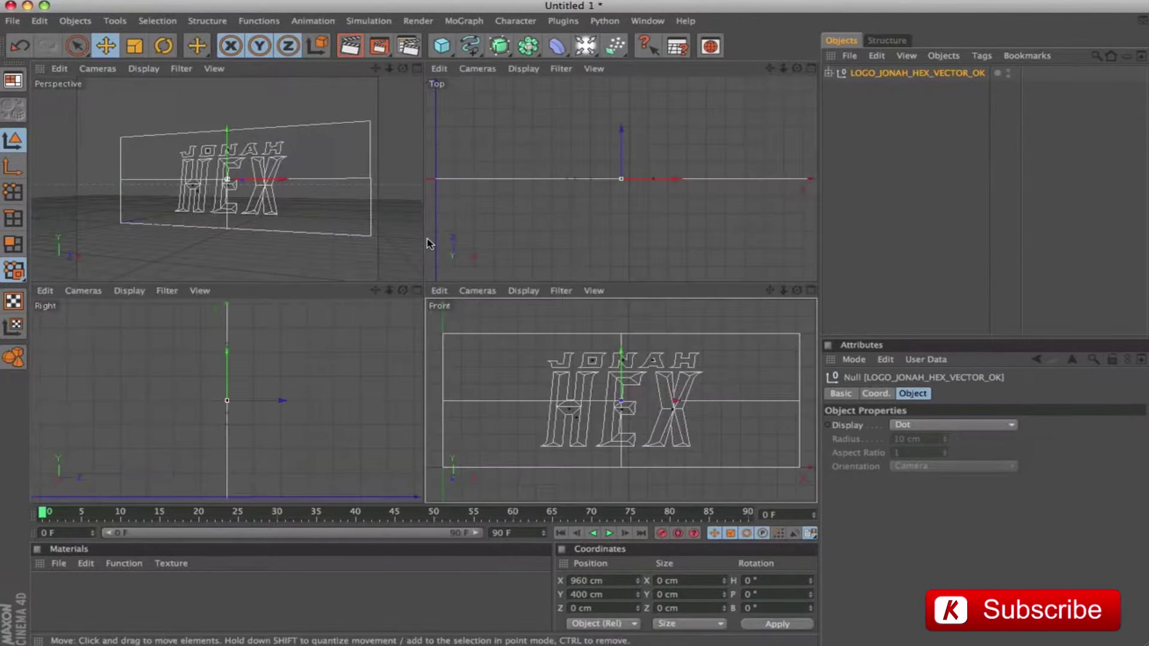
click(417, 70)
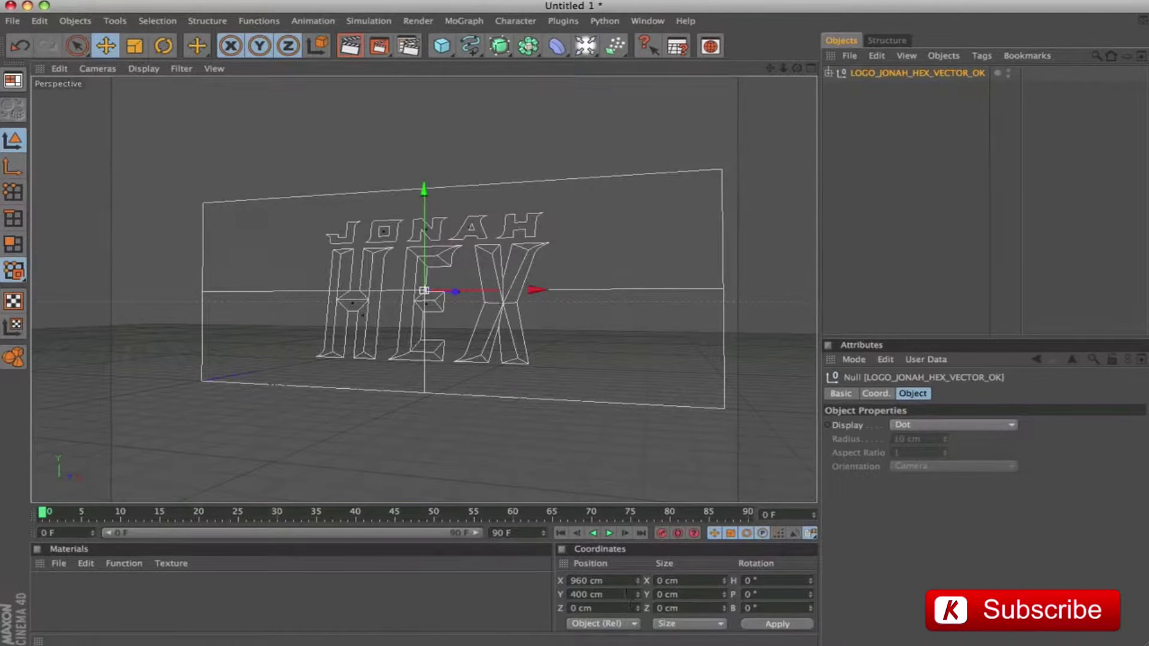
click(624, 582)
text(0)
key(Tab)
text(0)
key(Return)
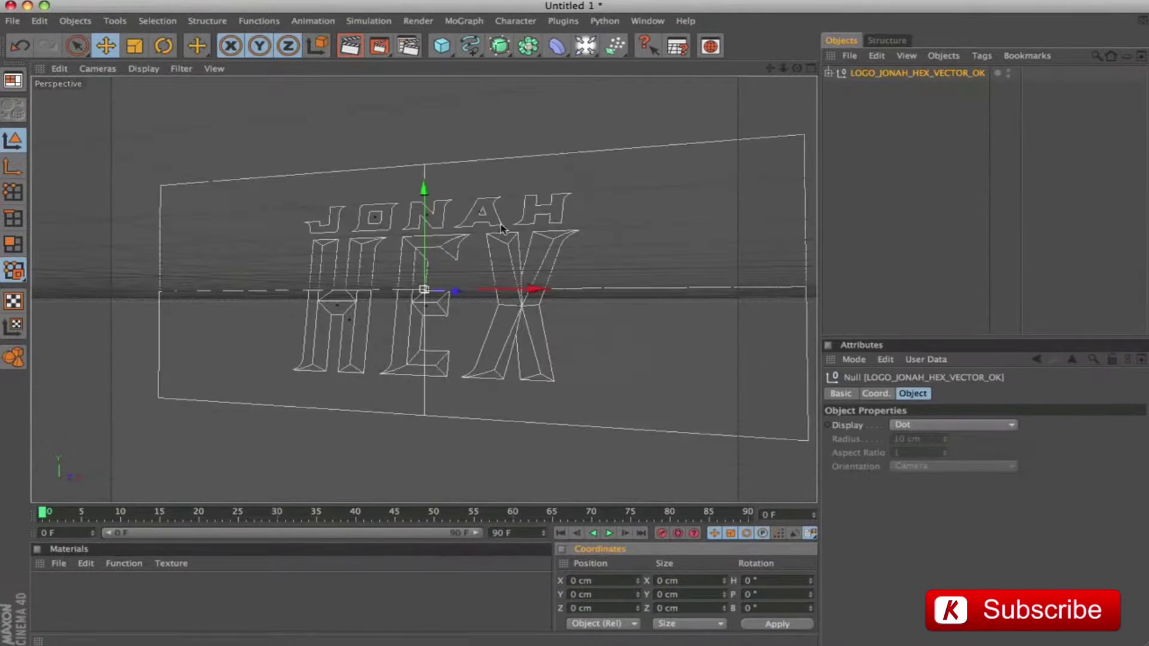
Add a camera from a perspective view angled slightly toward the logo.
drag(796, 68, 838, 120)
drag(292, 296, 273, 364)
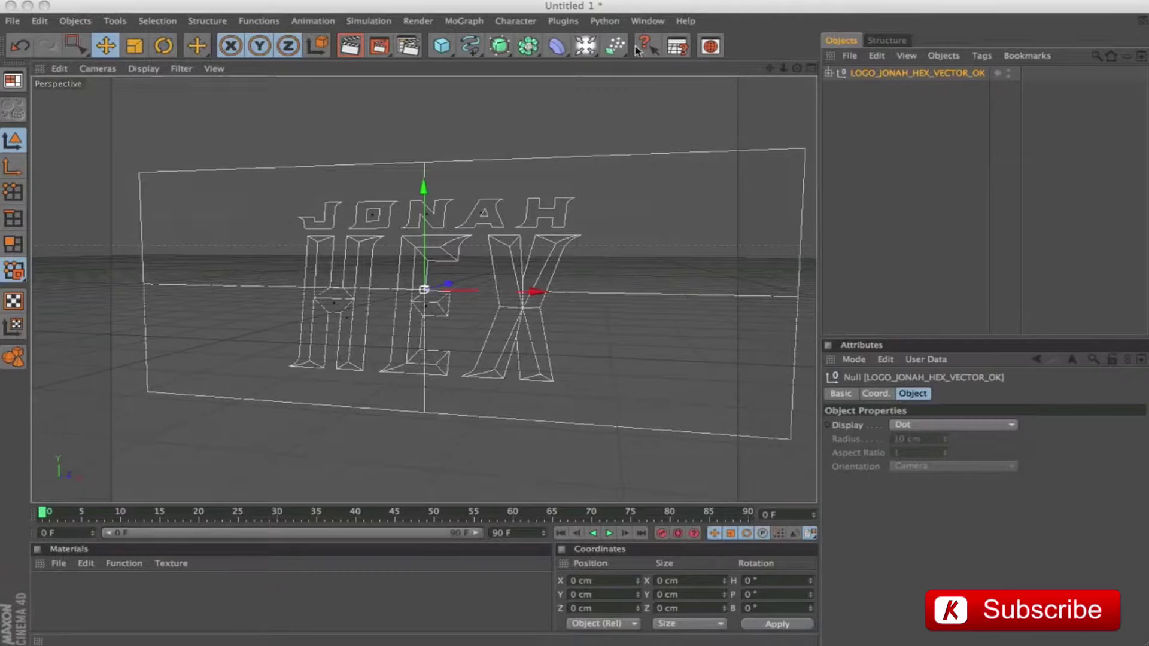
drag(585, 47, 628, 146)
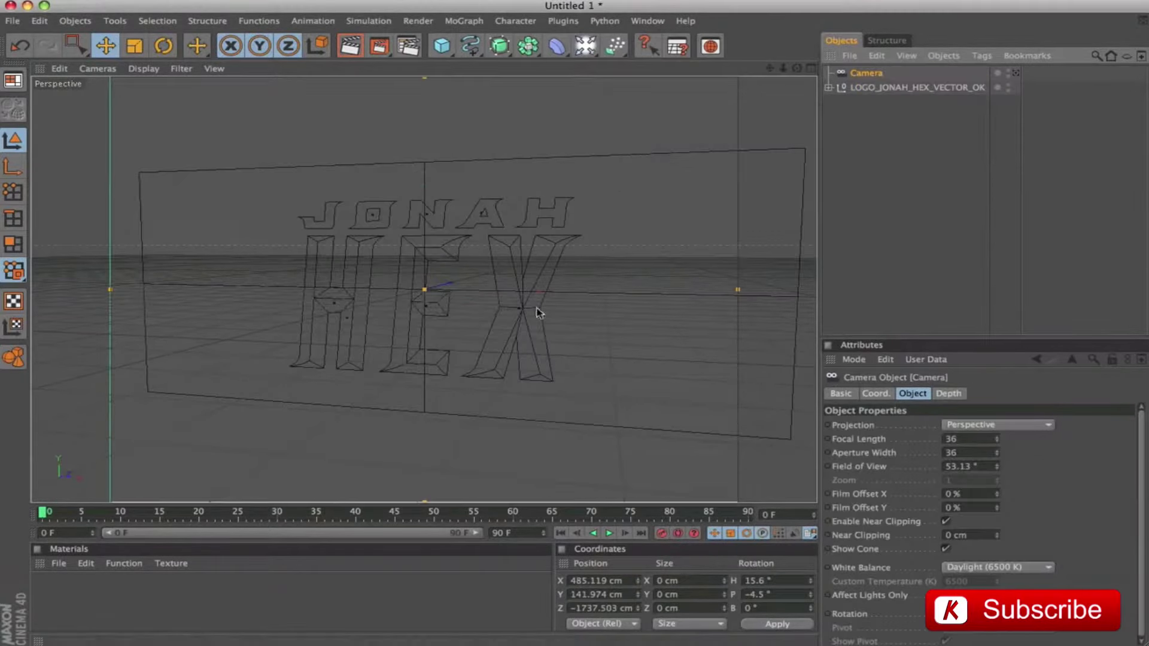
Set the render output size to 1920 x 800 pixels.
click(408, 46)
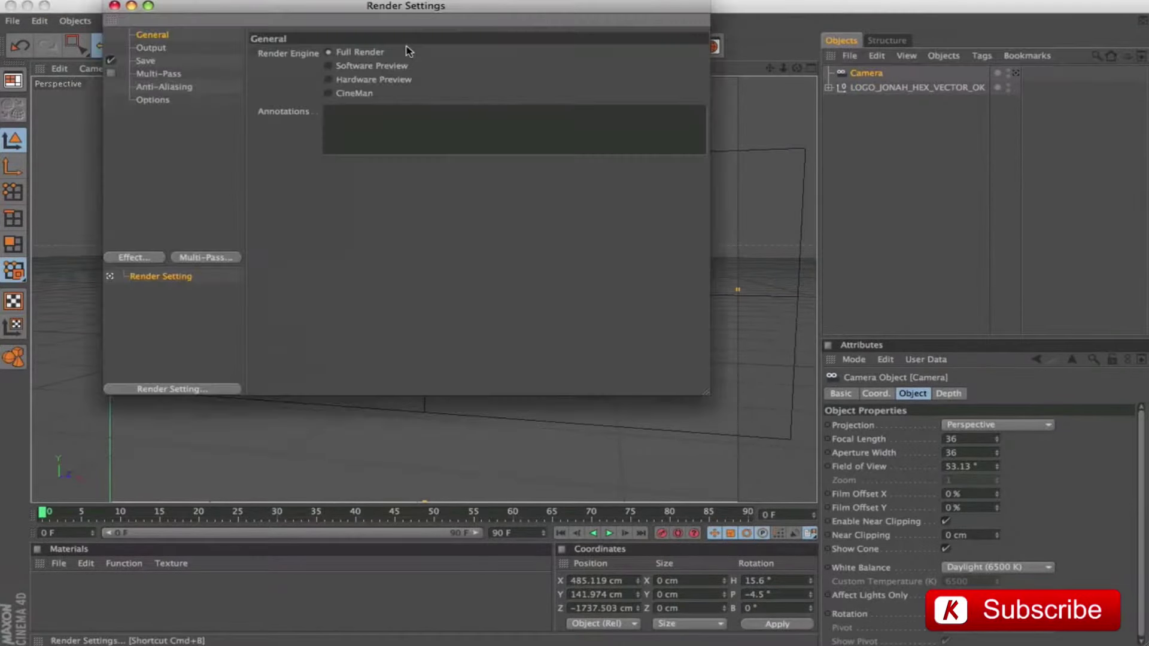
click(165, 50)
double_click(384, 68)
text(192)
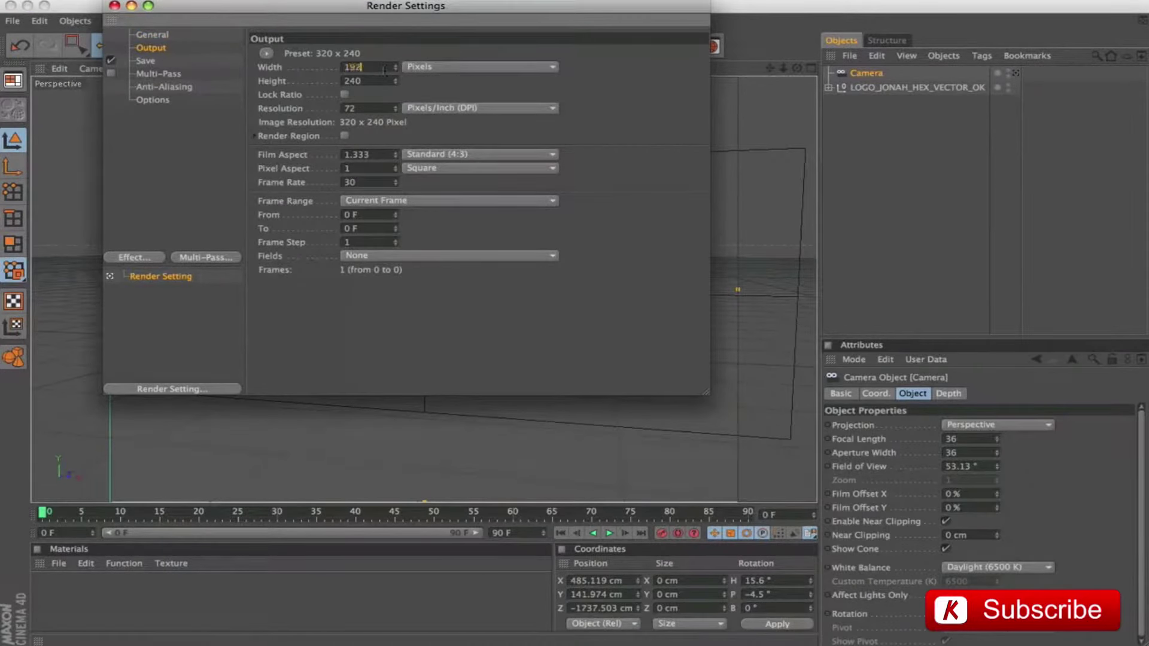
text(0)
key(Tab)
key(Tab)
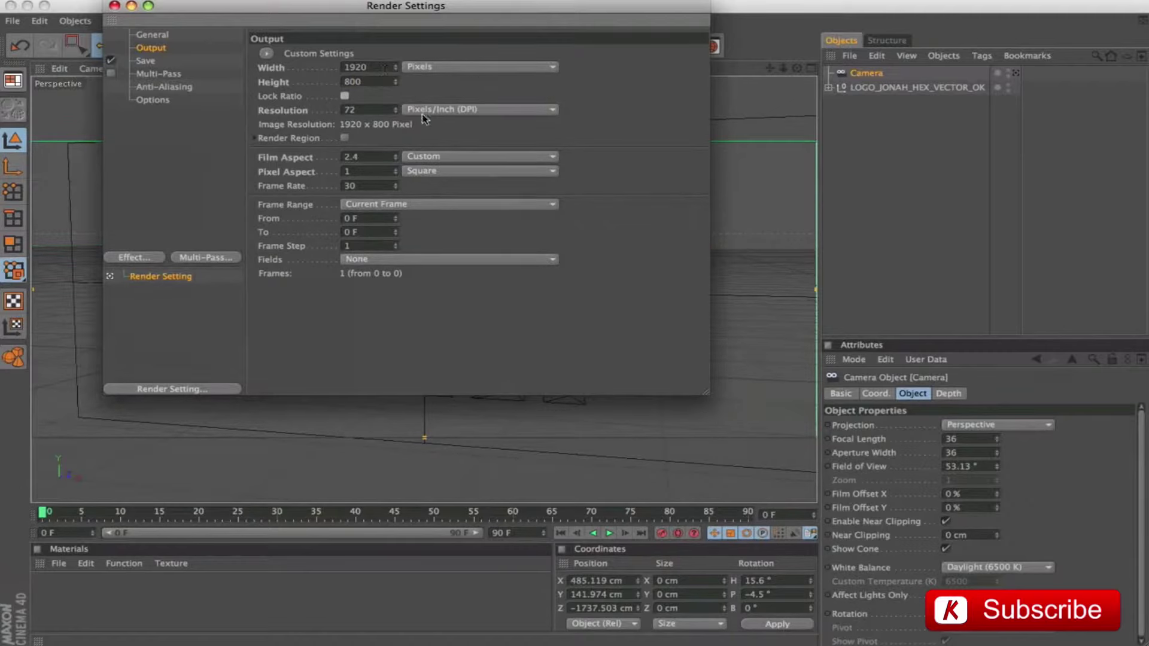
Set the render output's frame range to All Frames.
click(399, 210)
click(390, 248)
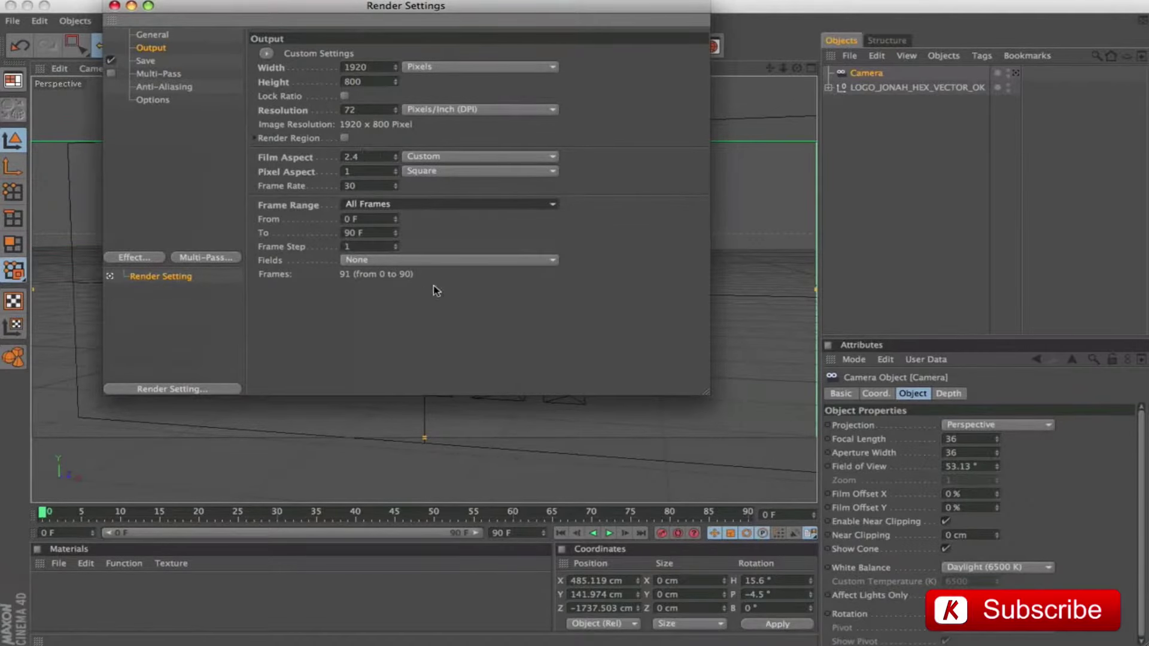
Set the render to save as a QuickTime Movie named LOGO JONAH HEX 3D, with the alpha channel included and sound excluded.
click(145, 61)
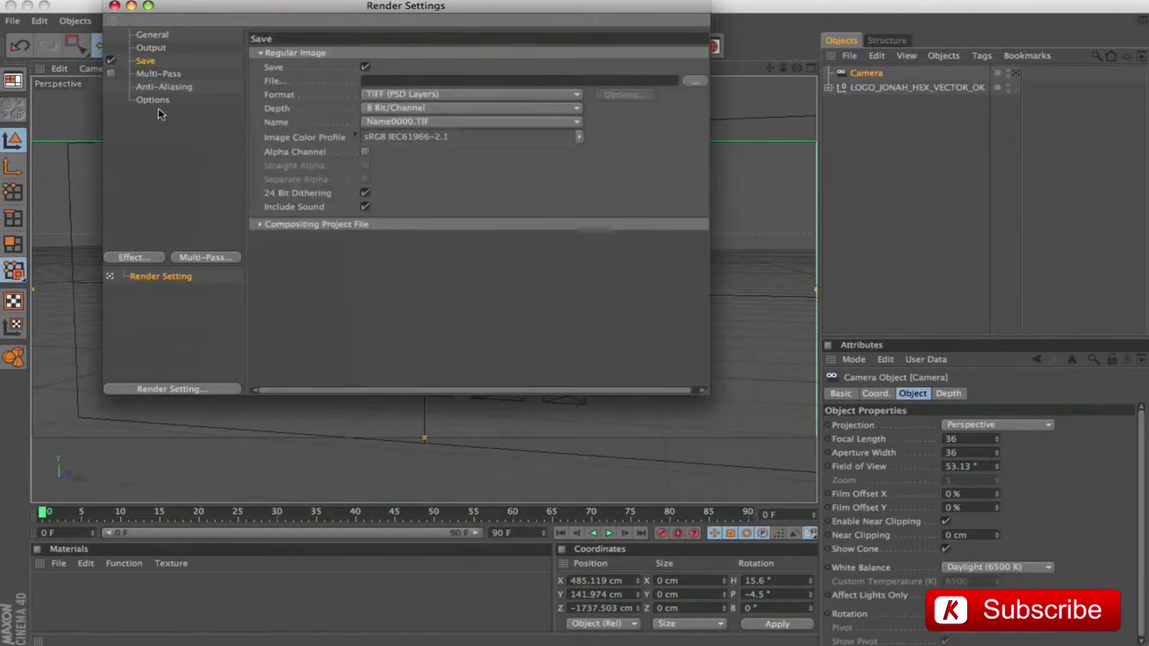
click(396, 95)
click(407, 450)
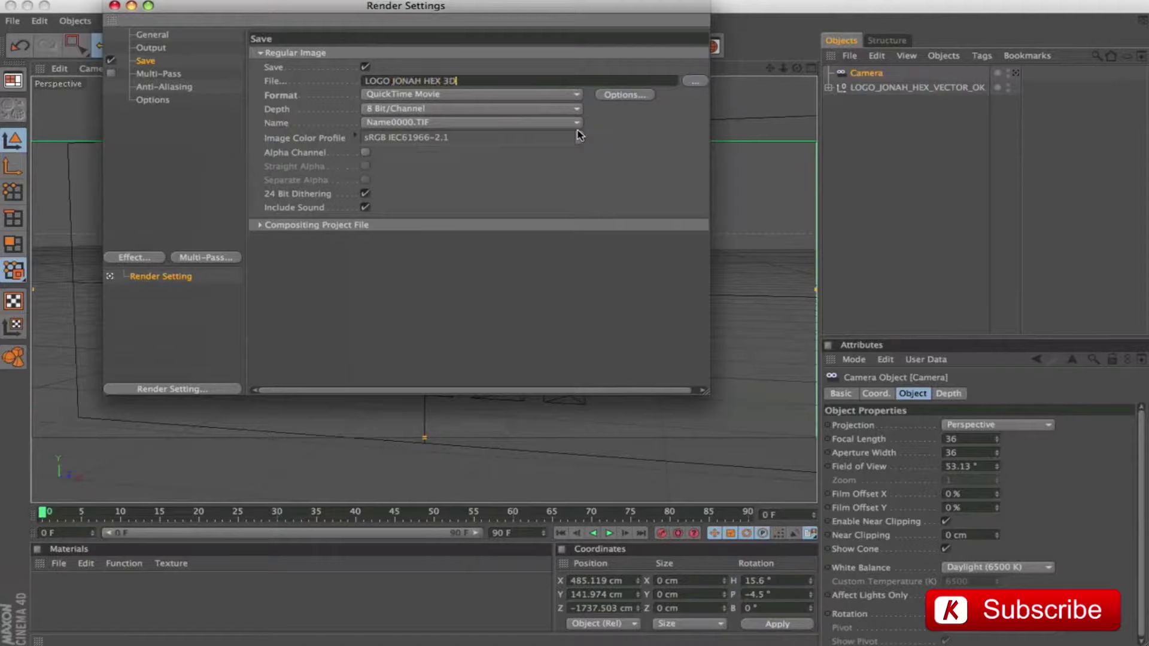
click(365, 153)
click(365, 209)
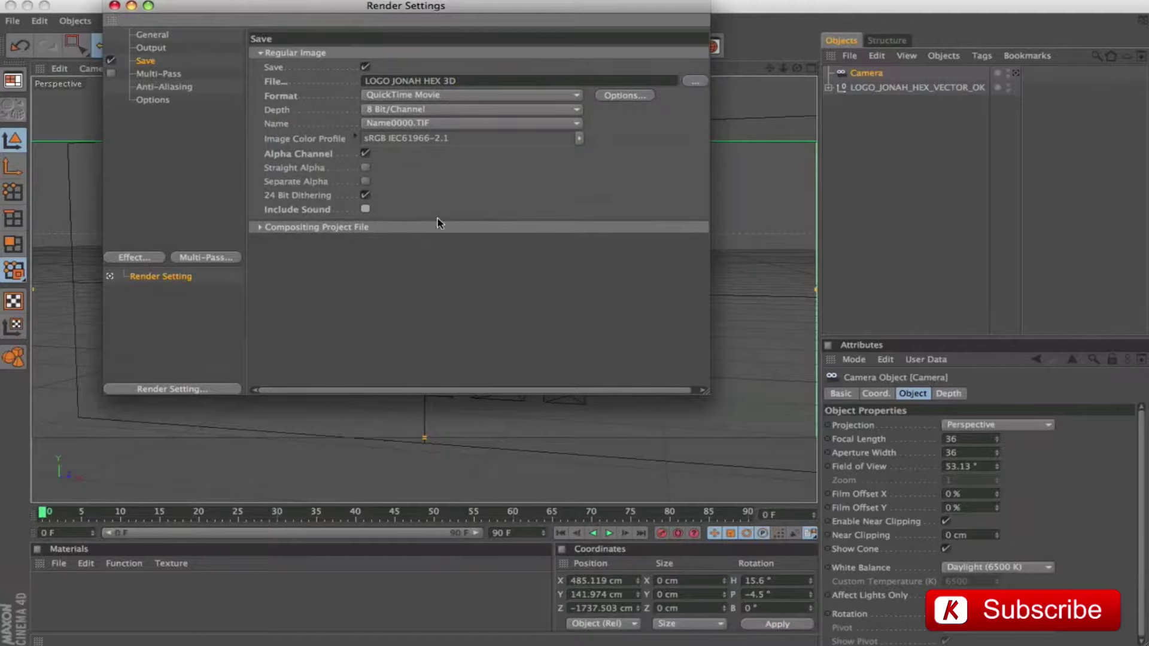
Set the render anti-aliasing to Best and close the render settings.
click(162, 89)
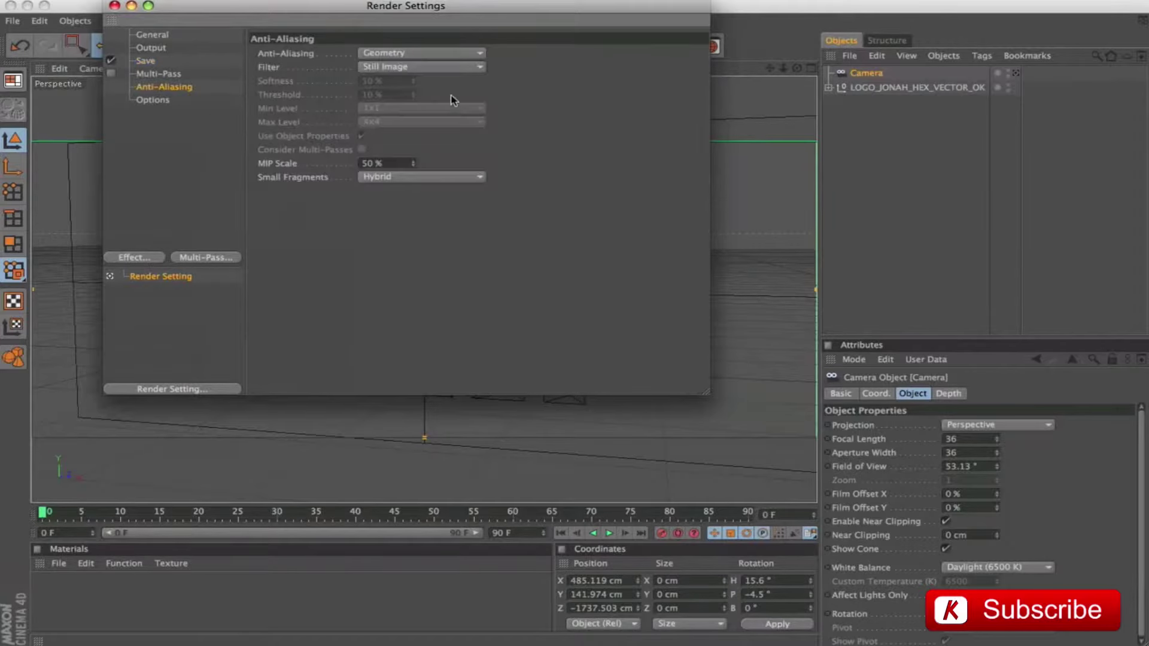
click(445, 55)
click(425, 98)
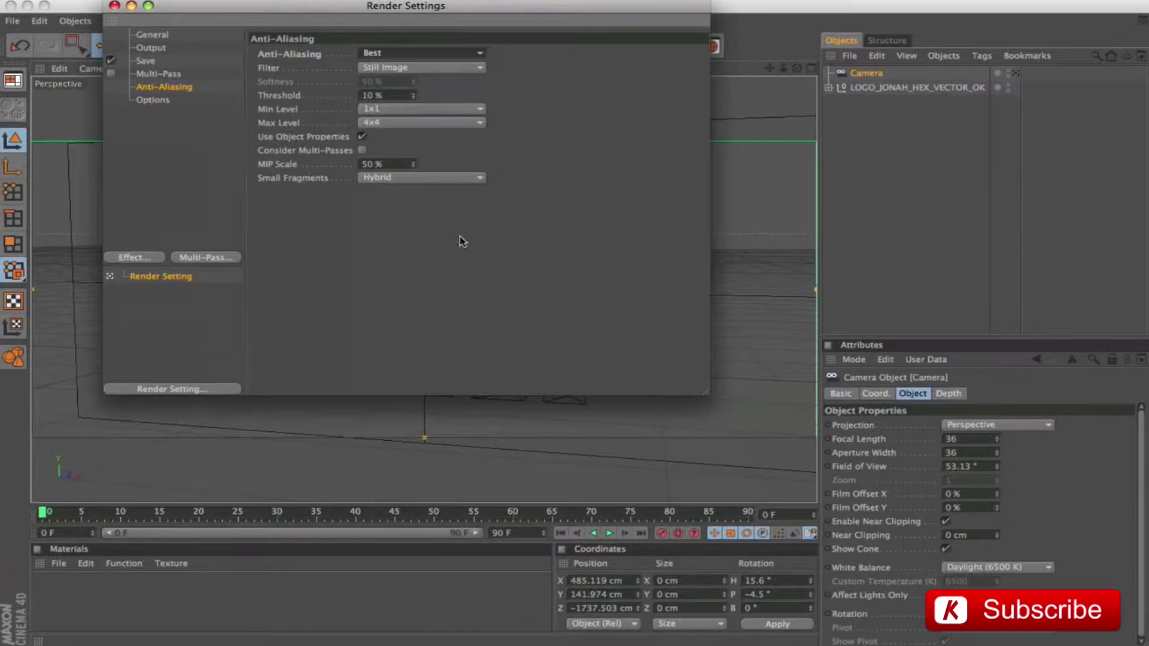
click(114, 6)
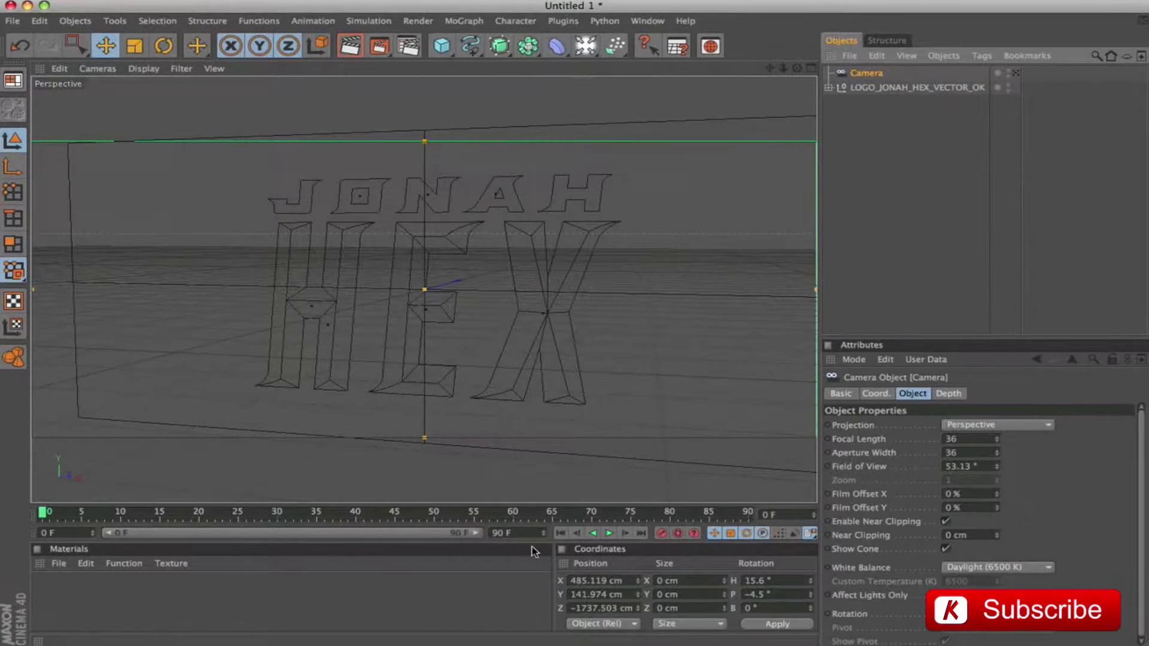
Set the project's end frame to 122 and extend the timeline preview range to the full length.
click(502, 532)
text(3)
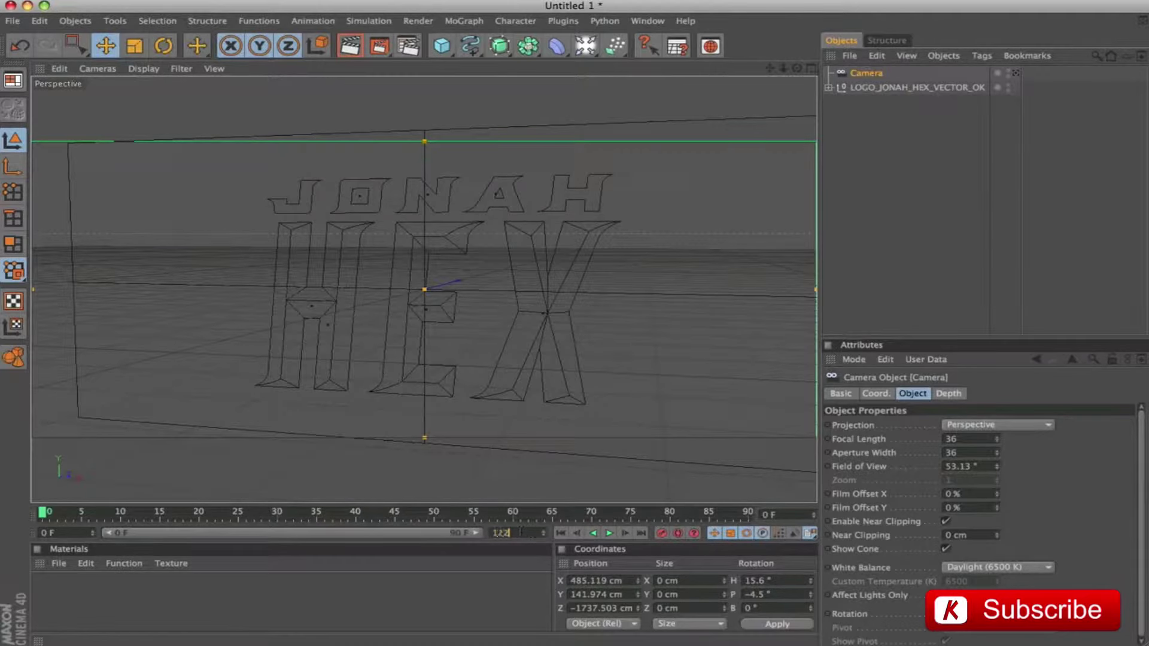
text(22)
key(Return)
drag(387, 533, 488, 534)
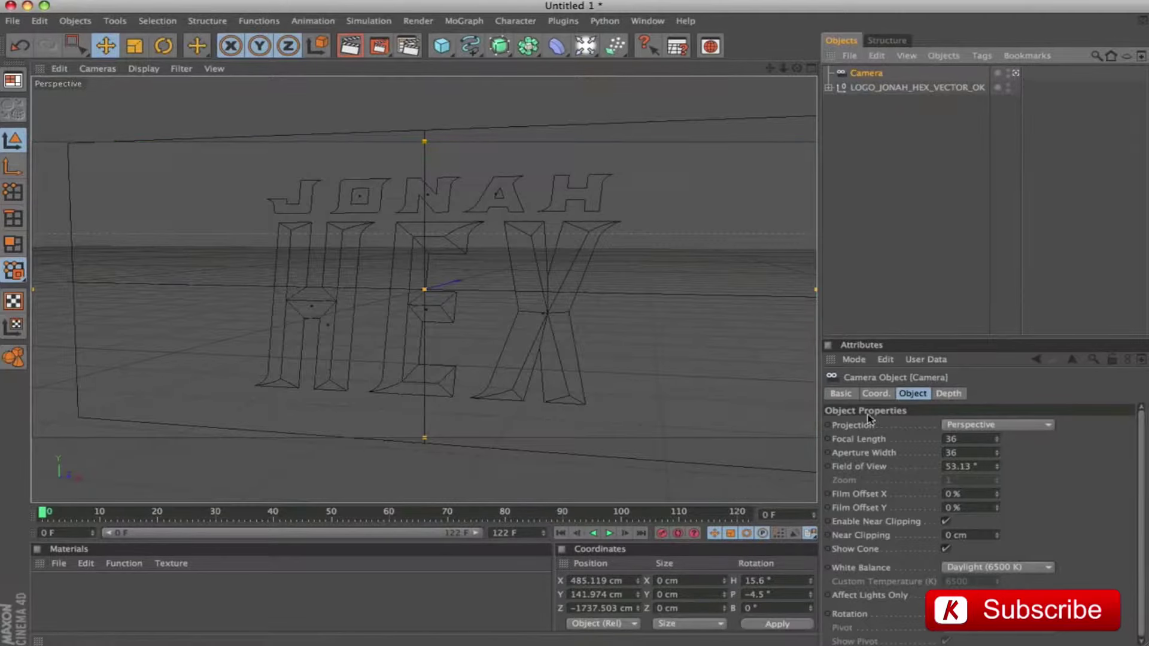
Reset the camera's X, Y and Z position to 0 cm and its heading and pitch rotation to 0°.
click(876, 394)
double_click(902, 426)
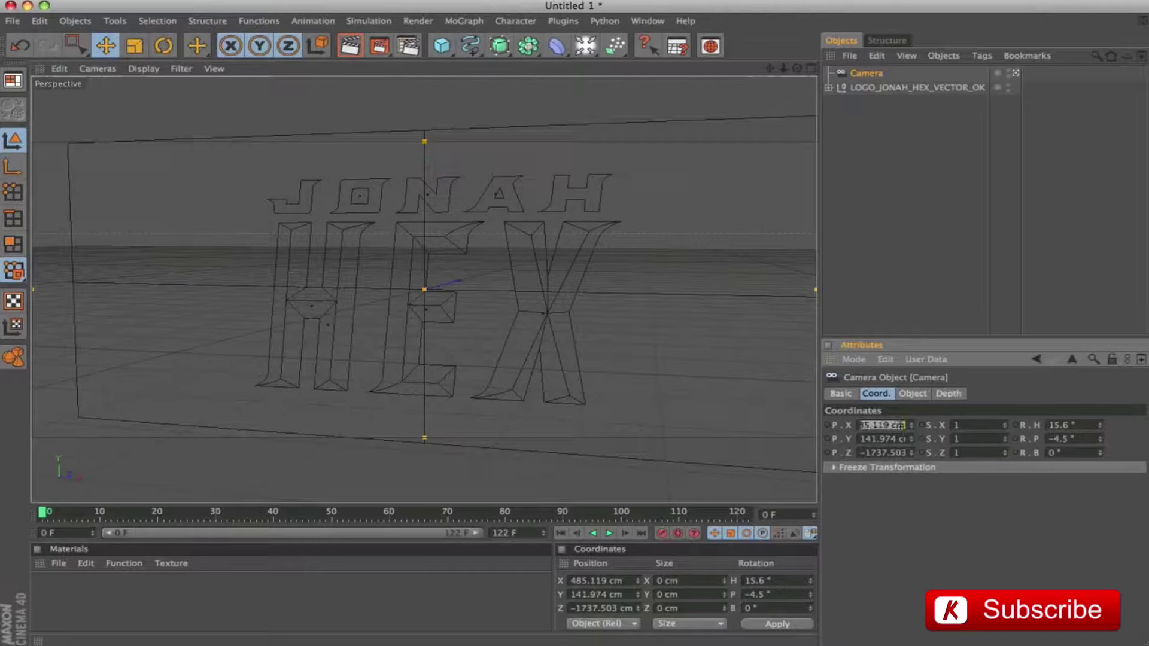
text(0)
key(Tab)
text(0)
key(Tab)
text(0)
key(Tab)
key(Tab)
key(Tab)
key(Tab)
text(0)
key(Tab)
text(0)
key(Tab)
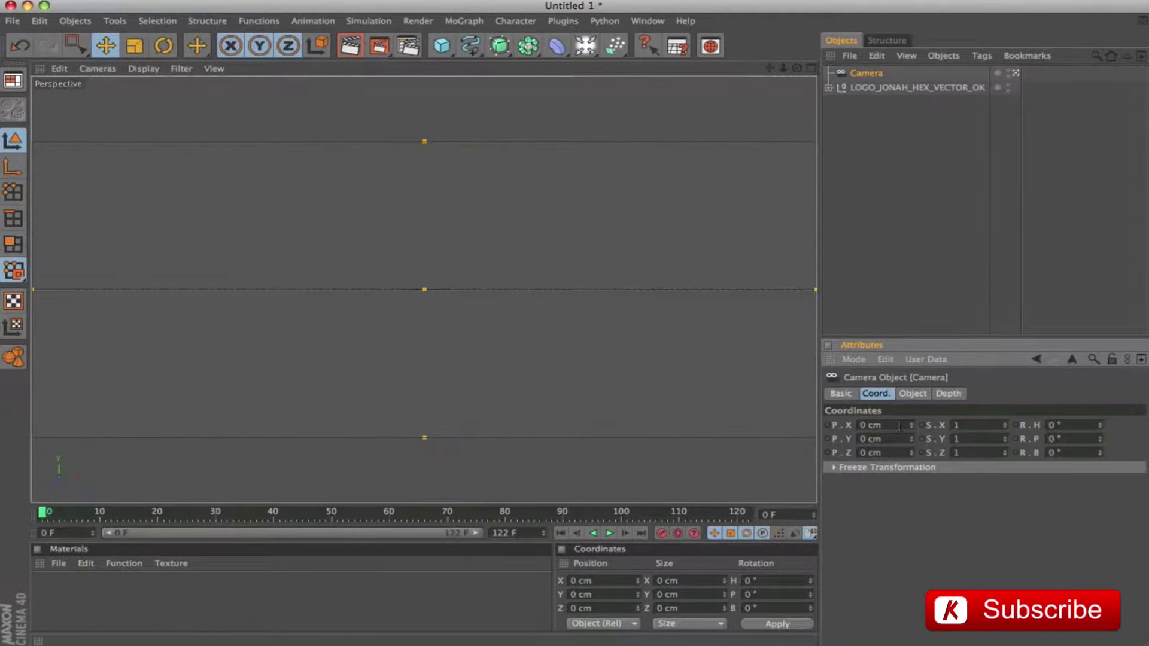
Set the camera's Z position to -1920 cm and save the project.
drag(884, 454, 807, 460)
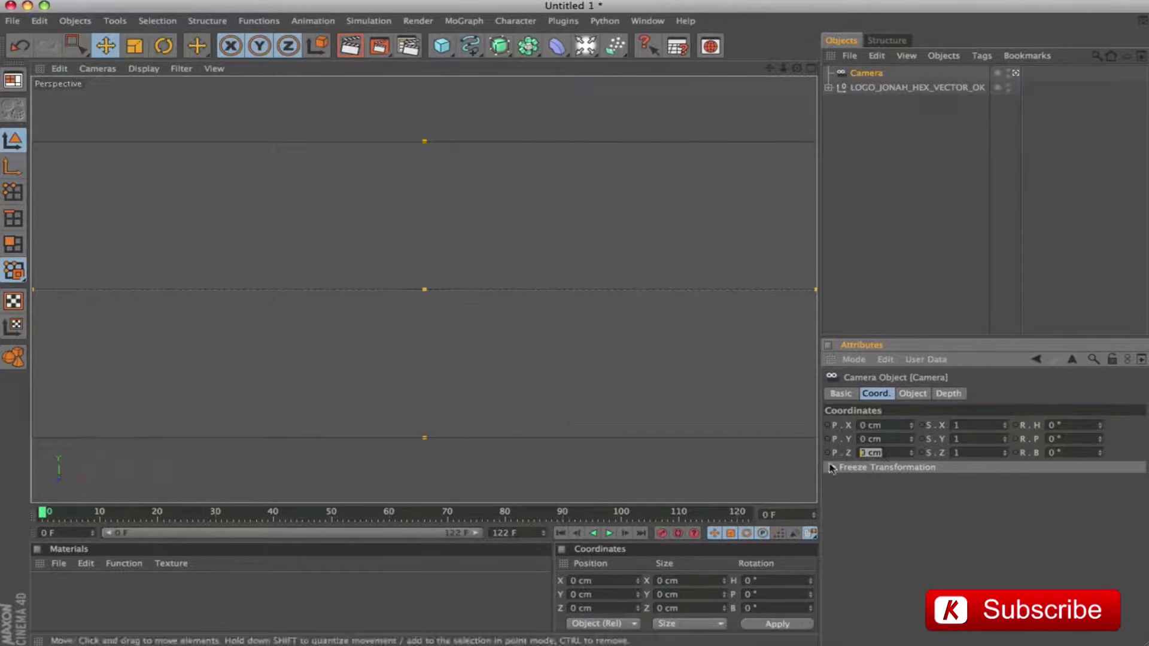
text(-1)
key(Return)
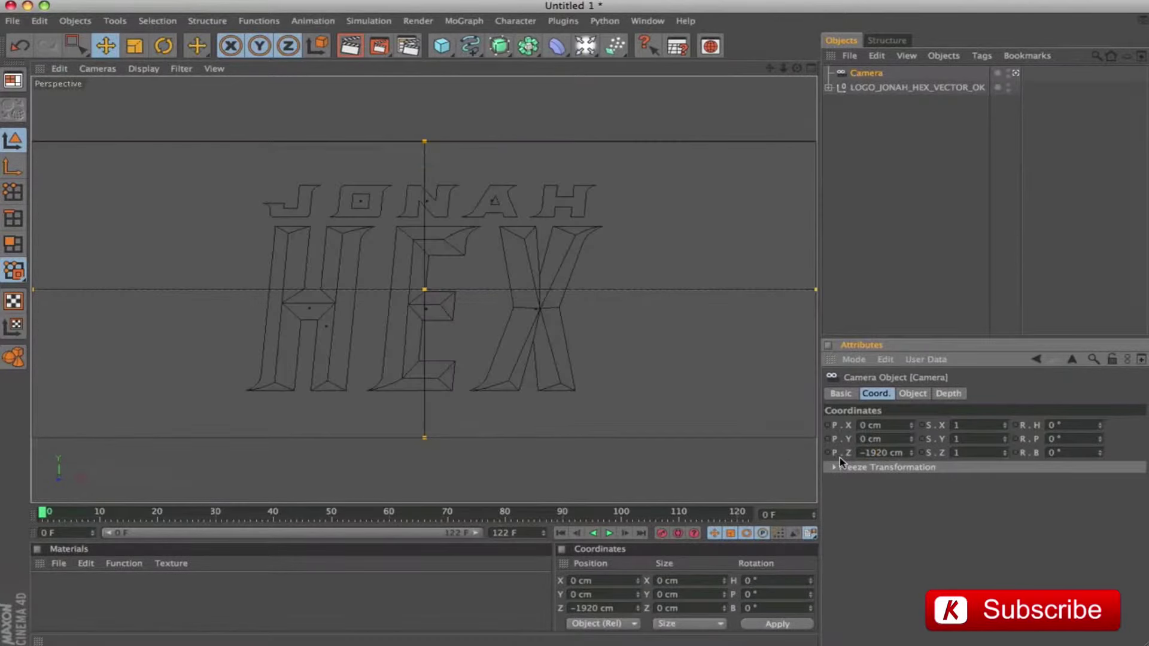
key(super+s)
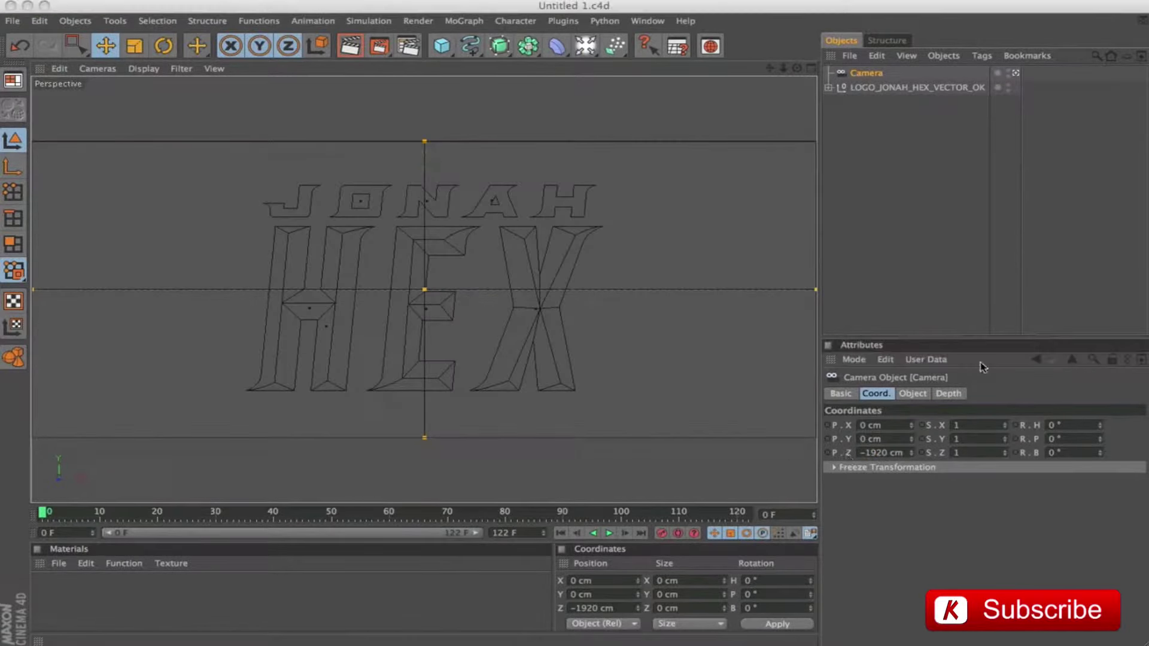
Expand the logo null, check which shapes each group holds, and delete the guide-line group, Group 7.
click(829, 88)
click(876, 102)
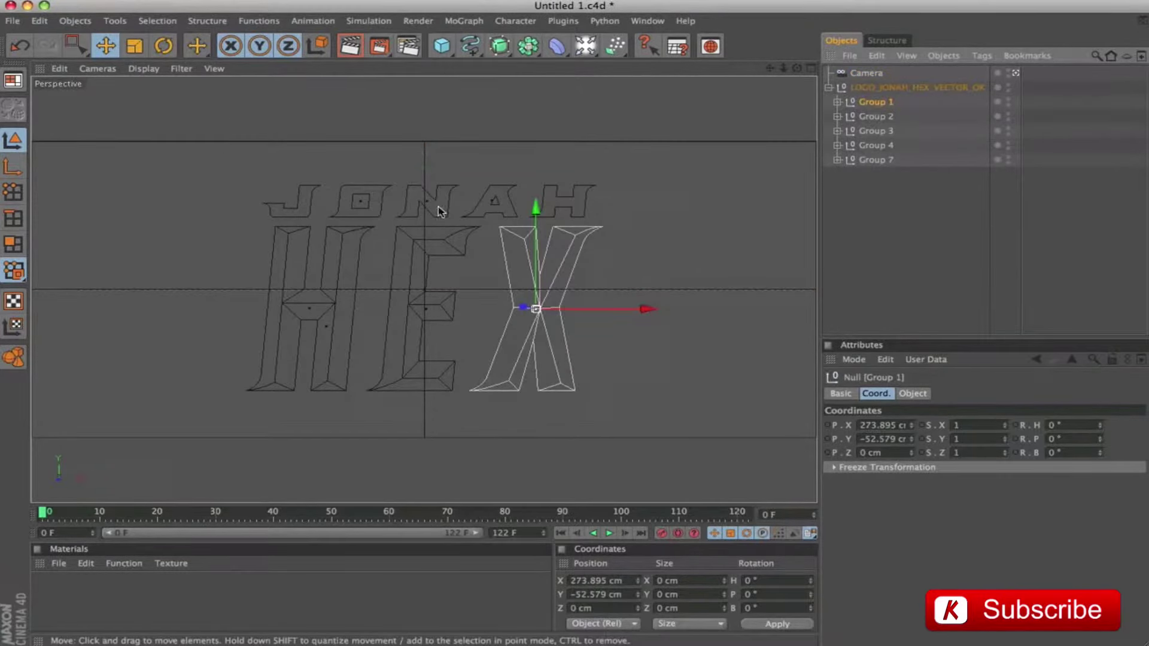
click(877, 117)
click(871, 134)
click(872, 147)
click(873, 161)
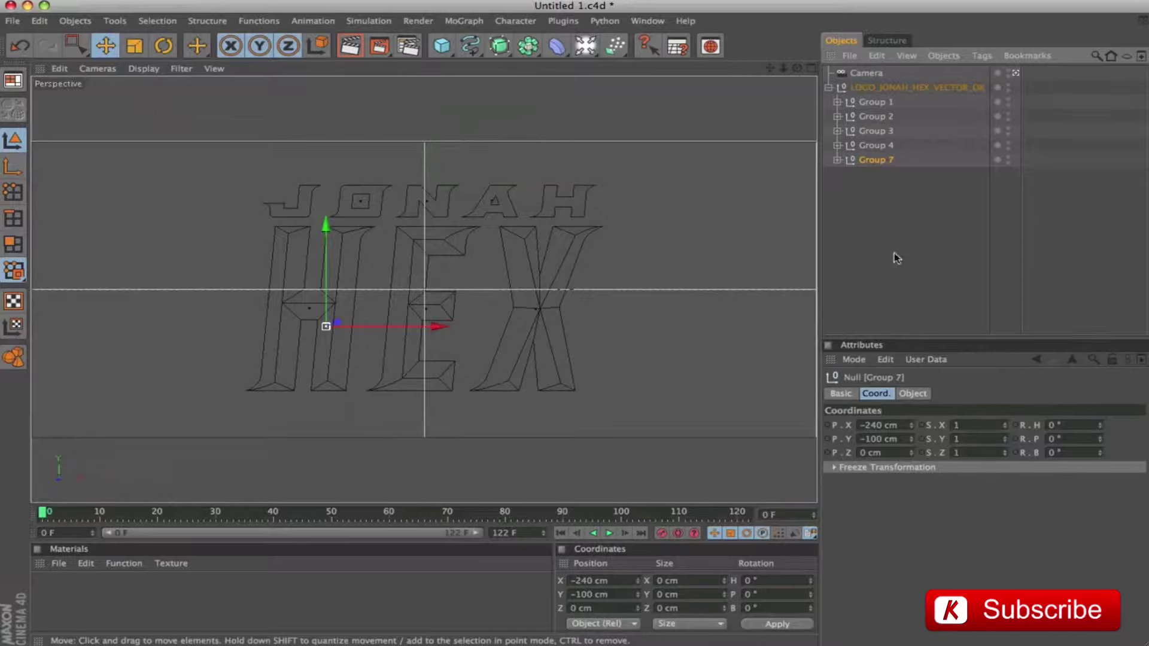
key(Delete)
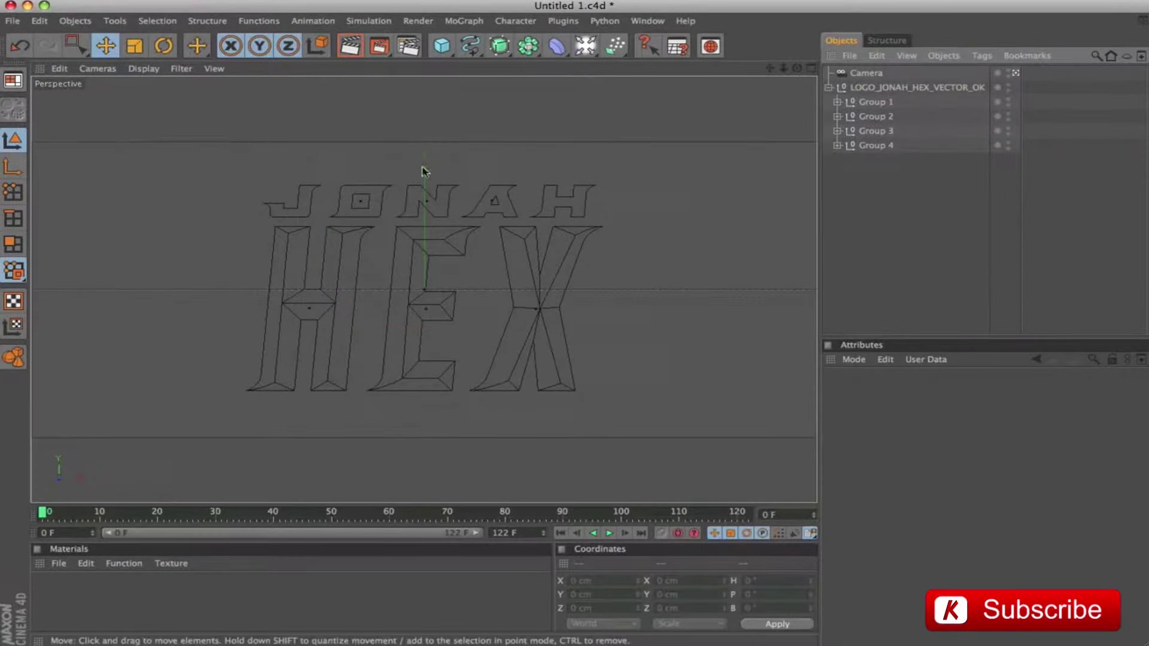
Rename Group 1, which holds the large X letter, as X.
click(877, 105)
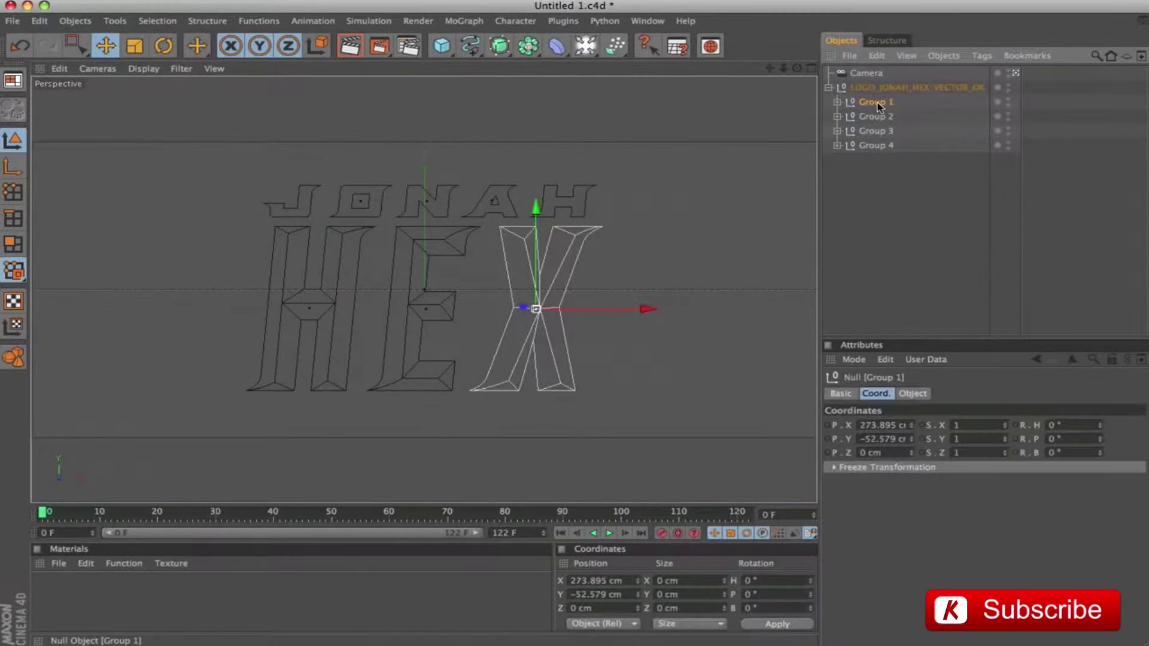
double_click(877, 104)
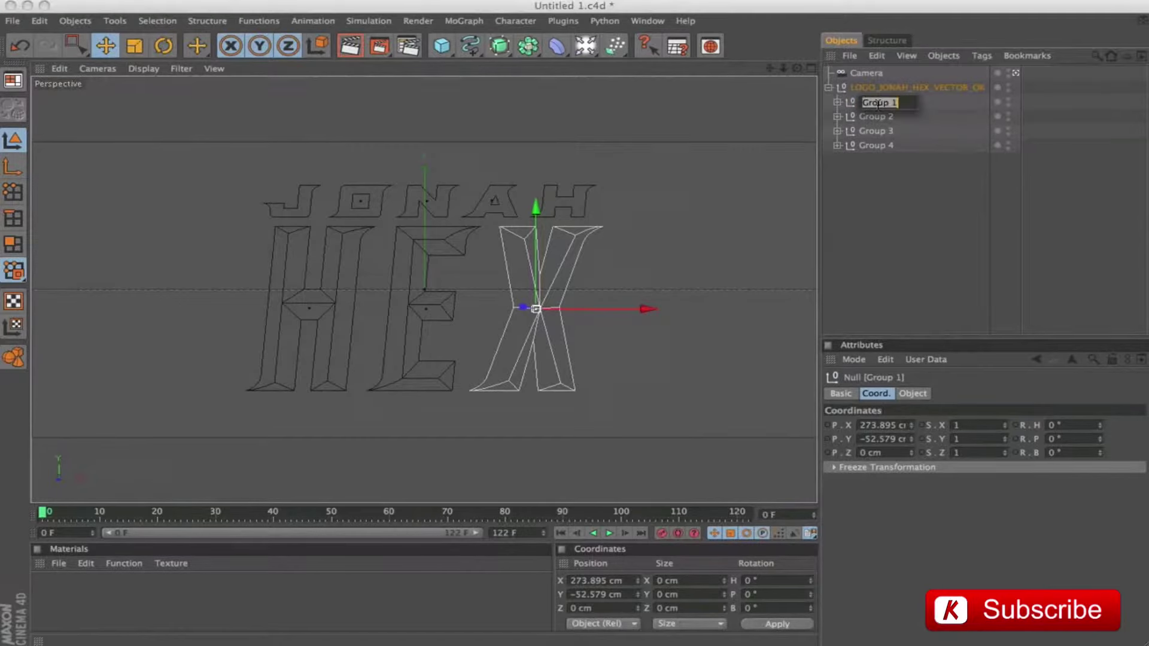
text(X)
key(Return)
Rename Group 2 as E, Group 3 as H and Group 4 as JONAH.
click(883, 117)
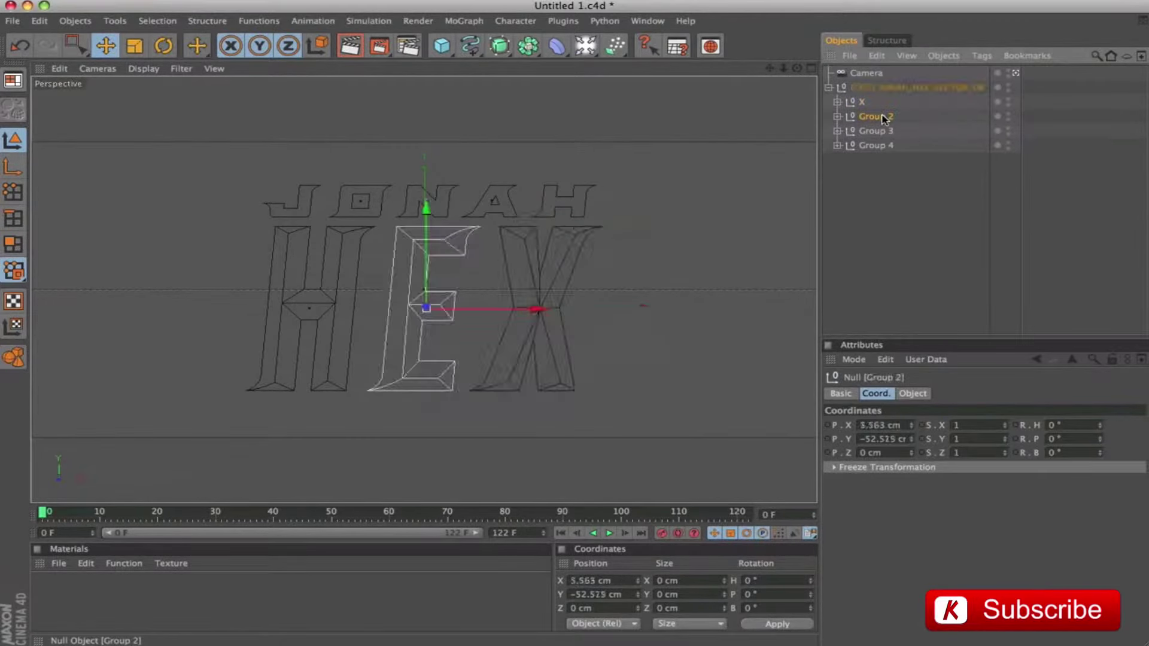
double_click(884, 118)
key(Return)
key(Down)
key(Return)
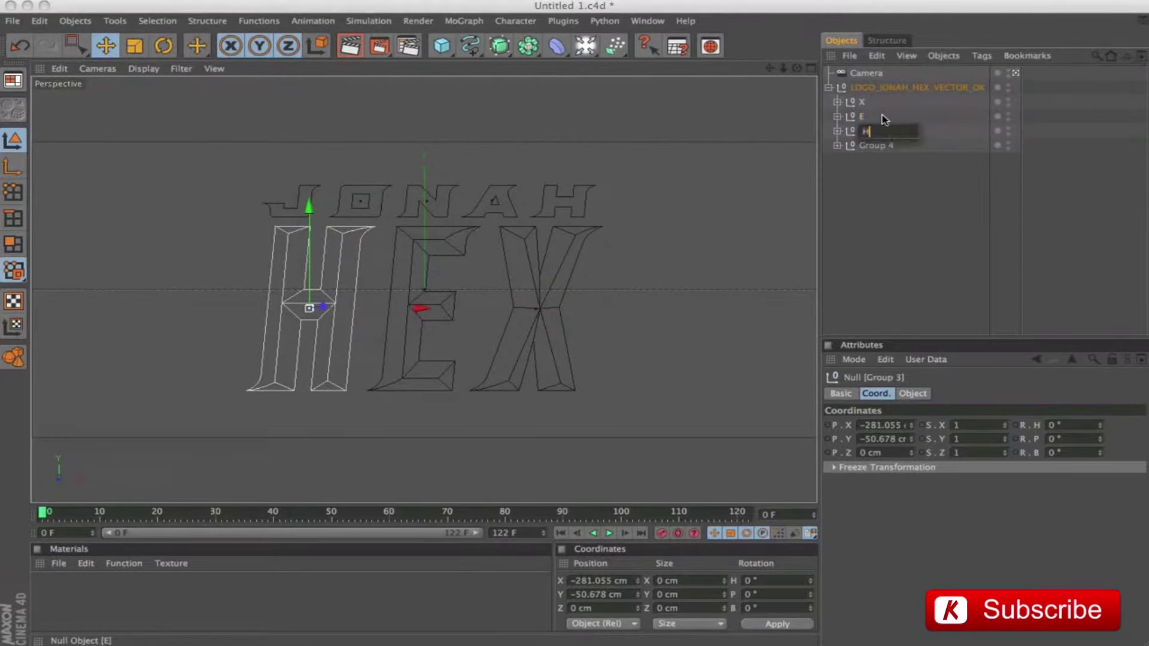
key(Return)
key(Down)
key(Return)
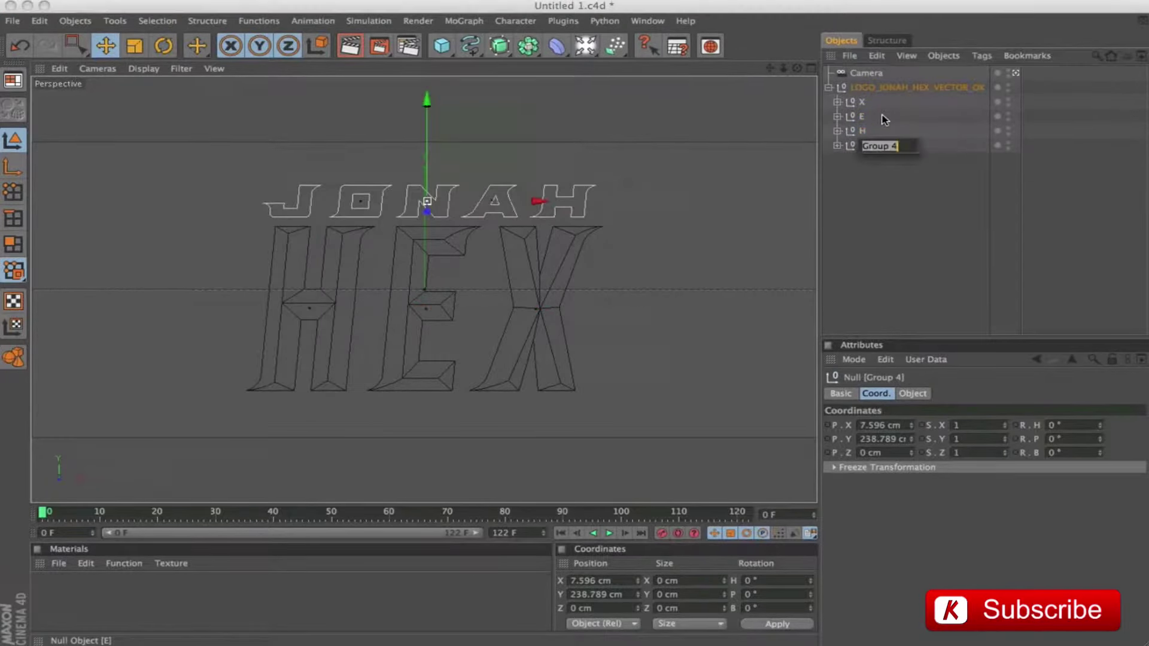
key(Return)
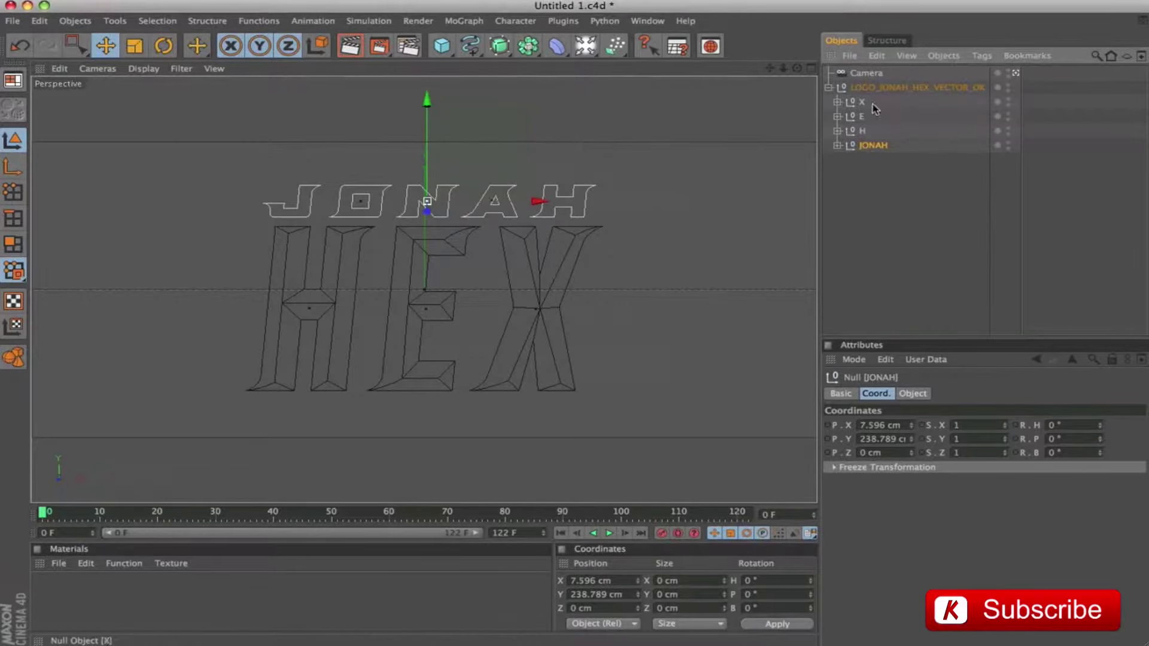
Move the X, E and H groups out of the logo null to the root level, leaving JONAH inside it.
click(862, 103)
shift+click(860, 131)
drag(862, 132, 868, 189)
click(871, 194)
Merge the two splines of the letter A, Path 38 and Path 39, in the JONAH group with Connect+Delete.
click(873, 102)
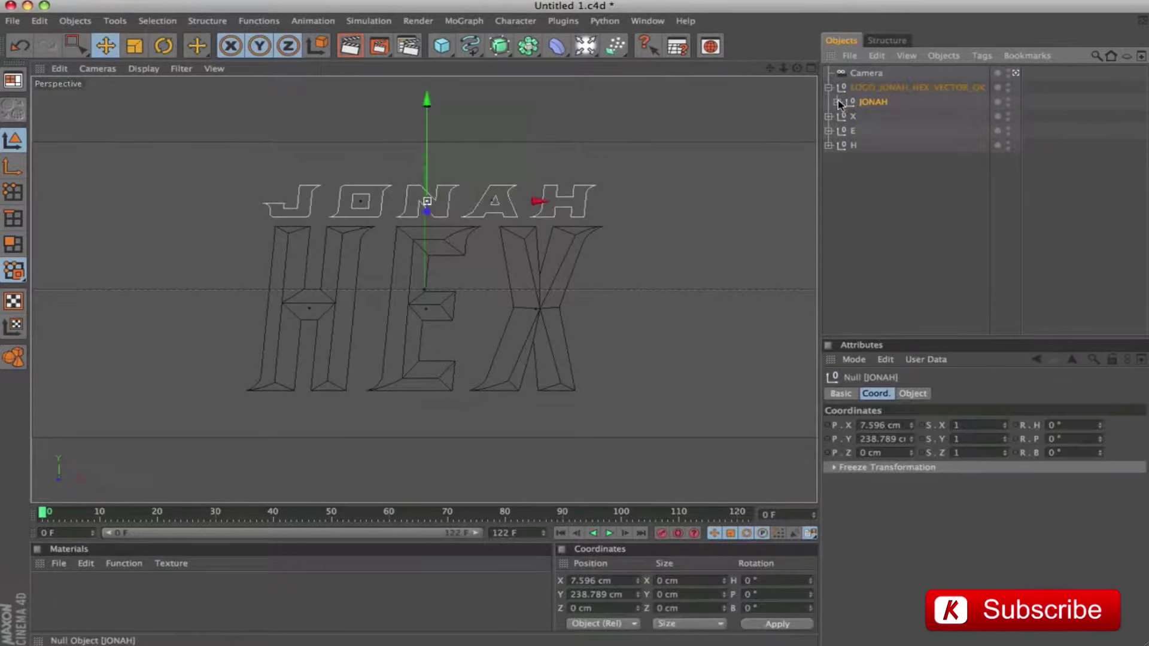
click(838, 101)
click(846, 117)
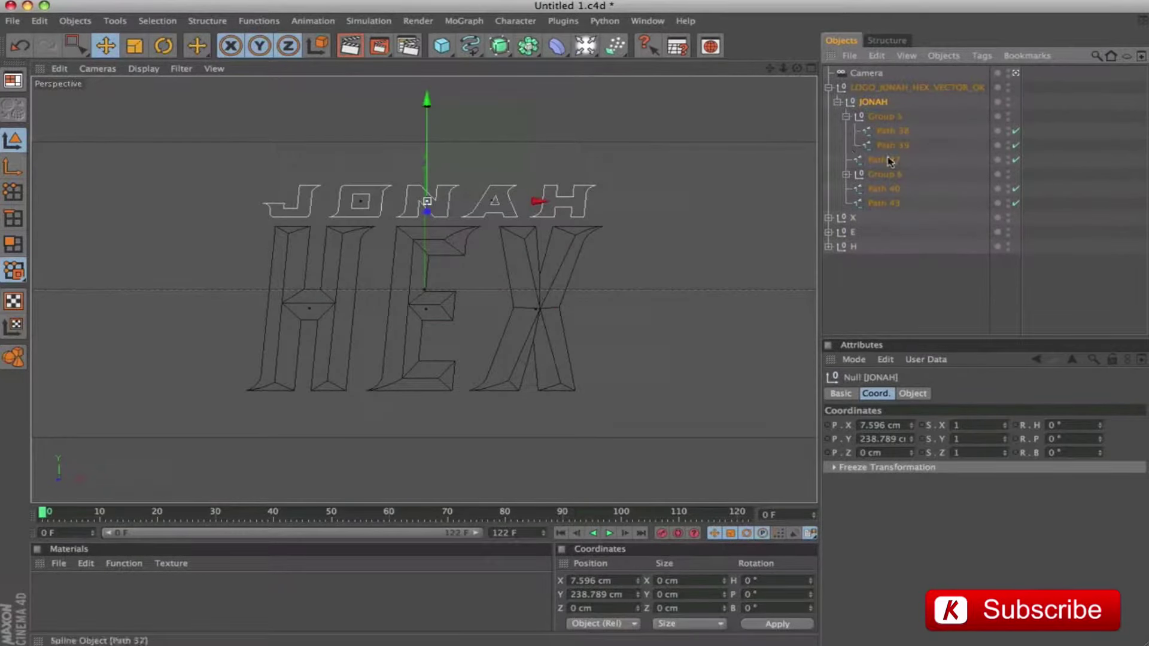
click(890, 133)
shift+click(881, 147)
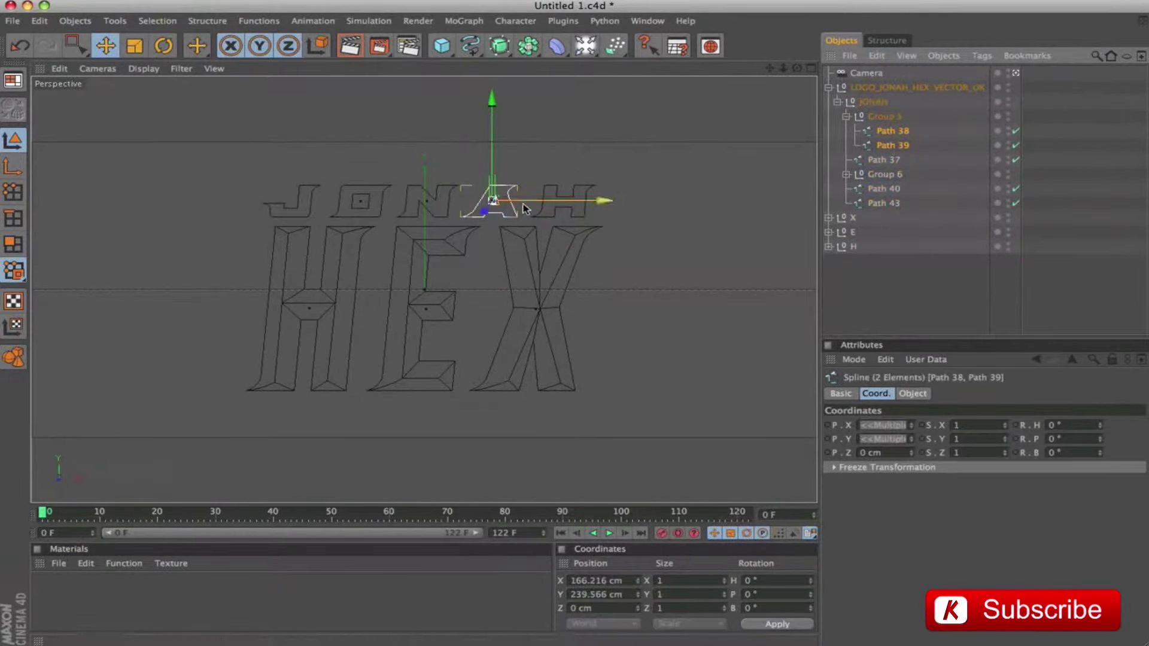
right_click(888, 135)
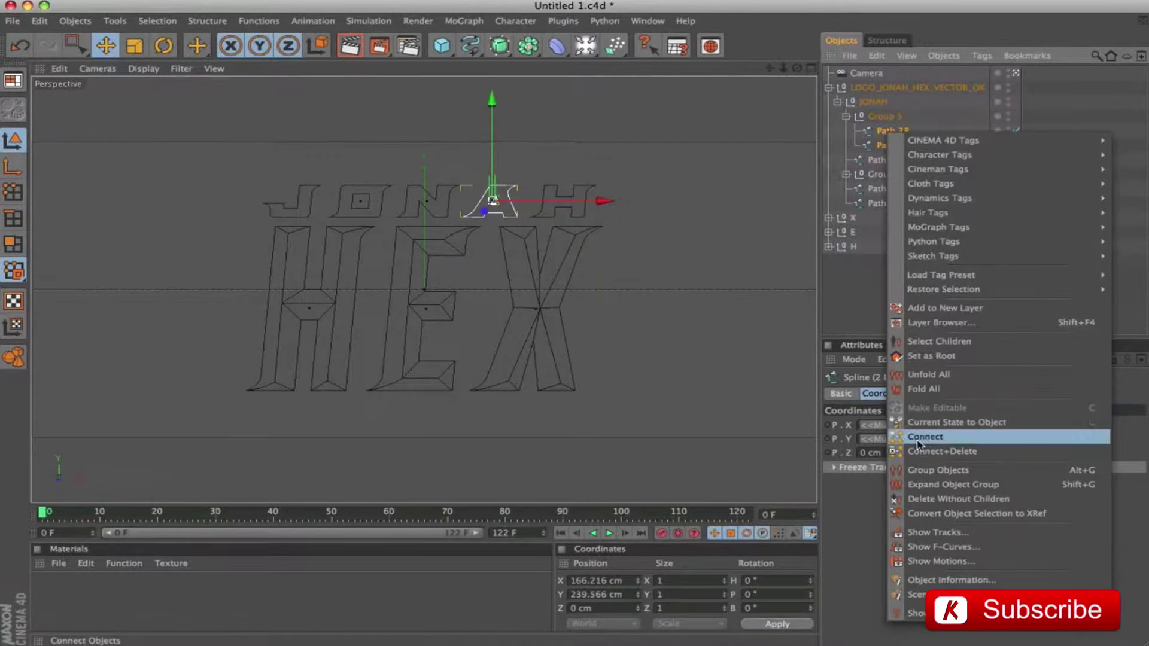
click(934, 447)
Move the merged A spline directly under the JONAH null and delete the emptied Group 5.
drag(883, 136, 885, 112)
double_click(881, 132)
key(Delete)
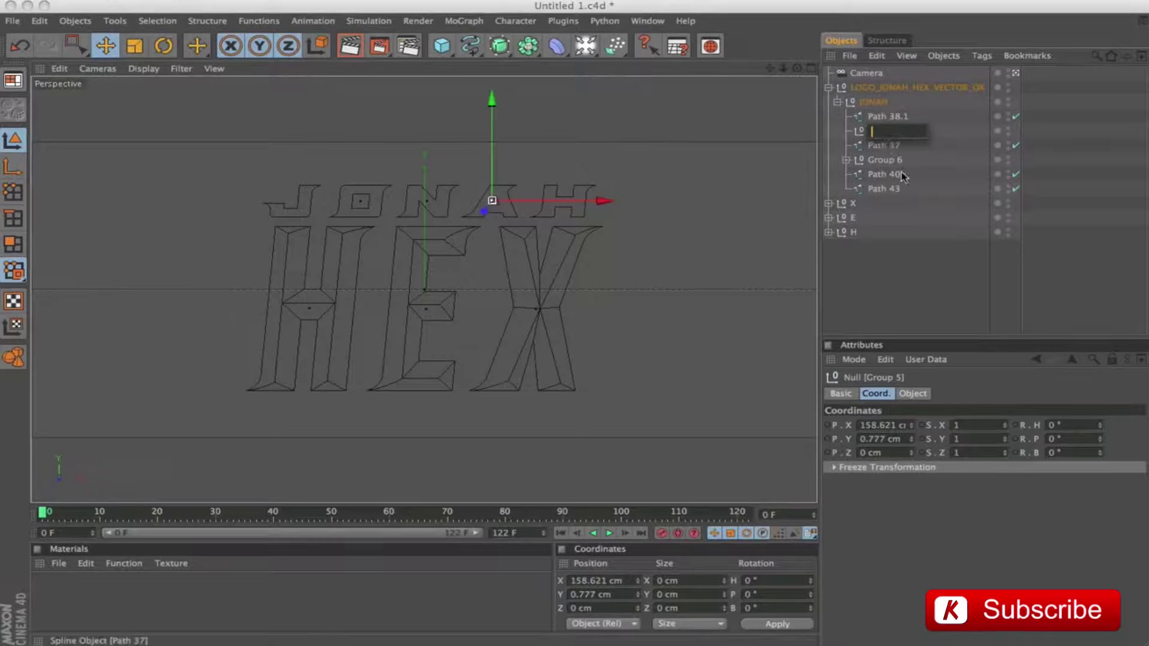
key(Return)
key(Delete)
Merge the letter O's two splines, Path 41 and Path 42, in Group 6 with Connect+Delete.
click(846, 146)
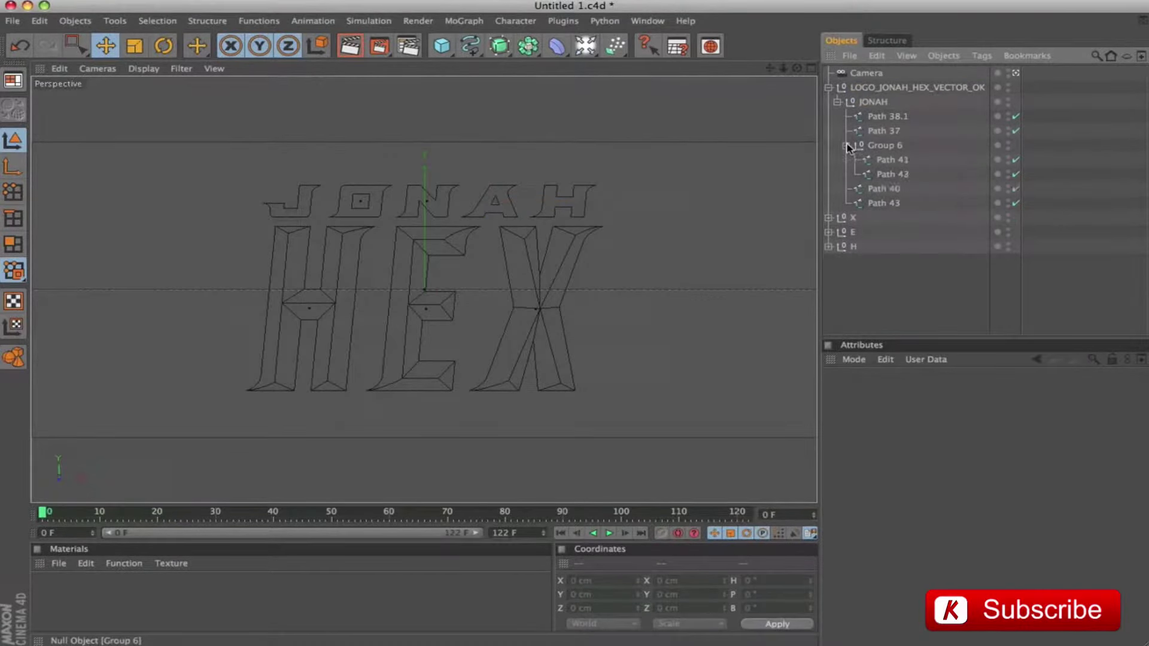
drag(898, 174, 897, 174)
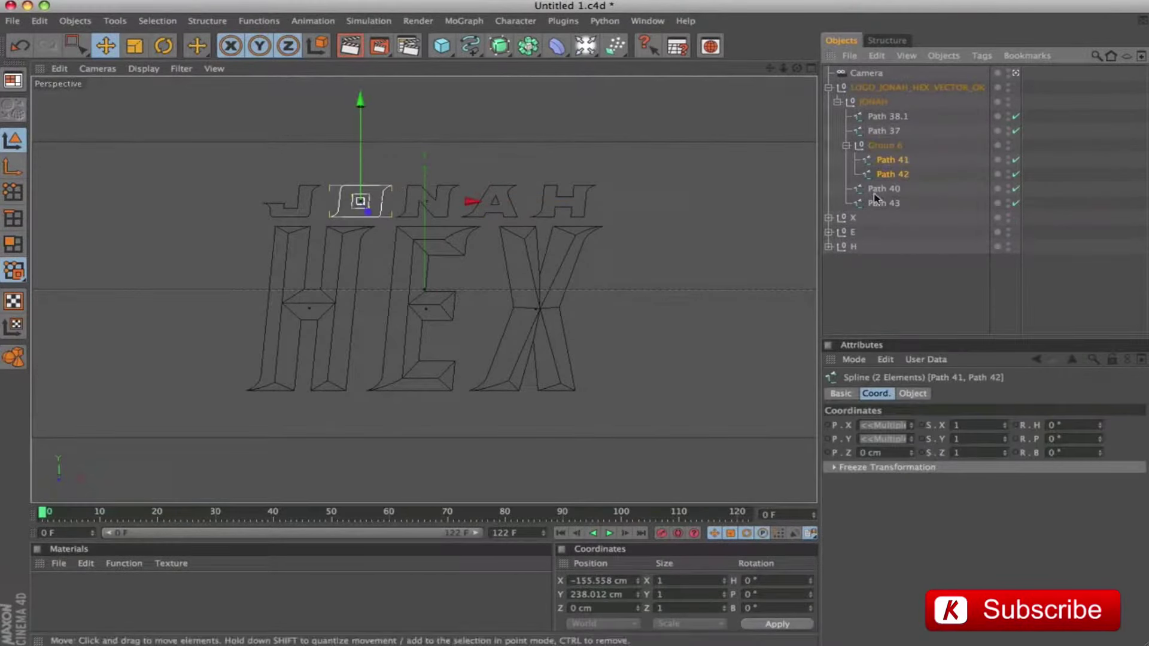
right_click(897, 161)
click(952, 478)
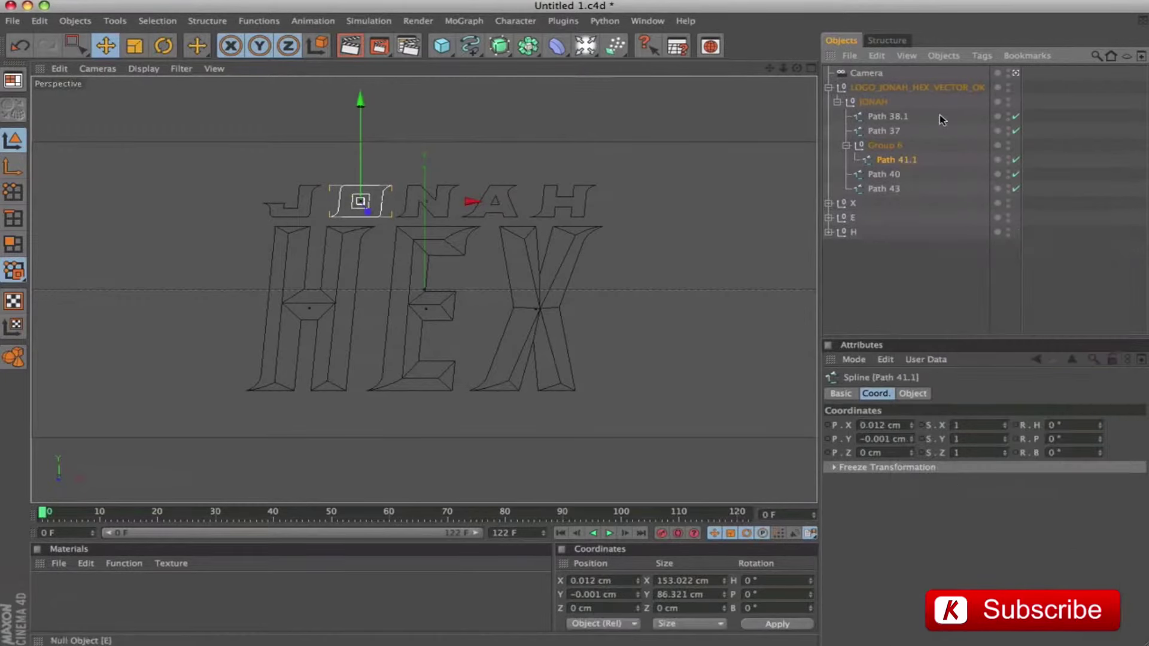
Move the merged O spline directly under the JONAH null and delete the emptied Group 6.
drag(894, 162, 887, 139)
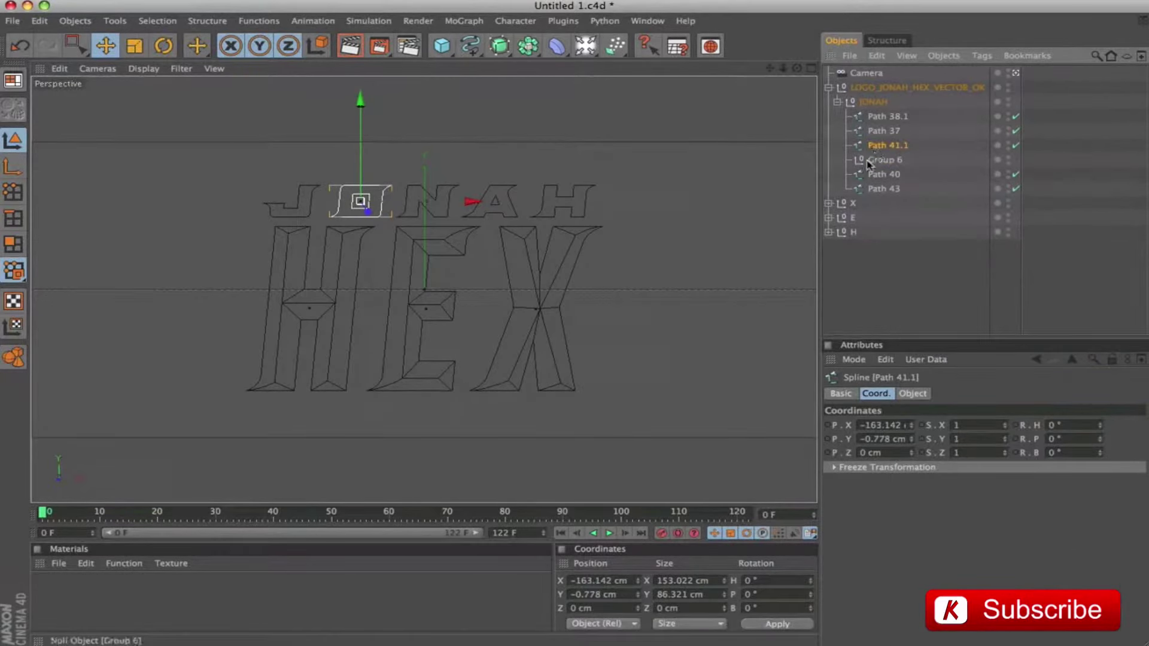
click(869, 161)
key(Delete)
Check the five letter splines under JONAH by selecting them all, and clear the selection.
click(888, 116)
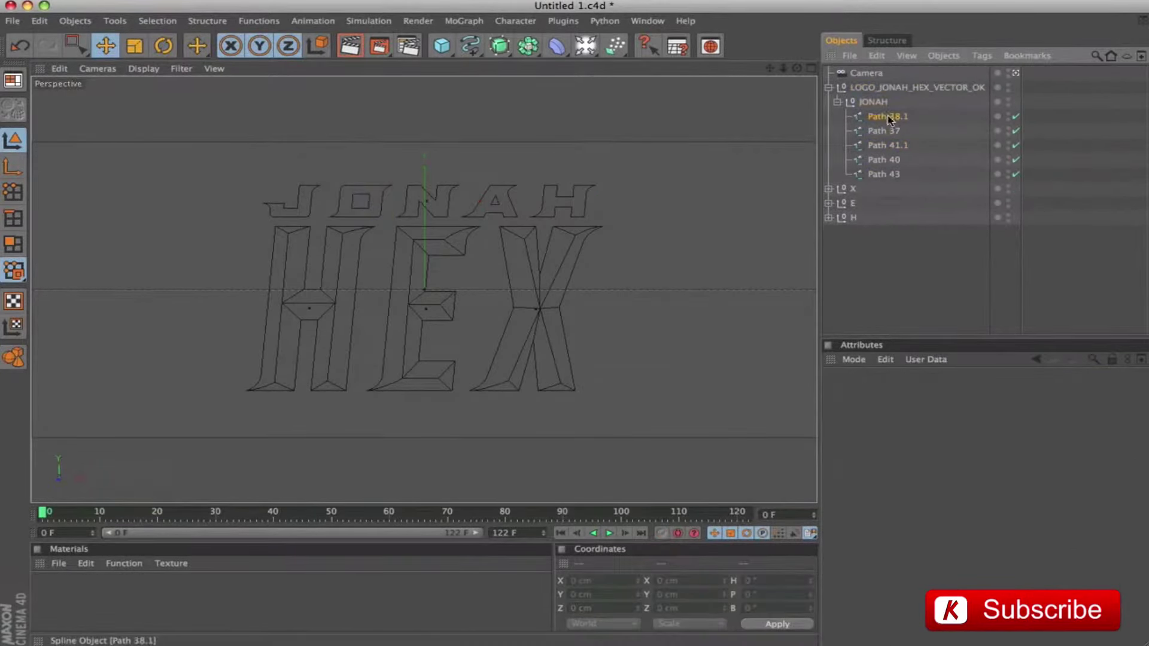
shift+click(885, 175)
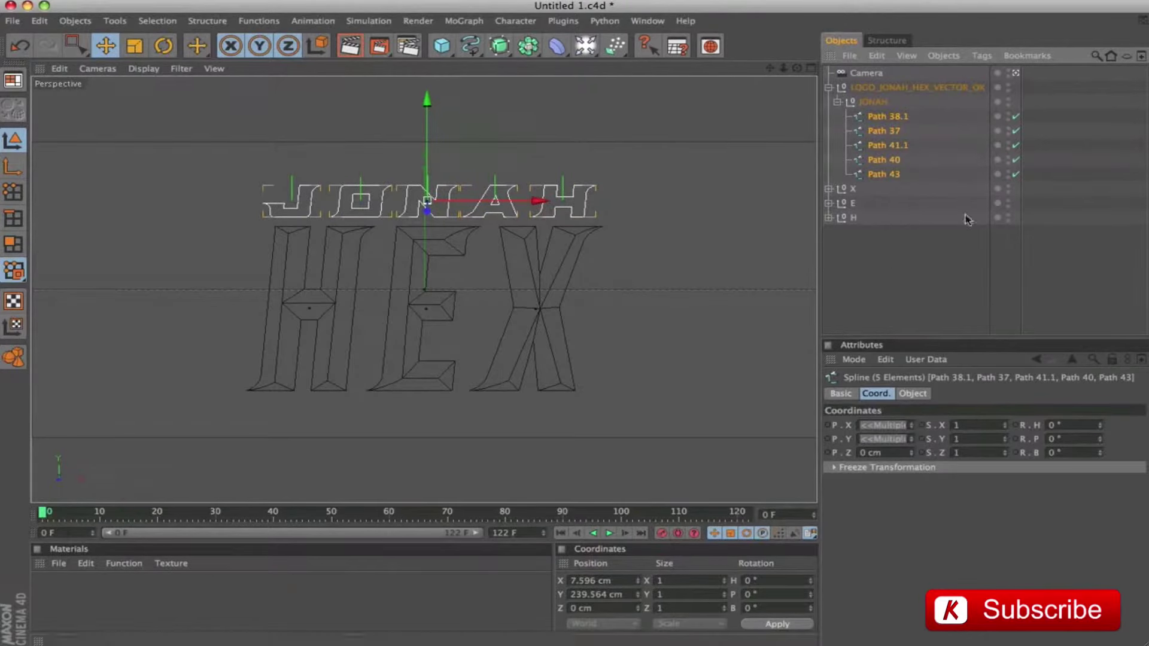
click(880, 277)
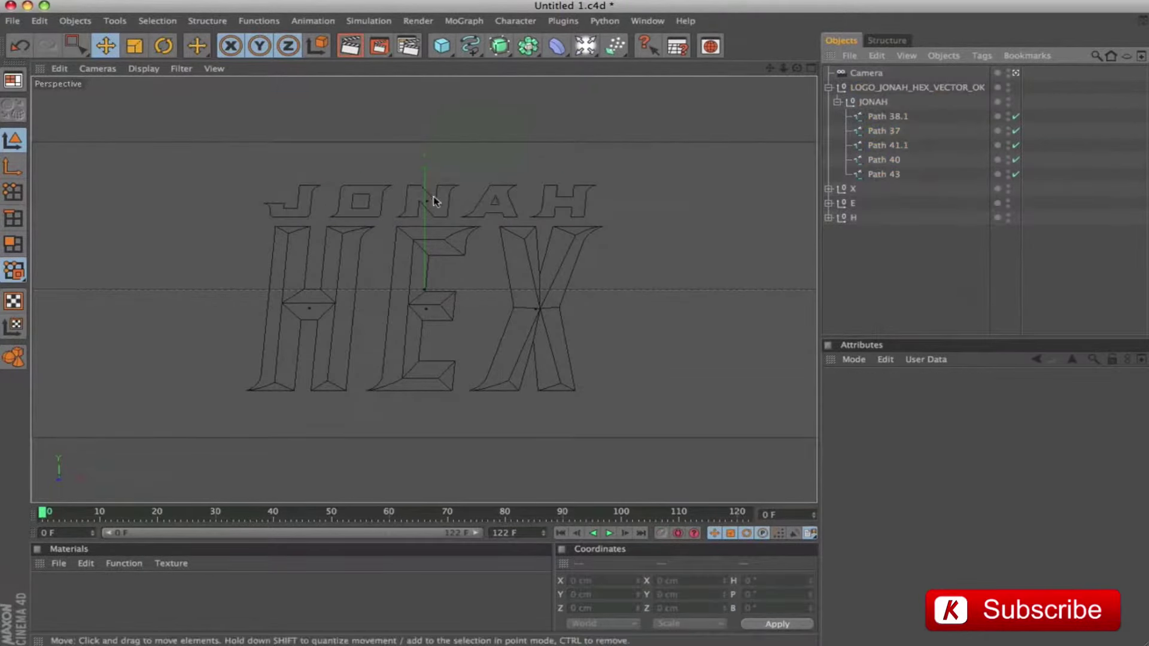
Apply an Extrude NURBS to the JONAH null as its parent and enable Hierarchical for it.
click(837, 102)
click(873, 101)
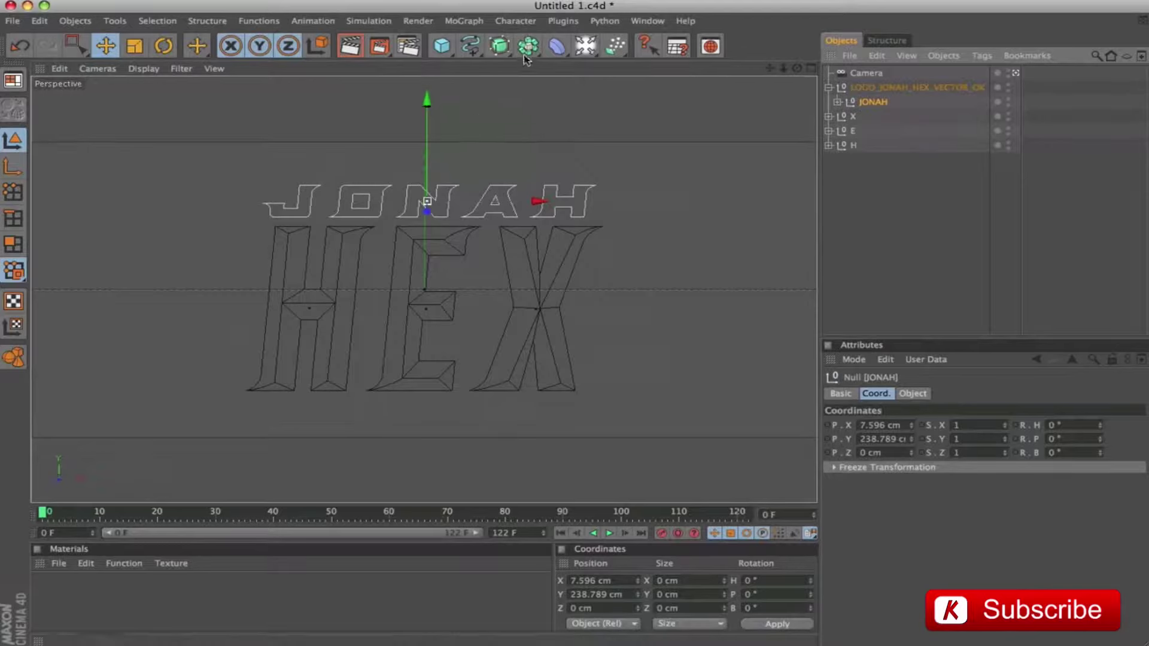
click(499, 46)
alt+click(685, 63)
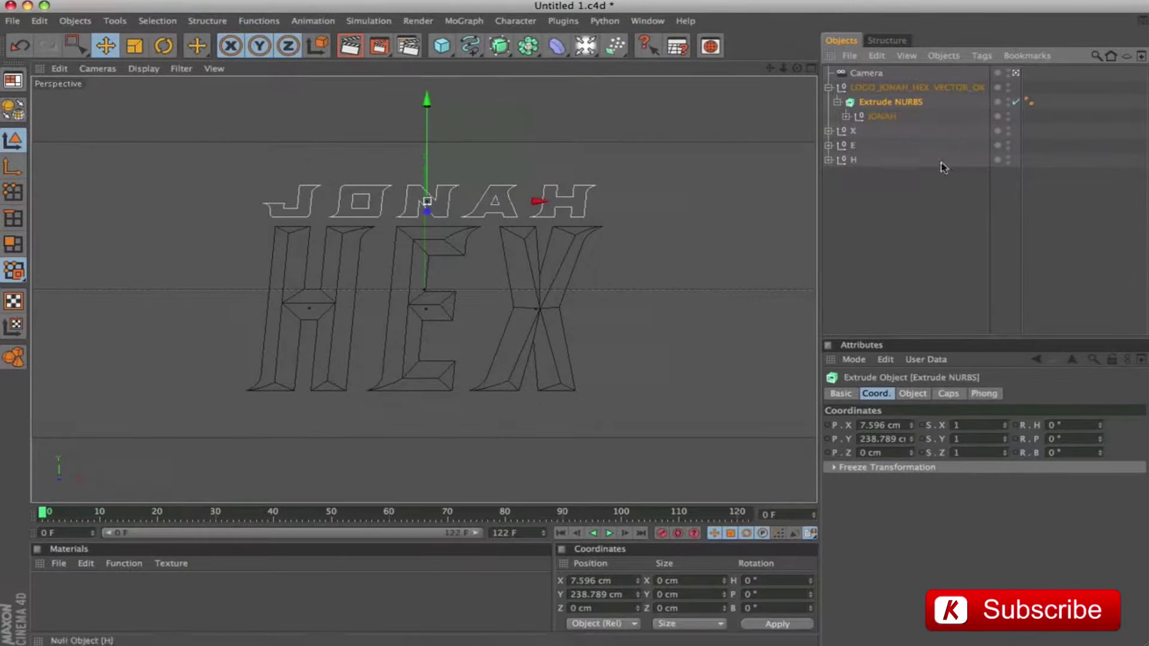
click(912, 394)
click(906, 481)
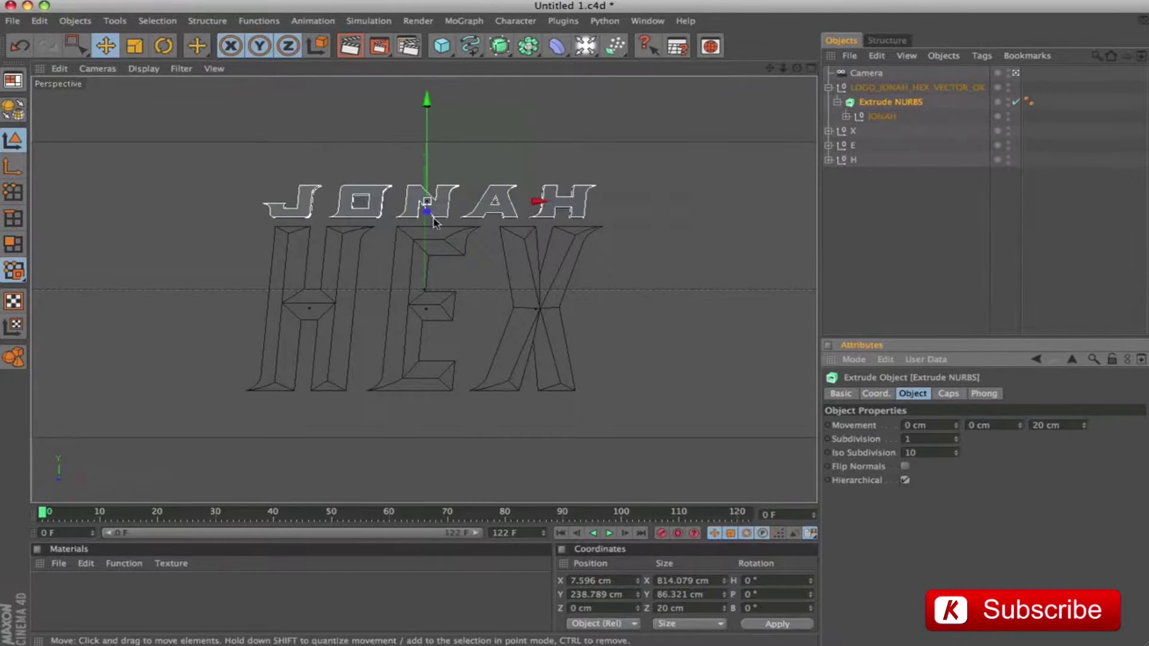
Leave the camera view, inspect the JONAH extrusion from an angle, and set its Z movement to 72 cm.
click(1016, 73)
drag(559, 264, 641, 264)
drag(771, 69, 719, 233)
drag(383, 343, 297, 292)
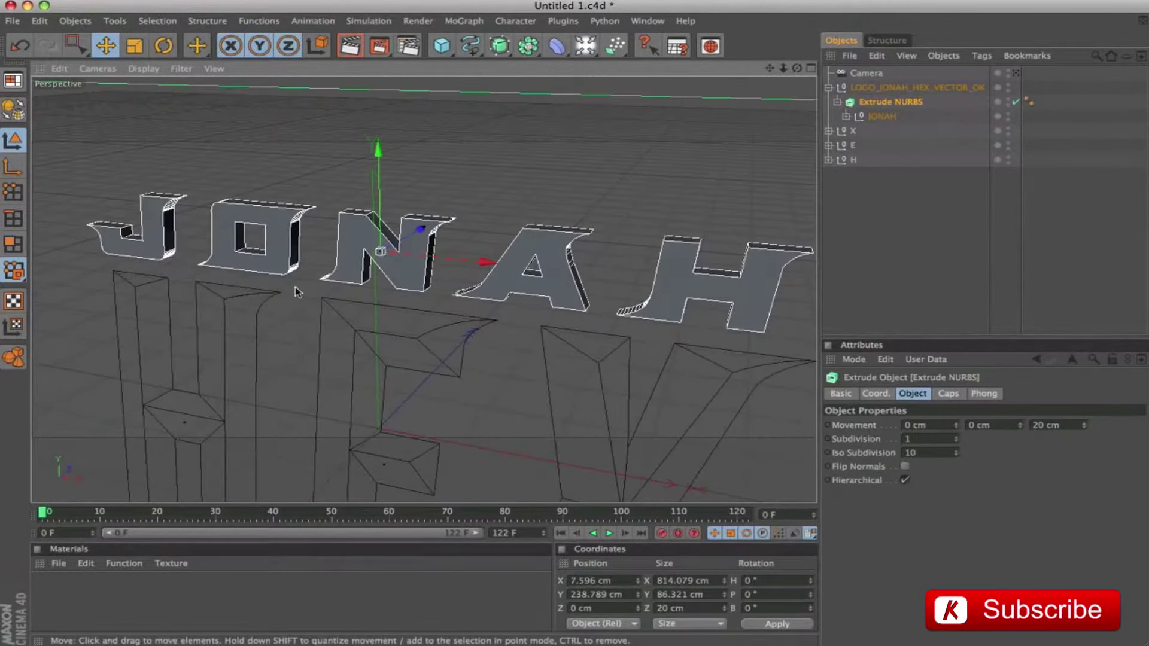
click(1066, 425)
text(72)
key(Return)
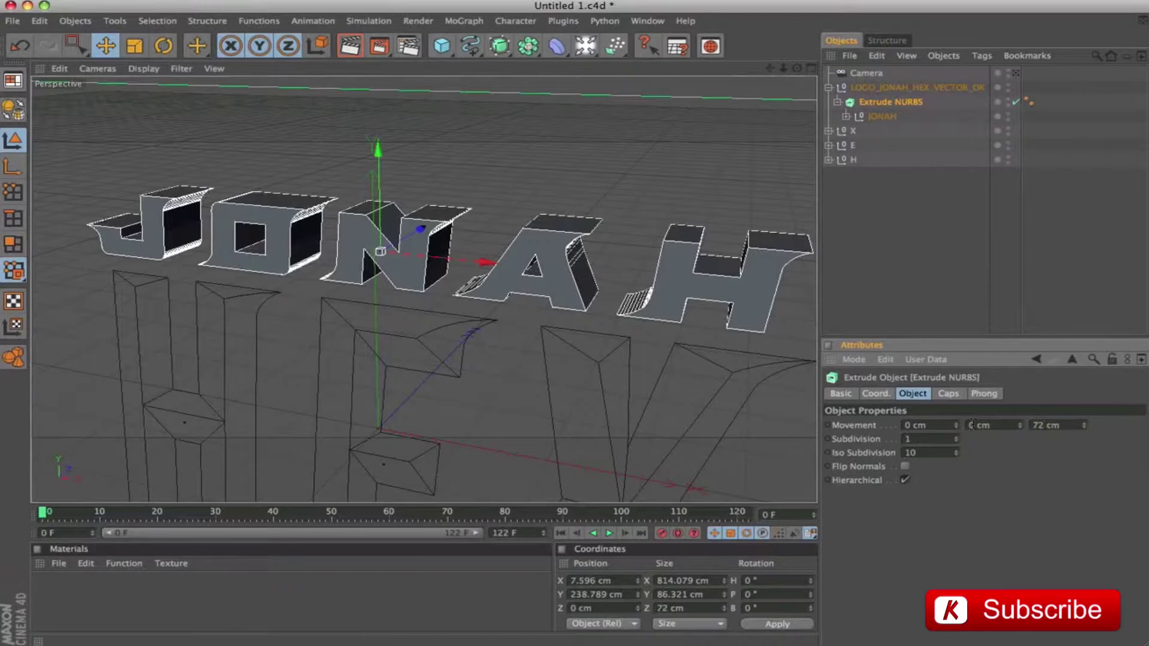
Set both the start and end caps of the JONAH extrusion to Fillet Cap.
click(950, 394)
click(934, 426)
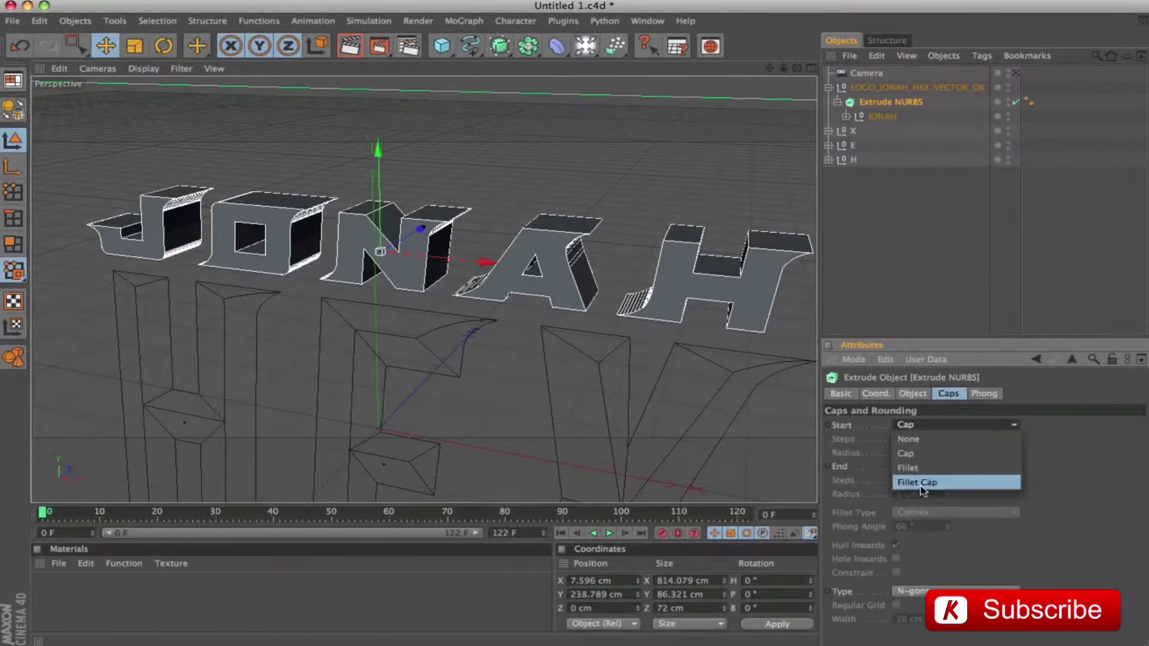
click(922, 486)
click(925, 468)
click(932, 523)
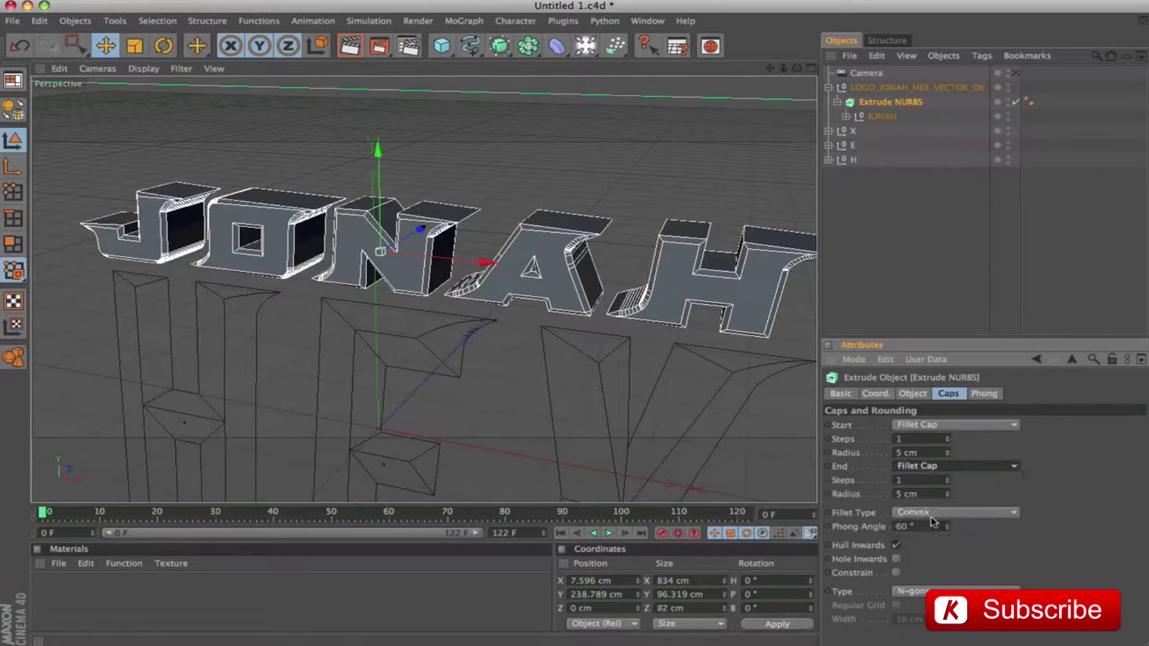
Set the fillets of the JONAH extrusion to 10 steps and a 3 cm radius at both start and end.
double_click(907, 437)
text(10)
key(Tab)
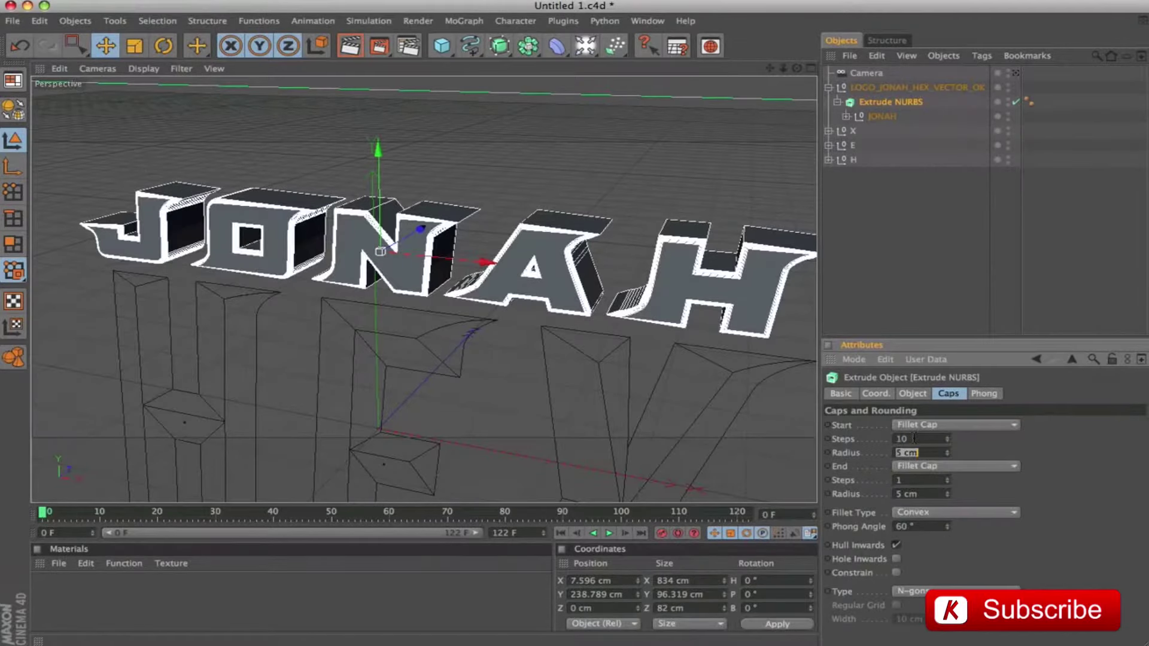
text(3)
key(Tab)
text(10)
key(Tab)
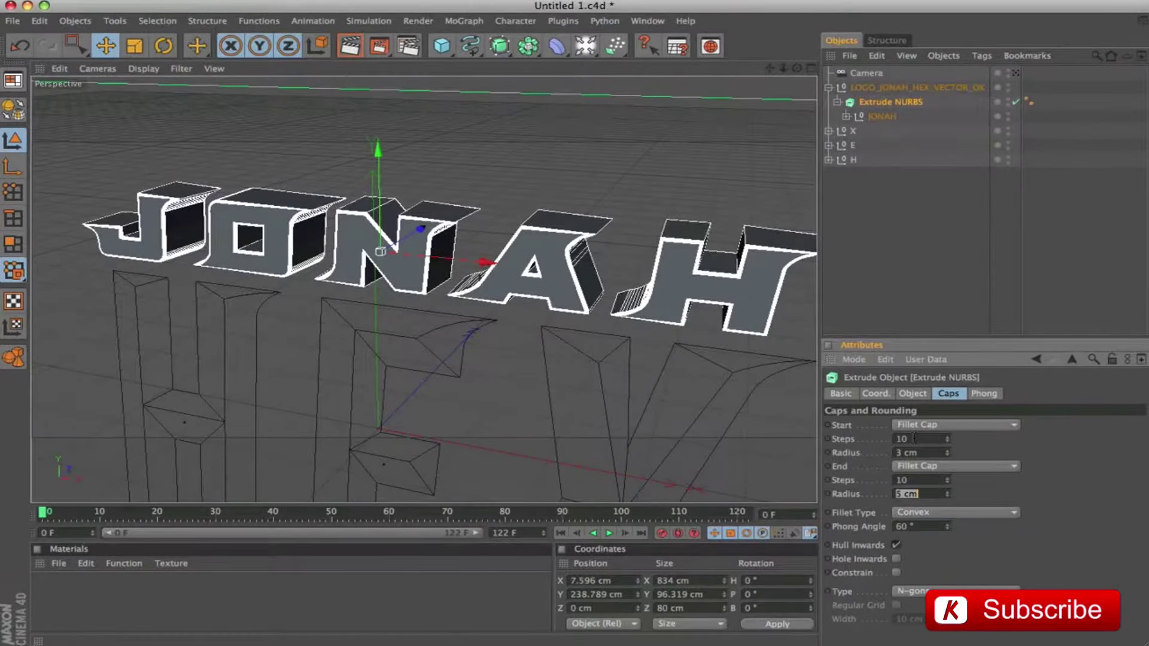
key(Return)
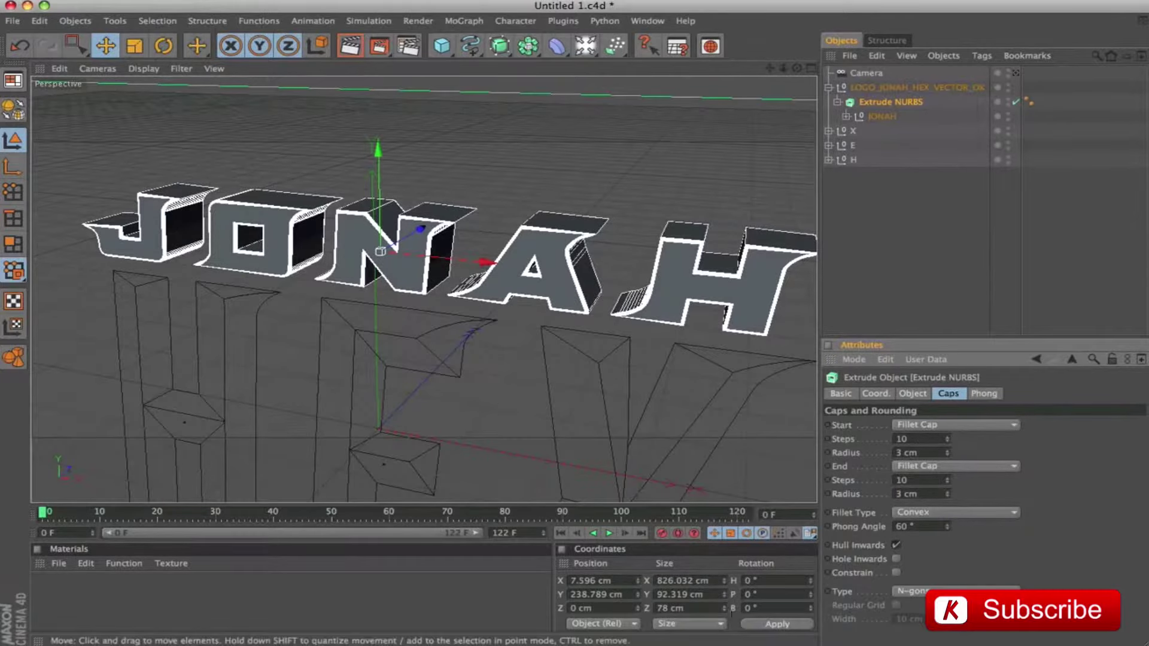
Collapse the Extrude NURBS hierarchy and rename the Extrude NURBS object JONAH.
drag(623, 233, 604, 204)
scroll(629, 232, down, 5)
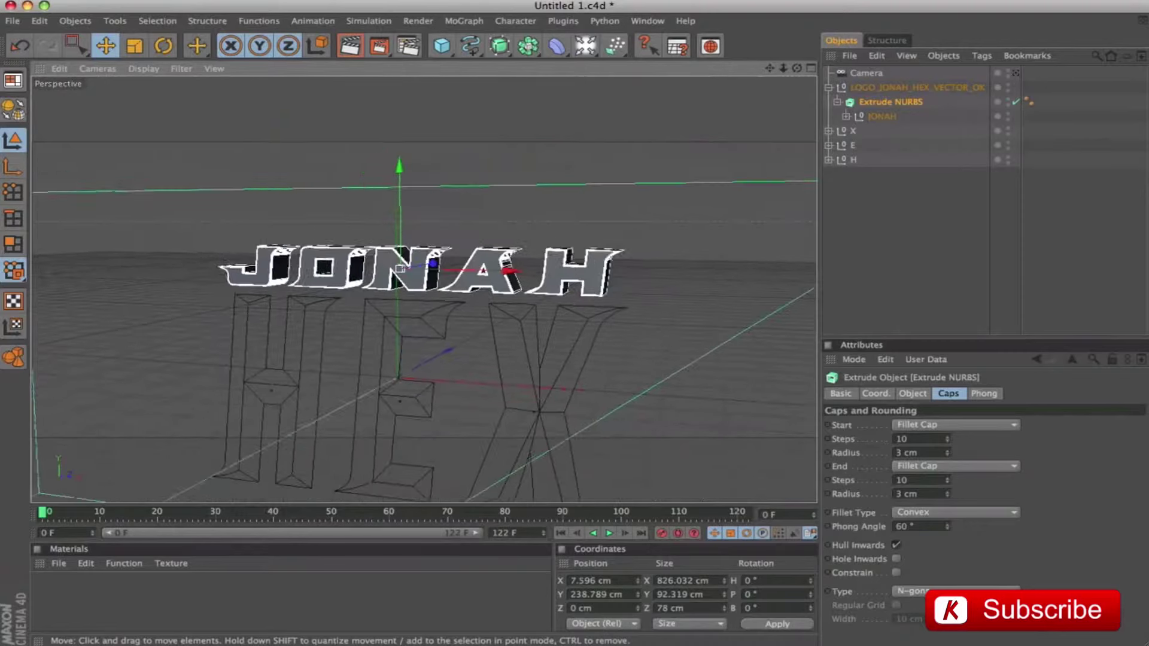
drag(774, 69, 782, 149)
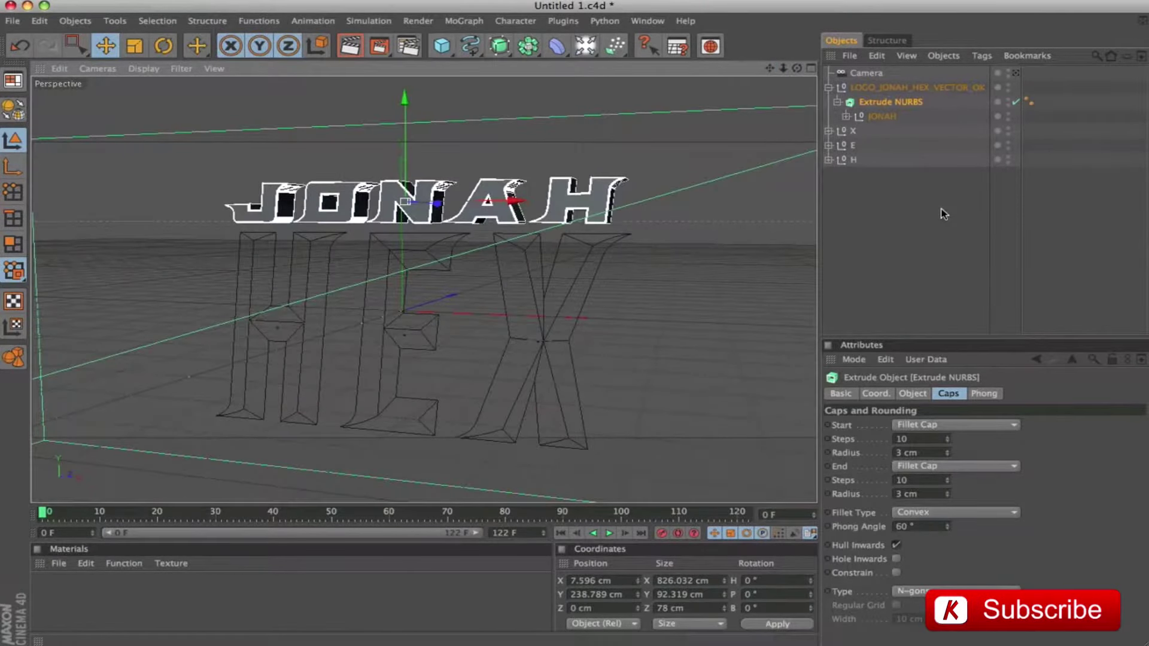
click(838, 103)
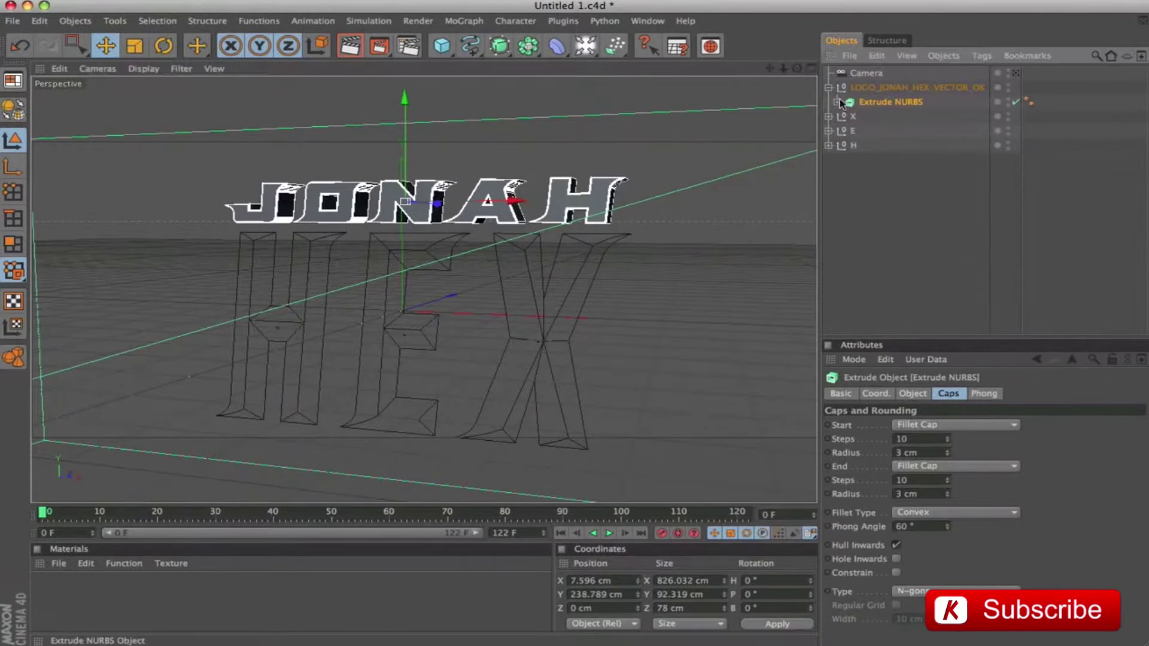
double_click(891, 103)
text(JONAH)
key(Return)
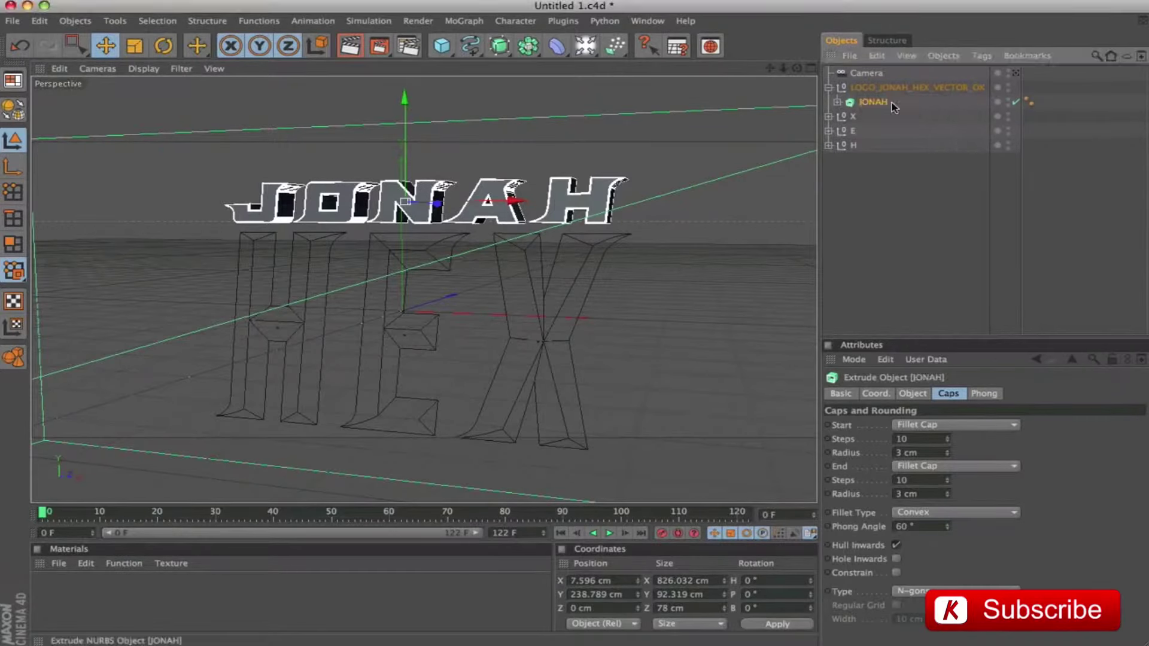
Move the JONAH extrusion out of the LOGO_JONAH_HEX_VECTOR_OK null to the top level of the hierarchy.
mouse_move(853, 102)
mouse_down()
mouse_move(853, 84)
mouse_move(859, 95)
mouse_up()
click(847, 119)
shift+click(846, 144)
Delete the emptied LOGO_JONAH_HEX_VECTOR_OK null and hide the camera in the viewport.
click(874, 145)
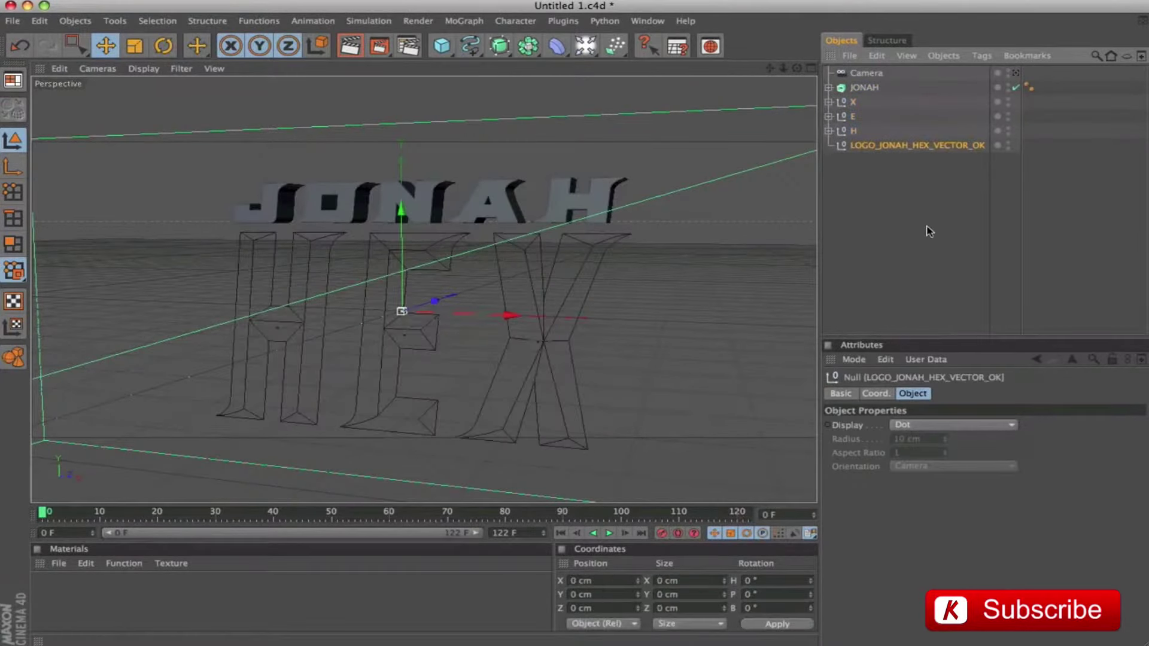
key(Delete)
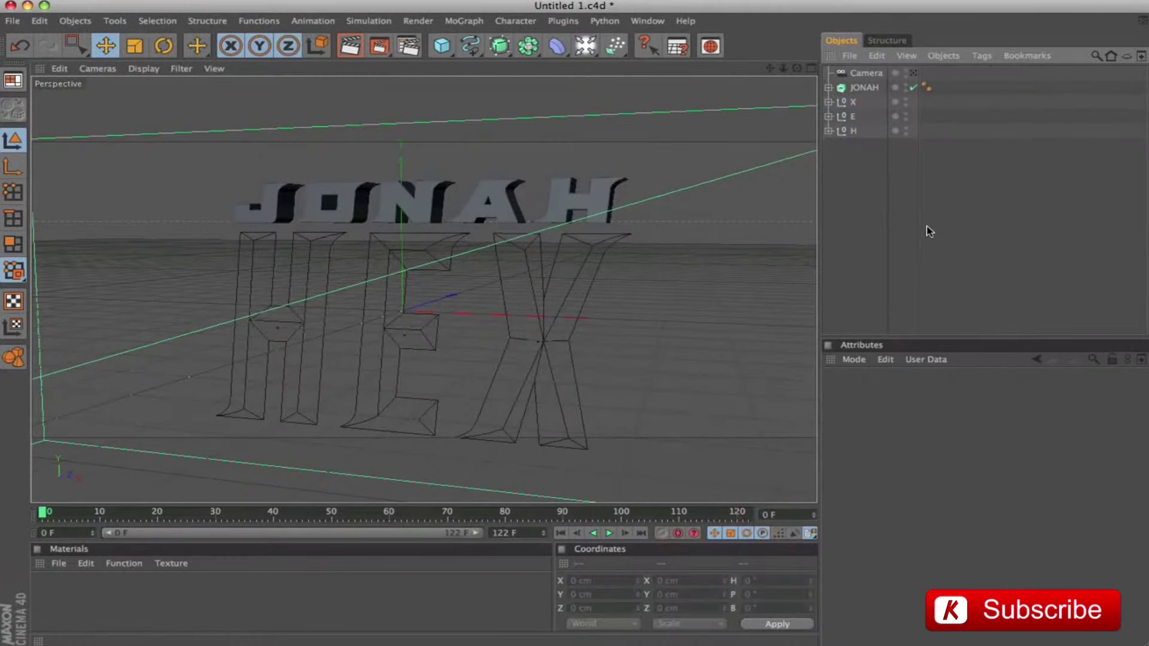
click(910, 73)
drag(685, 252, 748, 274)
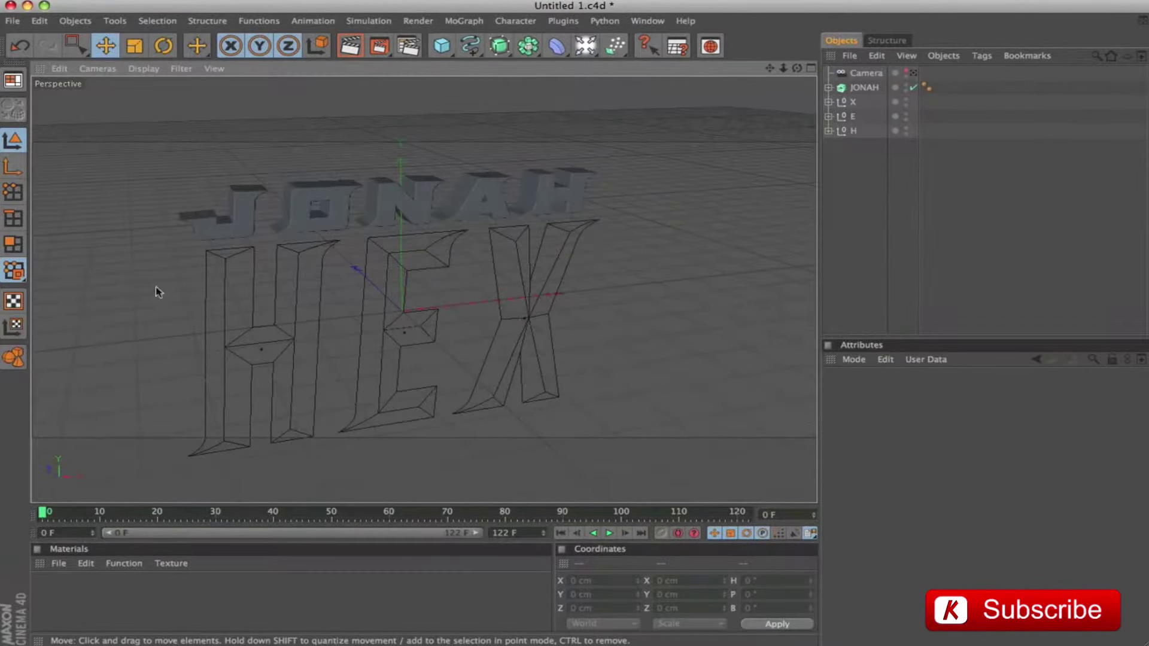
Apply an Extrude NURBS to the H null with Hierarchical enabled and a Z movement of 72 cm.
click(853, 131)
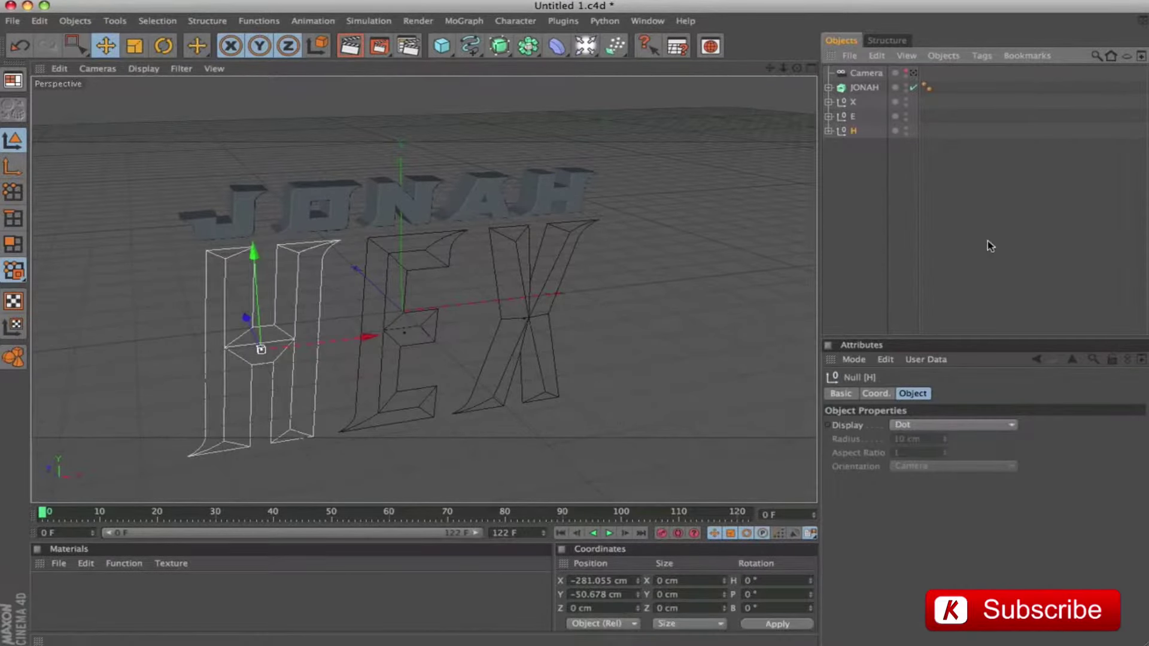
key(o)
drag(545, 185, 491, 161)
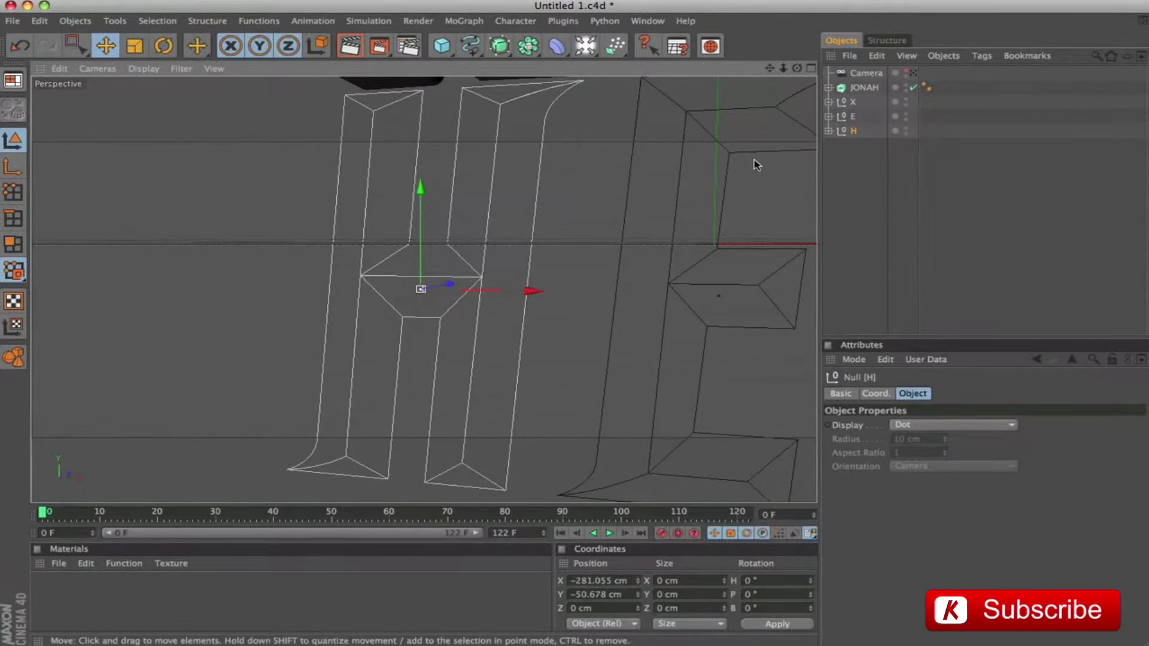
click(500, 46)
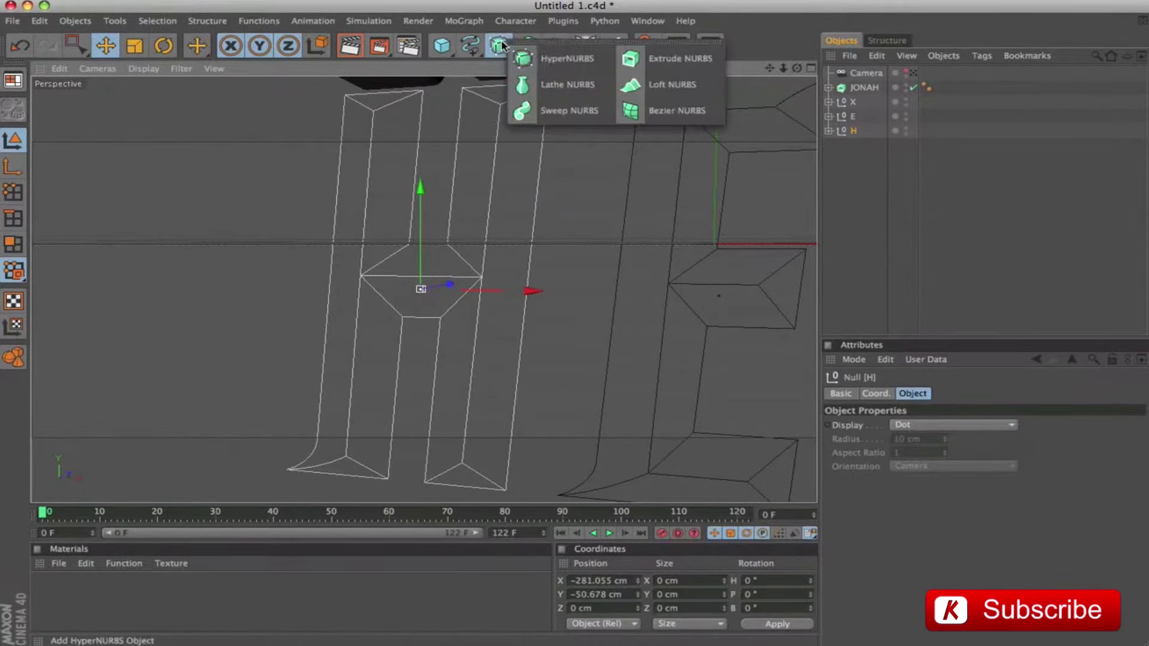
click(647, 60)
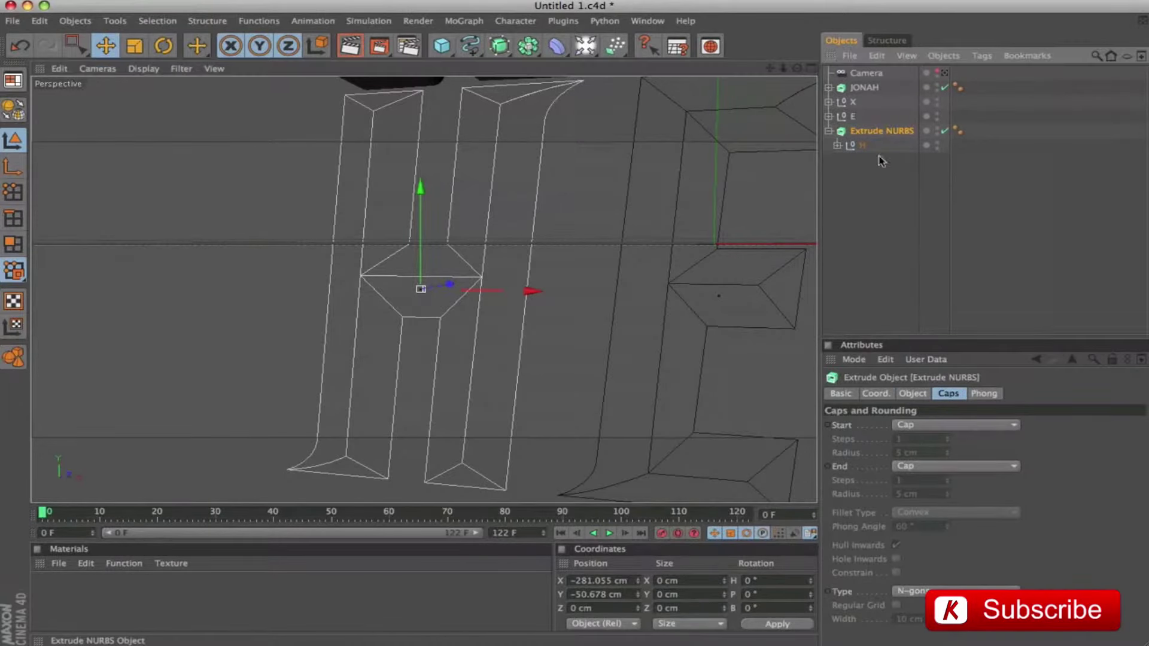
click(913, 394)
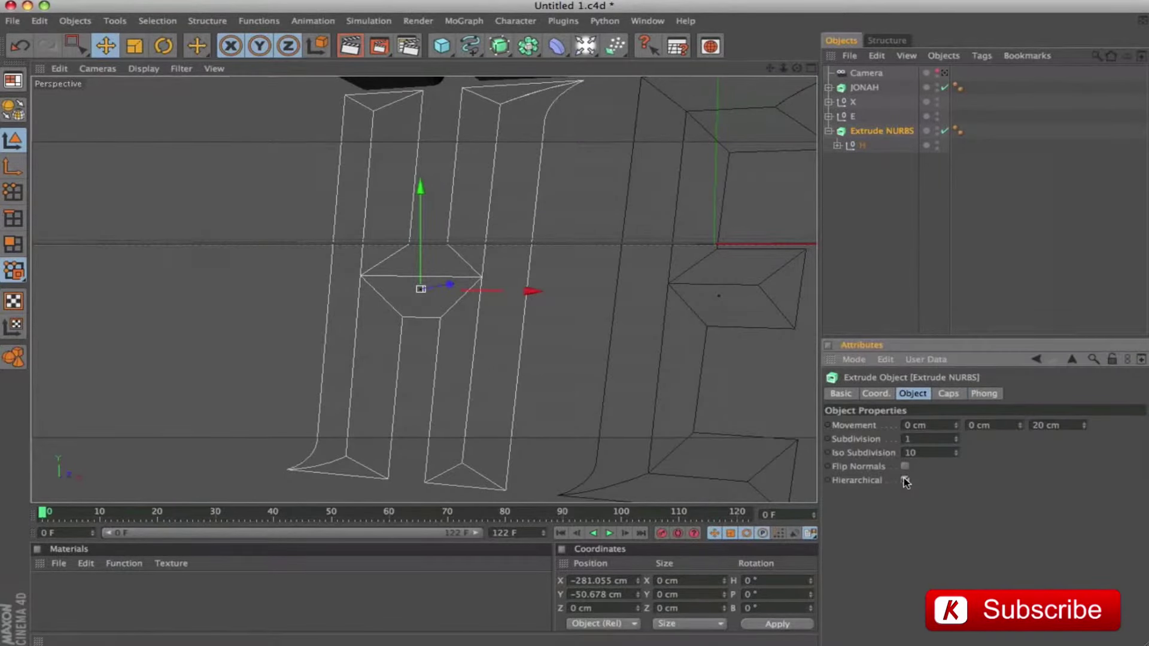
click(905, 481)
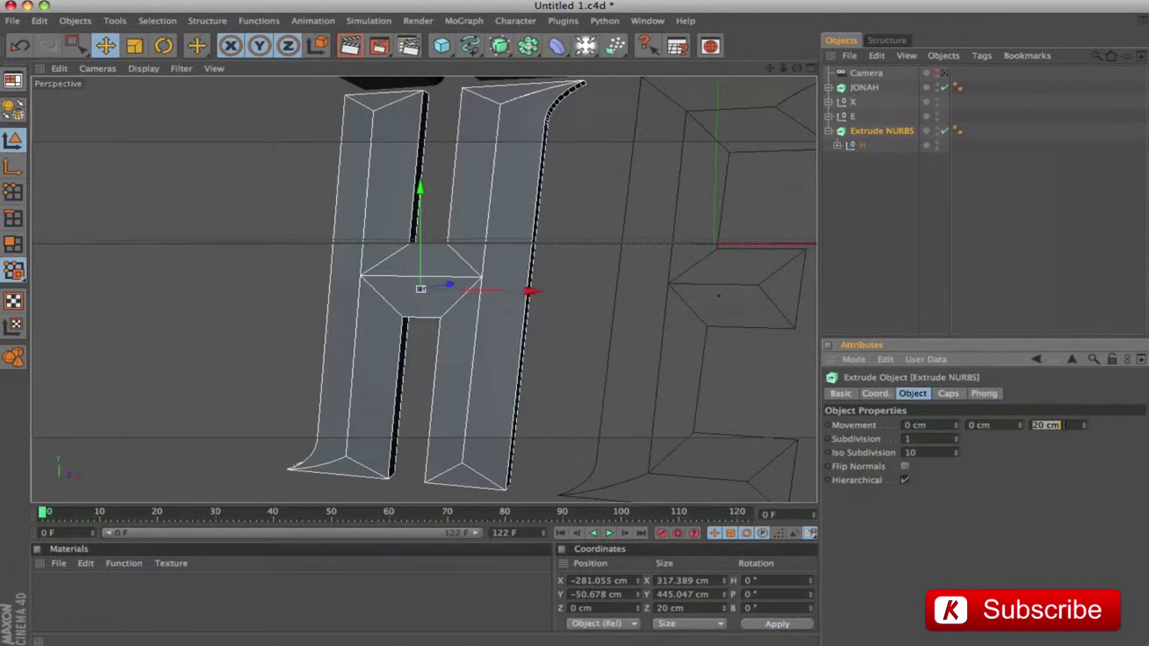
key(Return)
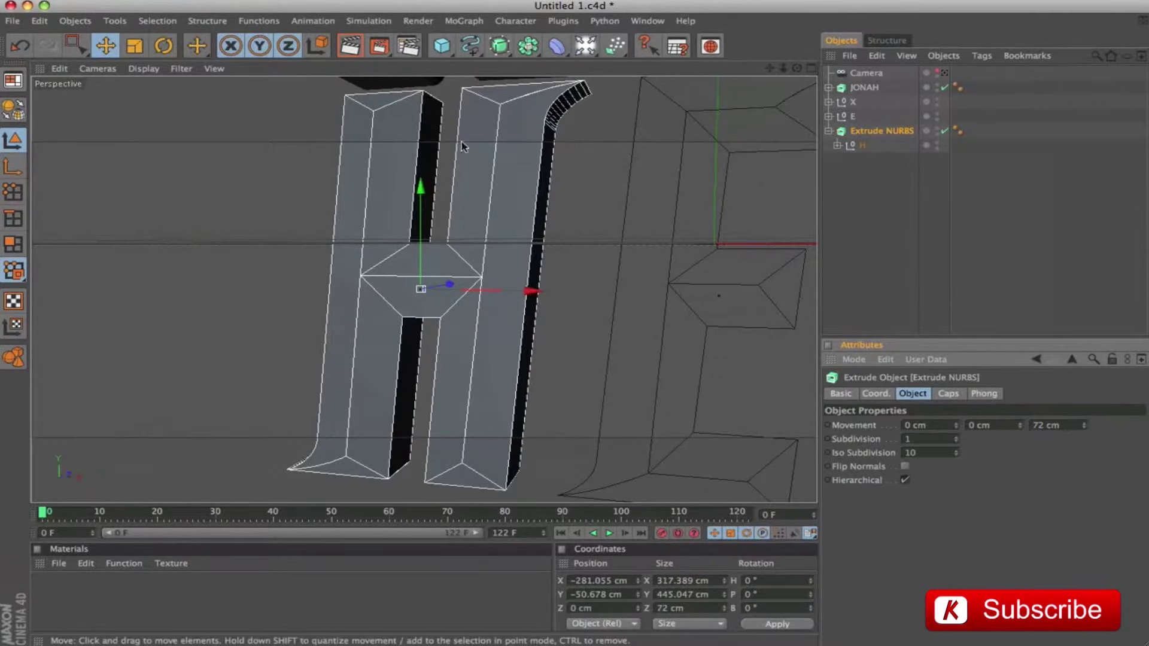
Expand the H null and select all its splines from Path 25 through Path 36.
scroll(618, 199, down, 5)
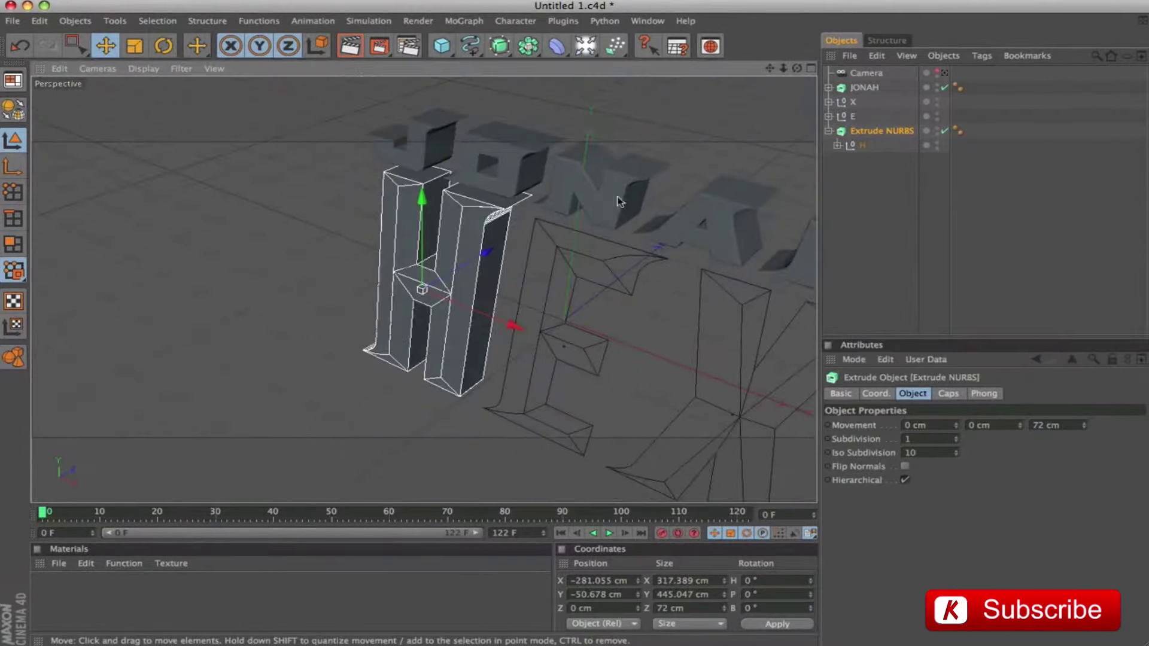
mouse_move(523, 259)
mouse_down()
mouse_move(417, 203)
mouse_move(522, 258)
mouse_up()
click(837, 145)
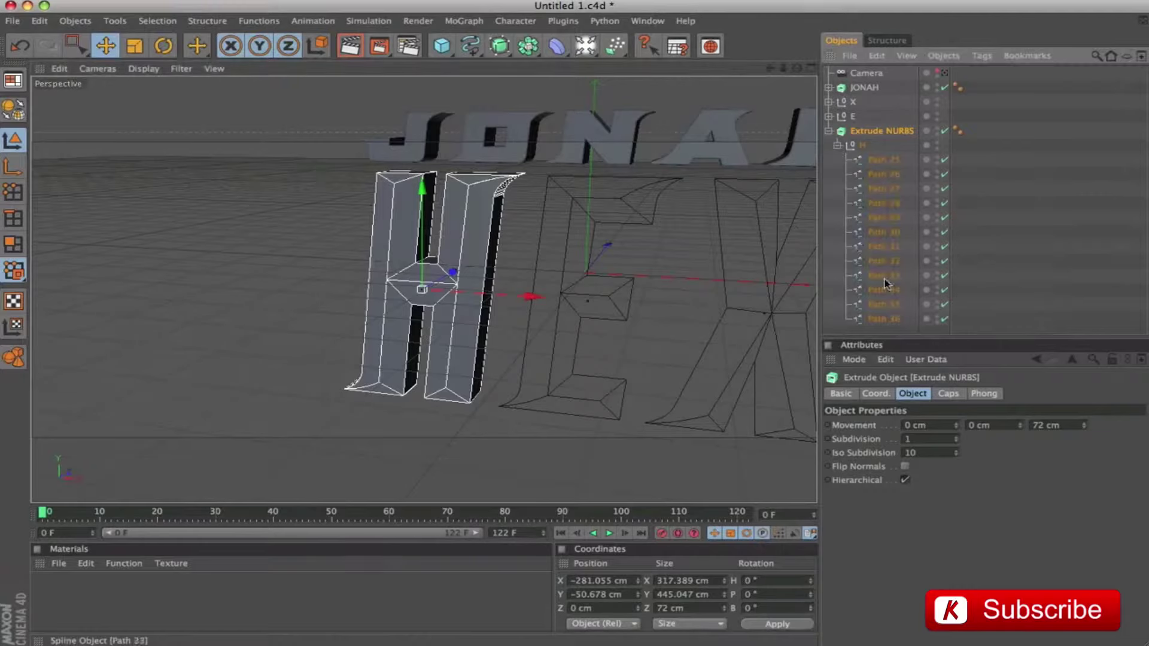
click(884, 163)
shift+click(876, 318)
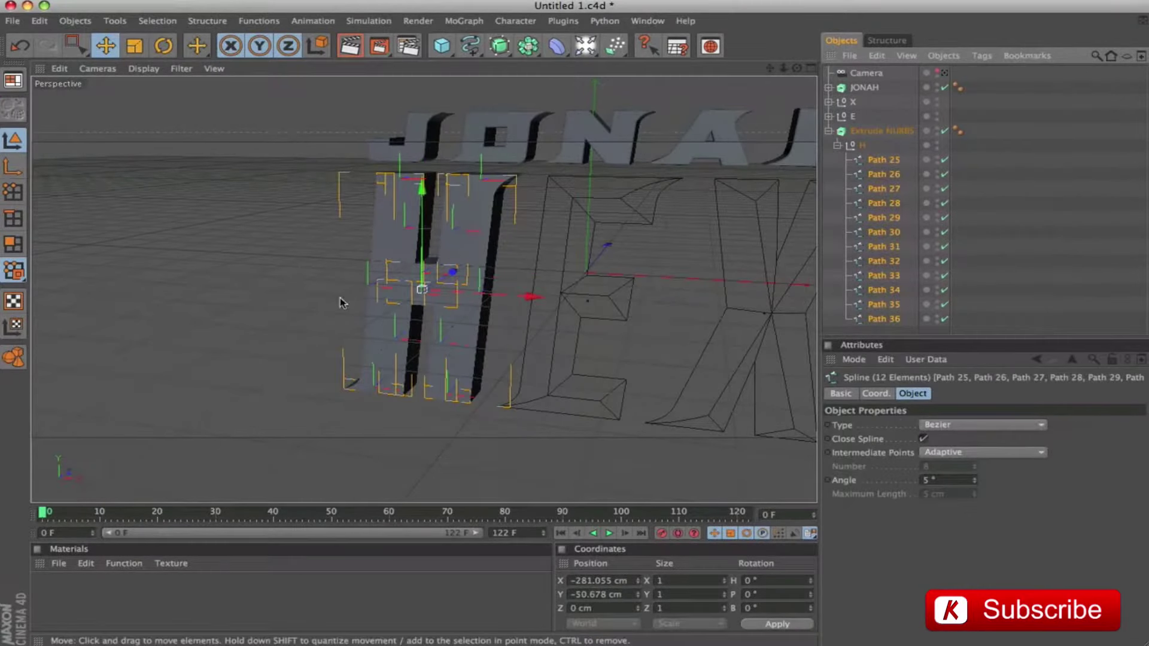
Switch to point editing and turn off Only Select Visible Elements for the Rectangle Selection tool.
key(o)
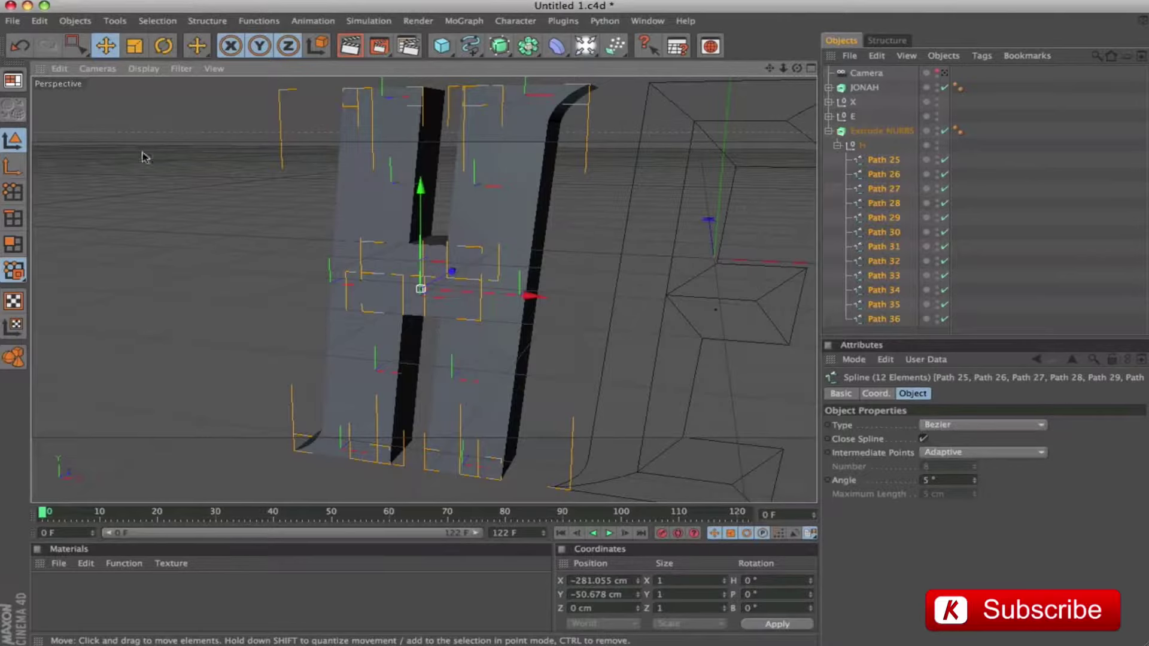
click(14, 192)
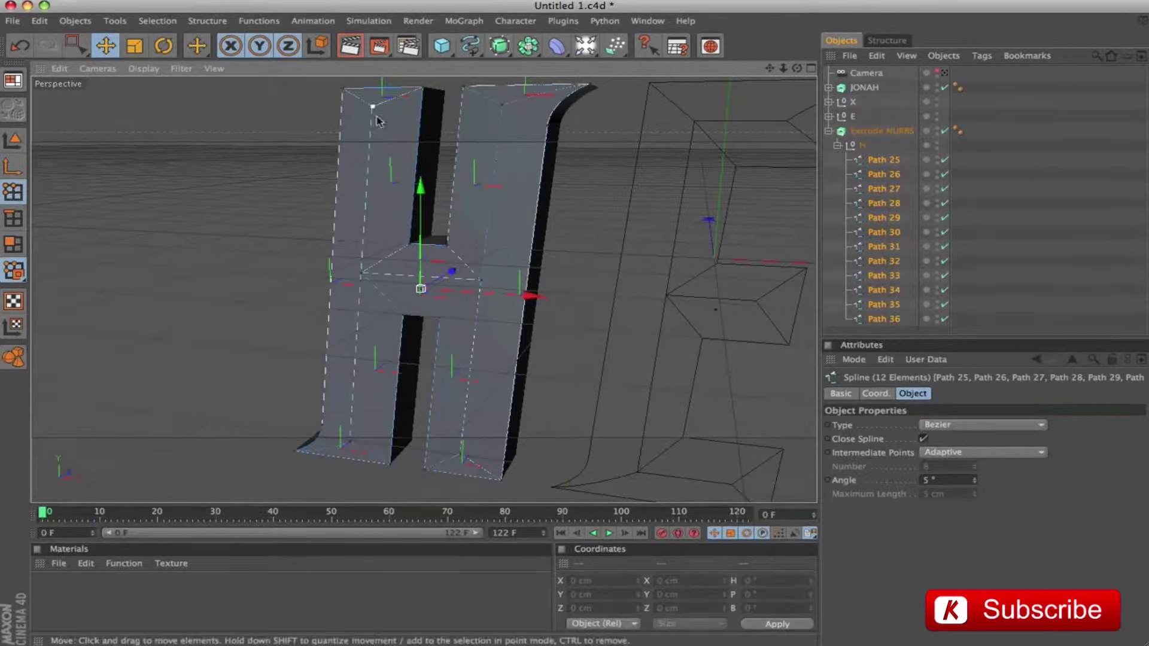
key(0)
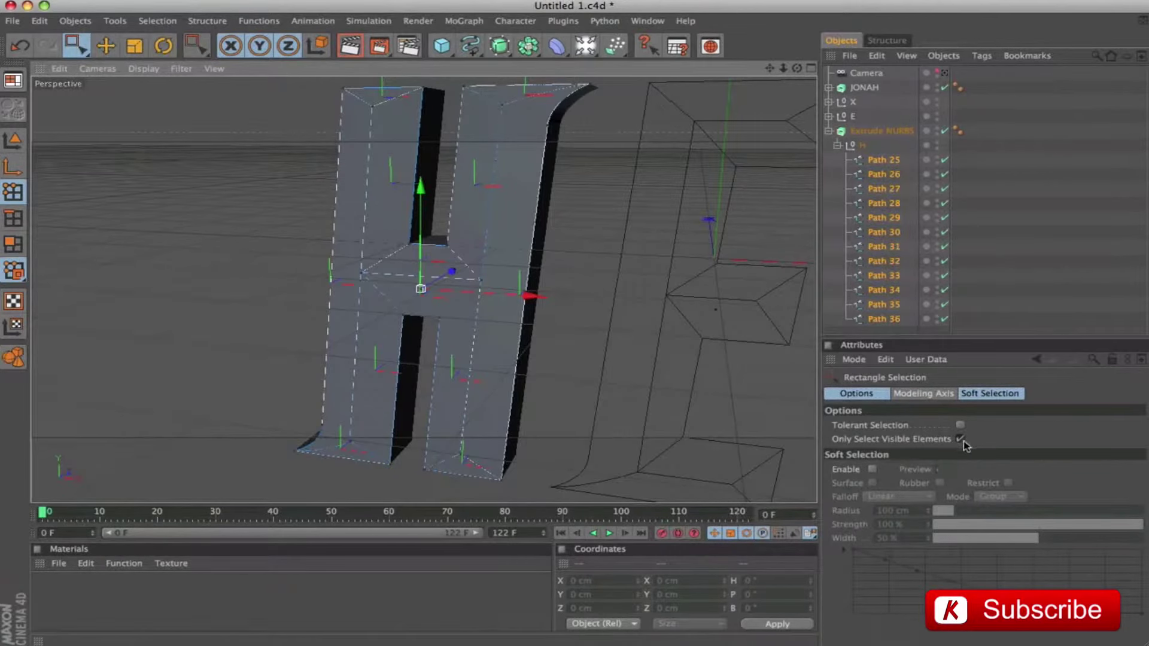
click(960, 439)
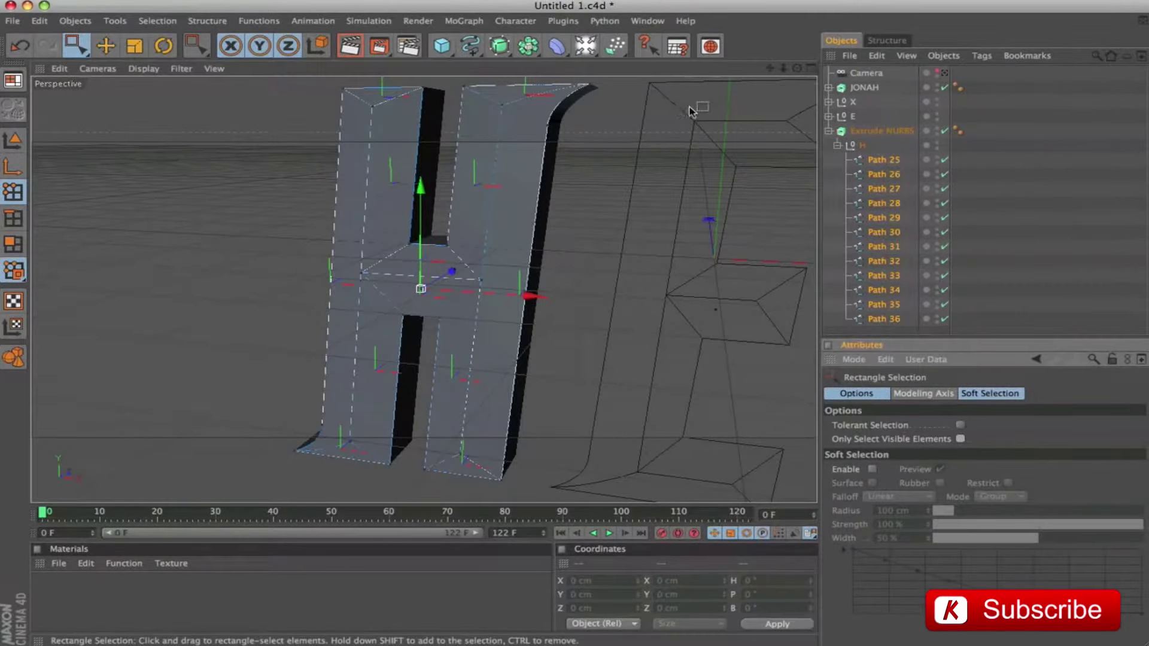
Select the inner ridge points at the tops of both H stems and at both ends of its crossbar.
drag(796, 68, 732, 155)
scroll(575, 183, up, 3)
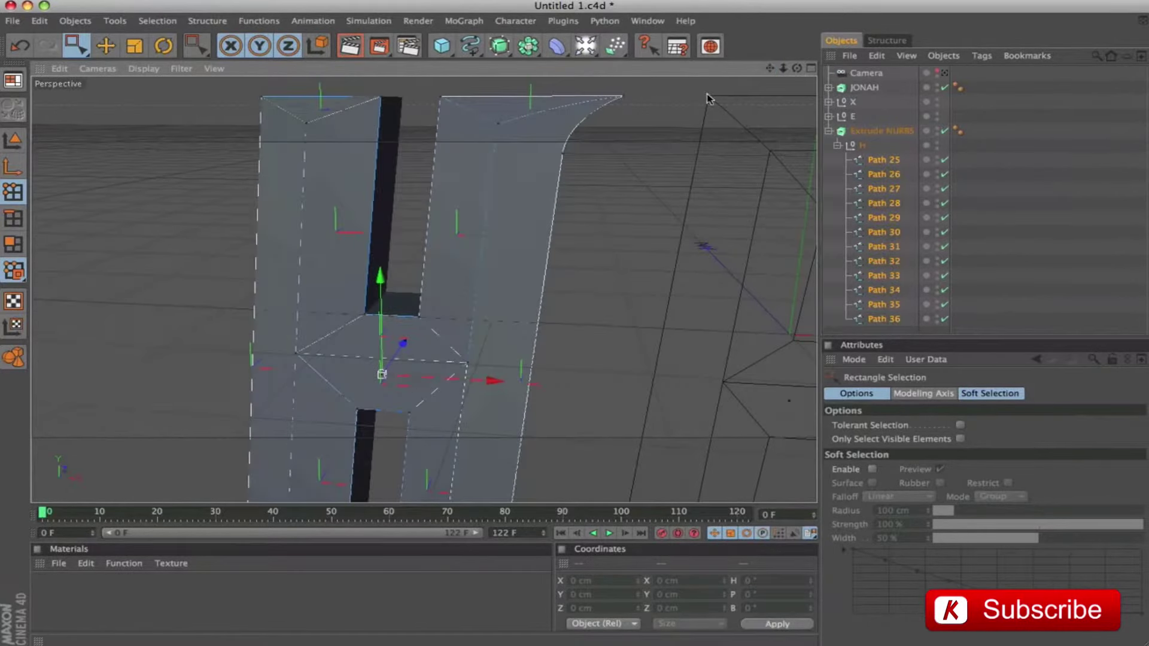
drag(288, 111, 331, 129)
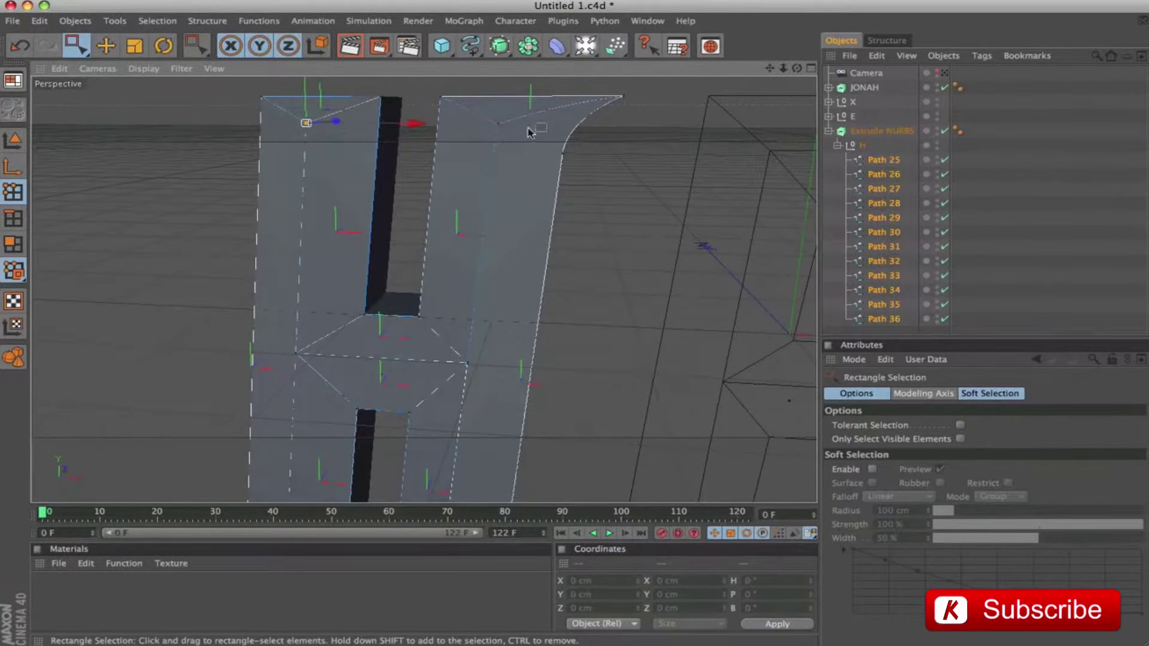
drag(482, 114, 527, 134)
drag(499, 346, 454, 377)
drag(281, 353, 323, 371)
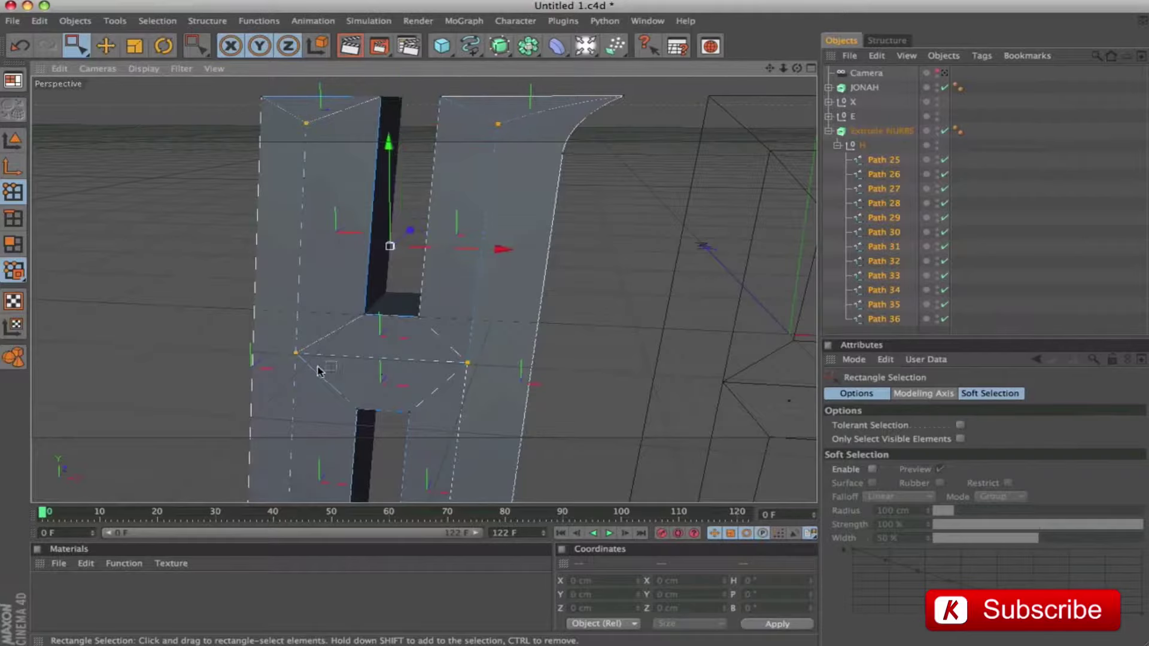
Add the inner ridge points at the bottoms of both H stems to the selection and pull all selected points forward along Z.
drag(773, 70, 791, 6)
drag(487, 314, 442, 333)
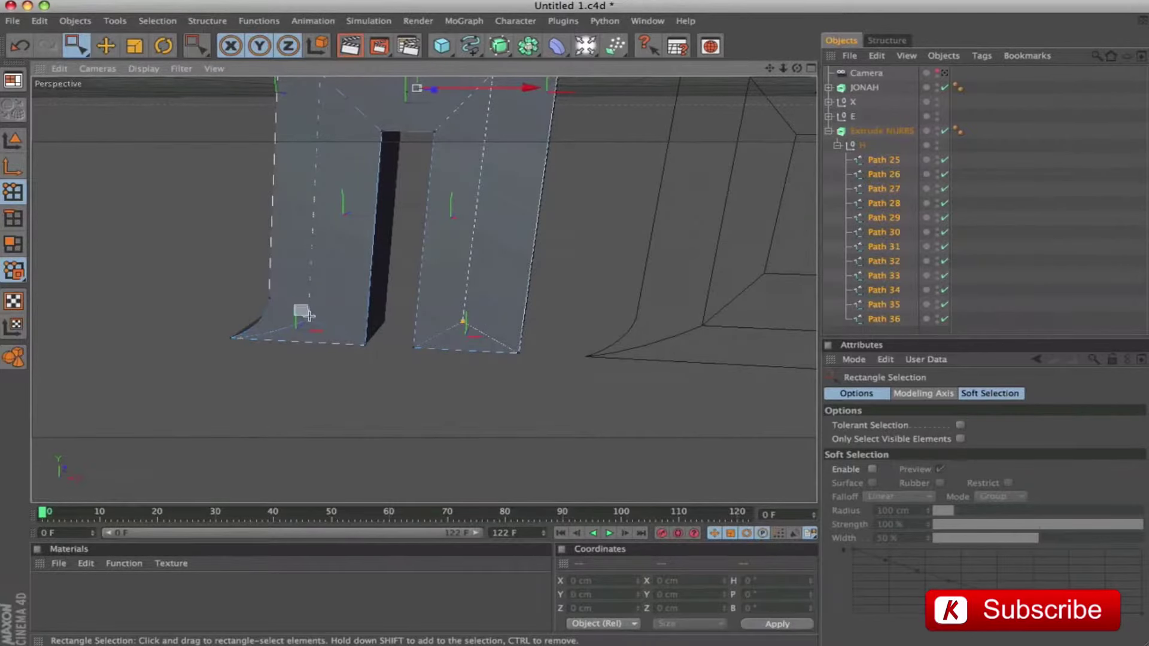
drag(770, 67, 712, 204)
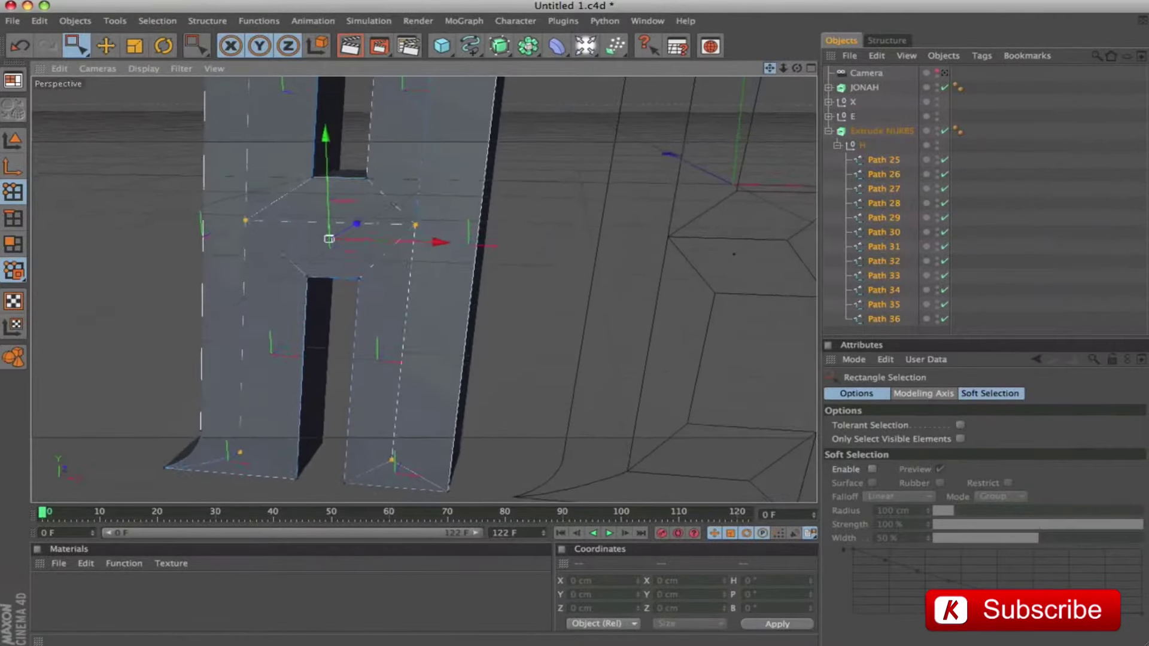
mouse_move(630, 178)
mouse_down()
mouse_move(512, 198)
mouse_move(616, 182)
mouse_up()
drag(768, 68, 741, 96)
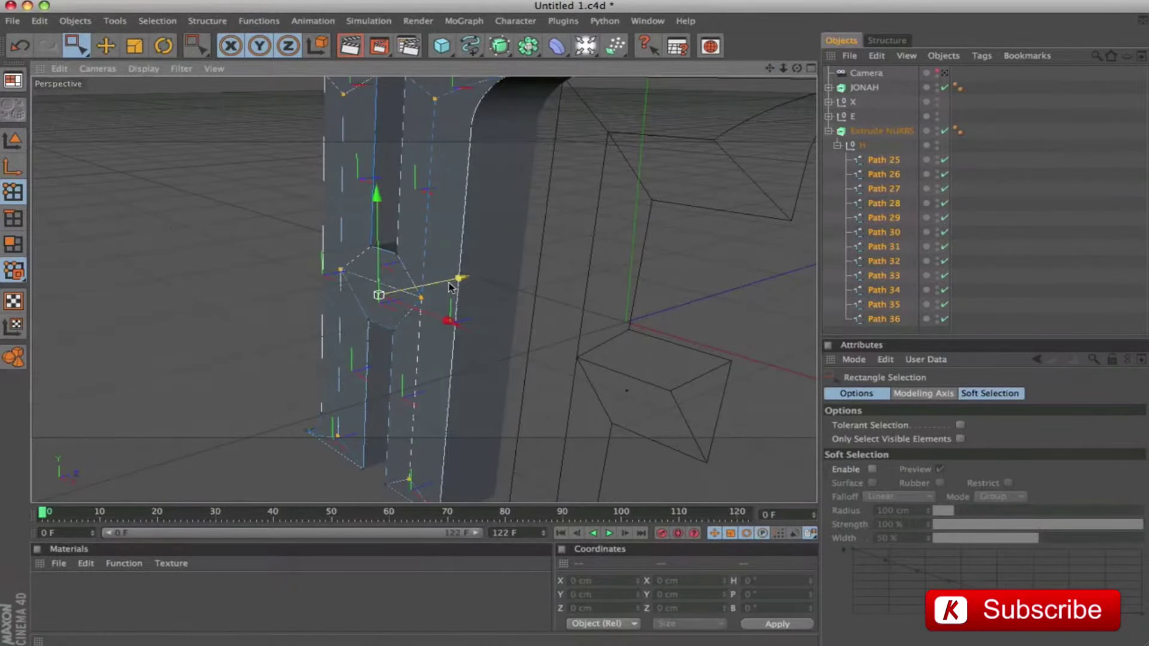
drag(378, 295, 353, 296)
drag(672, 255, 757, 257)
mouse_move(352, 300)
mouse_down()
mouse_move(352, 251)
mouse_move(383, 221)
mouse_move(395, 185)
mouse_move(353, 245)
mouse_move(479, 281)
mouse_move(714, 249)
mouse_up()
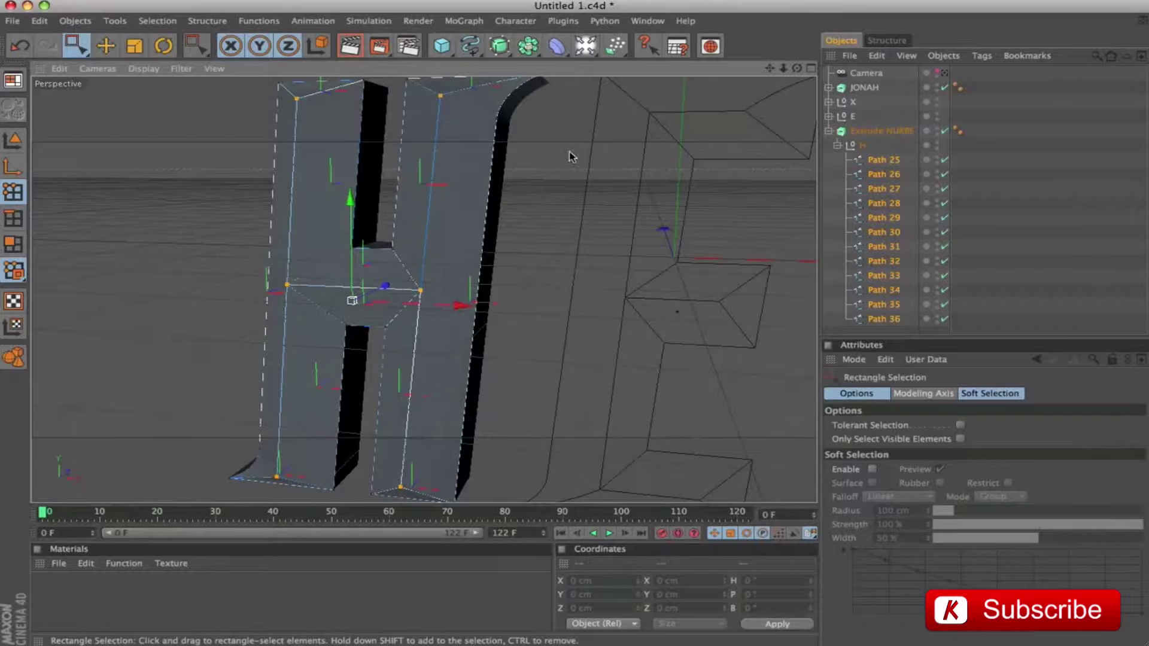
Collapse the H null, return to model editing with nothing selected, and render the view to check the beveled H.
click(838, 145)
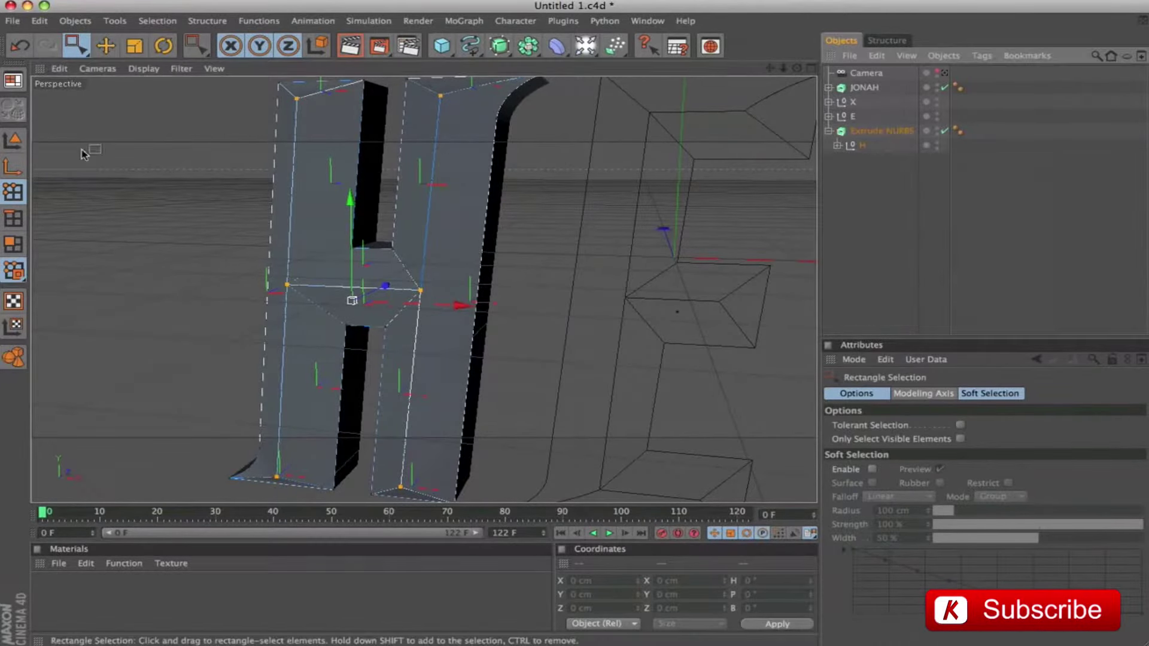
click(15, 140)
click(639, 263)
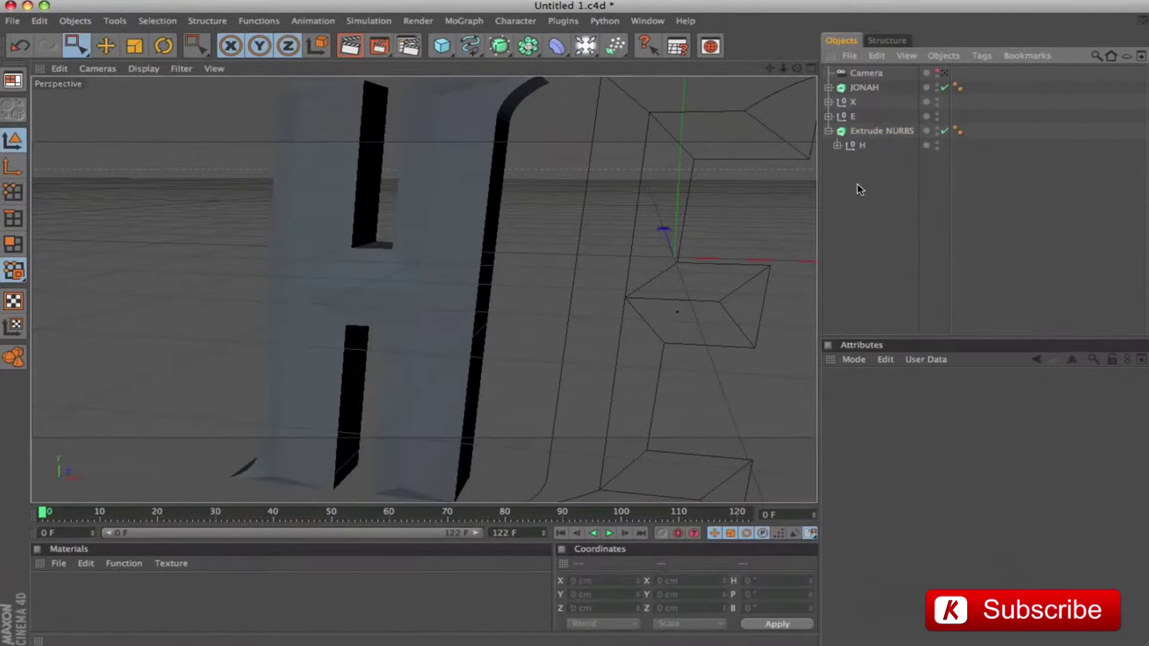
key(ctrl+r)
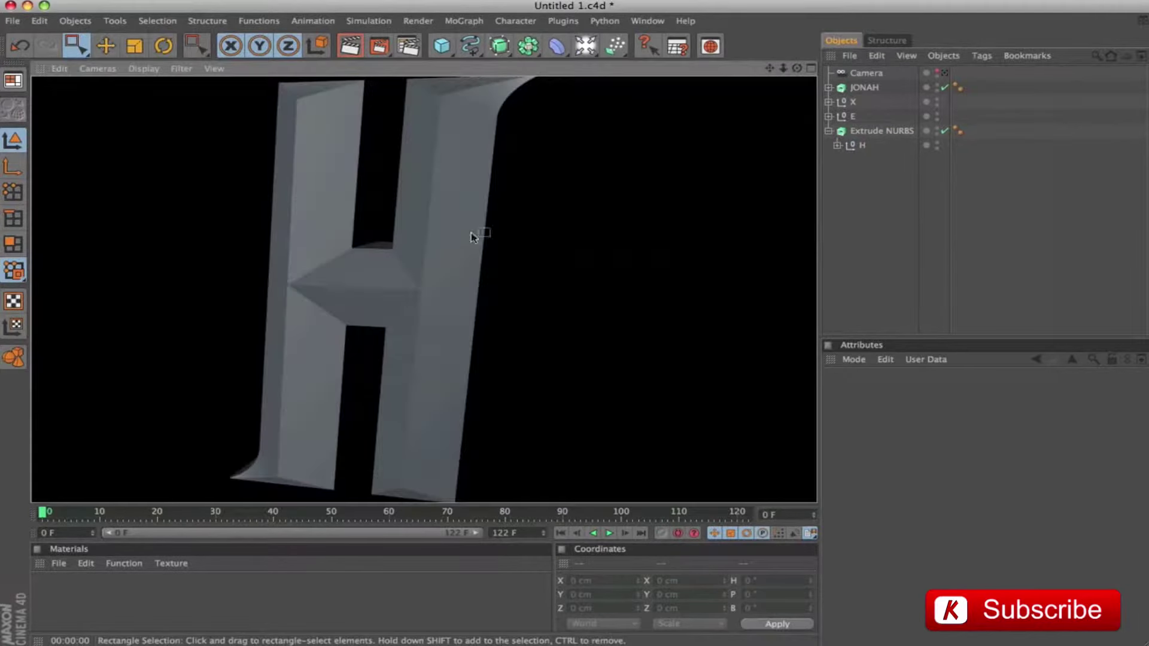
click(896, 198)
Rename the H letter's Extrude NURBS as H and collapse its hierarchy.
drag(600, 260, 611, 236)
scroll(610, 236, down, 5)
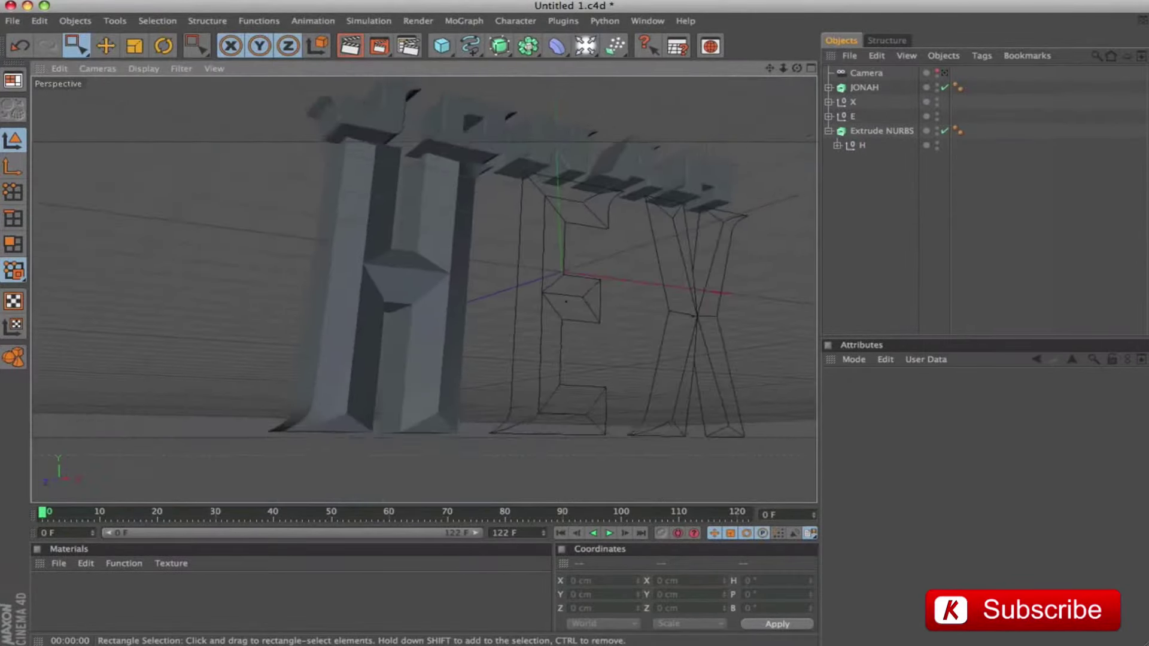
drag(771, 68, 450, 219)
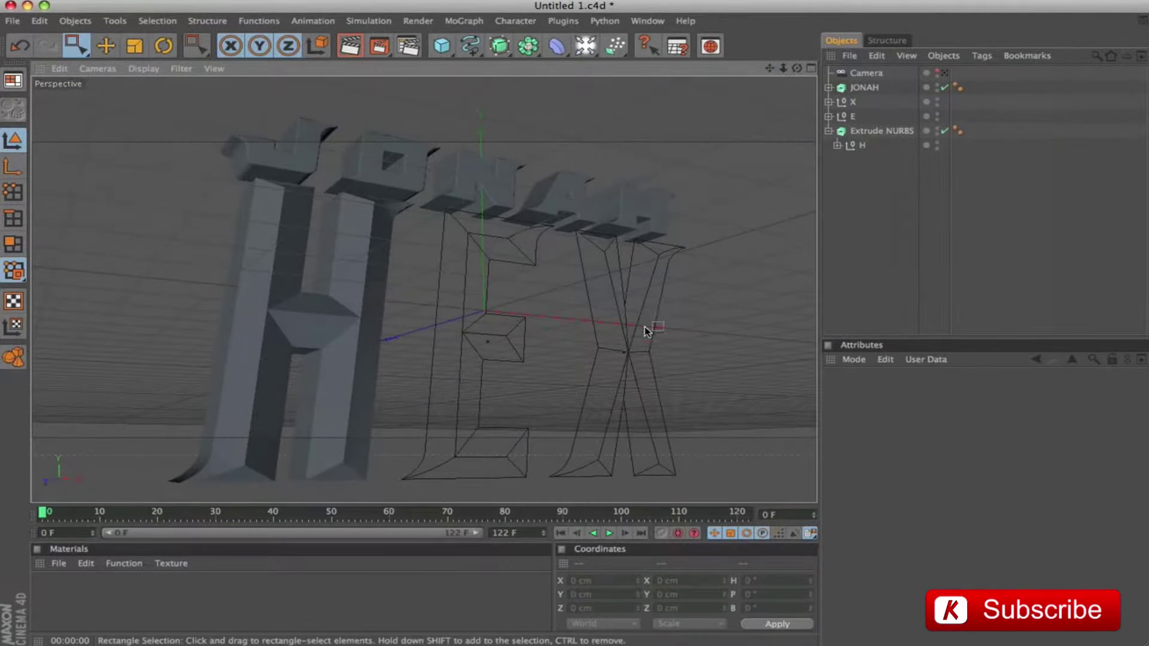
double_click(880, 131)
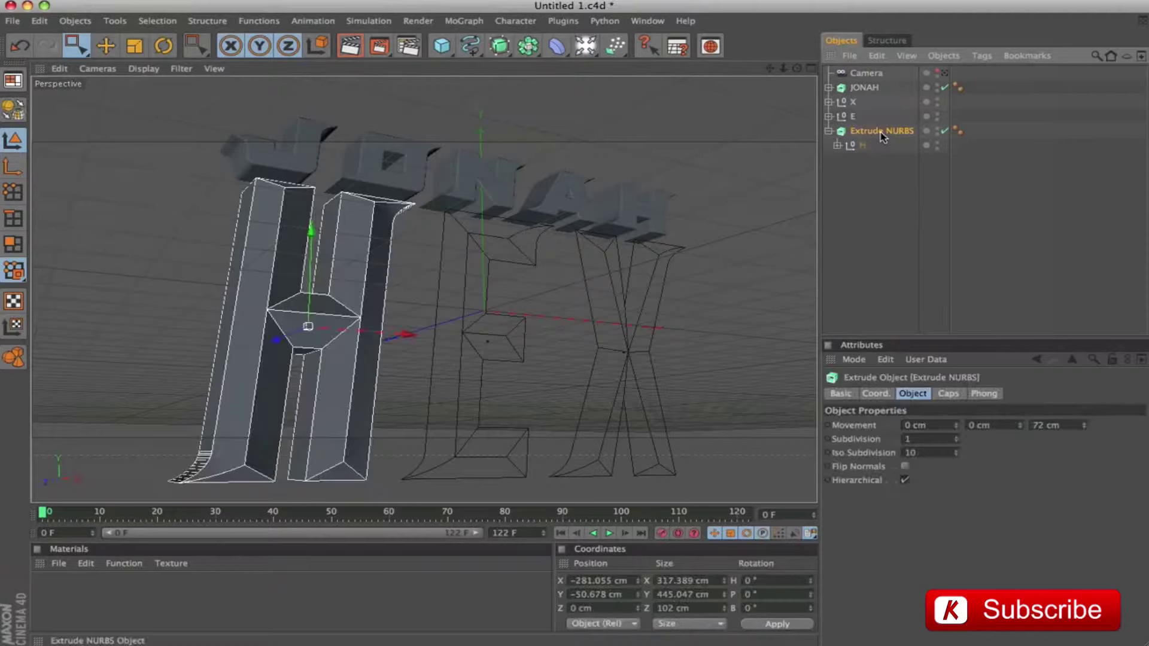
text(H)
key(Return)
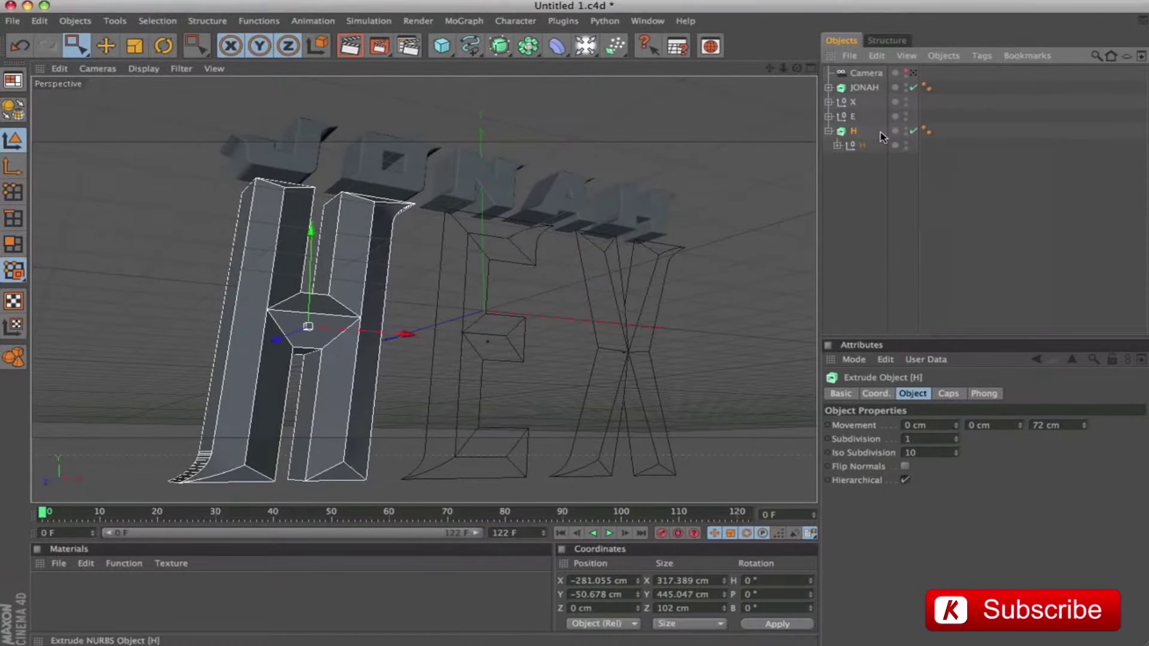
click(829, 131)
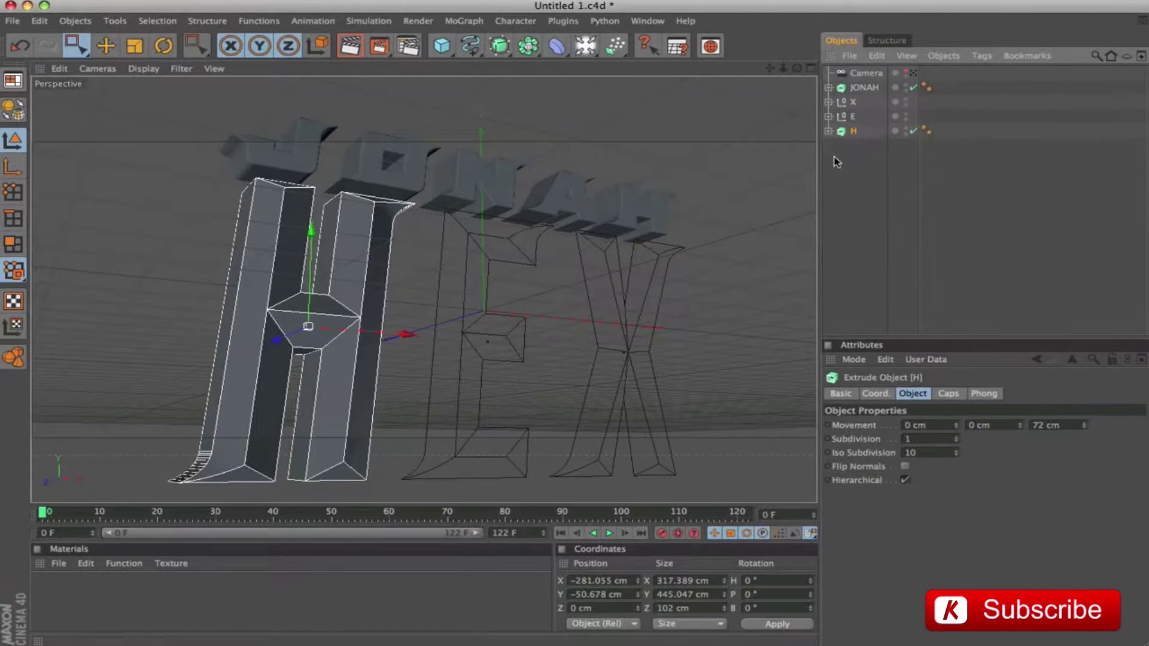
Apply an Extrude NURBS to the E null with Hierarchical enabled and a Z movement of 72 cm.
click(845, 117)
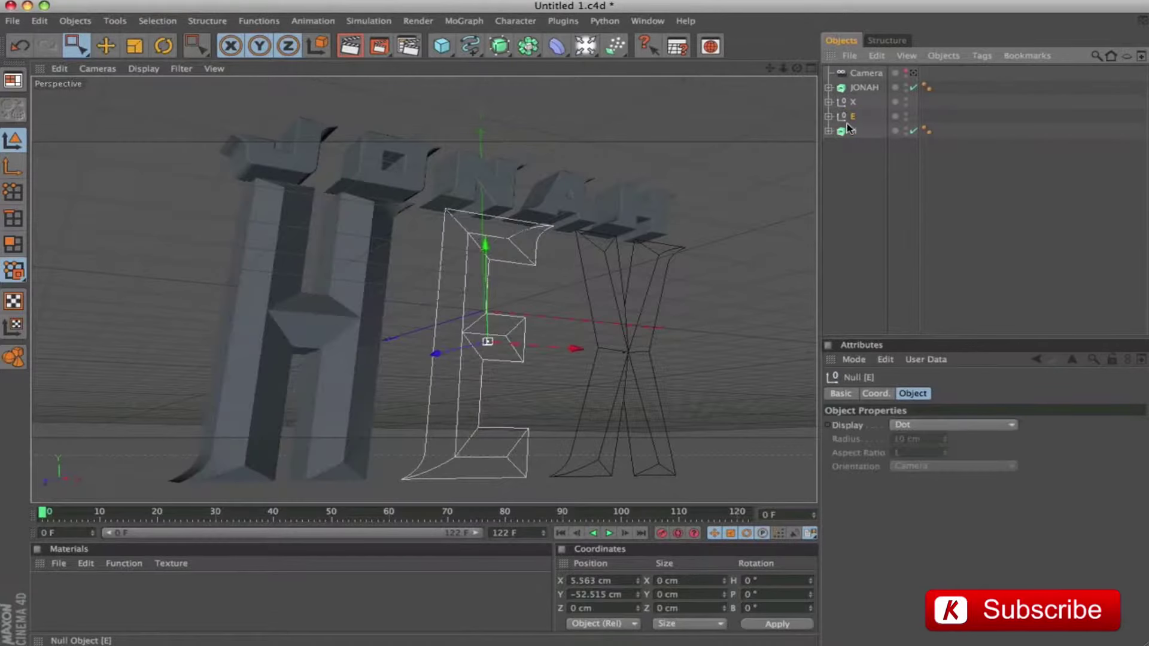
drag(499, 46, 643, 58)
alt+click(644, 58)
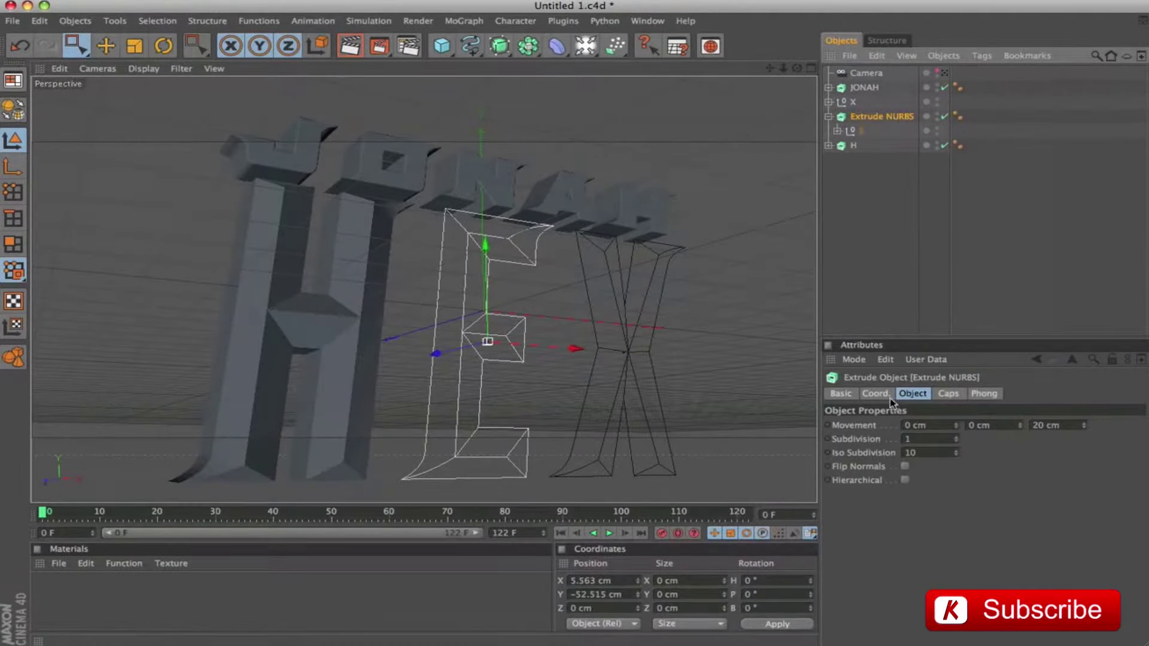
click(905, 481)
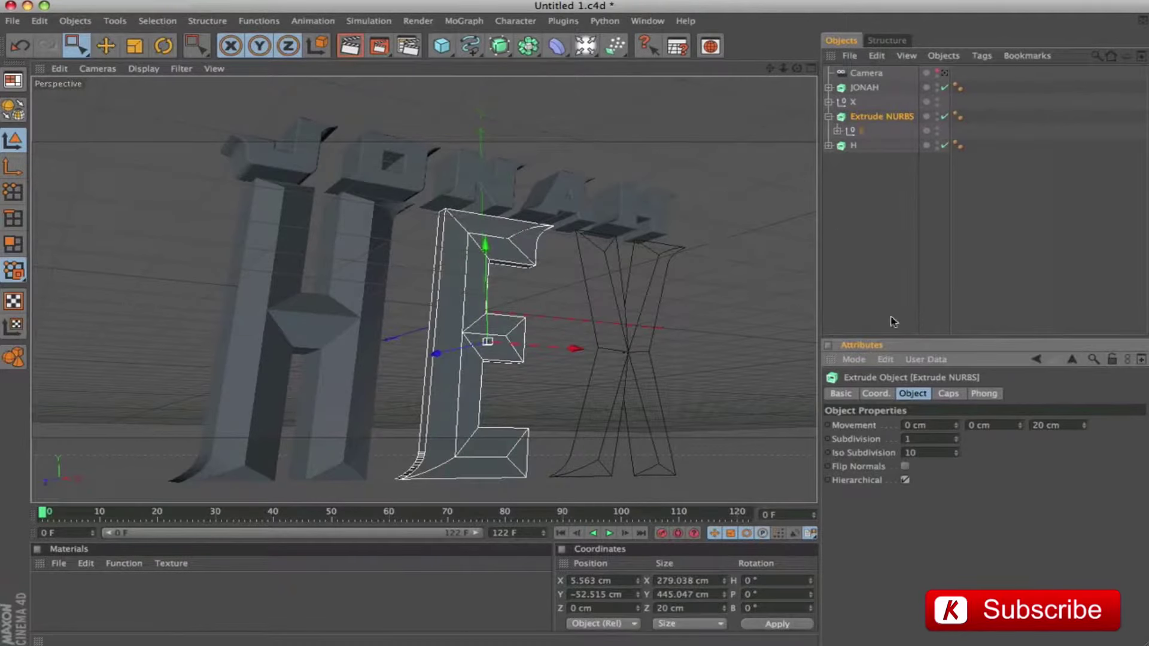
click(1046, 425)
text(72)
key(Return)
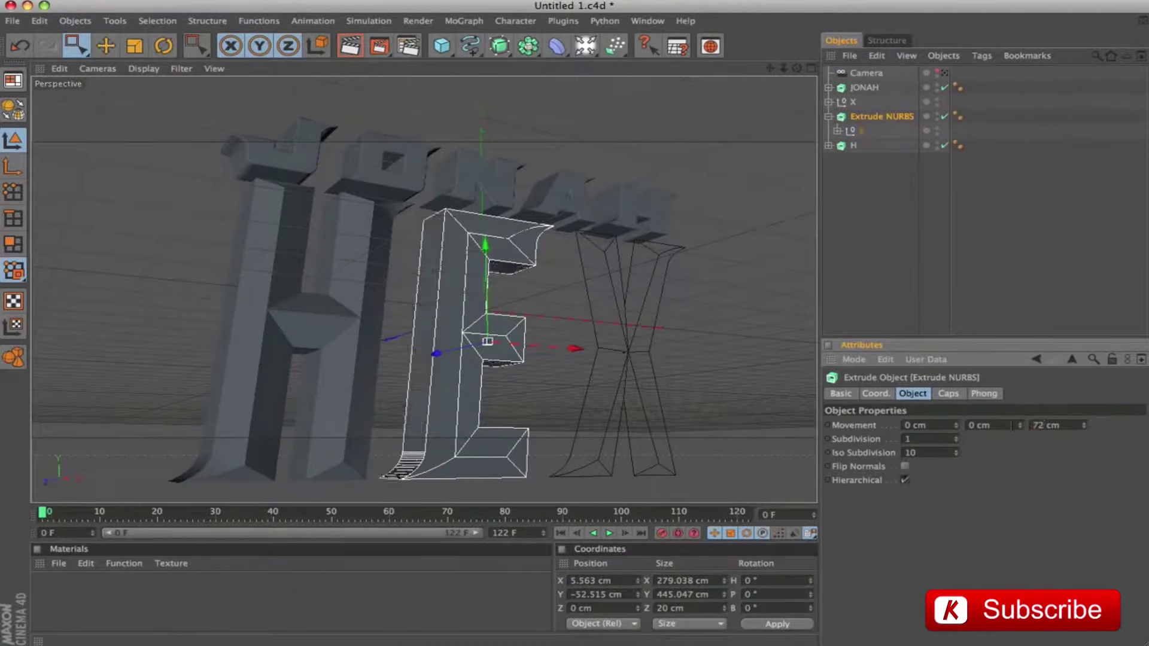
Place the new extrusion below H in the hierarchy and select the E splines Path 13 through Path 24 for point editing.
drag(828, 114, 833, 140)
click(829, 130)
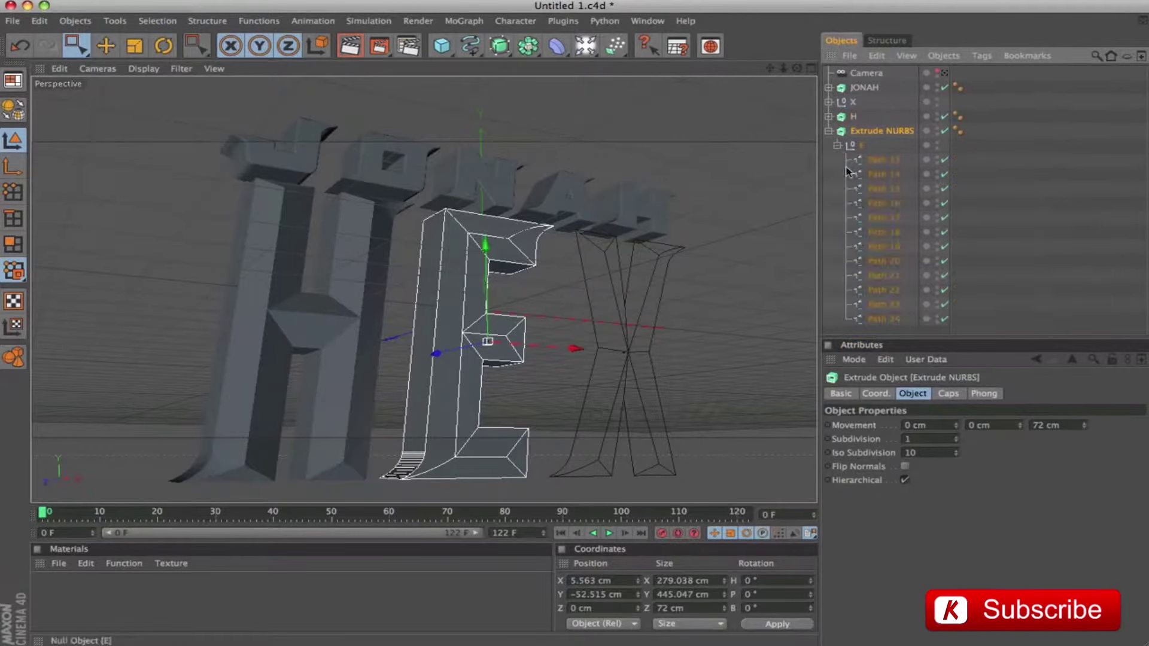
click(883, 160)
shift+click(883, 318)
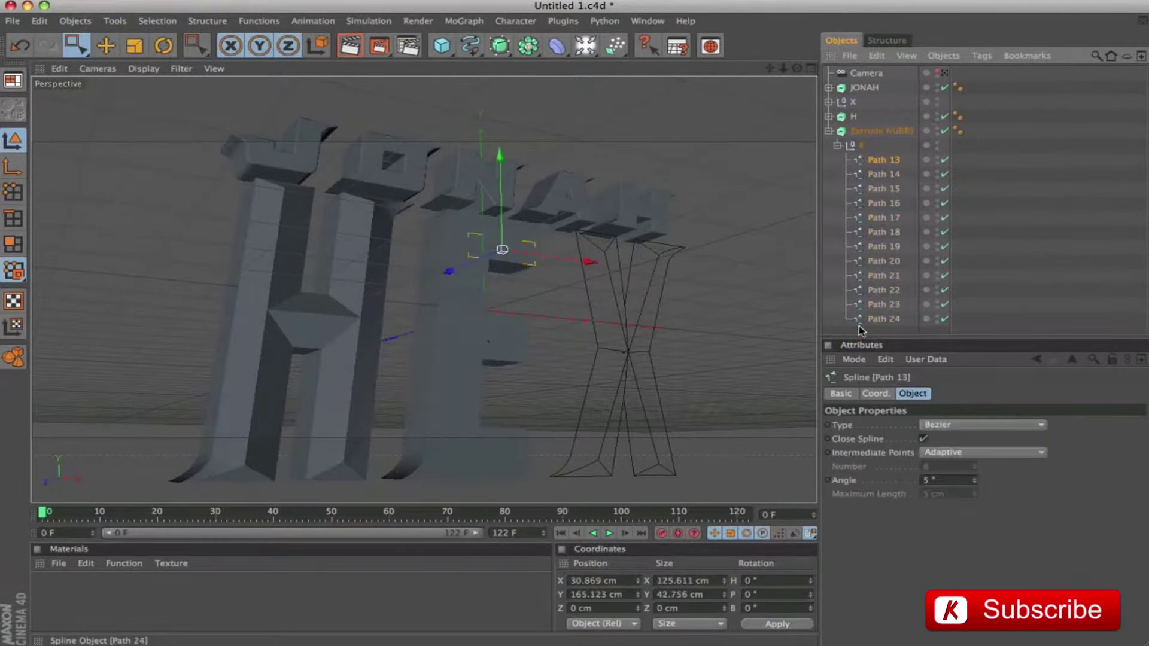
click(13, 192)
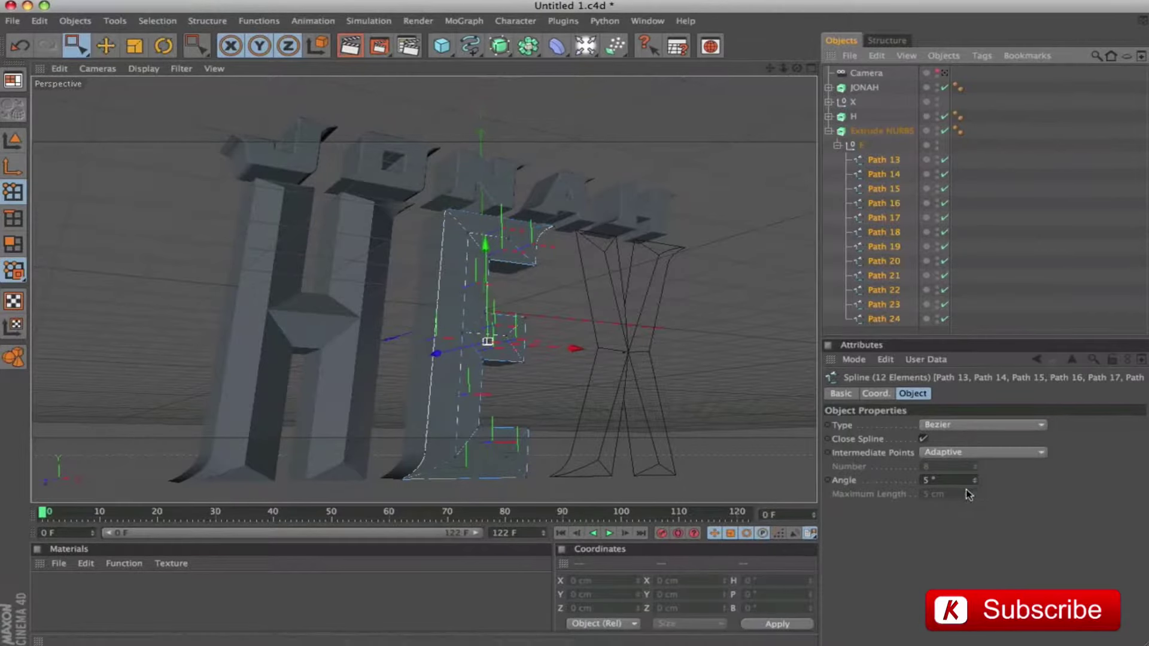
Select the E's inner ridge points on its upper, middle and lower arms with Rectangle Selection and pull them forward along Z.
click(82, 47)
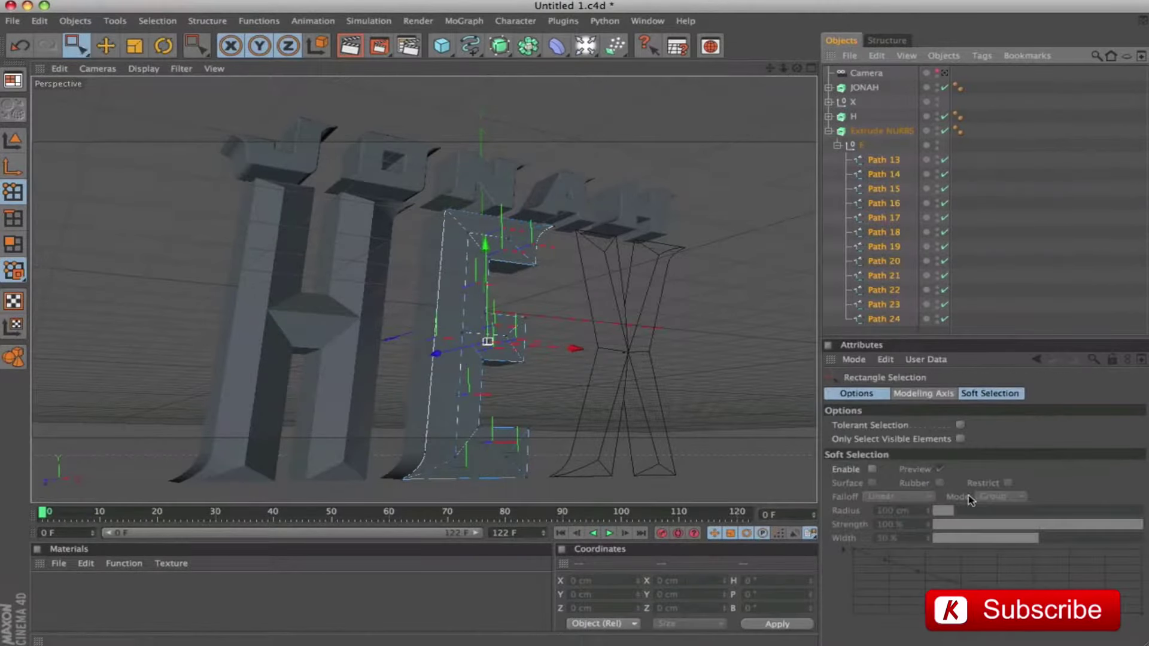
drag(458, 222, 513, 241)
drag(468, 337, 513, 342)
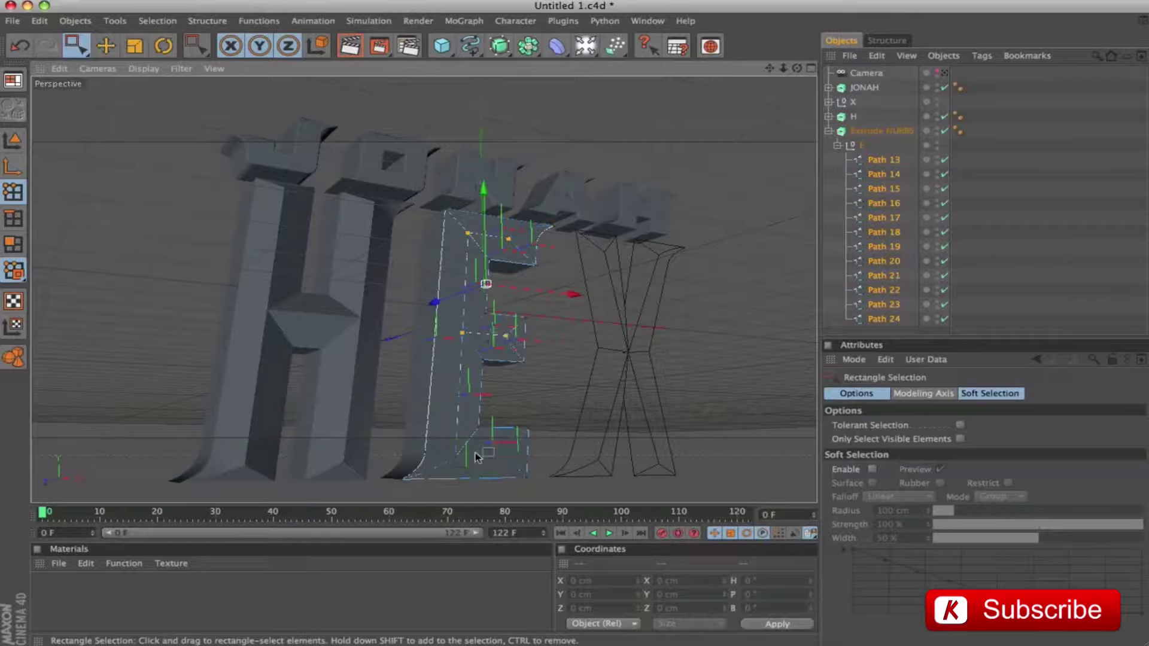
drag(440, 445, 518, 462)
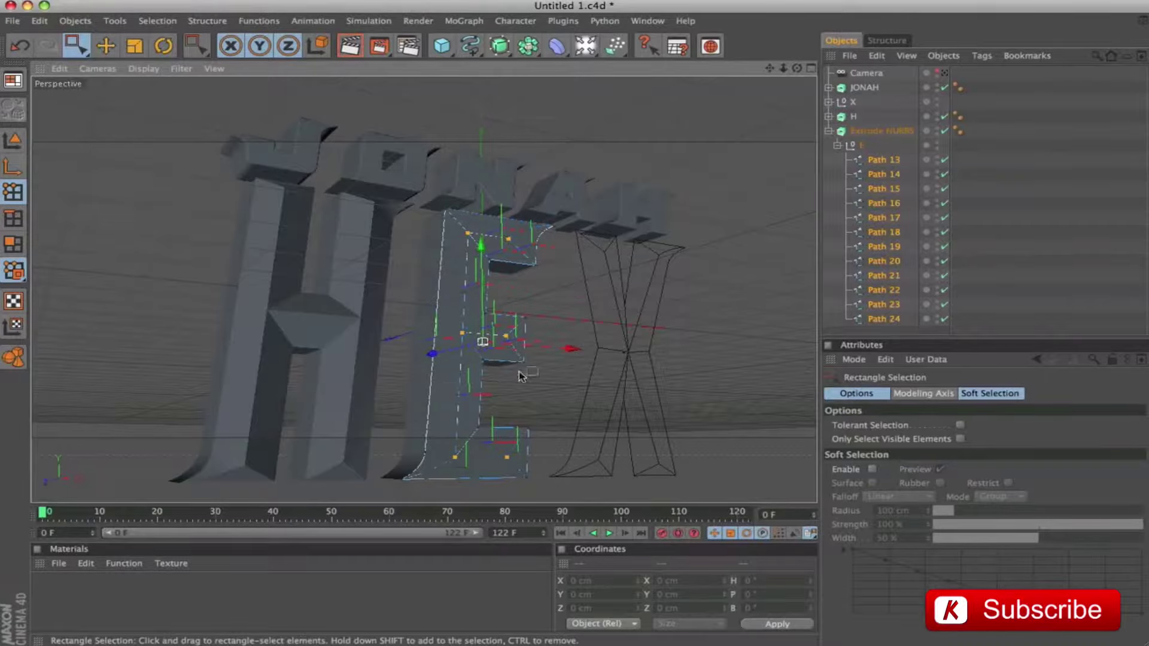
drag(432, 354, 442, 352)
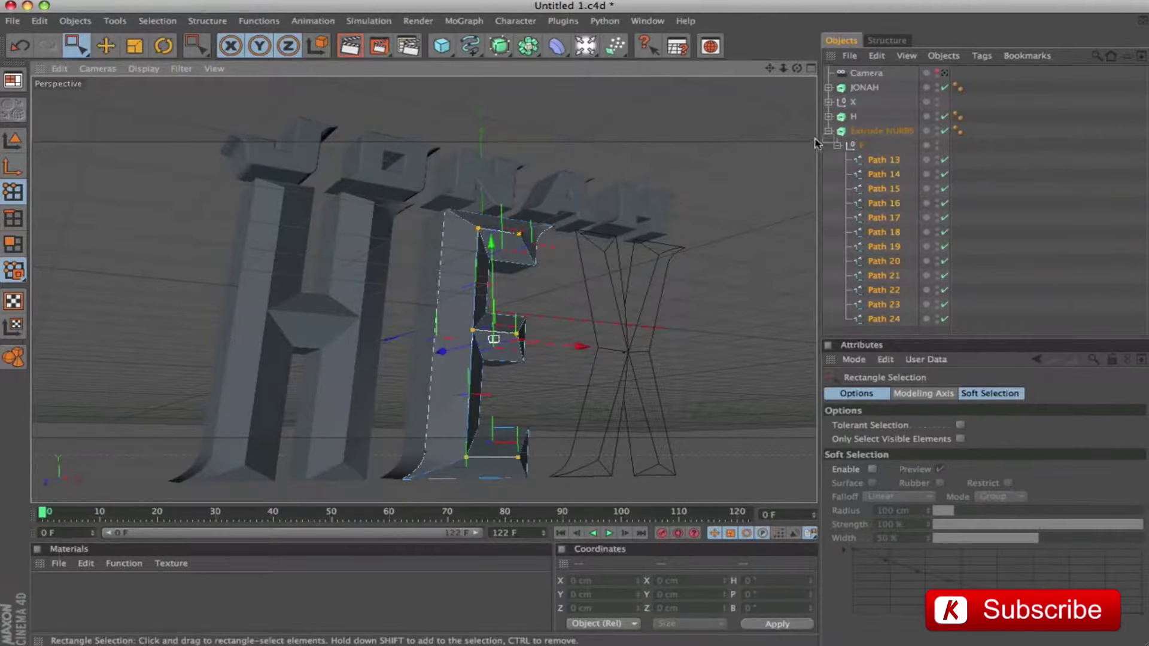
Collapse the E letter's Extrude NURBS and rename it as E.
click(828, 131)
double_click(864, 130)
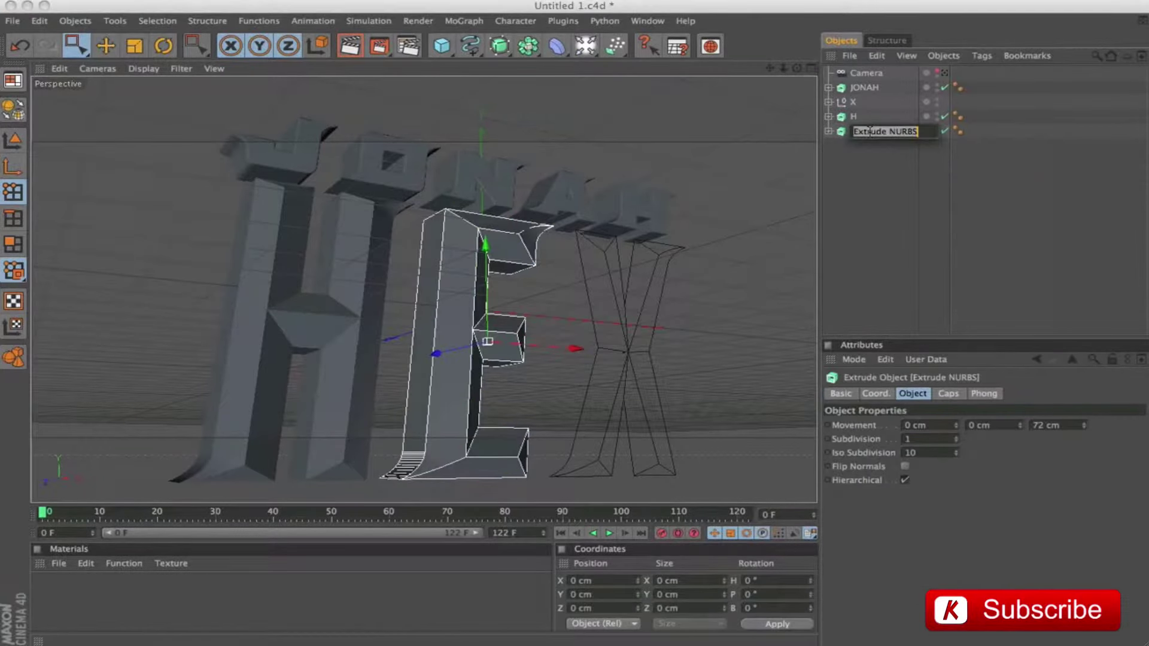
text(E)
key(Return)
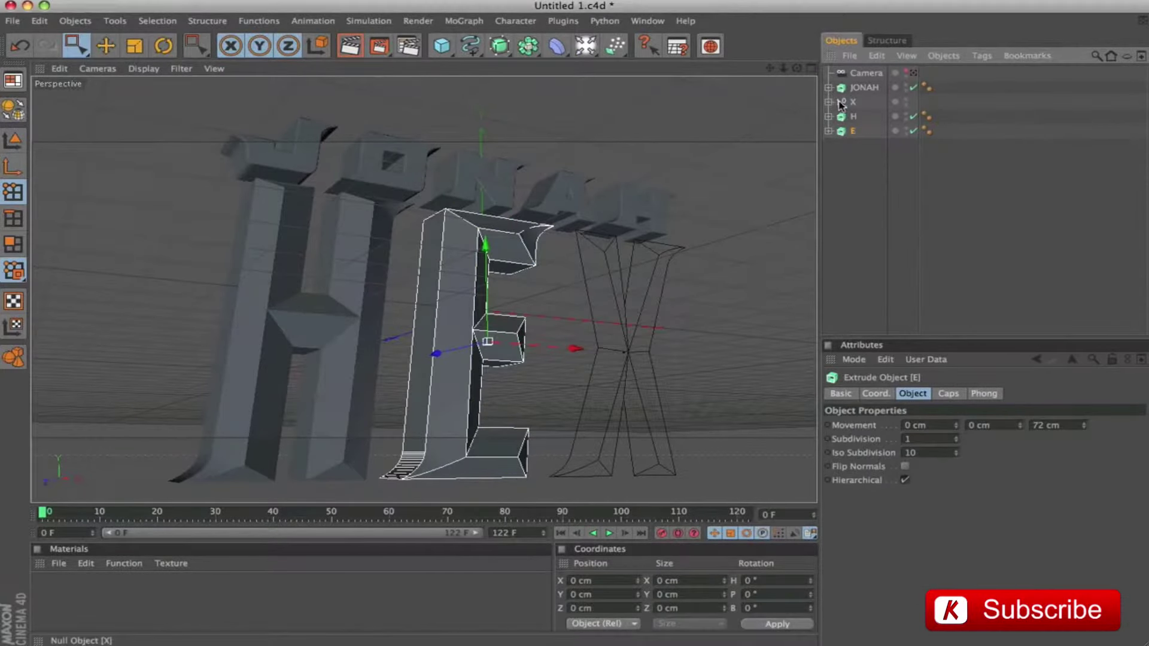
Move the X null below E and apply an Extrude NURBS with Hierarchical enabled and a Z movement of 72 cm.
drag(853, 102, 853, 136)
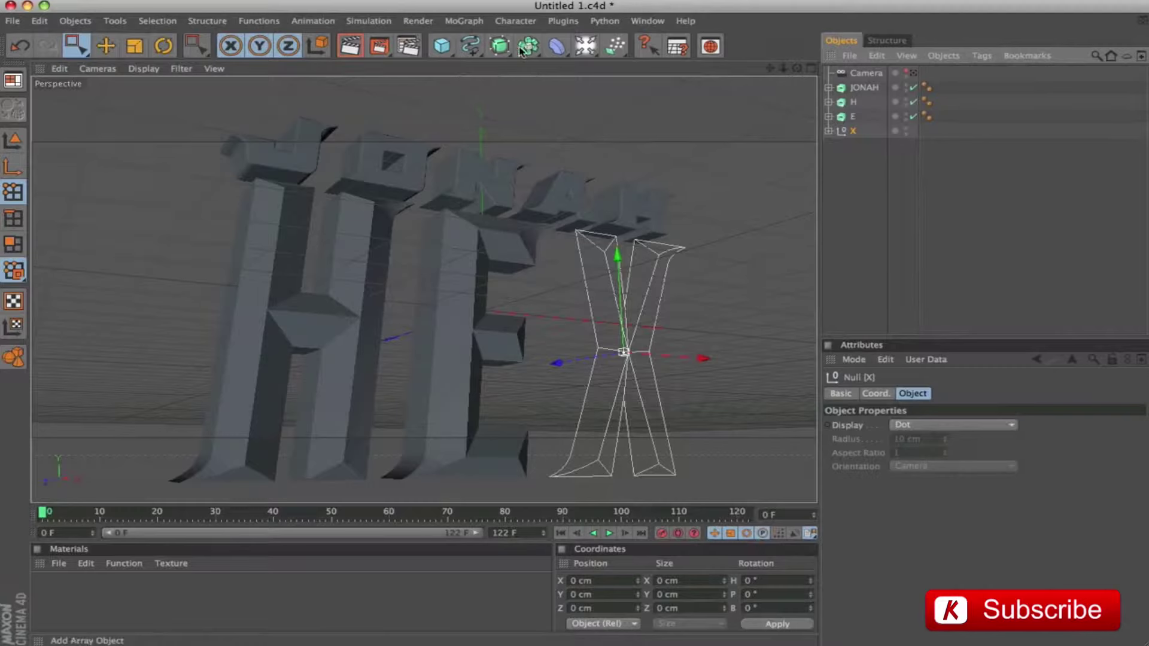
drag(506, 50, 664, 55)
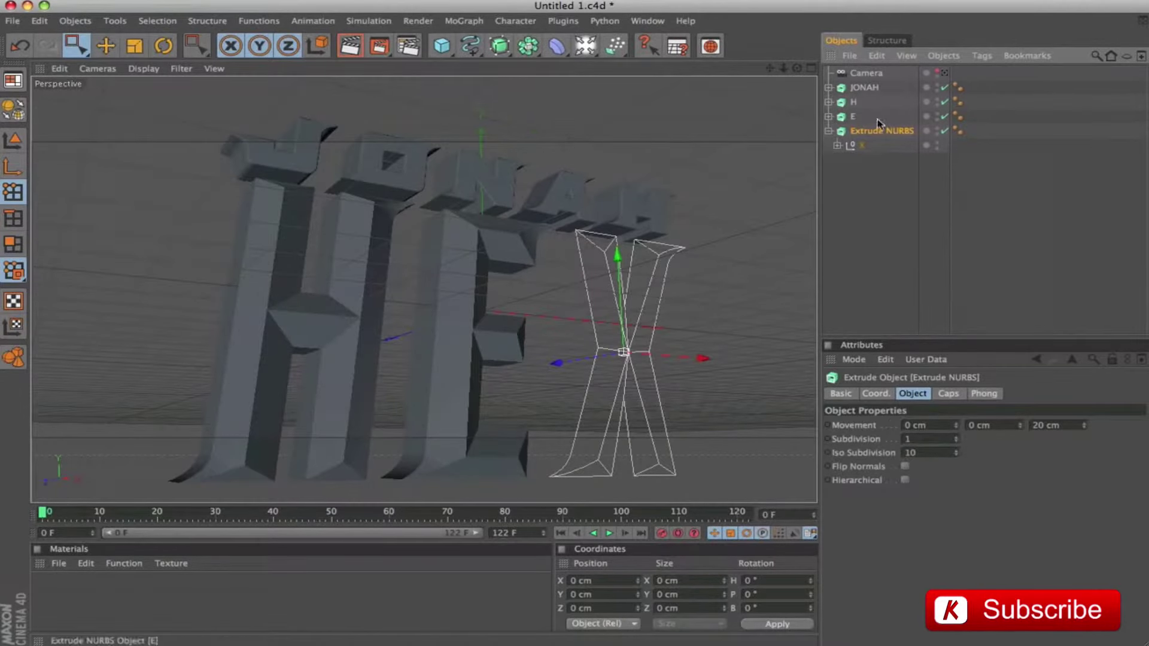
click(905, 480)
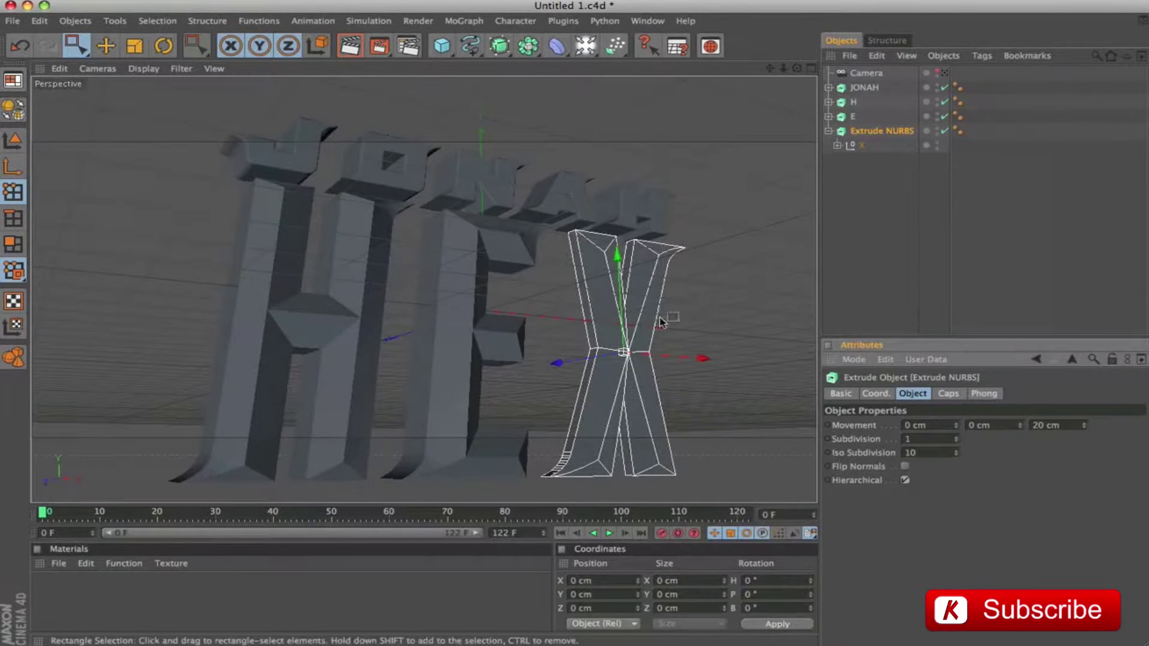
click(1060, 426)
text(72)
key(Return)
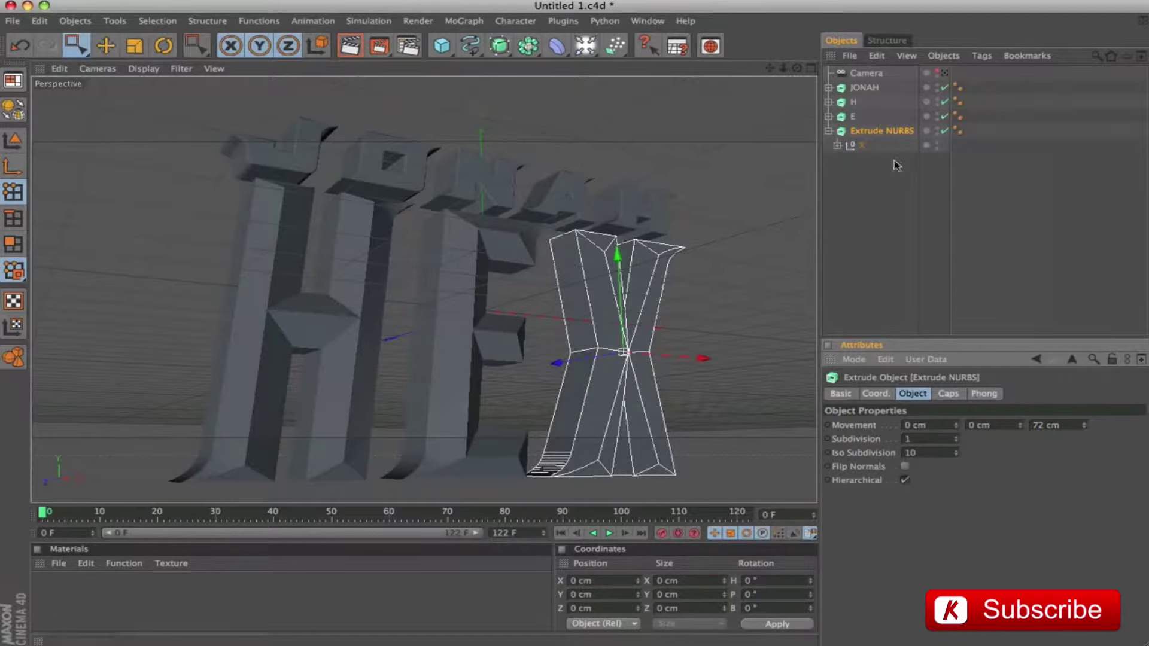
Rename the X letter's Extrude NURBS as X.
double_click(860, 132)
text(X)
key(Return)
Expand the X null and select all its splines from Path 1 through Path 12.
click(845, 170)
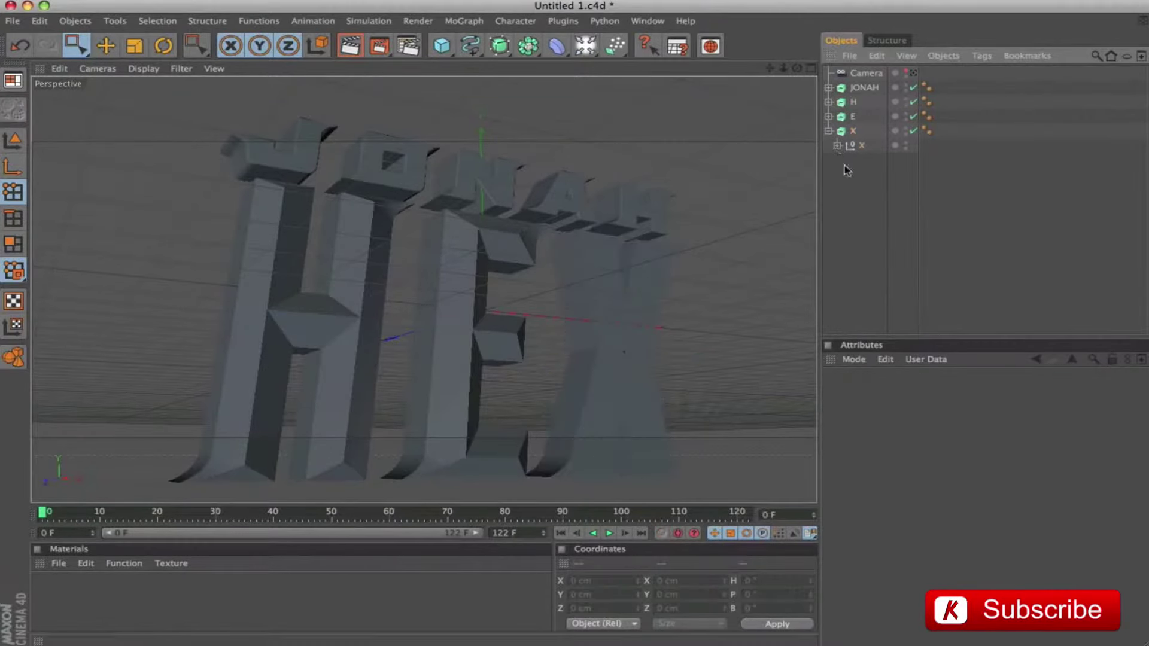
click(837, 146)
click(865, 160)
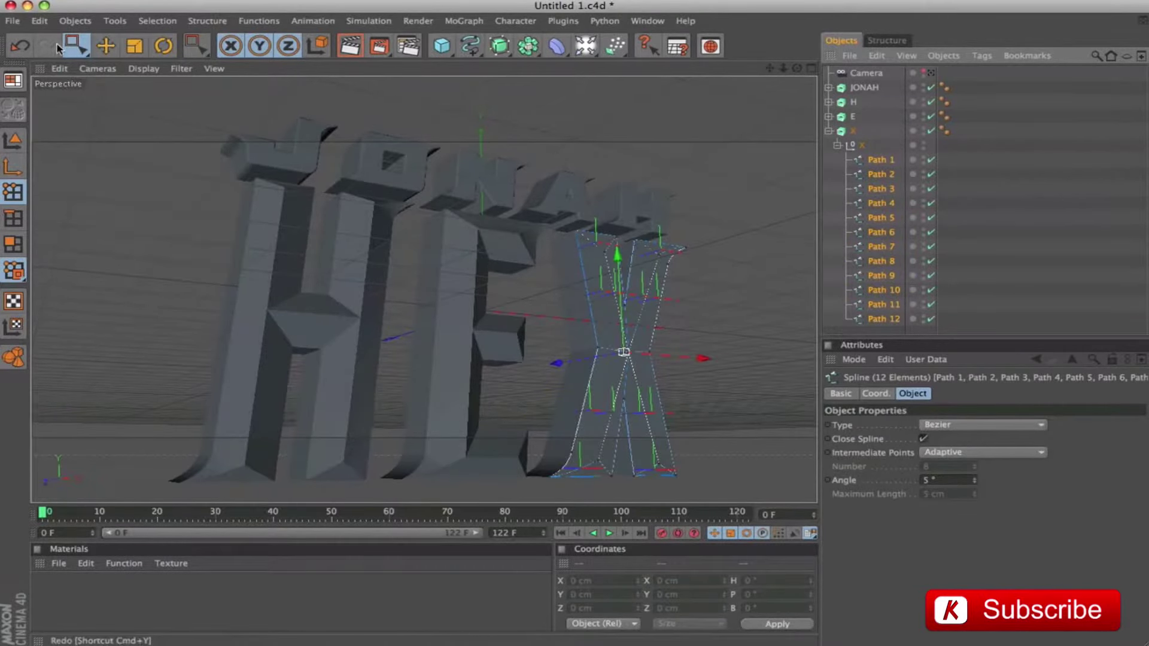
Select the X's inner ridge points at its center and four arm ends and pull them forward along Z.
click(598, 245)
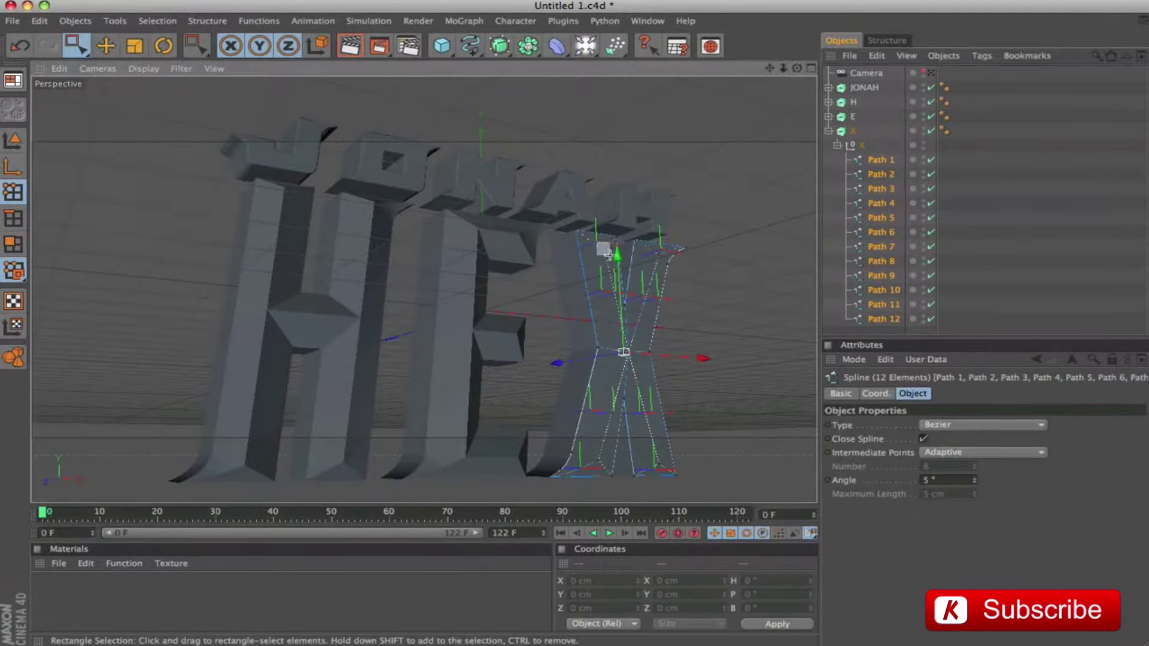
shift+click(657, 252)
shift+click(636, 357)
shift+click(600, 461)
shift+click(659, 463)
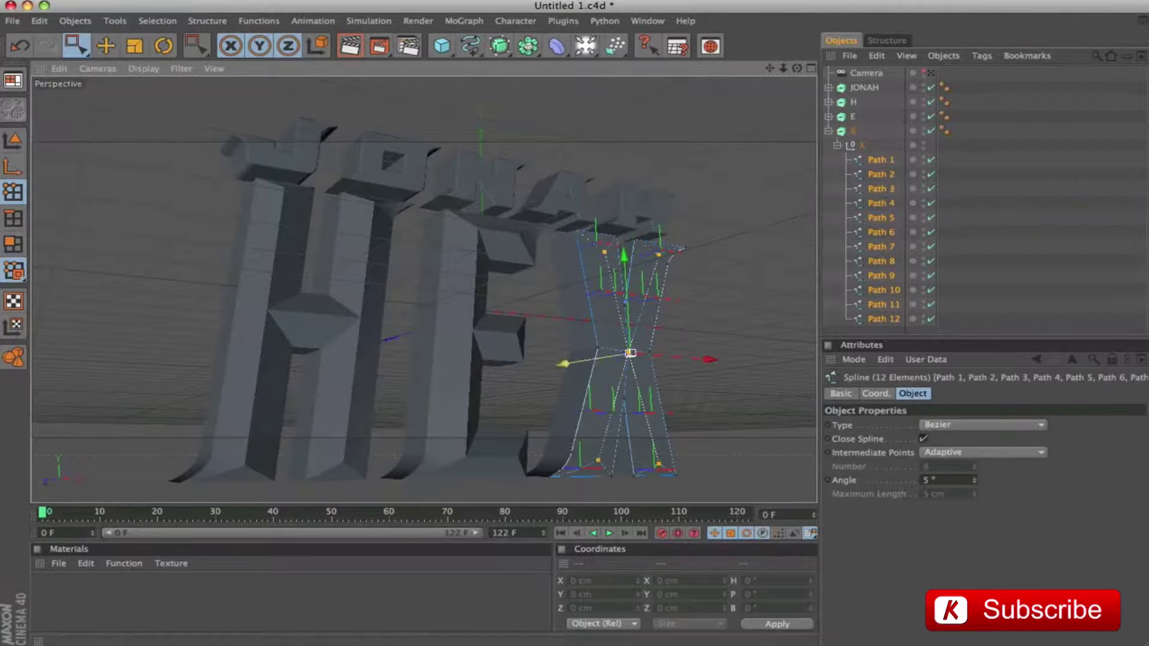
drag(563, 364, 577, 361)
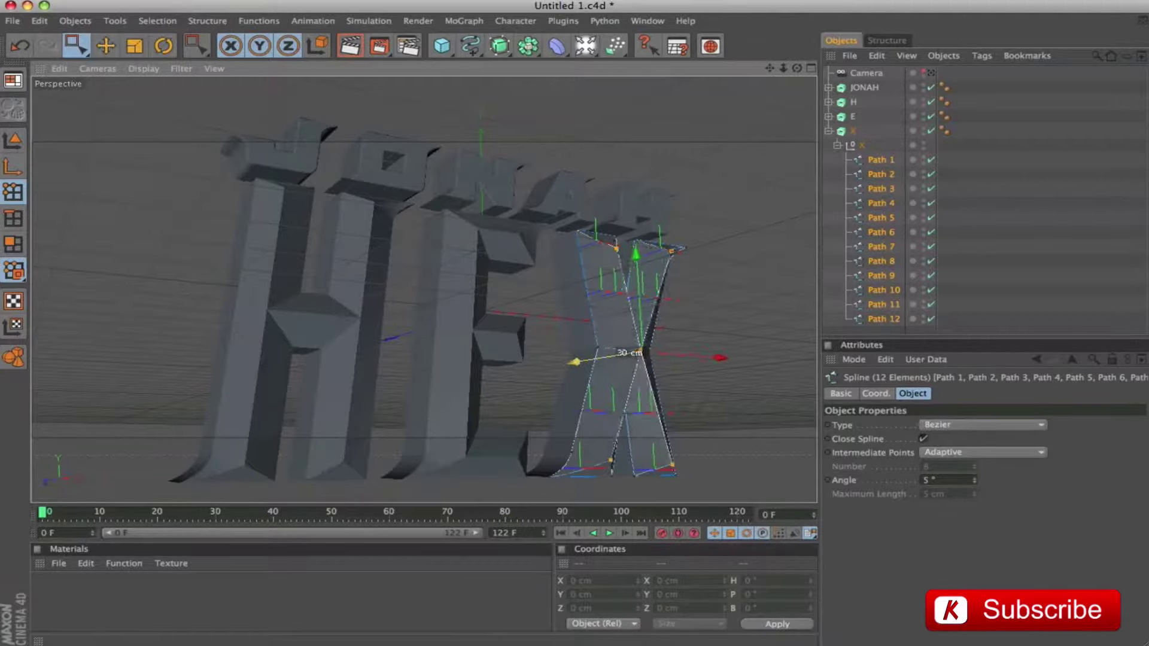
Collapse the X extrusion's hierarchy and clear the selection to inspect the complete title.
click(830, 131)
click(856, 184)
drag(682, 213, 556, 257)
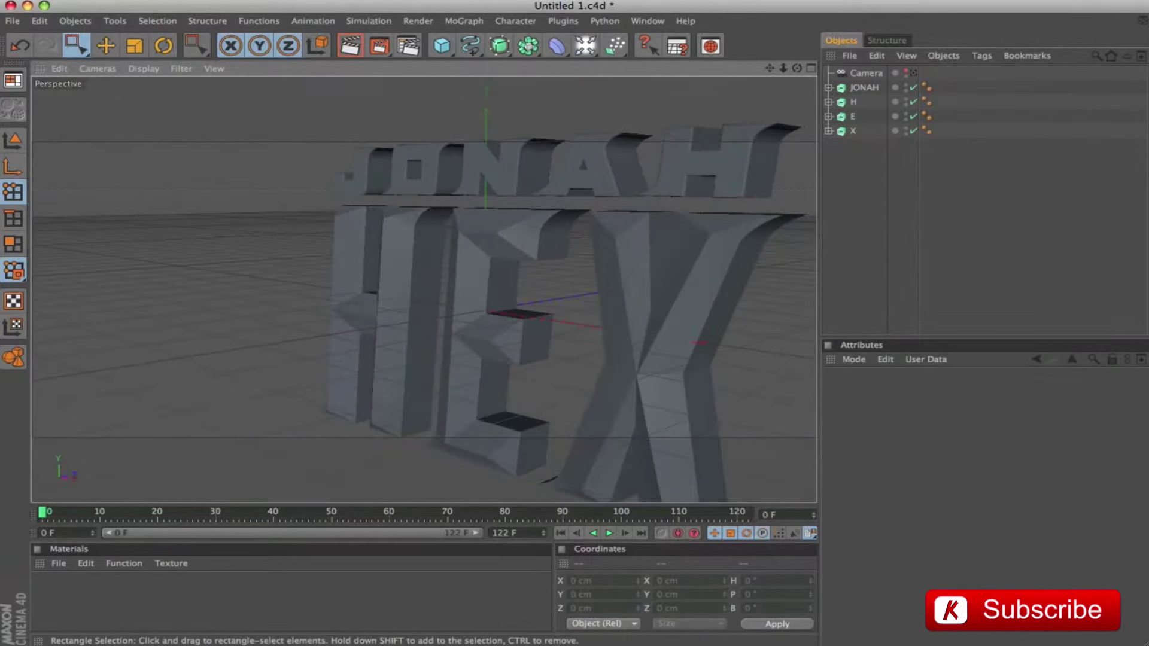
Select the JONAH, H, E and X extrusions, frame them, and test-render the title from several angles.
click(853, 88)
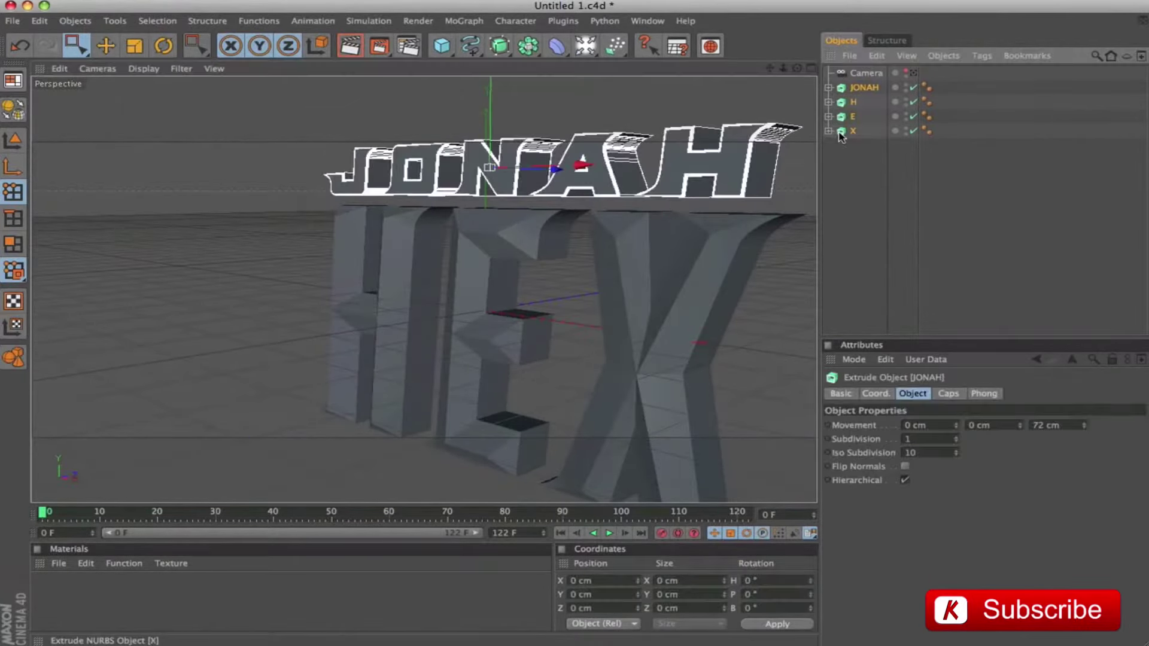
shift+click(845, 134)
key(o)
mouse_move(659, 287)
mouse_down()
mouse_move(646, 276)
mouse_move(656, 266)
mouse_up()
key(super+r)
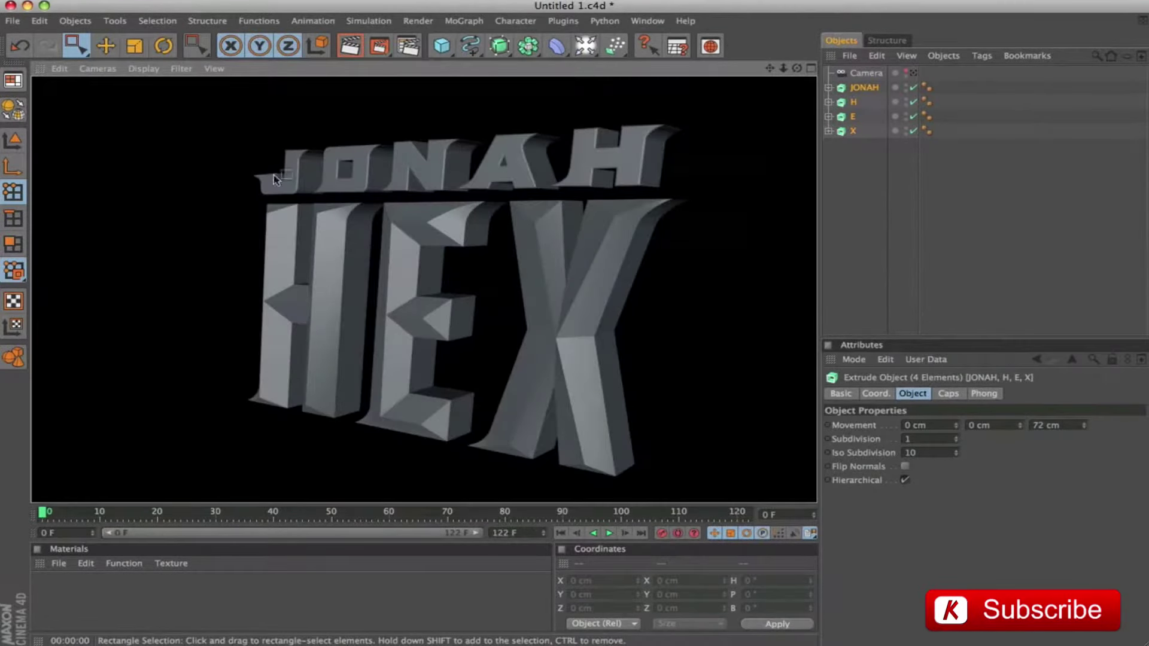
drag(744, 254, 740, 225)
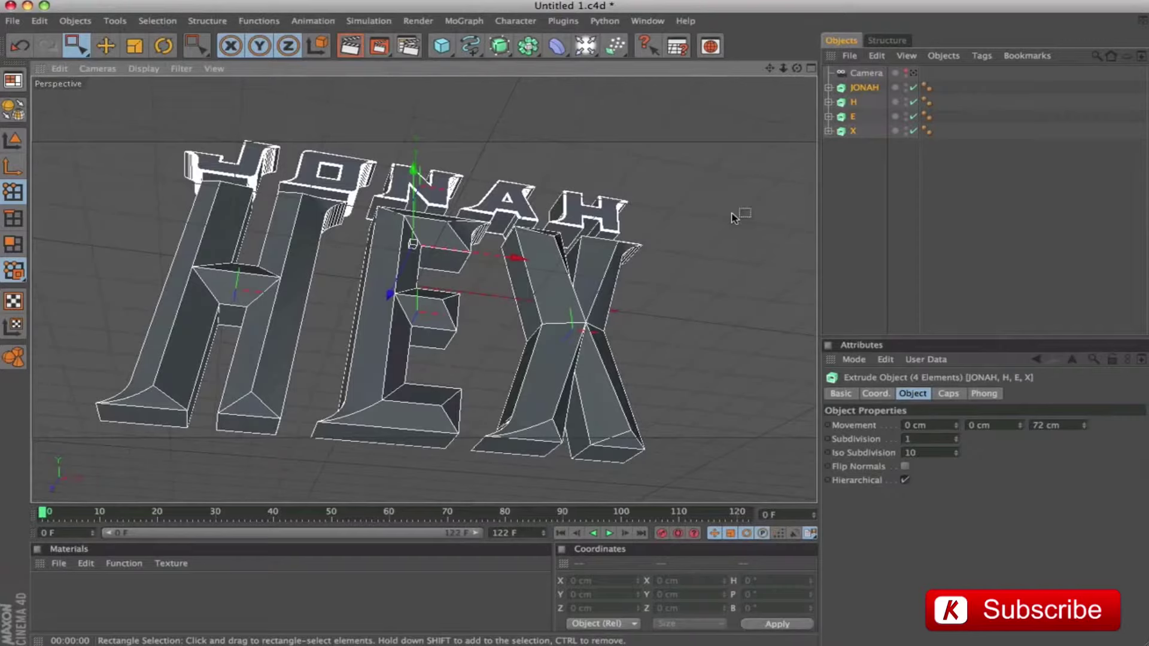
key(super+r)
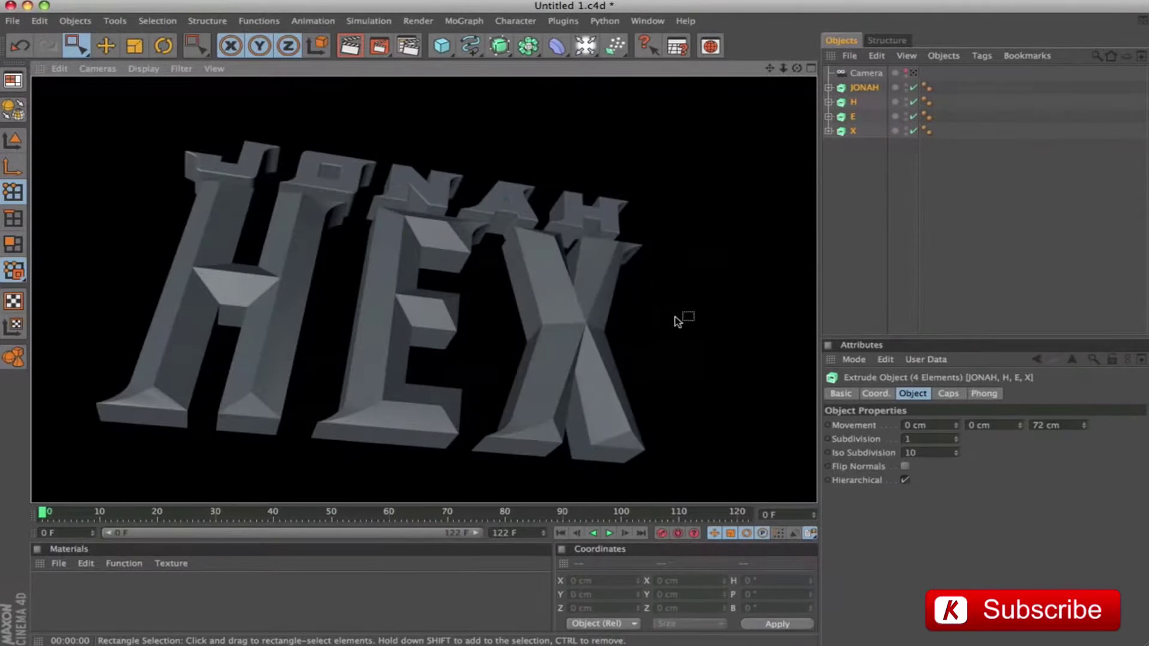
drag(648, 296, 652, 266)
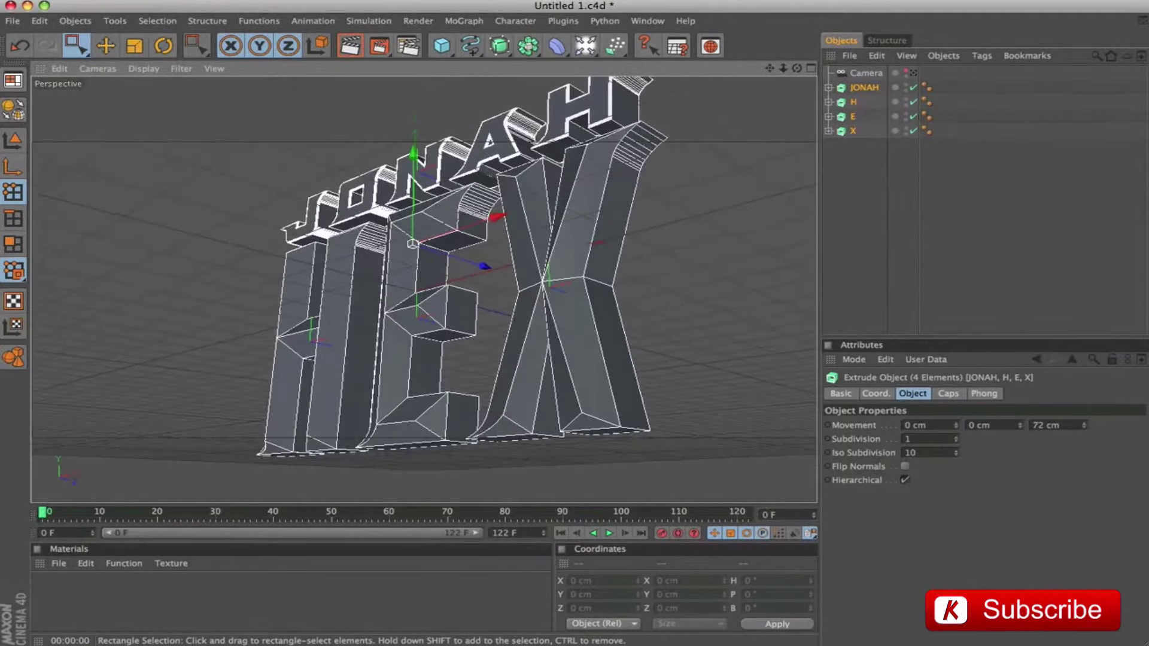
key(ctrl+r)
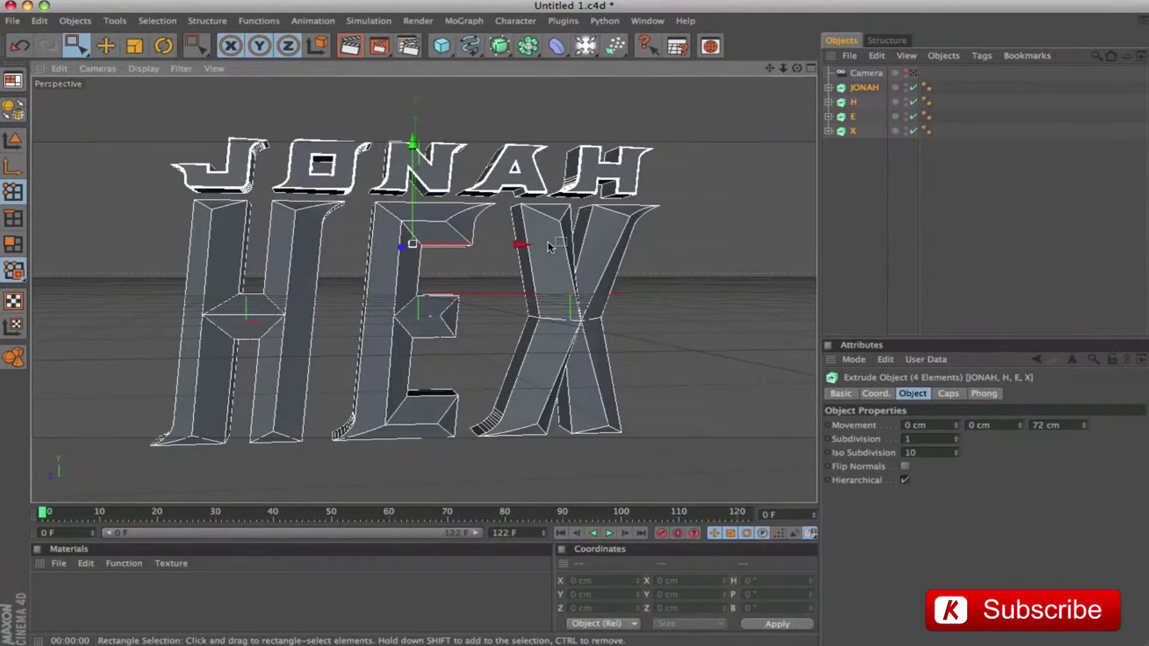
Examine the curved bevel on the E's upper arm up close and test-render it.
scroll(472, 281, up, 10)
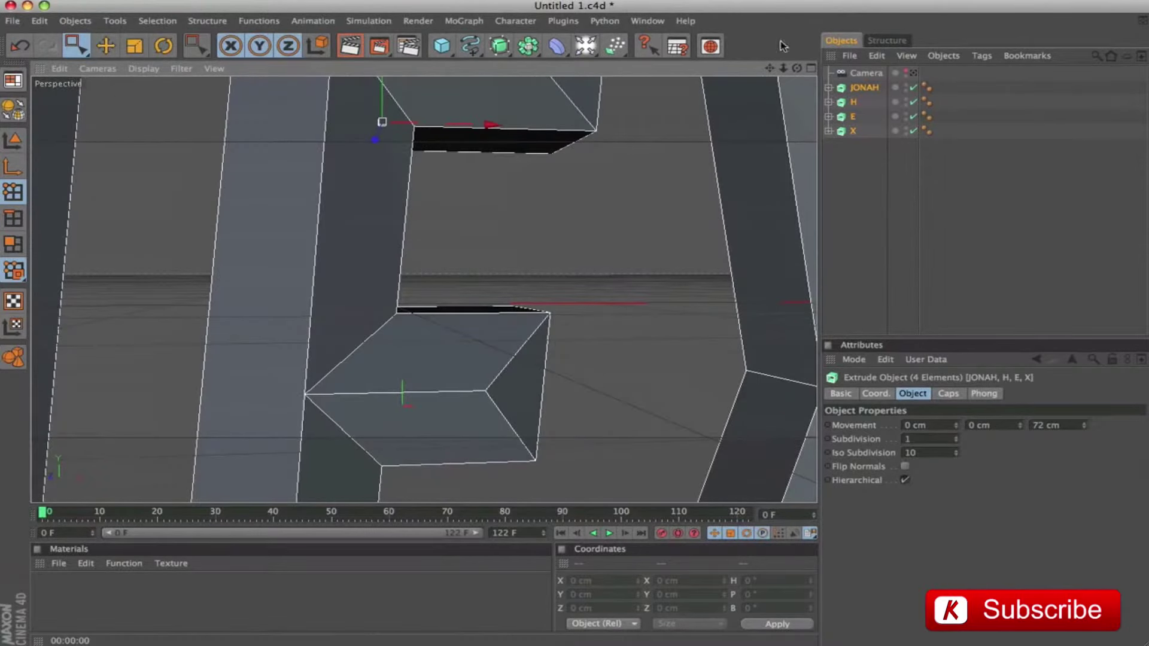
drag(771, 68, 728, 366)
drag(496, 332, 443, 359)
scroll(600, 321, up, 5)
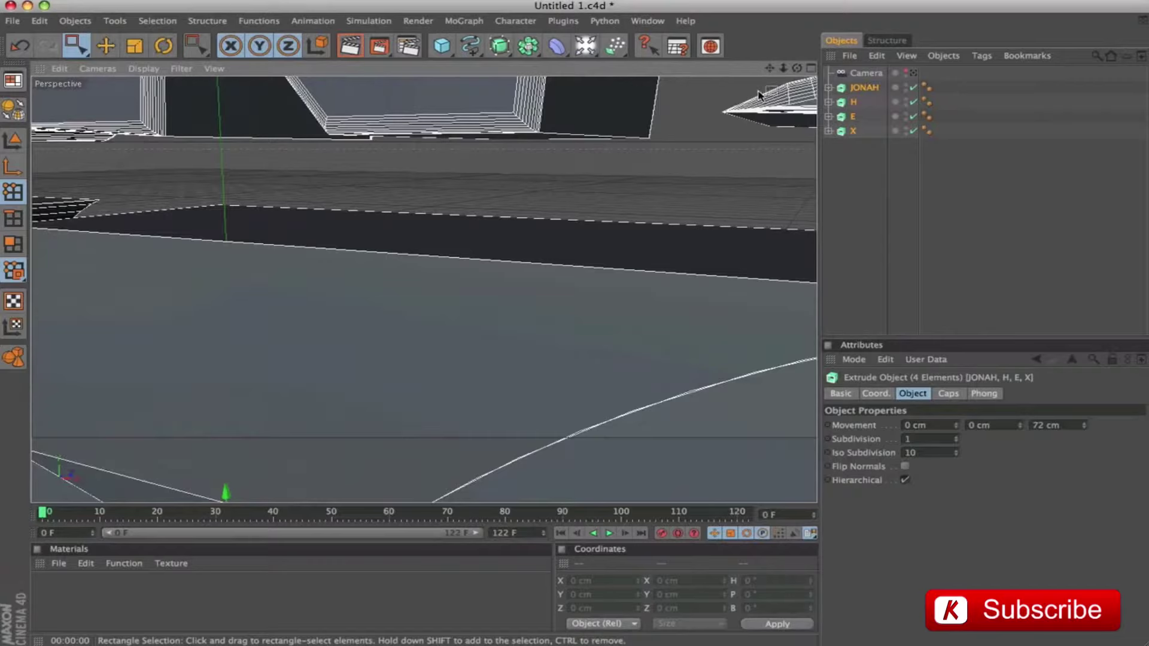
drag(770, 69, 721, 151)
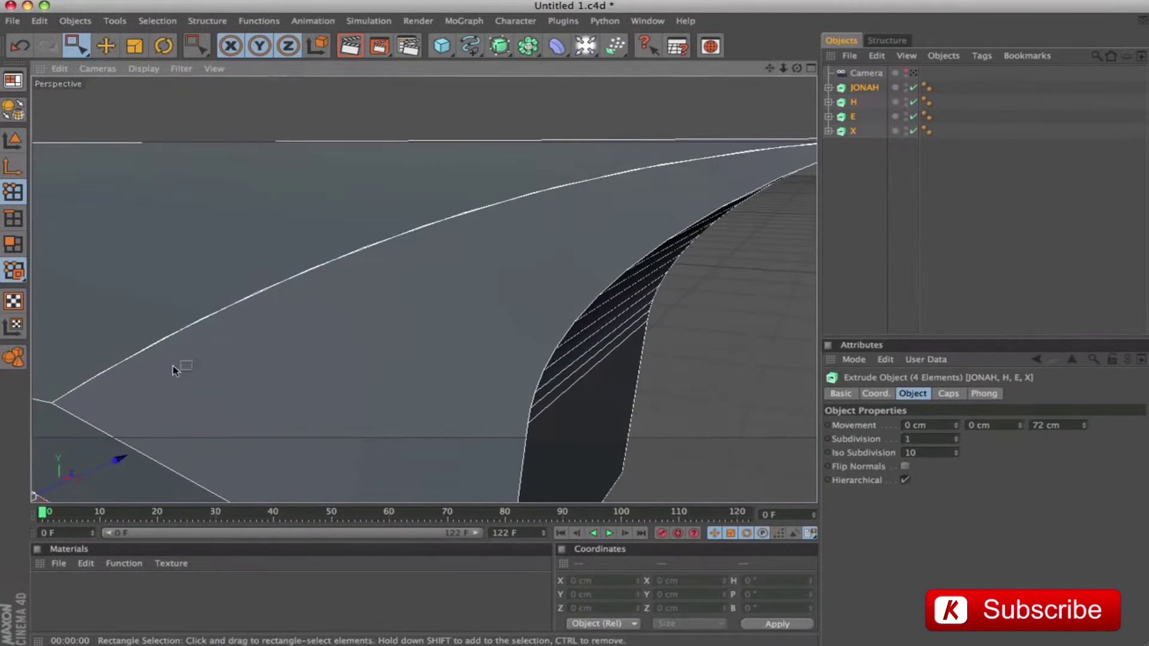
key(super+r)
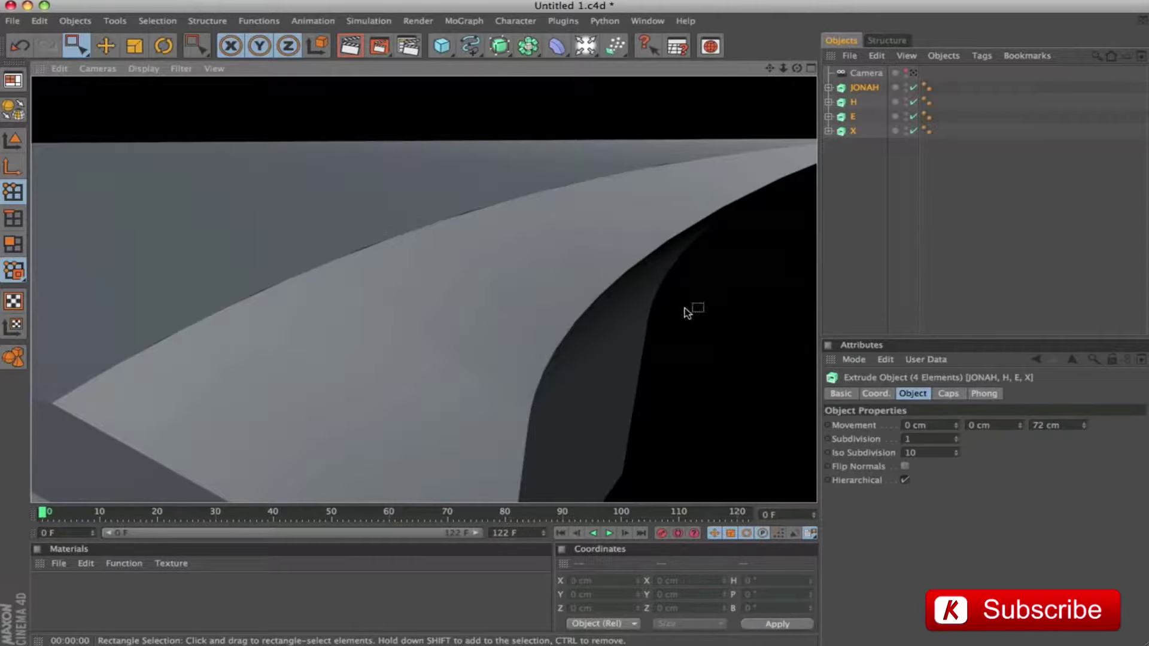
Set the H's splines, Path 25 through Path 36, to Natural intermediate points with a number of 32.
click(828, 101)
click(837, 116)
click(895, 133)
shift+click(878, 292)
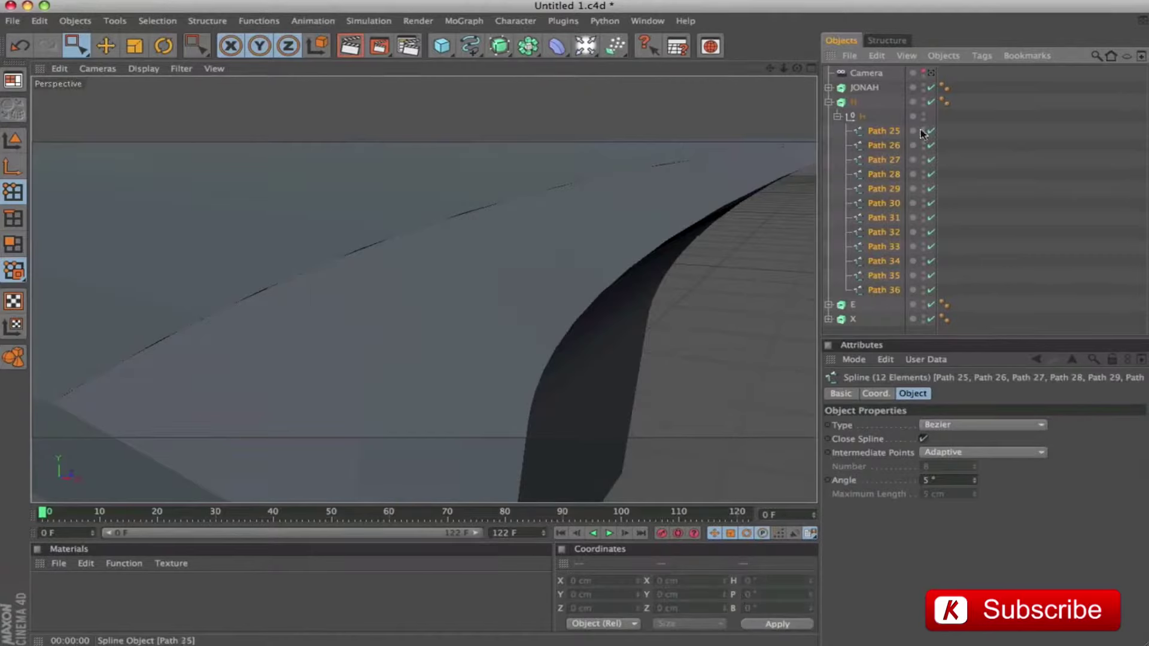
click(958, 453)
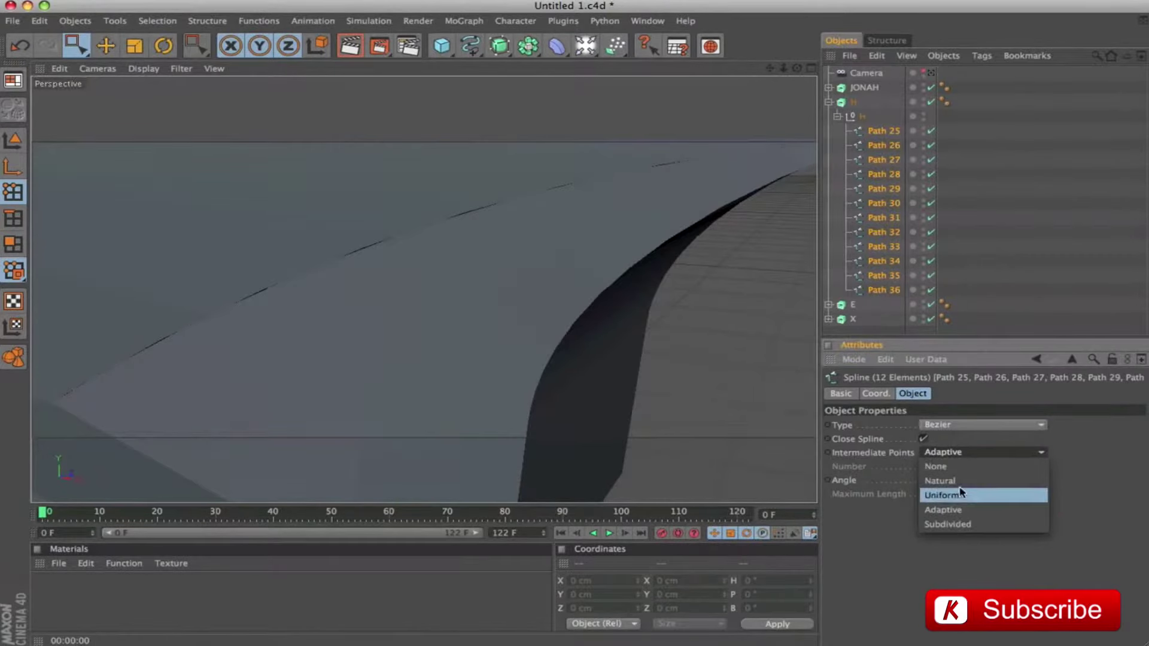
click(956, 482)
double_click(939, 466)
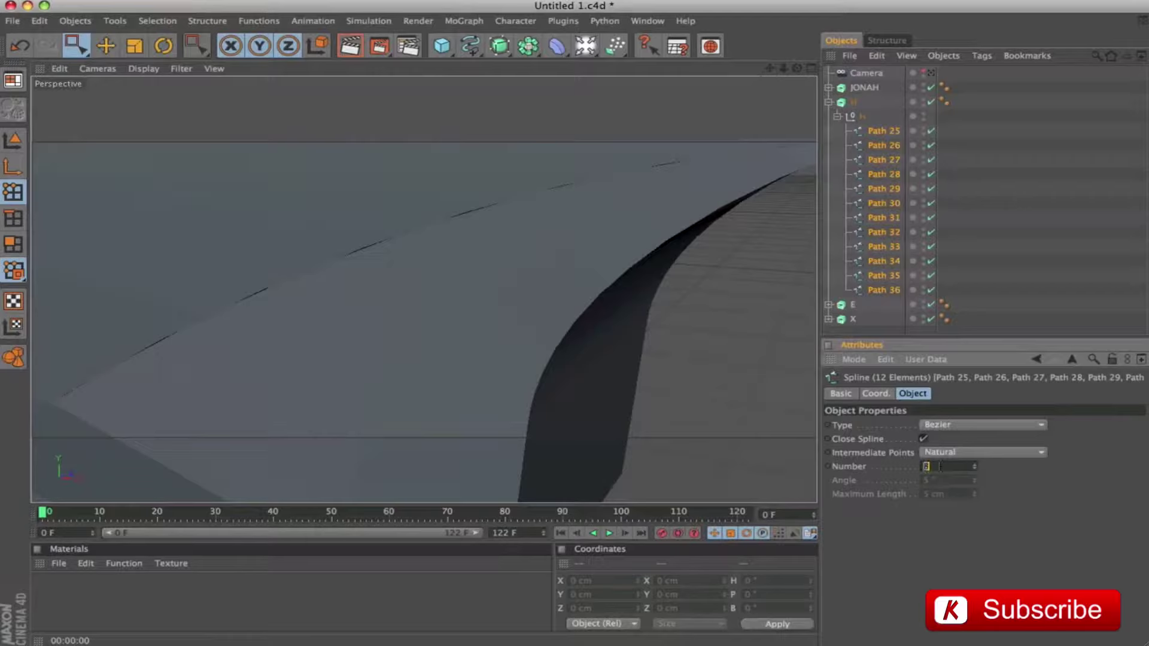
text(32)
key(Return)
click(838, 117)
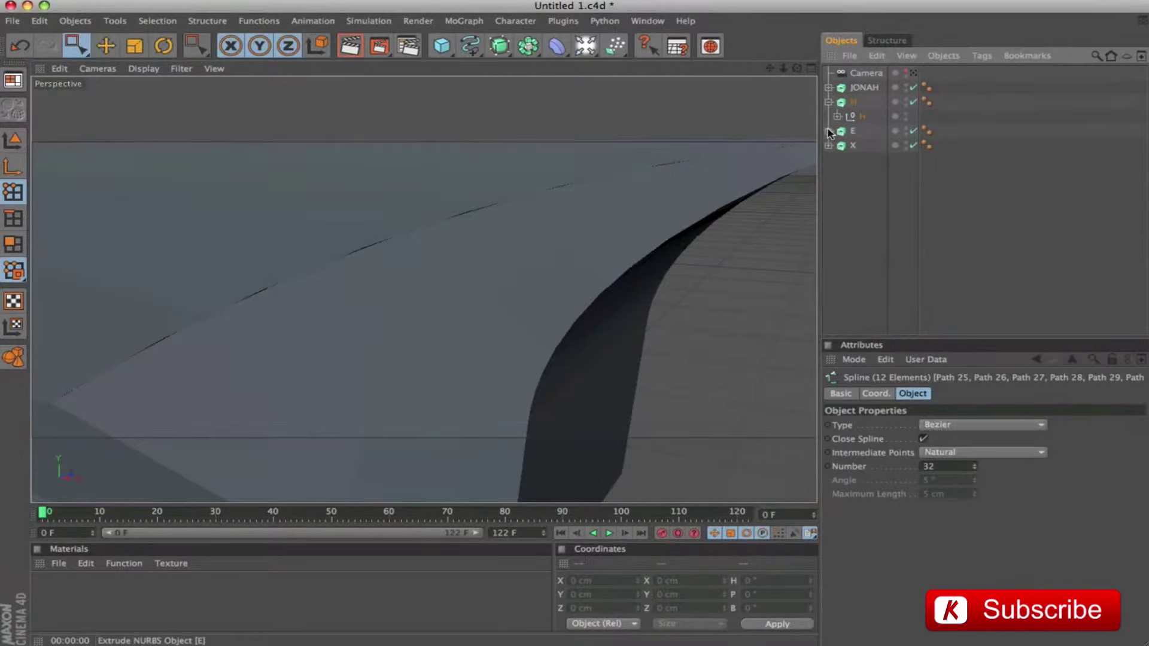
Set the E's splines, Path 13 through Path 24, to Natural intermediate points with a number of 32.
click(828, 129)
click(858, 160)
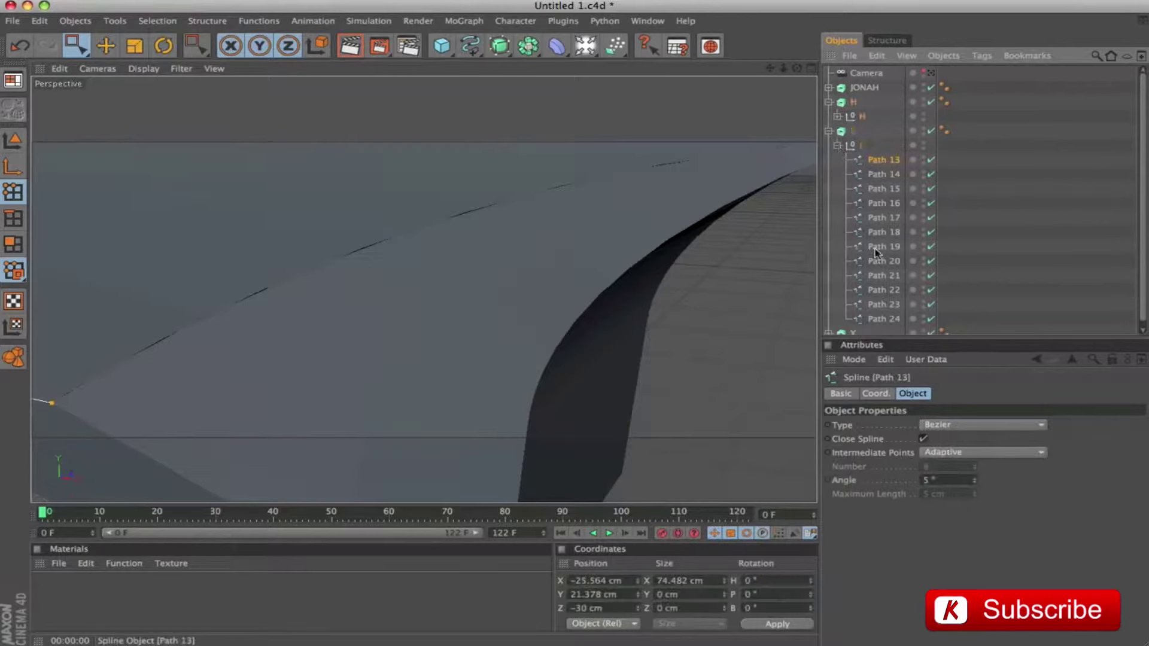
shift+click(879, 319)
click(950, 454)
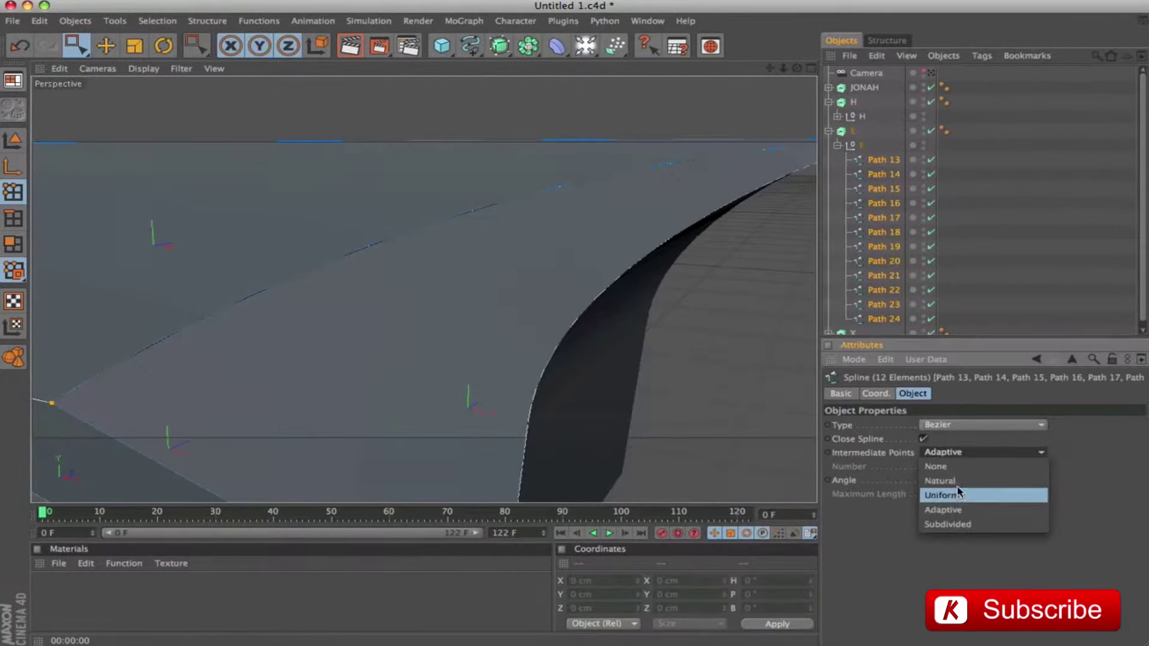
click(956, 490)
click(949, 466)
text(32)
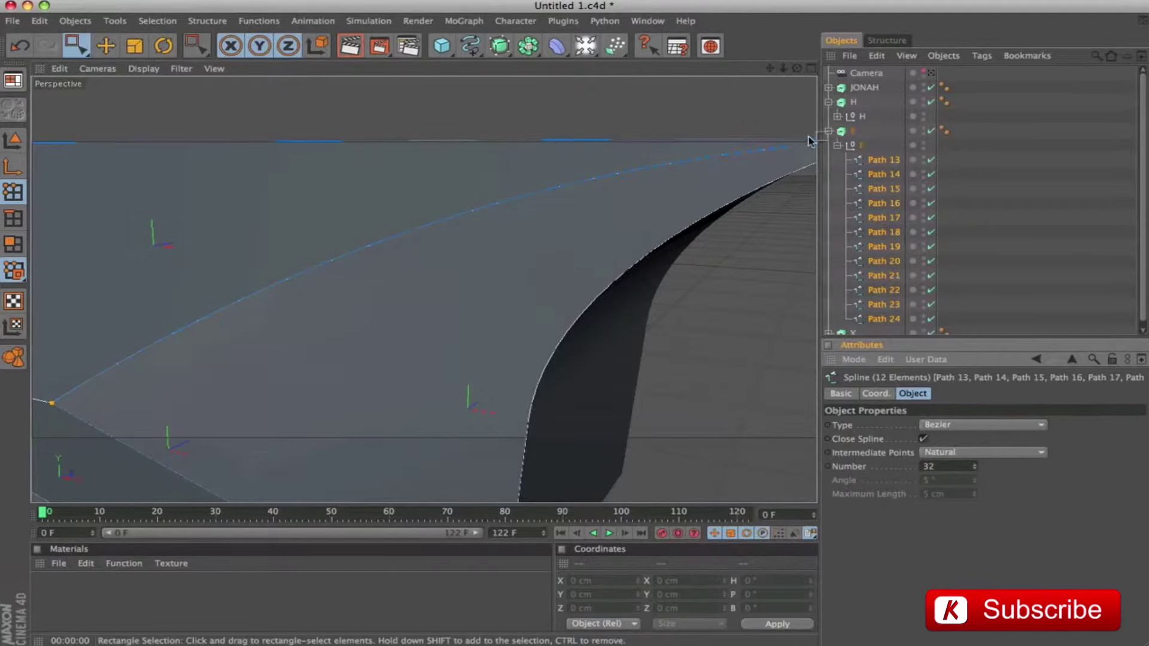
click(828, 141)
Set the X's splines, Path 1 through Path 12, to Natural intermediate points with a number of 32, and collapse the letter hierarchies.
click(828, 145)
click(880, 174)
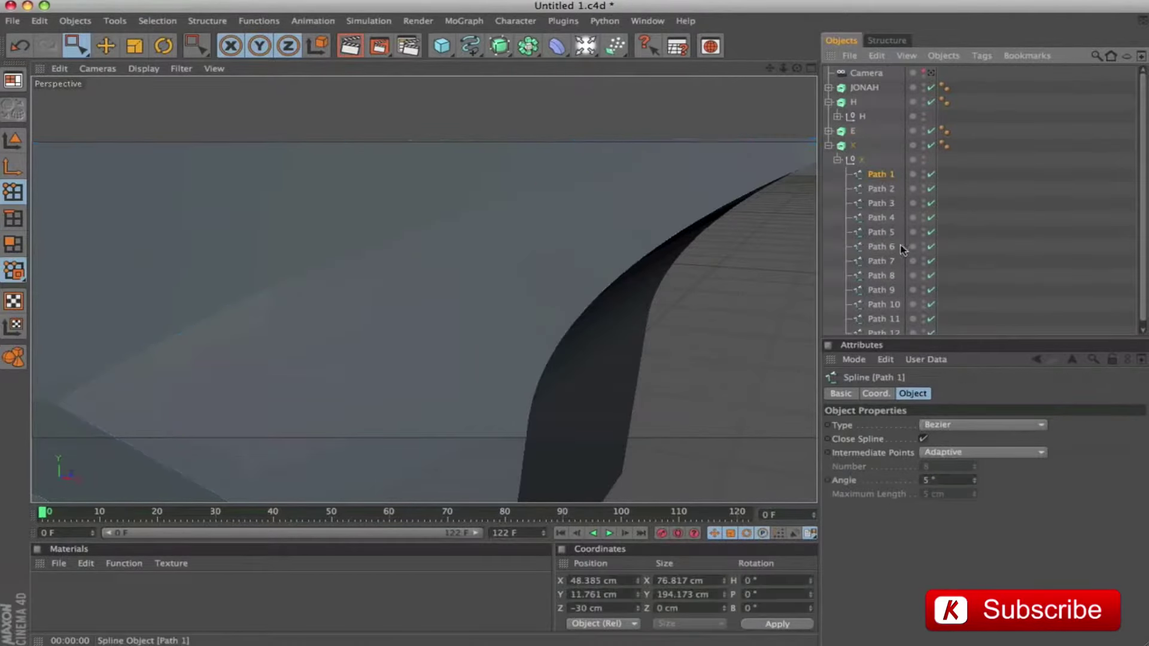
click(886, 332)
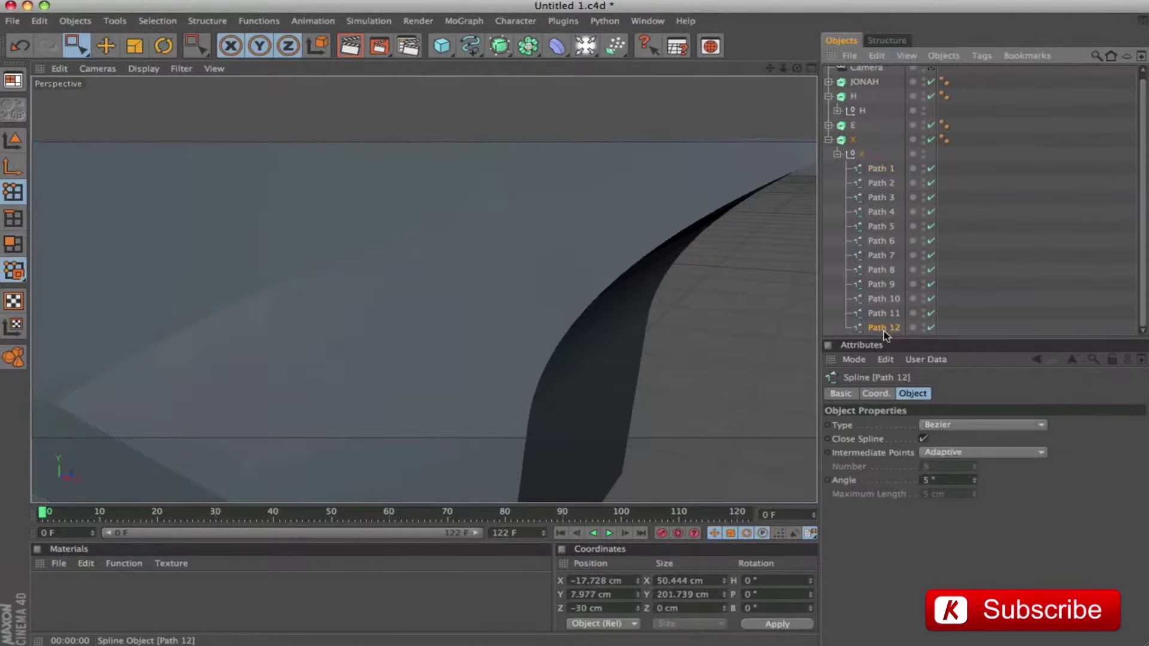
shift+click(885, 172)
click(957, 453)
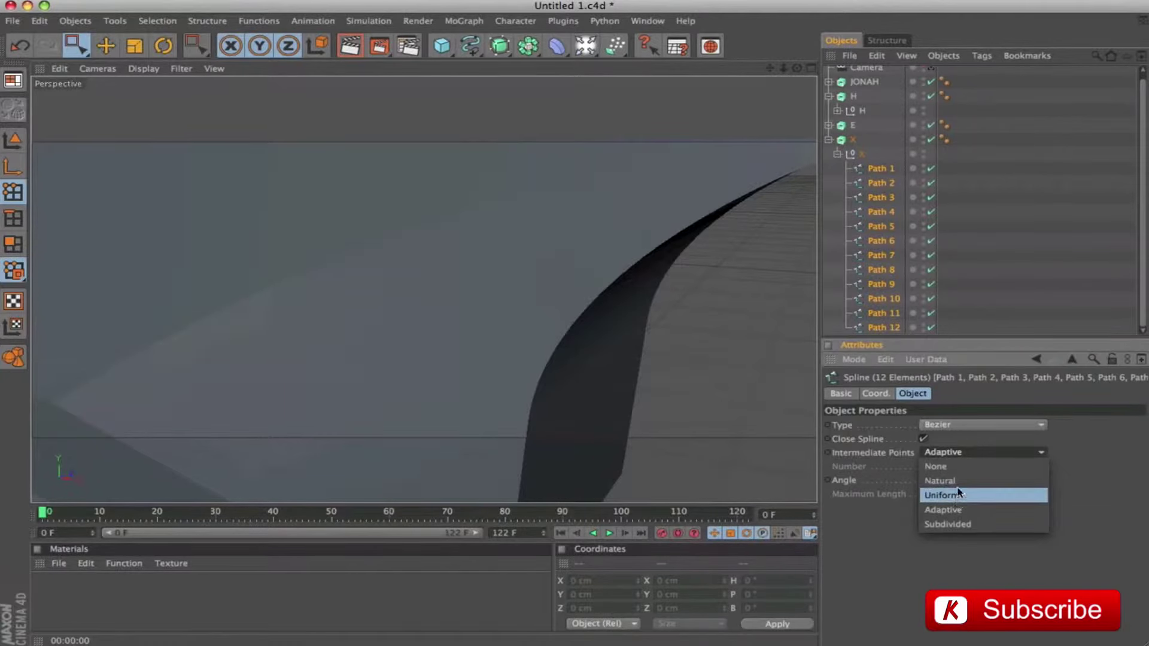
click(956, 482)
click(945, 468)
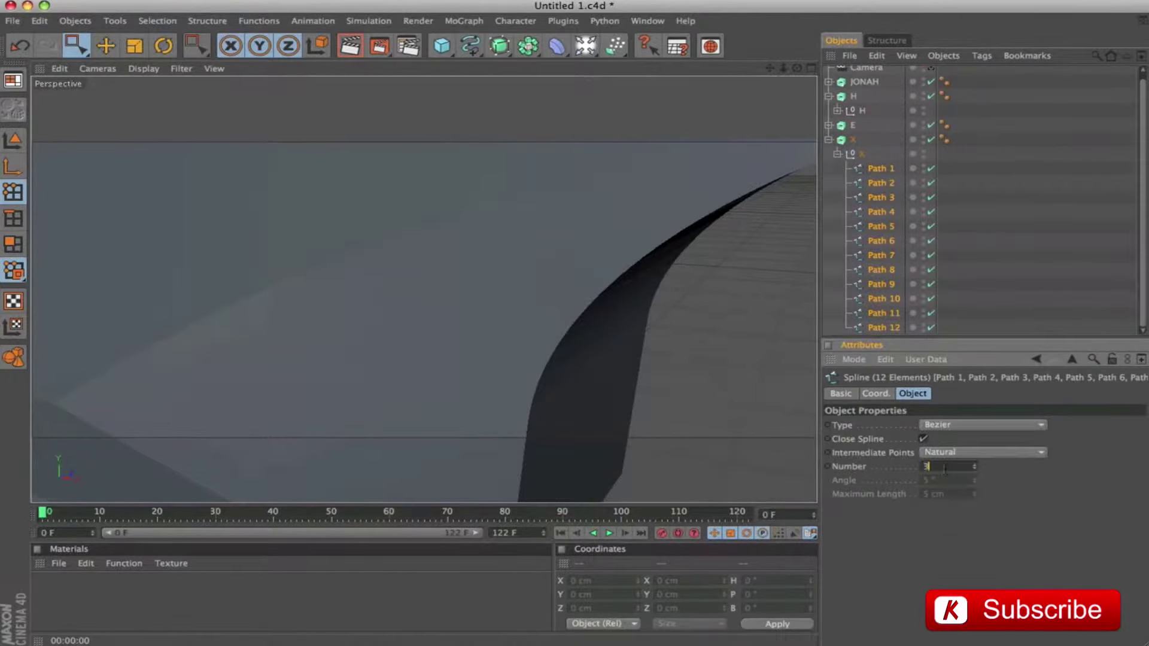
text(32)
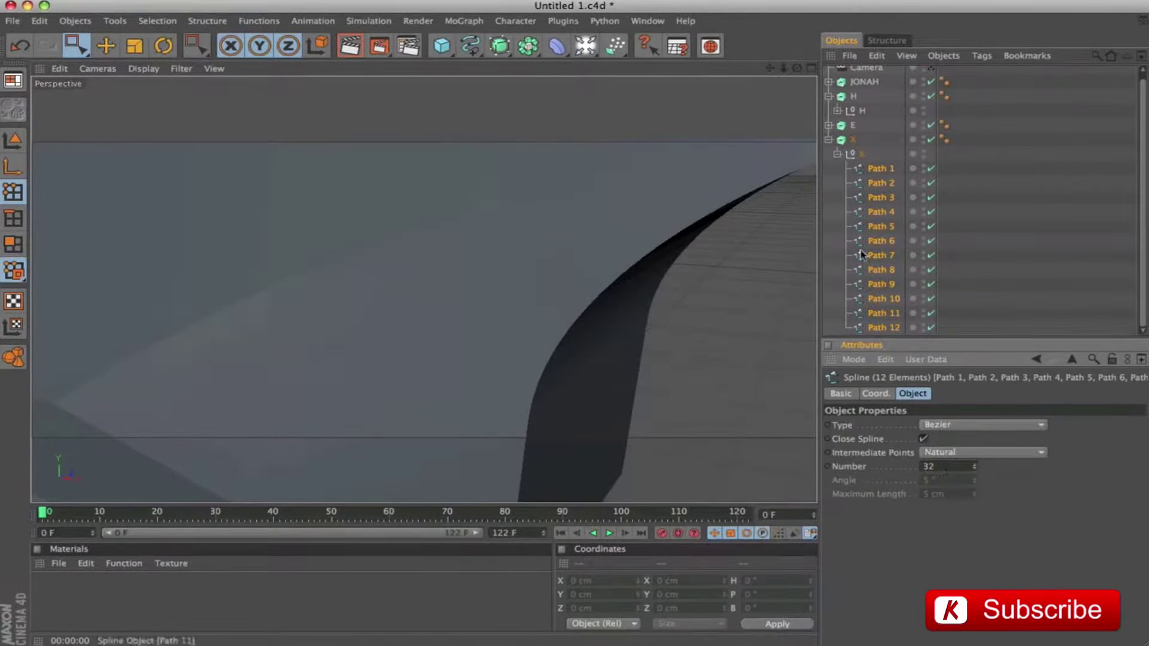
click(829, 140)
click(828, 102)
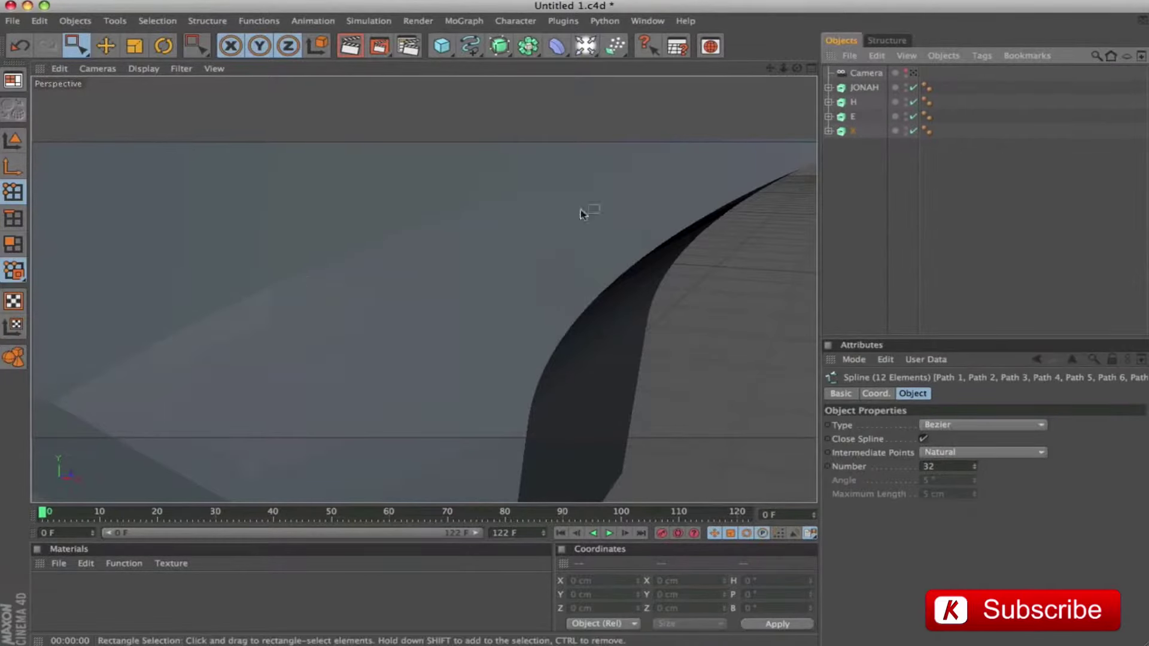
Test-render the curved edges of the E and X up close and examine the whole title from several angles.
key(ctrl+r)
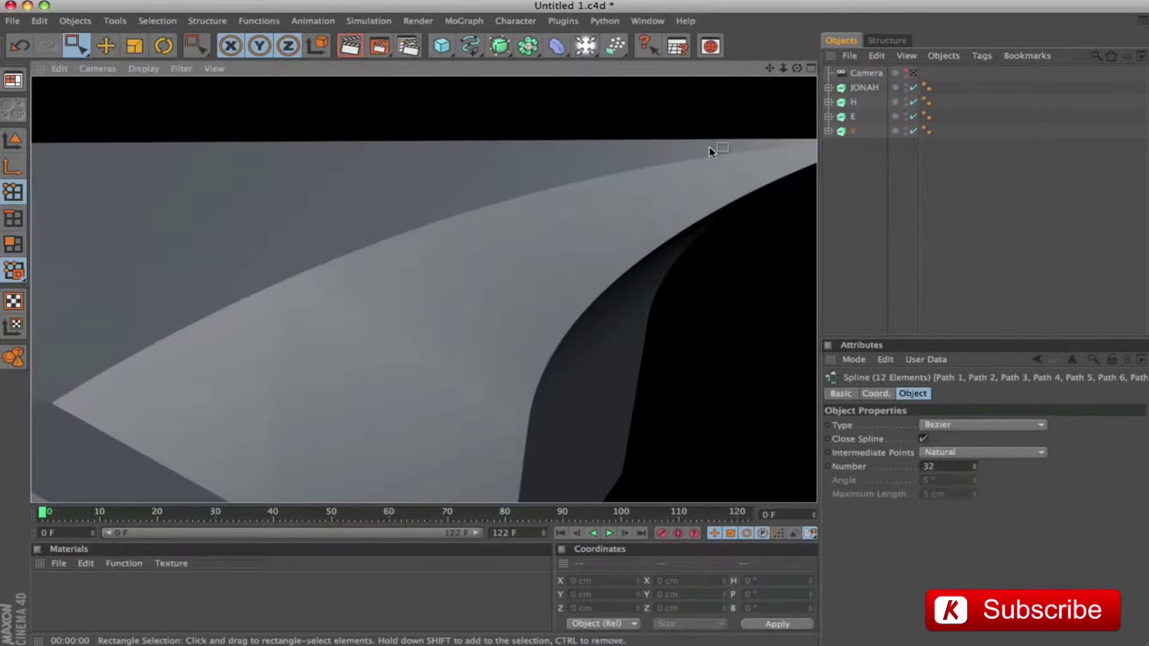
scroll(709, 152, down, 8)
scroll(727, 144, down, 2)
drag(435, 318, 353, 258)
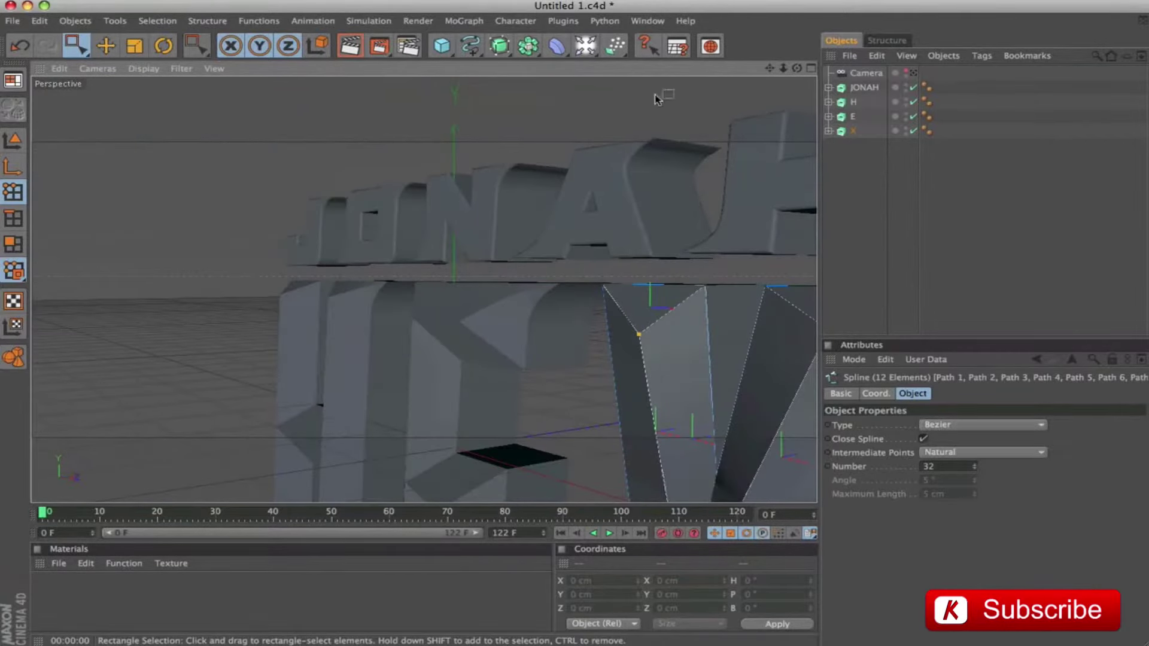
scroll(590, 179, up, 8)
drag(443, 246, 466, 243)
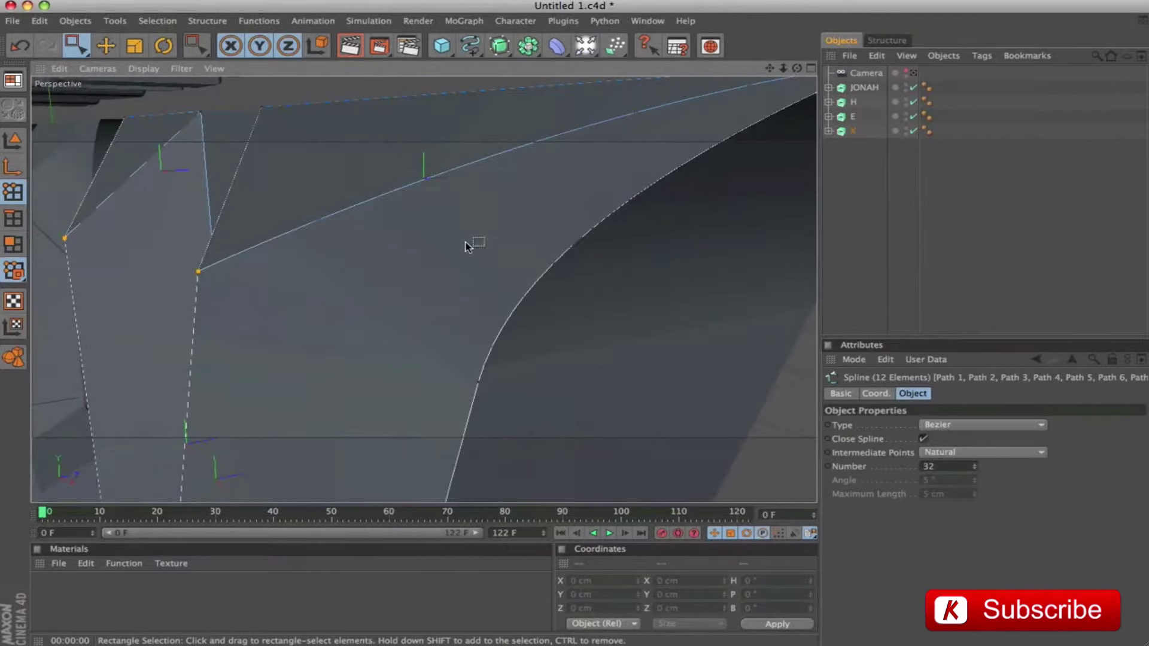
key(super+r)
drag(590, 328, 83, 160)
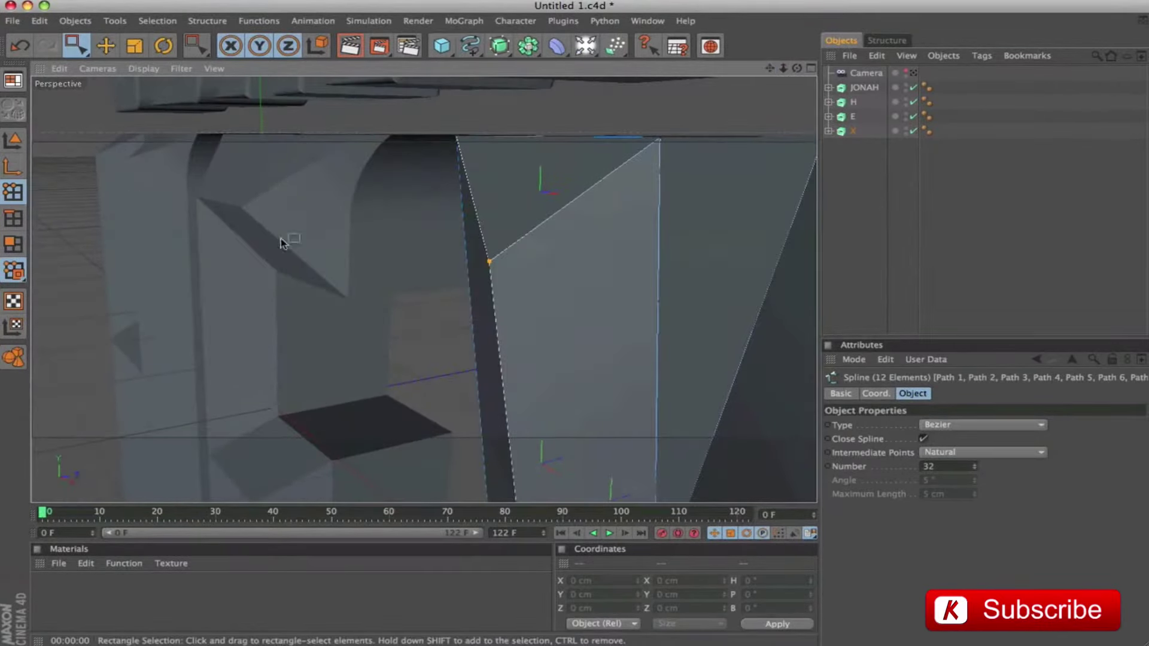
scroll(238, 261, up, 1)
drag(635, 252, 664, 253)
drag(577, 239, 279, 443)
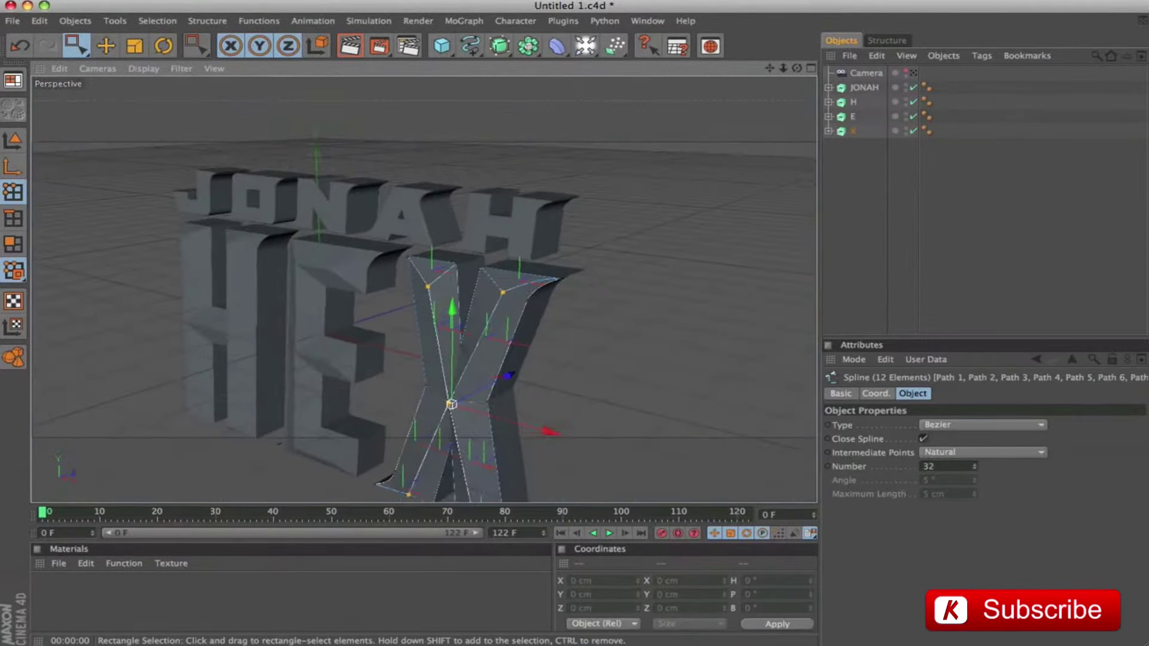
drag(648, 237, 680, 237)
drag(769, 68, 852, 30)
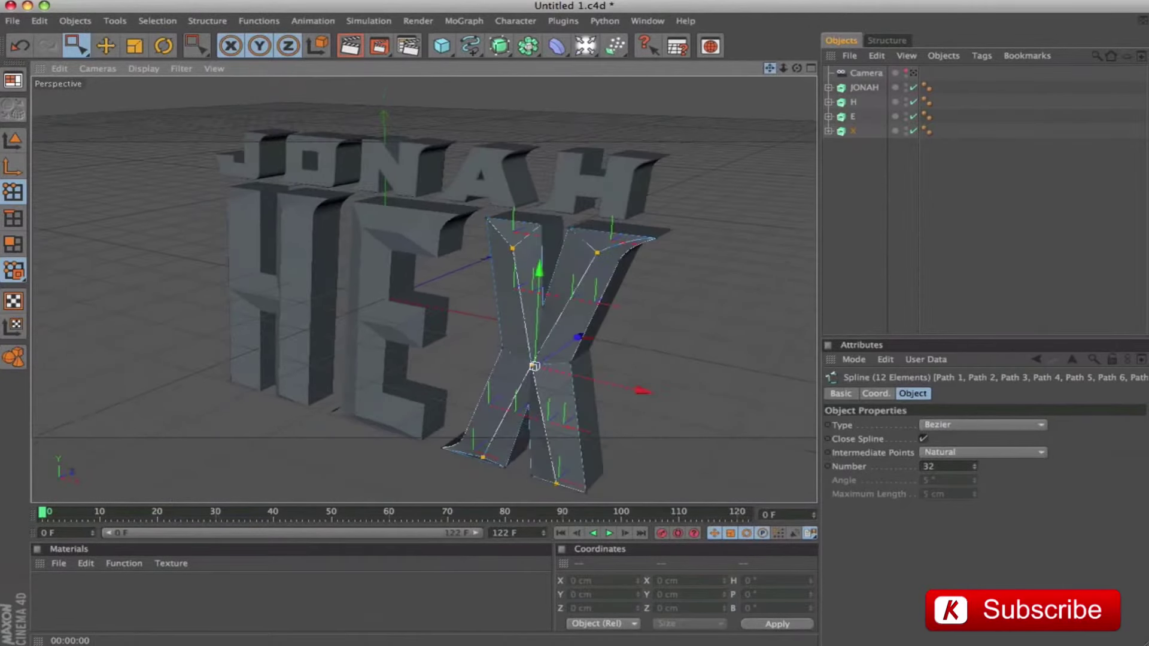
Switch to model mode, clear the selection, and test-render the title through the scene camera.
click(13, 140)
key(super+a)
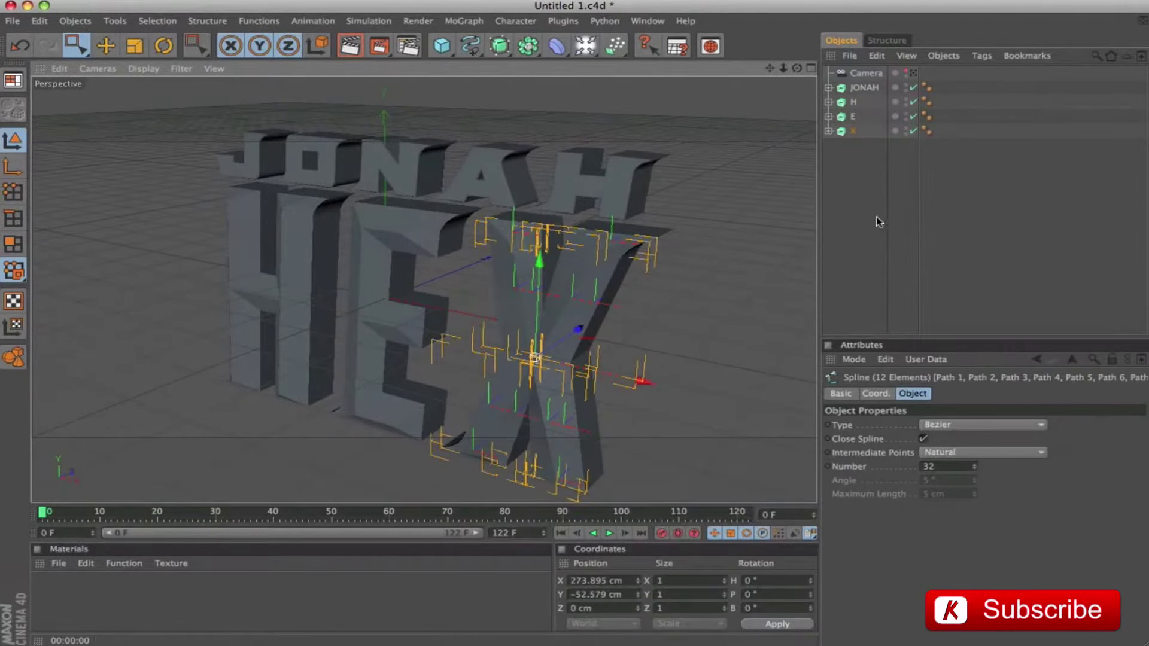
click(878, 221)
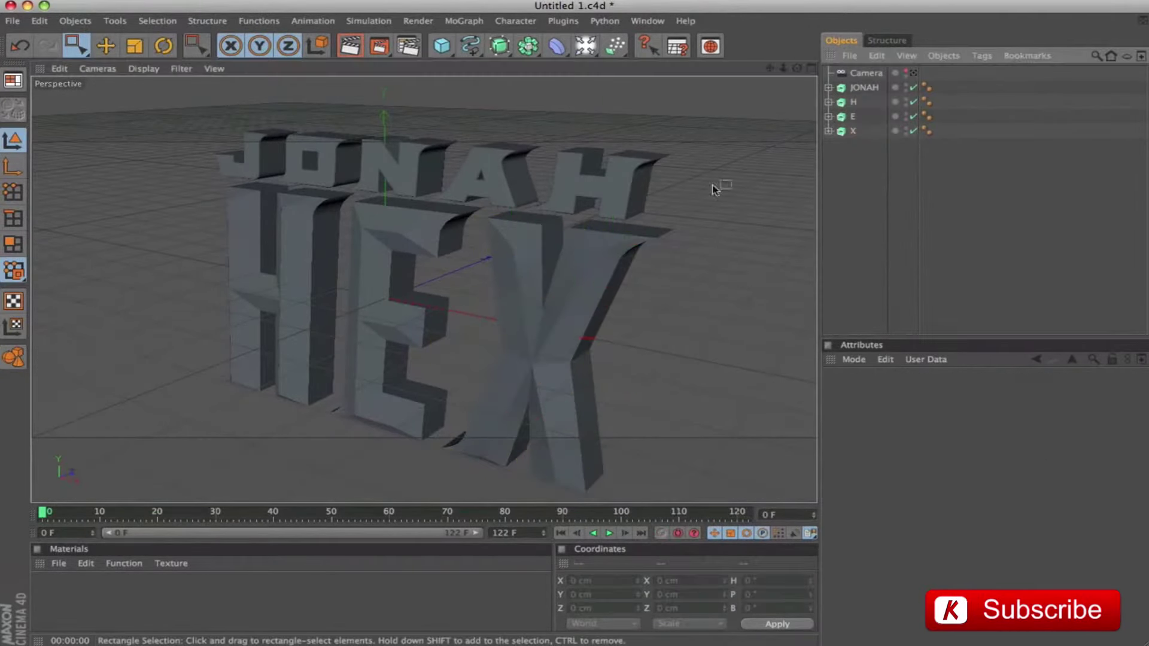
click(911, 73)
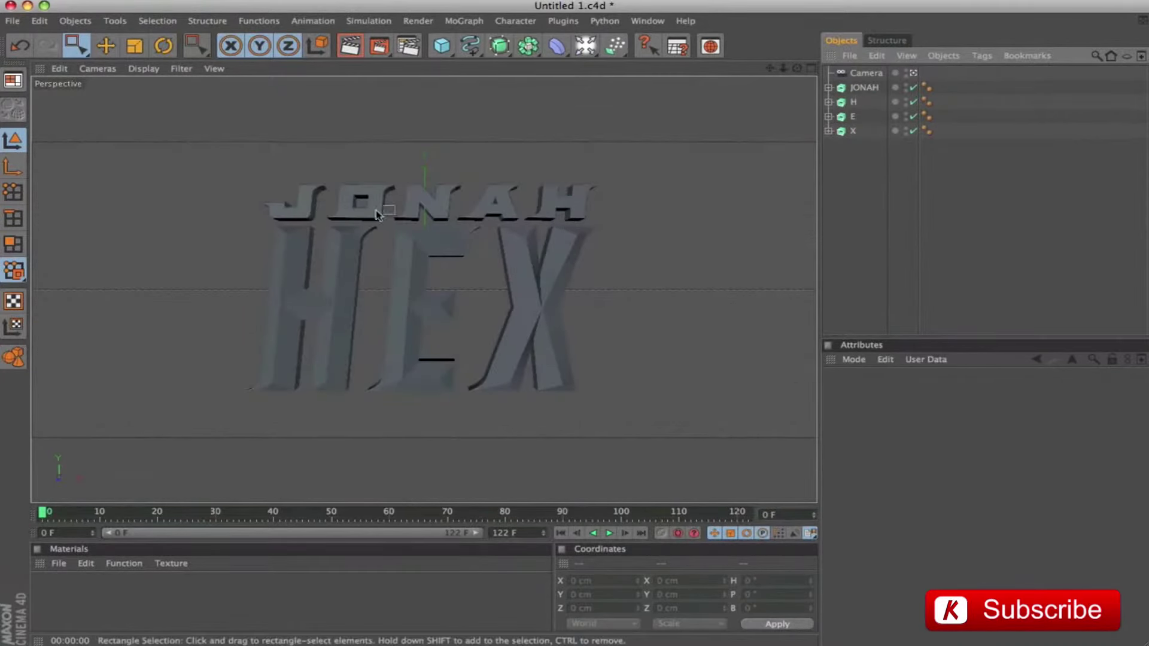
key(super+r)
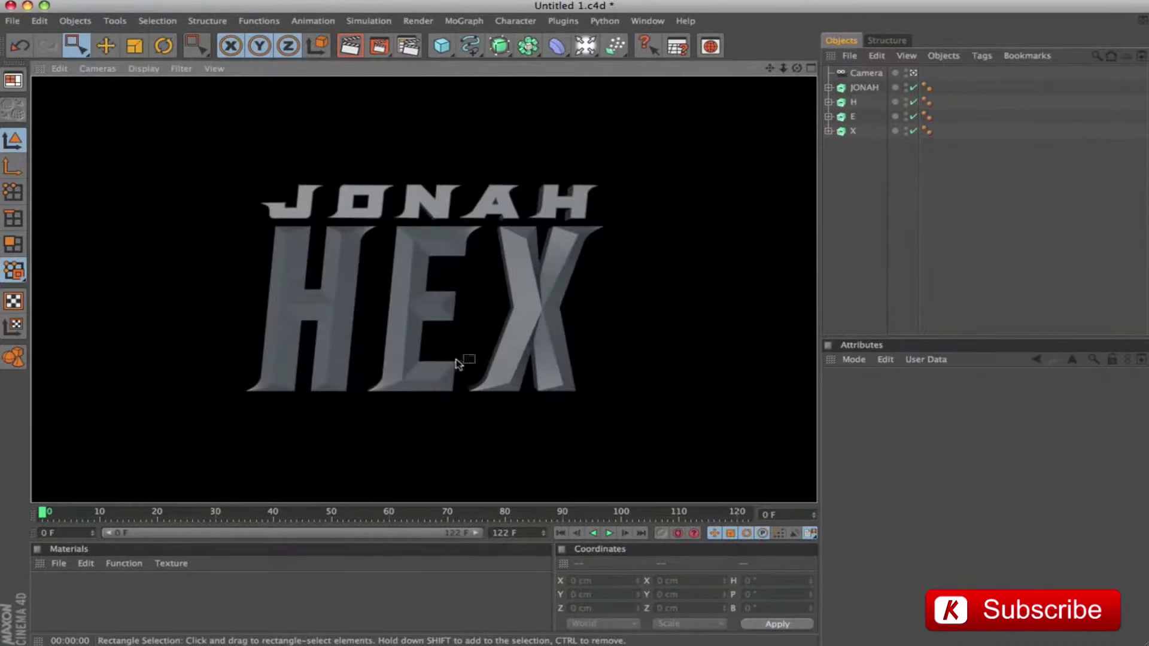
Activate the Rotate tool and make the JONAH extrusion editable.
click(880, 225)
key(r)
click(861, 88)
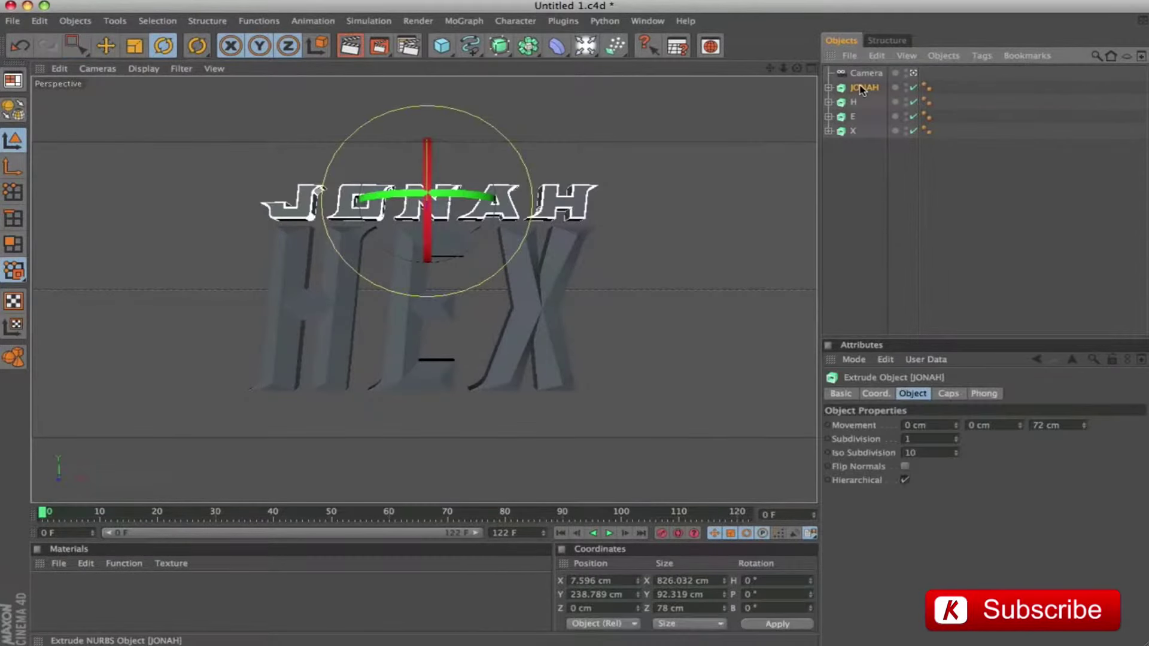
key(c)
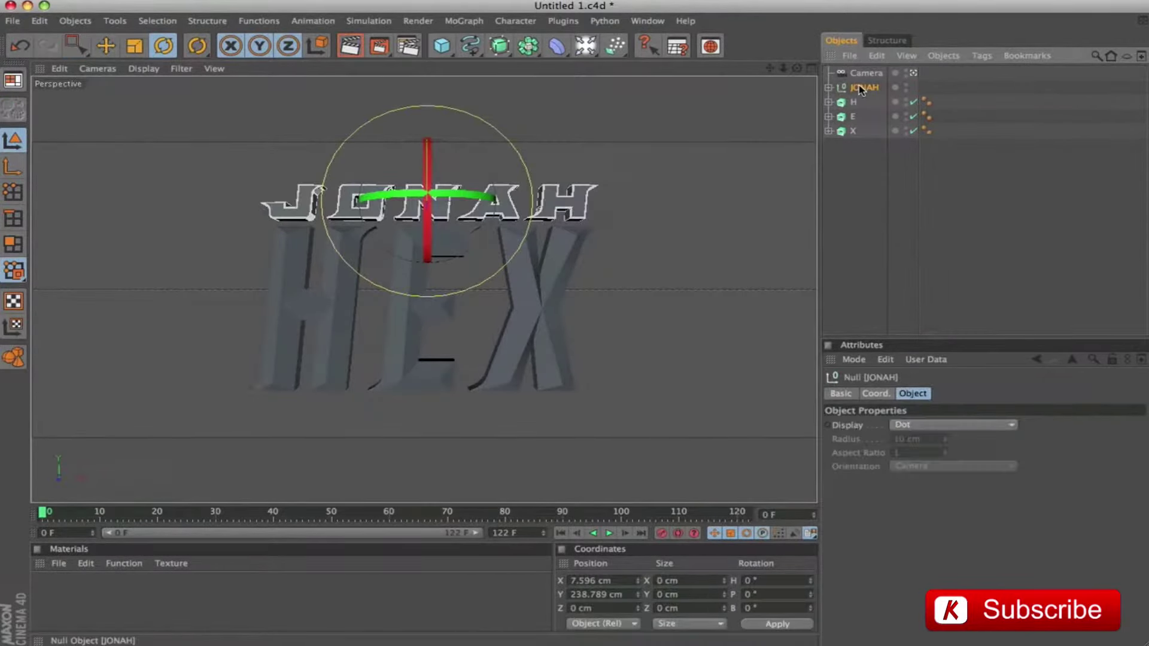
Expand the nested JONAH groups and rename the Path 43 extrusion as J.
click(829, 88)
click(838, 102)
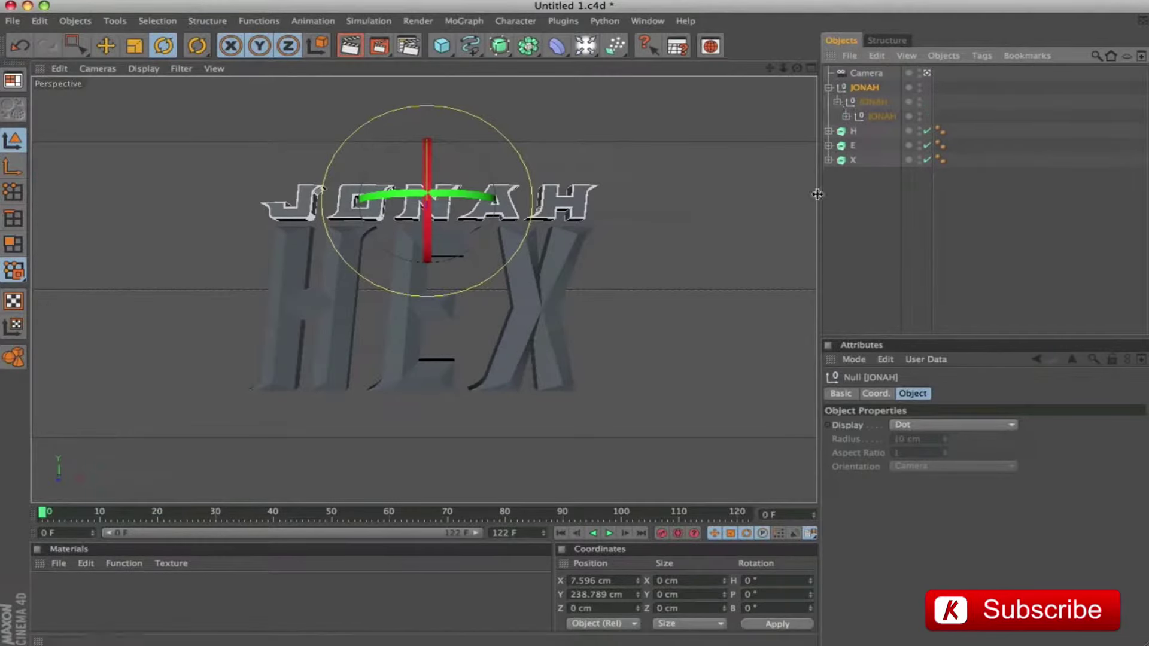
click(847, 116)
click(892, 189)
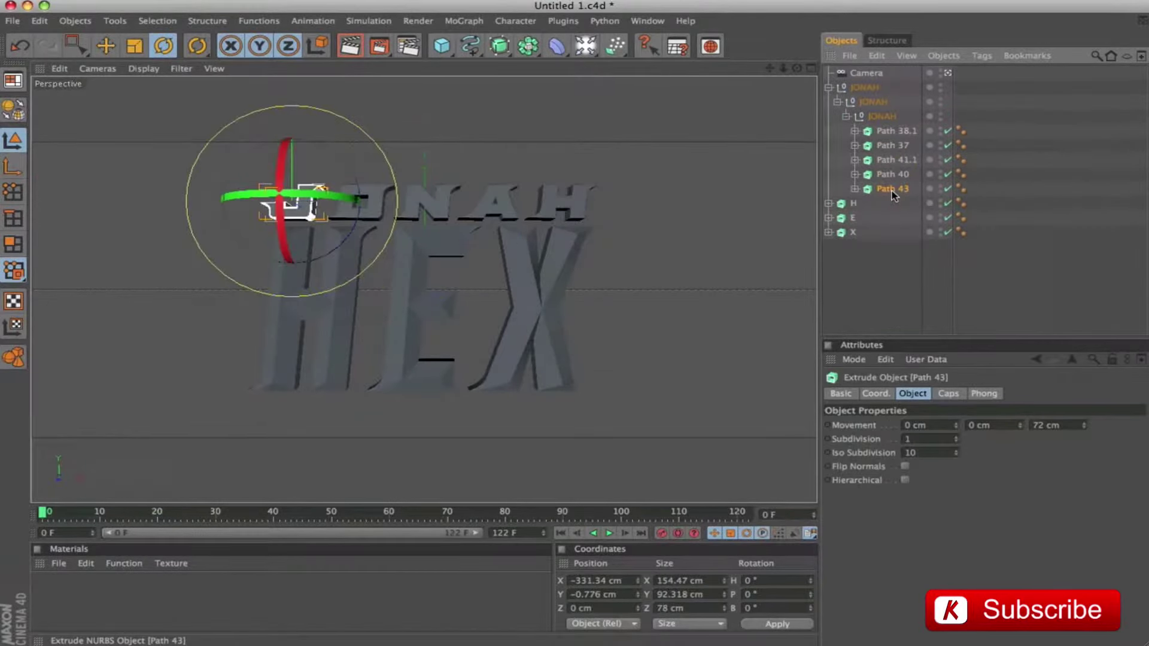
double_click(892, 190)
text(J)
key(Return)
Rename the Path 40 extrusion as N and the Path 41.1 extrusion as O.
click(893, 175)
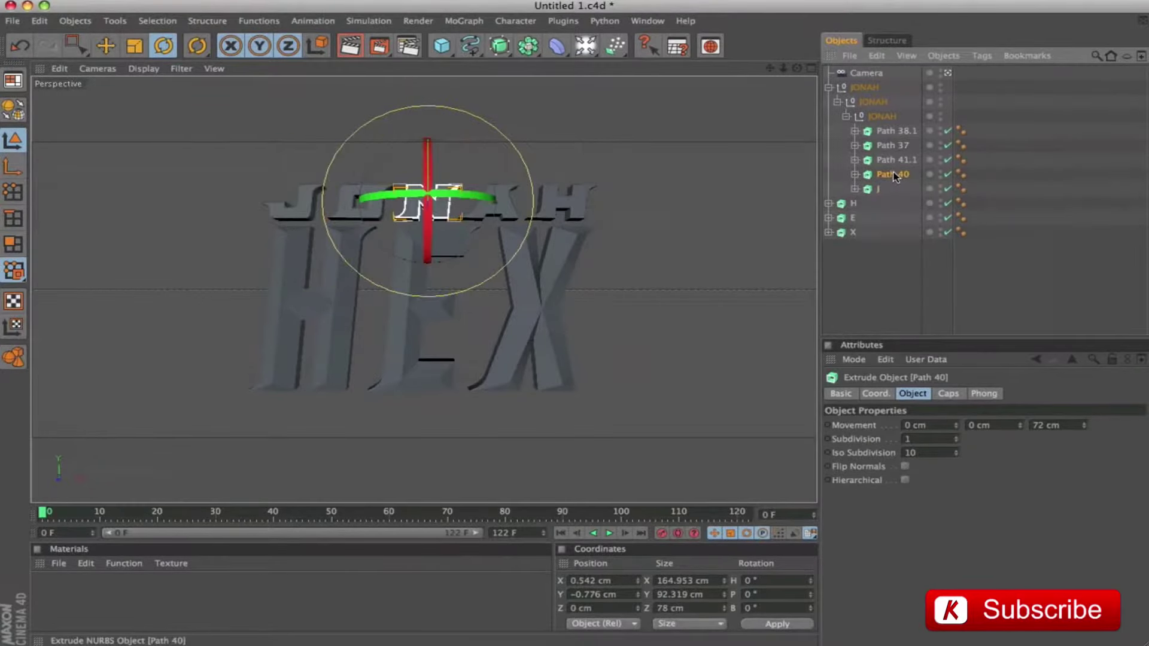
double_click(895, 175)
text(N)
key(Return)
click(898, 161)
double_click(900, 161)
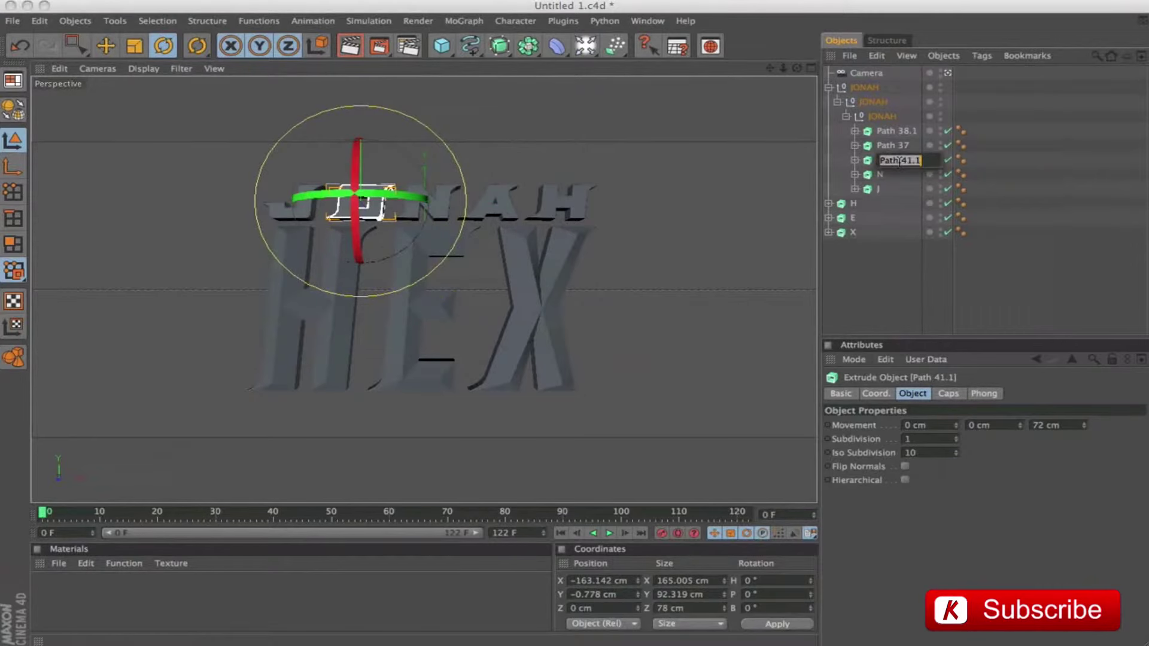
text(O)
key(Return)
Rename the Path 37 extrusion as H and the Path 38.1 extrusion as A.
click(895, 147)
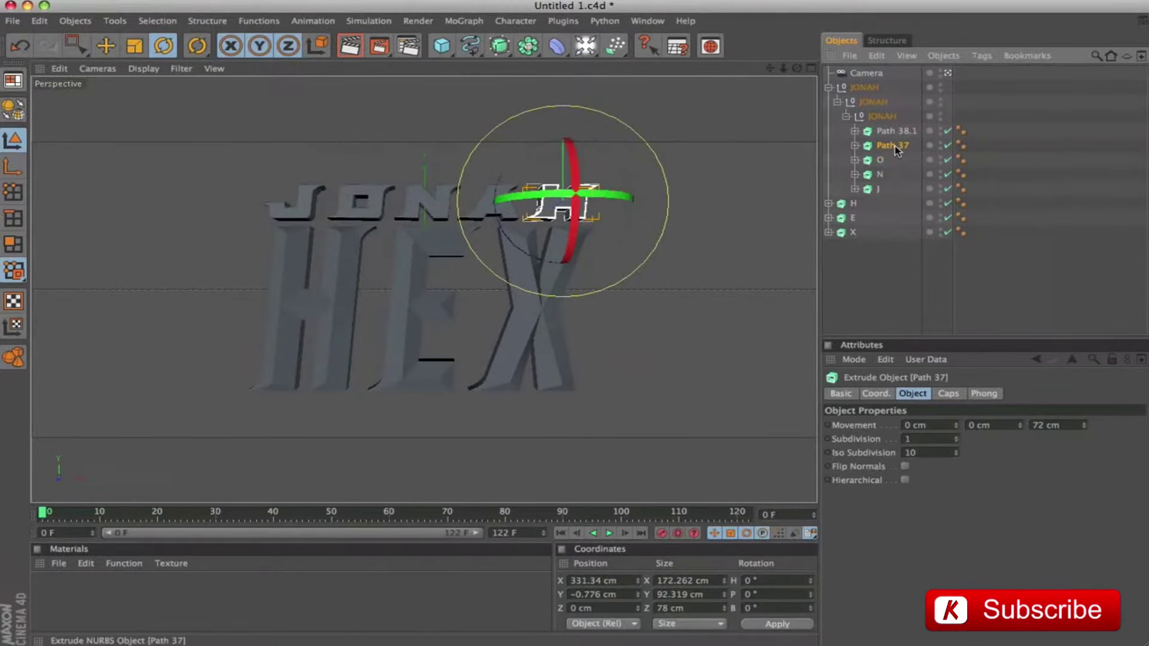
double_click(895, 148)
text(H)
key(Return)
click(893, 133)
double_click(893, 132)
text(A)
key(Return)
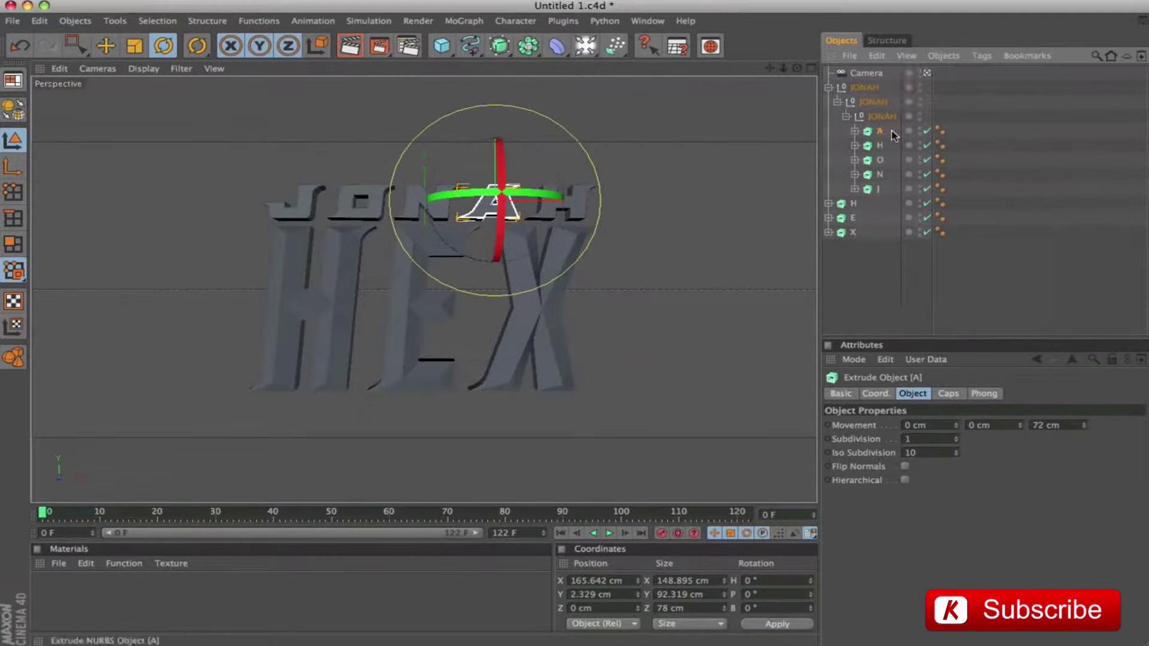
Move the J, O, N, A and H extrusions out of the JONAH groups to the top level and delete the empty groups.
mouse_move(883, 190)
mouse_down()
mouse_move(869, 159)
mouse_move(866, 196)
mouse_up()
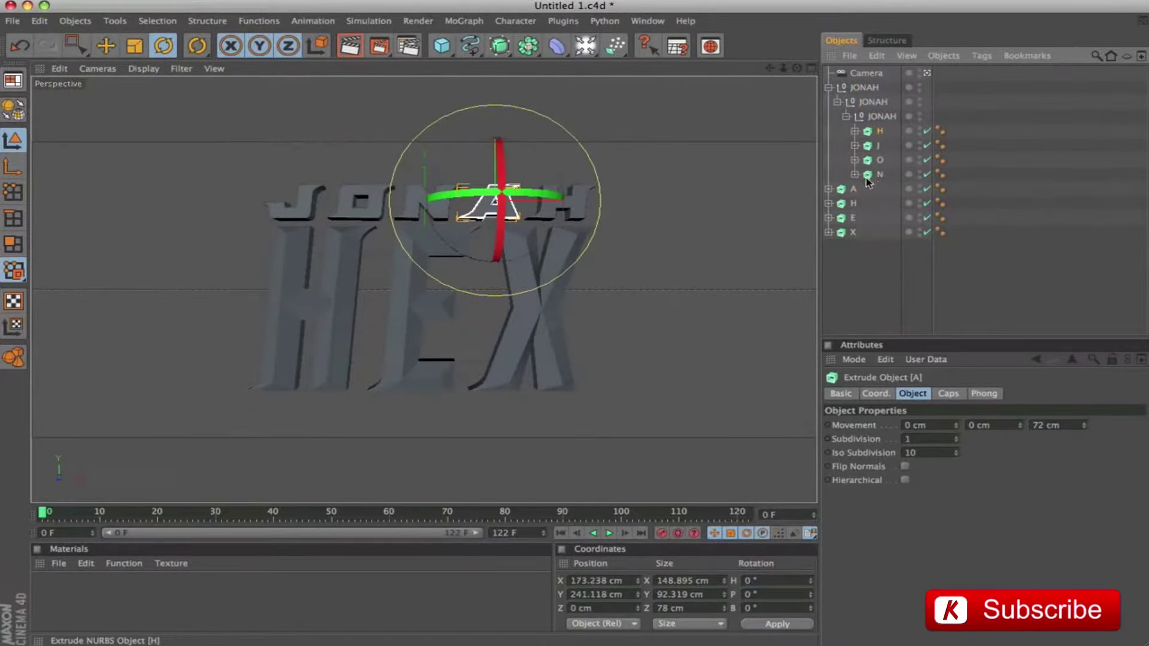
drag(867, 178, 868, 168)
click(868, 131)
shift+click(868, 158)
click(859, 89)
key(Delete)
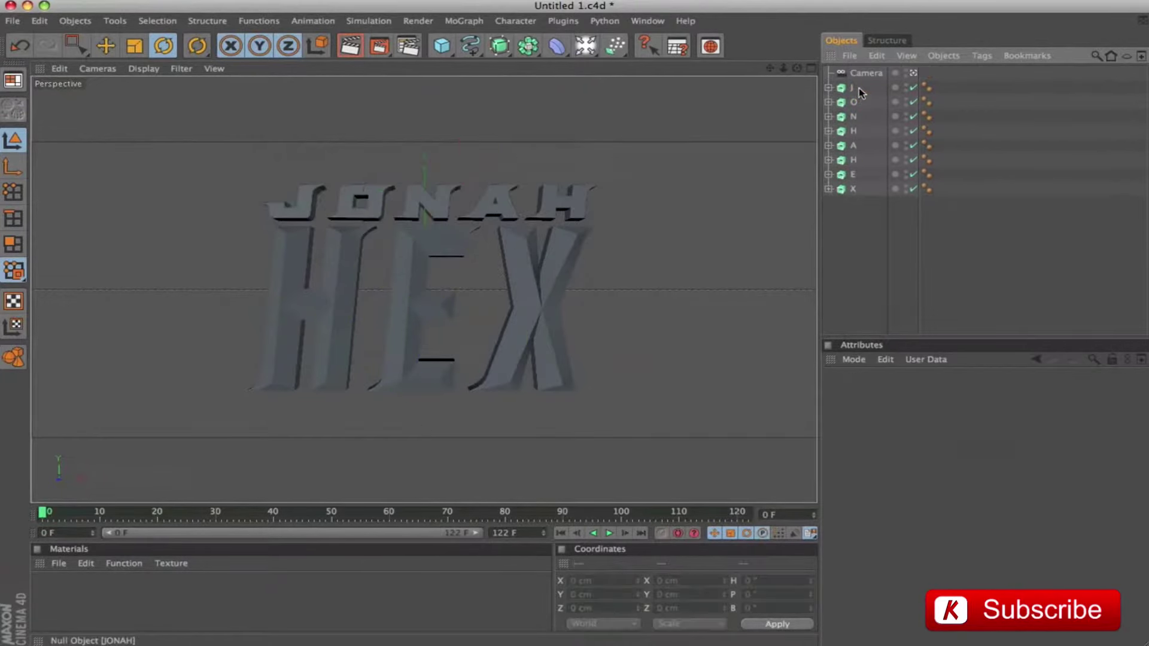
Reorder the A extrusion to sit directly below the N so the objects spell JONAH, and clear the selection.
click(854, 101)
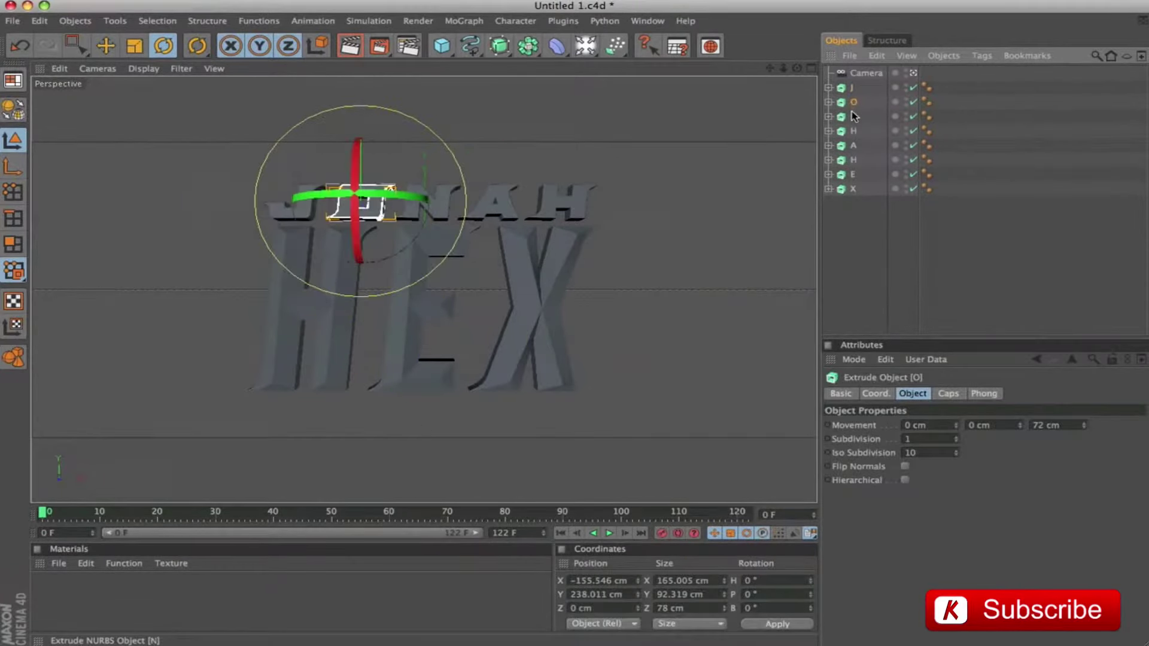
click(854, 119)
drag(852, 145, 855, 125)
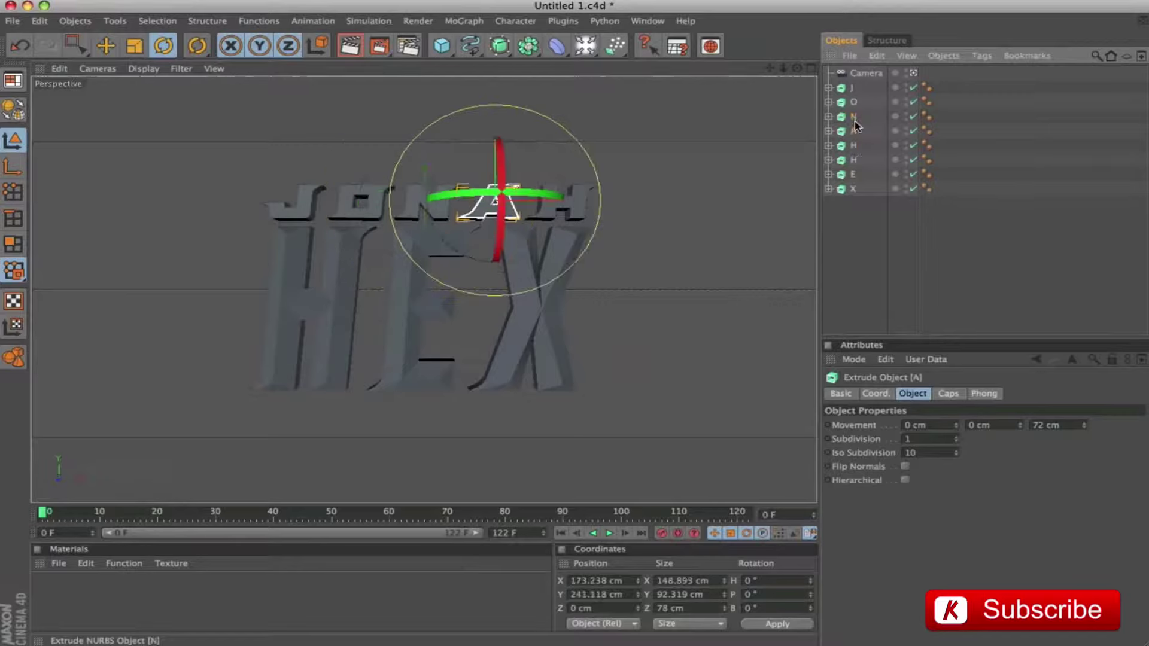
click(849, 235)
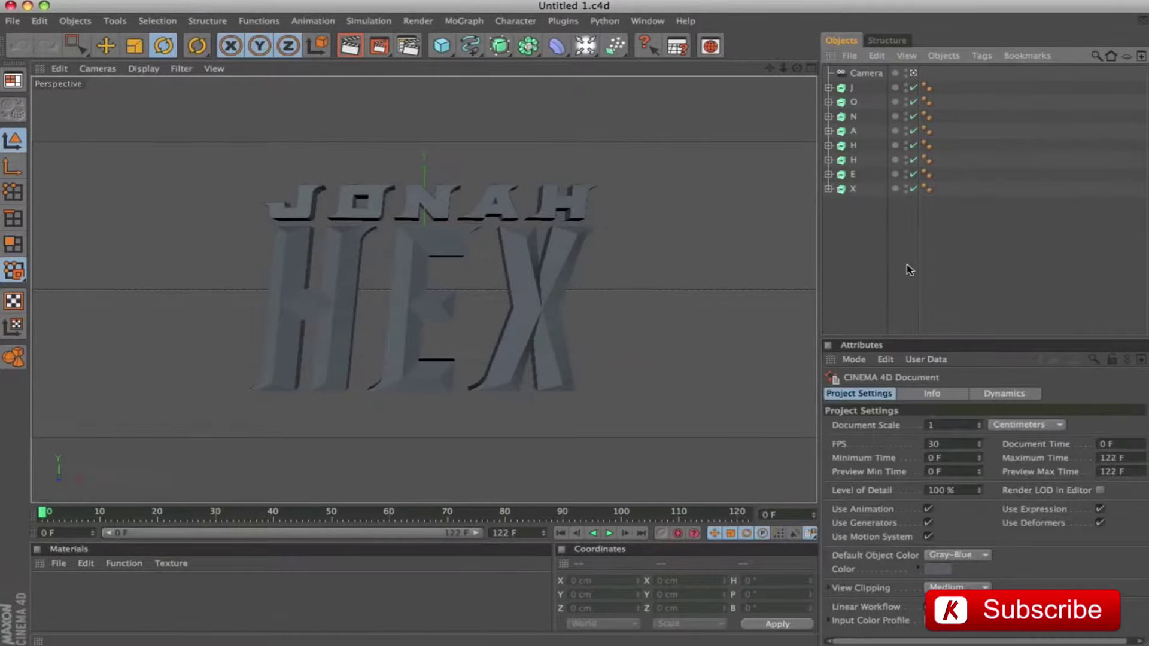
Rename the scene camera as Camera A and duplicate it.
click(863, 73)
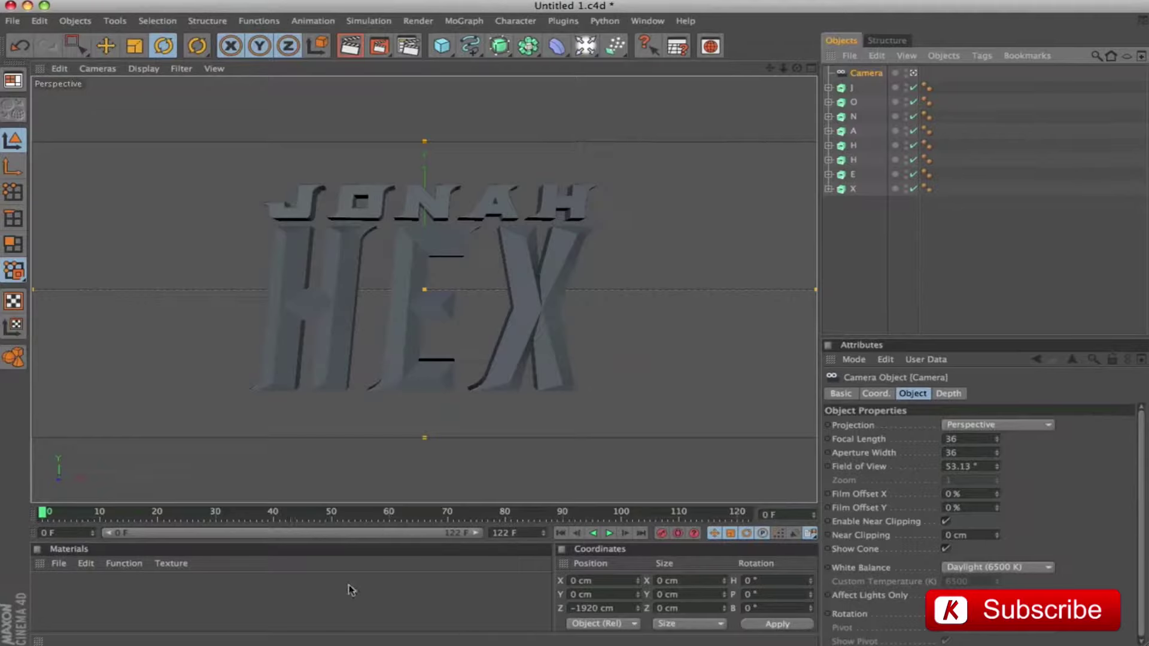
double_click(867, 73)
key(Right)
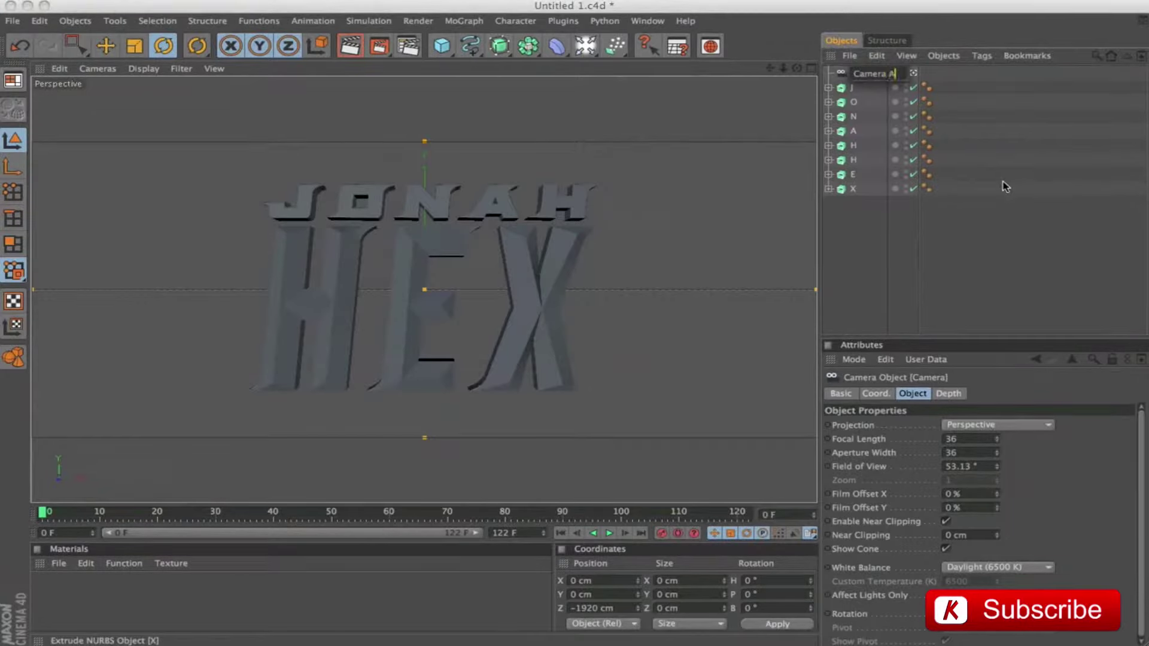
key(Return)
key(super+c)
key(super+v)
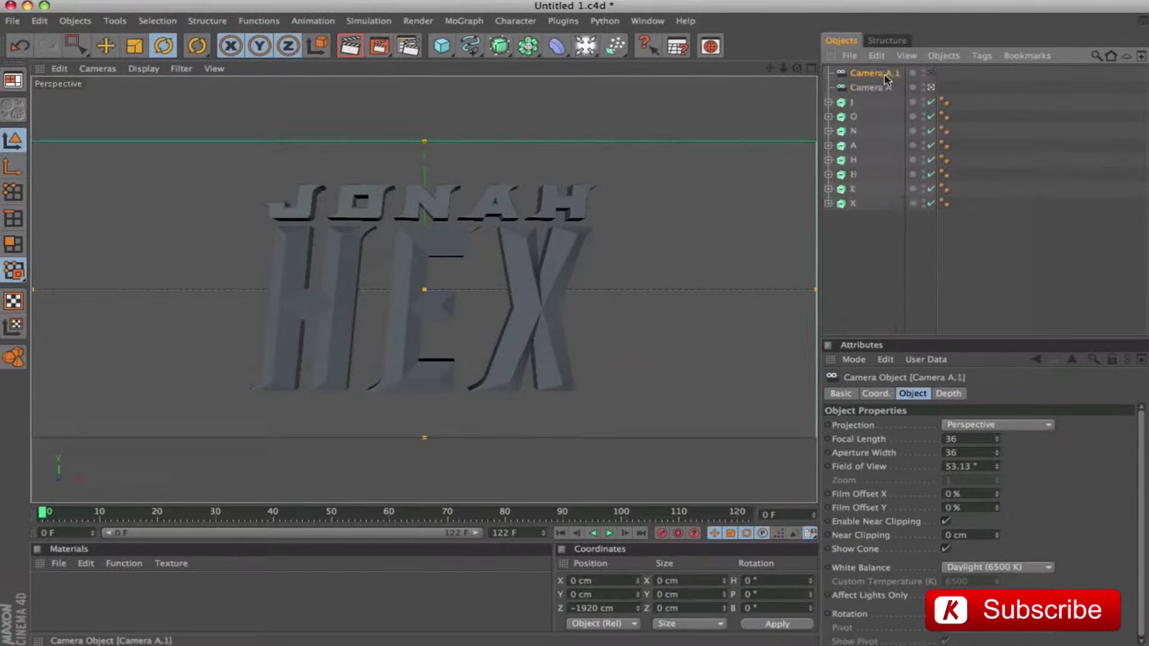
Rename the duplicated camera as Camera B.
double_click(887, 73)
key(Right)
key(BackSpace)
key(BackSpace)
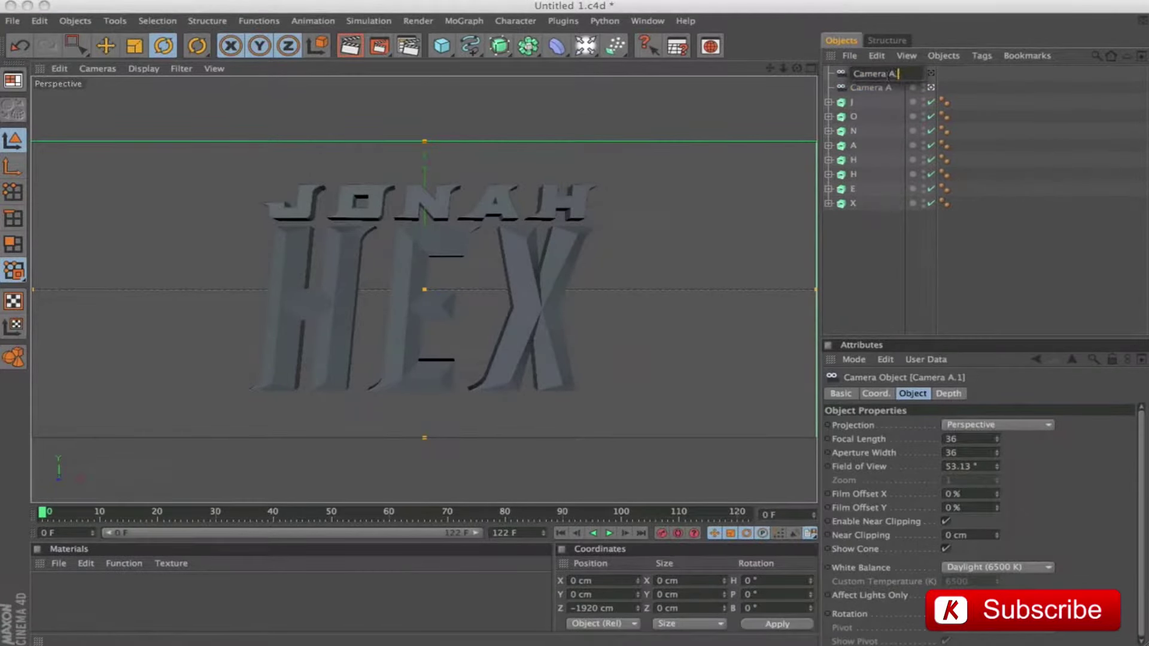
text(B)
key(Return)
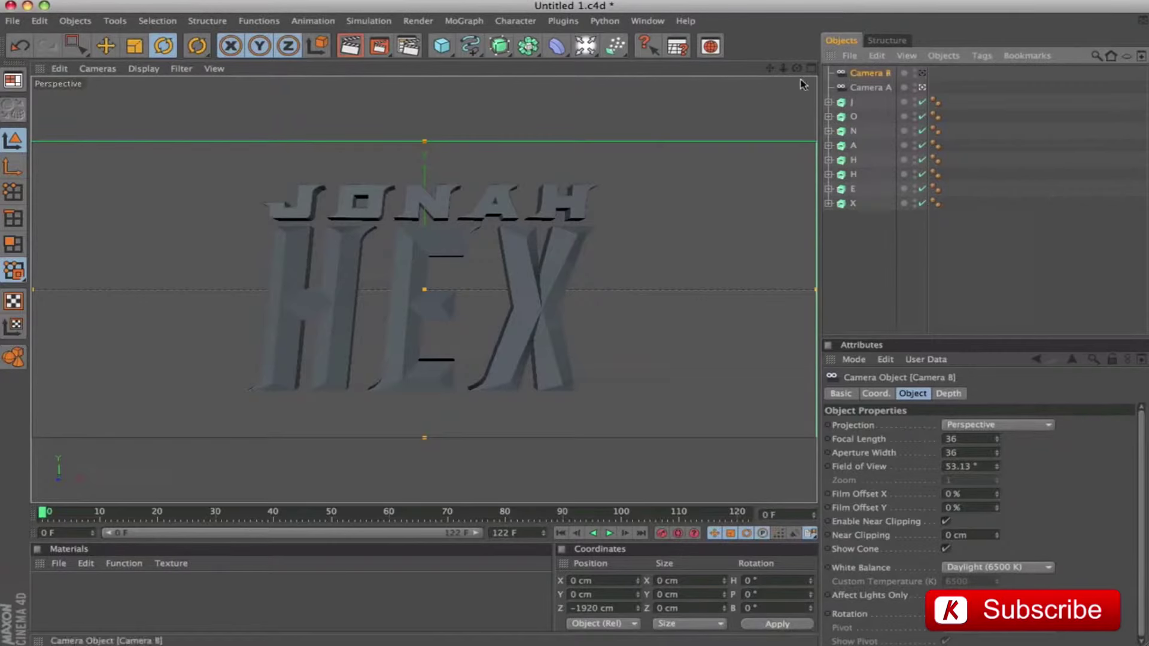
Record position and rotation keyframes for Camera A at frame 0.
click(860, 88)
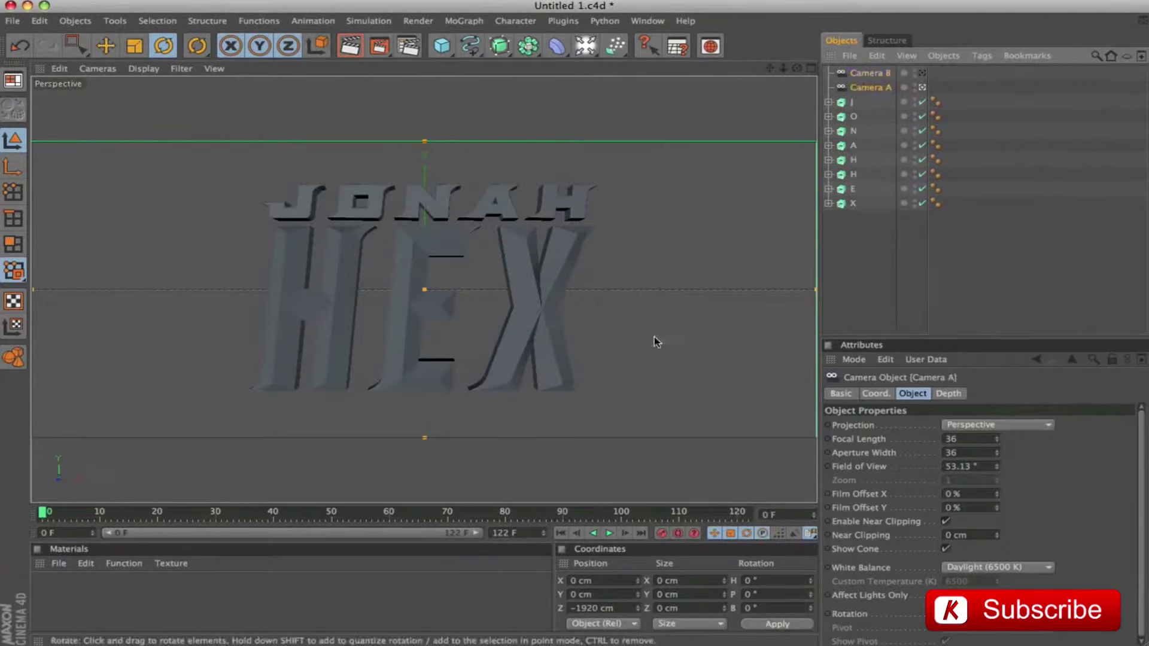
click(879, 395)
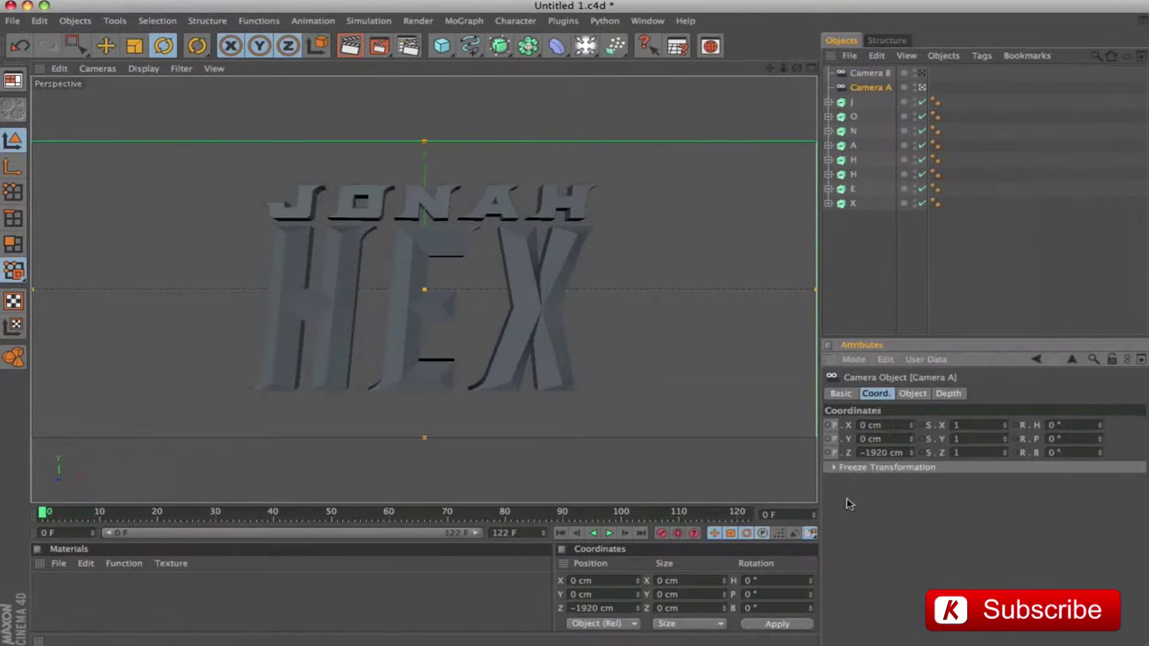
ctrl+click(828, 454)
click(1037, 458)
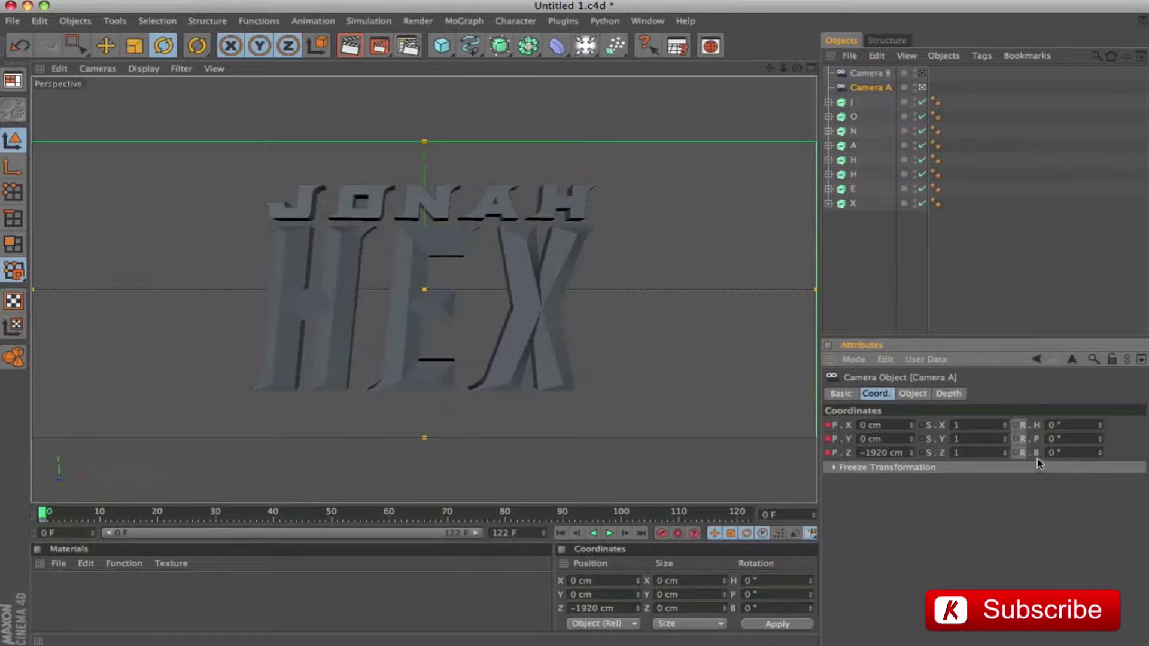
ctrl+click(1015, 453)
Set Camera A's position to X -148 cm, Y -93 cm and Z -104 cm.
click(888, 425)
text(-148)
key(Tab)
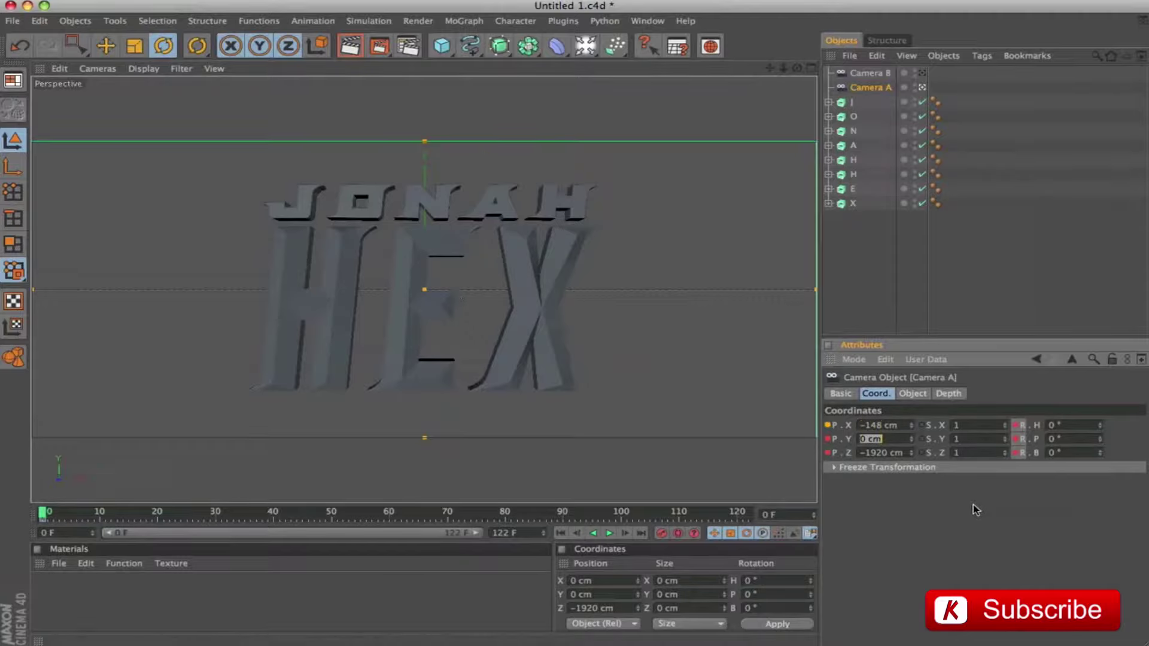
text(-93)
key(Tab)
text(-104)
key(Tab)
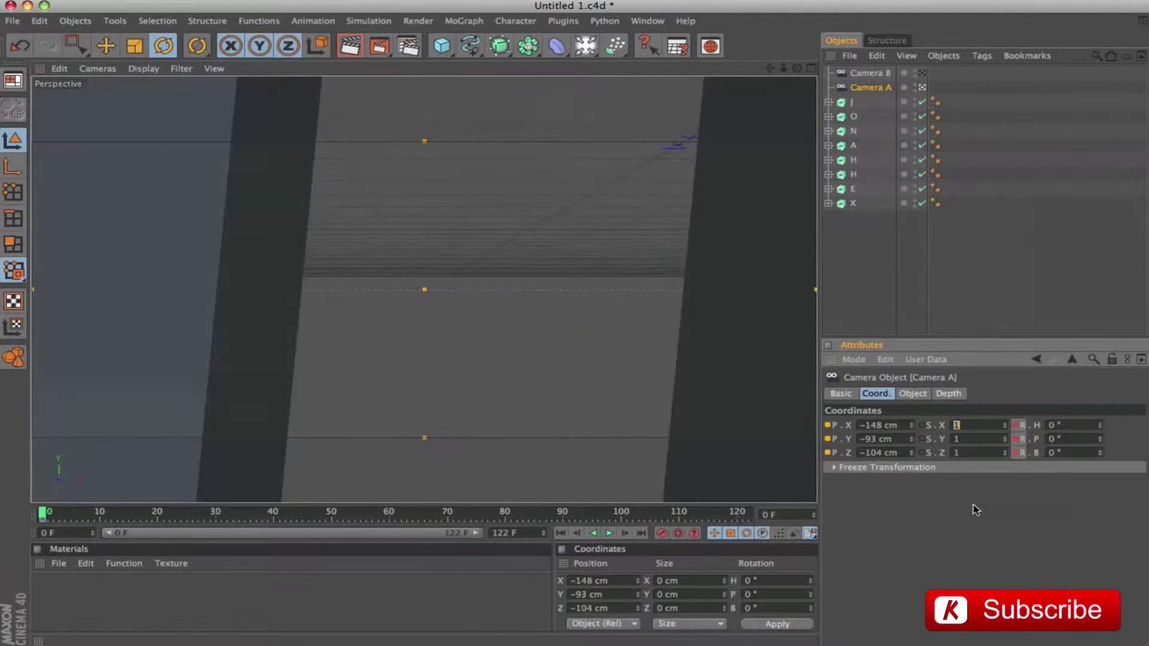
Set Camera A's rotation to H 5.5°, P -8° and B 42°, and update its position and rotation keyframes at frame 0.
key(Tab)
key(Tab)
key(Tab)
text(-8)
key(Tab)
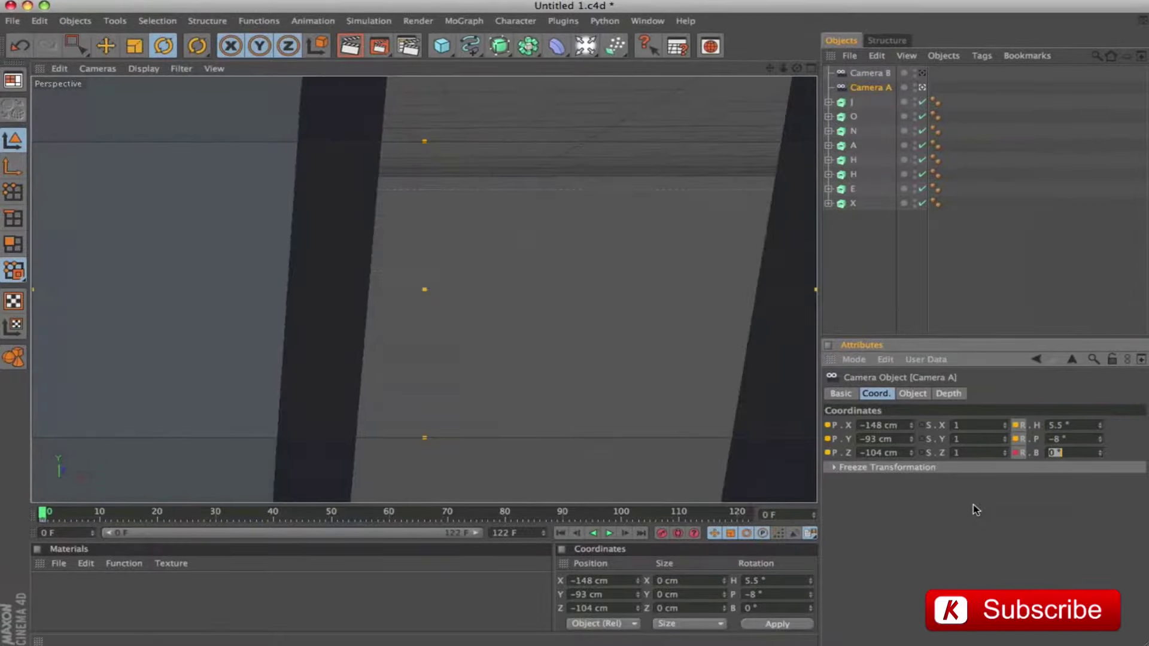
key(Return)
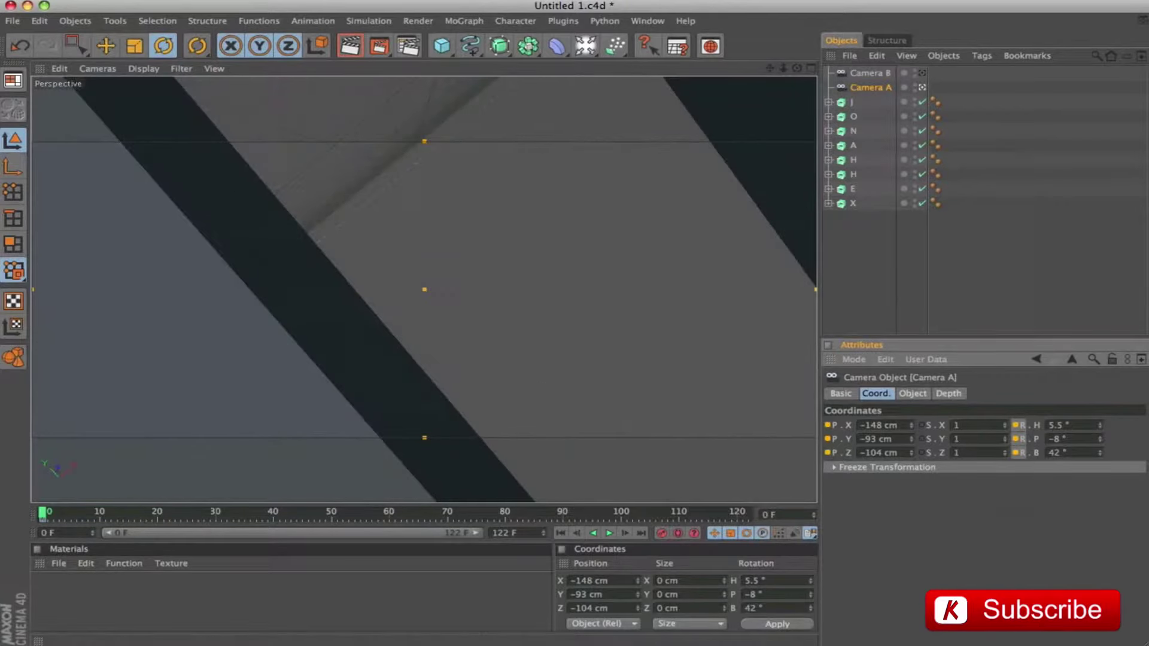
ctrl+click(828, 453)
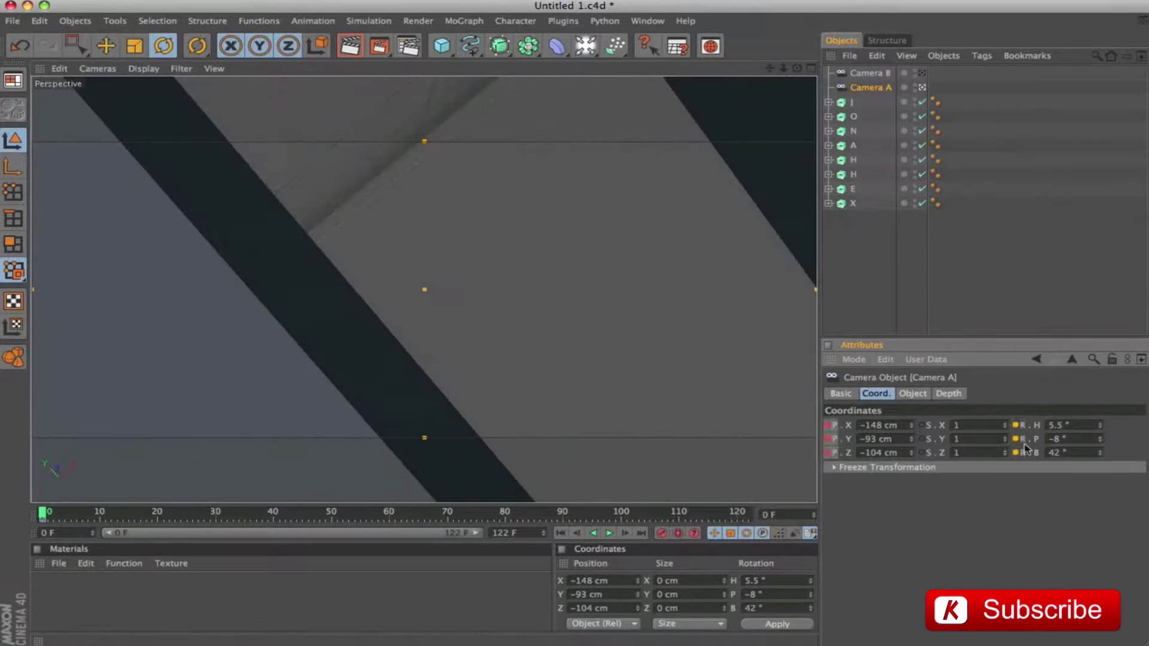
ctrl+click(1016, 453)
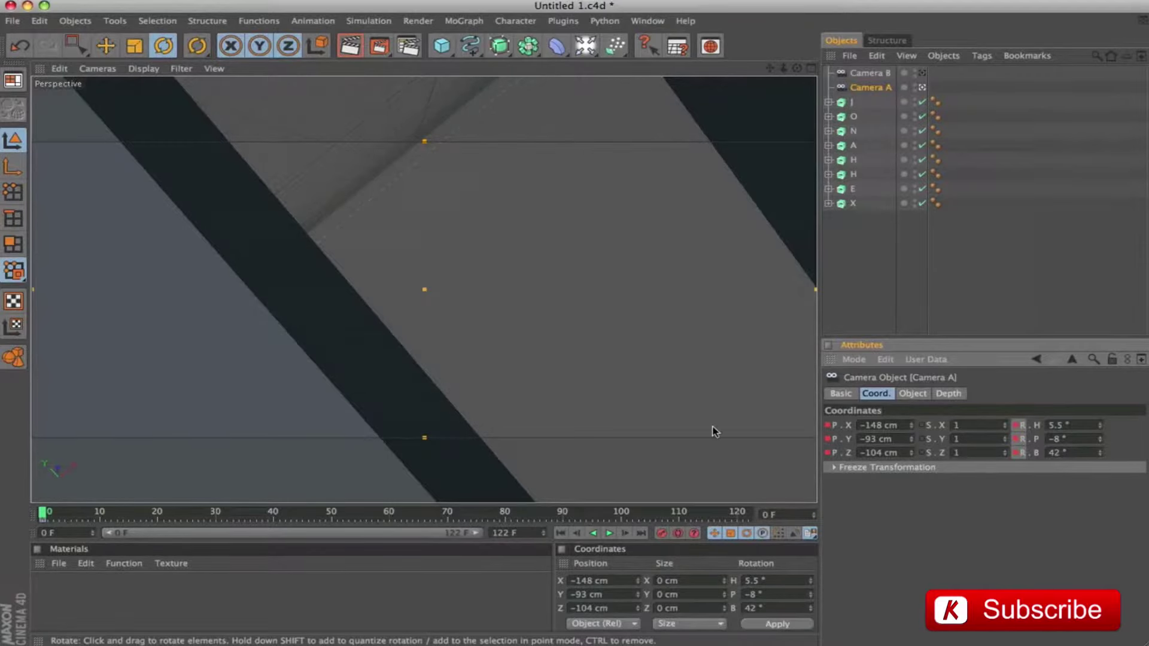
Hide Camera B in the viewport, examine Camera A's placement among the letters from outside, and return to Camera A's view.
click(922, 88)
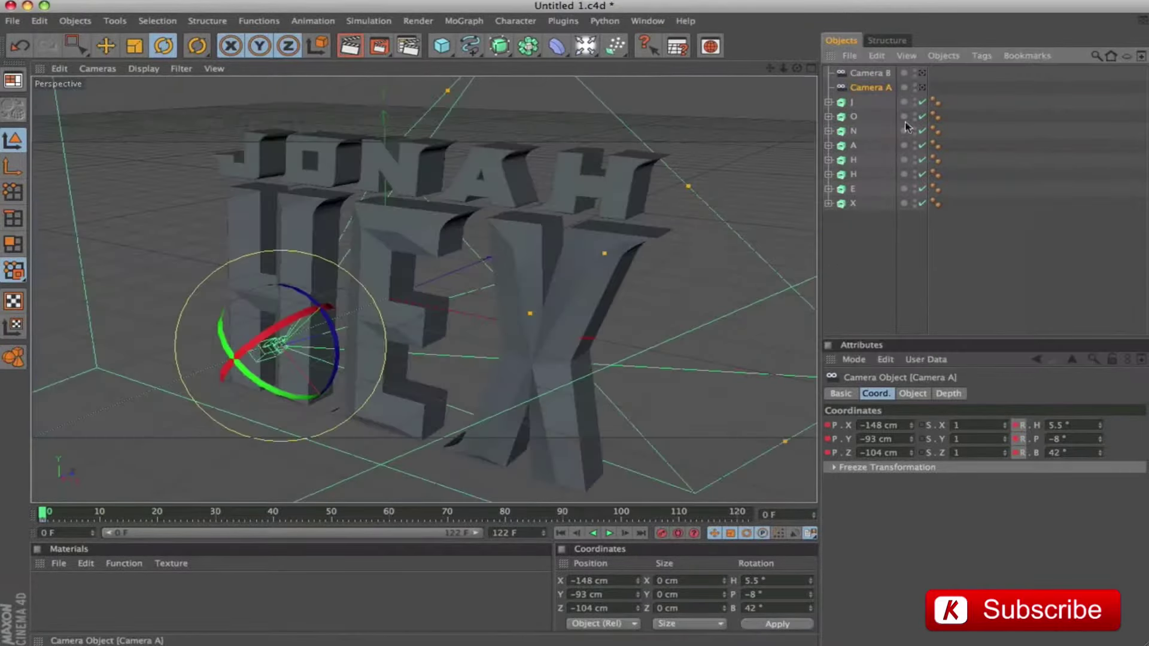
mouse_move(796, 68)
mouse_down()
mouse_move(688, 60)
mouse_move(784, 82)
mouse_up()
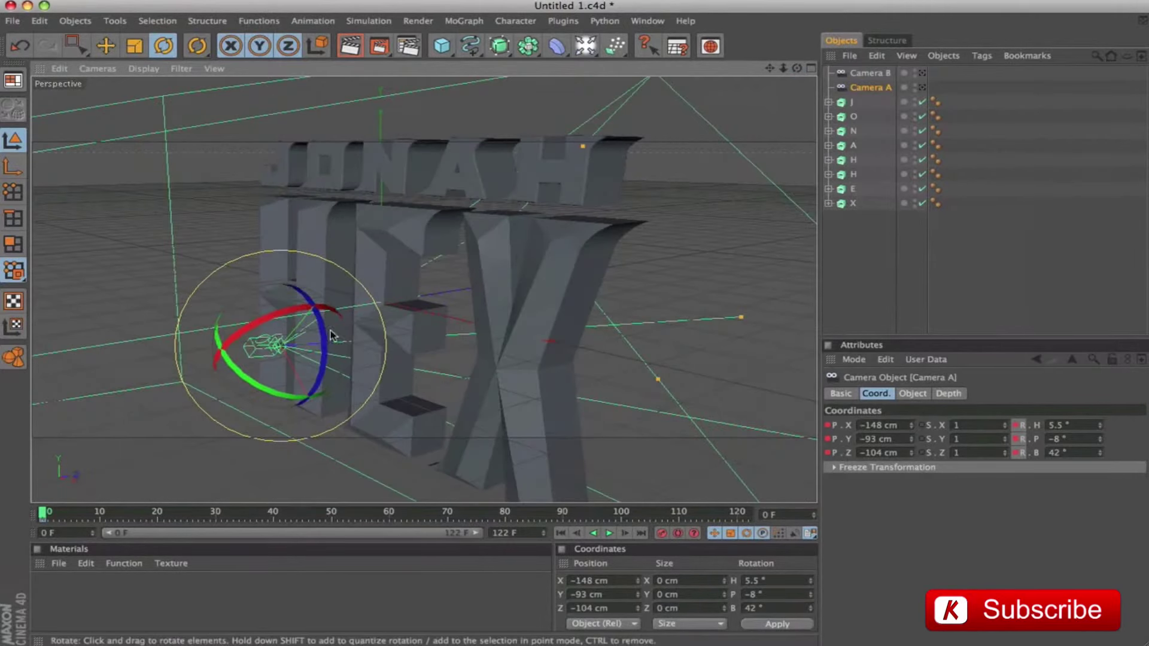
key(e)
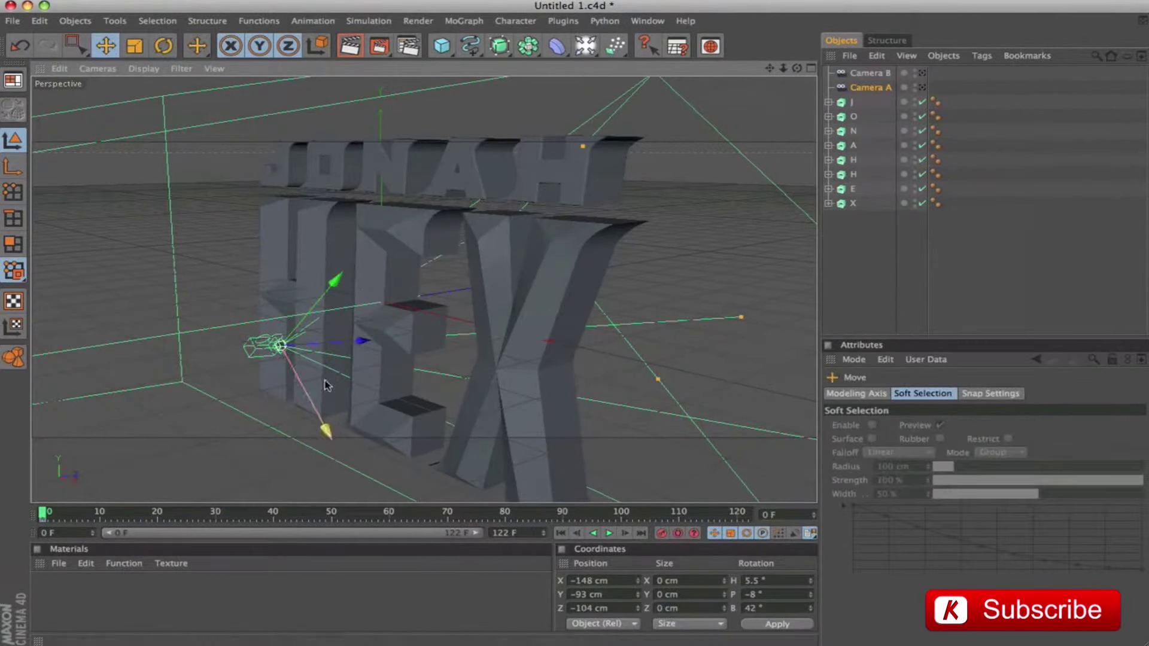
click(915, 71)
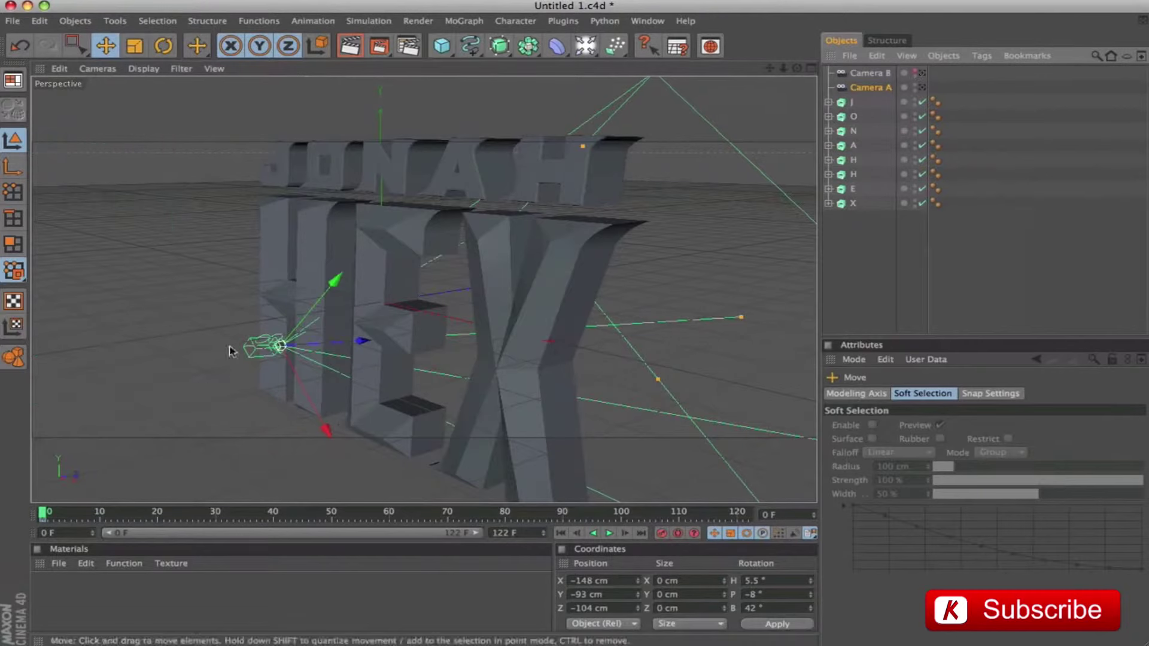
drag(796, 68, 779, 70)
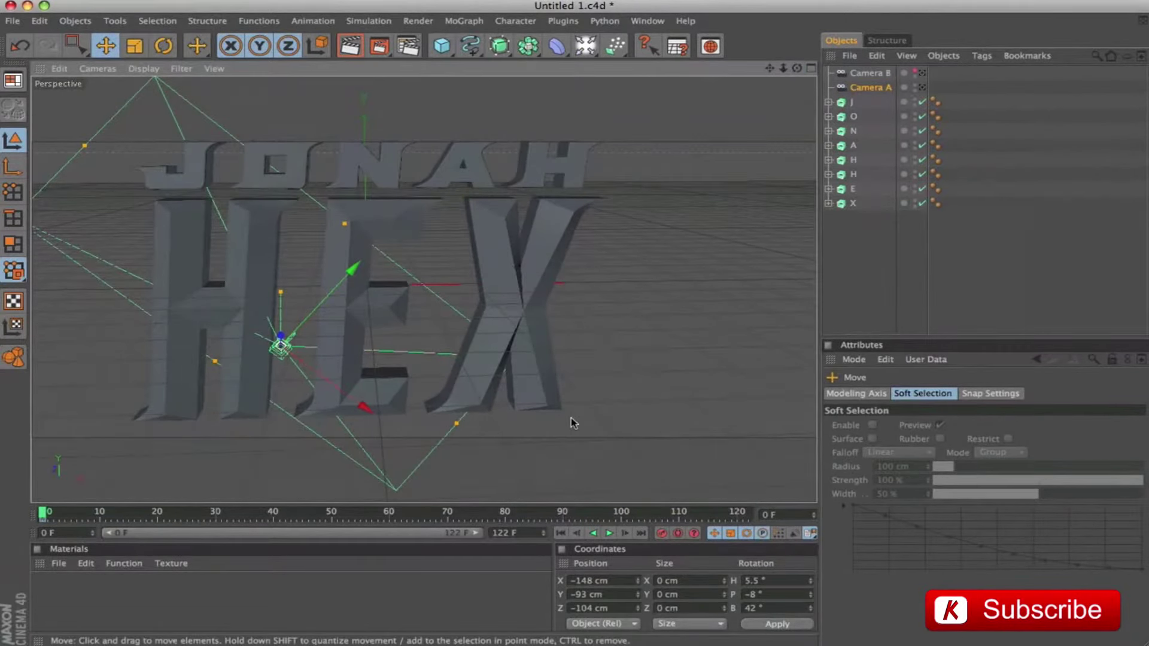
click(923, 88)
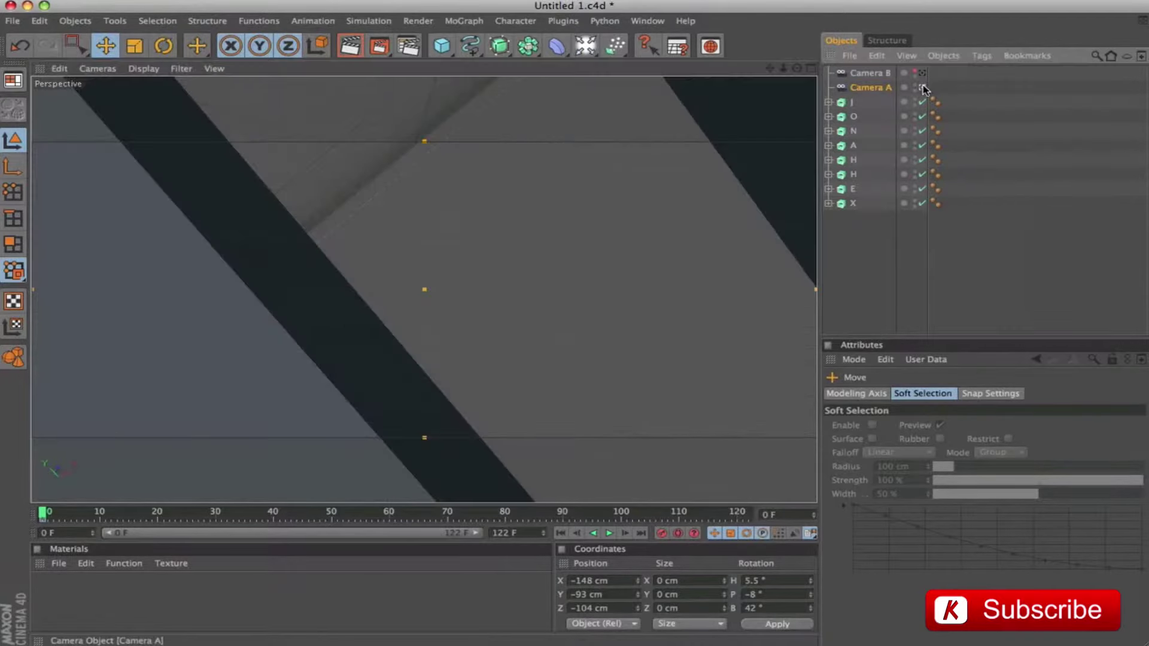
At frame 26, set Camera A's position to X -124 cm and Y 128 cm.
key(super+Tab)
drag(42, 513, 192, 513)
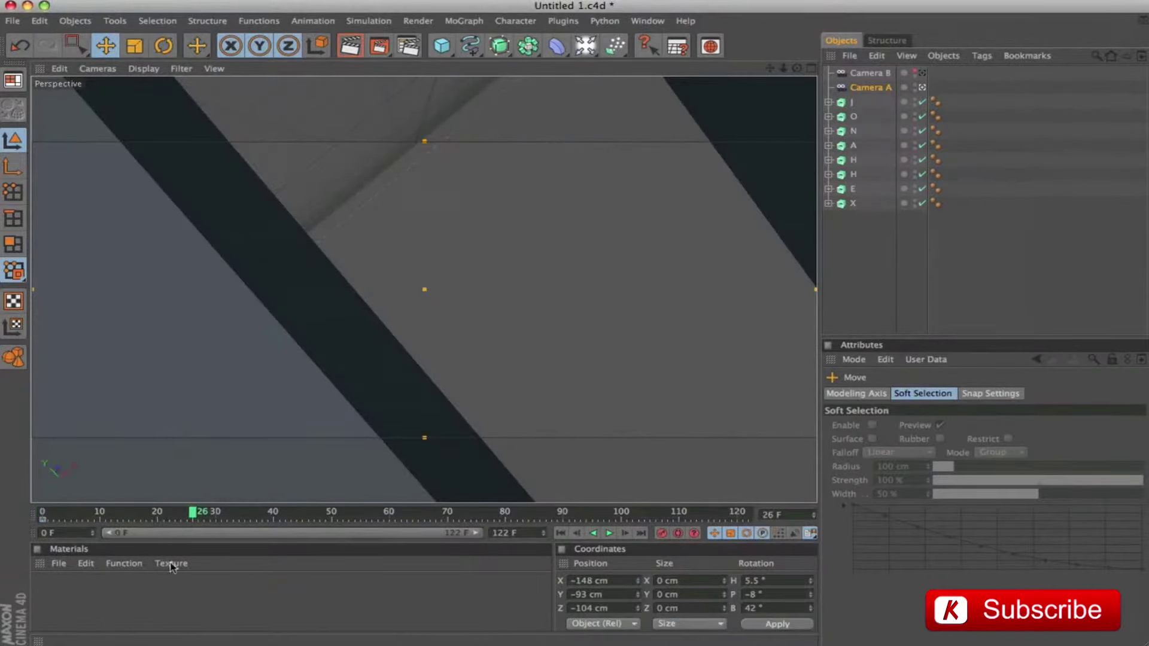
click(876, 87)
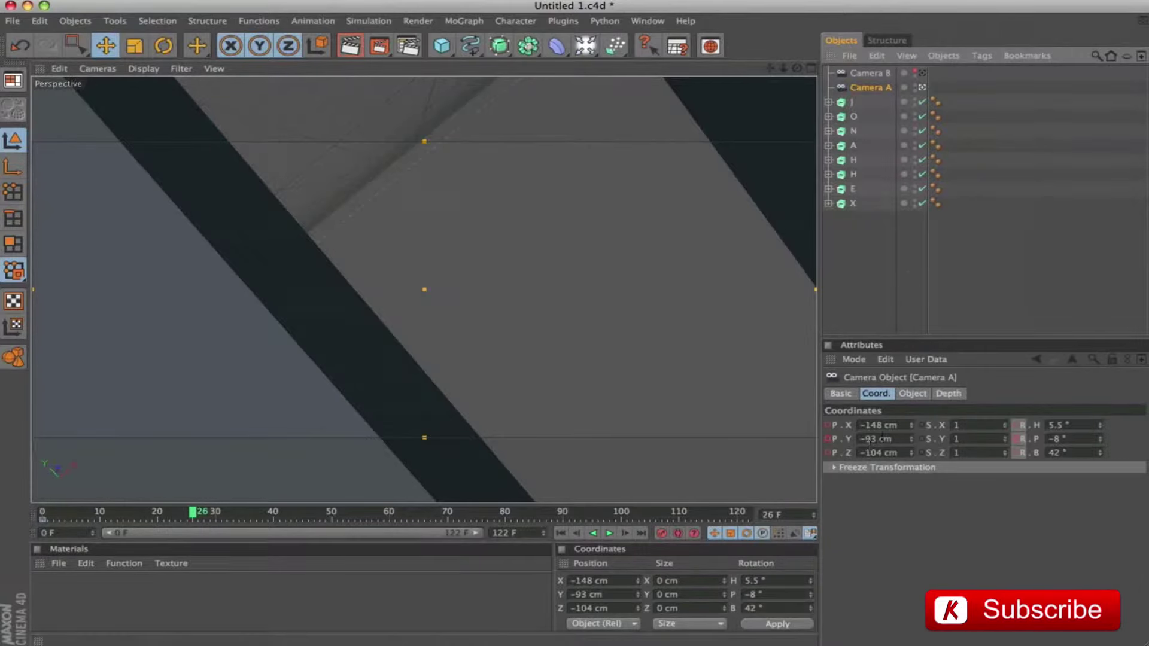
click(881, 425)
text(-124)
key(Tab)
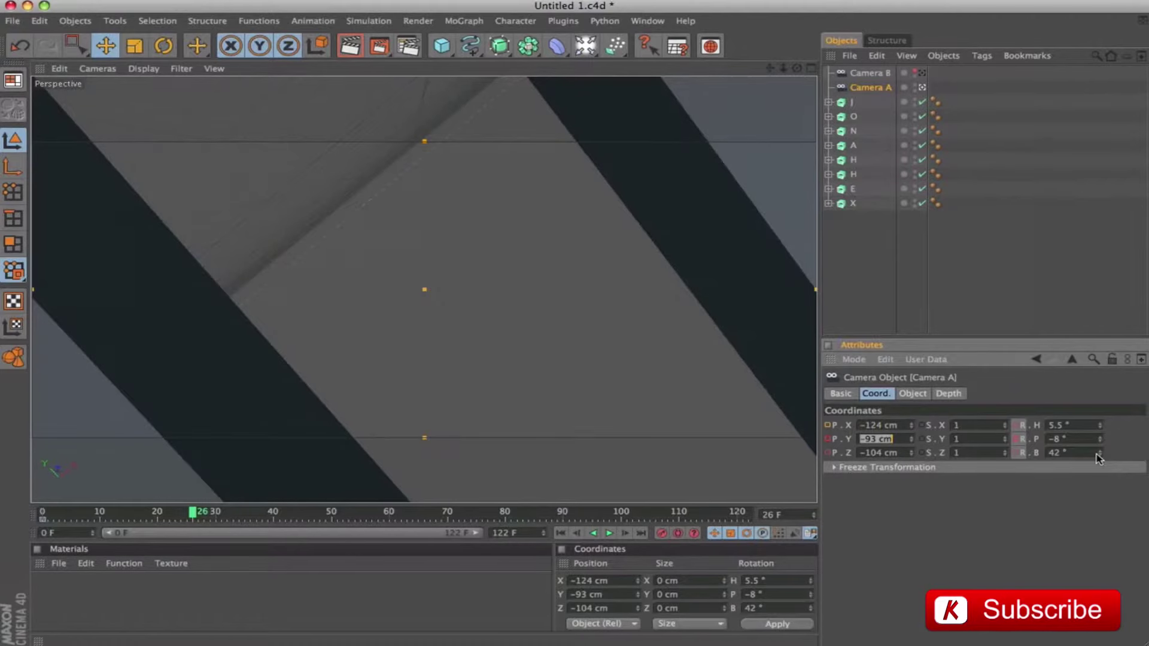
text(128)
key(Tab)
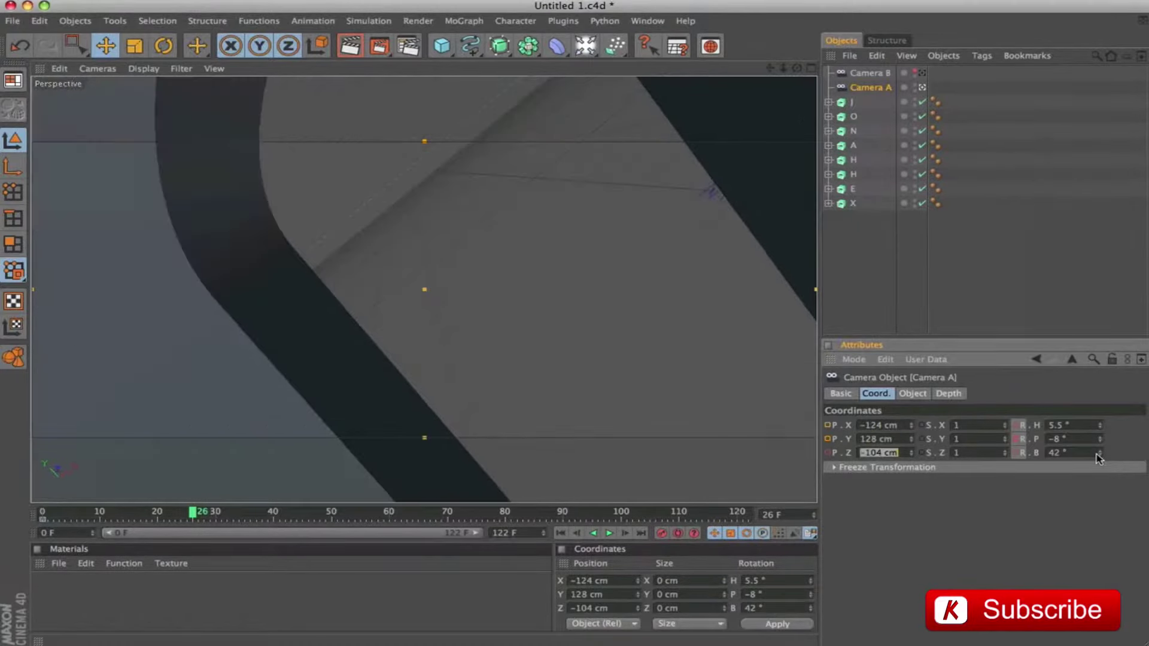
key(Tab)
key(Tab)
key(Tab)
Record position and rotation keyframes for Camera A at frame 26.
ctrl+click(1017, 453)
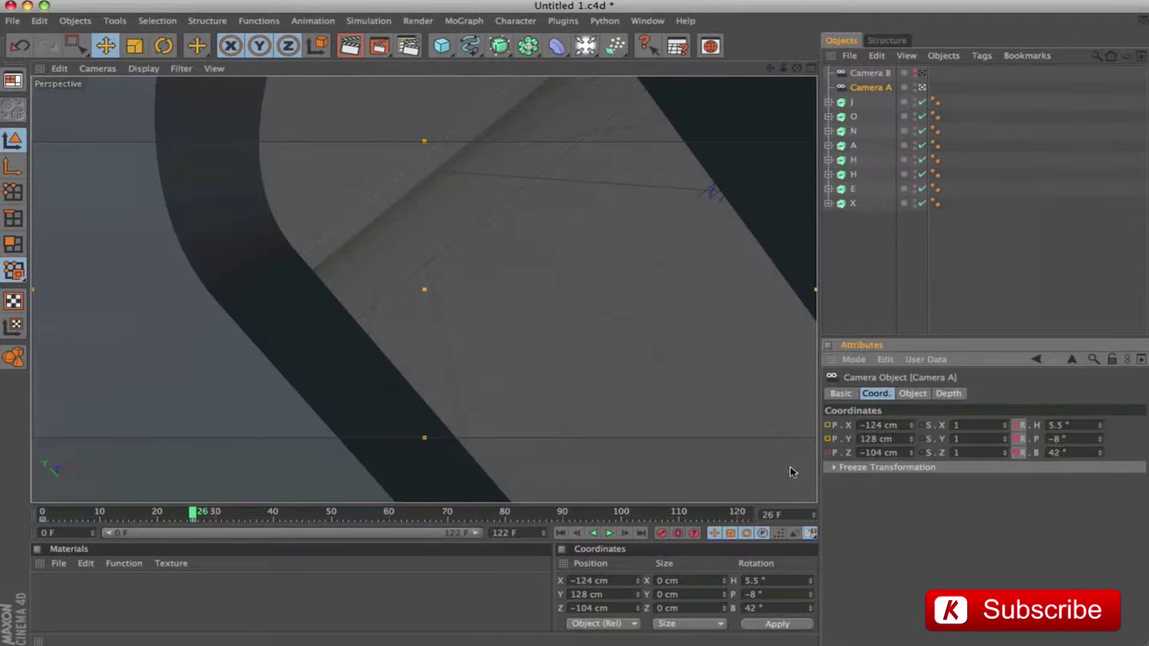
click(835, 455)
ctrl+click(828, 455)
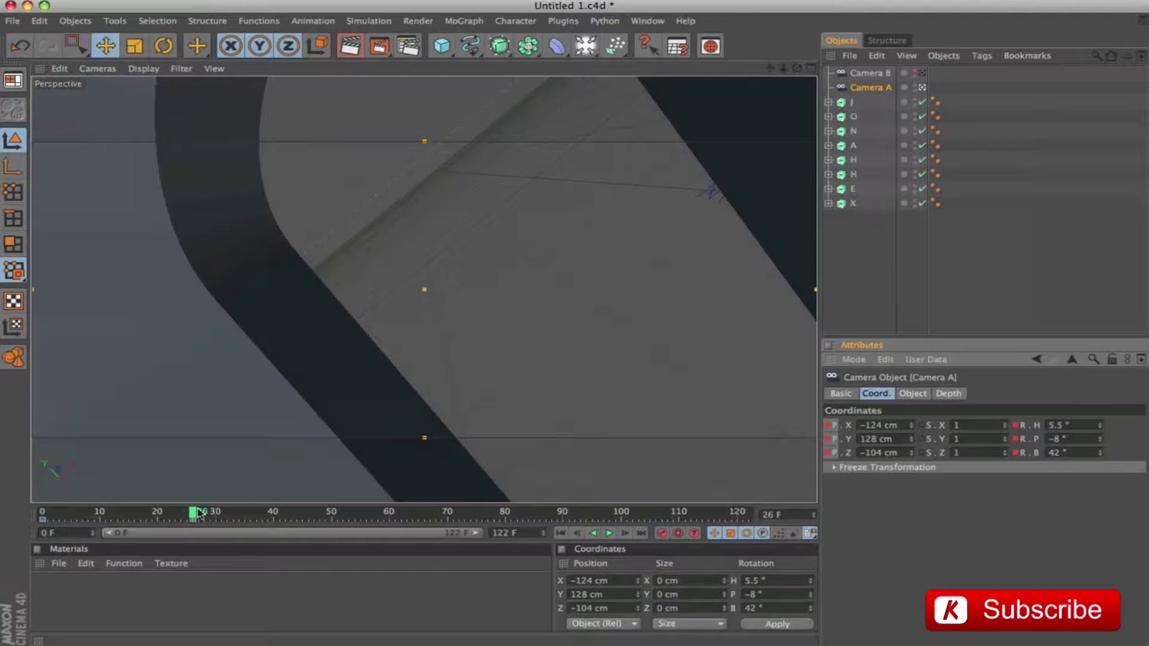
At frame 30, set Camera A's position to X -115 cm, Y 138 cm and Z -90 cm.
drag(194, 517, 211, 520)
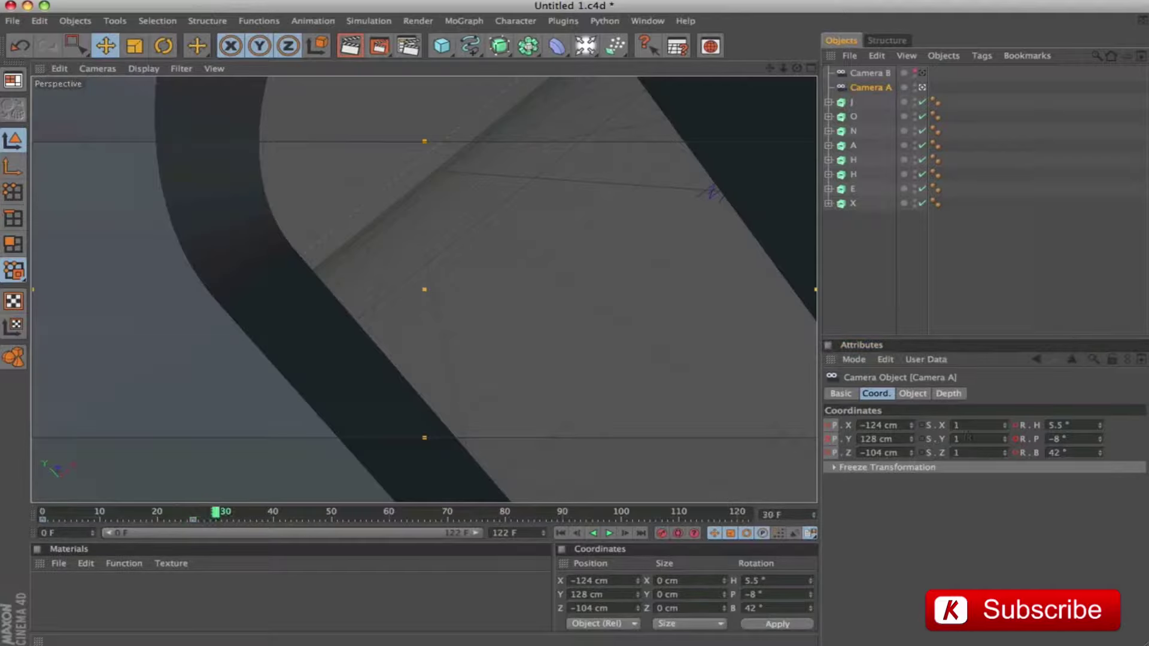
click(903, 425)
text(-115)
key(Tab)
text(138)
key(Tab)
text(-90)
key(Tab)
Set Camera A's rotation to H 0°, P 0° and B 31°, and record its position and rotation keyframes at frame 30.
key(Tab)
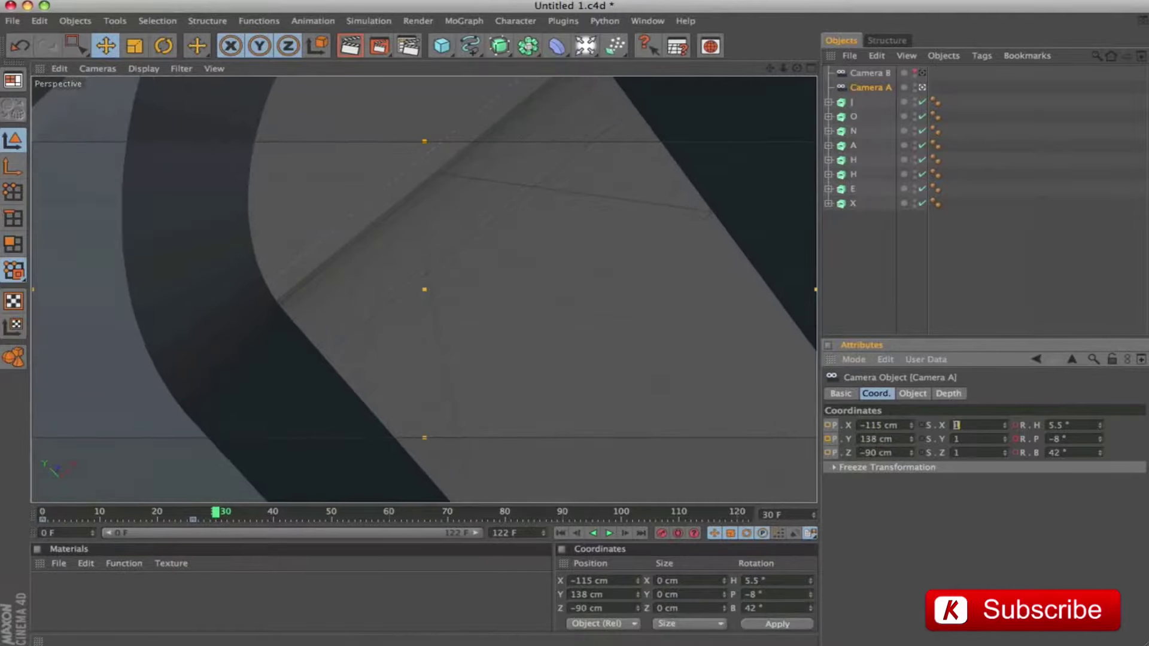
key(Tab)
key(Tab)
text(0)
key(Tab)
text(0)
key(Tab)
text(31)
key(Return)
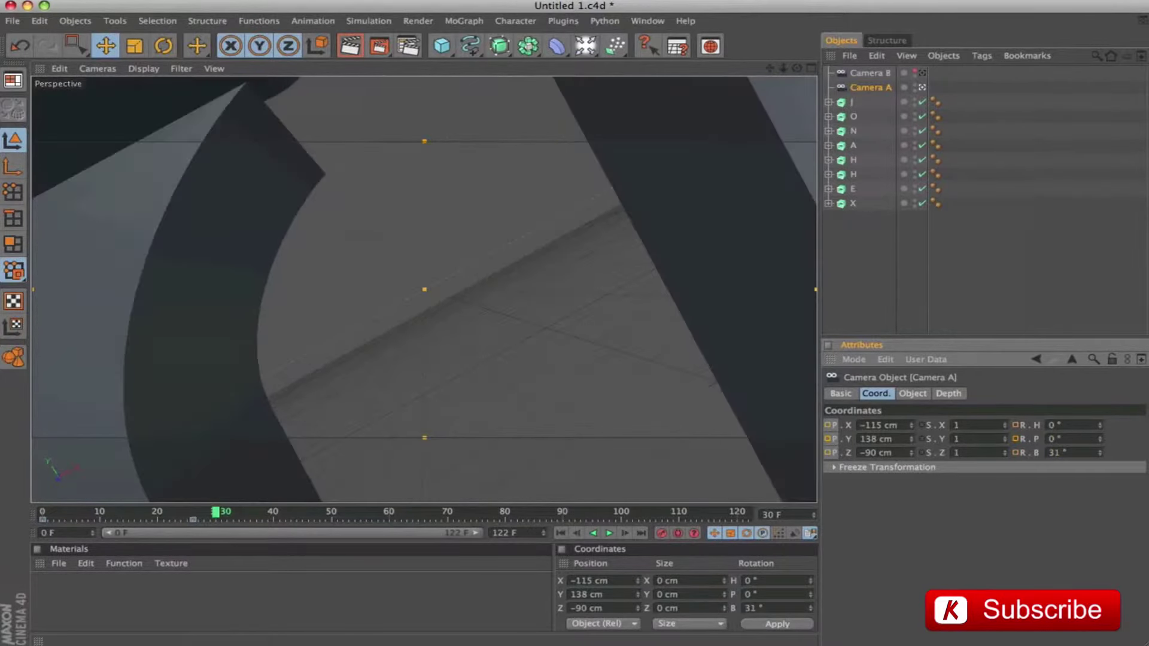
click(1022, 453)
ctrl+click(1016, 453)
click(835, 453)
ctrl+click(828, 453)
At frame 42, set Camera A's position to X -18 cm, Y 153 cm and Z -83 cm.
drag(217, 515, 286, 523)
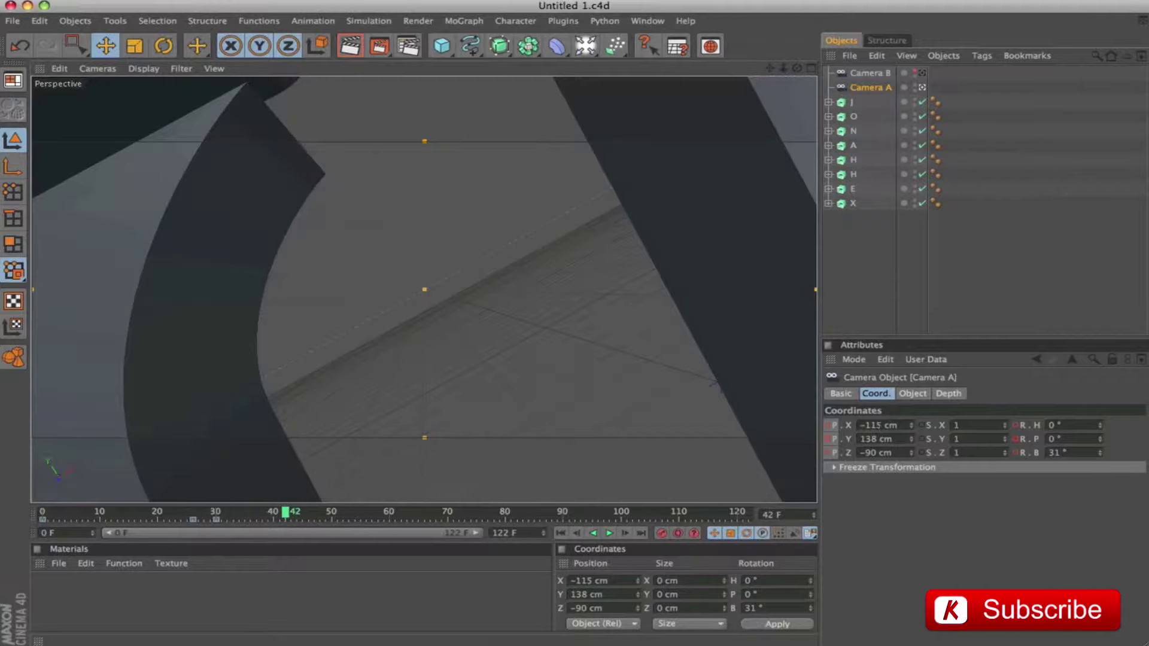
double_click(902, 426)
text(-18)
key(Tab)
text(153)
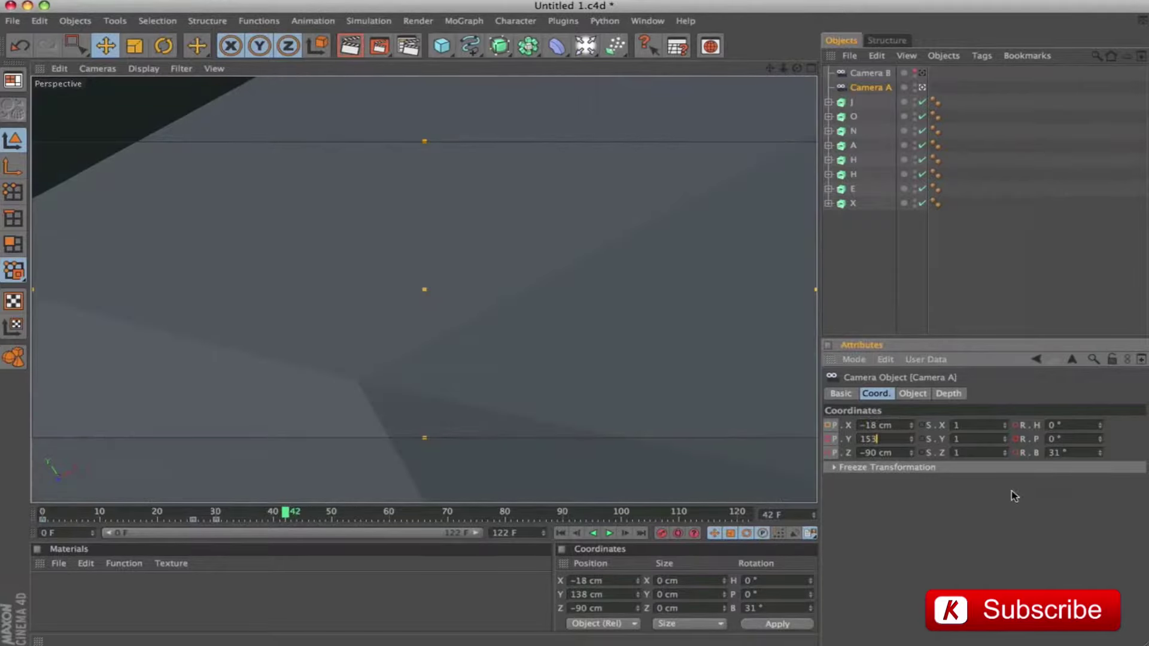
key(Tab)
text(-9)
text(3)
key(Tab)
key(Tab)
key(Tab)
key(Tab)
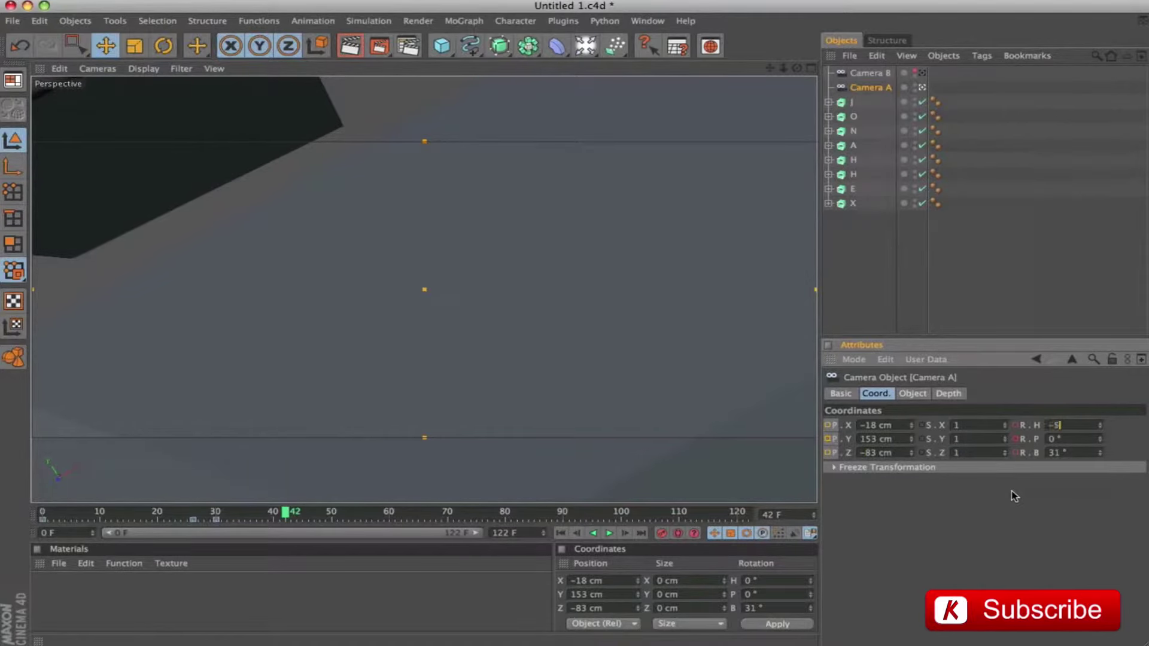
Set Camera A's rotation to H -54°, P -2° and B 0°, and record its position and rotation keyframes at frame 42.
text(-2)
key(Tab)
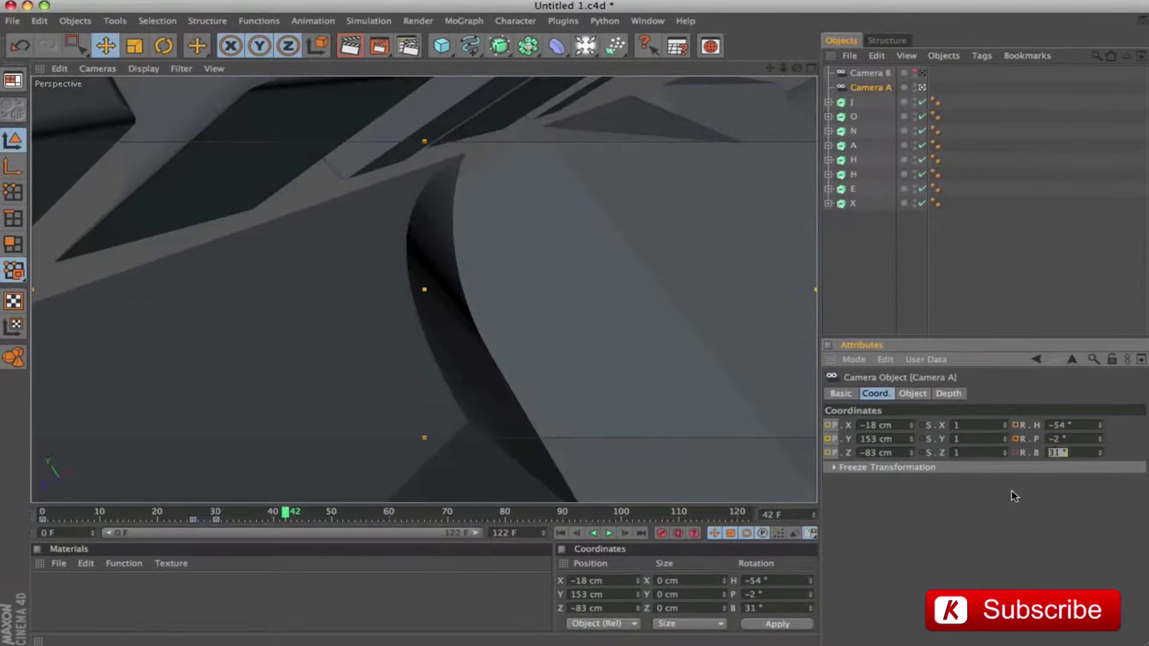
text(0)
key(Return)
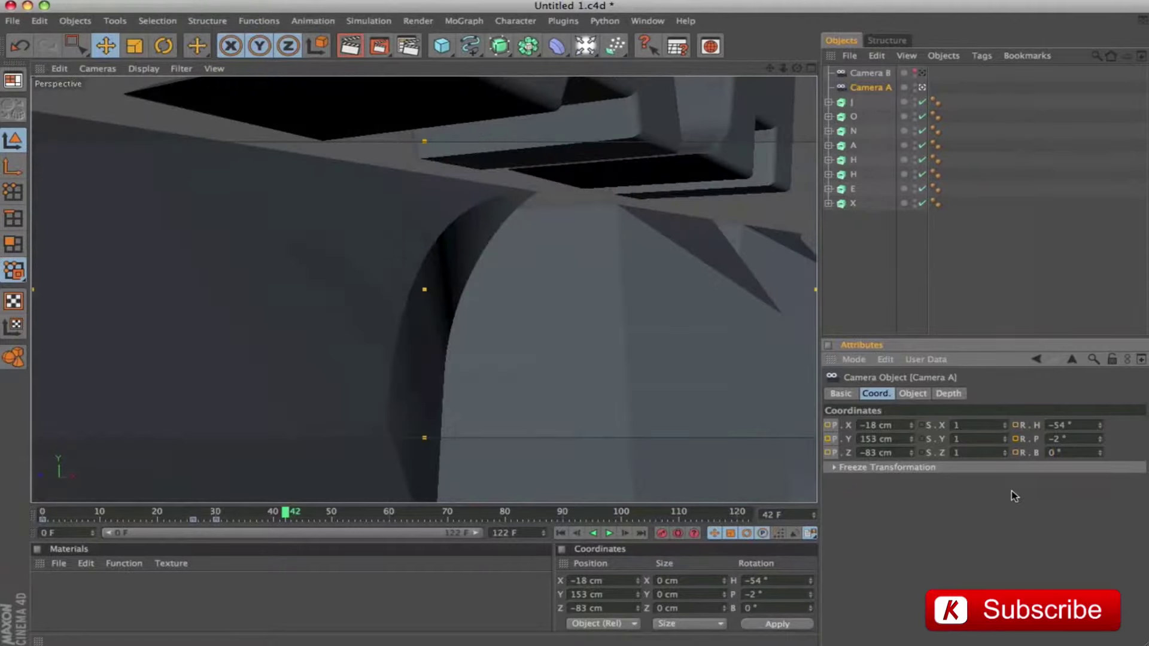
click(1022, 453)
ctrl+click(1016, 453)
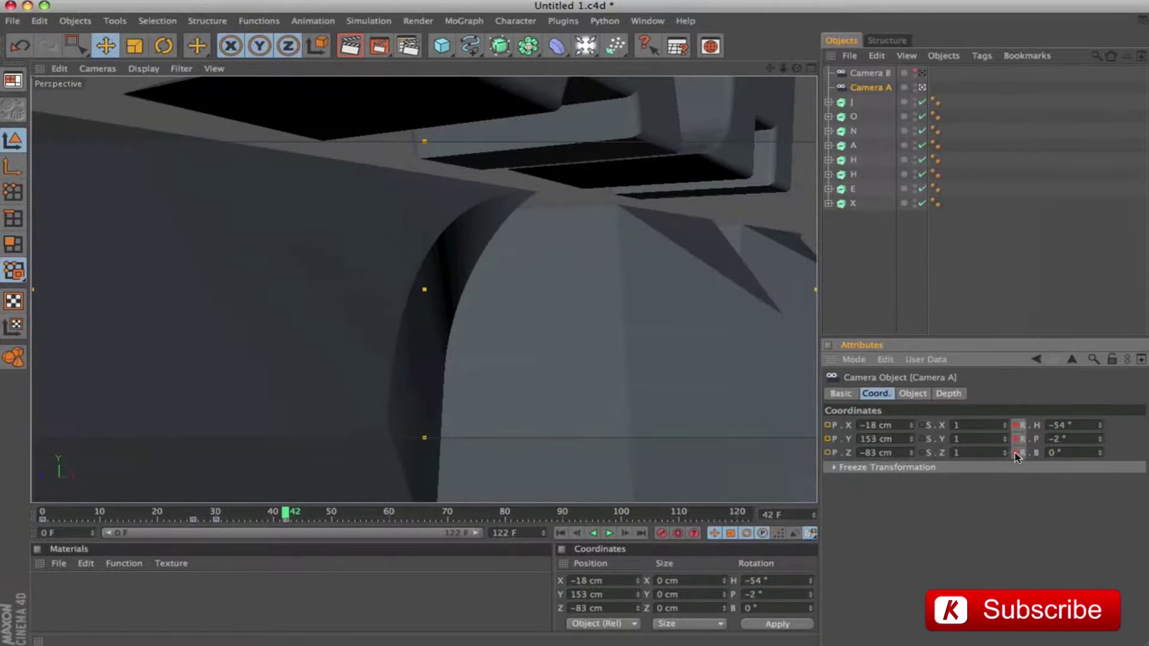
click(832, 454)
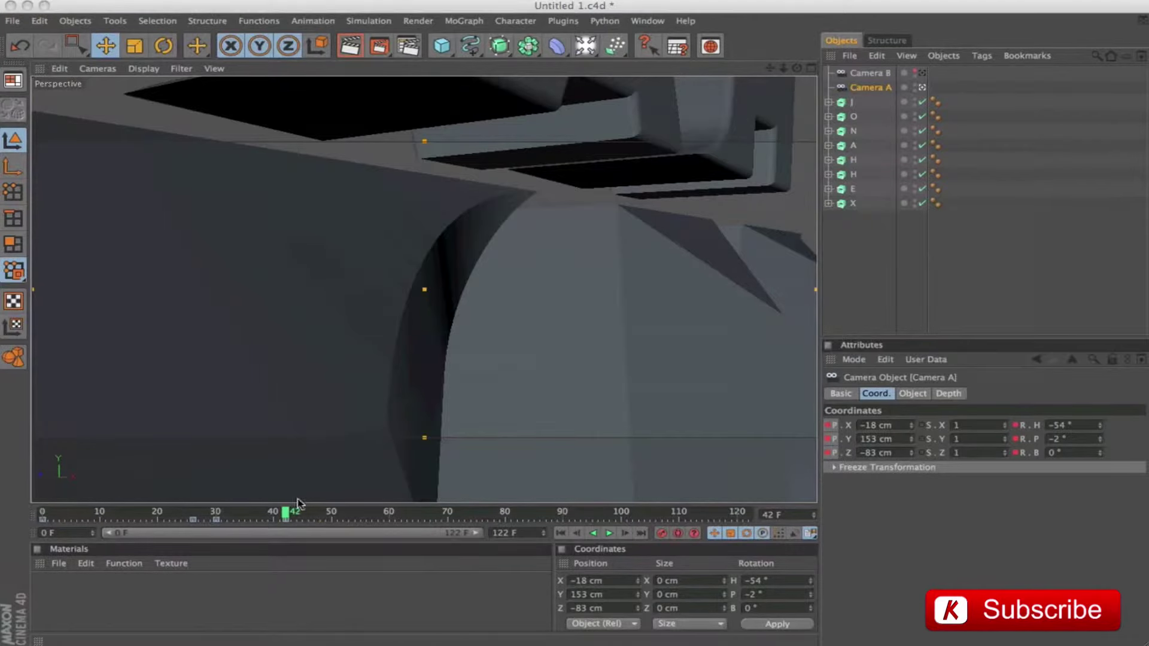
At frame 49, set Camera A's position to X 24 cm, Y 160 cm and Z -80 cm.
drag(288, 513, 326, 523)
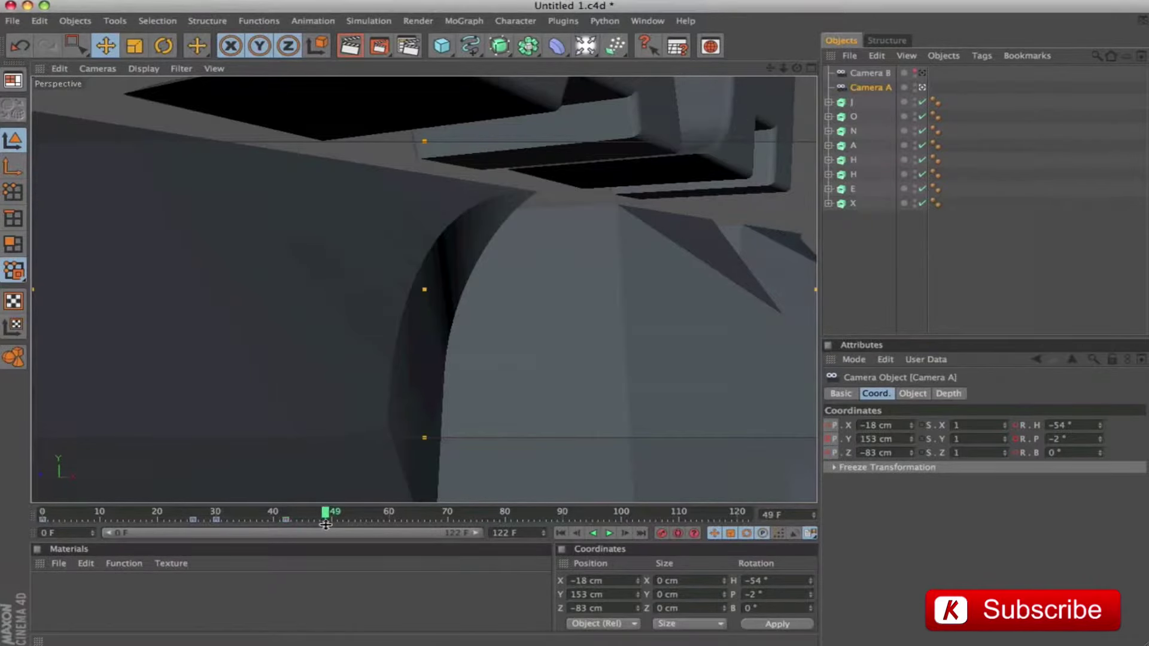
double_click(887, 426)
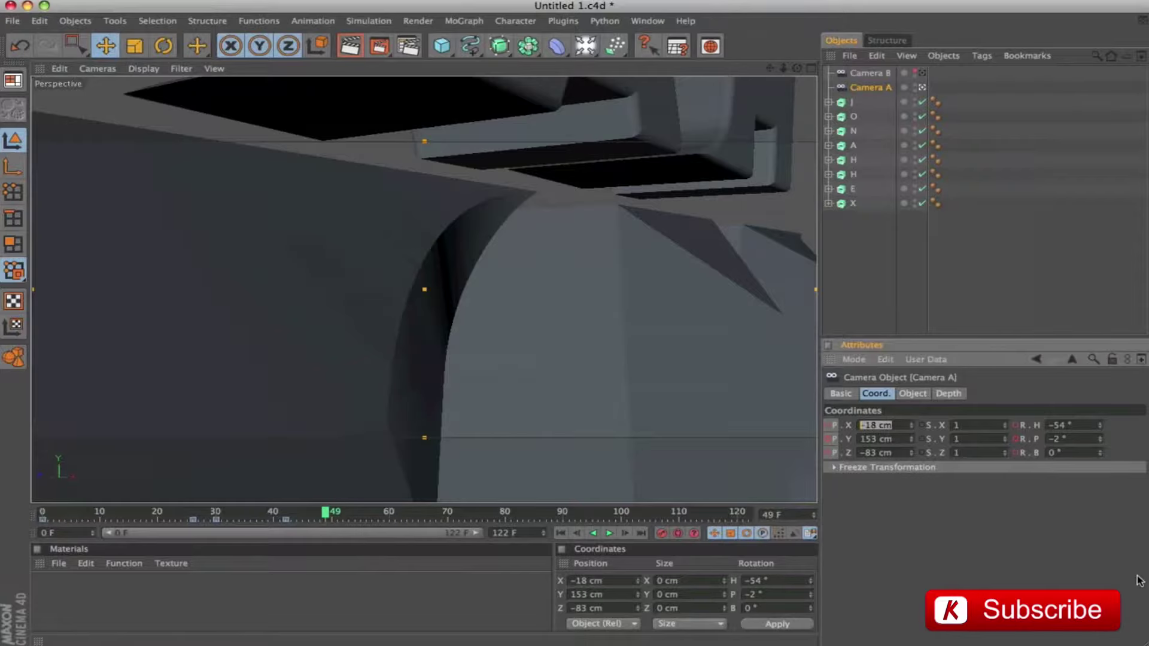
text(24)
key(Tab)
text(160)
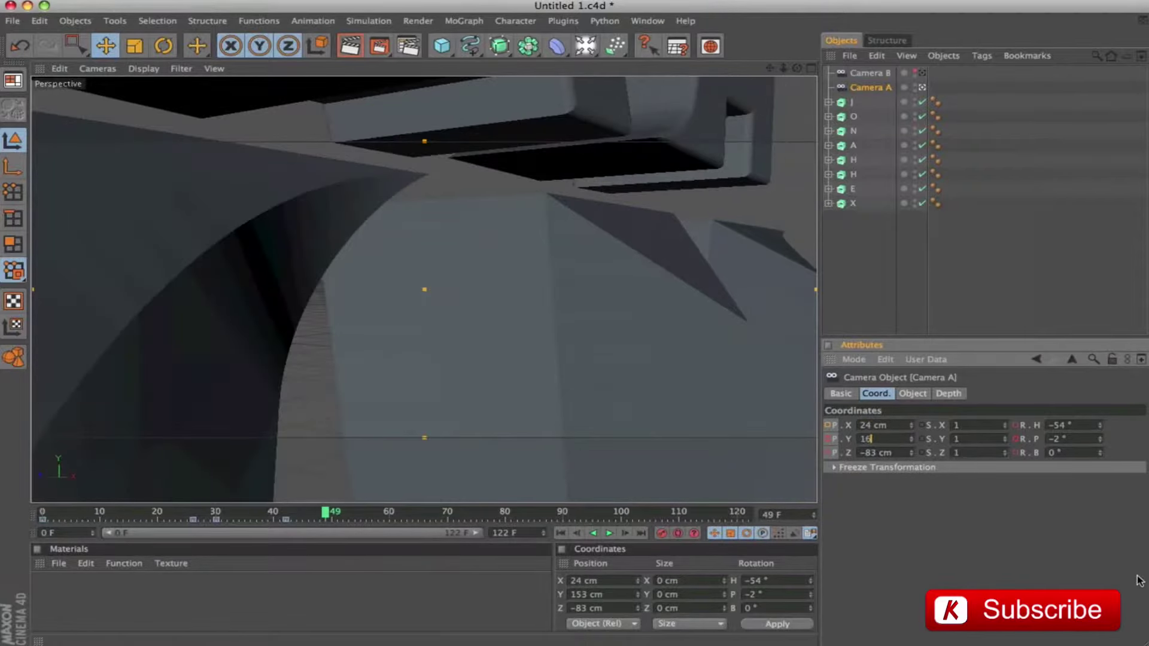
key(Tab)
text(-8)
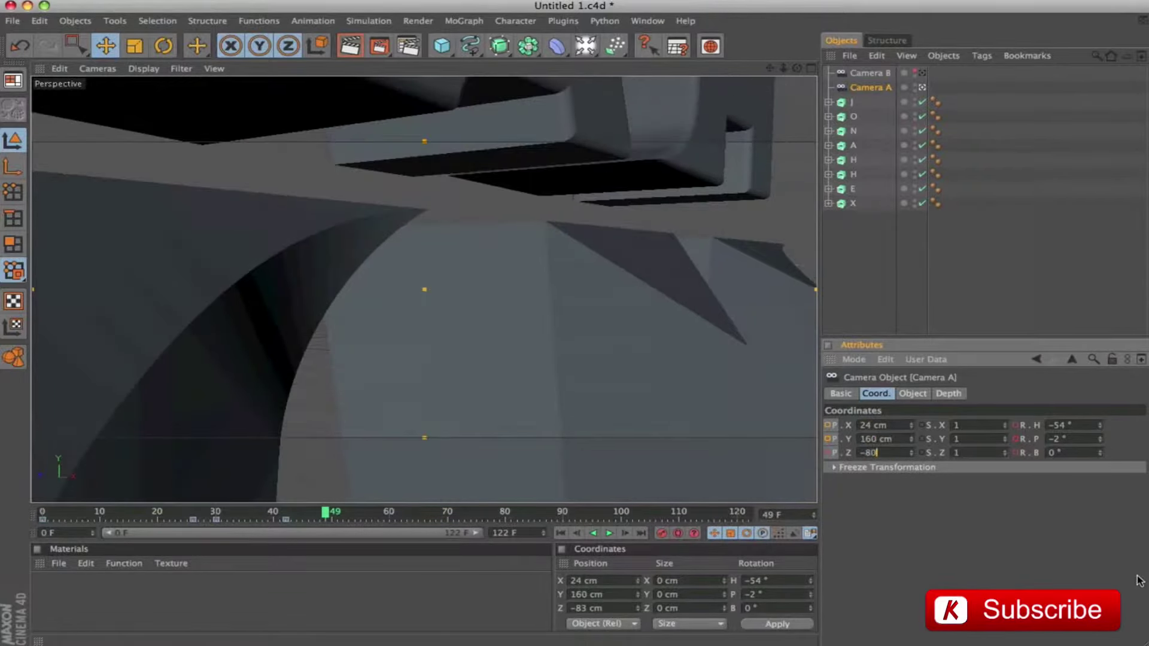
key(Tab)
key(Tab)
key(Tab)
key(Tab)
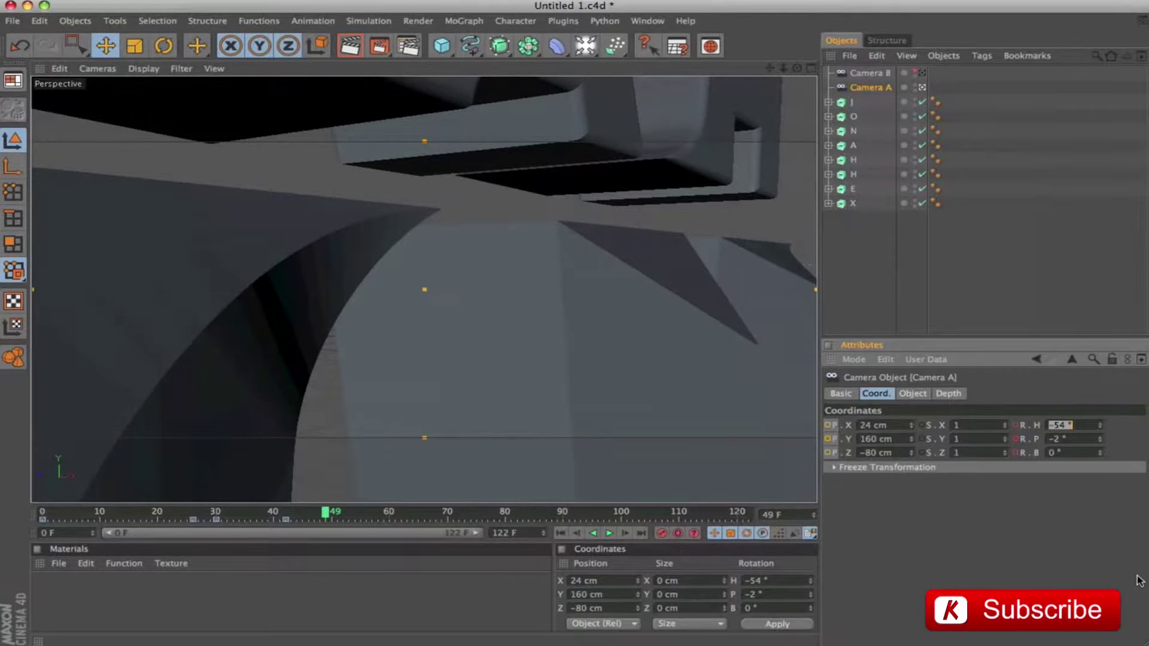
Set Camera A's rotation to P -4° and B -2°, and record its position and rotation keyframes at frame 49.
key(Tab)
text(-4)
key(Tab)
key(Return)
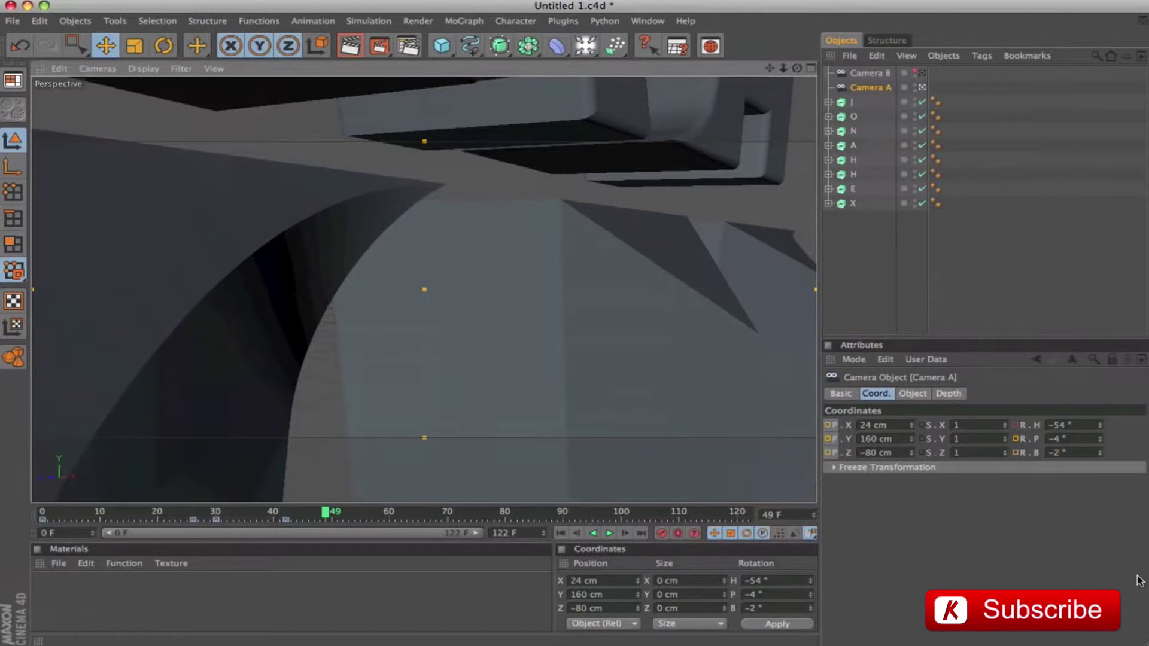
click(1021, 454)
ctrl+click(1016, 454)
ctrl+click(833, 454)
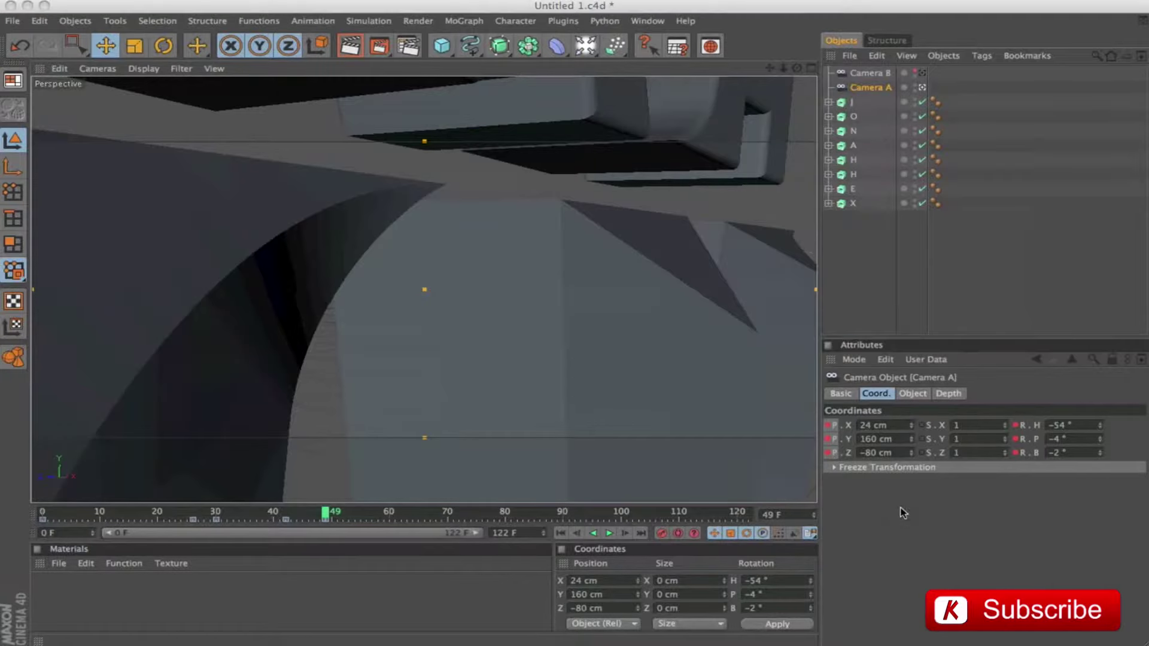
At frame 56, set Camera A's position to X -25.5 cm, Y 152 cm and Z -84 cm.
drag(326, 514, 370, 522)
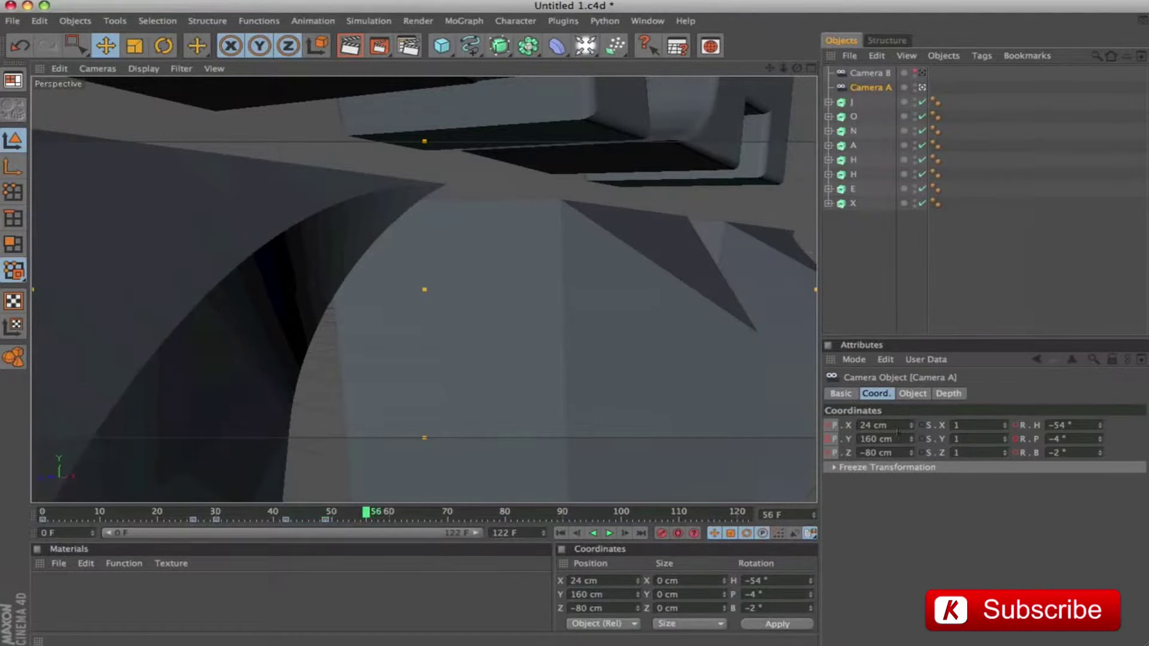
click(892, 425)
text(-25)
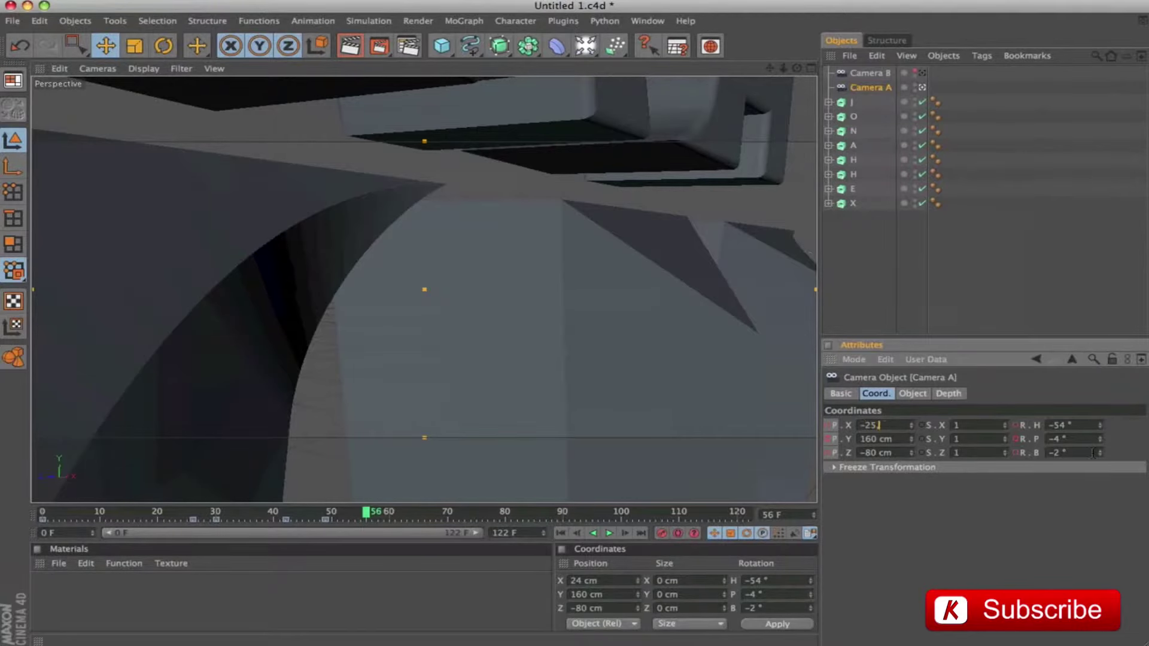
text(.5)
key(Tab)
text(152)
key(Tab)
text(-84)
key(Tab)
Set Camera A's rotation to H -51°, P -2° and B 2°, and record its position and rotation keyframes at frame 56.
key(Tab)
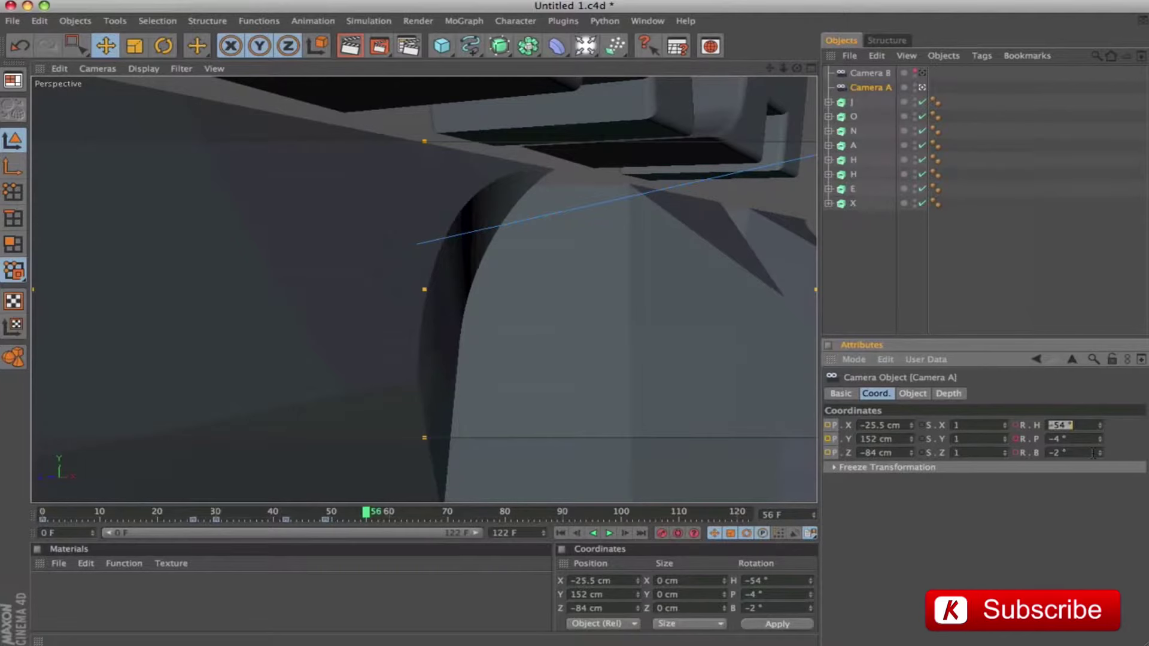
text(-51)
key(Tab)
text(-2)
key(Tab)
text(2)
key(Return)
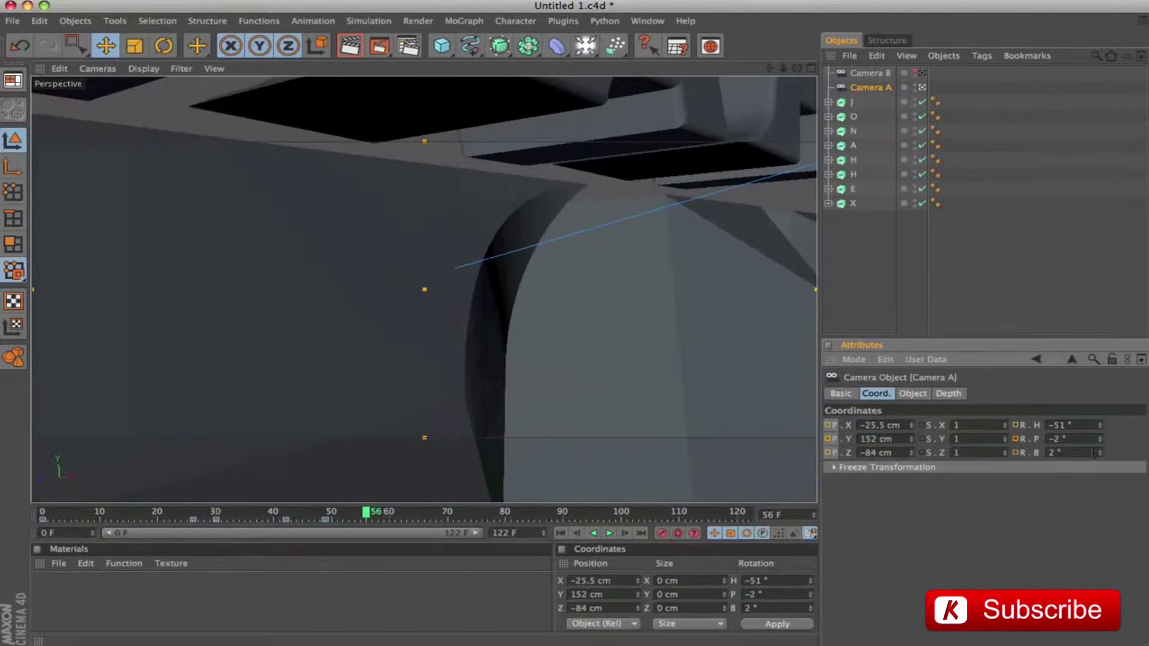
click(1019, 453)
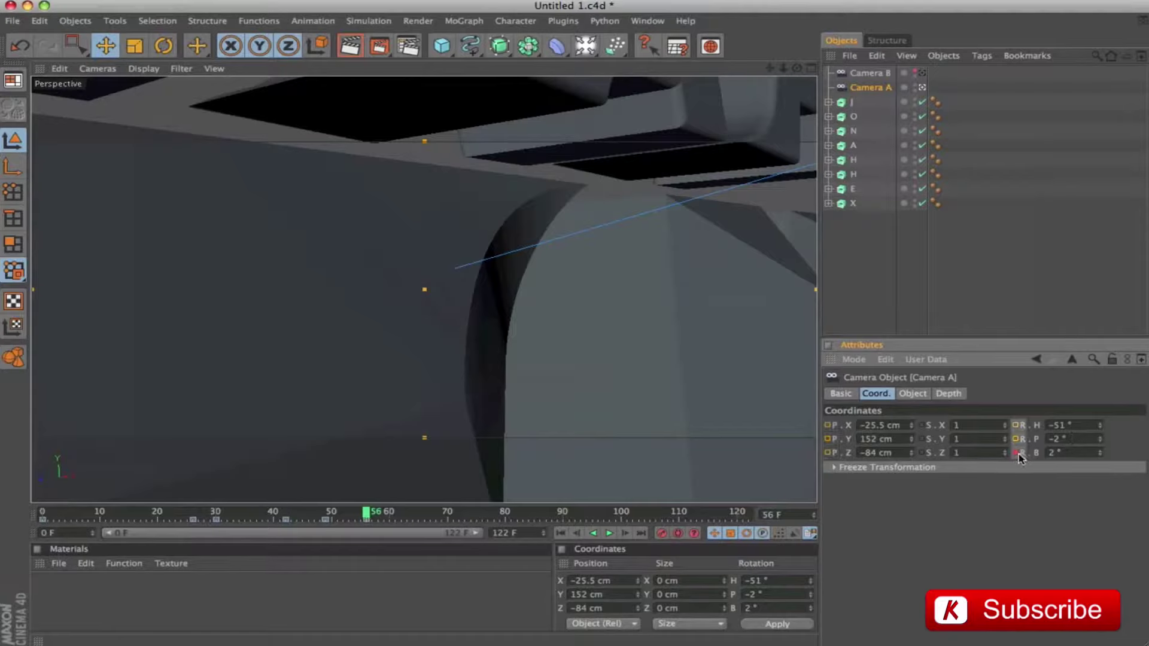
click(829, 453)
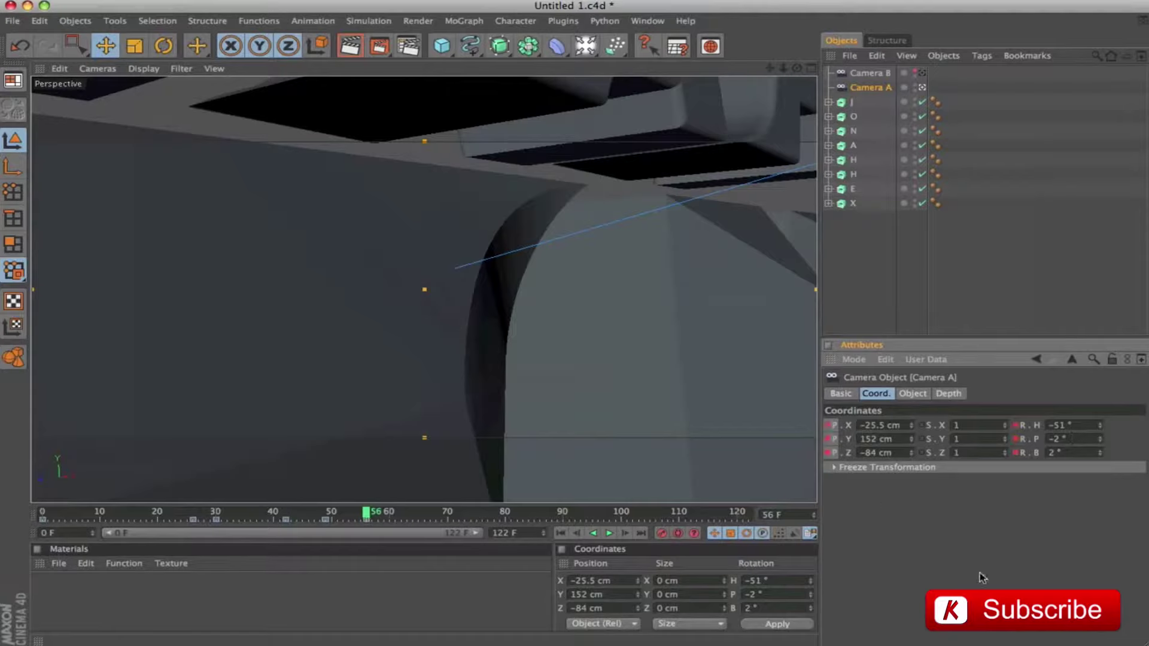
Switch the viewport to Camera B and record its position keyframes at frames 57 and 122.
click(365, 515)
mouse_move(365, 514)
mouse_down()
mouse_move(51, 526)
mouse_move(370, 536)
mouse_up()
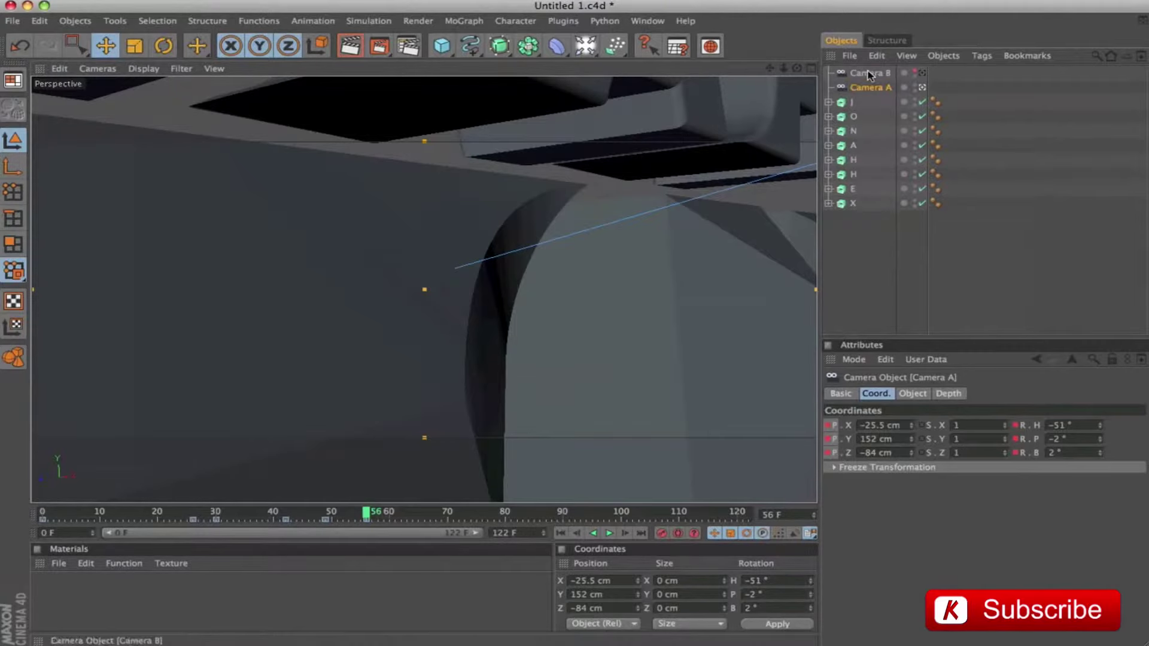
click(923, 73)
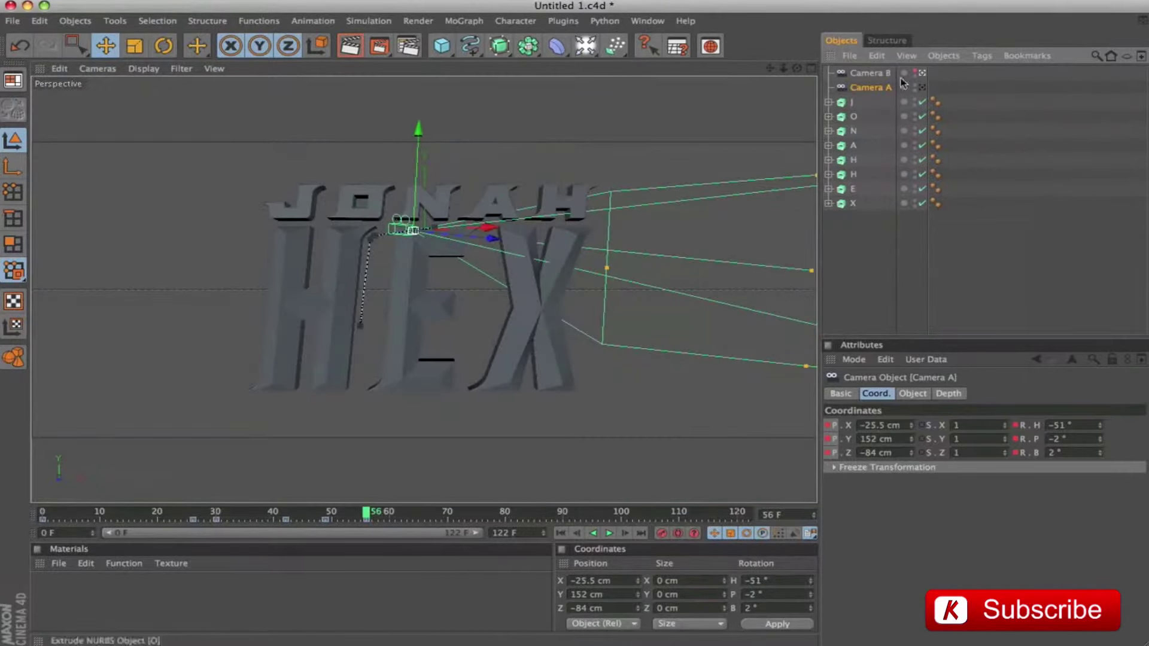
click(875, 74)
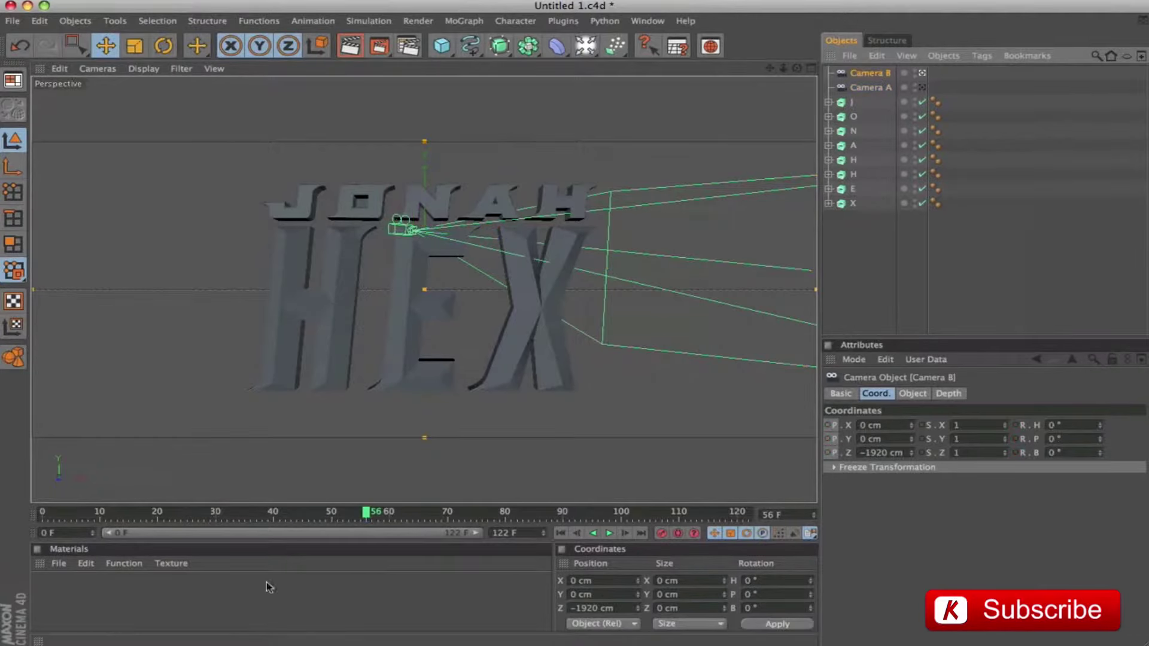
click(371, 513)
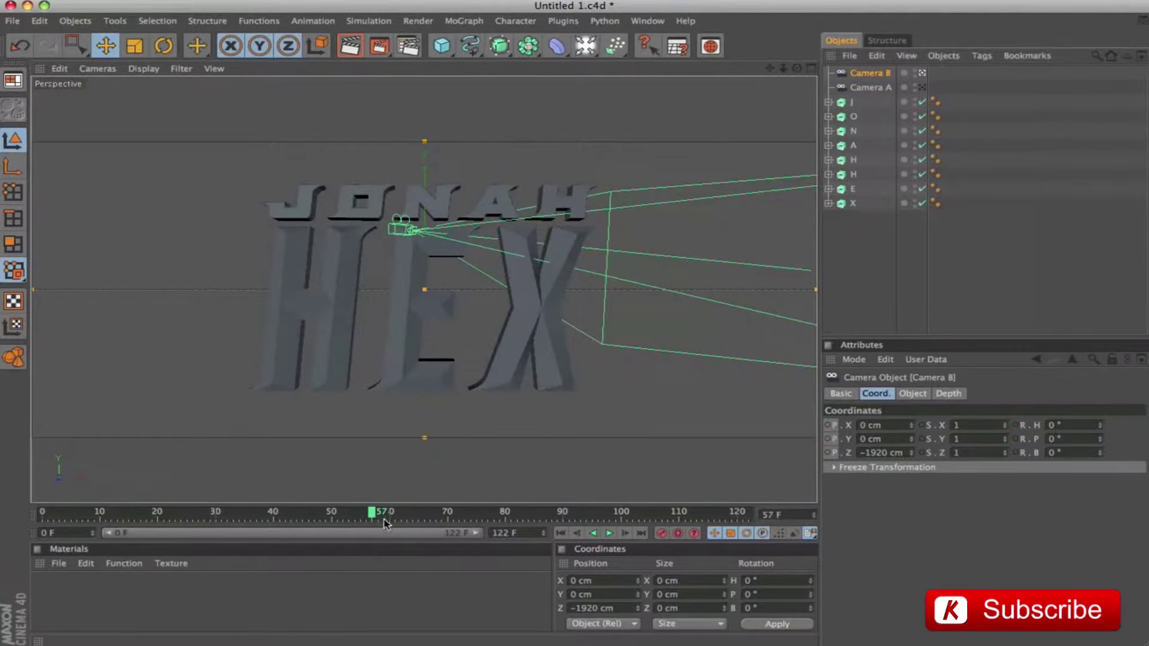
click(833, 455)
click(828, 454)
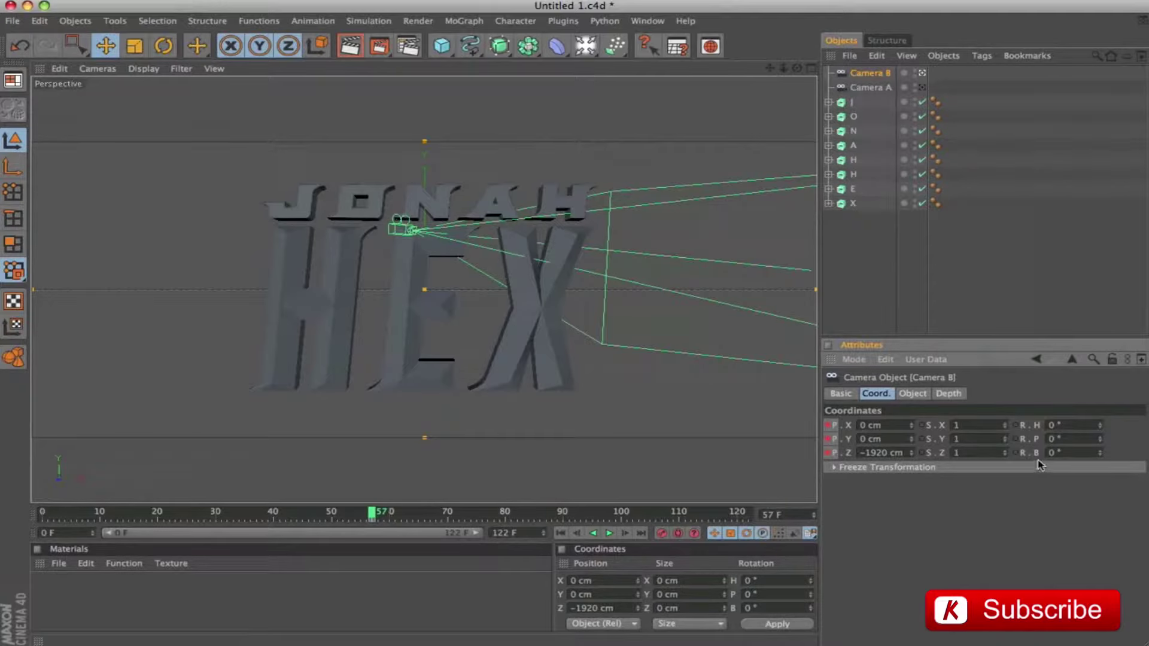
drag(372, 513, 749, 515)
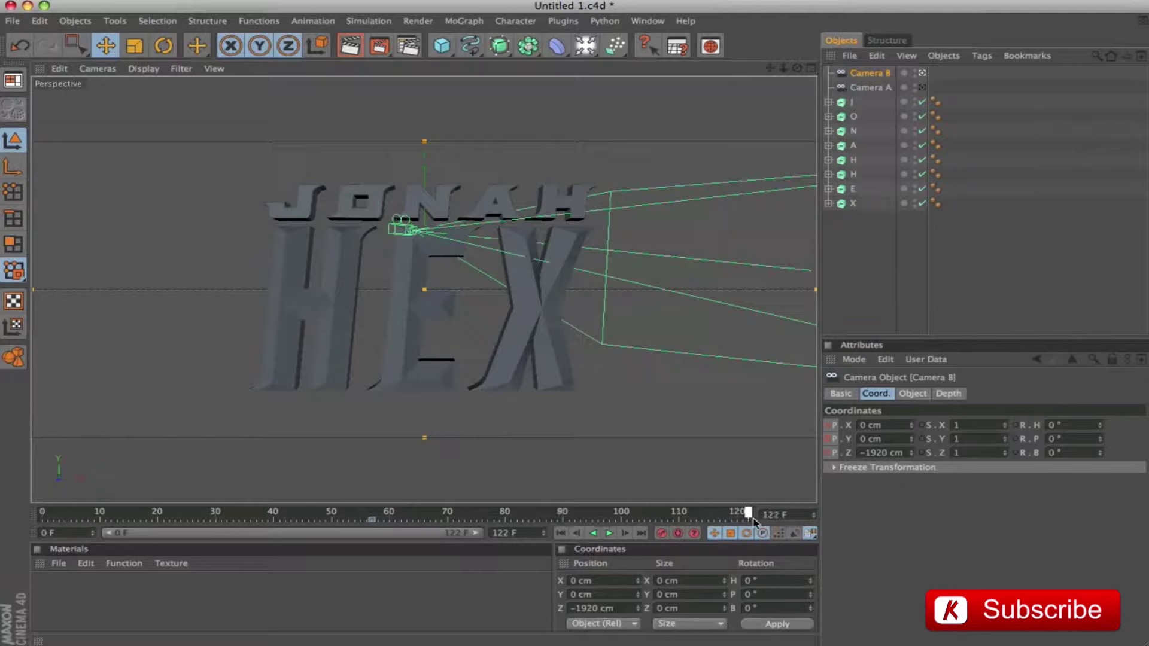
click(830, 456)
At frame 57, set Camera B's position to X 40 cm, Y 135 cm and Z -168.5 cm, and update its position keyframe.
drag(748, 514, 372, 515)
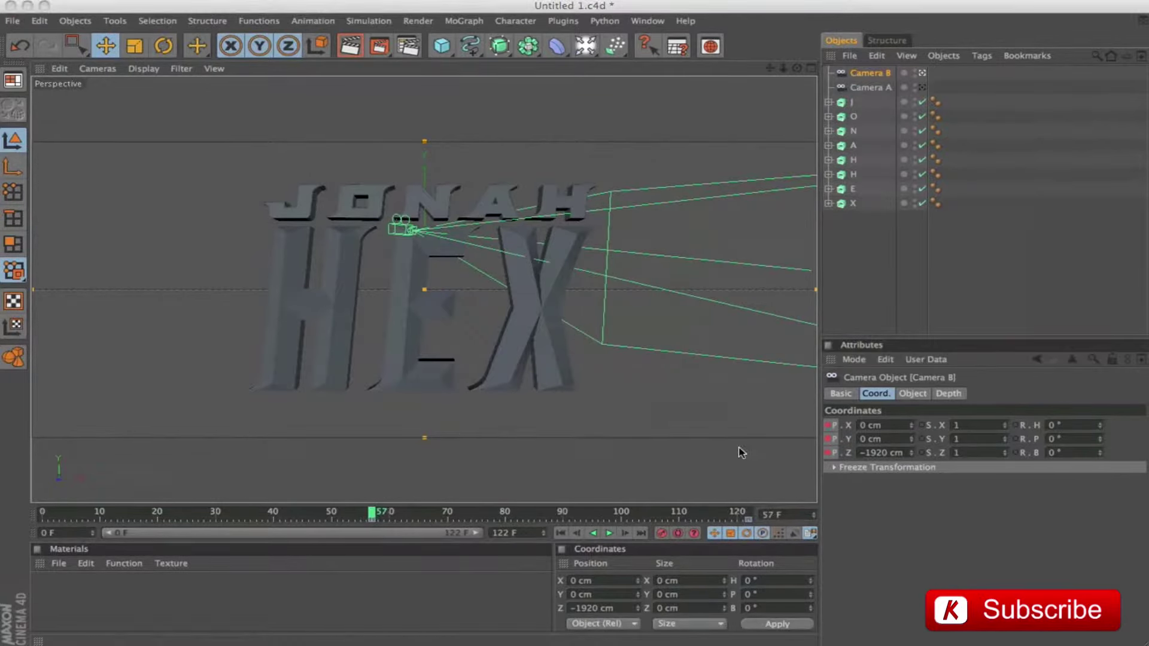
drag(894, 424, 825, 427)
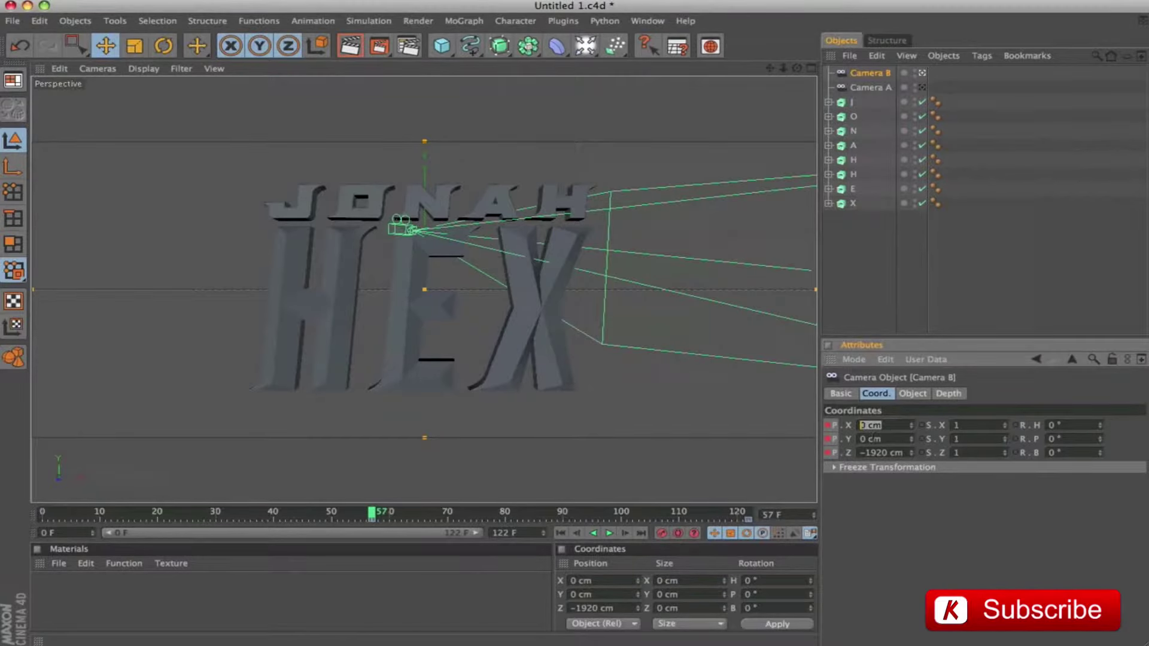
text(40)
key(Tab)
text(135)
key(Tab)
text(-)
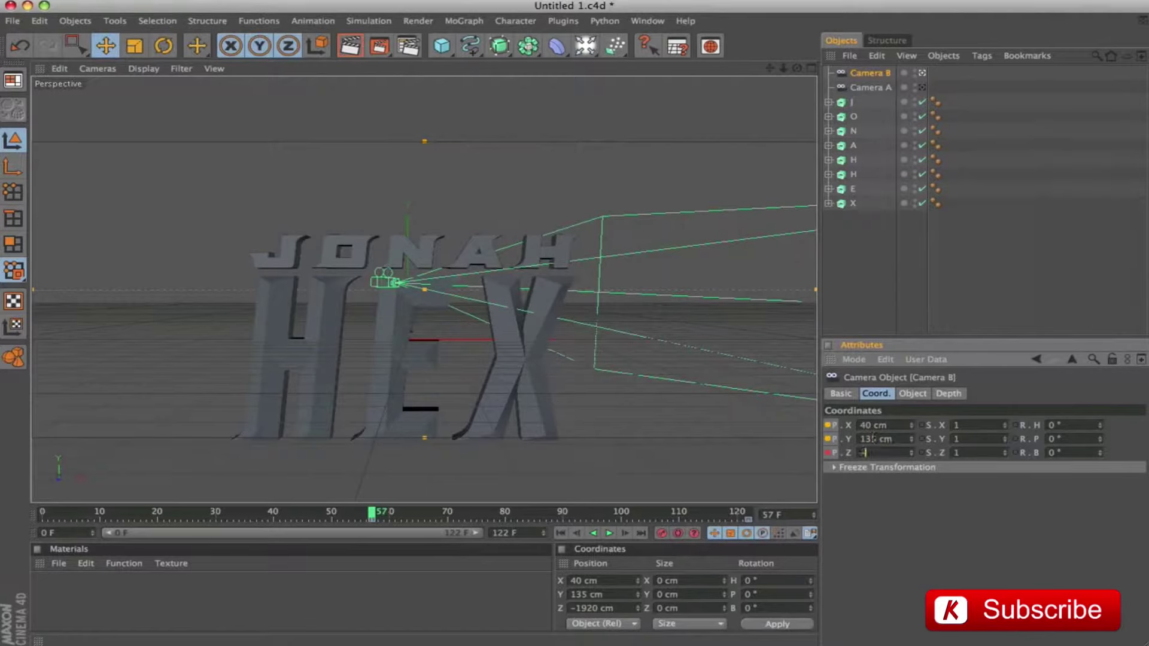
text(168.5)
key(Return)
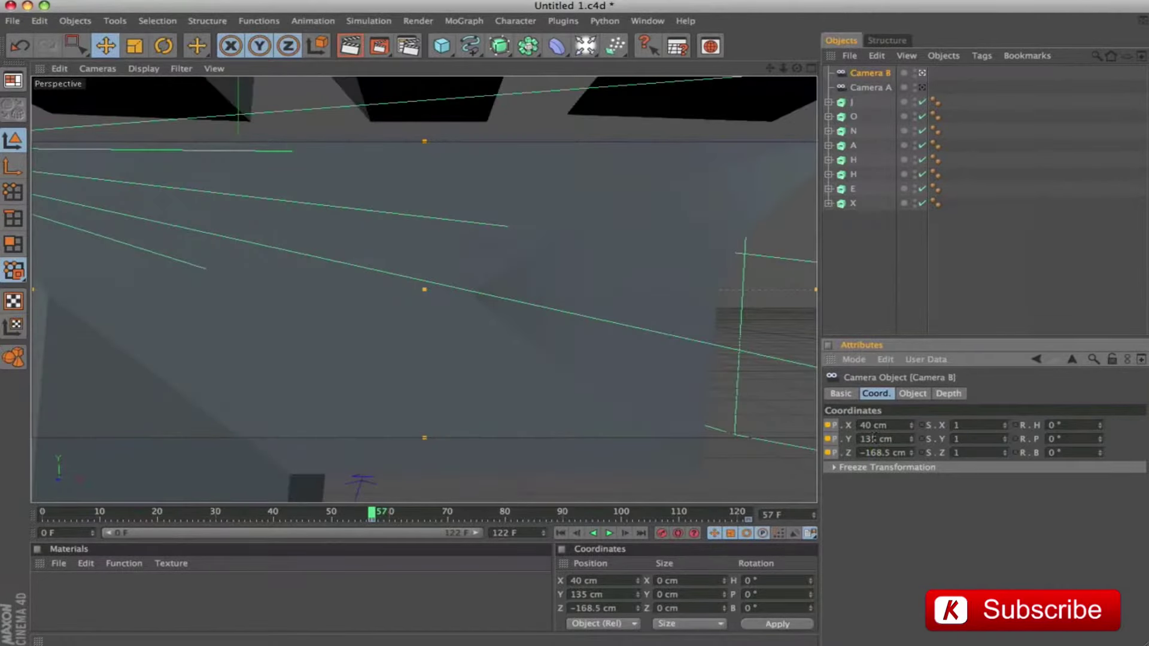
ctrl+click(828, 453)
Play and scrub the animation to review Camera B's pull-back from the title.
click(610, 533)
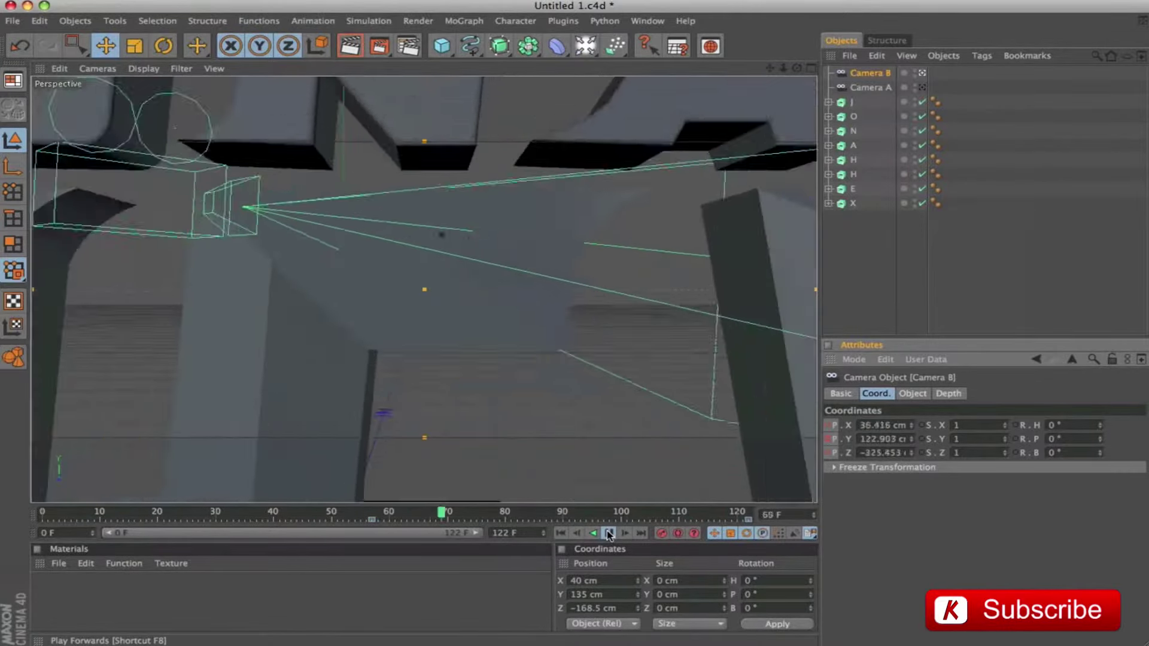
click(609, 533)
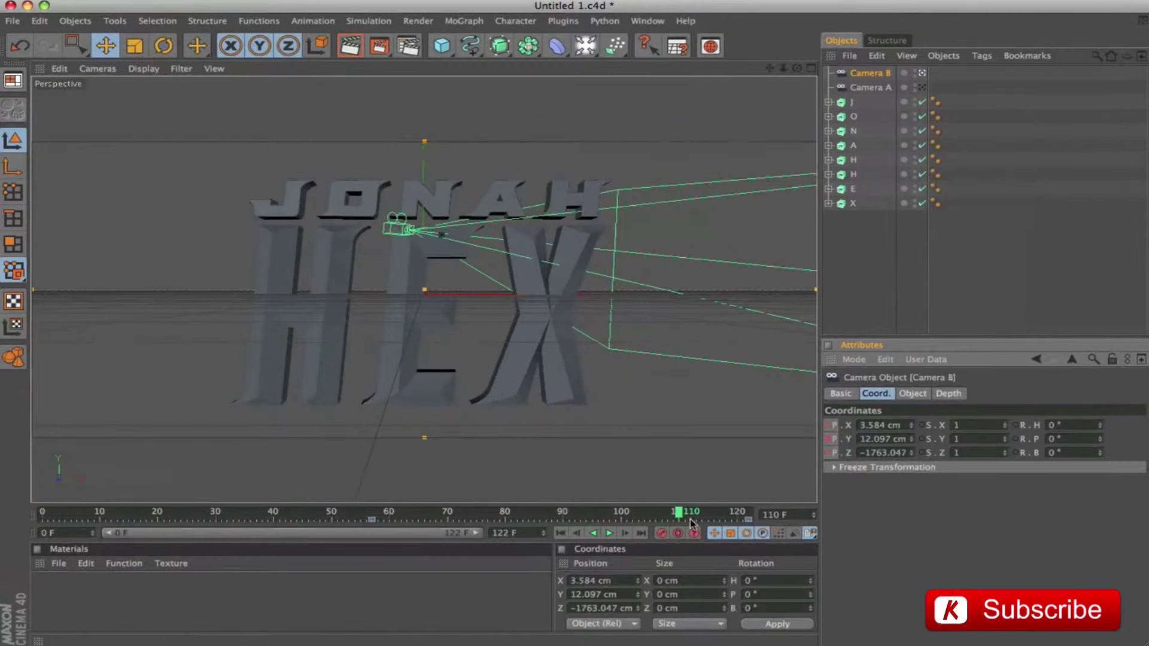
drag(679, 513, 622, 514)
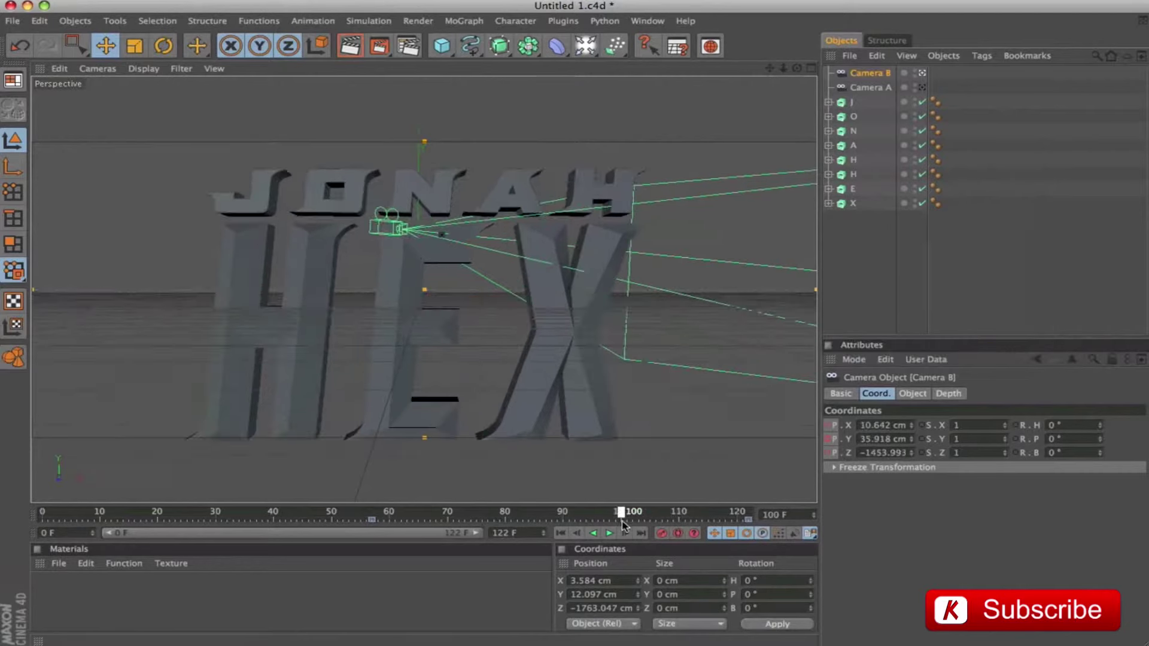
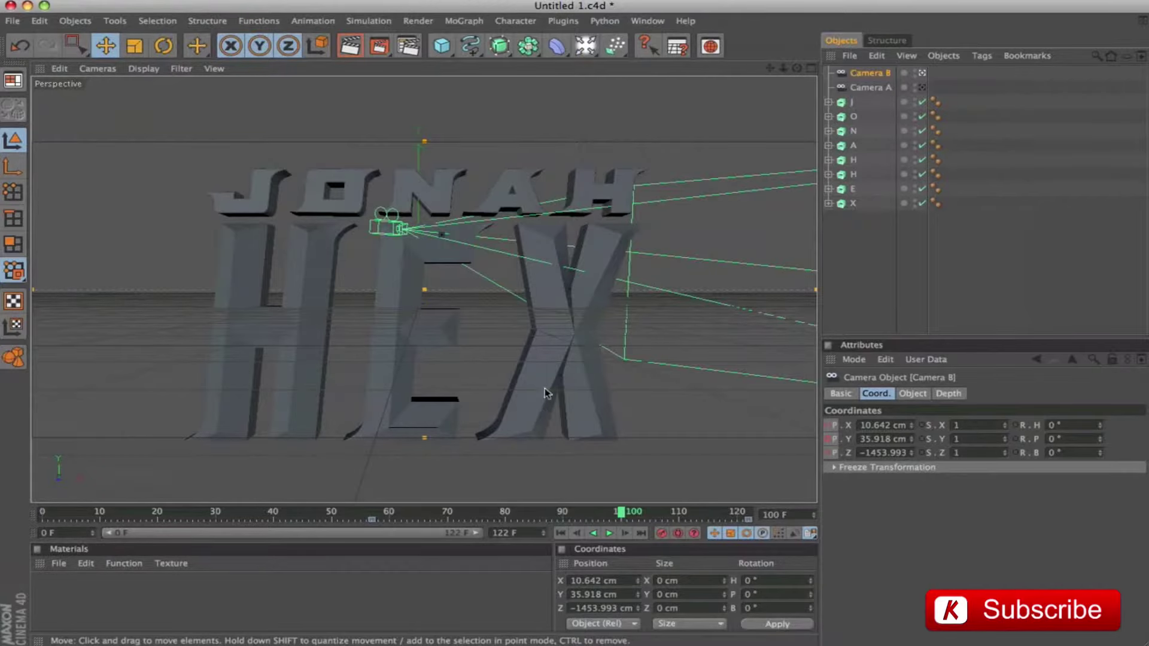
At frame 100, set Camera B's position to X 11 cm, Y 16 cm and Z -1733 cm, and record its position keyframes.
click(874, 426)
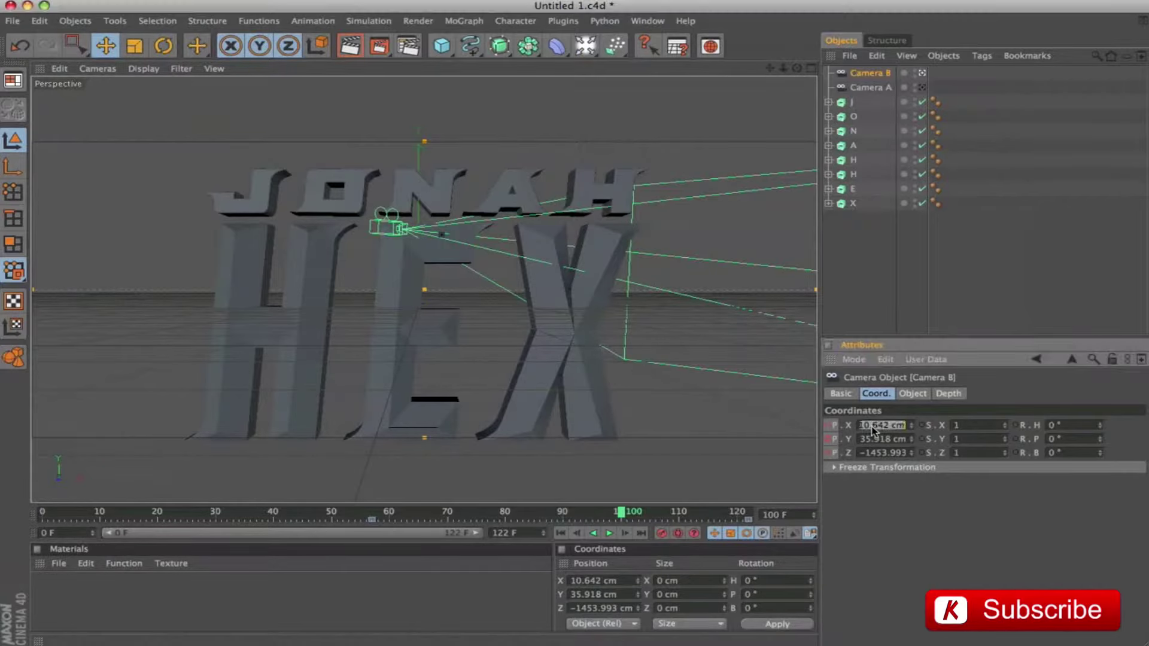
text(11)
key(Tab)
text(16)
key(Tab)
text(-)
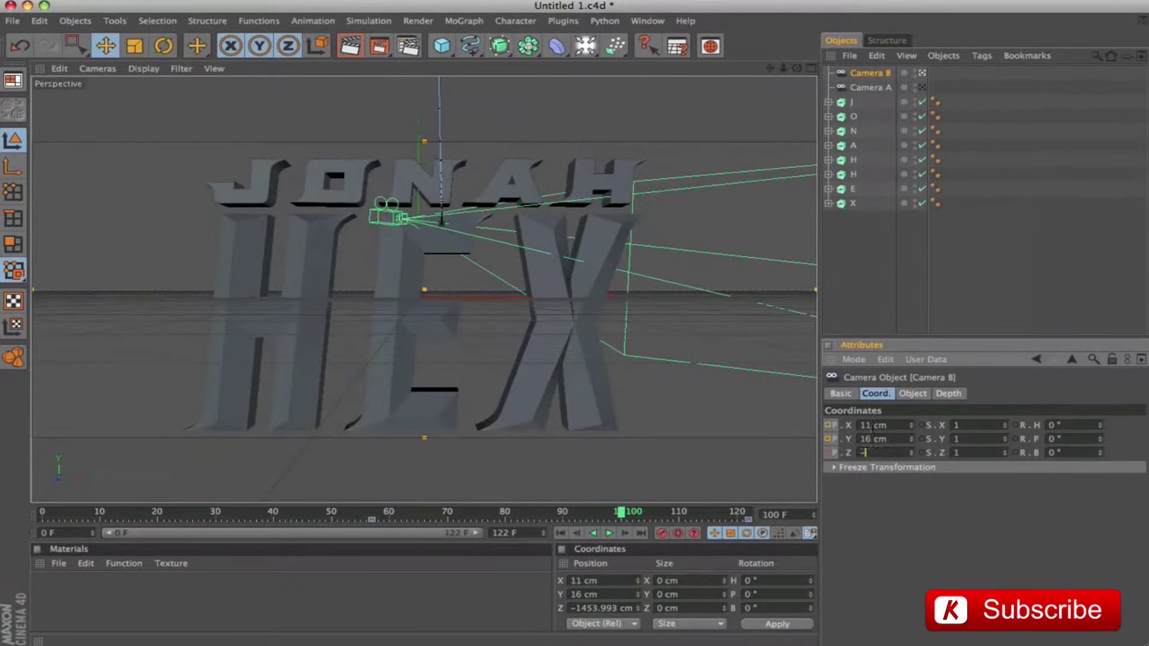
text(1733)
key(Return)
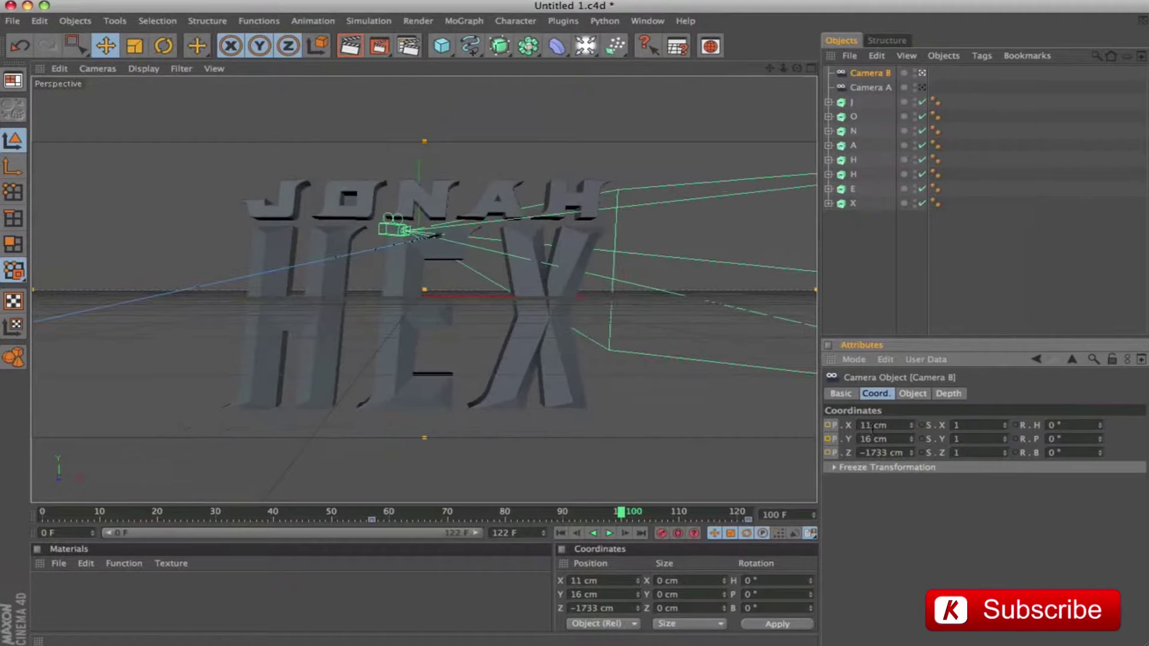
ctrl+click(829, 454)
mouse_move(621, 513)
mouse_down()
mouse_move(437, 515)
mouse_move(616, 515)
mouse_up()
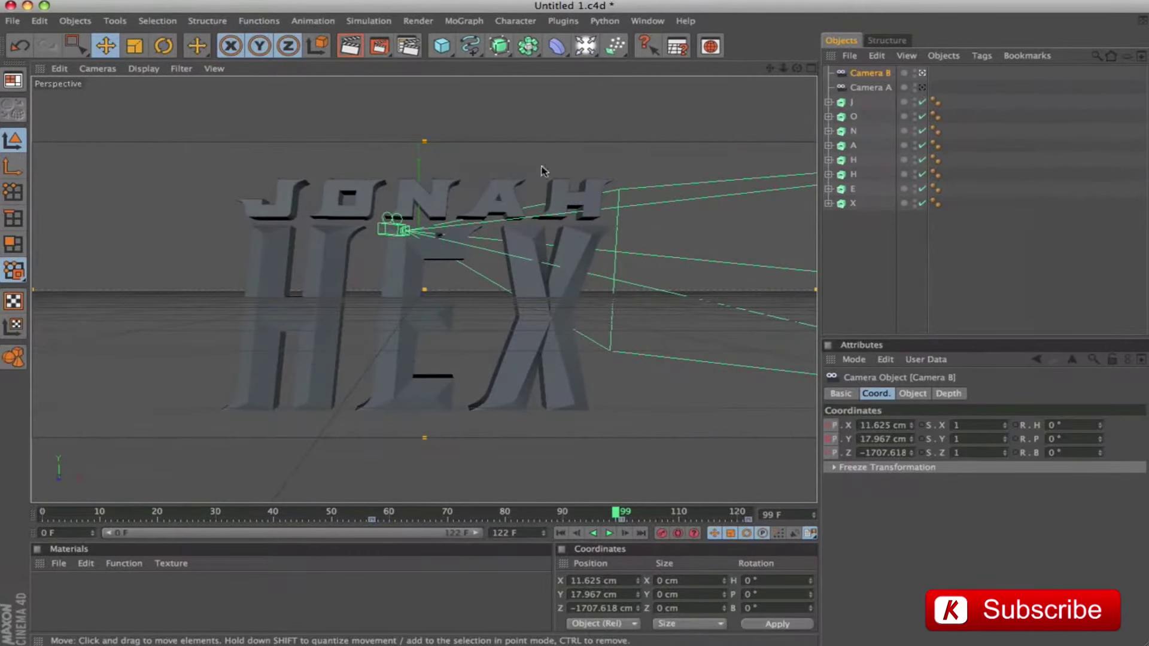
drag(617, 516, 748, 516)
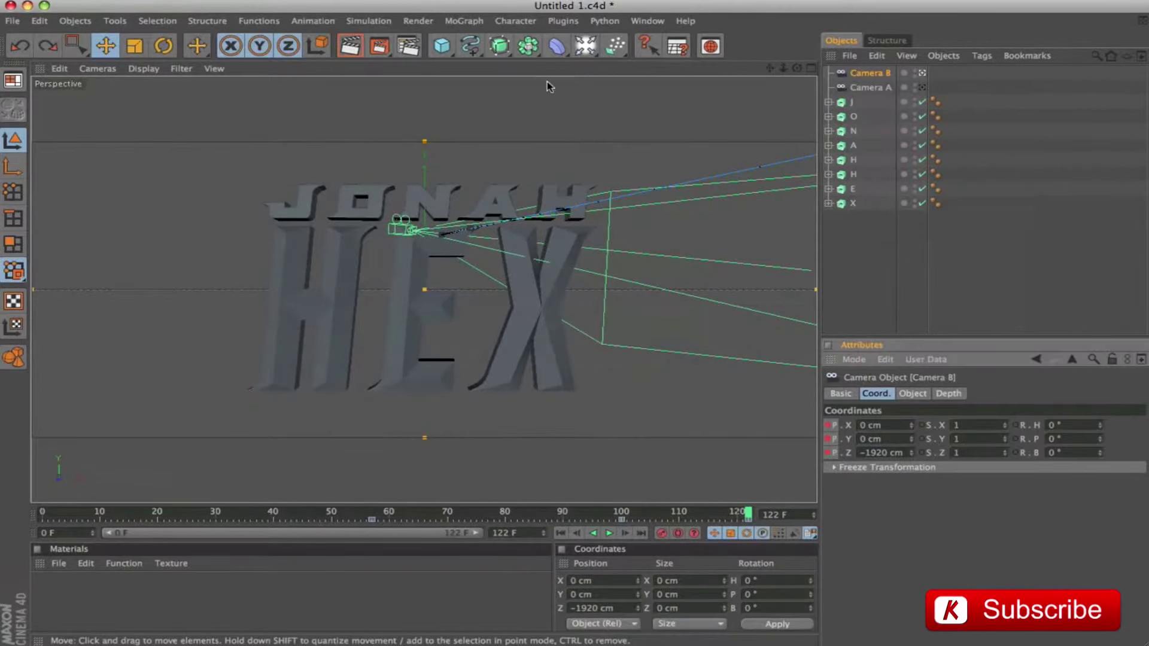
Add a Stage object, assign Camera A as its camera at frame 0, and record a keyframe for the Camera property.
drag(585, 46, 629, 236)
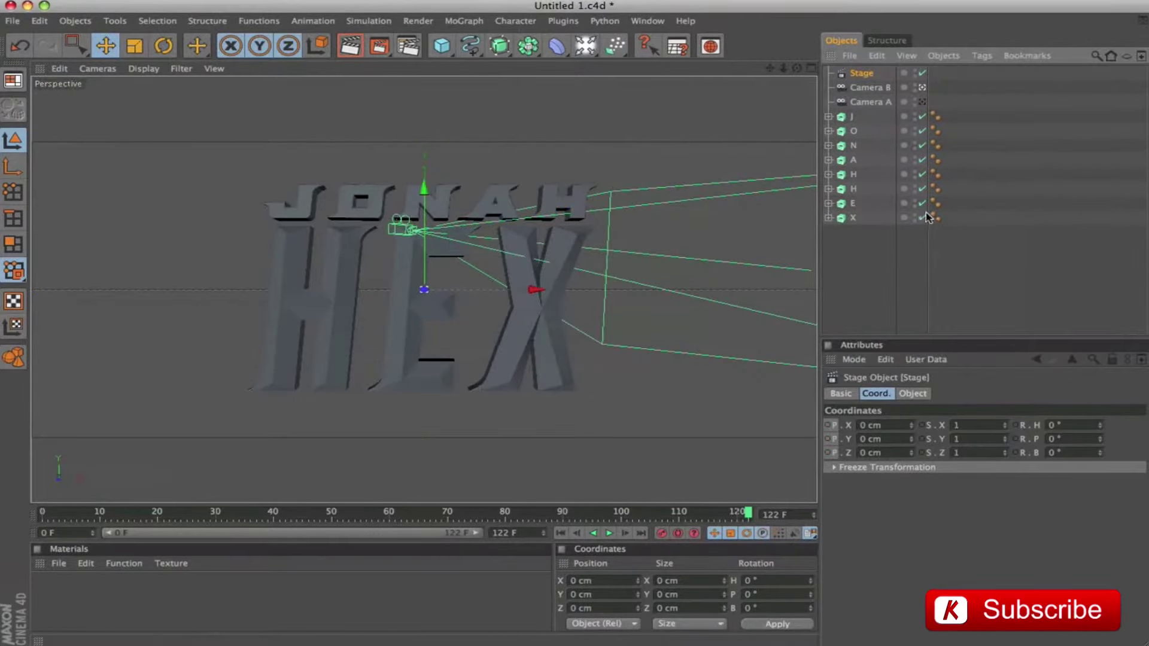
click(914, 394)
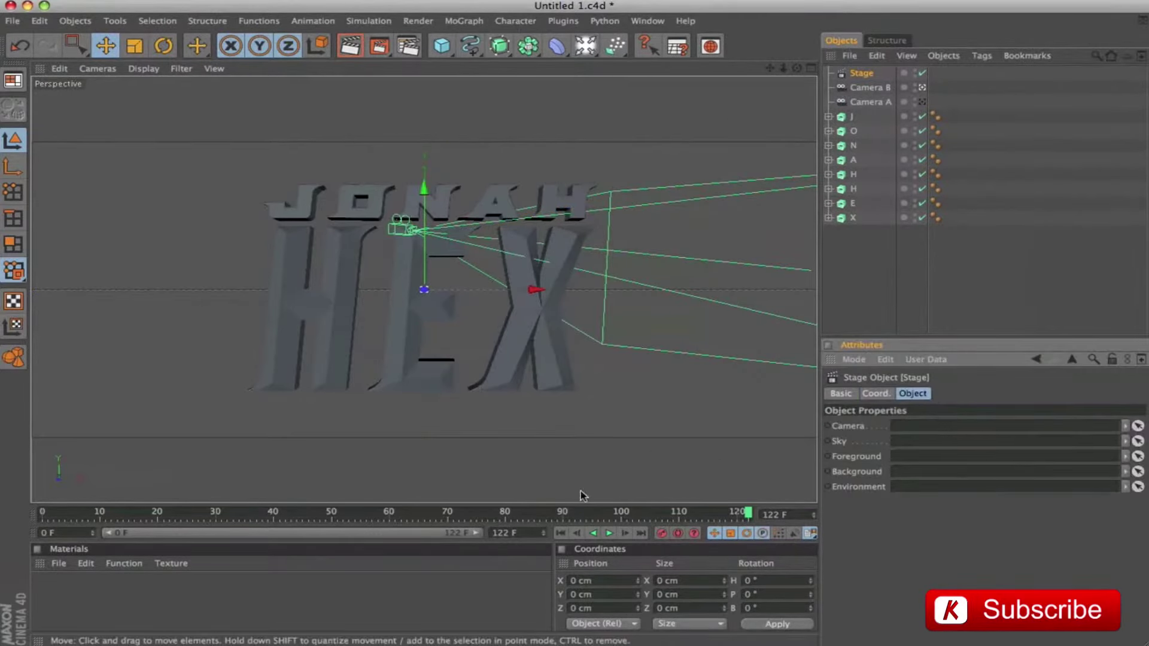
mouse_move(748, 515)
mouse_down()
mouse_move(24, 513)
mouse_move(43, 514)
mouse_up()
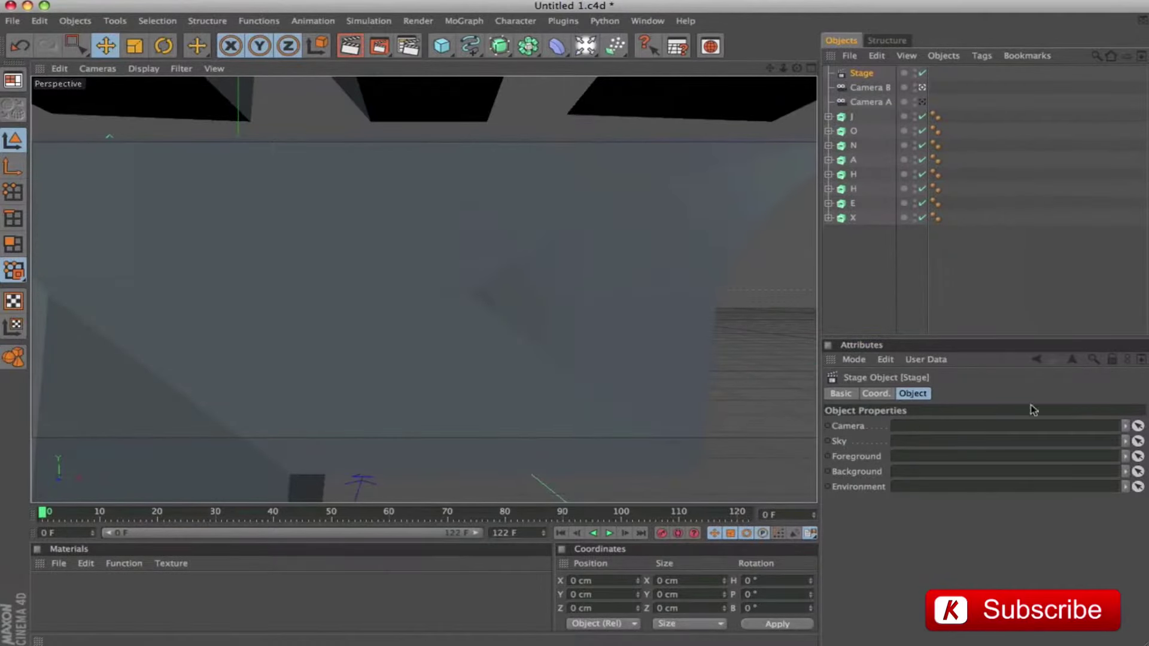
drag(865, 103, 907, 426)
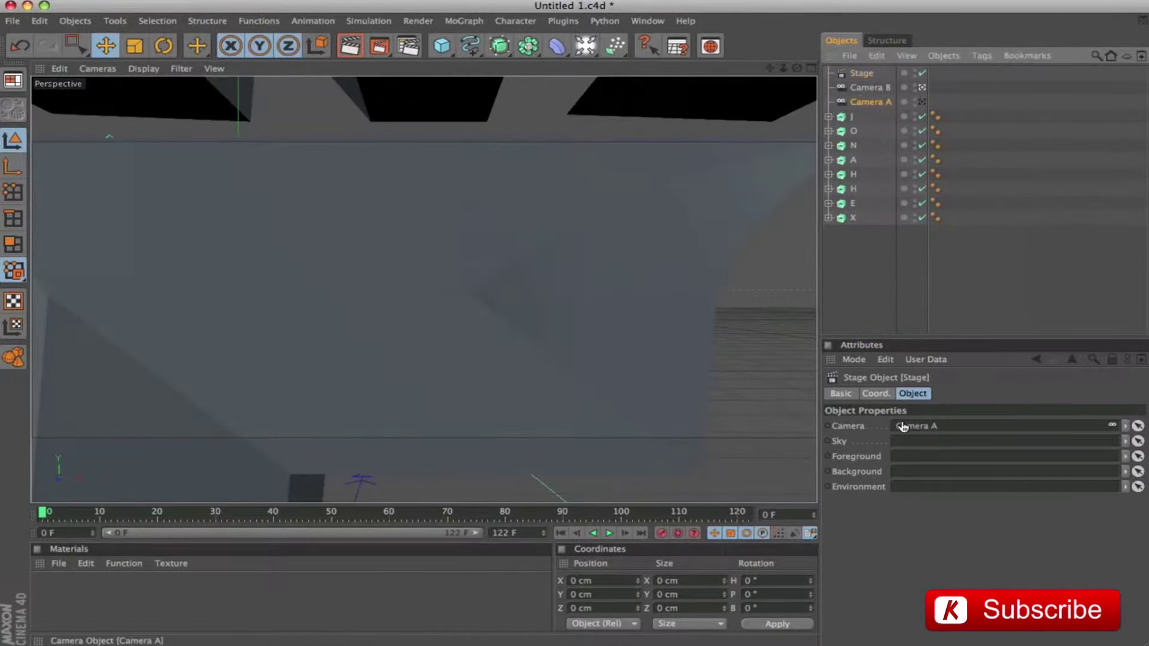
click(828, 426)
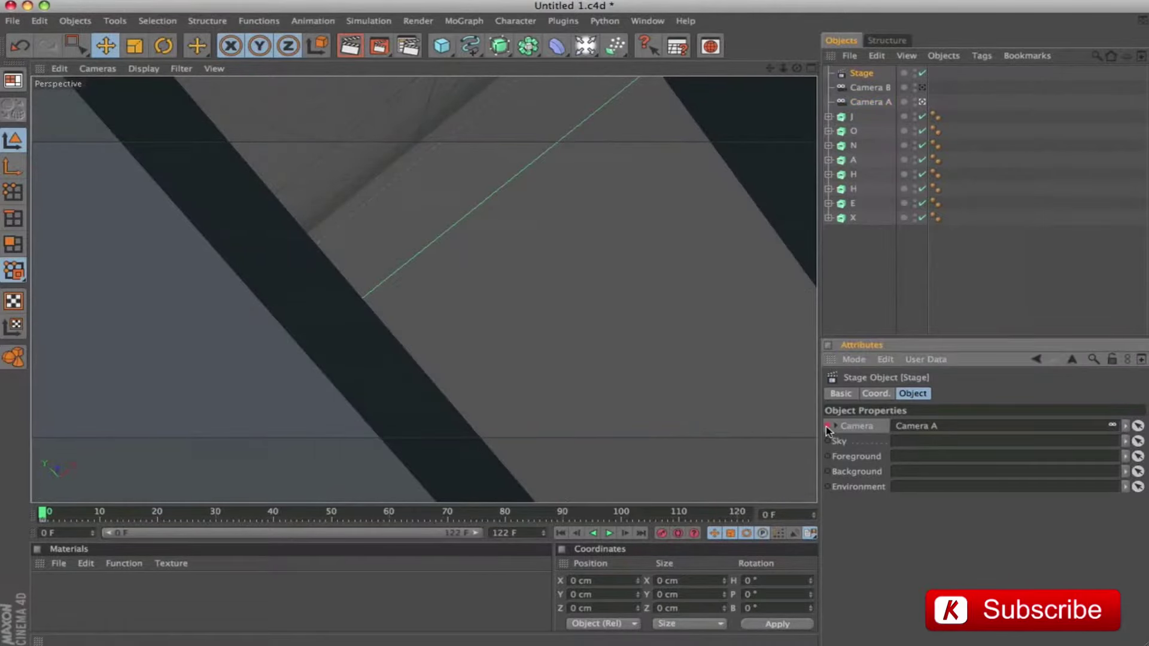
At frame 57, assign Camera B as the Stage's camera and record a keyframe for the Camera property.
drag(43, 513, 372, 536)
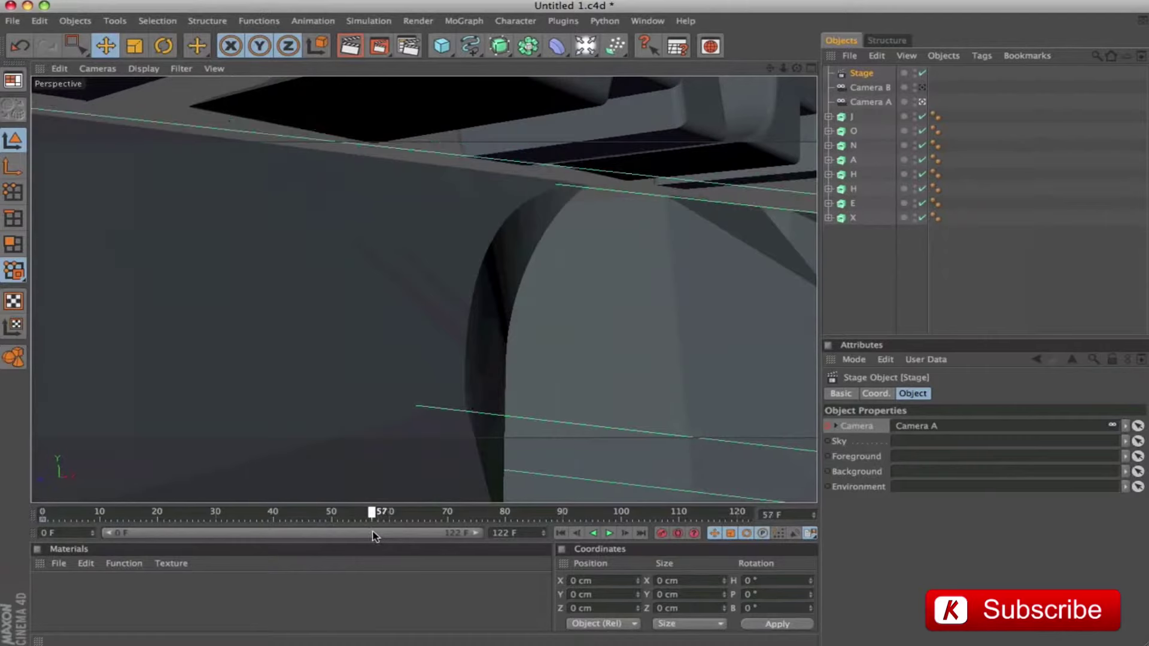
drag(873, 88, 910, 425)
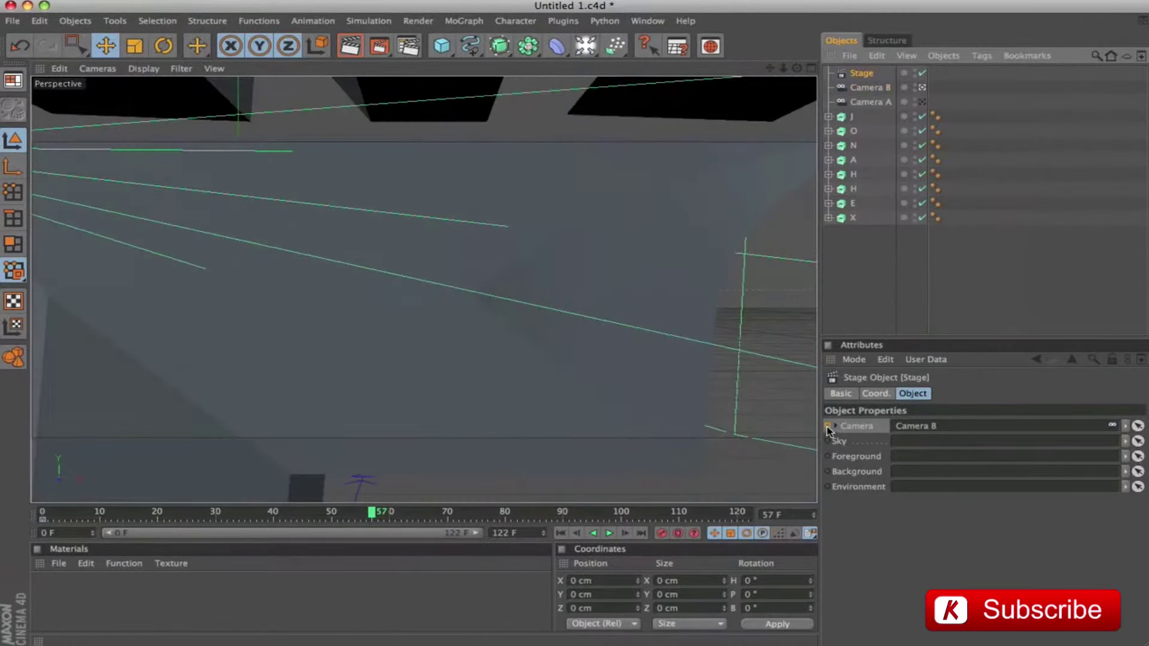
ctrl+click(828, 427)
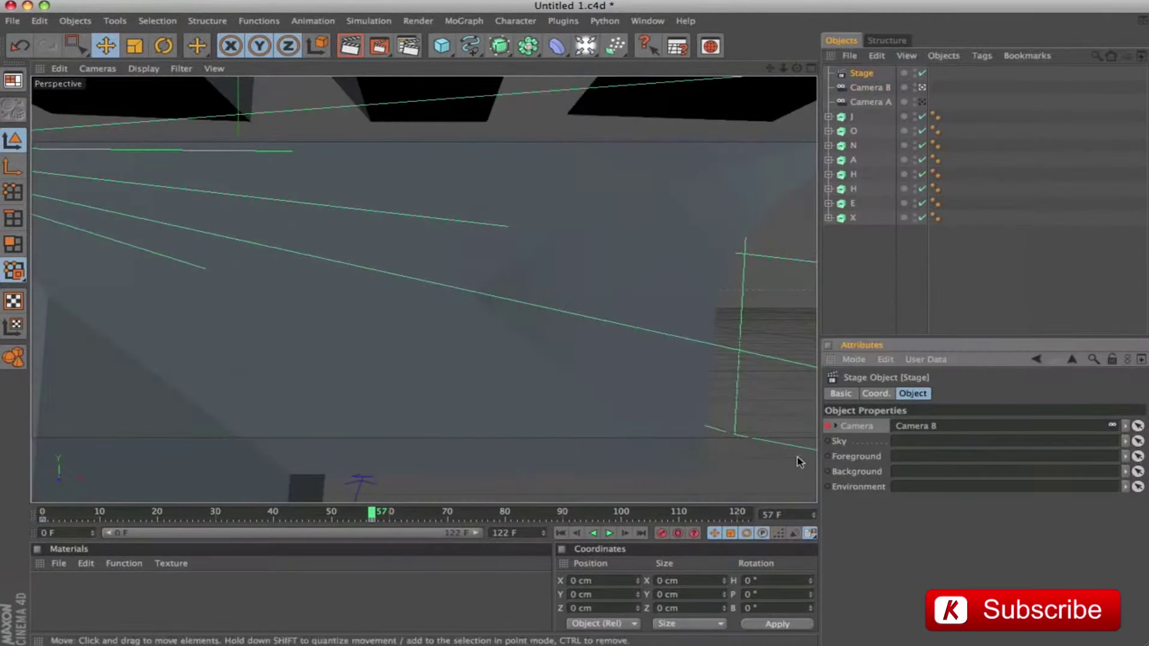
Play and scrub the animation to review the Stage's switch between Camera A and Camera B.
click(561, 534)
click(610, 533)
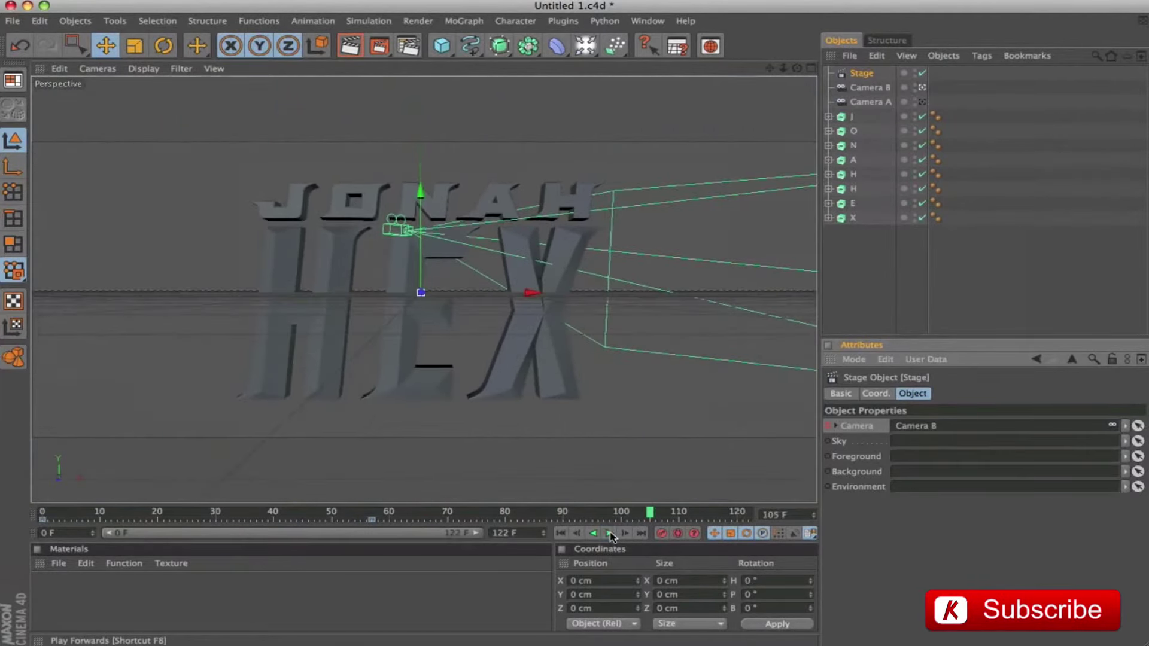
click(611, 533)
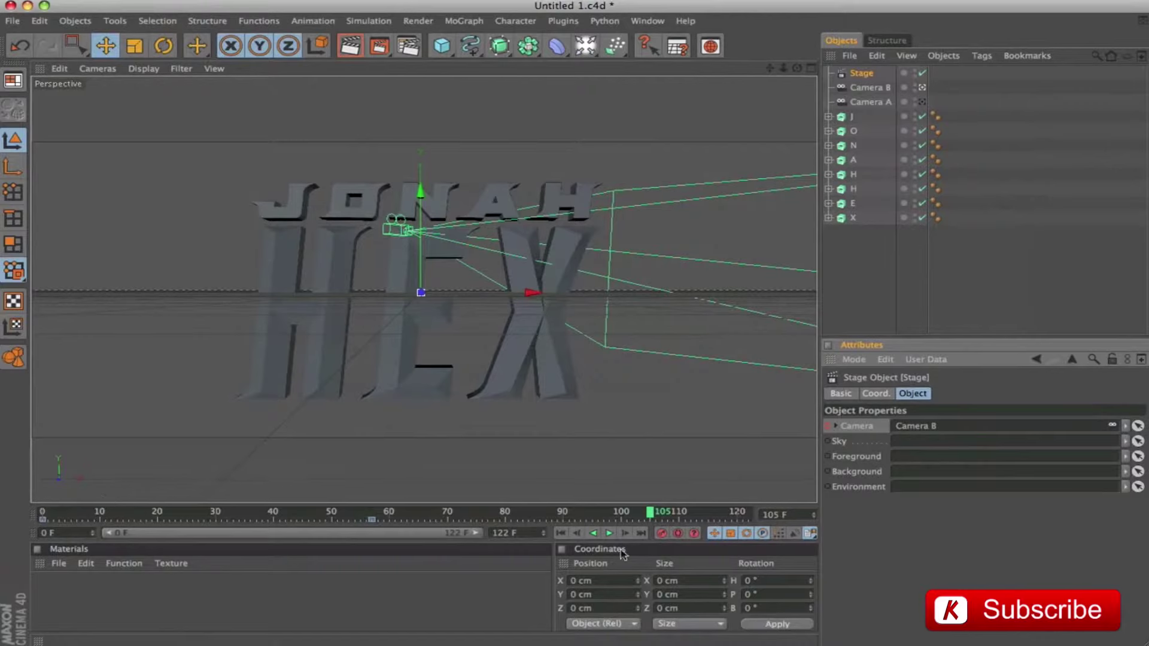
click(869, 102)
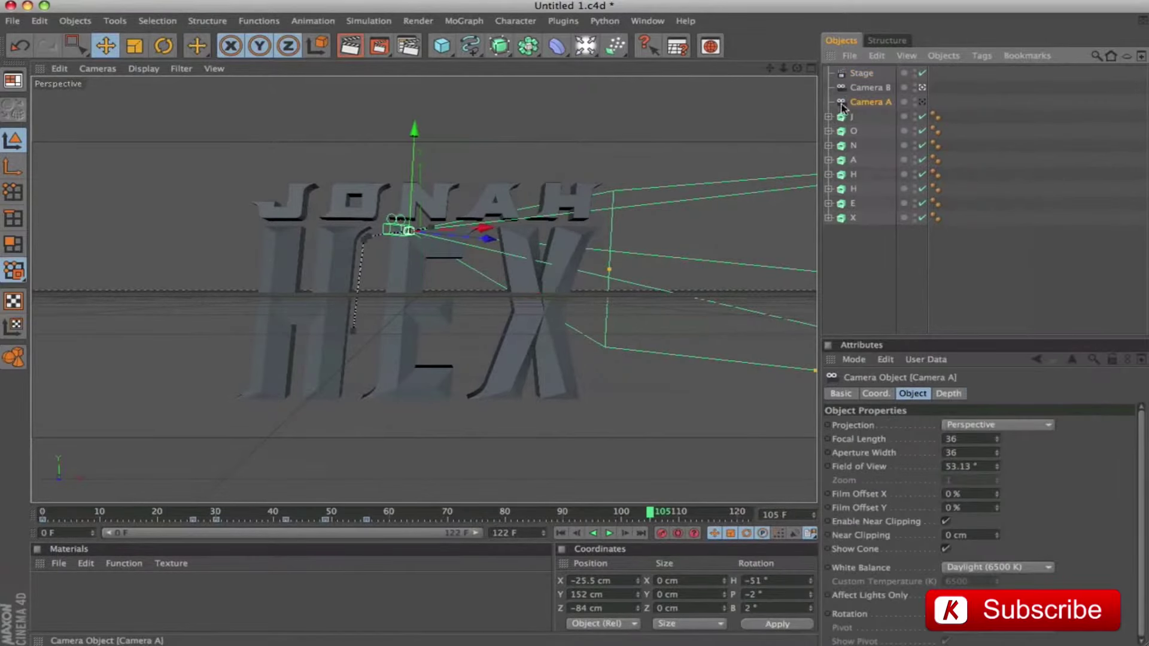
click(870, 87)
drag(661, 514, 339, 522)
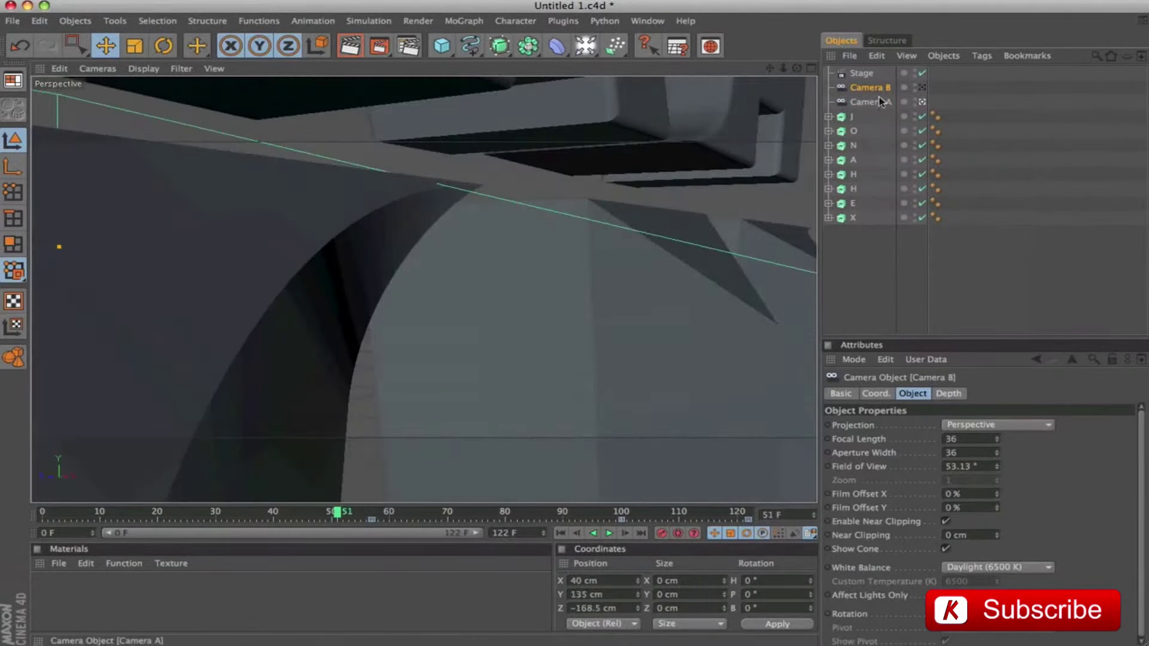
Disable the Stage object and switch the viewport from Camera A to the free editor view, closer to the HEX letters.
click(863, 74)
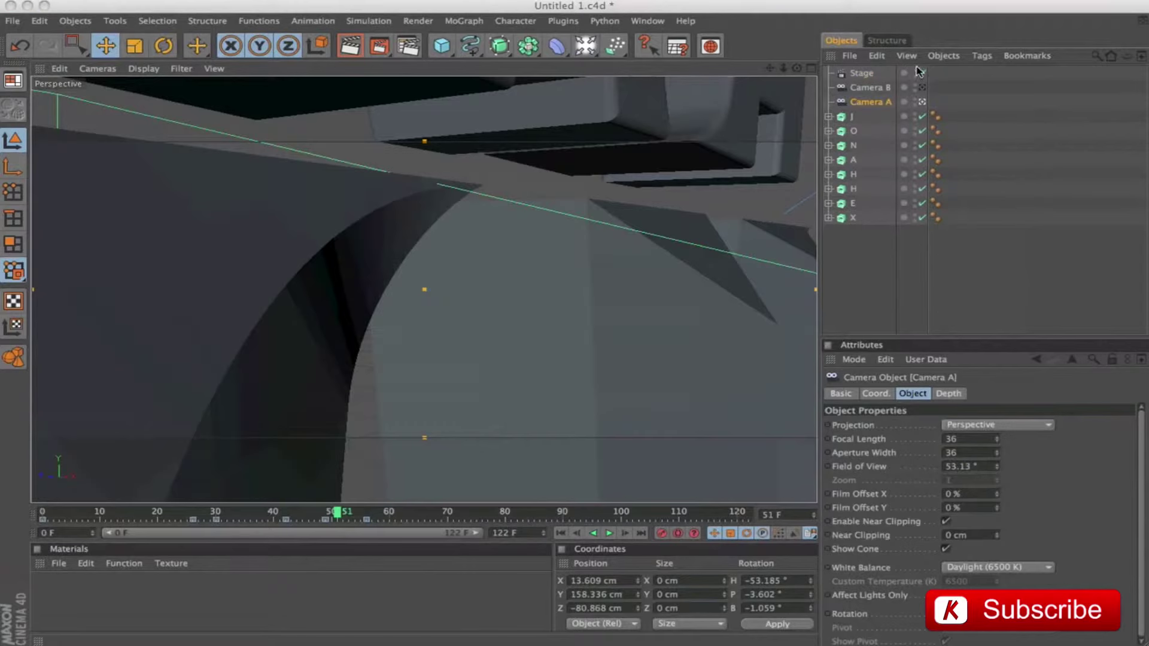
click(922, 103)
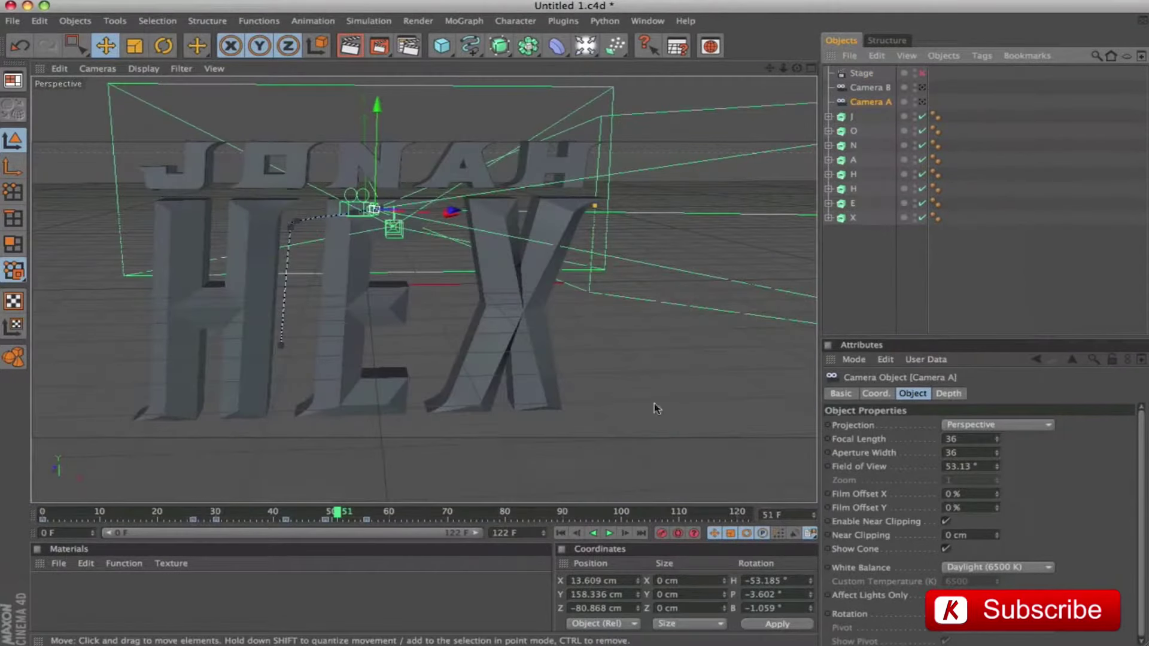
drag(783, 68, 778, 67)
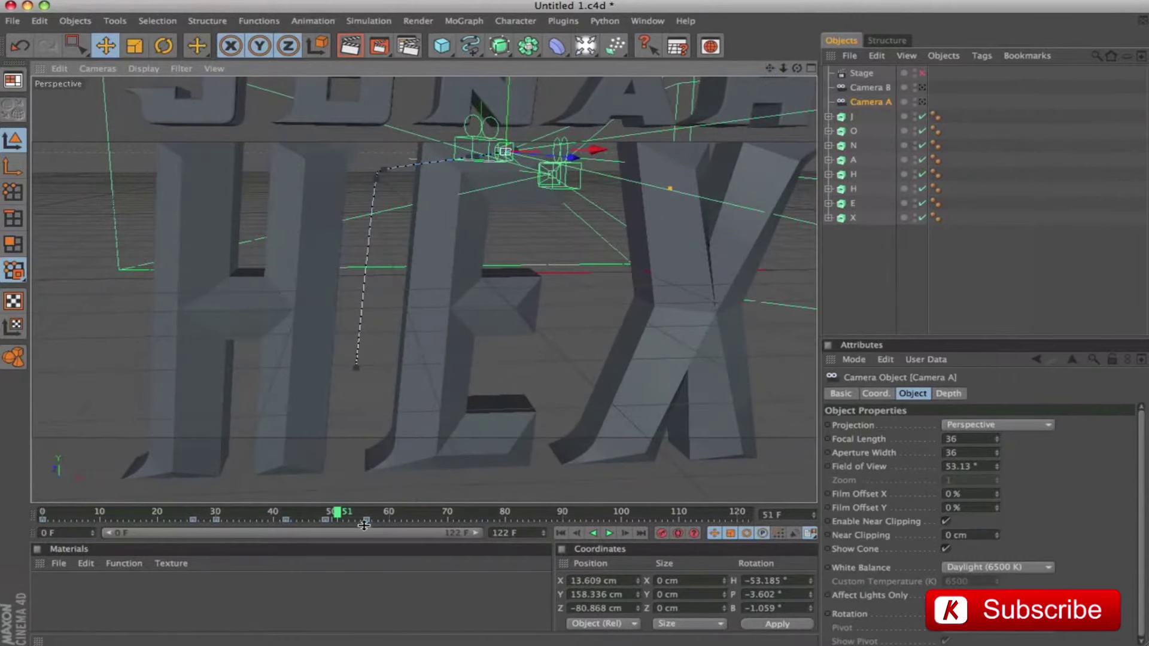
Record position keyframes for the letter E extrusion at frame 42 in its current place.
drag(338, 513, 37, 513)
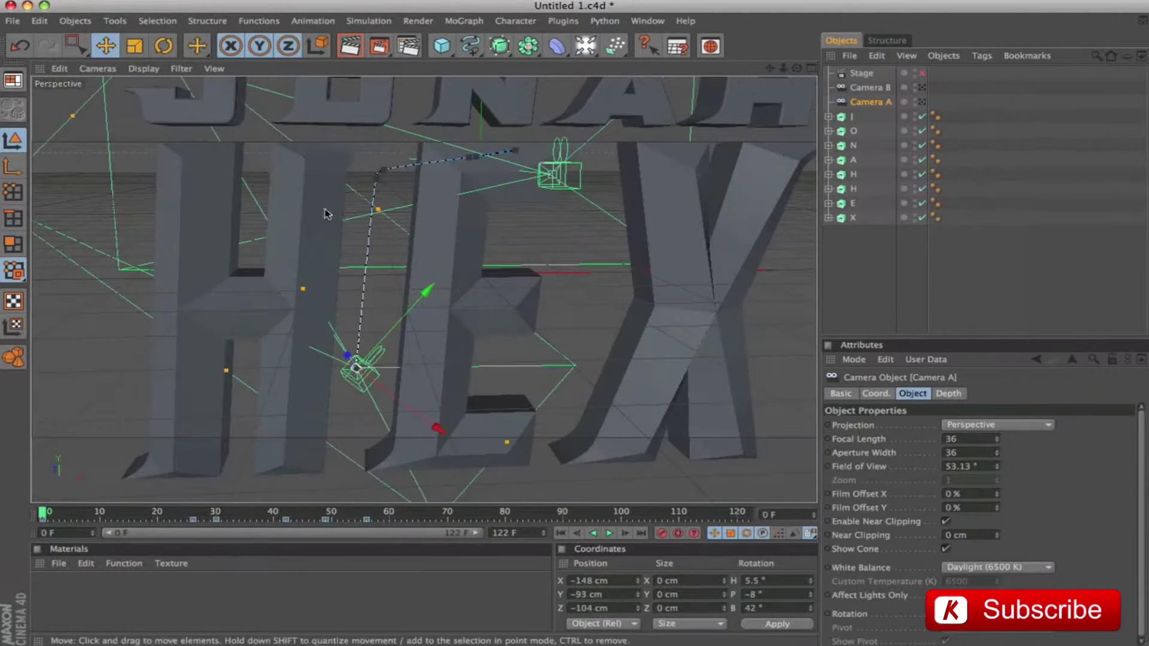
click(853, 203)
click(875, 394)
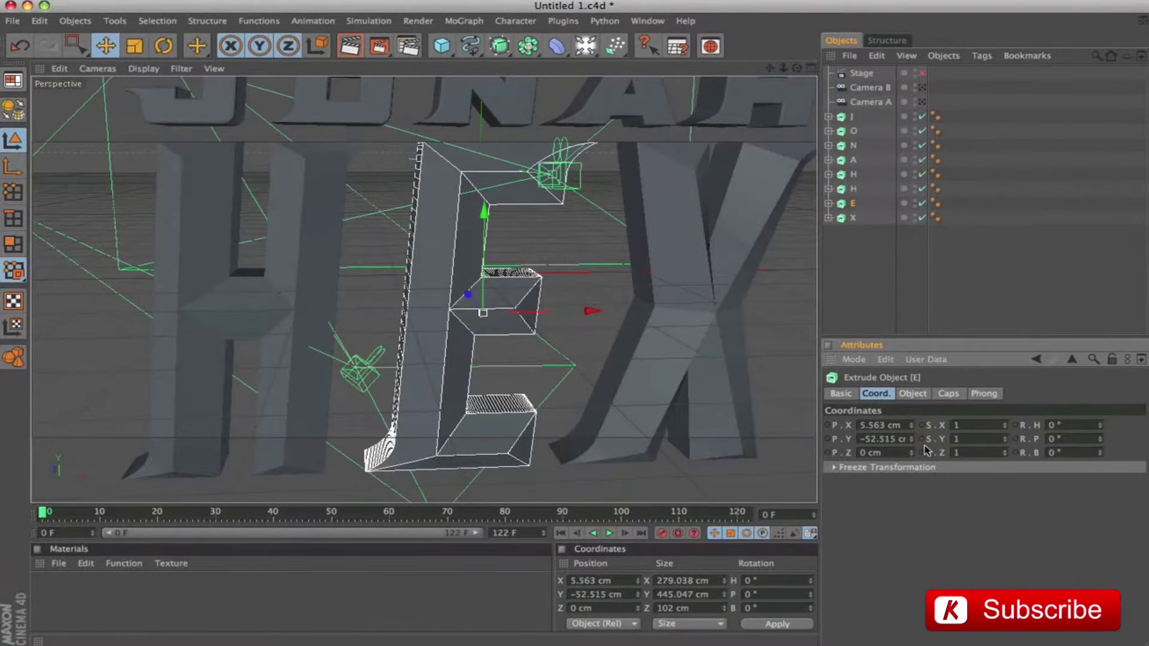
drag(44, 518, 286, 527)
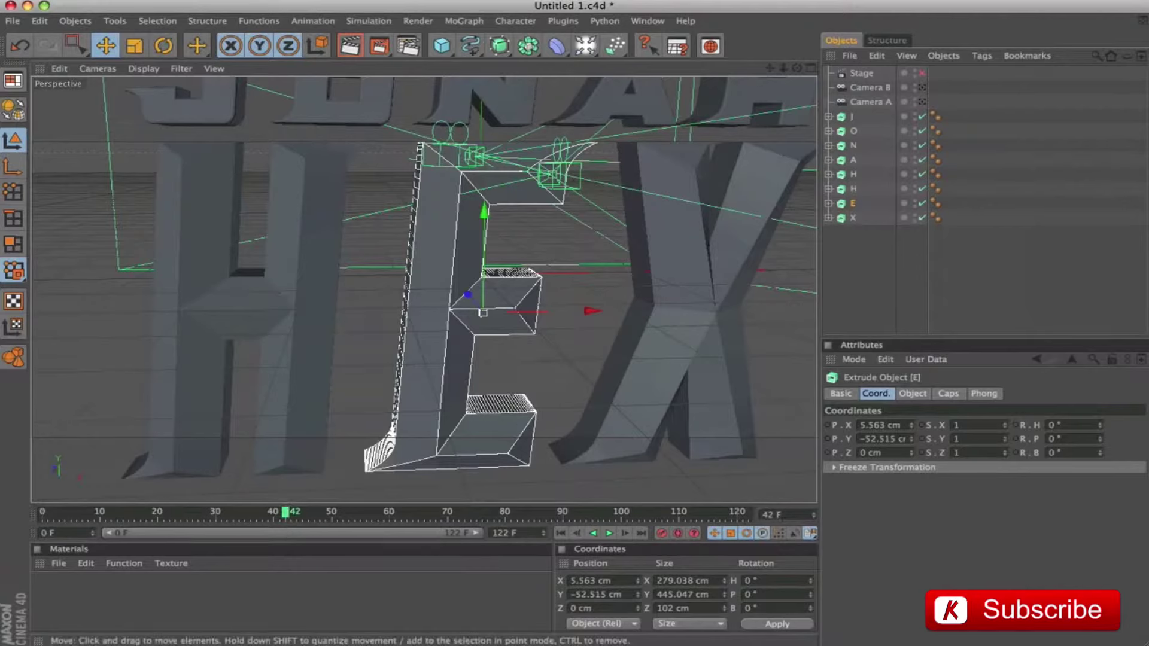
click(835, 457)
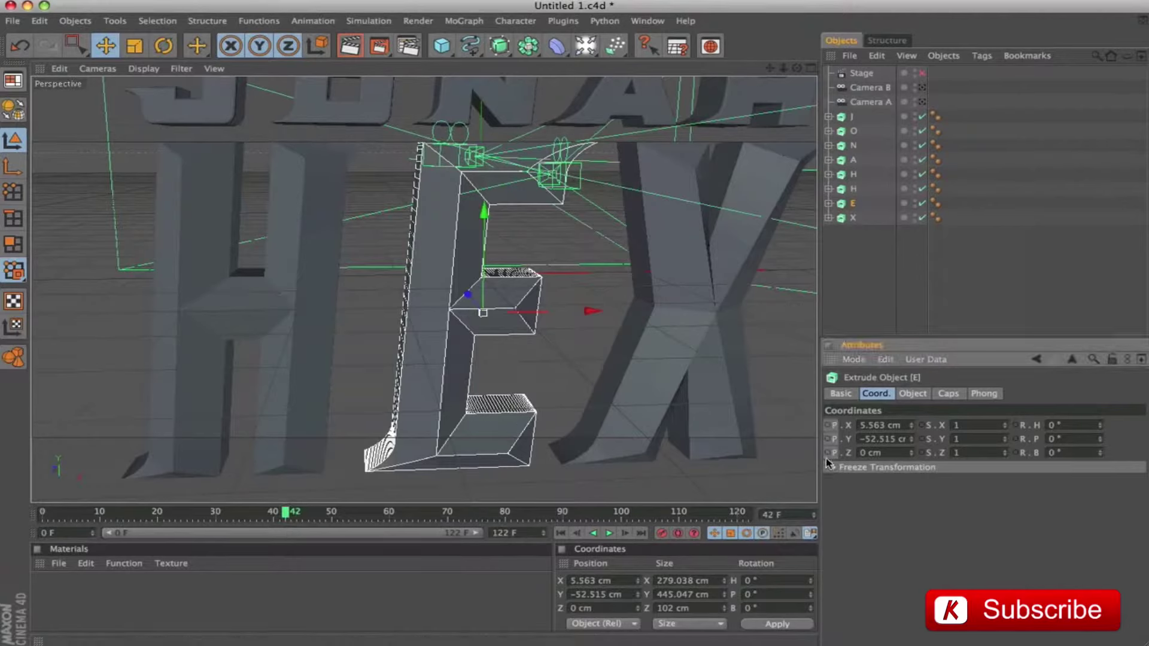
ctrl+click(828, 454)
At frame 0, set the letter E's position to X -108 cm, Y -368 cm and Z -6 cm, and record its position keyframes.
drag(279, 516, 43, 514)
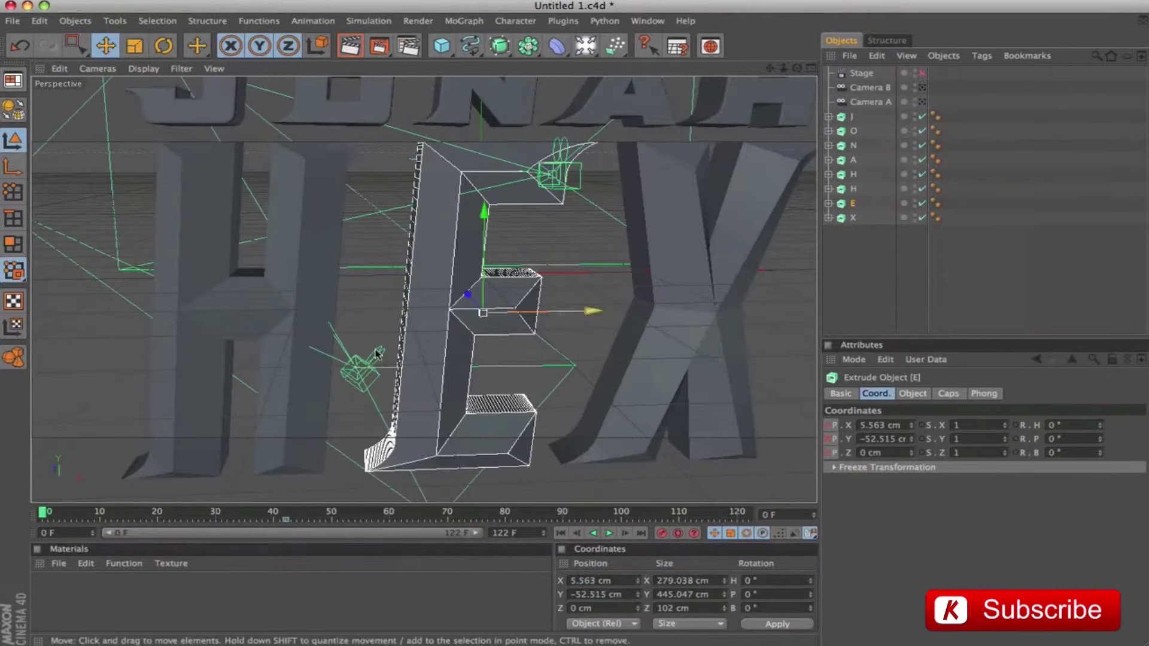
double_click(898, 425)
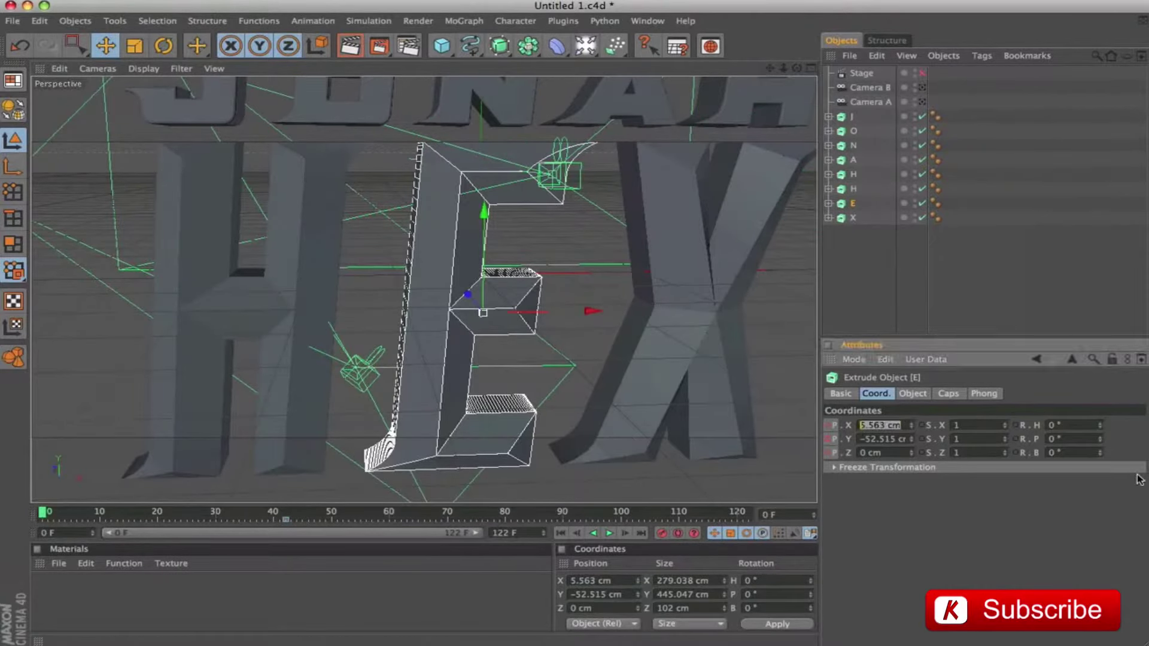
text(-108)
key(Tab)
text(-368)
key(Tab)
text(-6)
key(Return)
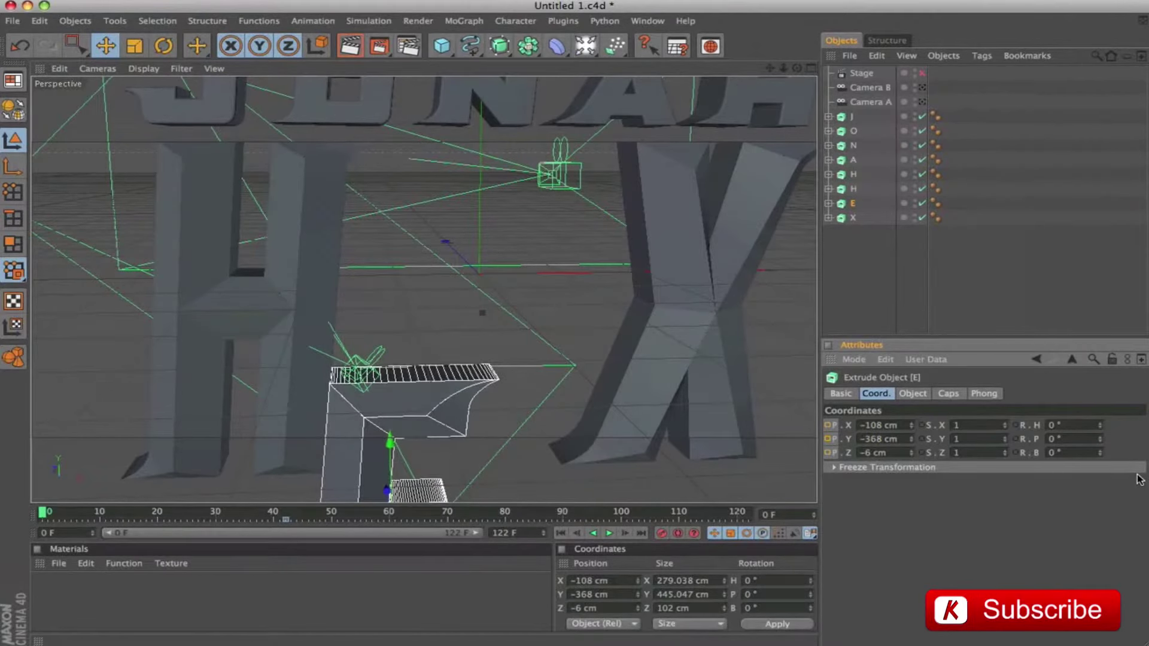
ctrl+click(828, 453)
key(shift+F3)
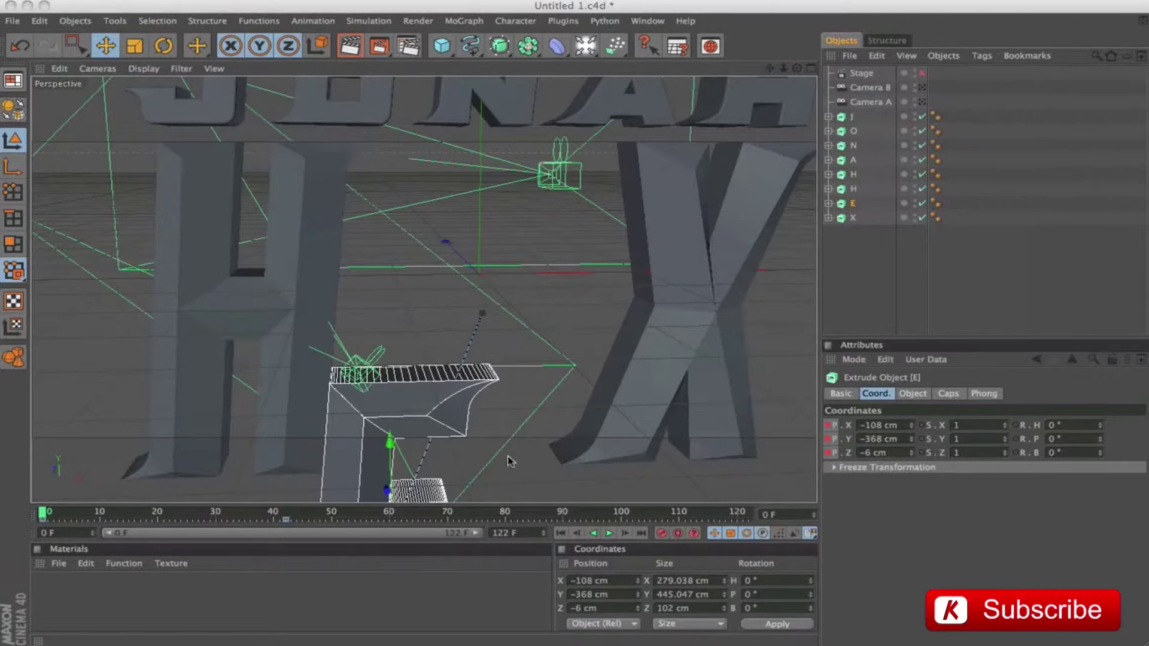
At frame 5, set the letter E's position to X -106 cm, Y -349 cm and Z 0 cm, and record its position keyframes.
drag(42, 513, 72, 527)
click(878, 426)
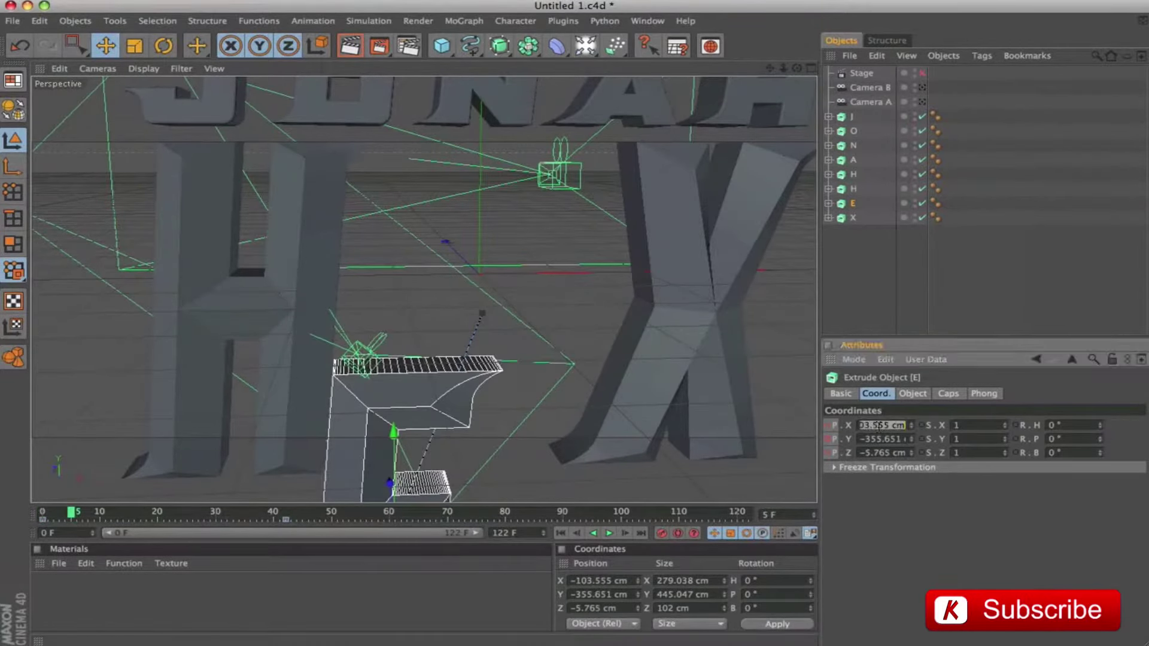
text(-106)
key(Tab)
text(-349)
key(Tab)
text(0)
key(Return)
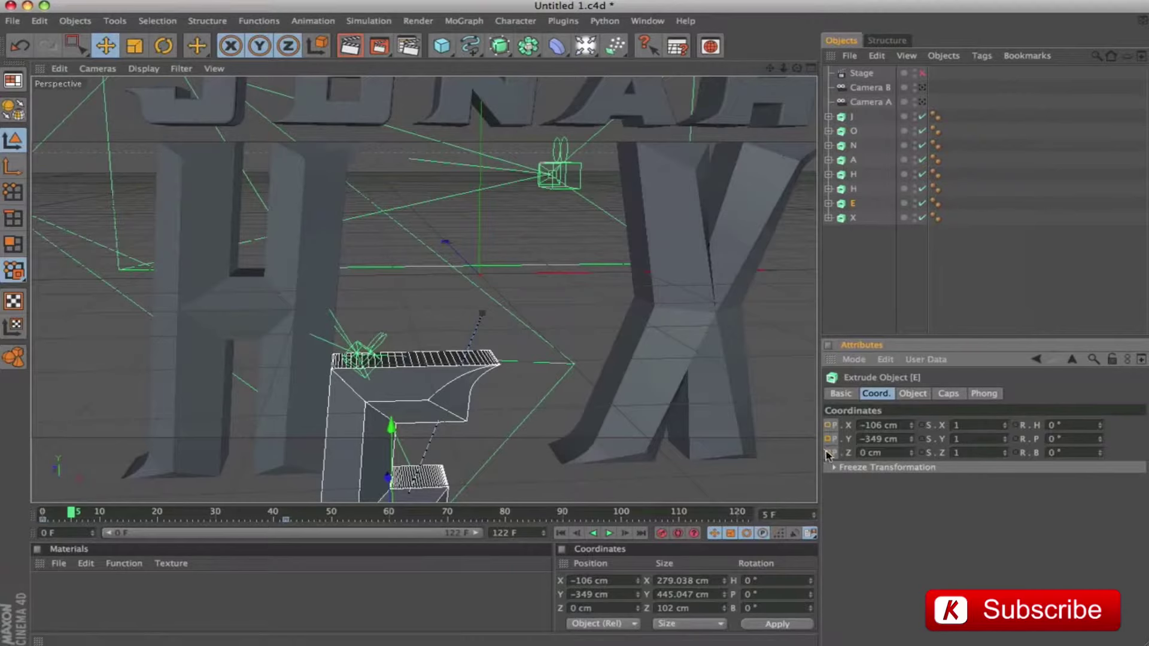
ctrl+click(828, 454)
At frame 20, set the letter E's position to X -86.5 cm, Y -117.5 cm and Z 0 cm, and record its position keyframes.
drag(71, 513, 157, 516)
click(897, 426)
text(-86.5)
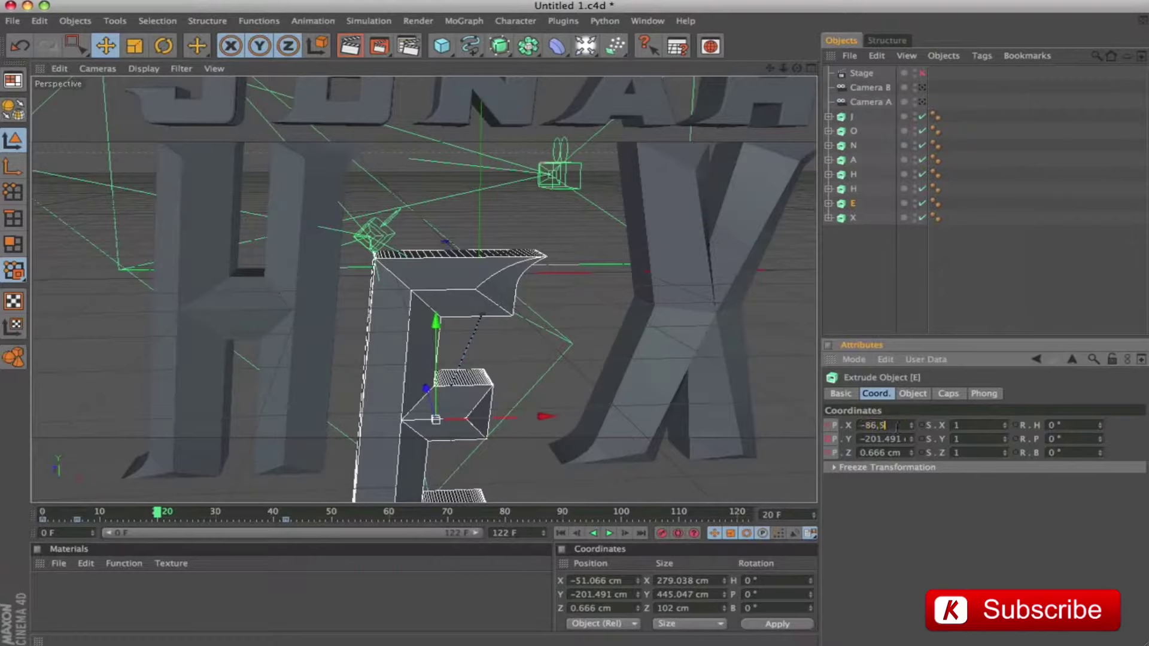
key(Tab)
text(-1)
text(17.5)
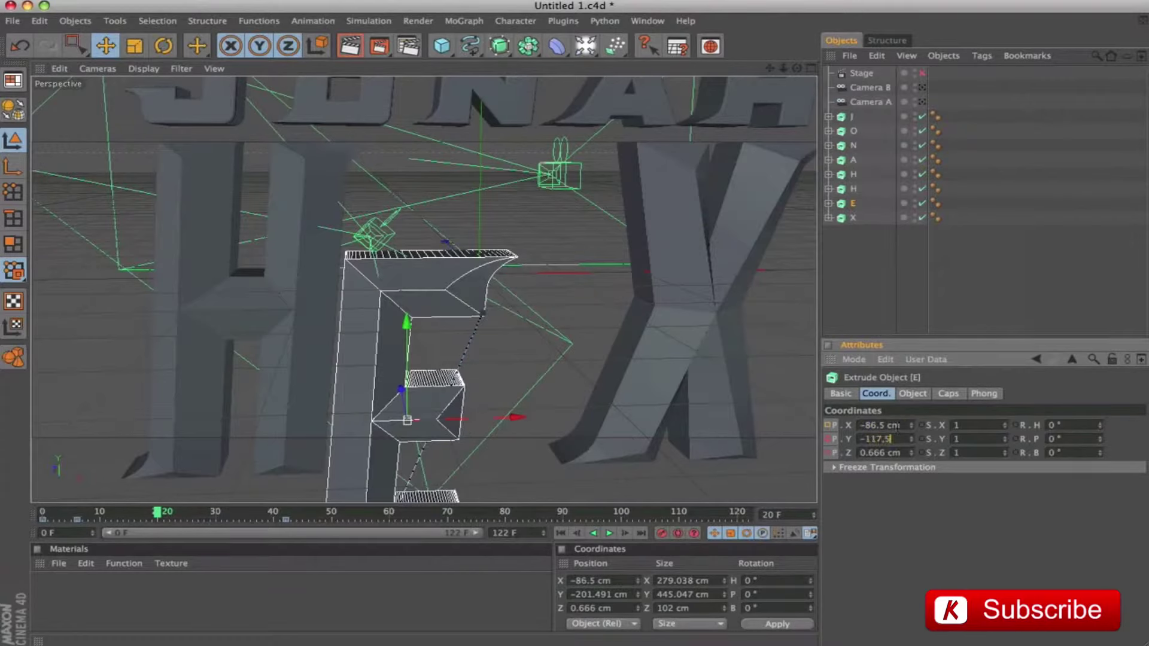
key(Tab)
text(0)
key(Return)
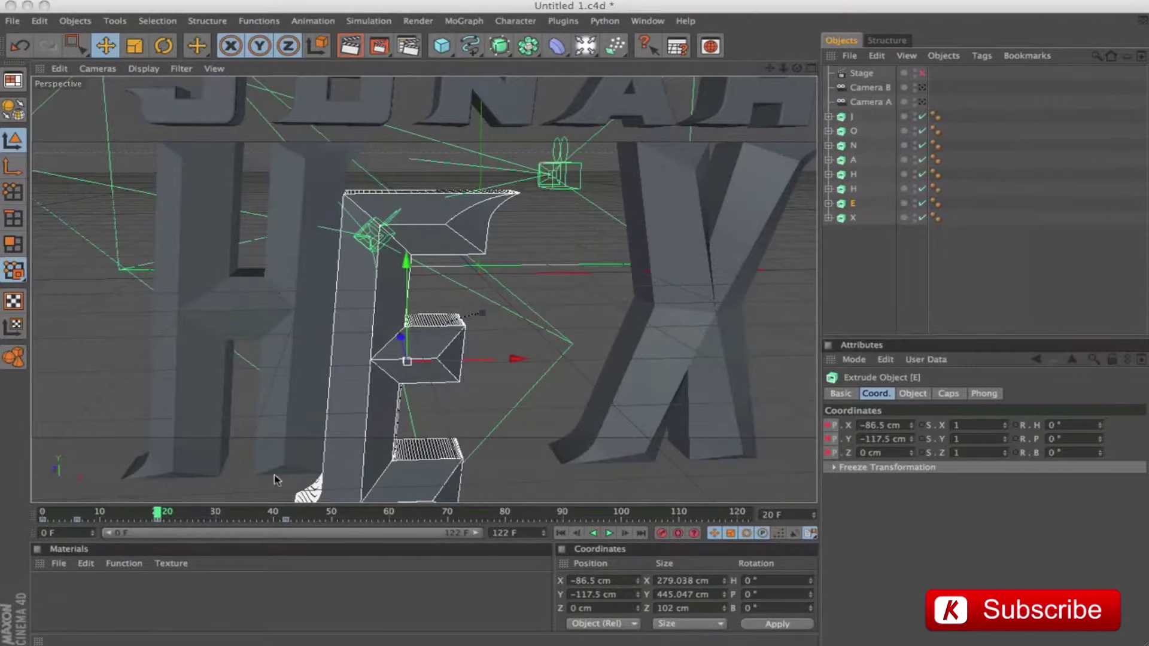
At frame 26, set the letter E's position to X -85 cm, Y -97.5 cm and Z 0 cm, and record its position keyframes.
drag(158, 516, 193, 520)
click(891, 426)
text(-85)
key(Tab)
text(-97.5)
key(Tab)
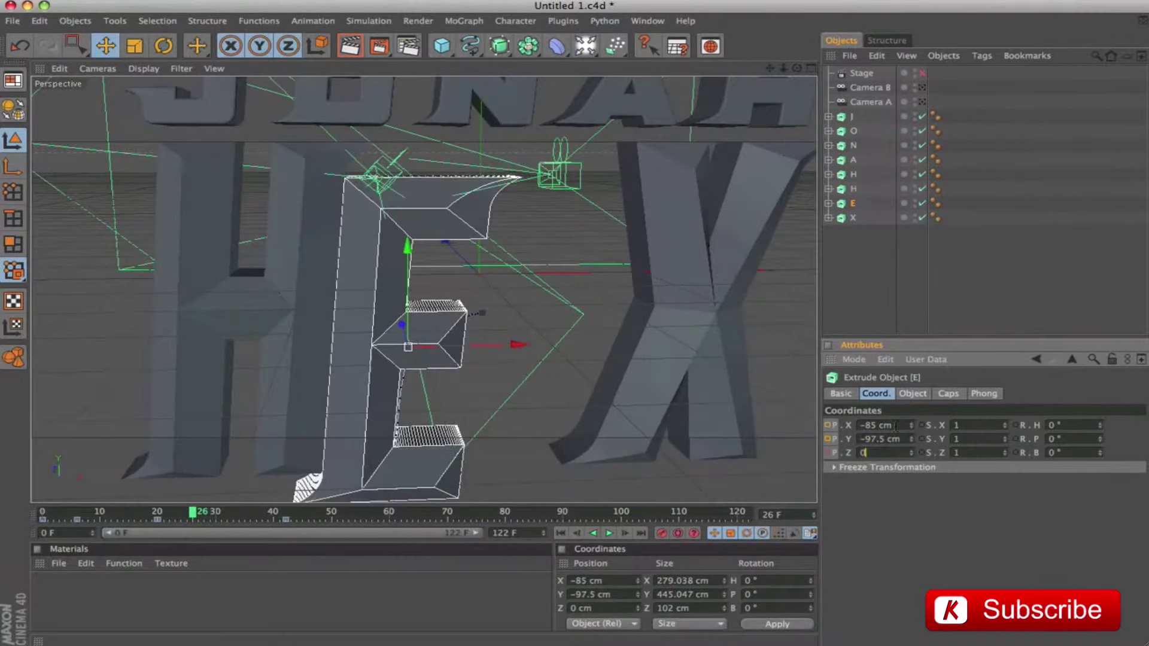
ctrl+click(828, 453)
At frame 27, set the letter E's position to X -83.5 cm and Y -96 cm, and record its position keyframes.
click(194, 516)
click(906, 426)
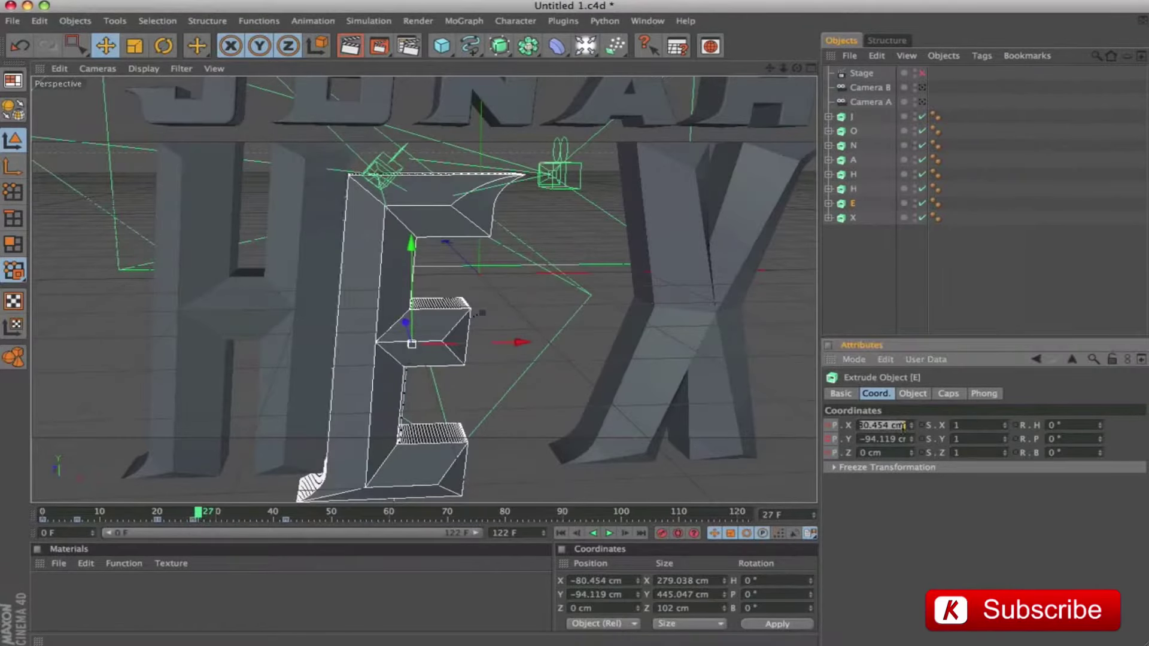
text(-83,5)
key(Tab)
text(-96)
key(Tab)
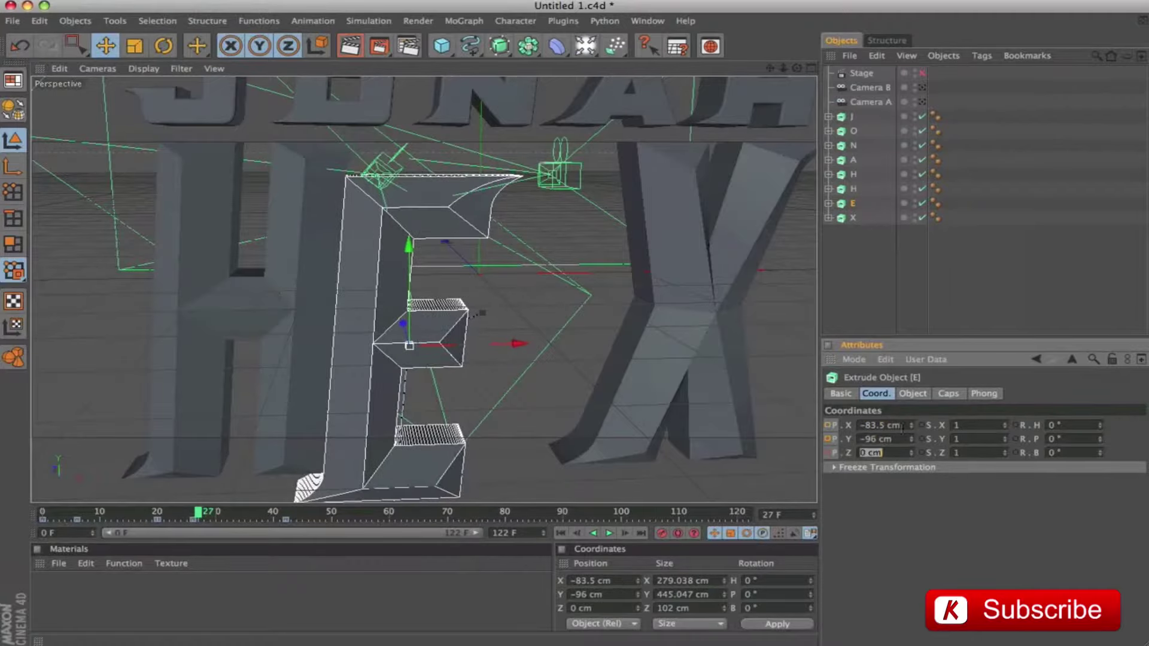
key(Return)
At frame 42, move the letter X's object axis to the letter's lower-left corner, at about X 113 cm and Y -274 cm.
mouse_move(198, 513)
mouse_down()
mouse_move(185, 514)
mouse_move(286, 526)
mouse_move(180, 520)
mouse_move(285, 528)
mouse_up()
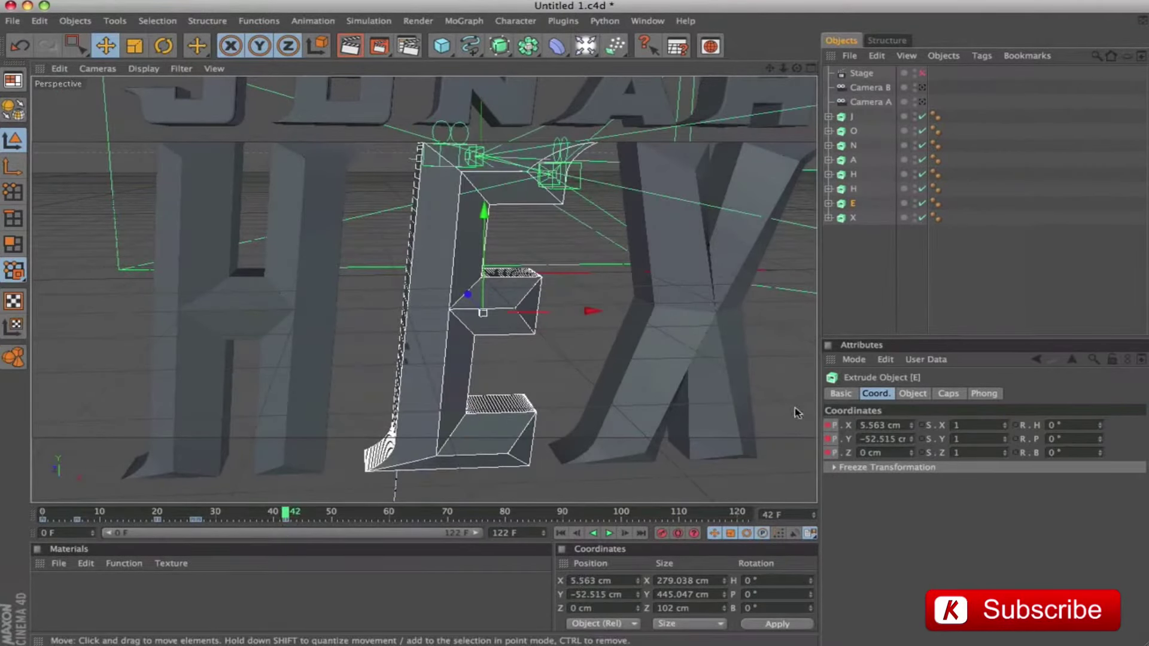
click(852, 218)
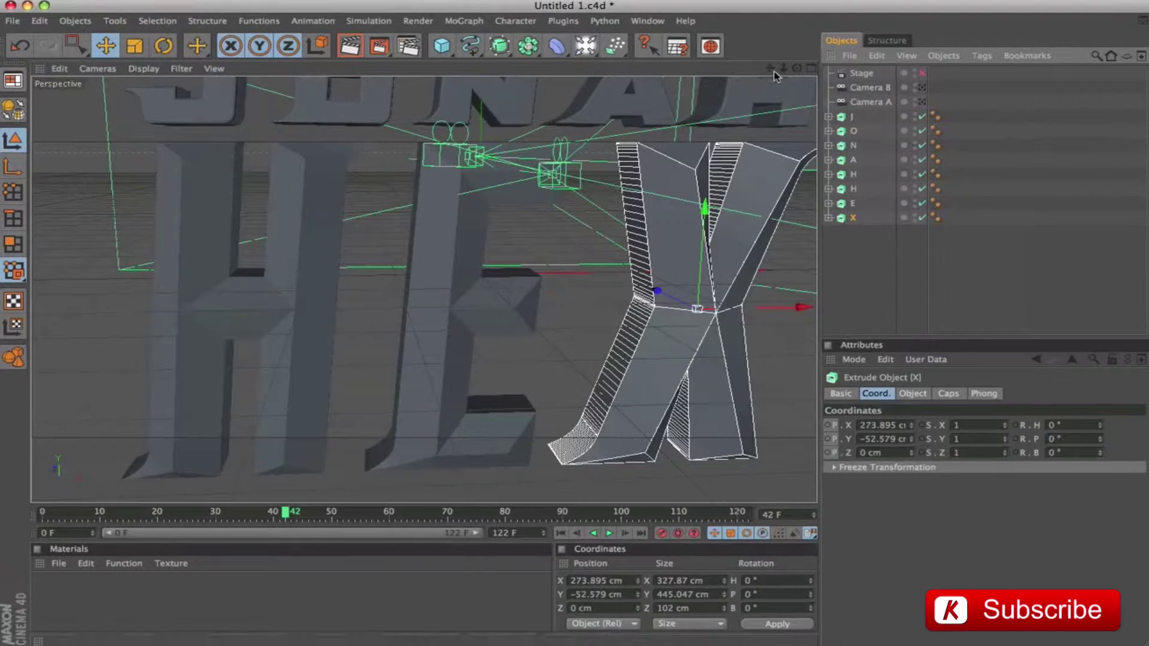
key(F5)
click(812, 292)
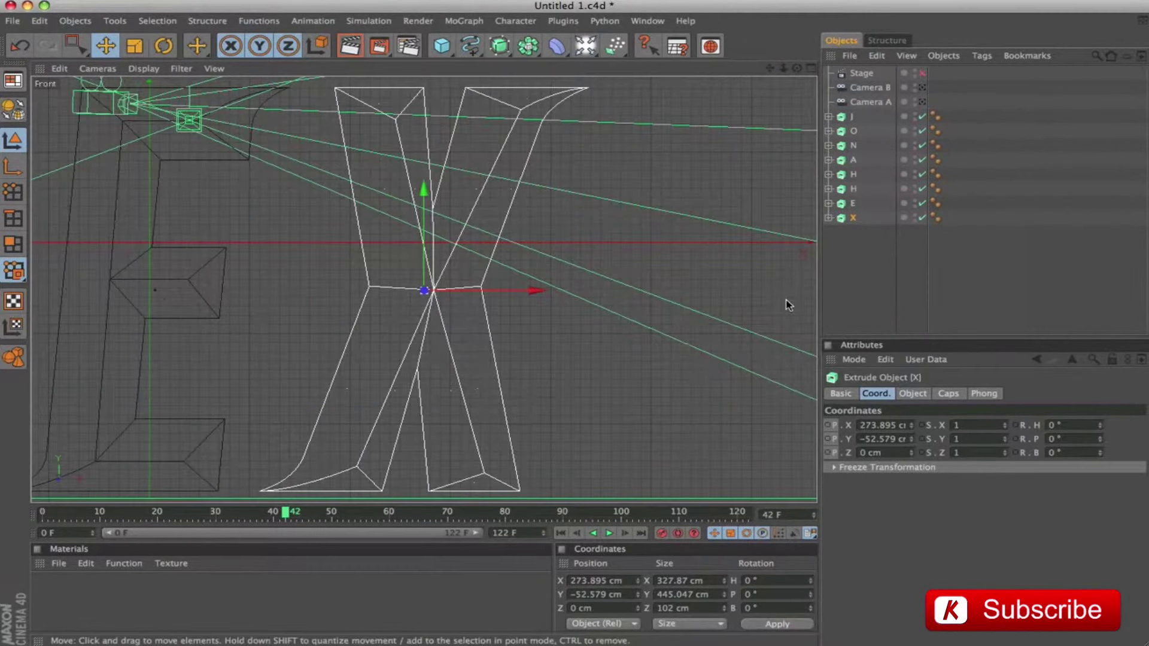
click(14, 166)
drag(424, 191, 424, 390)
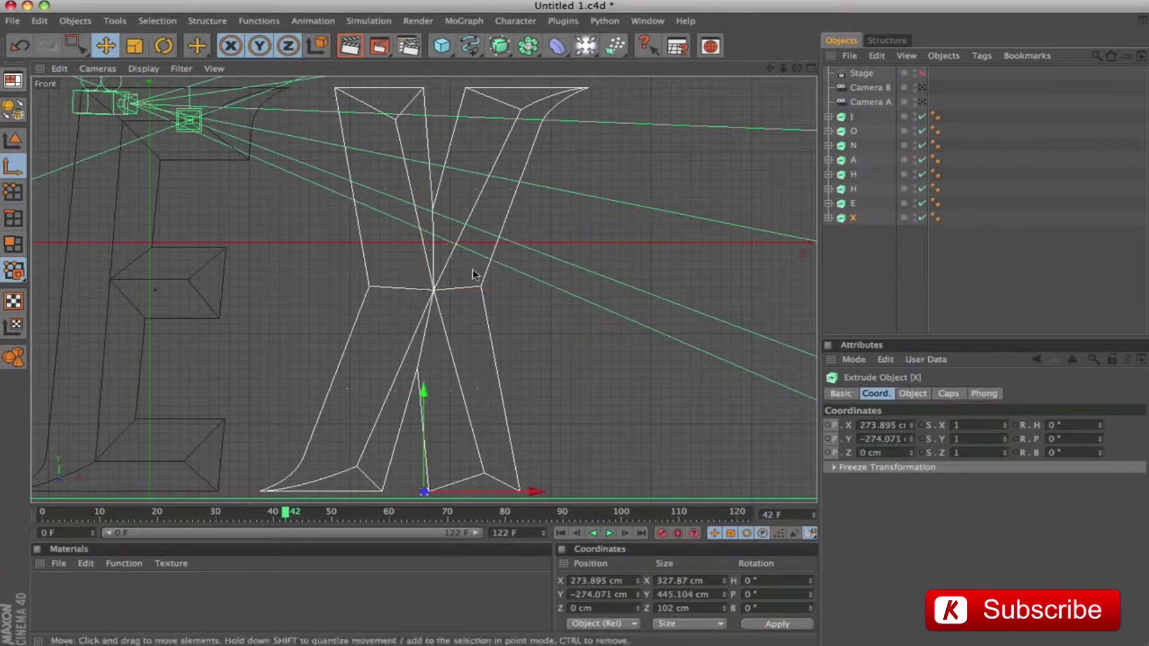
drag(494, 497, 333, 497)
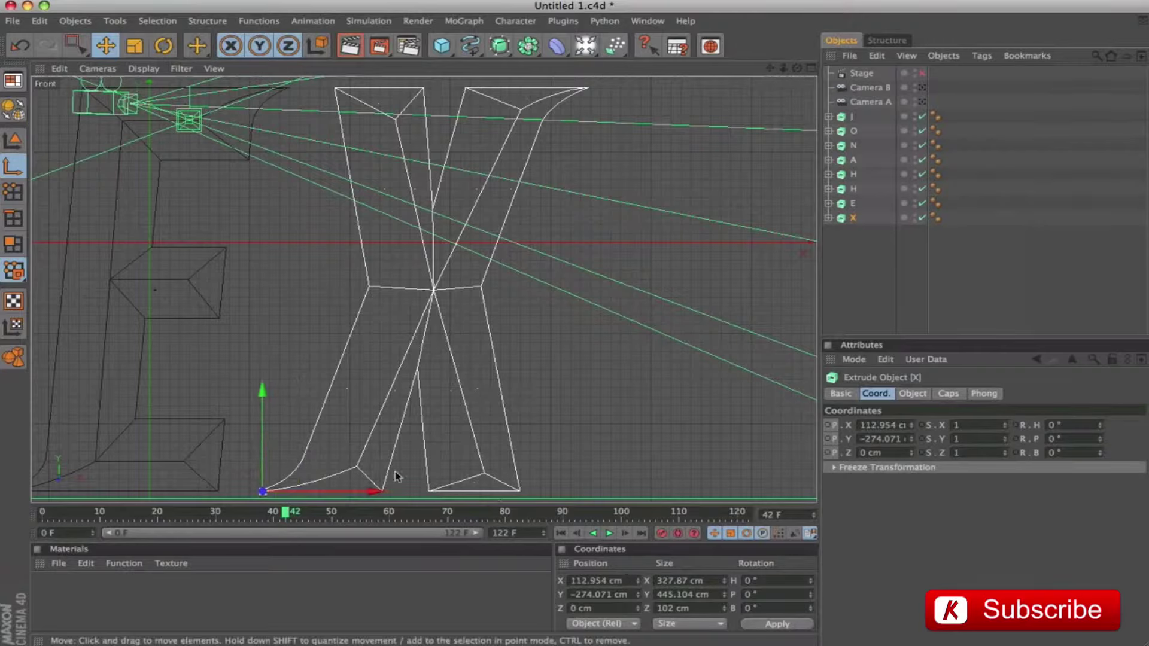
click(13, 140)
click(811, 67)
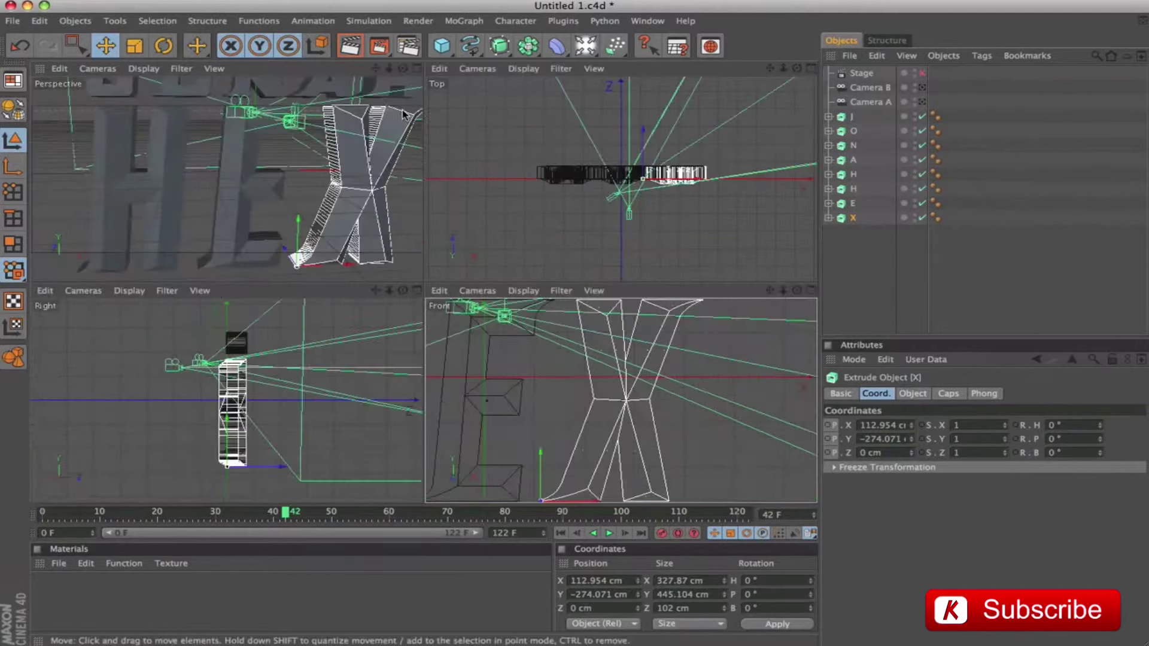
click(419, 68)
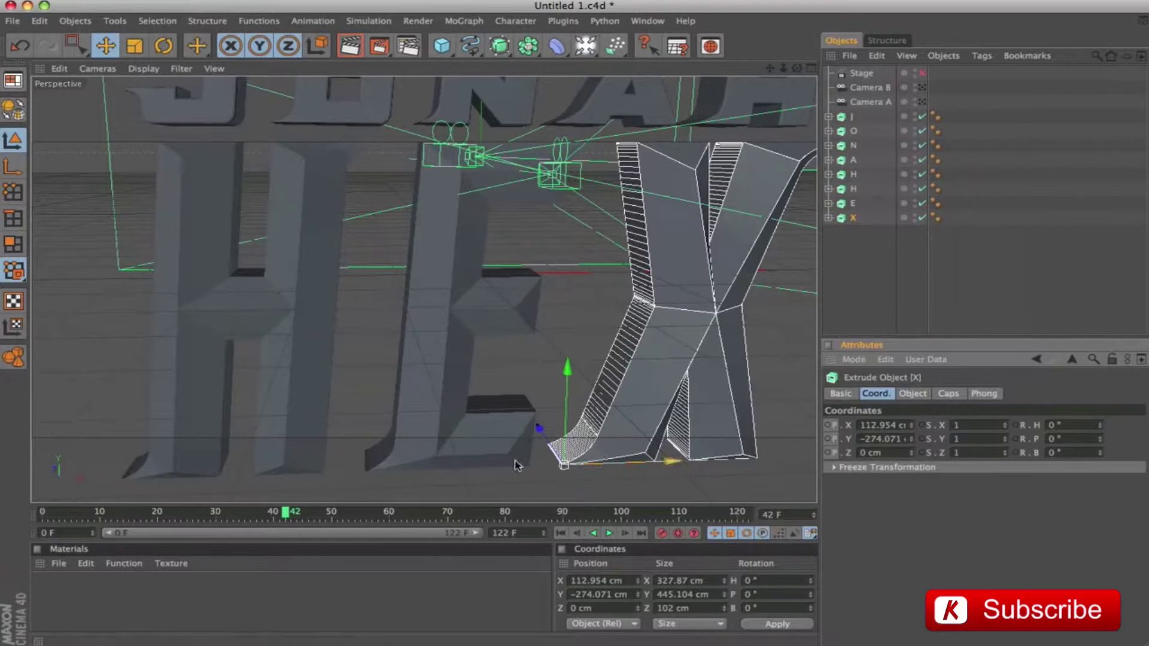
Record keyframes for the letter X's position and bank rotation at frames 42, 52 and 56.
click(831, 456)
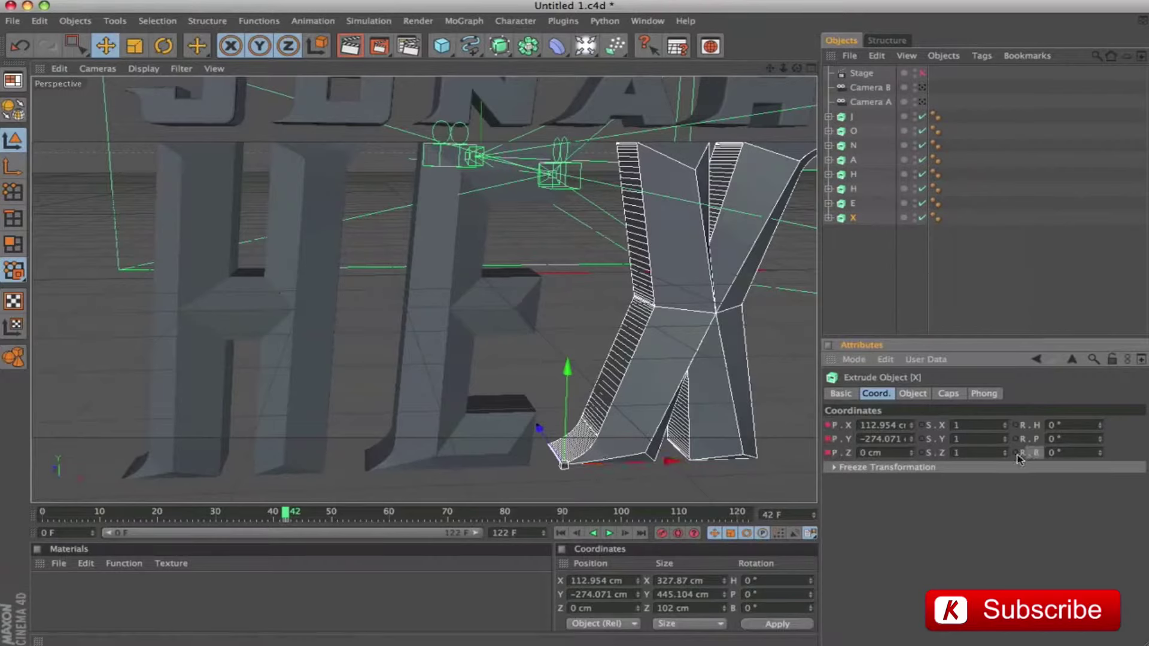
drag(286, 514, 344, 524)
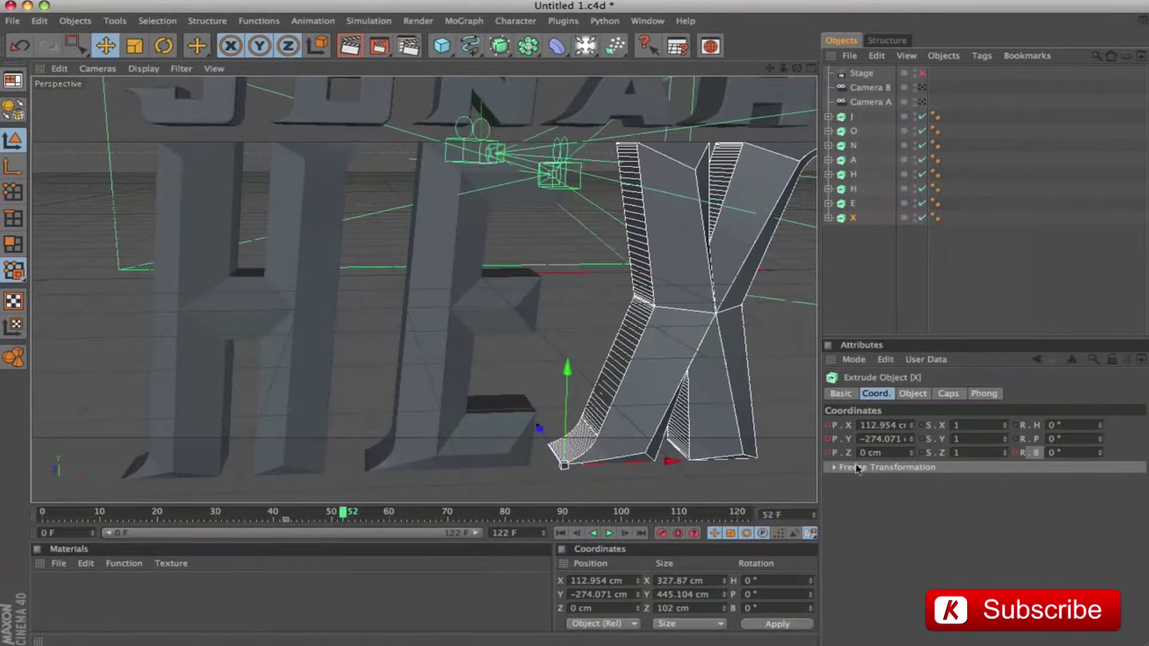
ctrl+click(829, 452)
ctrl+click(828, 439)
ctrl+click(828, 425)
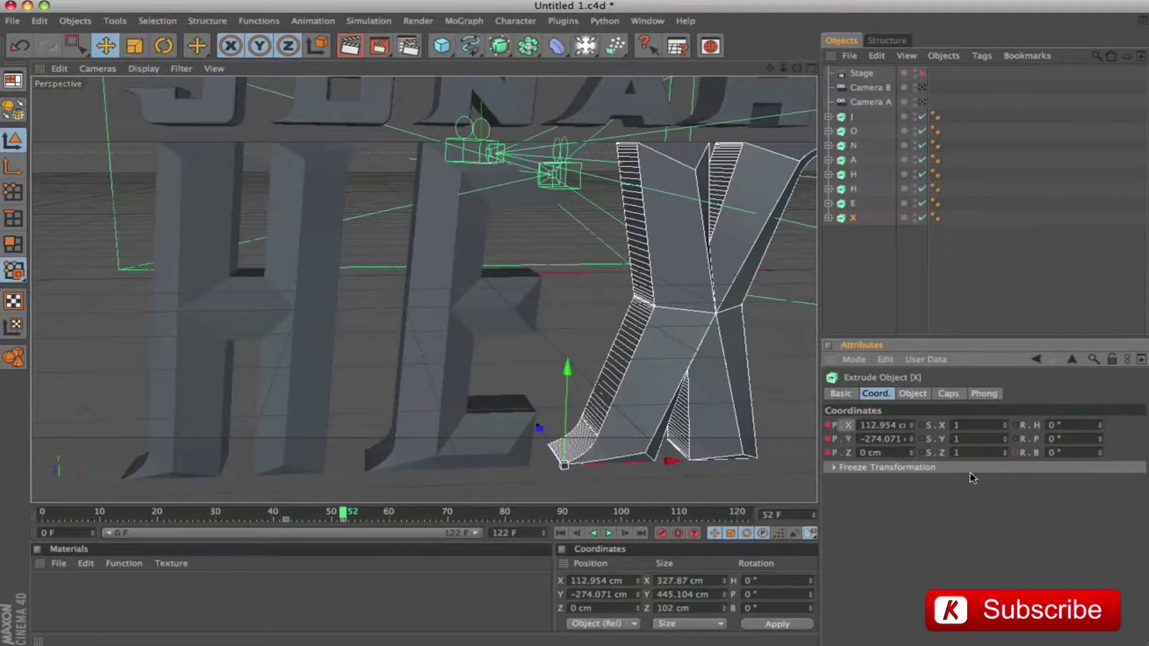
ctrl+click(1015, 453)
drag(344, 513, 365, 513)
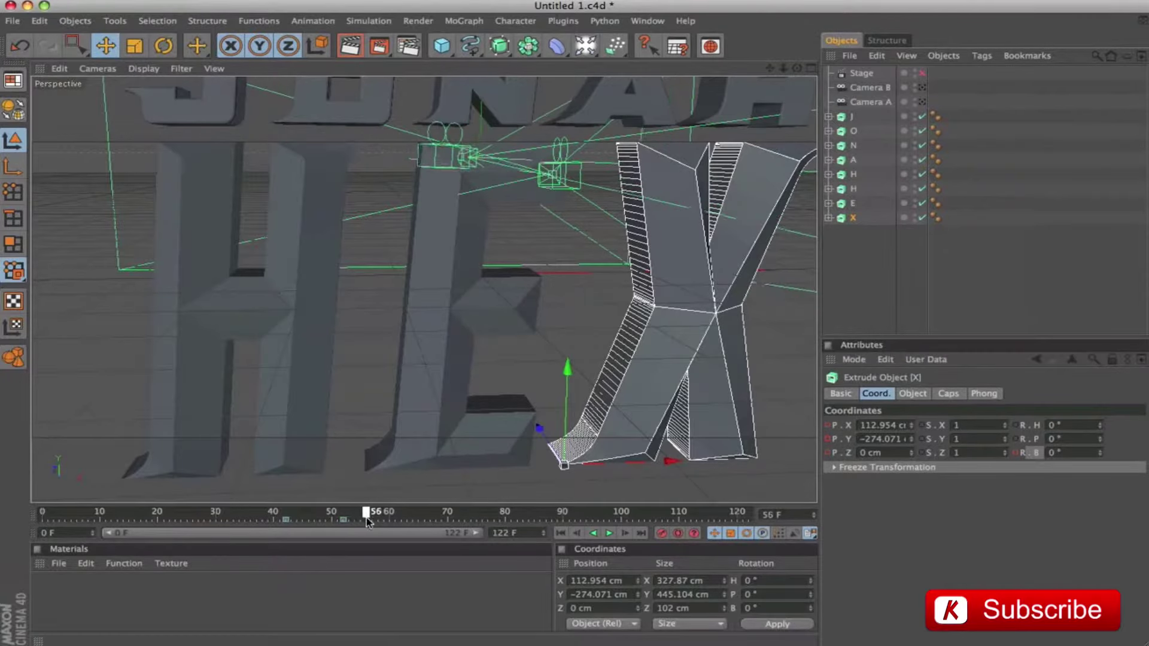
ctrl+click(1015, 453)
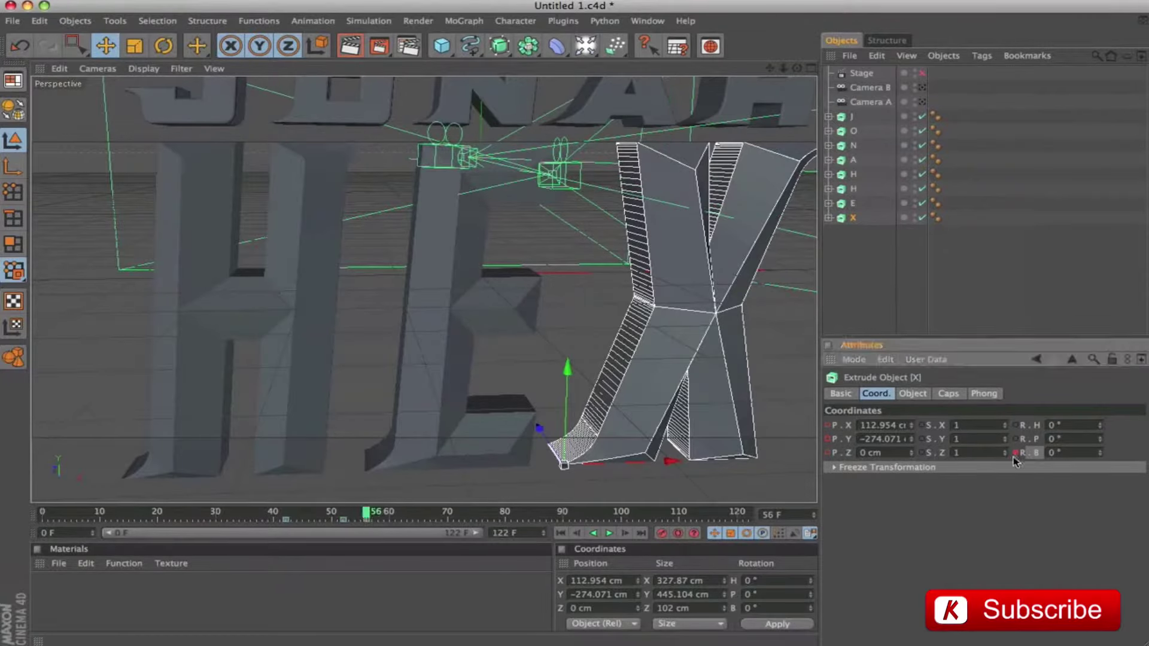
ctrl+click(828, 453)
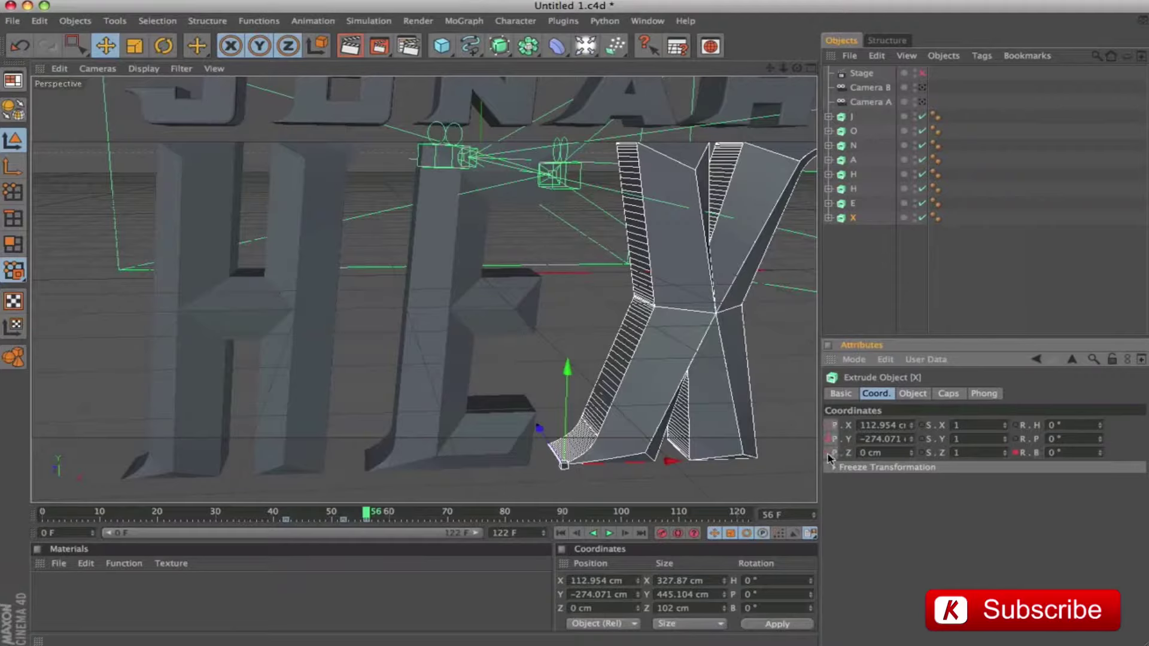
At frame 52, set the letter X's Y position to -217 cm and its bank rotation to 27°, and record the keyframes.
click(353, 514)
drag(353, 514, 343, 513)
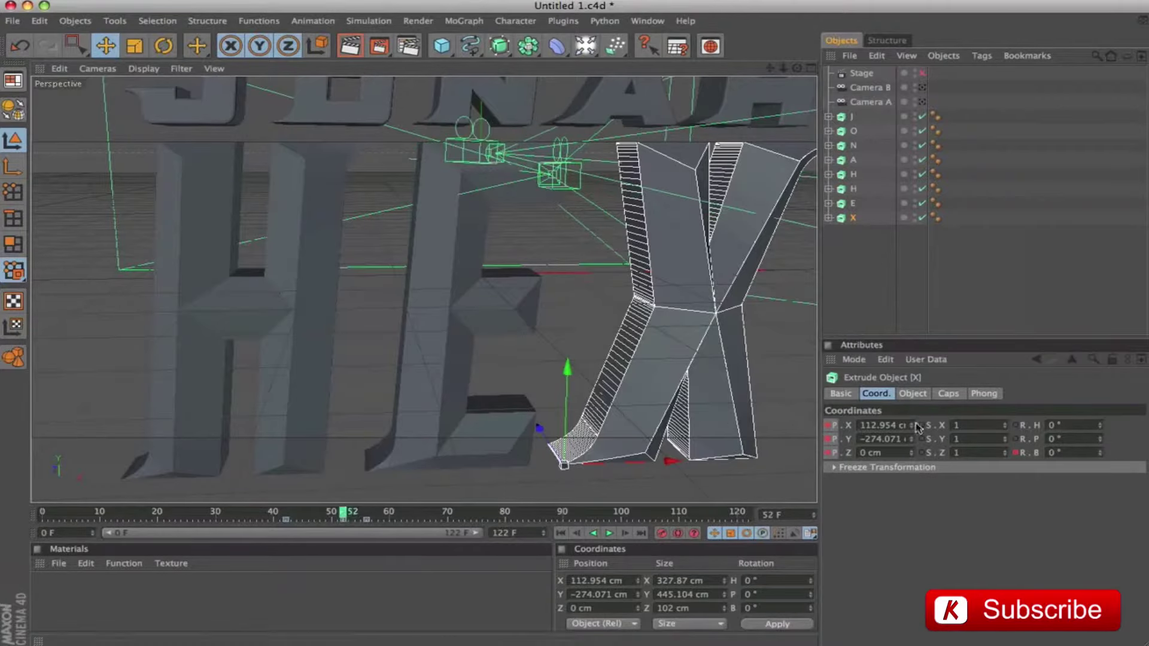
double_click(865, 440)
text(-217)
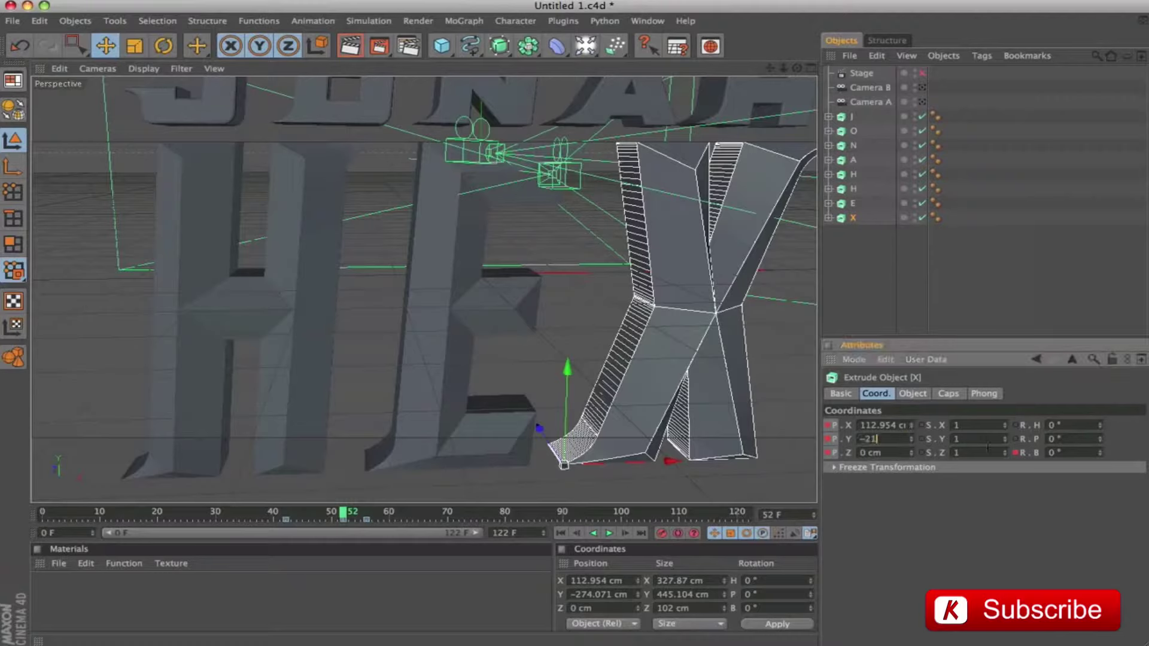
key(Return)
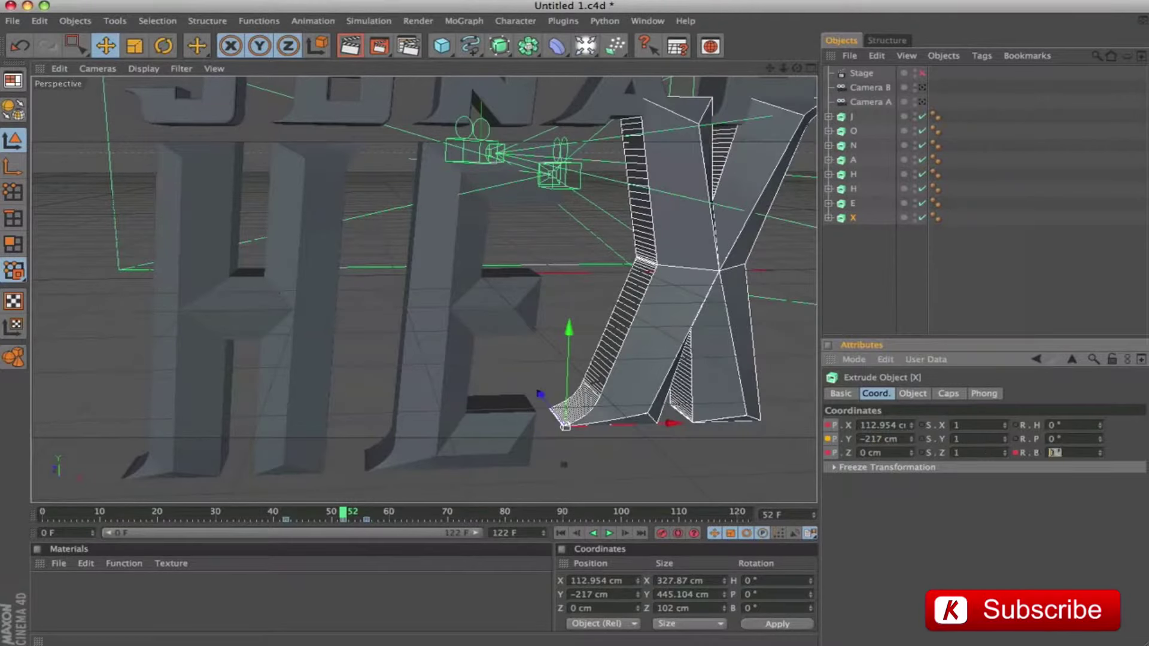
text(27)
key(Return)
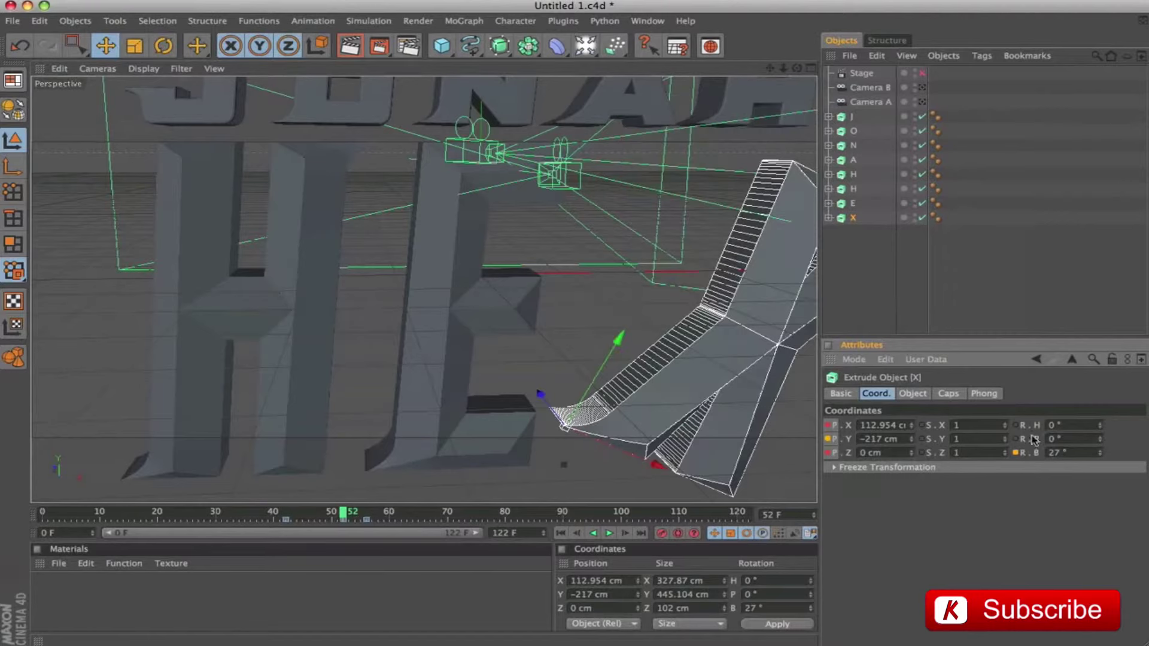
click(1015, 454)
click(827, 453)
click(828, 439)
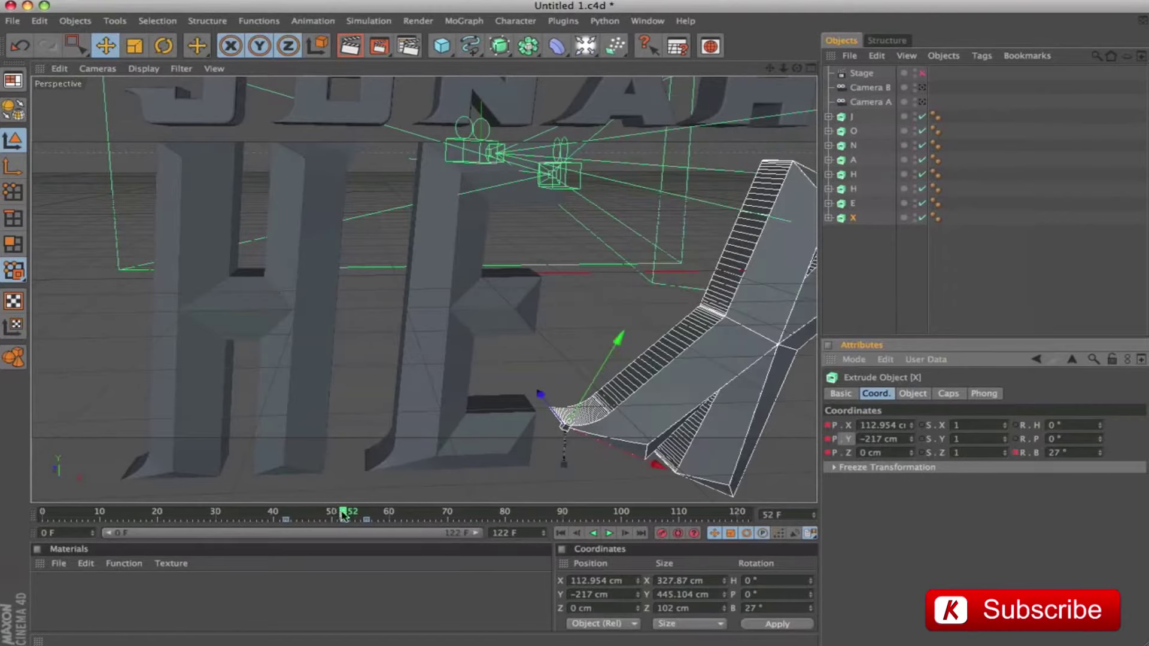
Enable the Stage object and play the animation from the start to check the letter X through the switched cameras.
drag(343, 515, 286, 513)
click(923, 73)
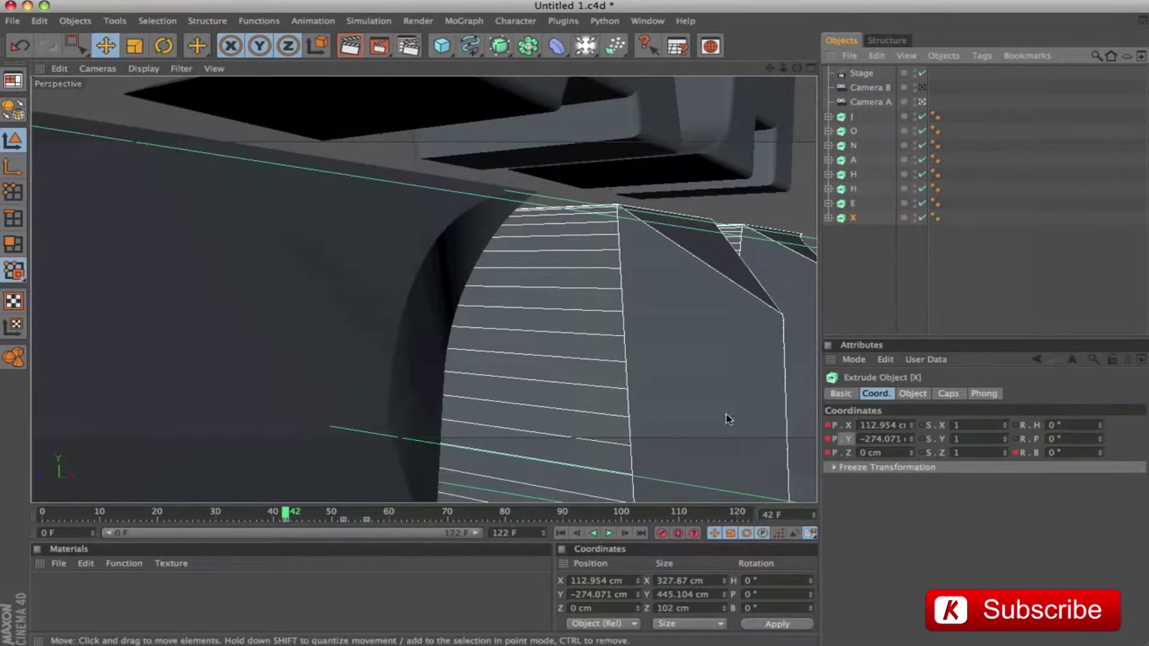
click(561, 533)
click(609, 533)
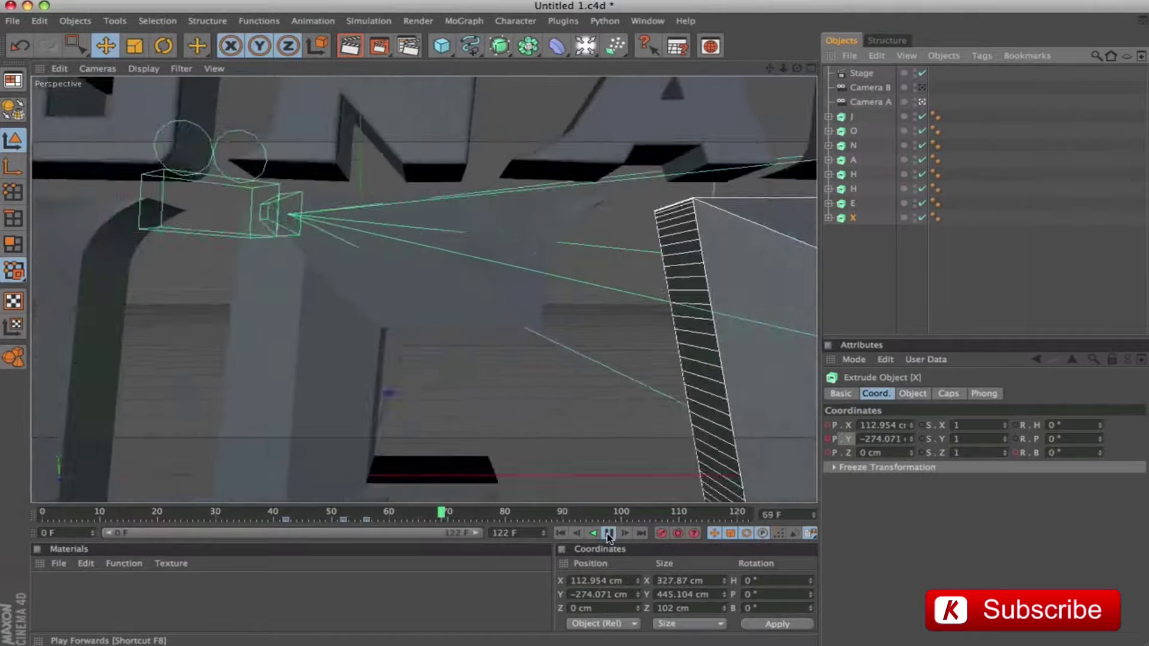
click(609, 533)
Set the letter X's extrusion Movement depth to 40 cm and record a keyframe for it at frame 56.
mouse_move(526, 513)
mouse_down()
mouse_move(56, 513)
mouse_move(366, 522)
mouse_up()
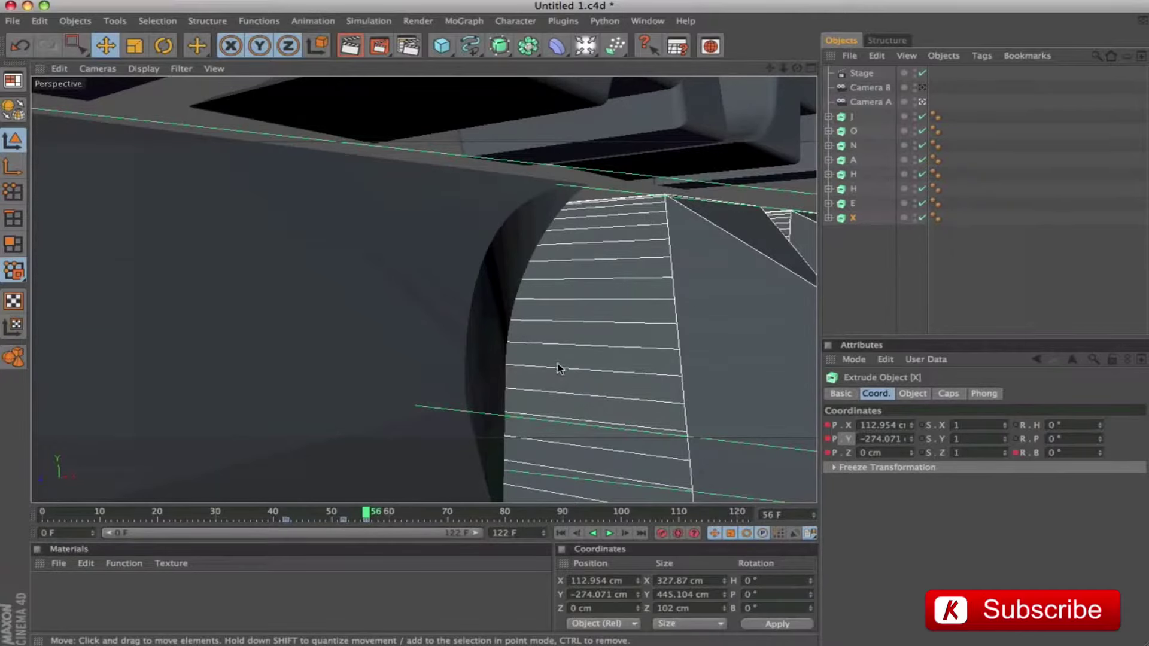
drag(369, 514, 343, 515)
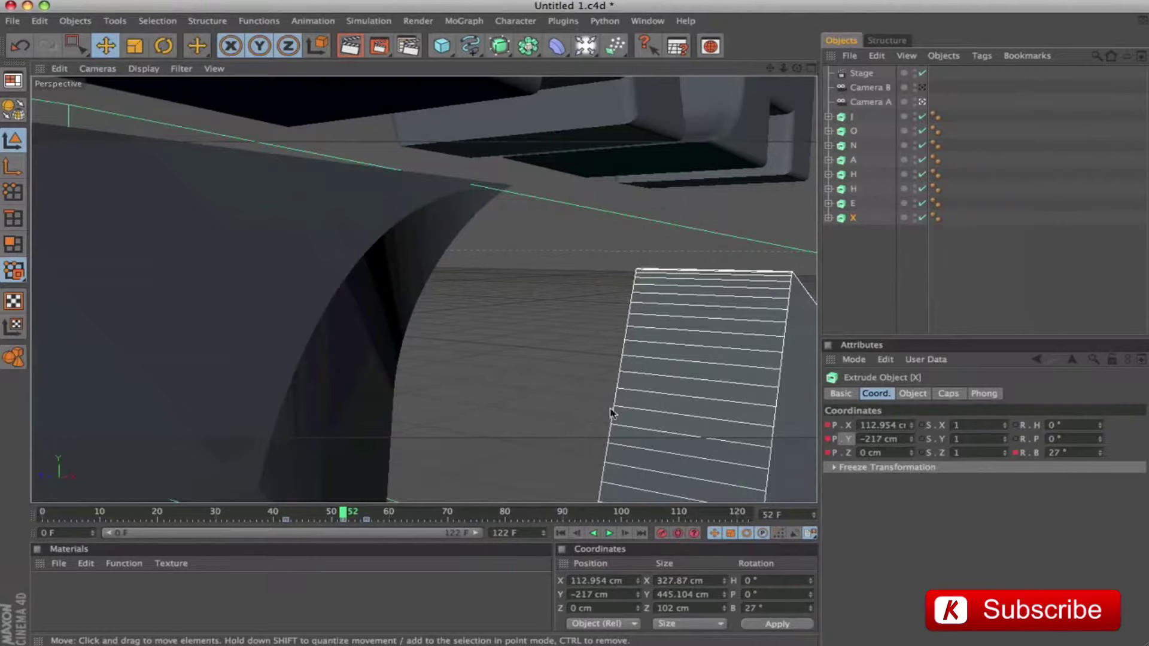
click(913, 394)
drag(1061, 424, 1013, 425)
text(40)
key(Return)
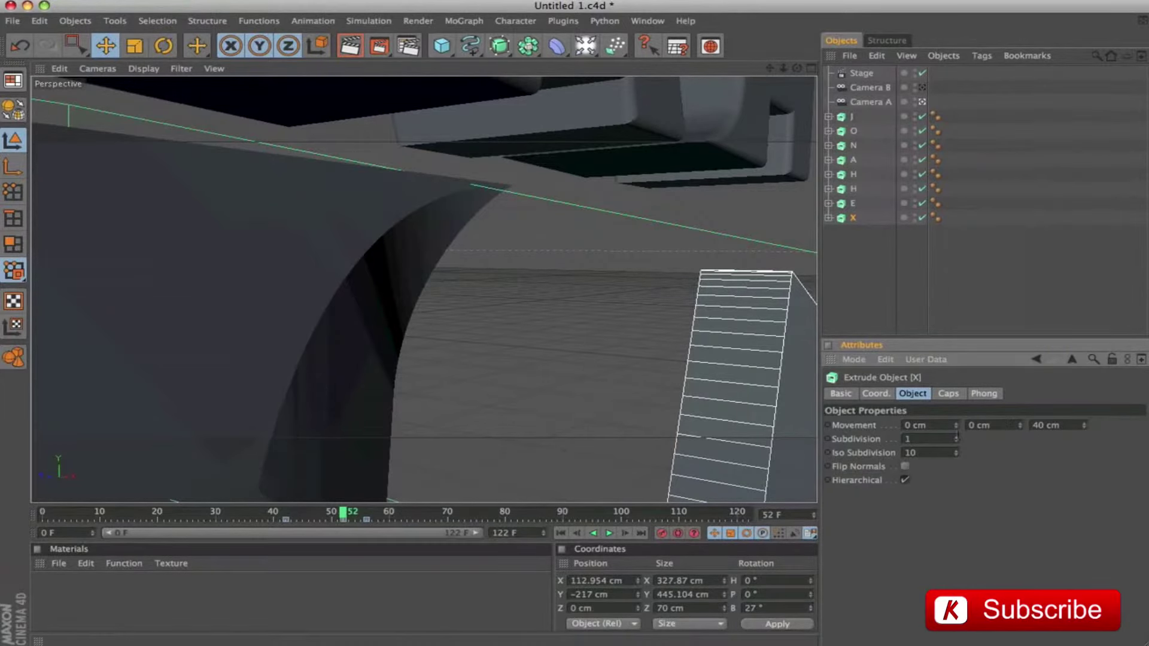
drag(344, 513, 365, 513)
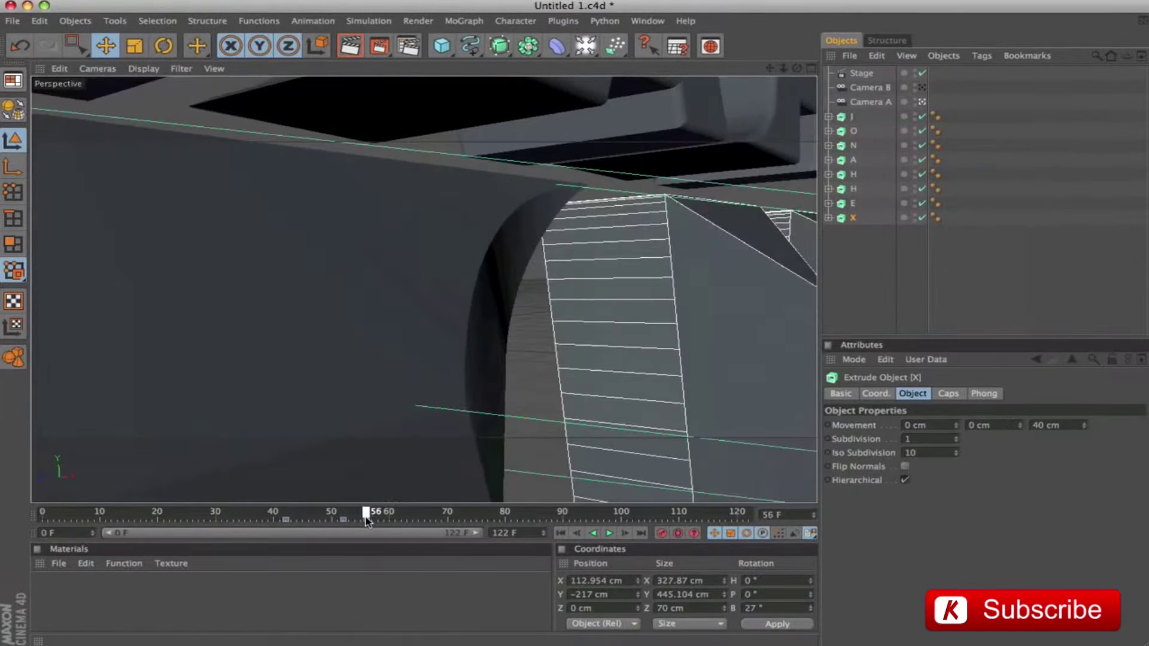
ctrl+click(828, 425)
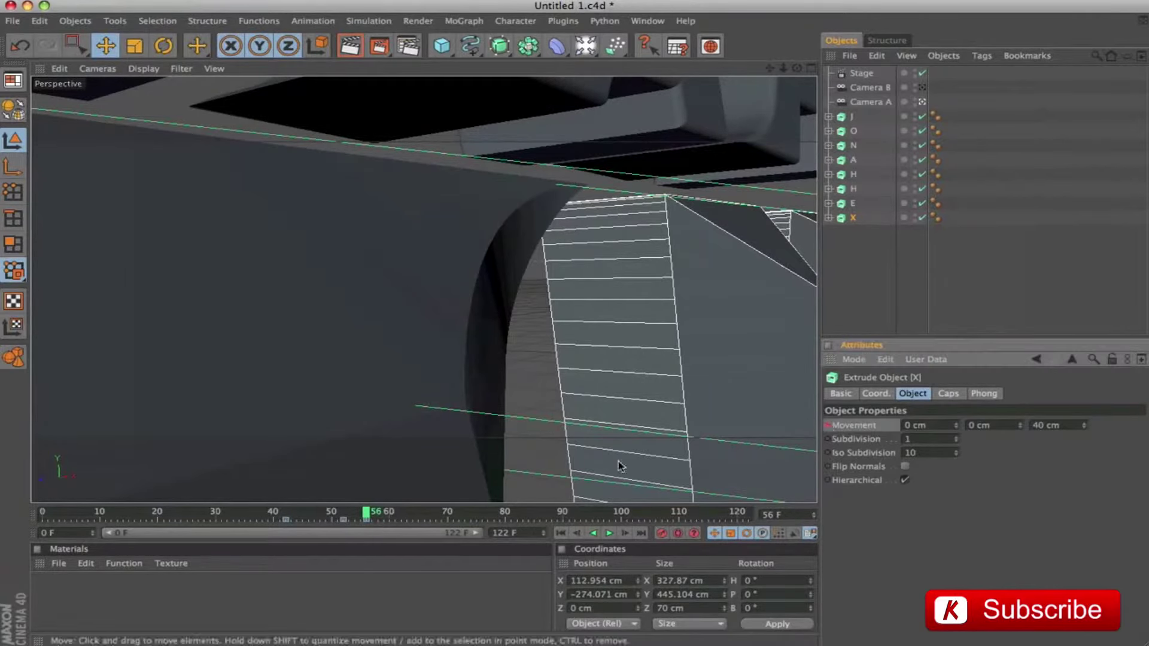
At frame 57, set the letter X's extrusion Movement depth to 72 cm and record its keyframe.
click(371, 516)
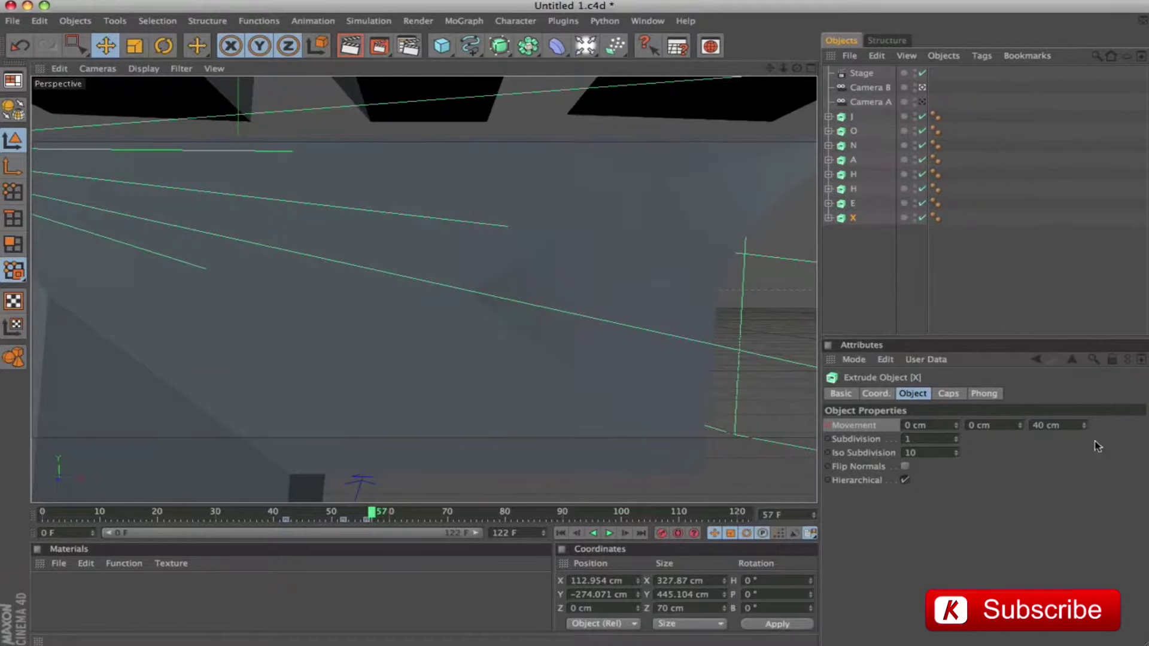
click(1074, 426)
text(72)
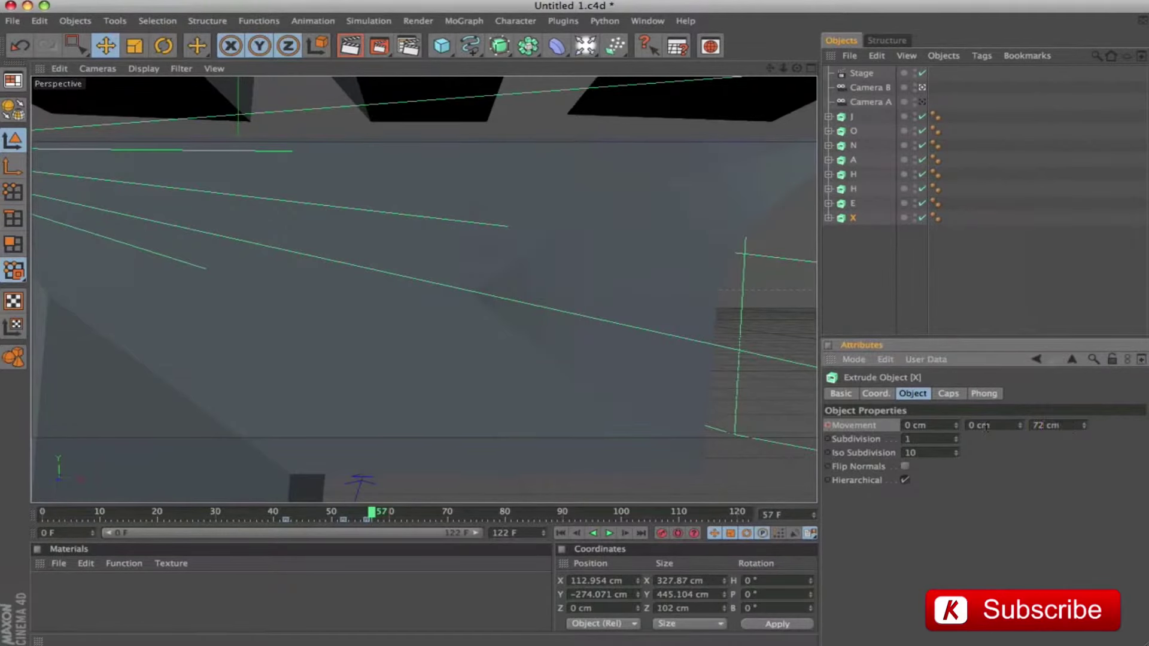
ctrl+click(829, 426)
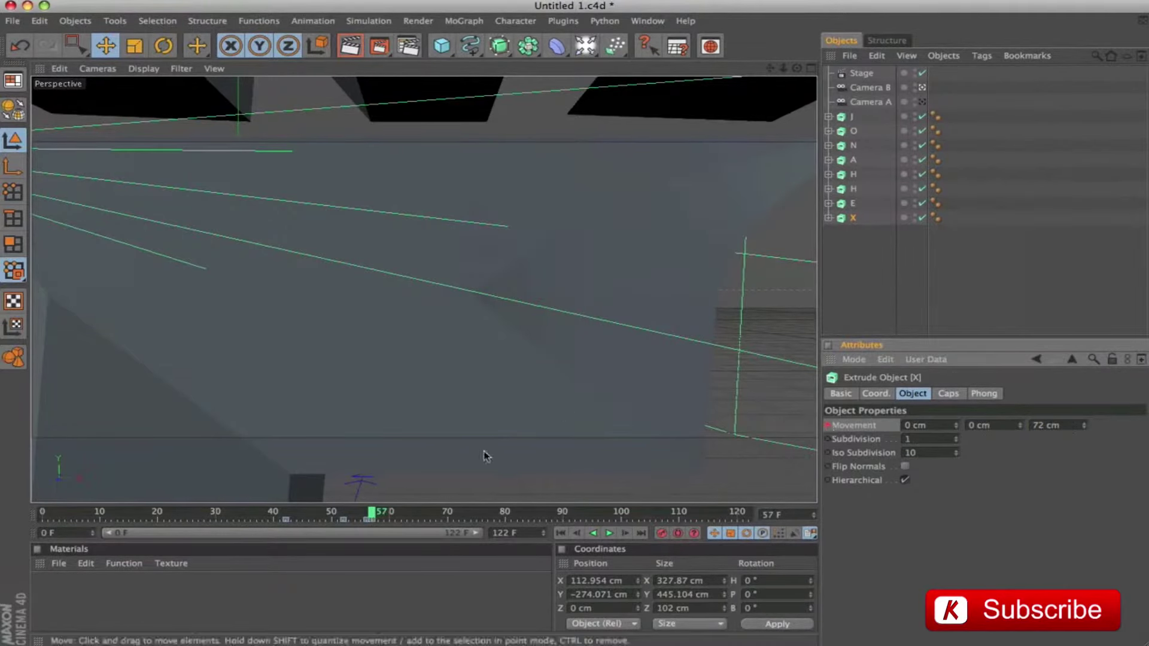
Disable the Stage object and scrub between frames 51 and 58 to examine the letter X's motion and depth change.
drag(371, 516, 453, 516)
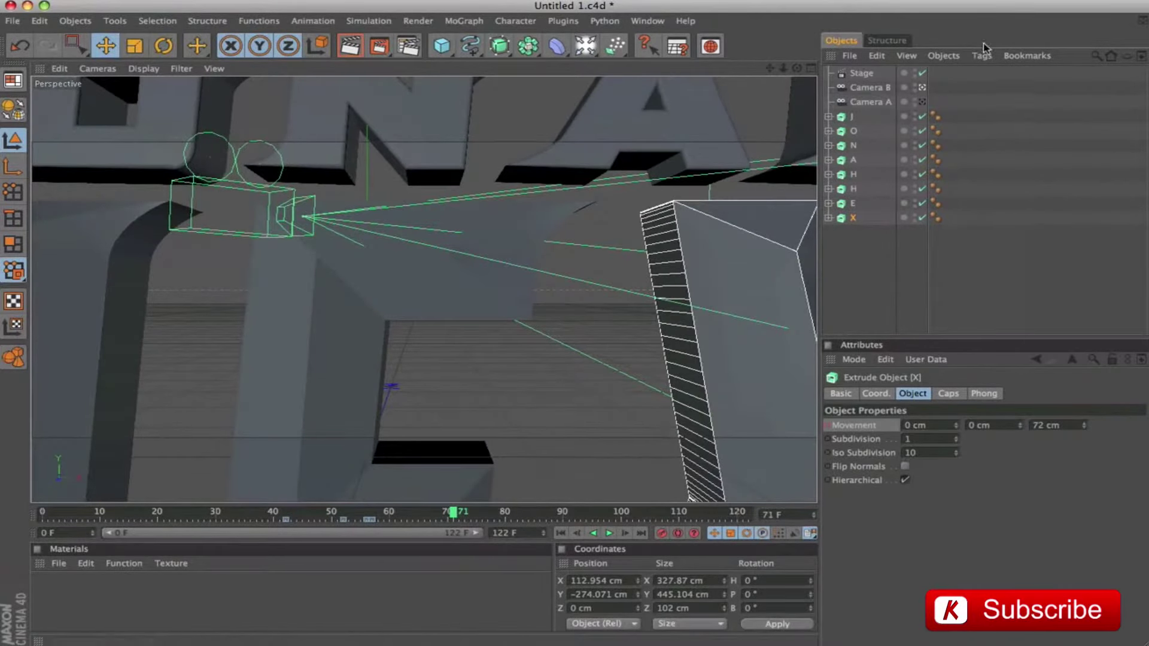
click(922, 73)
drag(453, 515, 338, 516)
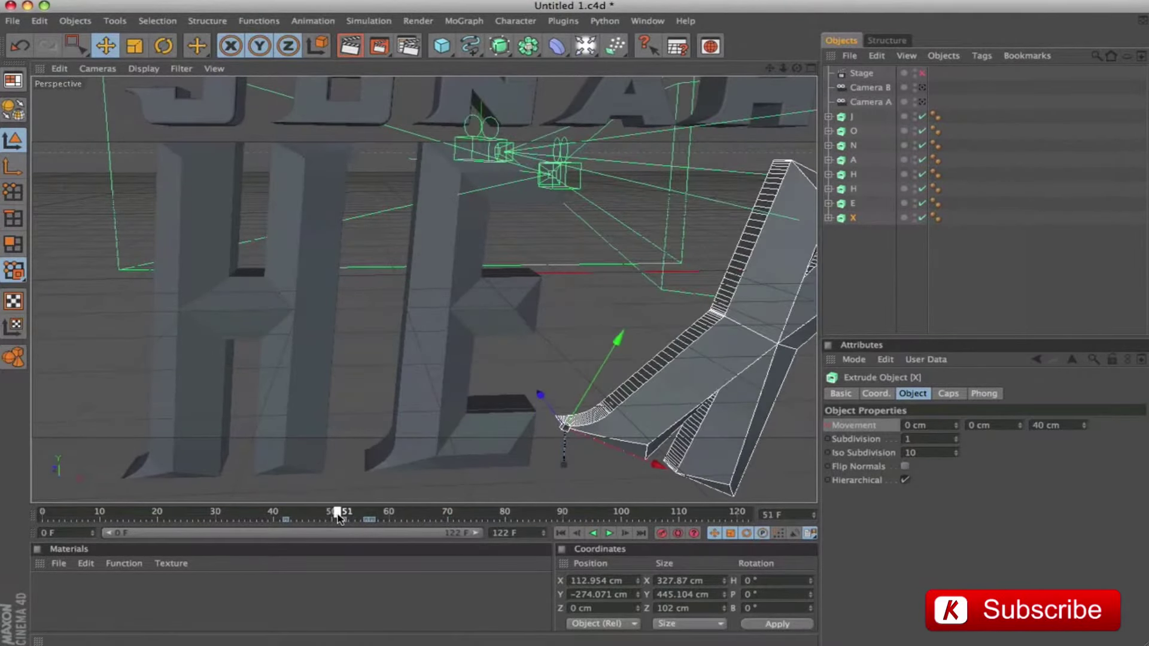
drag(346, 514, 379, 519)
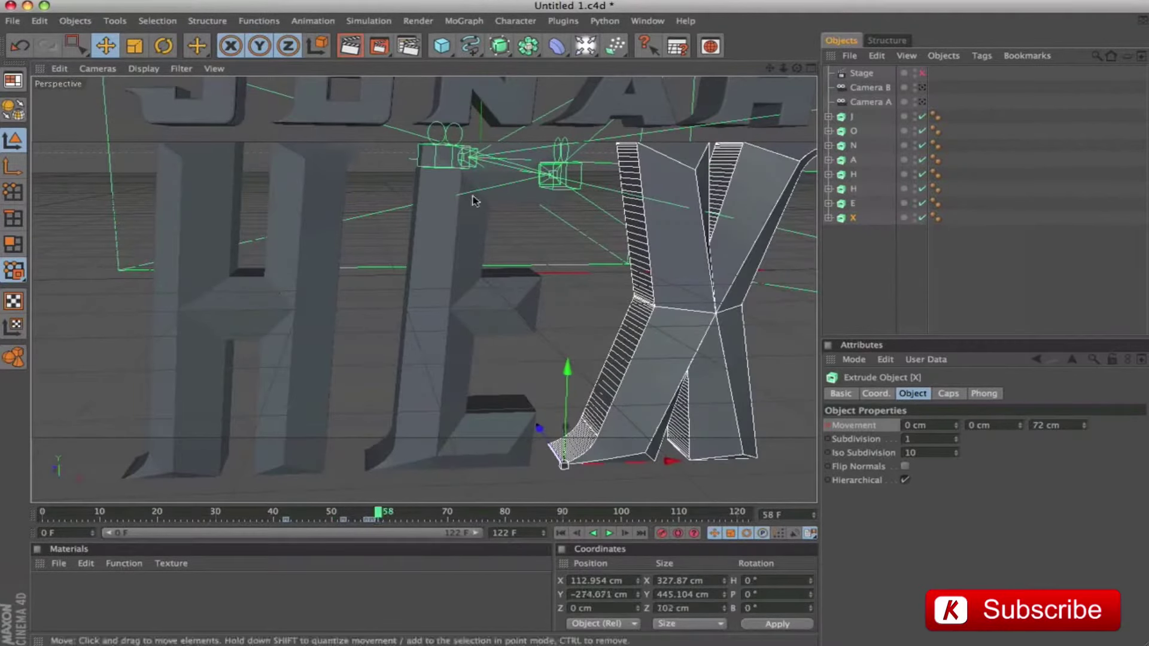
Re-enable the Stage object and replay the whole animation from the first frame.
click(921, 73)
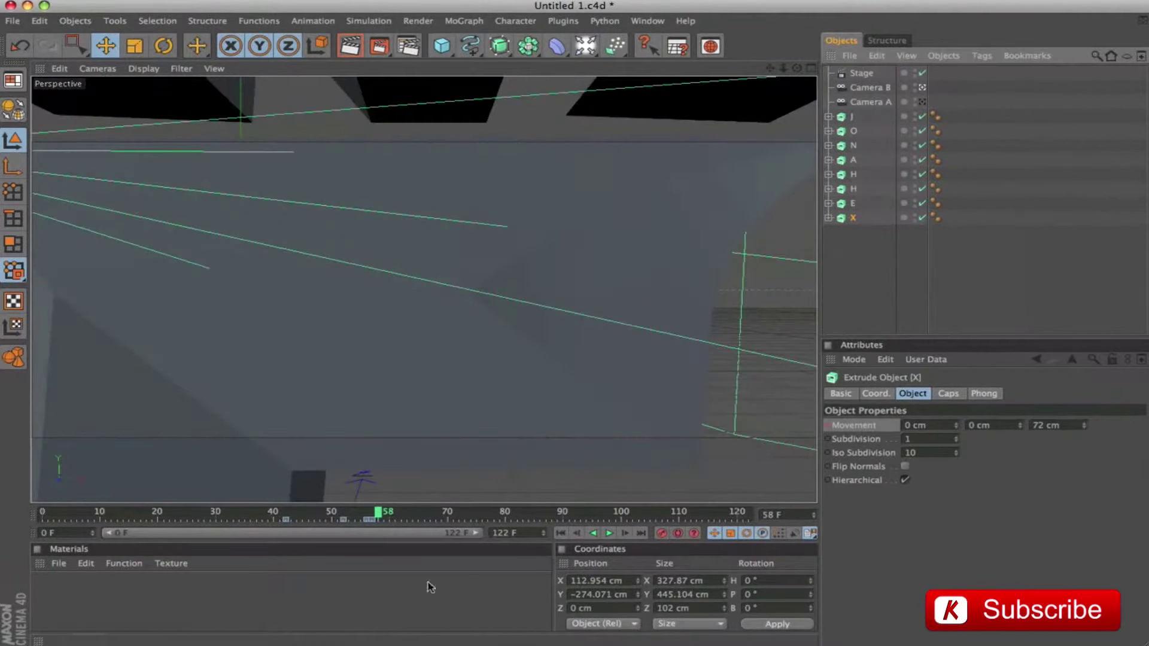
click(561, 533)
click(609, 534)
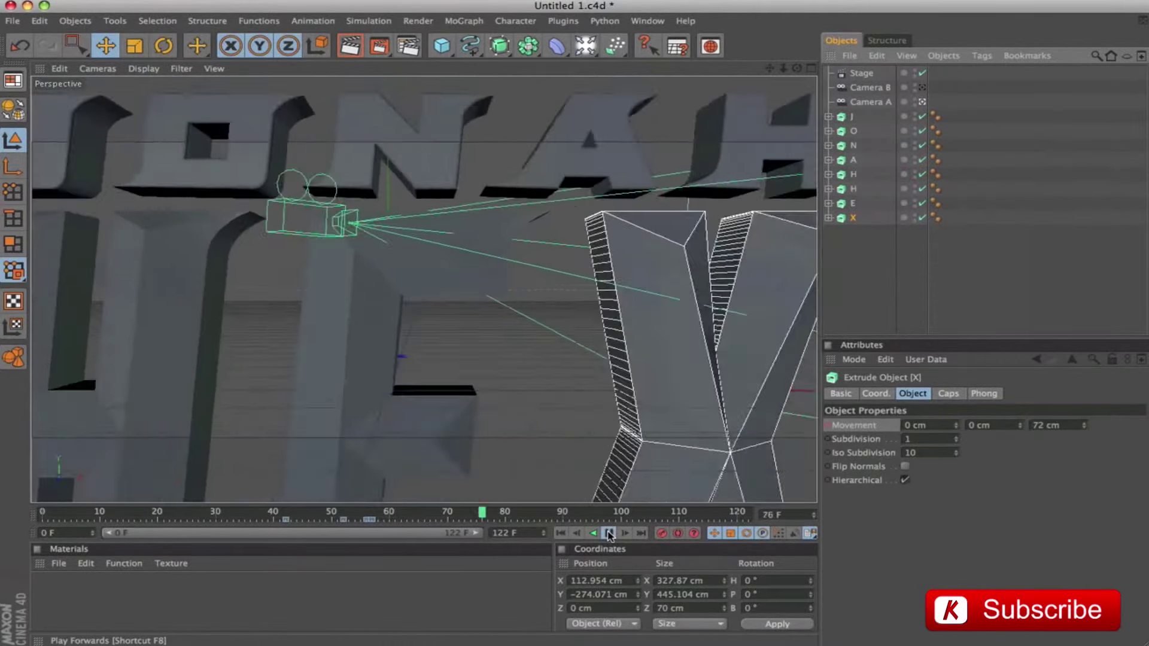
Stop the playback and look through the J, O, N and A letter objects one by one.
click(609, 534)
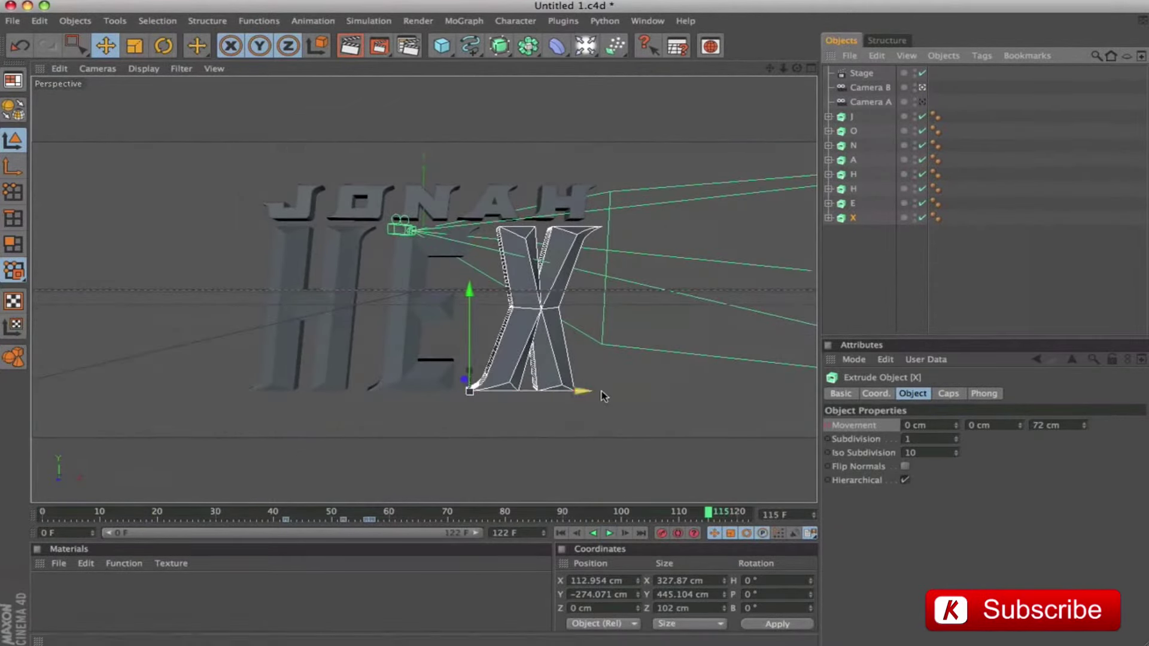
click(853, 131)
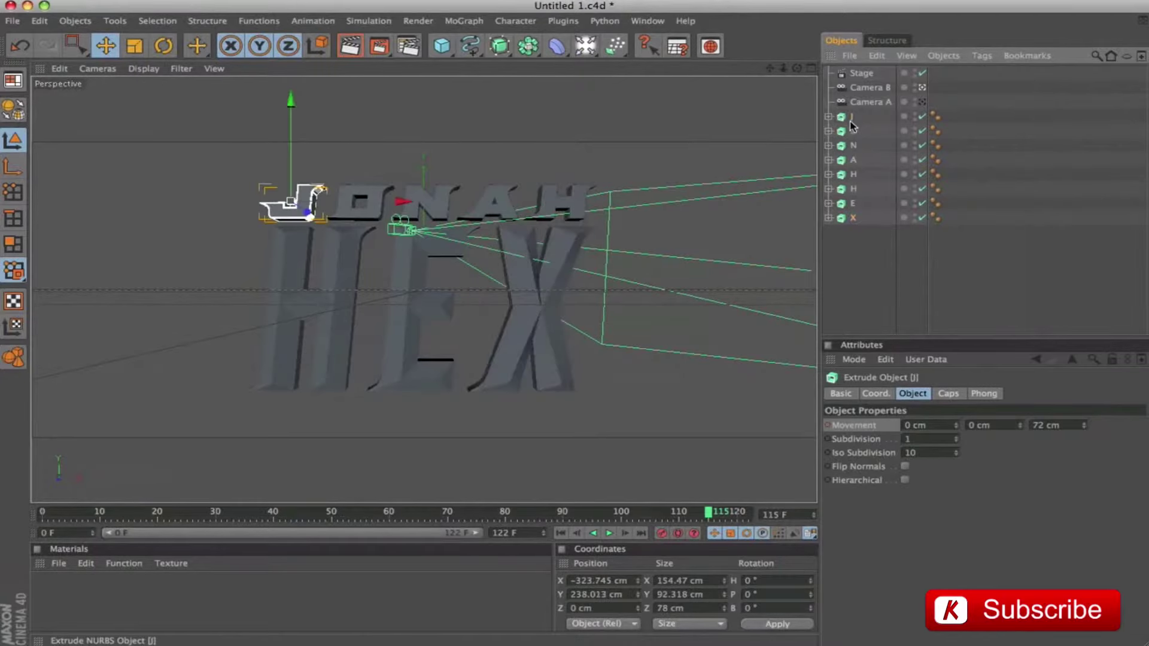
click(854, 147)
click(854, 159)
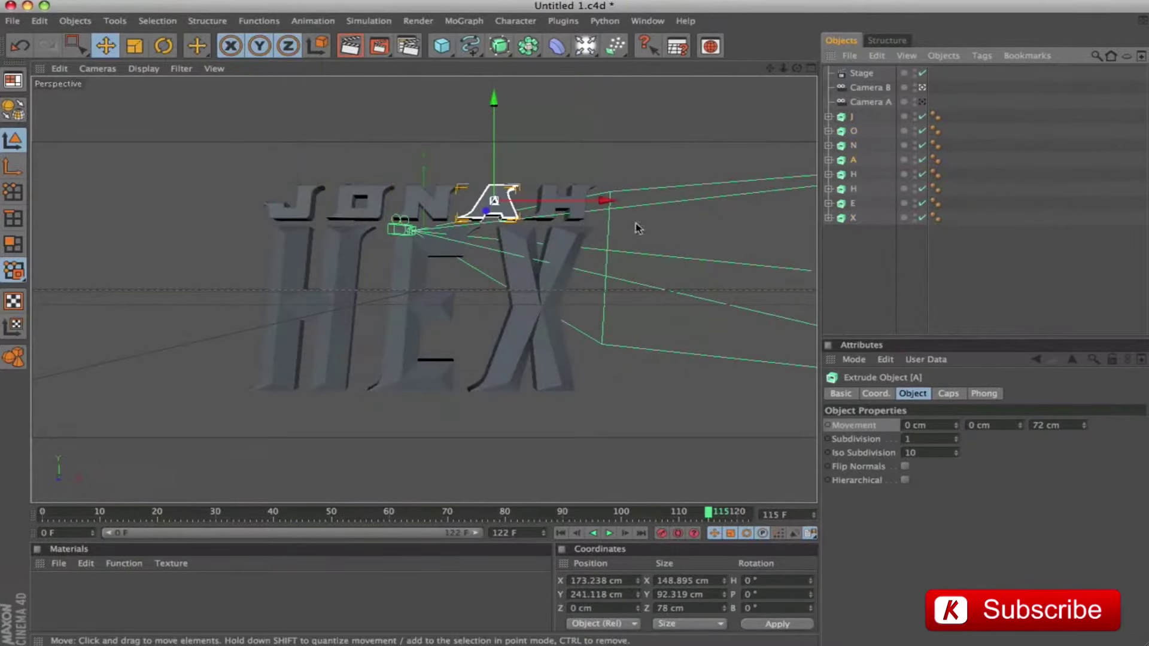
click(877, 262)
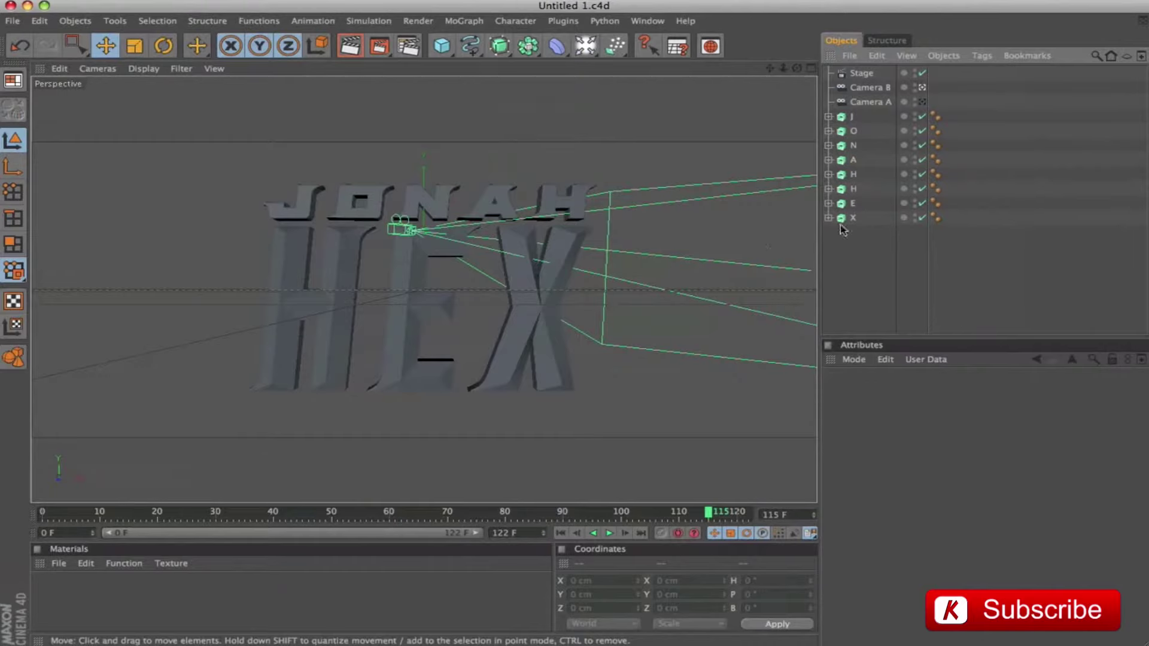
Disable the Stage object and go to frame 67 with the entire title in view.
click(923, 73)
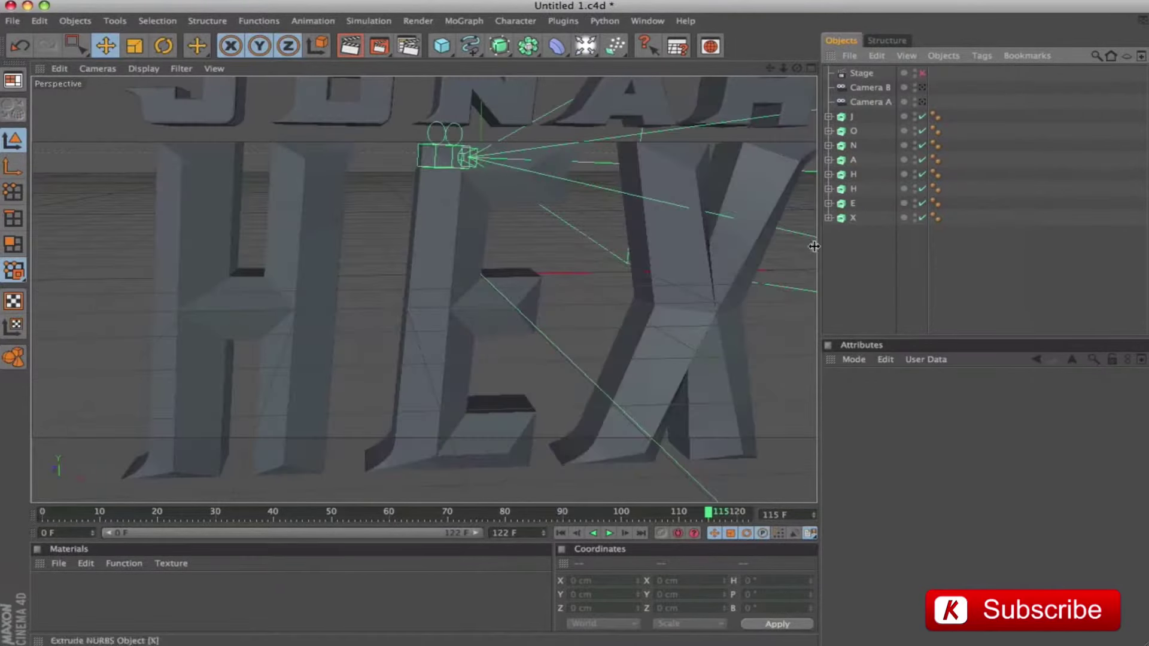
drag(783, 69, 682, 120)
drag(644, 168, 652, 165)
drag(783, 68, 733, 111)
drag(714, 517, 430, 516)
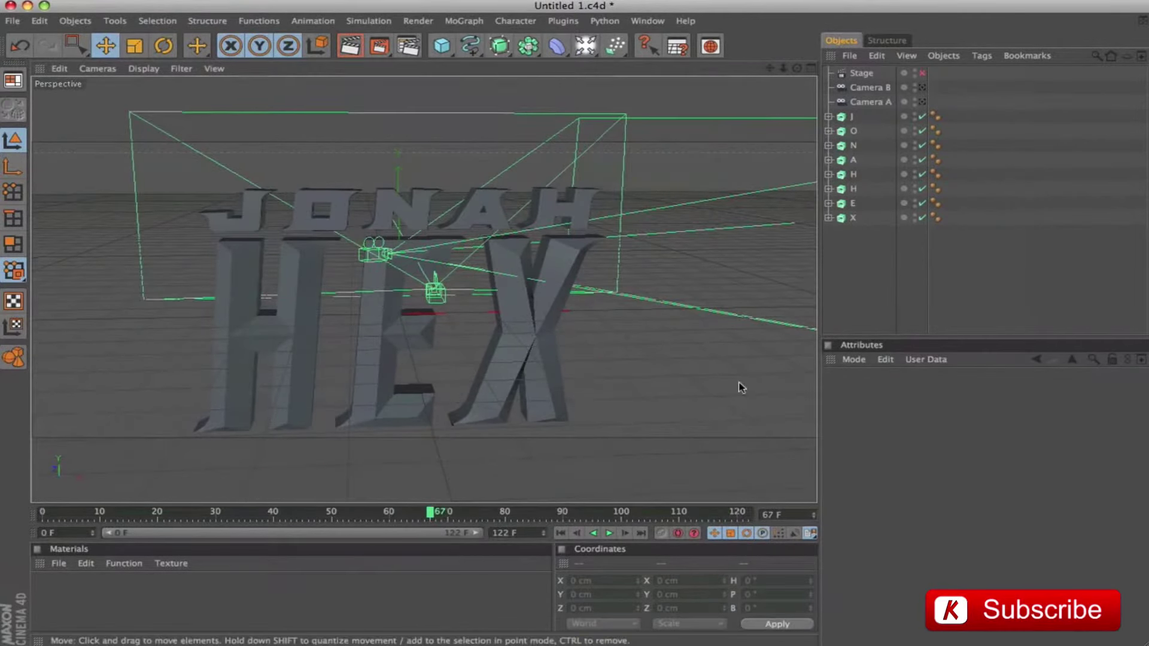
Select the five JONAH letters and record keyframes for their Y and Z position and H, P, B rotation at frame 67.
drag(866, 117, 842, 179)
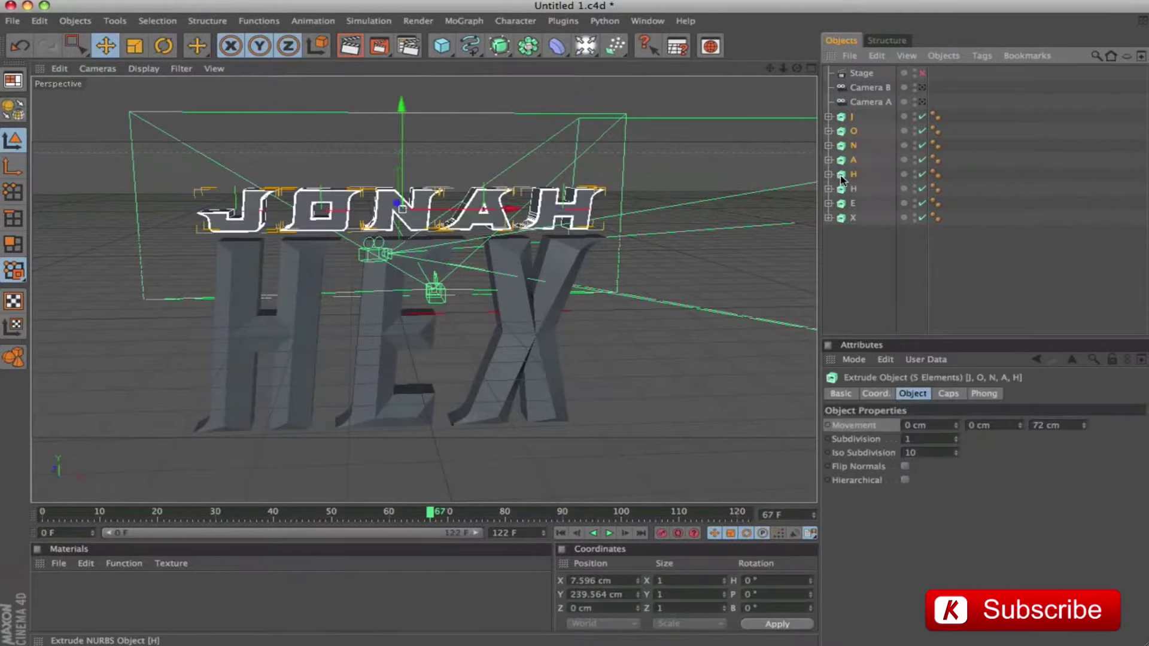
click(876, 394)
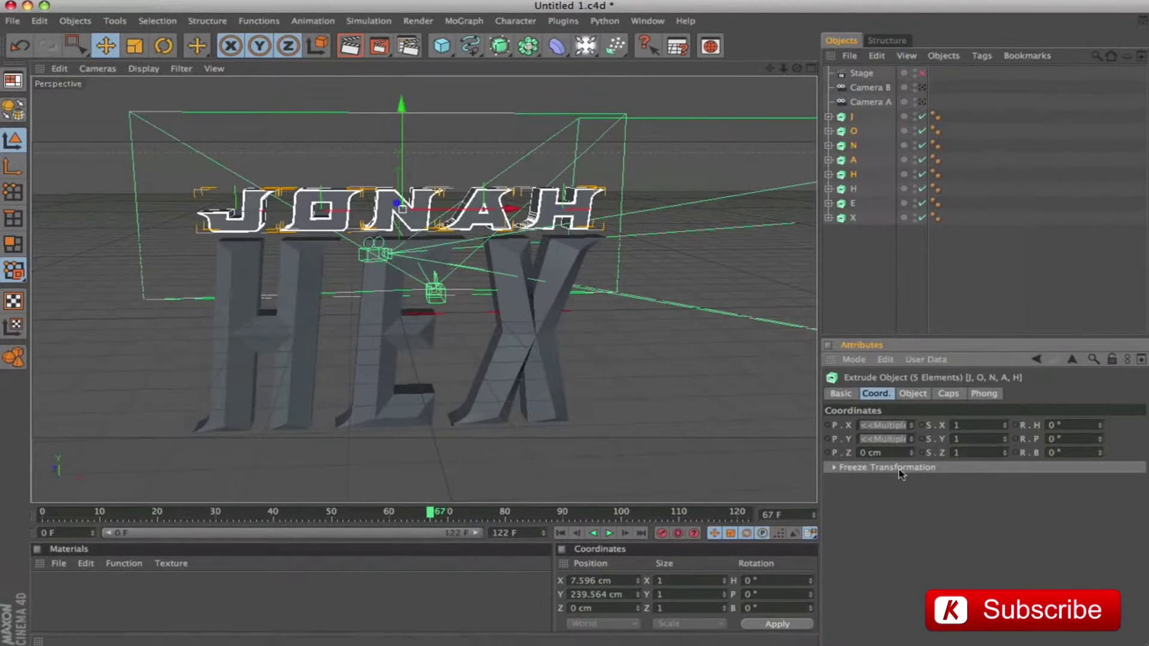
click(888, 441)
click(871, 454)
click(1018, 458)
ctrl+click(1016, 454)
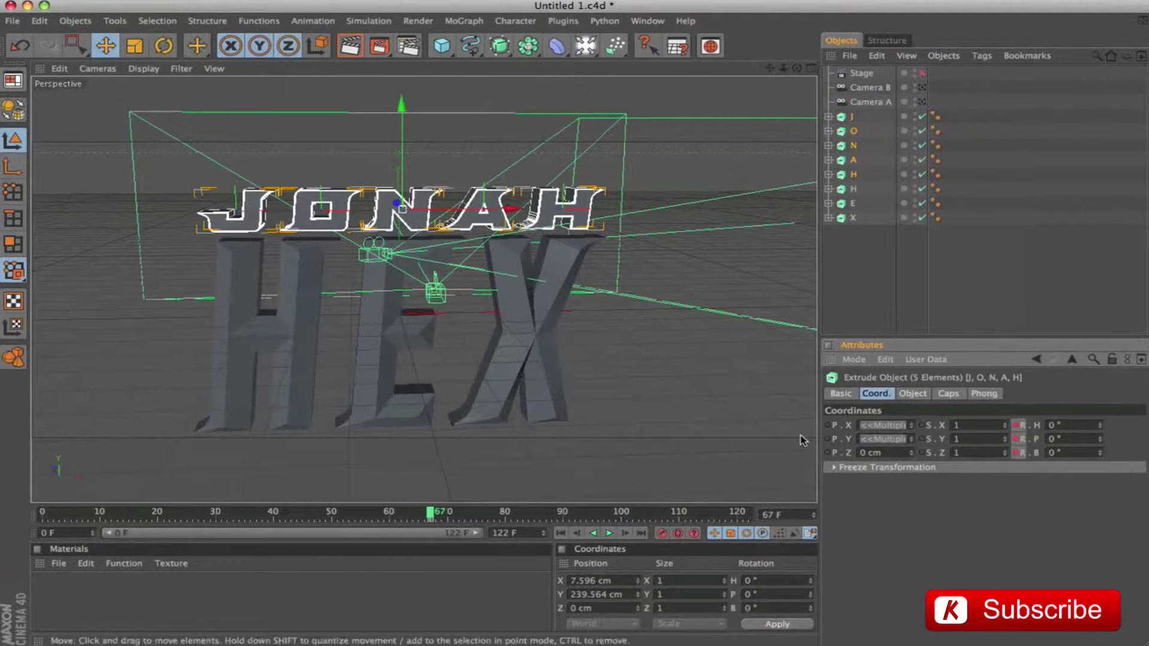
shift+click(846, 452)
ctrl+click(828, 453)
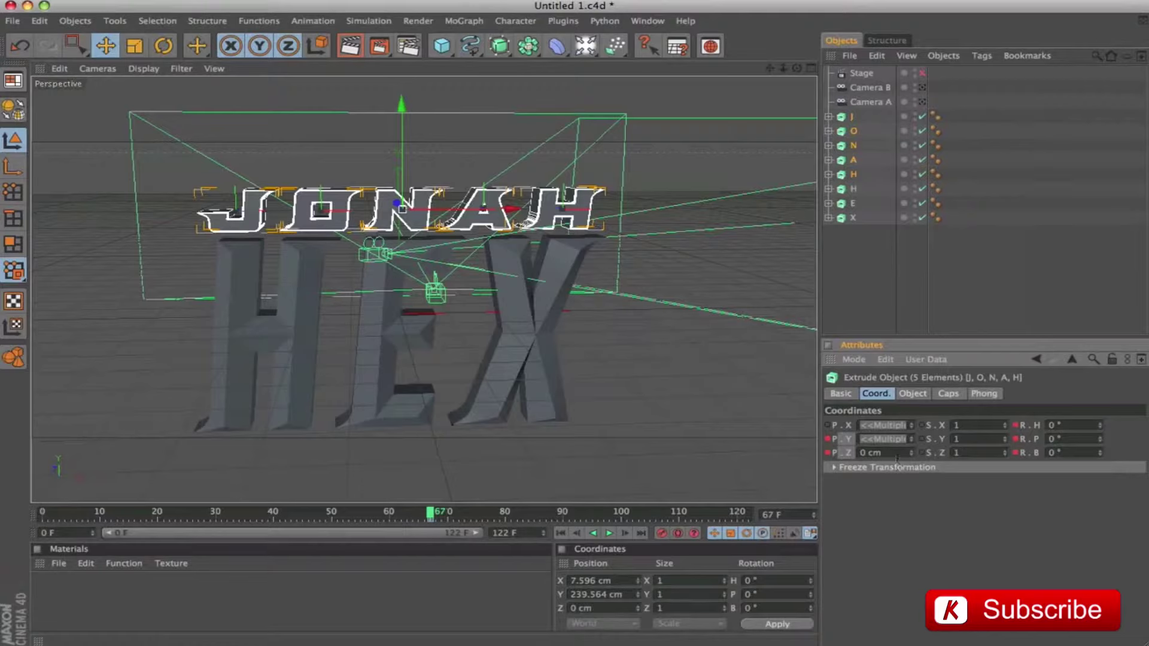
At frame 77, record keyframes for the JONAH letters' Y and Z position and all three rotation values.
drag(429, 515, 490, 523)
ctrl+click(830, 454)
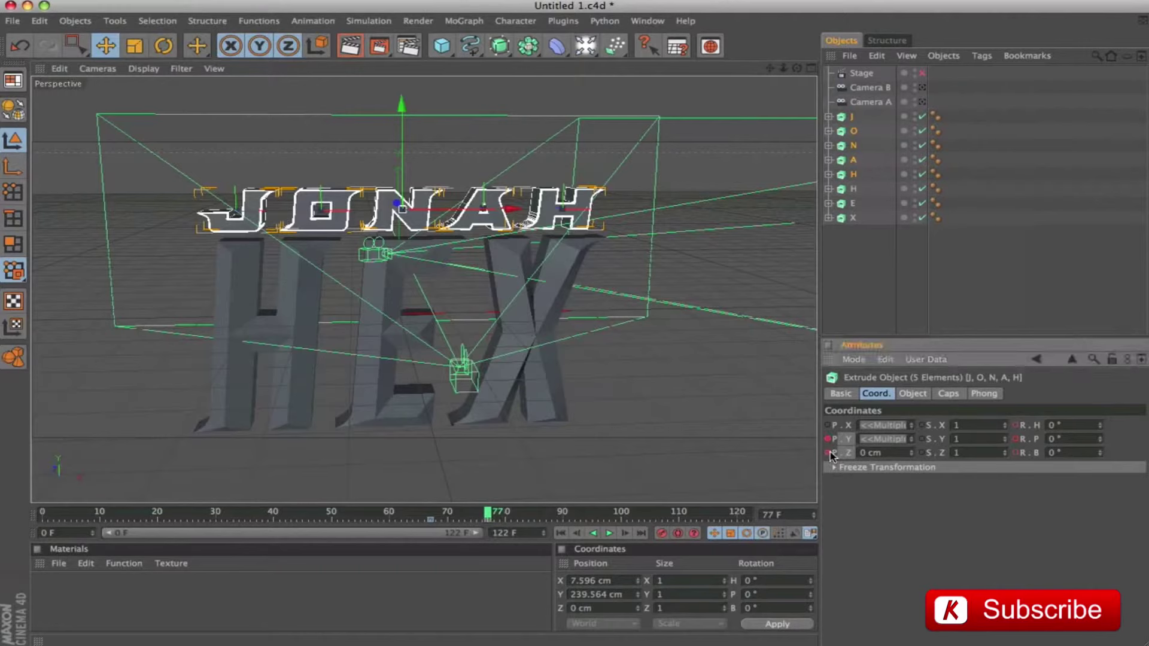
ctrl+click(1016, 452)
ctrl+click(1016, 439)
ctrl+click(1016, 424)
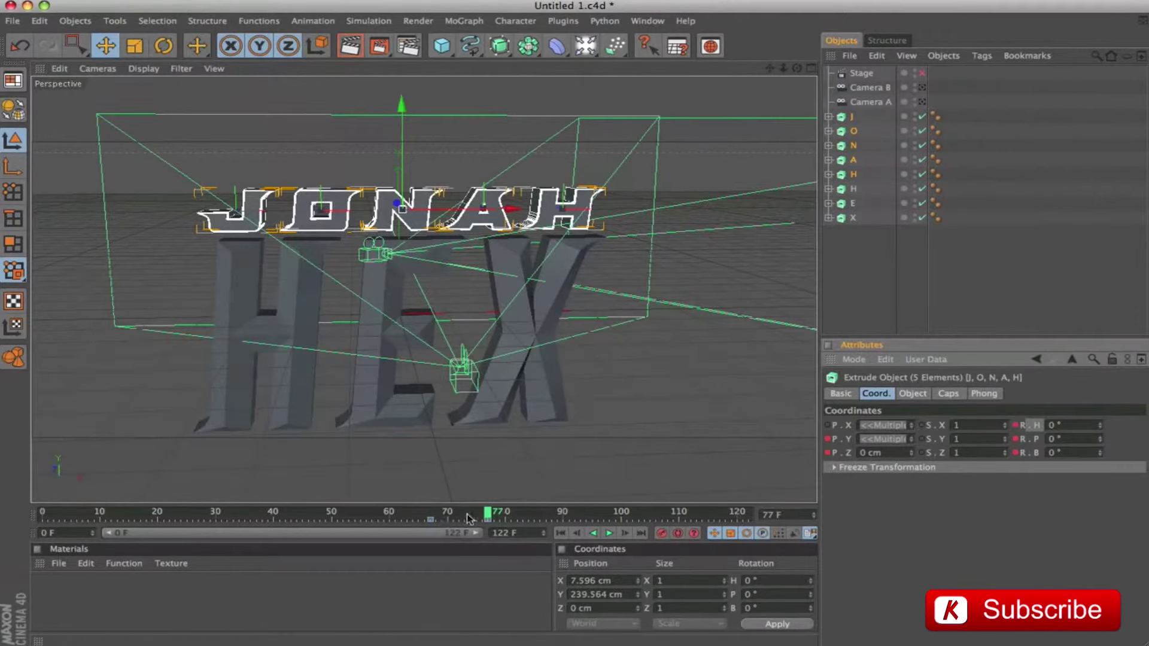
Return to frame 67 and set the JONAH letters' Y position to 450 cm and Z position to -250 cm.
drag(485, 516, 429, 516)
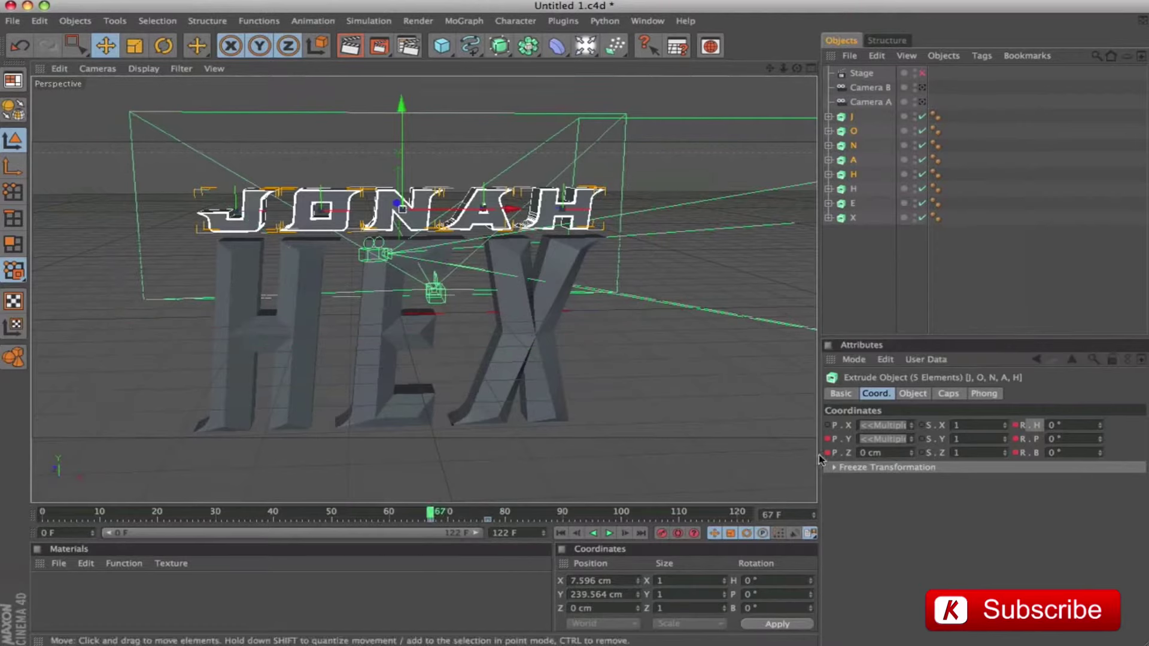
double_click(883, 440)
text(45000)
key(Return)
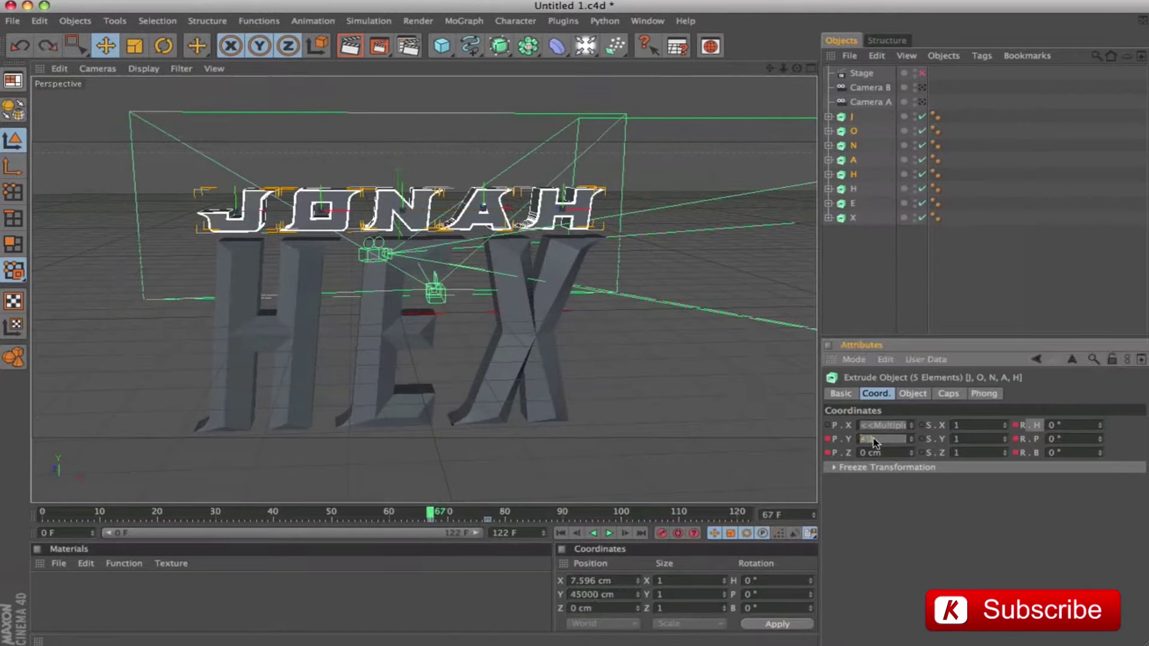
key(Tab)
text(-250)
key(Return)
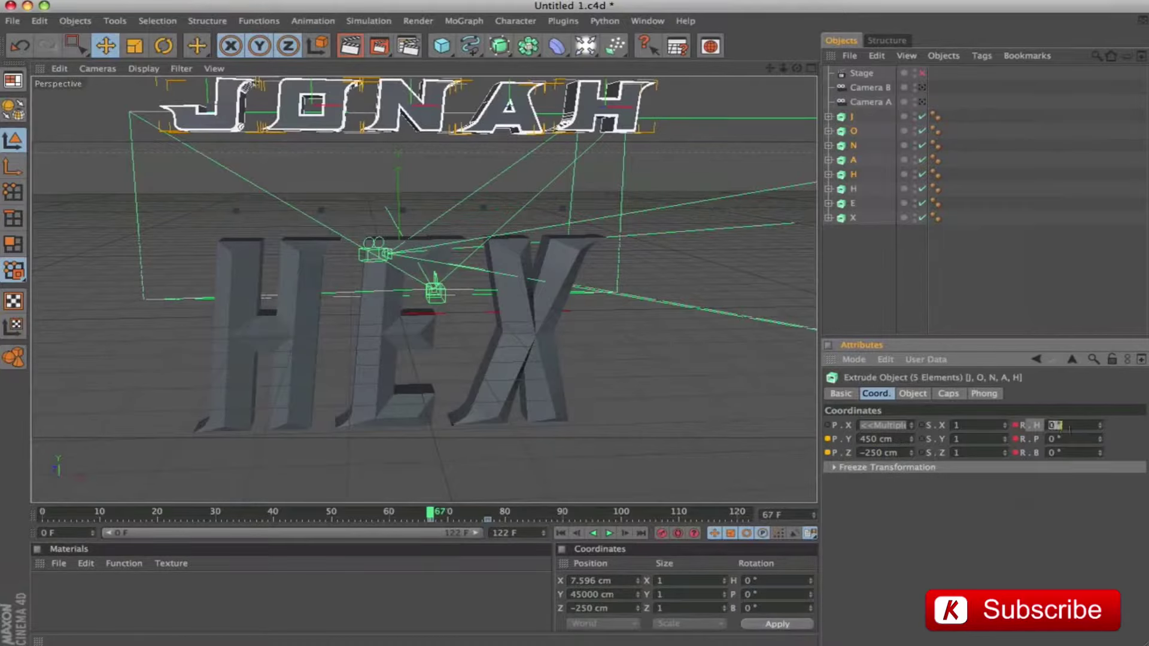
Set the JONAH letters' rotation to H -18°, P -33°, B -18° and record the changed position and rotation keyframes at frame 67.
key(Tab)
text(-33)
key(Tab)
text(-18)
key(Return)
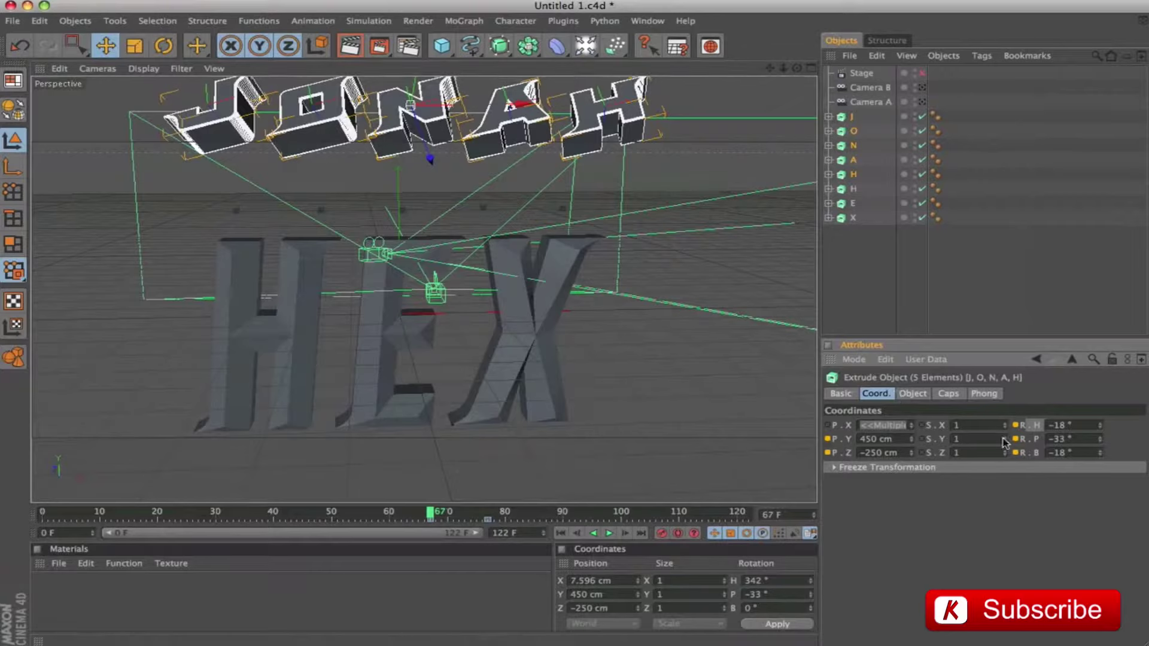
click(1016, 453)
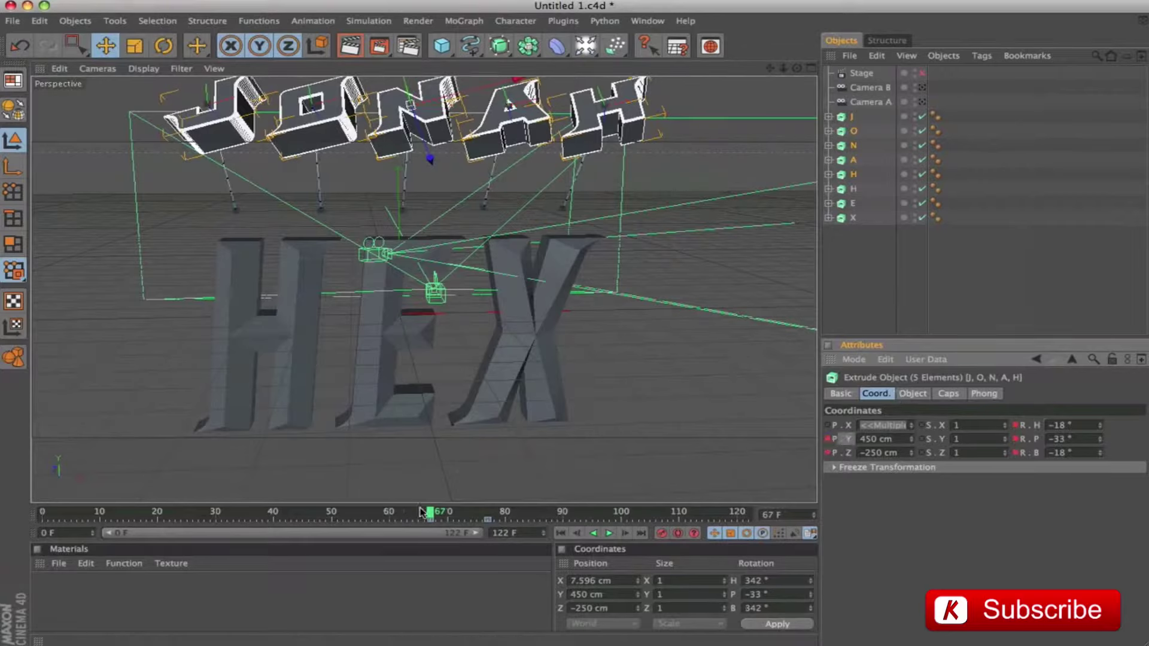
mouse_move(429, 513)
mouse_down()
mouse_move(481, 527)
mouse_move(430, 526)
mouse_up()
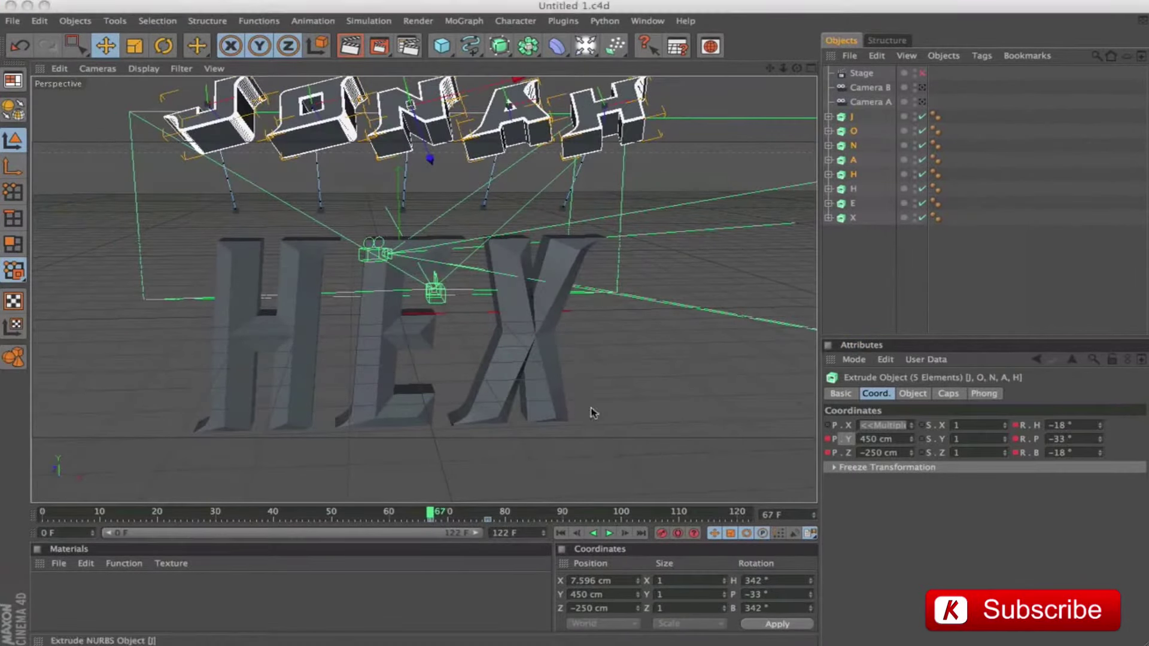
Move the letter O's ending keyframe to frame 87 and scrub from frame 67 to check its motion.
click(857, 264)
click(852, 116)
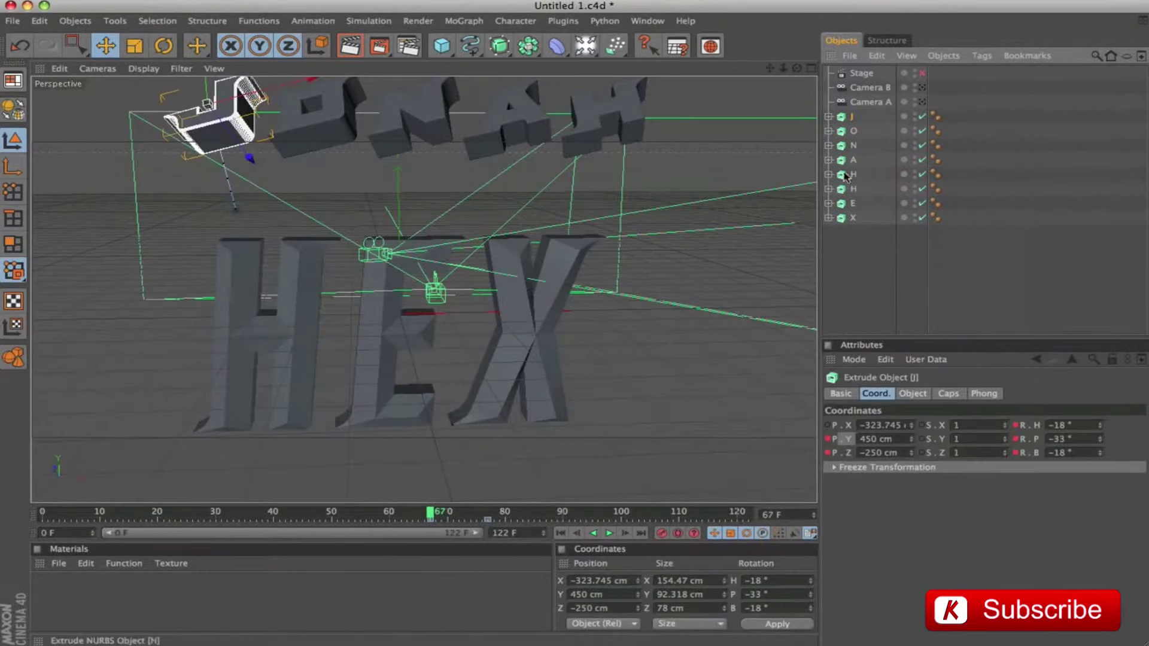
click(853, 132)
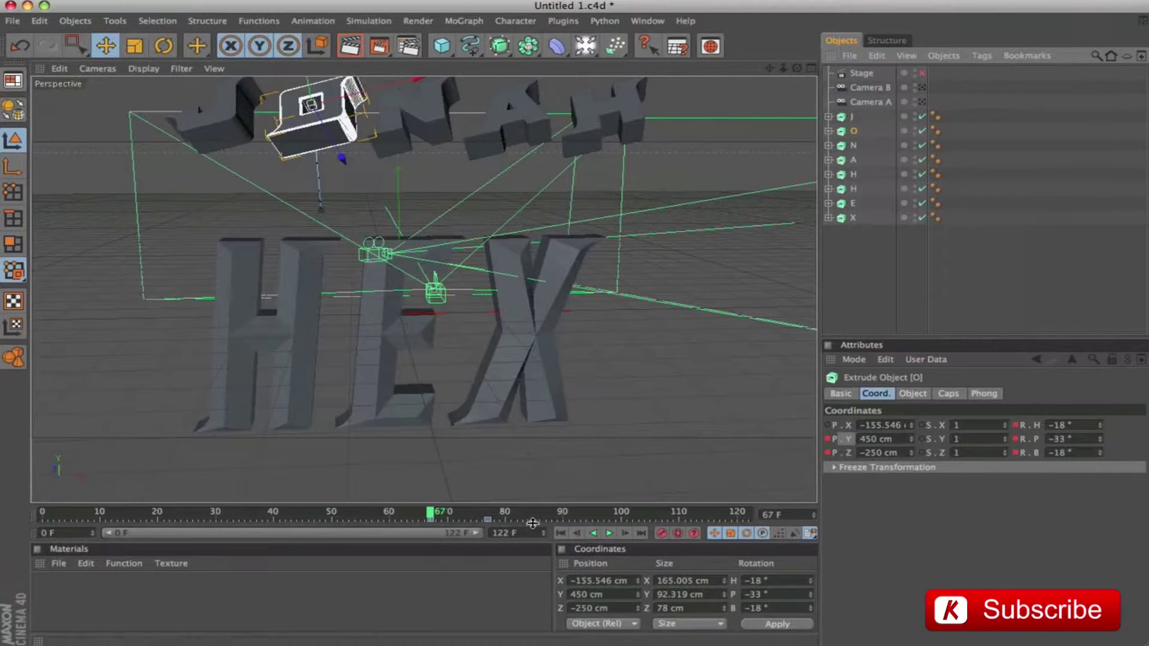
drag(489, 524, 546, 527)
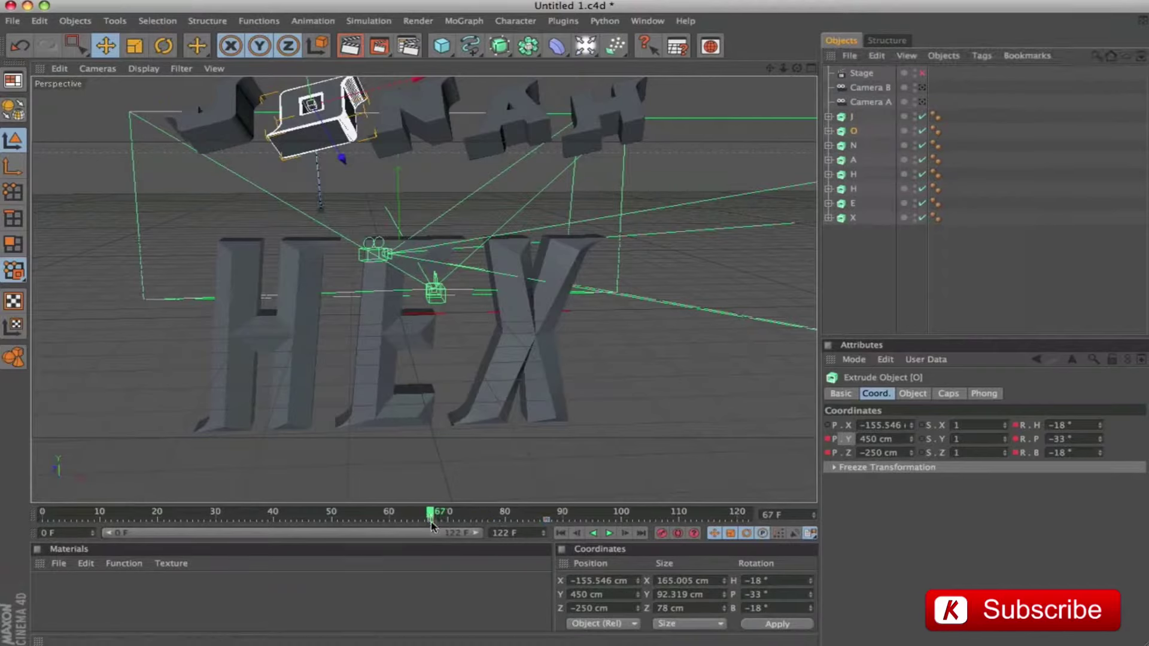
drag(431, 520, 544, 523)
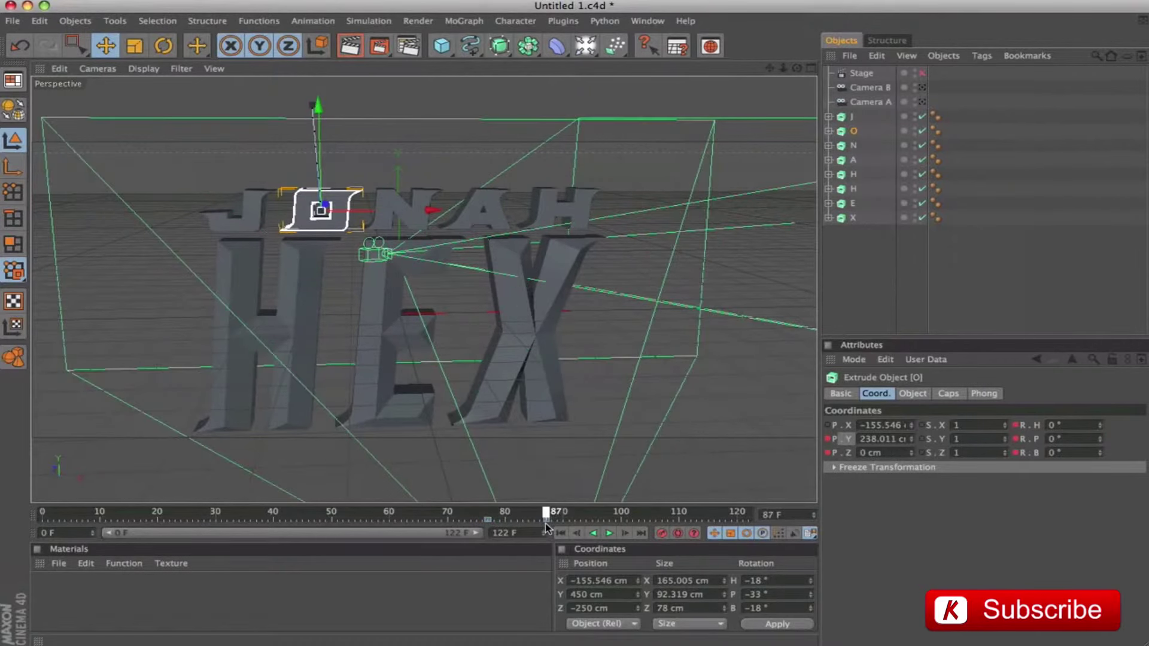
Retime the letter N so its keyframes fall on frames 72 and 107, and check its final position.
click(851, 145)
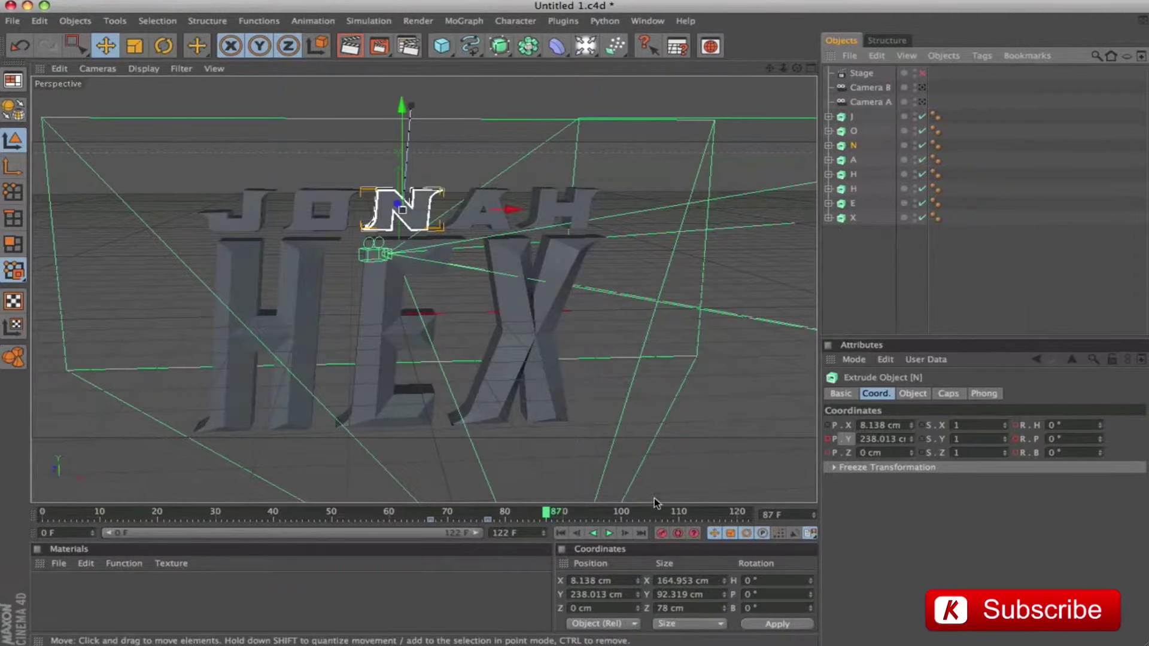
drag(431, 521, 461, 523)
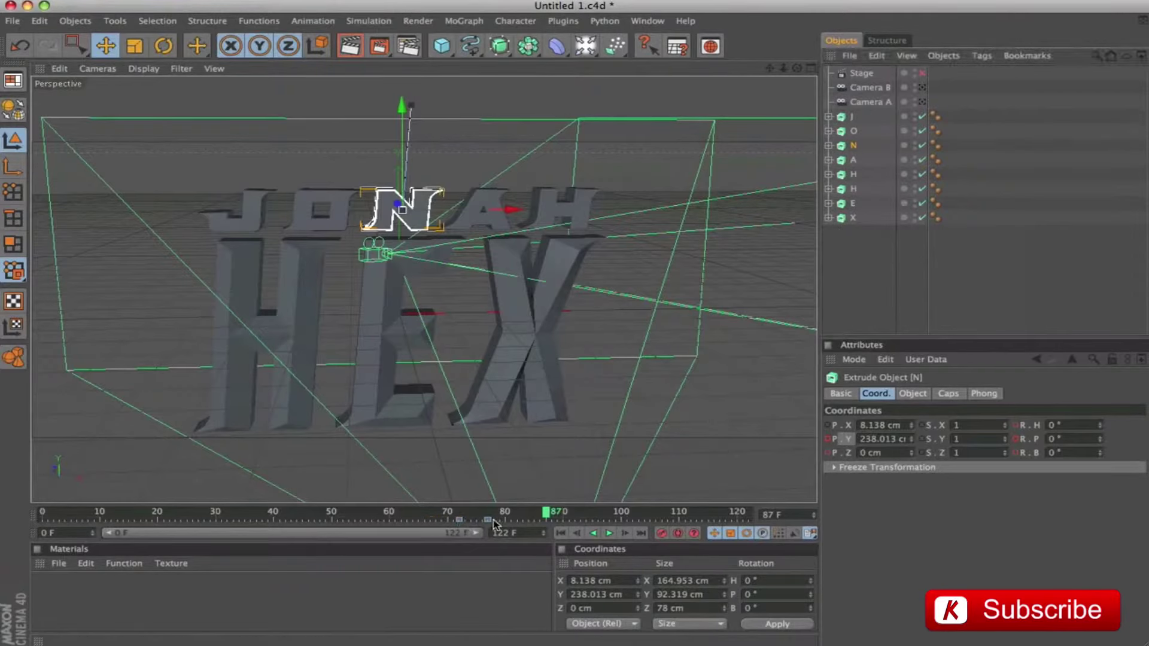
drag(487, 520, 660, 530)
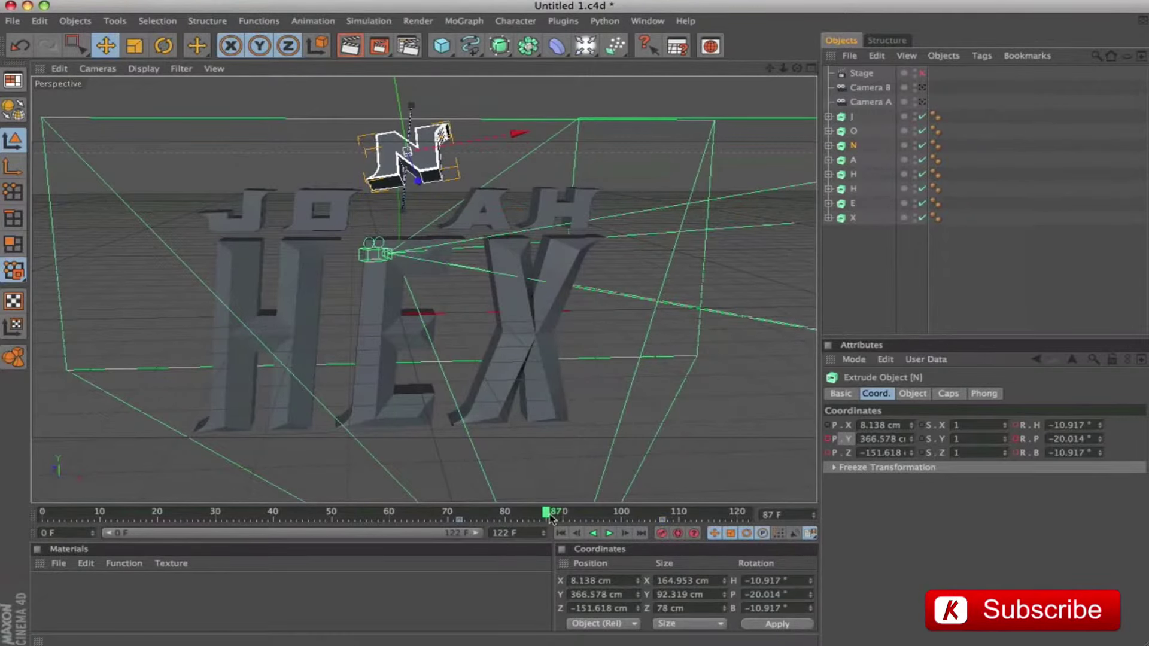
click(662, 514)
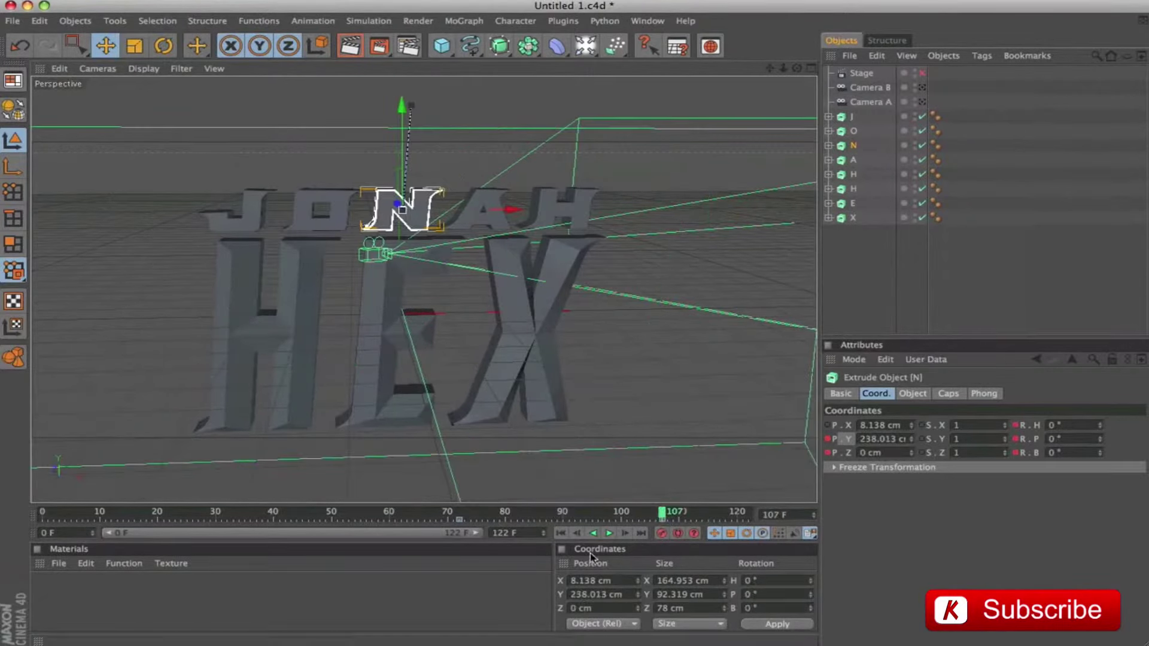
Retime the letter A so its keyframes fall on frames 69 and 98.
click(843, 161)
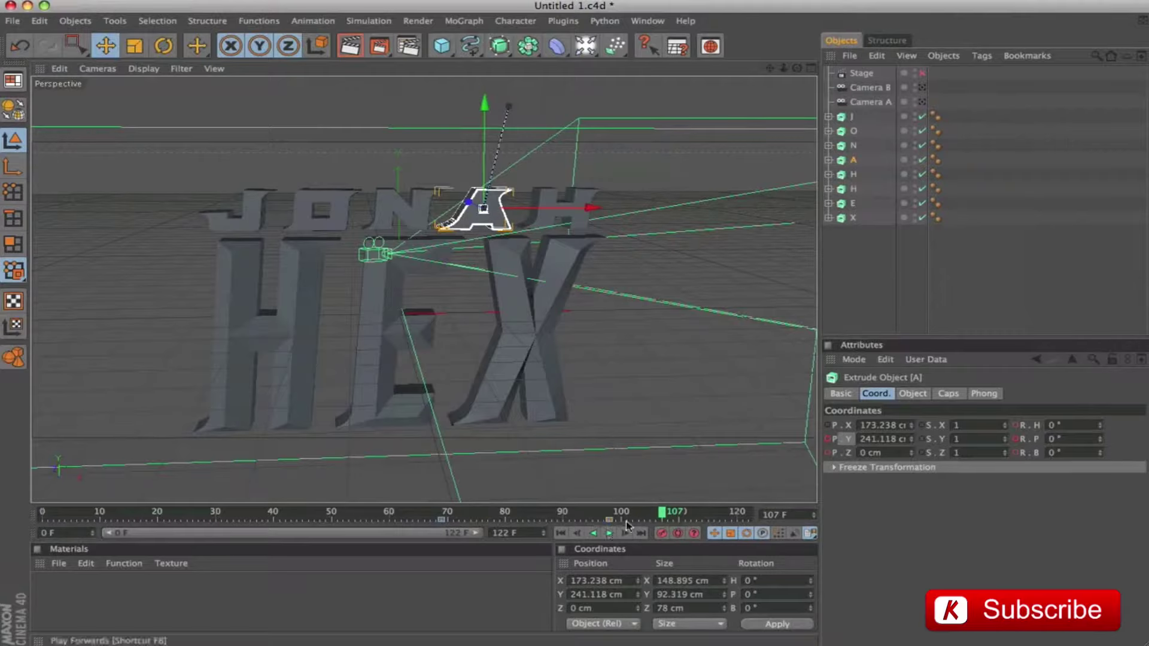
click(609, 533)
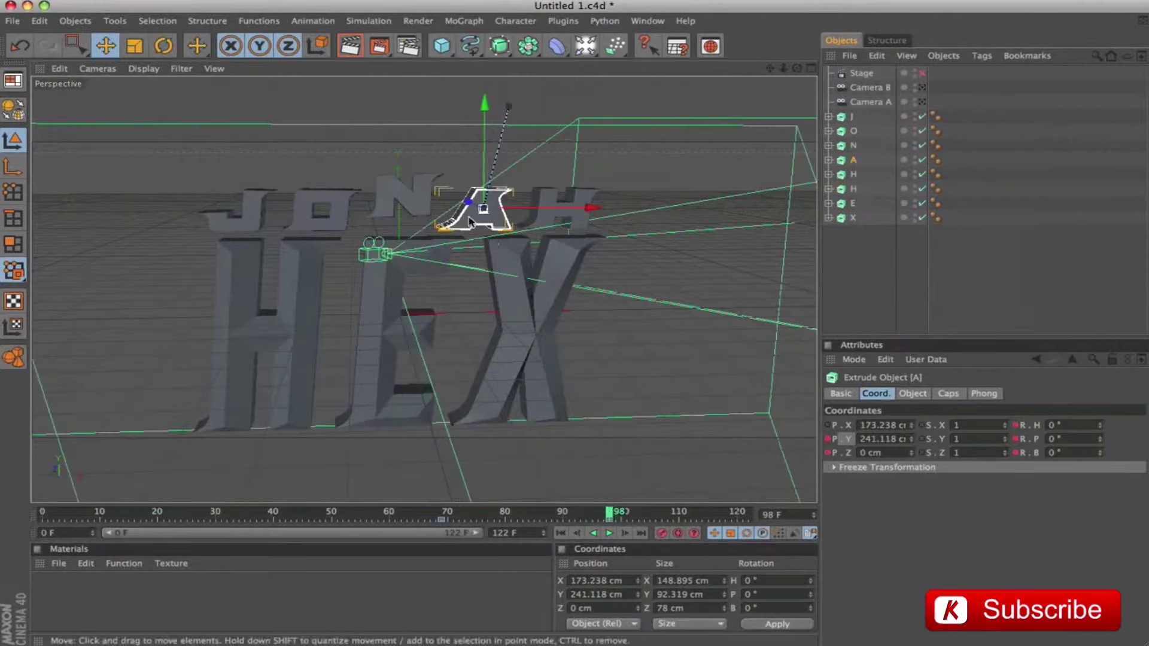
Retime the H of JONAH so its keyframes fall on frames 77 and 122, and check the last frame.
click(854, 174)
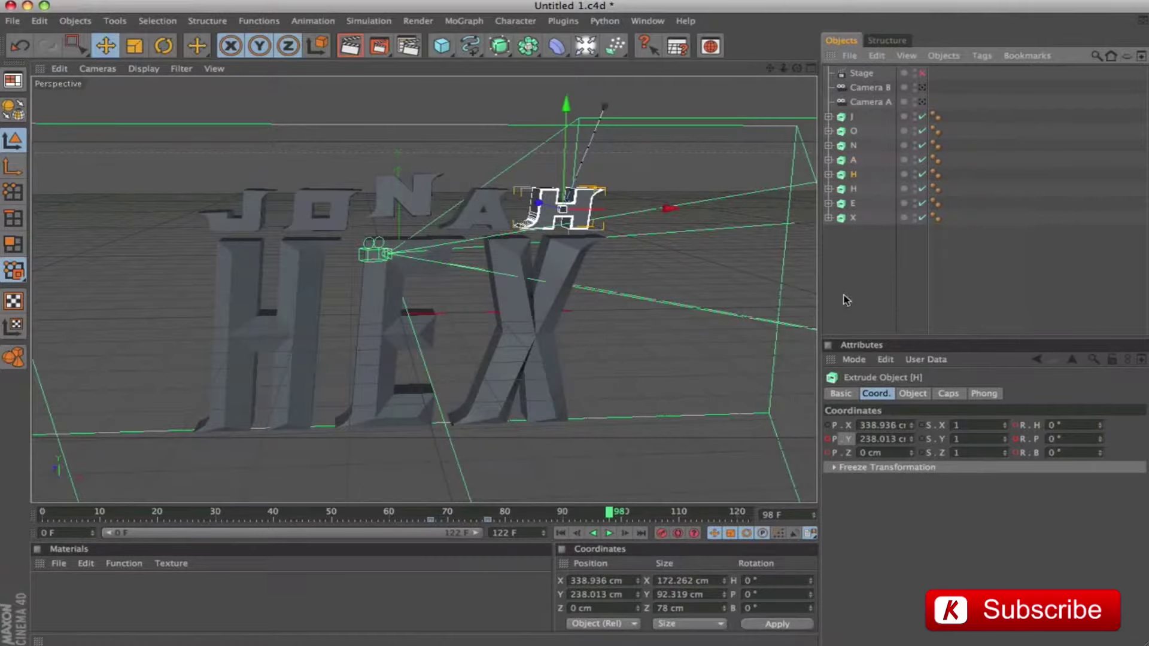
drag(487, 520, 761, 540)
drag(435, 525, 484, 530)
drag(642, 511, 785, 537)
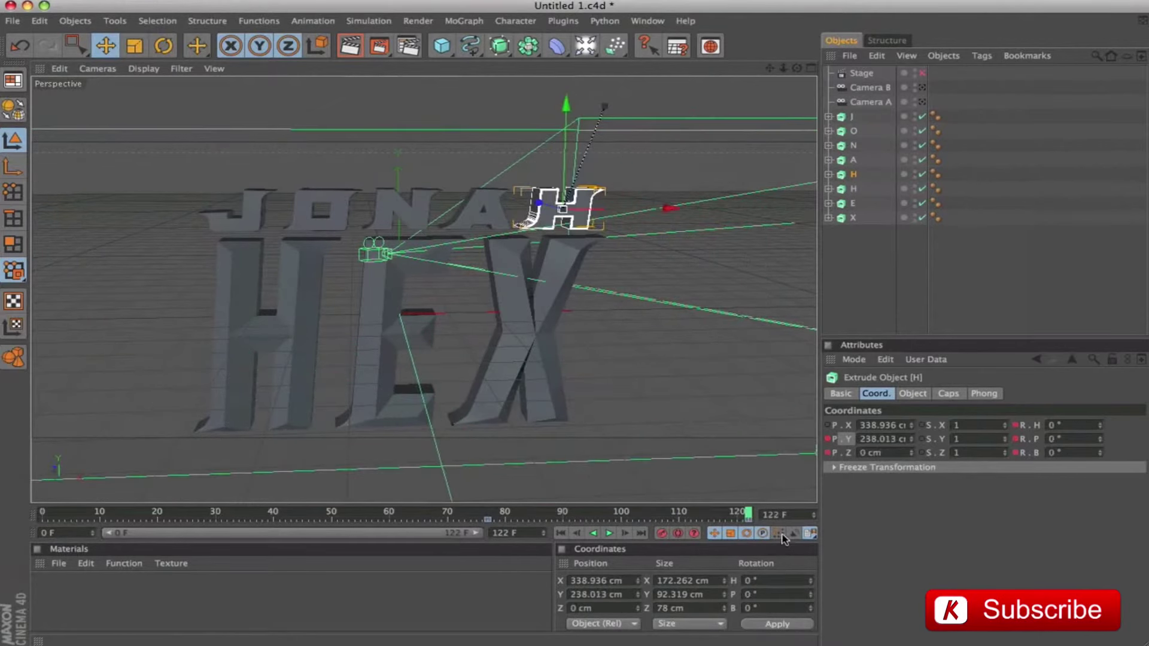
Re-enable the Stage object, replay the animation from the first frame and finish on frame 122.
click(923, 73)
click(842, 285)
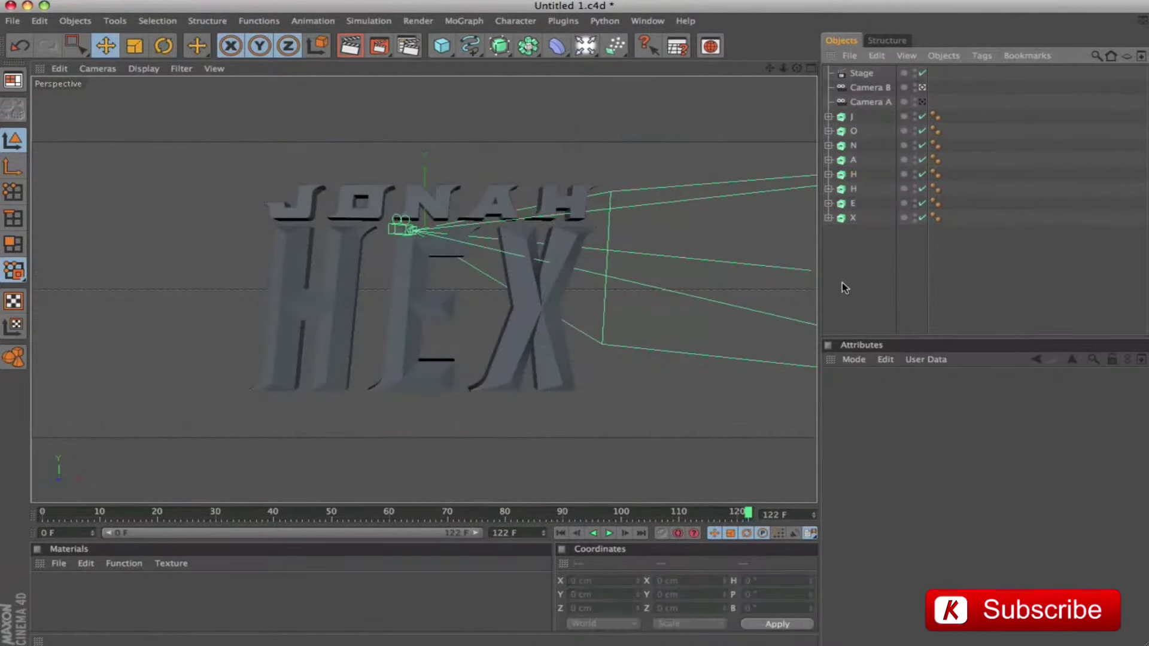
click(560, 533)
click(609, 533)
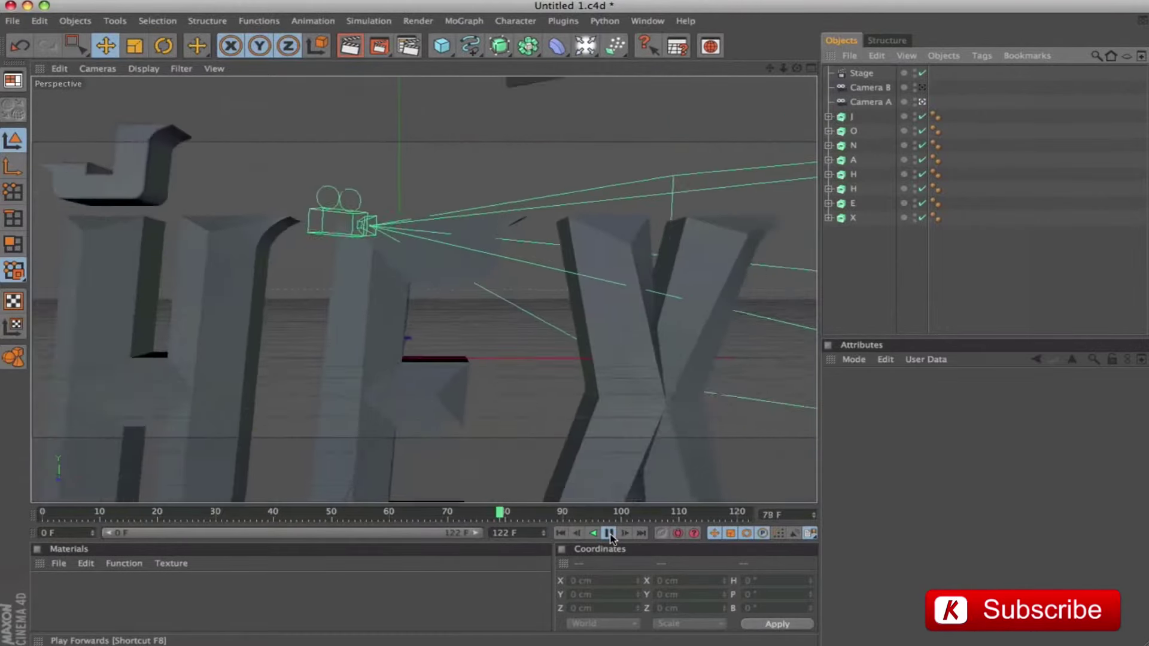
click(610, 534)
drag(622, 512, 748, 511)
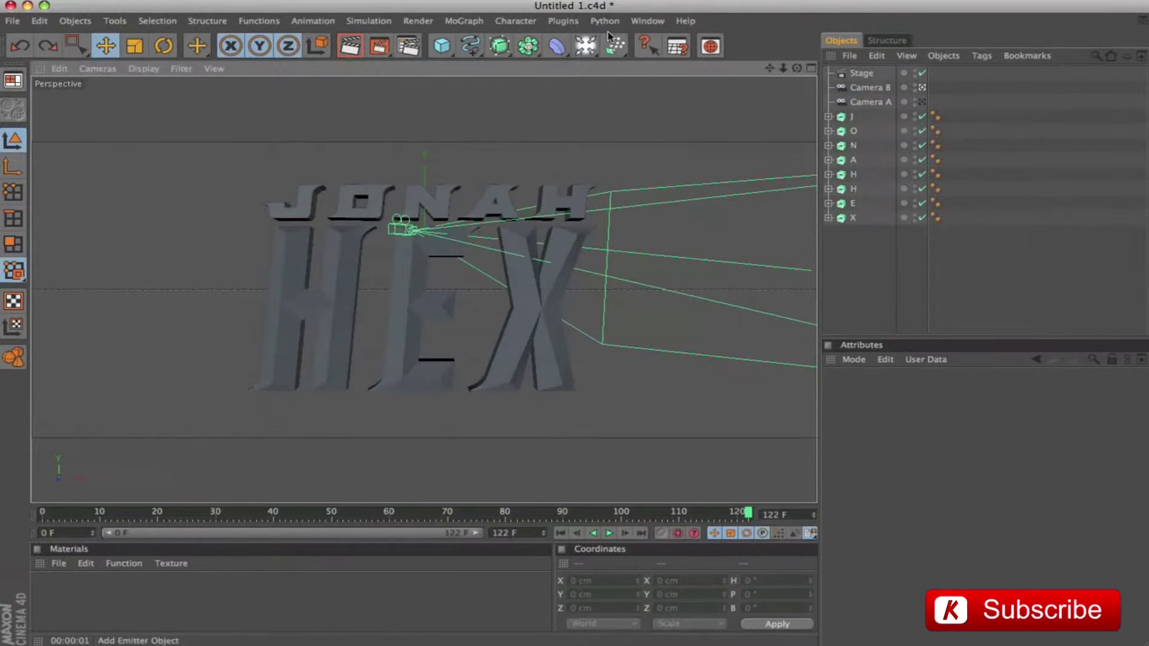
Add an omni light with colour RGB 100, 133, 160, intensity 130 % and soft shadow maps.
click(586, 48)
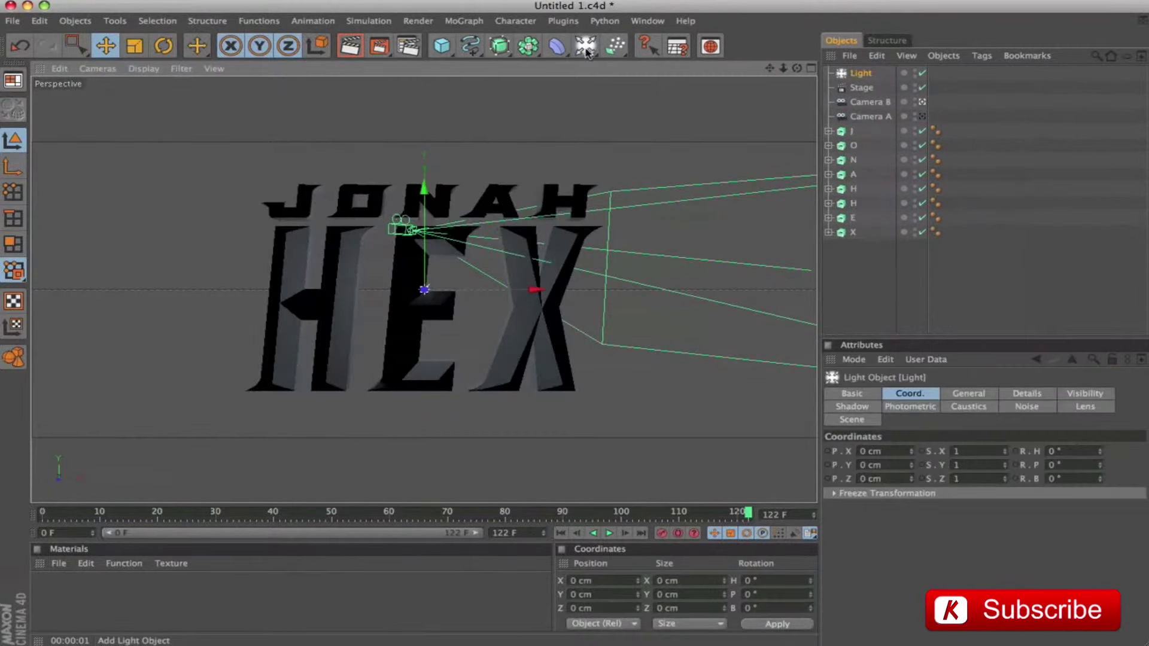
click(964, 394)
click(954, 454)
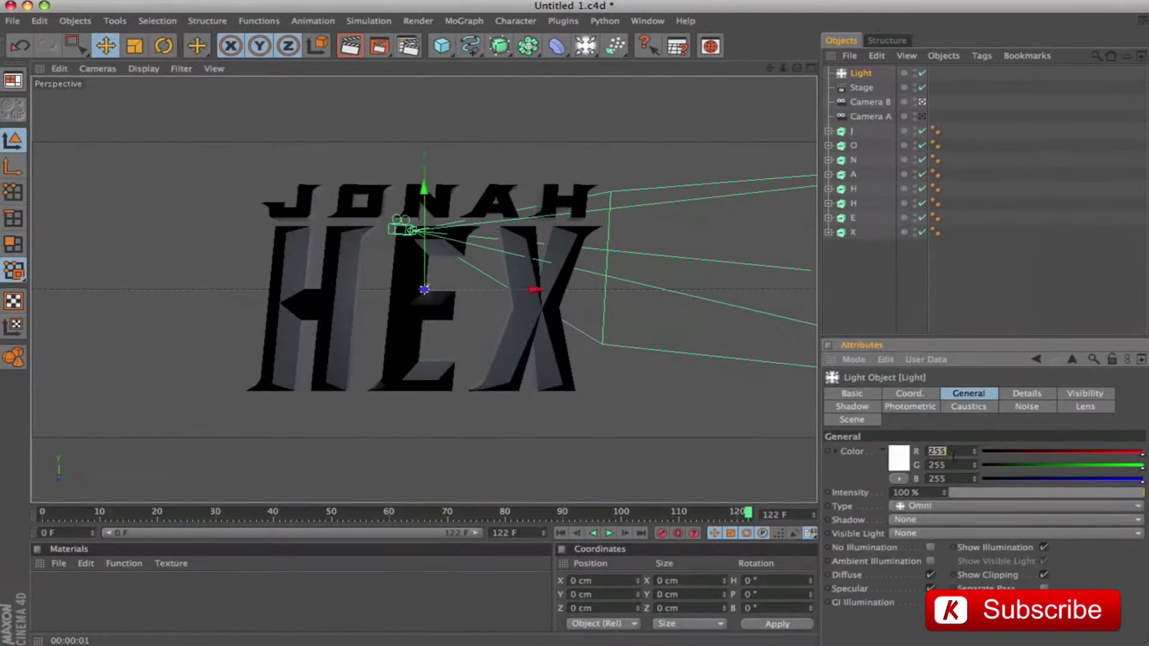
text(100)
key(Tab)
text(1)
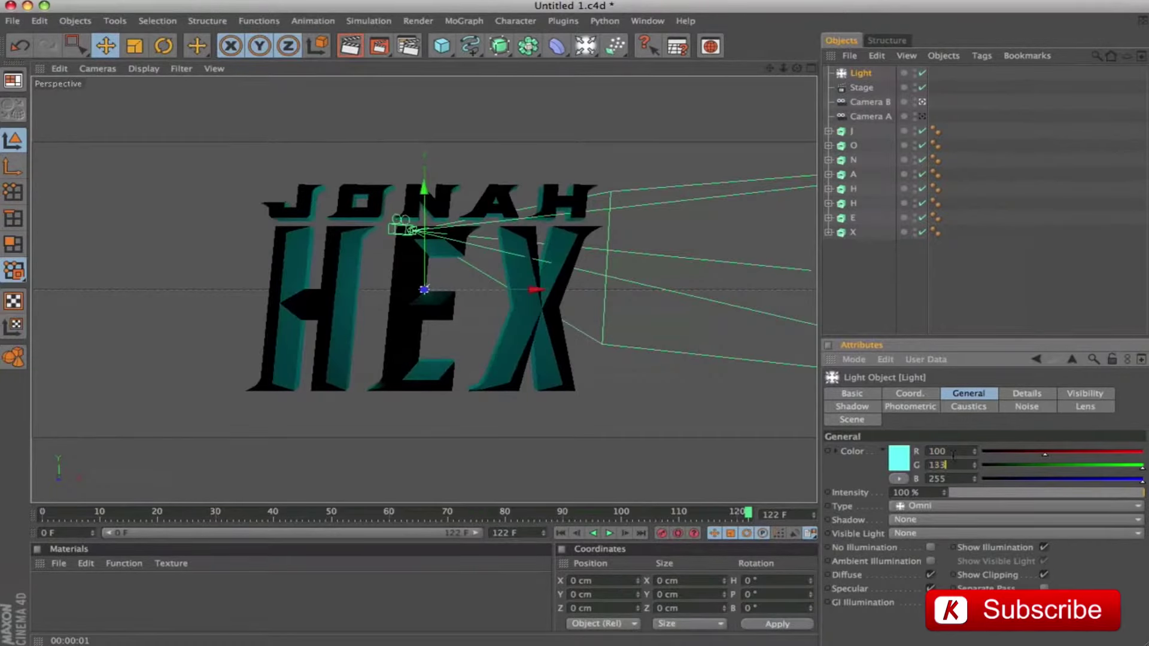
key(Tab)
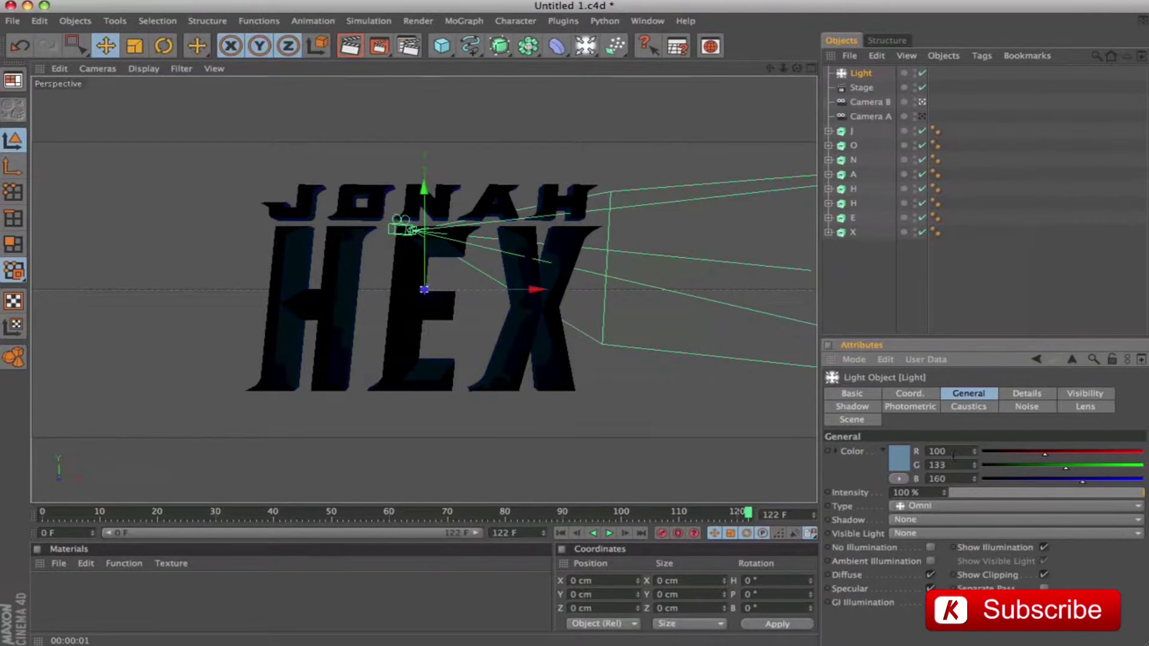
key(Tab)
text(130)
key(Return)
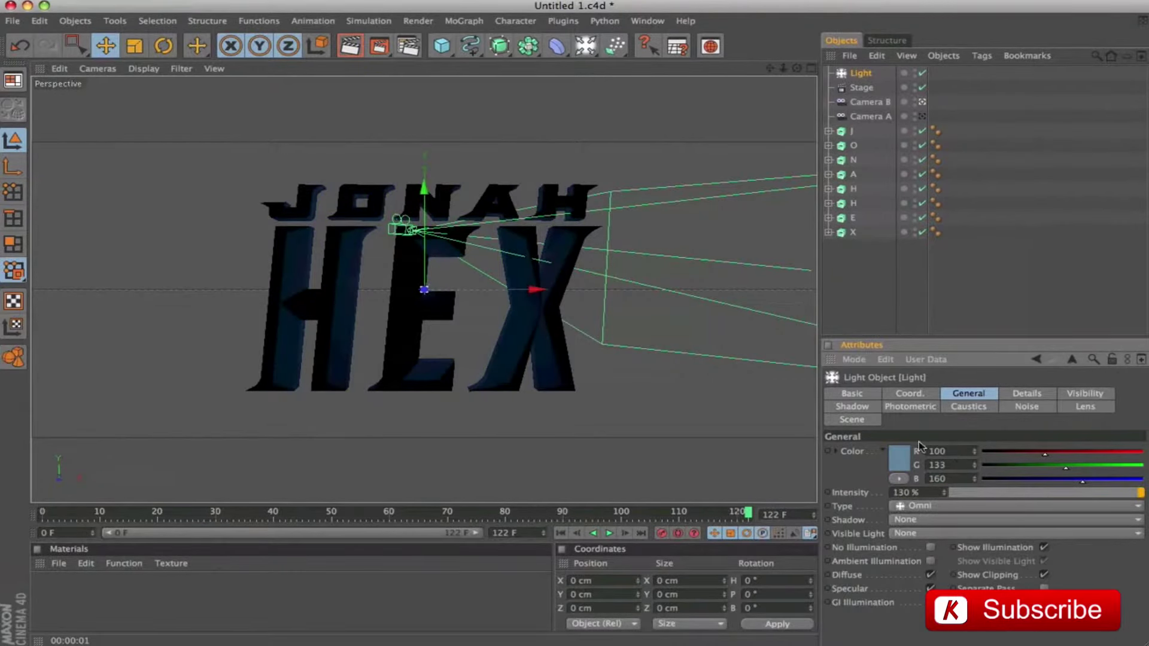
click(925, 519)
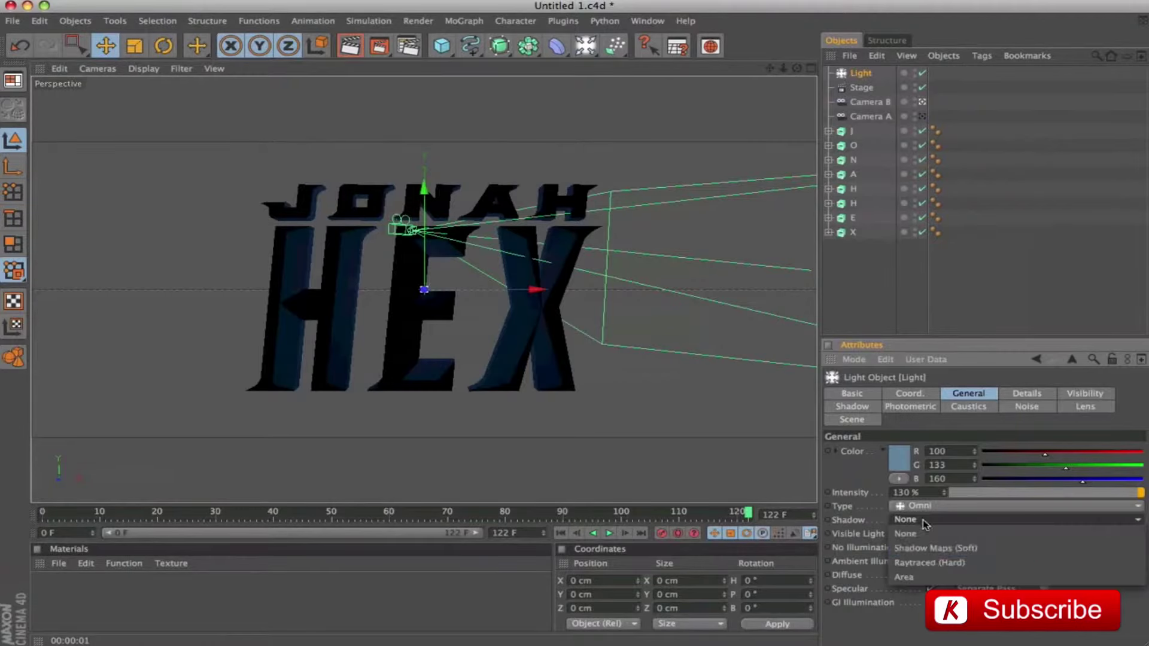
click(935, 554)
Position the new light at Y 2533 cm and Z -125 cm, and render a preview of the view.
click(918, 396)
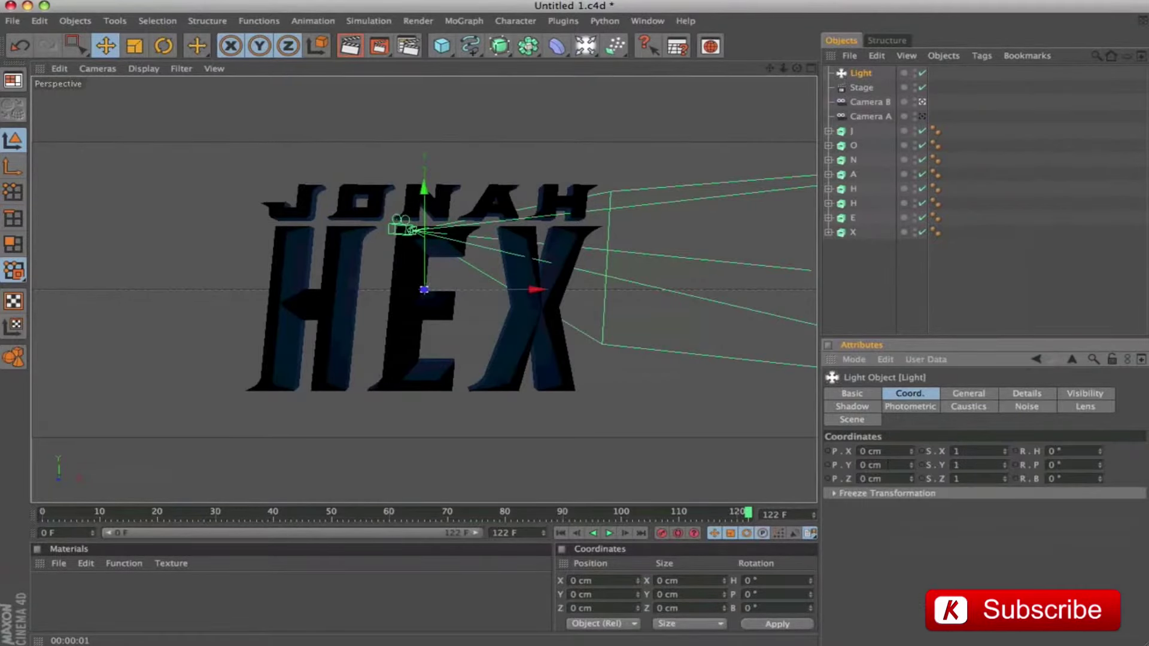
double_click(888, 466)
text(2533)
key(Tab)
text(-125)
key(Return)
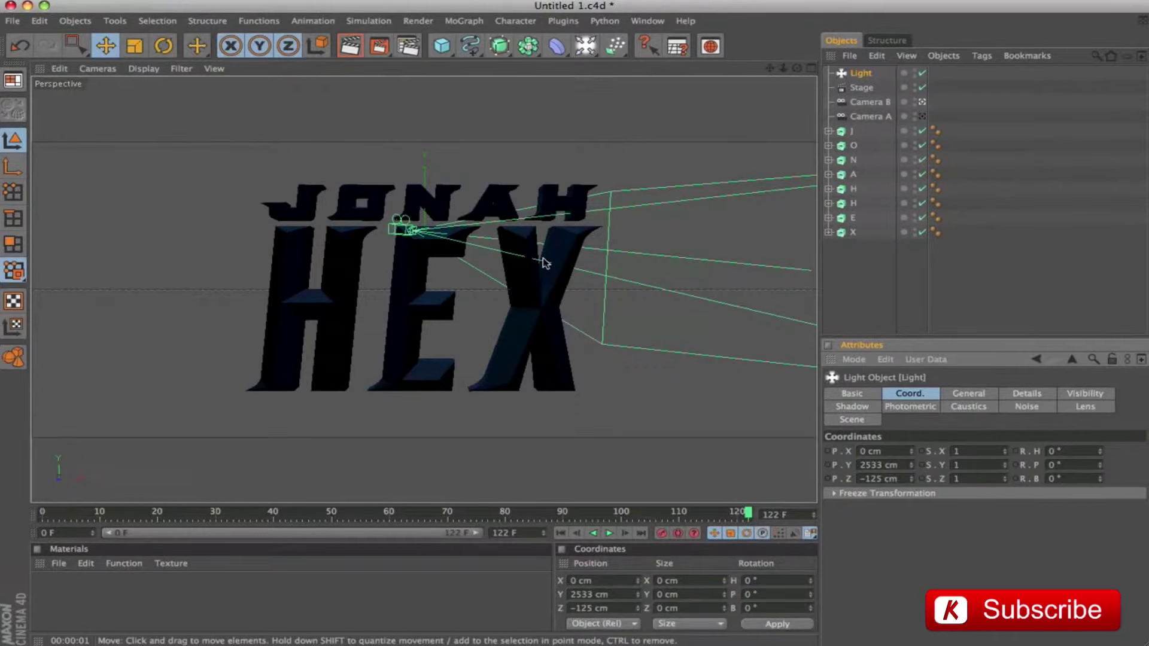
key(super+r)
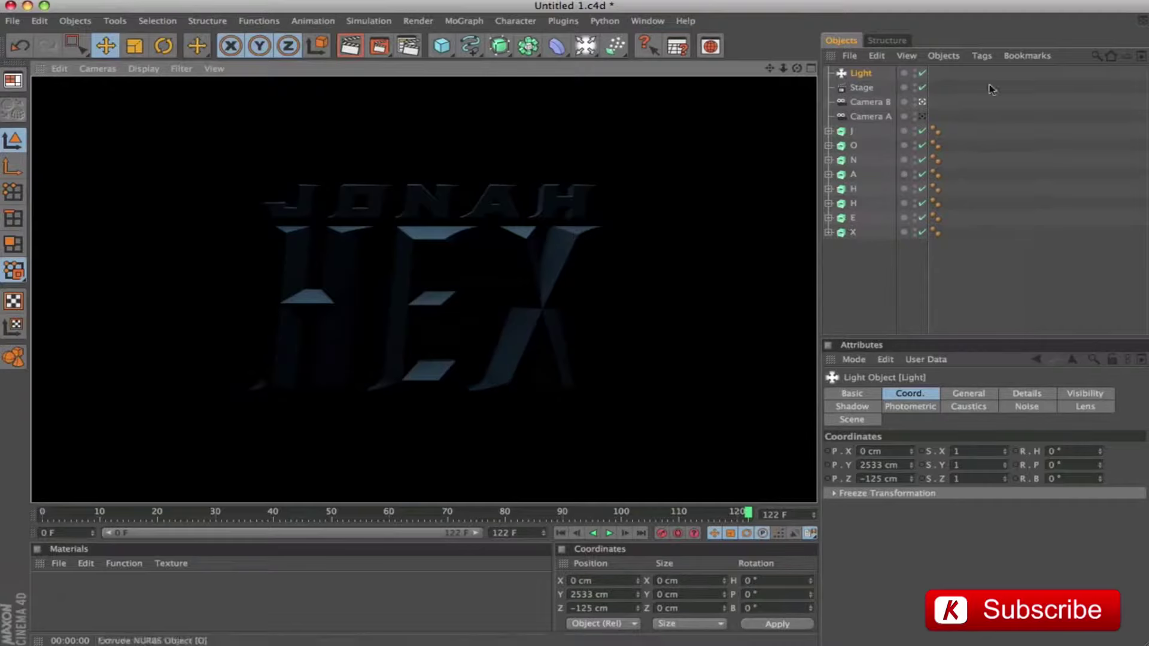
Rename the light as 01, and duplicate it as a second light named 02.
double_click(860, 73)
text(01)
key(Return)
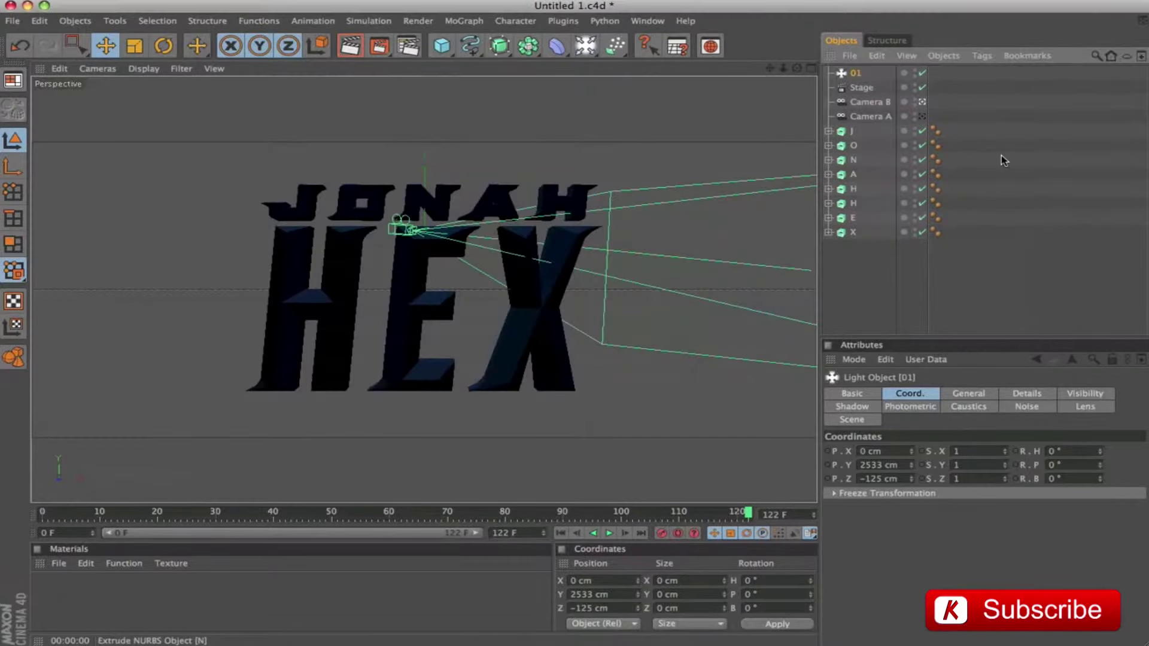
key(super+c)
key(super+v)
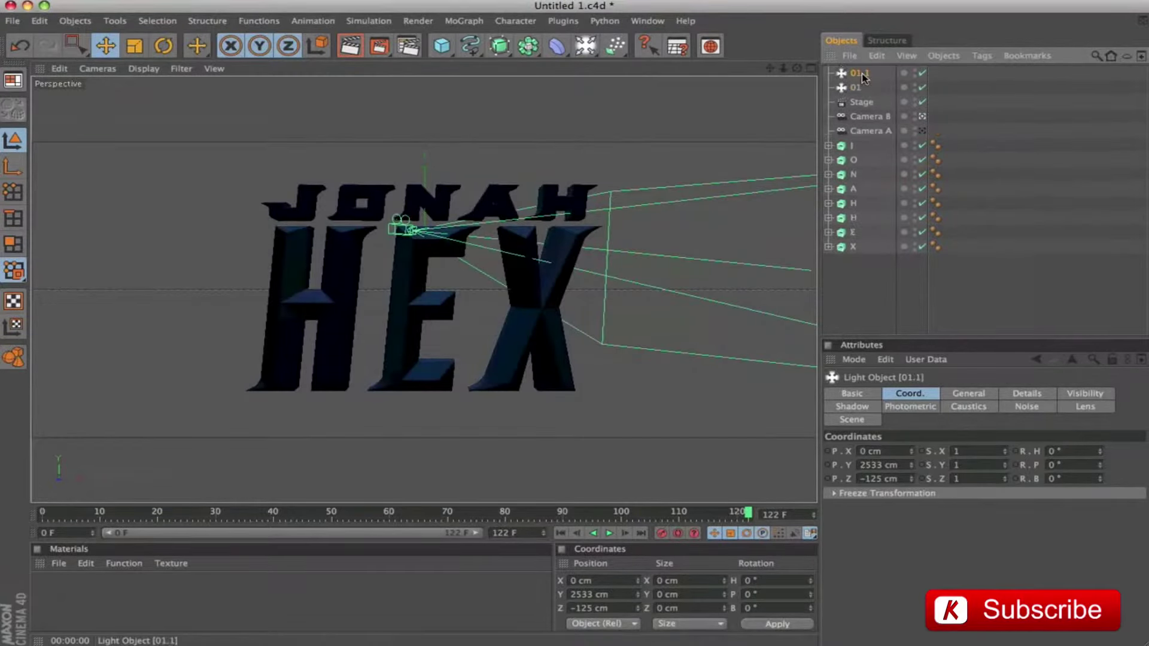
double_click(860, 74)
text(02)
key(Return)
Position light 02 at X 4620 cm, Y 2530 cm and Z -2965 cm.
click(904, 452)
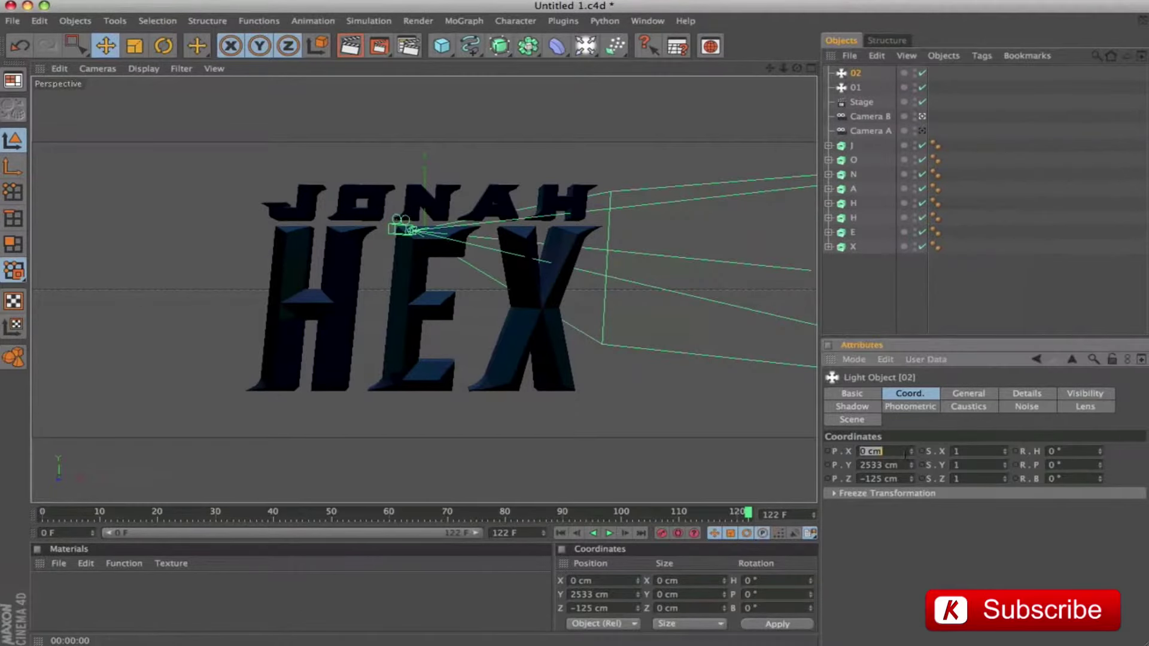
text(4620)
key(Tab)
text(2530)
key(Tab)
text(-)
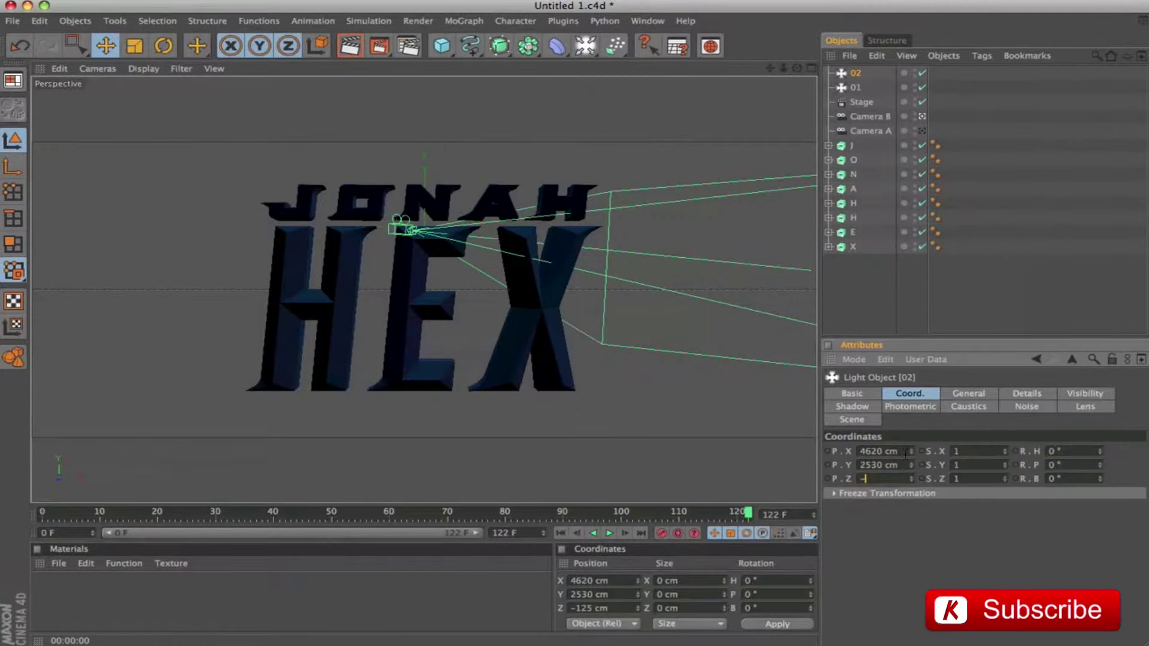
text(2965)
key(Return)
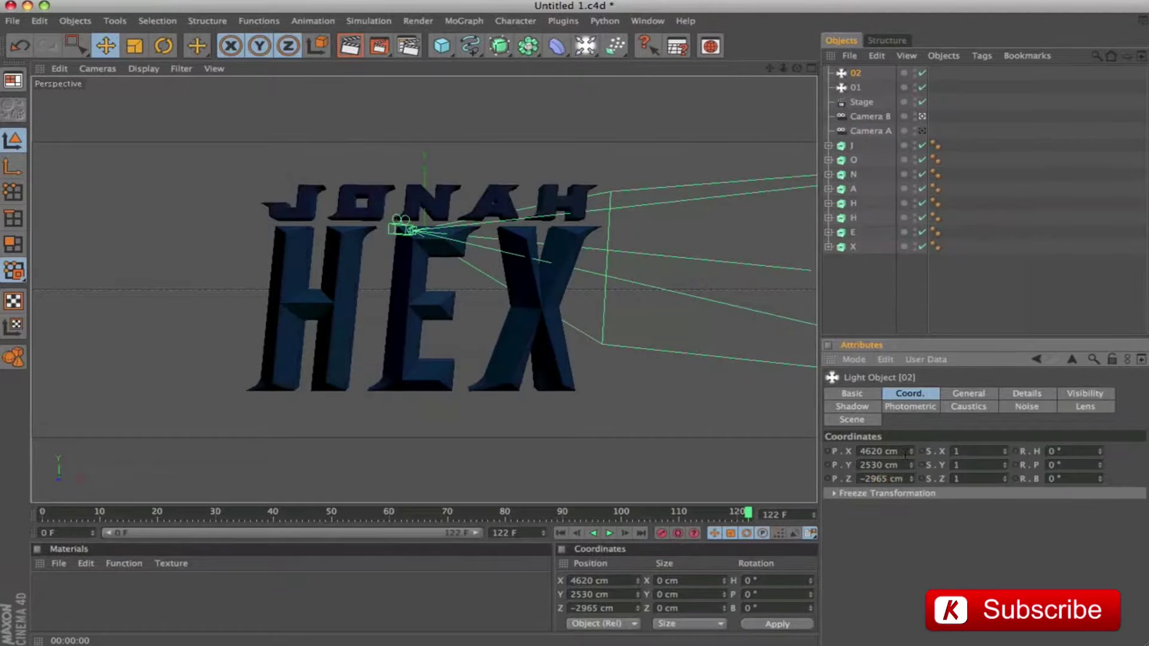
Set the intensity of light 02 to 100 % and render a preview of the view.
click(968, 393)
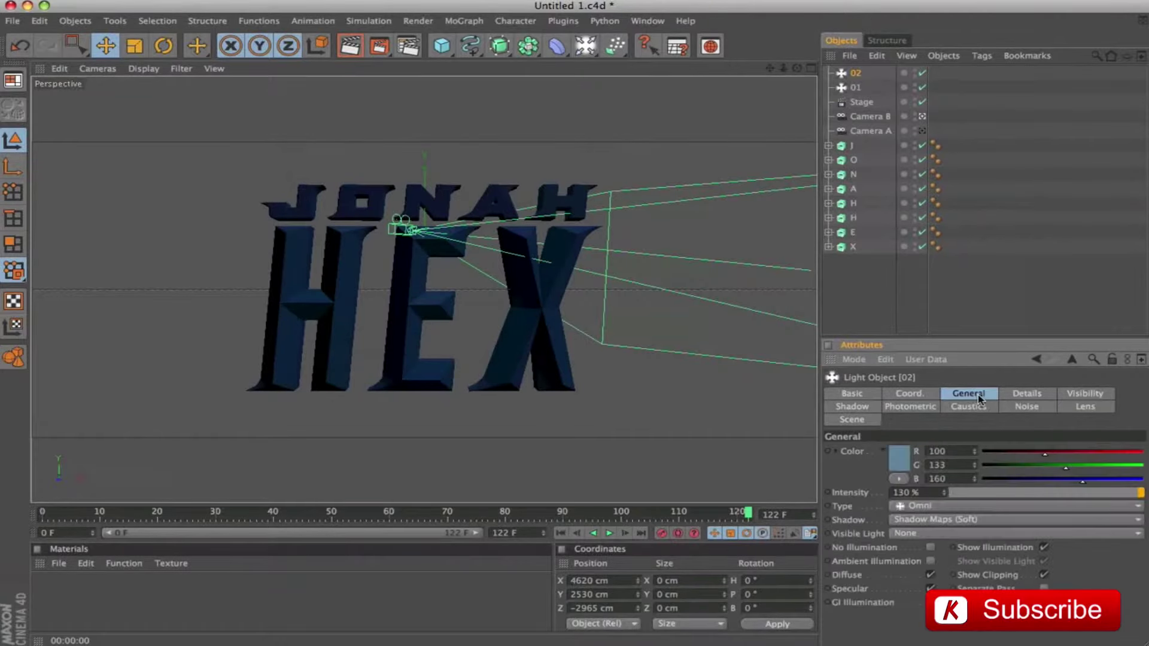
double_click(922, 494)
text(100)
key(Return)
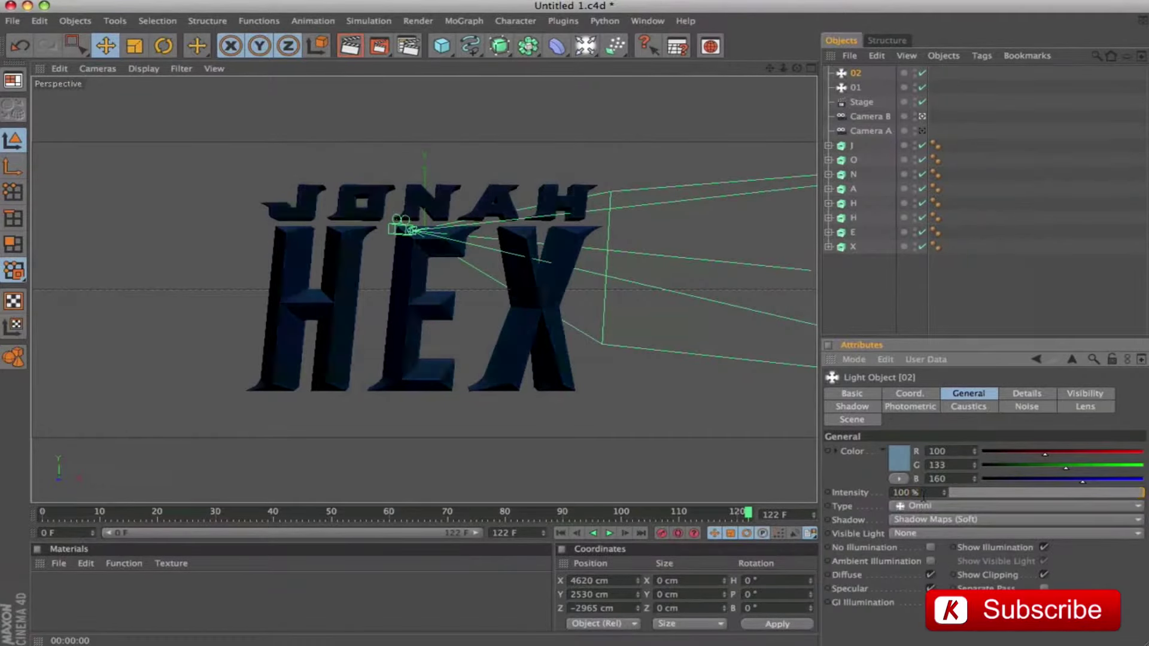
key(super+r)
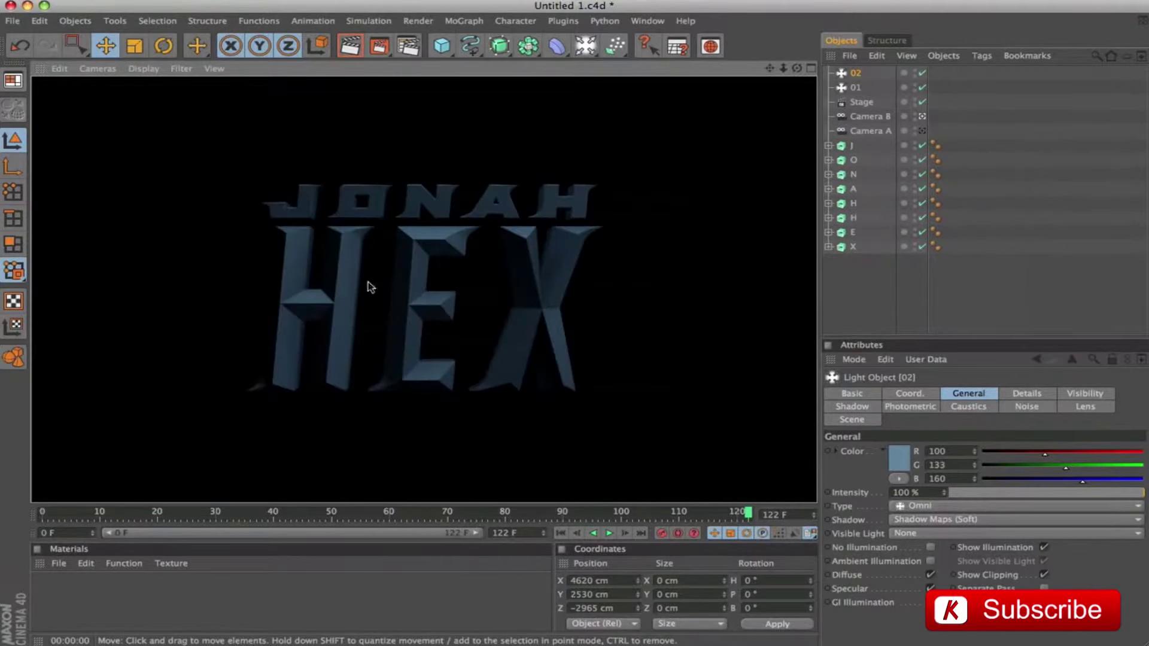
Duplicate light 02 and name the copy 03.
click(857, 73)
key(super+c)
key(super+v)
double_click(857, 73)
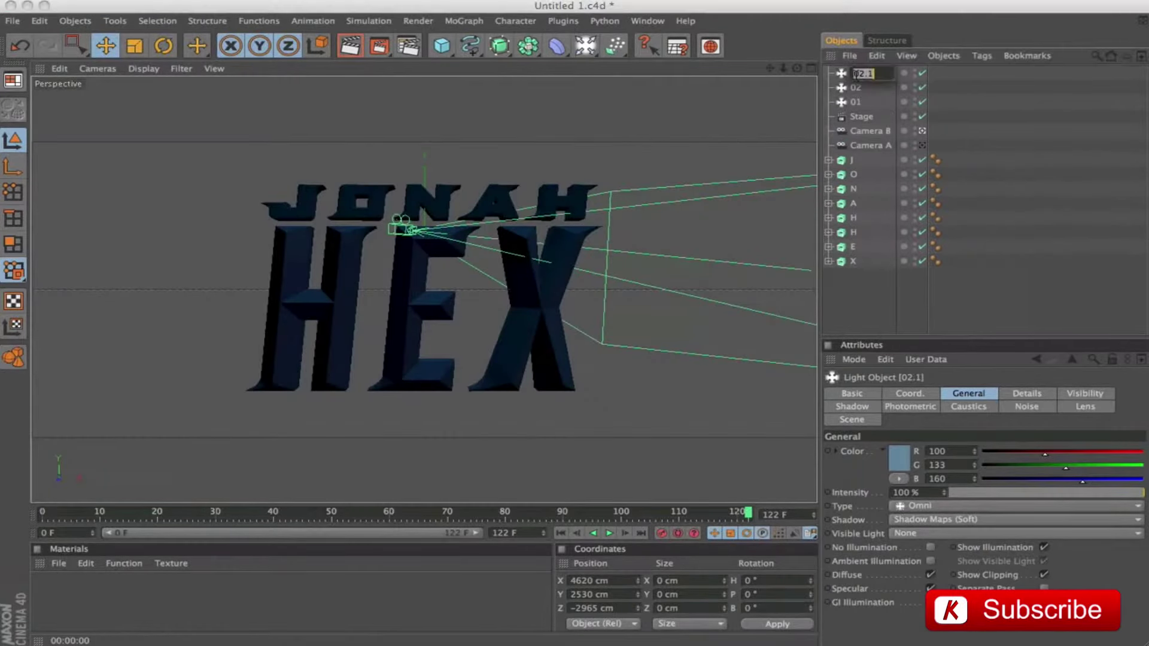
text(03)
key(Return)
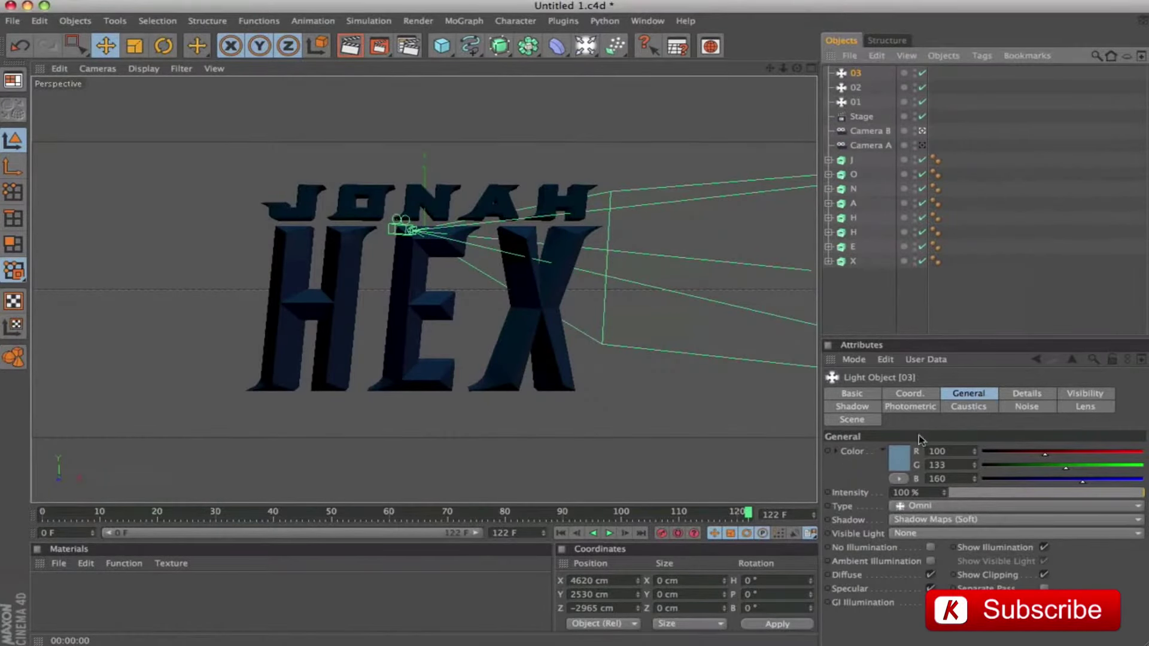
Set light 03 to colour RGB 137, 163, 189 with an intensity of 50 %.
click(960, 450)
text(137)
key(Tab)
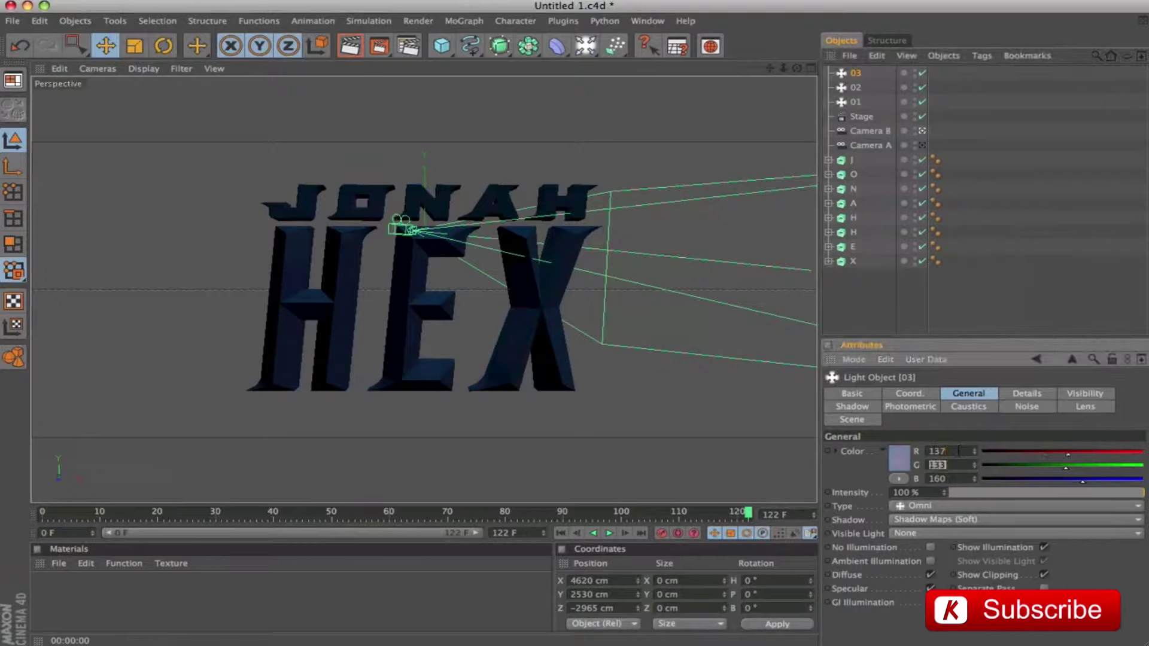
text(1)
key(Tab)
text(1)
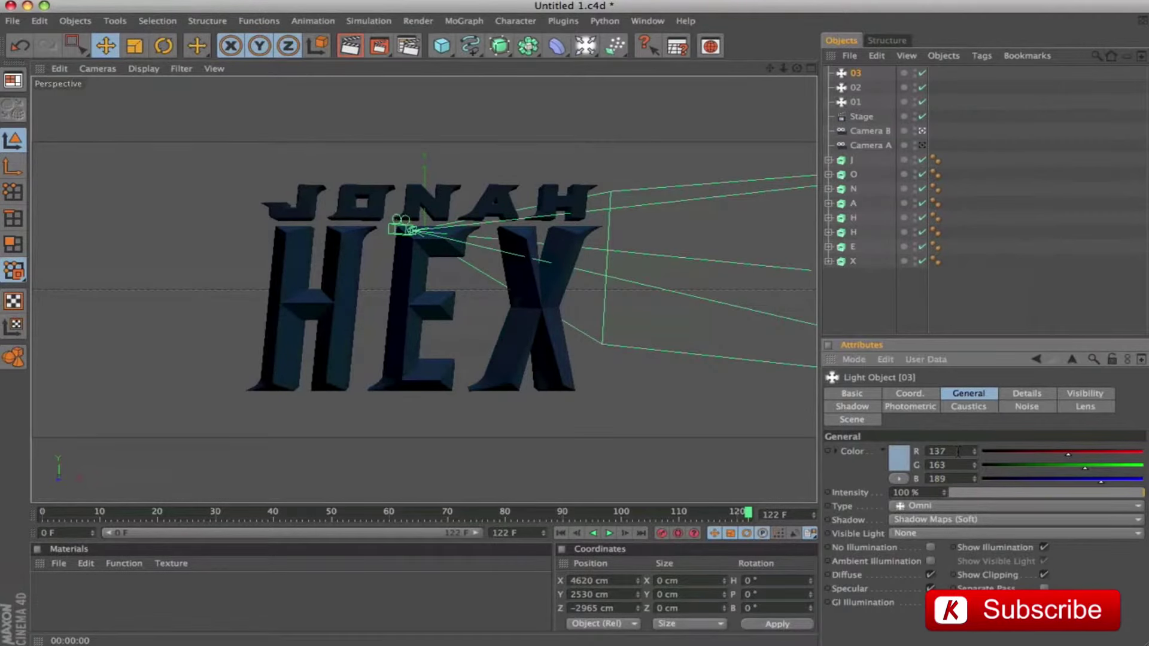
key(Tab)
text(50)
key(Return)
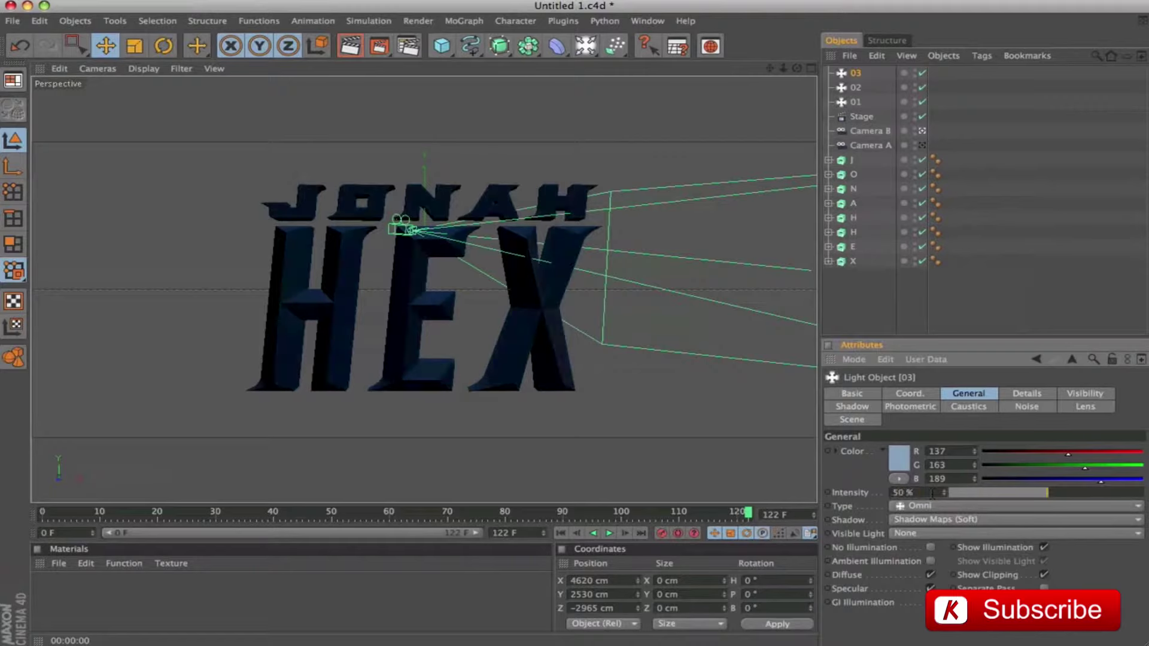
Position light 03 at X 0 cm, Y 1150 cm and Z -2290 cm, and render a preview of the view.
click(909, 398)
click(902, 452)
text(0)
key(Tab)
text(0150)
key(Tab)
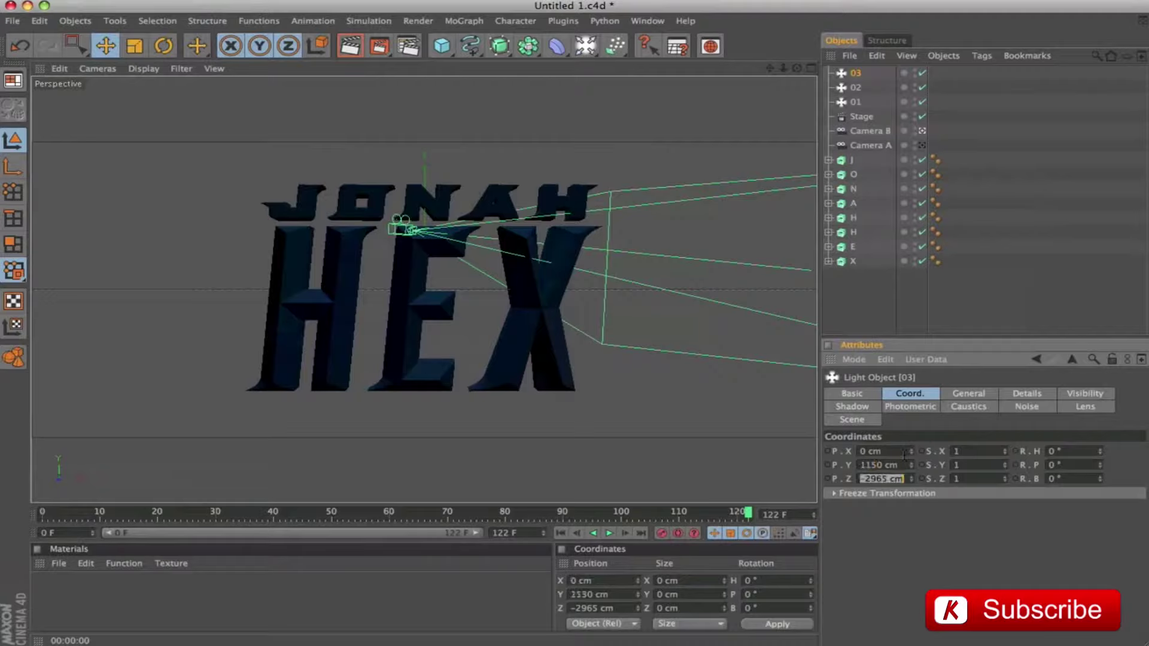
text(-)
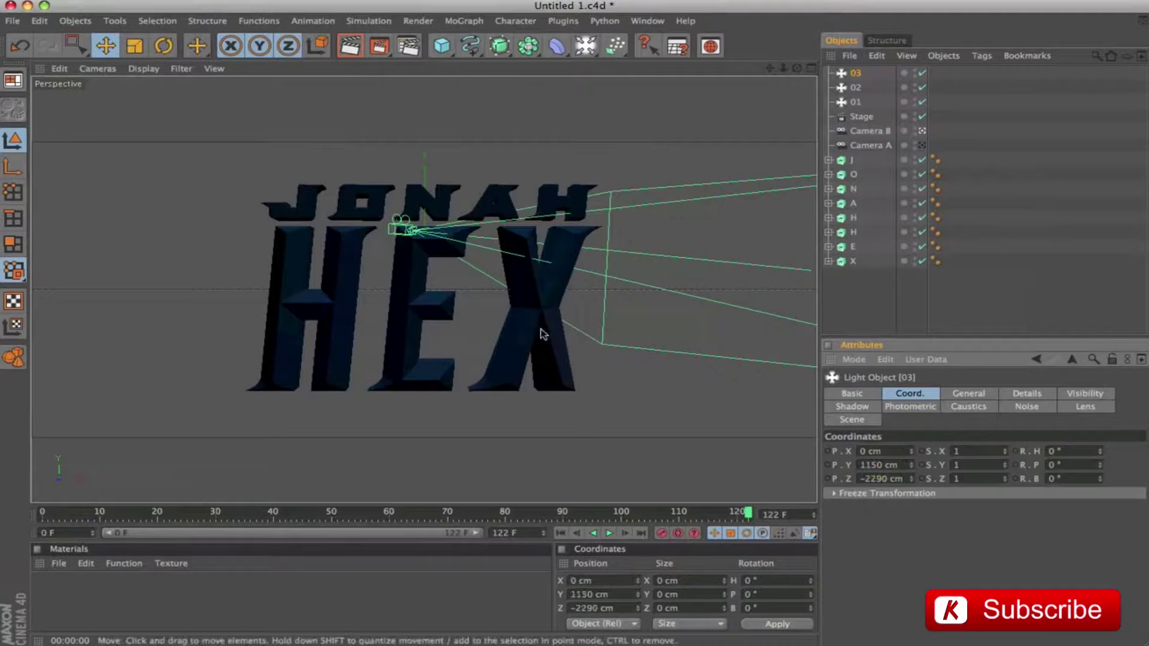
key(ctrl+r)
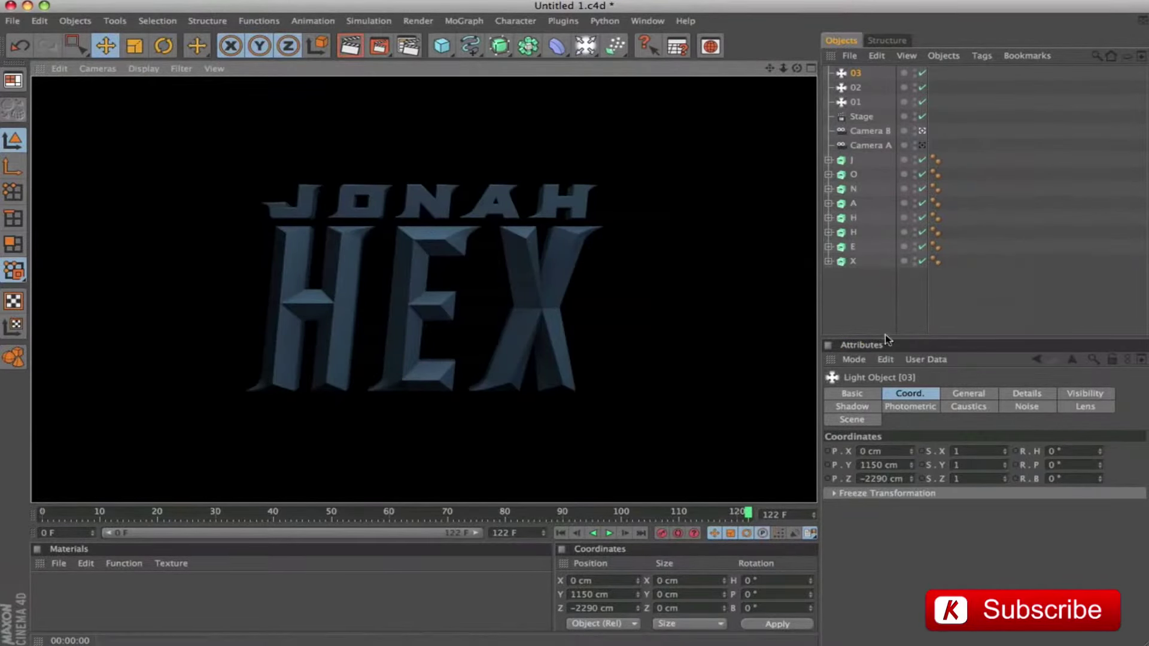
Duplicate light 03 and name the copy 04.
click(854, 75)
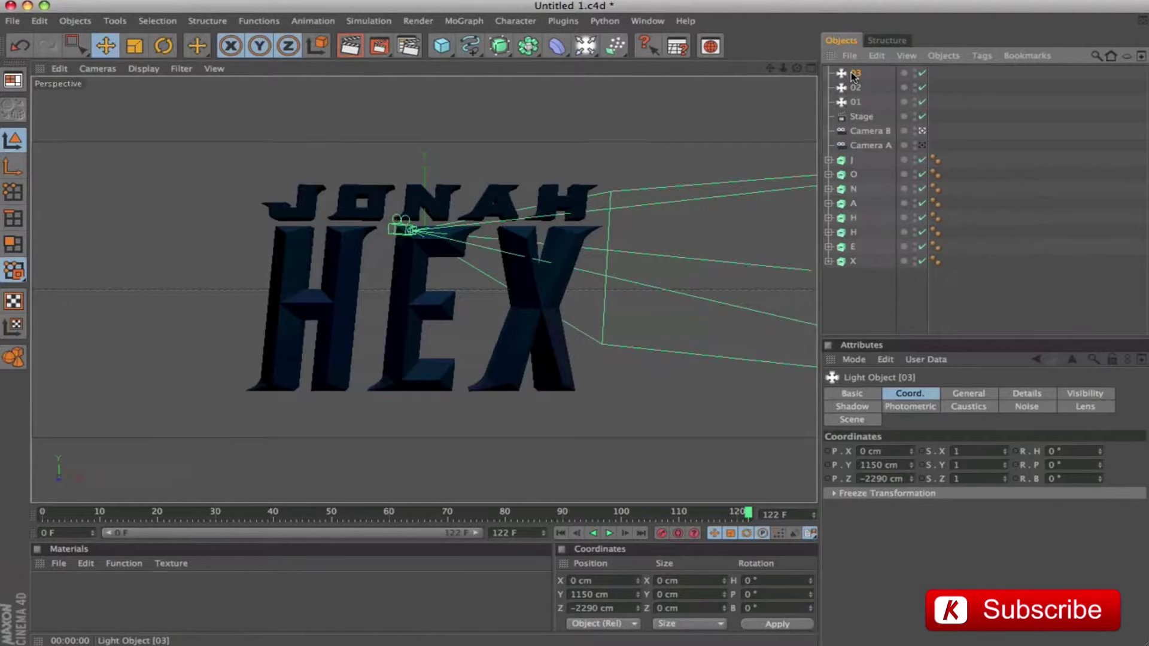
key(super+v)
double_click(857, 75)
text(04)
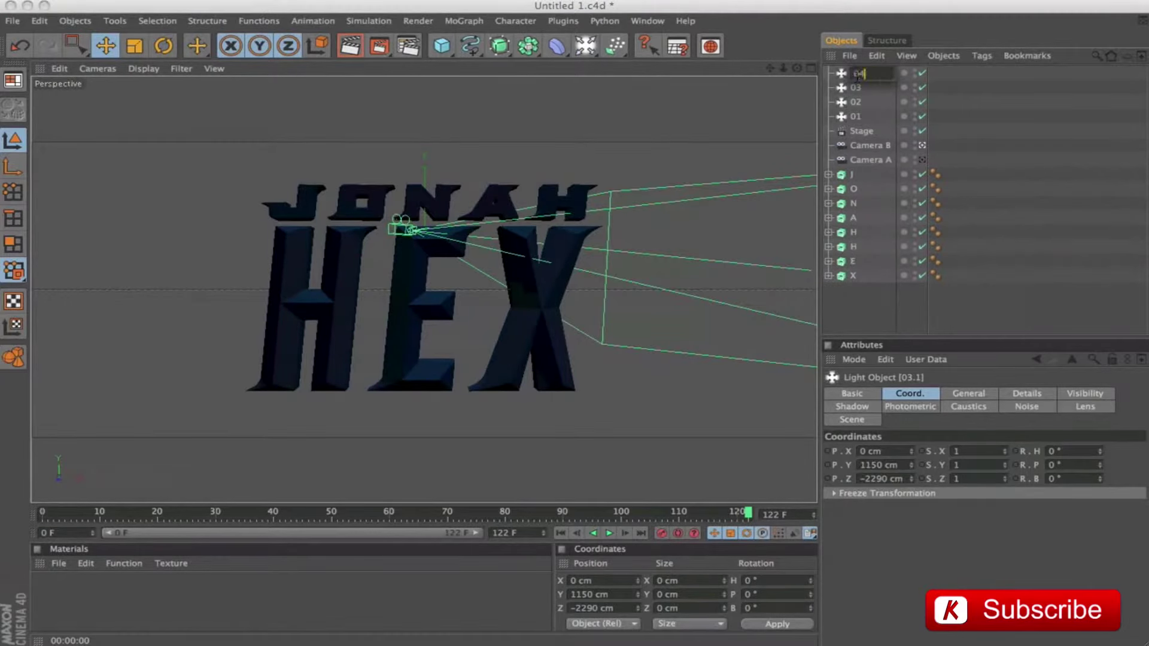
key(Return)
Position light 04 at Y 1245 cm and Z -336 cm.
click(892, 465)
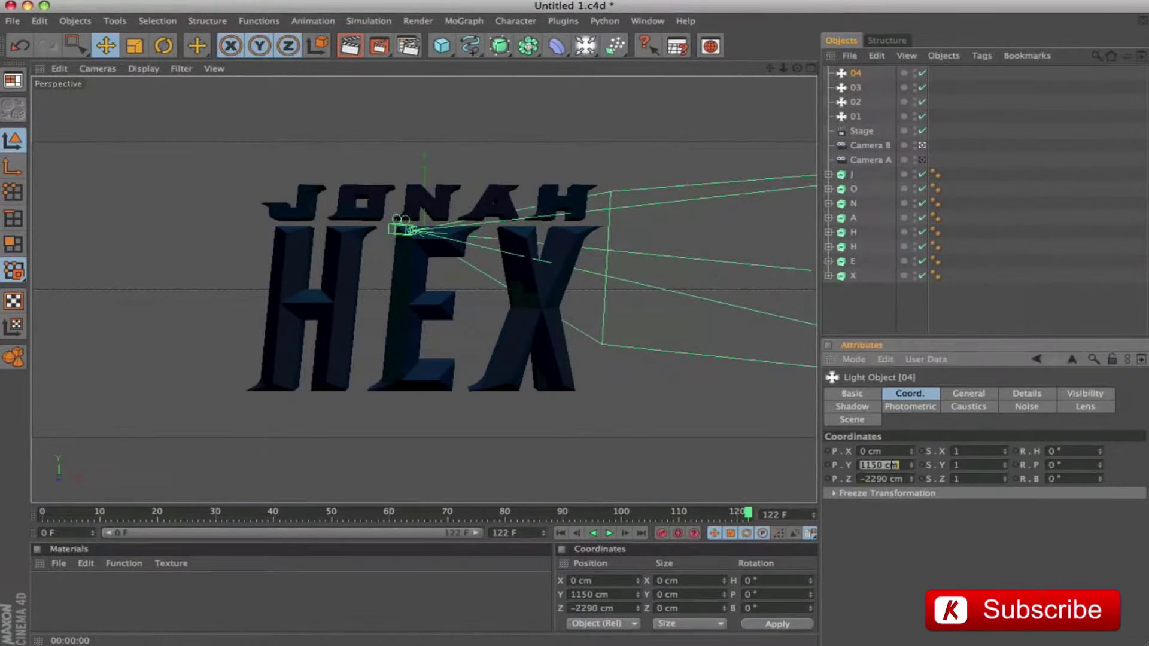
text(1245)
key(Tab)
text(-336)
key(Return)
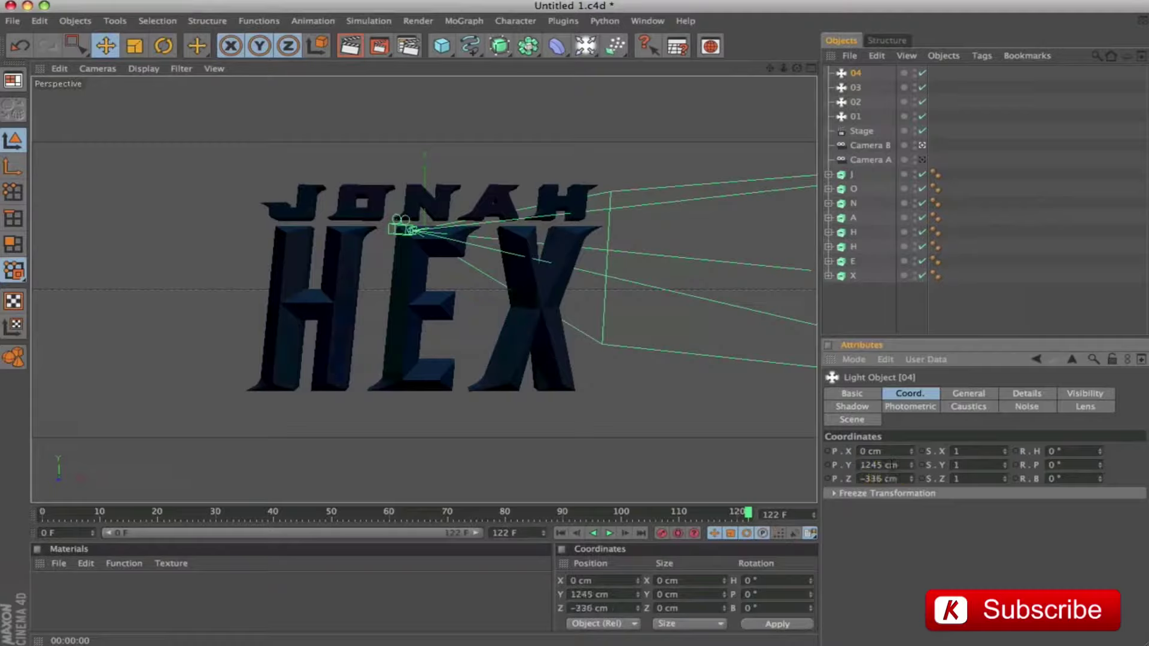
Set light 04 to colour RGB 220, 248, 255 with 100 % intensity, and render a preview of the view.
click(970, 393)
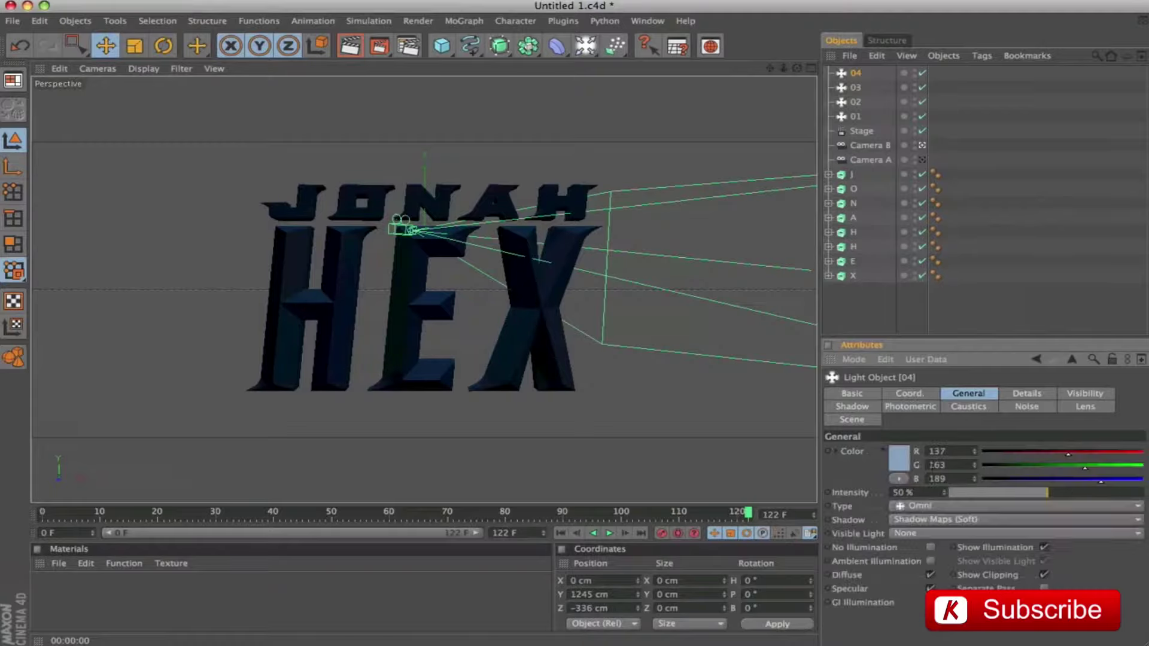
click(954, 453)
text(220)
key(Tab)
text(248)
key(Tab)
text(255)
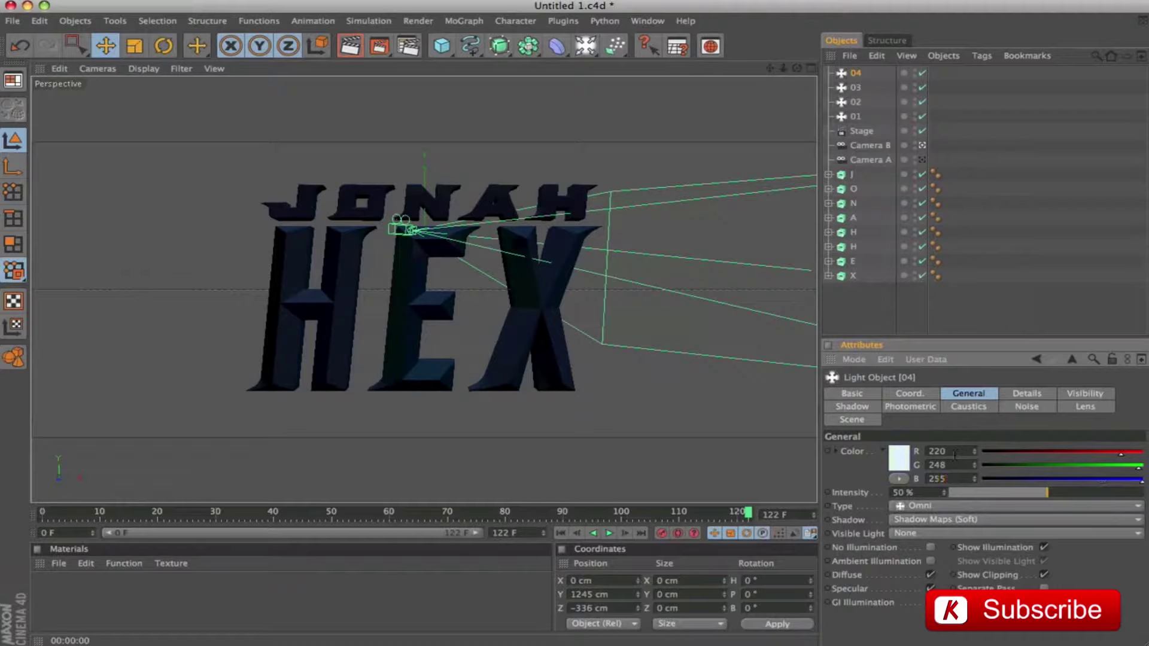
key(Tab)
text(1)
key(Return)
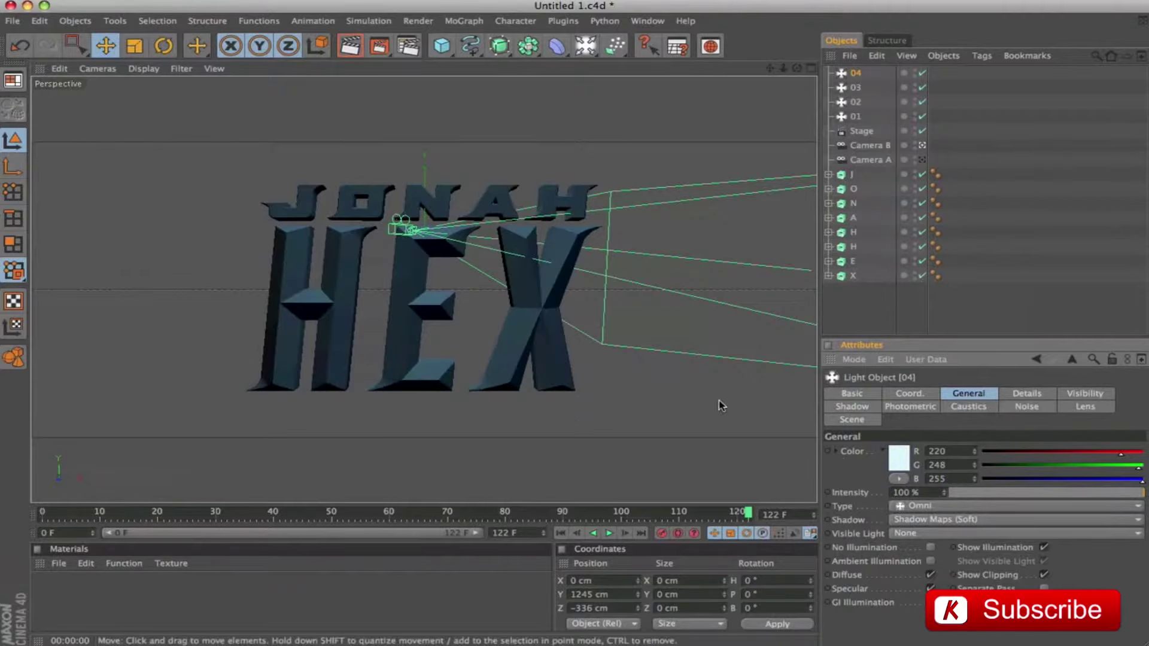
key(ctrl+r)
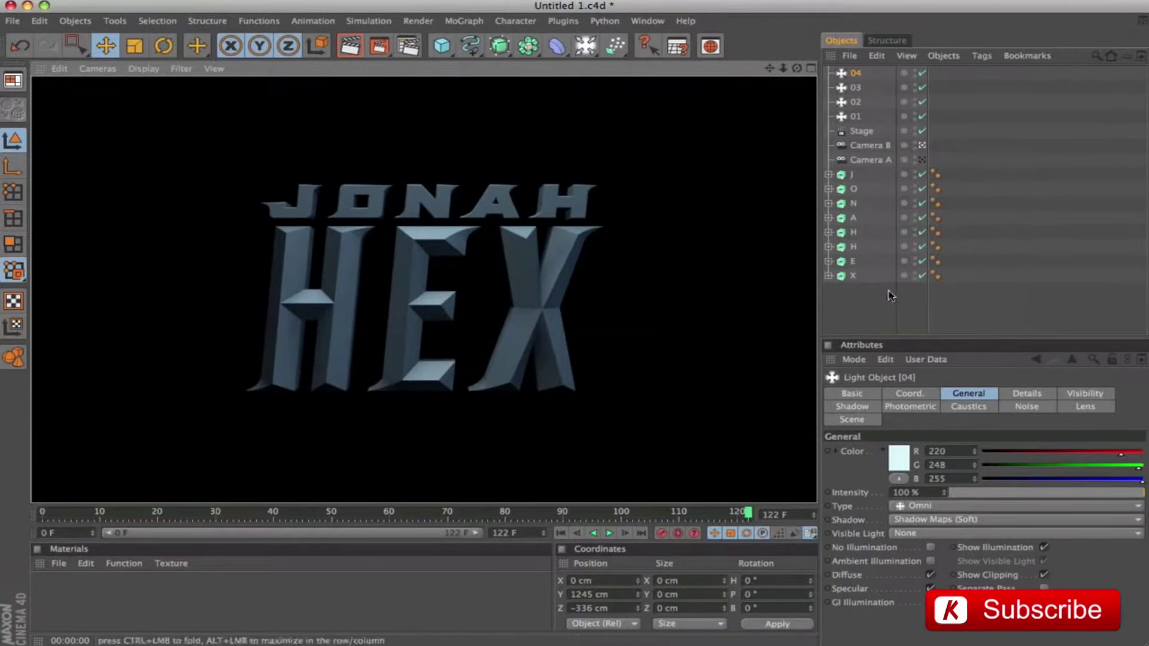
Duplicate light 04 and name the copy 05.
click(858, 75)
key(ctrl+c)
key(ctrl+v)
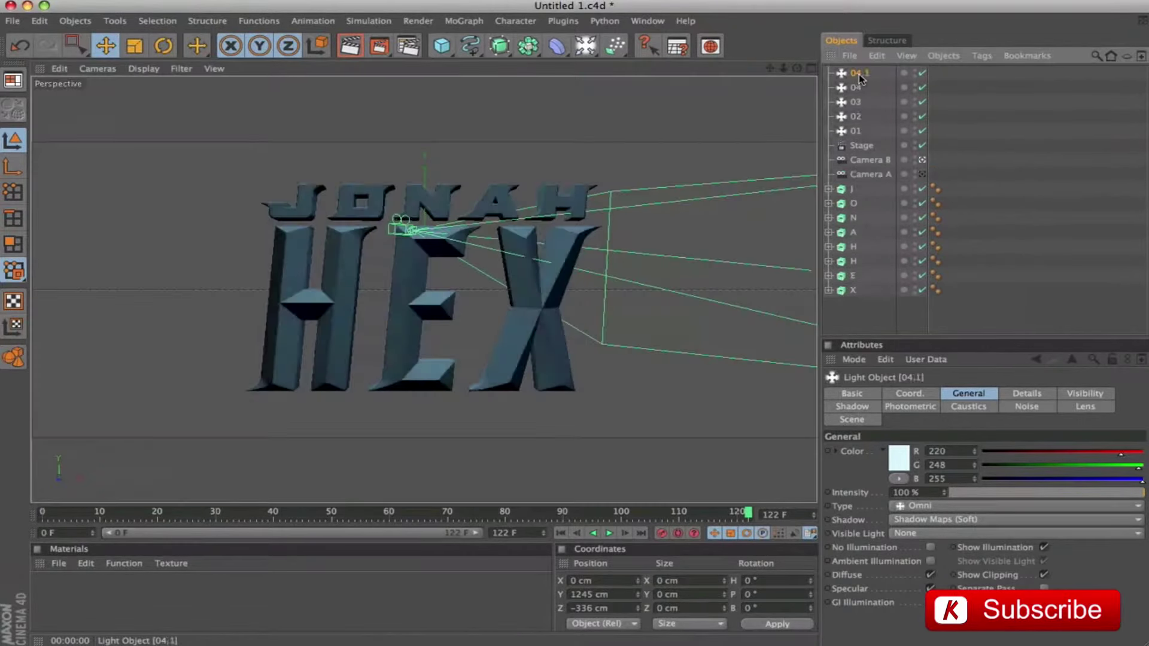
text(05)
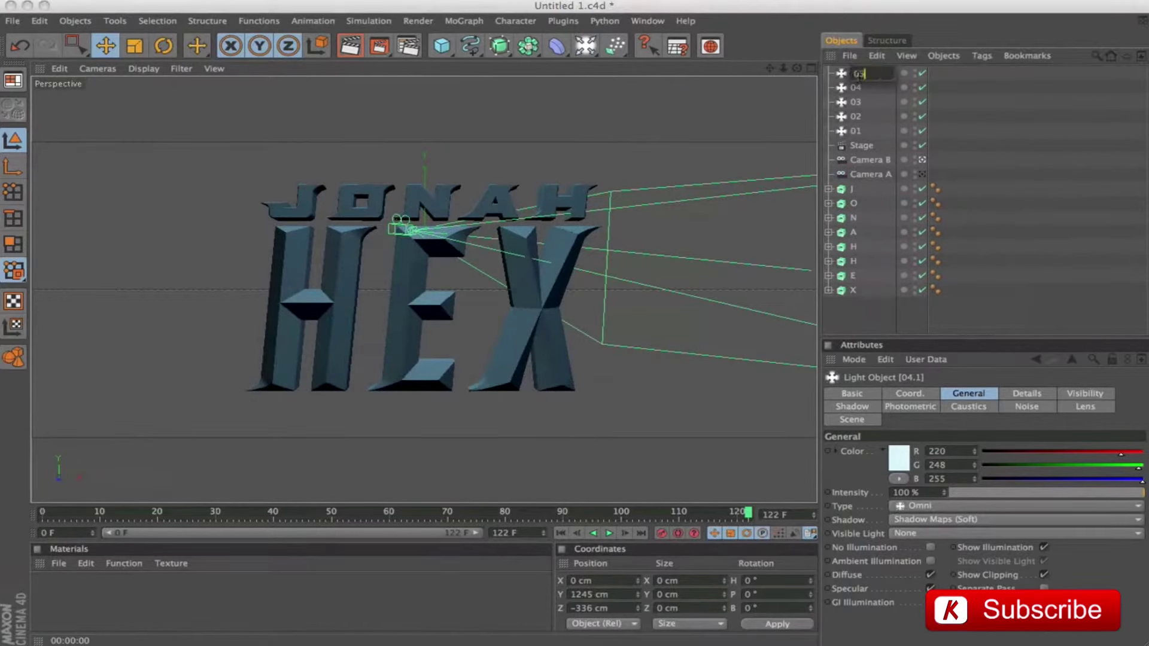
key(Return)
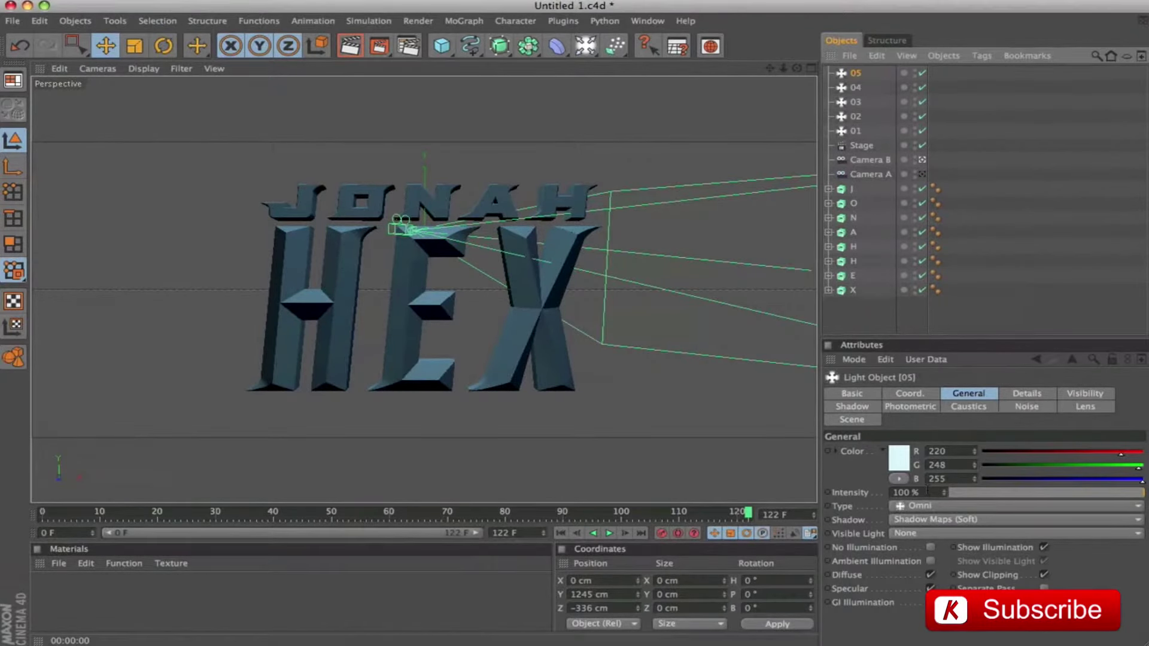
Set the intensity of light 05 to 60 %.
click(927, 492)
text(60)
key(Return)
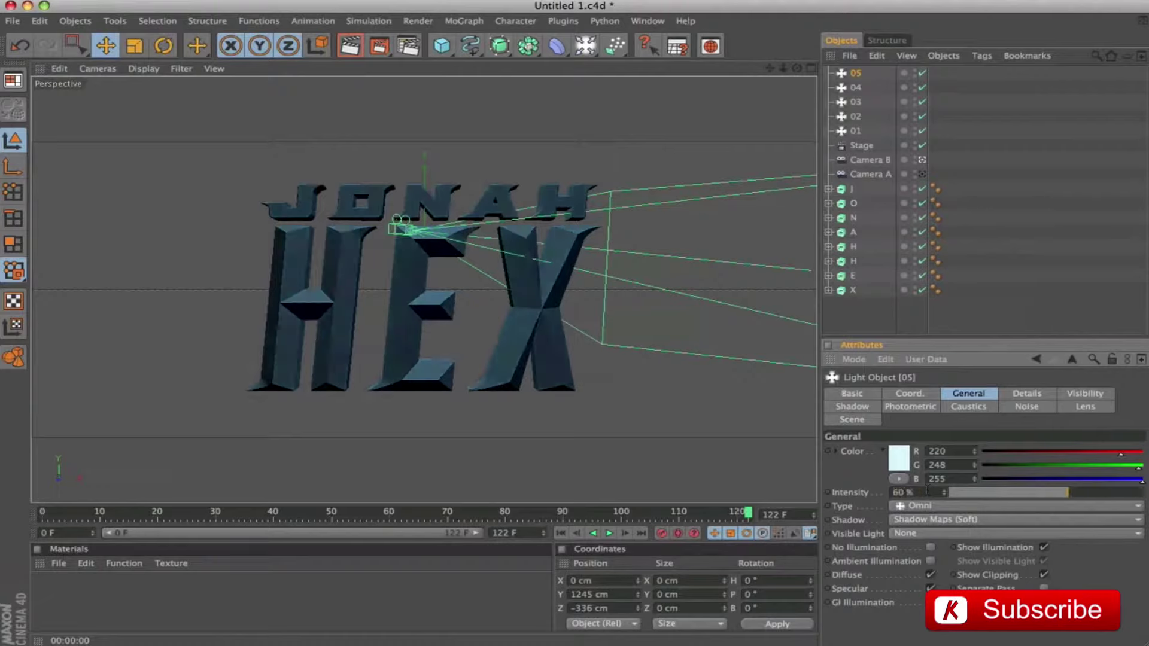
Position light 05 at Y 104 cm and Z 1115 cm, and render a preview of the view.
click(918, 395)
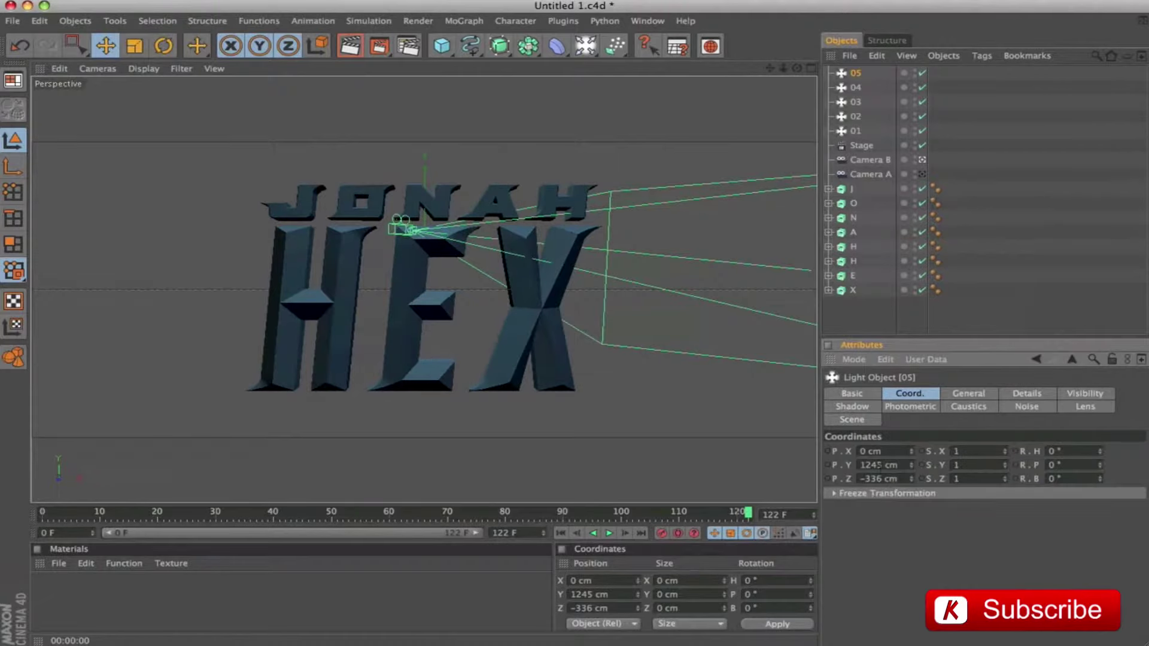
click(891, 465)
text(104)
key(Tab)
text(1115)
key(Return)
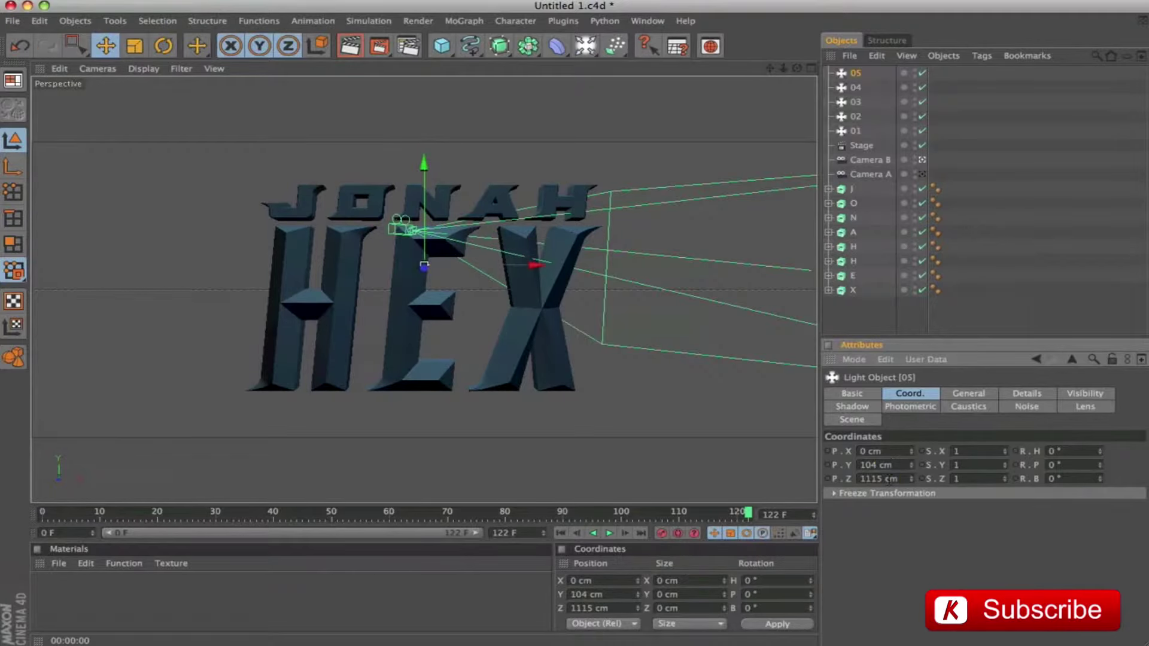
key(super+r)
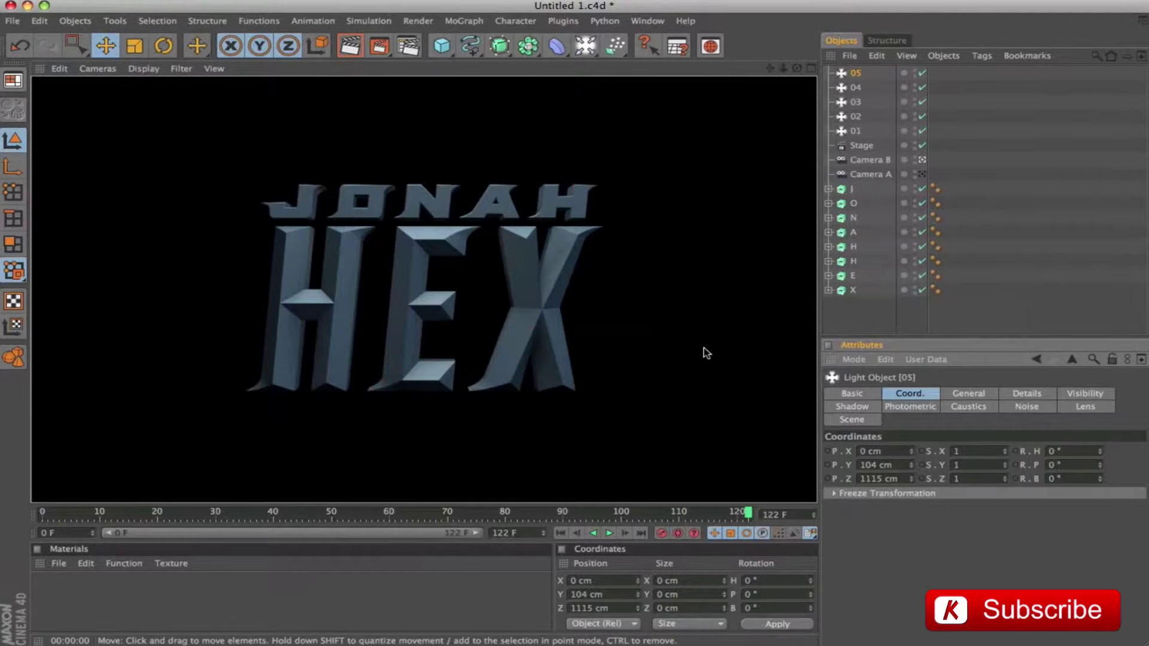
Duplicate light 05 and name the copy 06.
click(856, 74)
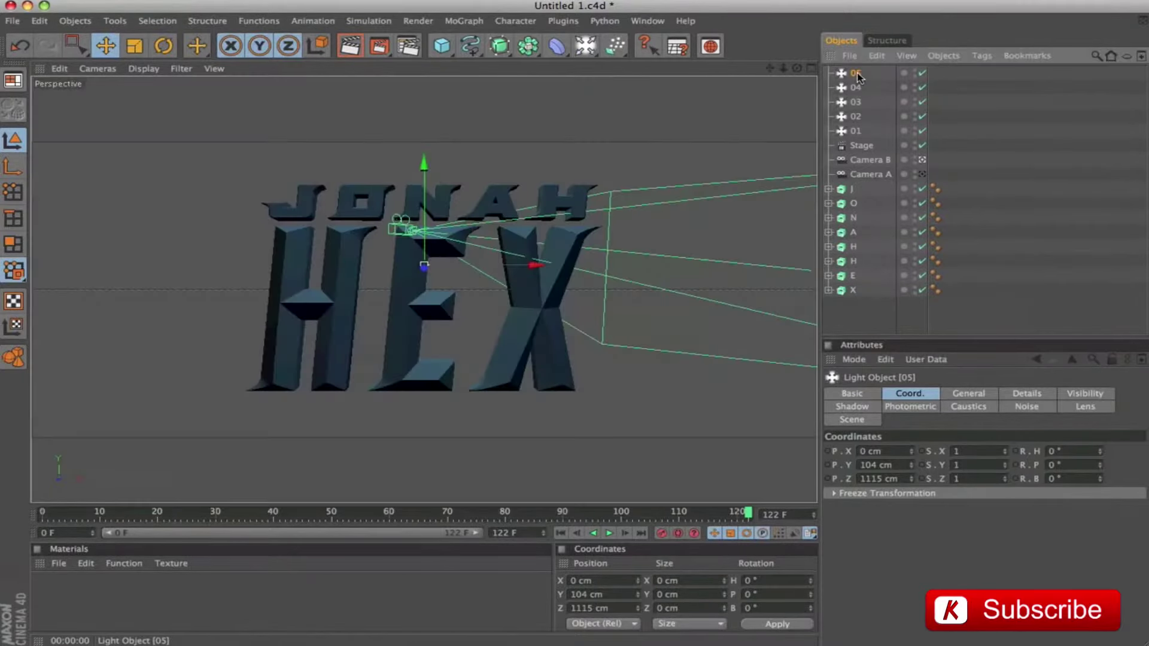
key(super+c)
key(super+v)
double_click(858, 74)
text(06)
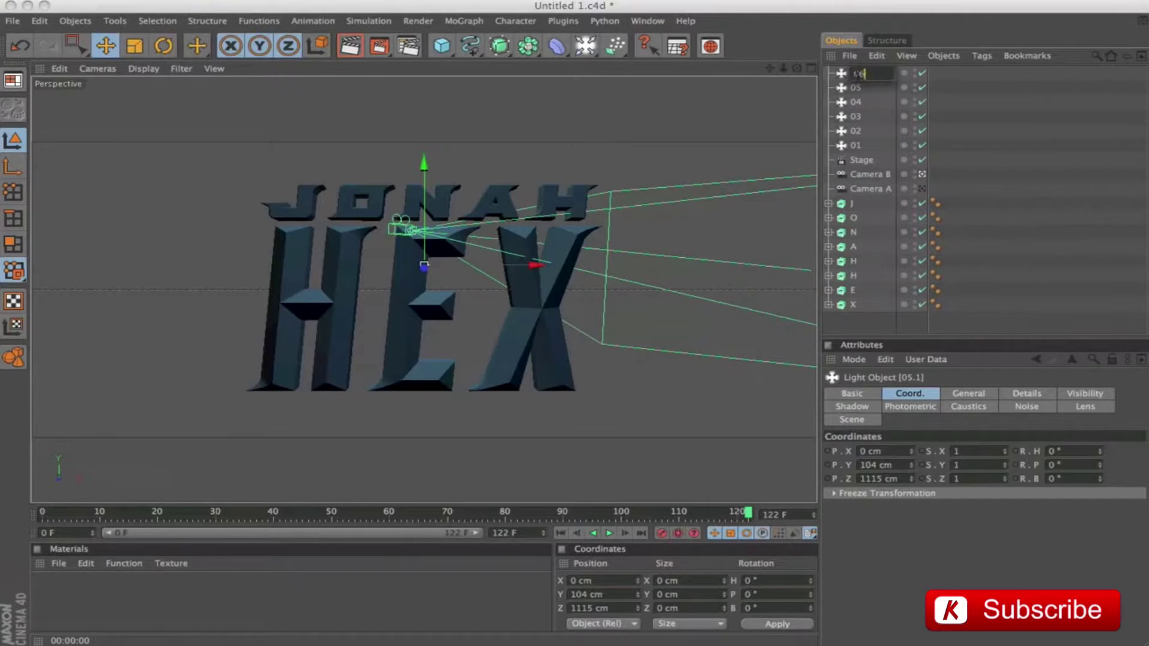
key(Return)
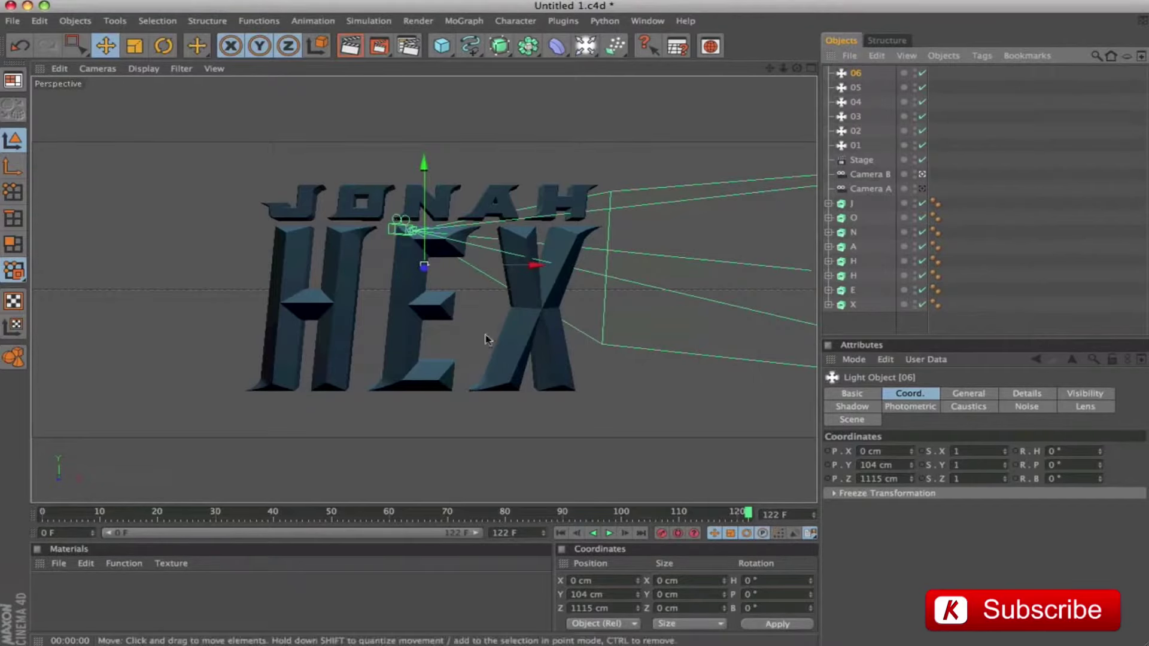
Position light 06 at Y -450 cm and Z -520 cm.
click(902, 466)
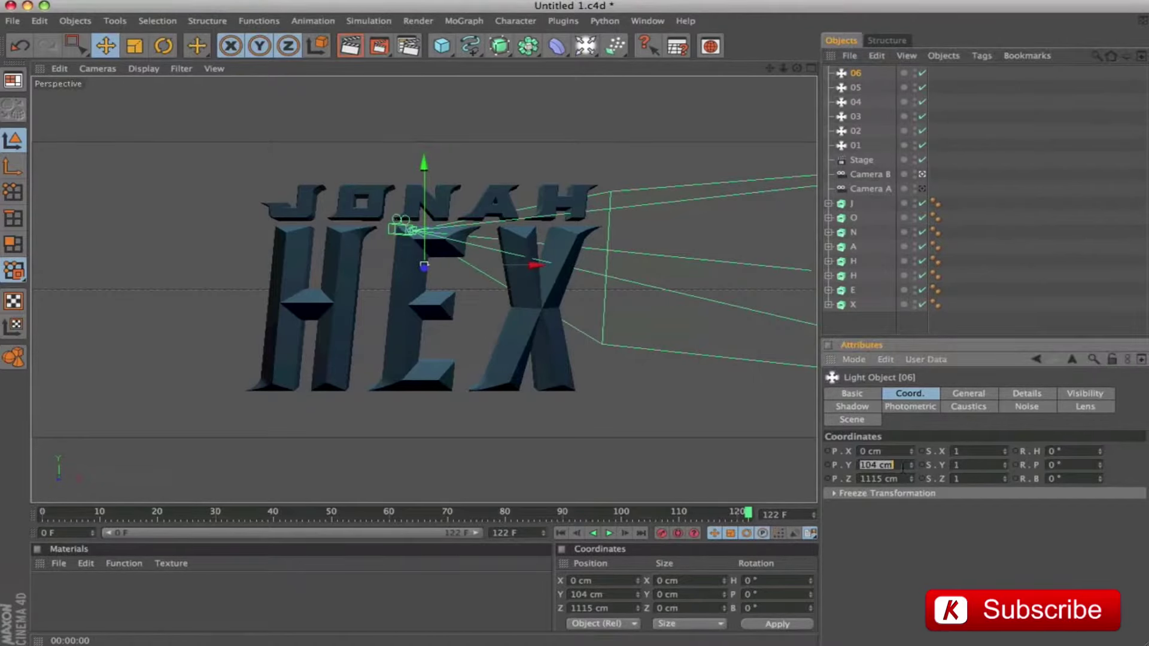
text(-)
key(Tab)
text(-5)
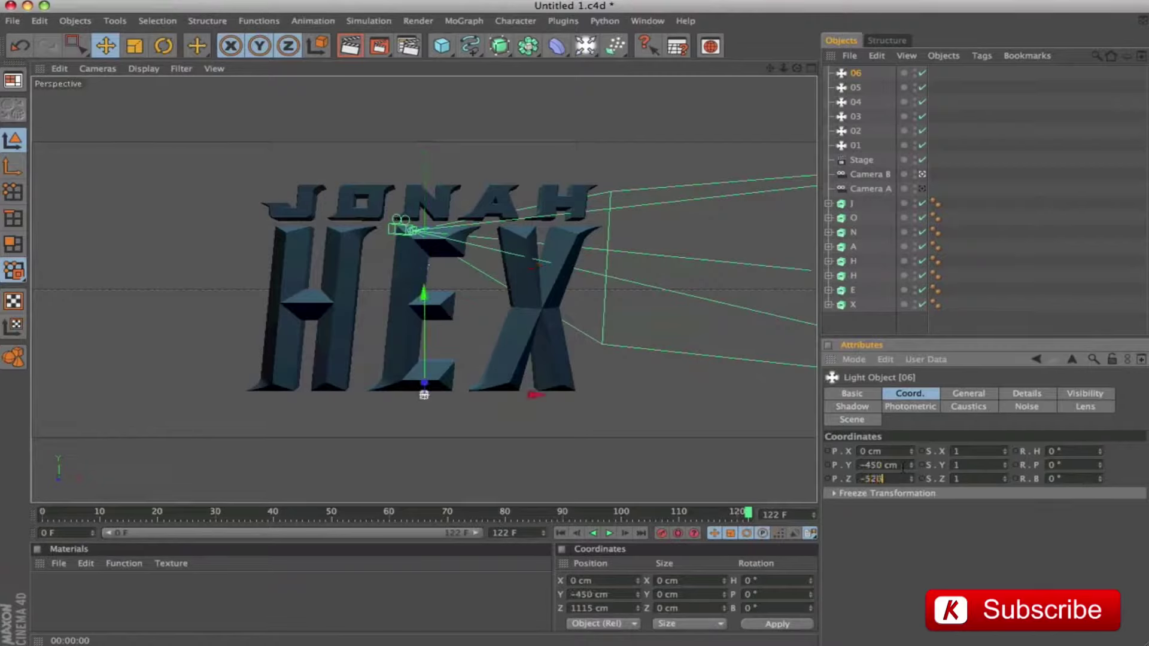
text(20)
key(Return)
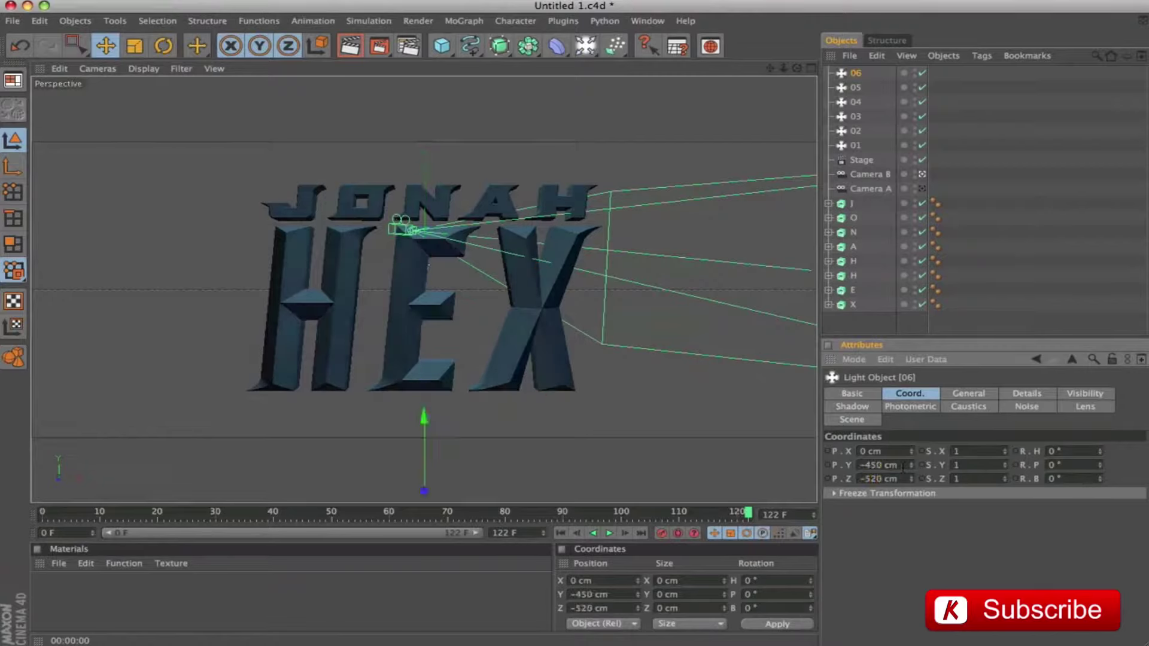
Change light 06 to an Area light with 50 % intensity.
click(969, 396)
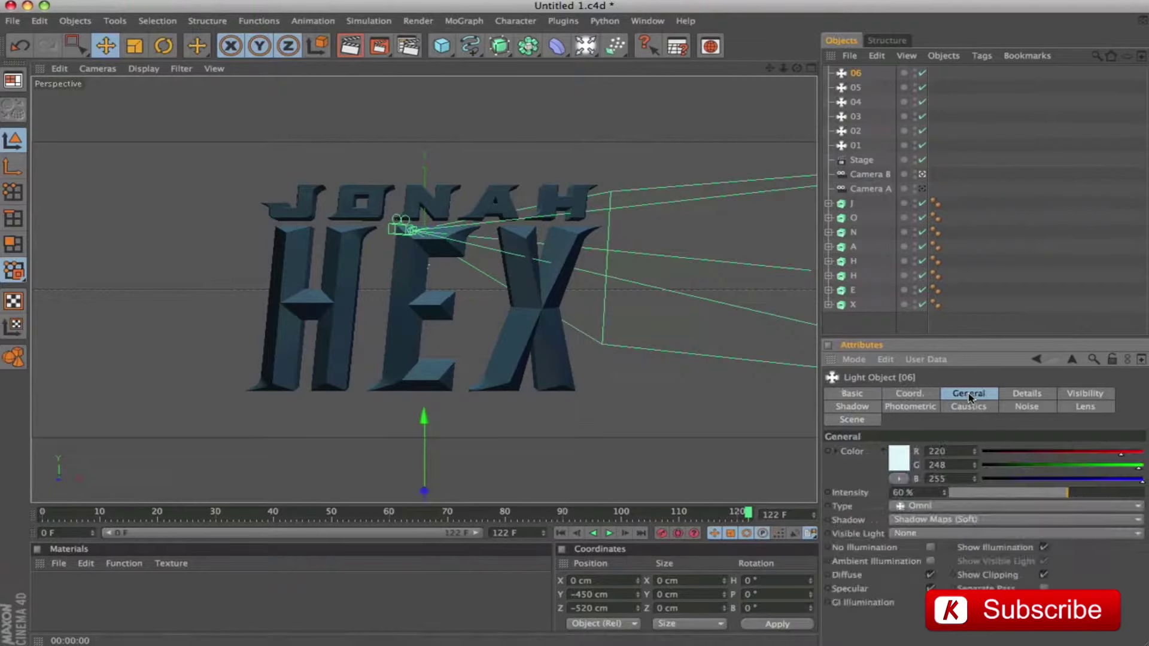
click(923, 506)
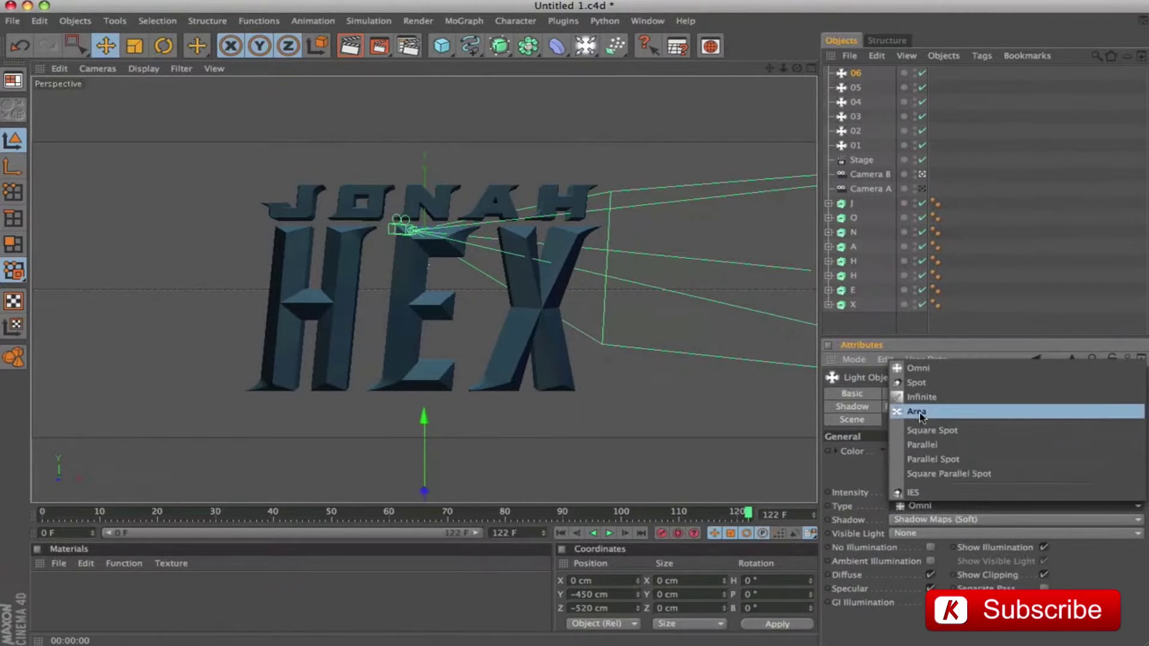
click(920, 413)
double_click(910, 493)
text(50)
key(Return)
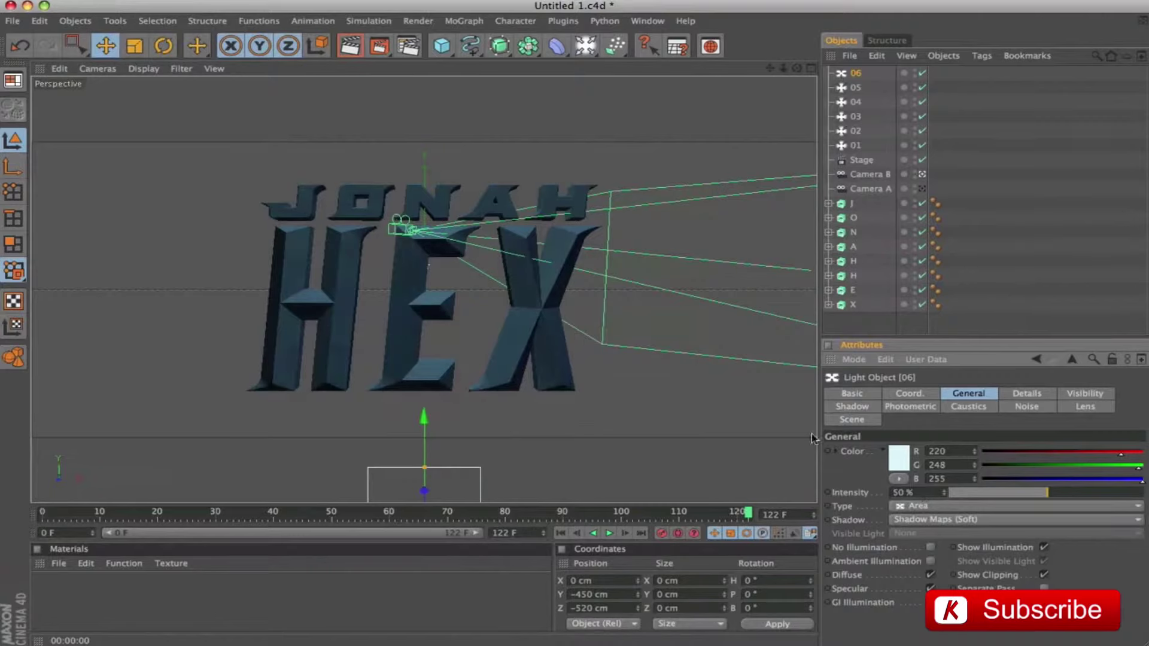
Set light 06's outer radius to 450 cm, reduce its area height to about 274 cm, and render a preview of the view.
click(1041, 395)
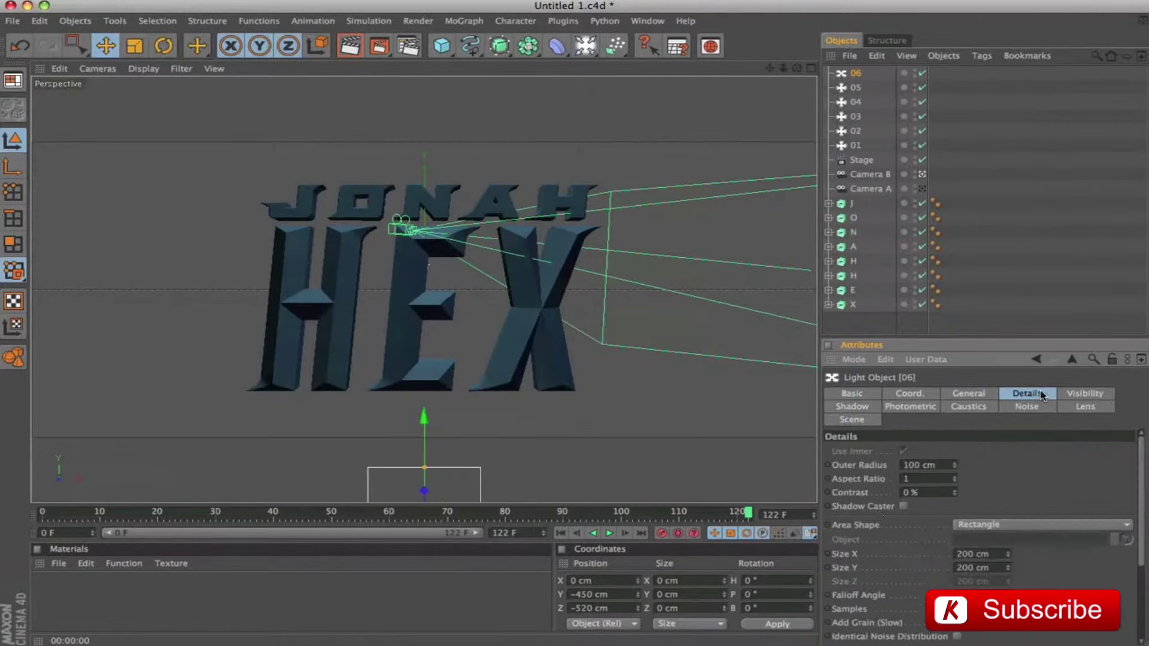
double_click(935, 466)
text(450)
key(Return)
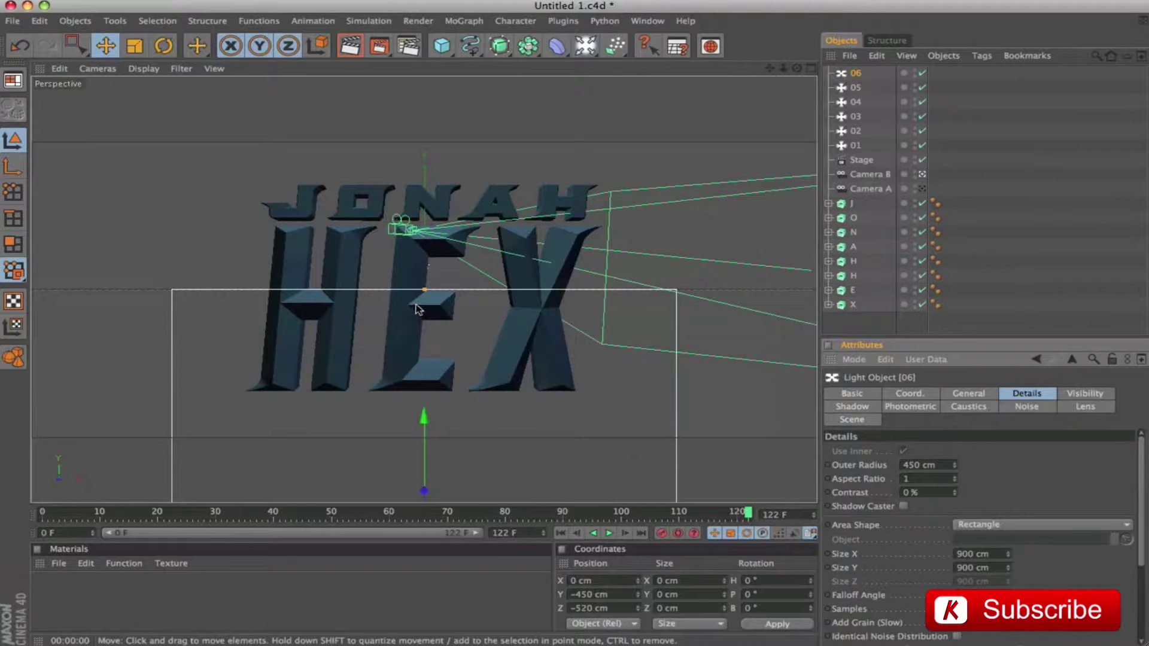
drag(424, 289, 424, 447)
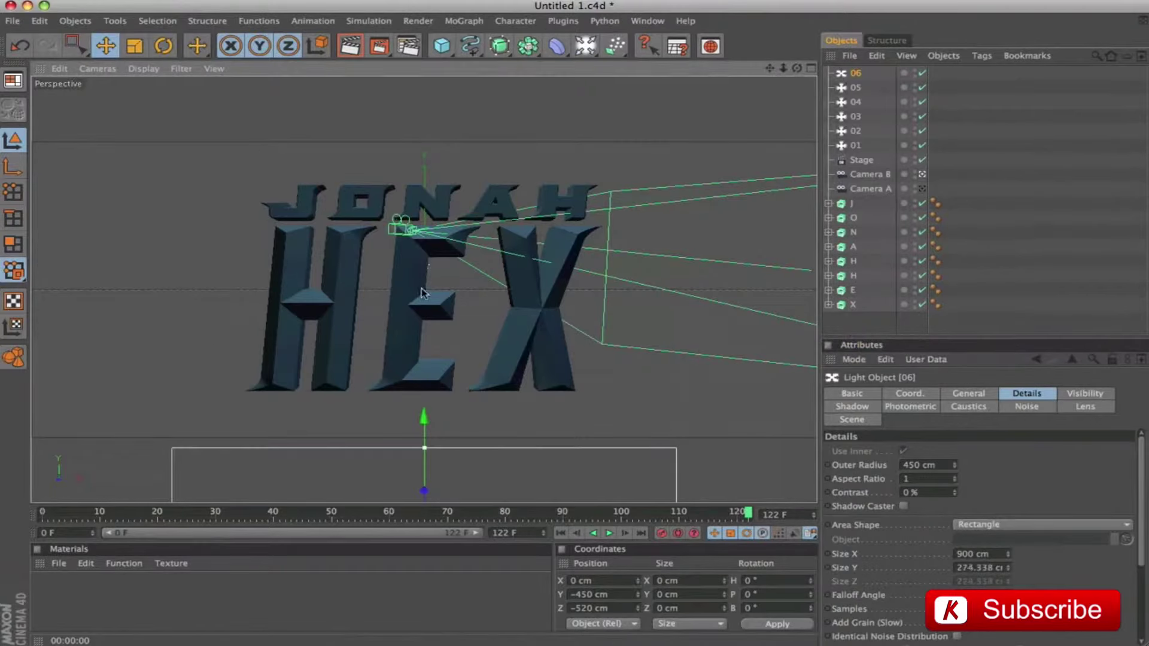
key(ctrl+r)
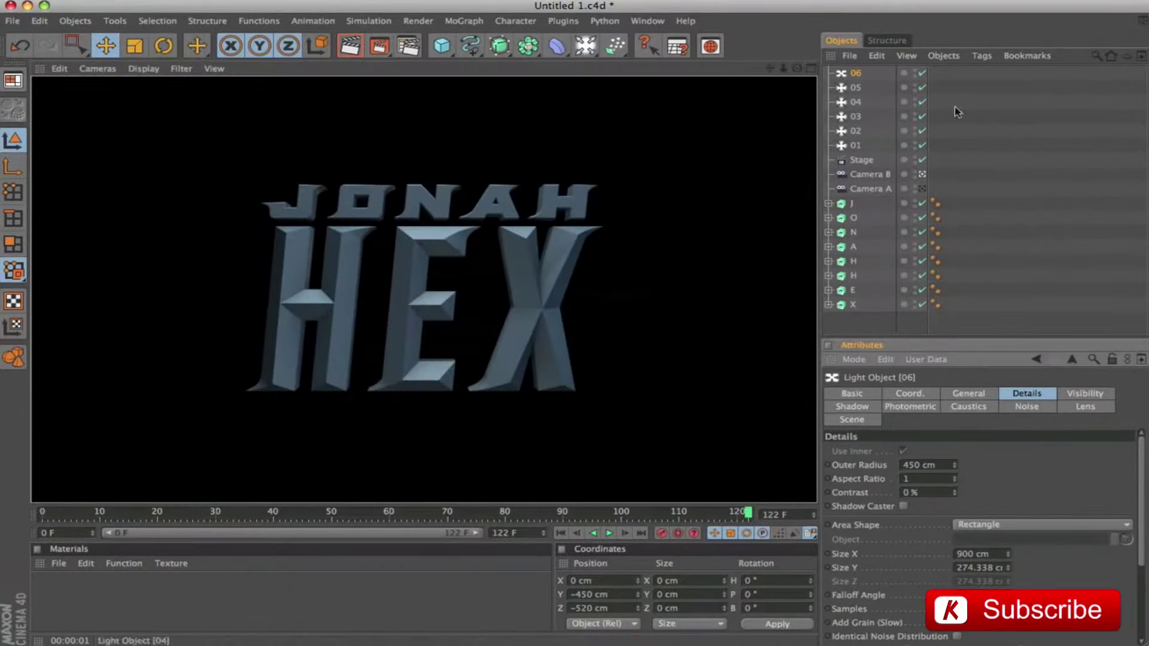
Group lights 01 to 06 under a null named LIGHTS SYSTEM.
shift+click(850, 145)
key(alt+g)
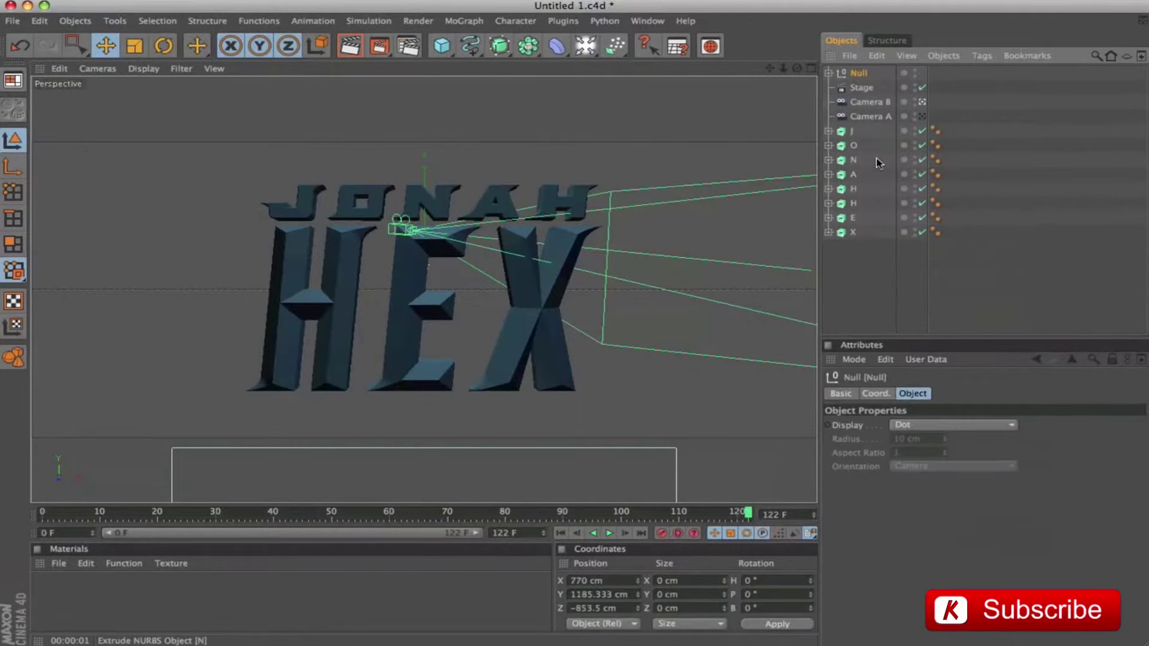
double_click(859, 72)
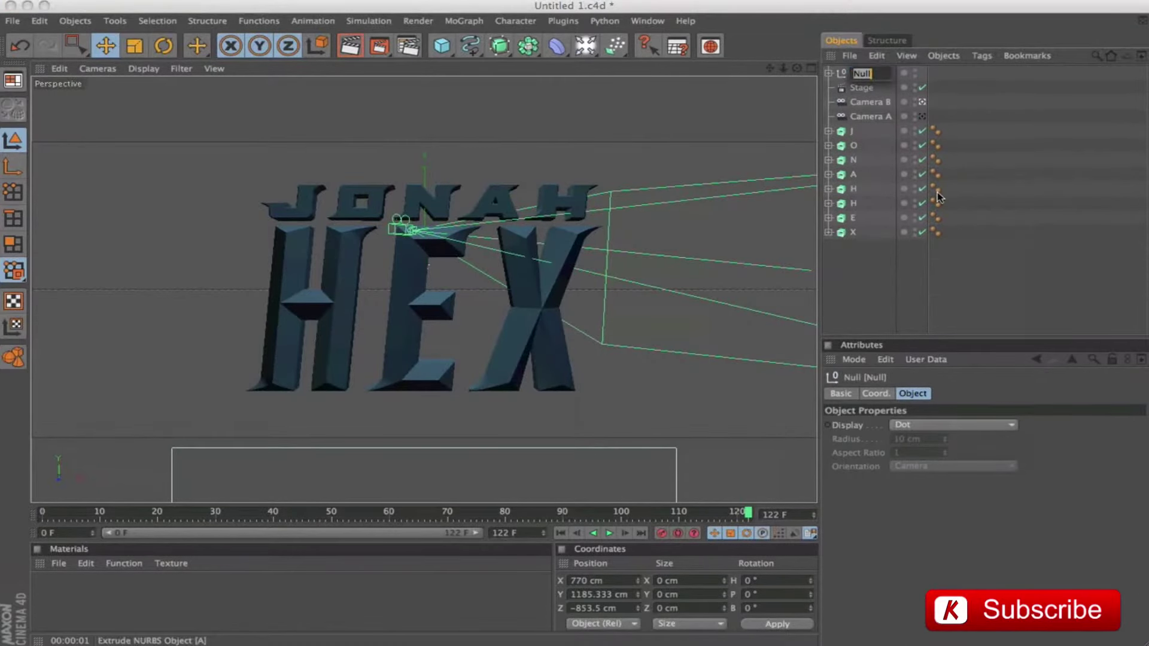
text(LIGHTS SYSTEM)
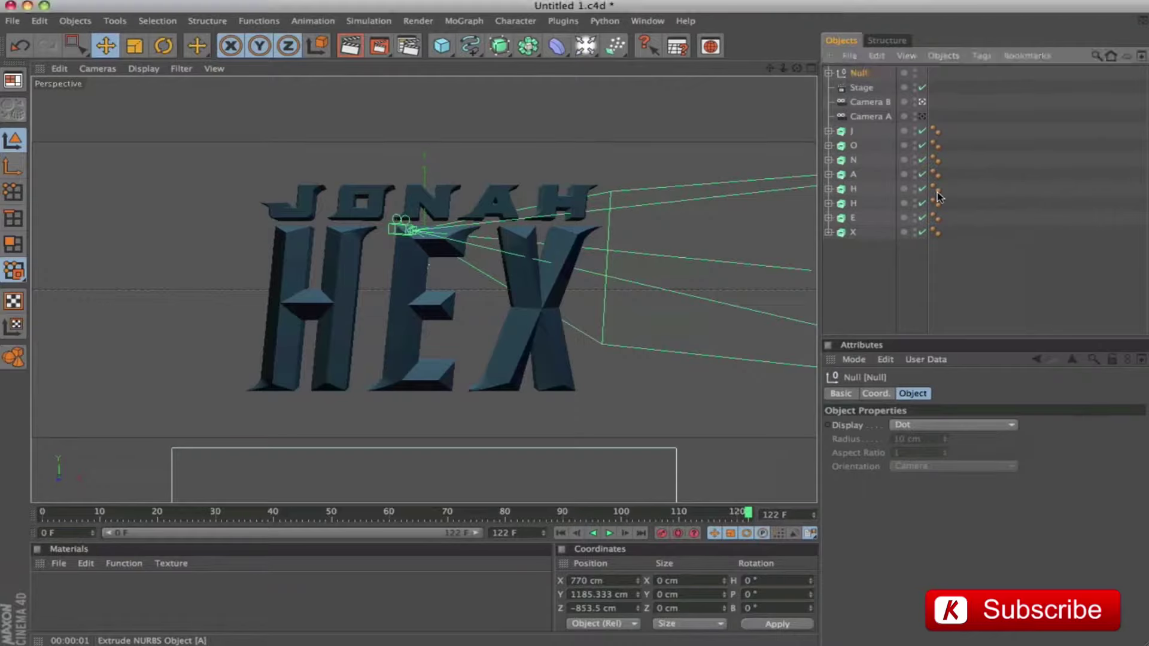
key(Return)
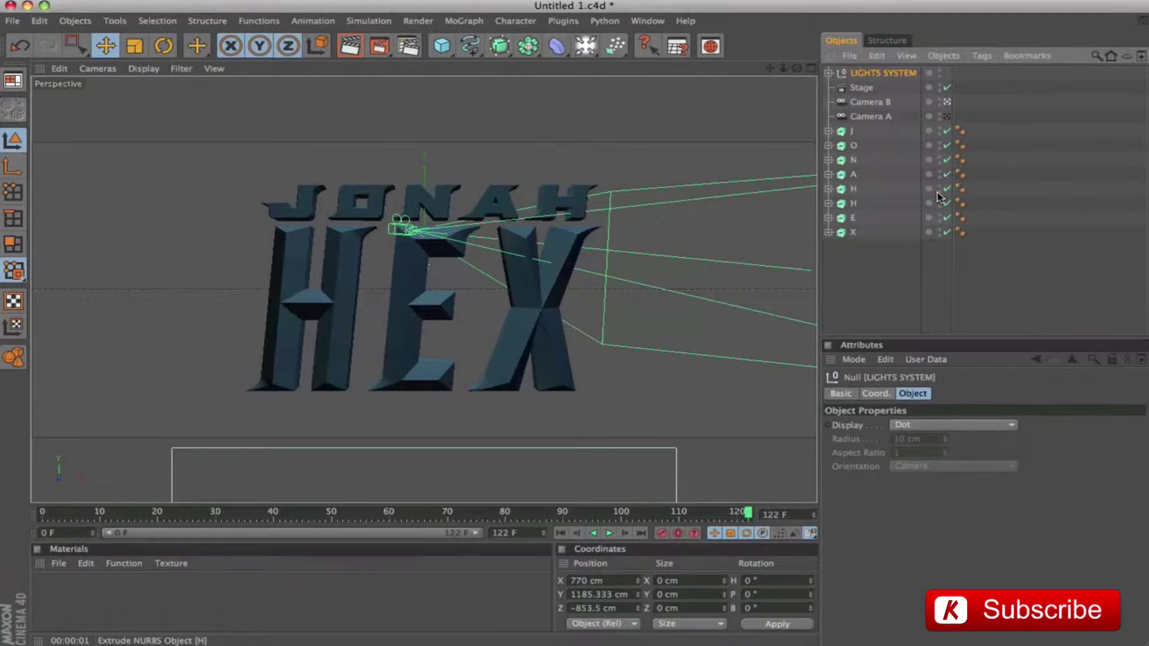
click(869, 296)
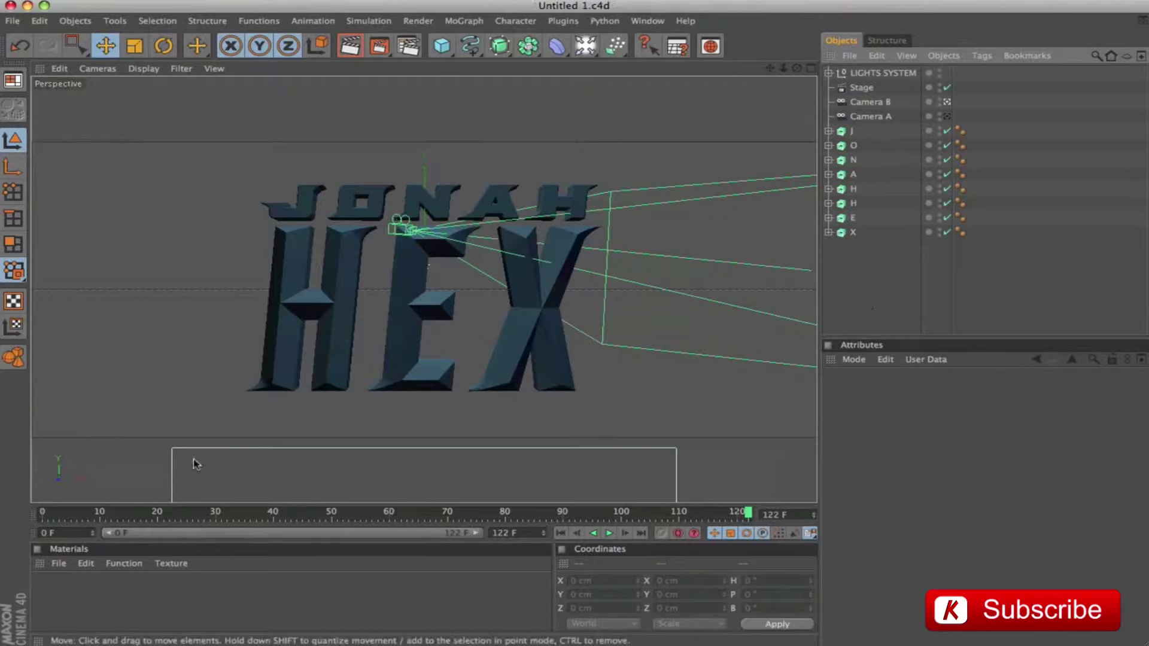
Create a new material and name it METAL 01.
double_click(52, 600)
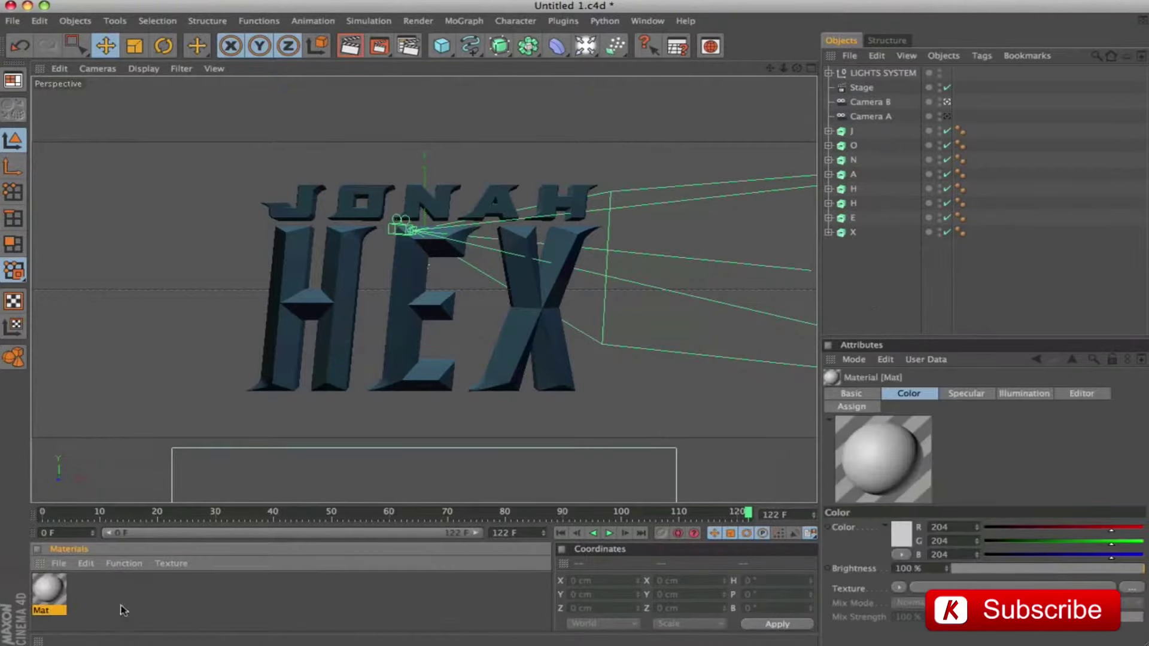
click(851, 394)
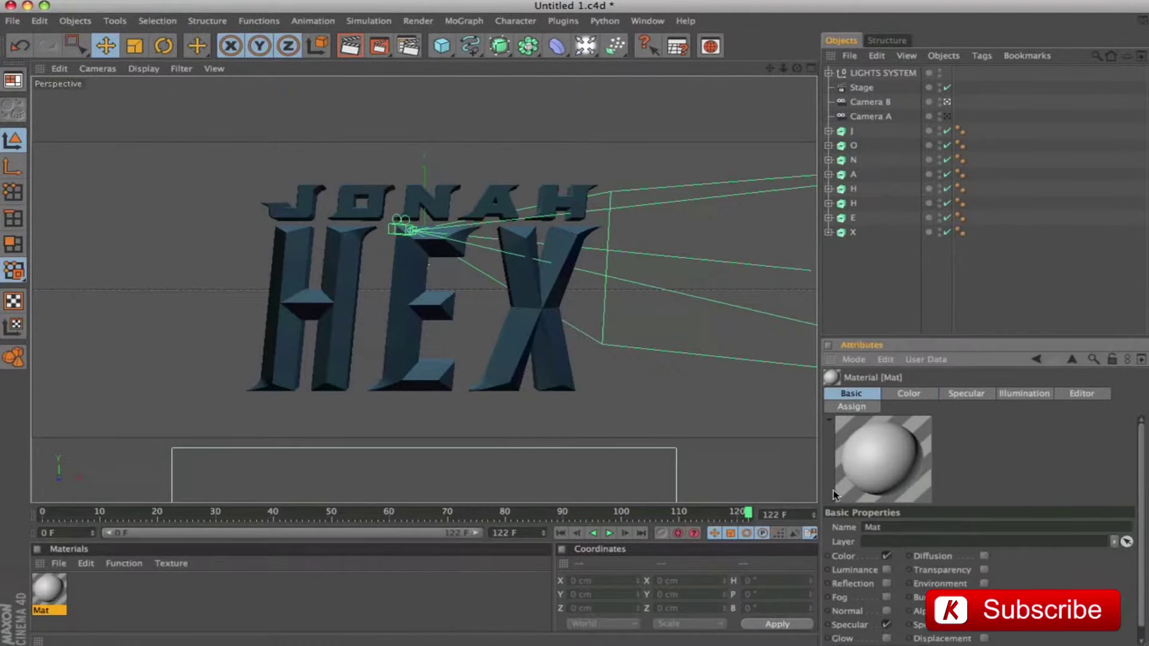
double_click(890, 527)
text(METAL 01)
key(Return)
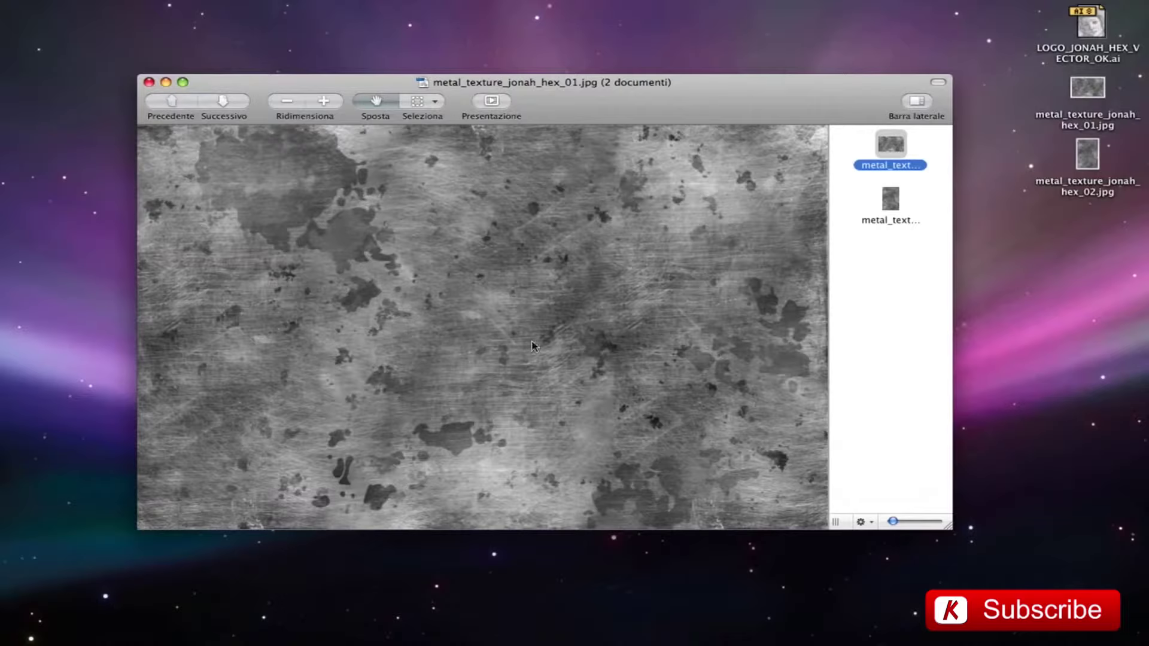
View the second metal texture image in Preview, and enable the Reflection channel of the METAL 01 material.
click(890, 200)
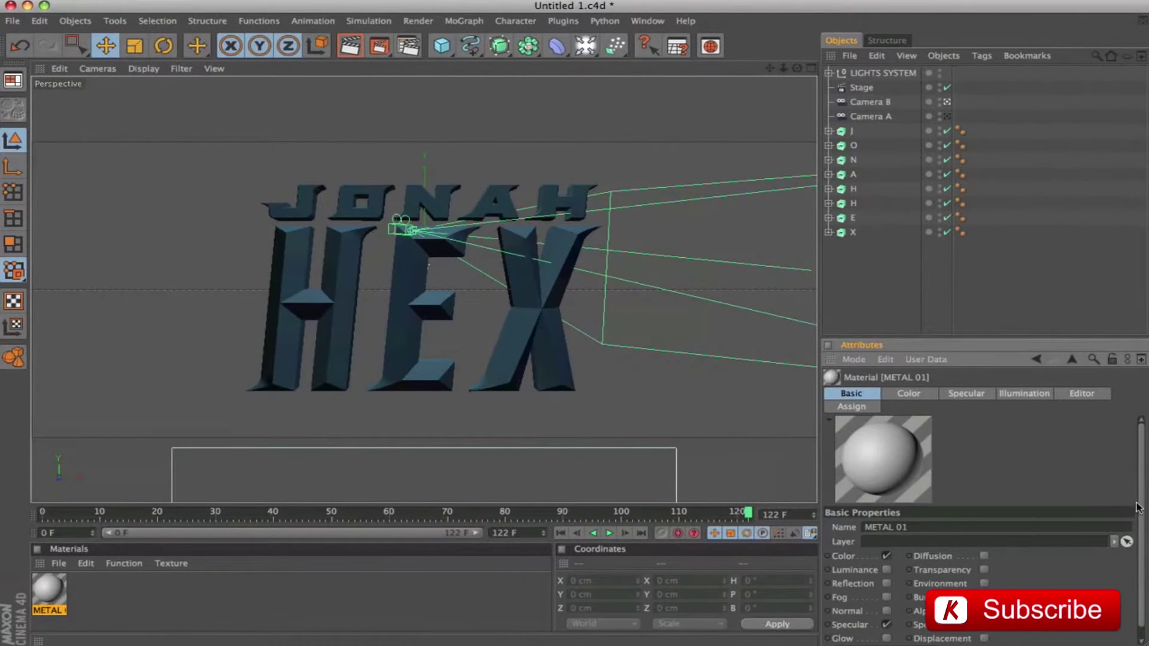
scroll(1143, 503, down, 1)
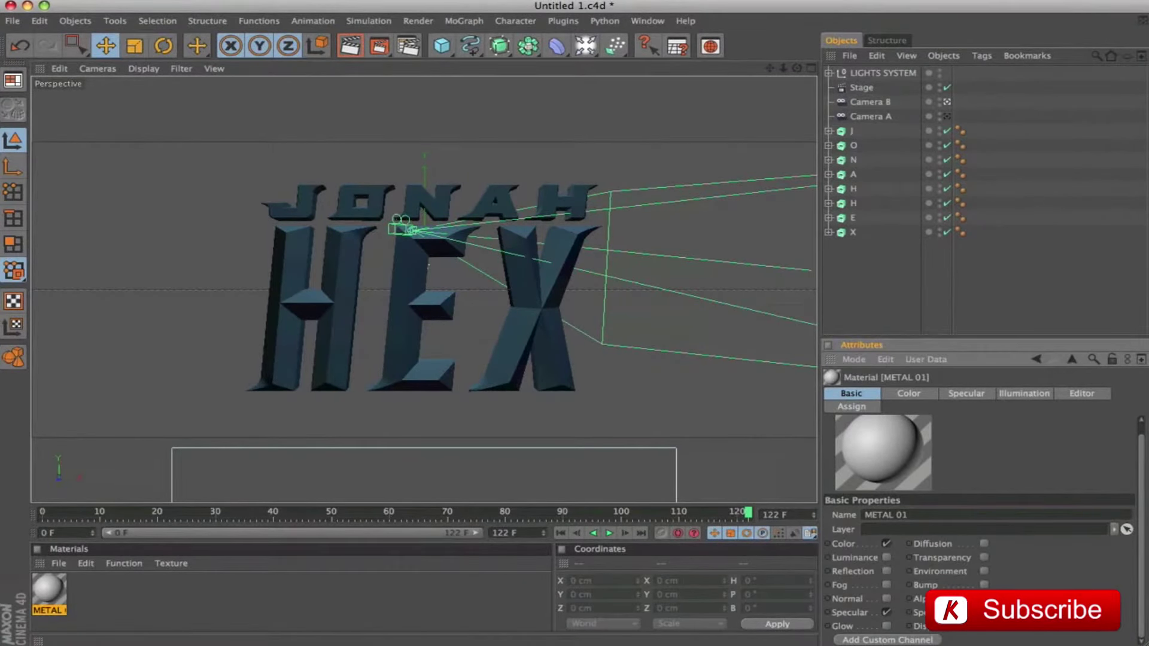
click(886, 571)
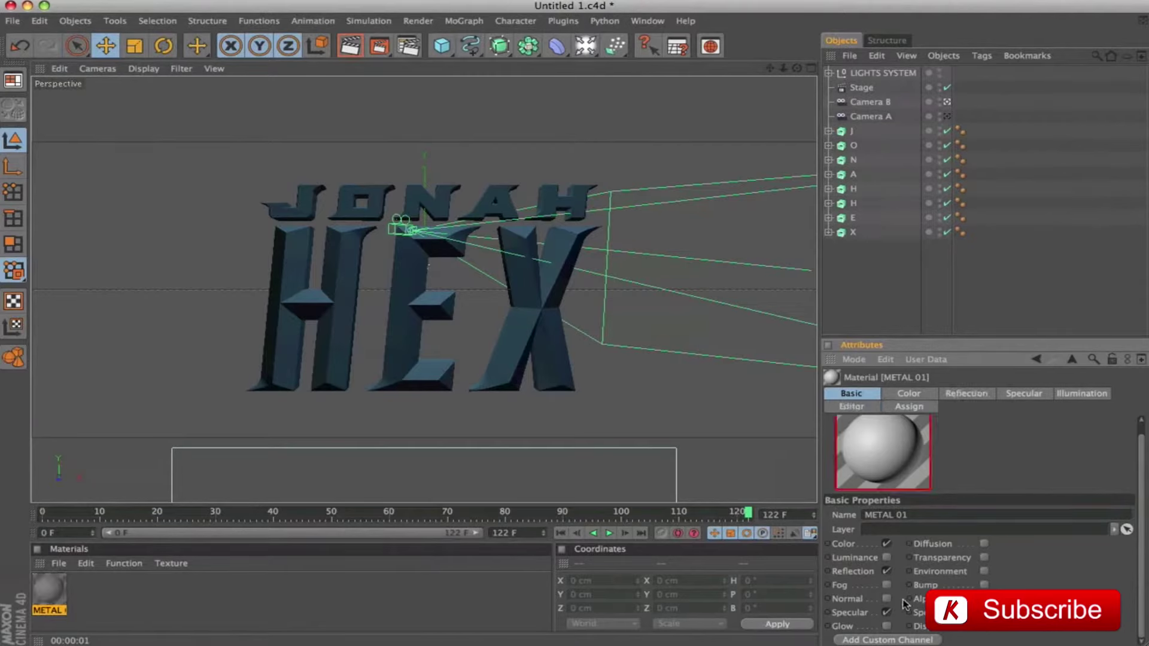
Load metal_texture_jonah_hex_01.jpg as METAL 01's Color texture and set its mix strength to 80%.
click(905, 393)
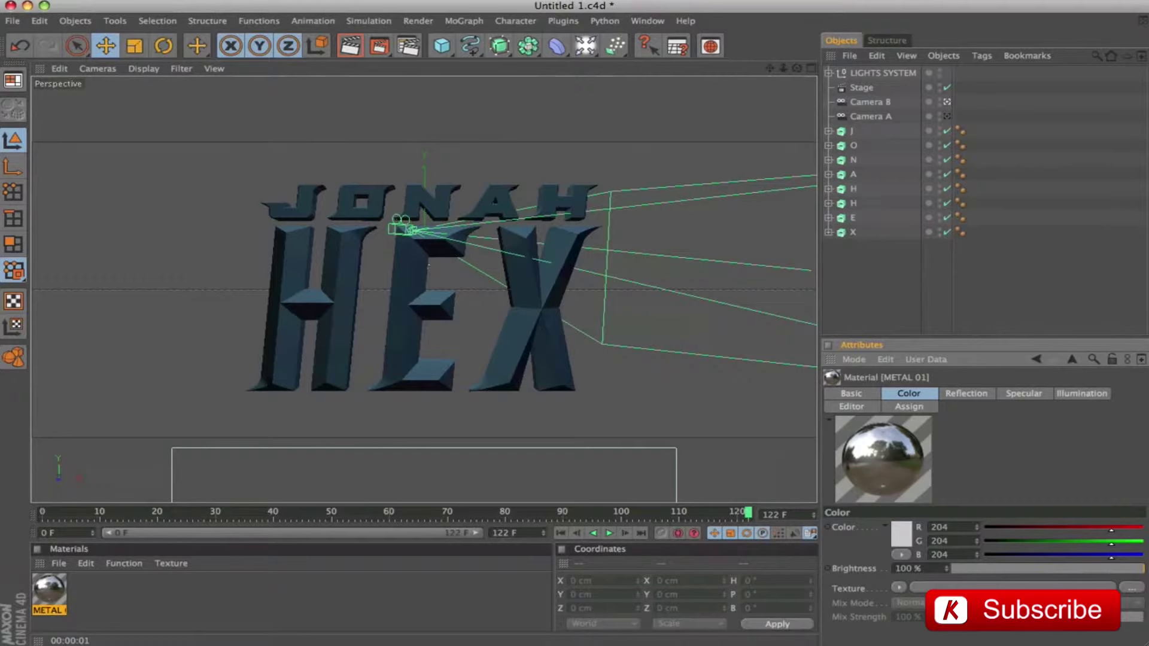
double_click(49, 589)
drag(820, 186, 659, 91)
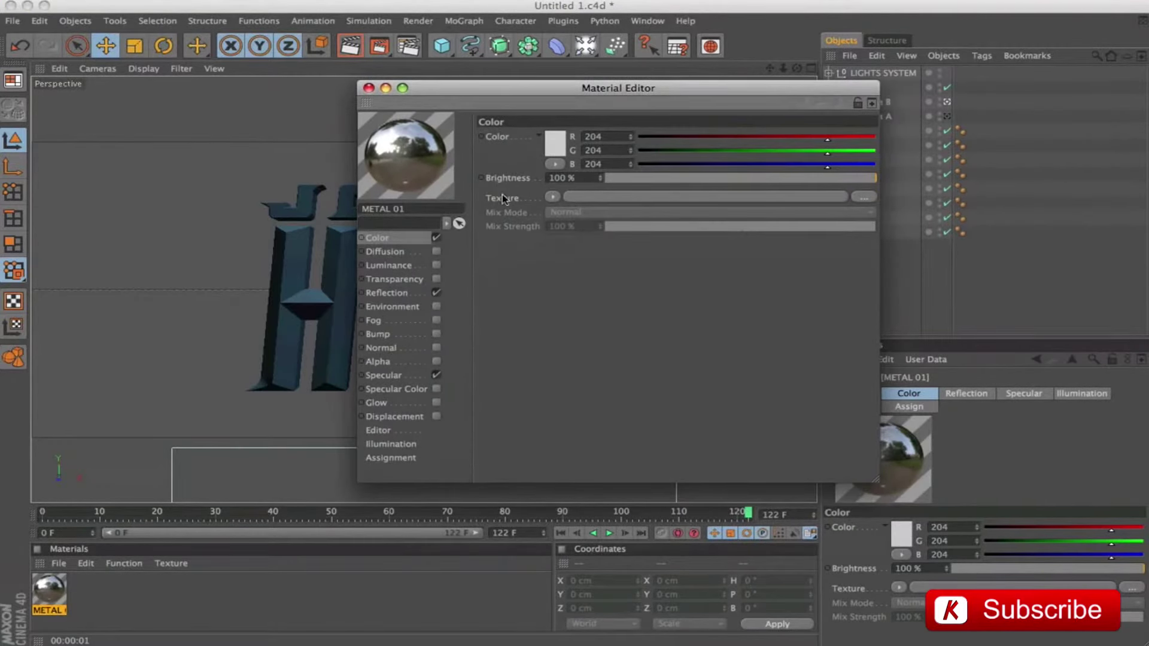
click(862, 200)
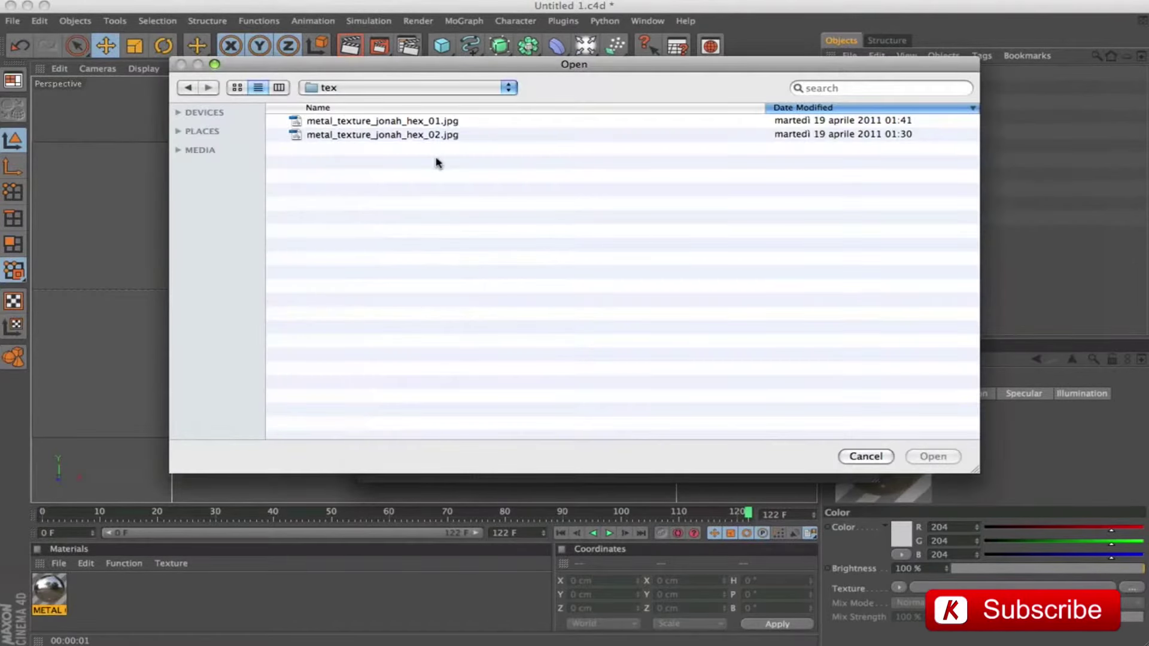
click(400, 122)
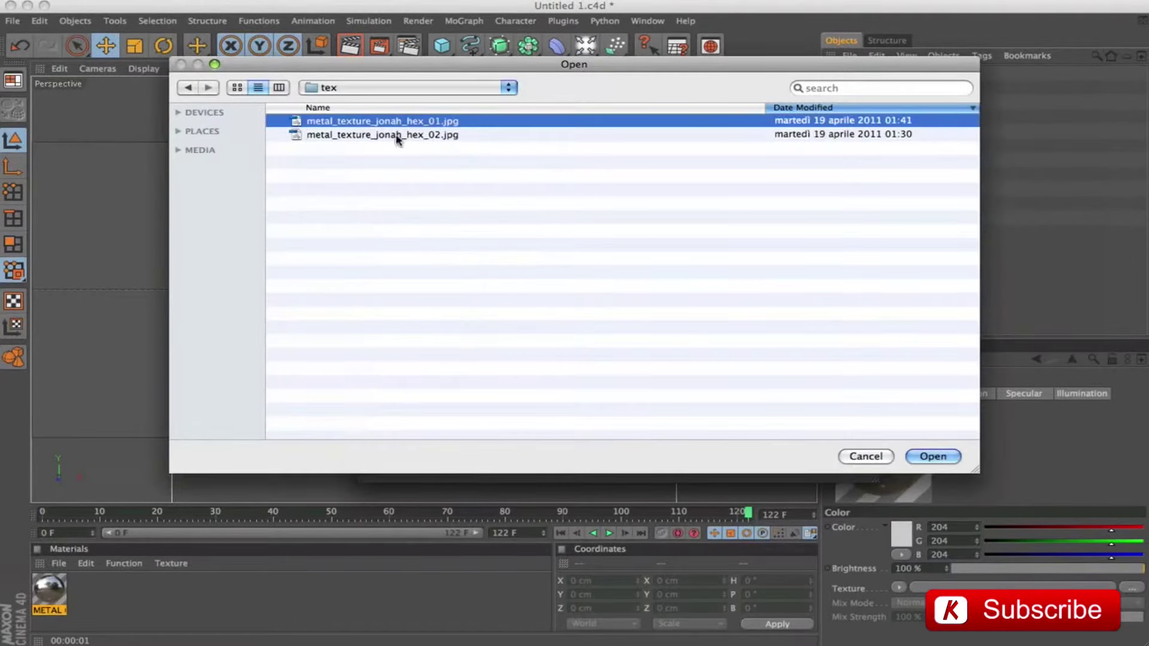
click(934, 457)
click(582, 281)
text(80)
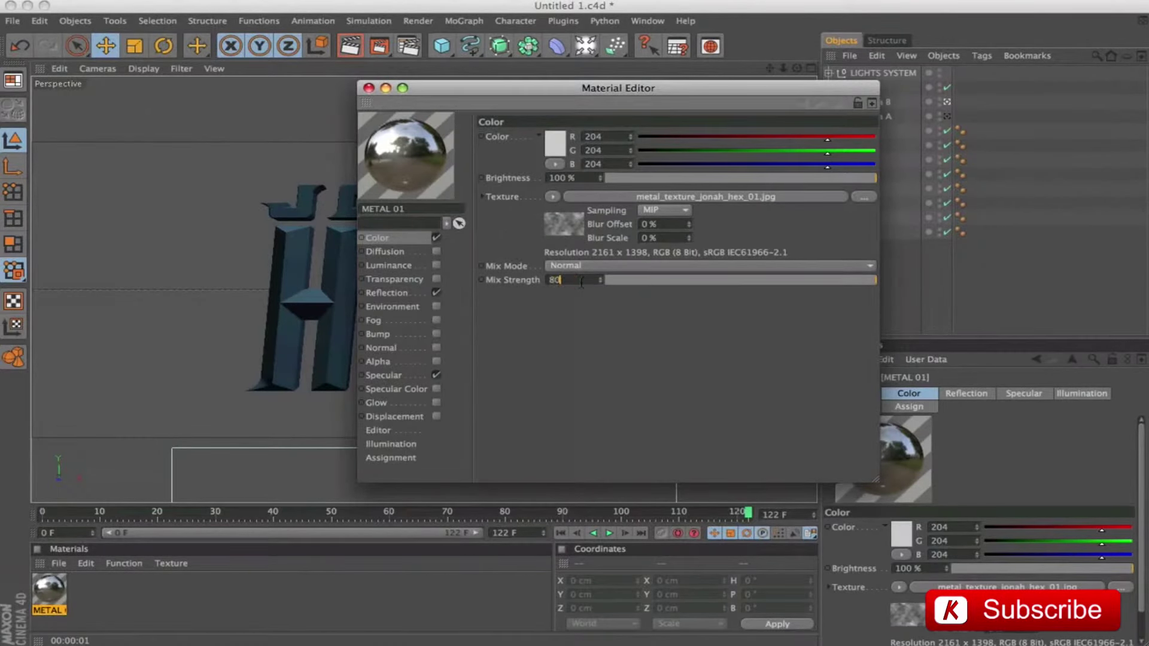
key(Return)
Set METAL 01's reflection brightness to 16% and add a Fresnel texture to it at 60% mix strength.
click(399, 293)
double_click(581, 179)
text(16)
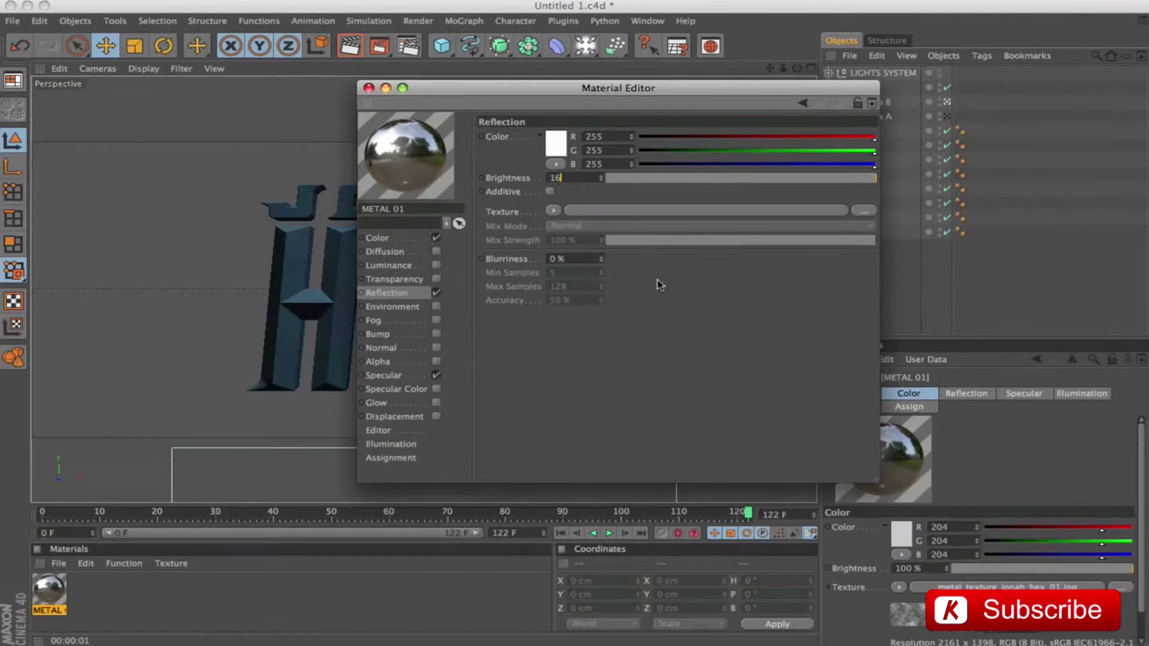
key(Return)
click(554, 211)
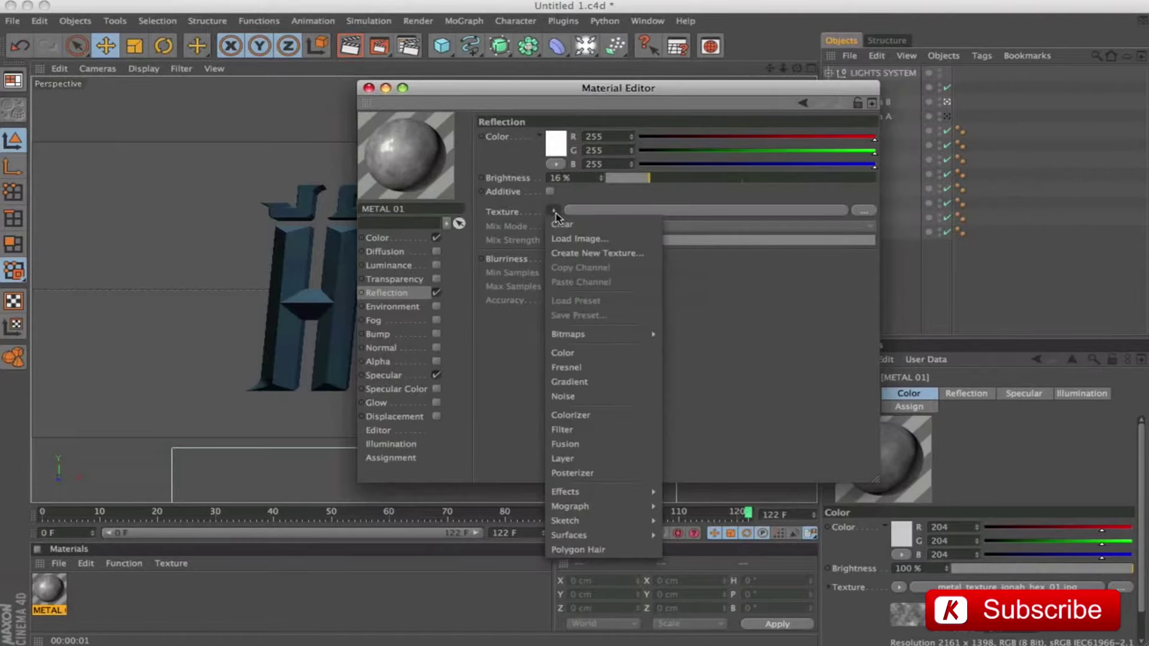
click(599, 367)
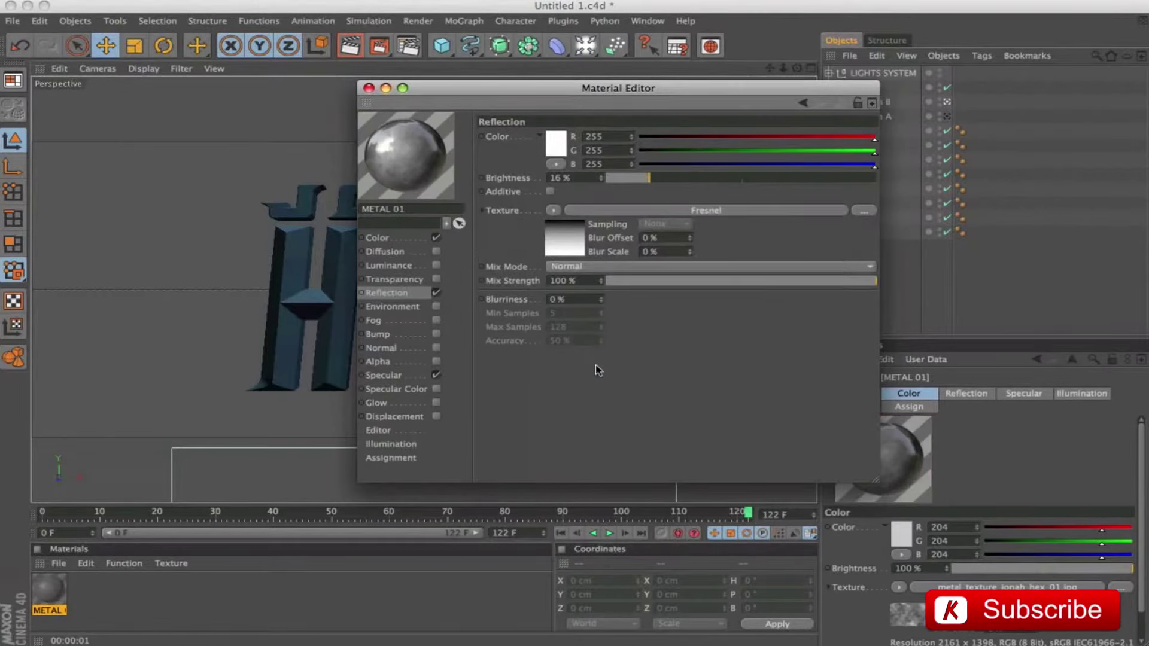
double_click(590, 280)
text(60)
key(Return)
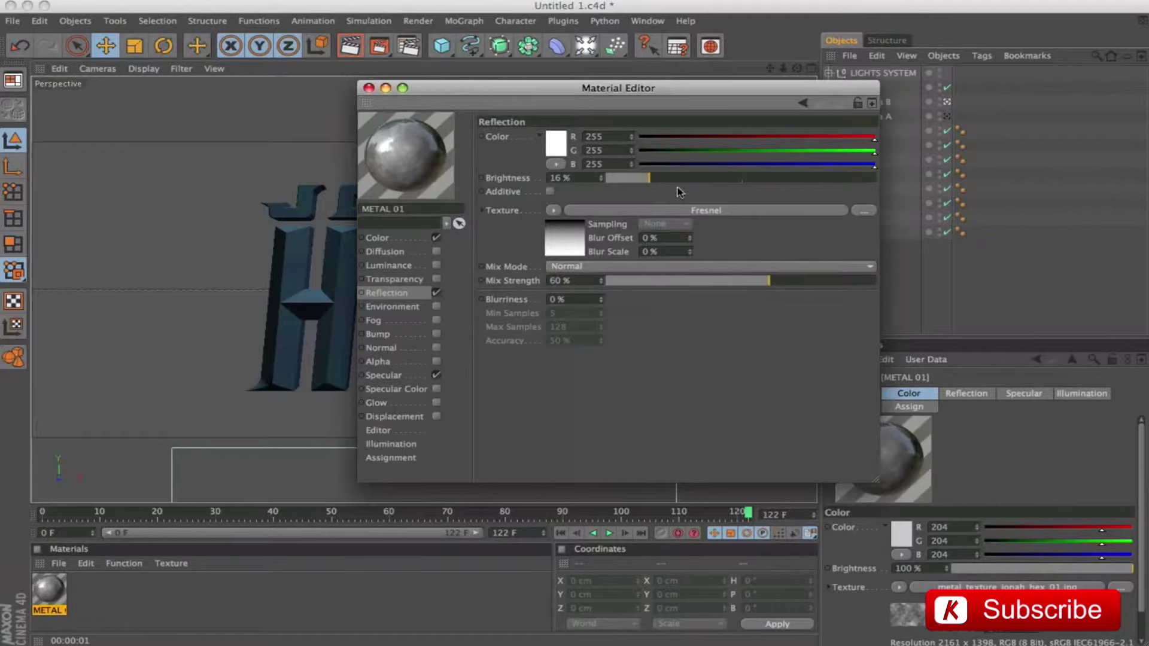
Set METAL 01's specular width to 33%, height to 100% and falloff to -5%, and close the Material Editor.
click(384, 376)
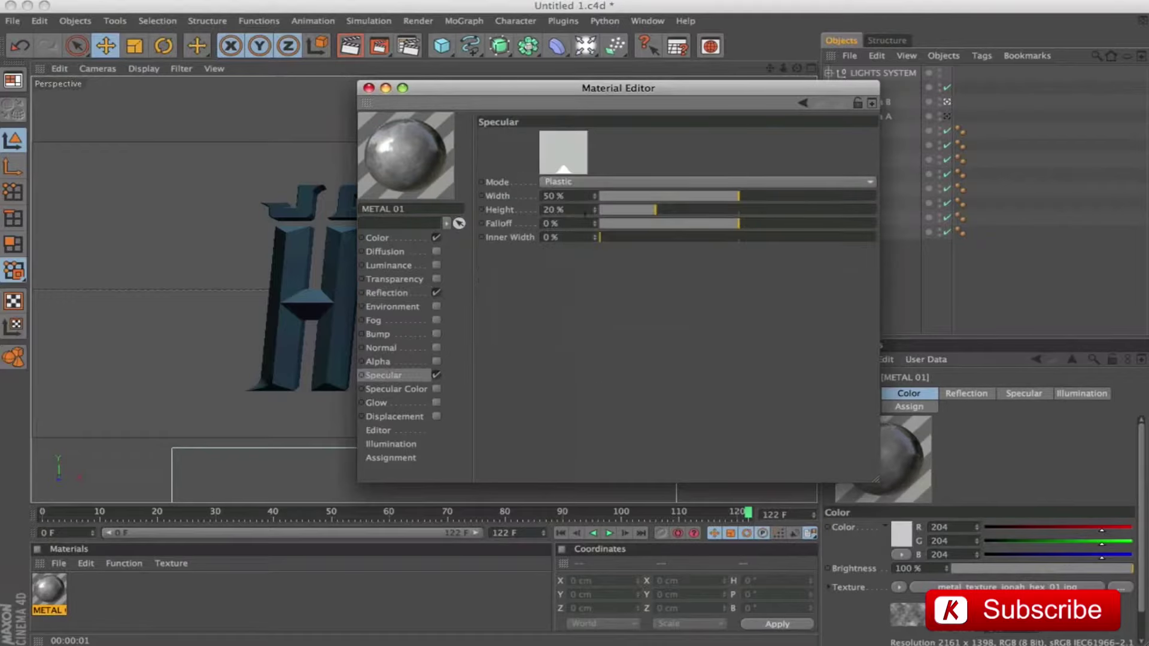
double_click(580, 208)
text(100)
key(Return)
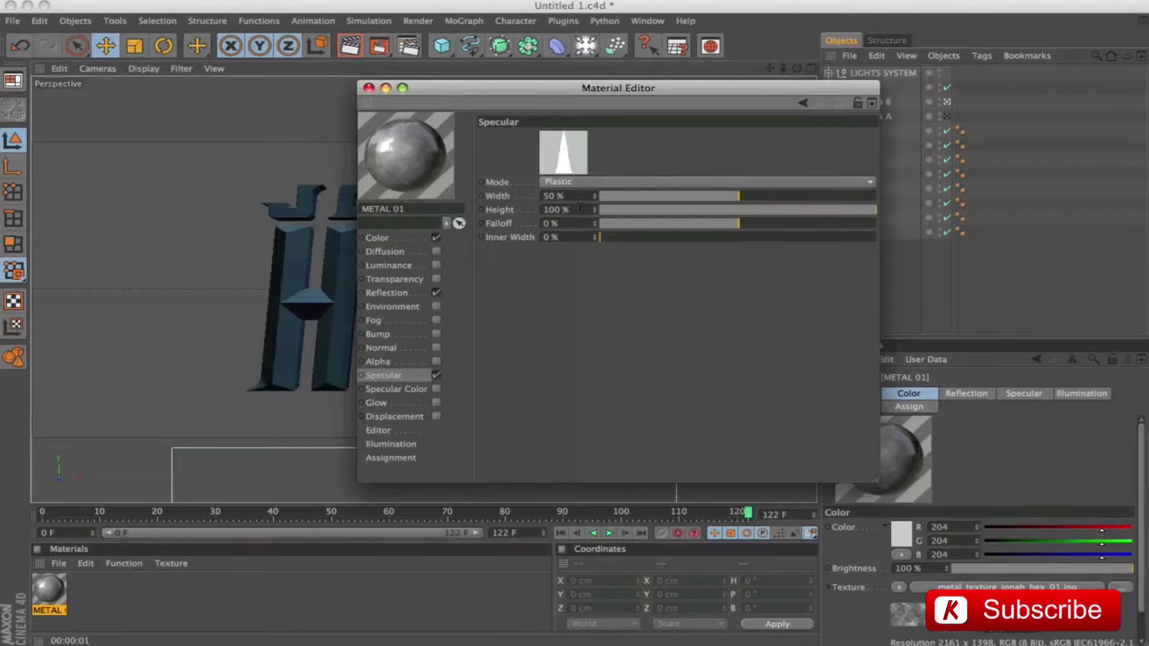
key(Tab)
text(-5)
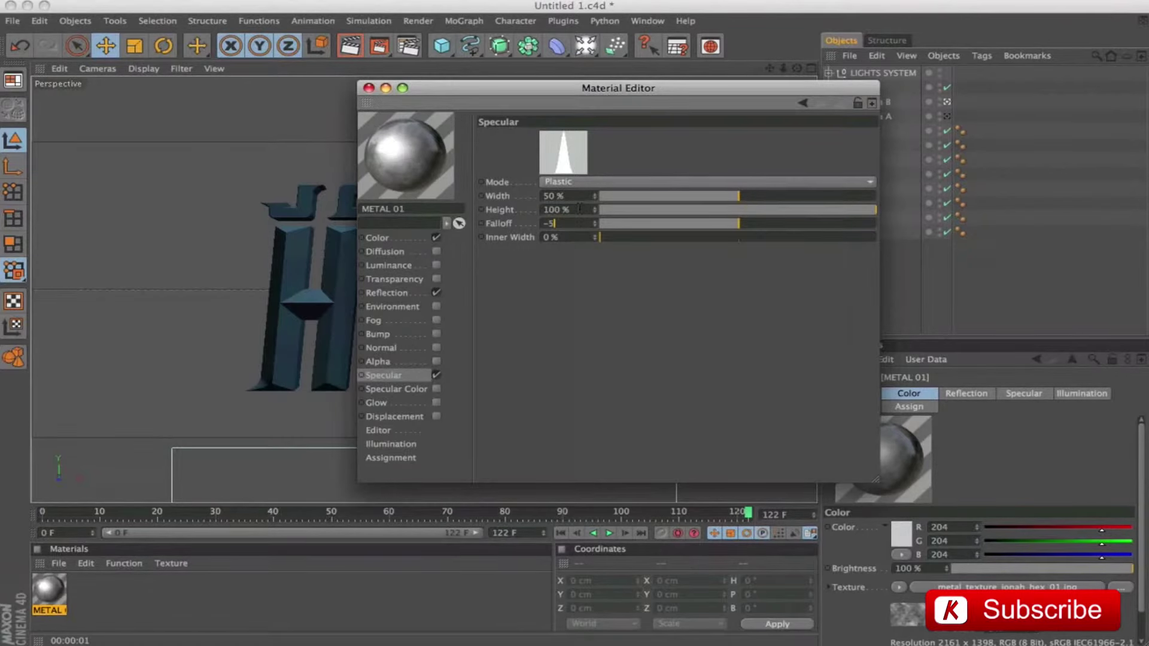
key(Return)
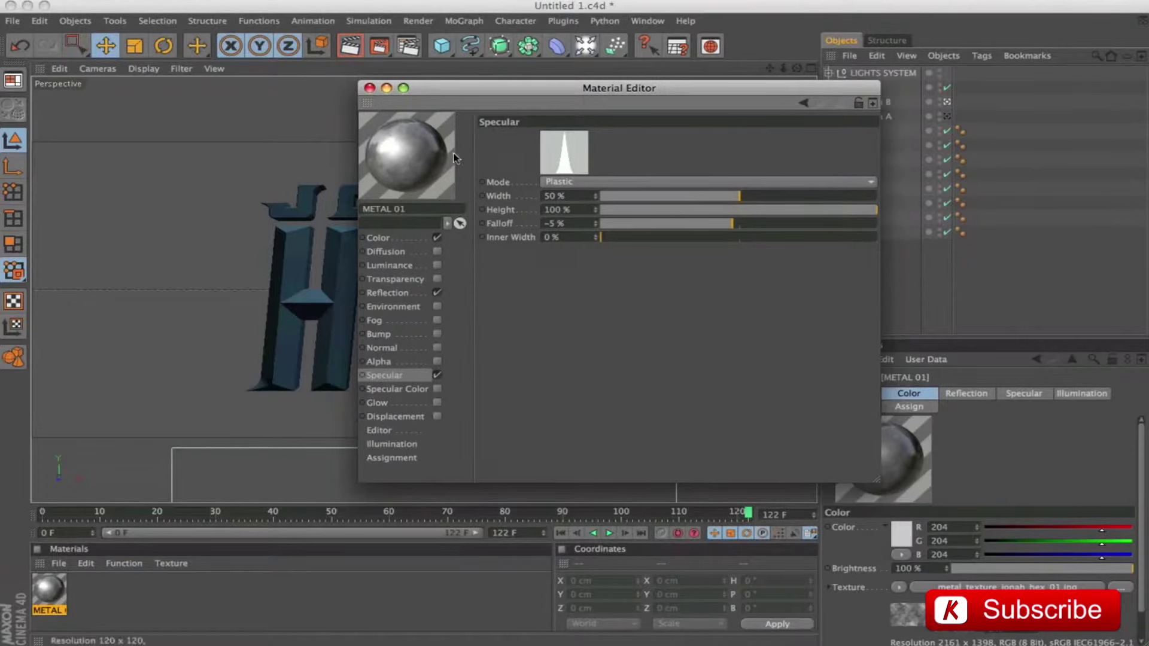
click(576, 196)
text(33)
key(Return)
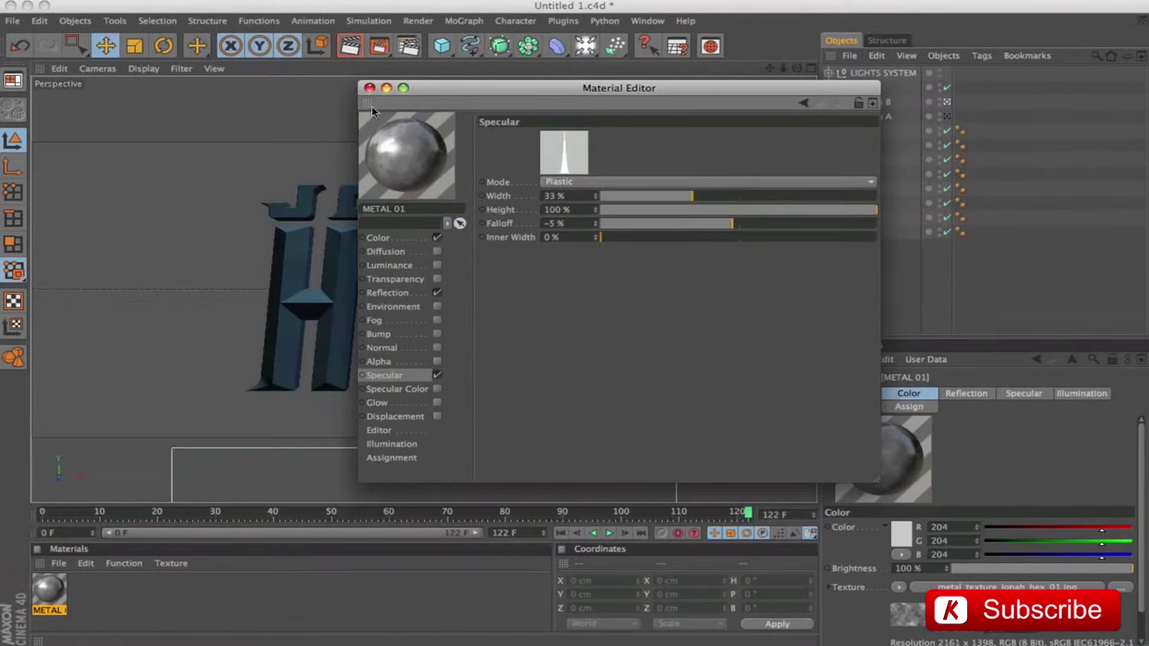
click(370, 88)
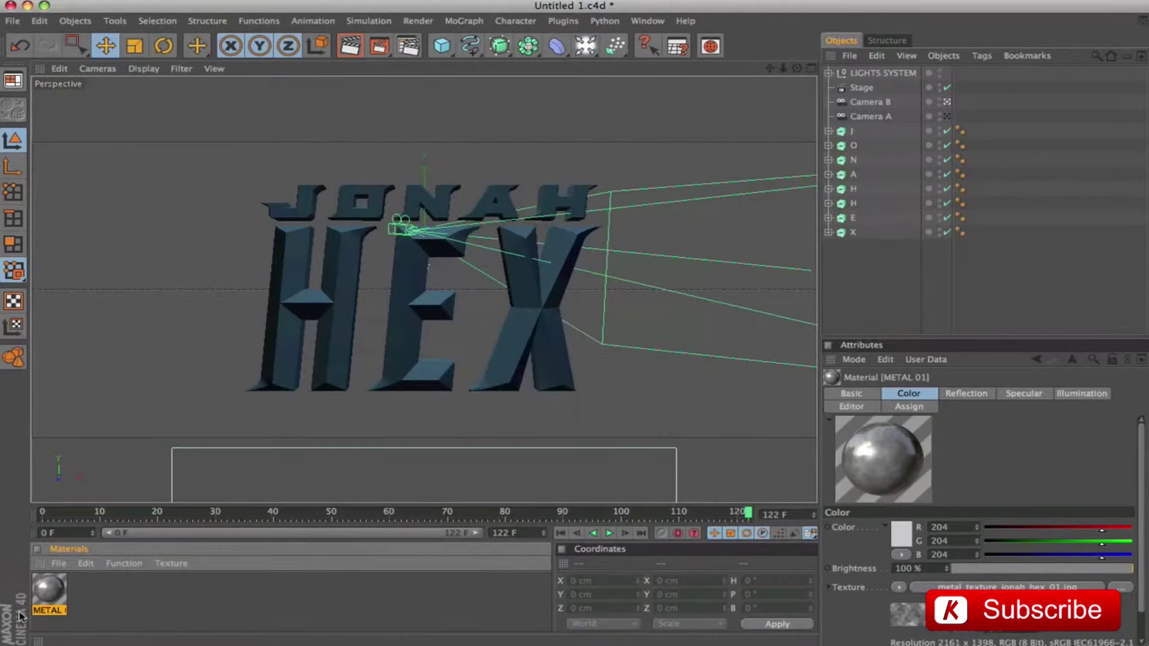
Duplicate METAL 01 as METAL 02 and set the copy's reflection brightness to 9%.
drag(88, 594, 88, 592)
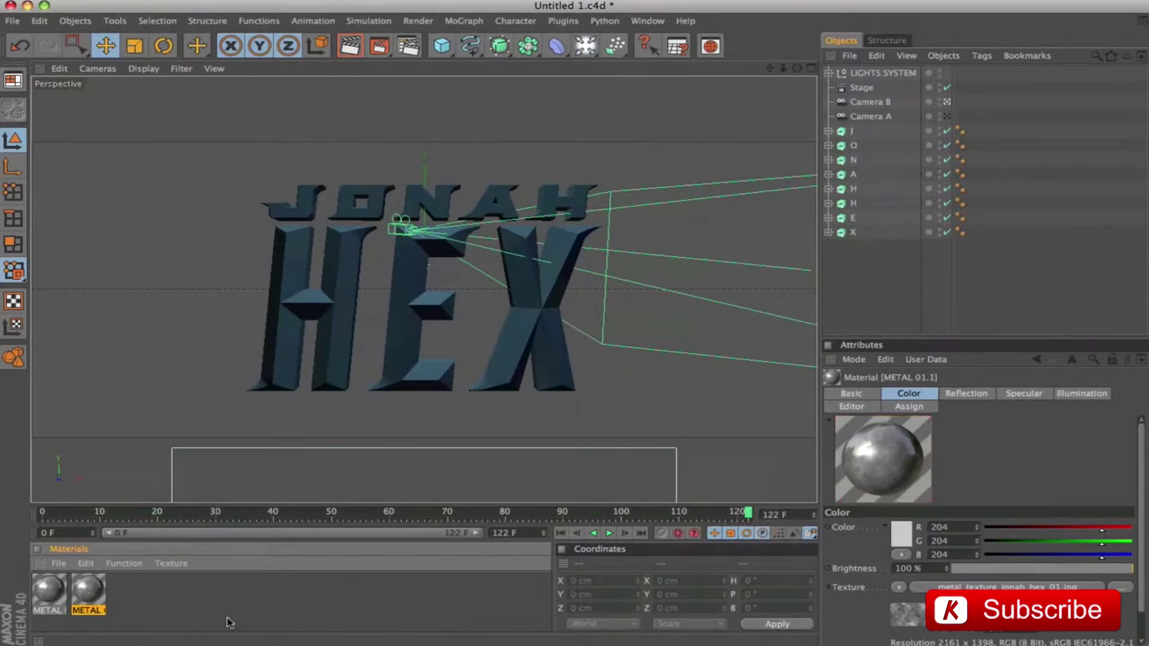
click(865, 395)
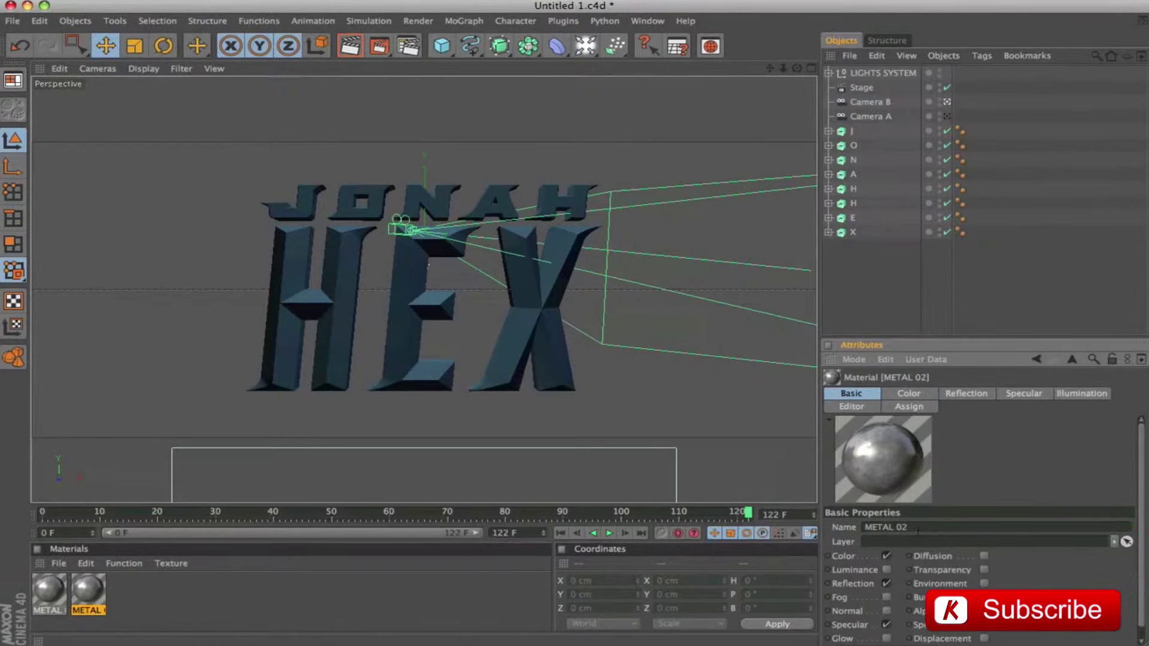
click(966, 394)
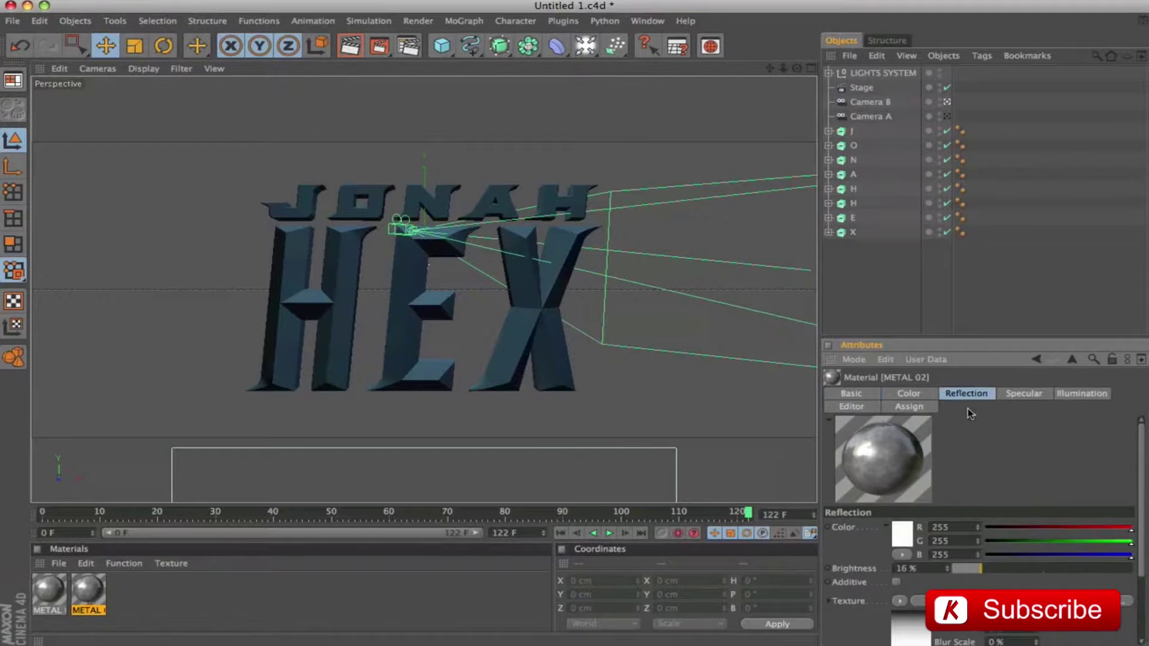
key(Return)
text(9)
key(Return)
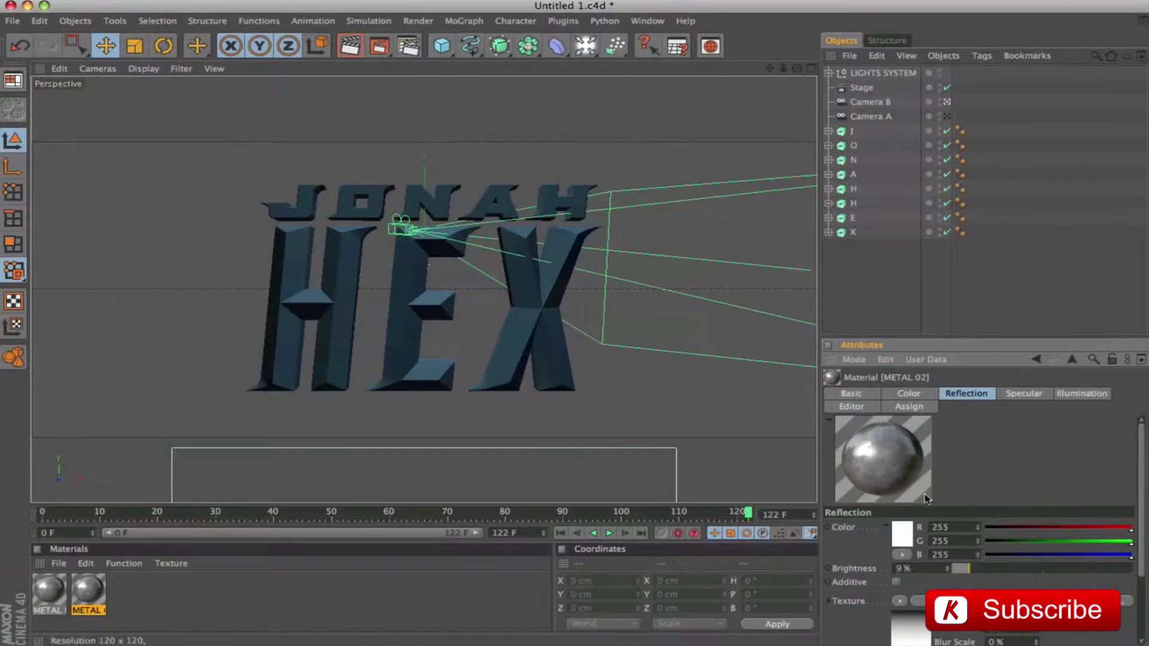
Replace METAL 02's Color texture image with metal_texture_jonah_hex_02.jpg, and reselect the METAL 01 material.
click(908, 394)
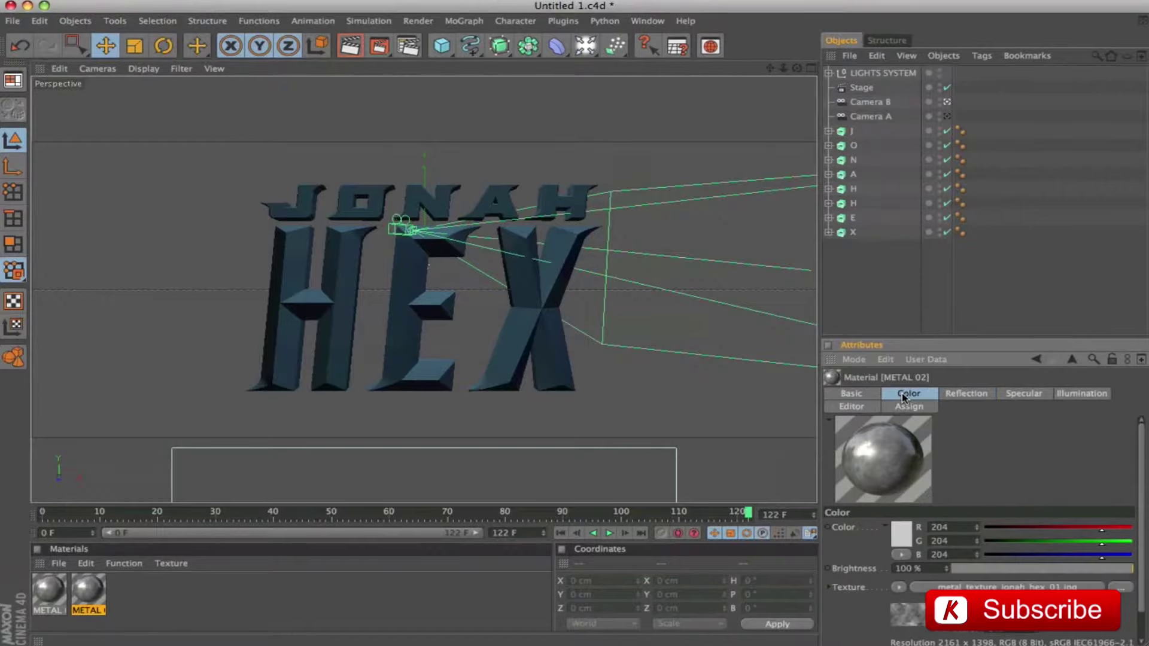
click(1043, 586)
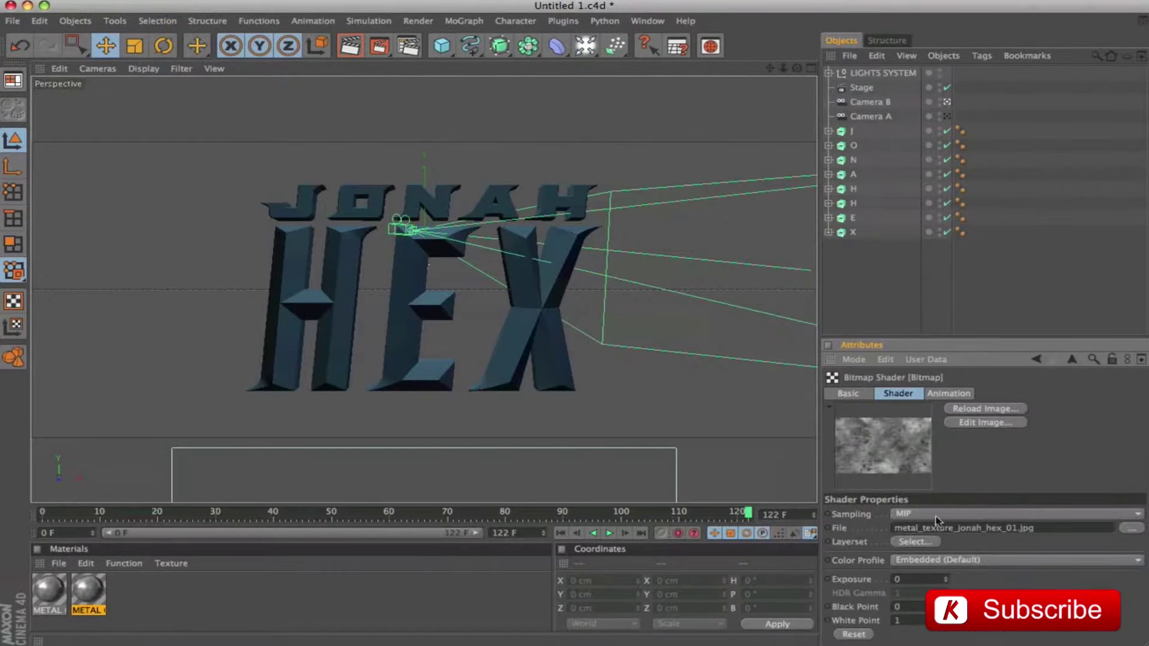
click(1131, 528)
click(379, 135)
click(933, 456)
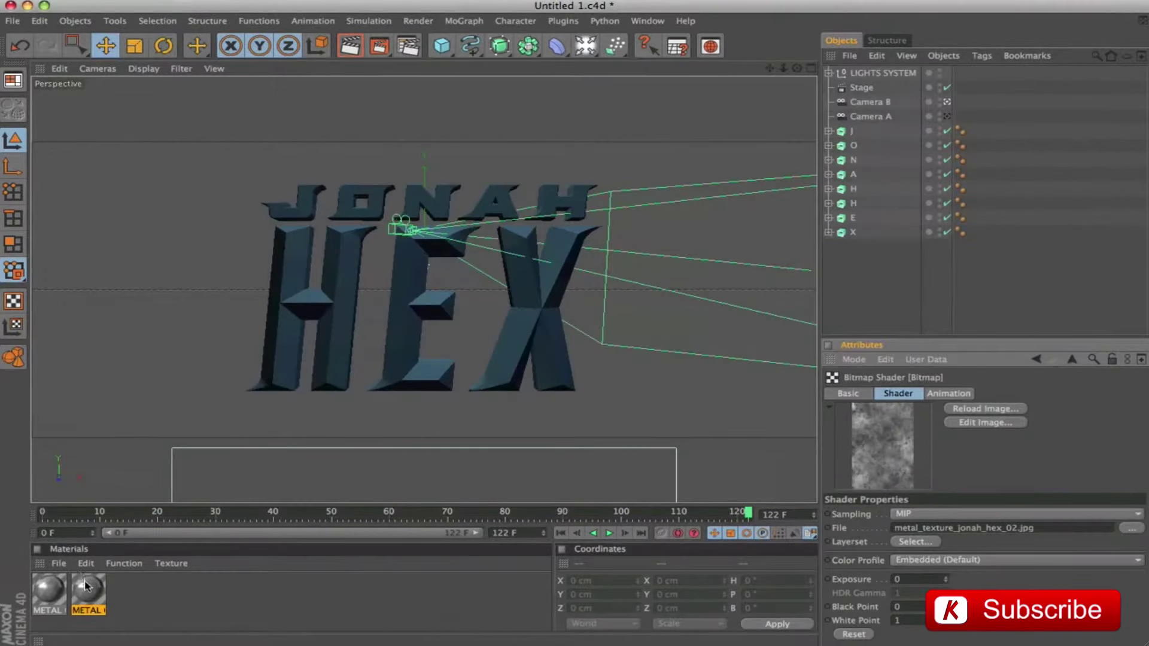
click(1037, 359)
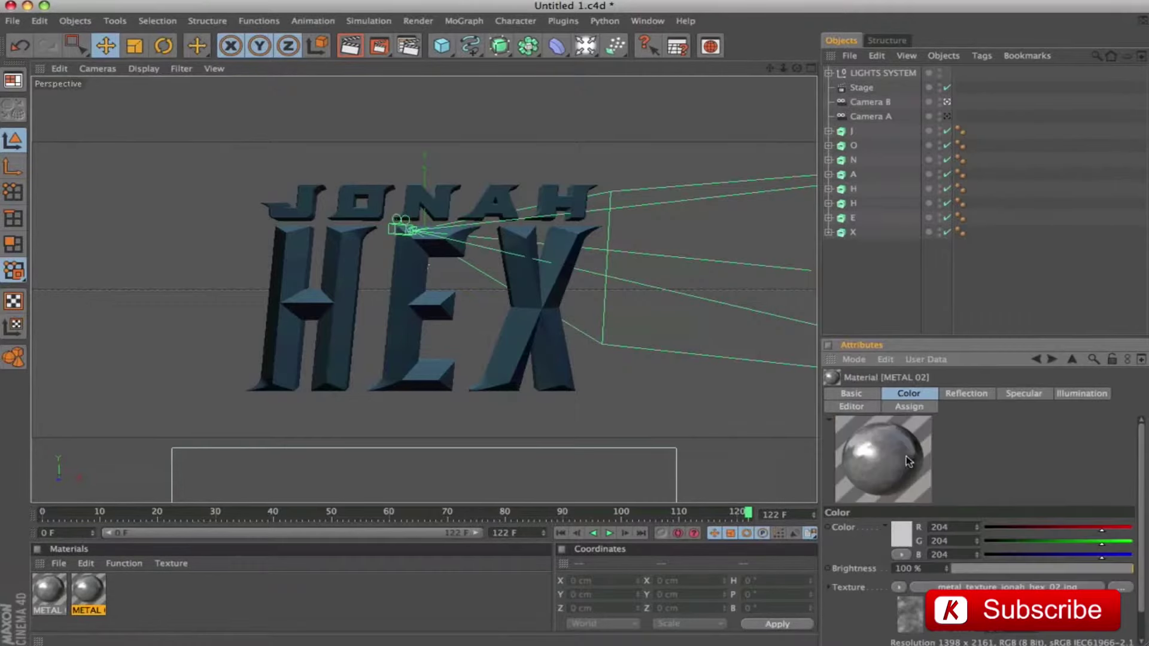
click(57, 594)
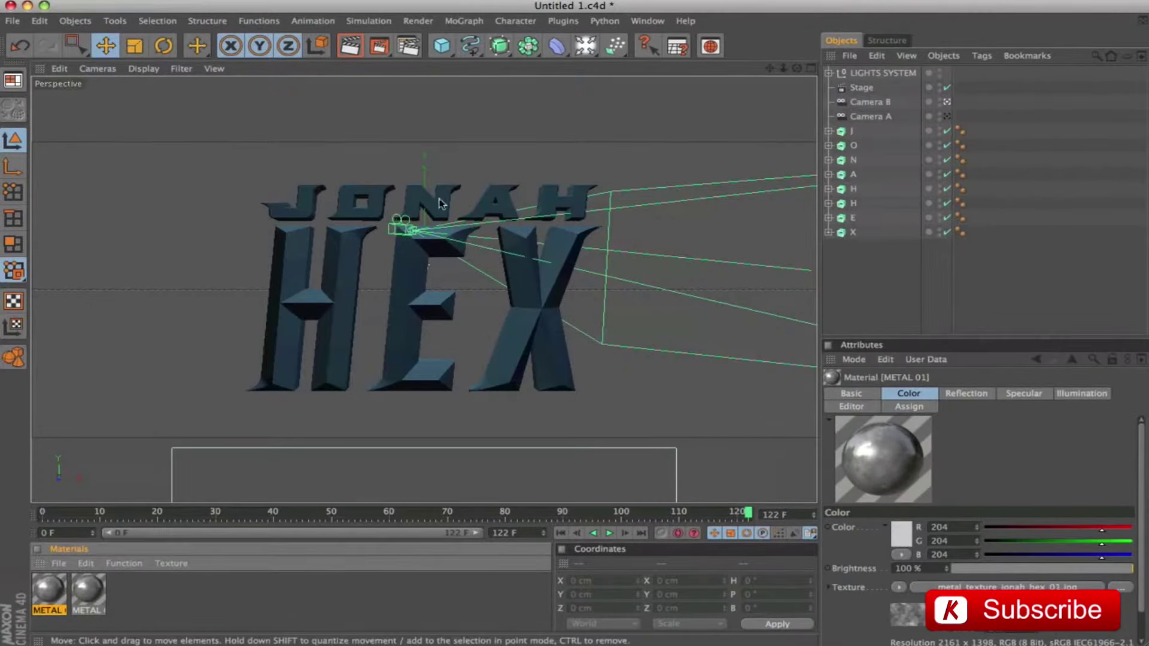
Hide Camera B, Camera A and the LIGHTS SYSTEM group in the viewport.
double_click(939, 100)
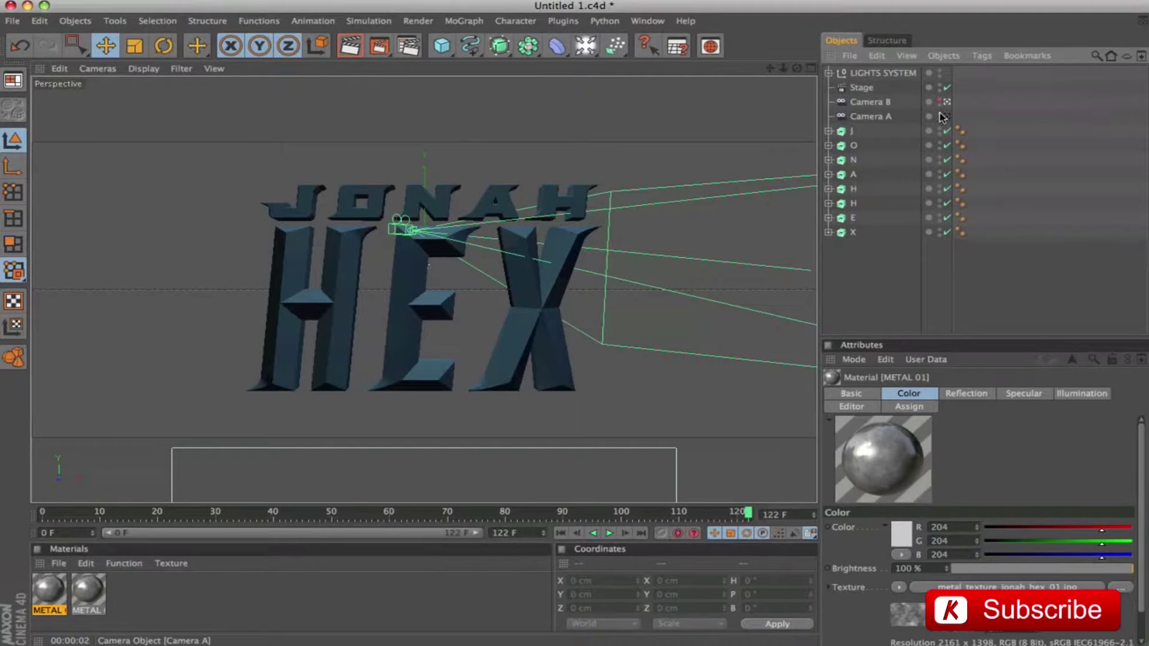
click(939, 113)
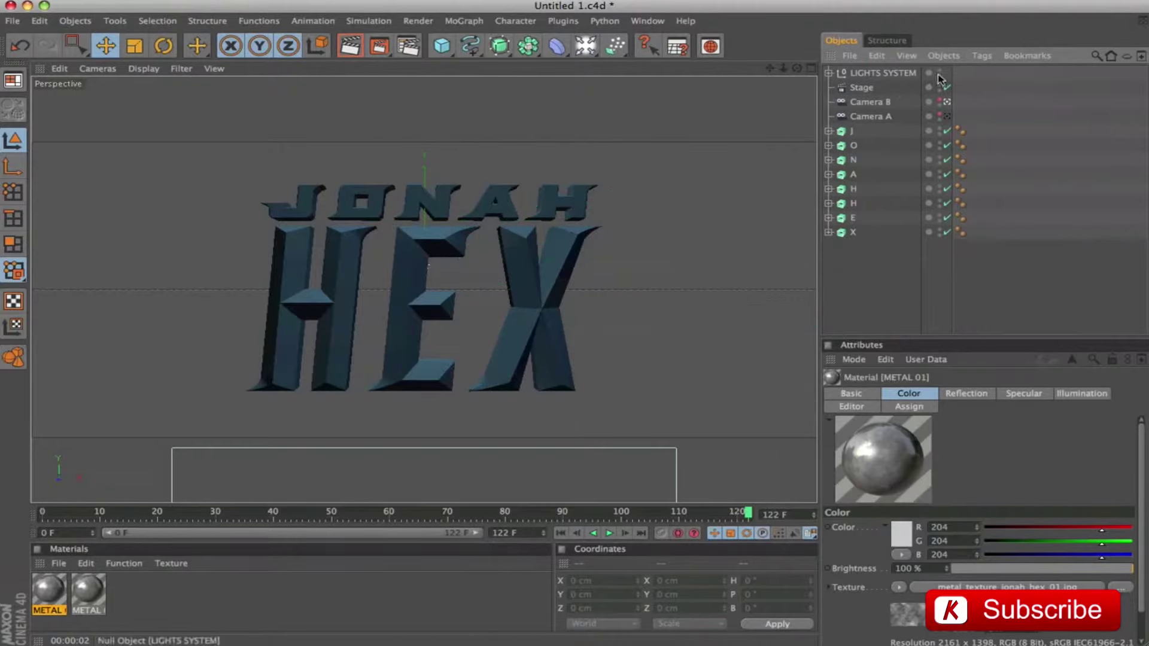
click(939, 73)
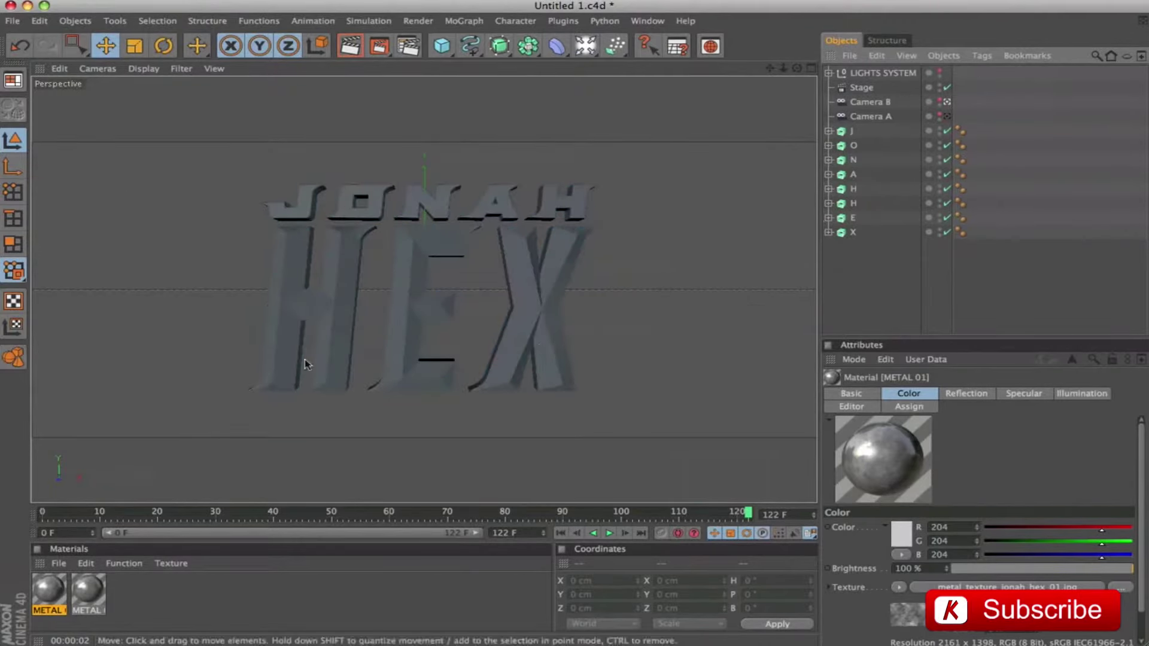
Apply the METAL 02 material to the J letter and copy its texture tag to O, N, A and the first H.
click(96, 593)
drag(92, 593, 847, 133)
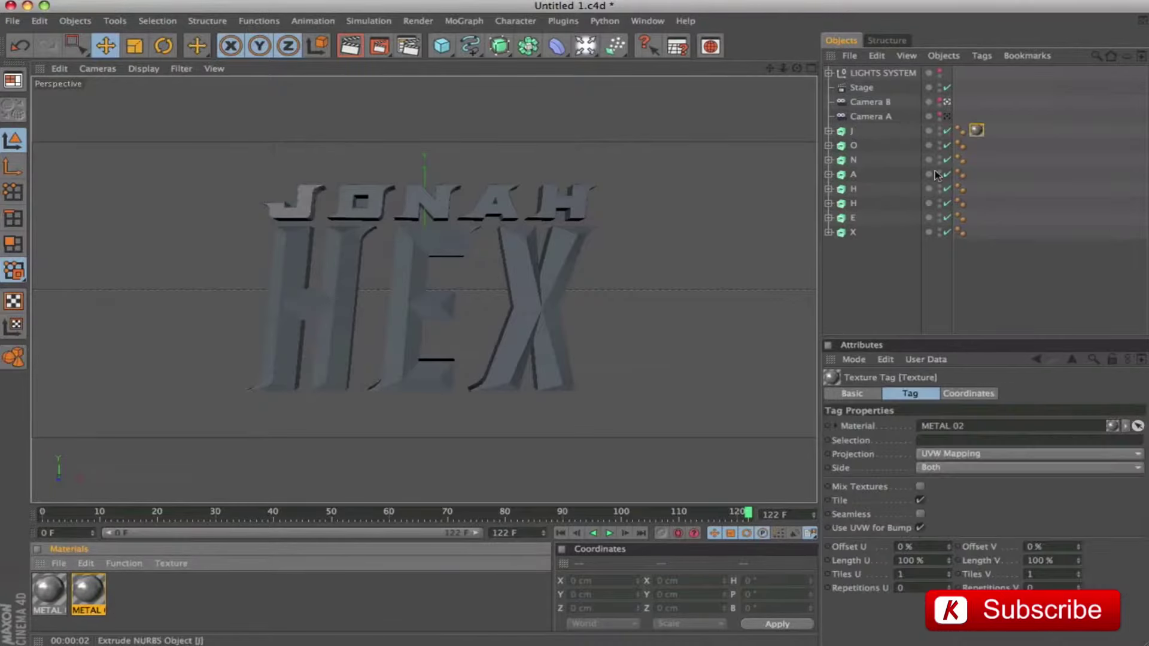
drag(976, 130, 976, 187)
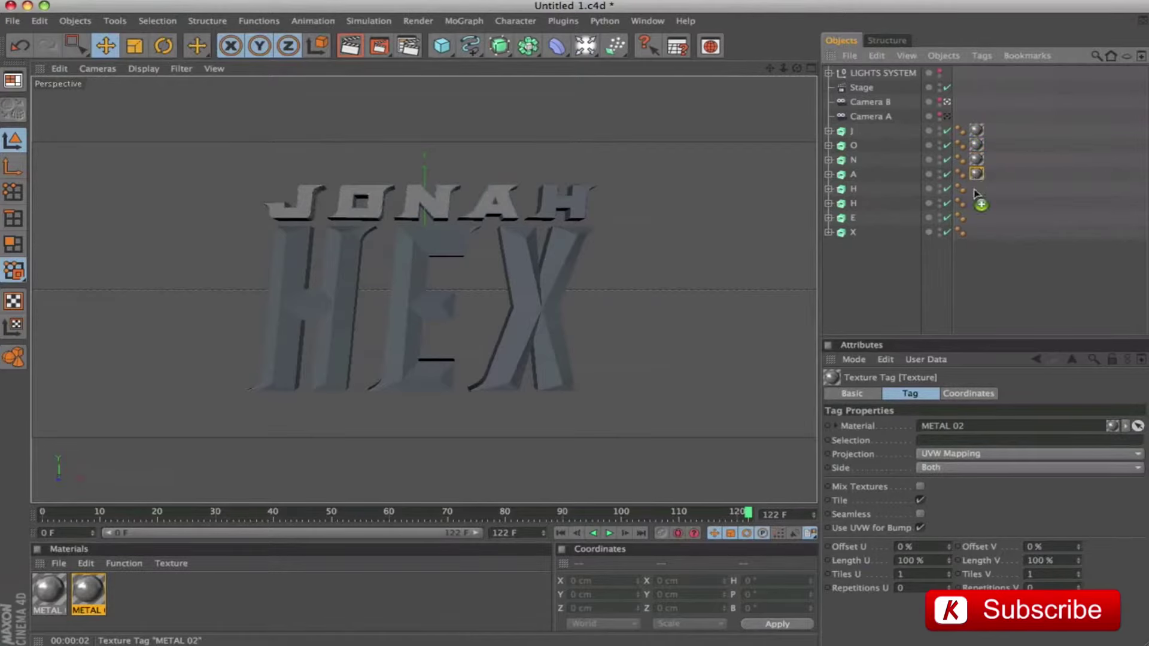
Set the projection of all five METAL 02 texture tags on the JONAH letters to Cubic.
drag(1007, 128, 968, 200)
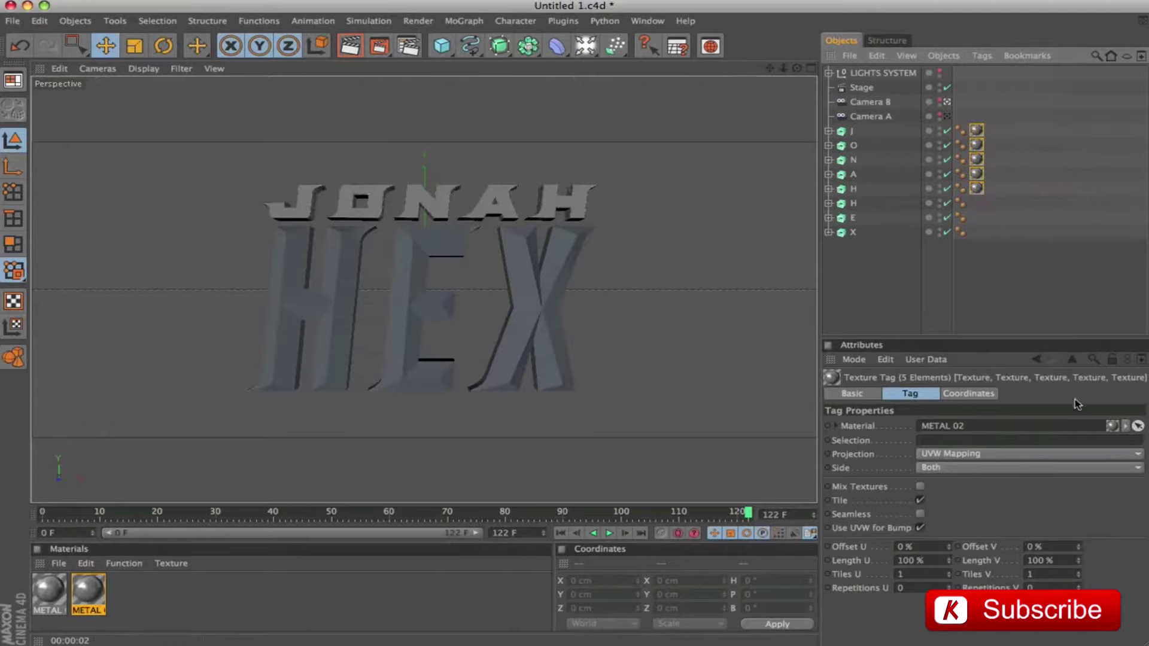
click(968, 454)
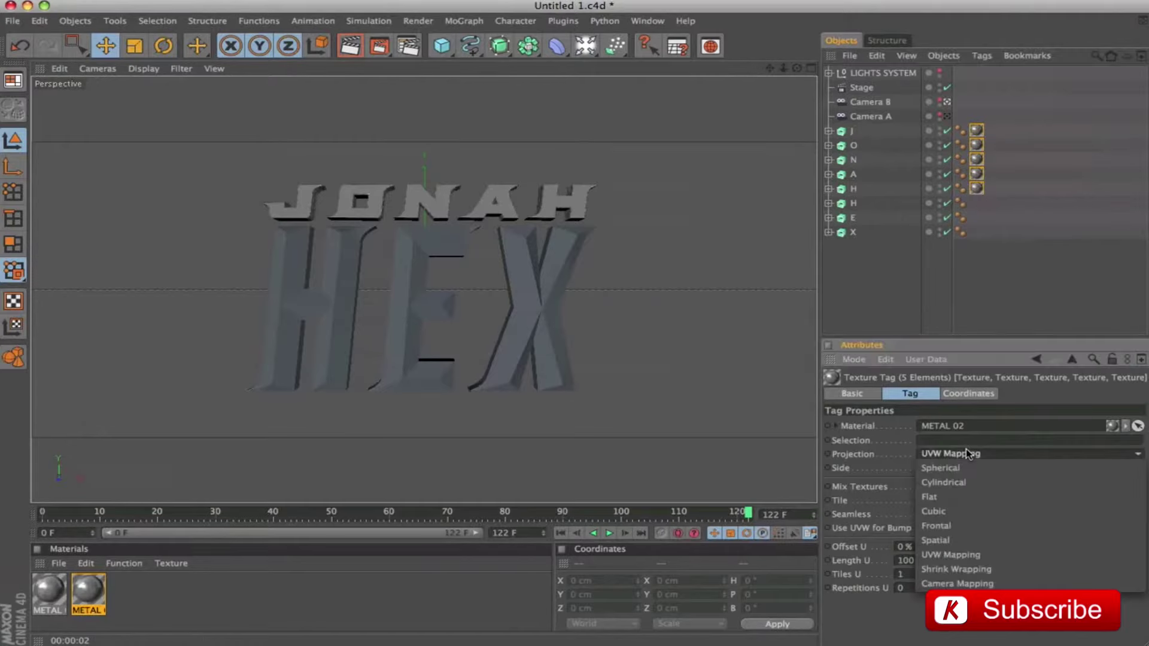
click(939, 512)
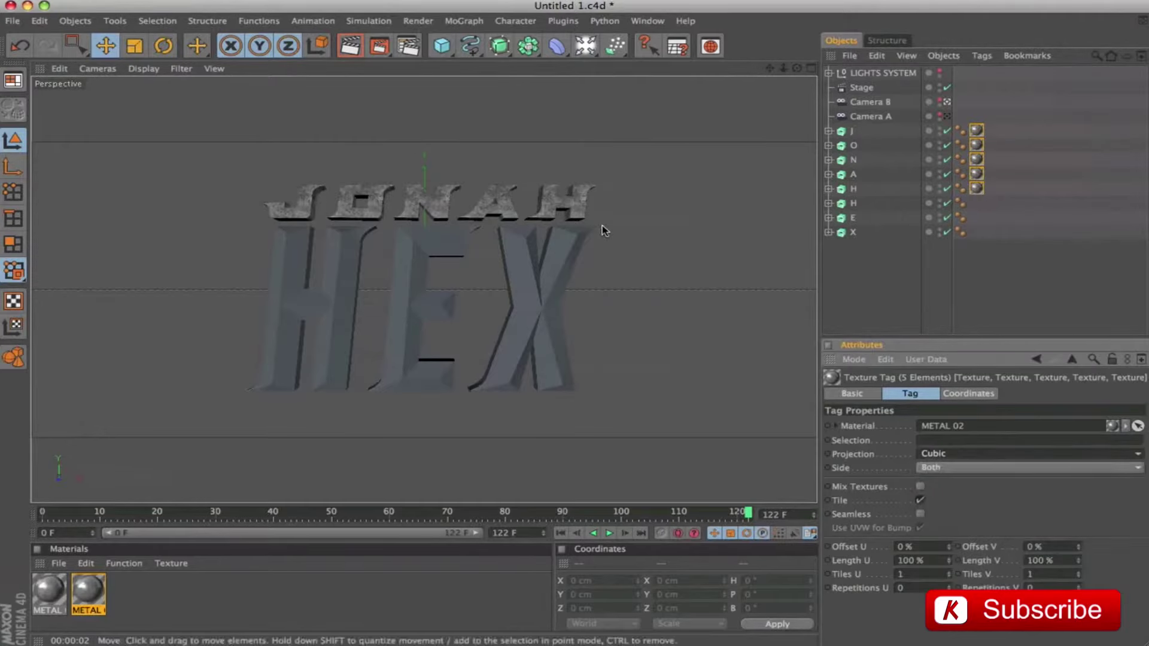
Render previews of the view at frames 122 and 88, and return to frame 122.
key(ctrl+r)
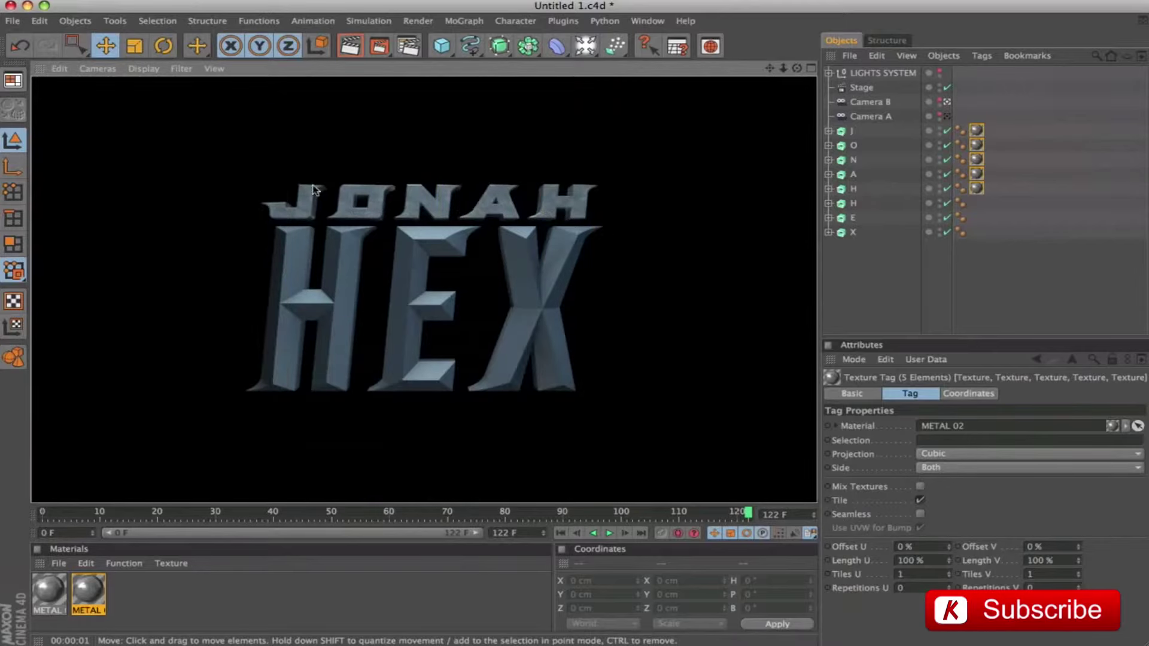
mouse_move(670, 514)
mouse_down()
mouse_move(537, 525)
mouse_move(552, 525)
mouse_up()
key(ctrl+r)
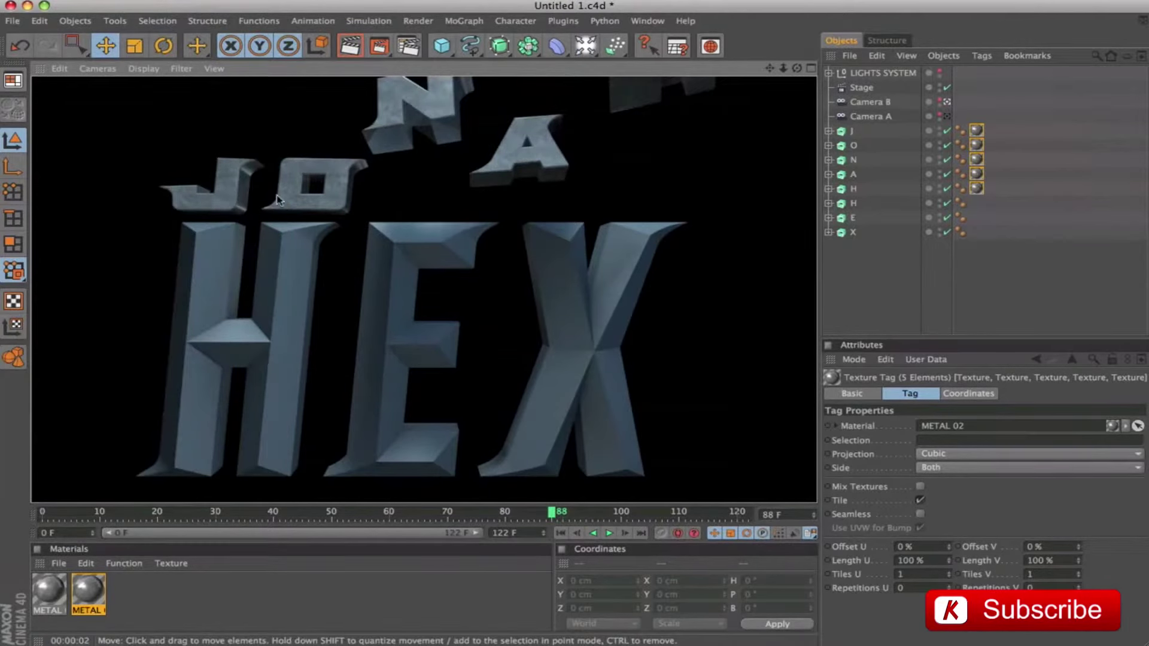
drag(554, 513, 763, 521)
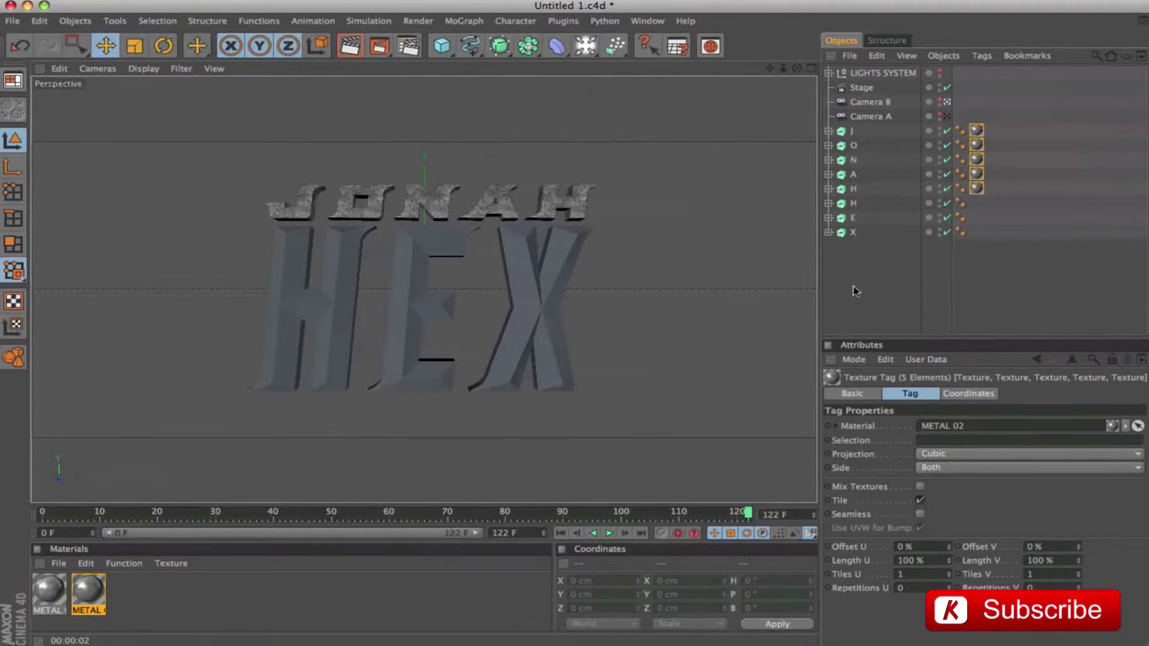
Apply the METAL 01 material to the H of HEX with Cubic projection and render a preview of the view.
click(51, 596)
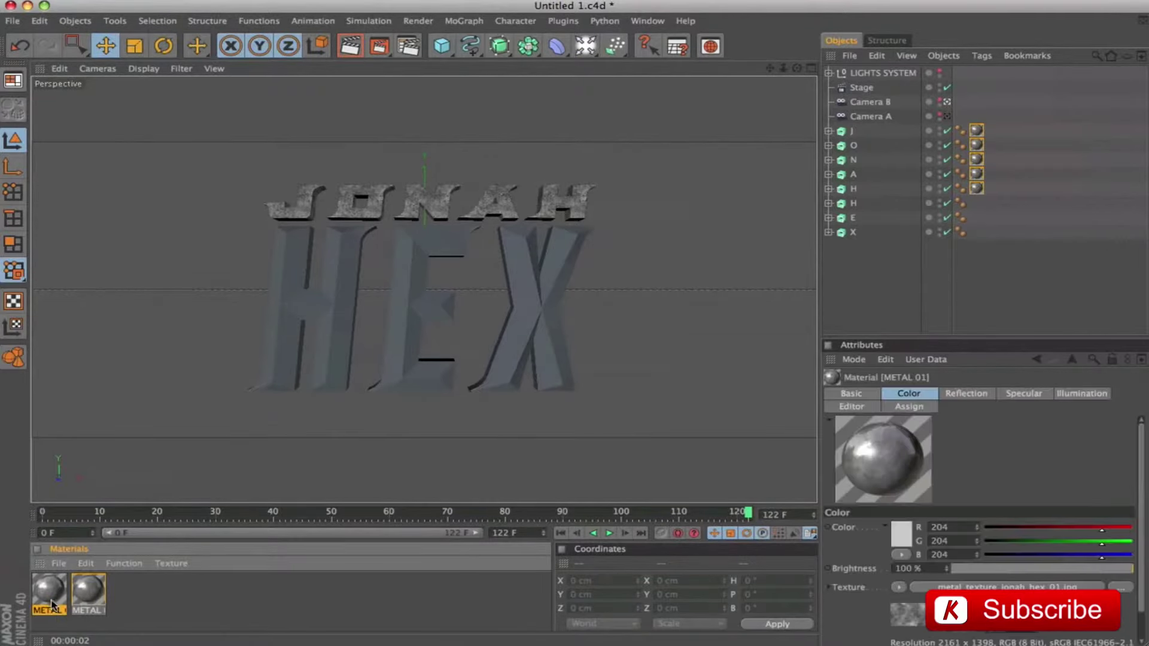
drag(50, 596, 846, 205)
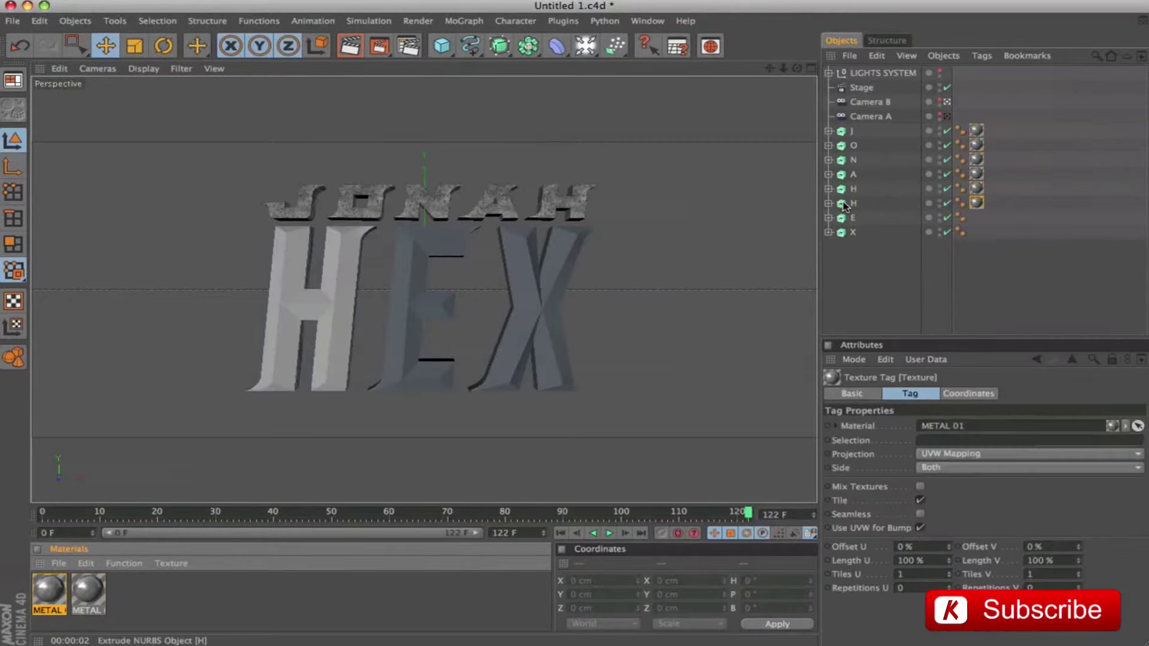
click(977, 204)
click(959, 456)
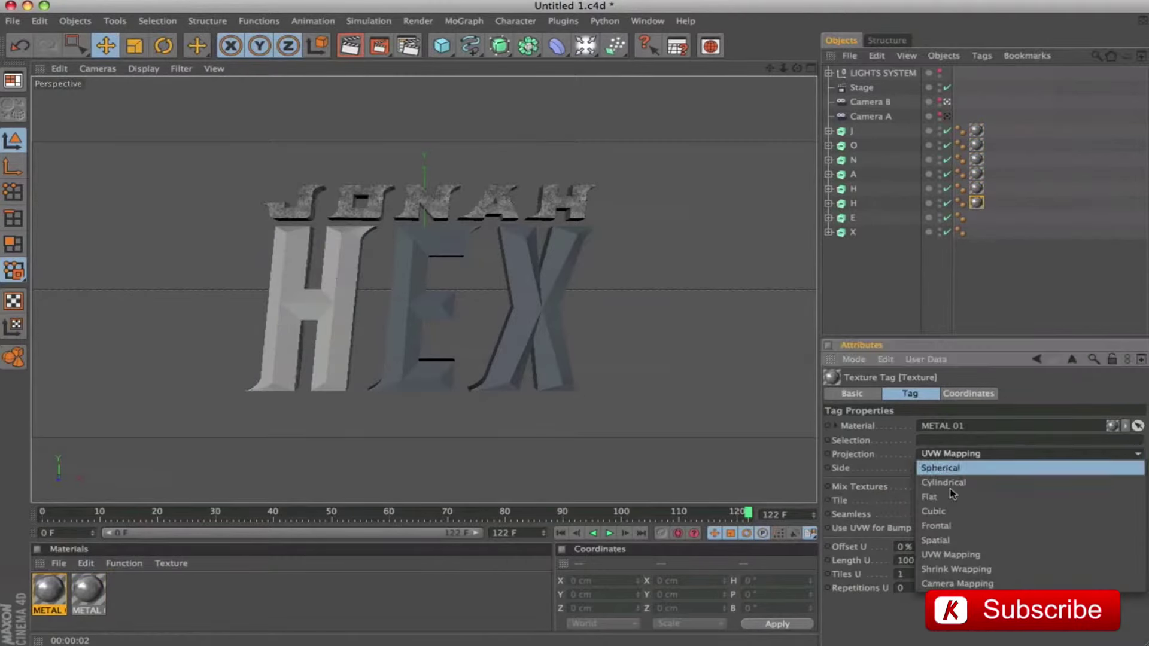
click(951, 513)
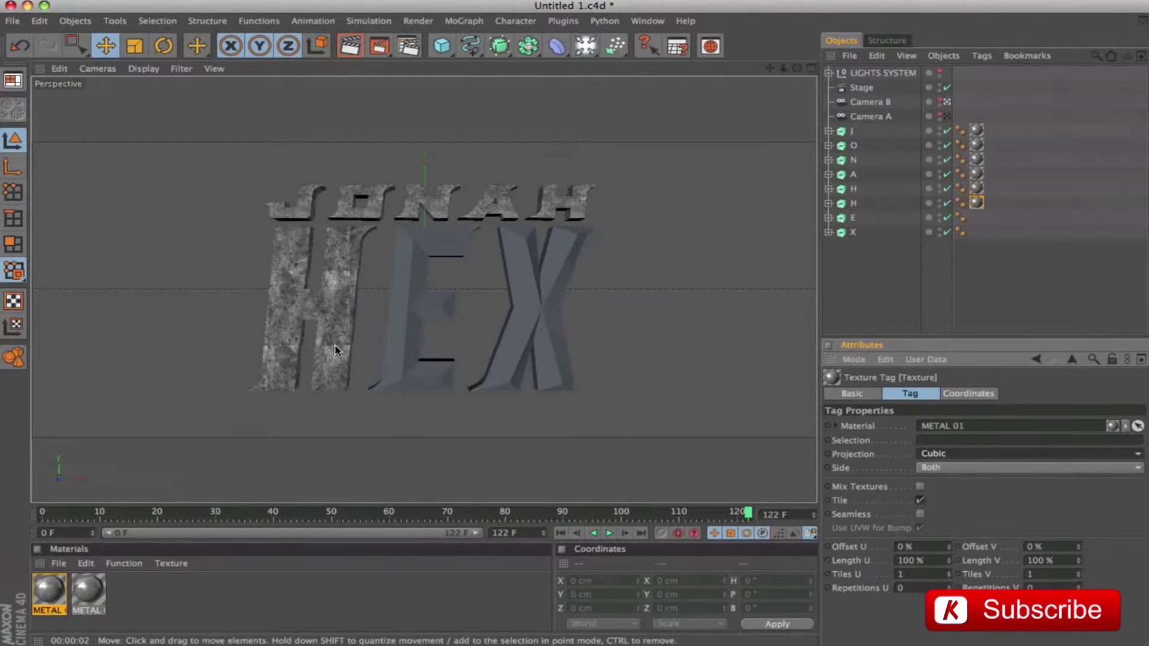
key(ctrl+r)
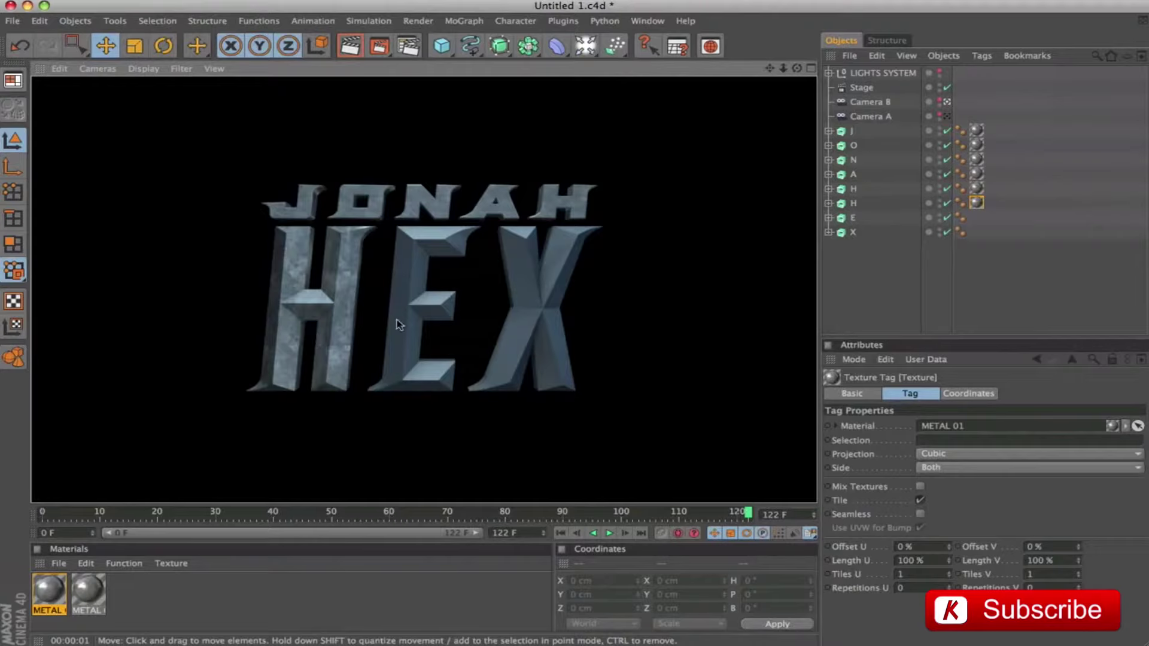
Set the HEX H texture tag to 0.4 tiles in both U and V, with Offset V at -63%.
double_click(916, 575)
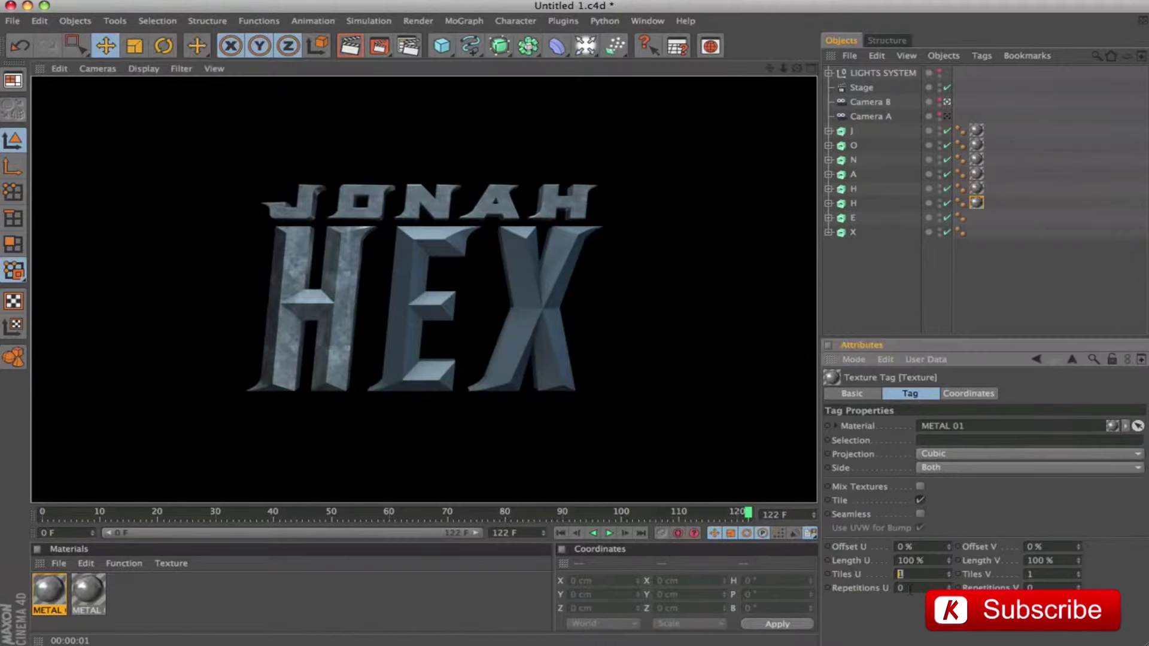
key(Return)
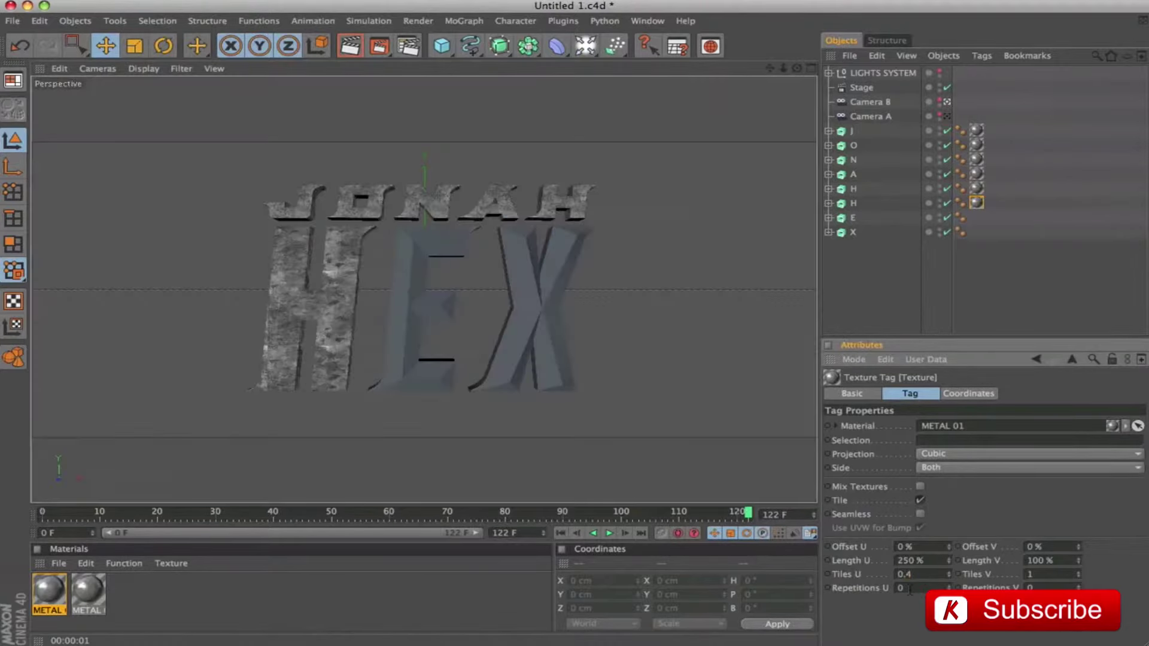
click(1007, 575)
text(0.4)
key(Return)
drag(1042, 547, 986, 547)
text(-63)
key(Return)
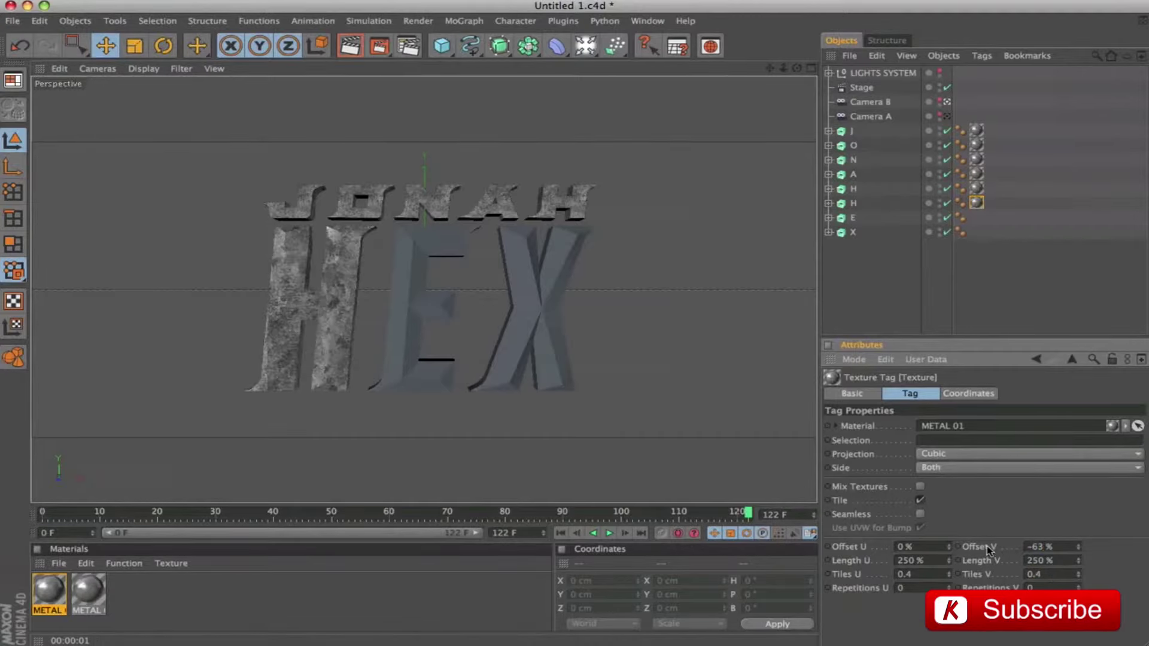
Render previews of the retiled H texture at frames 122 and 89.
key(ctrl+r)
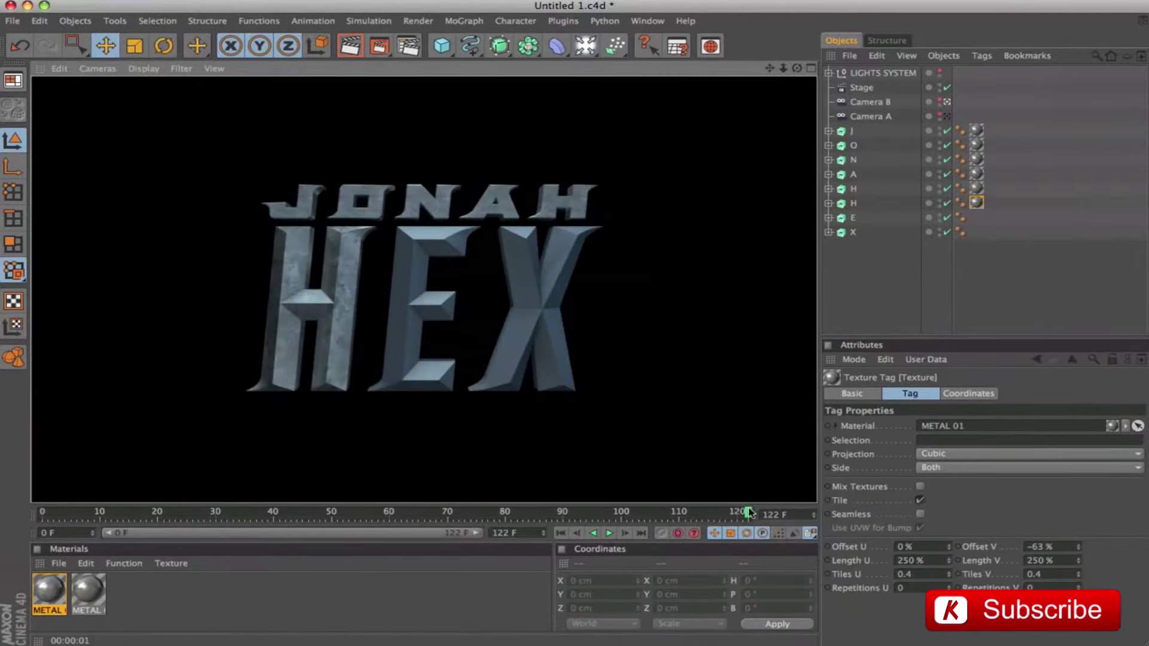
drag(748, 513, 557, 515)
key(ctrl+r)
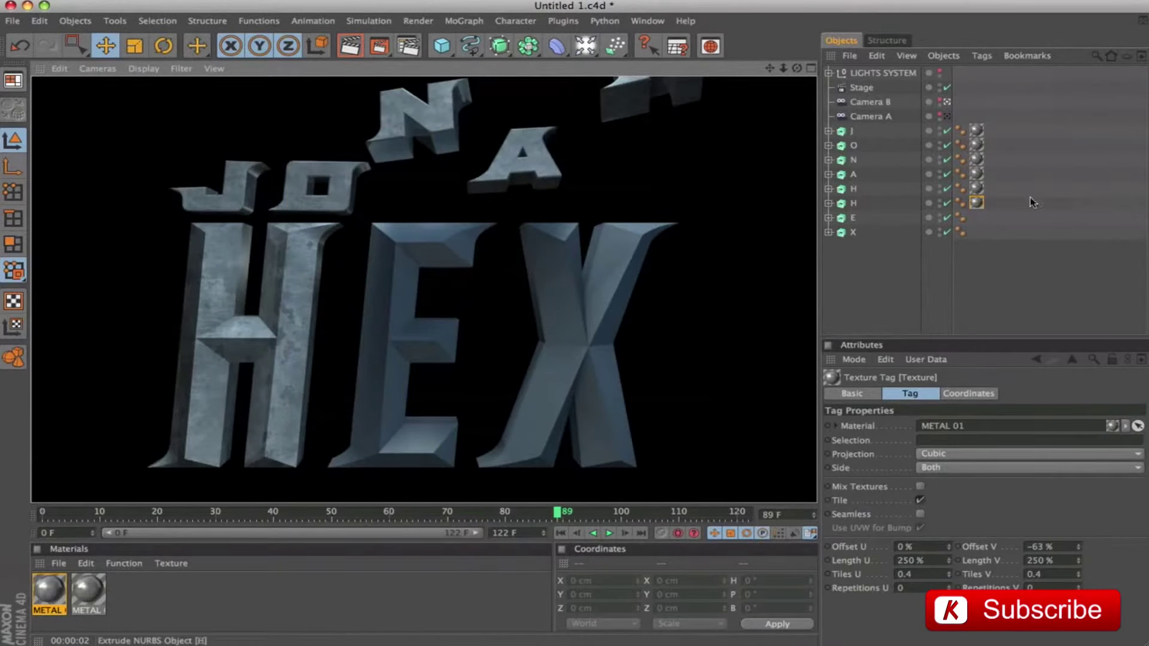
Copy the METAL 01 texture tag from the HEX H to the E and set its Offset U to 118%.
drag(977, 208, 978, 219)
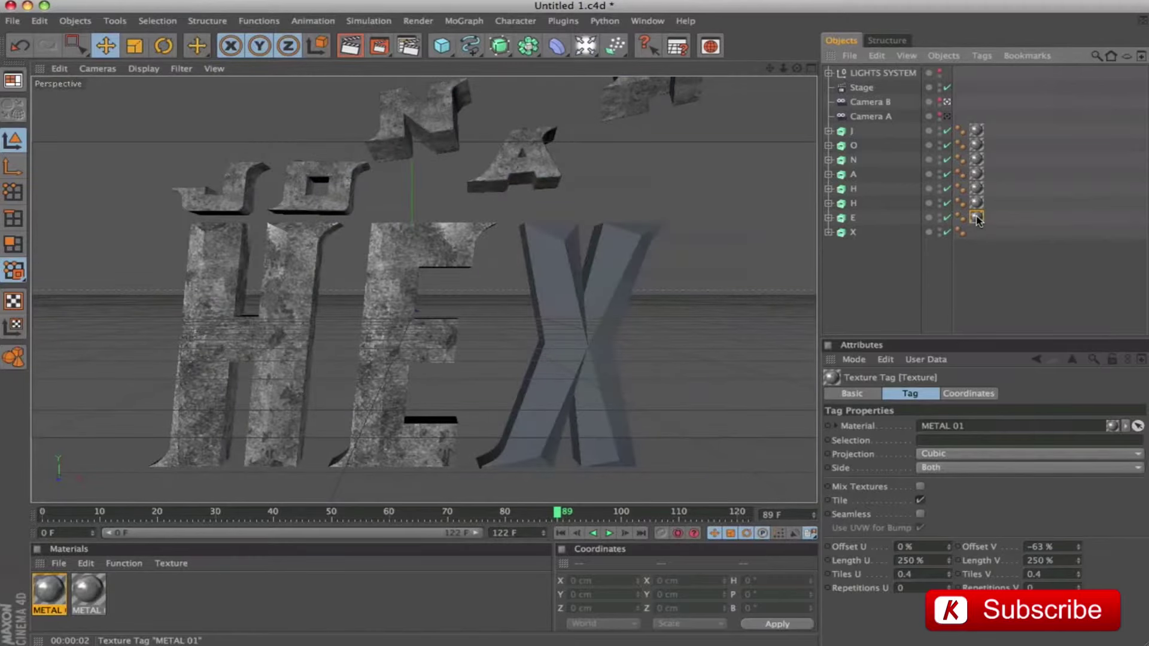
click(922, 546)
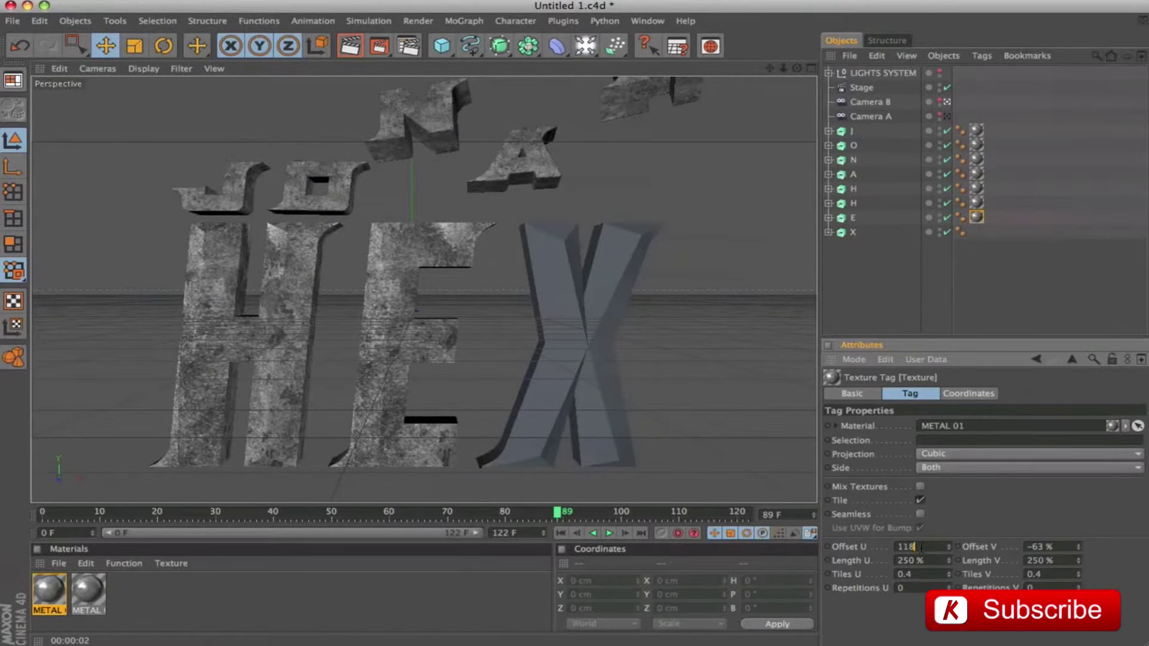
key(Return)
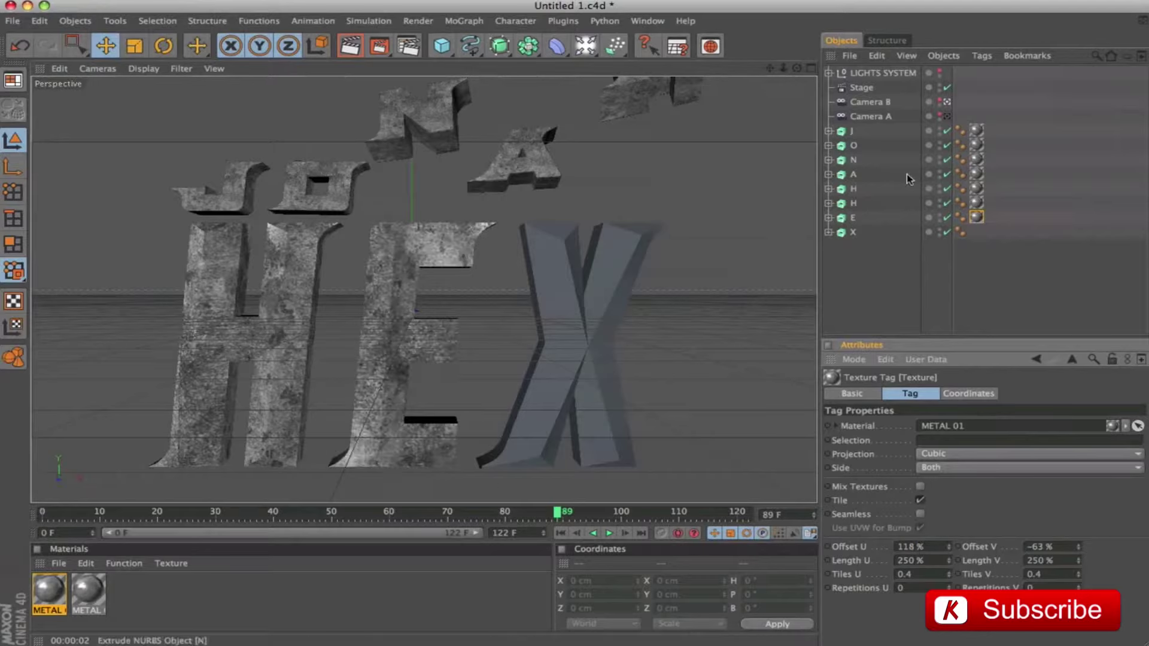
Copy the E's METAL 01 texture tag to the X and set its Offset U to 16%.
drag(975, 217, 978, 233)
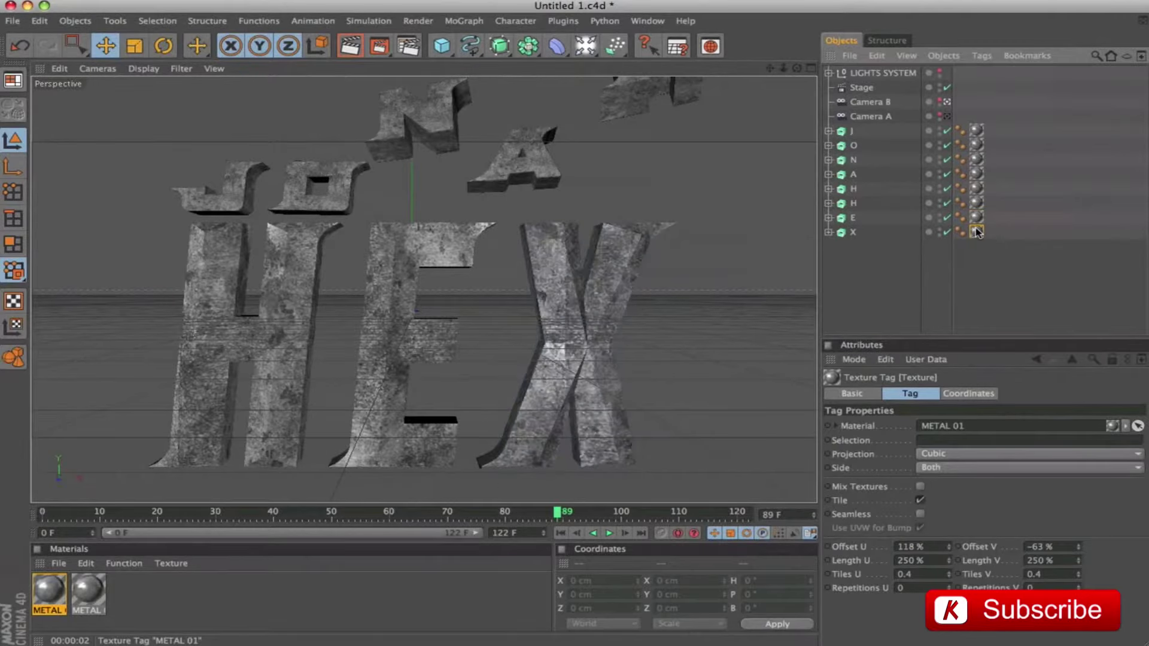
double_click(930, 551)
text(16)
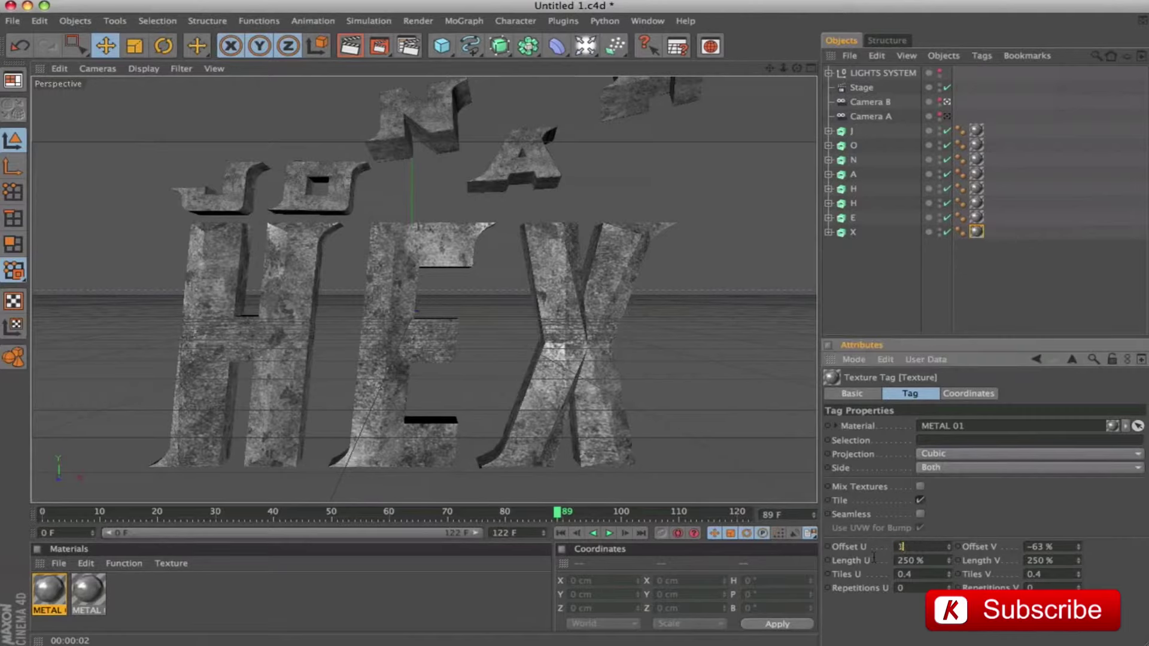
key(Return)
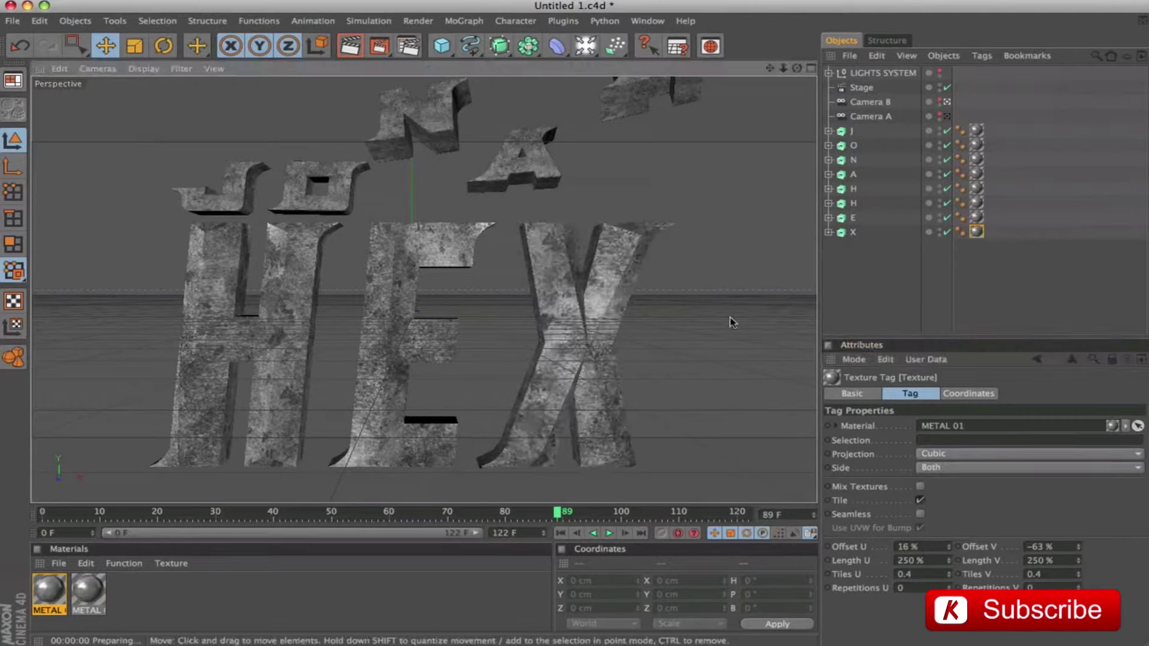
Render previews of the fully textured title at frames 89, 54, 27 and 122.
key(ctrl+r)
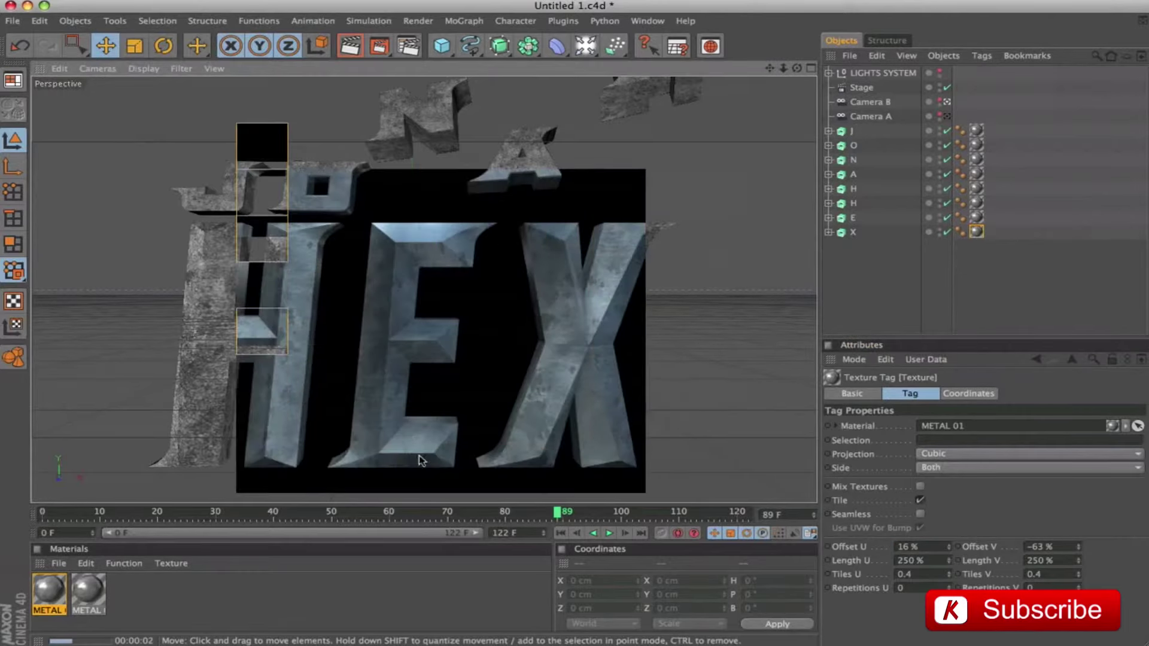
drag(557, 518, 356, 524)
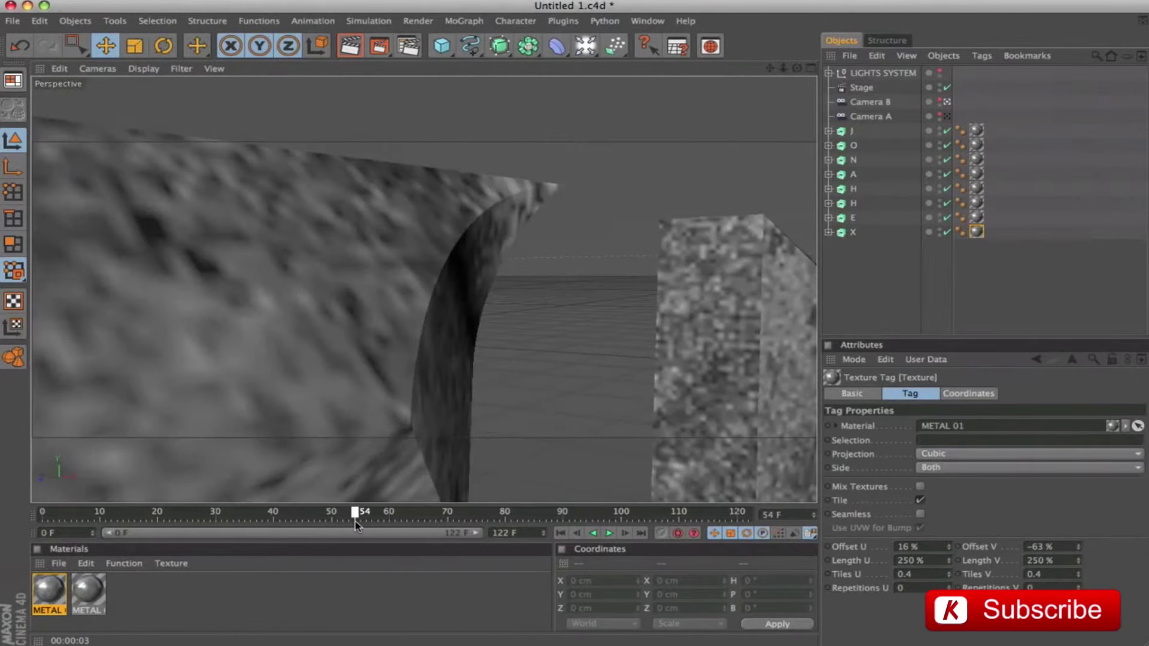
key(ctrl+r)
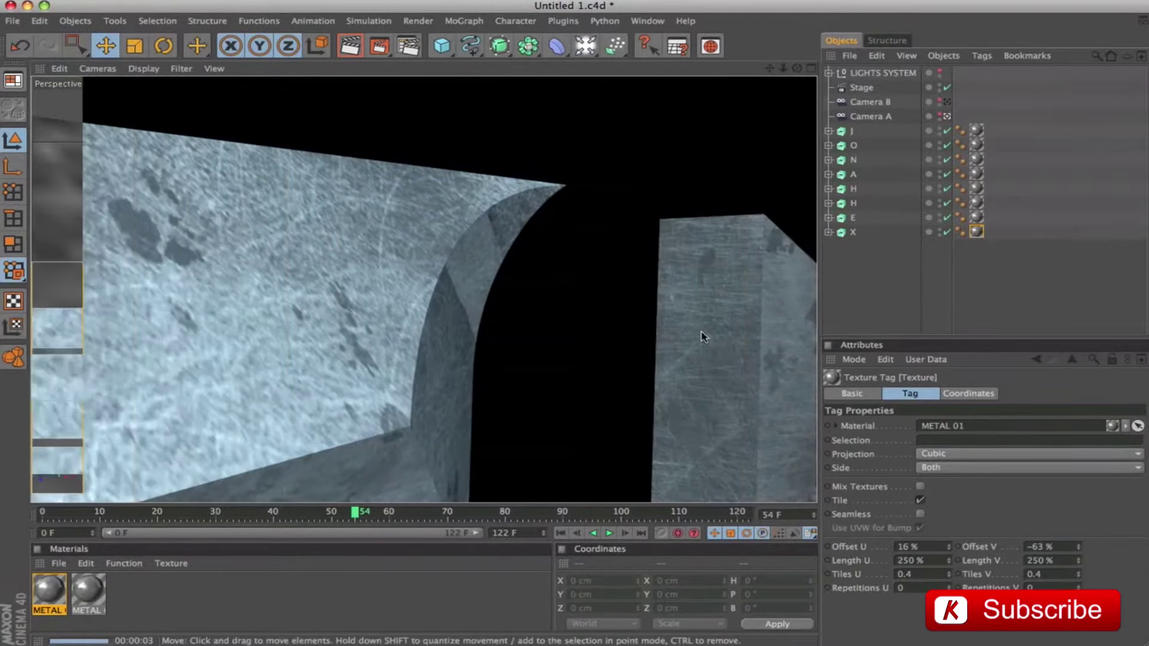
drag(320, 513, 200, 518)
key(ctrl+r)
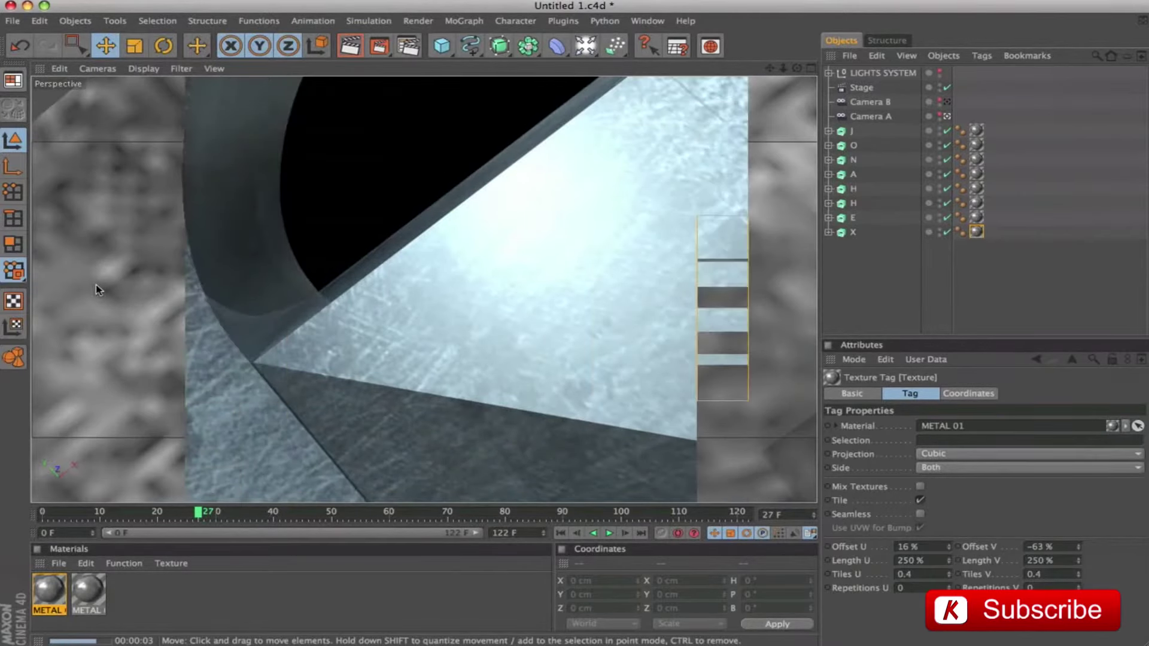
drag(198, 513, 749, 513)
key(ctrl+r)
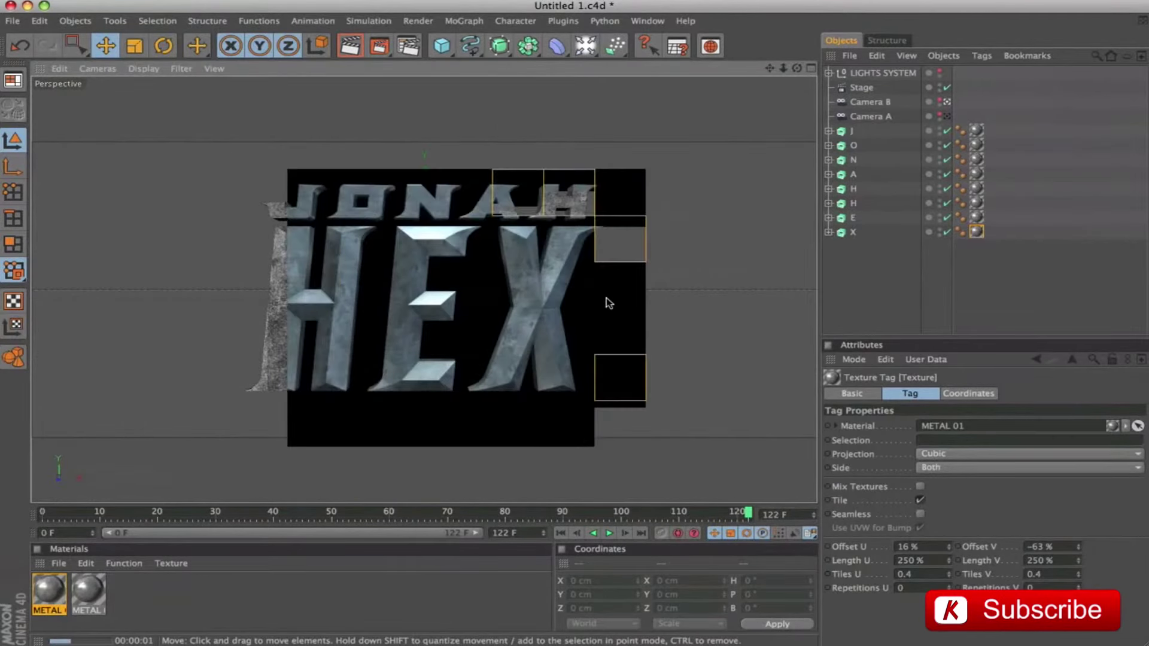
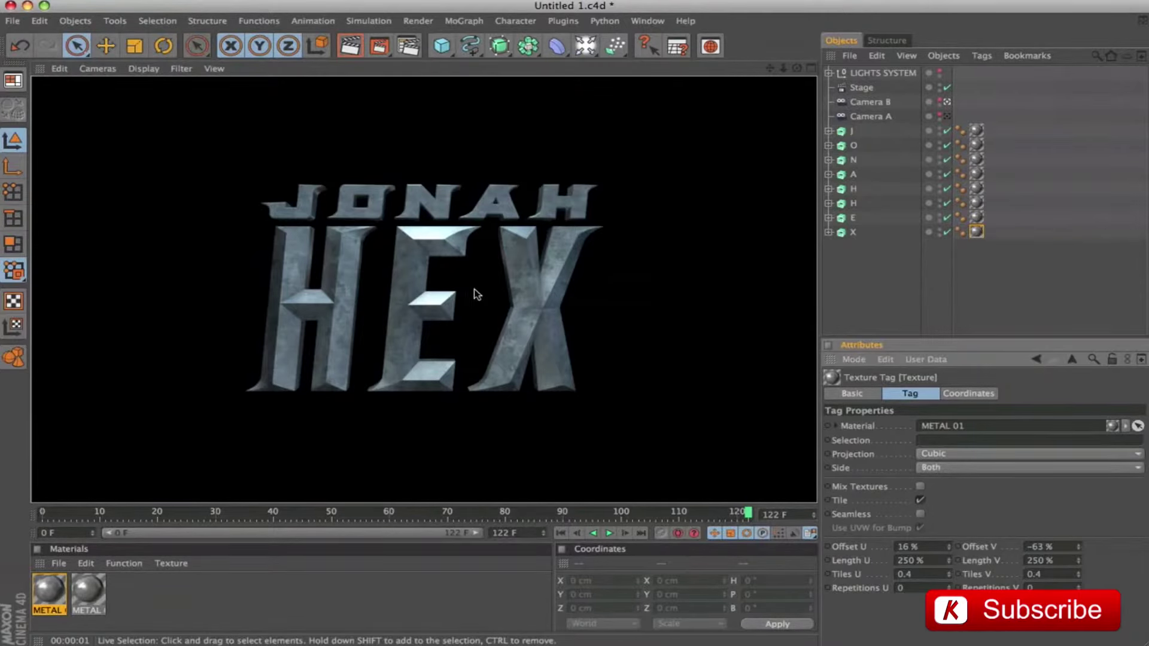
Add the Vector Motion Blur effect to the render settings.
click(409, 46)
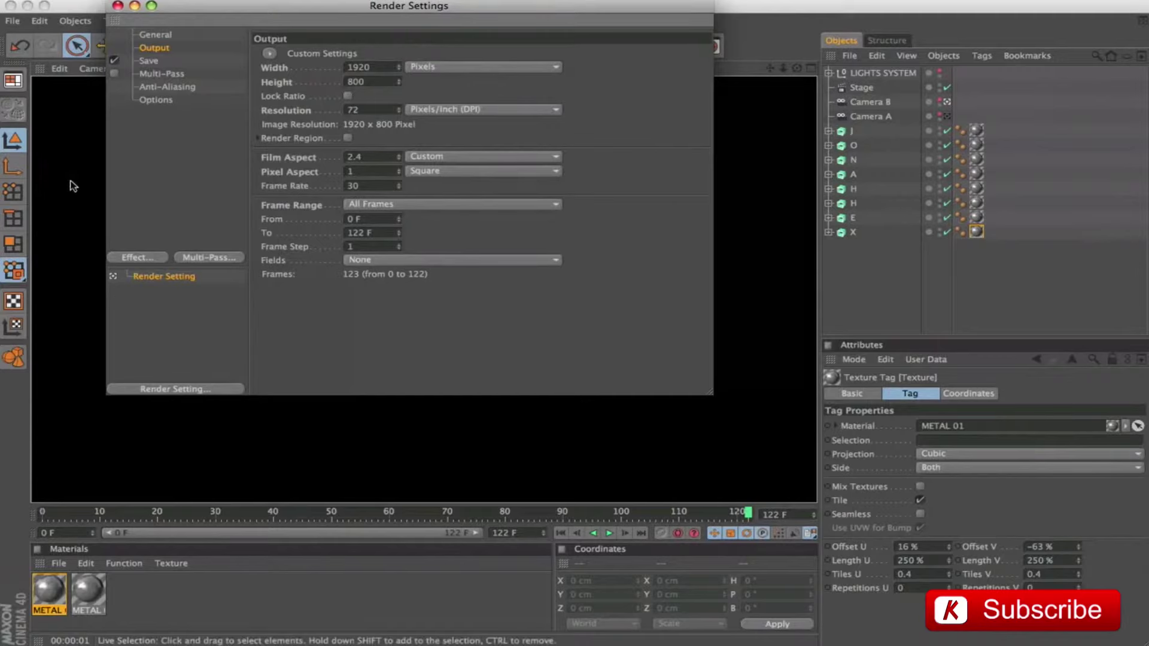
click(145, 258)
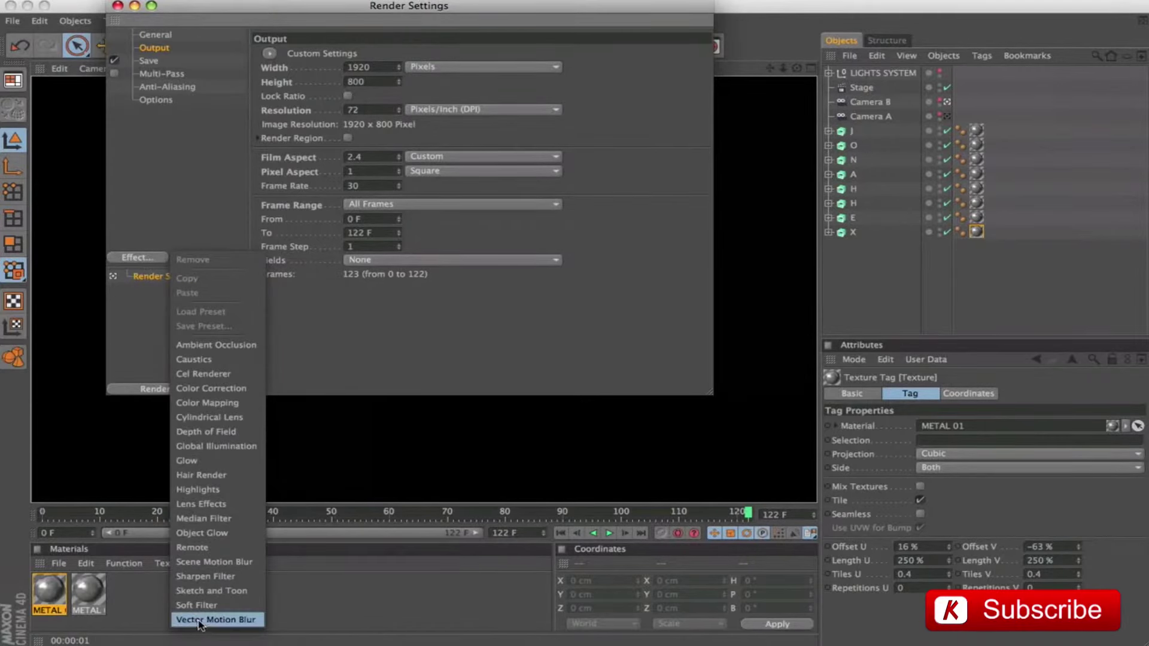
click(215, 620)
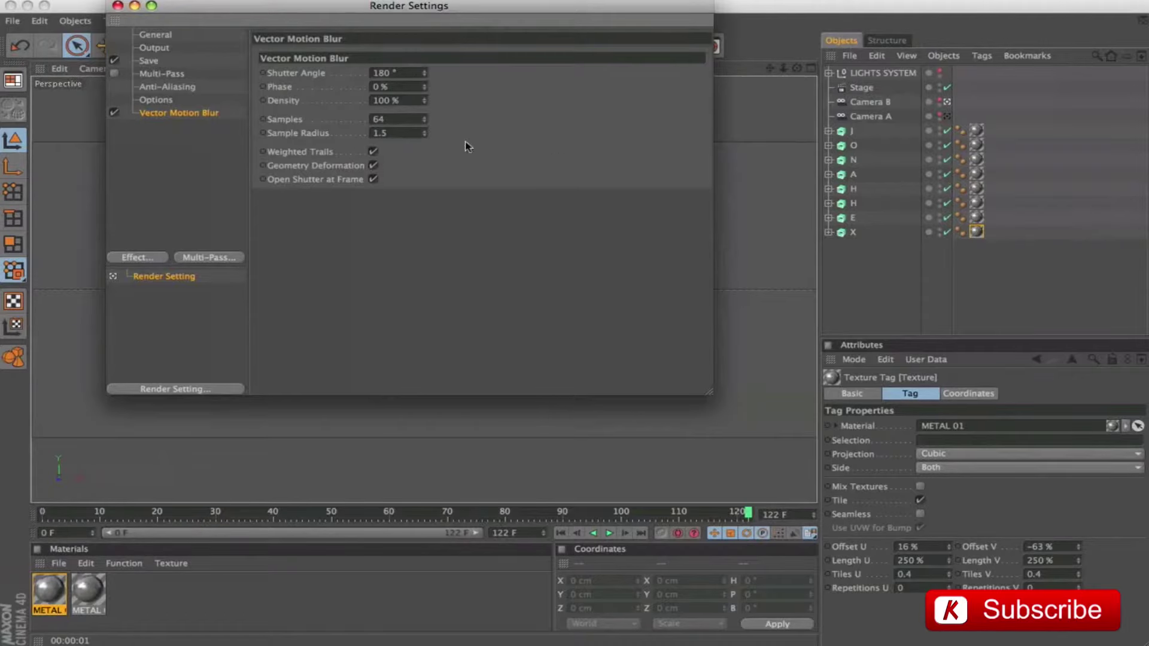
click(118, 7)
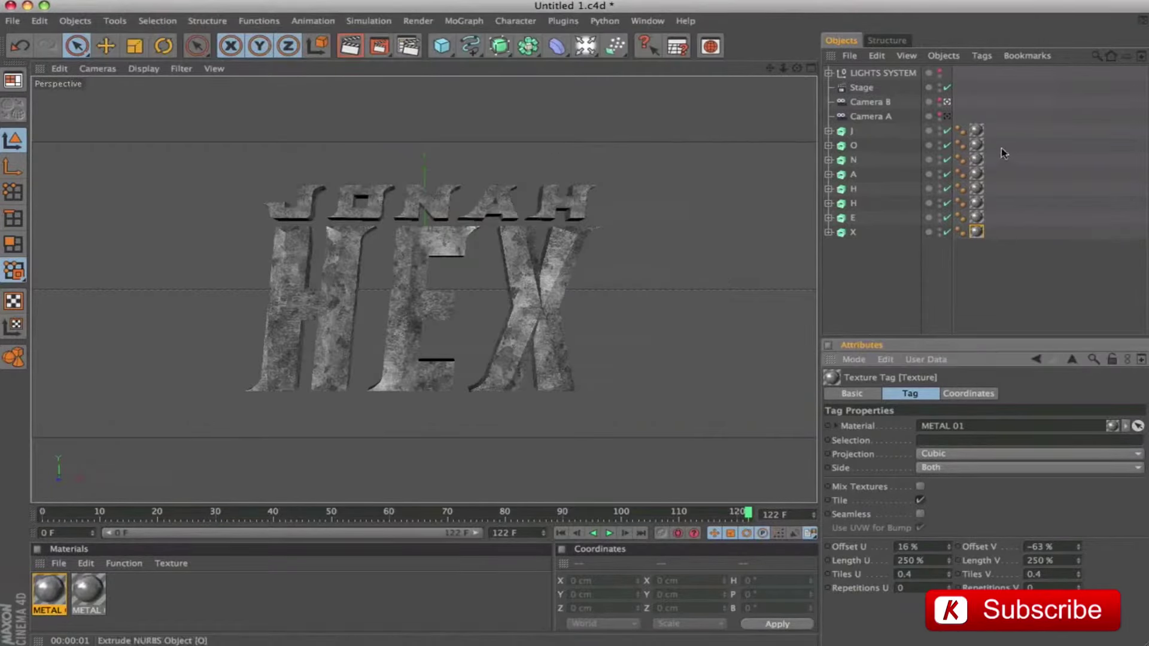
Add a Motion Blur tag to all eight letter objects, from the J to the X.
click(849, 131)
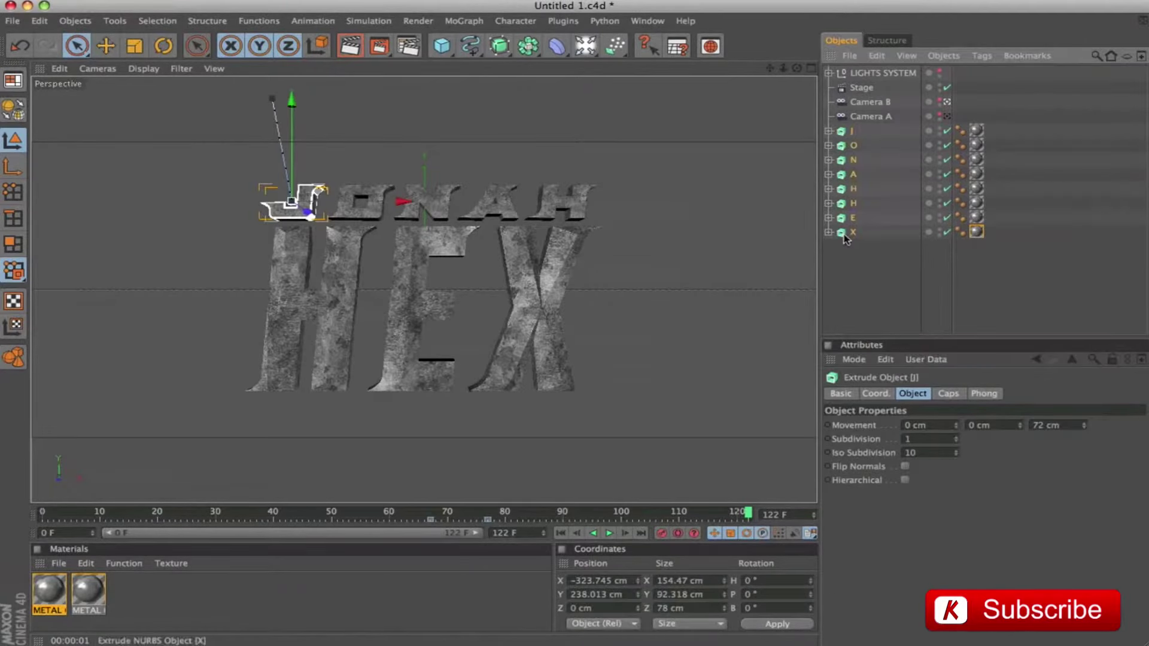
shift+click(849, 233)
right_click(842, 134)
mouse_move(897, 140)
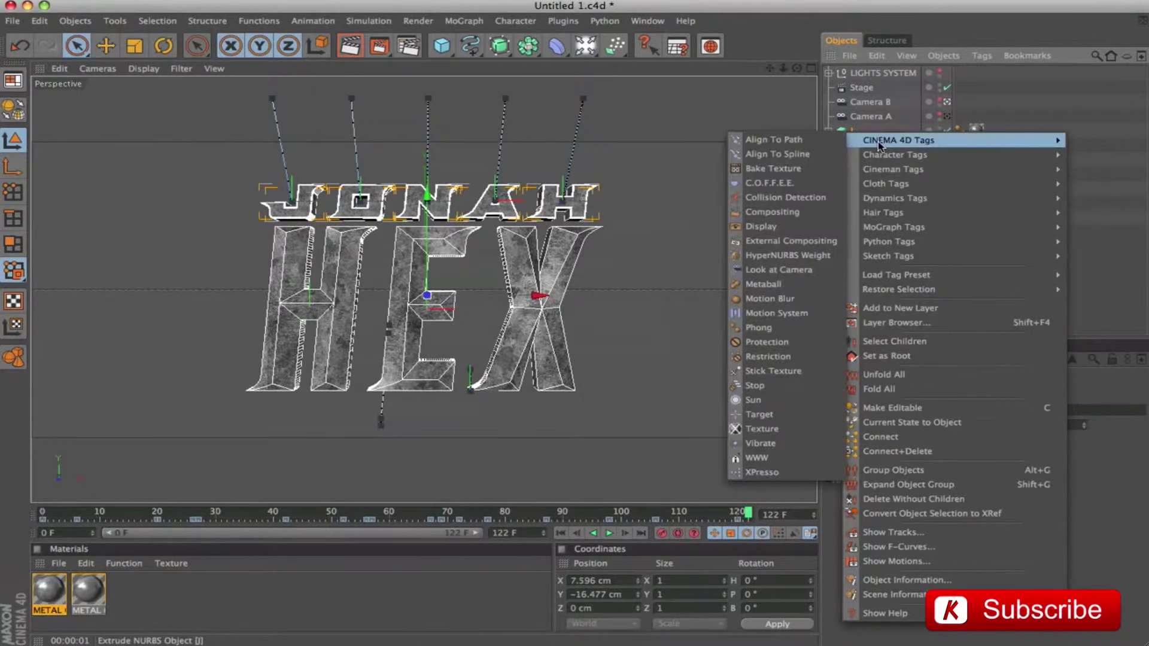
click(787, 296)
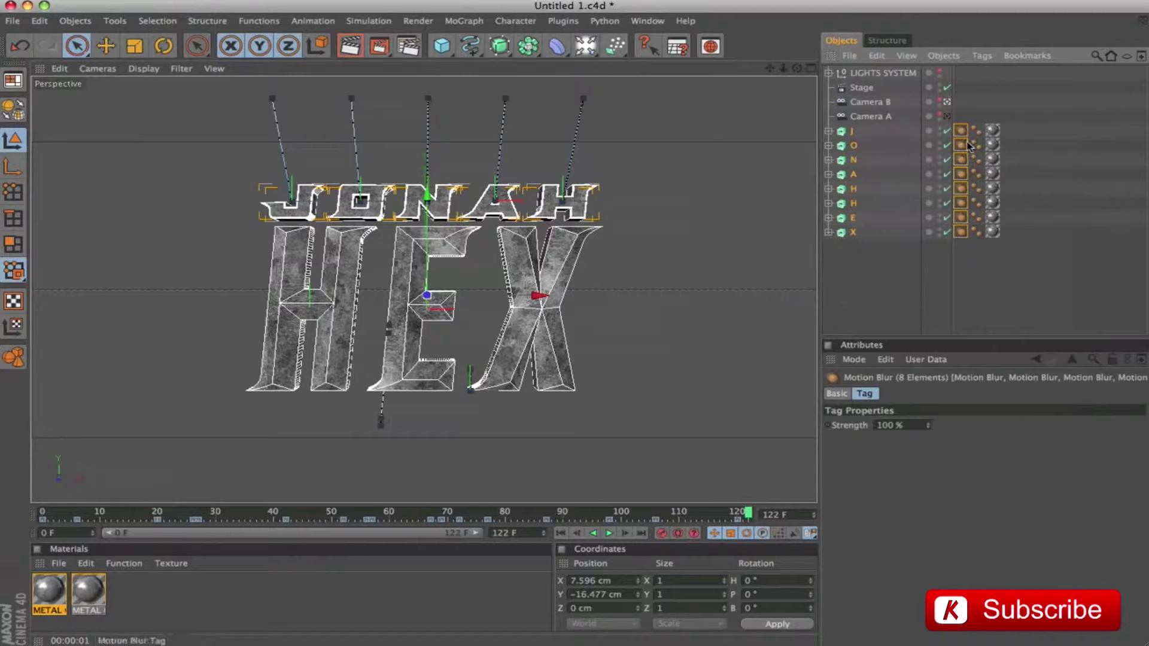
click(875, 250)
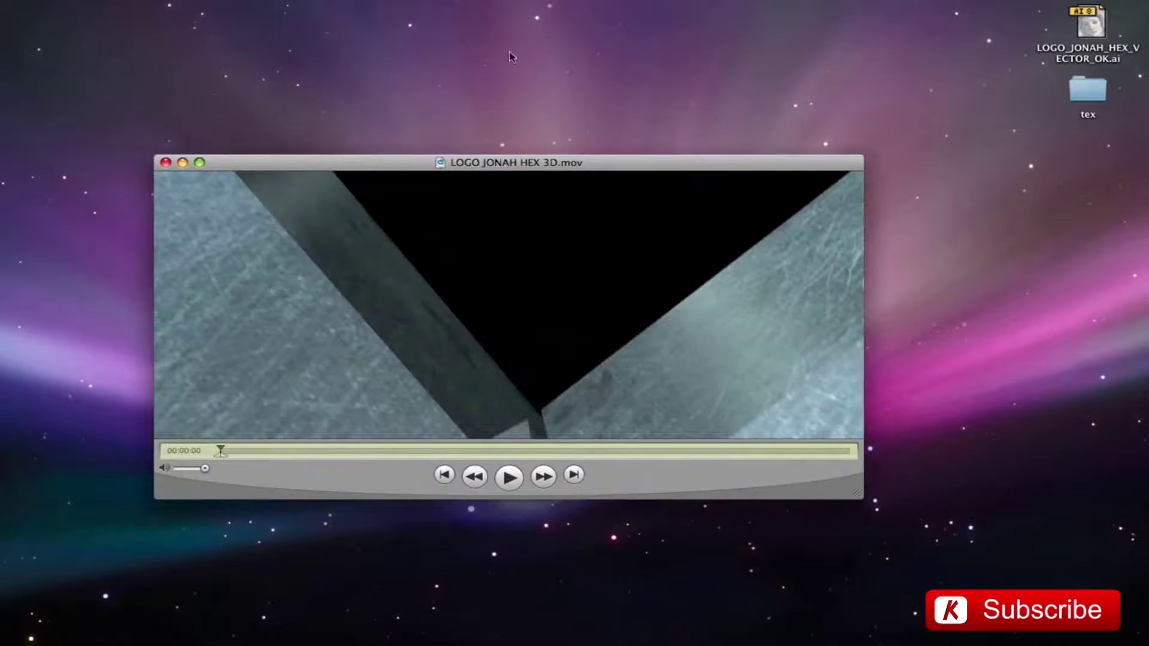
Review the rendered LOGO JONAH HEX 3D.mov, checking the motion blur and the final title frame, and replay it from the start.
key(space)
key(space)
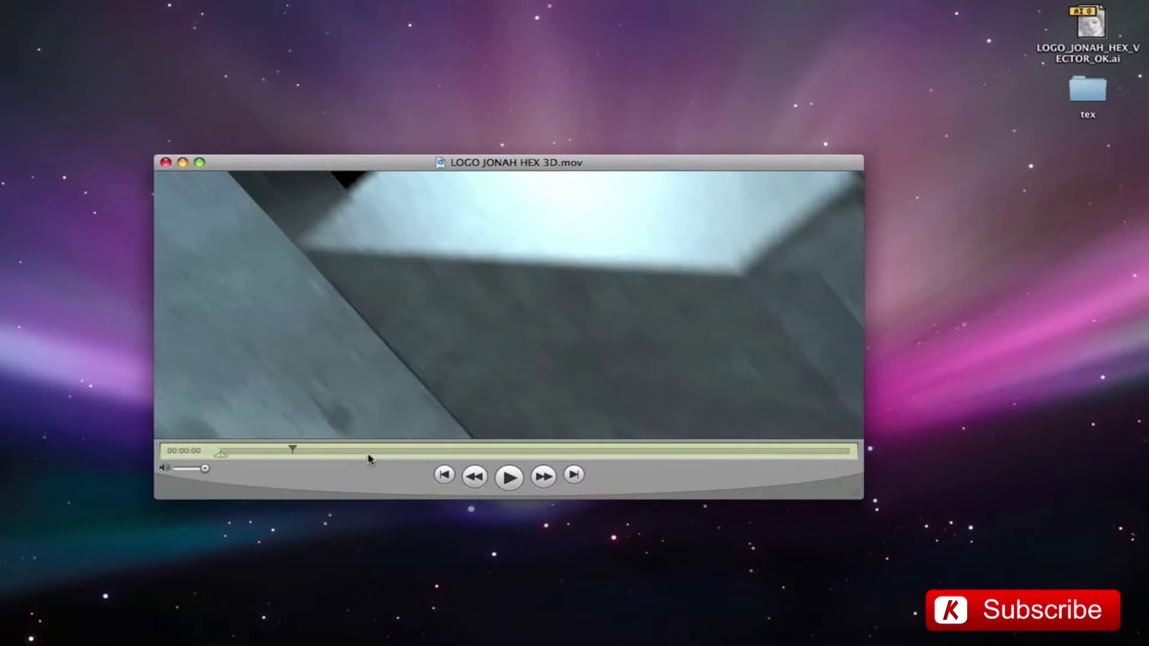
drag(297, 447, 250, 455)
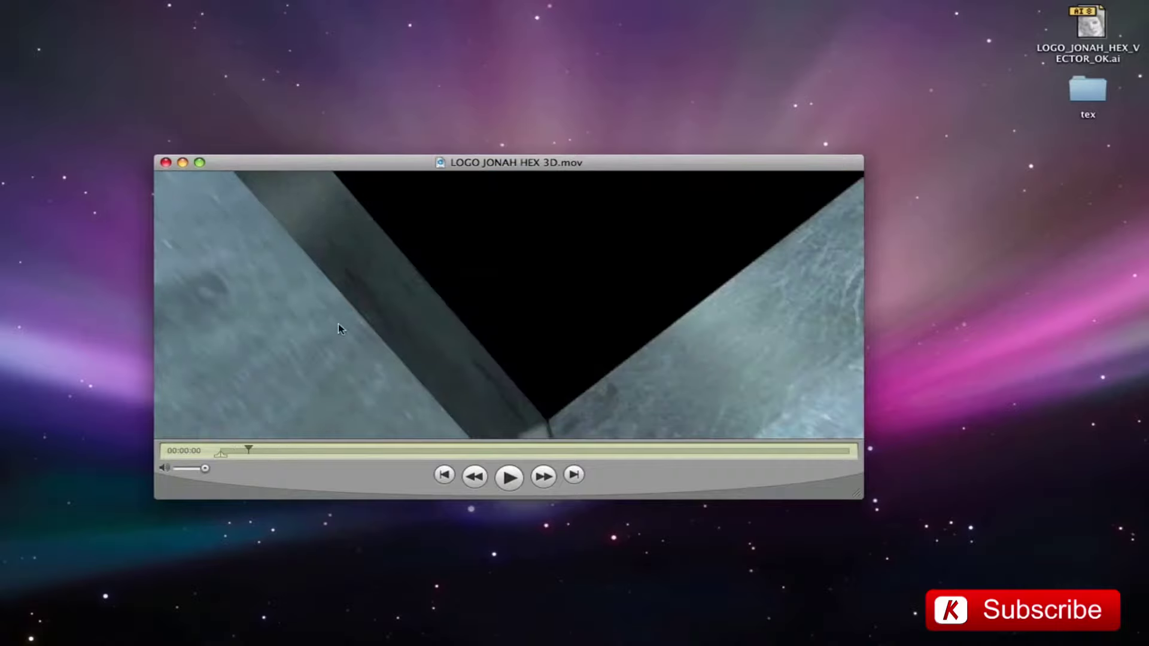
click(444, 475)
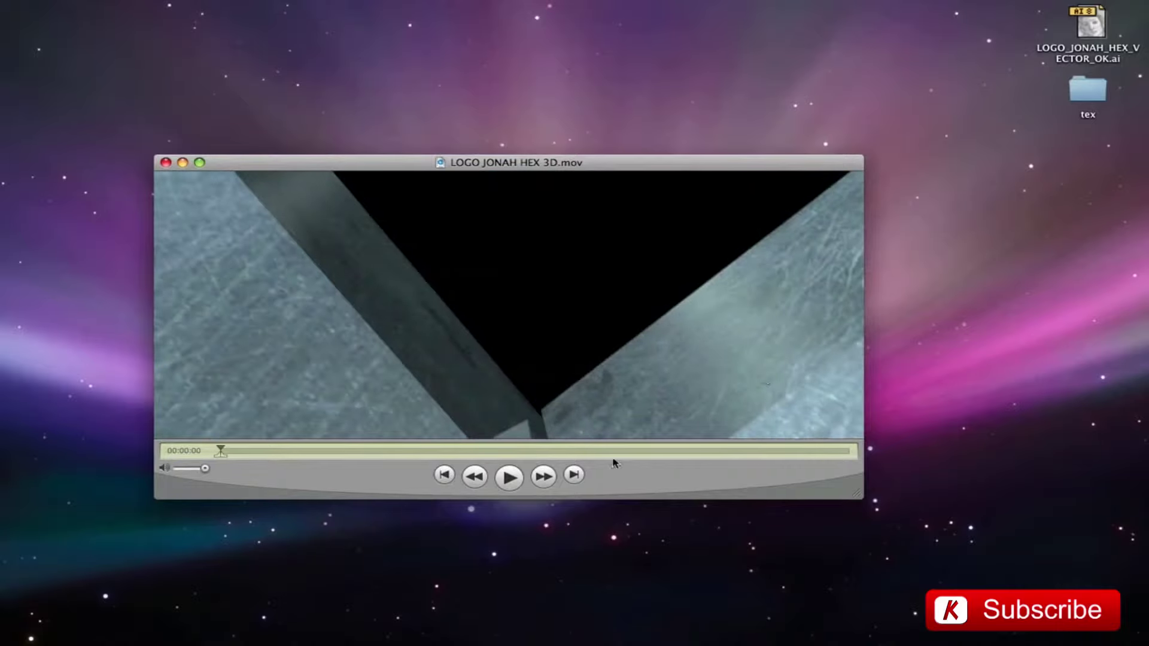
key(space)
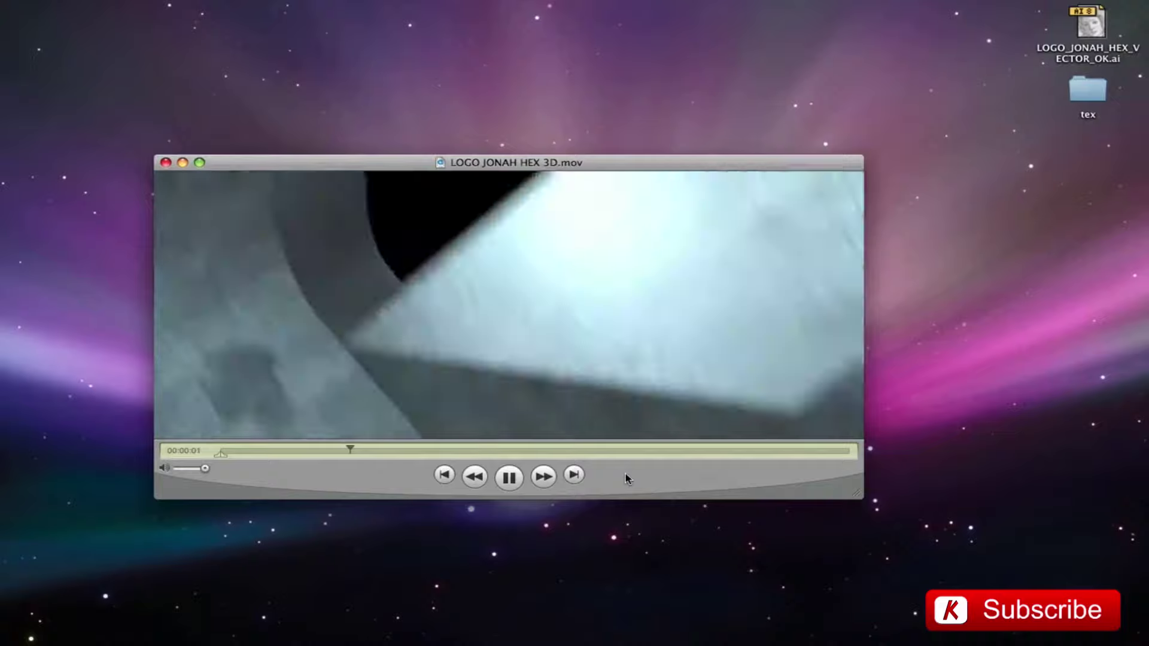
key(space)
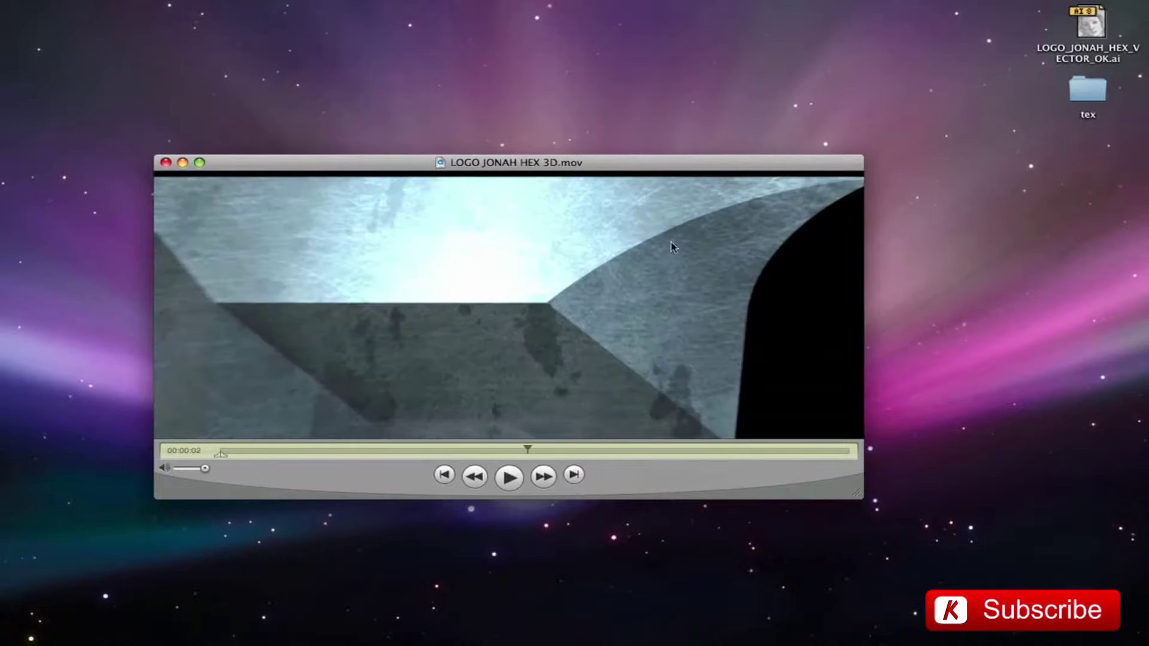
key(space)
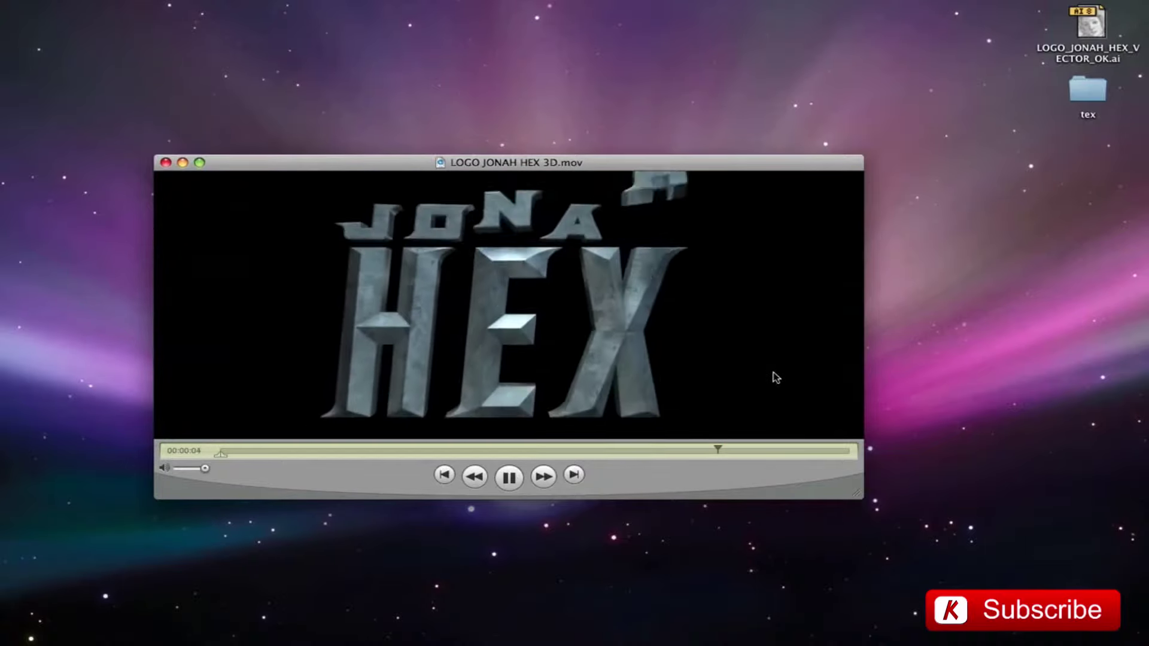
click(444, 475)
click(509, 477)
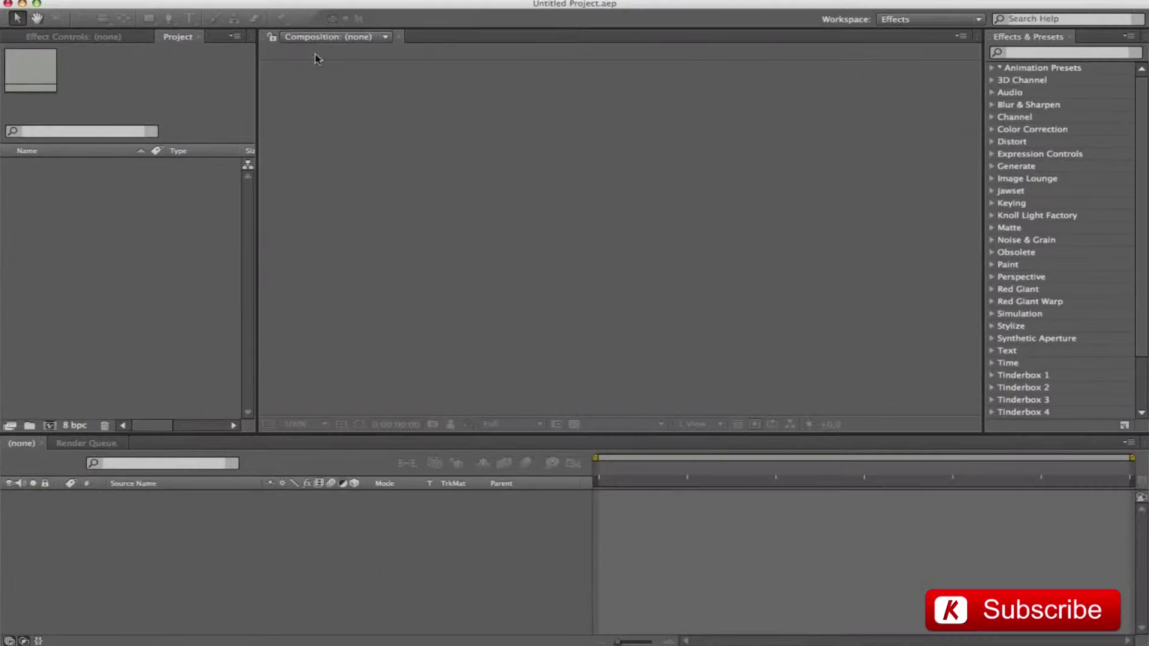
Shrink the After Effects window and preview LOGO JONAH HEX 3D.mov, BG.jpg, LENS_FLARE_01.mov and LENS_FLARE_02.mov on the desktop.
click(36, 4)
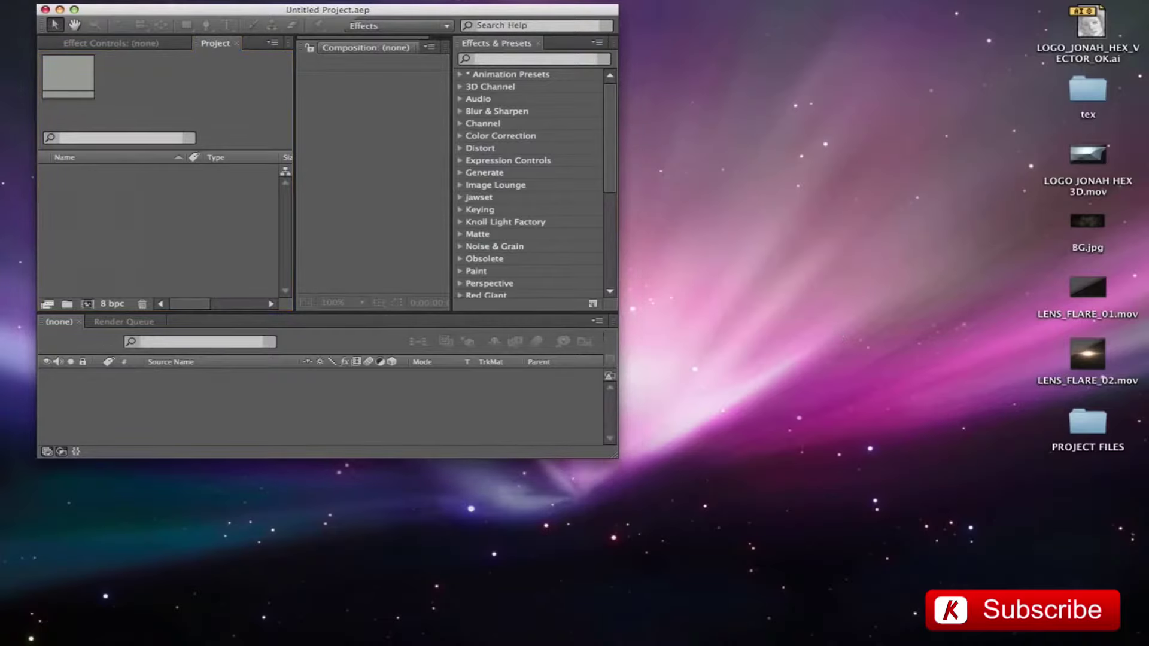
click(1087, 154)
key(space)
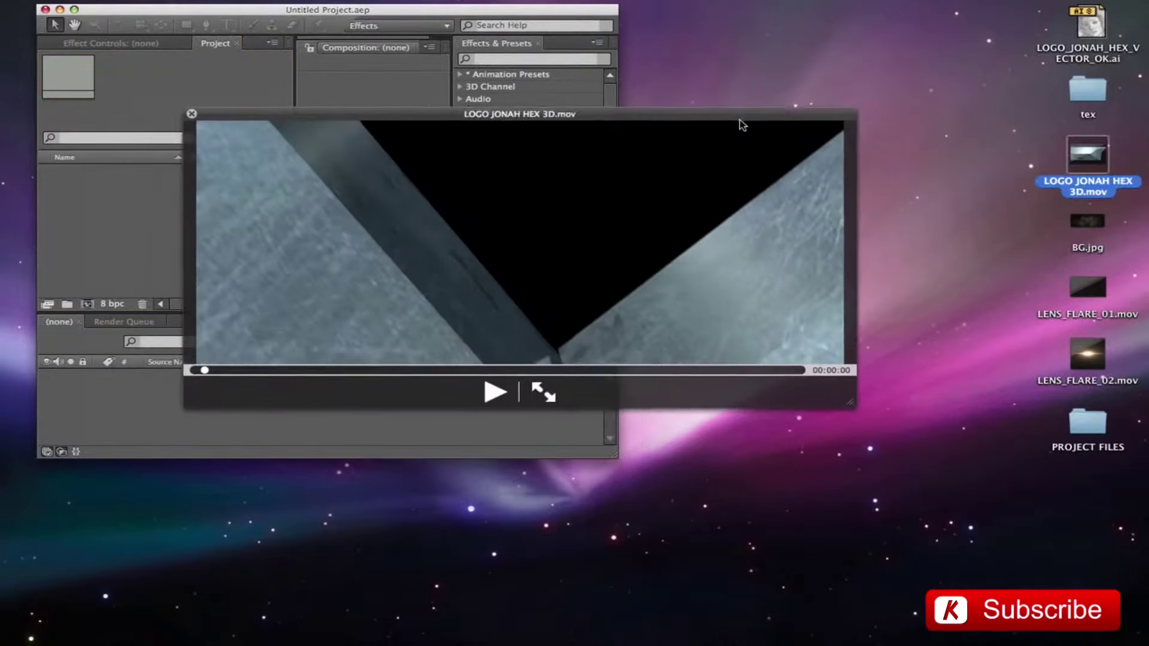
key(Down)
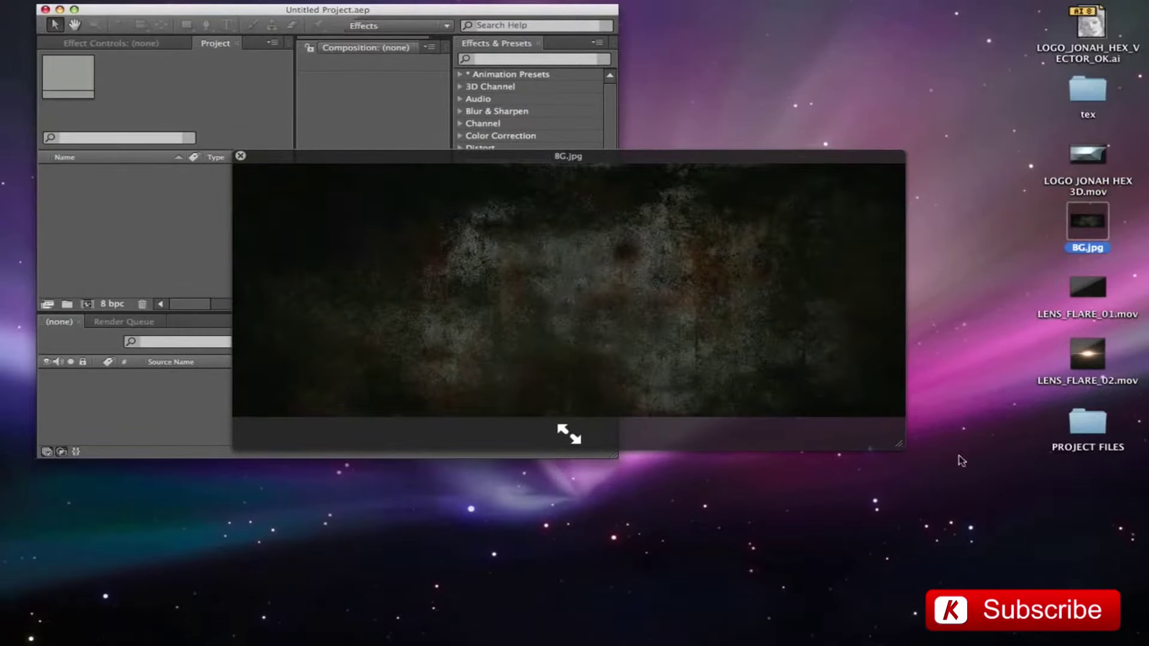
click(1098, 284)
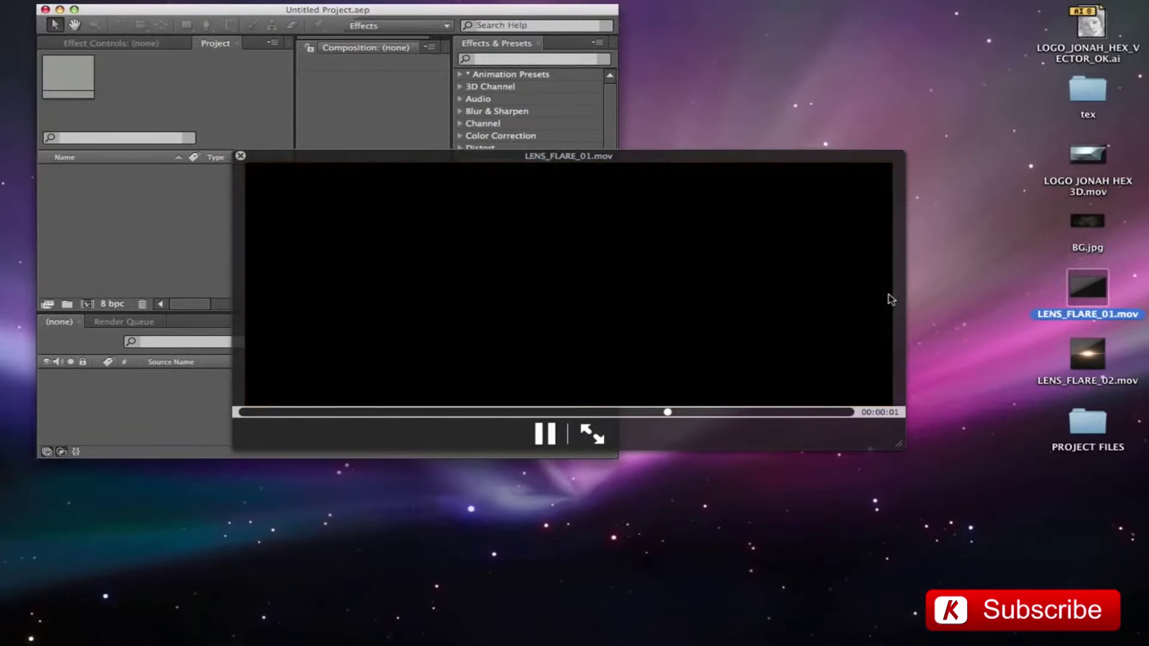
click(1083, 373)
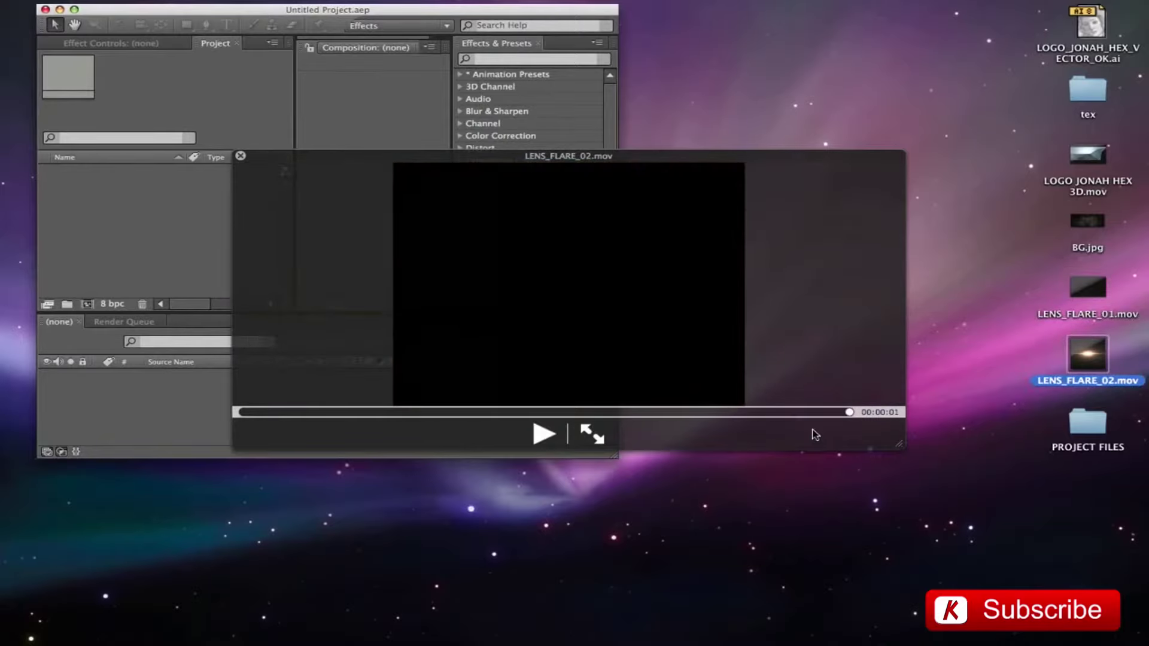
key(space)
Look through the PROJECT FILES folder and preview the JOHAN_HEX_EXPRESSIONS document.
click(1093, 422)
double_click(1093, 423)
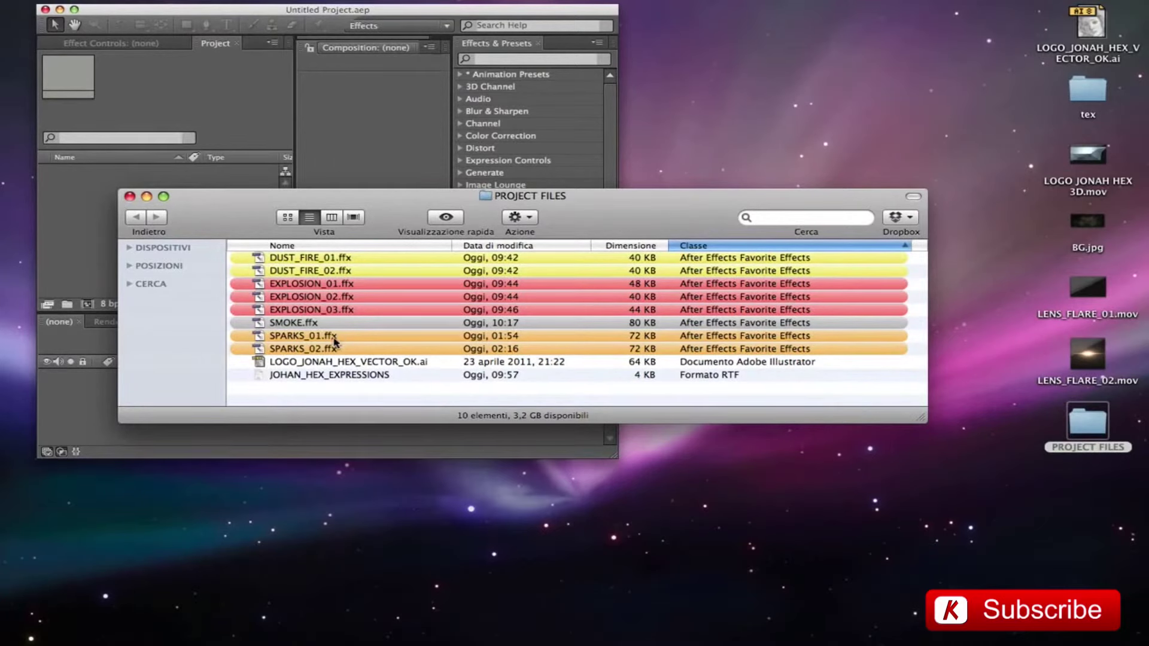
click(341, 375)
key(space)
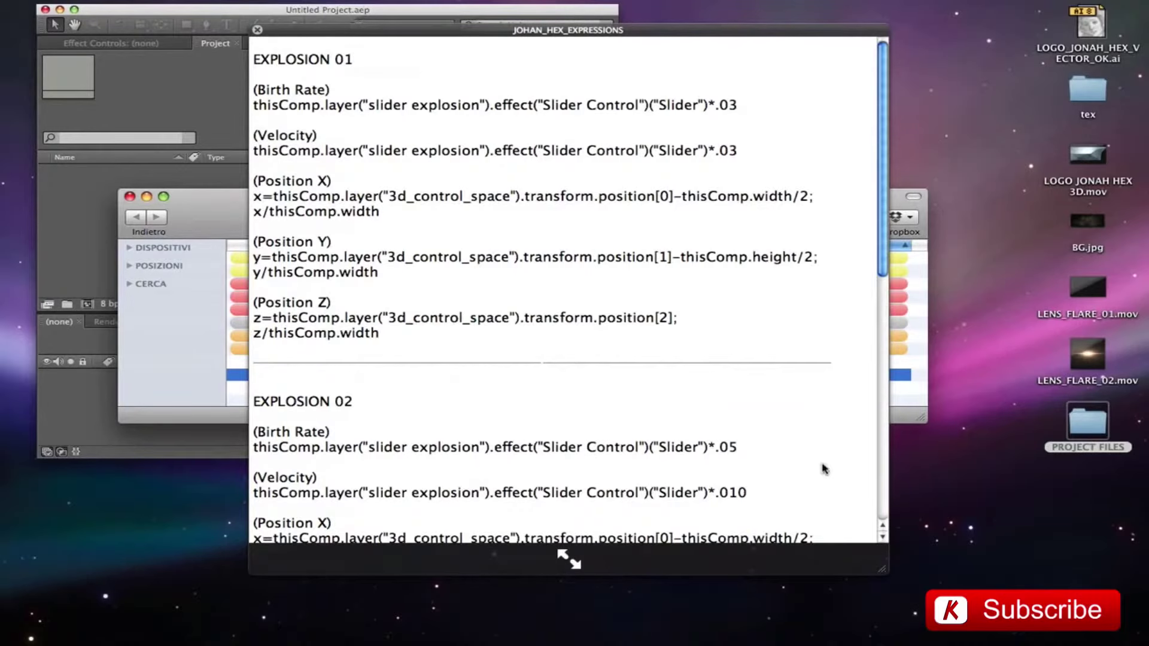
drag(884, 225, 859, 134)
key(space)
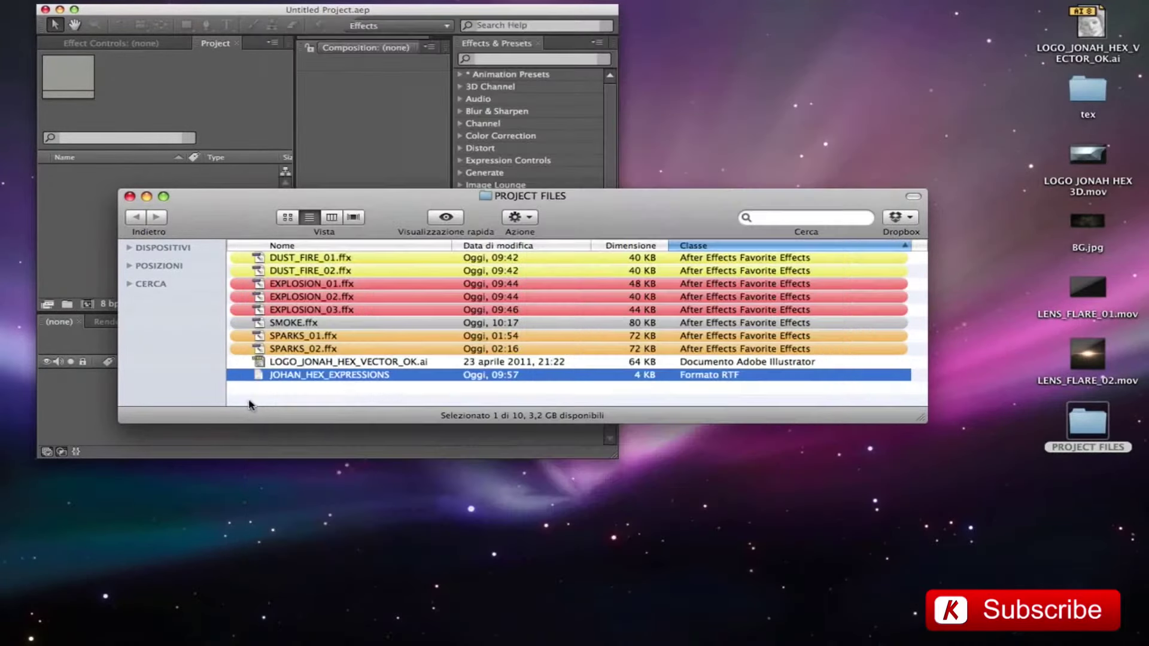
click(270, 394)
click(129, 197)
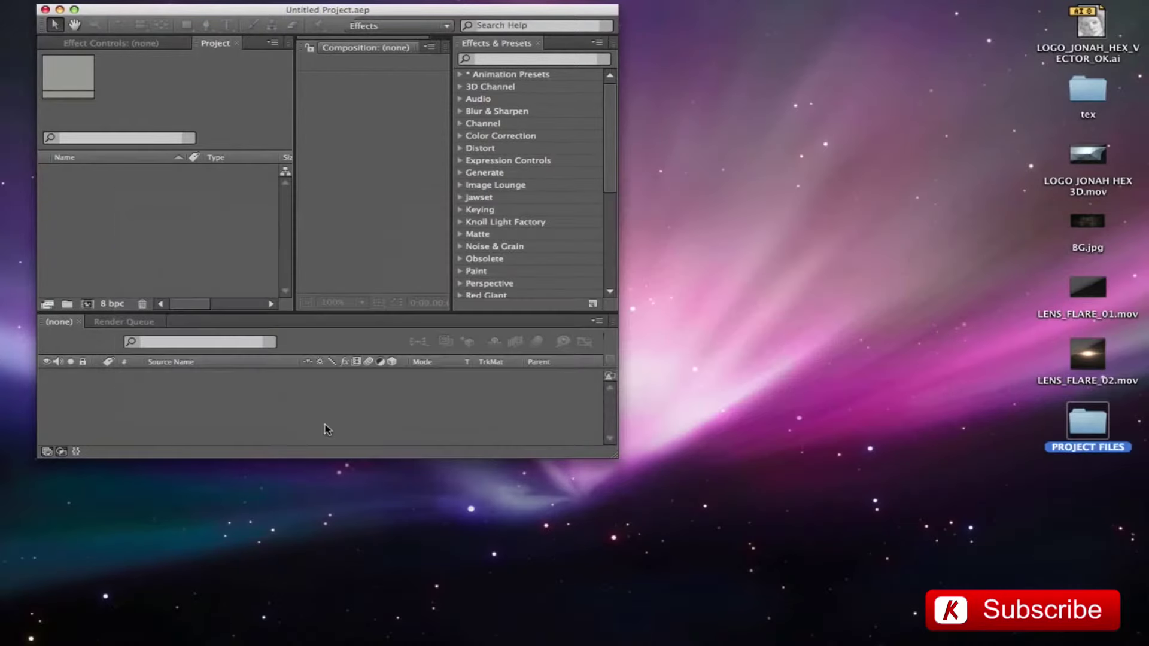
Import LOGO JONAH HEX 3D.mov, BG.jpg, LENS_FLARE_01.mov and LENS_FLARE_02.mov into the After Effects project and enlarge its window again.
click(1017, 383)
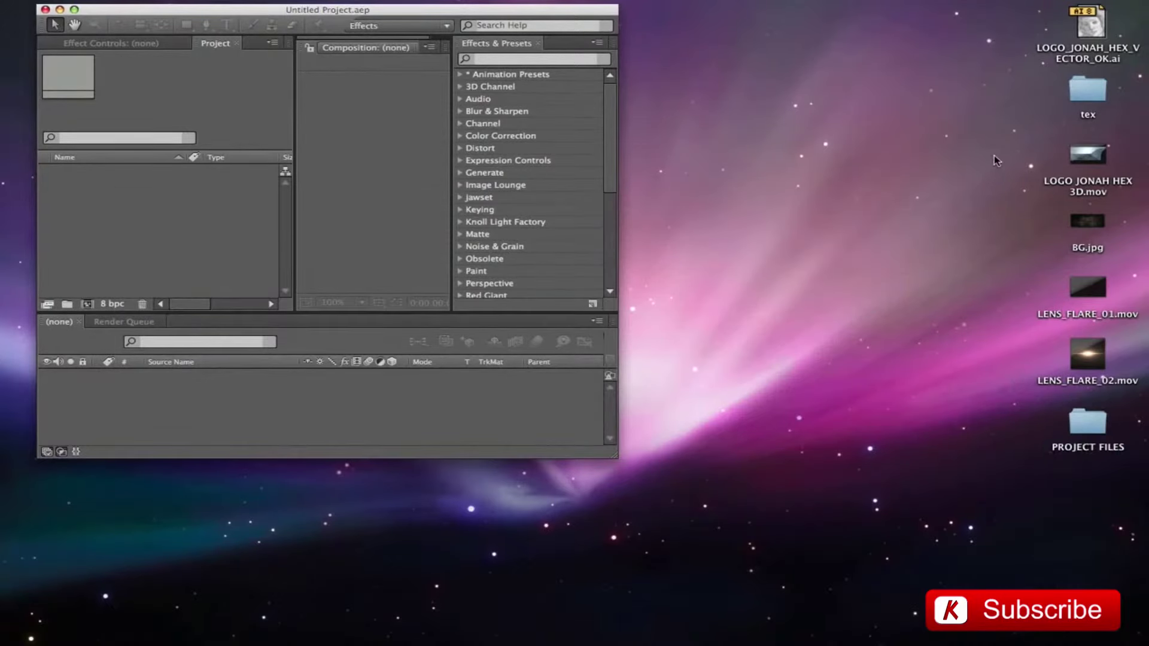
drag(1013, 144, 1105, 379)
drag(1084, 161, 204, 242)
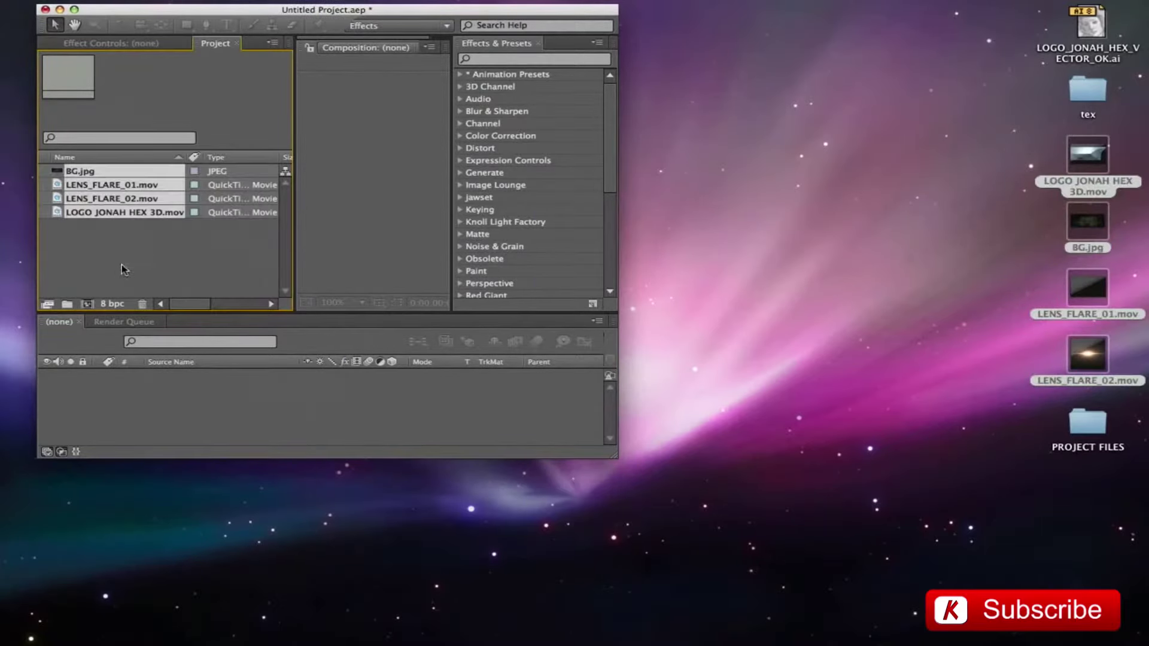
click(123, 270)
click(74, 9)
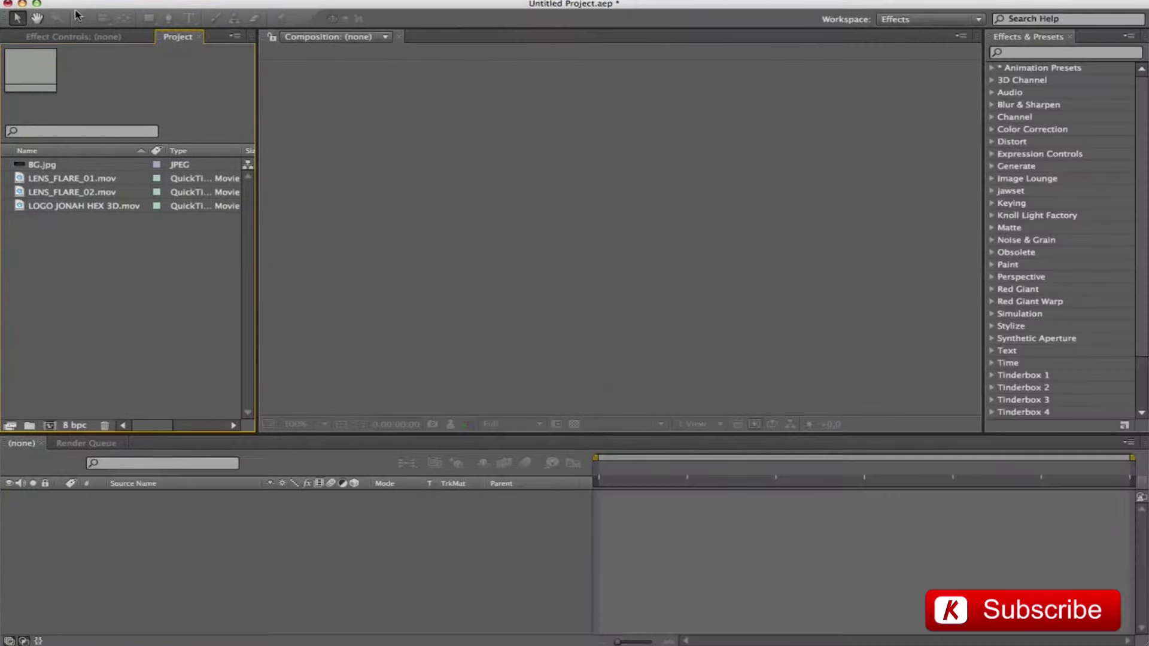
Create a composition from LOGO JONAH HEX 3D.mov and preview the opening of its playback.
drag(48, 215, 358, 334)
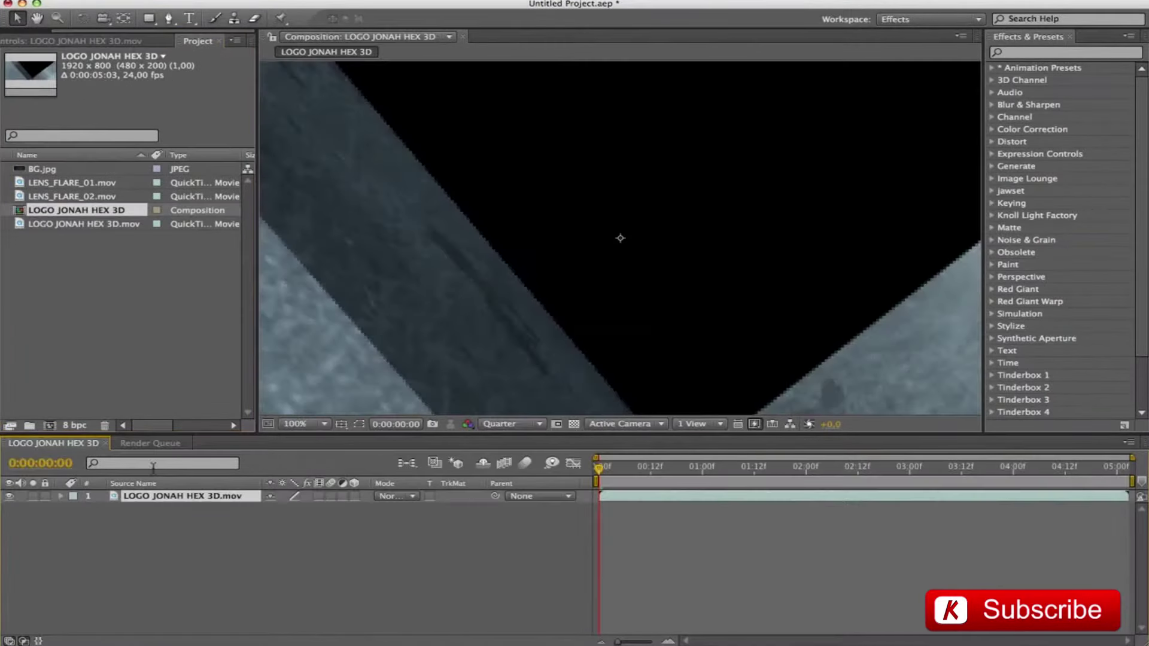
click(294, 425)
click(311, 191)
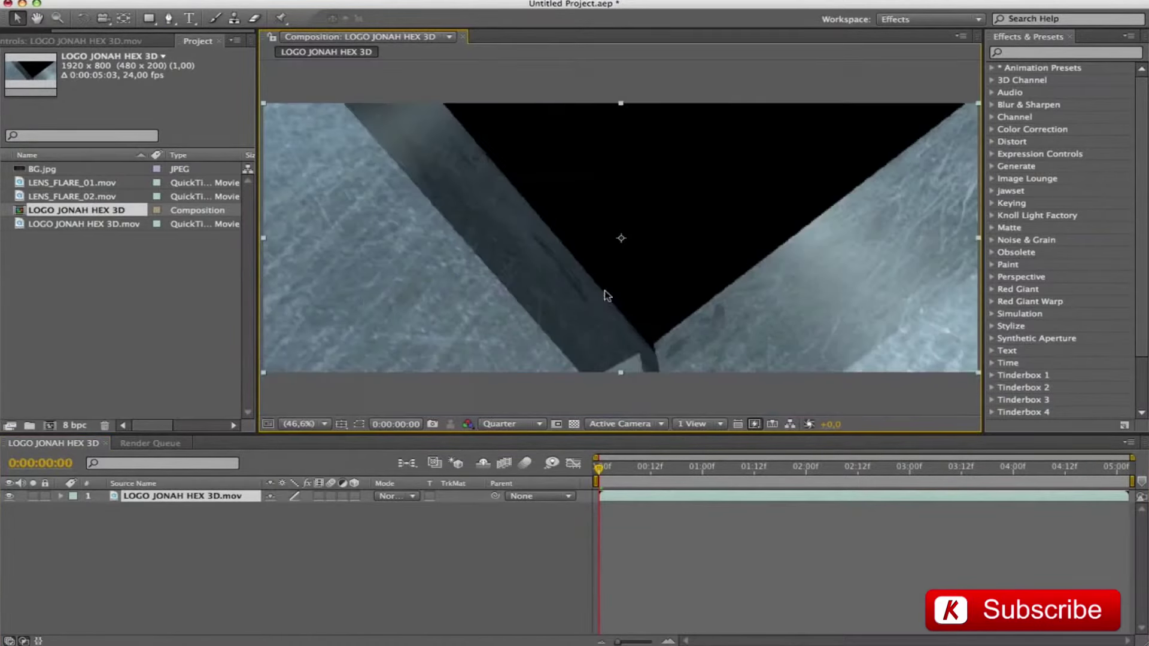
key(space)
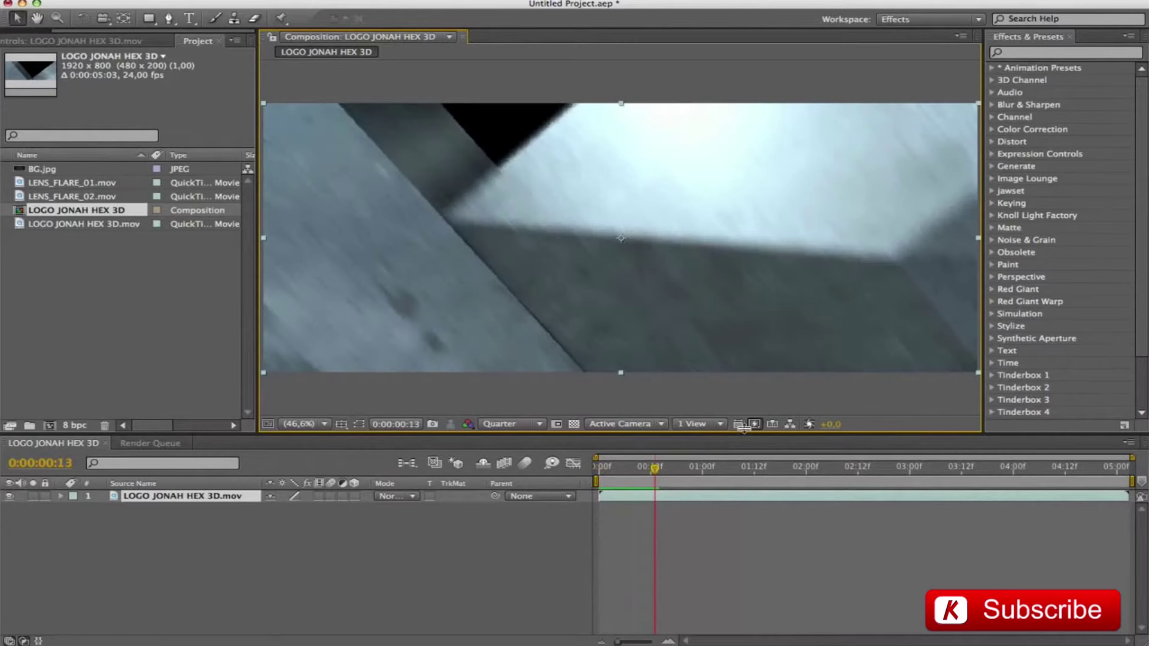
drag(653, 472, 465, 344)
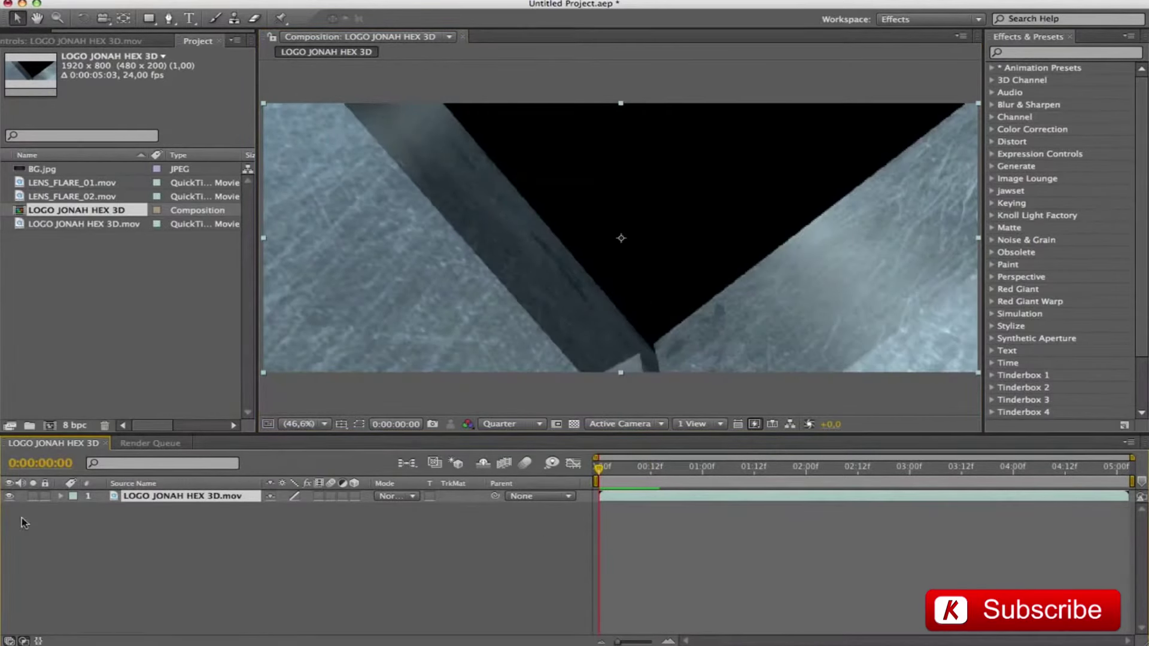
Switch the composition's time display to frames and place composition marker 1 at frame 57.
super+click(49, 465)
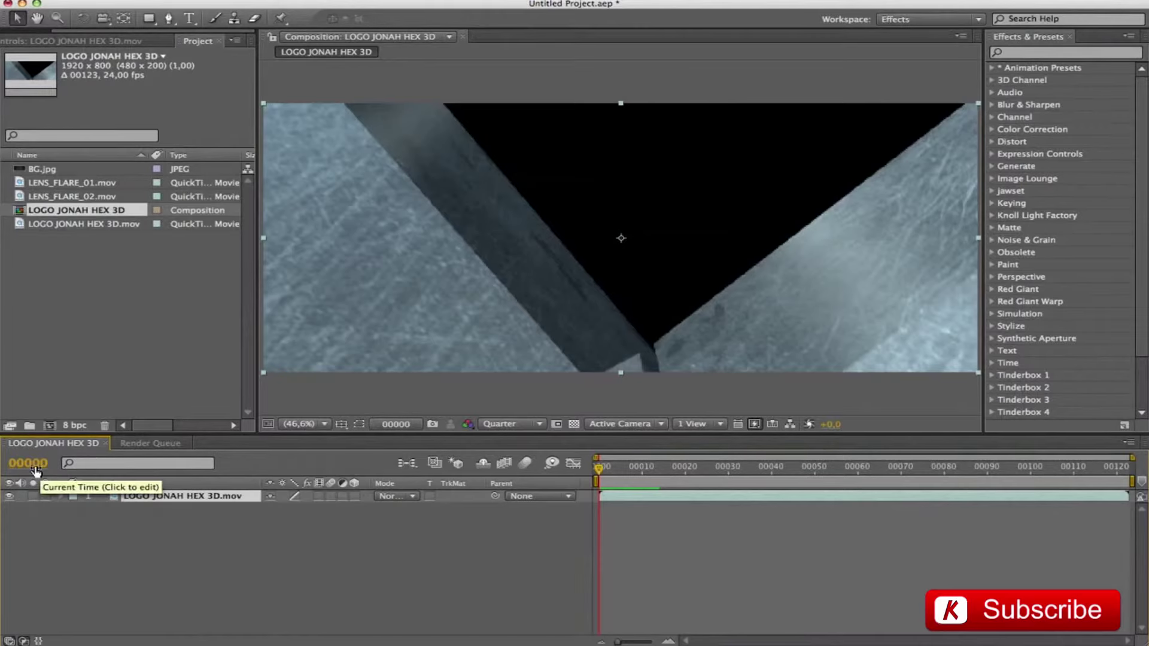
click(33, 464)
text(57)
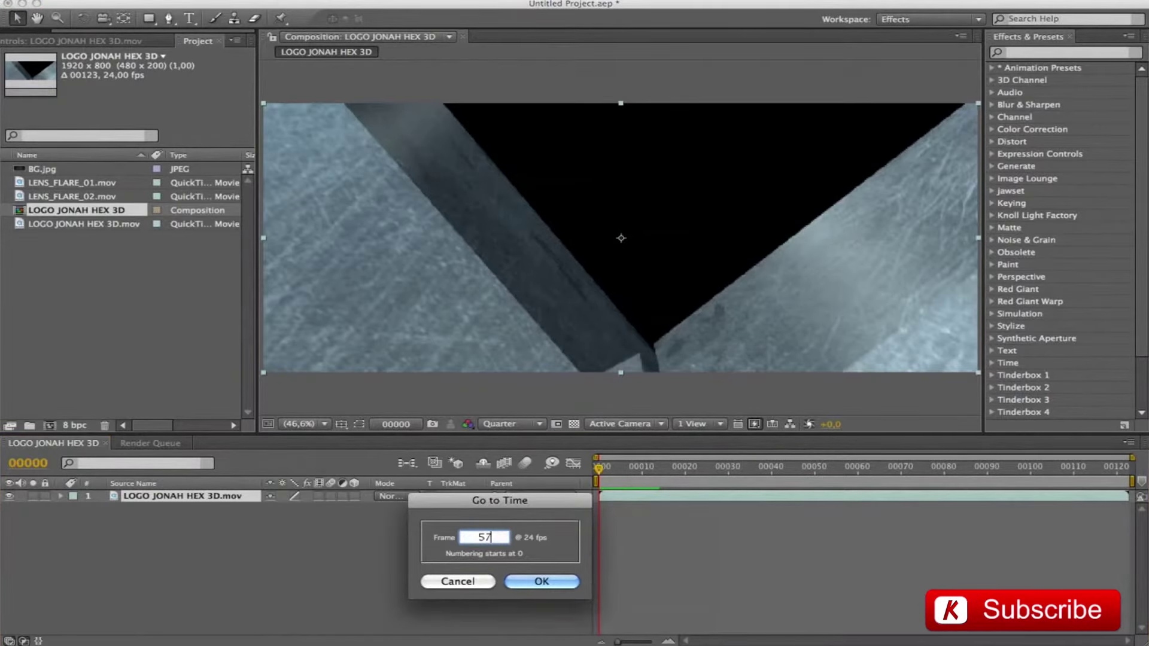
key(Return)
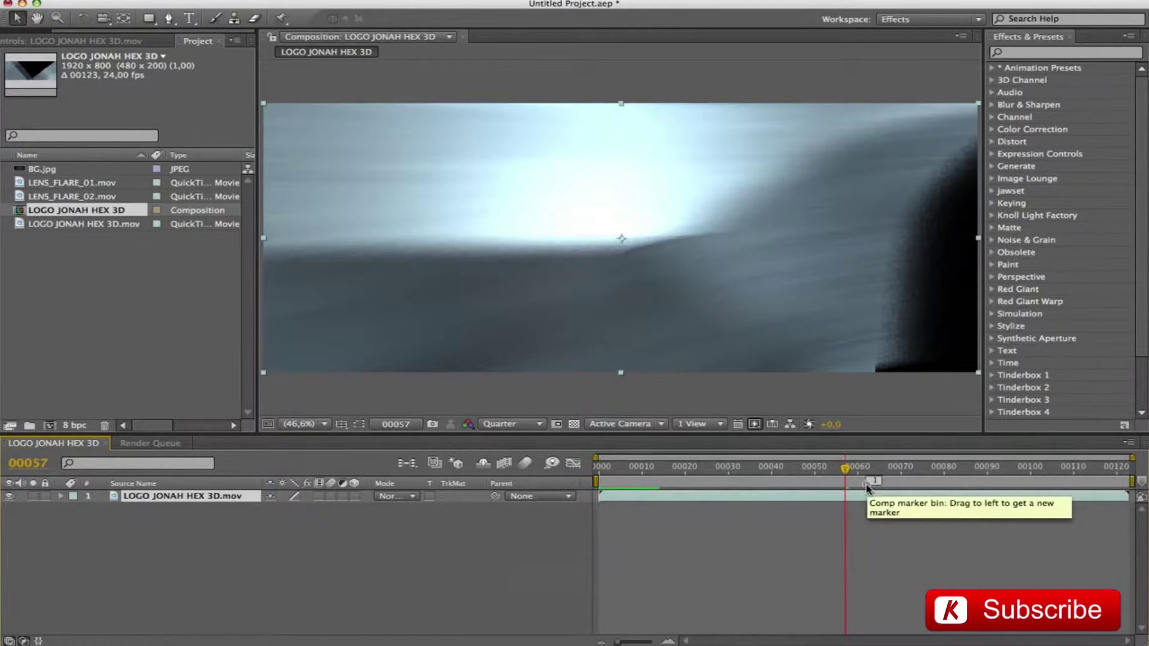
drag(845, 469, 850, 469)
key(shift+1)
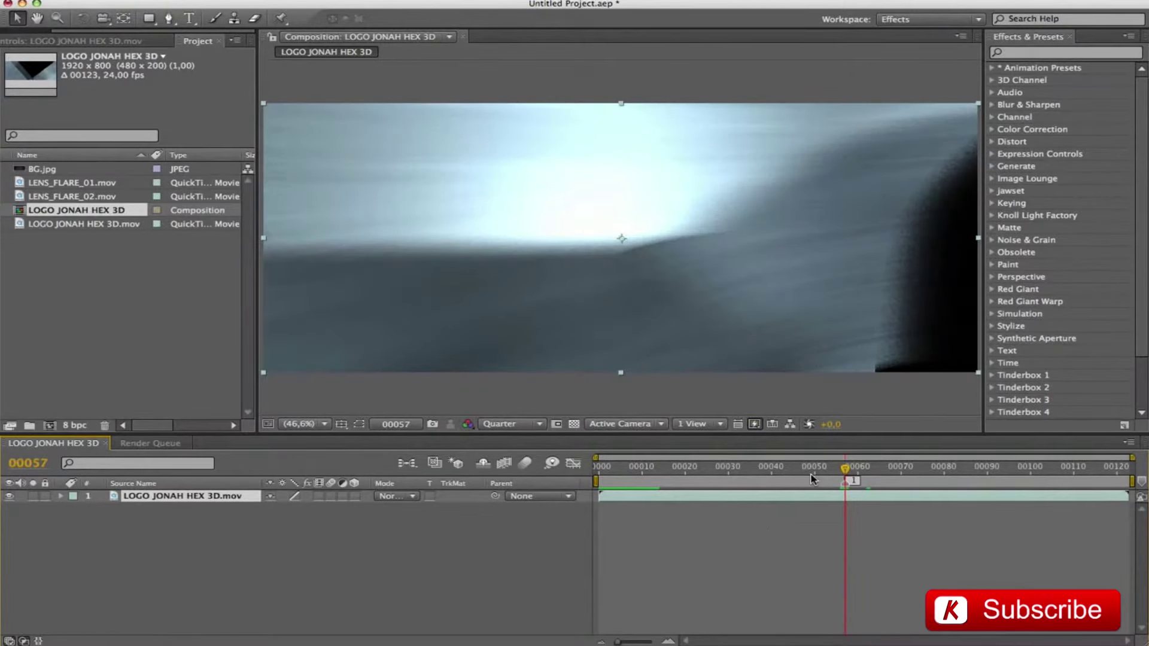
Add LENS_FLARE_01.mov above the logo layer starting at frame 0 and set its blending mode to Add.
key(Home)
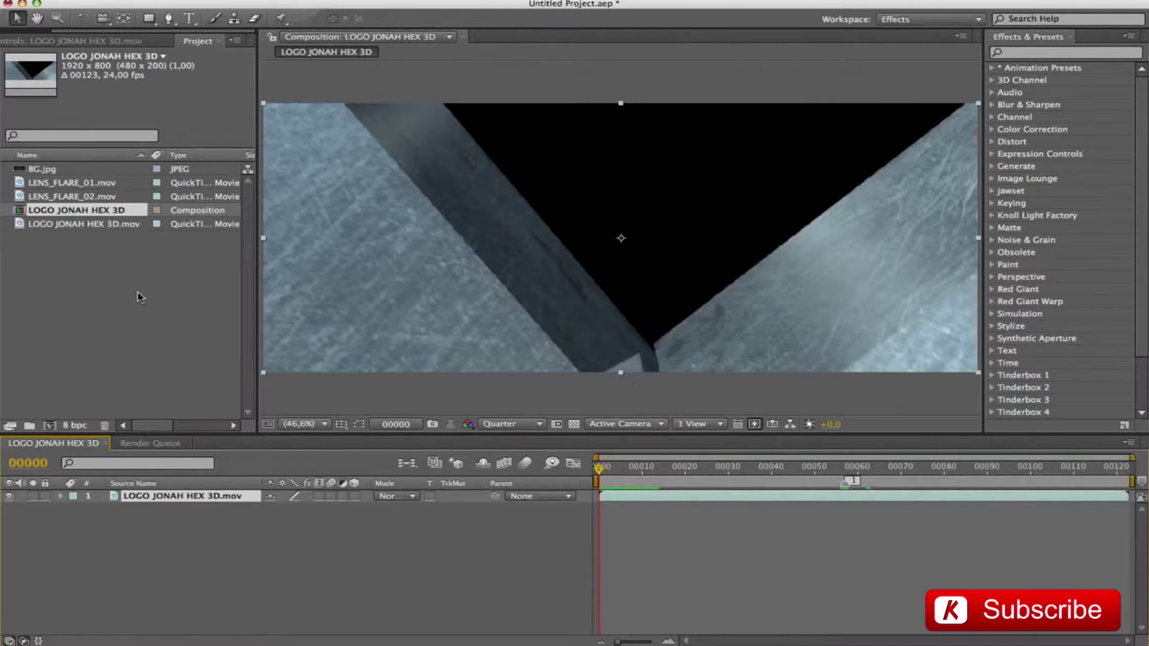
drag(86, 183, 150, 508)
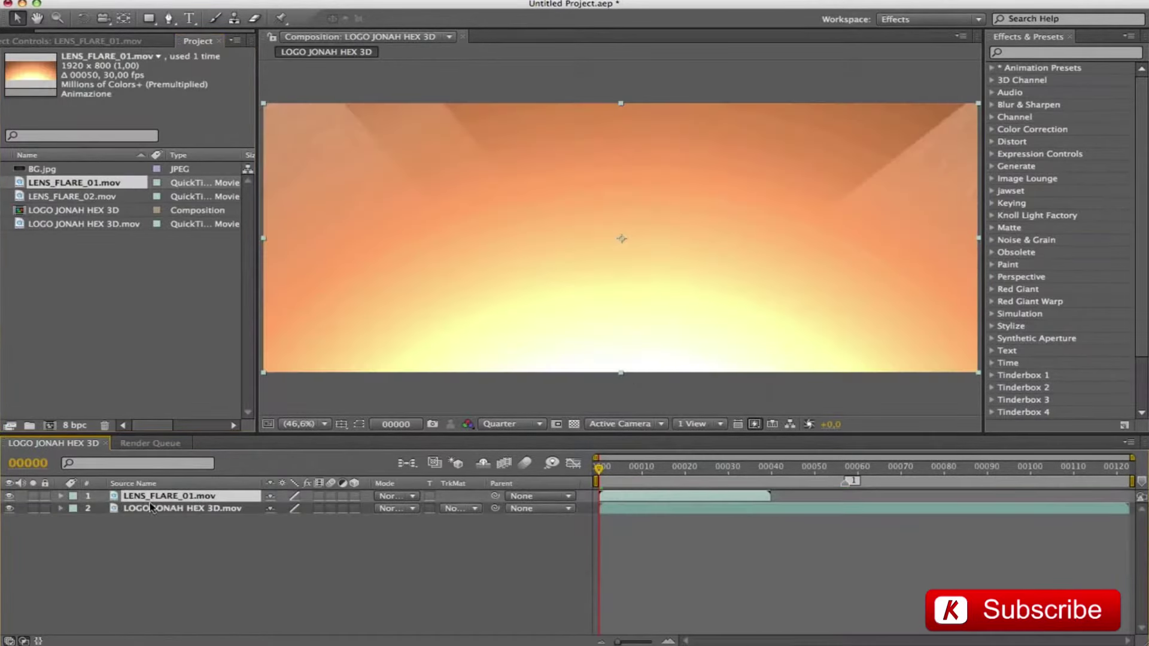
click(395, 496)
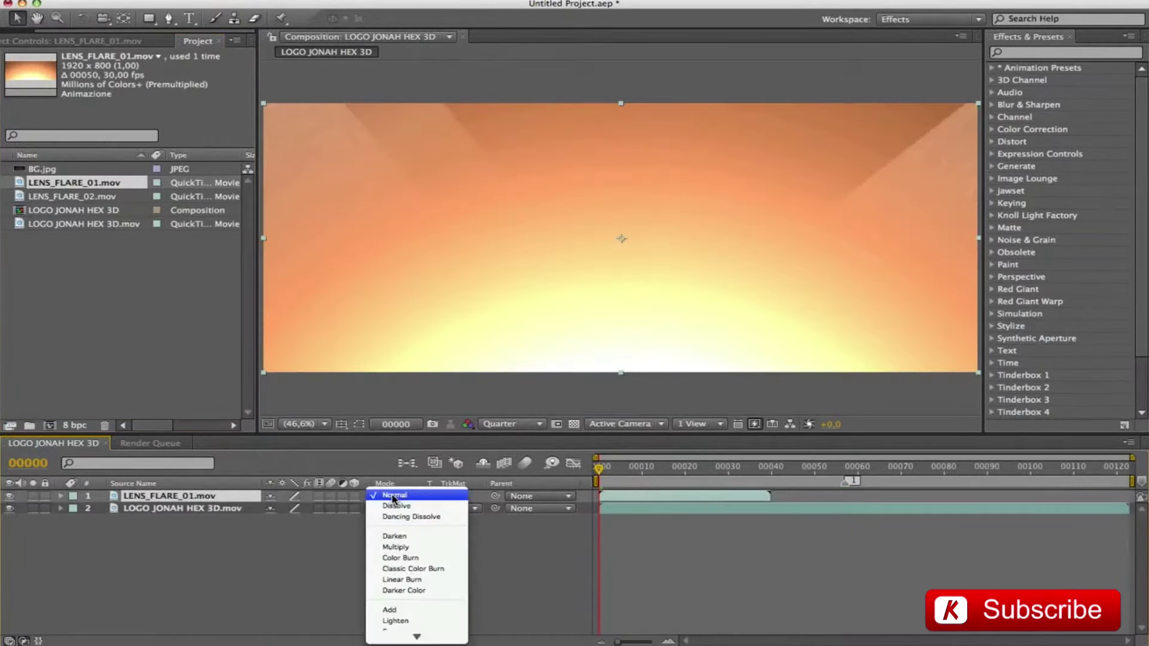
click(412, 571)
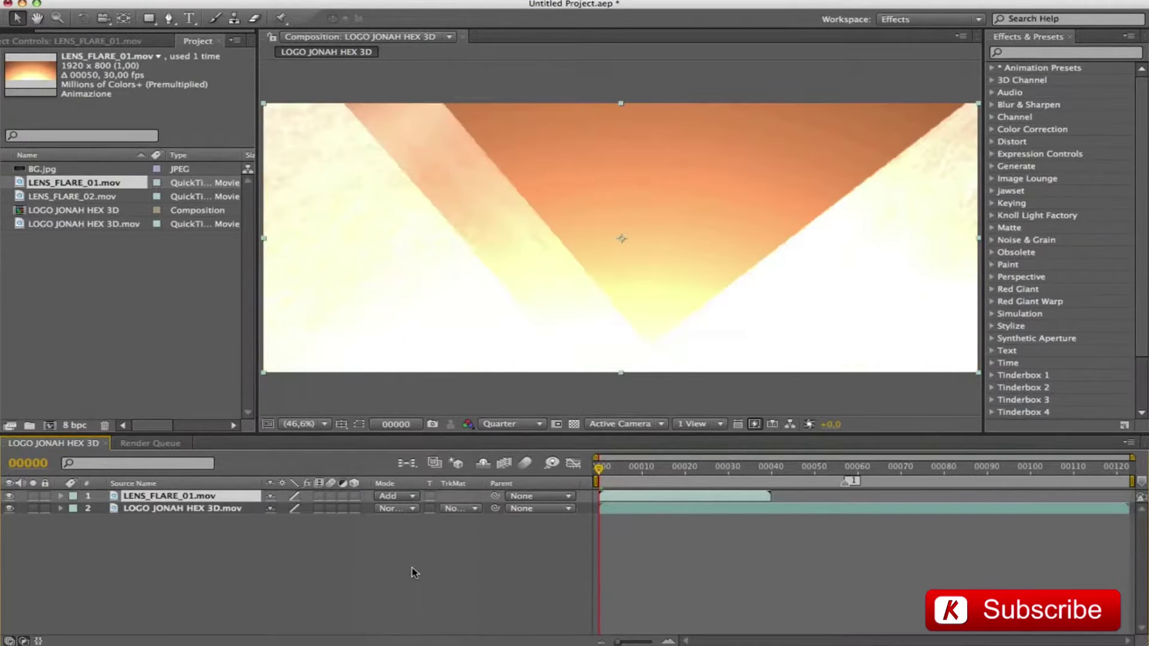
Preview the flare over the logo animation and hide the LENS_FLARE_01.mov layer.
key(space)
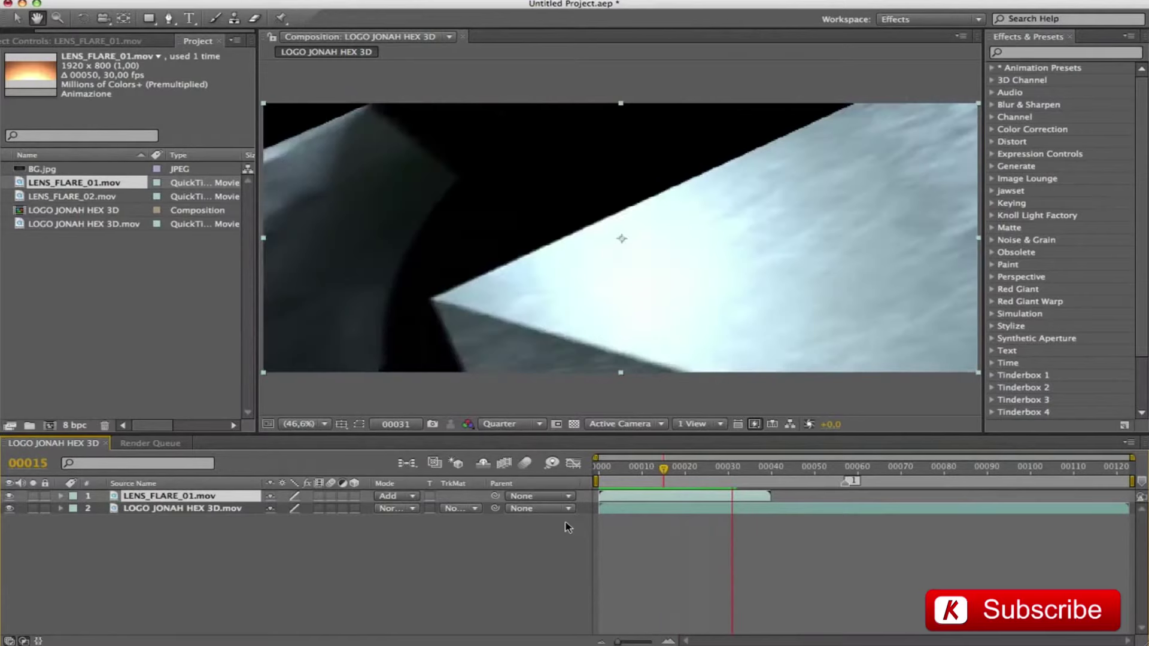
key(space)
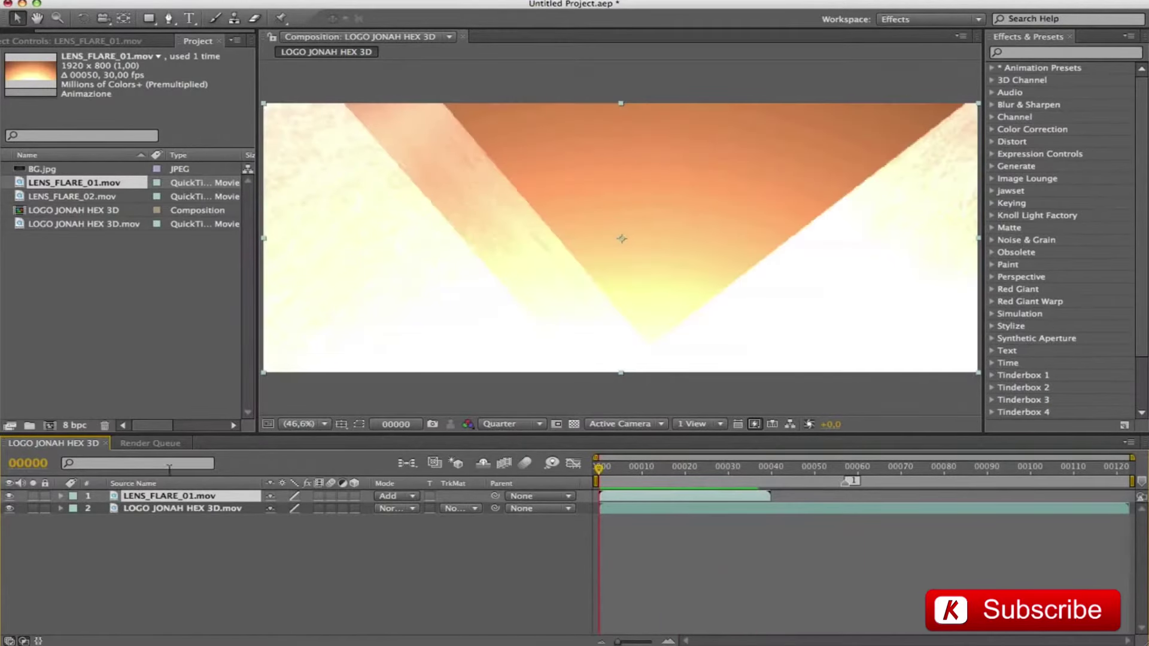
click(9, 496)
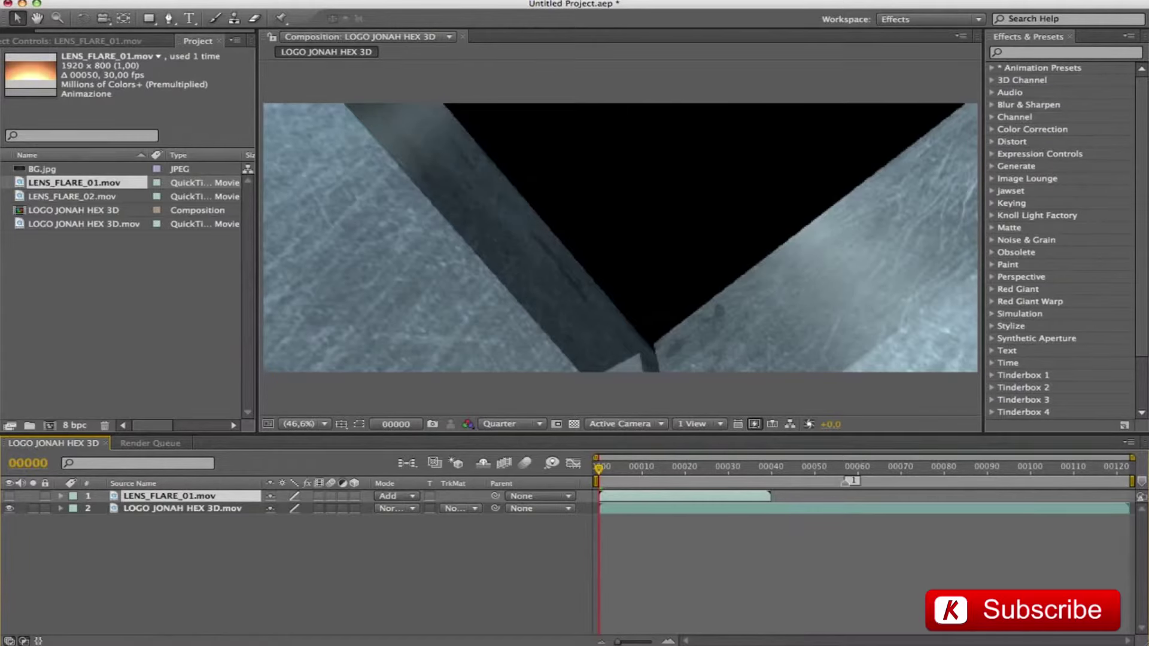
Create a null object and trim its end to composition marker 1 at frame 57.
key(ctrl+alt+shift+y)
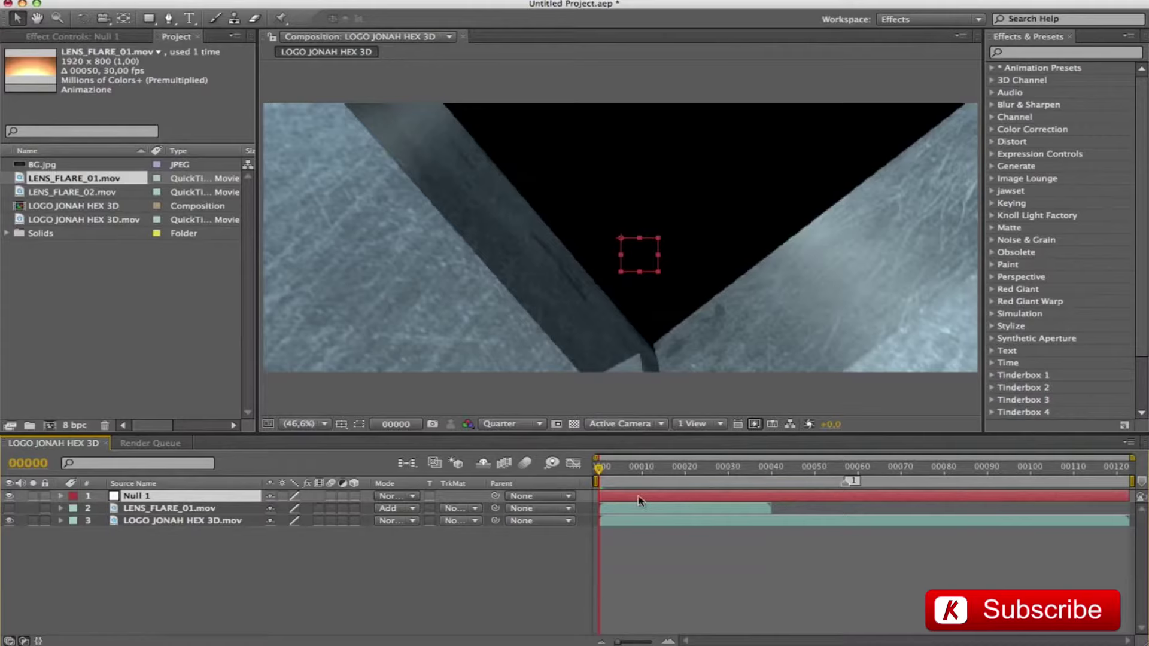
drag(601, 470, 845, 470)
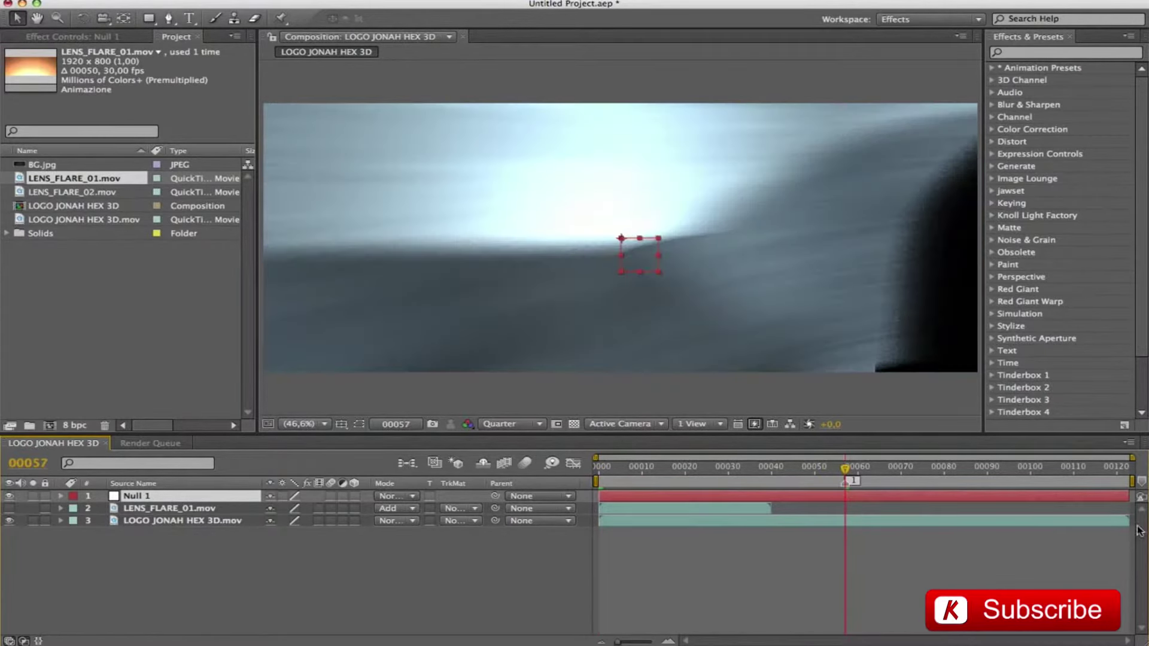
drag(1129, 496, 852, 500)
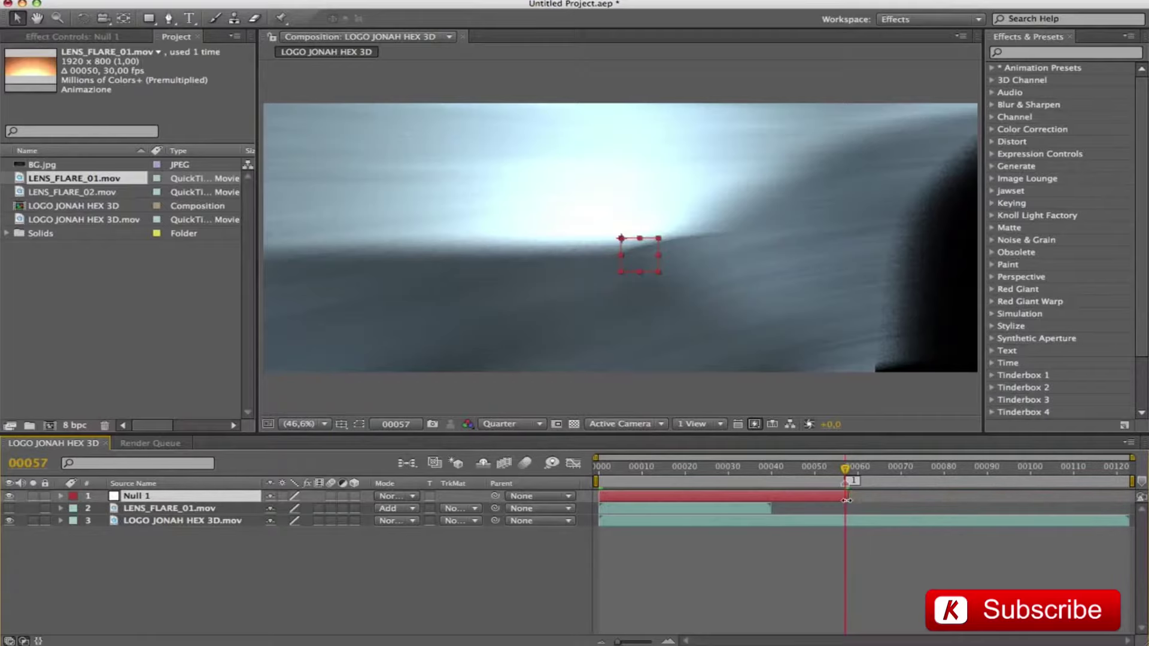
key(Home)
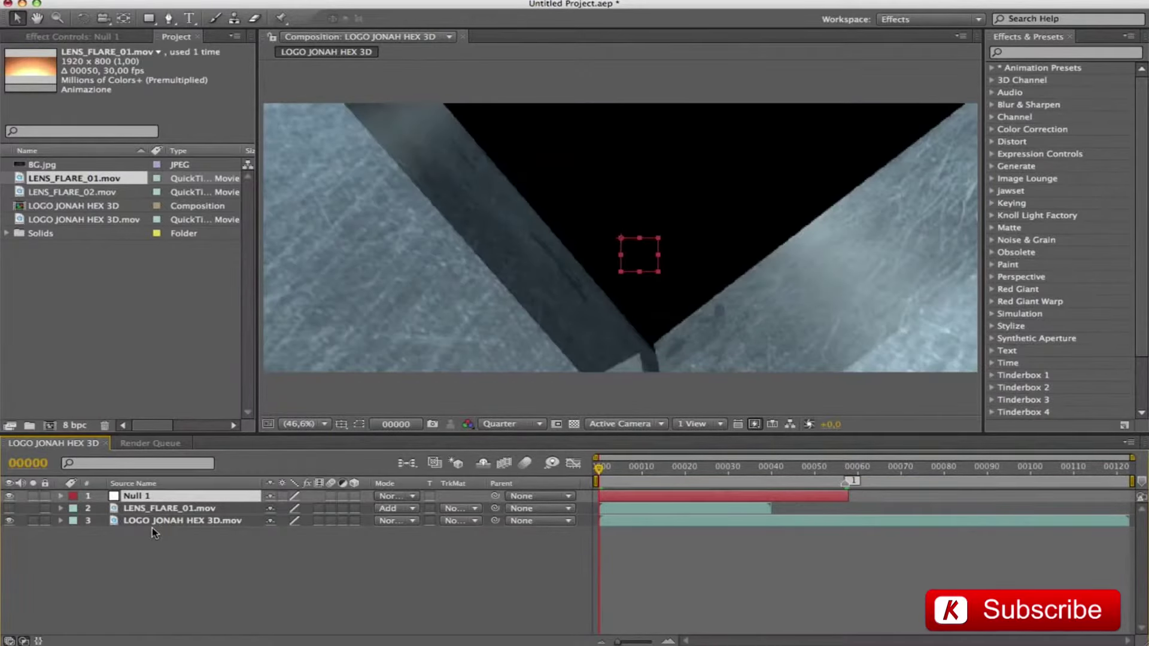
Rename the null layer as controller and save the project.
key(Return)
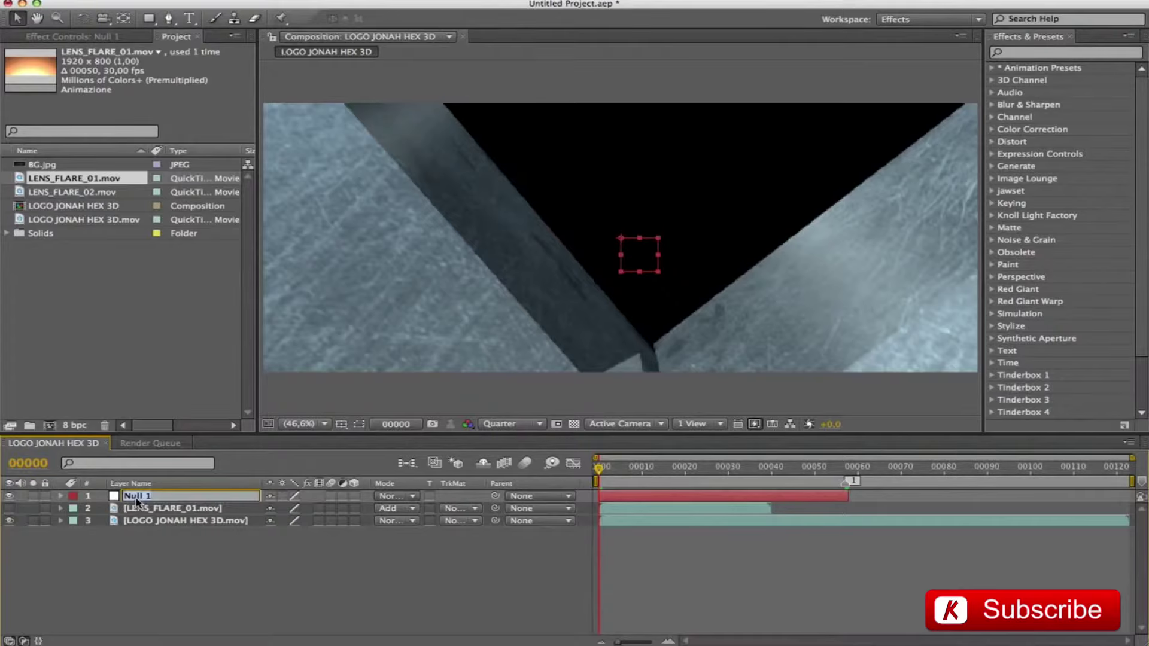
text(controller)
key(Return)
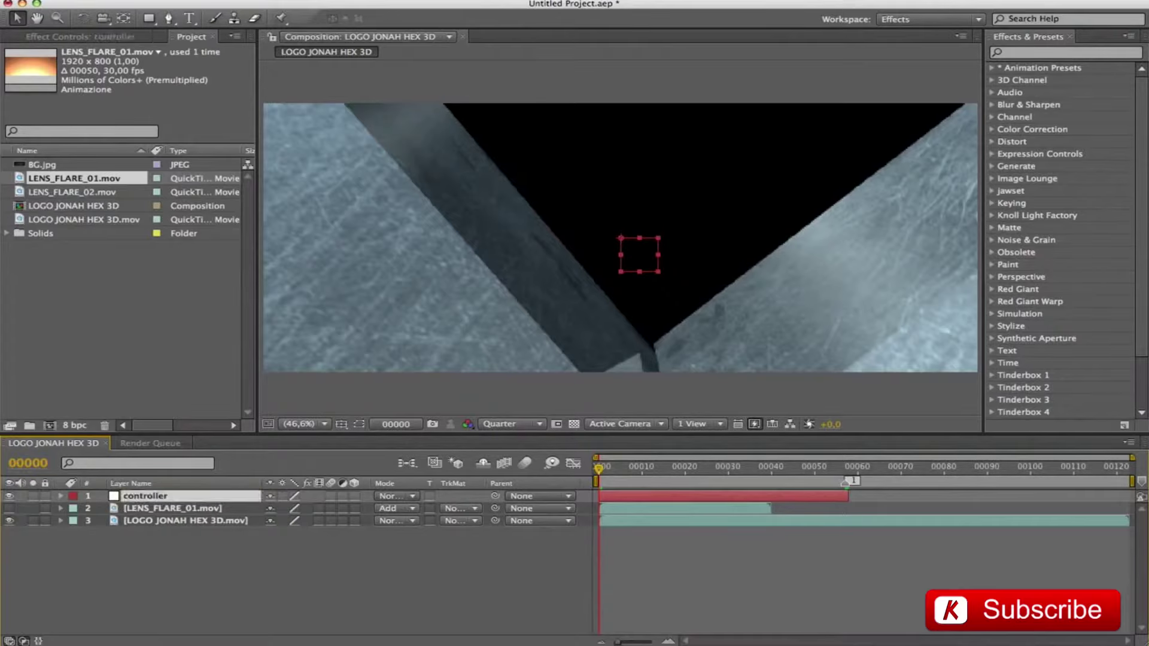
key(super+s)
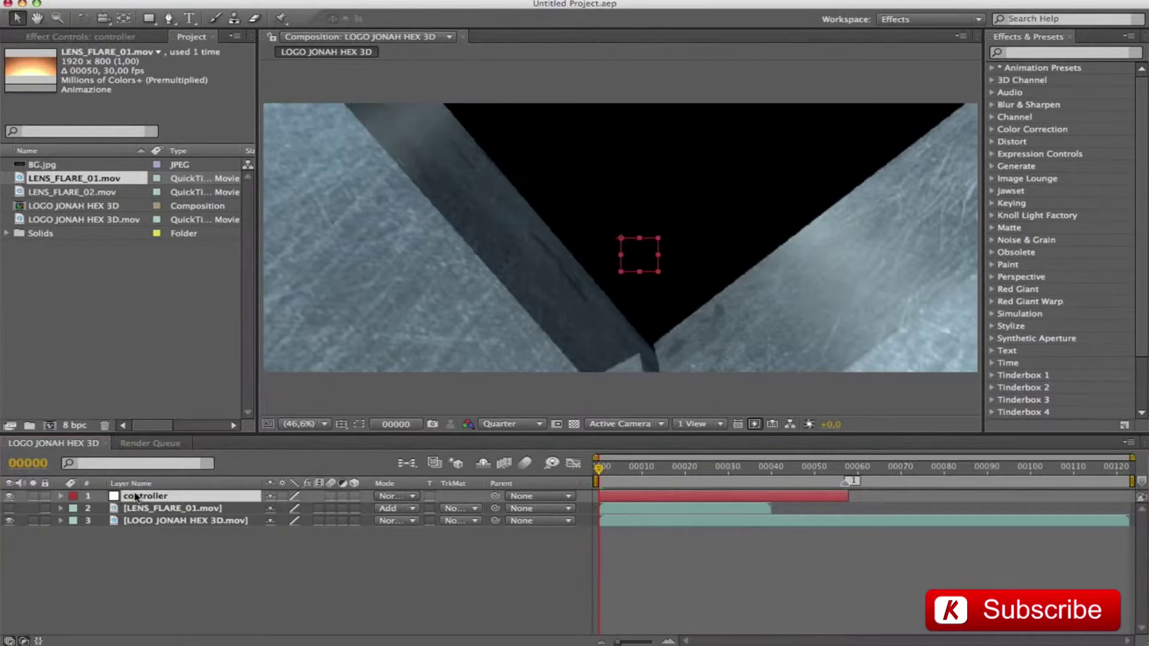
Make the controller layer 3D and keyframe its Position at frame 0 with X 1072 and Y 1036.
click(355, 497)
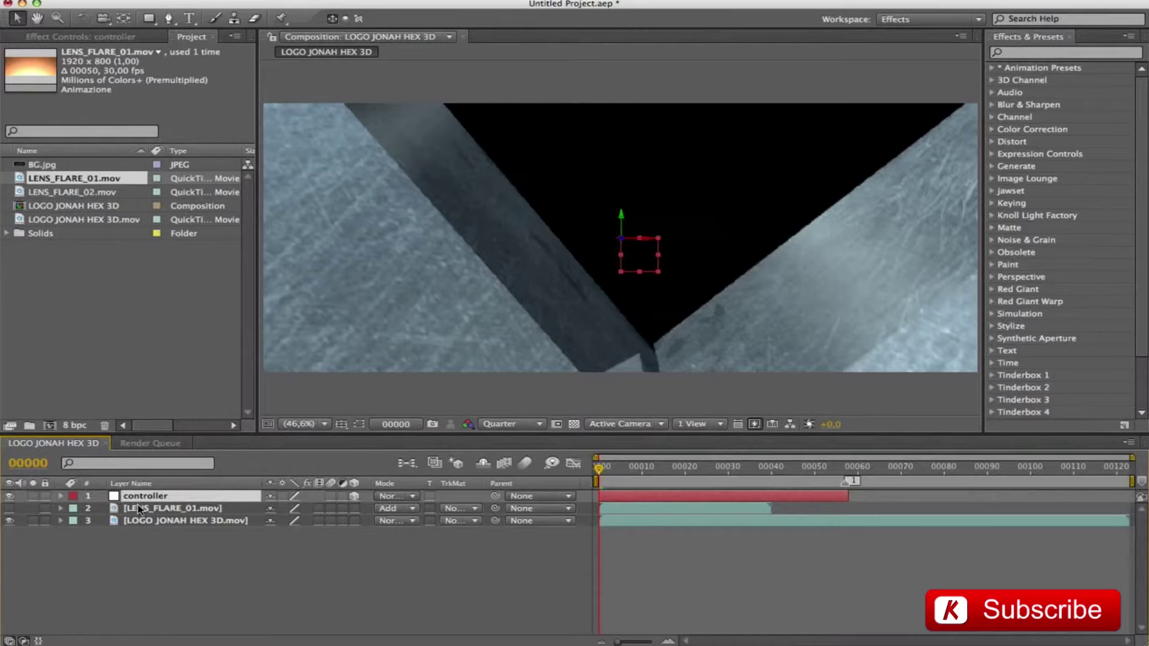
key(p)
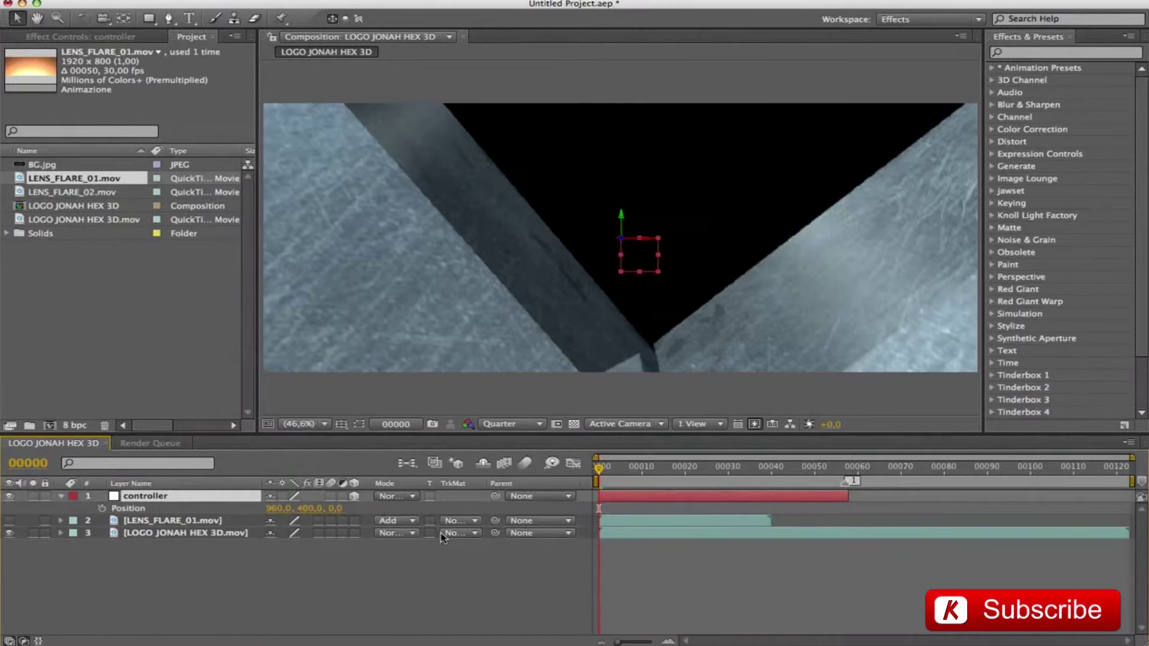
click(102, 508)
click(277, 509)
text(1072)
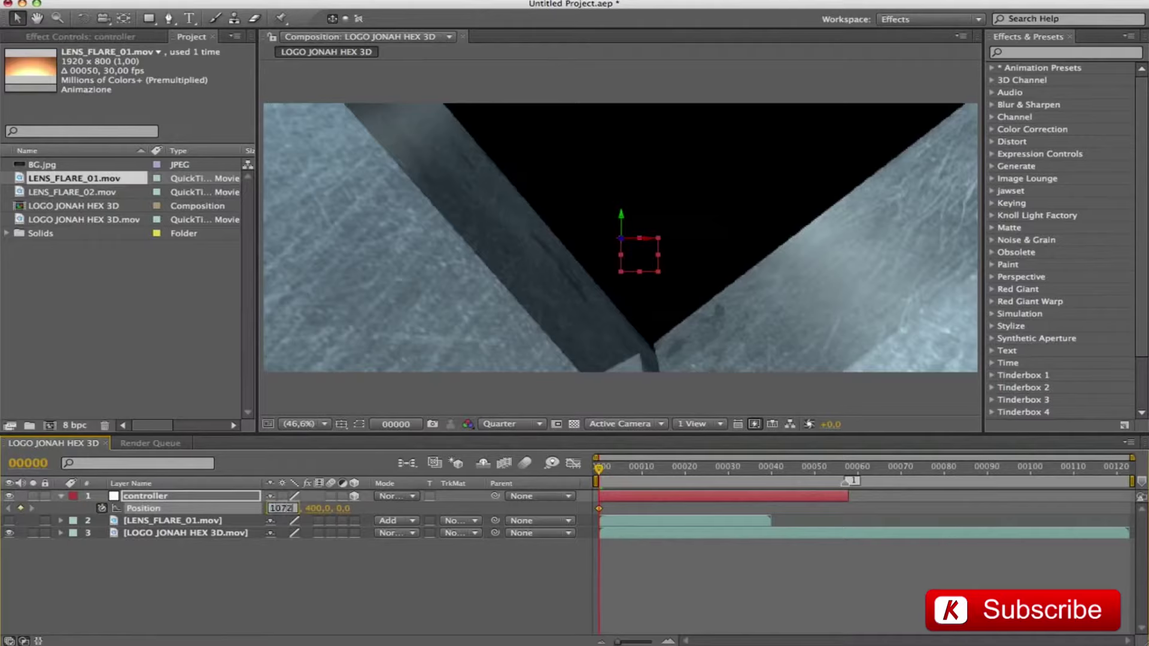
key(Tab)
text(1)
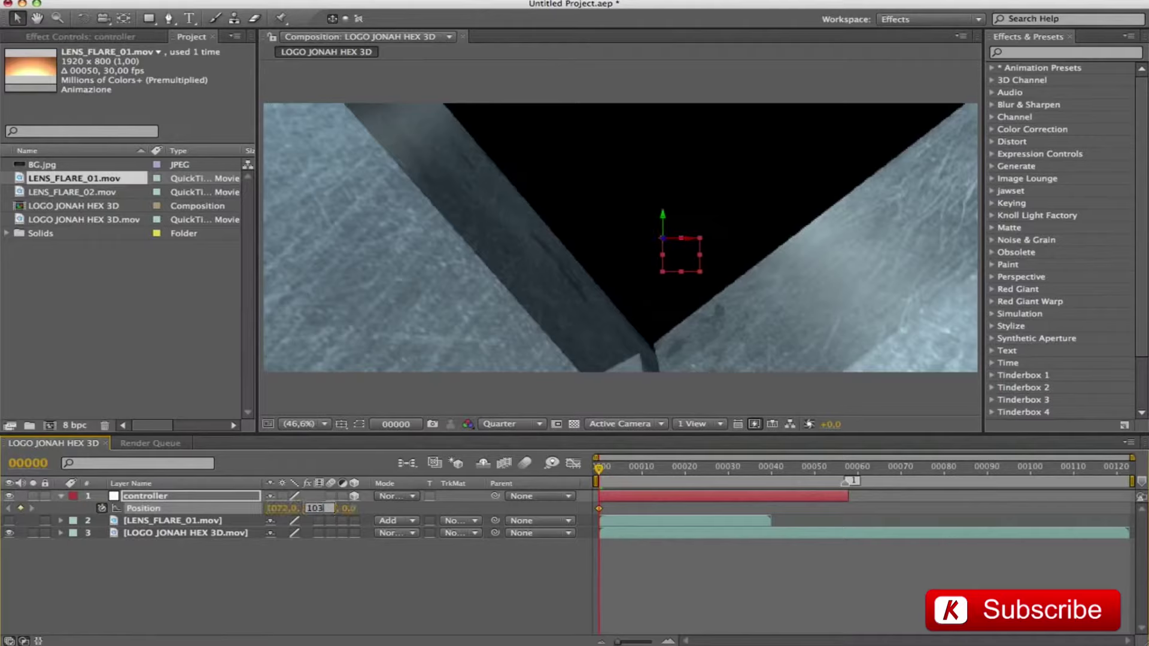
text(036)
key(Return)
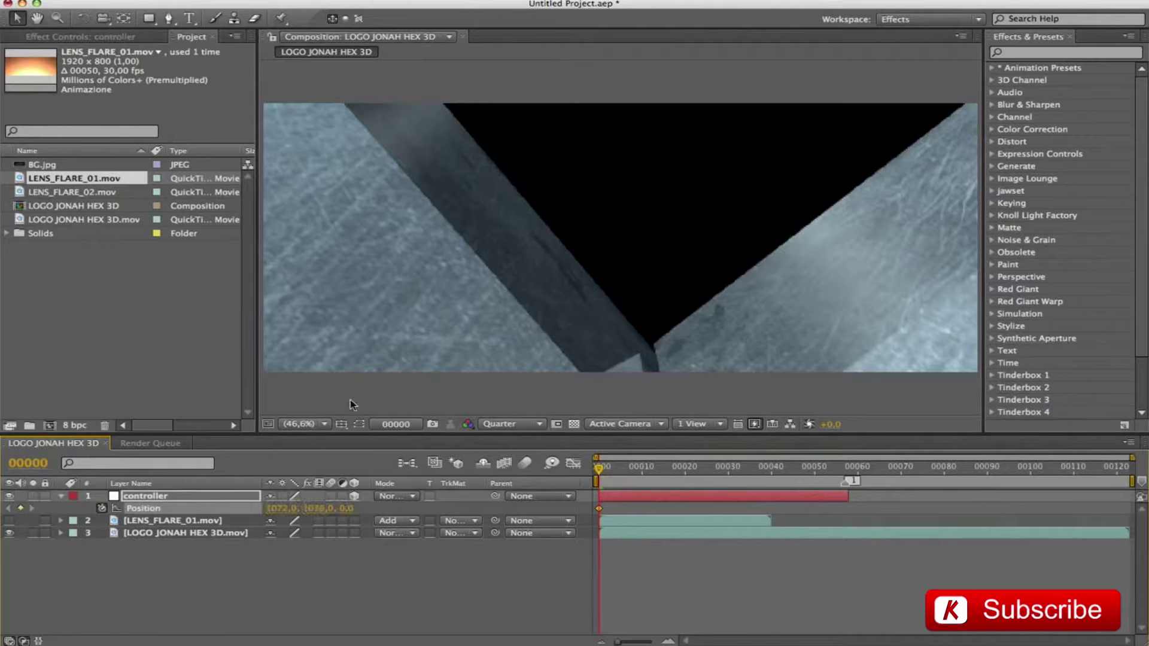
Show the composition at 25% and keyframe the controller's Position at frame 9 with X 867 and Y 814.
click(305, 424)
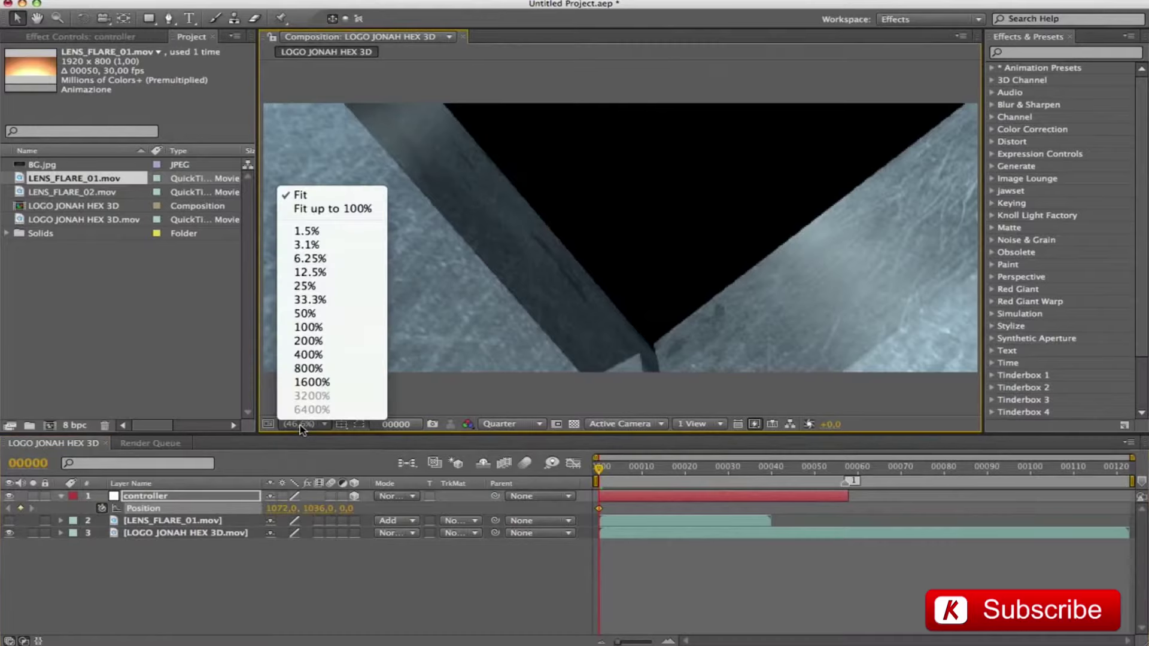
click(320, 286)
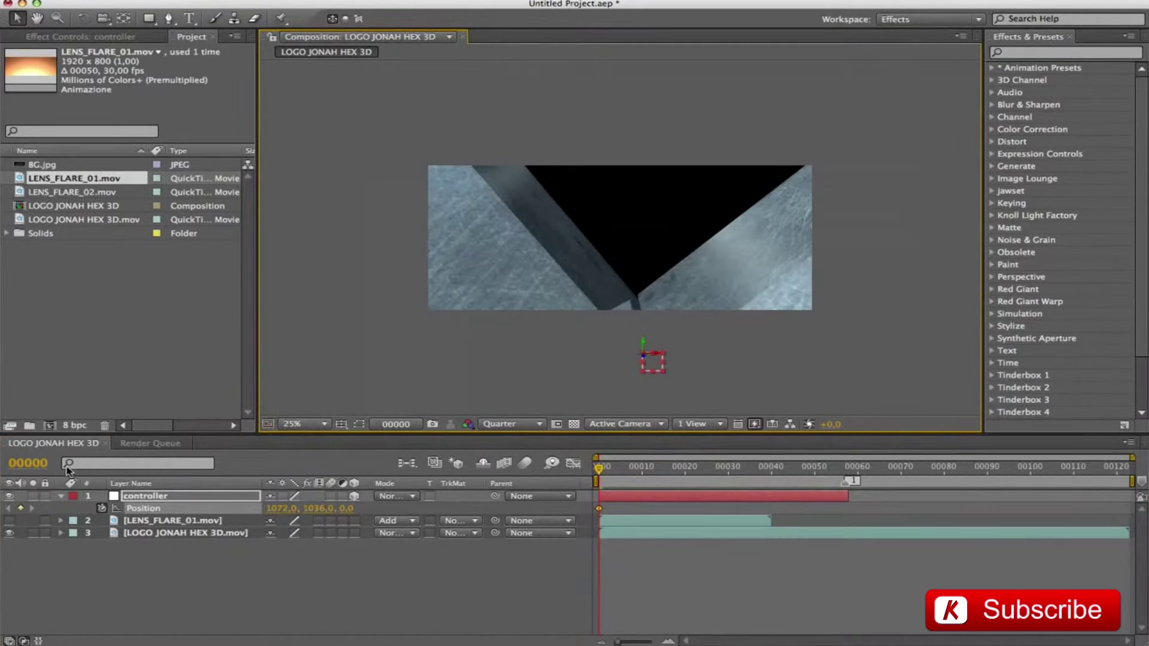
click(32, 464)
text(9)
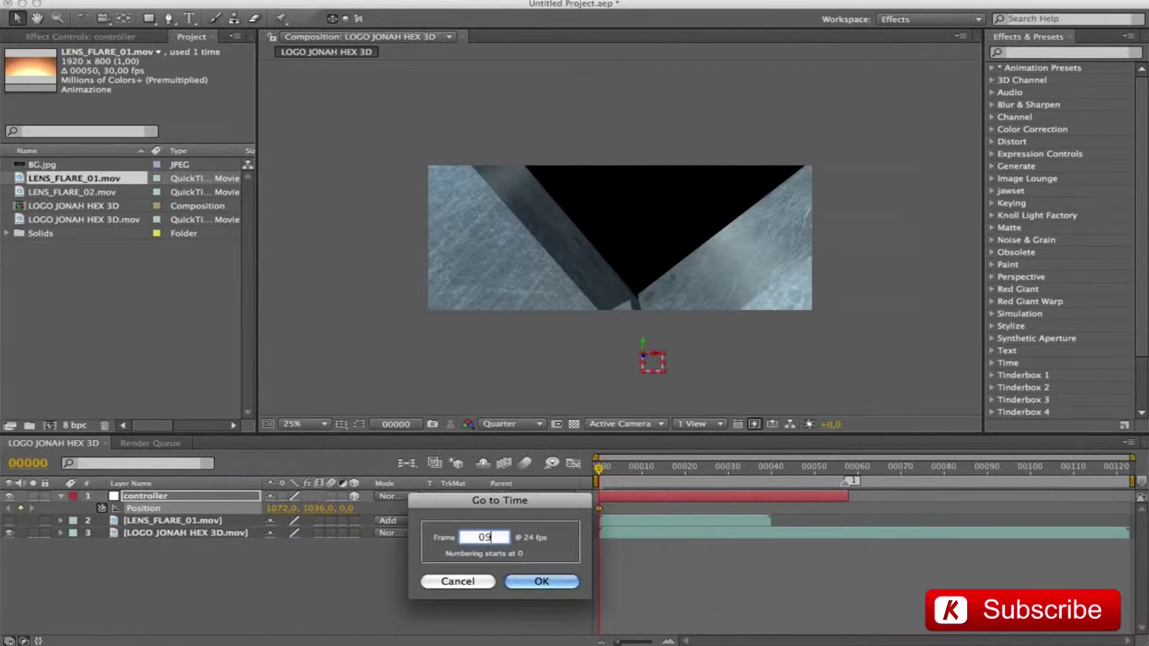
key(Return)
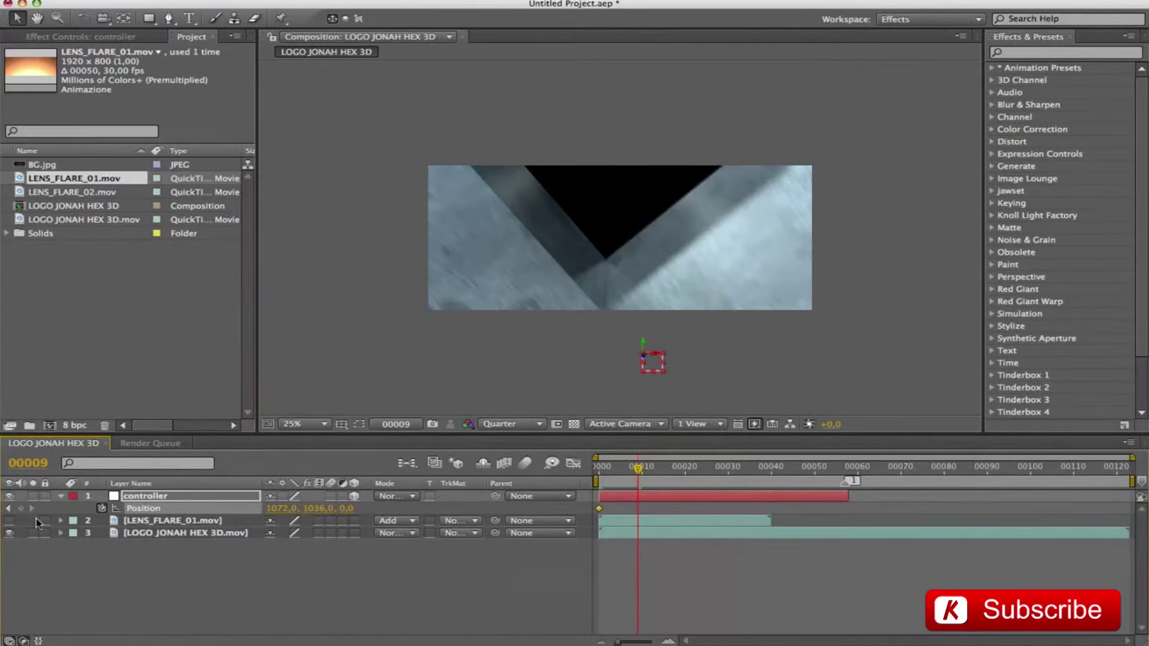
click(278, 508)
text(867)
key(Tab)
text(814)
key(Return)
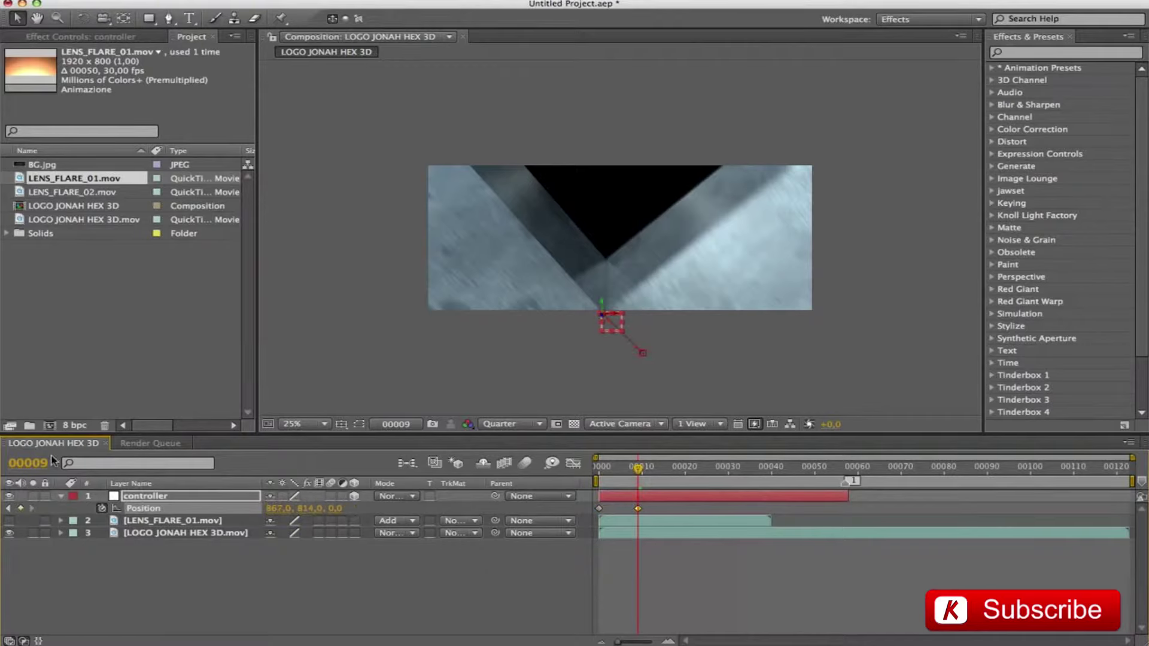
Keyframe the controller's Position at frame 11 with X 689 and Y 599.
click(28, 463)
text(11)
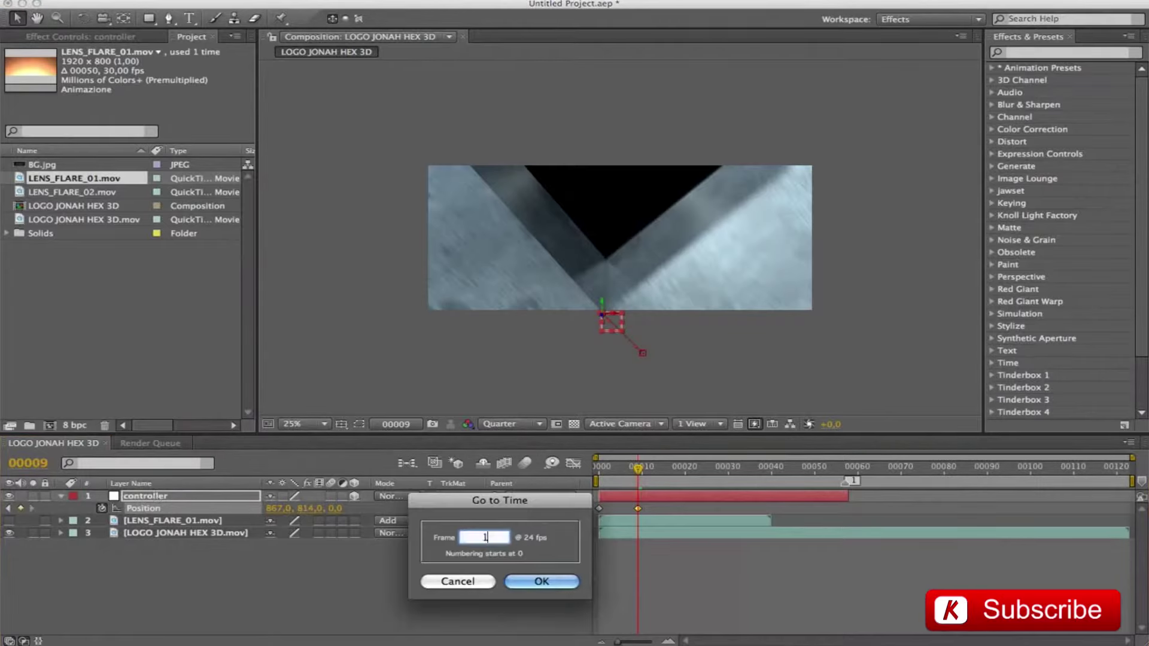
key(Return)
click(278, 508)
text(689)
key(Tab)
text(589)
key(Return)
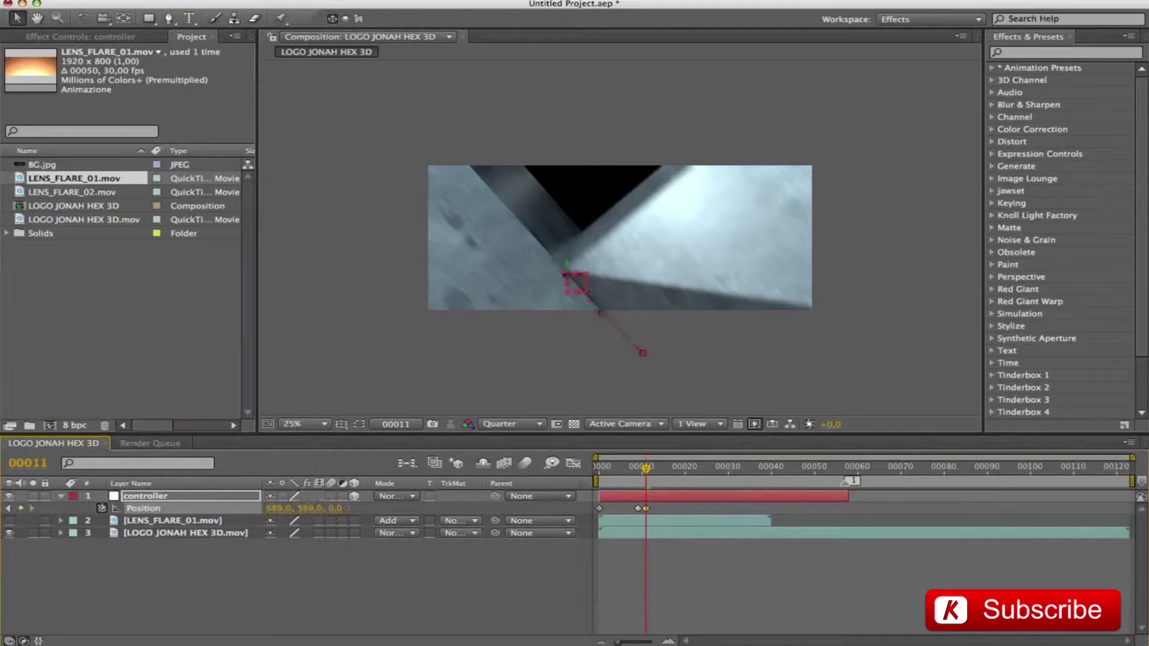
Keyframe the controller's Position at frame 13 with X 486 and Y 348.
click(28, 464)
text(13)
key(Return)
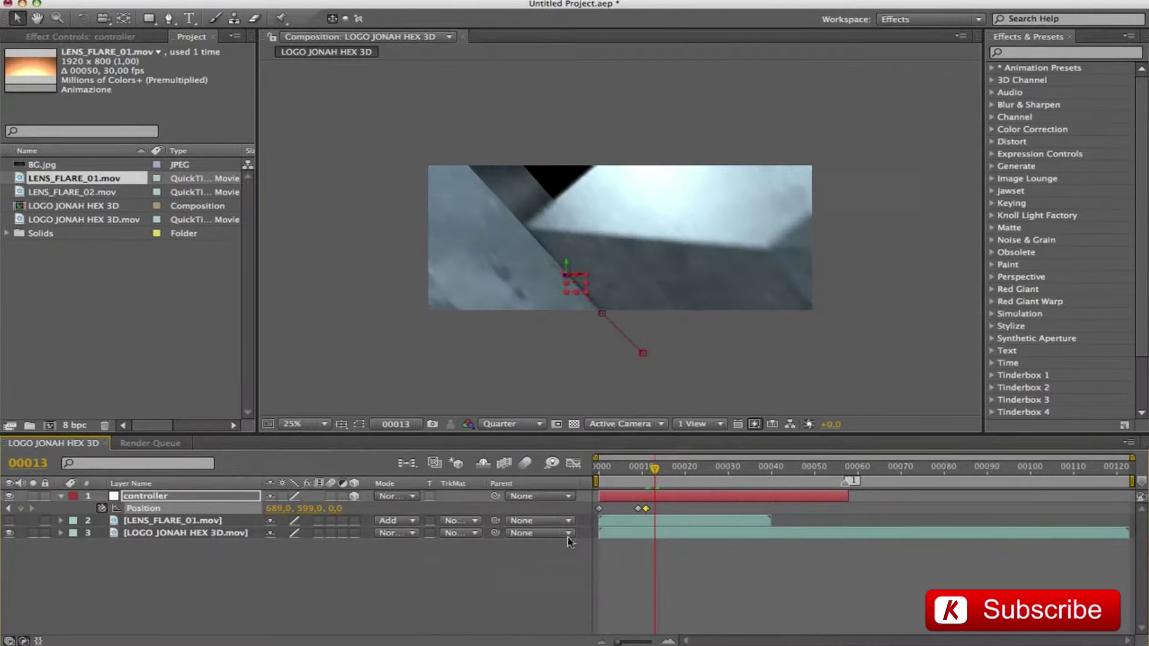
click(277, 508)
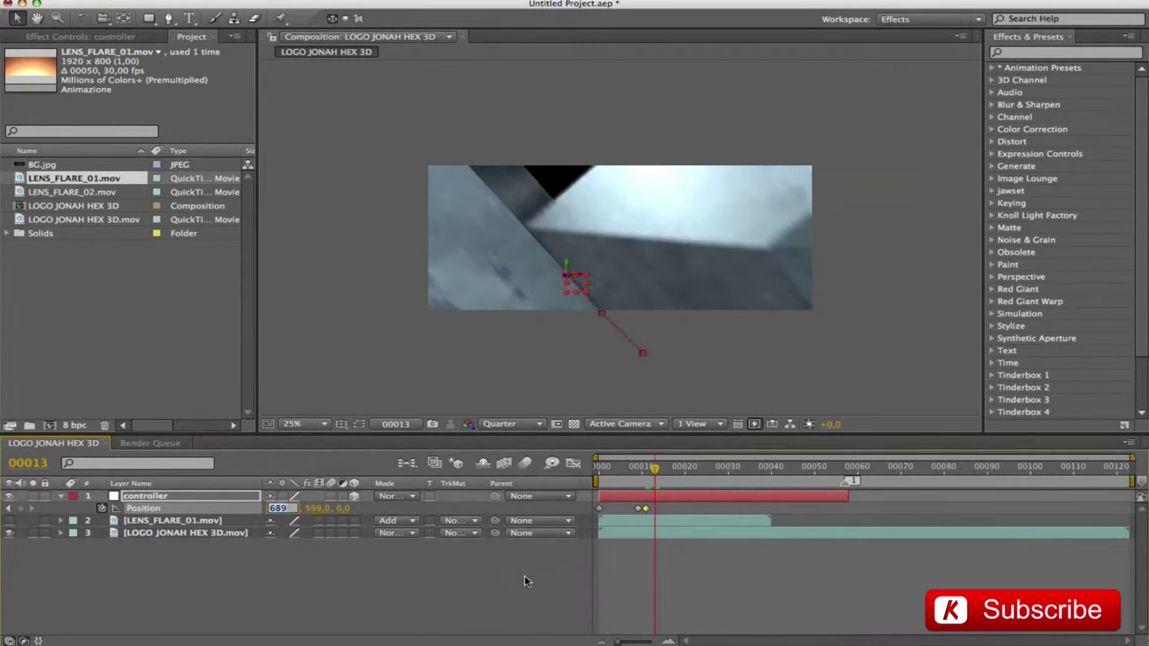
text(489)
key(Tab)
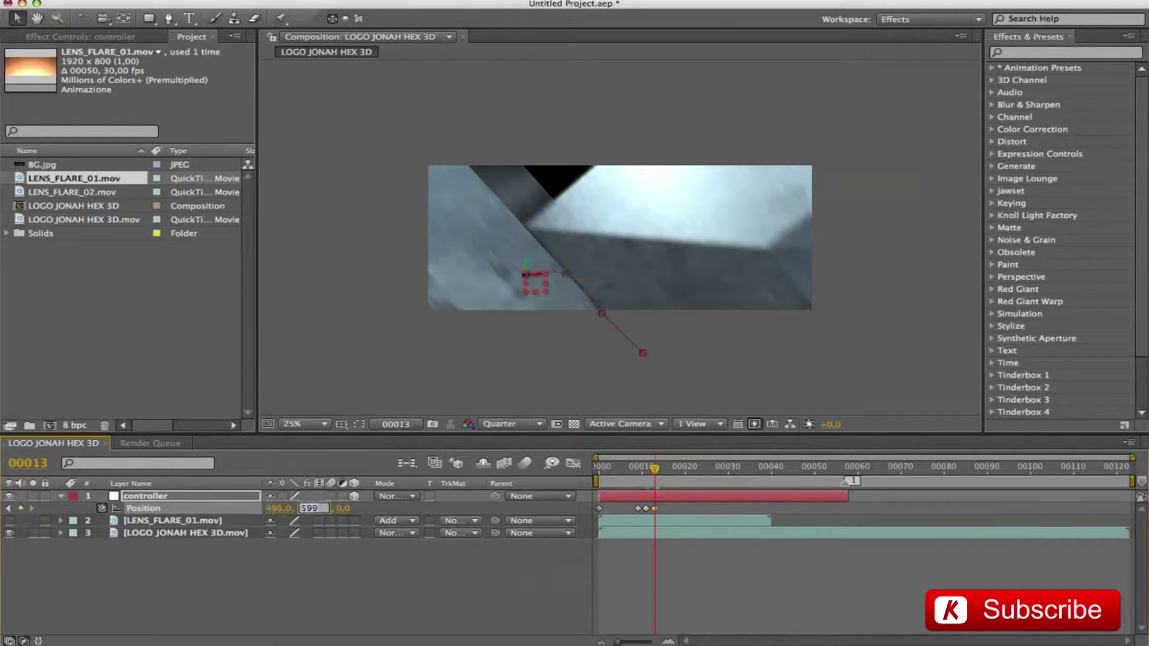
text(348)
key(Return)
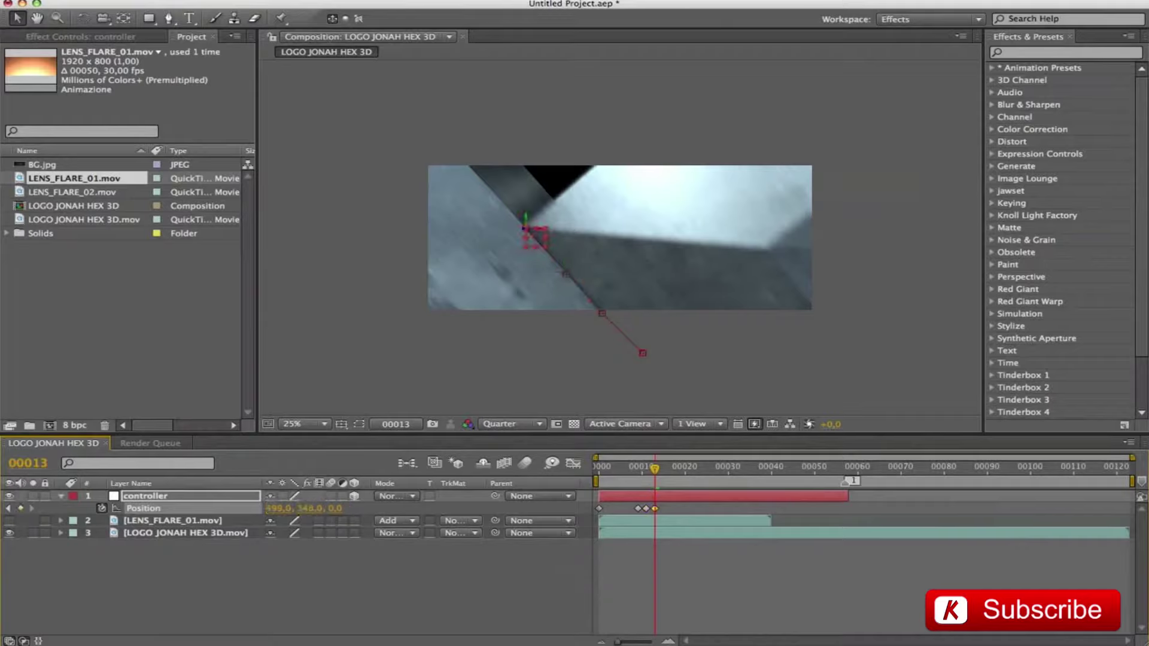
Keyframe the controller's Position at frame 15 with X 265 and Y 90.
click(39, 468)
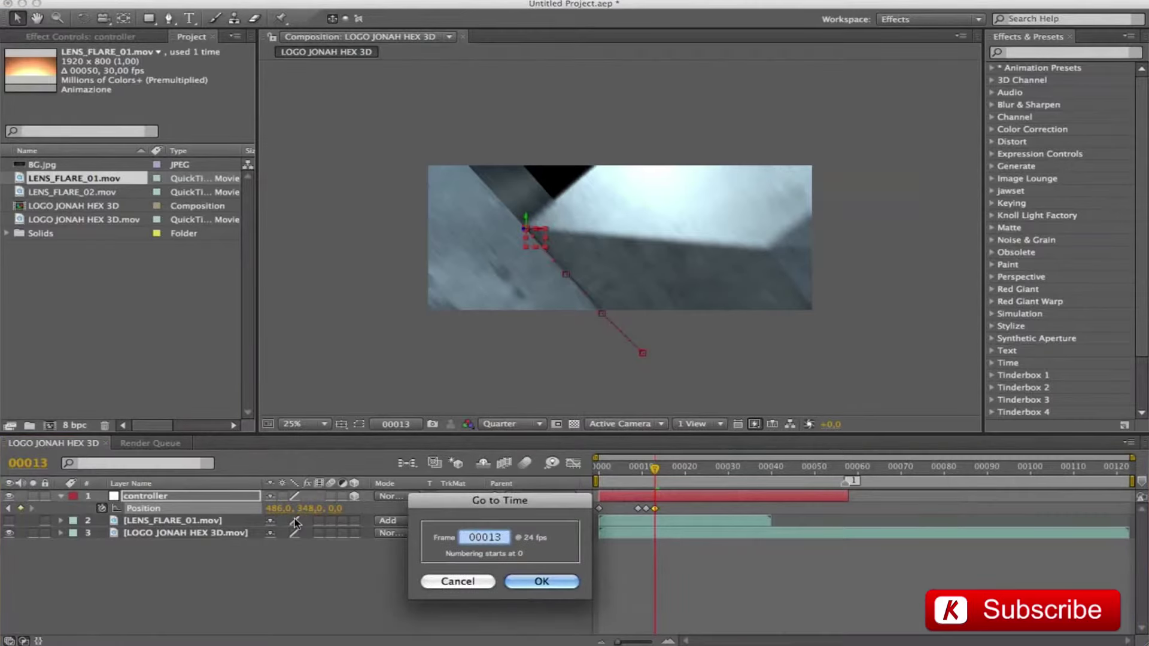
text(15)
key(Return)
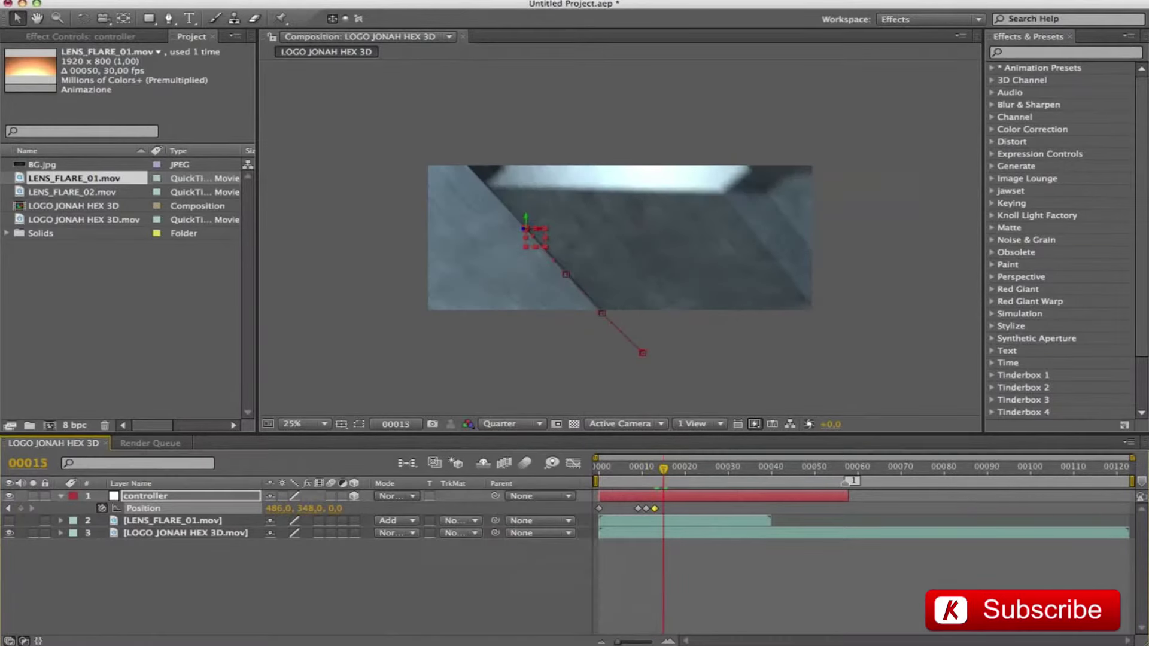
click(277, 508)
text(265)
key(Tab)
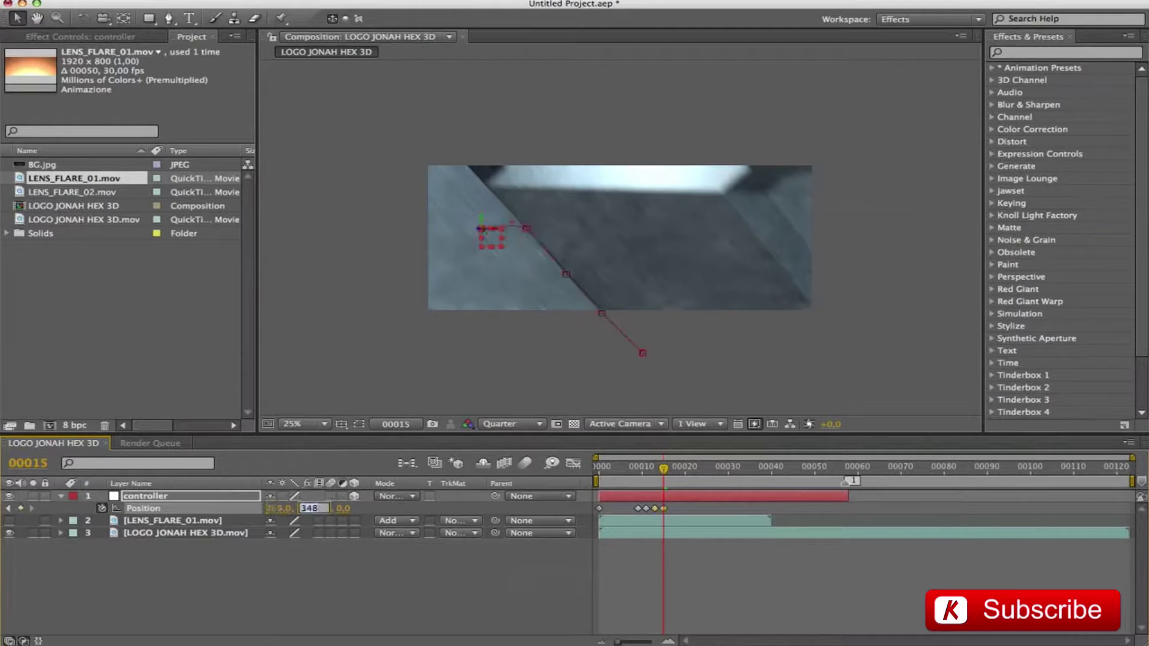
text(95)
key(Return)
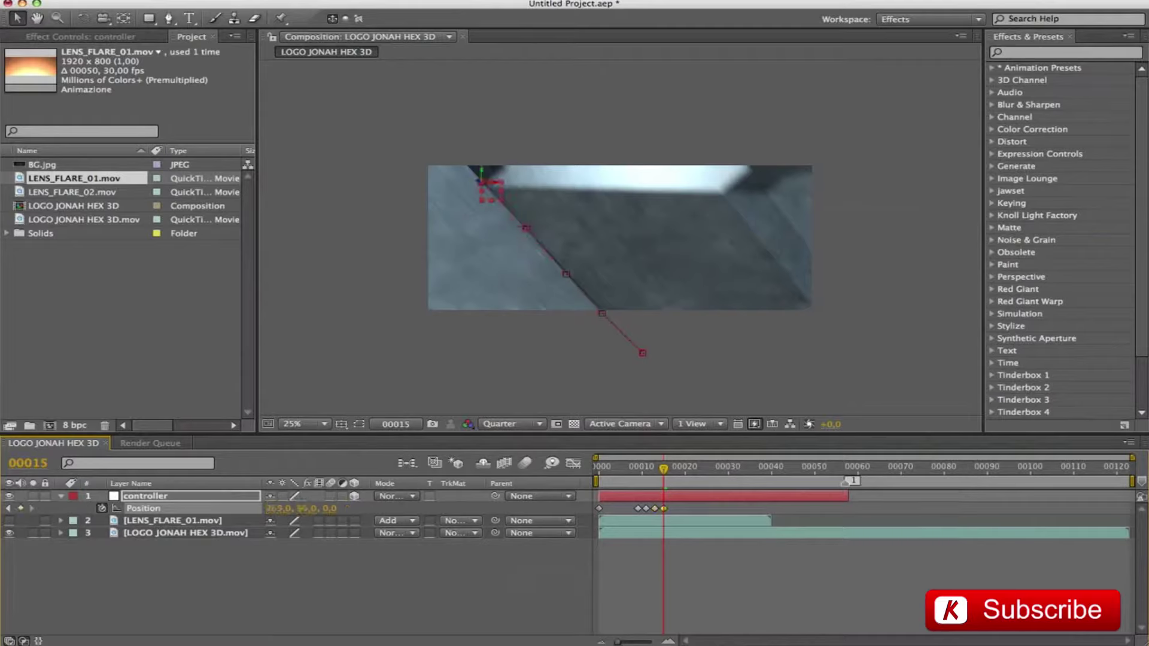
Keyframe the controller's Position at frame 19 with X 94 and Y -110.
click(28, 463)
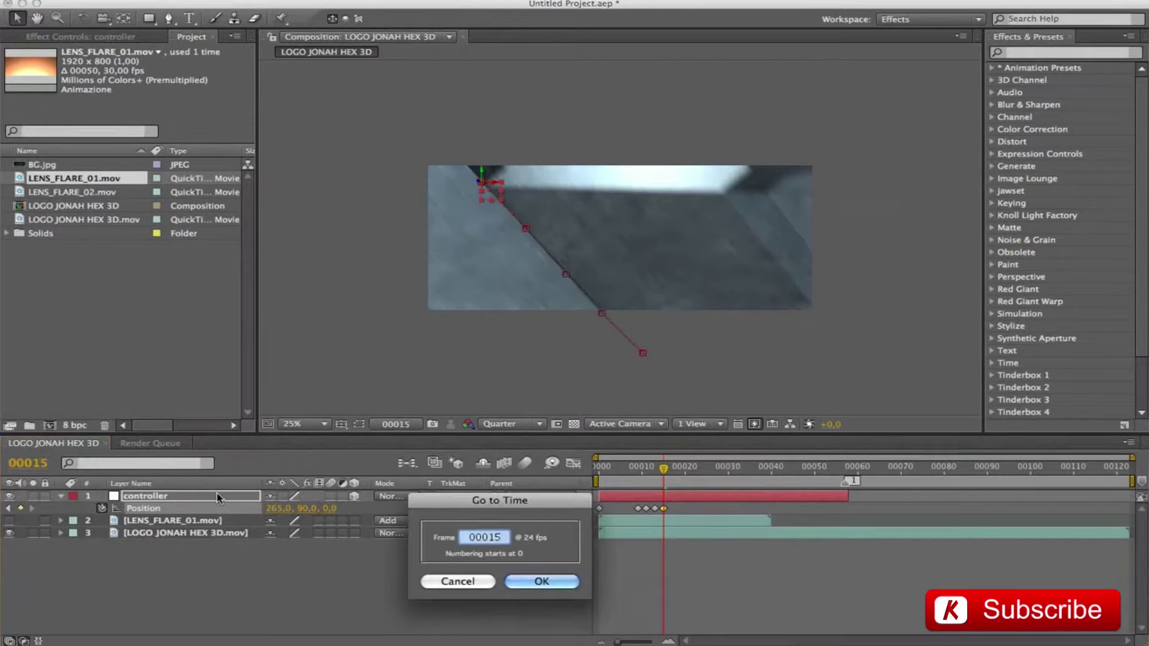
text(19)
key(Return)
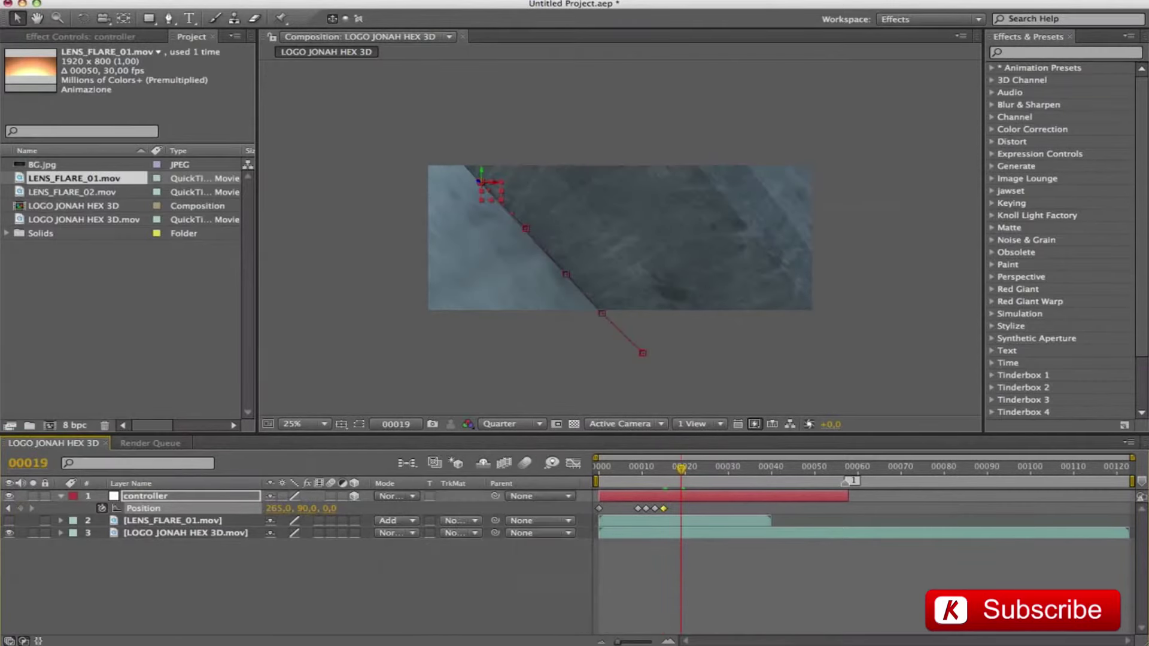
click(280, 509)
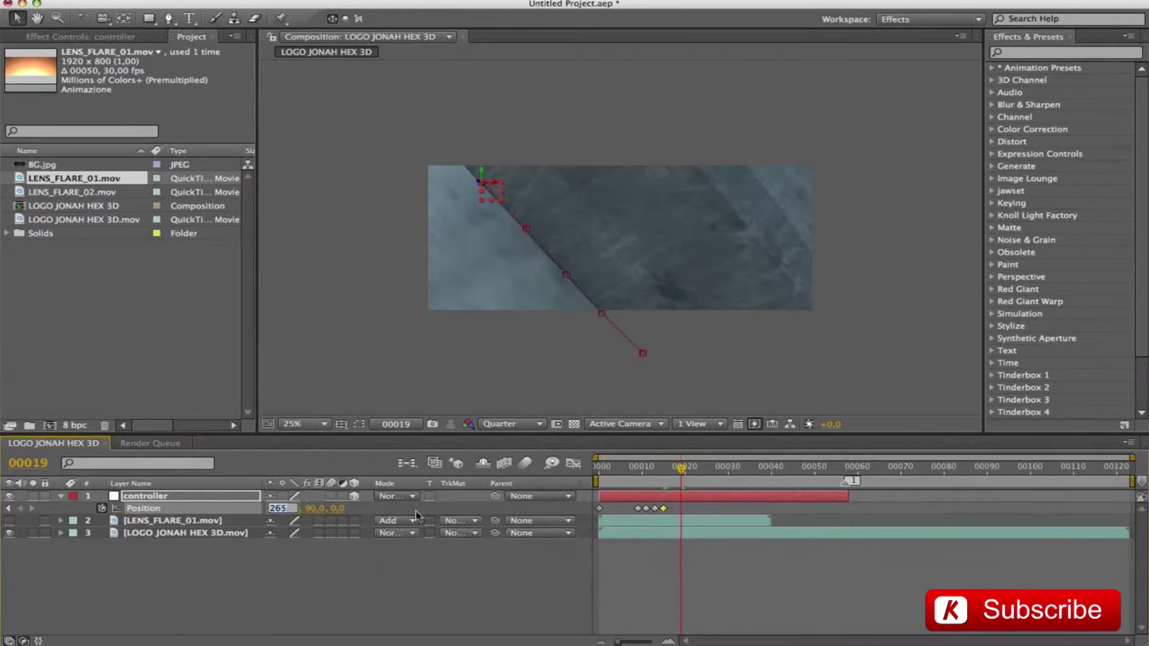
text(94)
key(Tab)
text(-110)
key(Return)
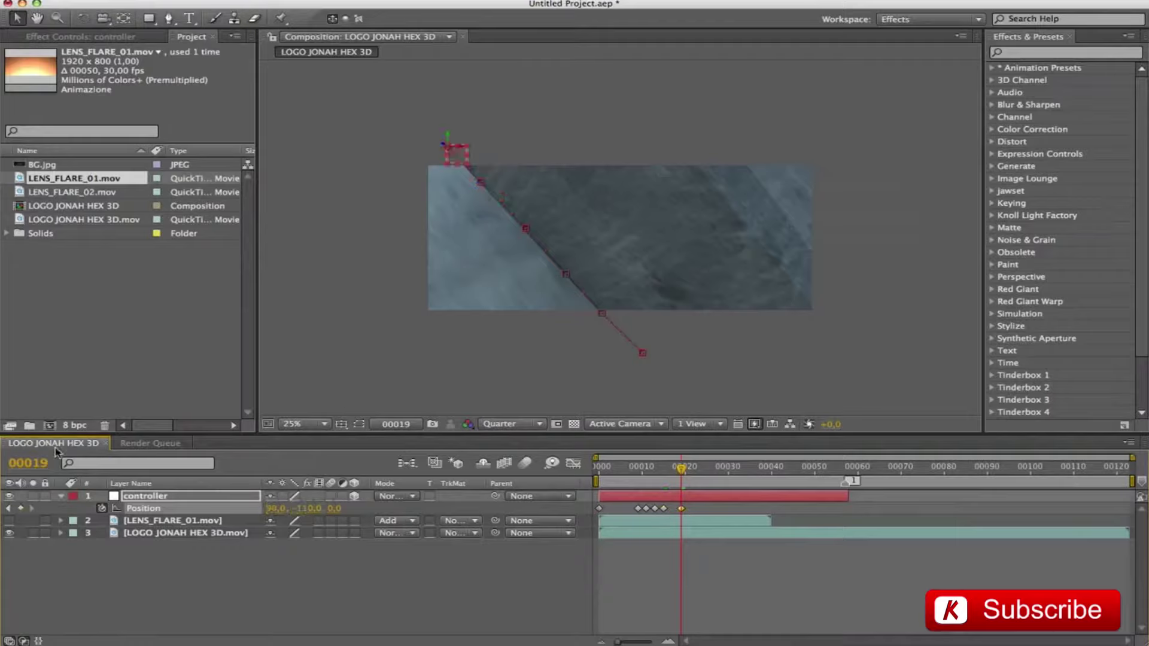
Keyframe the controller's Position at frame 23 with X -14600 and Y -8400.
key(alt+shift+j)
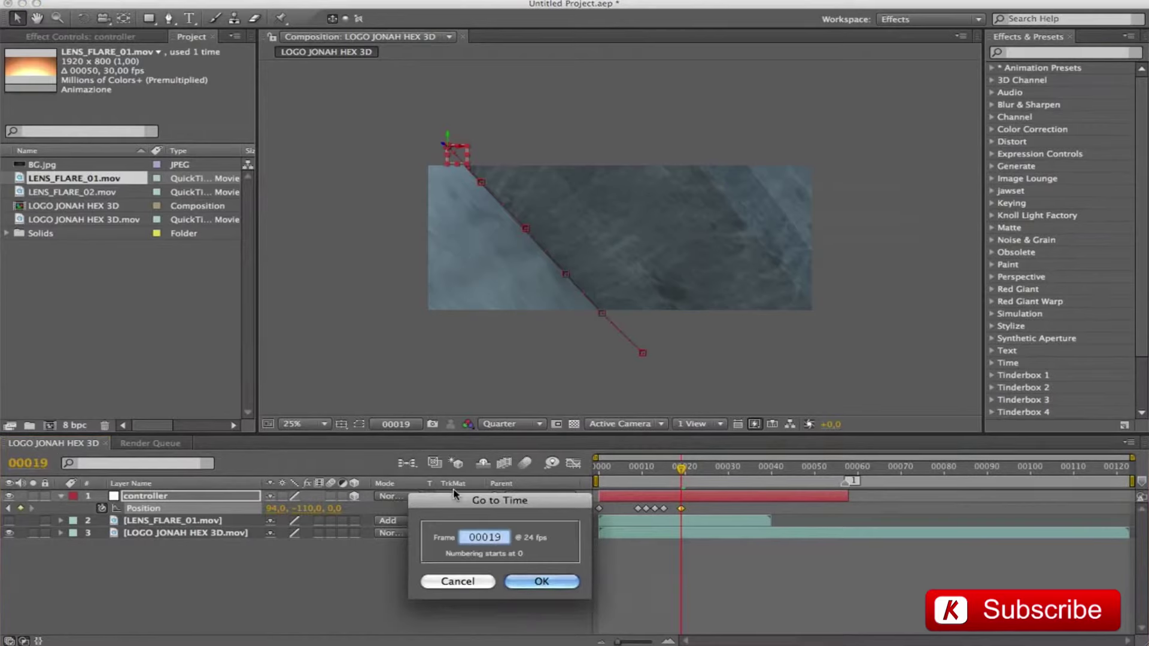
text(23)
key(Return)
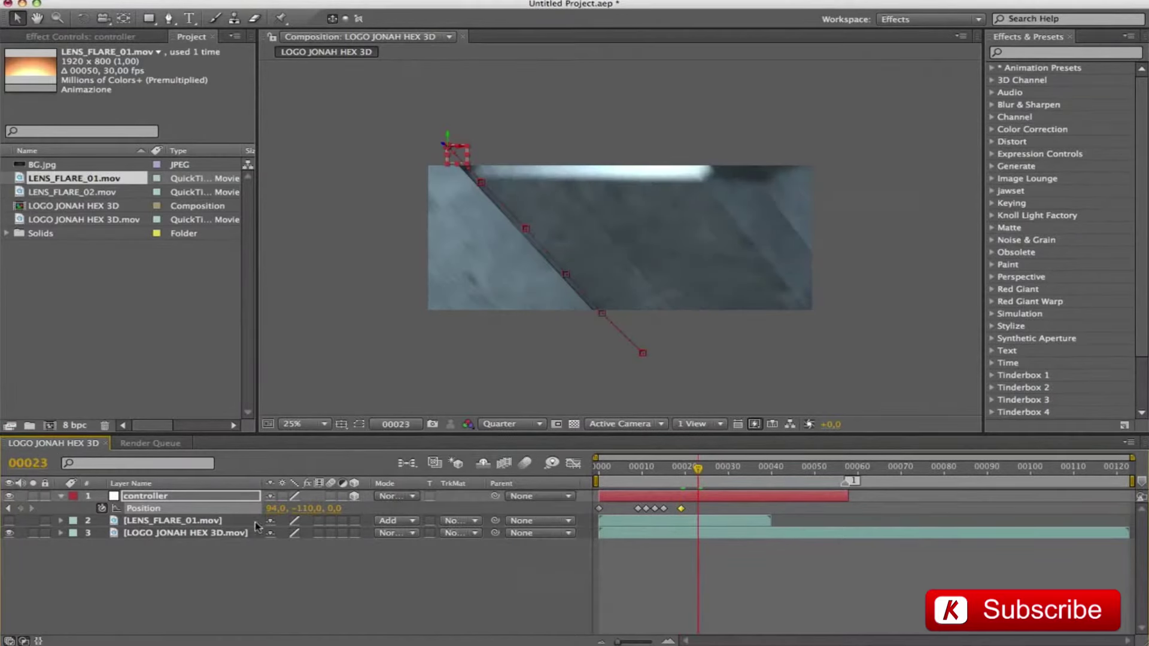
click(275, 508)
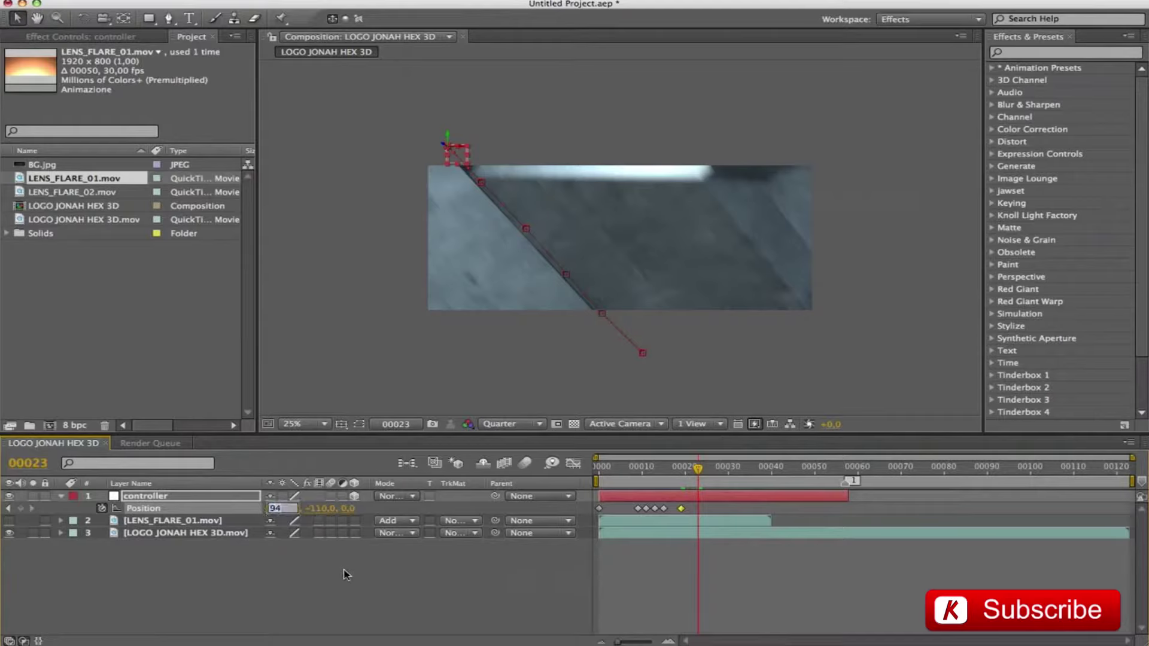
text(-)
text(14600)
key(Tab)
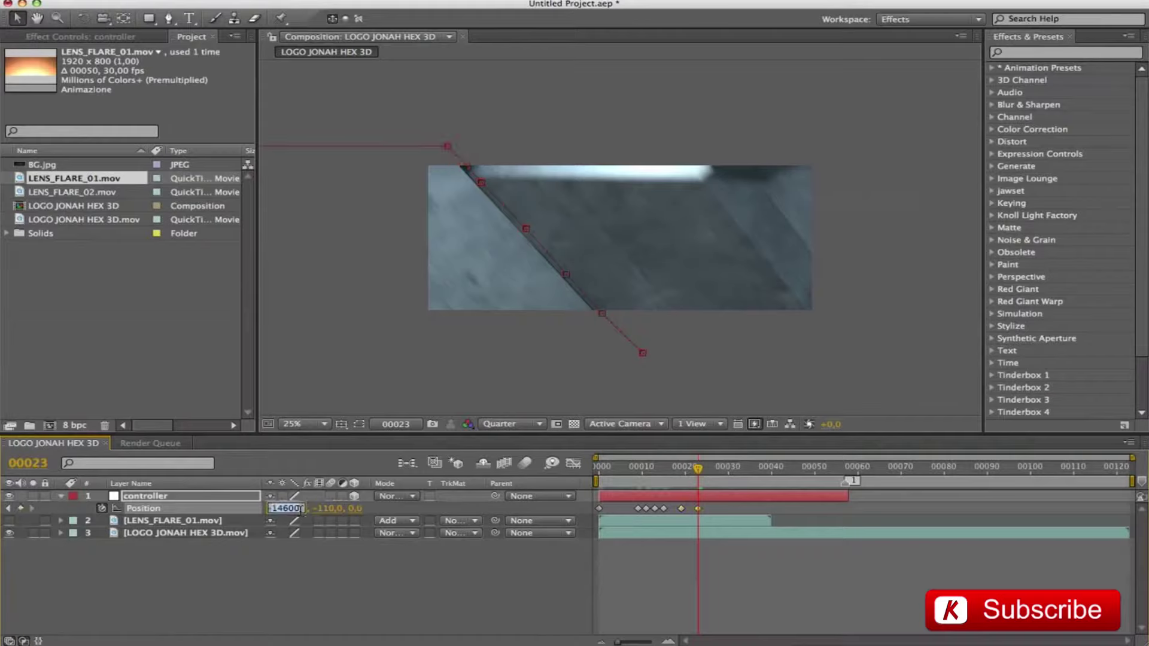
text(-)
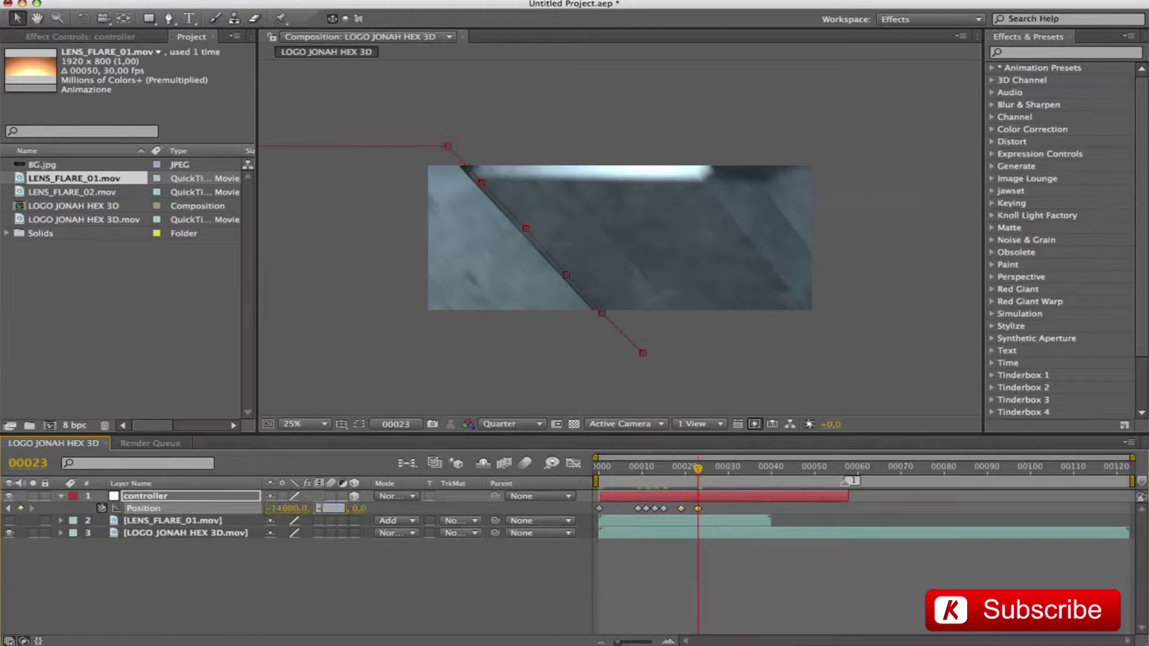
text(8400)
key(Return)
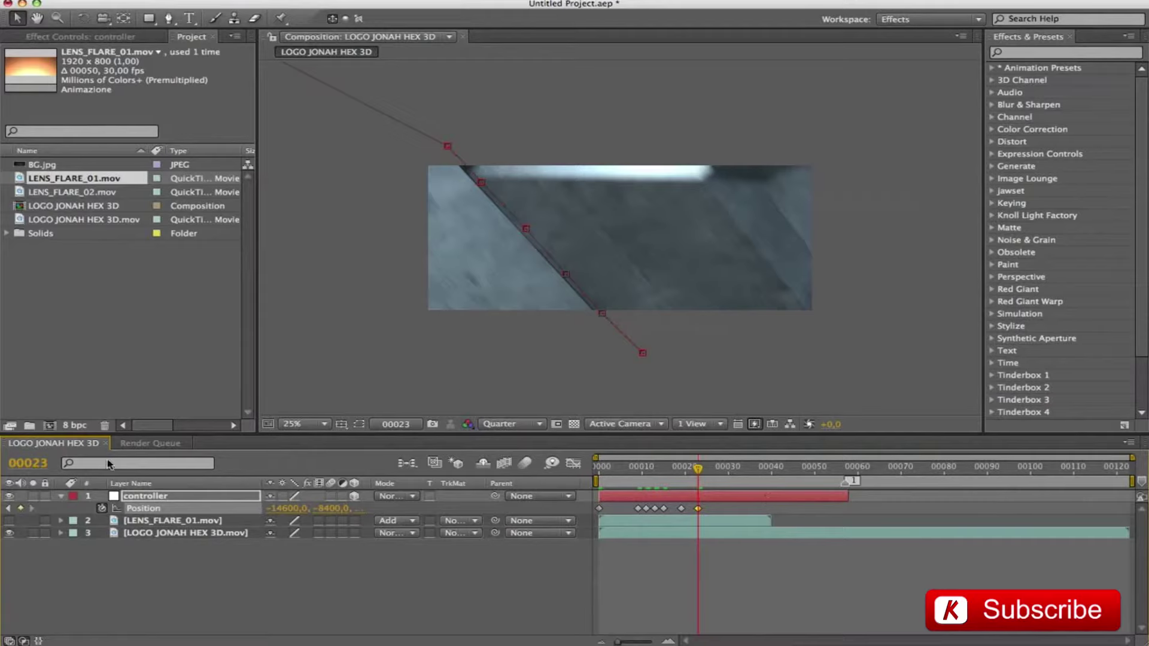
Preview the controller's animation from the first frame and fit the composition to the viewer.
click(741, 578)
key(Home)
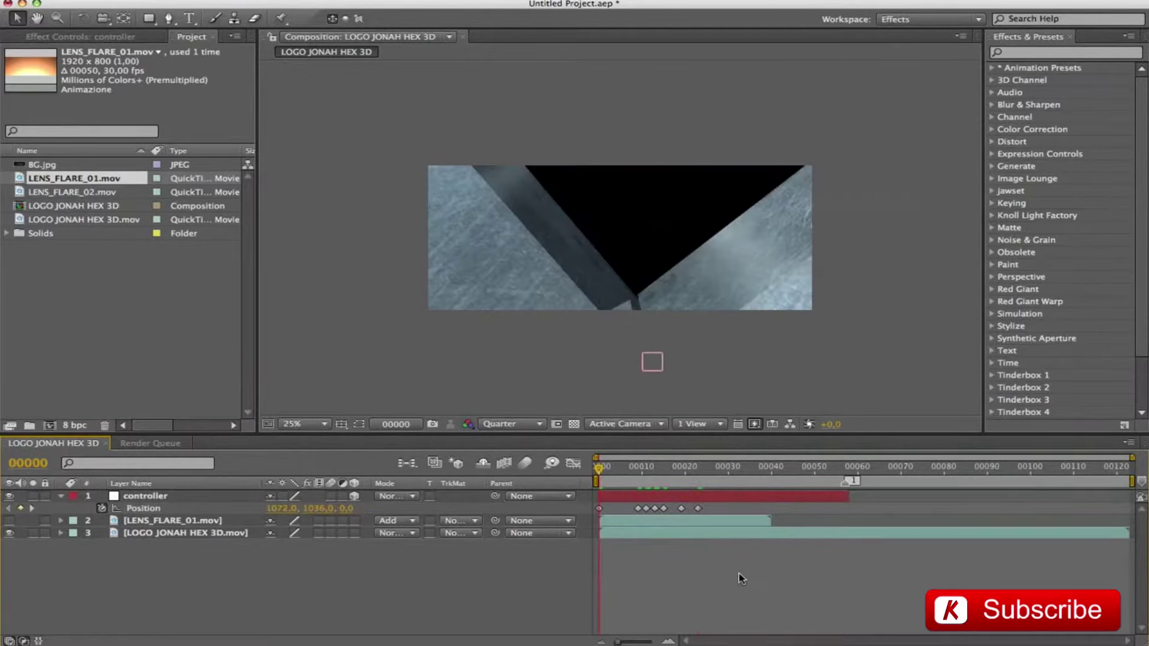
key(space)
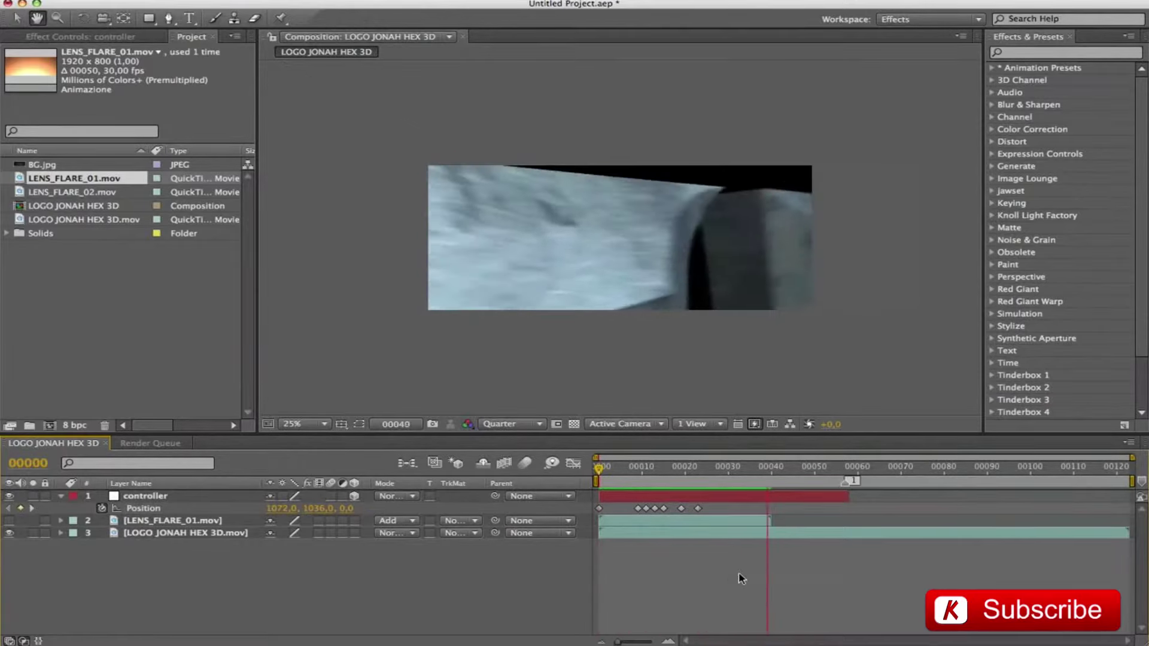
key(space)
key(Home)
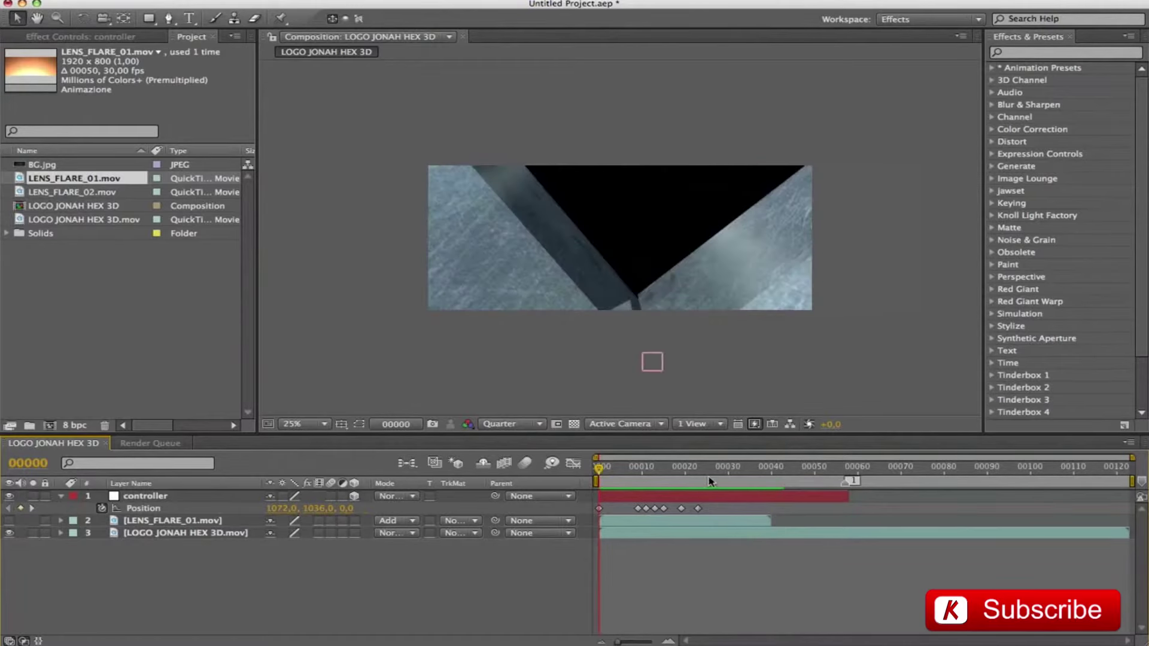
drag(597, 472, 681, 470)
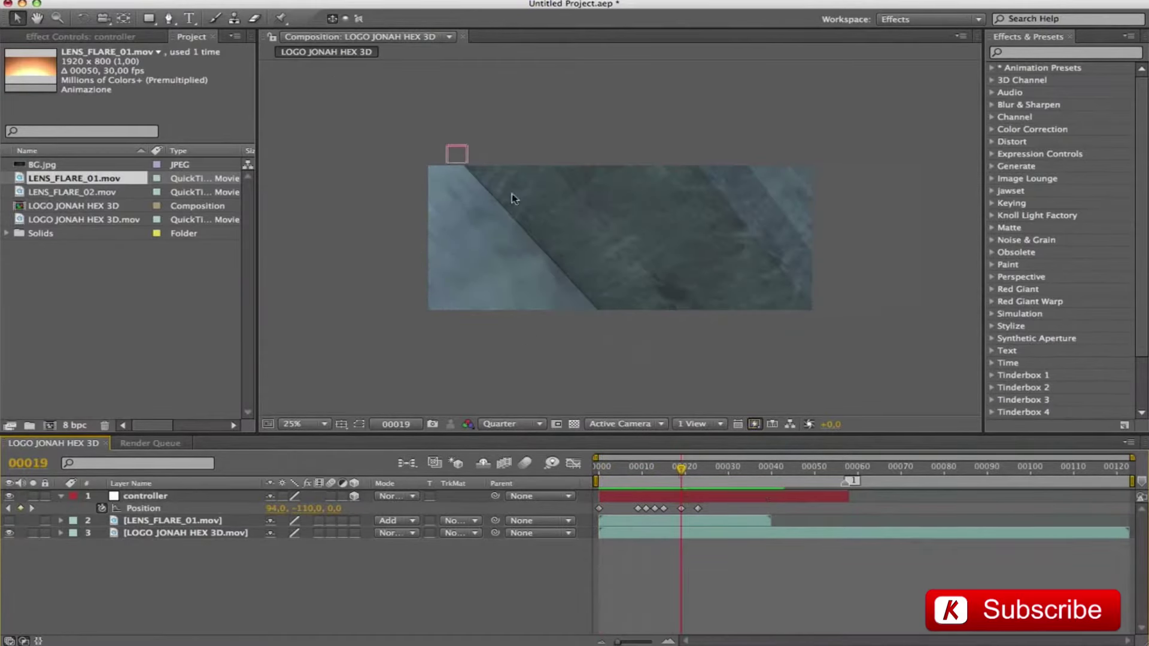
click(303, 426)
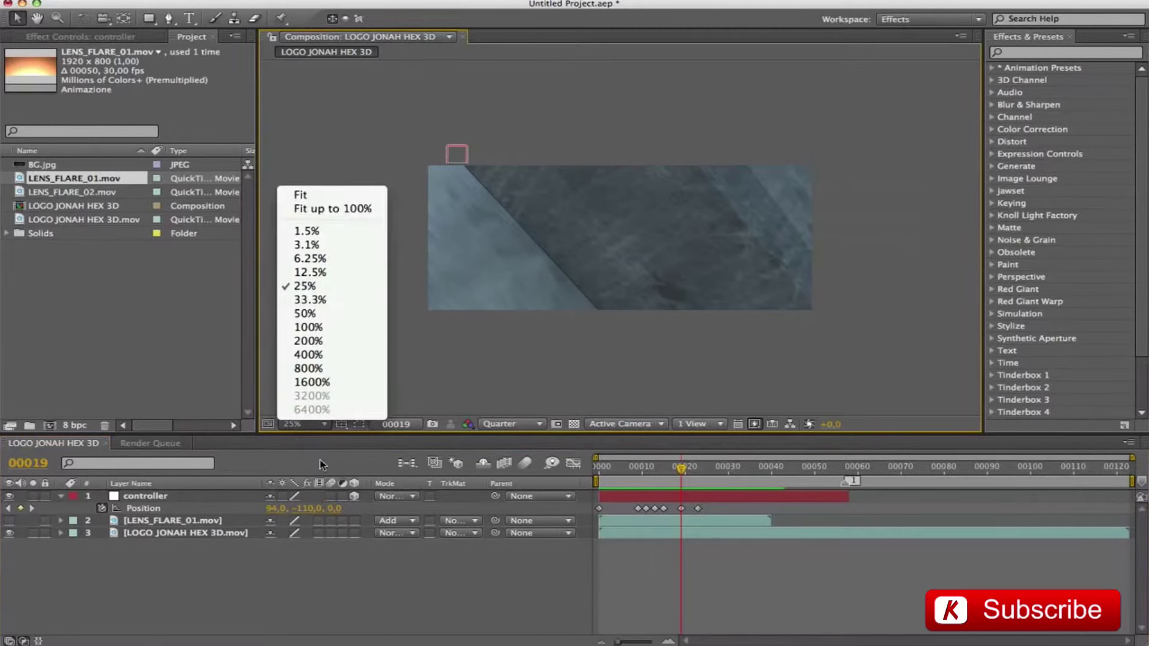
click(309, 196)
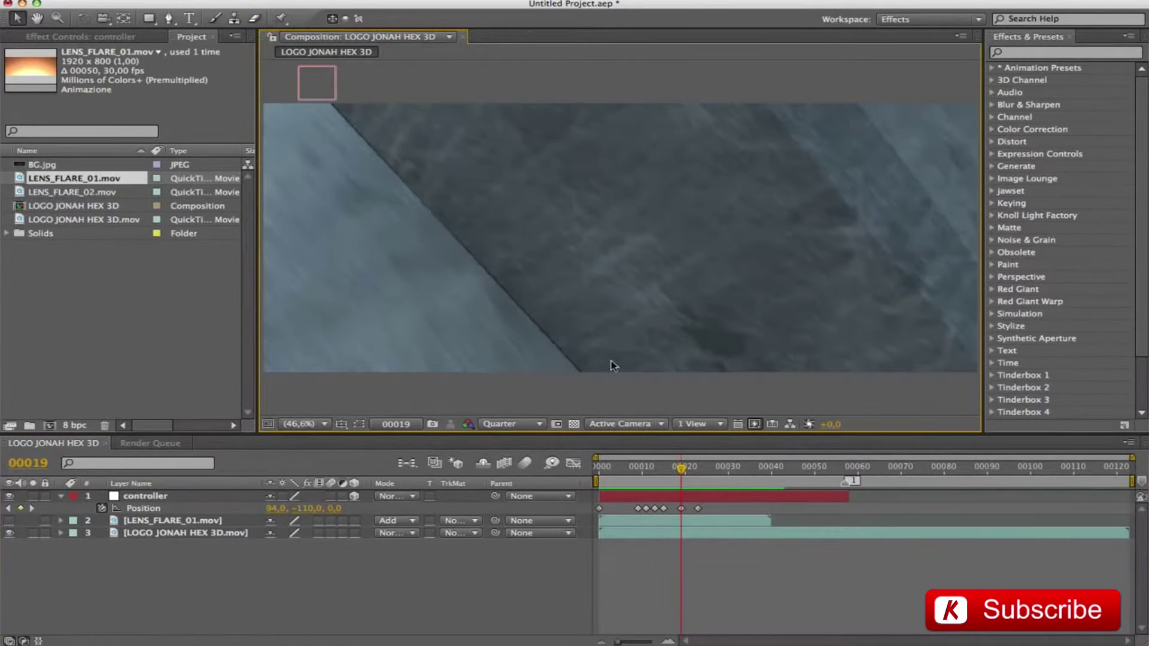
Create a black 1920 × 800 px solid named "Particle layer" above the controller and check it in the project's Solids folder.
click(60, 496)
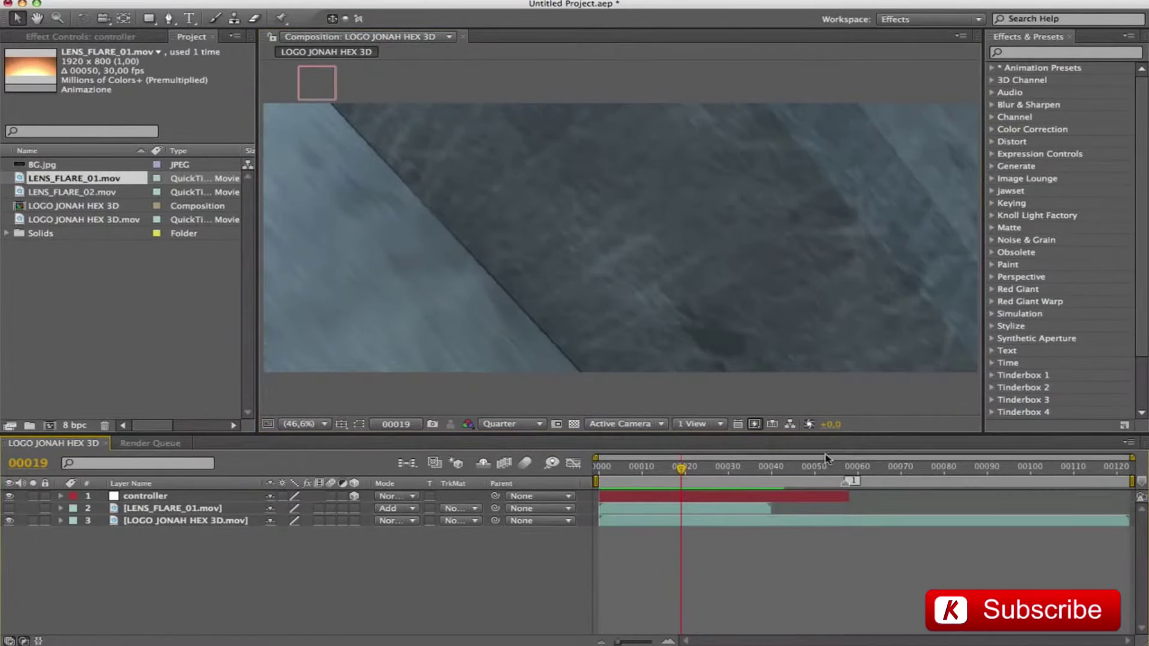
click(633, 501)
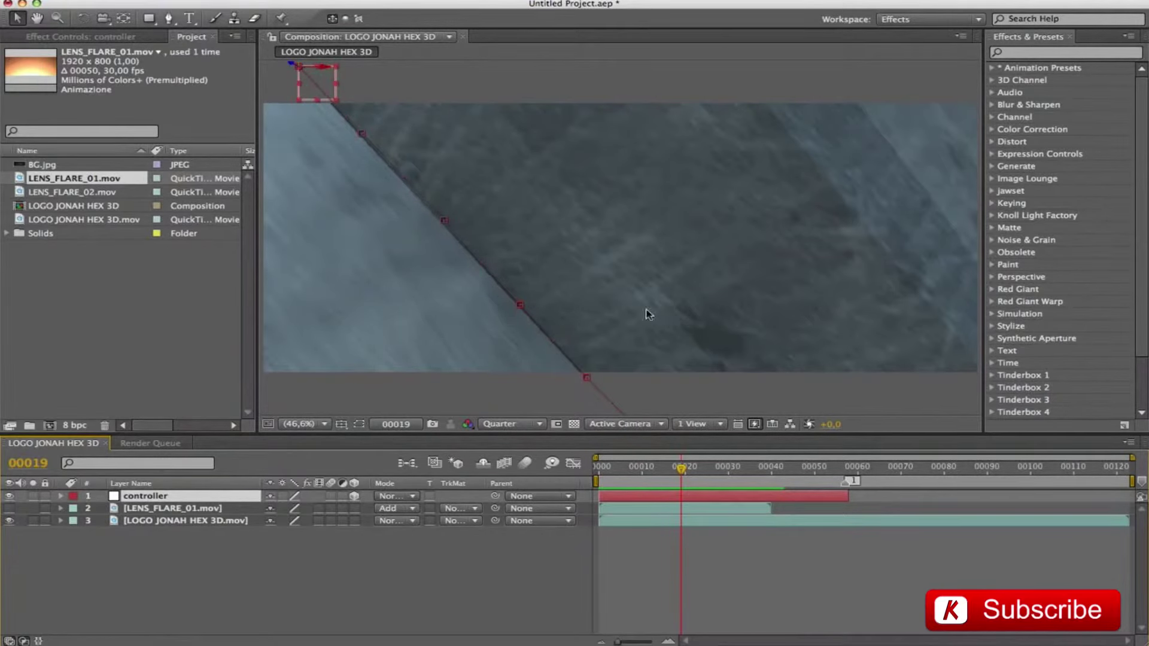
key(super+Tab)
key(super+y)
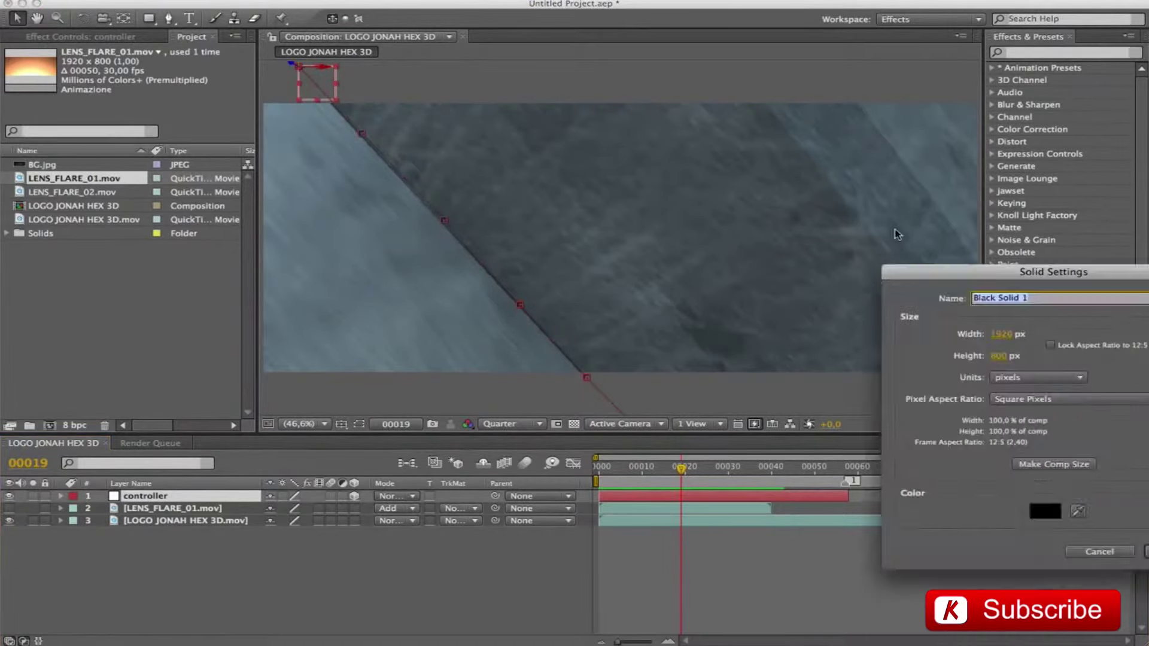
drag(1083, 271, 633, 213)
text(Particle layer)
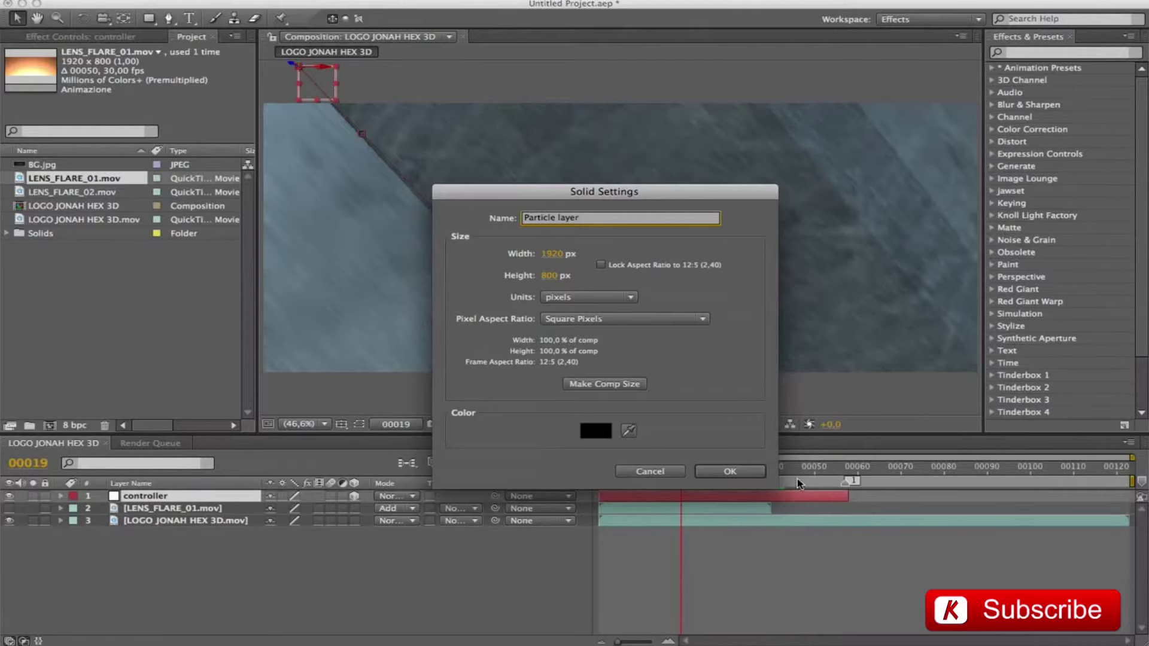
click(730, 471)
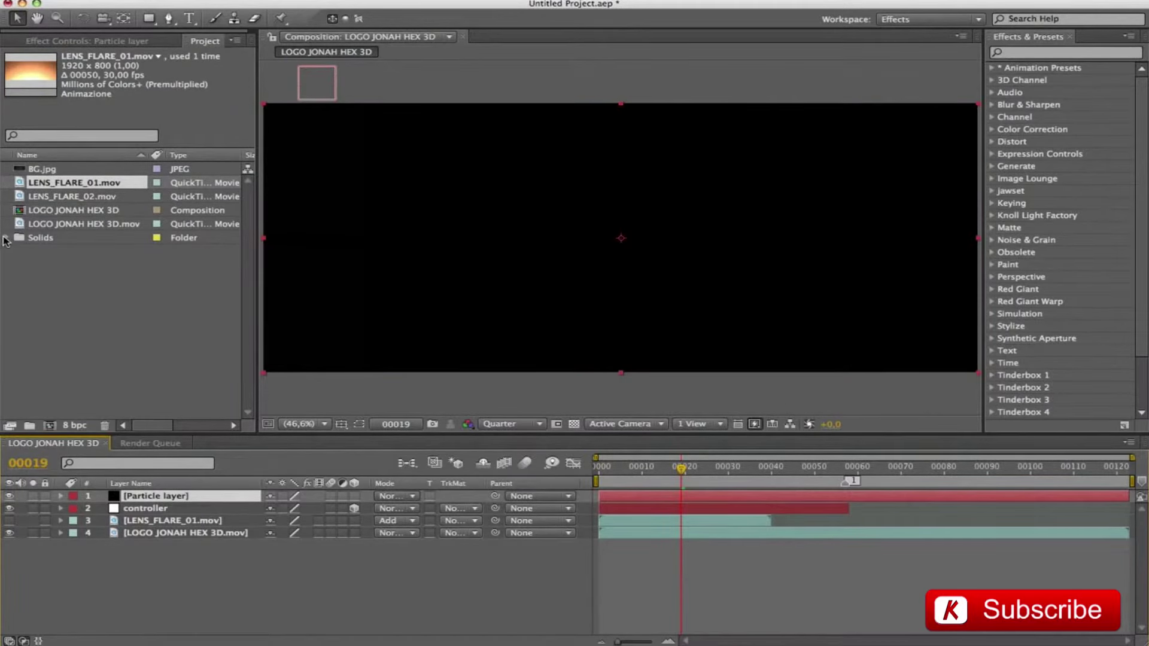
click(7, 238)
click(91, 266)
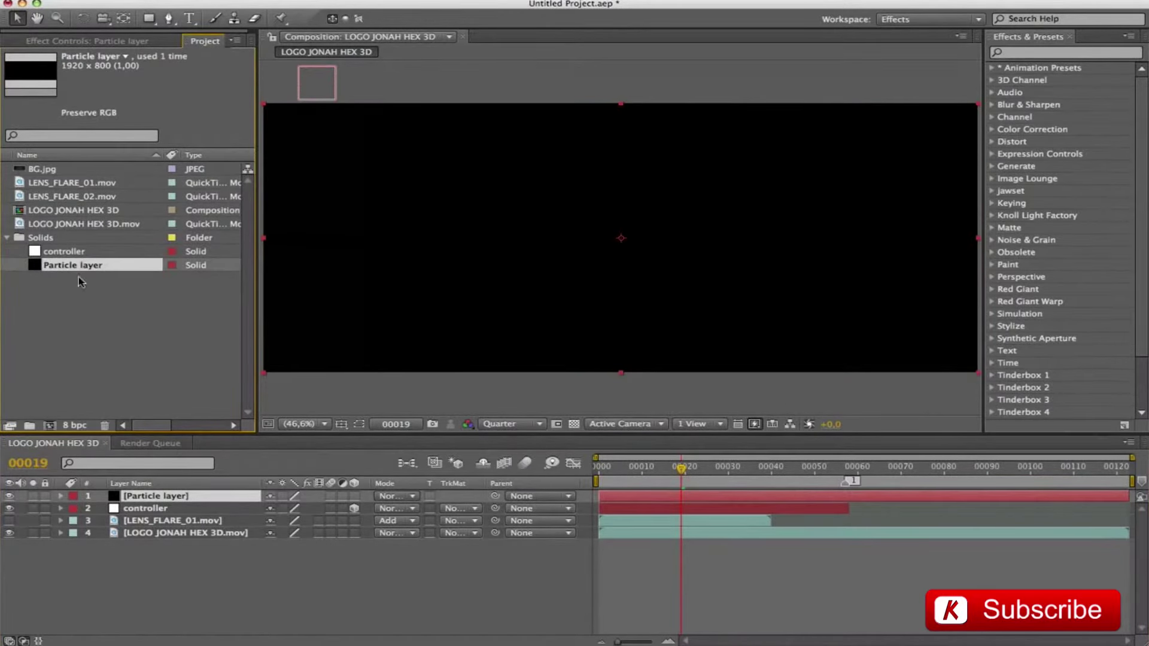
click(7, 238)
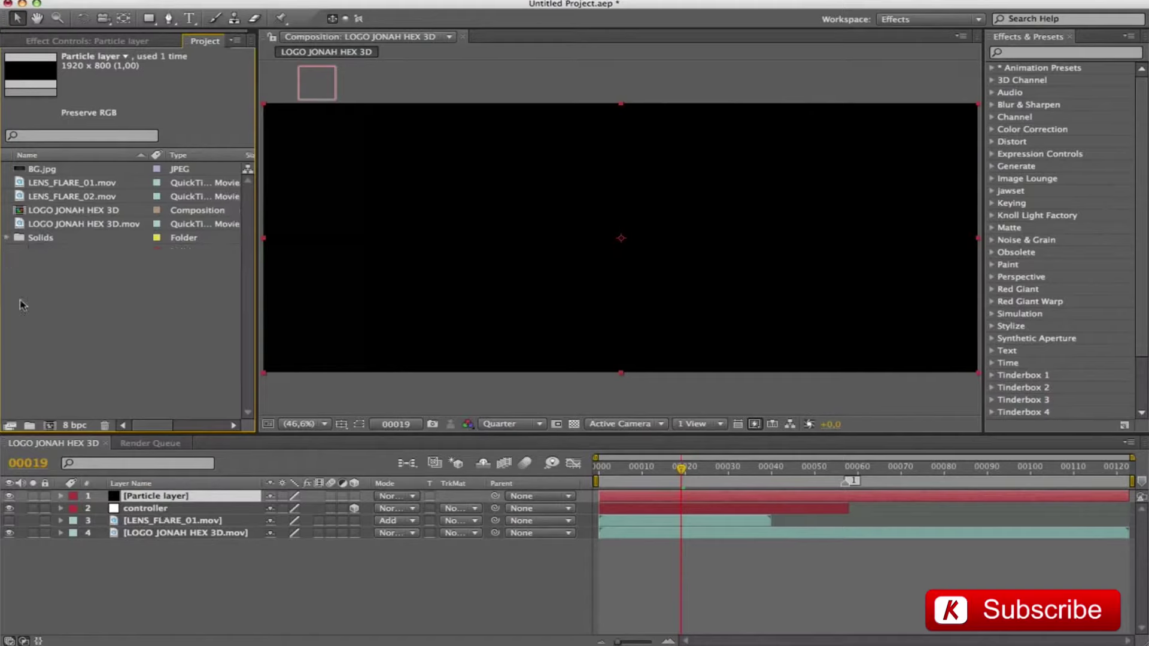
Rename the new solid's layer as "Particle layer - SPARKS 01".
click(190, 496)
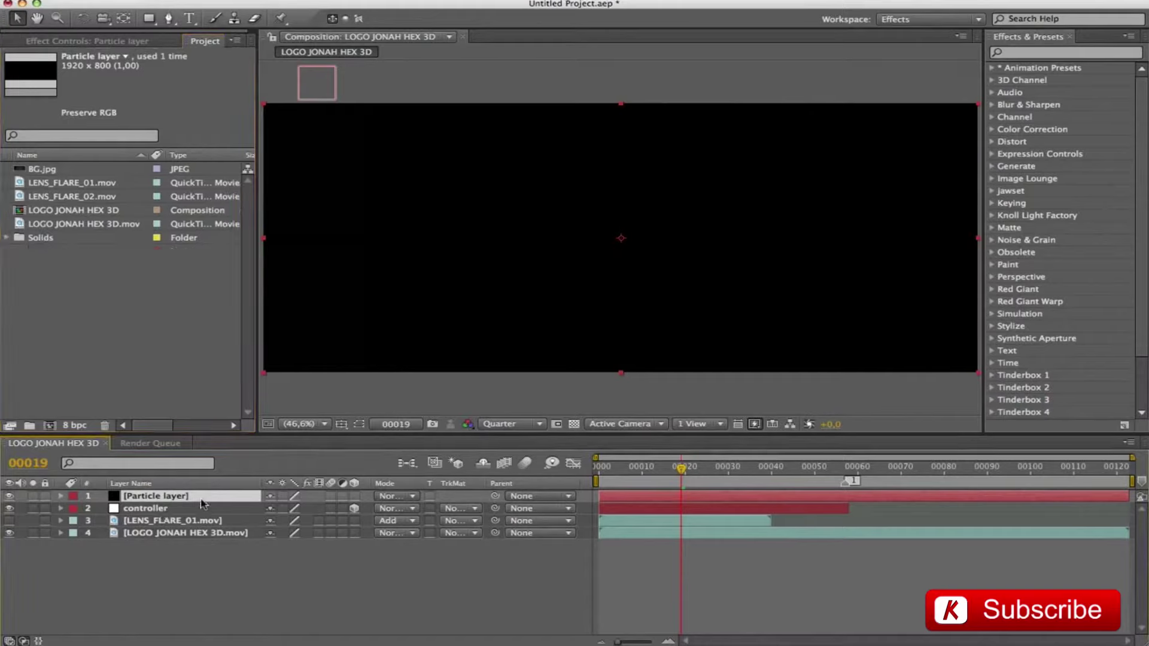
key(Return)
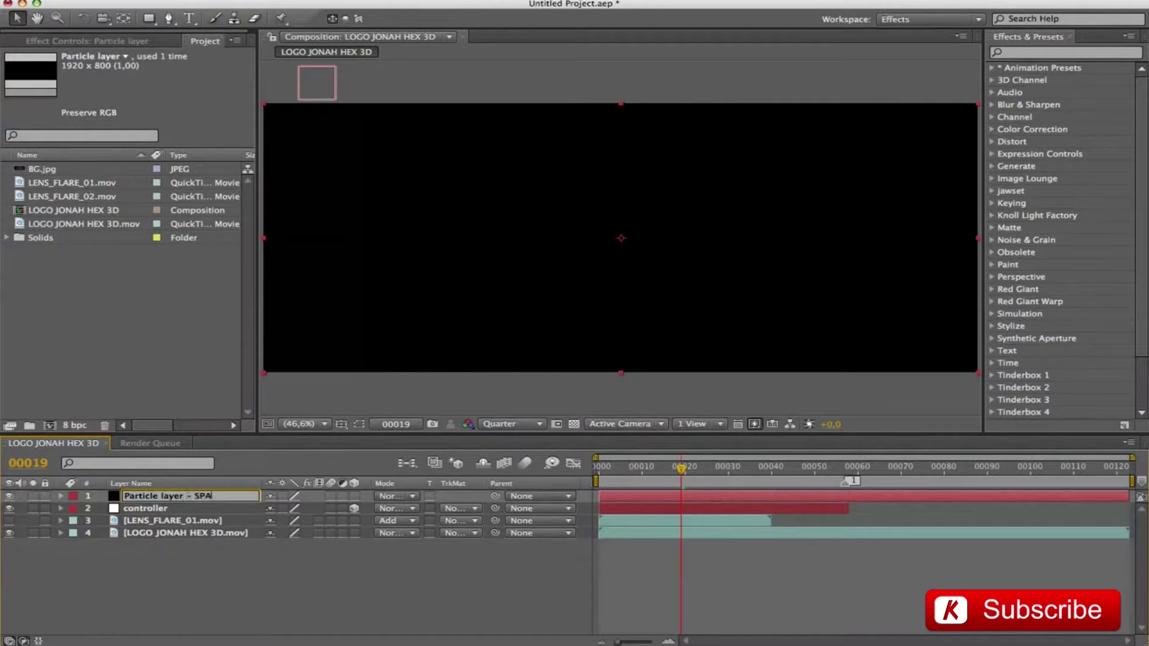
text(- SPARKS 01)
key(Return)
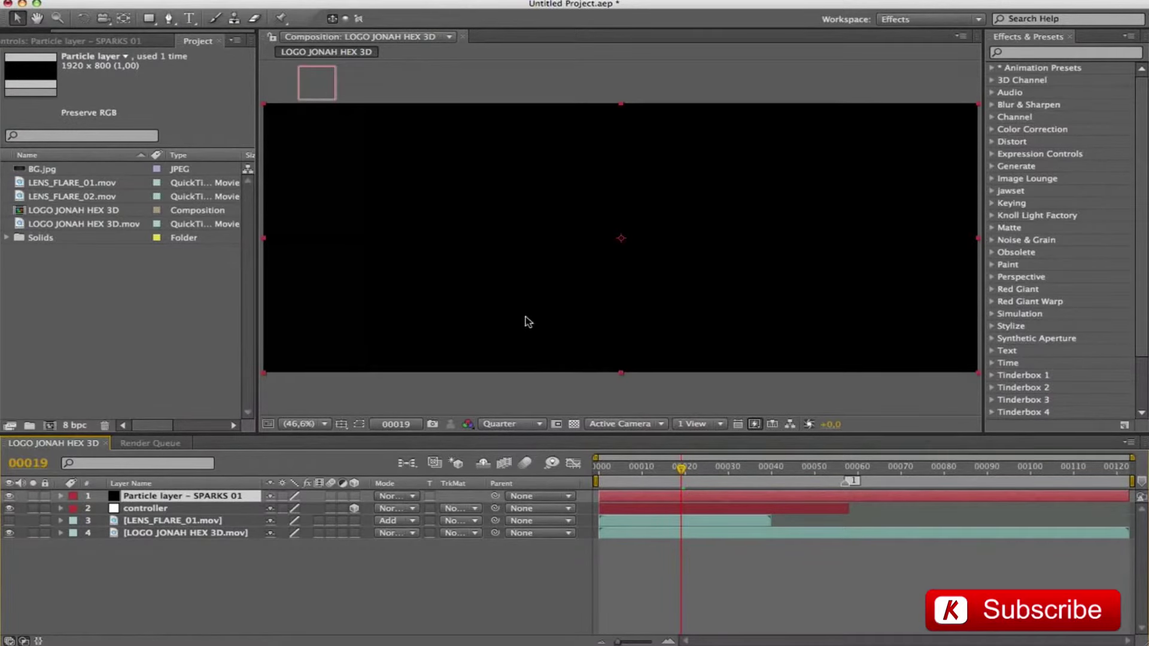
Apply the SPARKS_01.ffx preset to the sparks layer at frame 0 and solo the layer to preview the particles.
key(Home)
drag(861, 87, 744, 167)
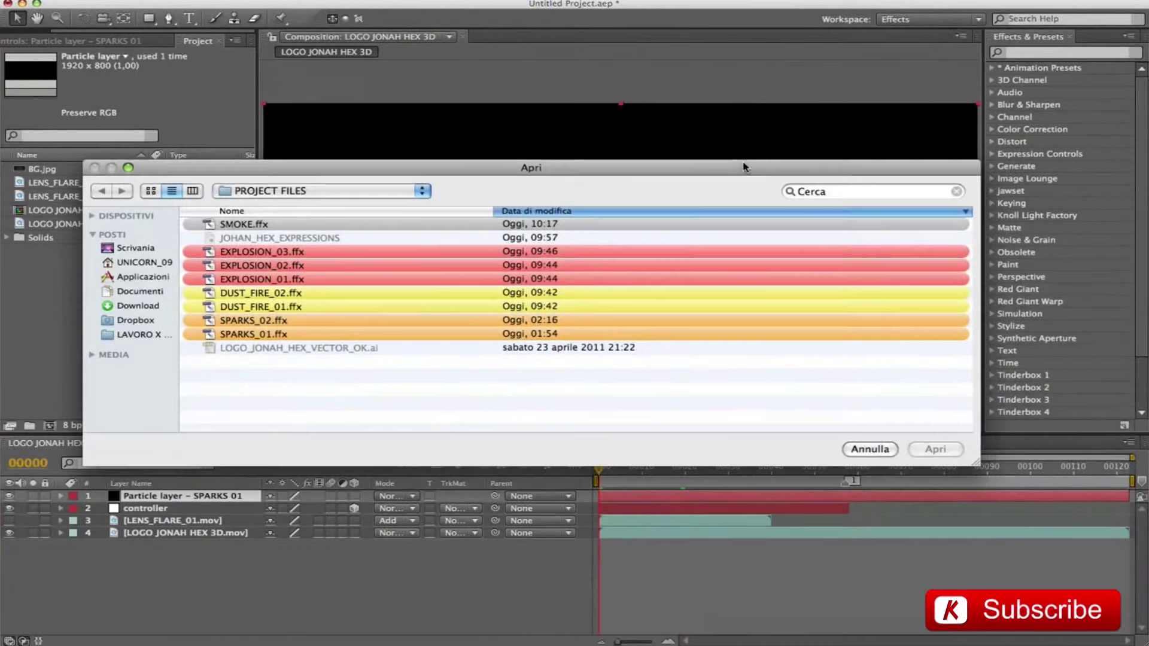
click(237, 335)
click(936, 449)
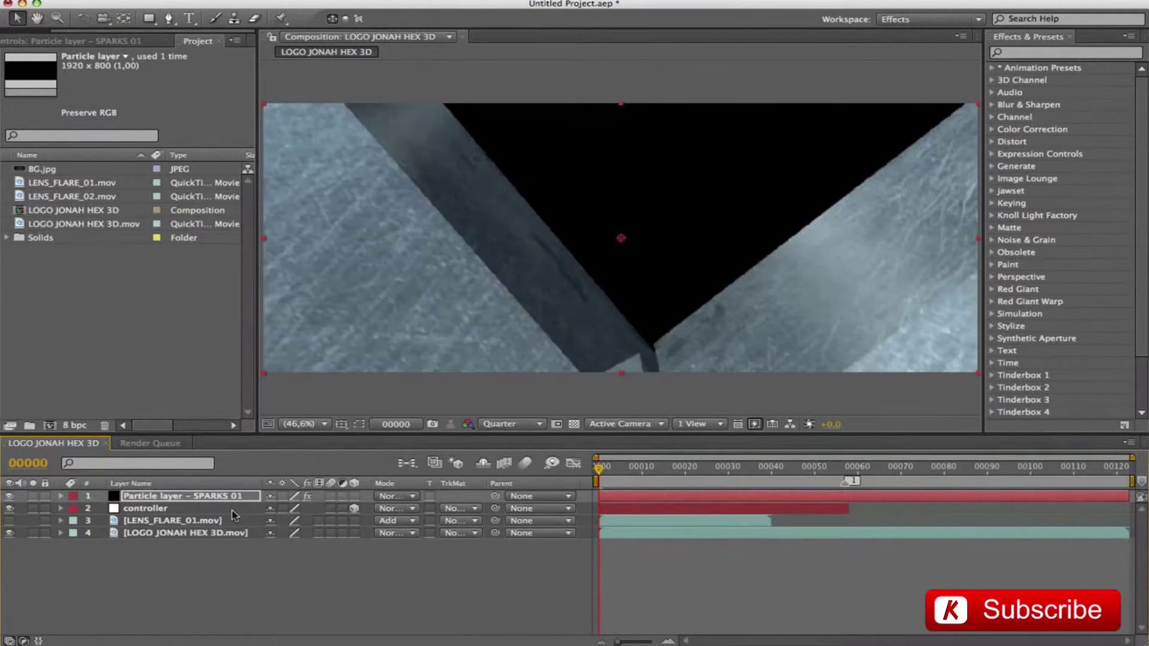
click(32, 496)
key(space)
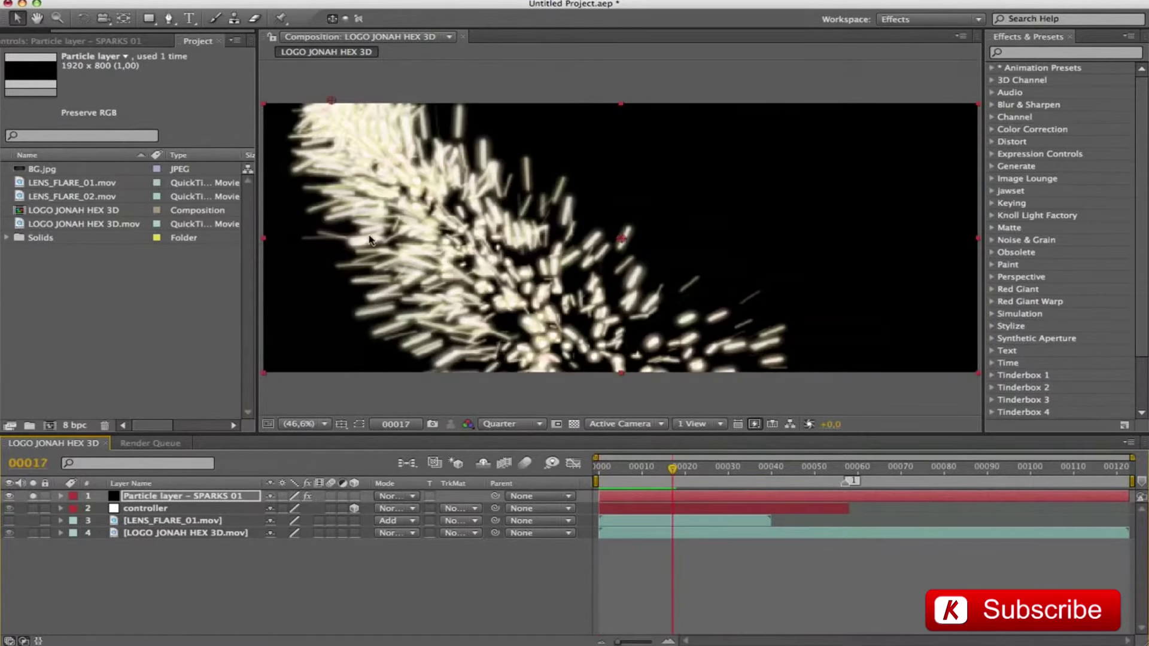
Reveal the sparks layer's animated properties, delete the Position XY expression of Particular and preview the emission.
click(141, 500)
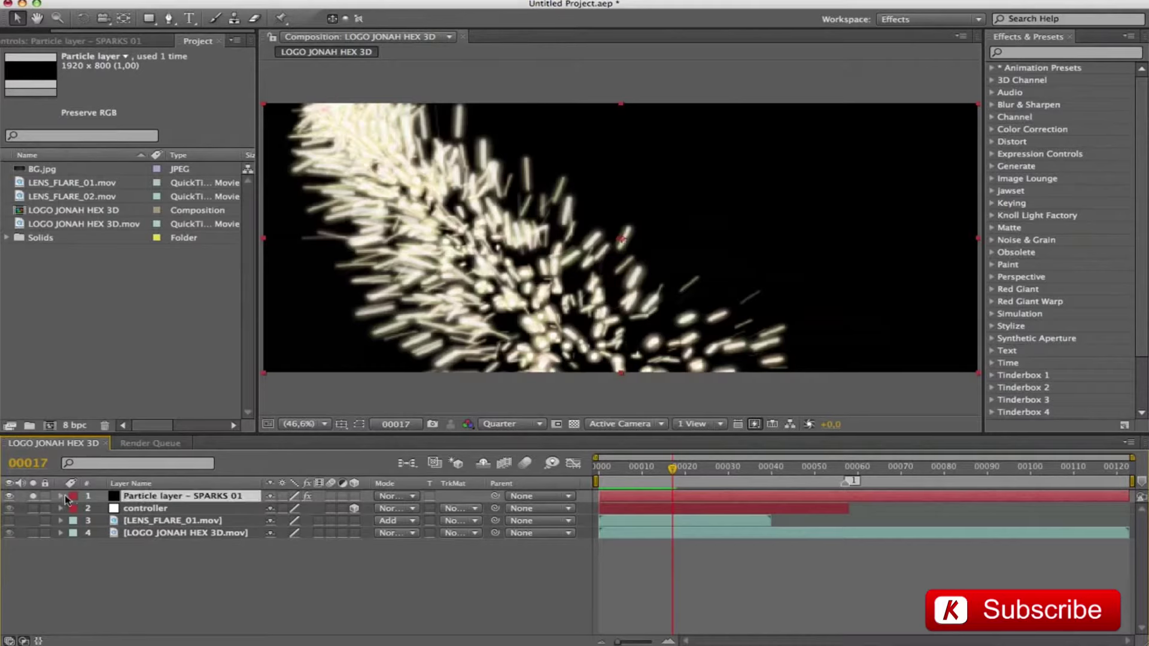
key(u)
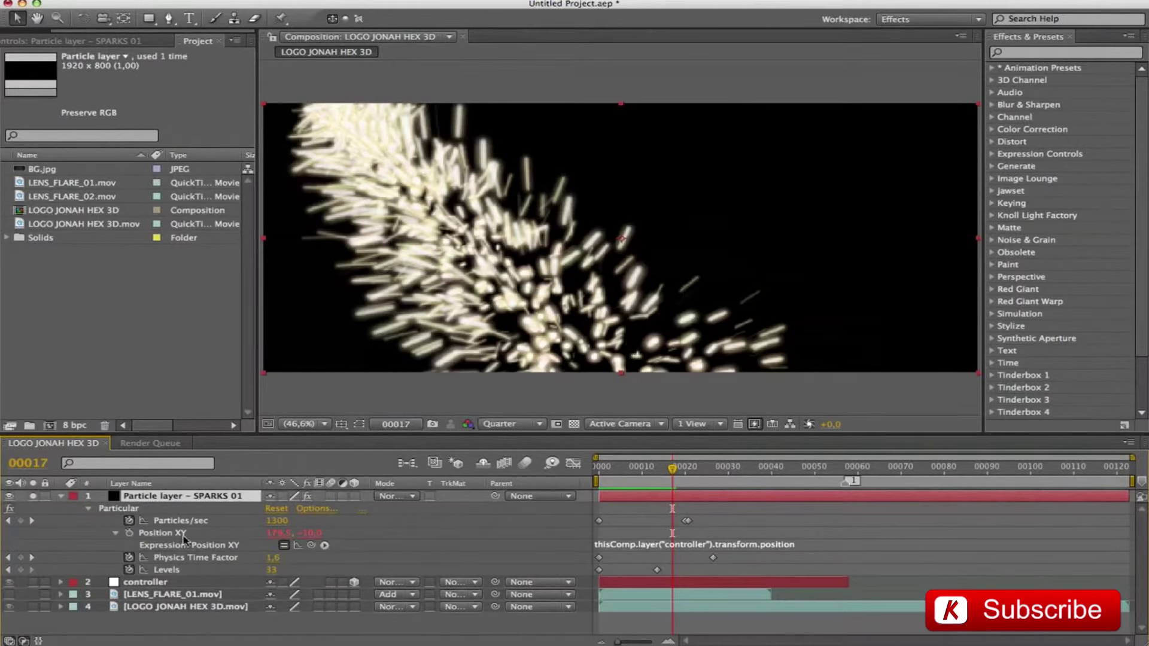
click(619, 545)
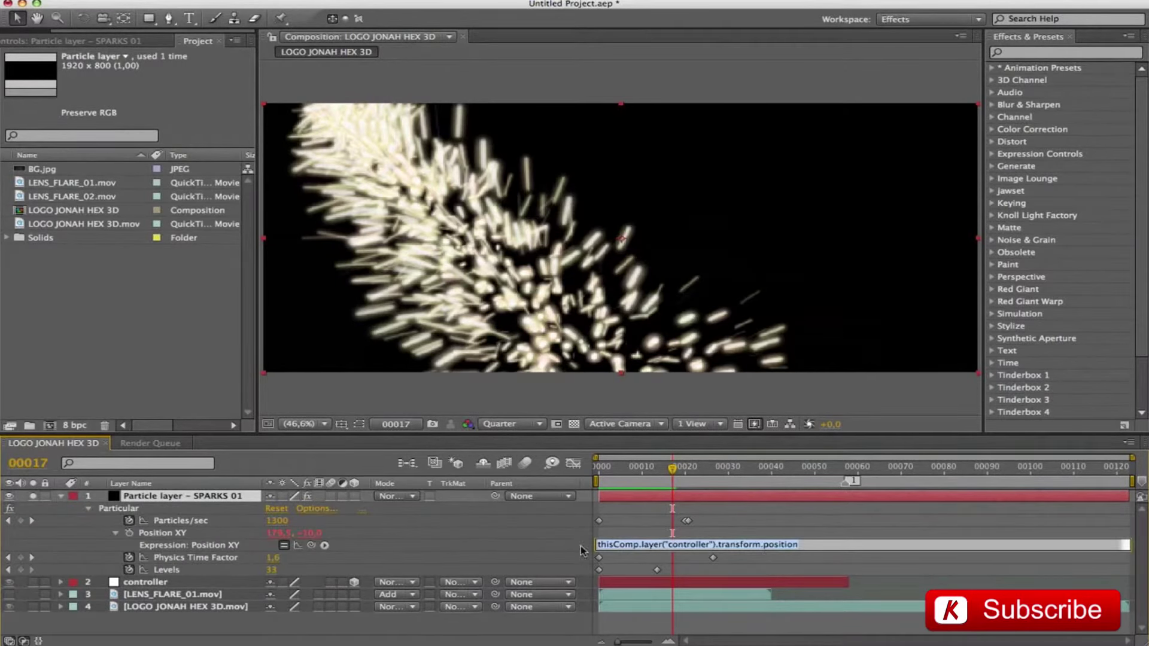
key(BackSpace)
click(280, 547)
key(space)
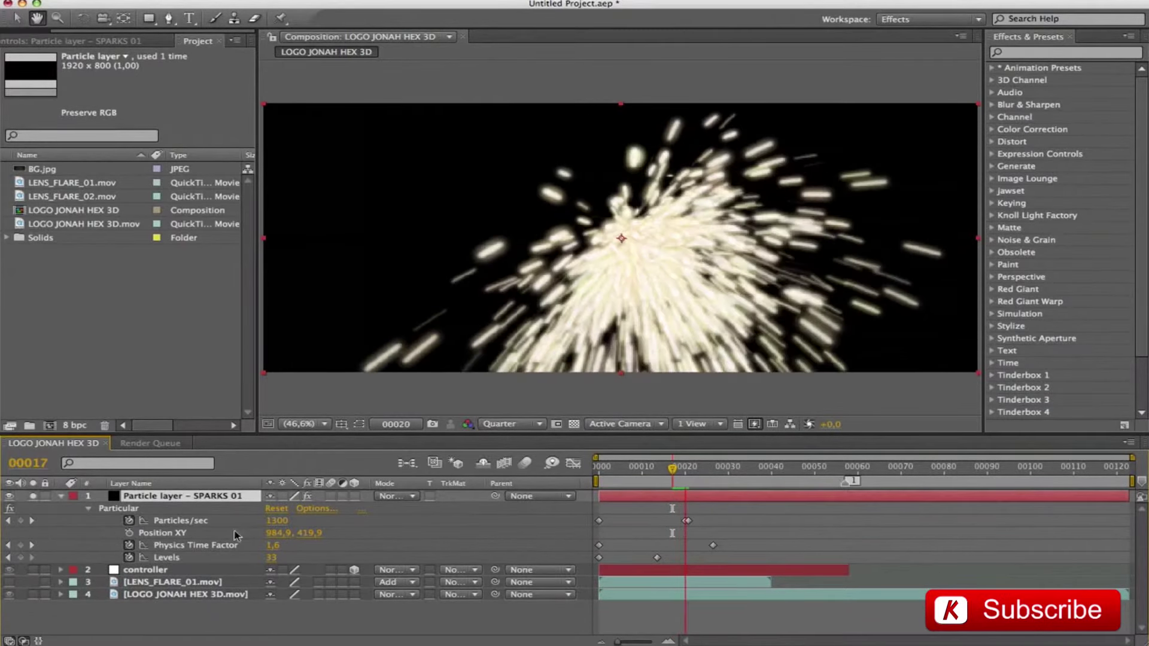
Show only the Position property of the controller layer and move the controller above the sparks layer.
click(60, 496)
click(144, 509)
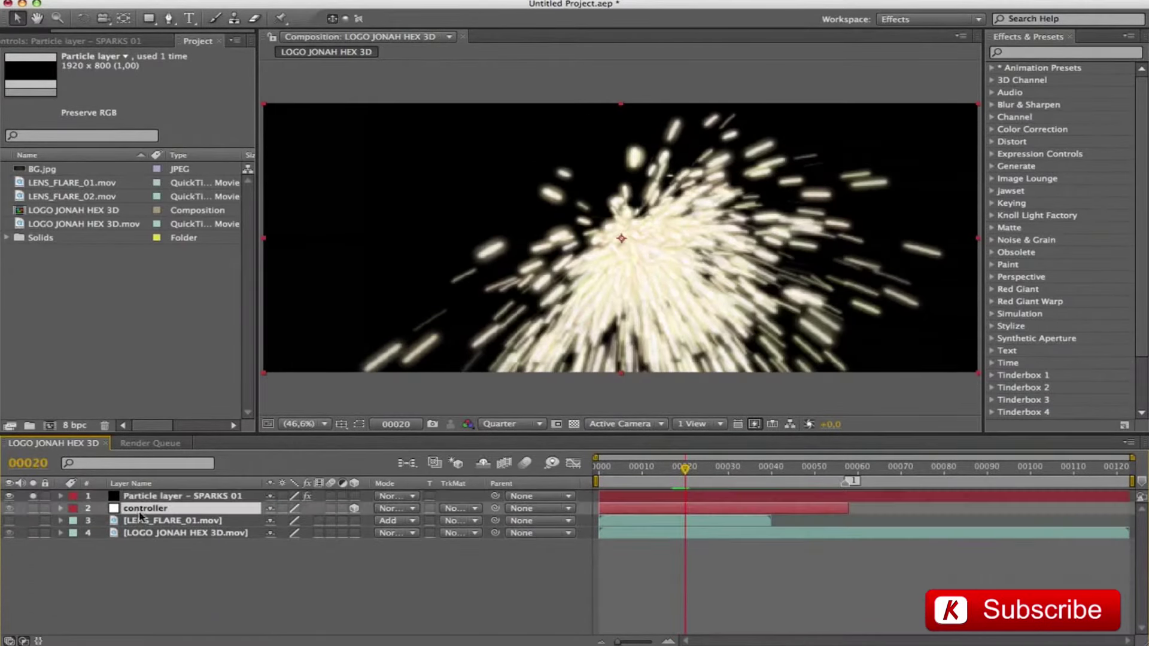
click(60, 509)
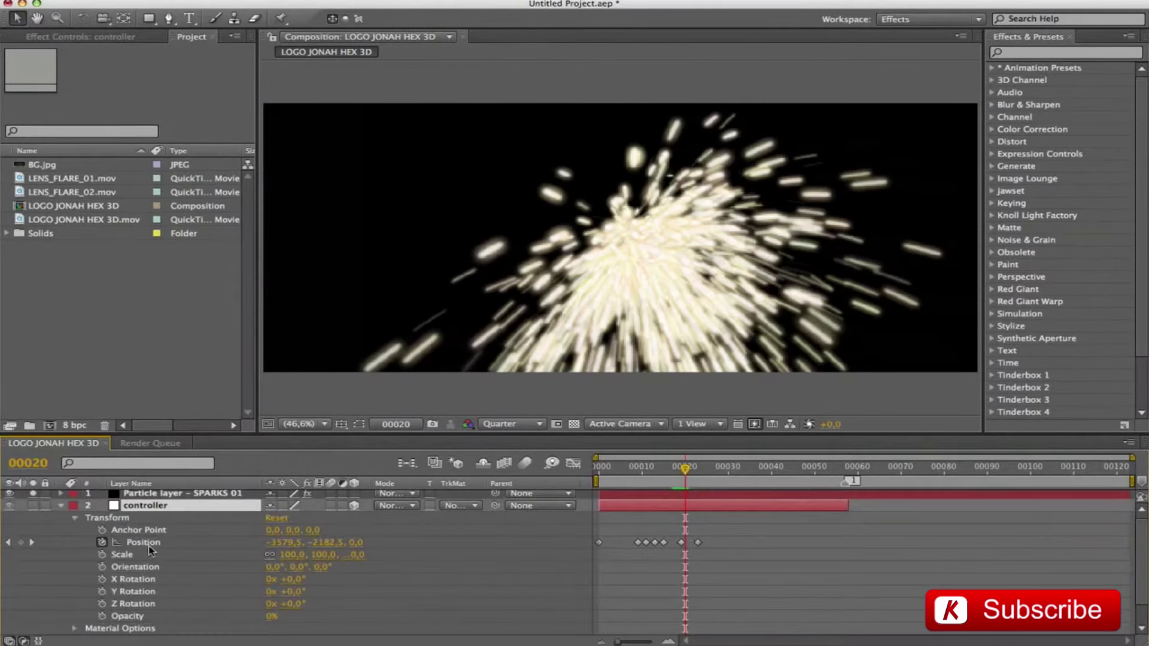
key(p)
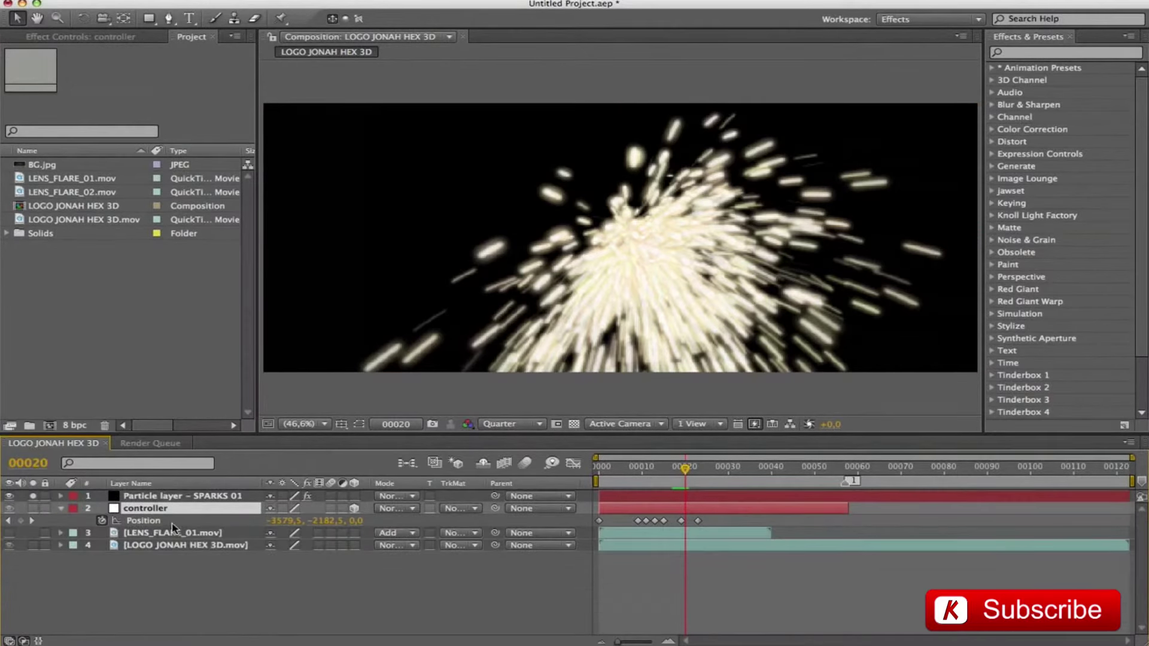
drag(174, 512, 173, 493)
Link Particular's emitter Position XY to the controller's Position with an expression and preview the sparks from frame 0.
click(140, 522)
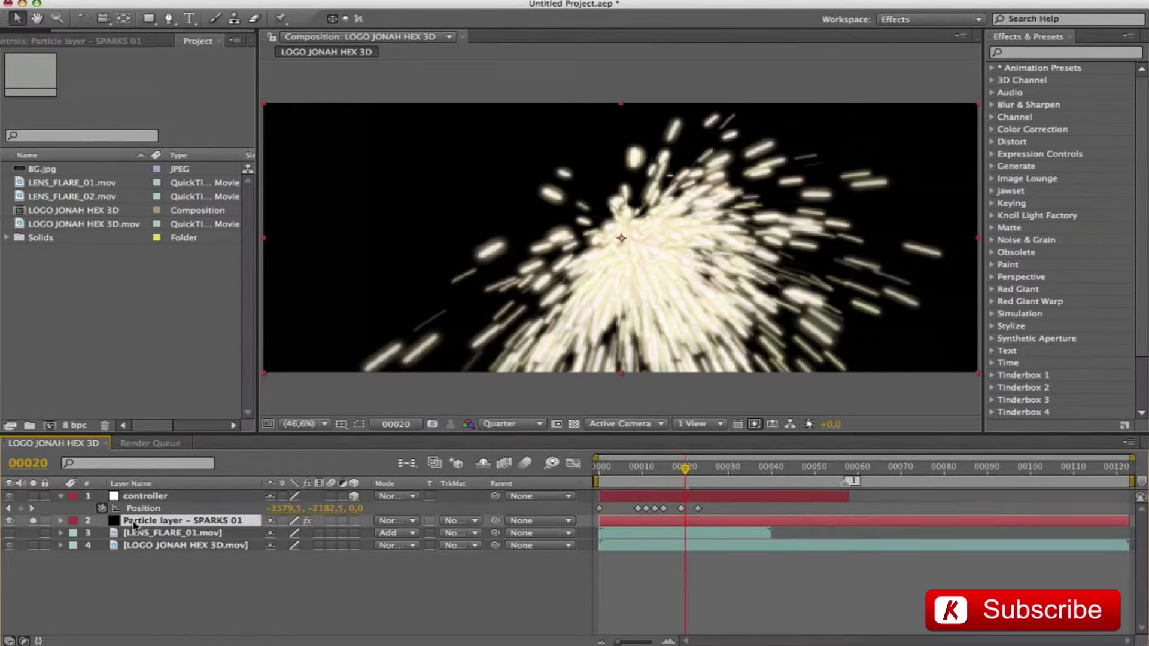
click(61, 521)
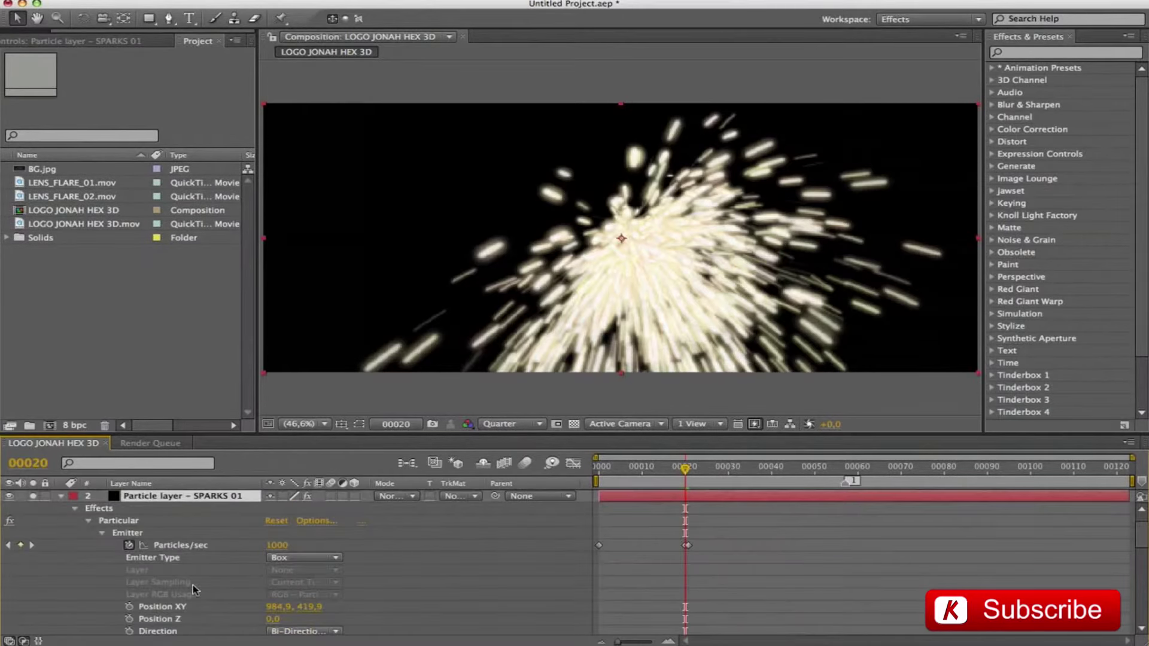
alt+click(130, 607)
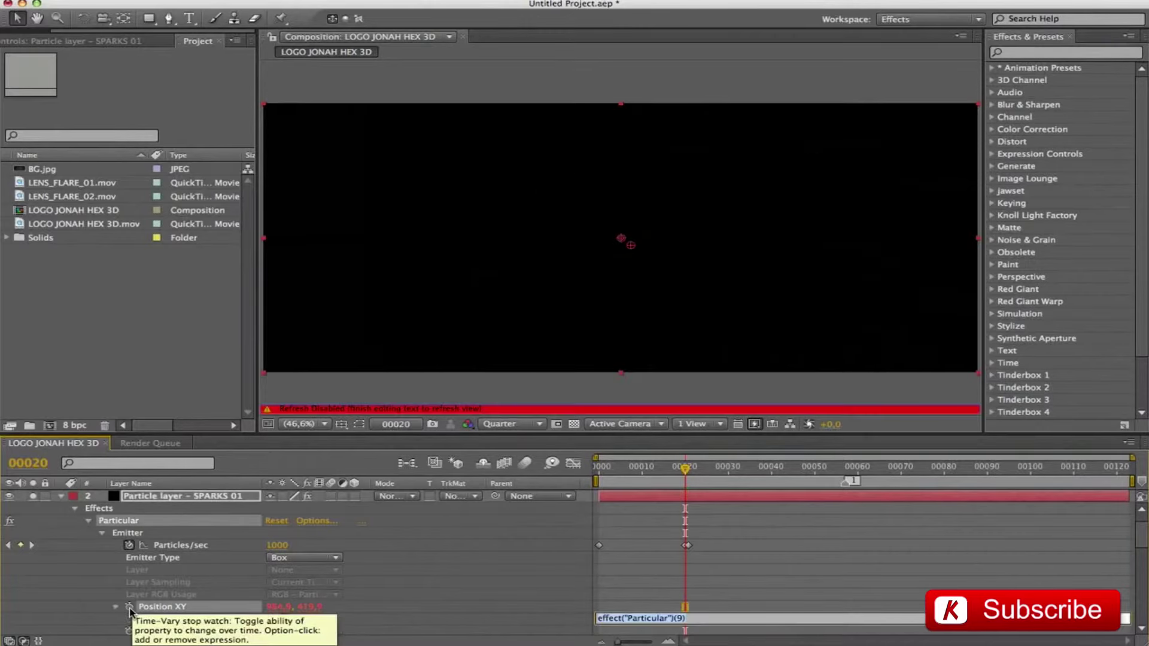
drag(324, 620, 138, 515)
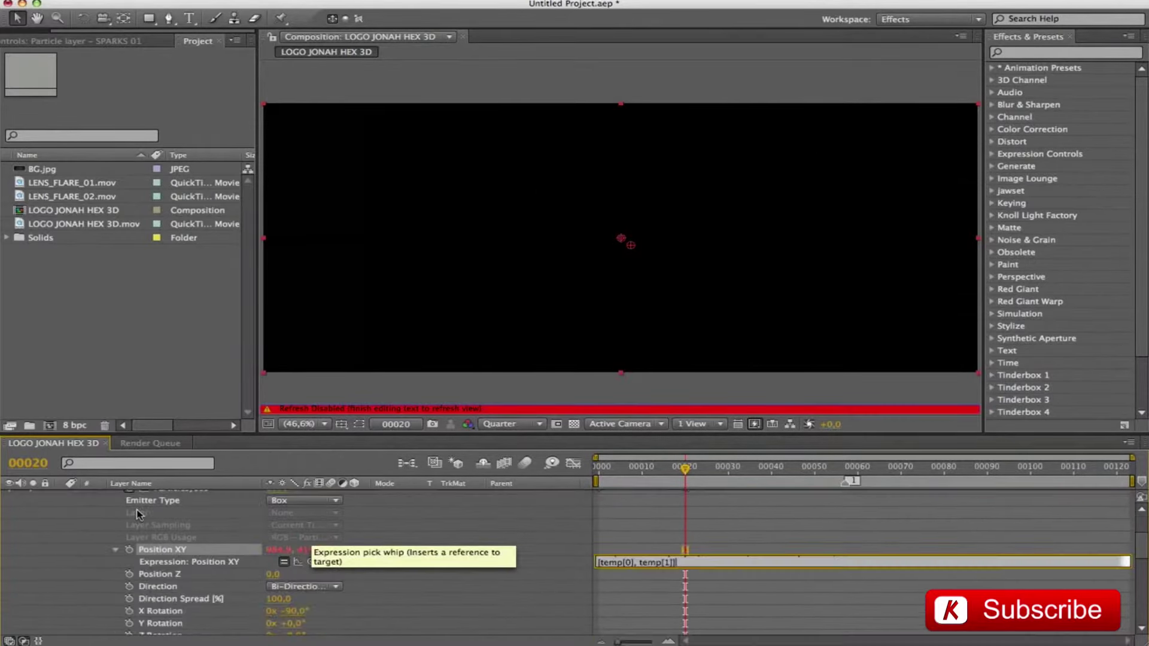
click(137, 513)
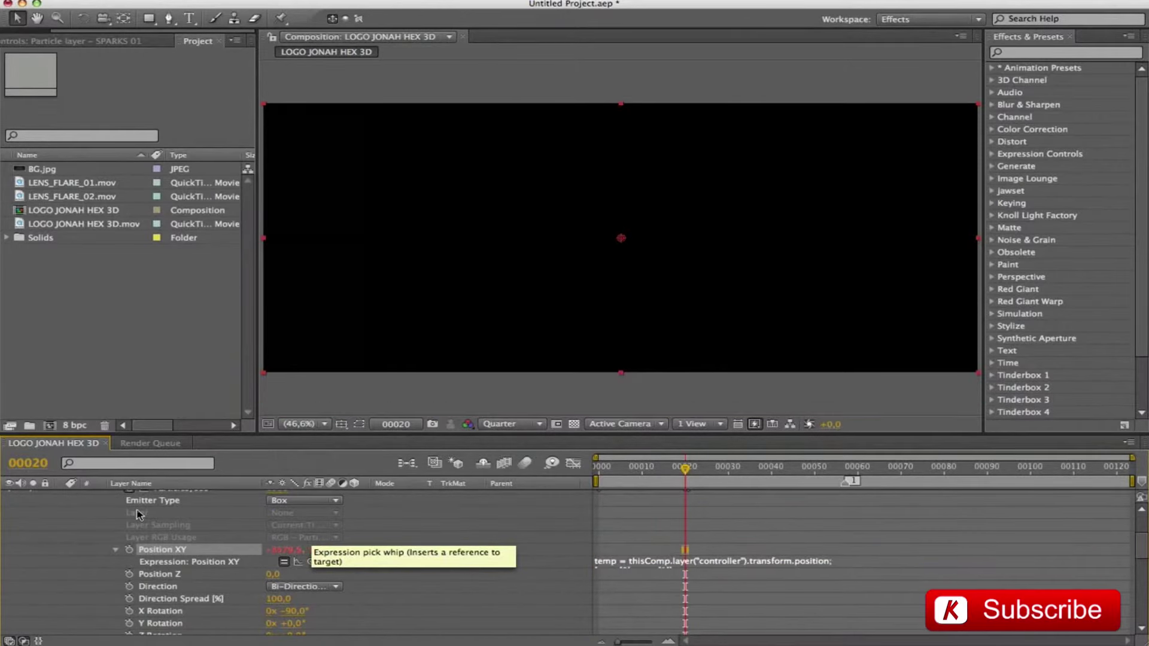
key(Home)
key(space)
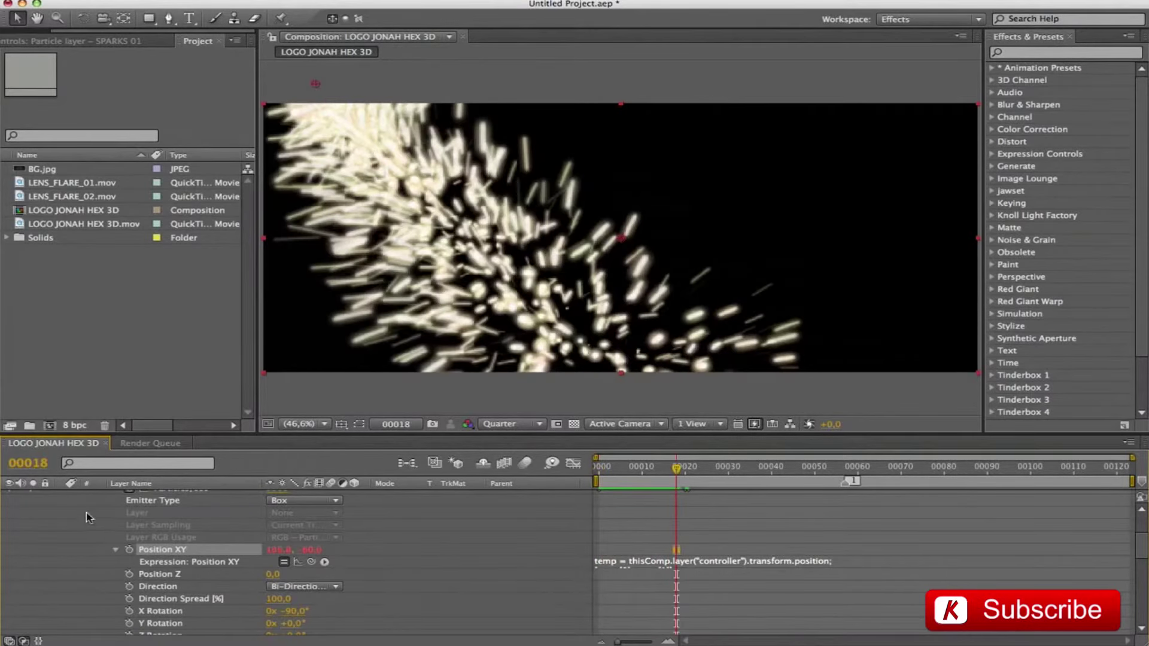
Collapse the sparks and controller layers, unsolo the sparks layer and preview the sparks over the logo from frame 0.
key(u)
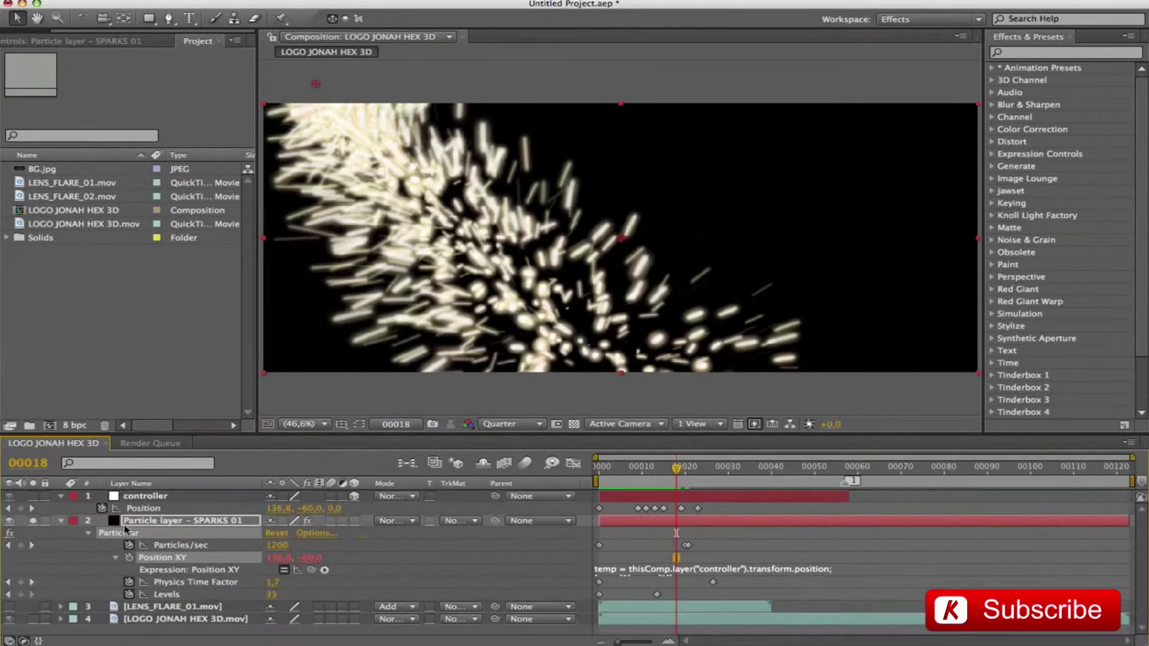
key(u)
click(128, 498)
key(u)
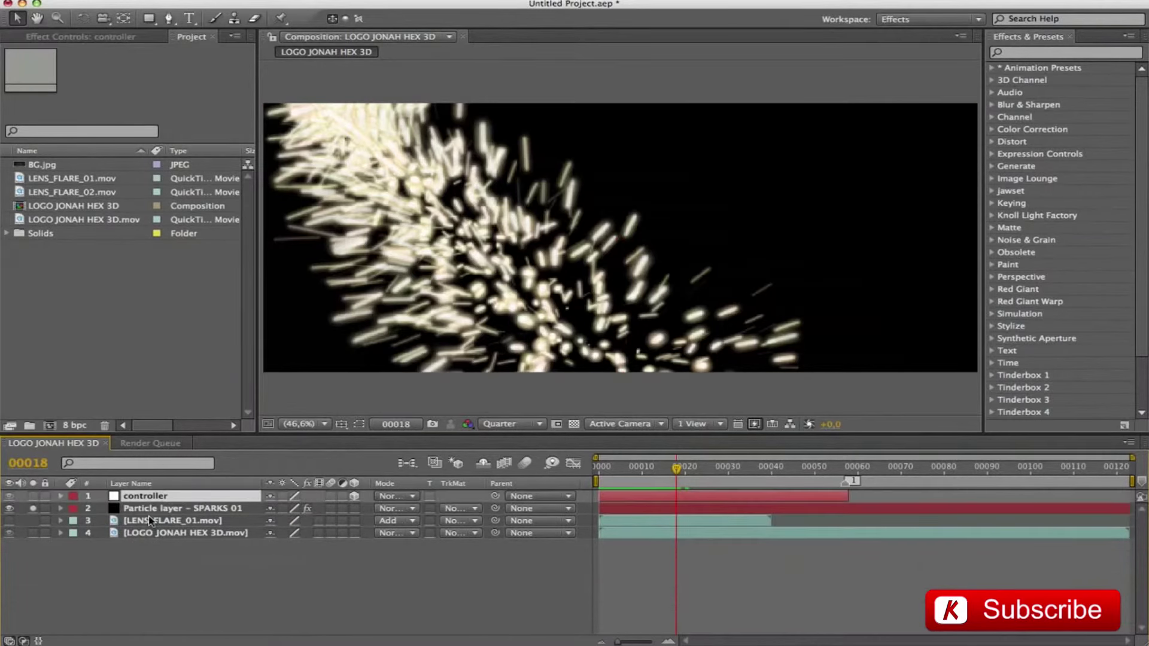
click(32, 509)
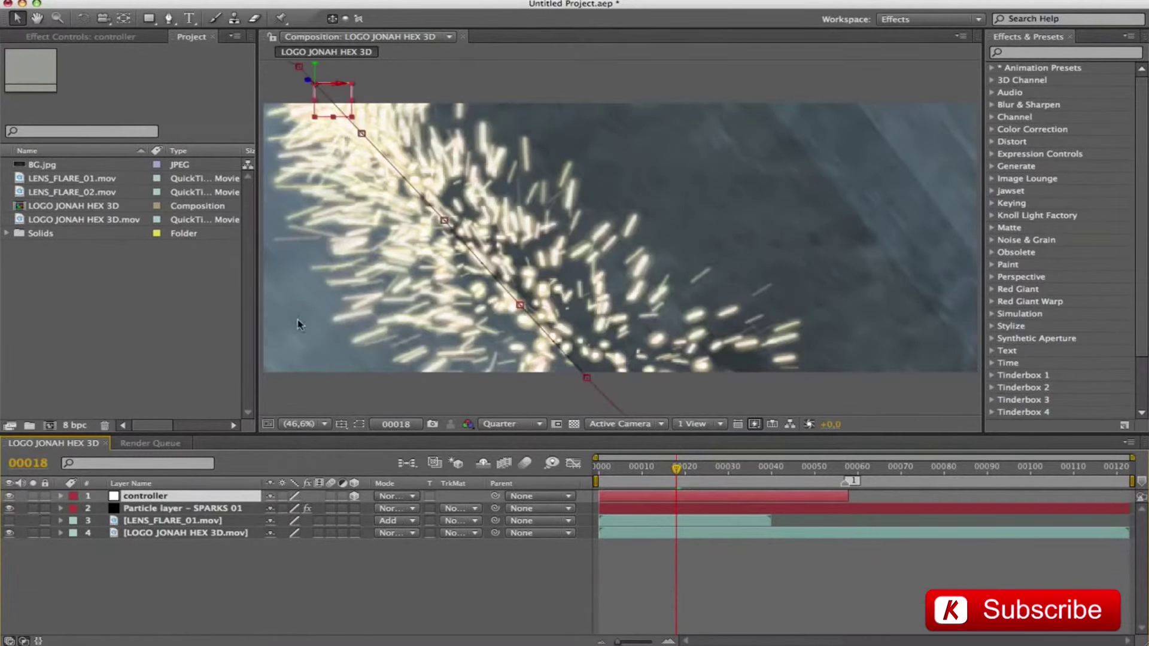
key(Home)
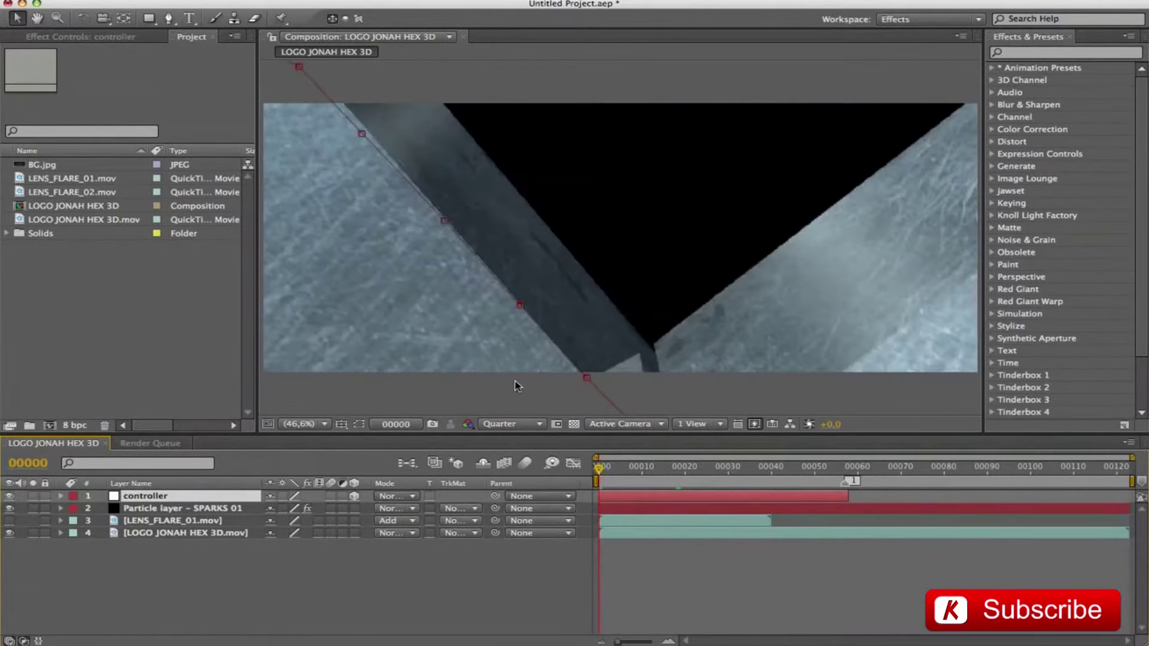
key(space)
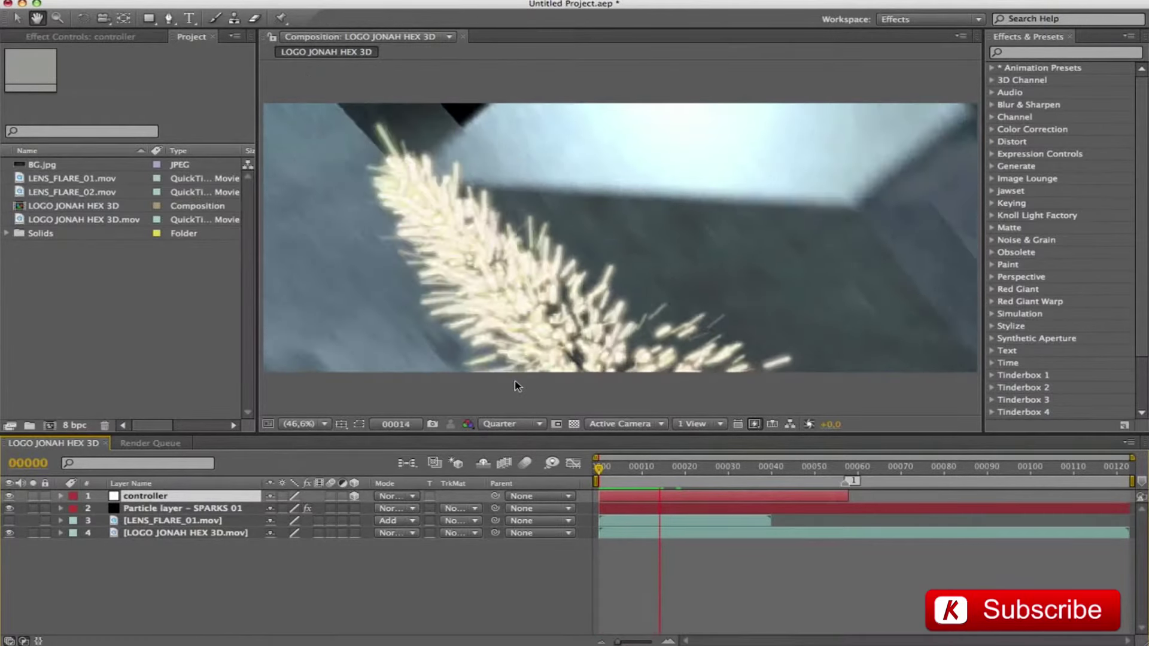
key(space)
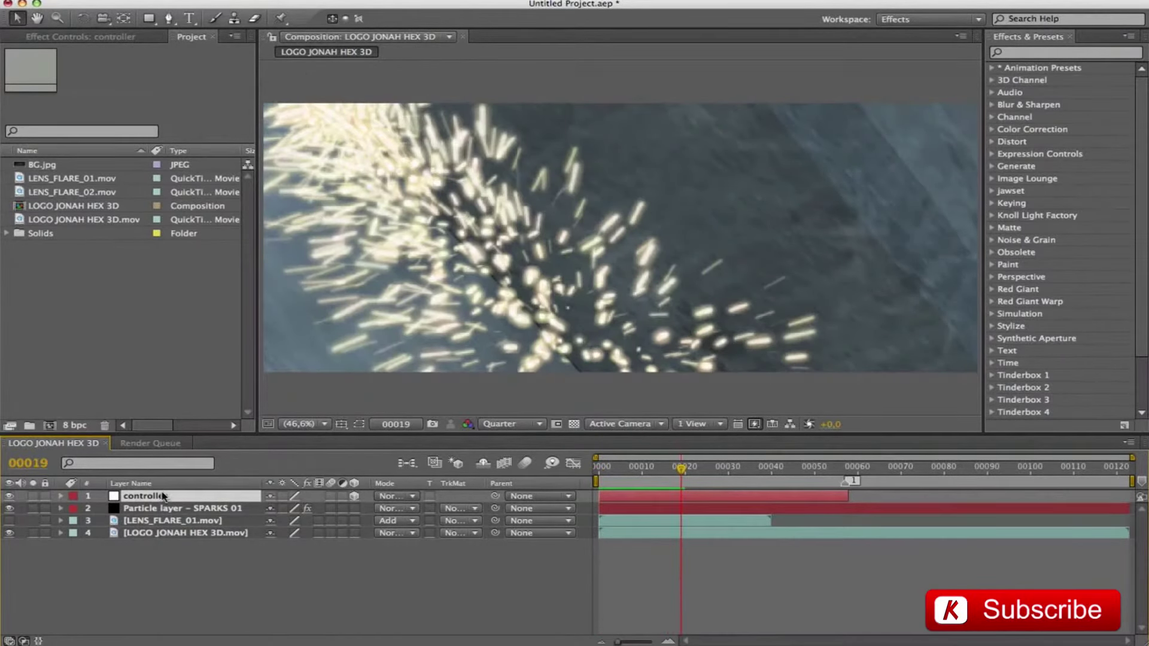
Set the sparks layer's blending mode to Add, make LENS_FLARE_01.mov visible and preview the composite.
click(149, 510)
click(394, 509)
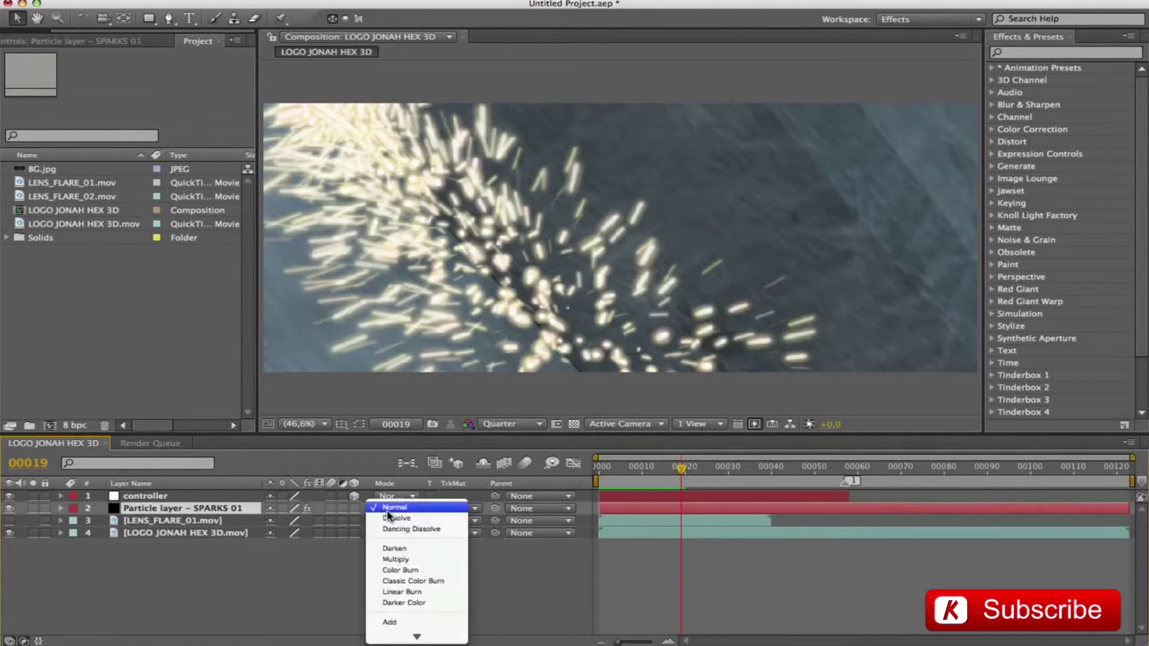
click(404, 624)
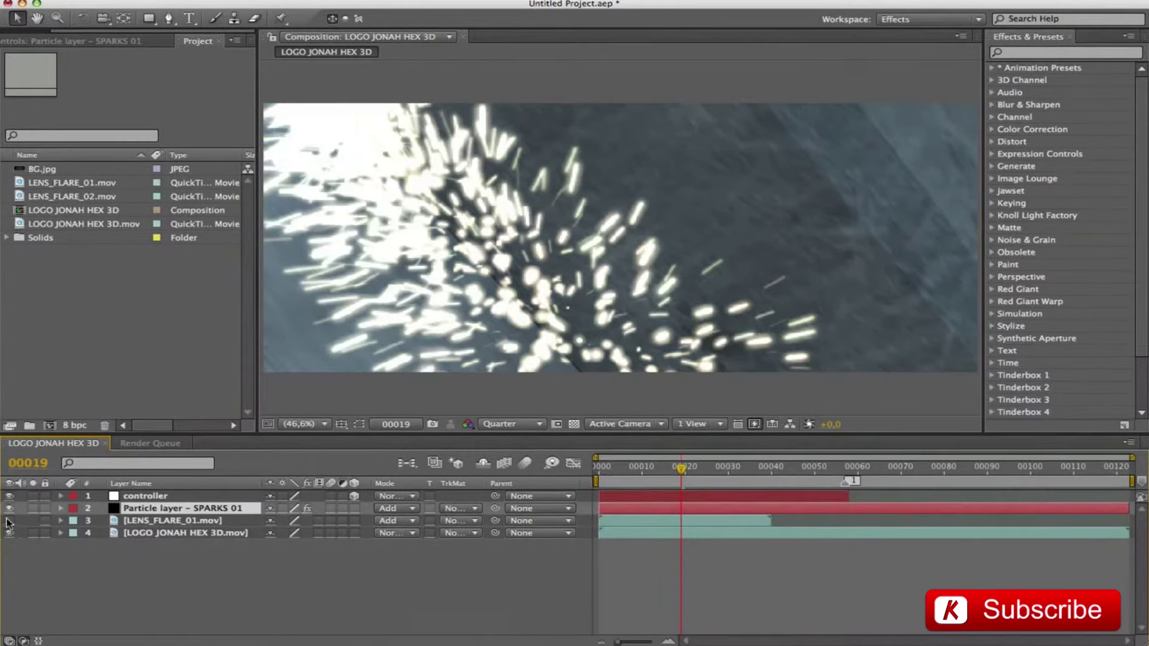
key(space)
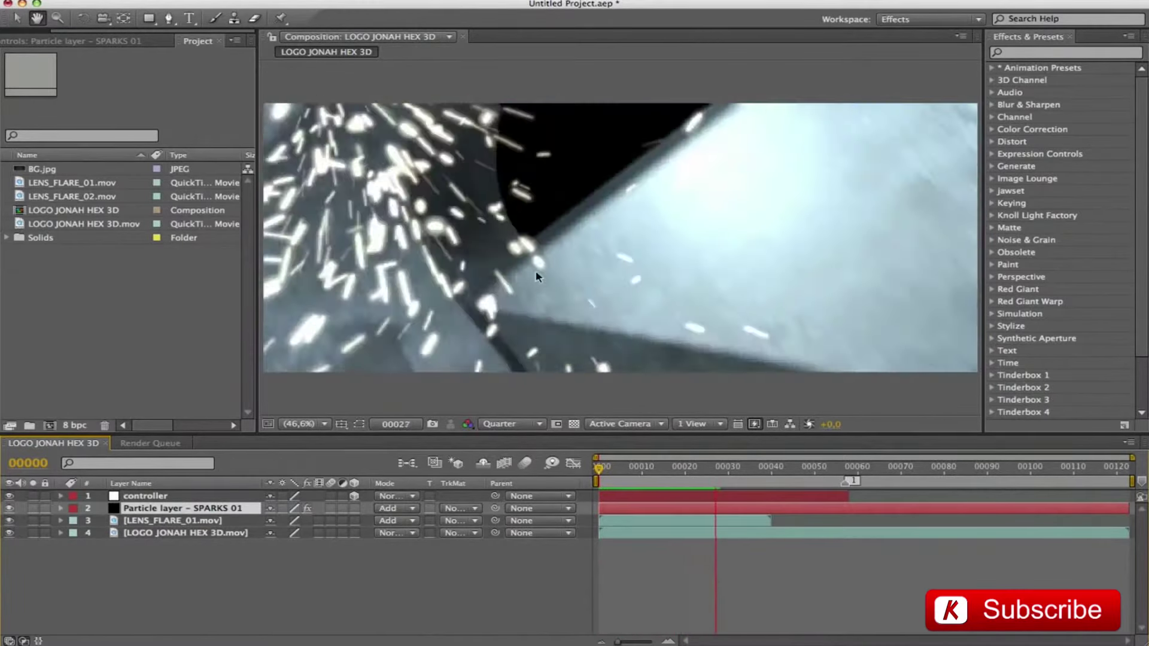
key(space)
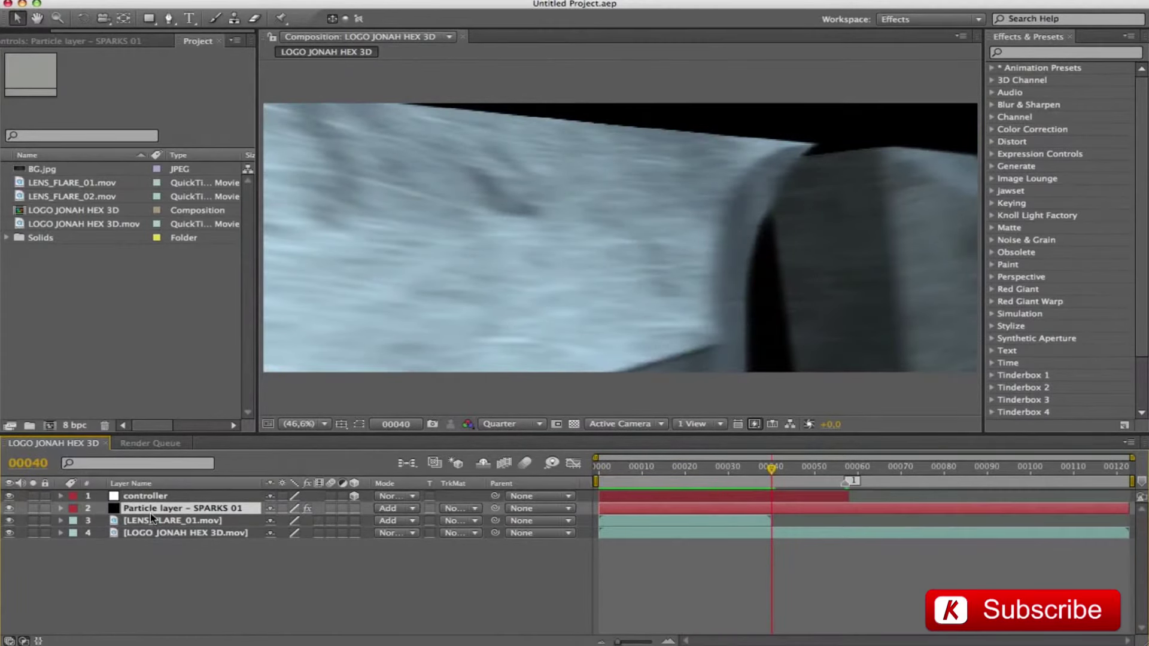
Reveal the sparks layer's animated properties and examine the Particles/sec and Physics Time Factor keyframes.
key(u)
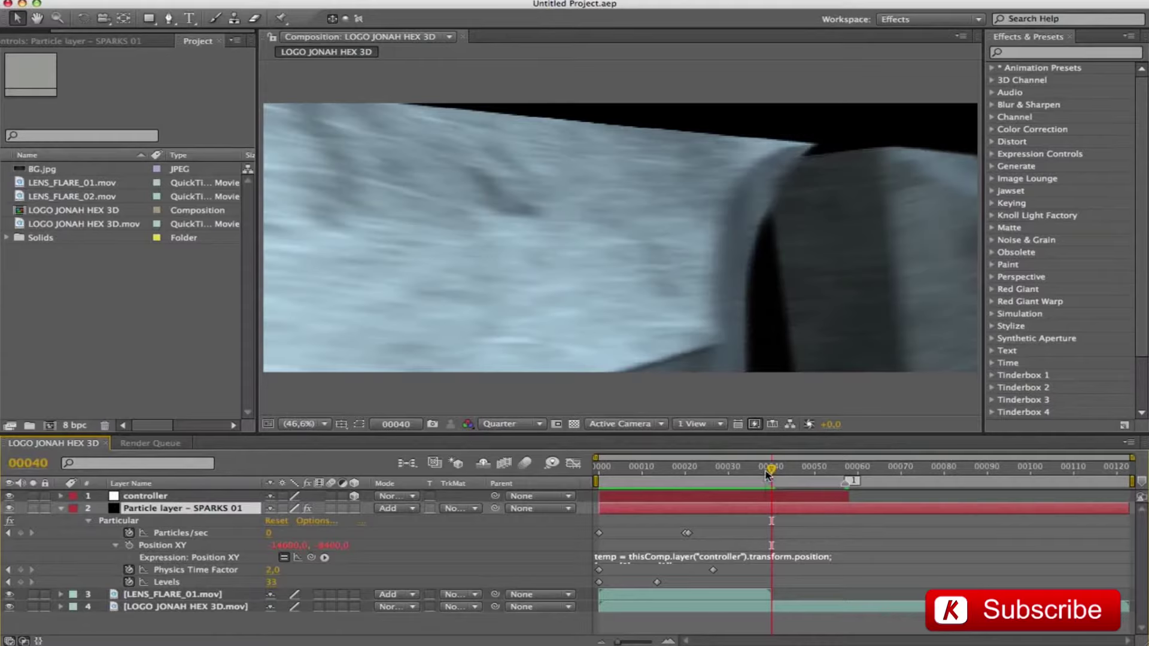
drag(770, 470, 485, 589)
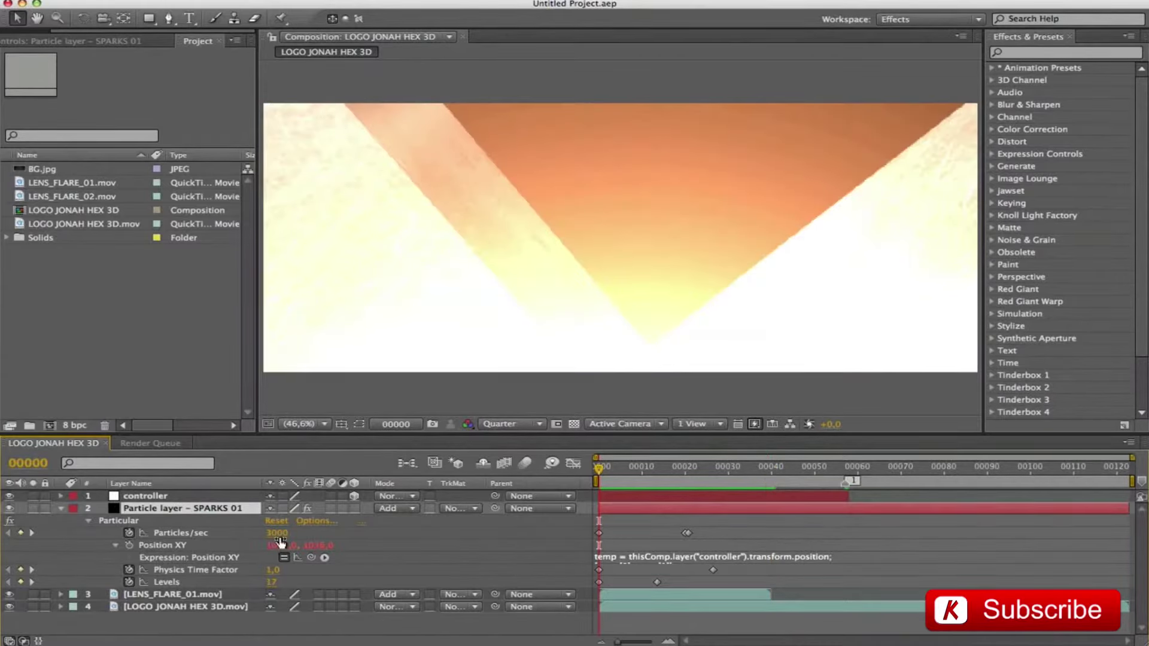
click(32, 533)
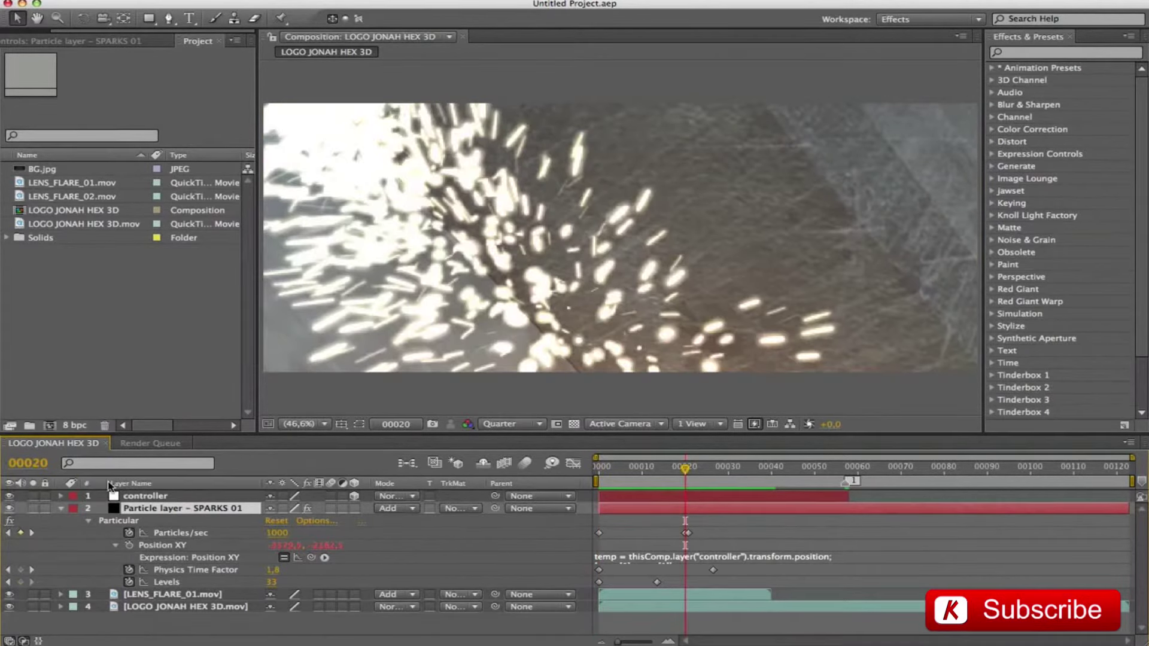
click(32, 533)
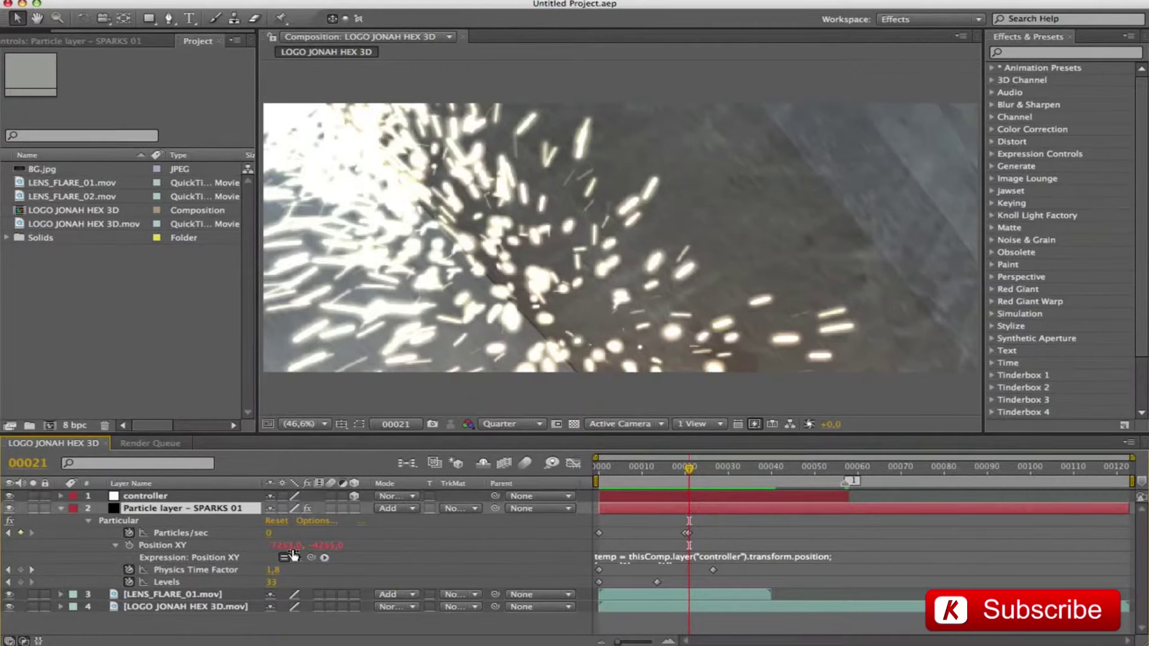
click(7, 533)
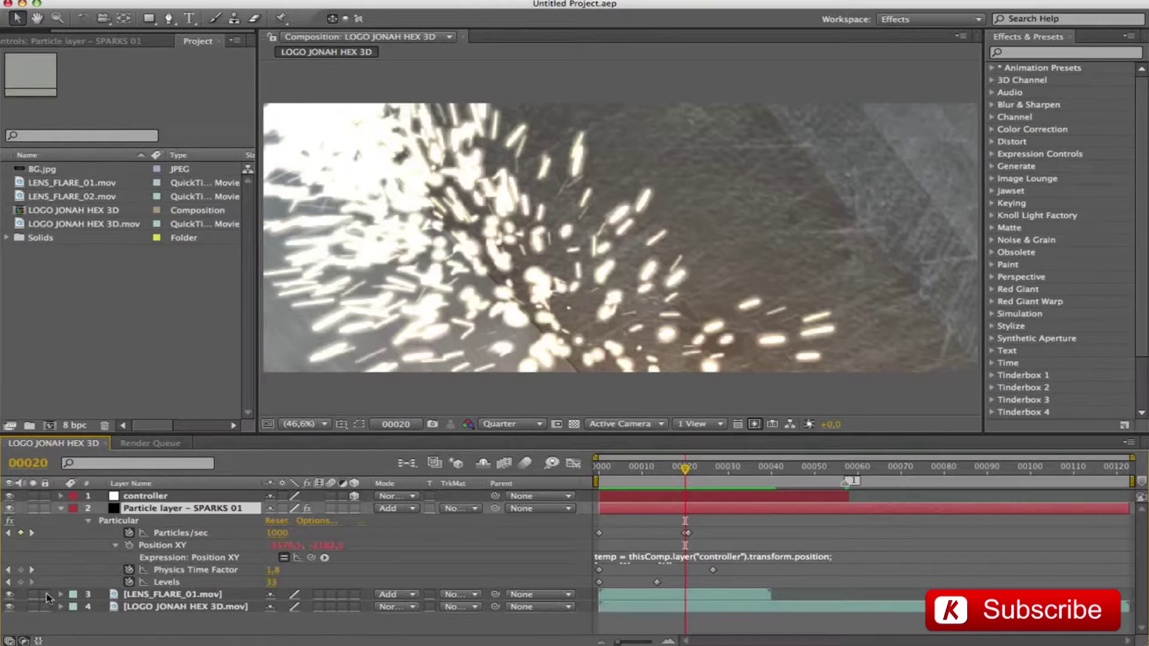
key(Home)
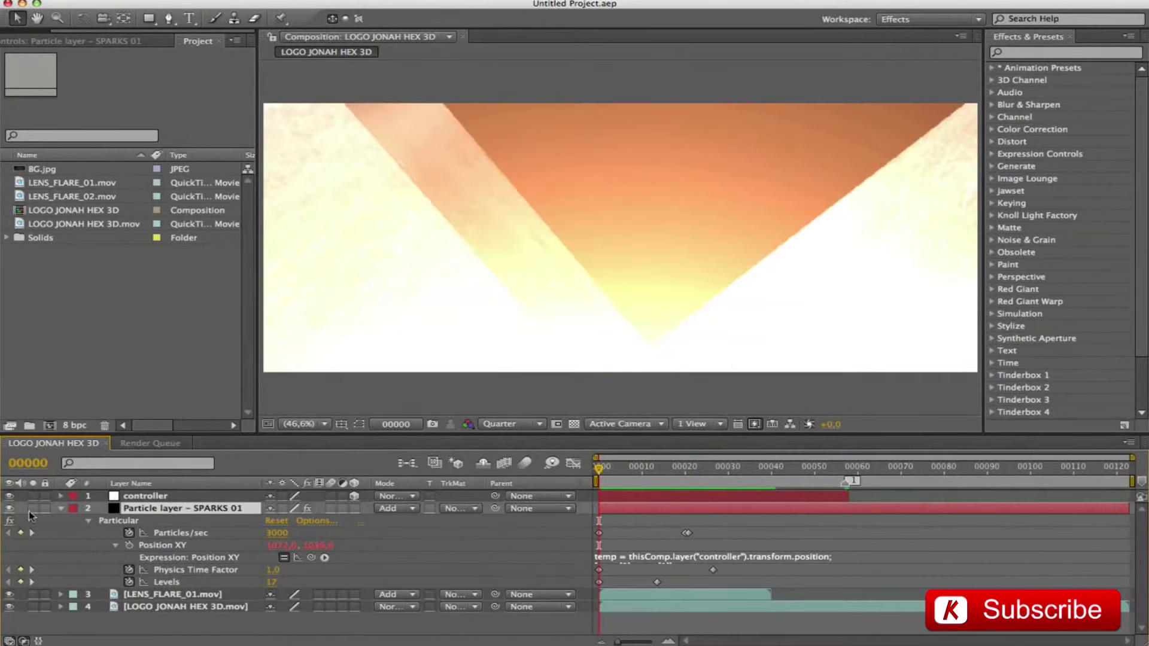
click(30, 567)
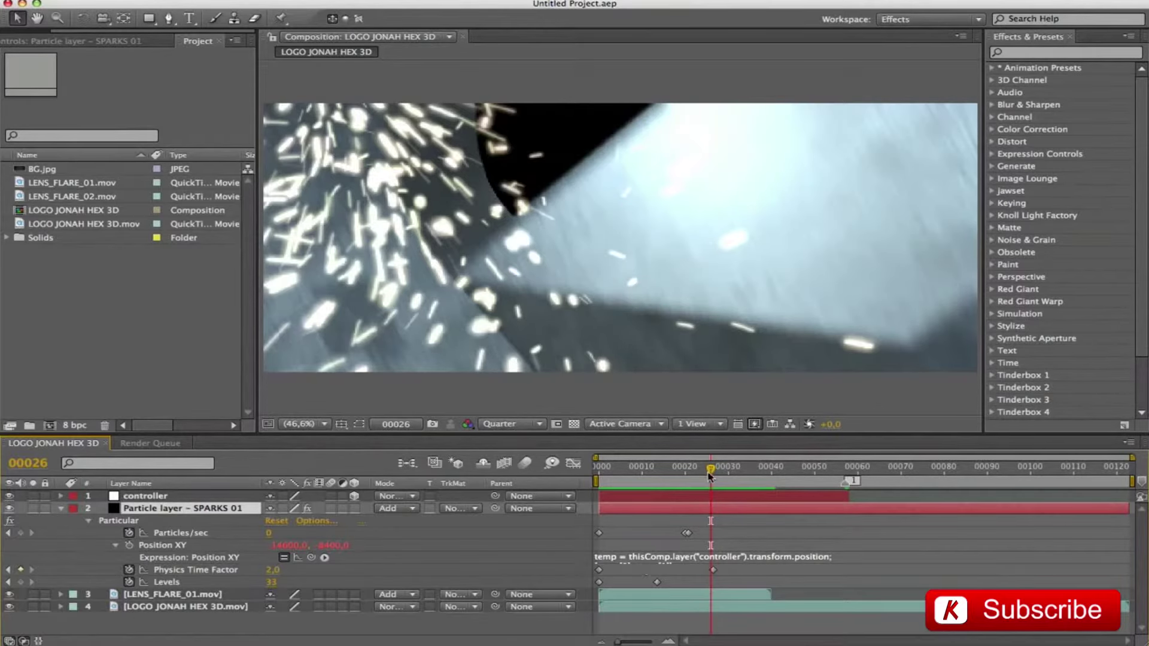
Move the last Physics Time Factor keyframe to frame 21 and the second Levels keyframe to frame 14.
drag(711, 474, 689, 474)
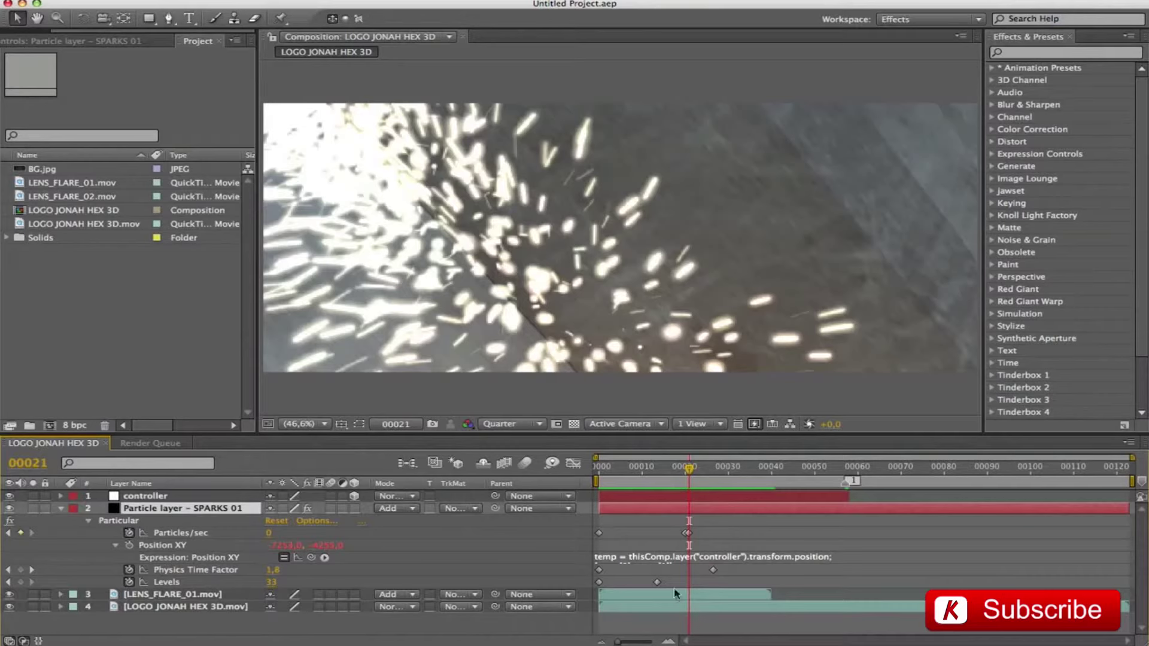
drag(713, 571, 689, 571)
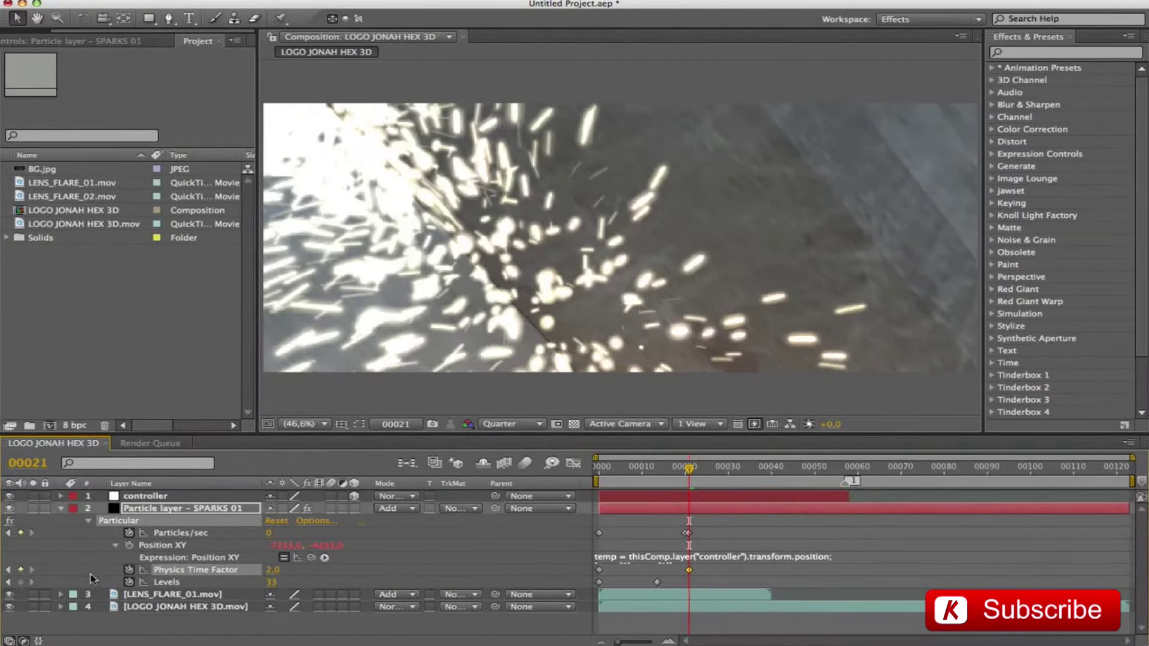
click(9, 582)
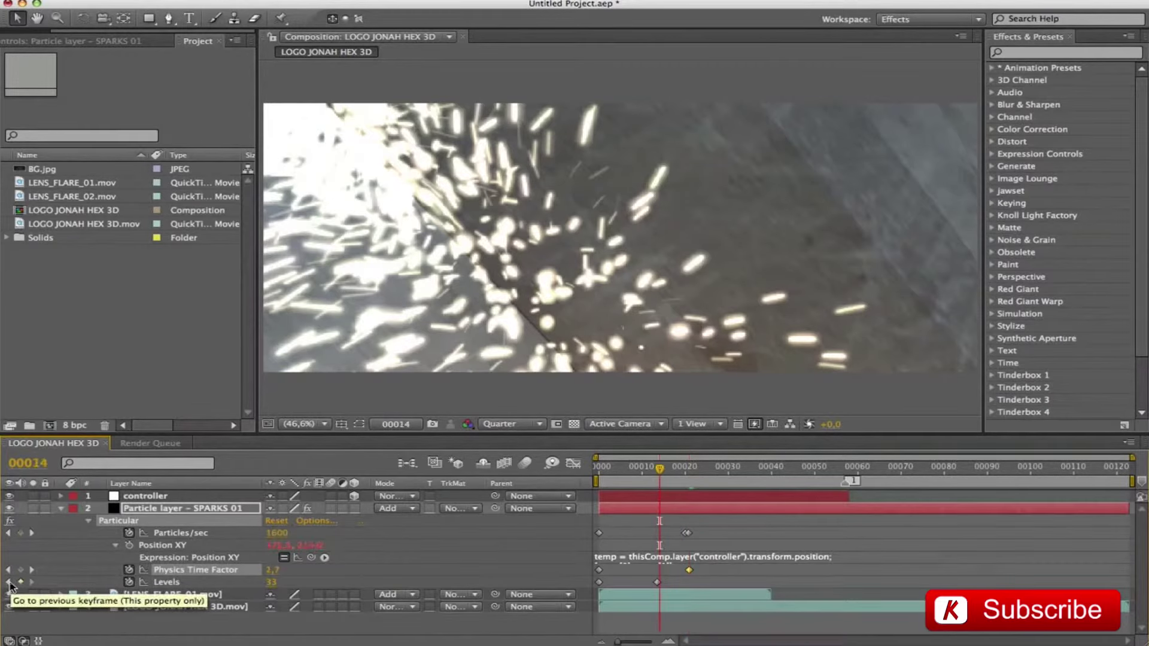
drag(658, 583, 659, 582)
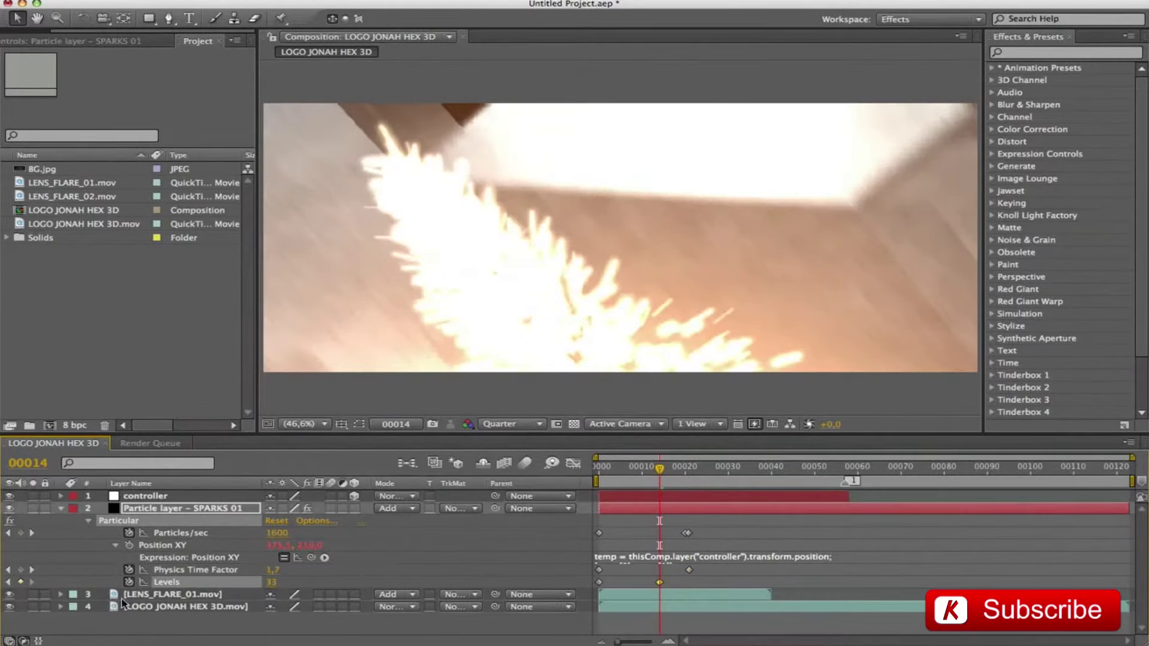
Preview the retimed sparks from frame 0 and collapse the sparks layer's properties.
click(8, 582)
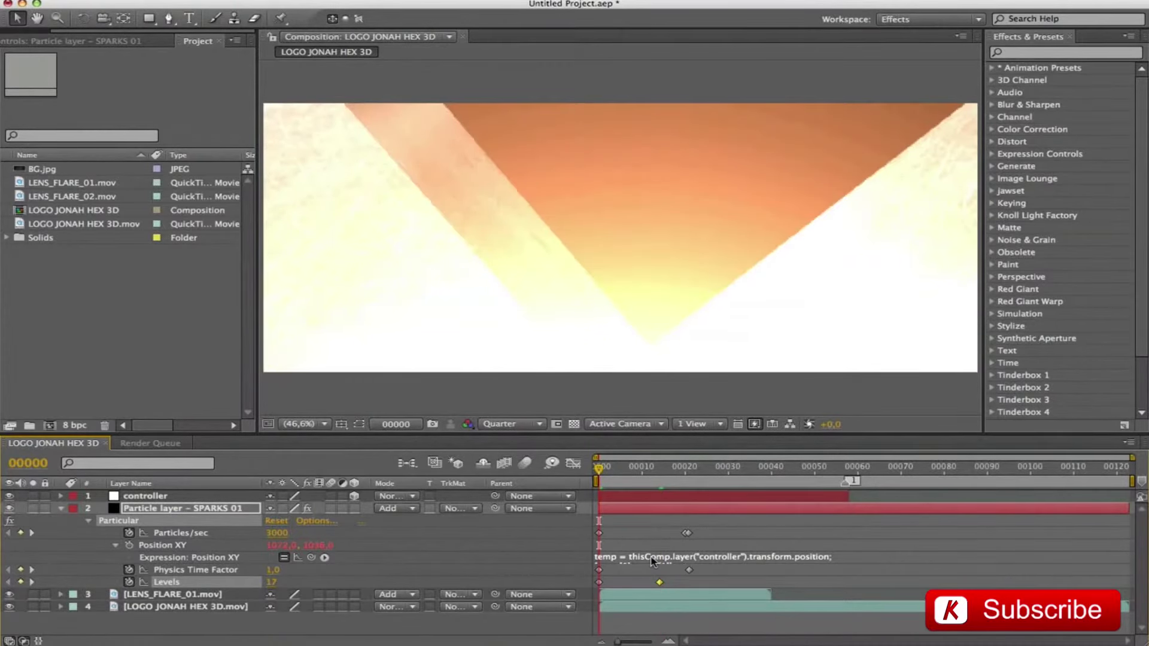
key(space)
key(space)
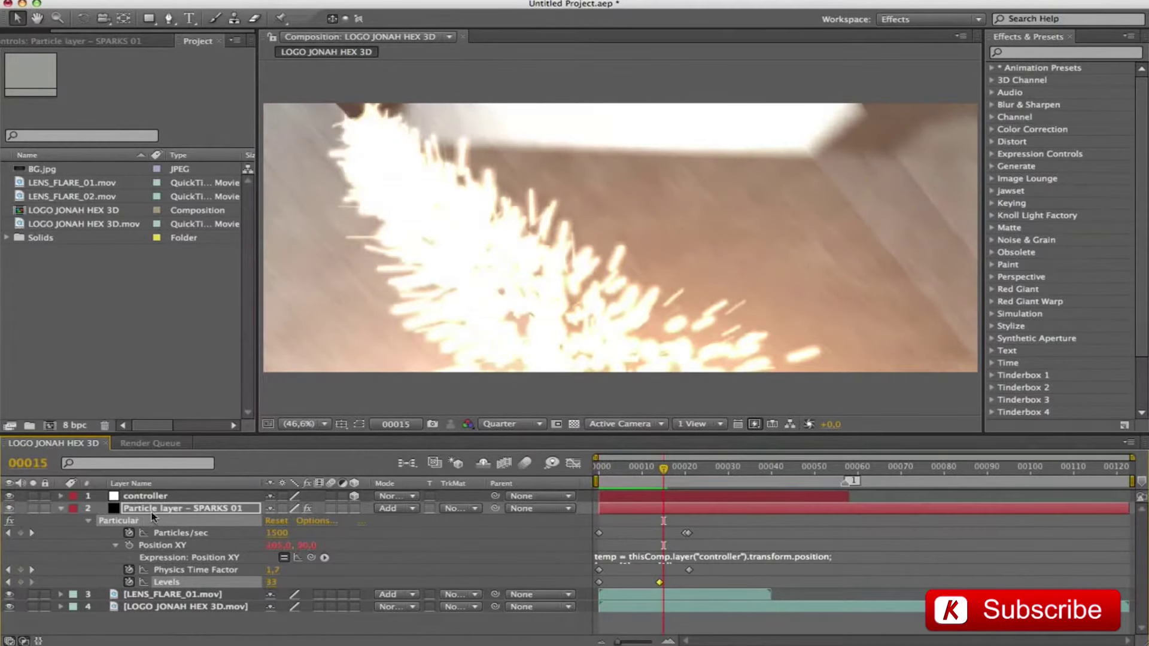
click(155, 509)
key(p)
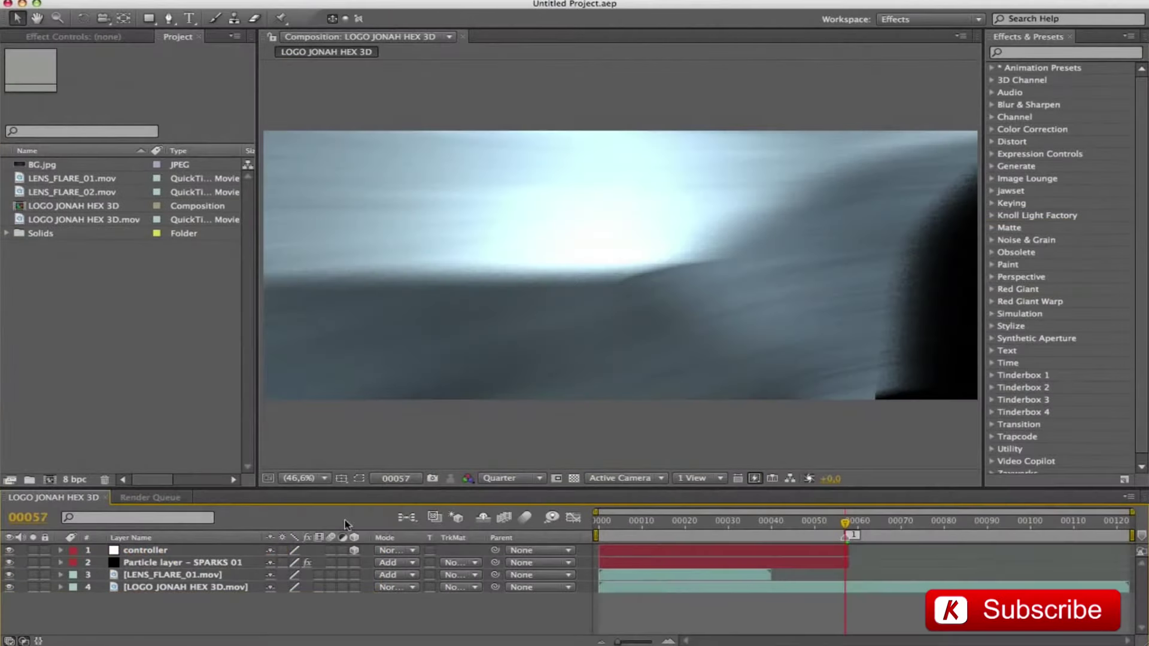
Add LENS_FLARE_02.mov above the controller, shift its start to about frame 56 and preview it.
drag(71, 191, 111, 549)
drag(618, 558, 868, 564)
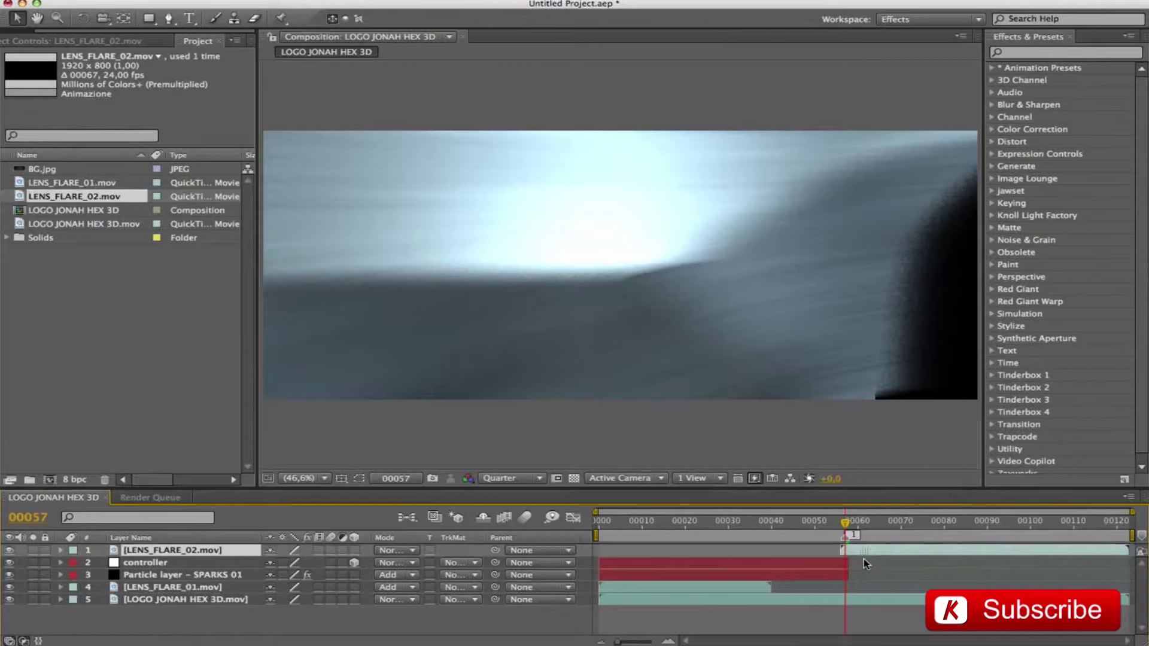
key(space)
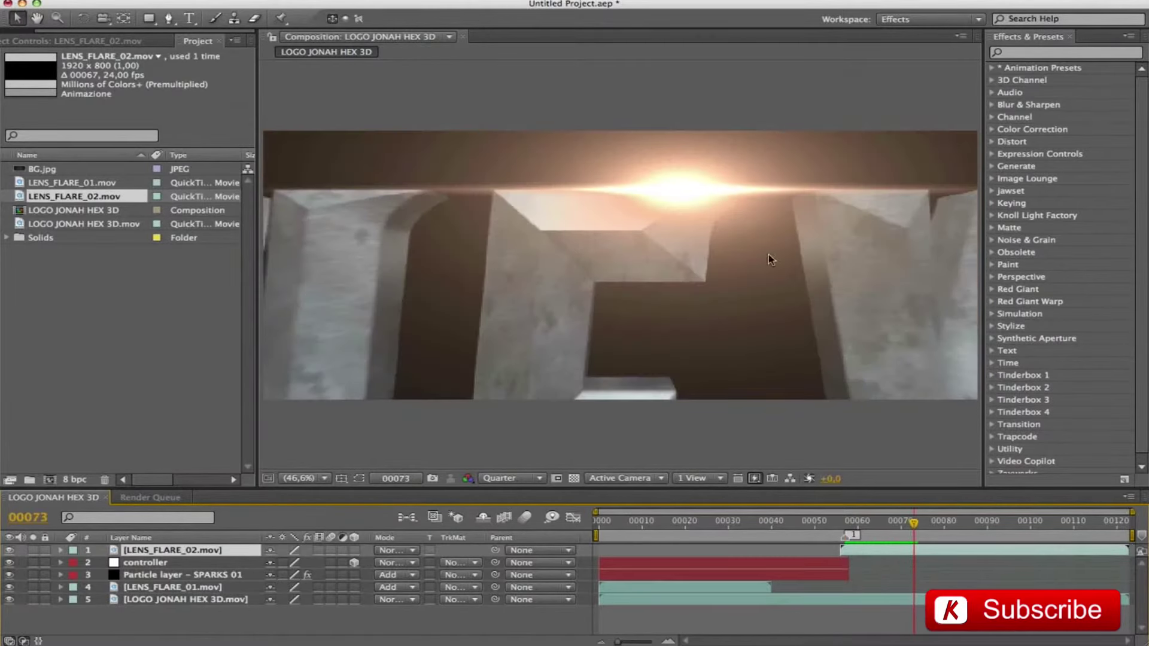
Set the LENS_FLARE_02.mov layer's blending mode to Add and preview the result from frame 73.
click(388, 550)
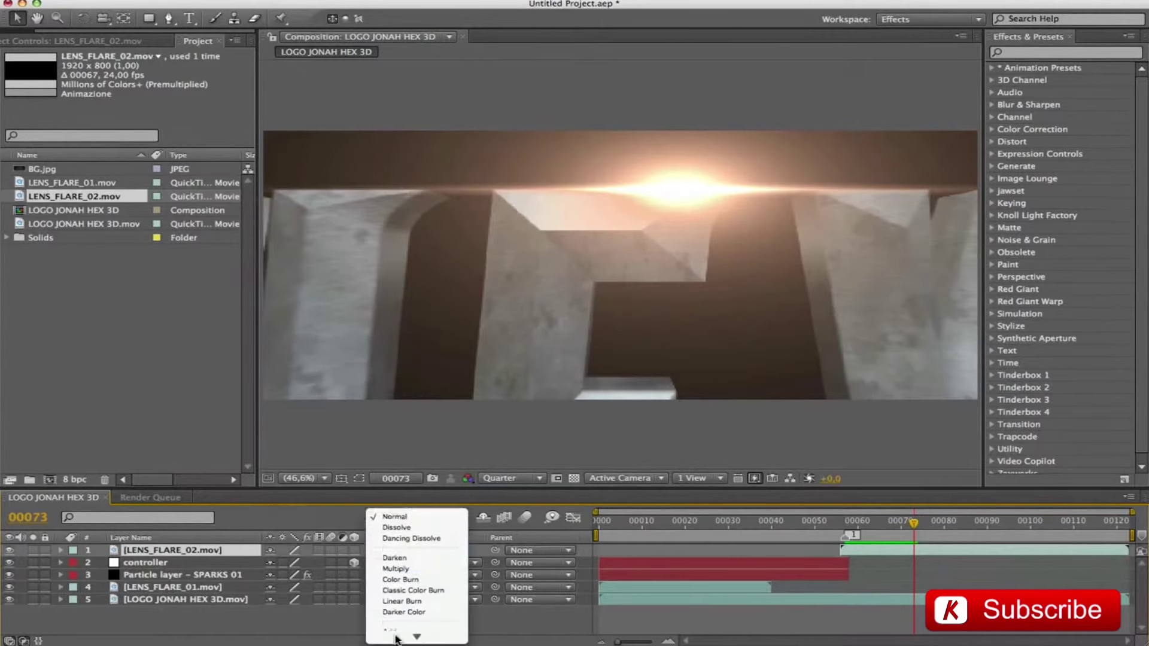
click(410, 621)
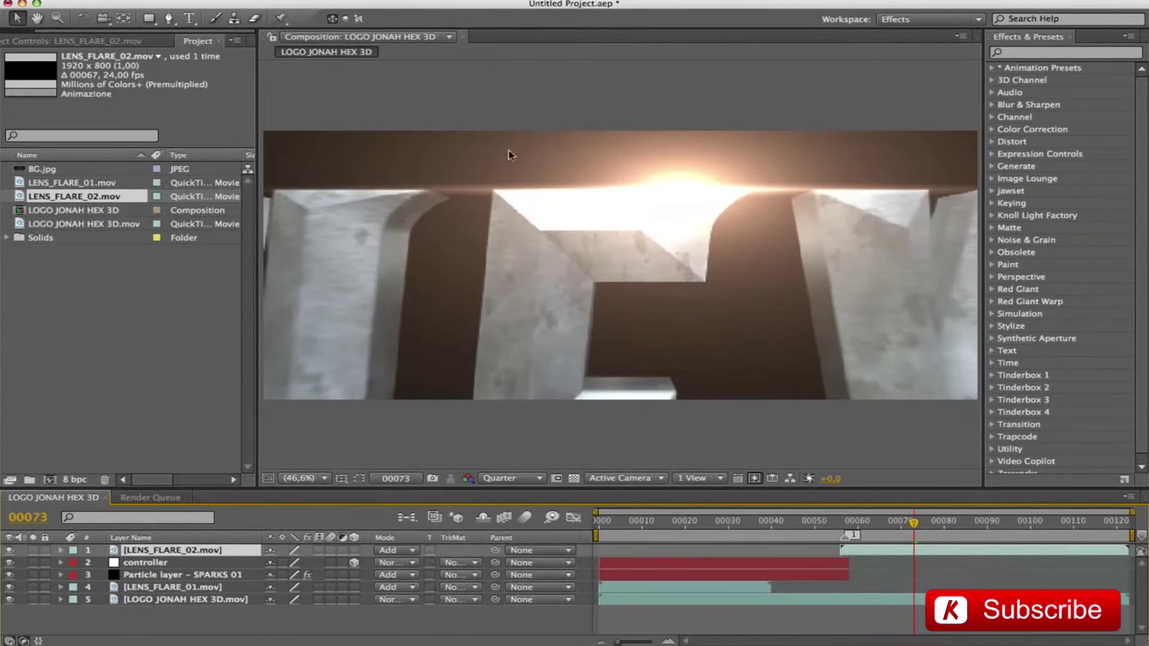
key(space)
key(space)
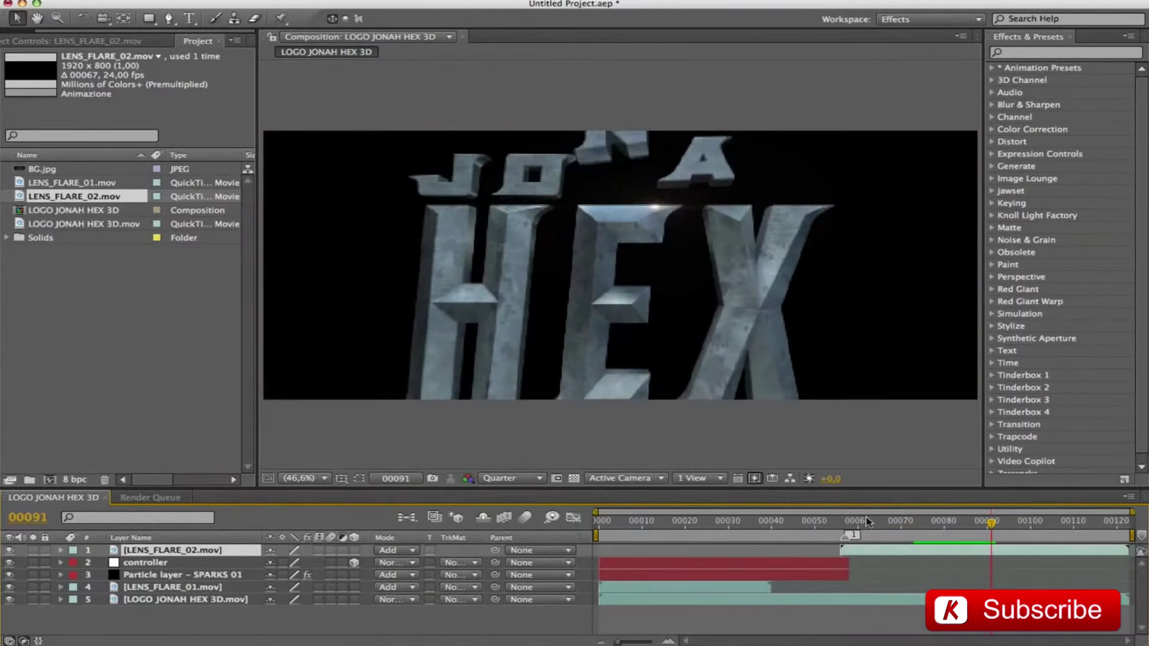
Shift the LENS_FLARE_02.mov layer slightly earlier so it starts at about frame 55, and preview the new timing.
drag(991, 517, 841, 520)
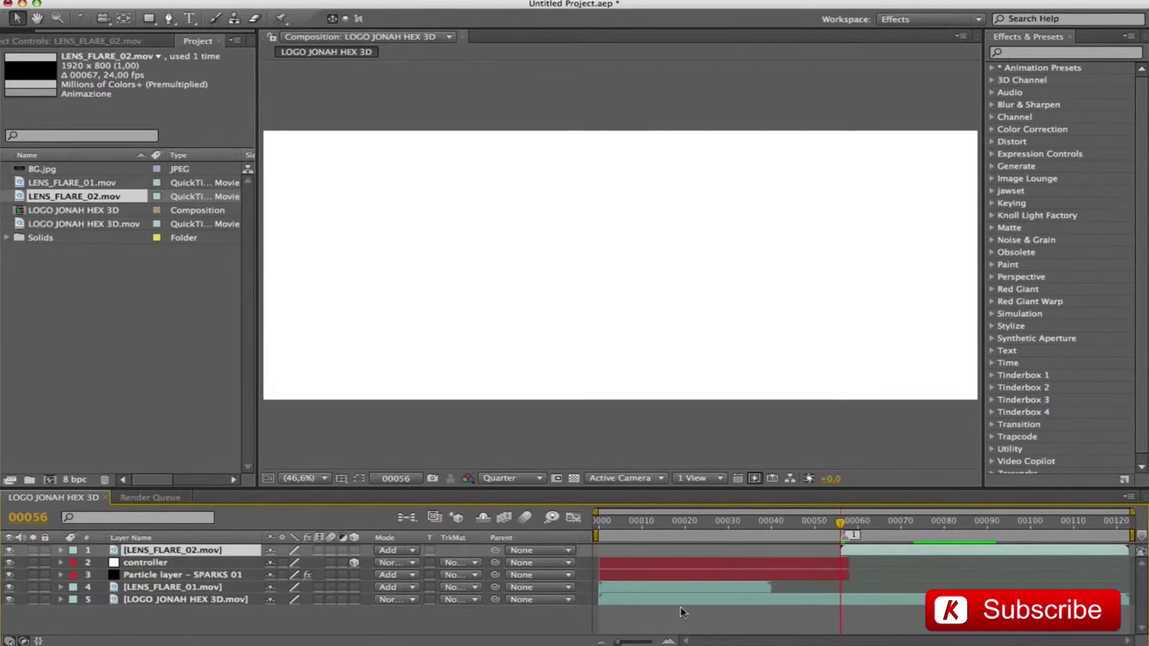
drag(618, 642, 714, 641)
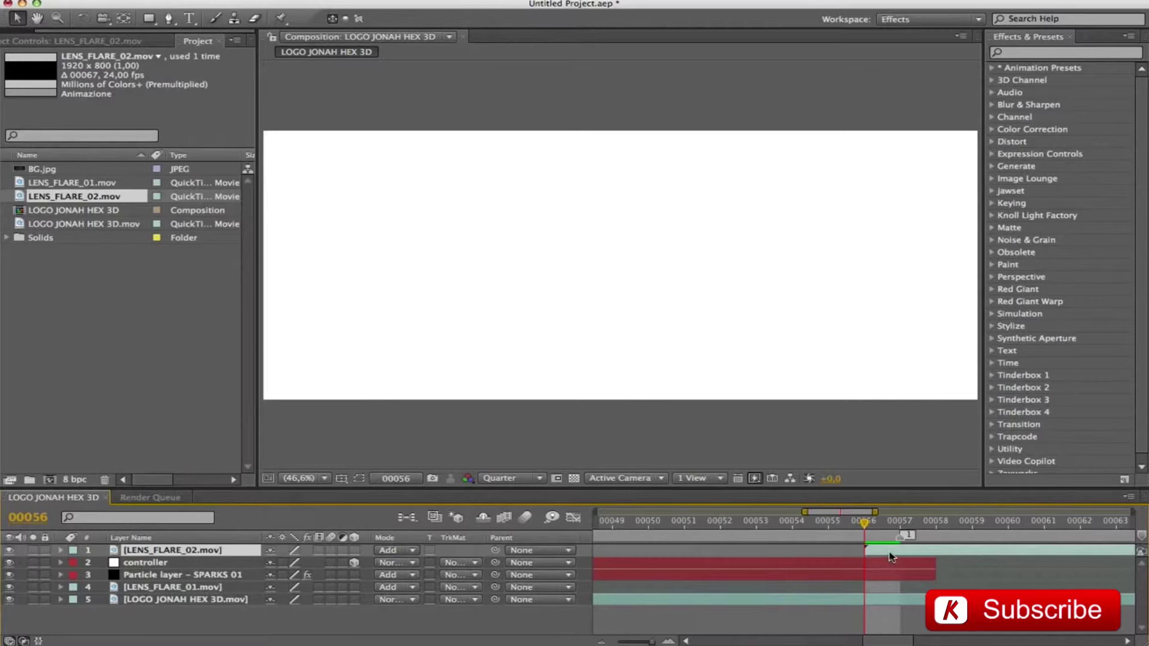
drag(879, 556, 868, 555)
drag(653, 642, 611, 642)
key(space)
key(space)
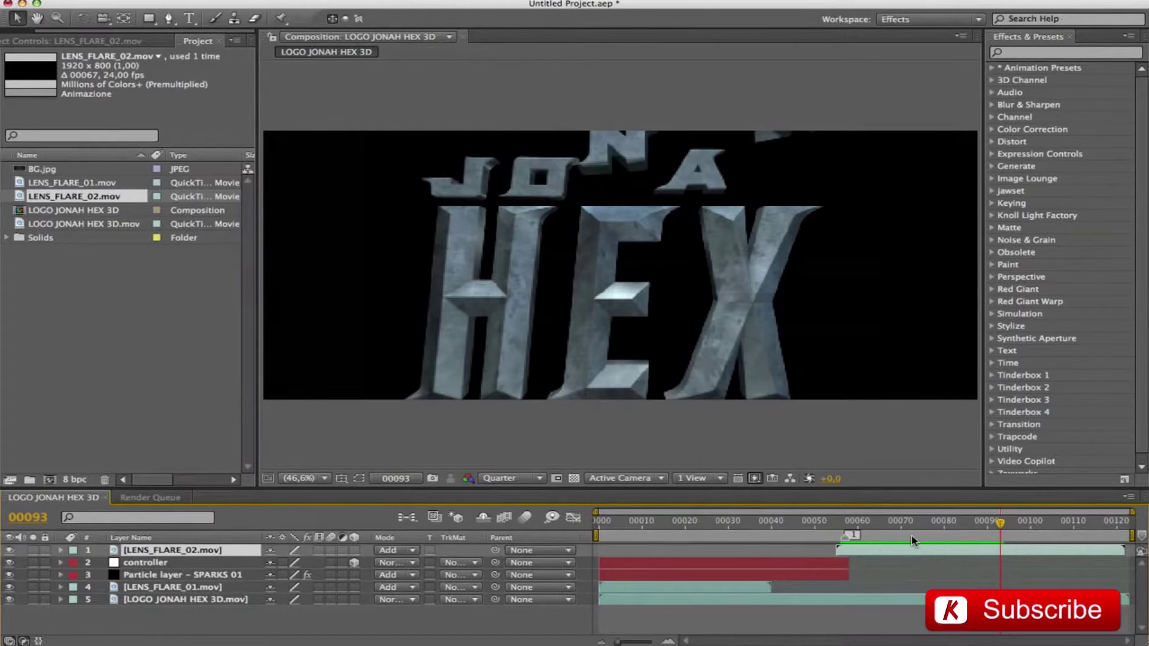
Hide the LENS_FLARE_02.mov layer with the playhead at frame 57 and save the project.
key(i)
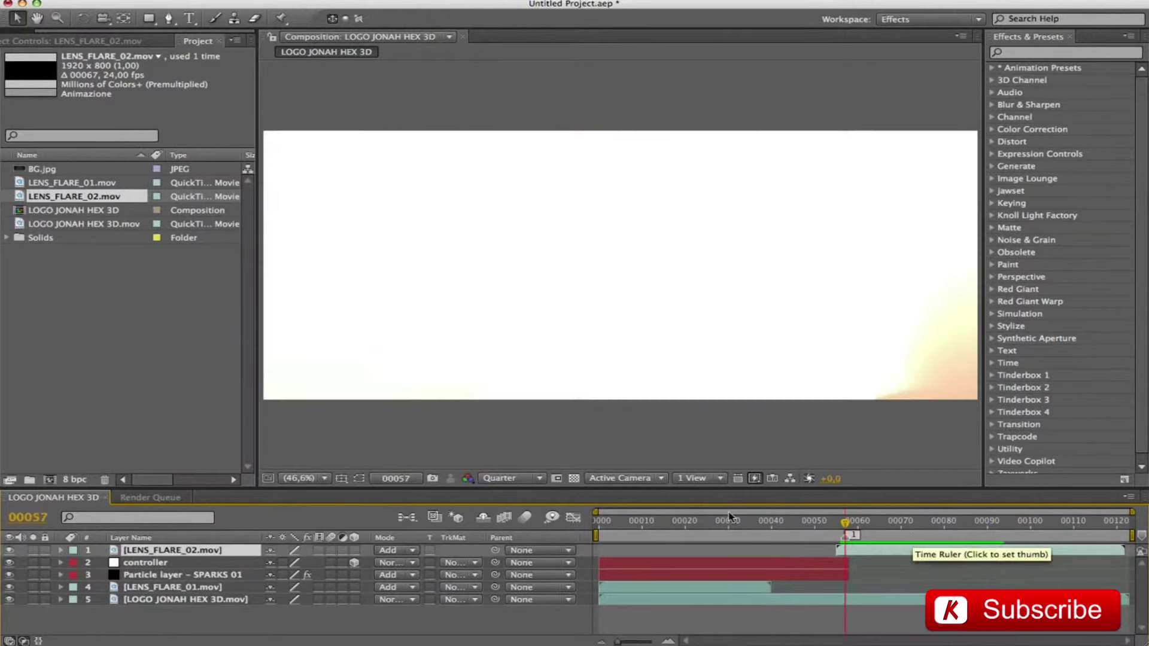
click(9, 550)
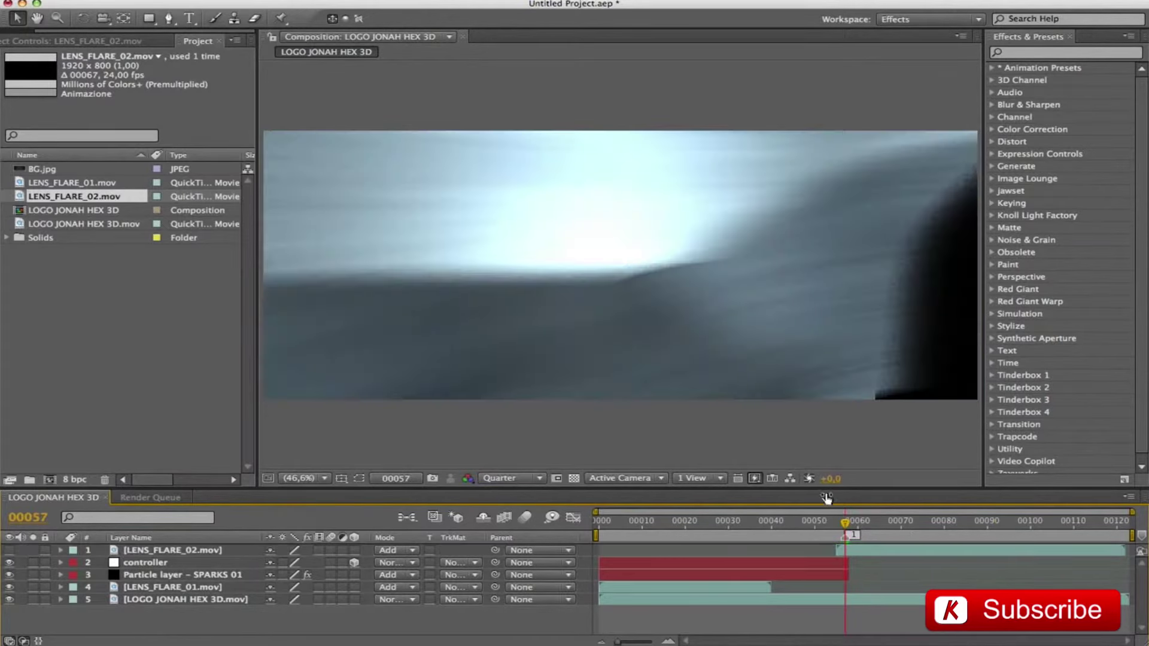
key(super+s)
Add an adjustment layer above all layers, name it "slider explosion" and trim its start to about frame 55.
key(super+alt+y)
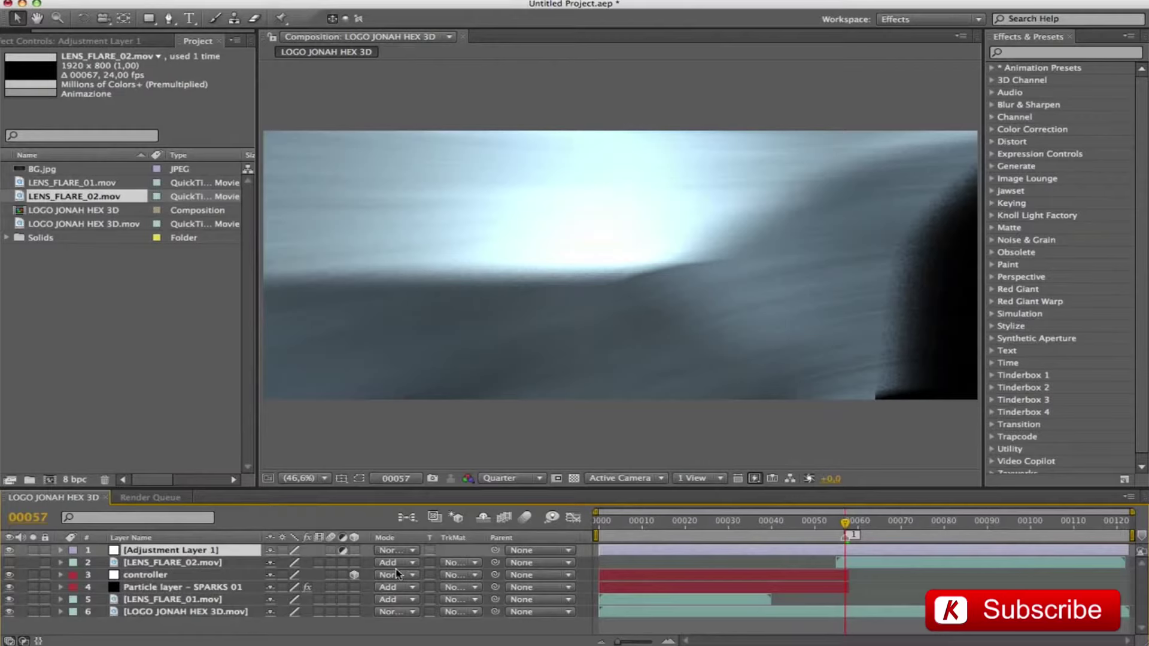
key(Return)
text(slider explosion)
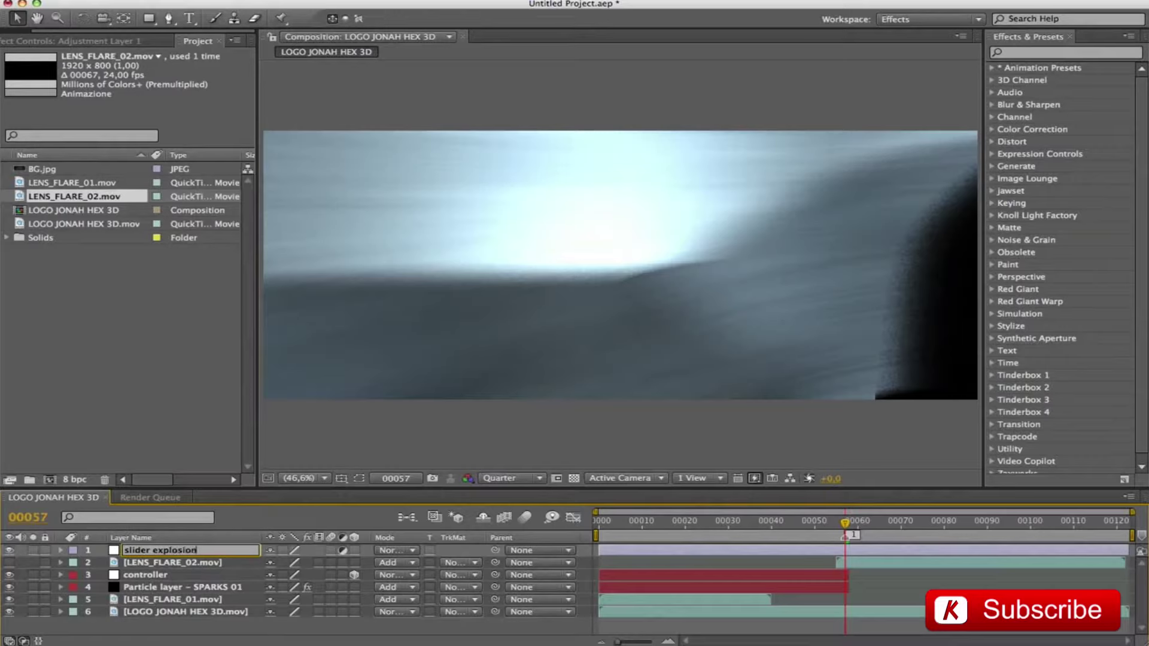
key(Return)
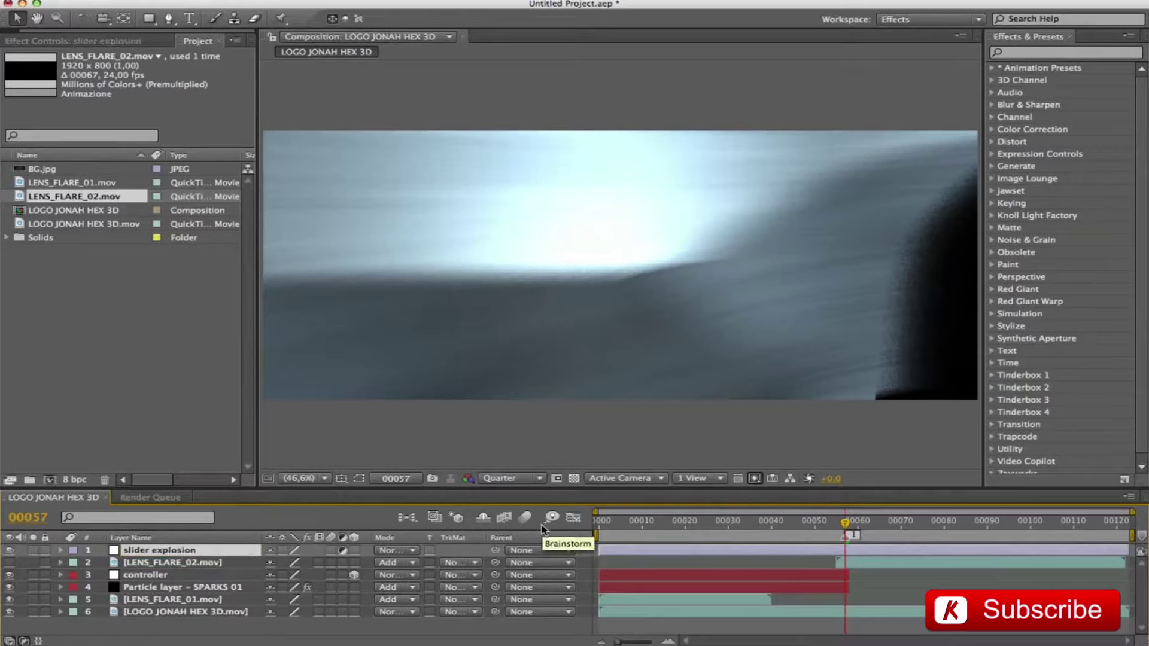
drag(599, 550, 837, 557)
Search the effects for "slider", apply Slider Control to the slider explosion layer and enable keyframing on its Slider.
click(1040, 53)
text(slider)
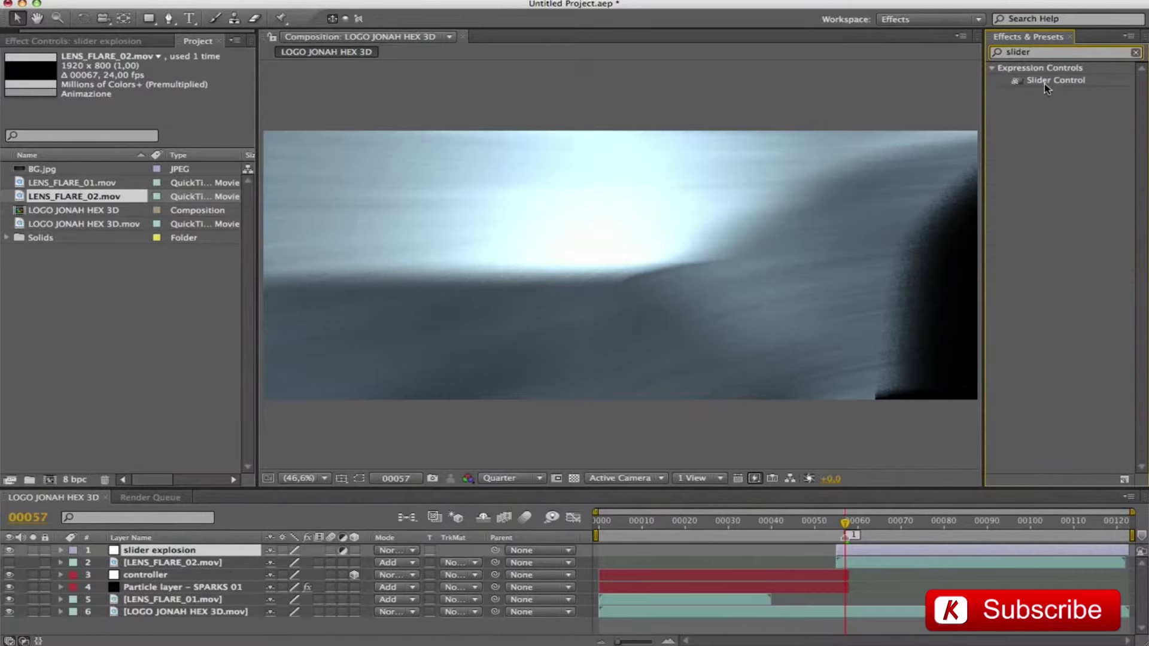
drag(1044, 83, 146, 554)
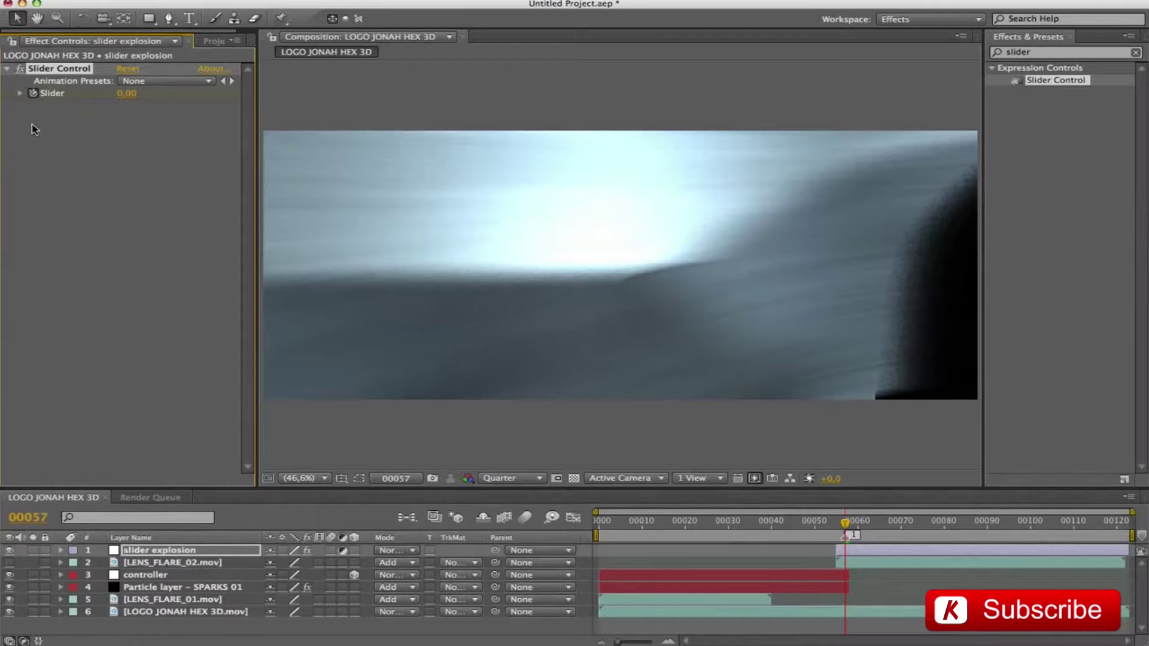
Keyframe the slider explosion layer's Slider at 0 on frame 56 and at 150 on frame 57.
click(48, 518)
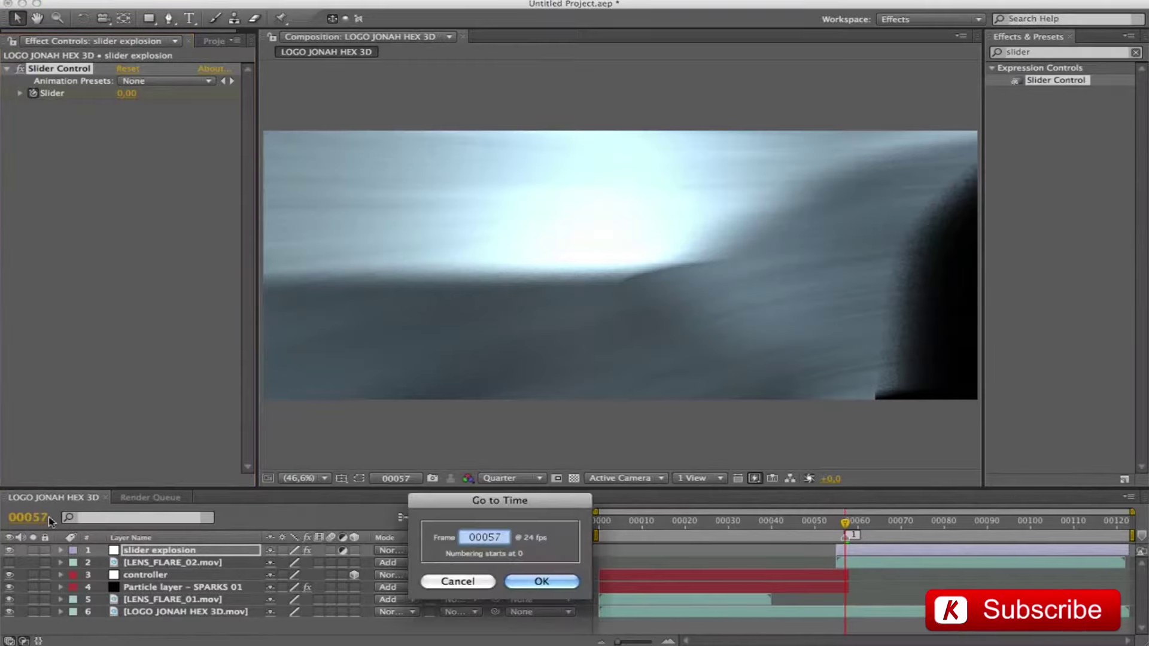
text(56)
key(Return)
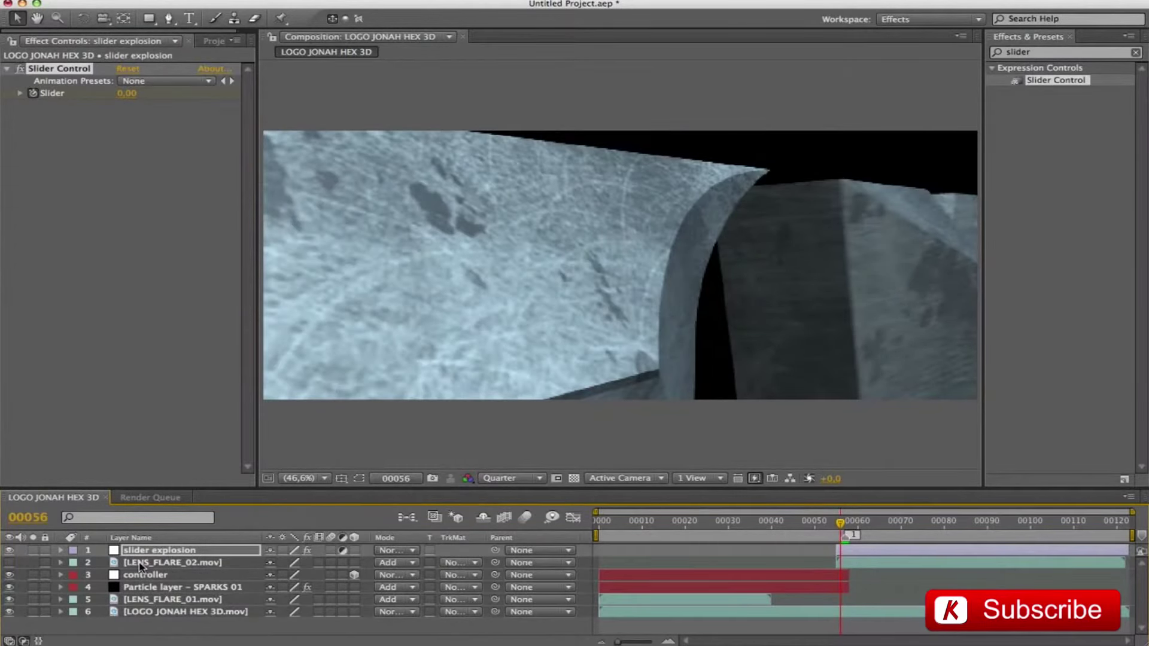
key(u)
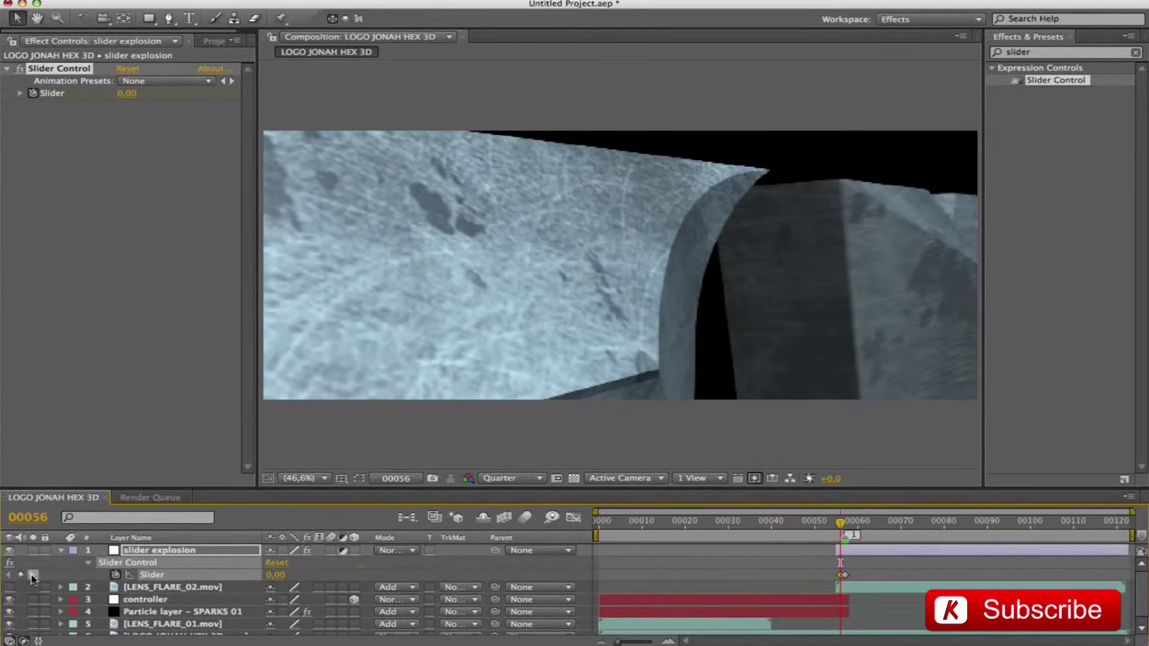
key(Page_Down)
click(127, 93)
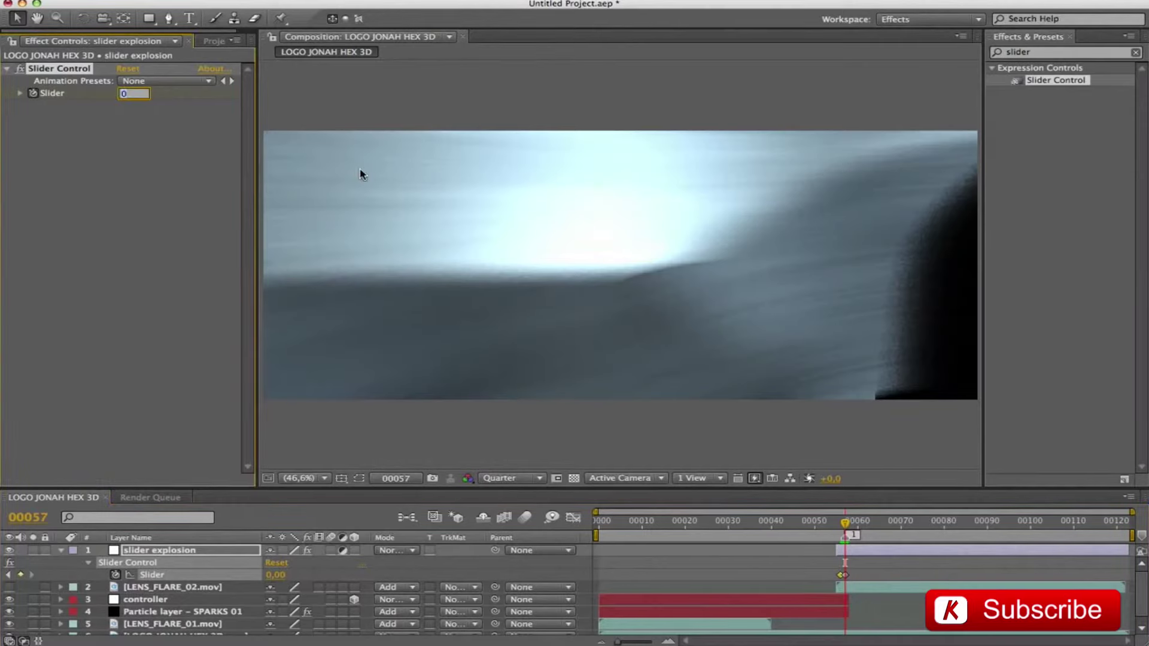
text(150)
key(Return)
Add a Slider keyframe with the value 0 at frame 72 on the slider explosion layer.
click(36, 523)
text(72)
key(Return)
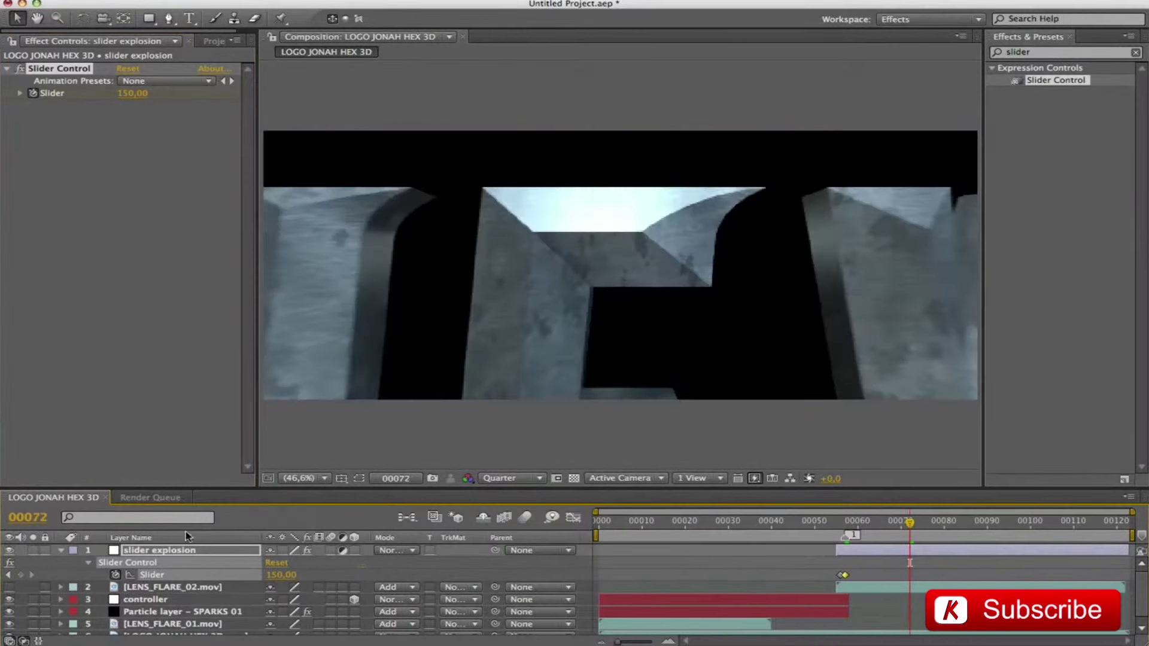
click(276, 575)
text(0)
key(Return)
Return to frame 56, collapse the slider explosion layer's properties and save the project.
drag(910, 523, 847, 536)
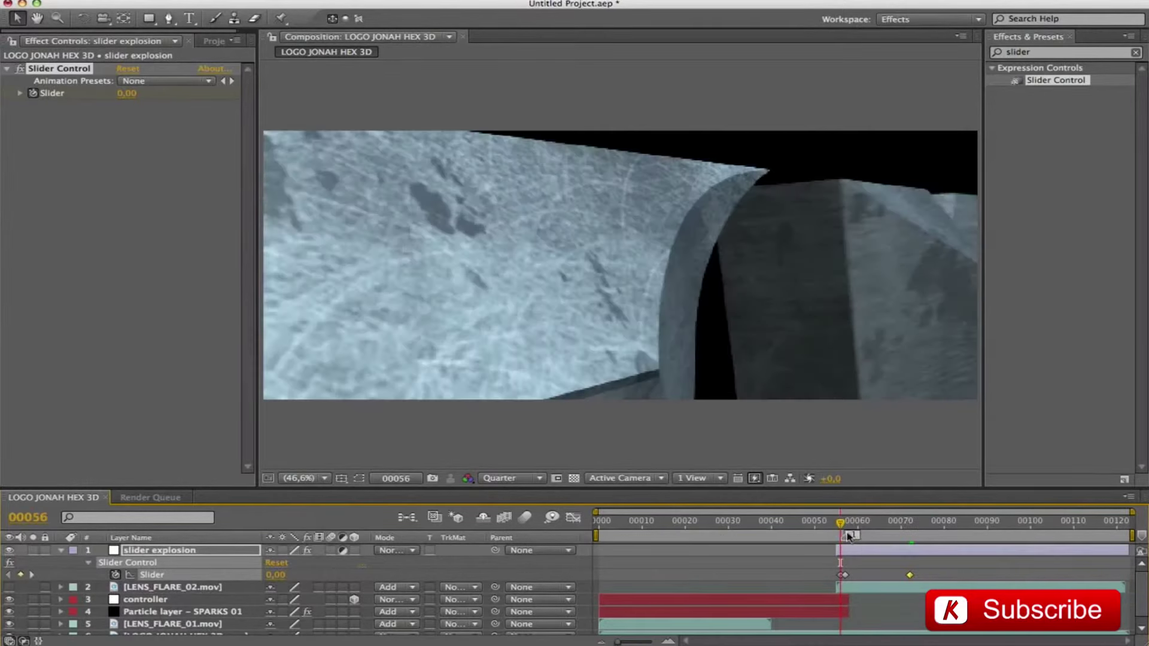
click(152, 551)
key(u)
key(super+s)
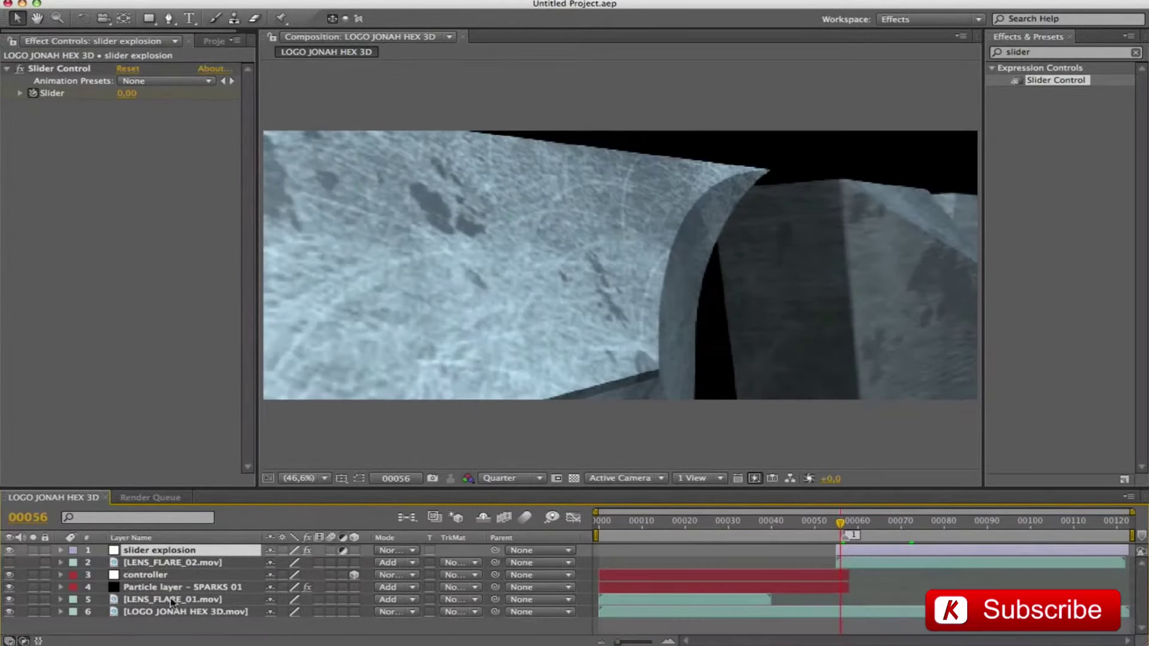
Duplicate the SPARKS 01 particle layer to the top of the stack and make it span from about frame 55 to the composition's end.
click(147, 589)
key(super+d)
drag(194, 588, 186, 544)
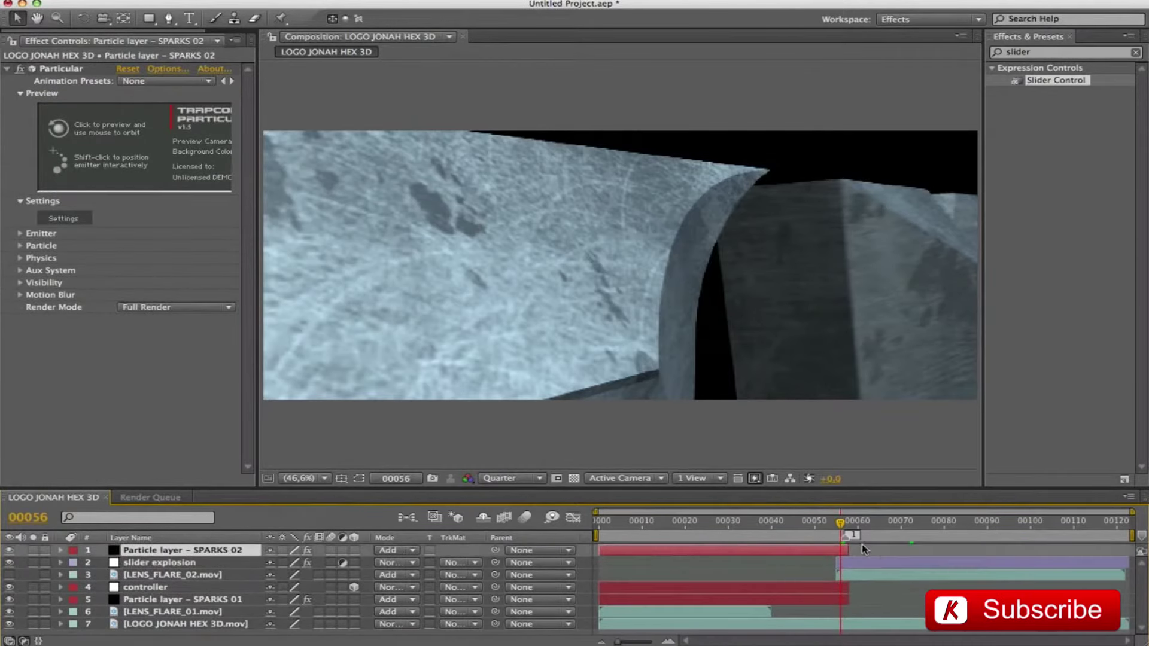
drag(850, 548, 1131, 549)
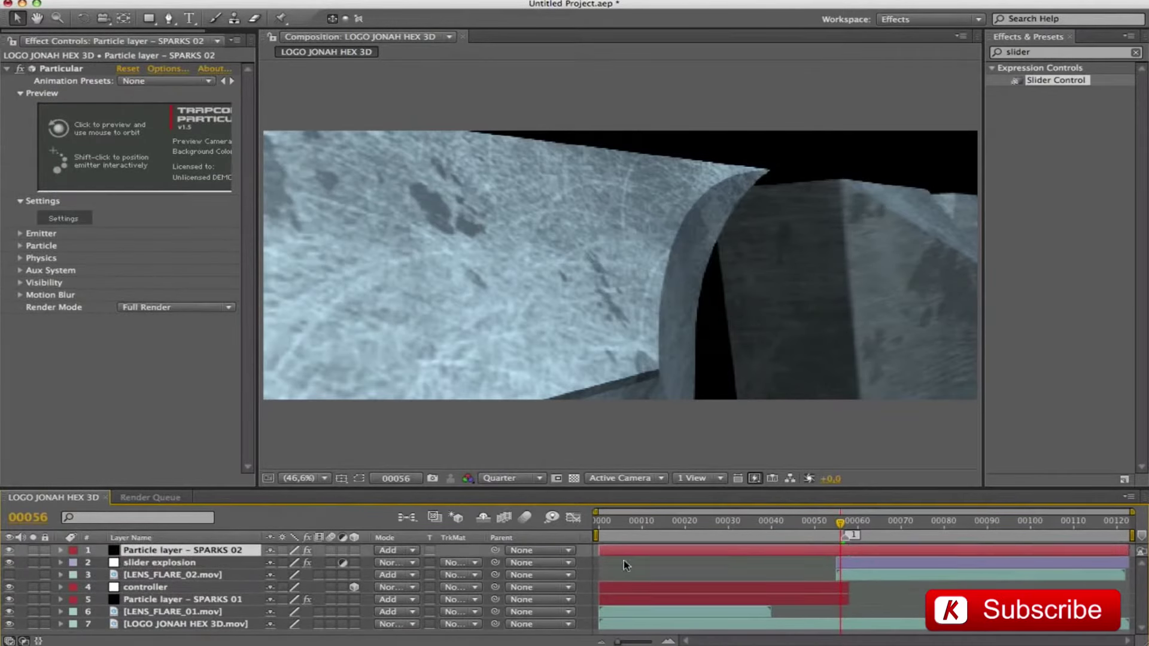
drag(599, 548, 840, 549)
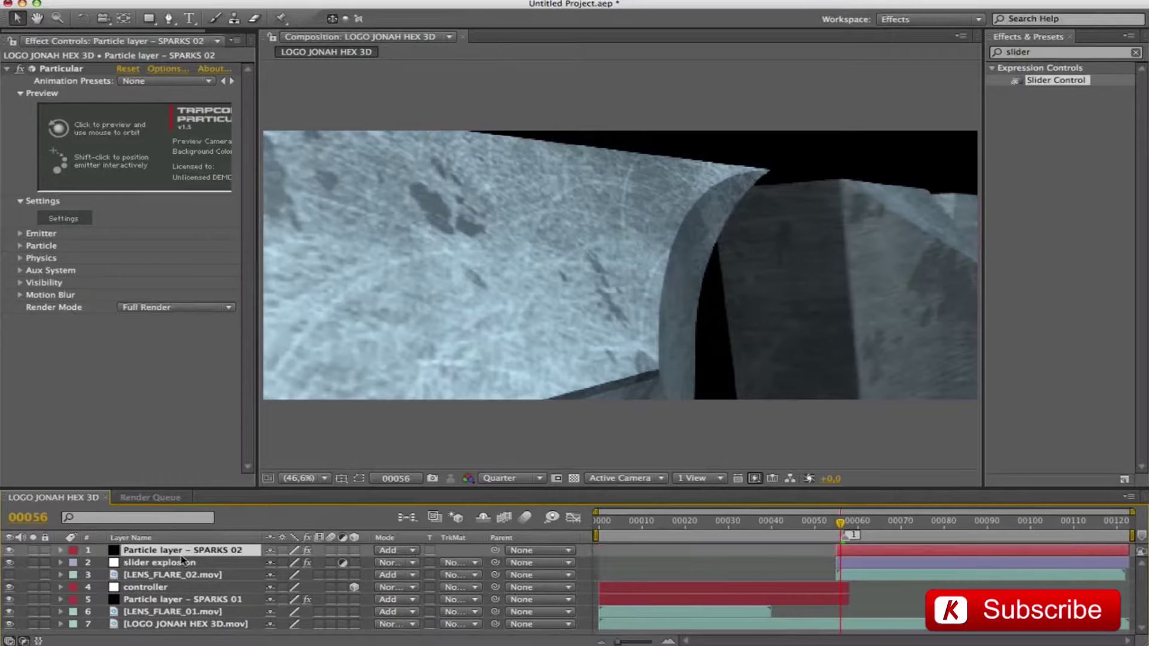
Rename the duplicated particle layer "Particle layer - EXPLOSION 01".
key(Return)
key(BackSpace)
key(BackSpace)
key(BackSpace)
key(BackSpace)
key(BackSpace)
key(BackSpace)
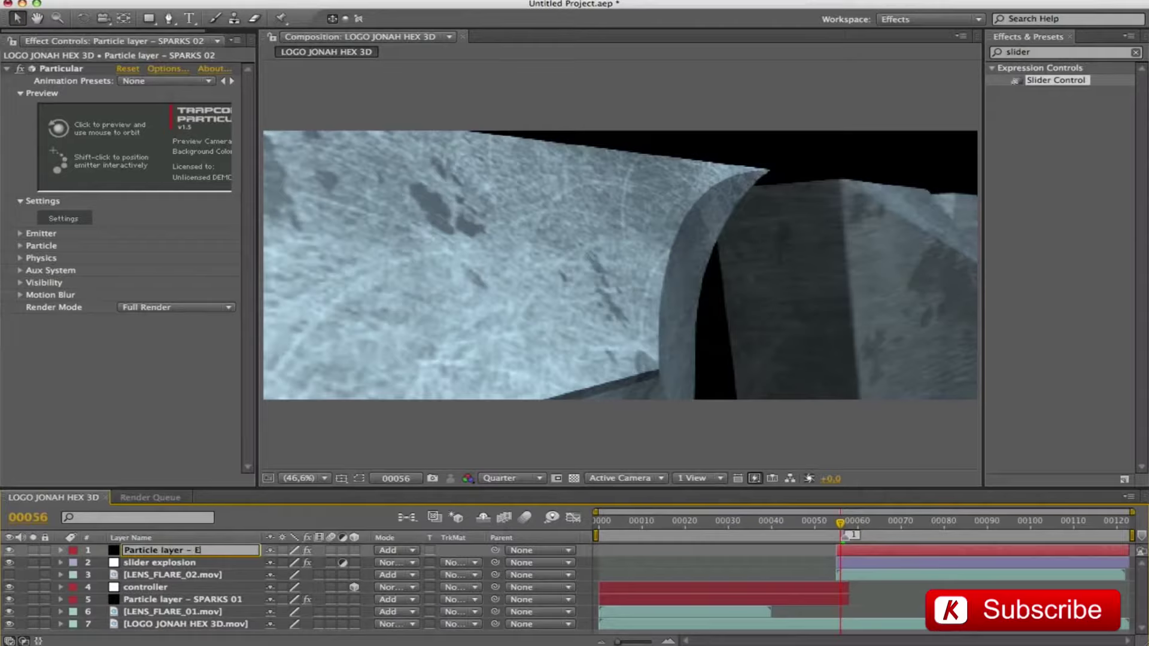
text(EXPLOSION 01)
key(Return)
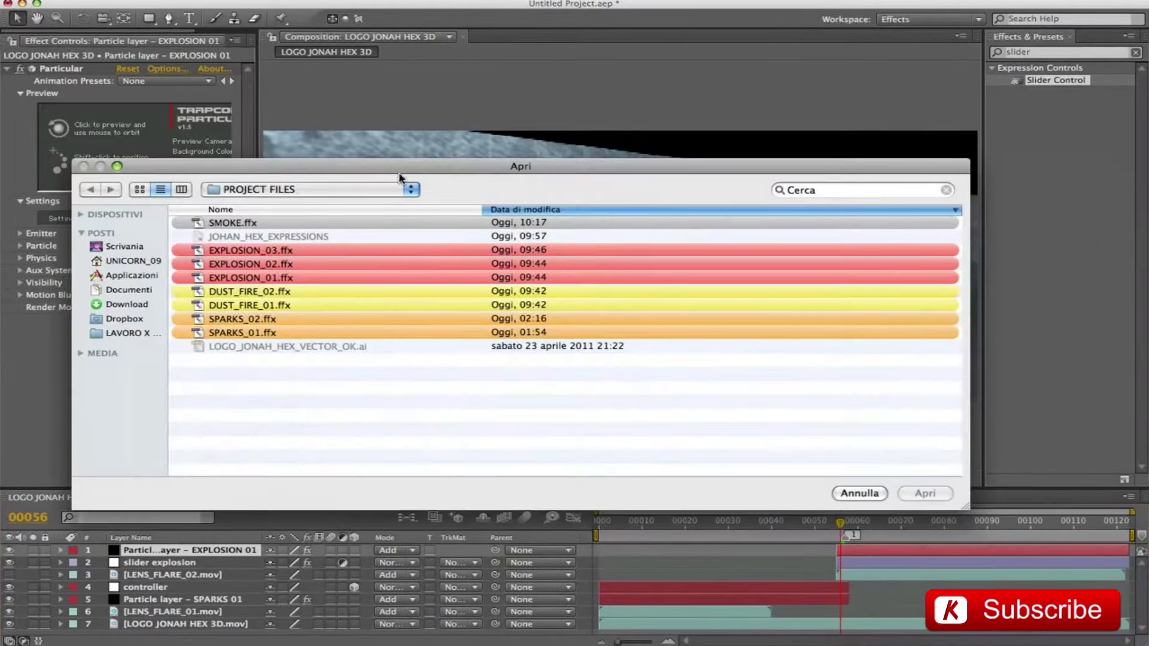
Apply the EXPLOSION_01.ffx animation preset from the PROJECT FILES folder to the EXPLOSION 01 particle layer.
click(253, 279)
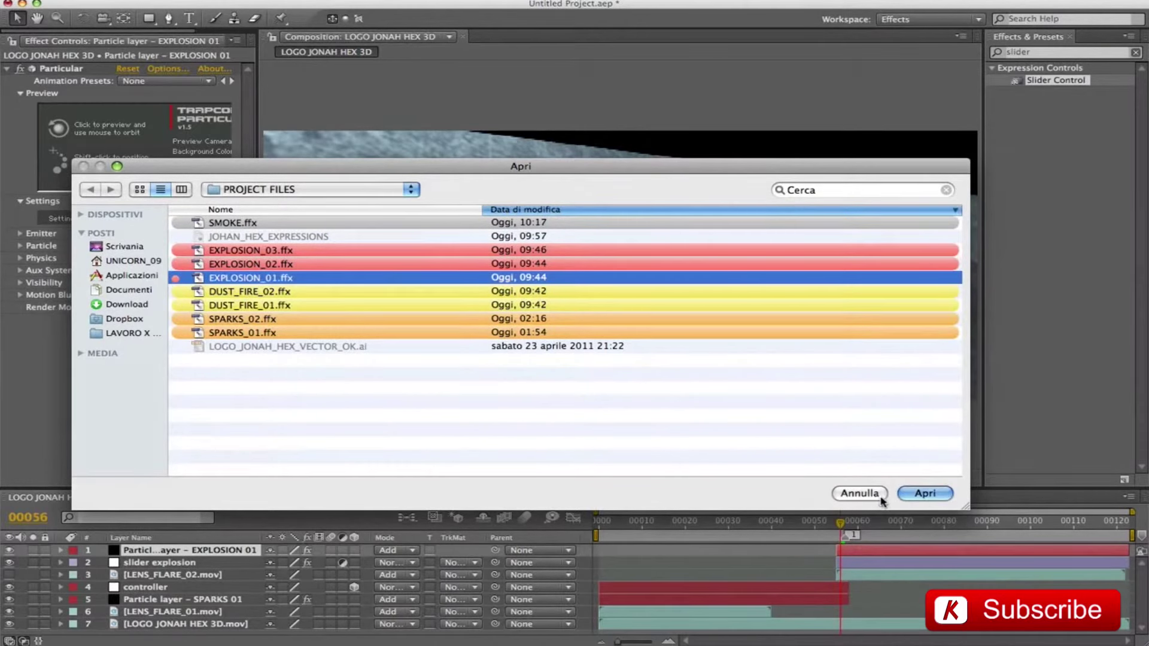
click(933, 493)
key(Caps_Lock)
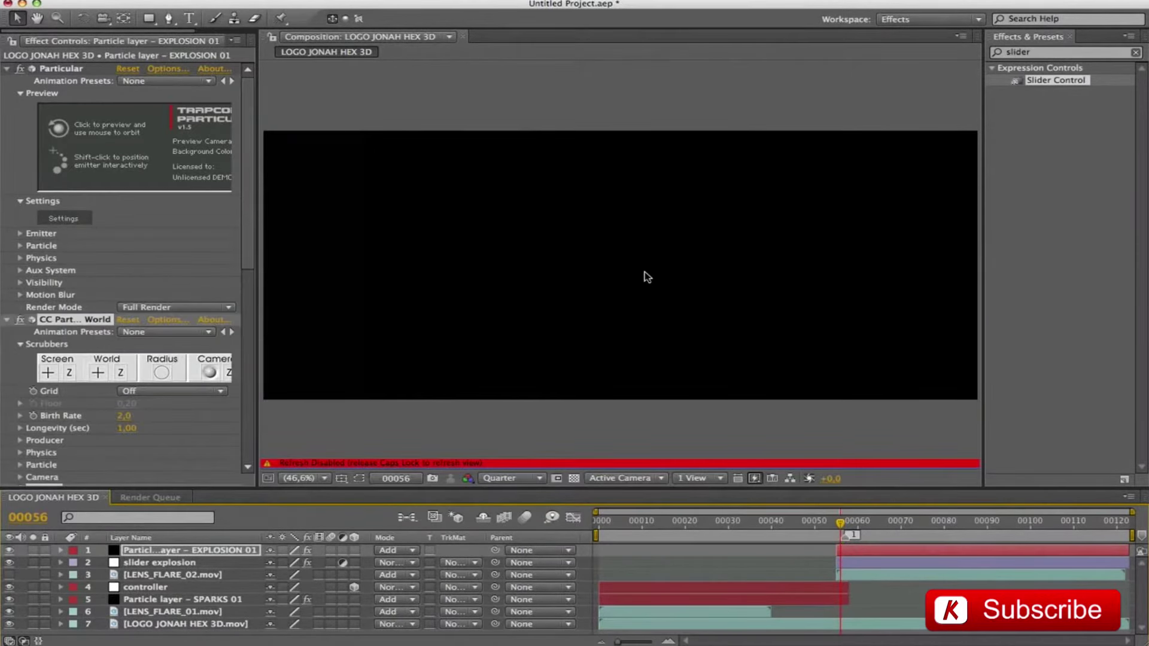
key(Caps_Lock)
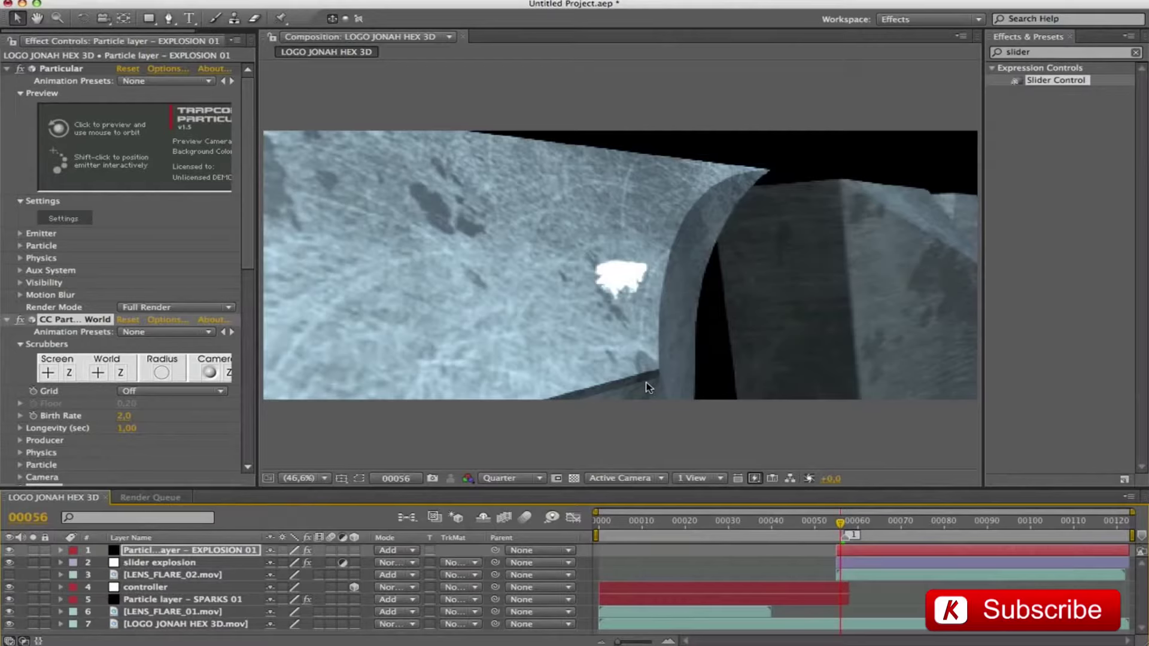
Widen the effect settings area and delete the Particular effect from the EXPLOSION 01 particle layer.
click(139, 554)
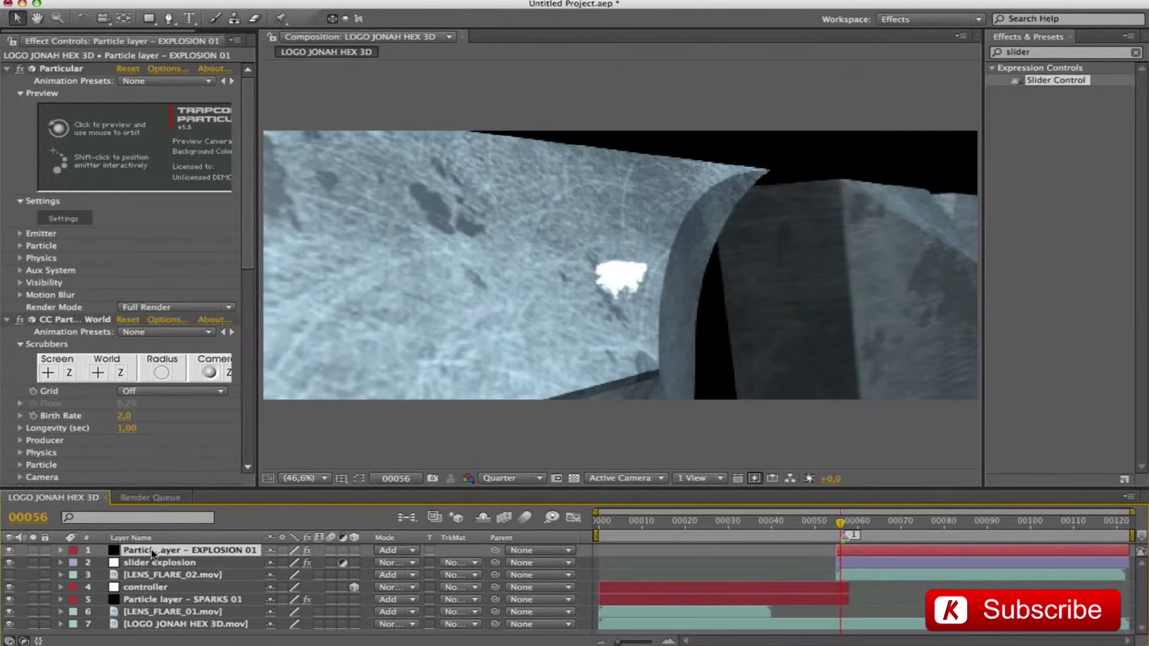
drag(254, 210, 441, 216)
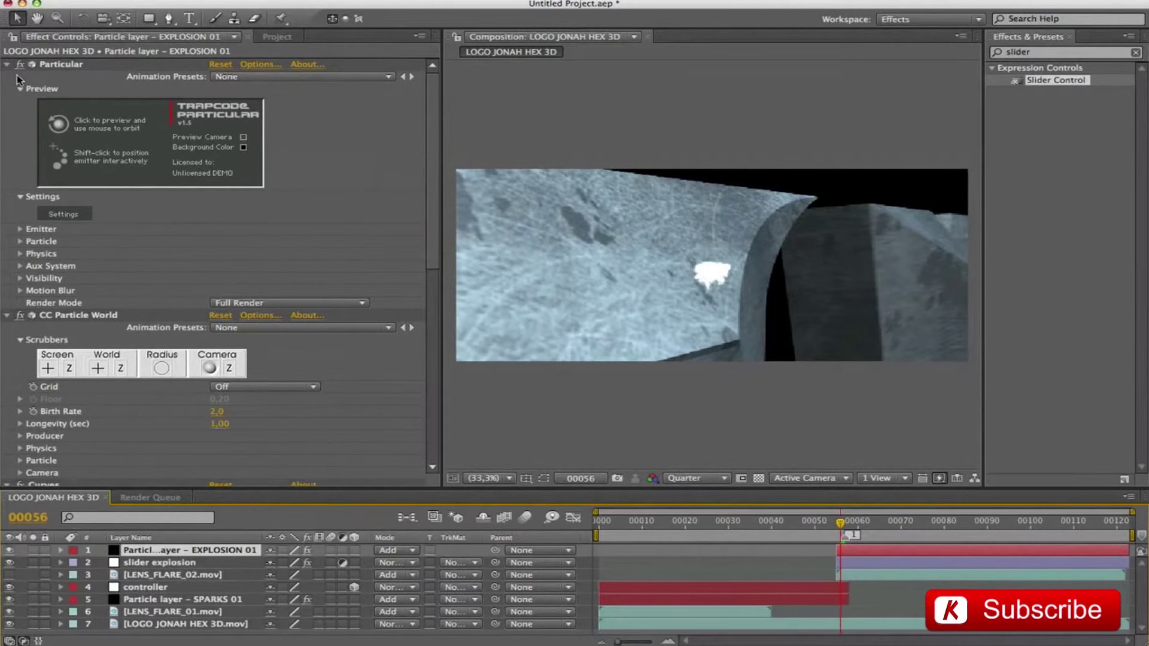
click(59, 66)
key(Delete)
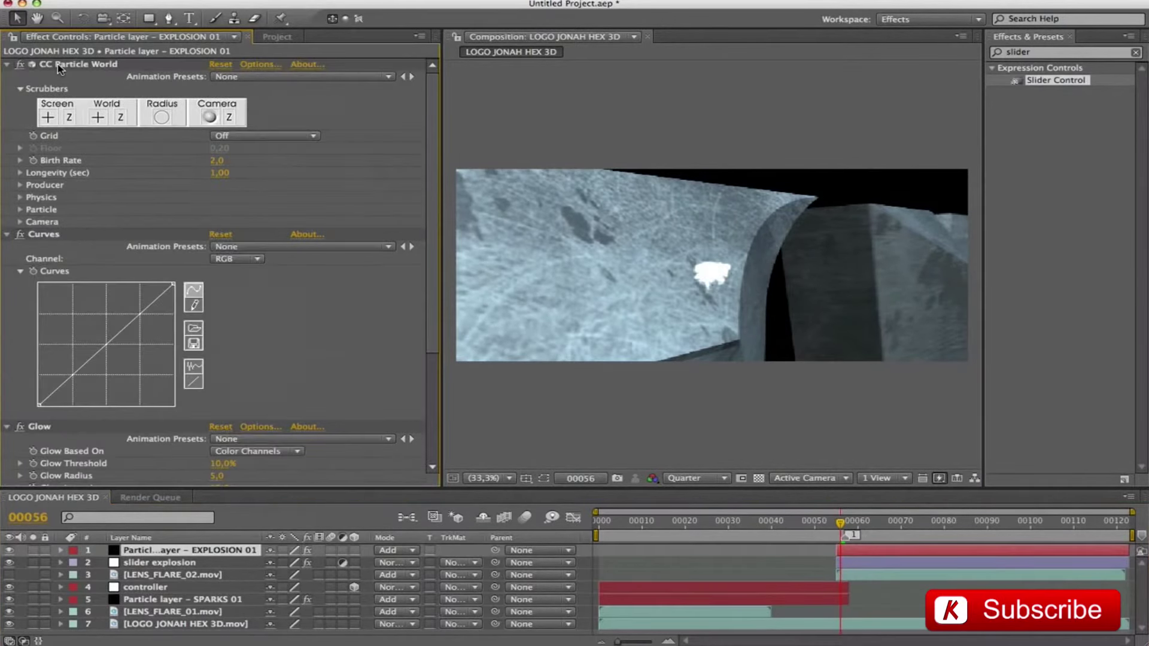
Collapse the Scrubbers group and the Curves and Glow effects, and select the CC Particle World effect.
click(20, 90)
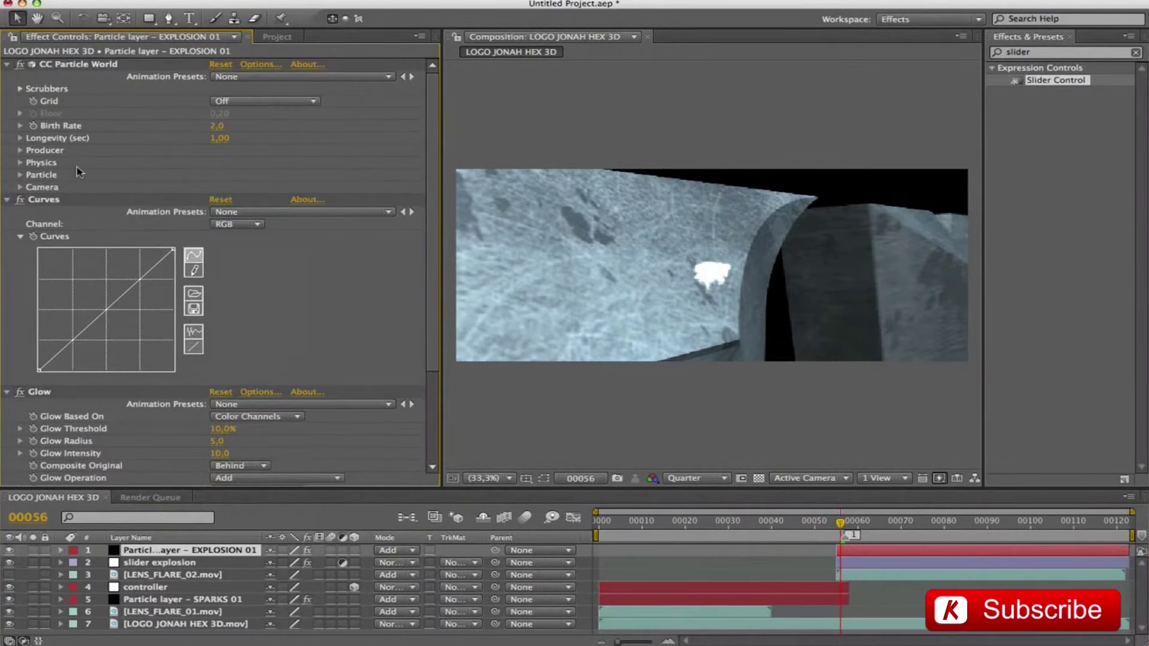
click(7, 201)
click(7, 213)
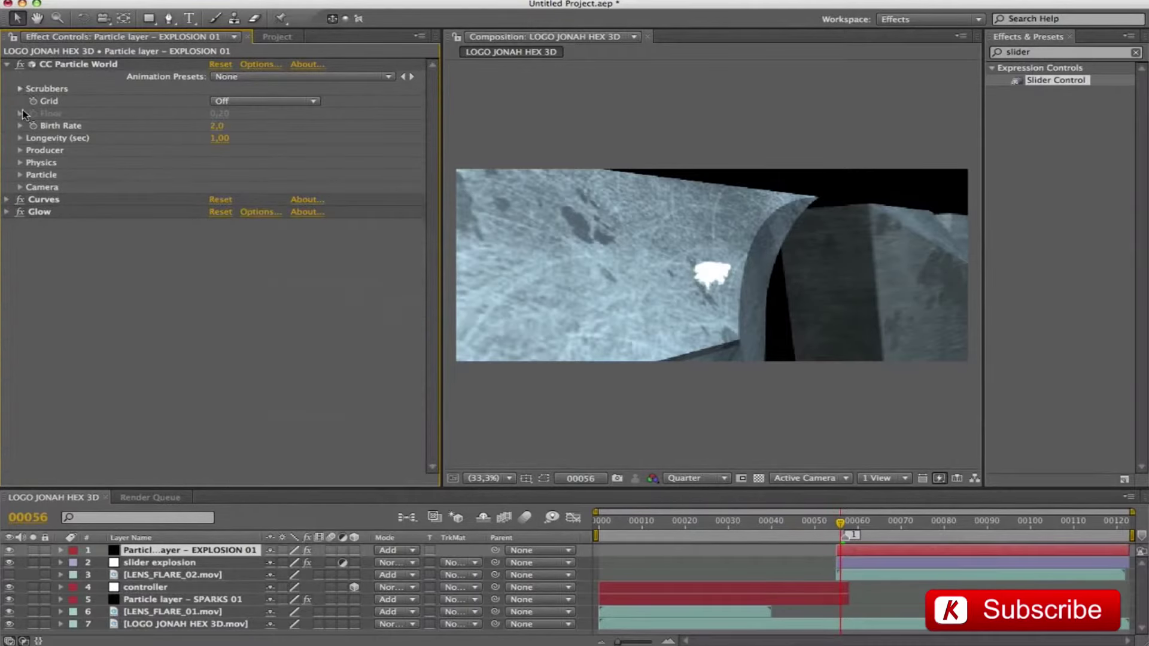
click(78, 65)
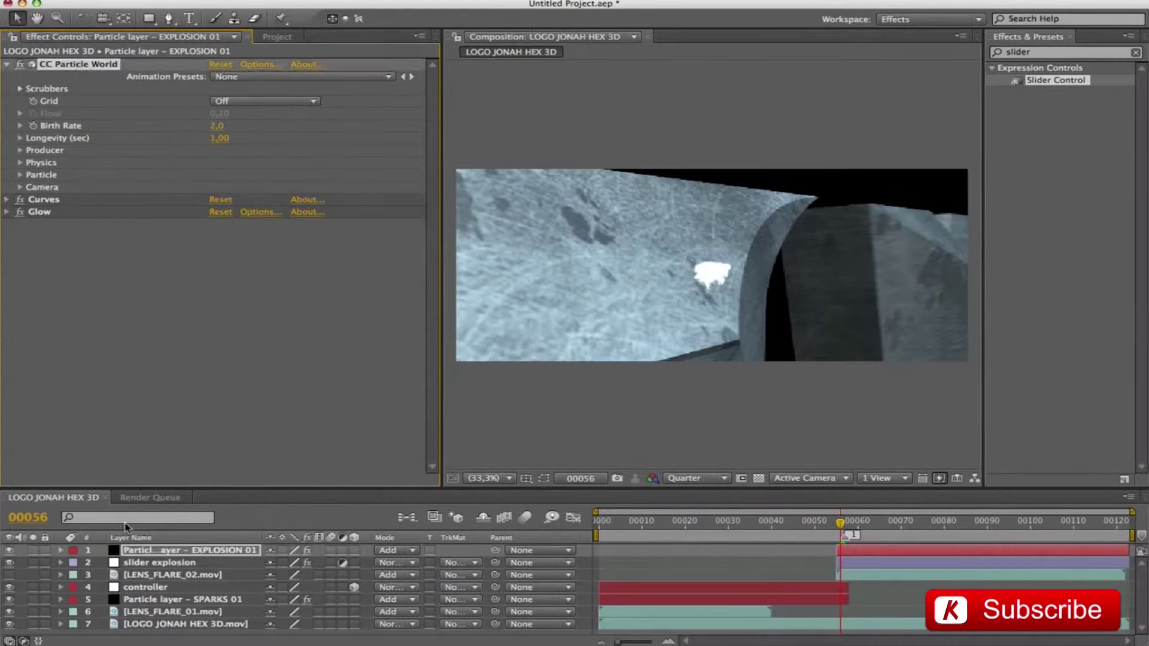
Reveal the EXPLOSION 01 layer's effect expressions and enable the Birth Rate expression that reads the slider explosion layer's Slider Control.
click(183, 551)
key(e)
key(e)
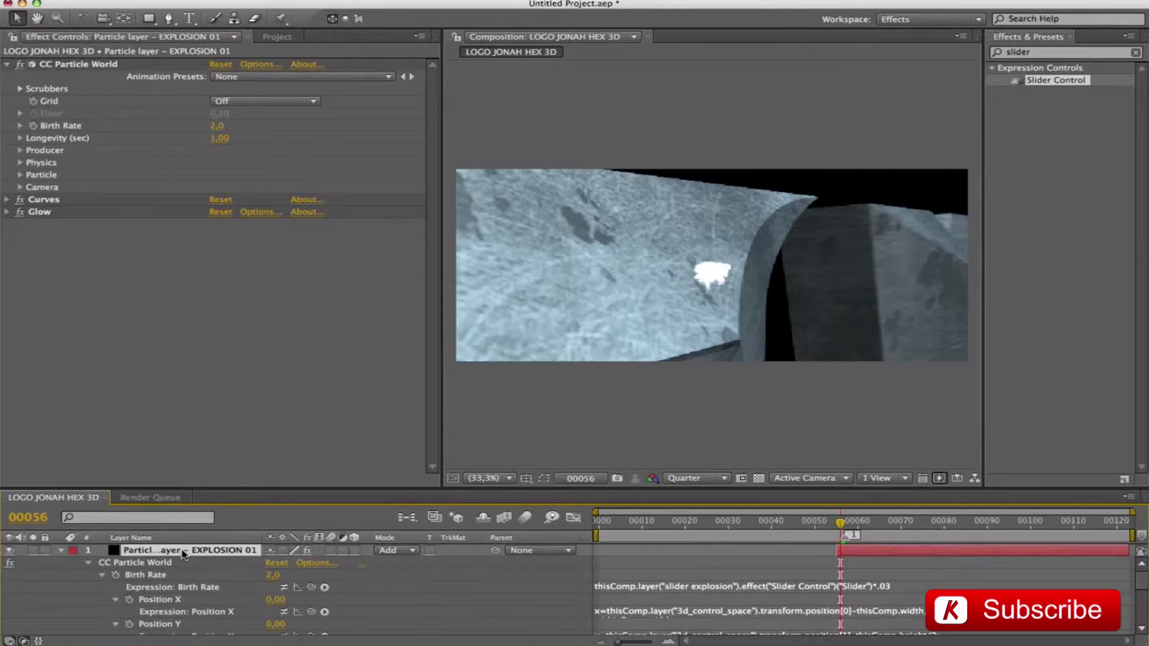
scroll(1136, 579, down, 3)
scroll(1136, 579, up, 3)
click(817, 588)
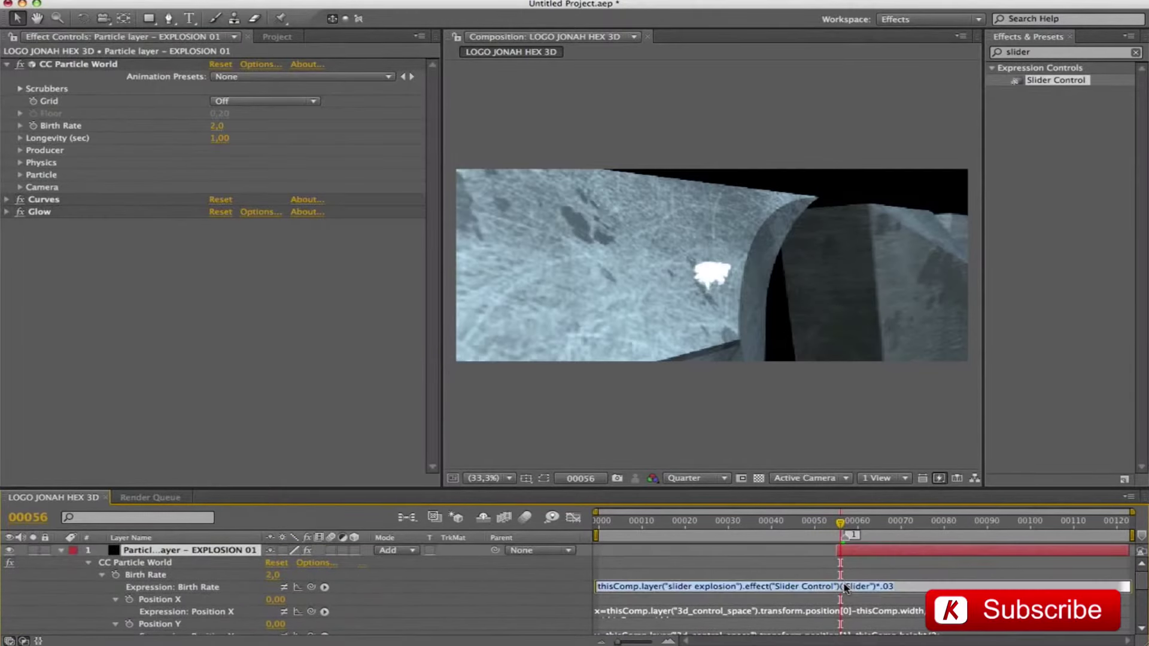
click(671, 587)
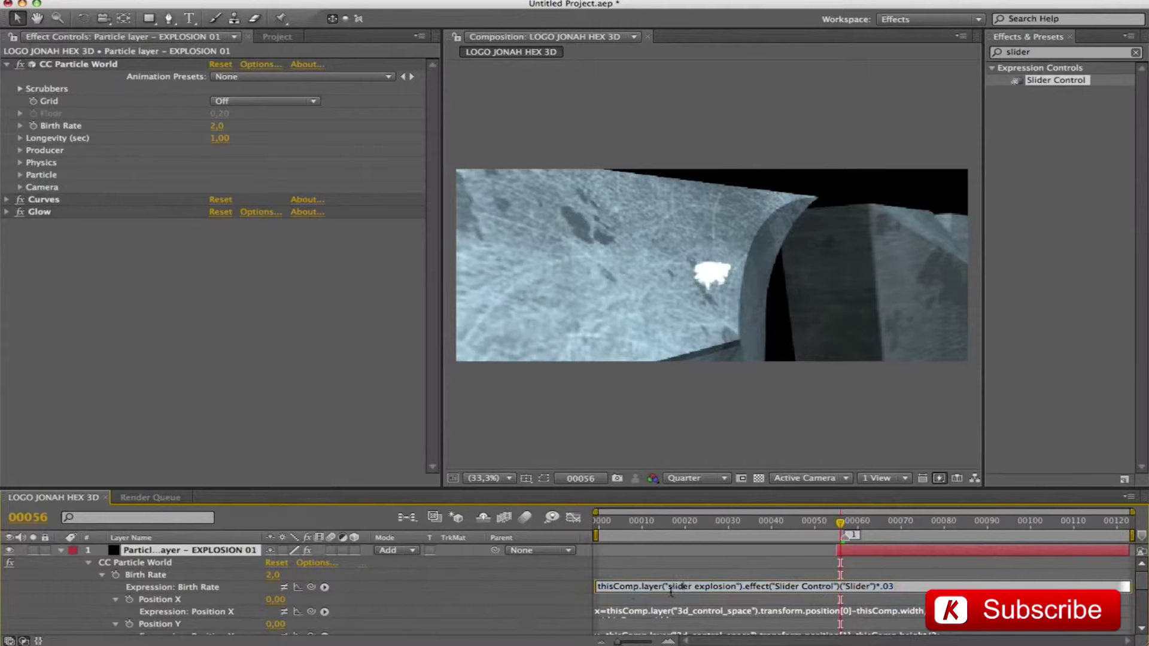
drag(679, 589, 723, 593)
click(284, 587)
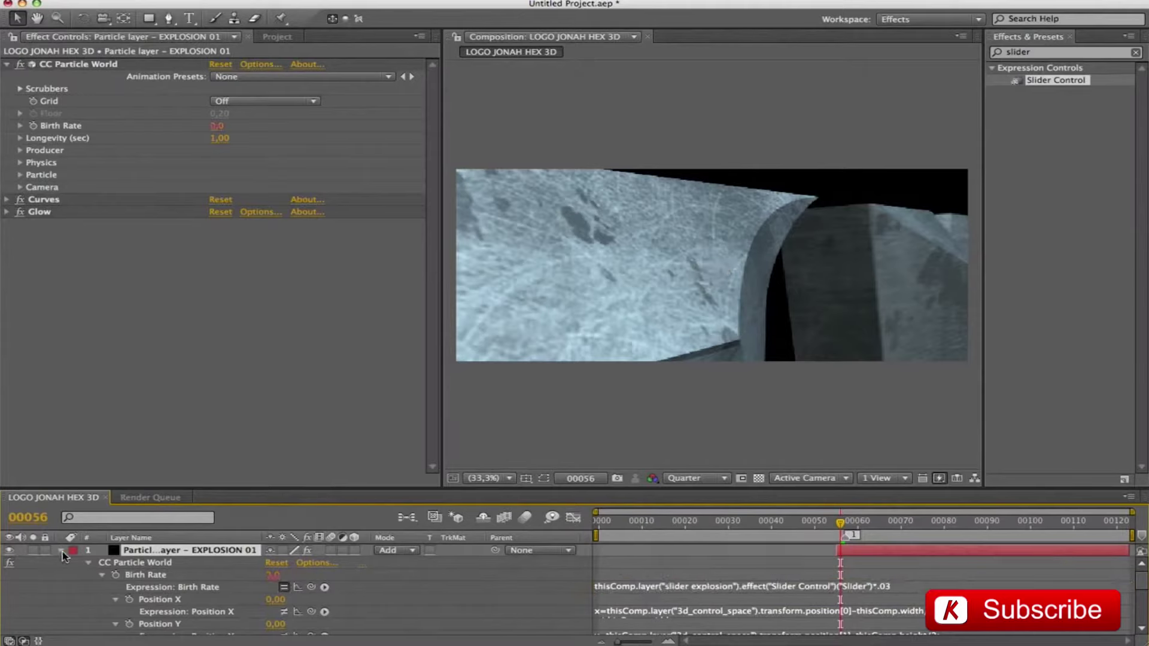
Collapse the EXPLOSION 01 layer's properties, solo the layer and preview its particles.
click(61, 551)
click(34, 551)
key(space)
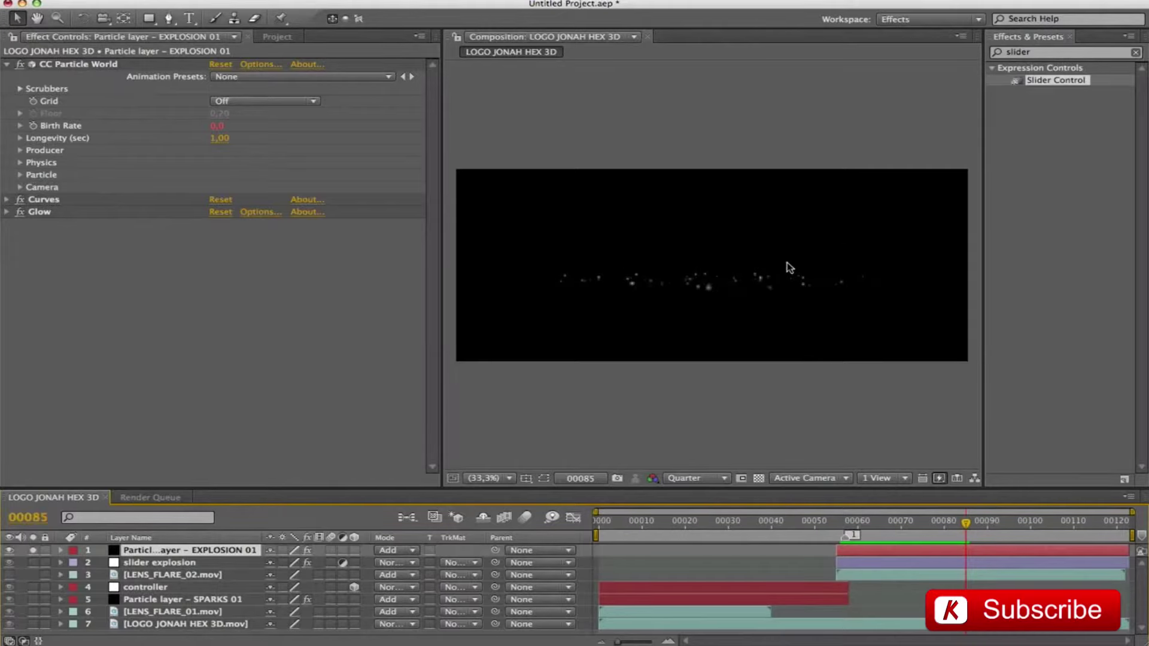
click(353, 550)
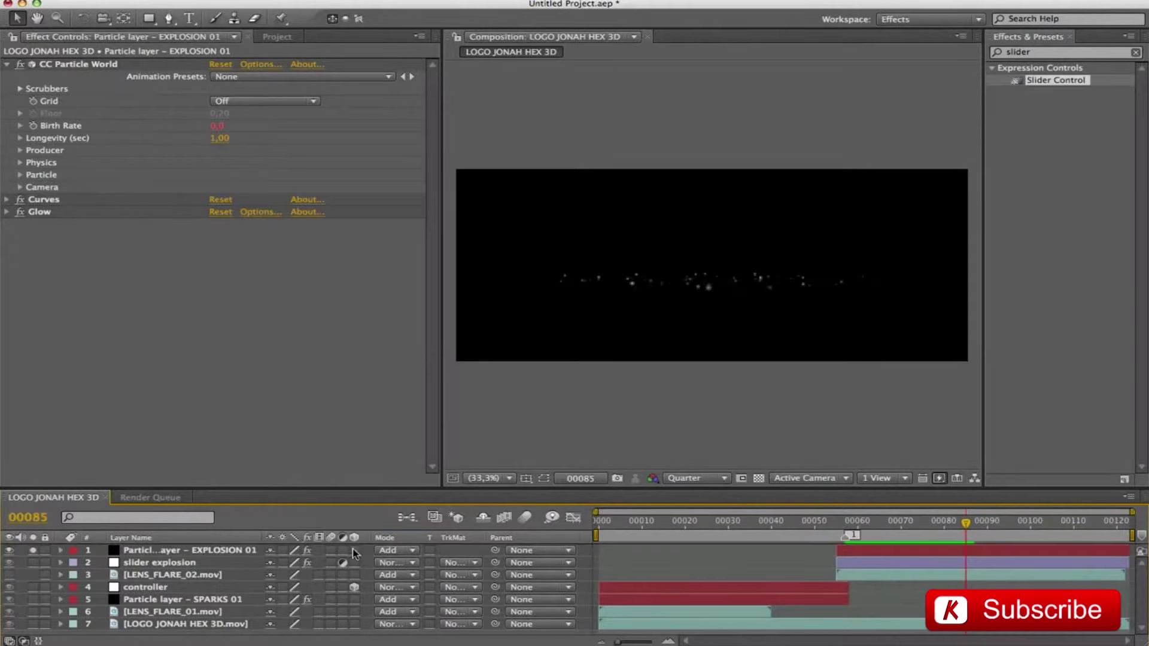
Duplicate the controller layer, move the copy to the top of the stack, and trim it to the EXPLOSION 01 layer's time span.
click(150, 588)
key(super+d)
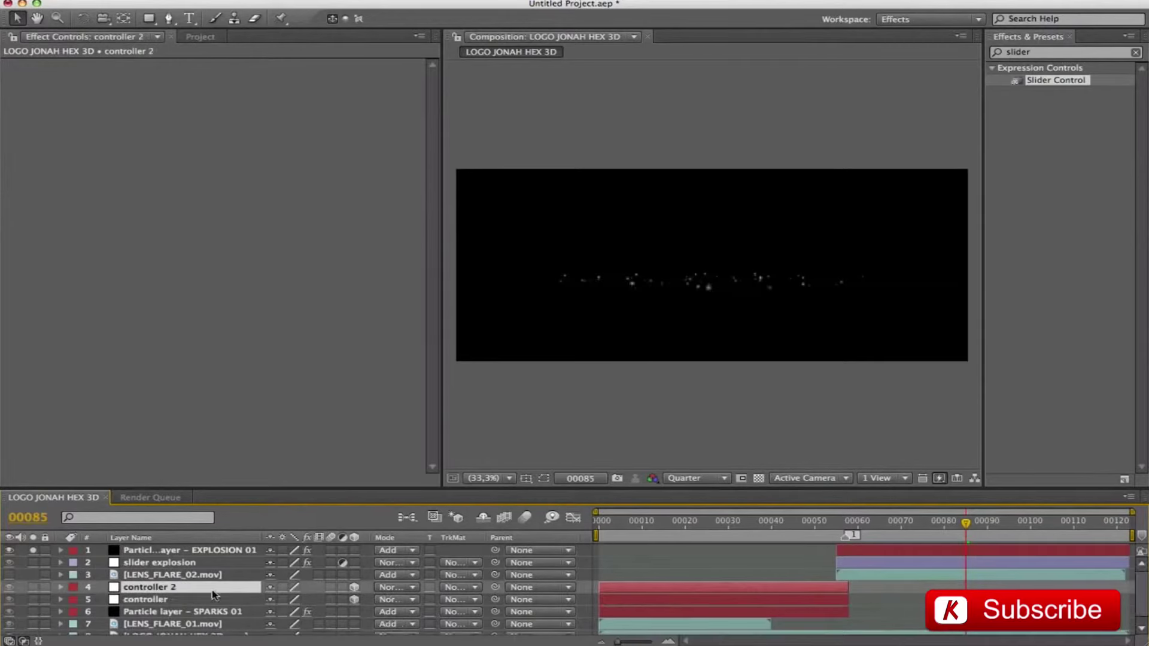
key(super+shift+bracketright)
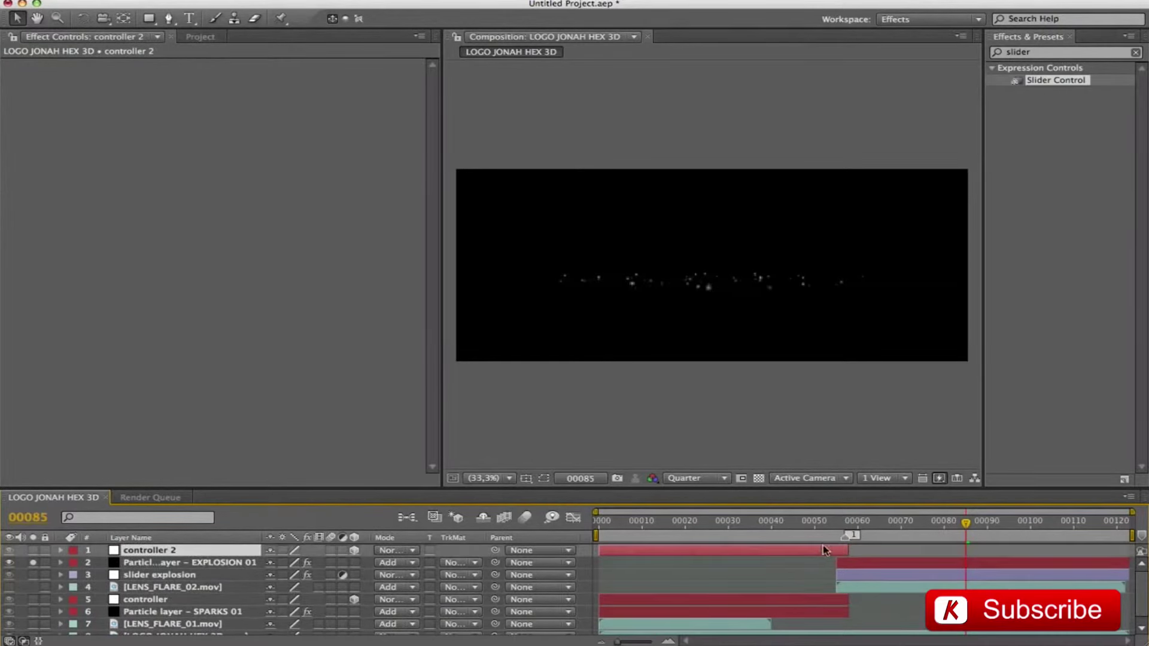
drag(847, 551, 1126, 555)
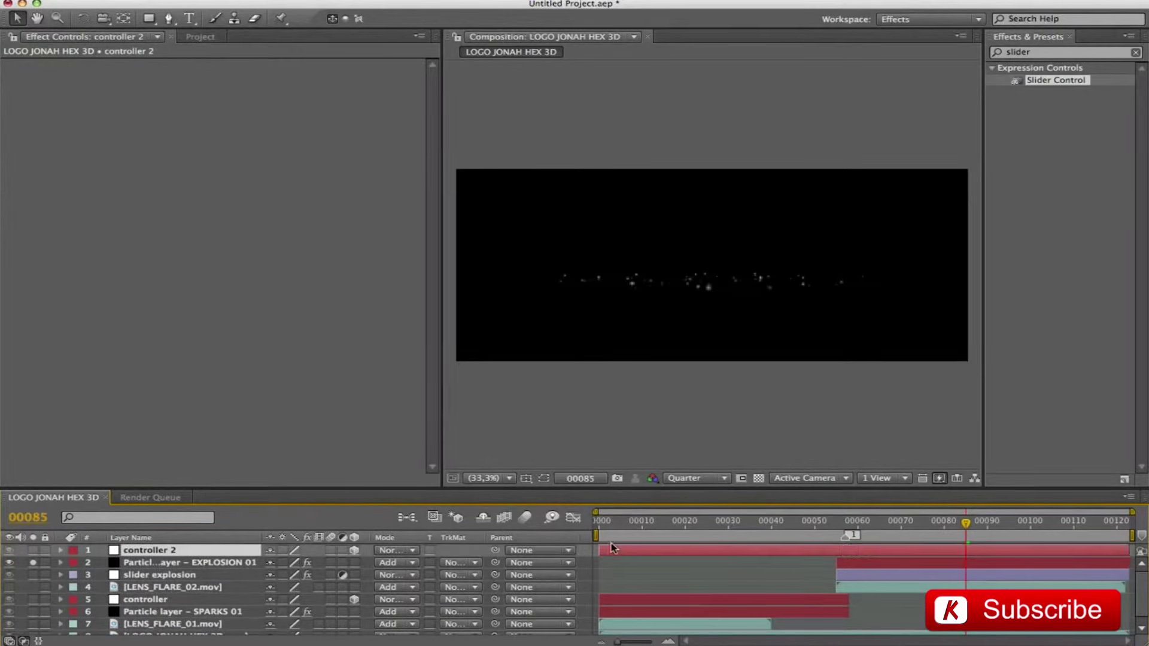
drag(597, 551, 831, 561)
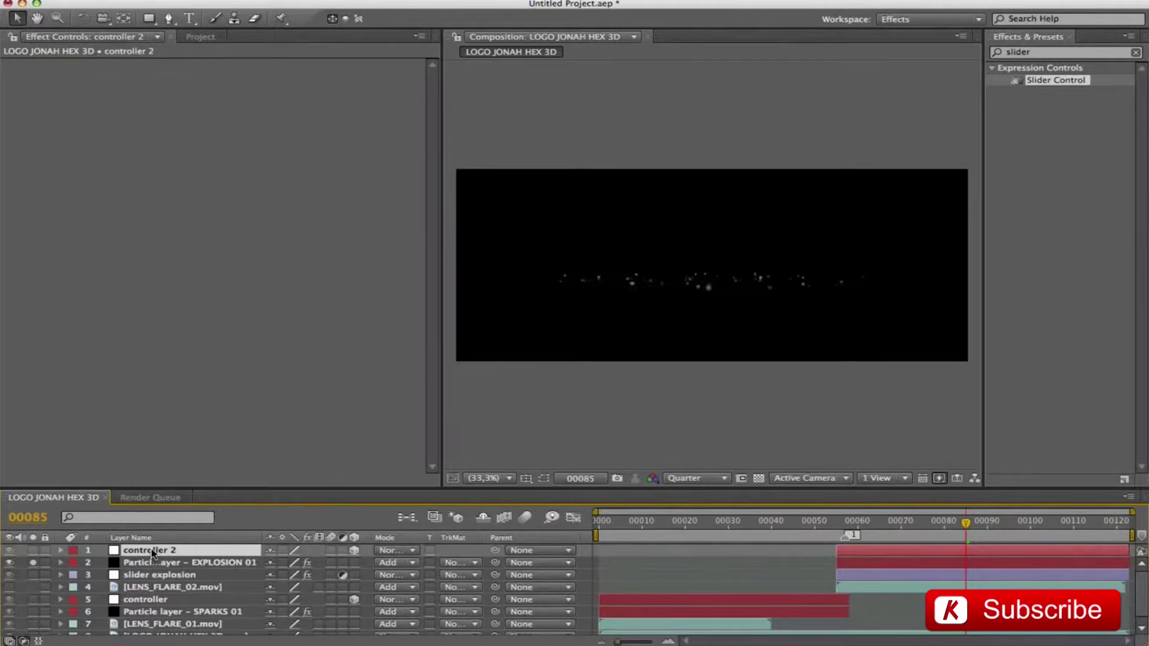
Delete the Position keyframes of the controller 2 layer and reset its Position.
key(p)
click(139, 564)
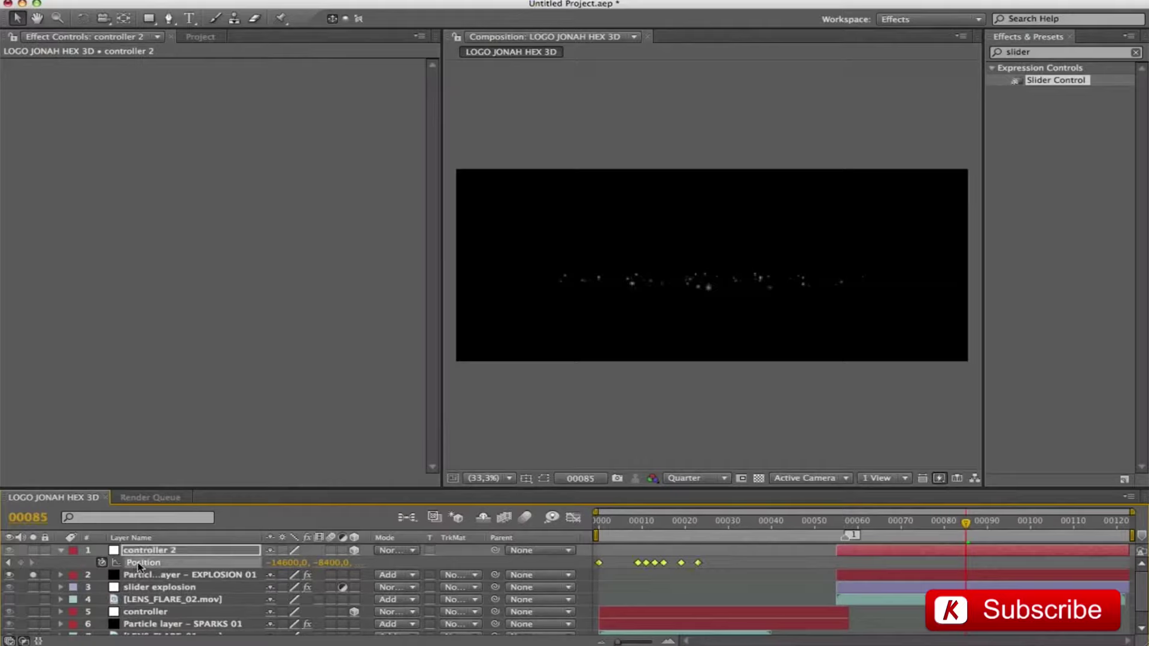
key(Delete)
right_click(140, 565)
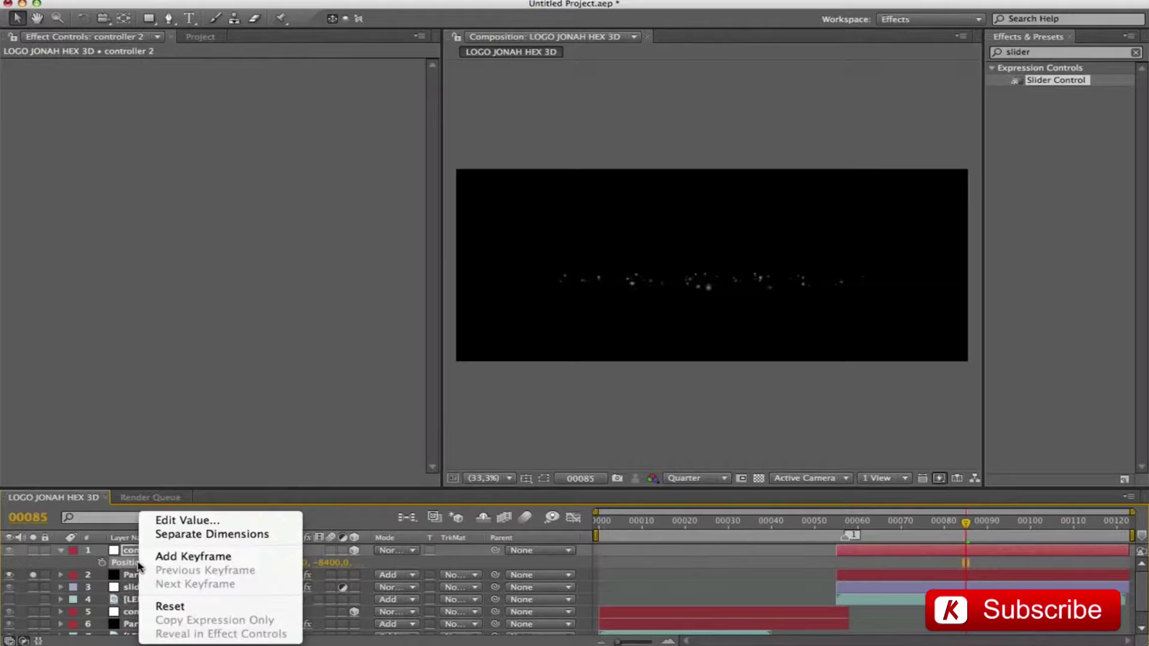
click(183, 609)
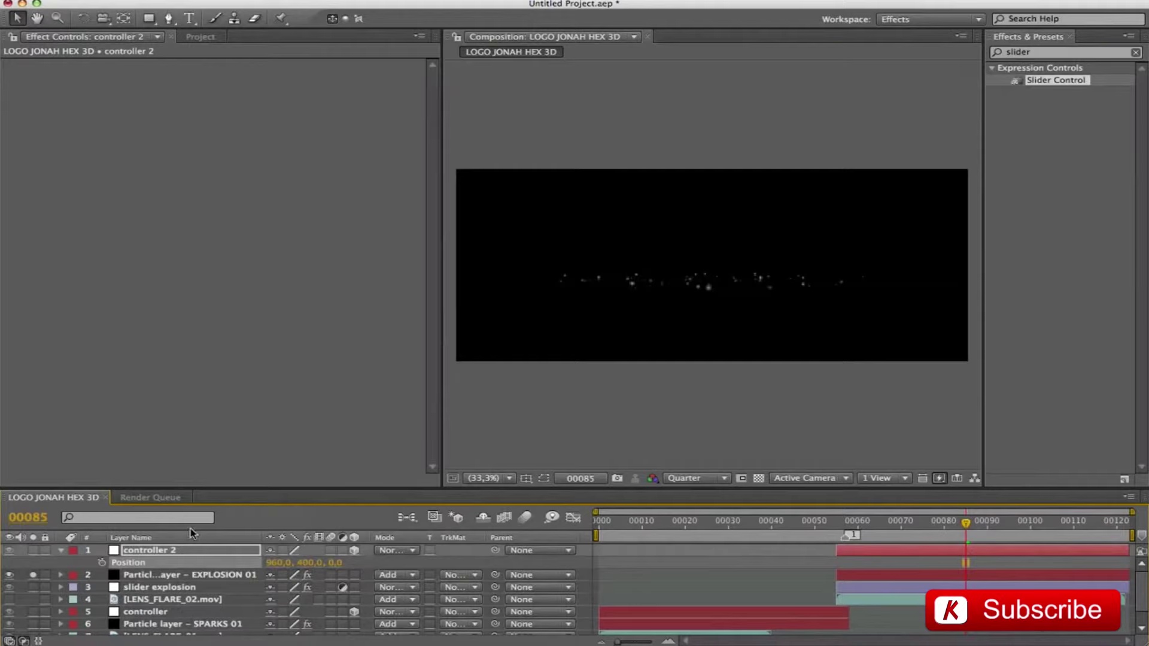
Rename the controller 2 layer "3d_control_space" and preview the particles.
click(169, 551)
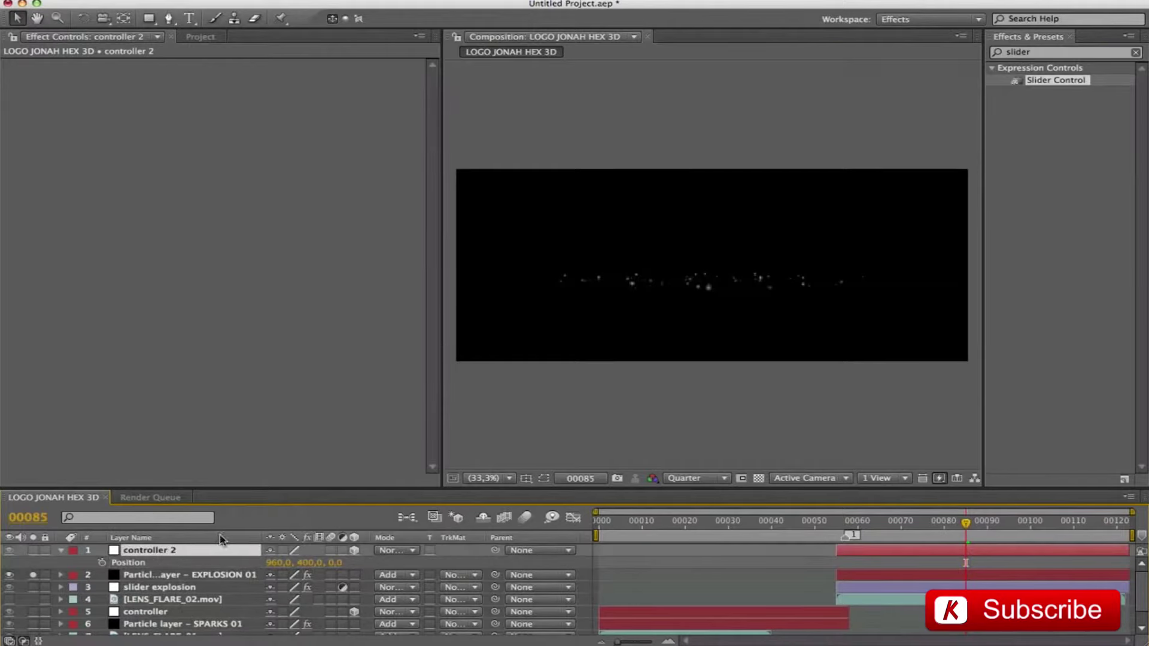
key(Return)
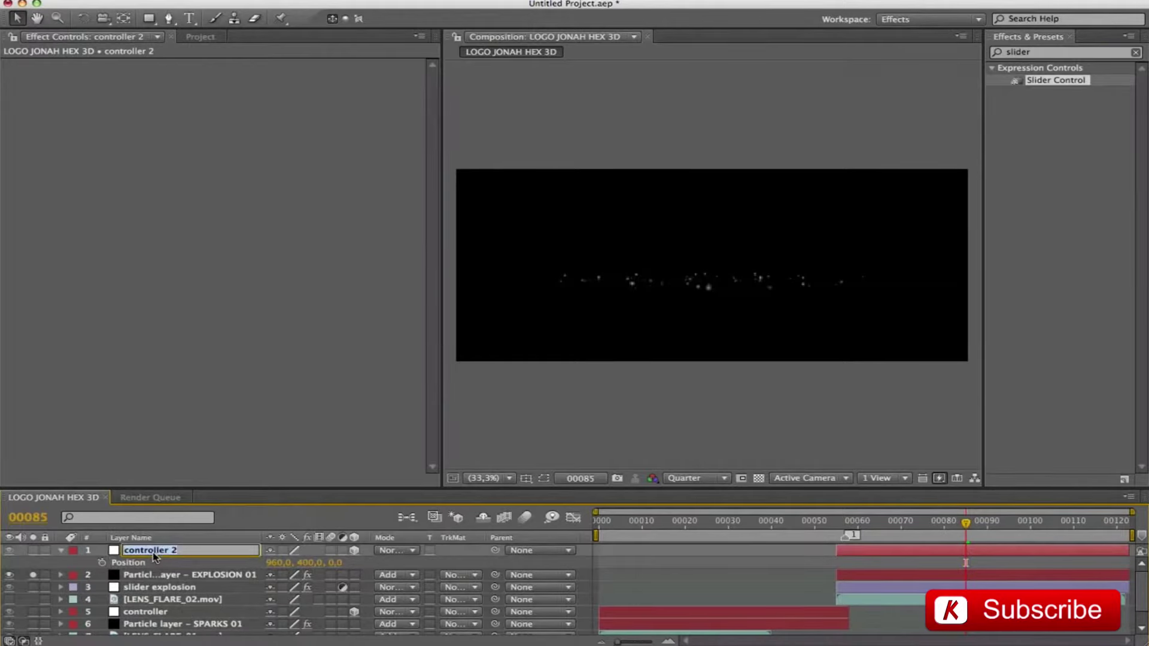
text(3d_control_space)
key(Return)
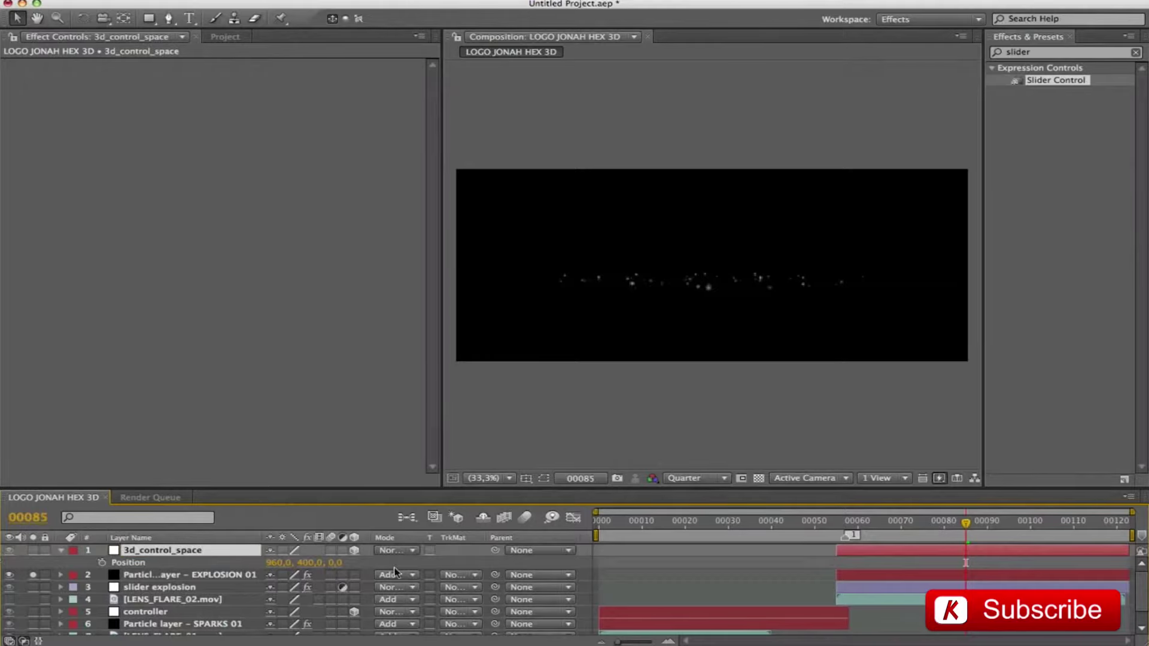
key(KP_0)
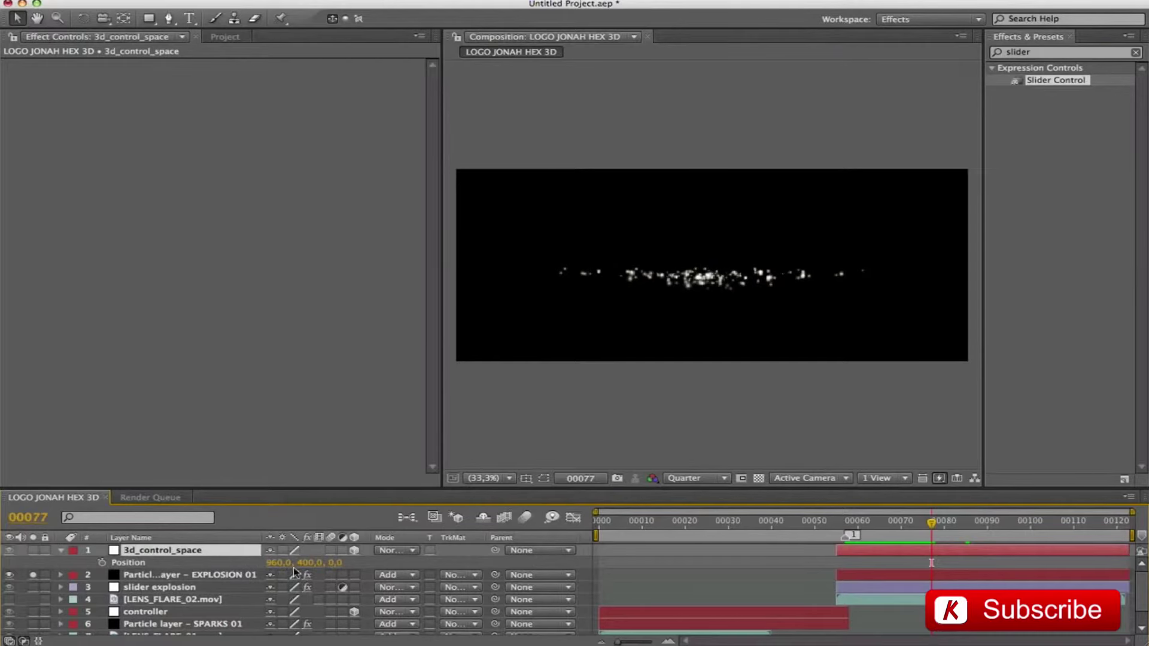
Enlarge the timeline area and reveal all effect expressions of the EXPLOSION 01 particle layer.
drag(316, 489, 316, 297)
click(183, 384)
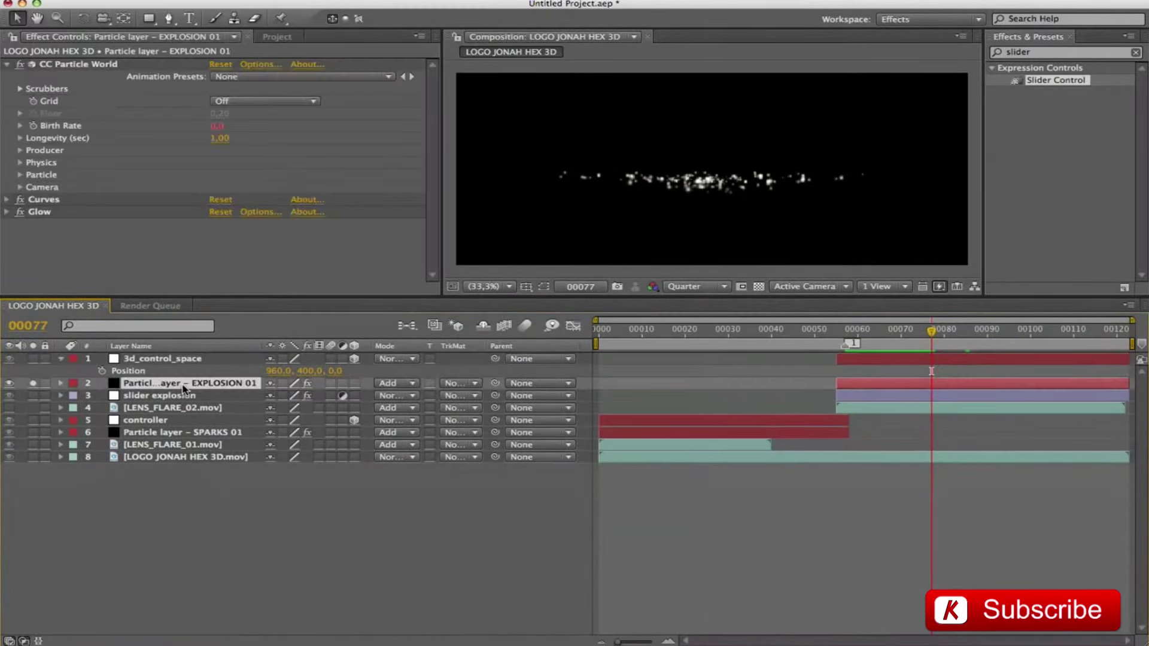
key(e)
key(e)
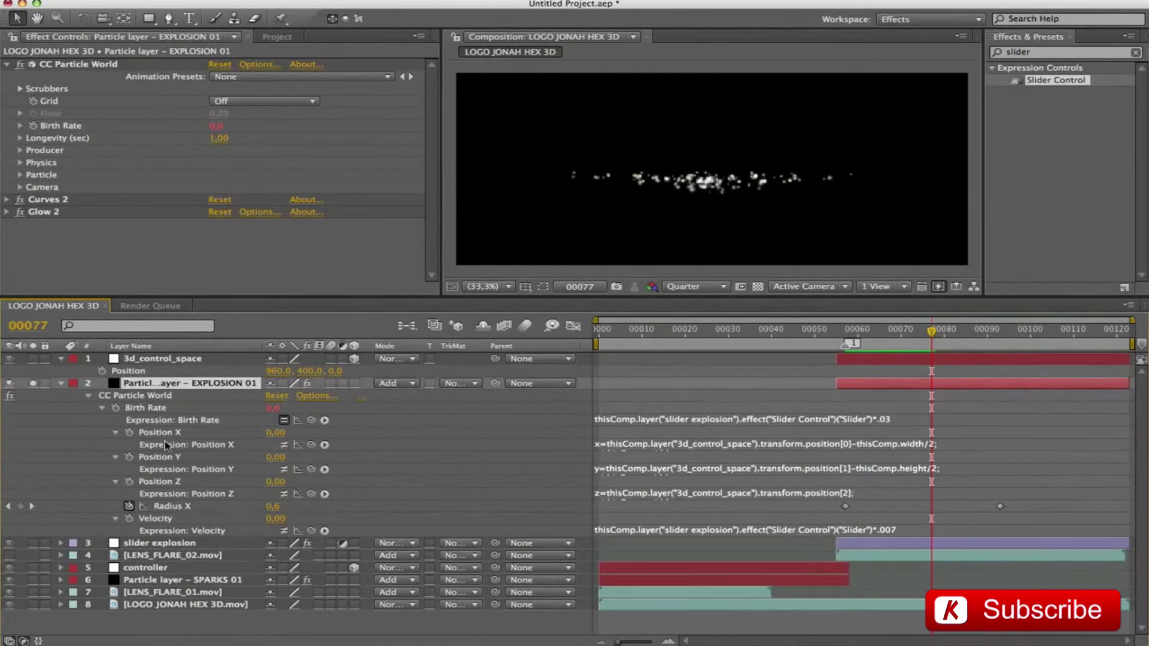
Re-enter the Position X expression x=thisComp.layer("3d_control_space").transform.position[0]-thisComp.width/2; x/thisComp.width so that it is active.
click(654, 449)
key(super+c)
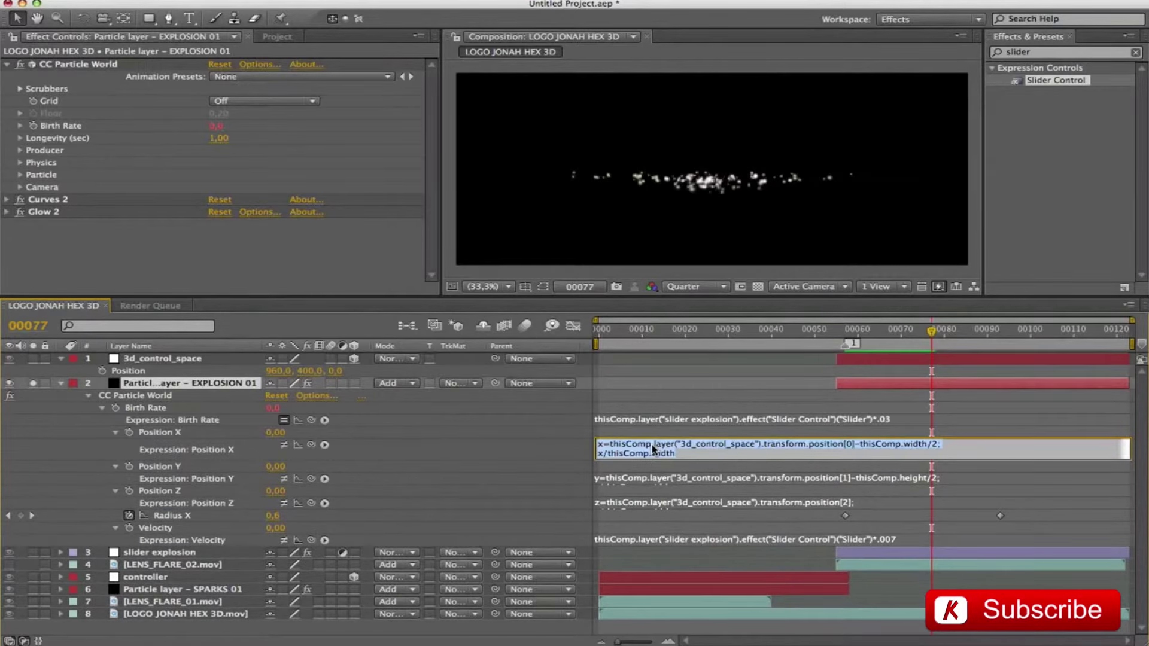
key(BackSpace)
drag(310, 446, 134, 436)
key(super+v)
click(572, 458)
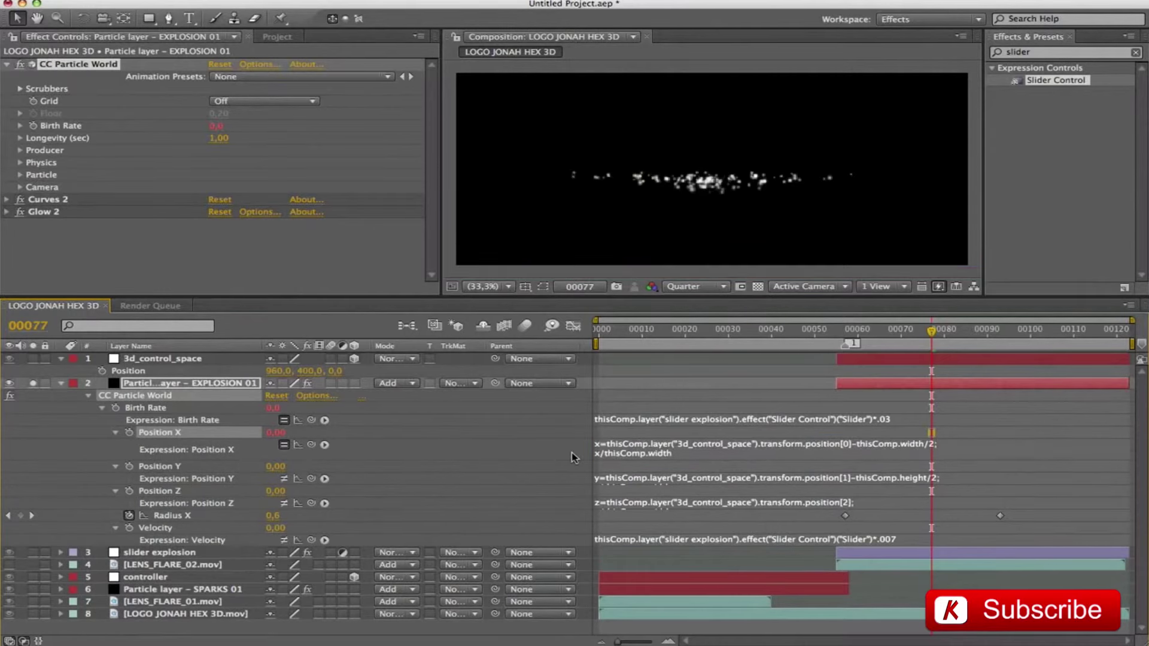
Re-enter the existing Position Y and Position Z expressions that reference the 3d_control_space layer so that both are active.
click(625, 480)
key(super+c)
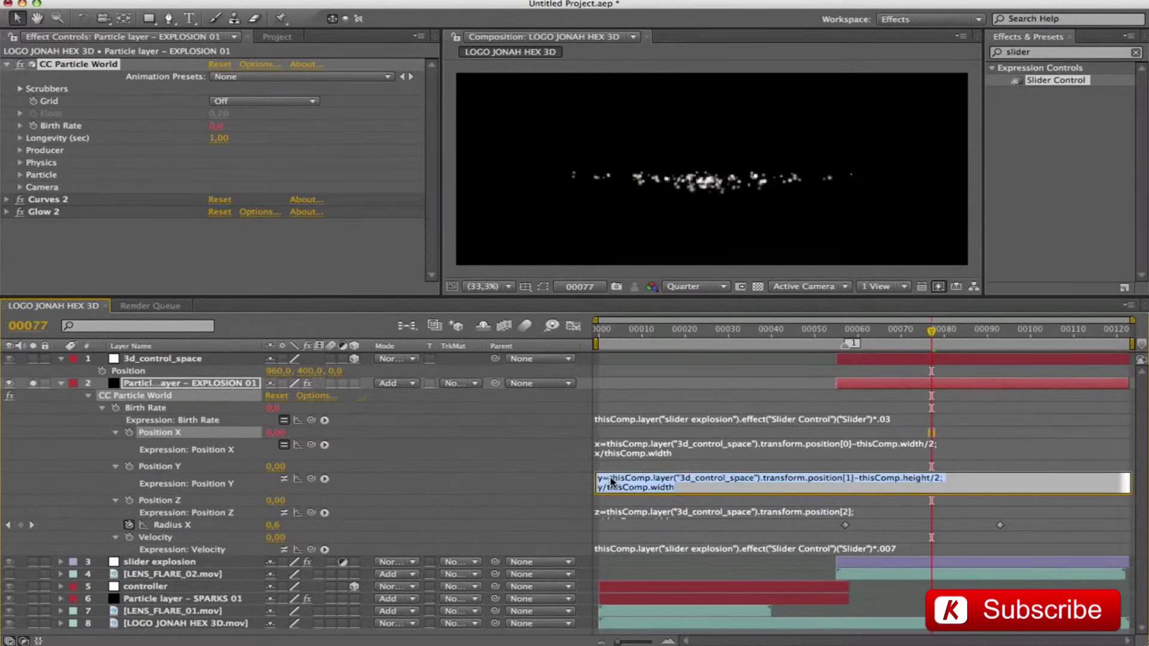
key(BackSpace)
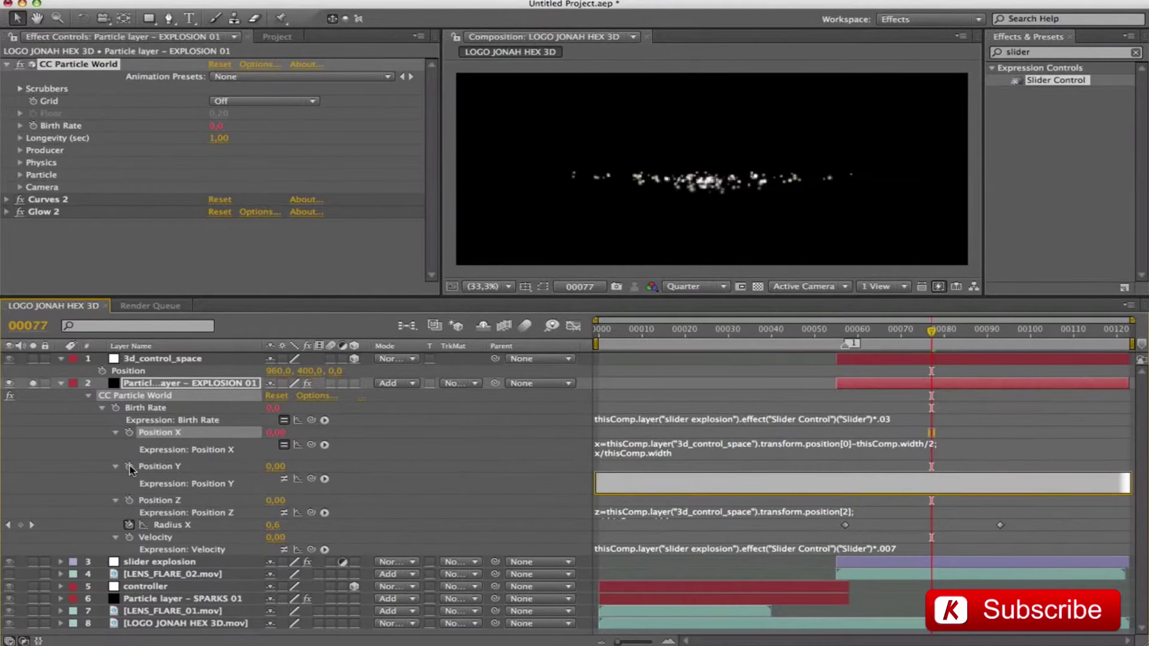
key(super+v)
key(KP_Enter)
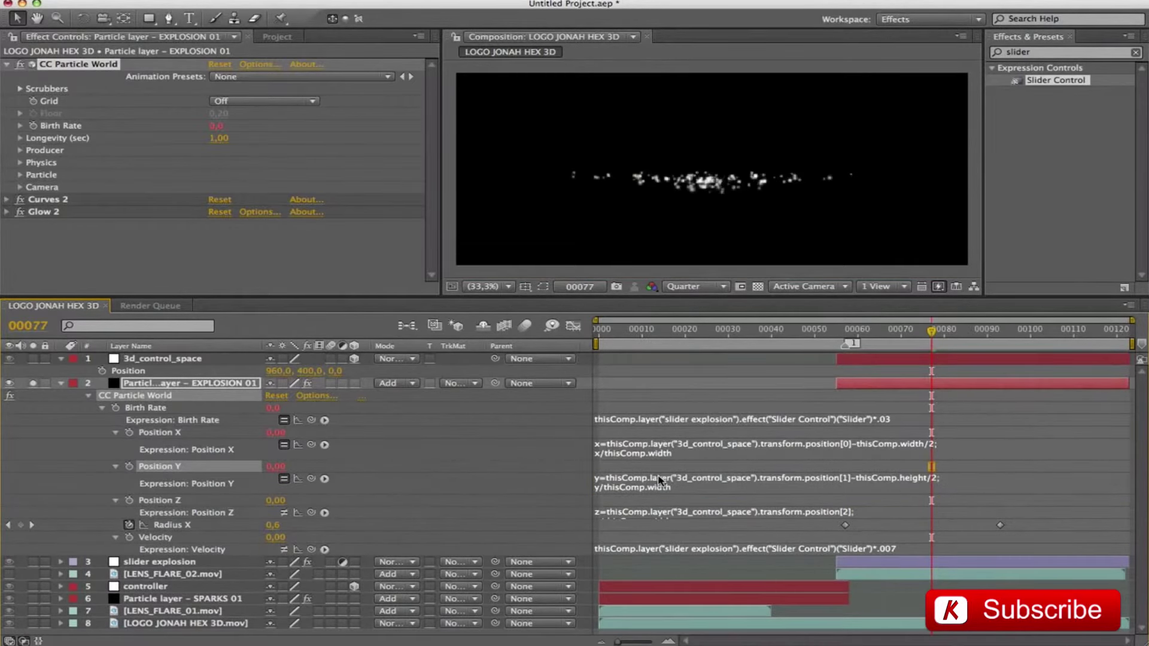
click(629, 514)
key(super+c)
key(BackSpace)
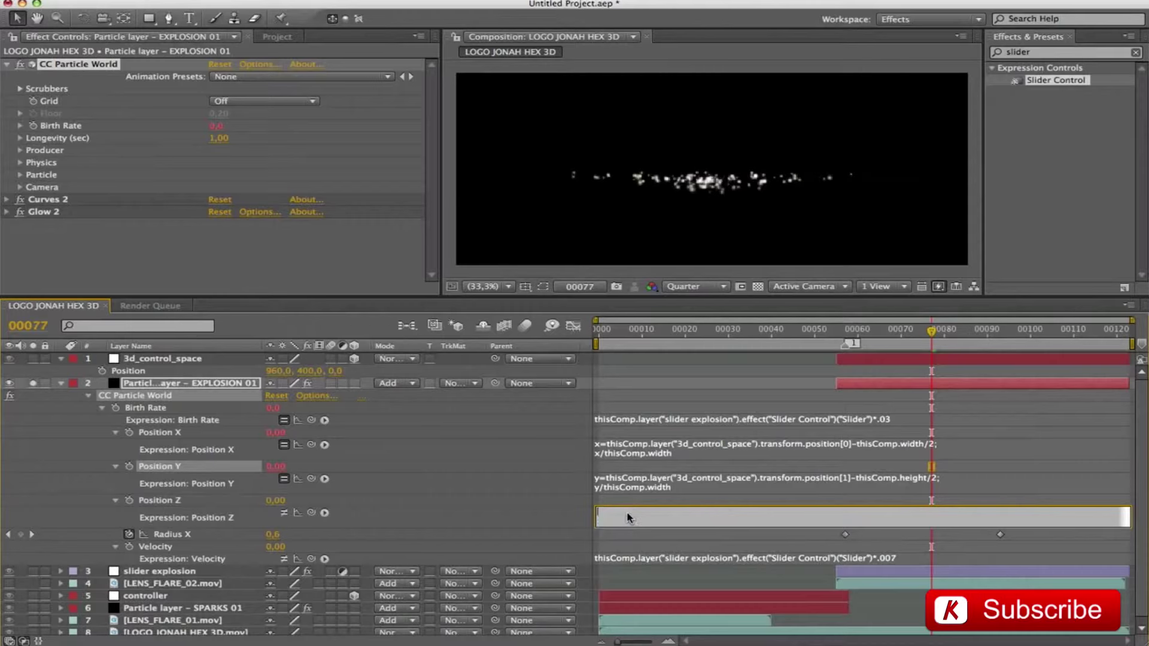
key(super+v)
key(KP_Enter)
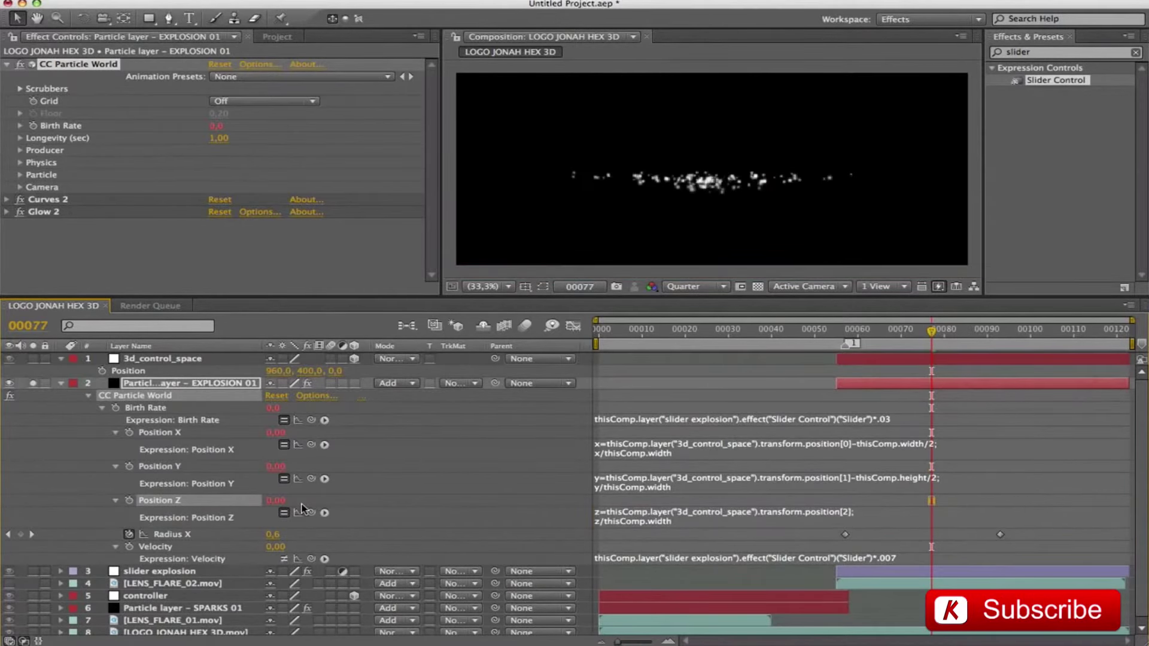
Replace the Velocity expression with a fresh one reading thisComp.layer("slider explosion").effect("Slider Control")("Slider")*.007.
click(615, 560)
key(super+c)
key(BackSpace)
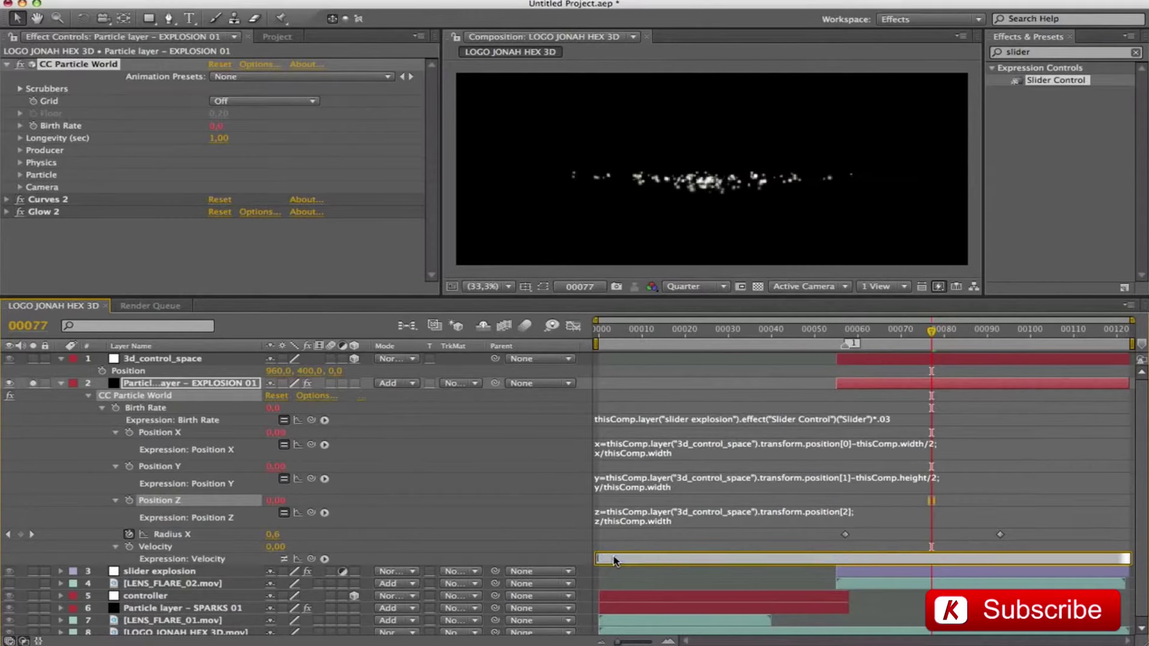
click(109, 543)
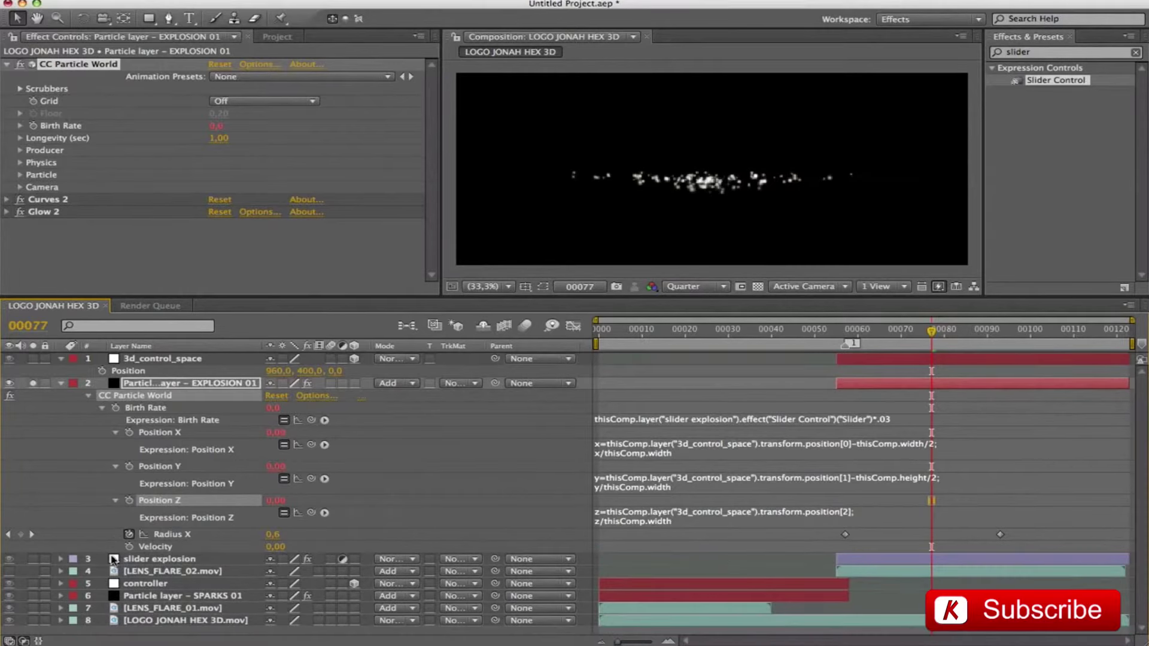
alt+click(129, 546)
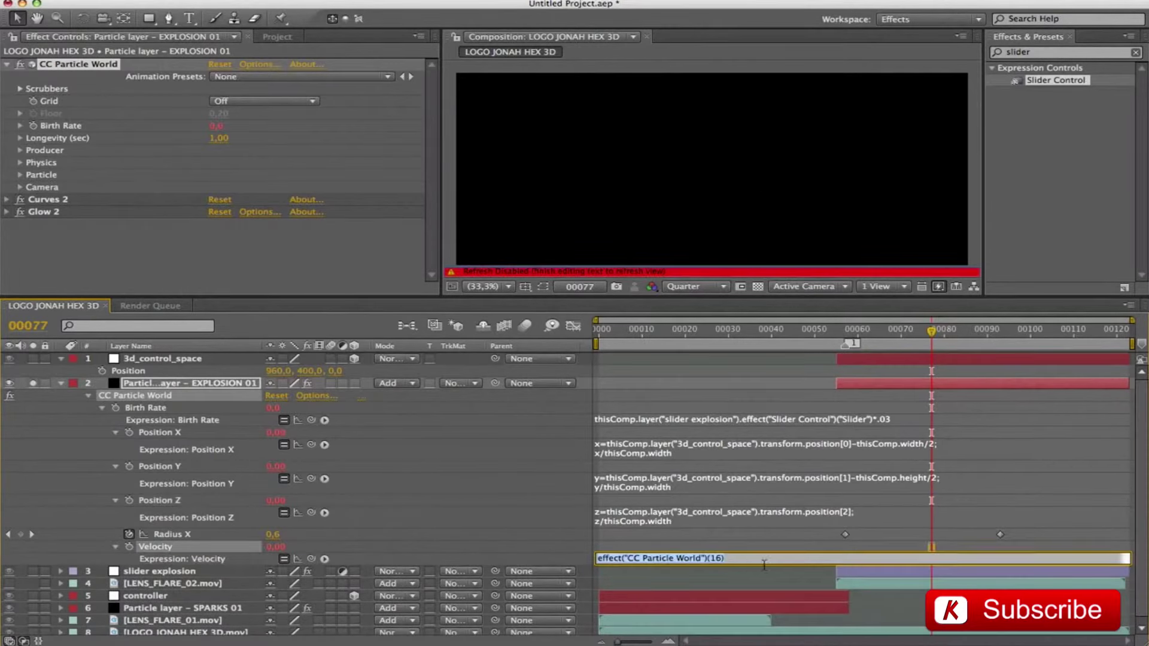
key(super+v)
key(KP_Enter)
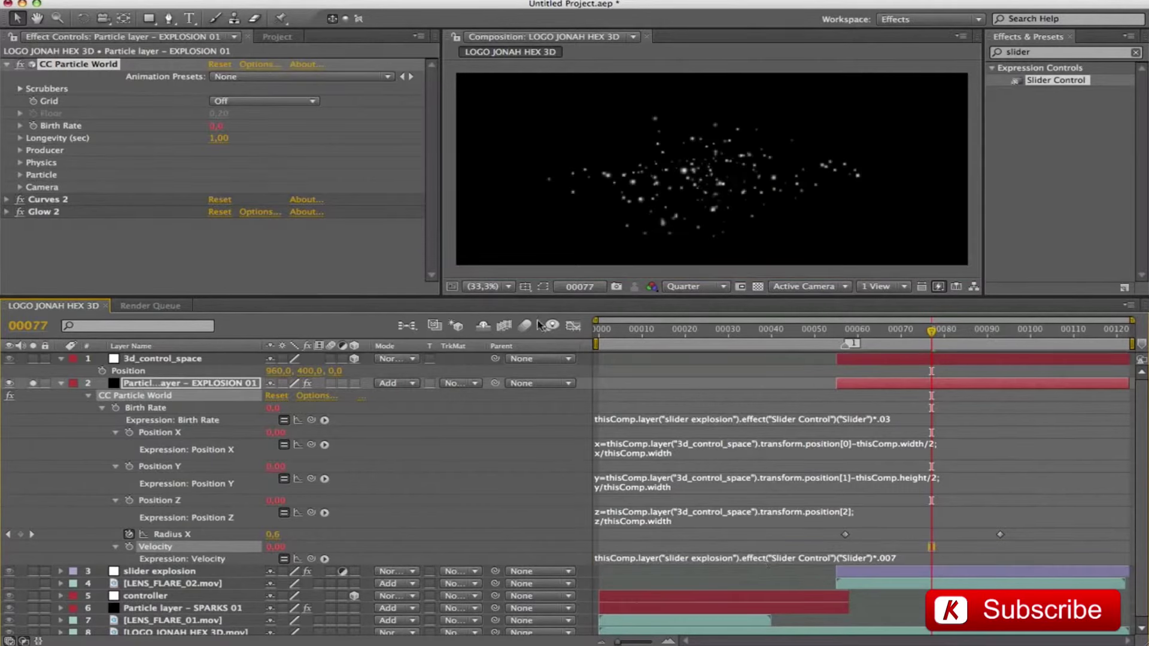
Preview the explosion and check the Physics settings of CC Particle World.
key(space)
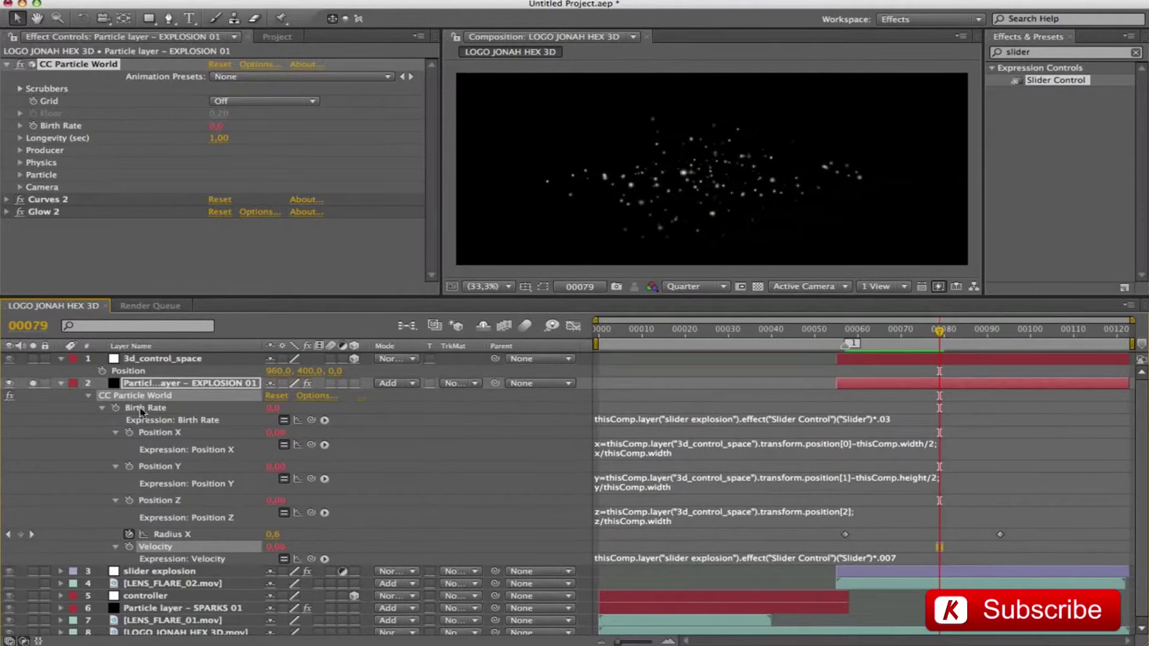
click(20, 163)
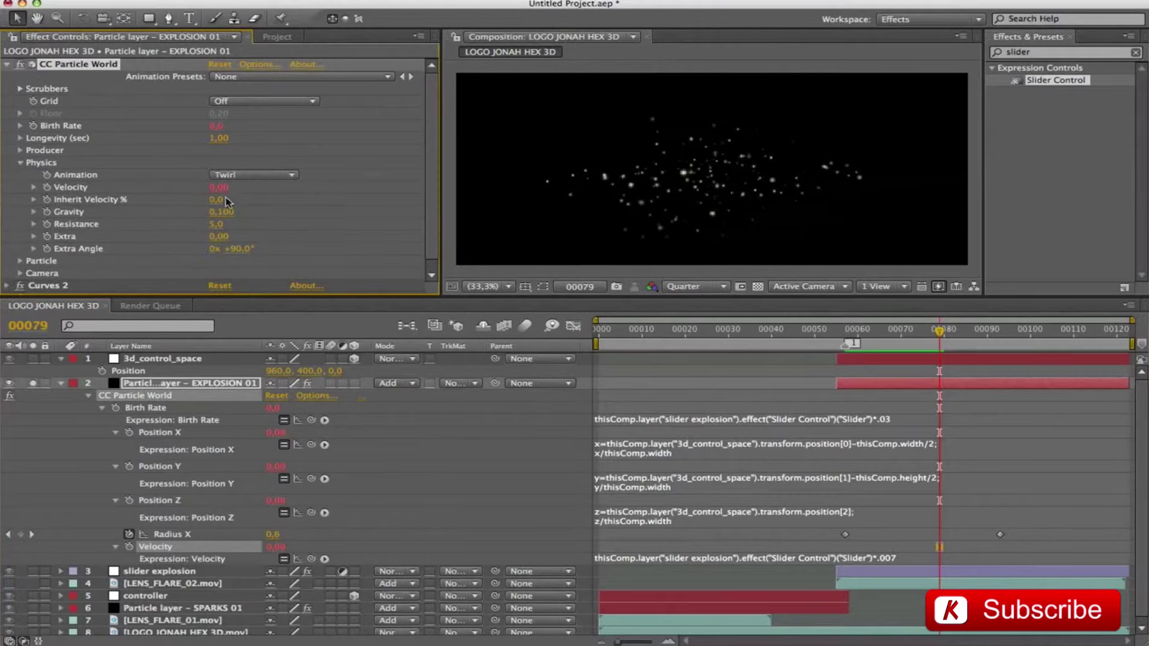
click(21, 164)
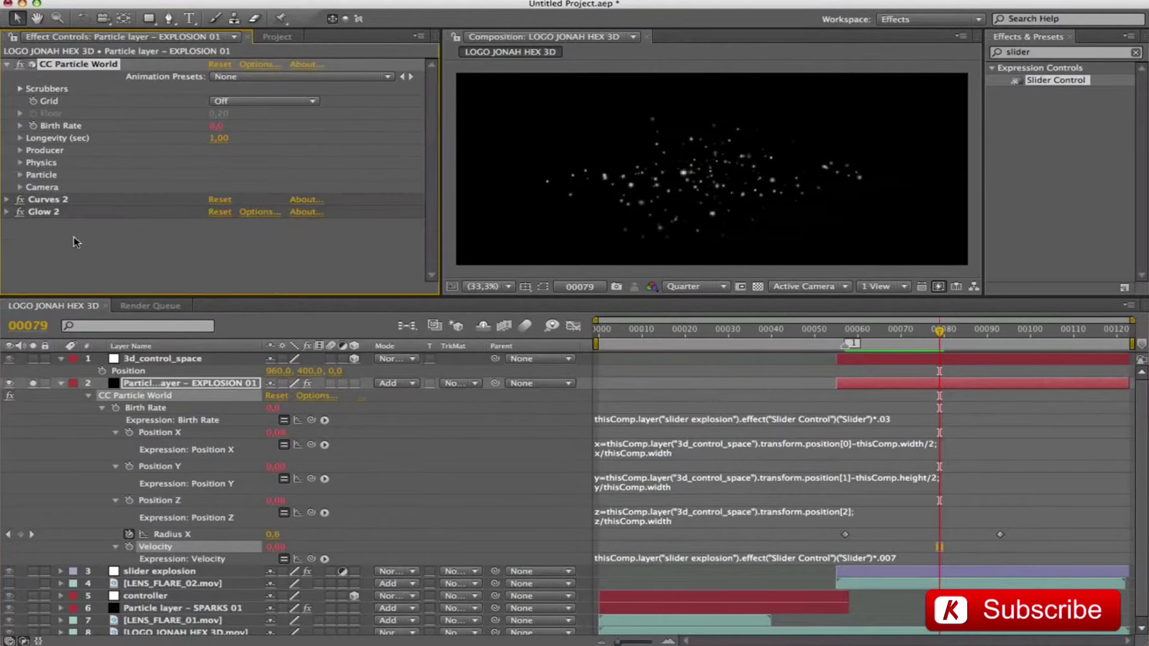
Collapse the EXPLOSION 01 layer, expand the slider explosion layer and move it to the top of the layer stack.
click(61, 384)
click(164, 396)
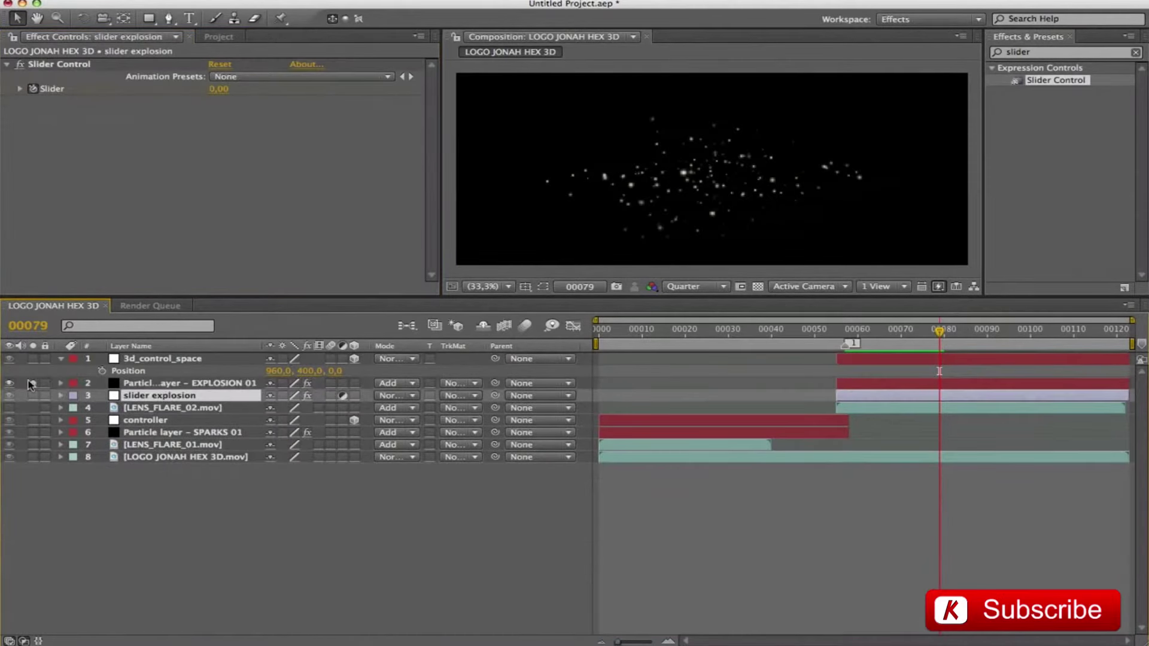
click(61, 395)
drag(171, 395, 170, 355)
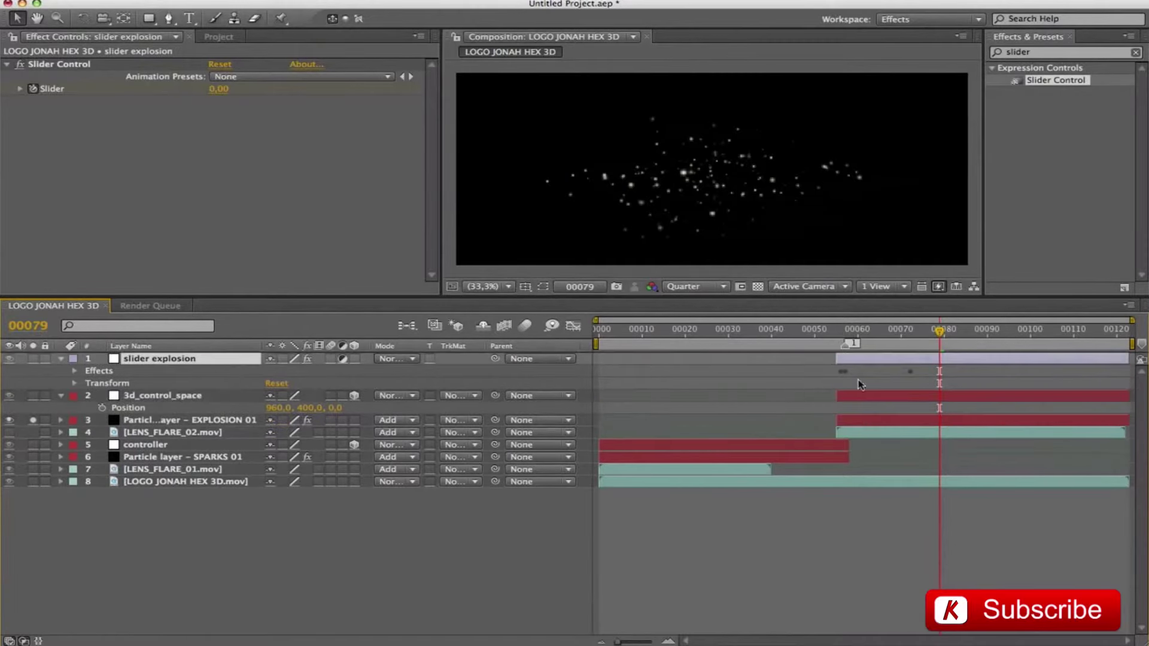
Reveal the slider explosion keyframes and try a Slider value of about 1119 at frame 64, removing that extra keyframe.
key(u)
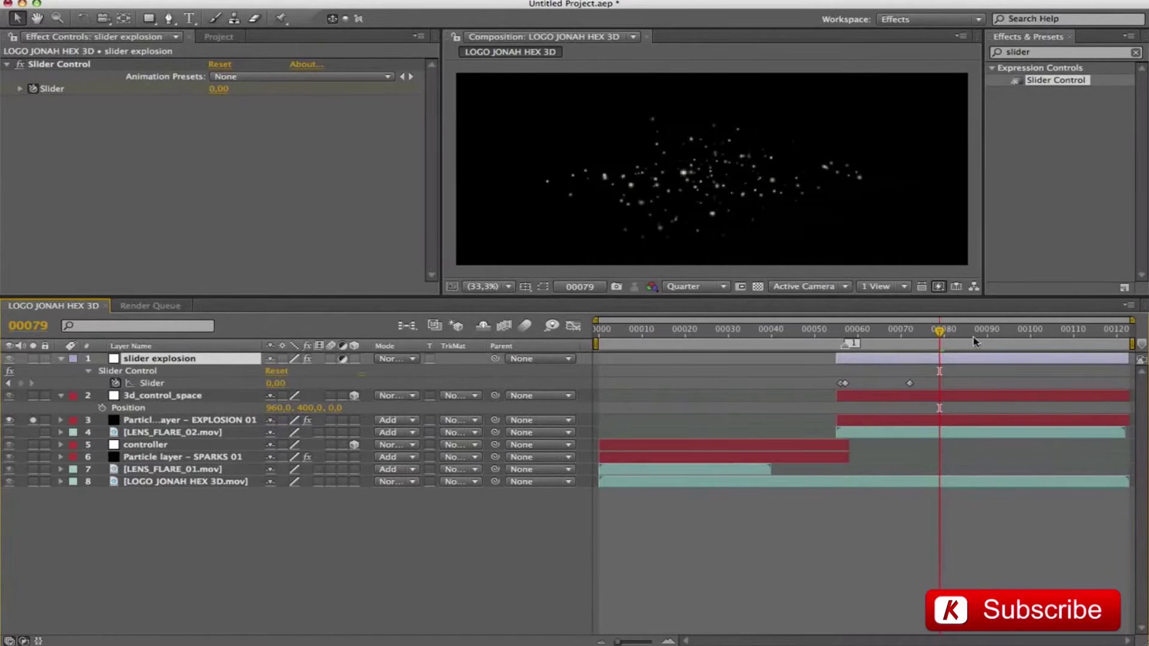
drag(939, 331, 861, 340)
click(875, 331)
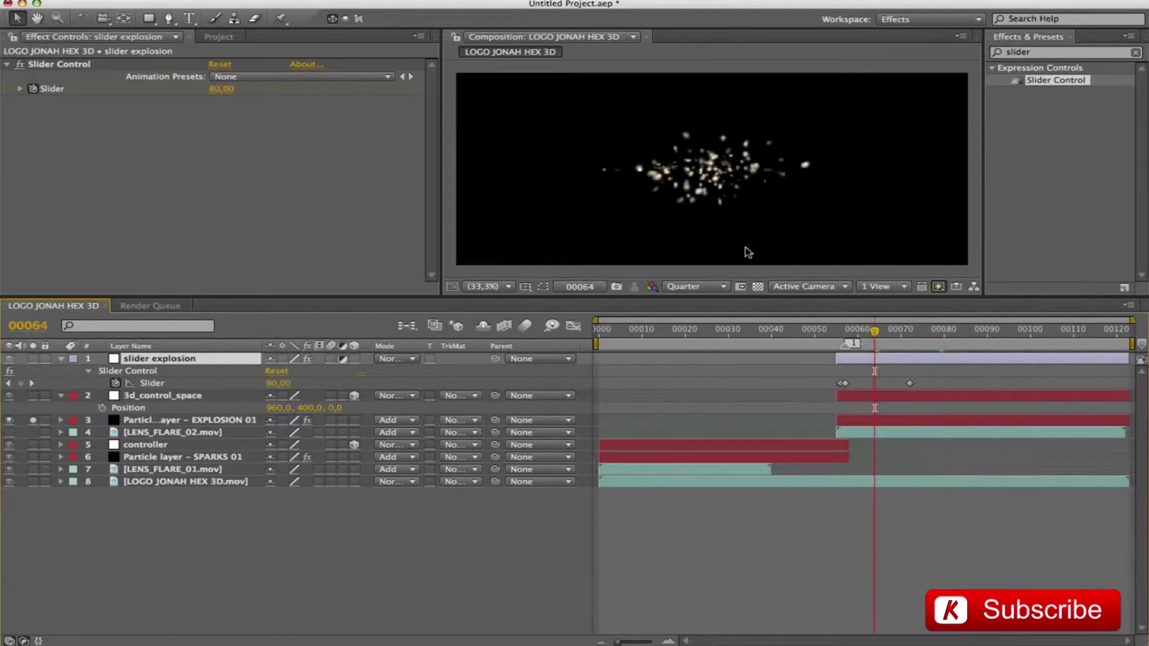
drag(277, 386, 638, 386)
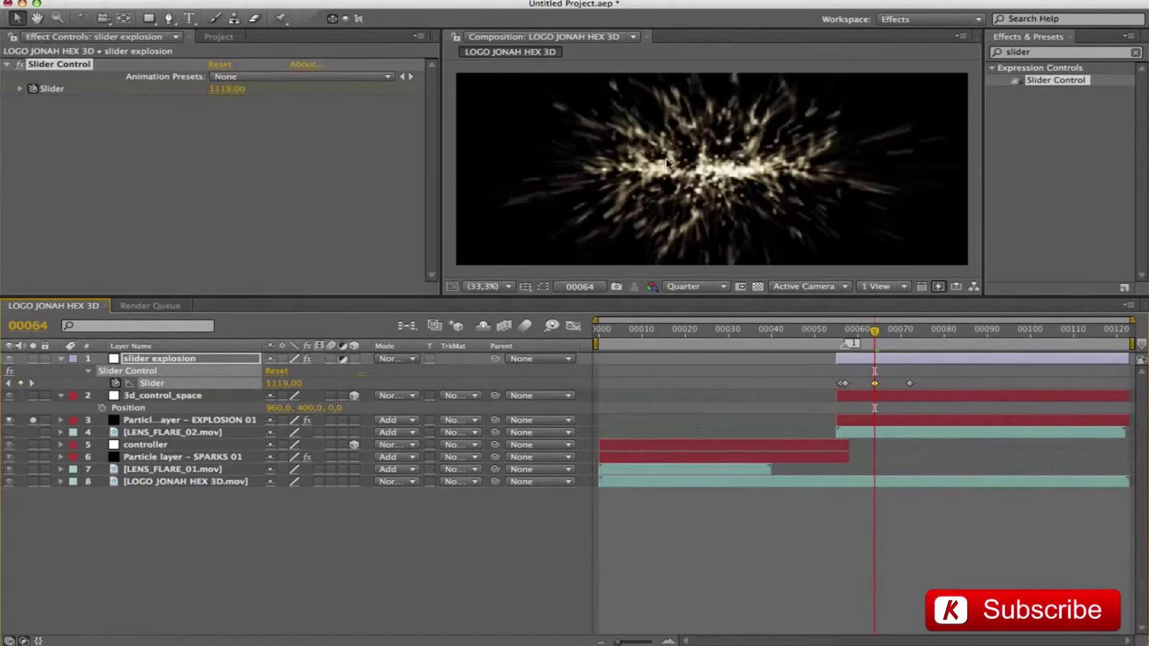
key(Delete)
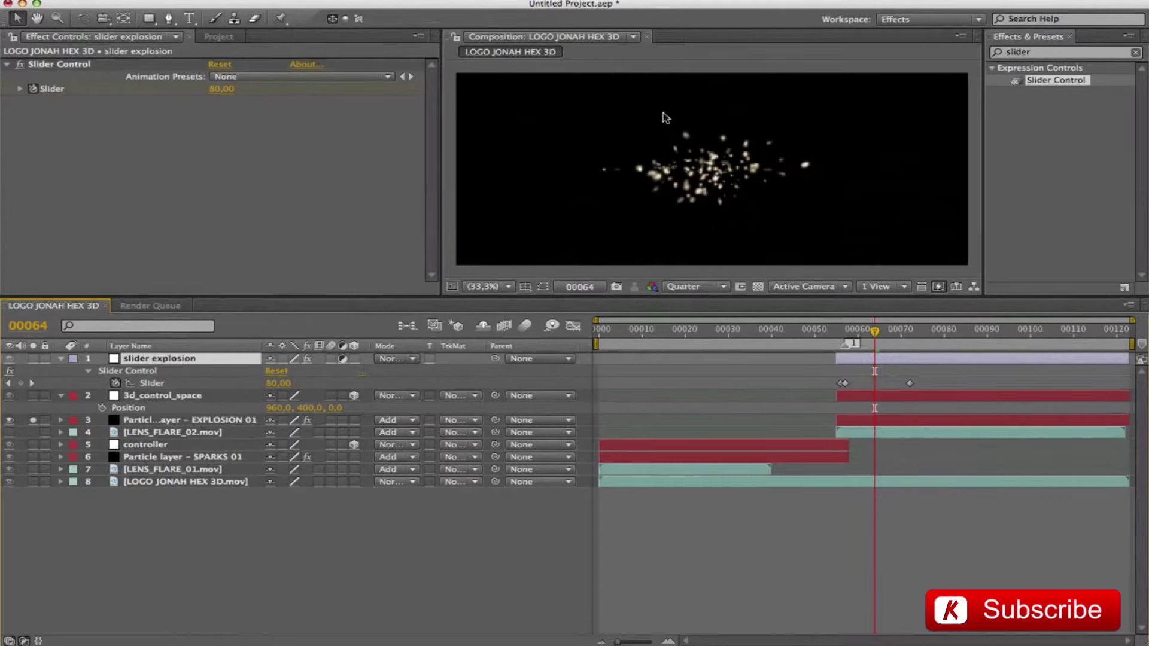
Reveal the expressions on the EXPLOSION 01 layer and review the Position X, Position Y and Position Z ones.
click(155, 422)
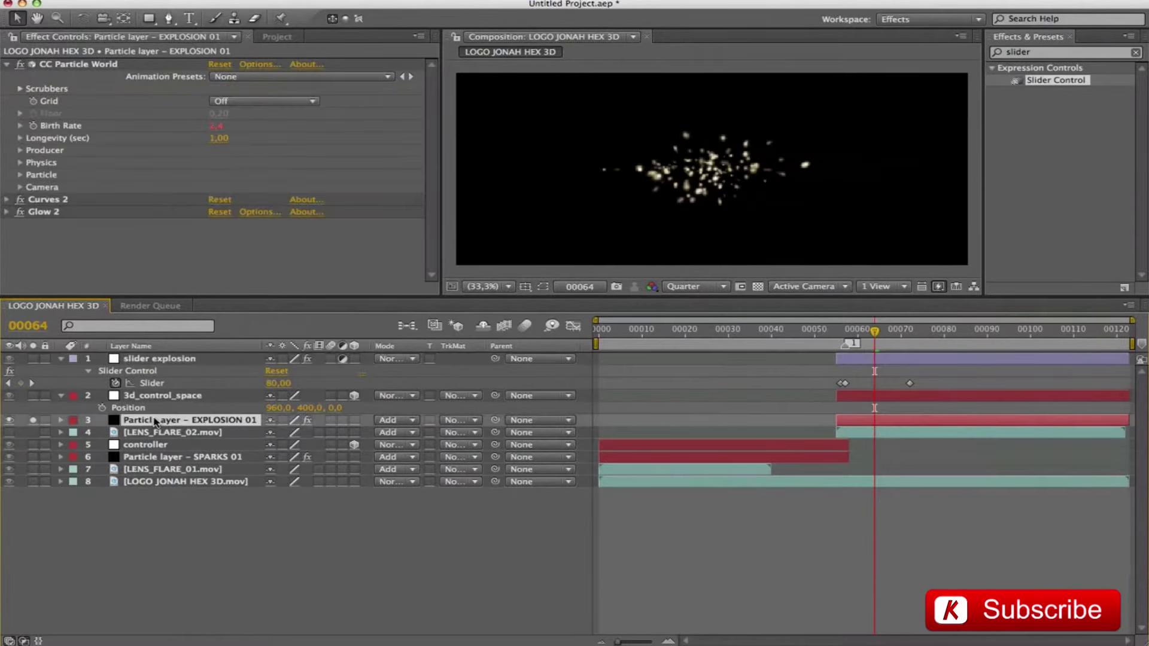
key(e)
key(e)
click(648, 486)
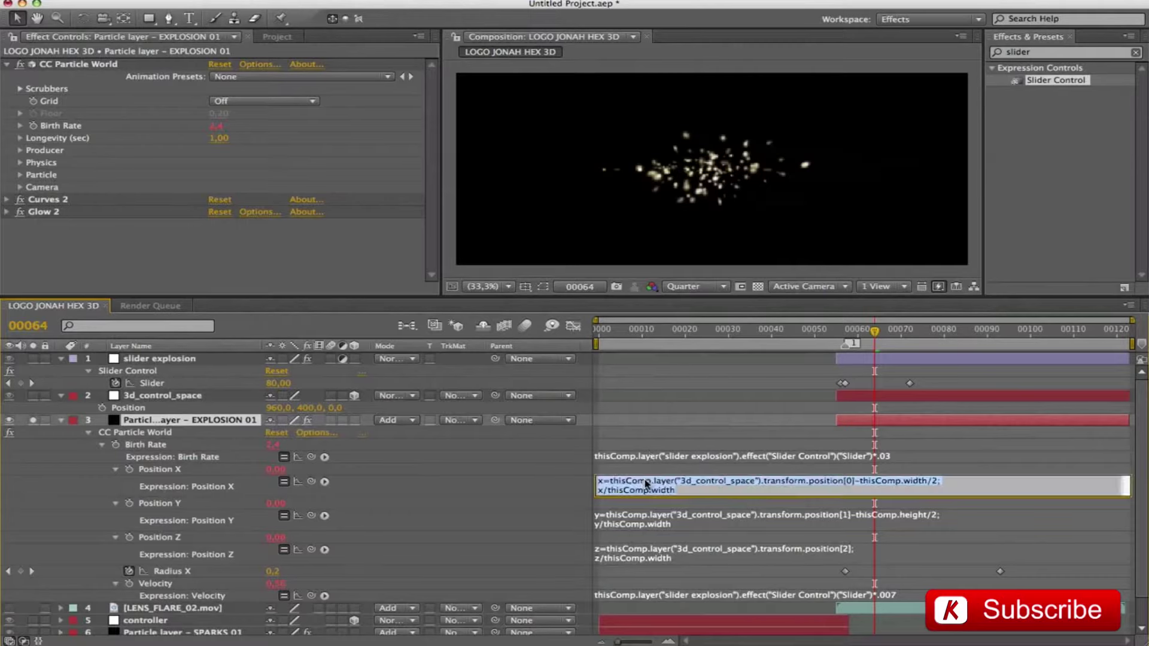
click(635, 524)
click(643, 551)
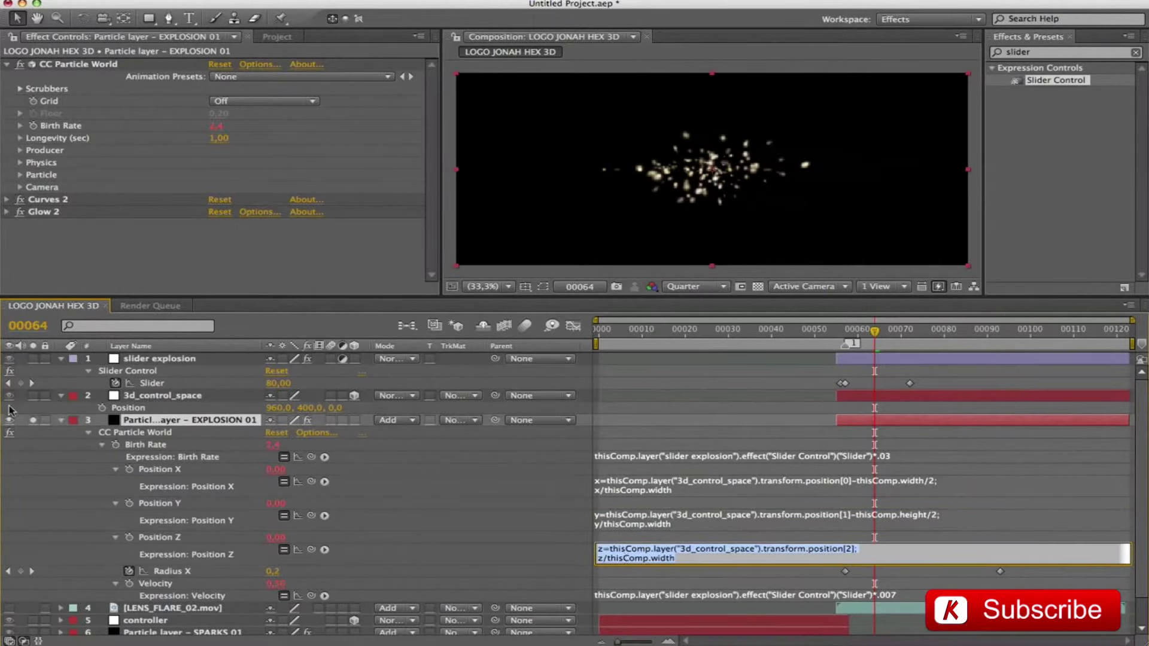
Try moving the 3d_control_space layer across the frame and in depth, undoing each position change.
click(166, 396)
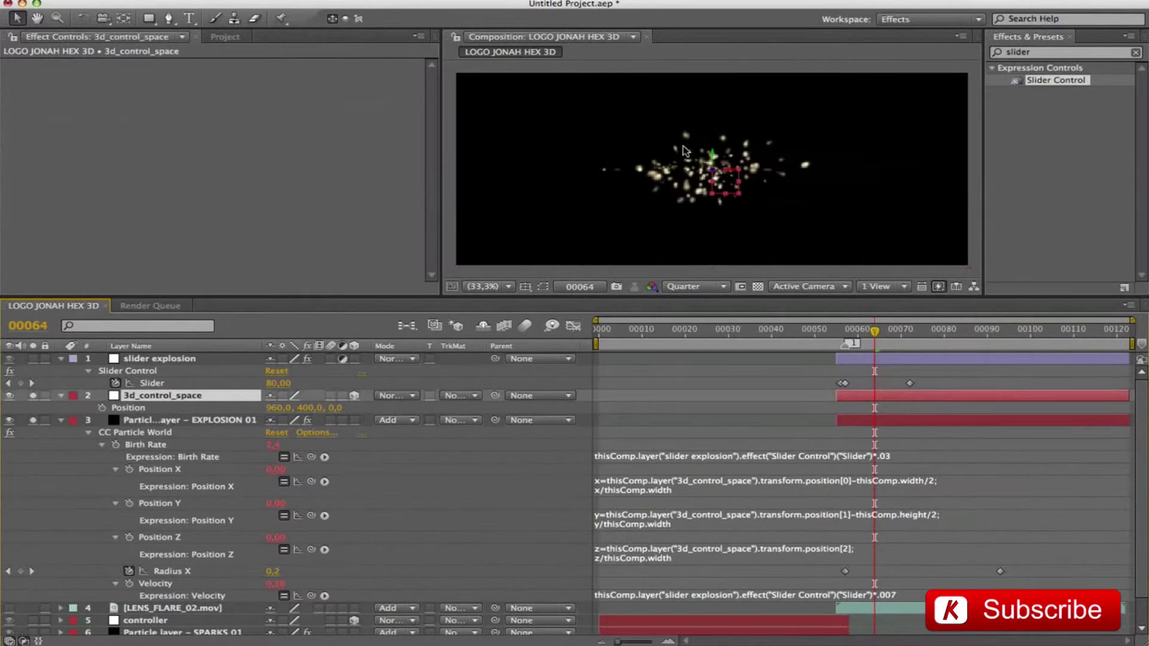
drag(727, 170, 625, 70)
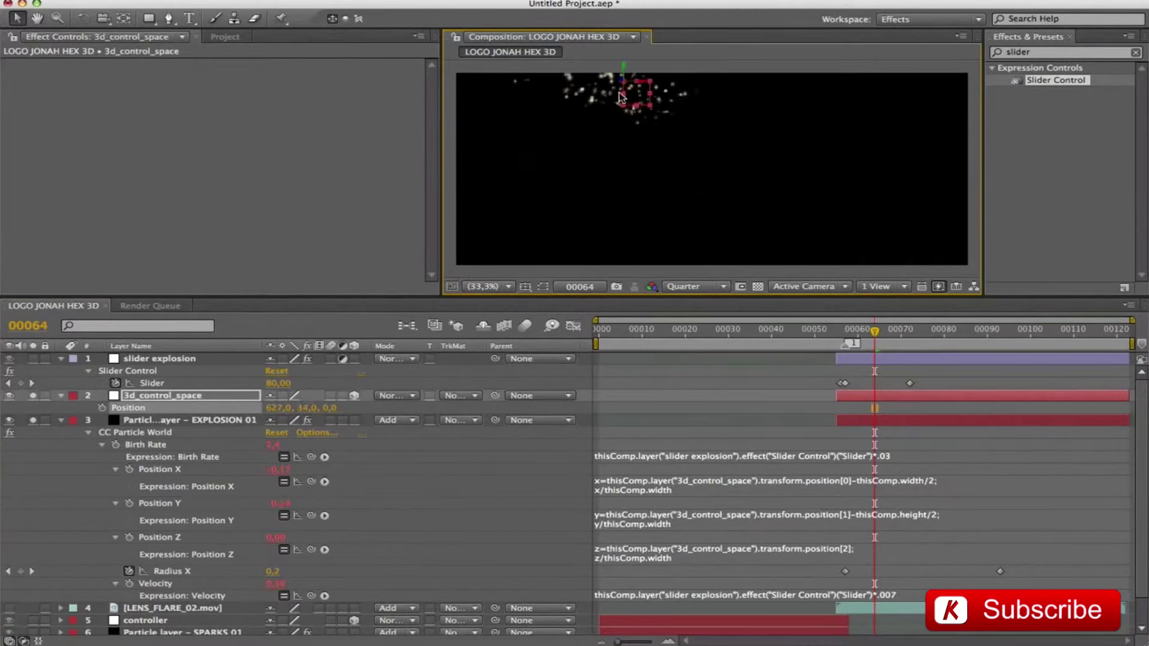
key(super+z)
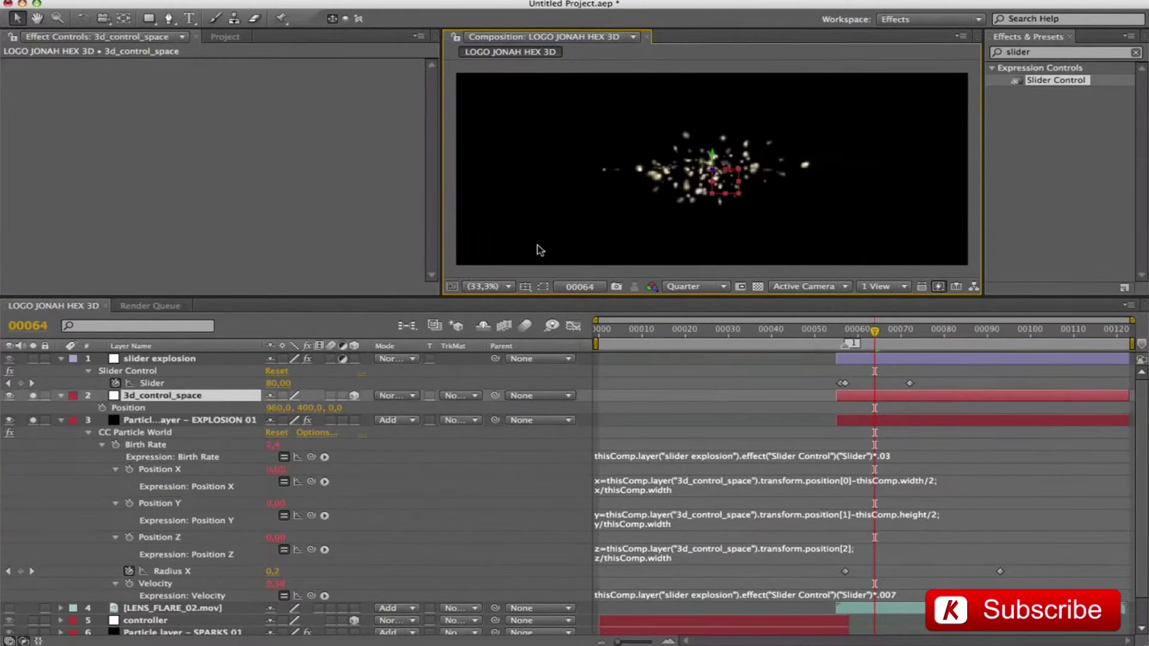
drag(304, 408, 504, 407)
key(super+z)
drag(334, 408, 3, 409)
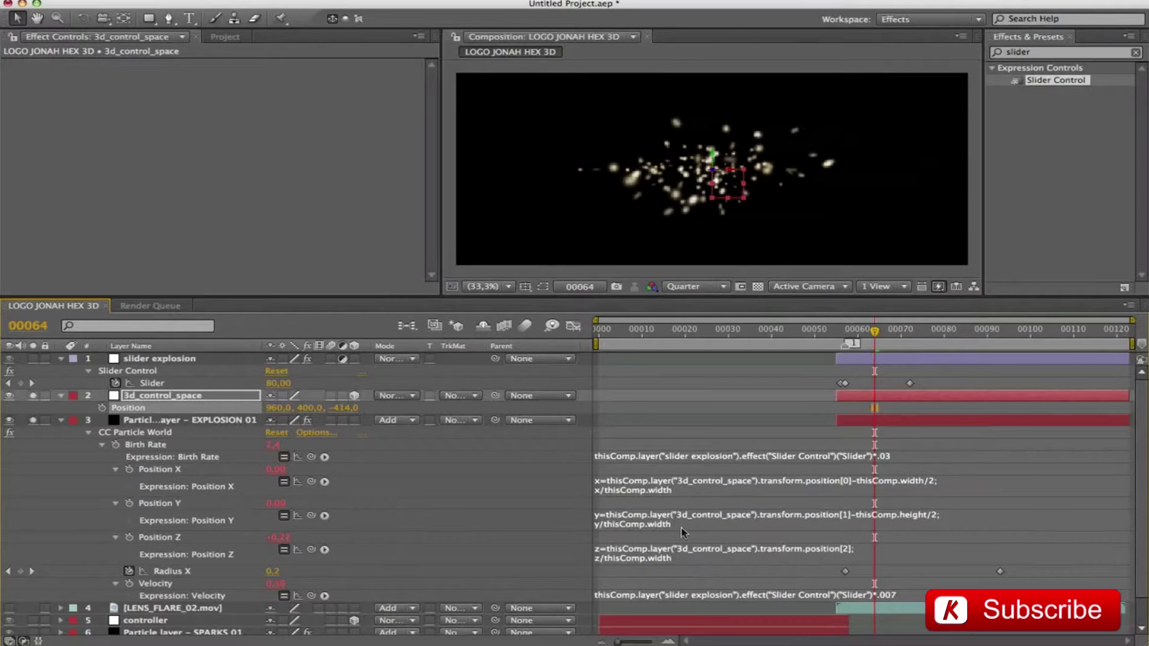
key(super+z)
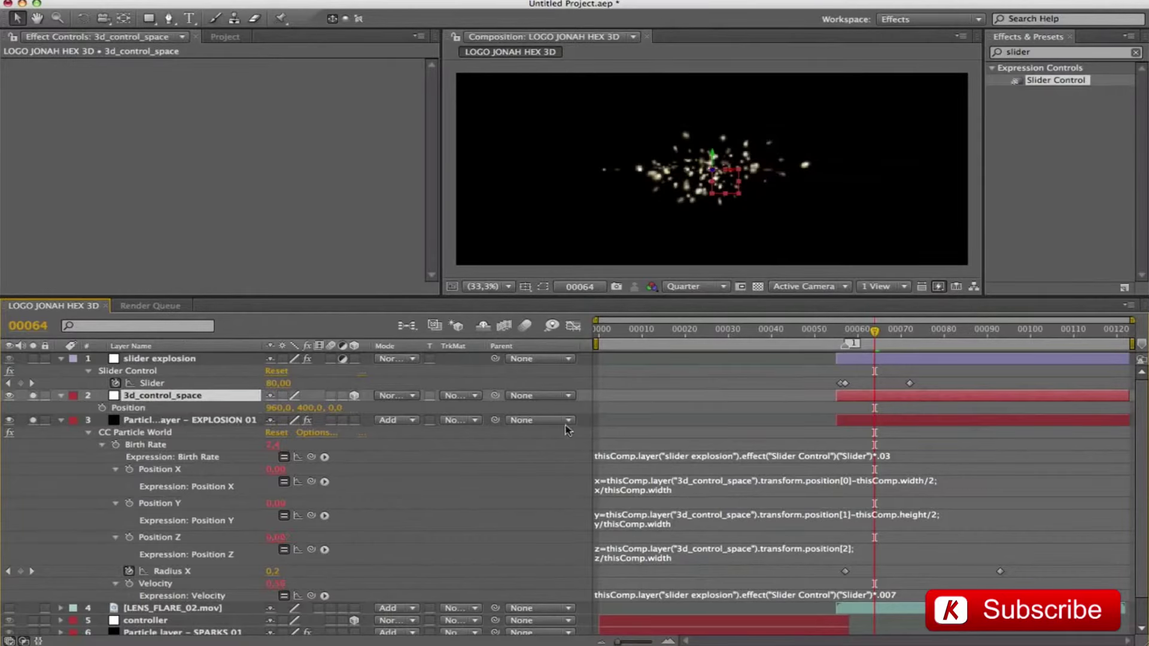
Enable Position keyframing on 3d_control_space at frame 57 and set its Z position to -1000.
key(j)
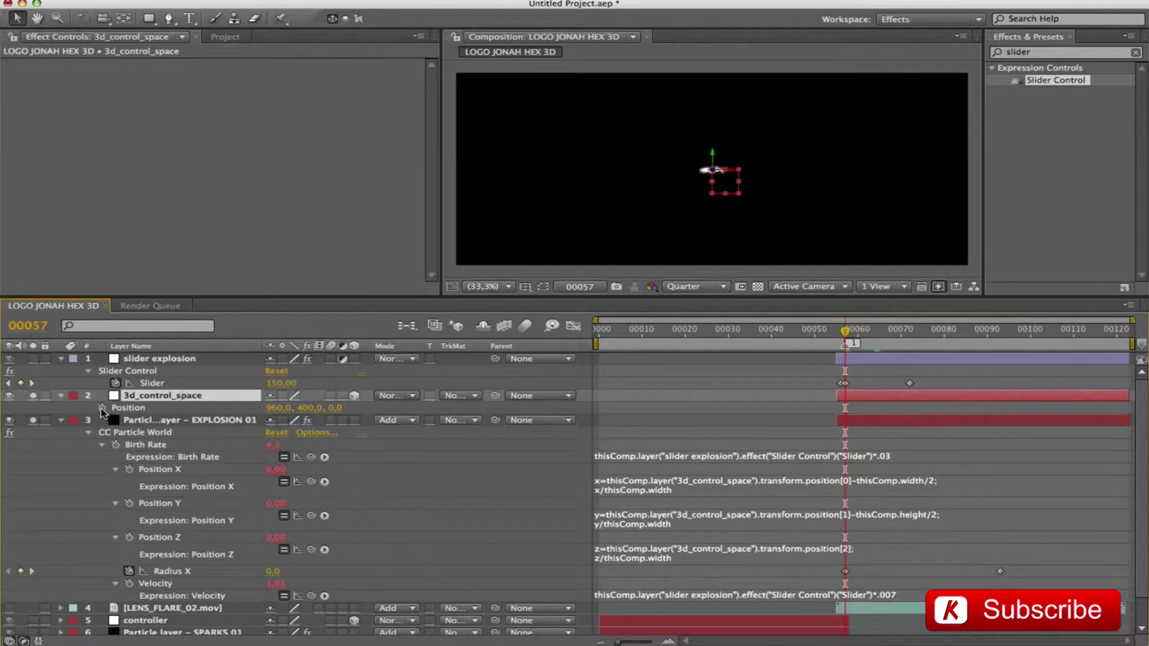
click(101, 409)
click(335, 408)
text(-1000)
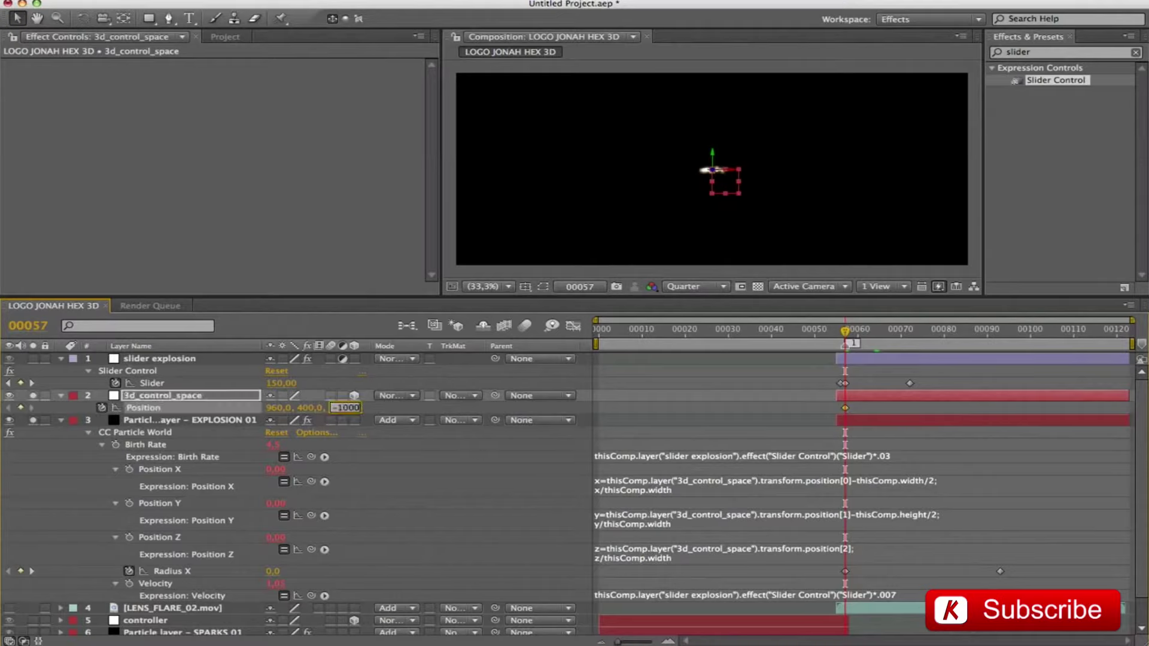
key(Return)
Add a Position keyframe on 3d_control_space at frame 72 with a Z value of -800.
key(alt+shift+j)
text(72)
key(Return)
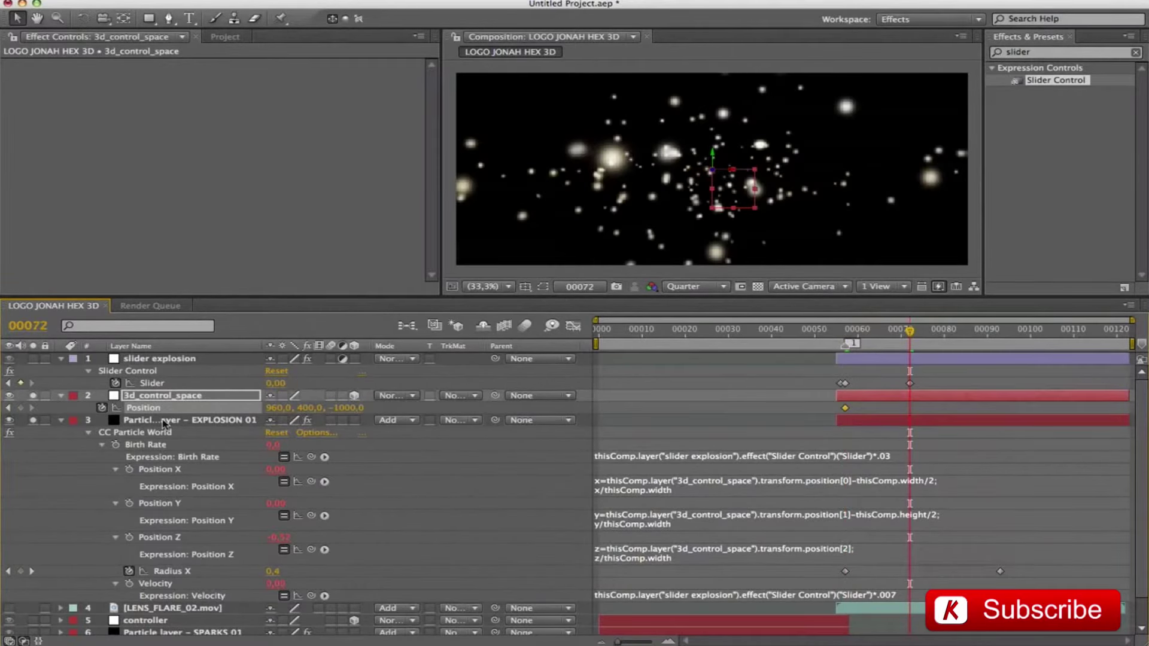
click(352, 408)
text(-5)
key(Return)
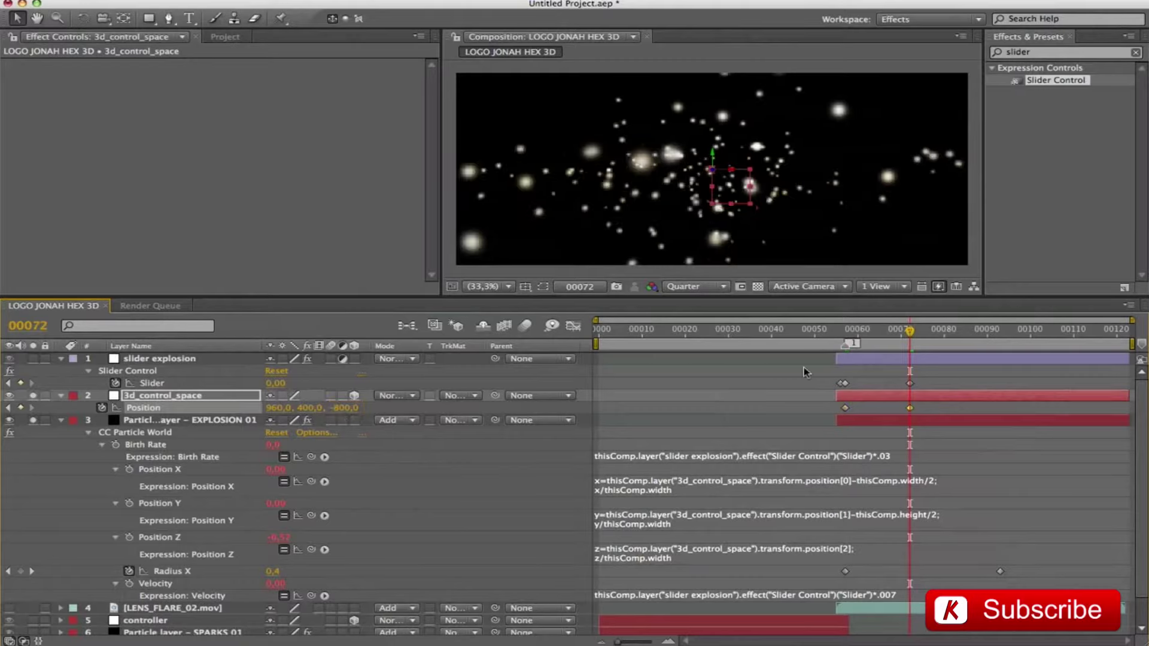
Preview the explosion with the animated control layer and save the project.
key(j)
key(space)
key(space)
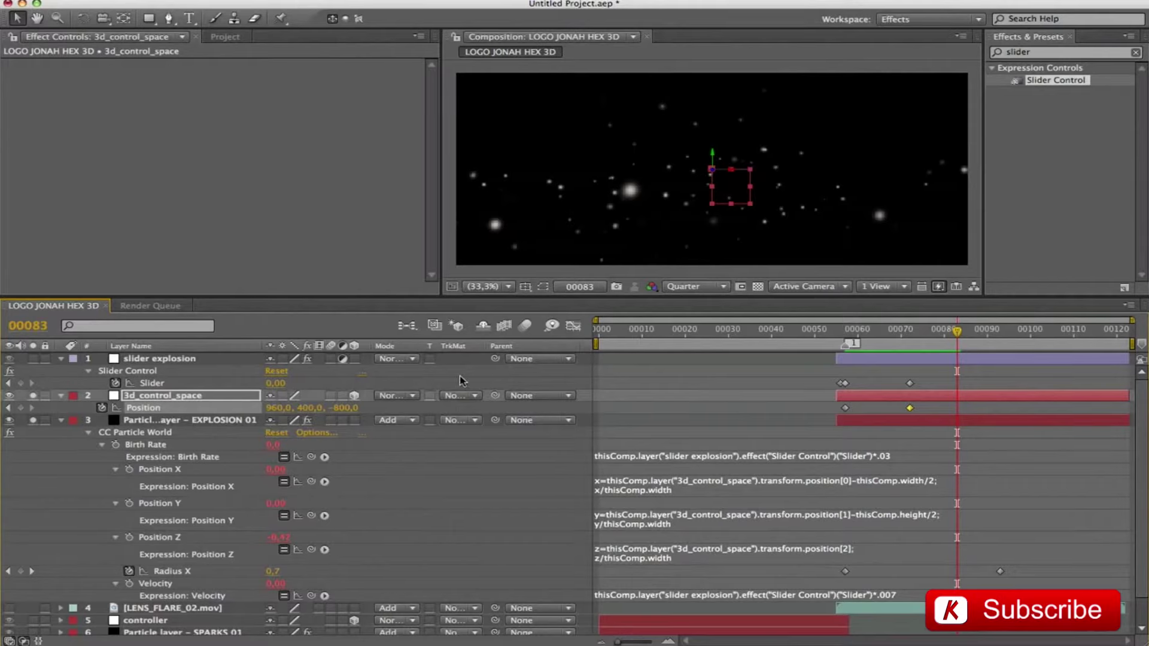
key(super+s)
Try a Radius X of 0.7 at frame 93 and 5.9 at frame 77 on the EXPLOSION 01 layer.
click(7, 571)
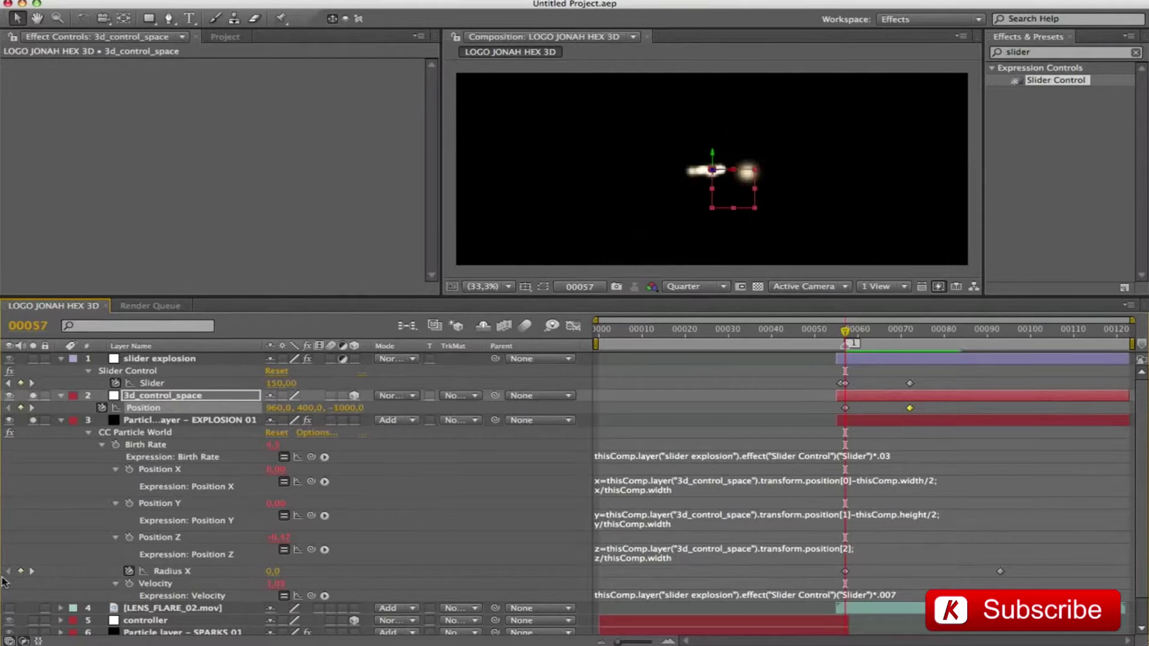
click(28, 572)
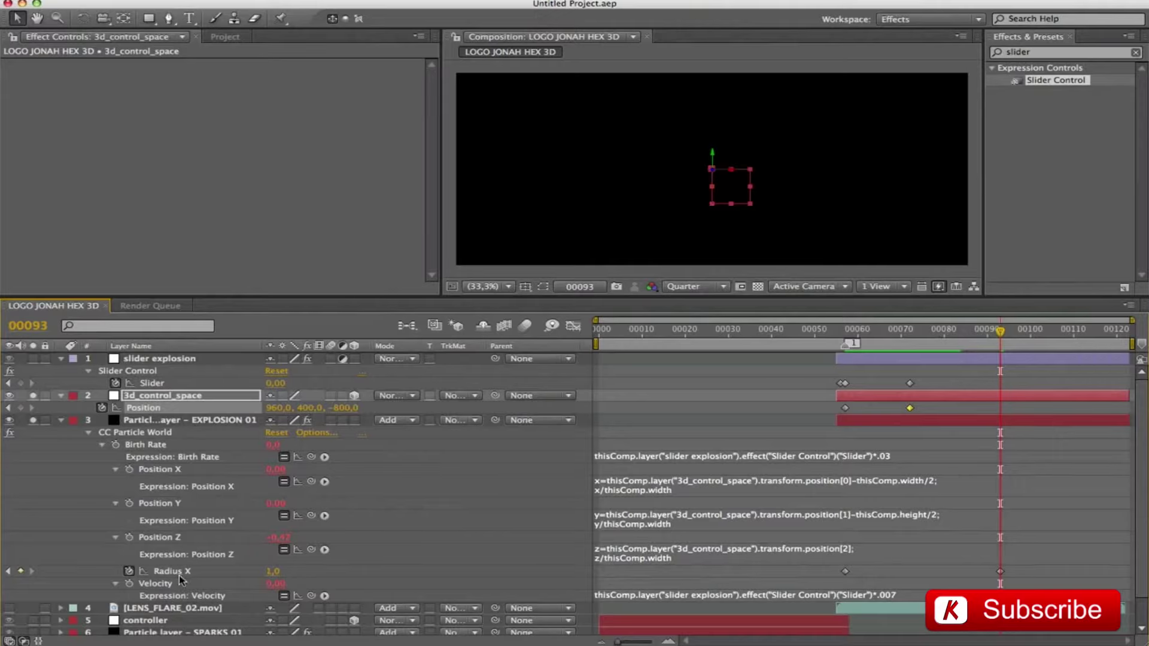
click(272, 572)
text(0,7)
key(Return)
key(KP_0)
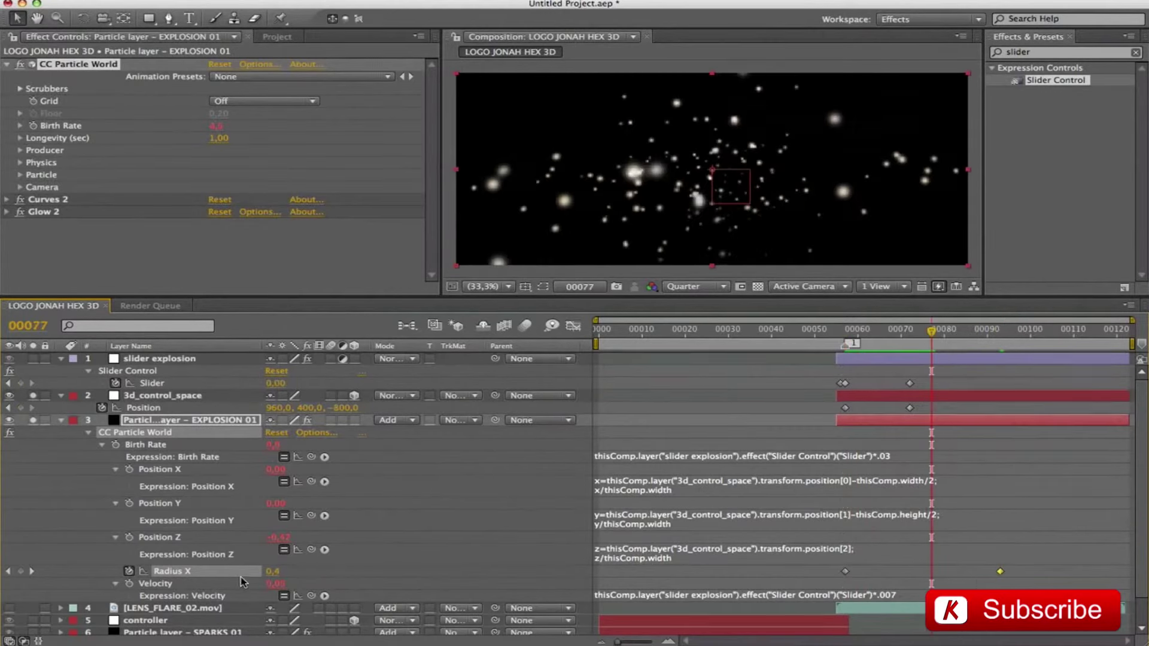
drag(271, 572, 698, 565)
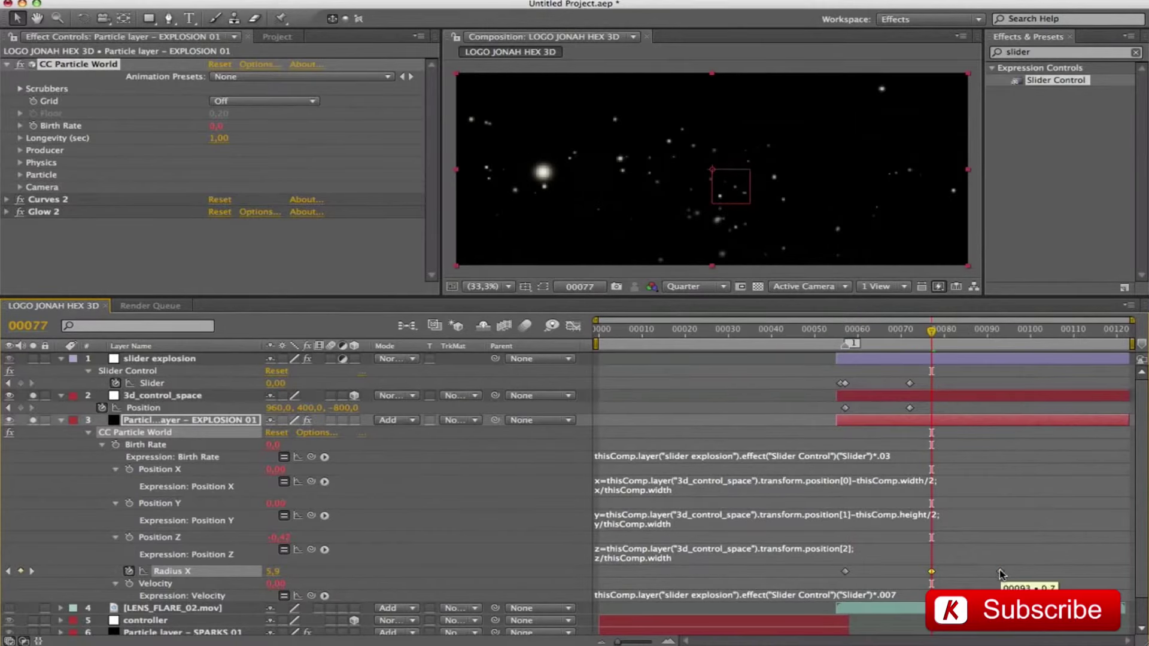
drag(1000, 575, 1000, 573)
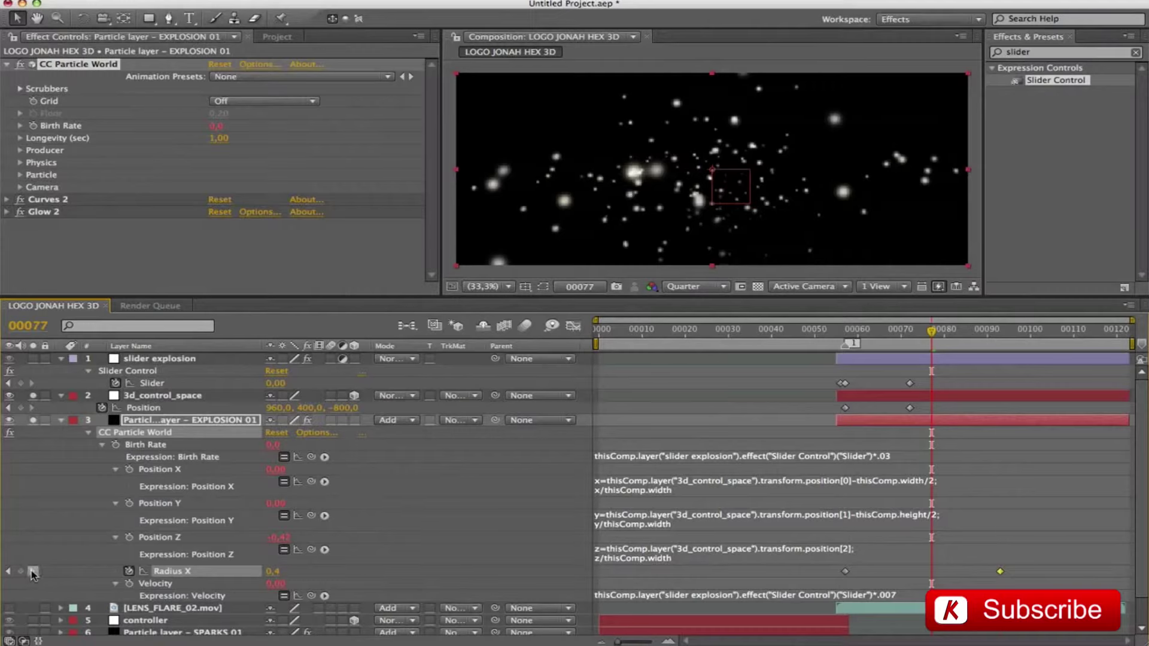
Set the EXPLOSION 01 layer's Radius X keyframe at frame 93 to 5 and preview the explosion.
click(32, 571)
click(273, 571)
text(5)
key(Return)
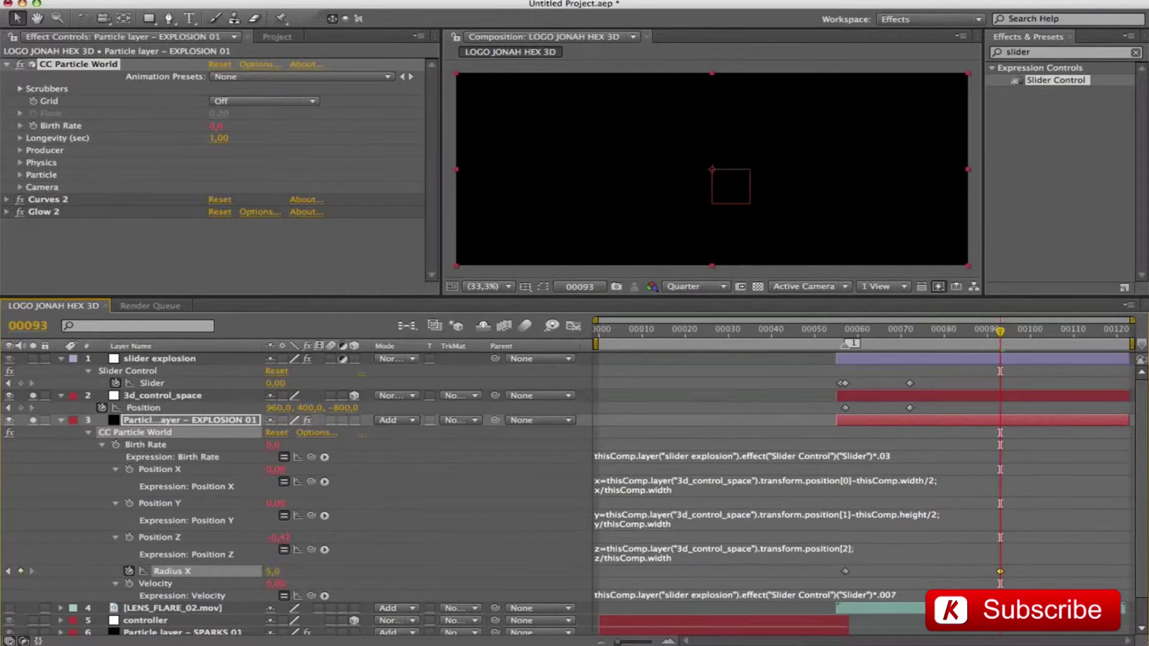
key(1)
key(space)
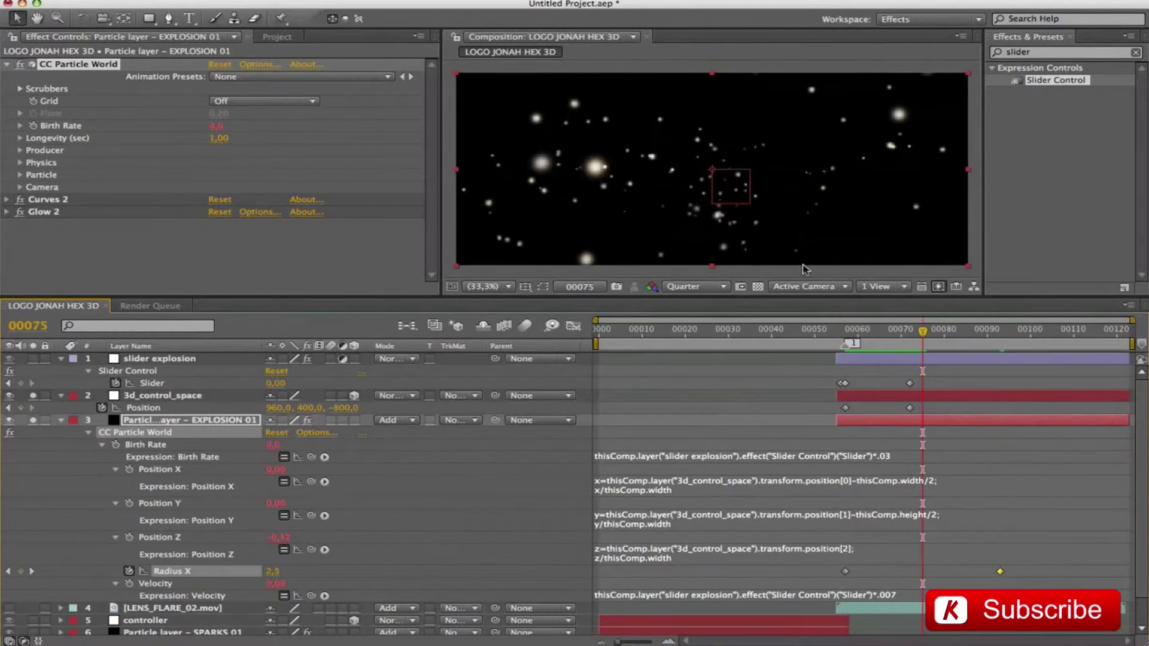
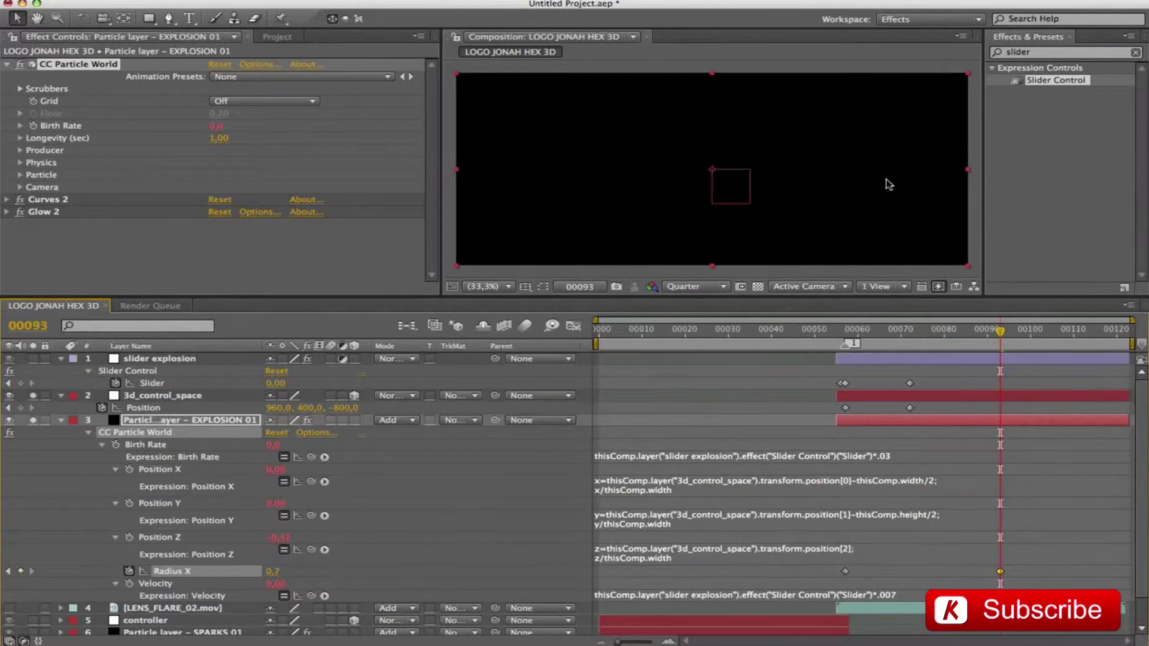
Preview the EXPLOSION 01 particles from the marker at frame 57.
key(1)
key(space)
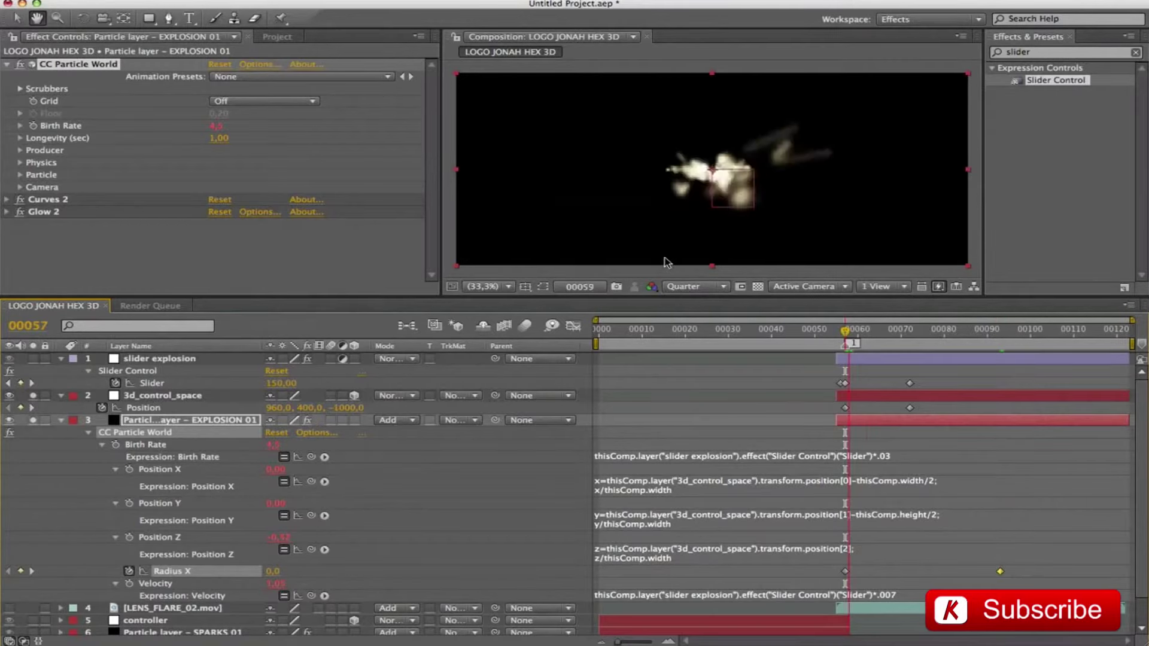
key(space)
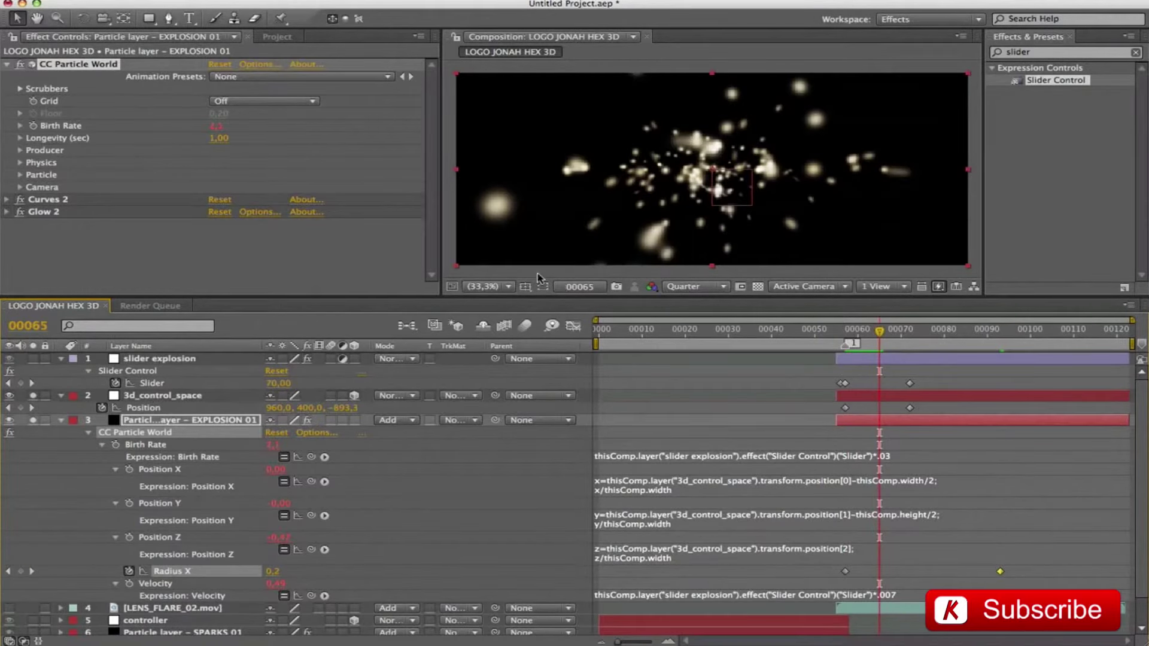
Collapse the expanded properties of all layers in the LOGO JONAH HEX 3D timeline.
click(175, 397)
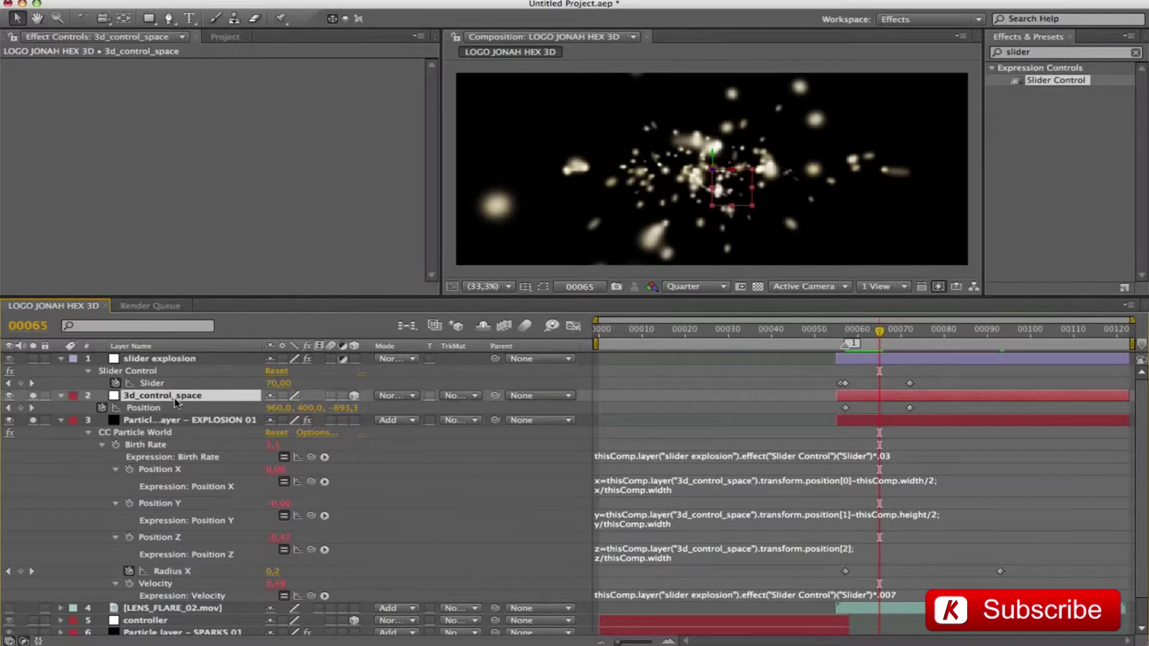
key(super+a)
key(u)
click(207, 527)
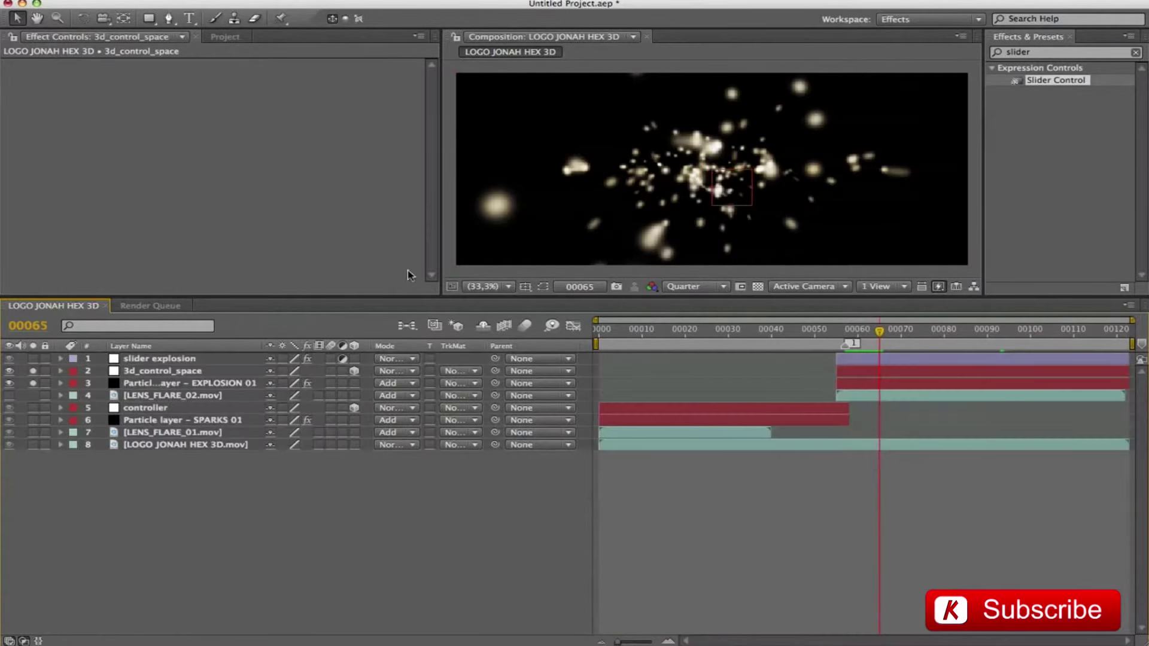
Enlarge the composition view and turn off solo for the 3d_control_space and EXPLOSION 01 layers.
drag(381, 297, 381, 437)
drag(445, 226, 235, 217)
click(33, 509)
click(33, 522)
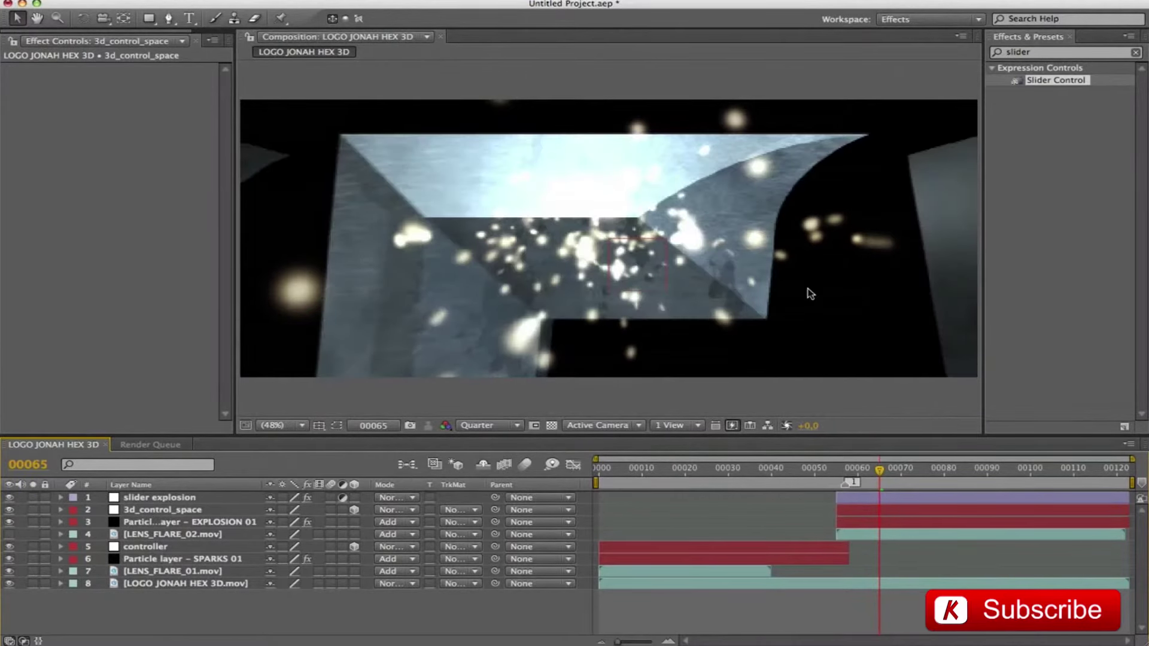
Preview the explosion over the logo and compare frame 77 with LENS_FLARE_02 visible and hidden.
key(space)
key(space)
click(9, 534)
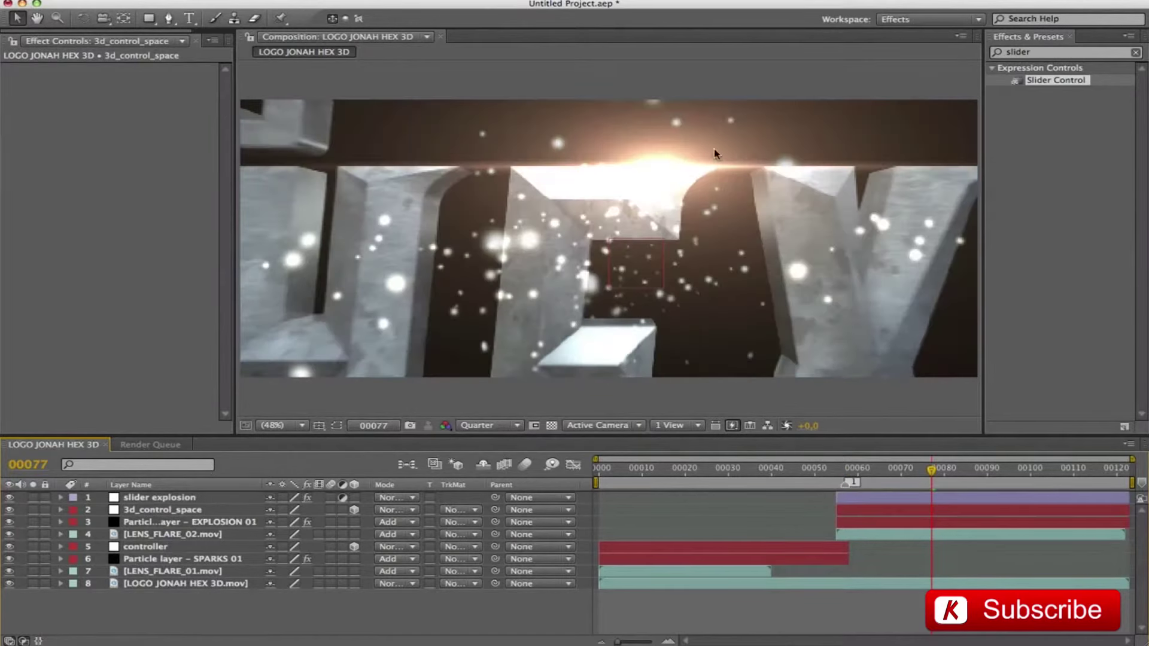
click(9, 534)
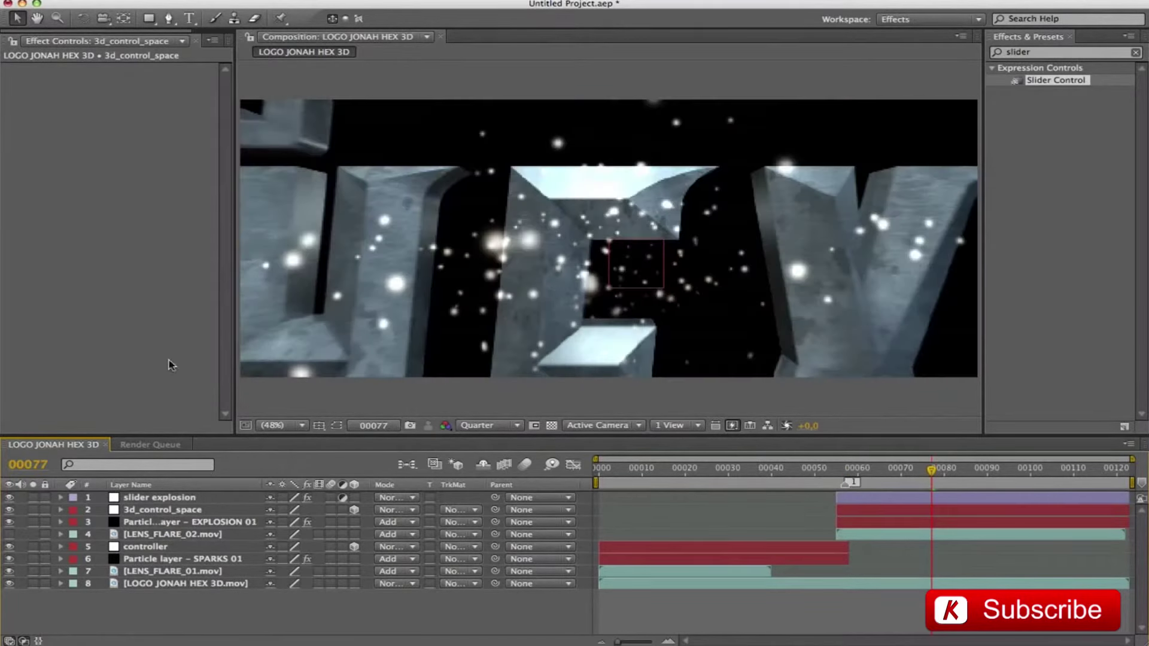
Examine the Curves 2 and Glow 2 effect settings on the EXPLOSION 01 layer.
click(167, 522)
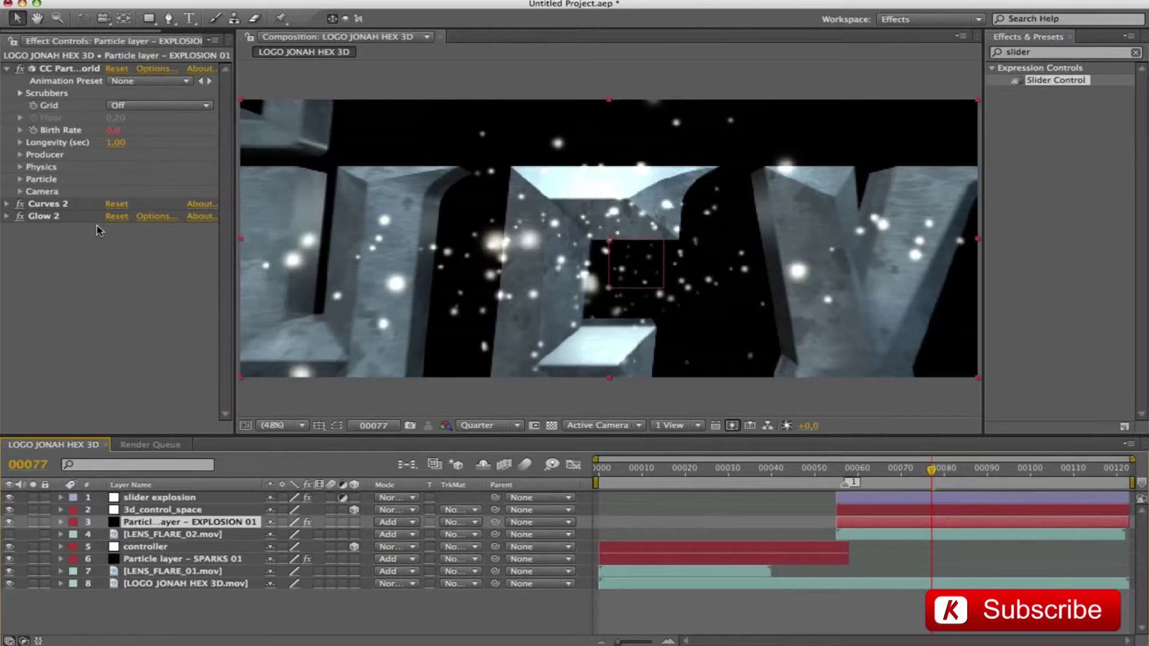
click(6, 203)
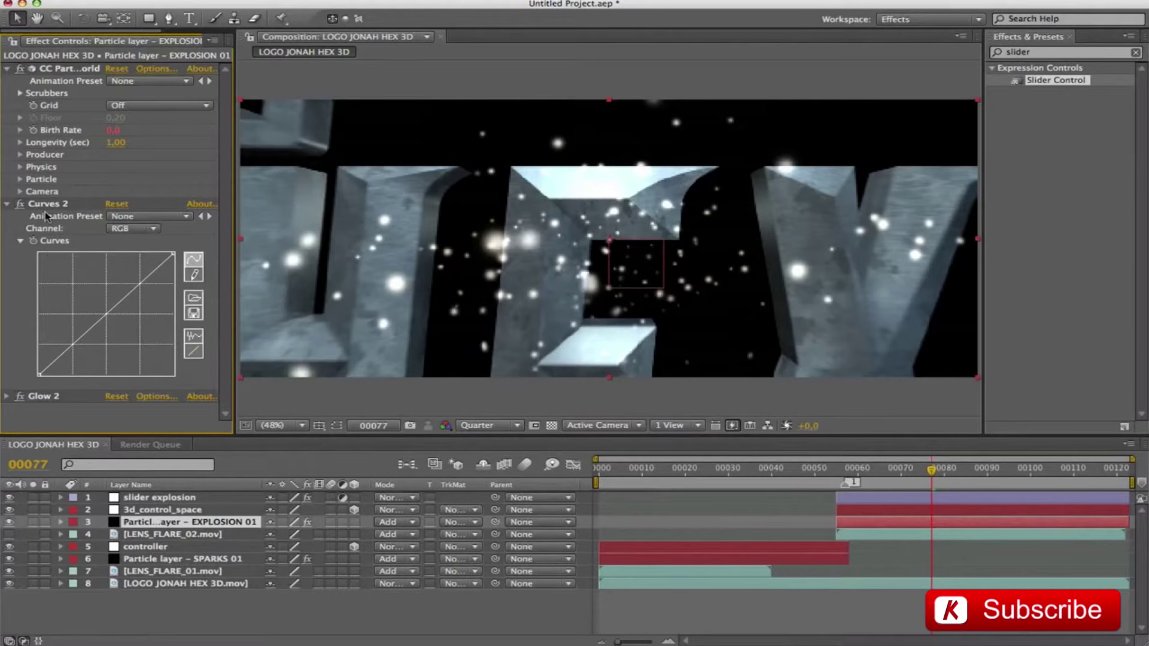
click(7, 205)
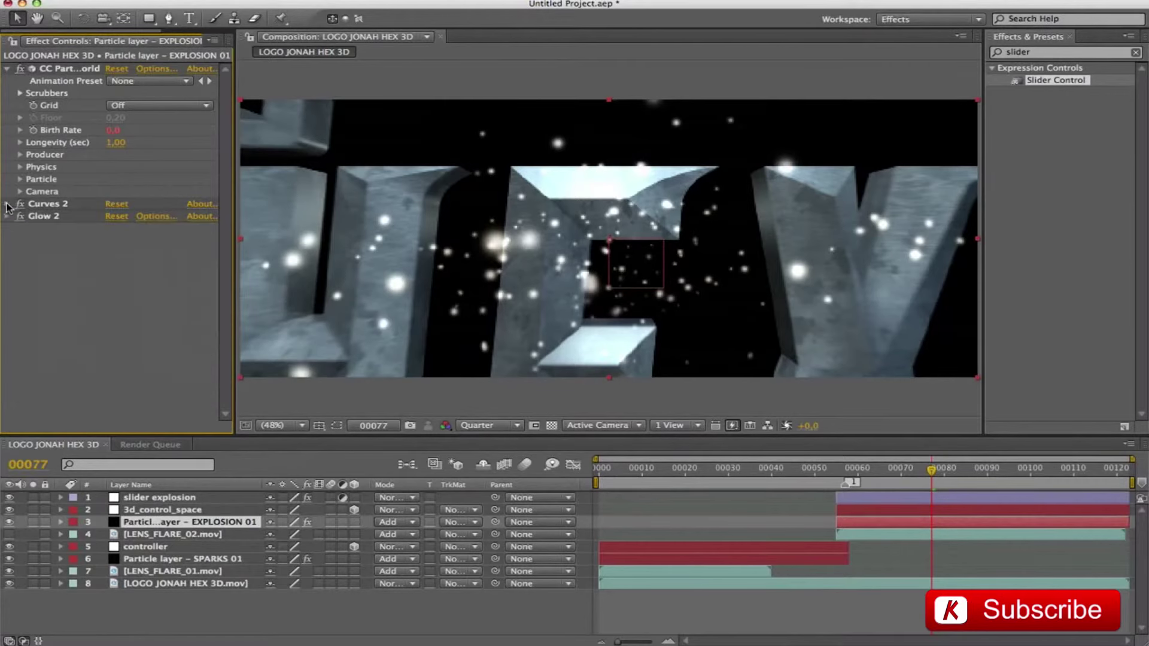
click(7, 217)
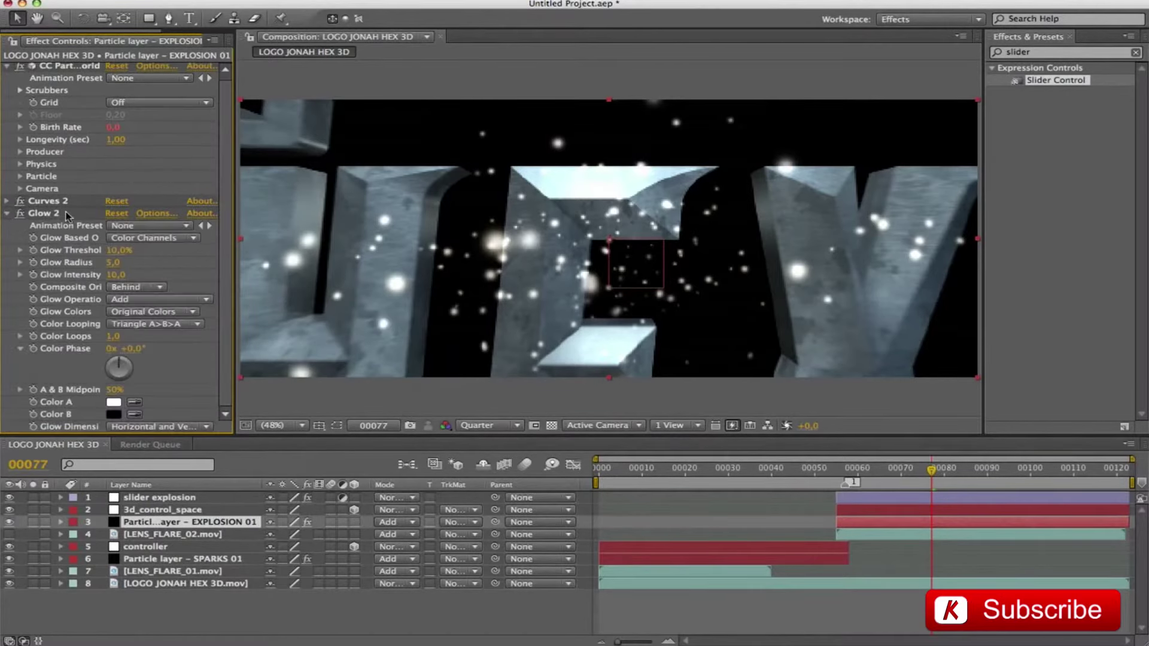
click(114, 213)
click(7, 214)
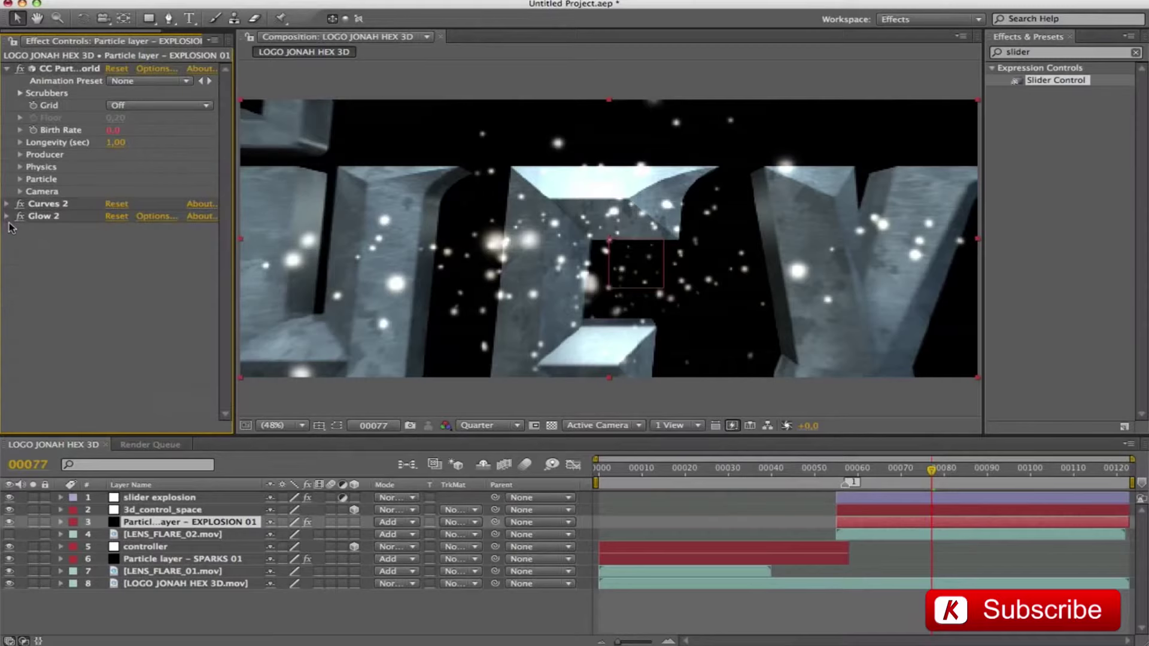
Duplicate the EXPLOSION 01 layer and delete CC Particle World, Curves 2 and Glow 2 from the EXPLOSION 02 copy.
click(180, 522)
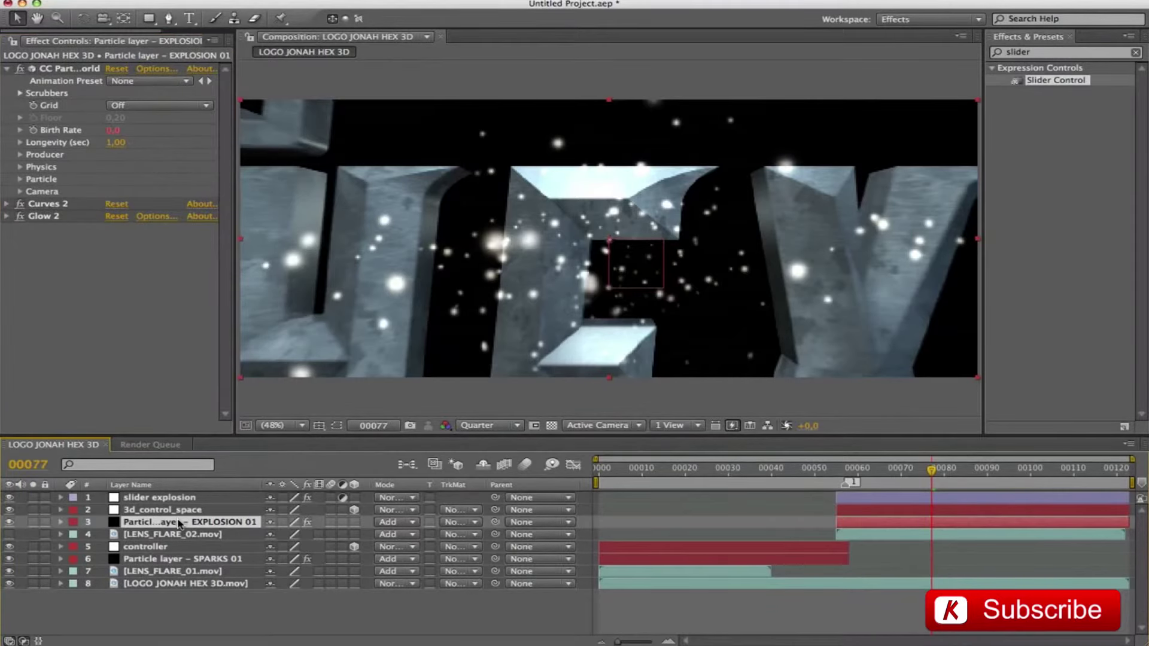
key(super+d)
click(52, 69)
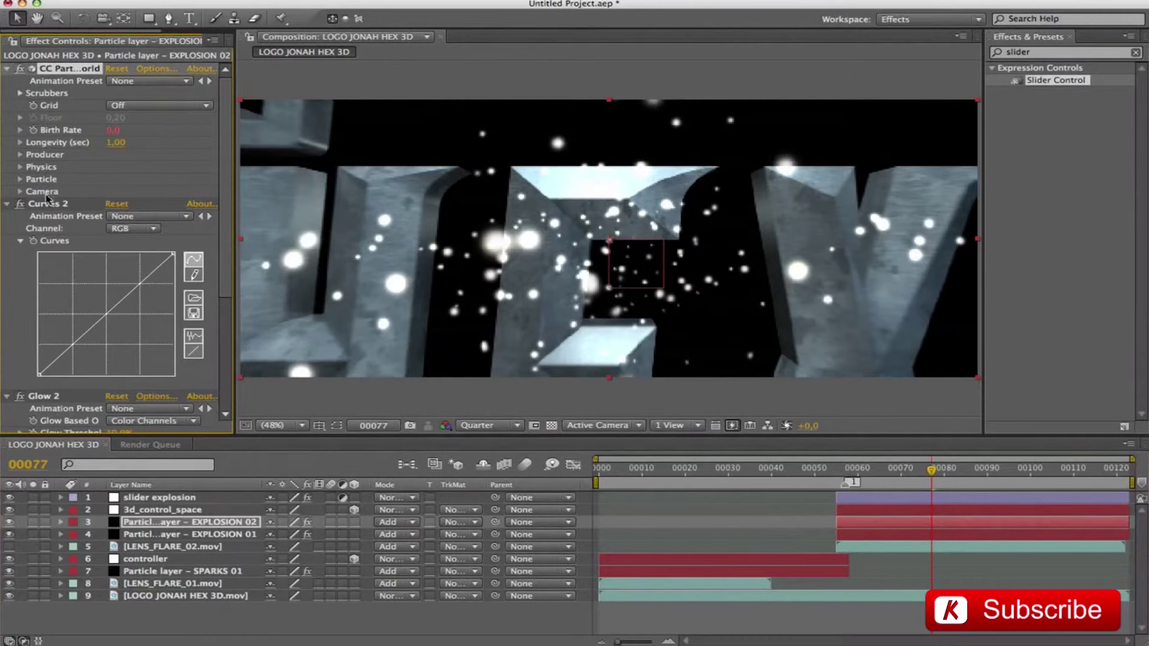
shift+click(48, 204)
shift+click(39, 397)
key(Delete)
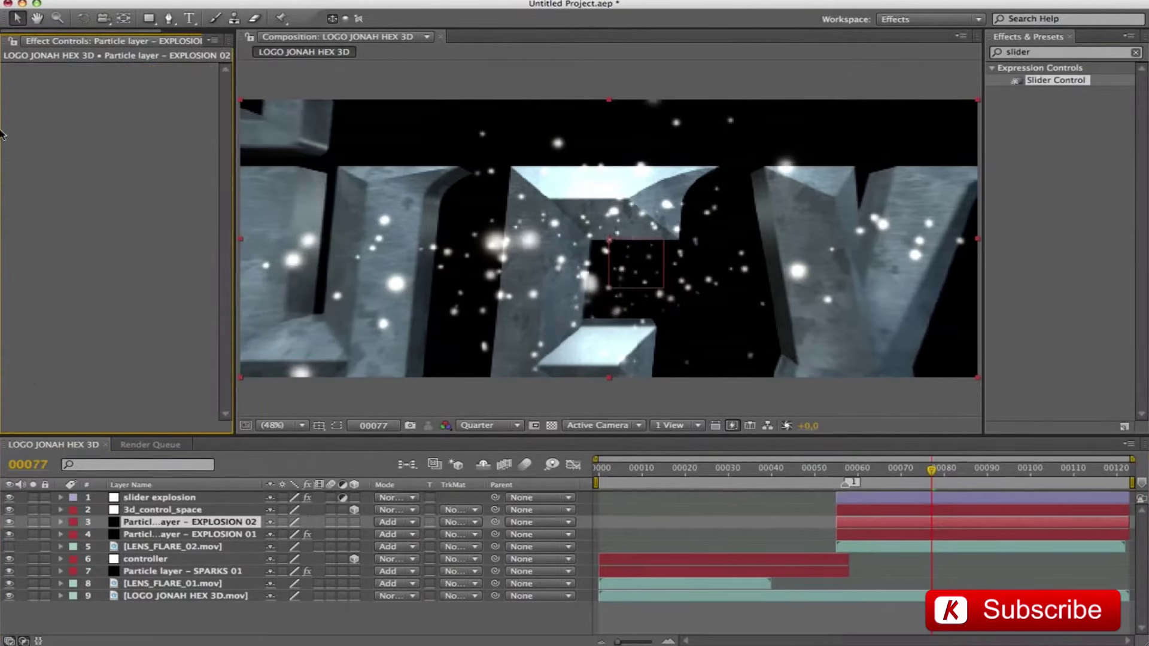
Solo the EXPLOSION 02 layer and apply the EXPLOSION_02.ffx preset to it at frame 57.
key(1)
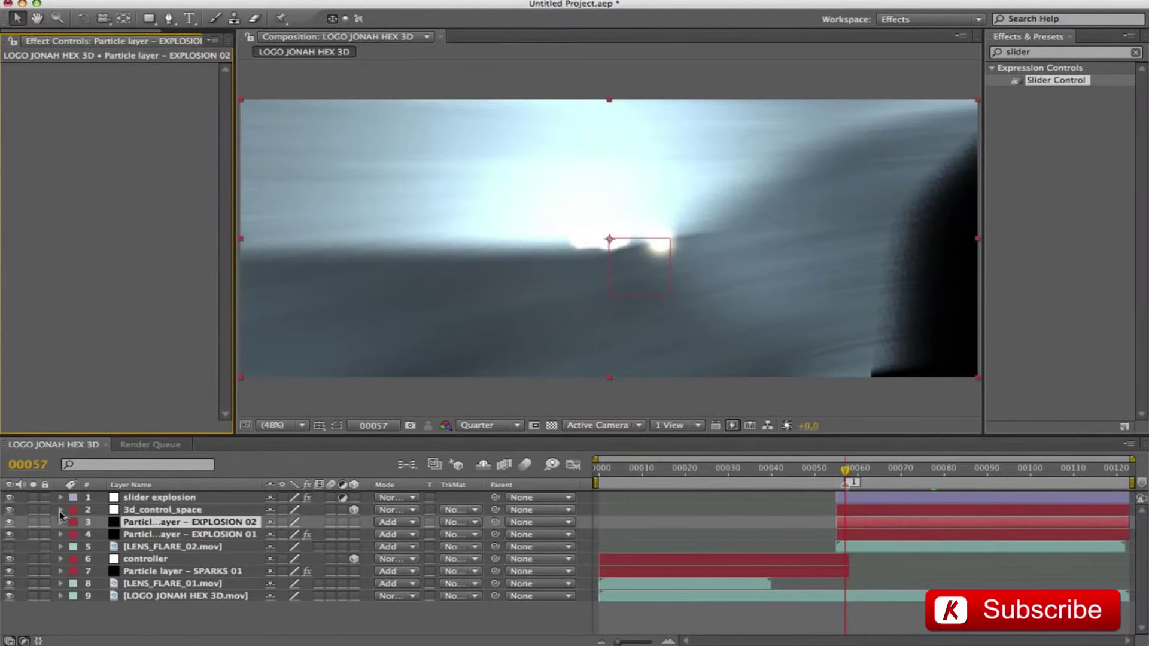
click(33, 522)
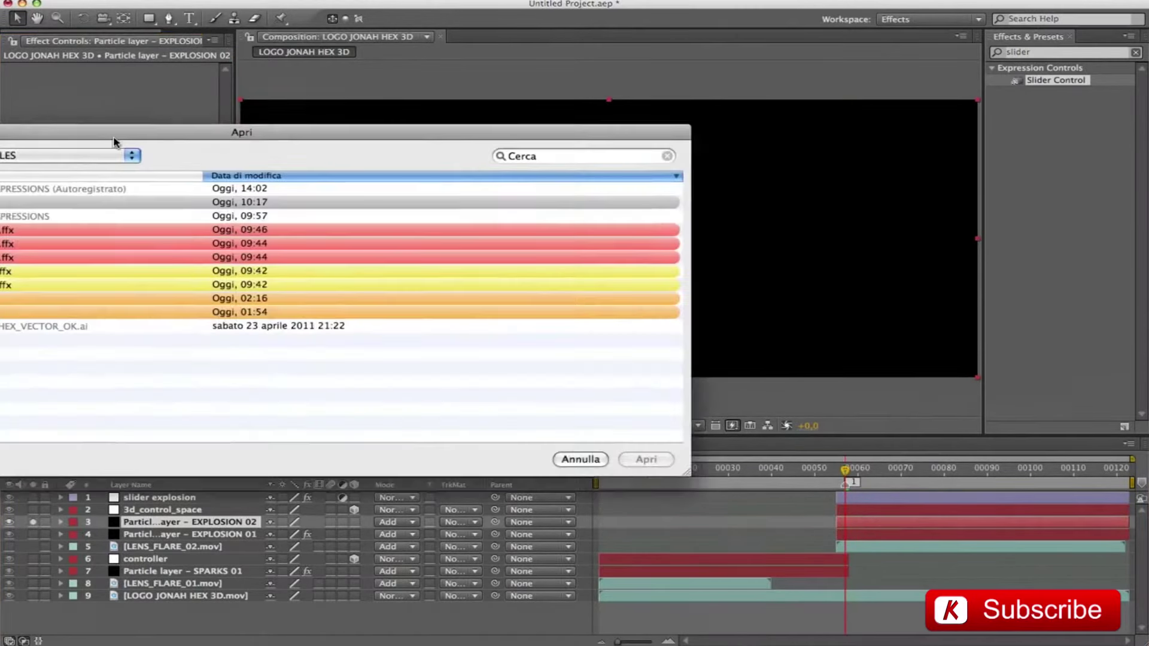
drag(114, 139, 353, 139)
click(249, 254)
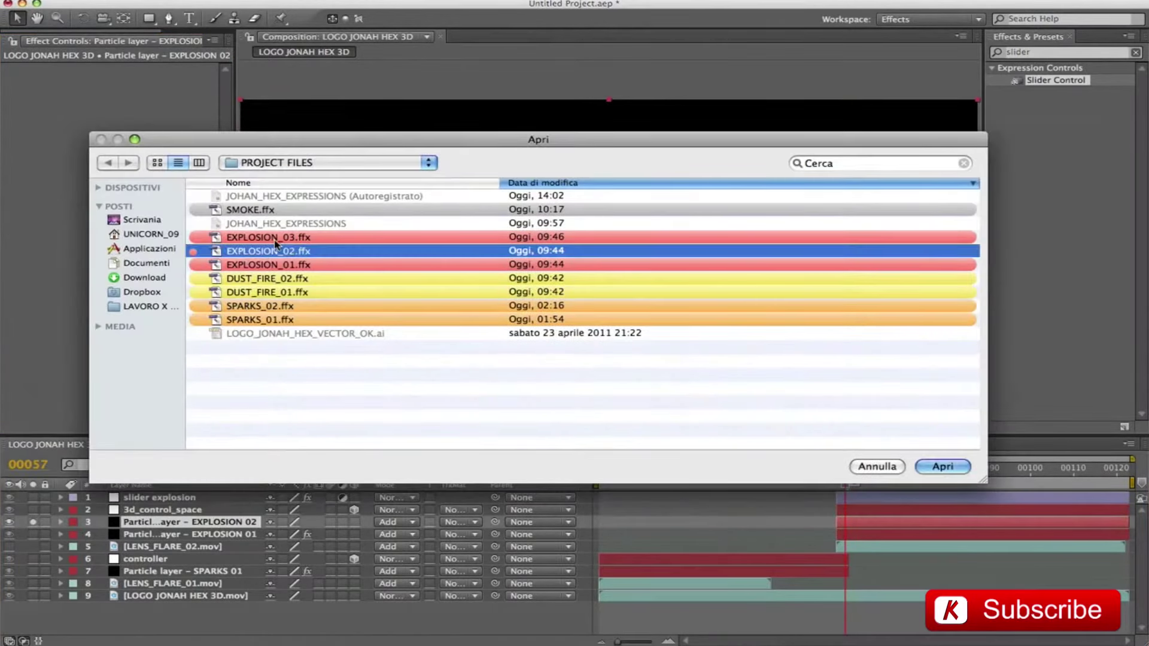
click(944, 467)
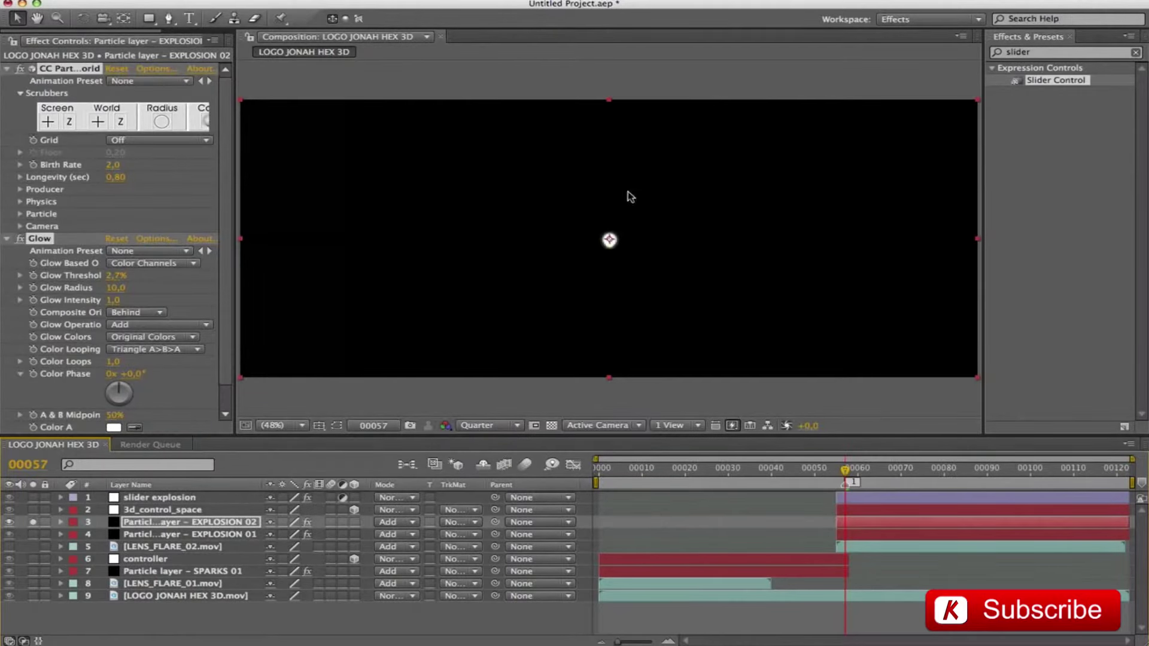
Examine the CC Particle World Producer settings on EXPLOSION 02, leaving the effect's property groups collapsed.
click(6, 69)
click(44, 115)
click(76, 72)
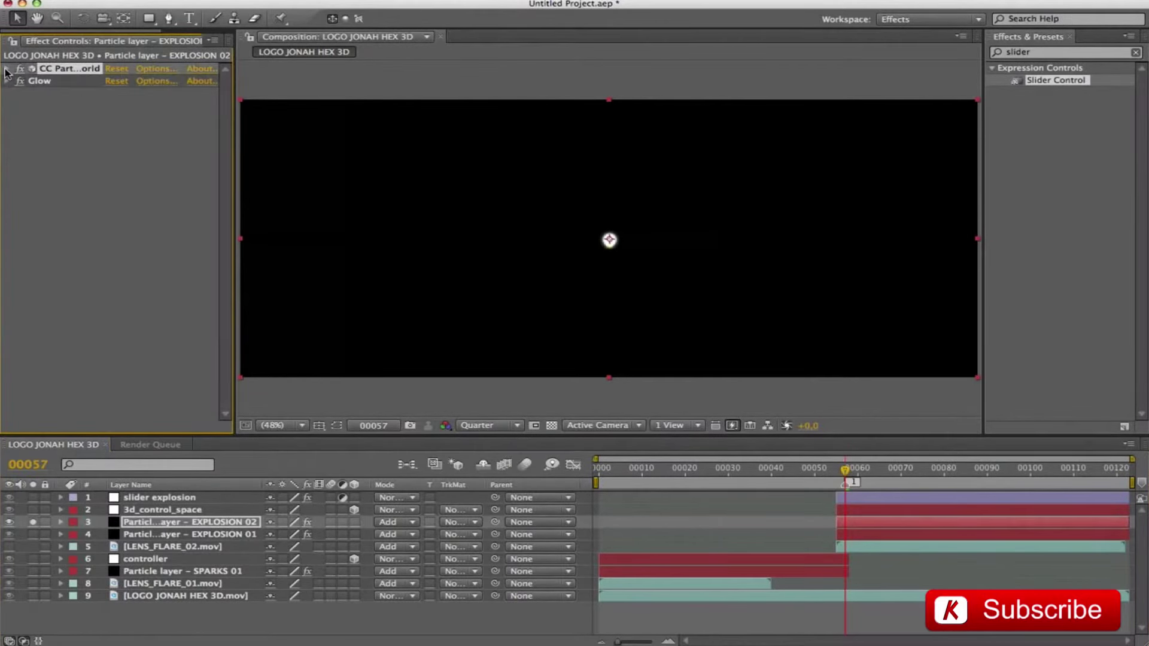
click(6, 69)
click(19, 94)
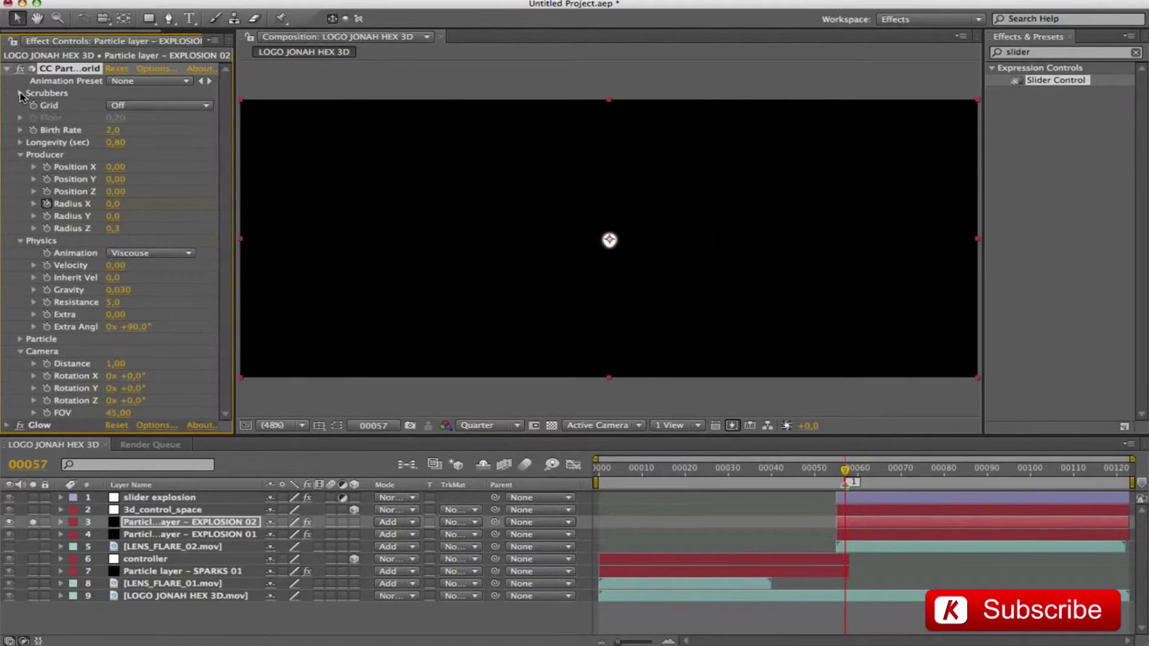
click(19, 240)
click(19, 265)
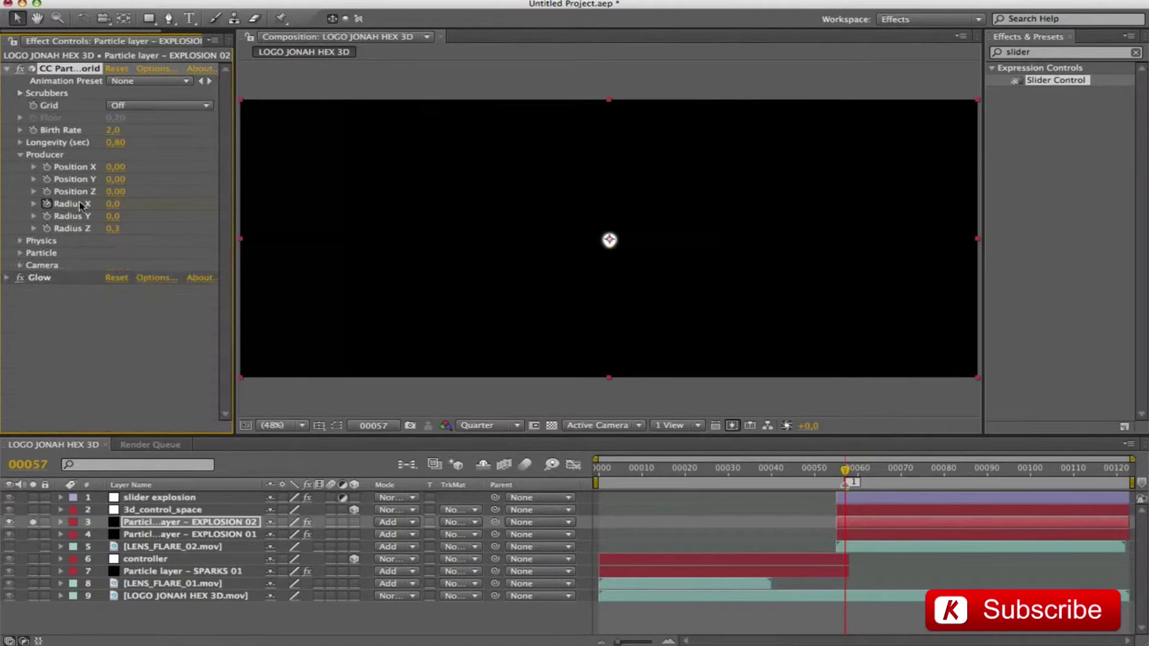
click(21, 155)
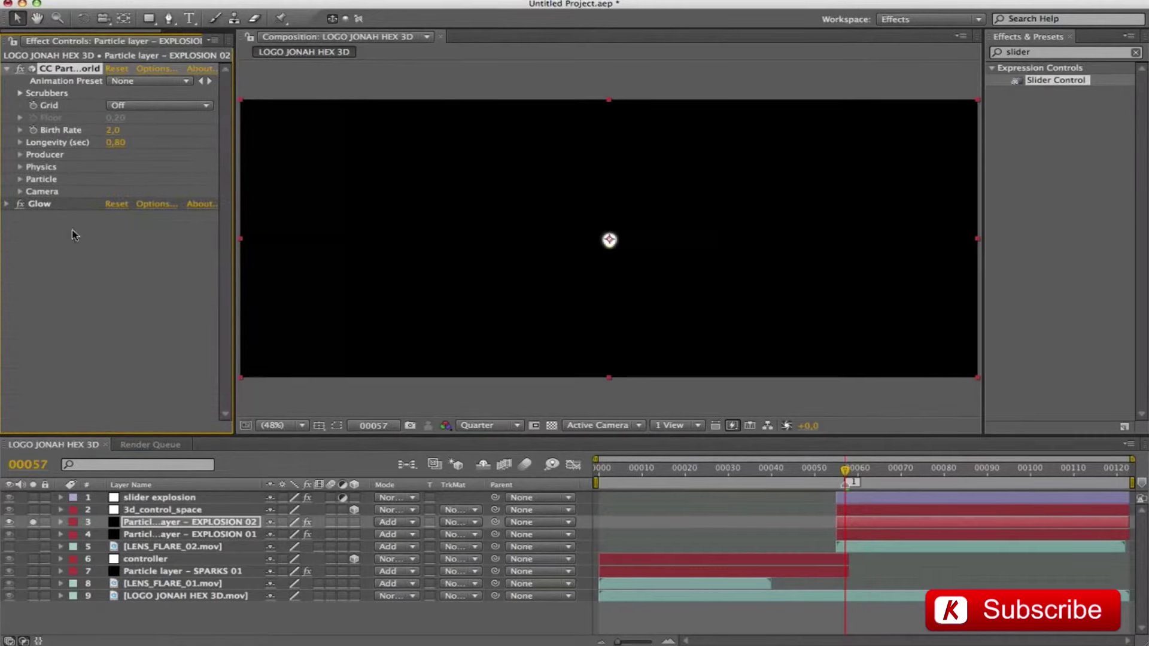
Reveal the expressions on EXPLOSION 02 and reactivate its Birth Rate expression, which multiplies the slider explosion value by .05.
click(149, 523)
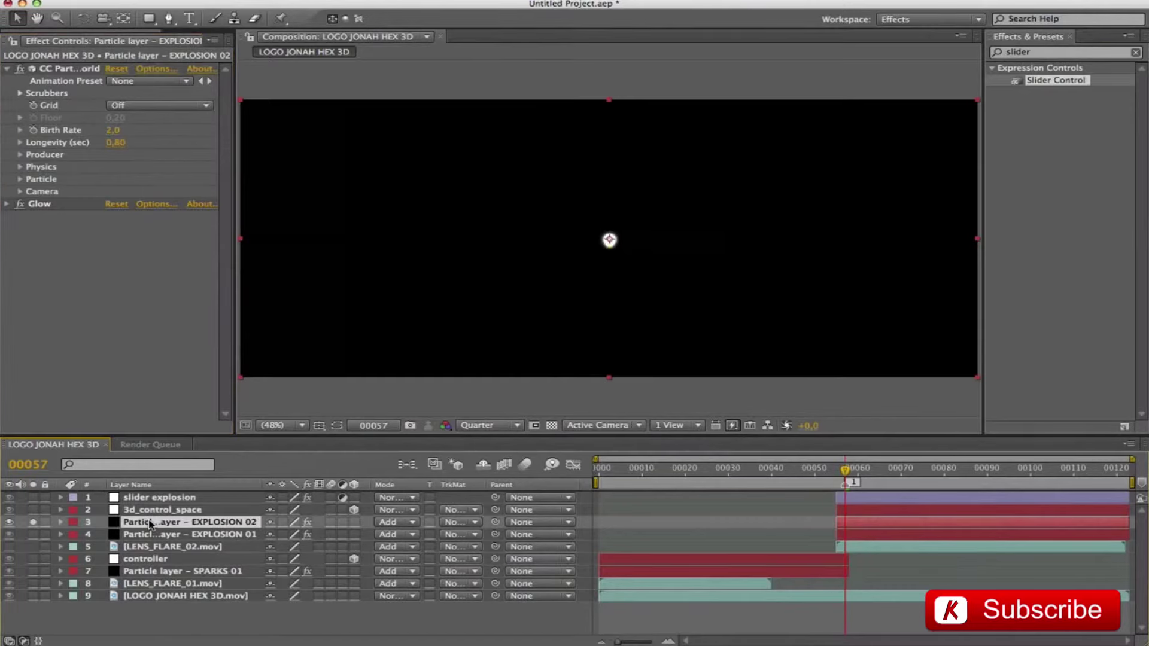
key(e)
key(e)
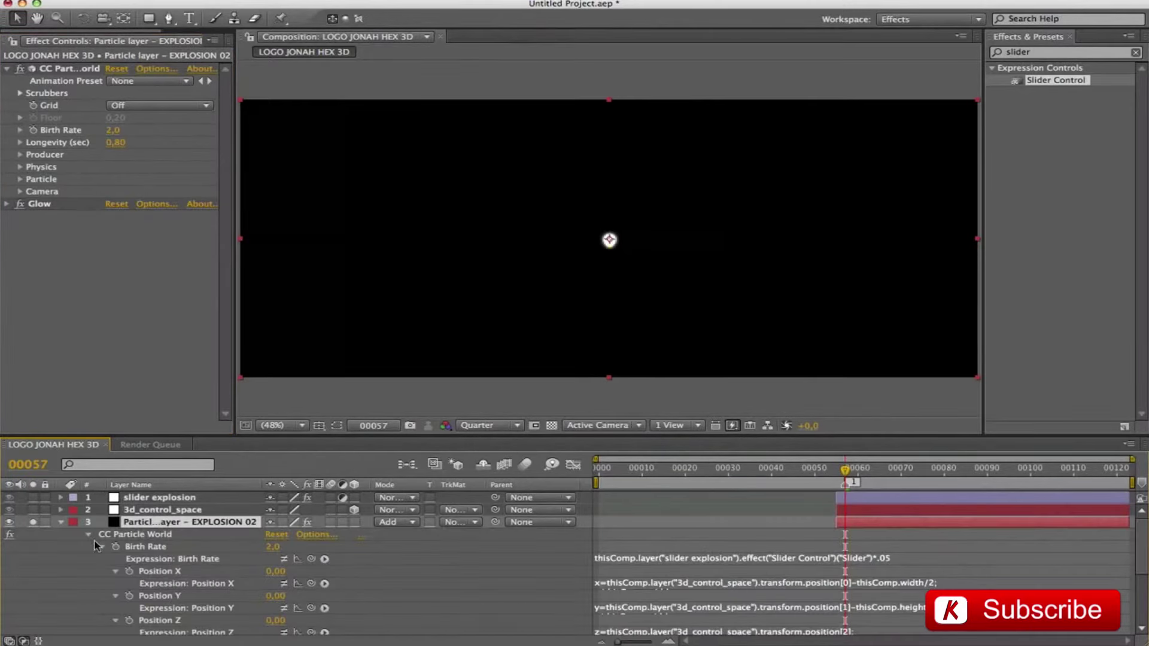
click(701, 562)
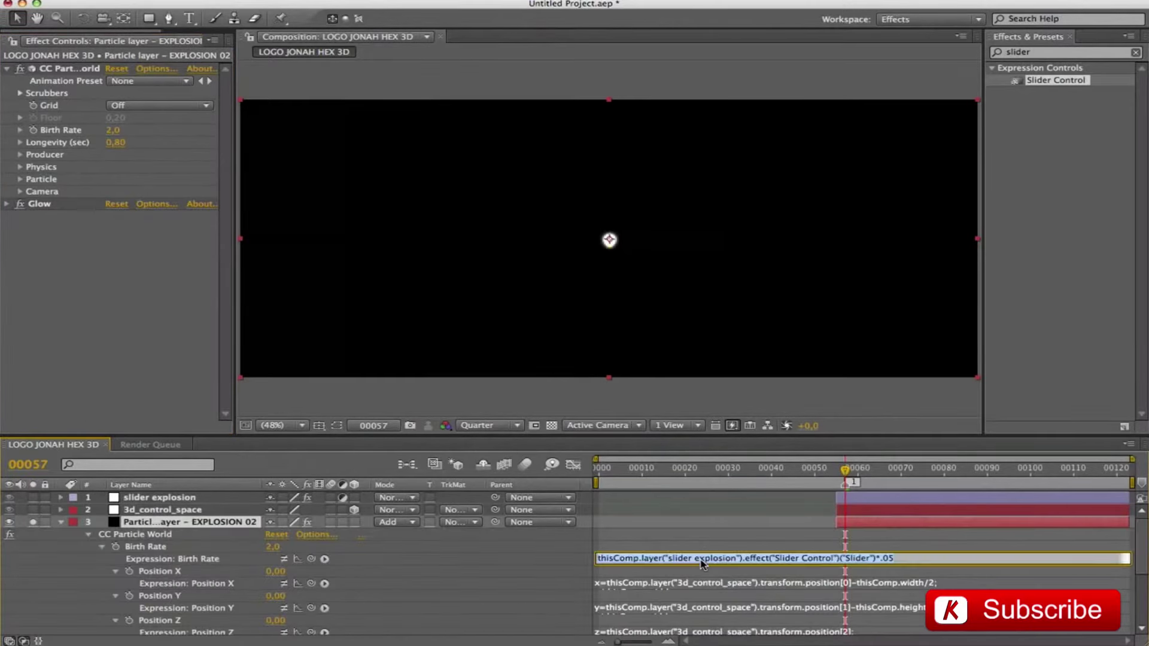
key(BackSpace)
click(646, 533)
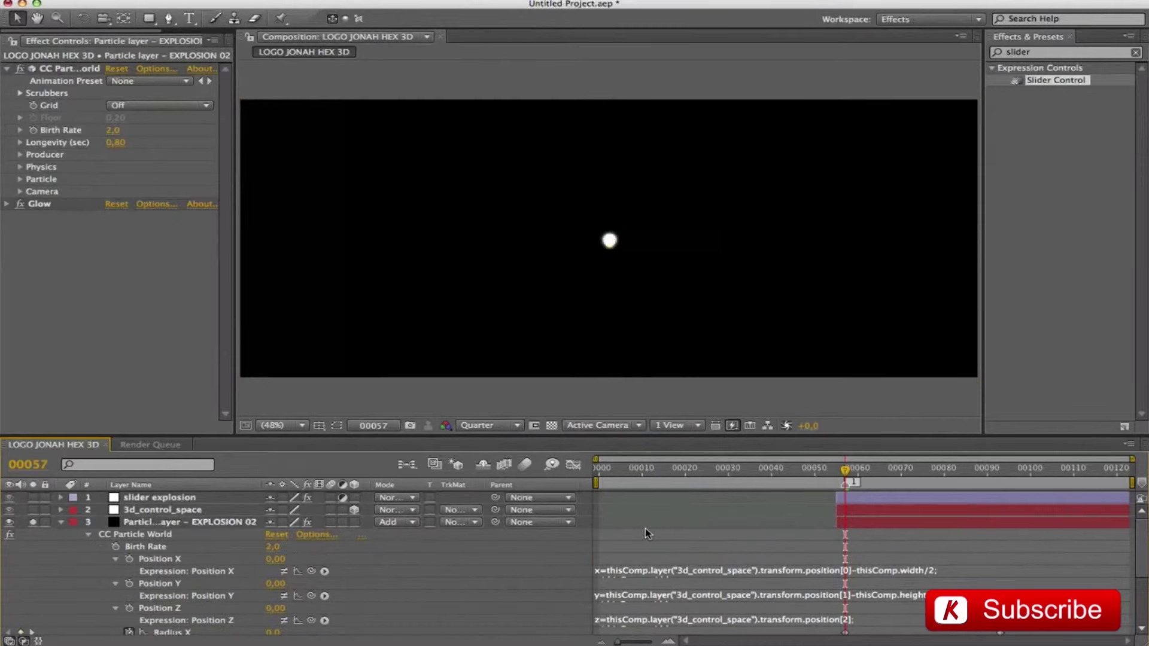
click(646, 533)
key(super+z)
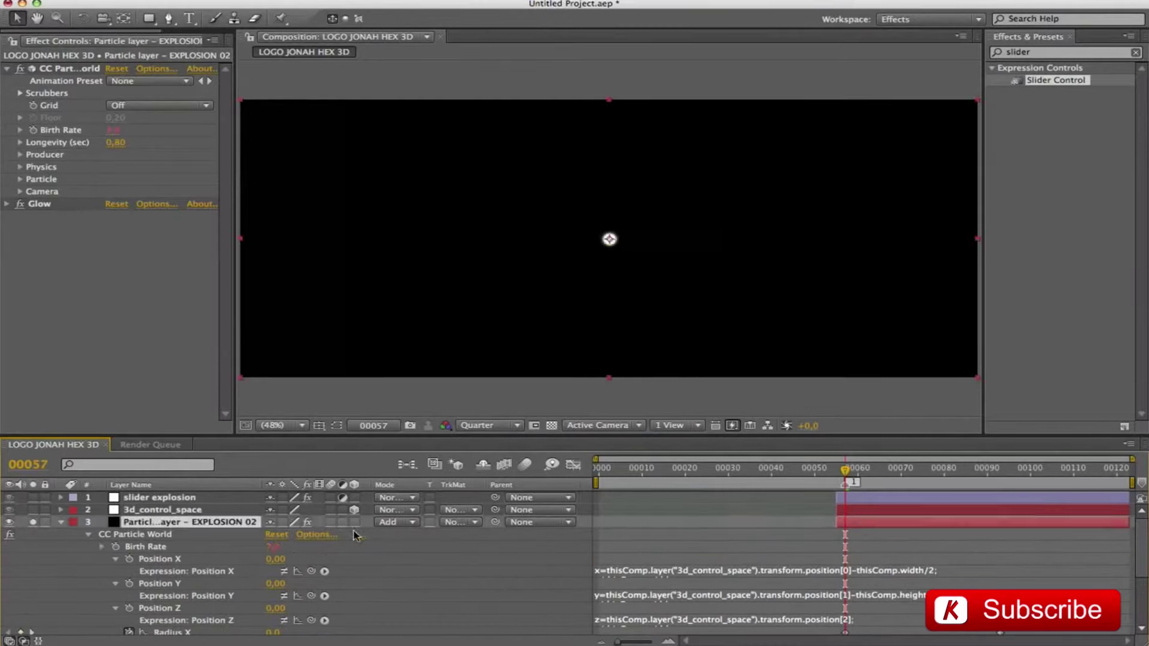
click(102, 547)
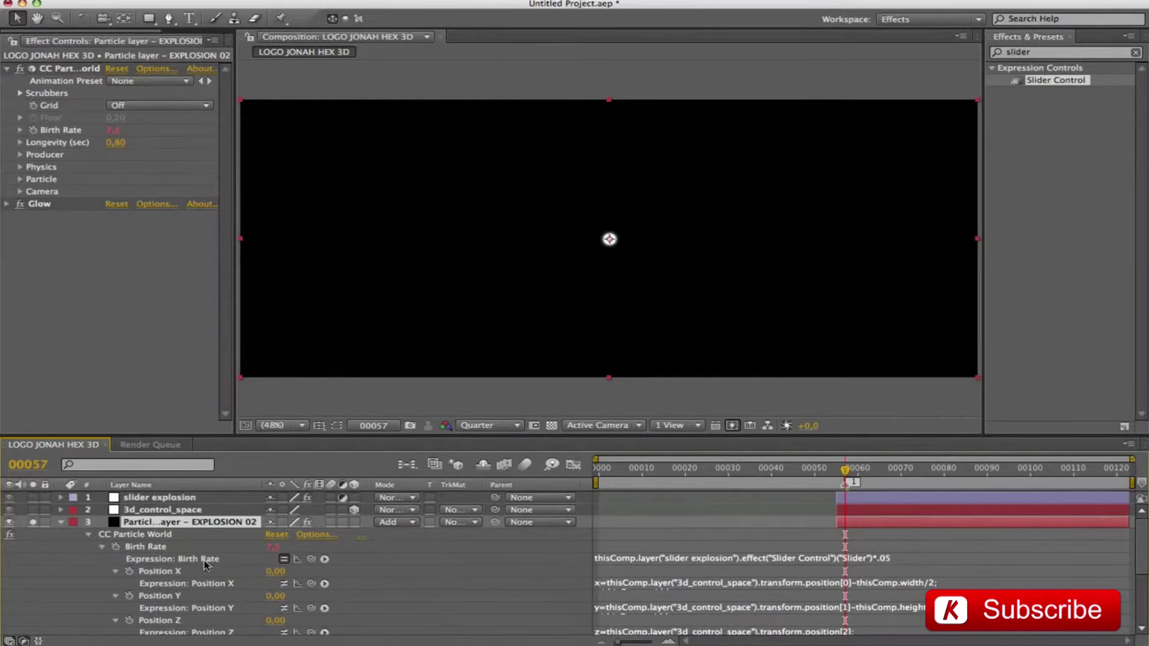
Re-enter EXPLOSION 02's Position X expression, using 3d_control_space position[0] minus thisComp.width/2, divided by thisComp.width.
click(617, 586)
key(super+c)
key(BackSpace)
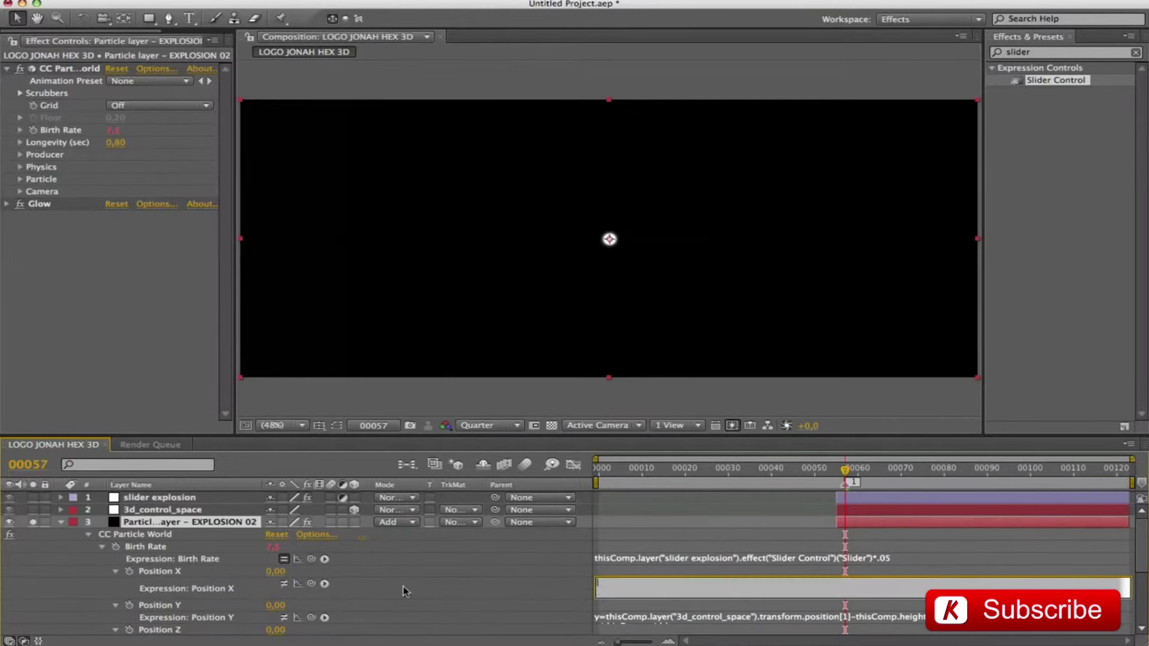
key(super+v)
key(KP_Enter)
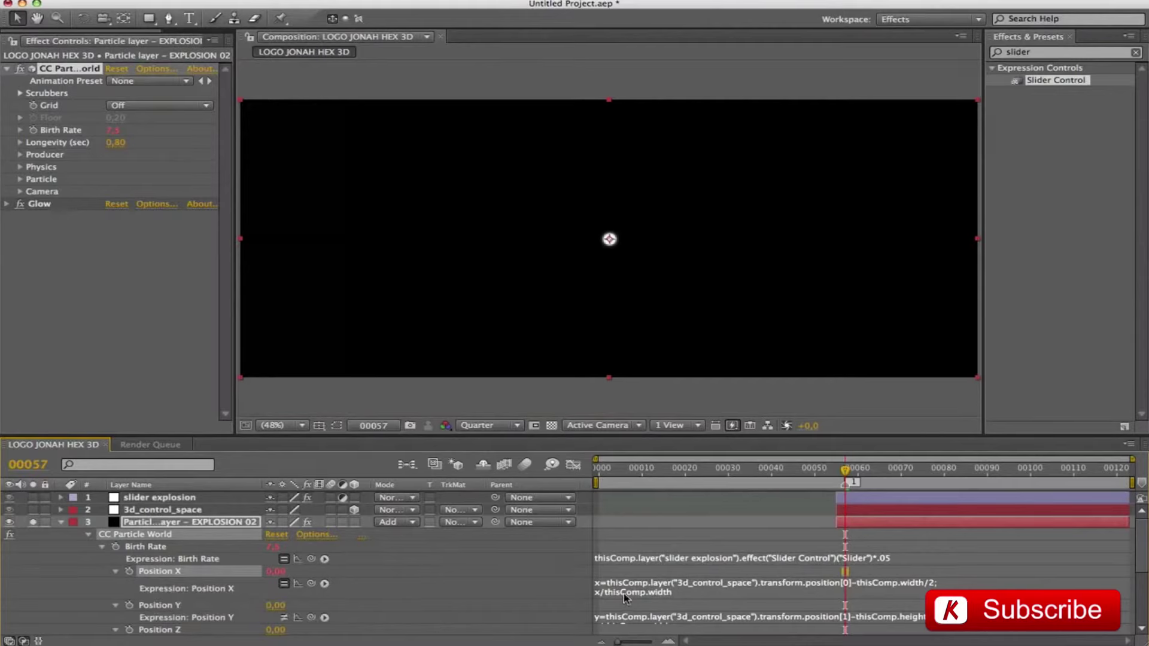
Re-enter EXPLOSION 02's Position Y expression, using 3d_control_space position[1] minus thisComp.height/2, divided by thisComp.width.
click(621, 618)
key(super+x)
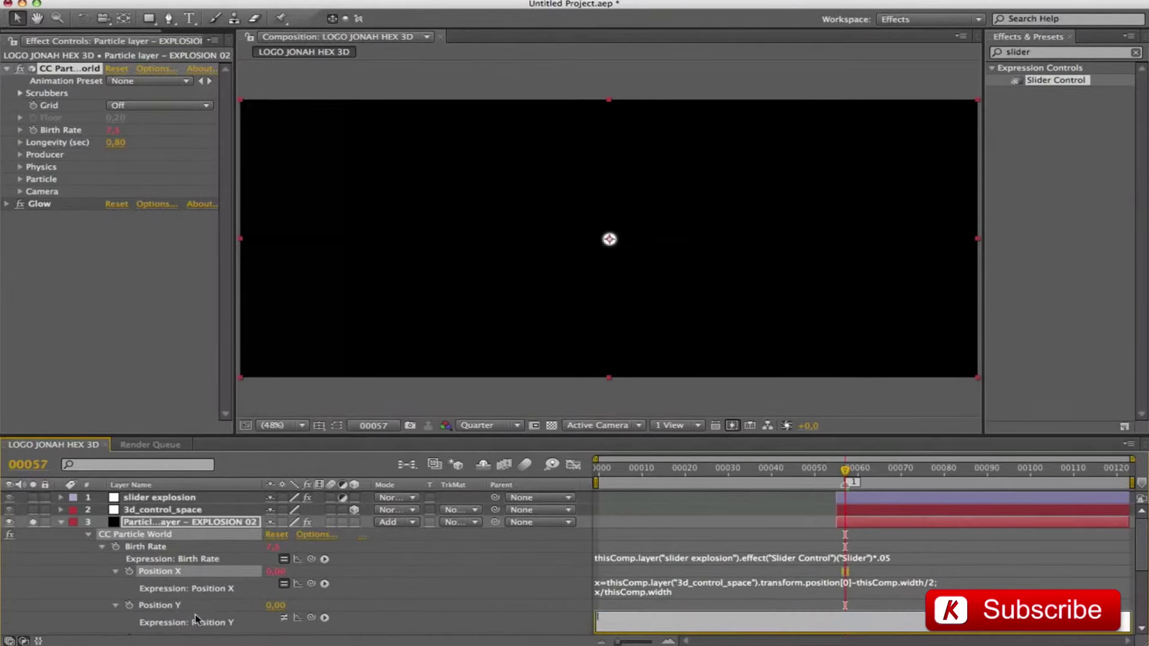
alt+click(130, 605)
alt+click(129, 605)
key(super+v)
click(557, 628)
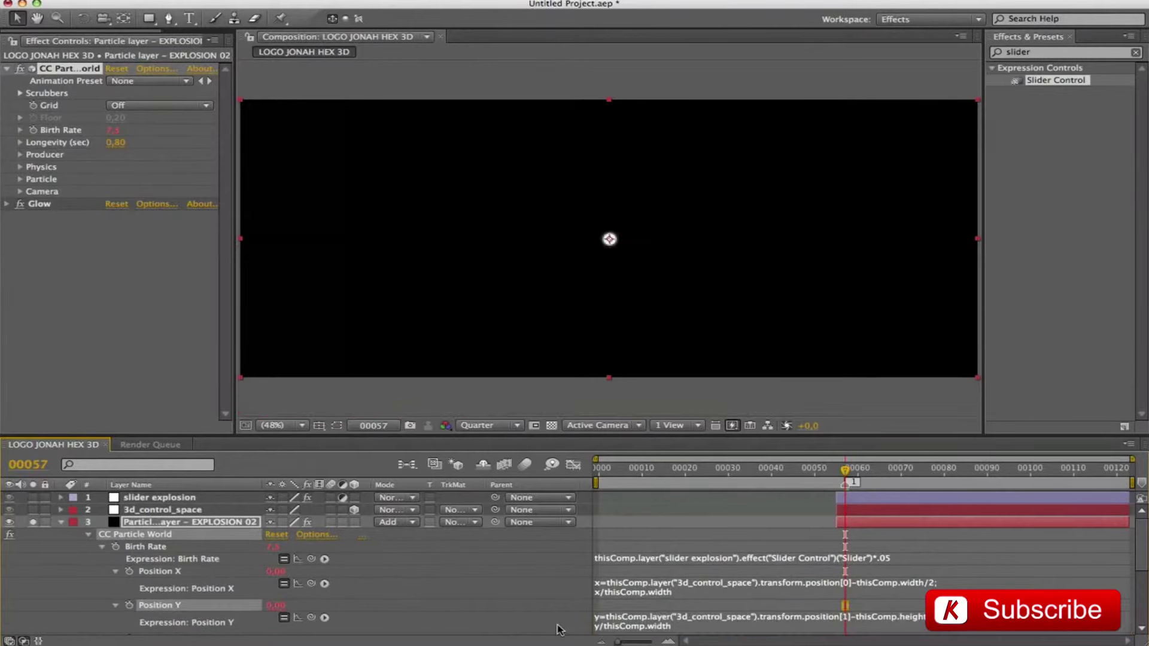
Re-enter EXPLOSION 02's Position Z expression, using 3d_control_space position[2] divided by thisComp.width.
scroll(29, 579, down, 3)
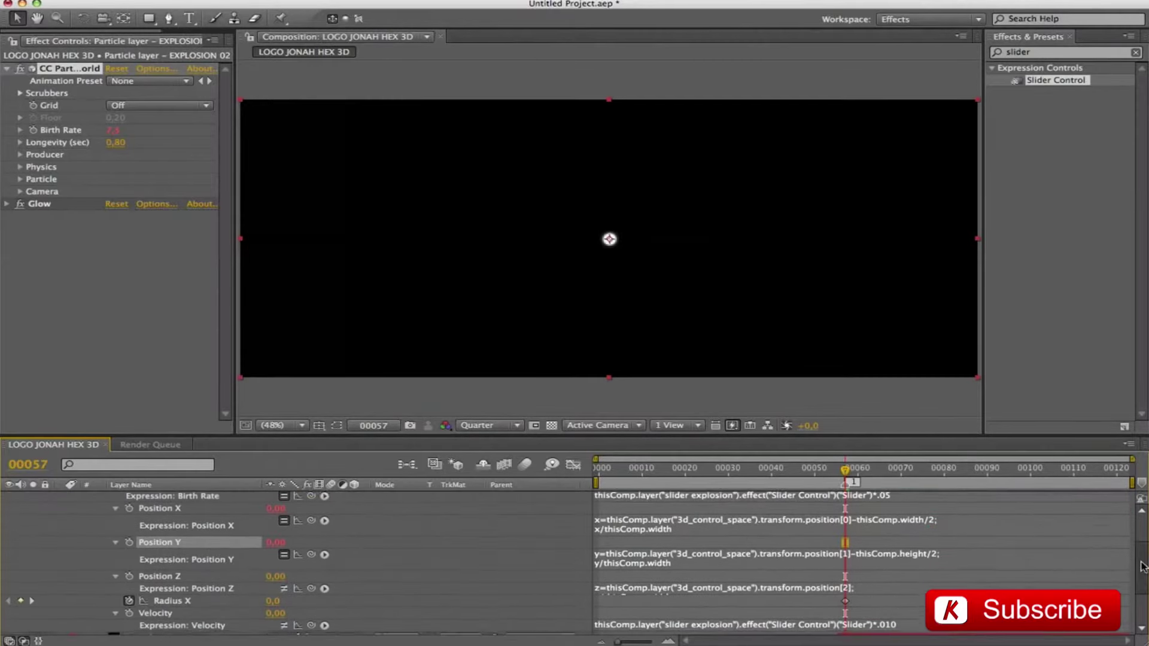
click(620, 585)
key(BackSpace)
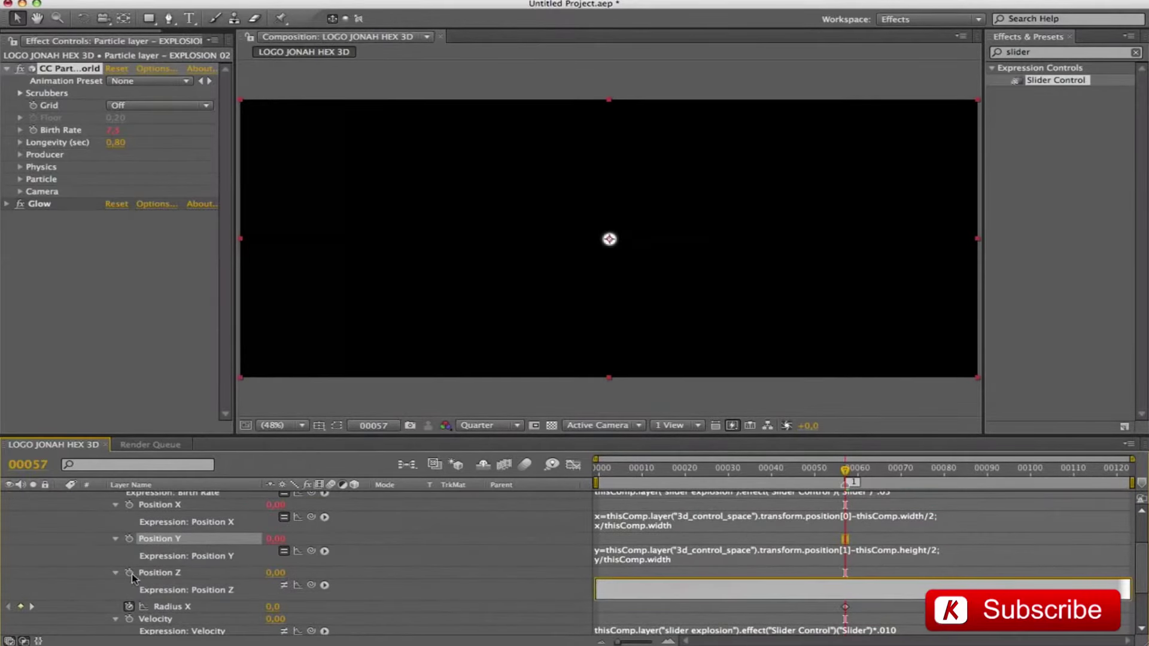
drag(132, 576, 131, 574)
key(Escape)
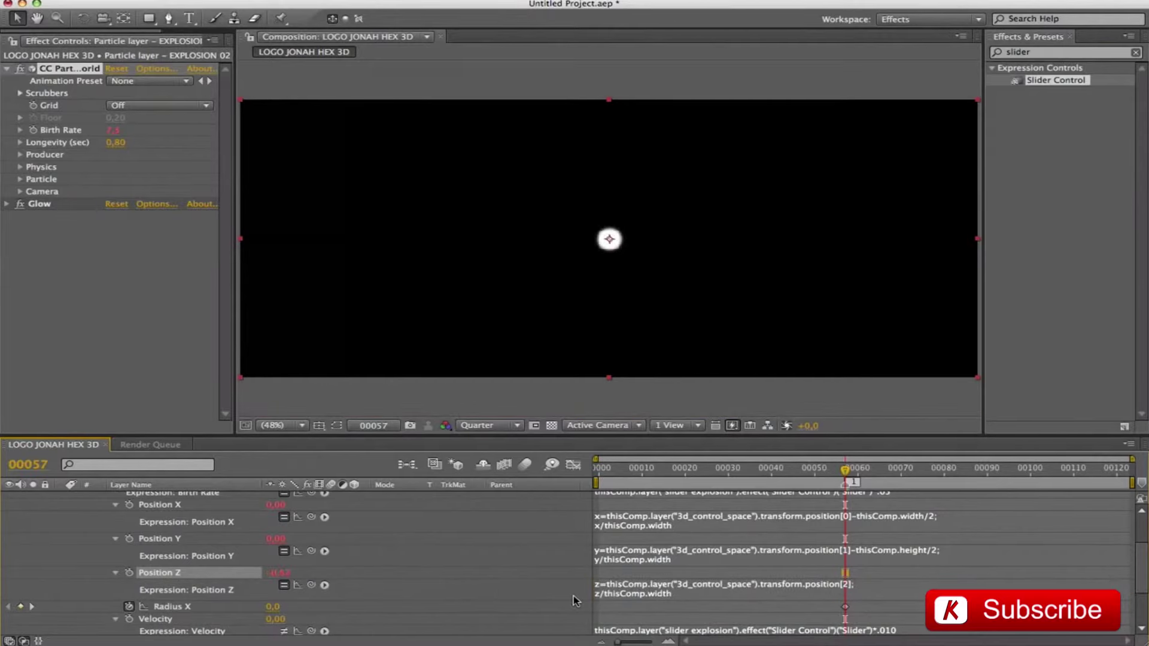
Re-enter EXPLOSION 02's Velocity expression, multiplying the slider explosion layer's Slider value by .010.
click(653, 632)
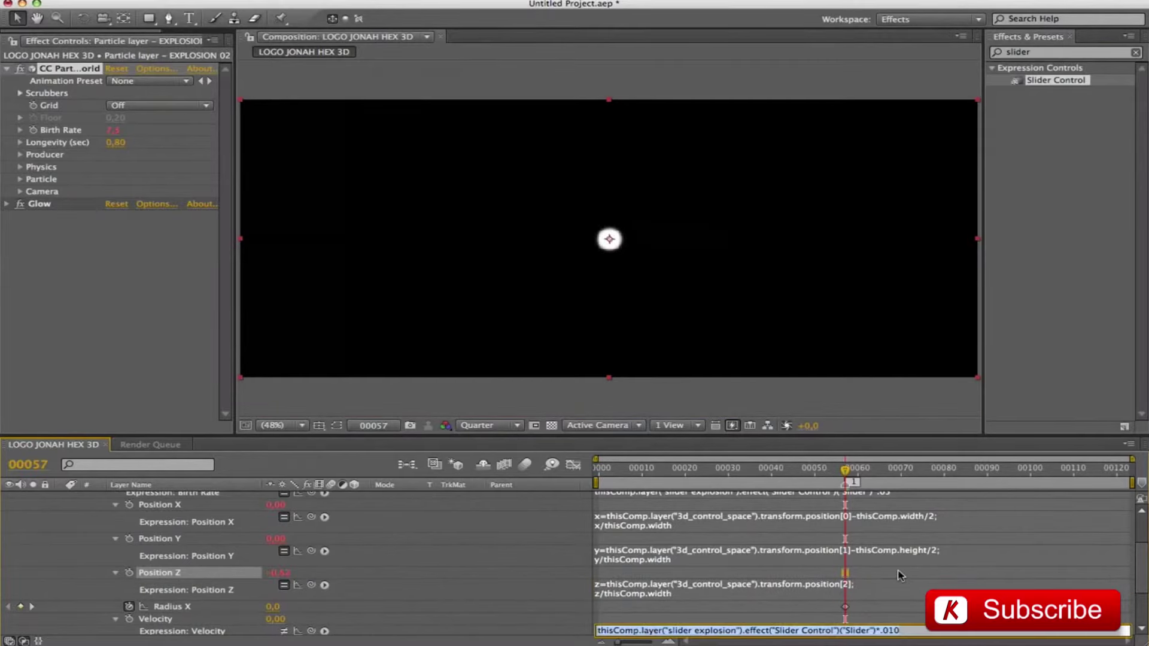
key(BackSpace)
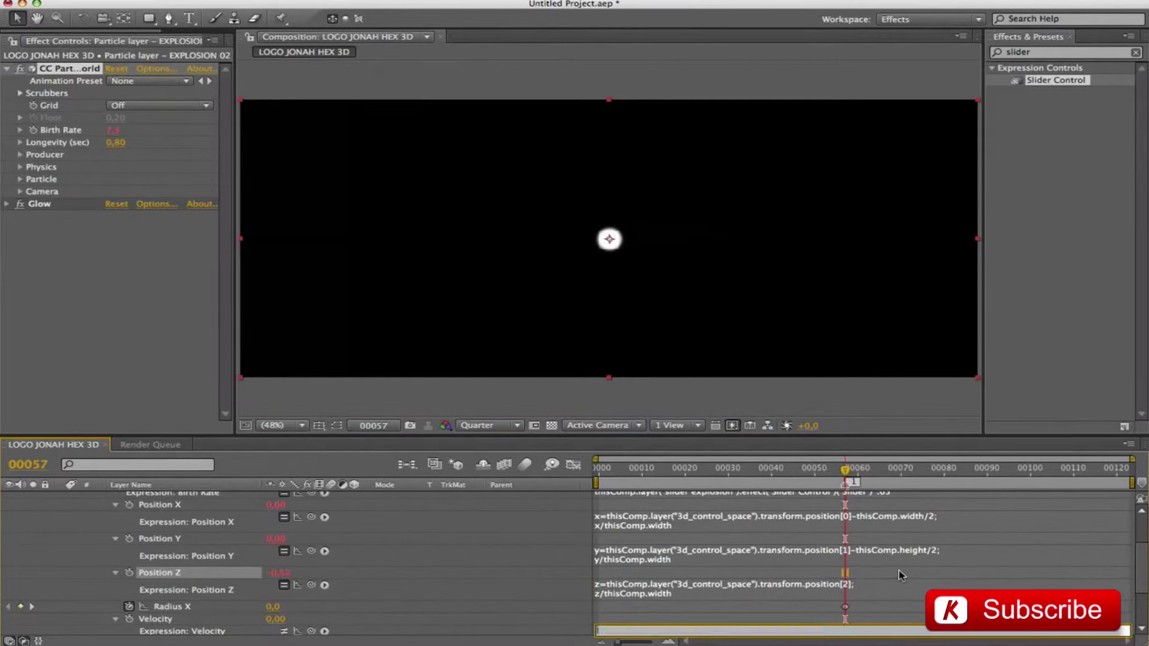
alt+click(129, 620)
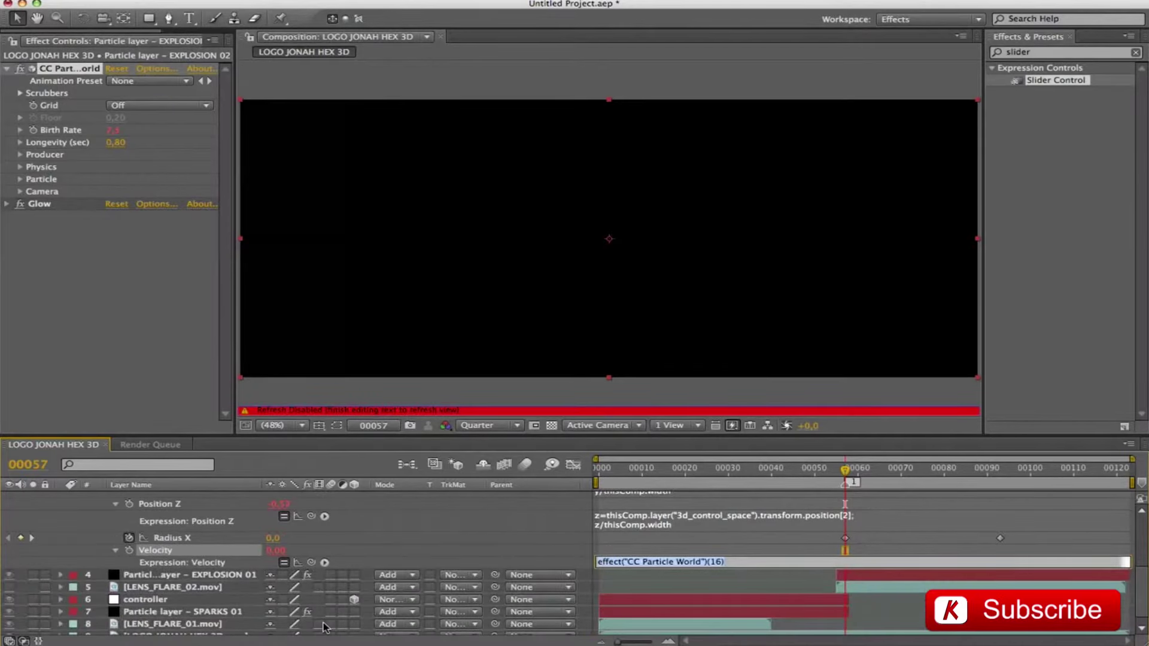
key(super+v)
key(KP_Enter)
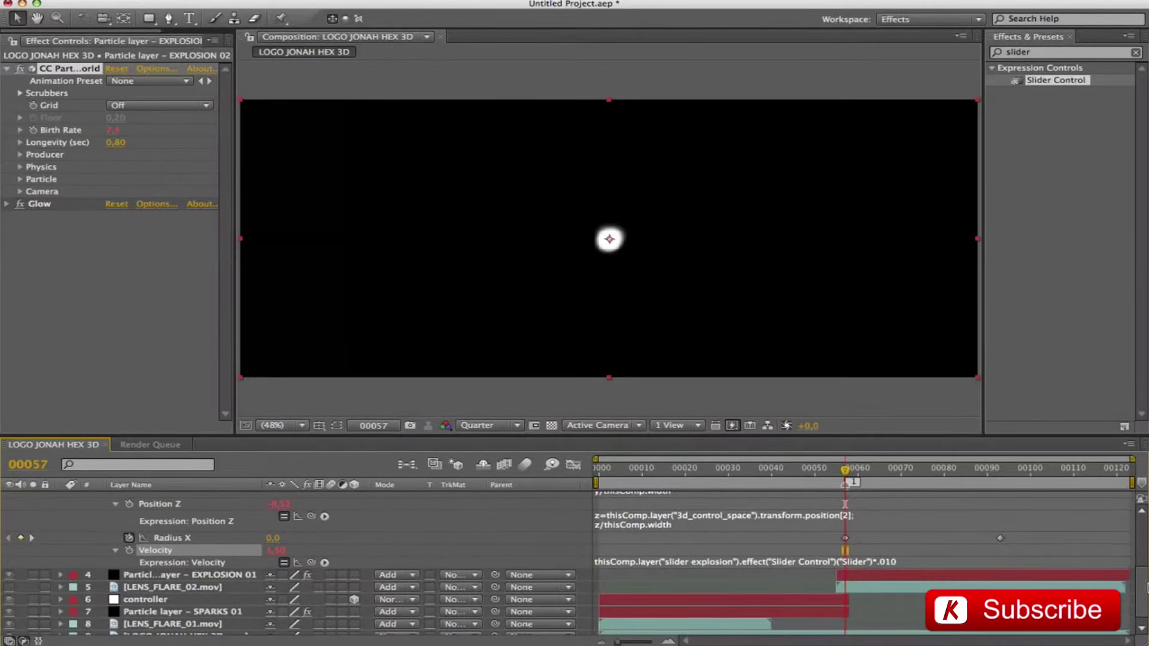
Preview the EXPLOSION 02 particles from frame 57, then collapse the layer's CC Particle World properties.
scroll(1143, 553, up, 5)
scroll(1143, 554, up, 2)
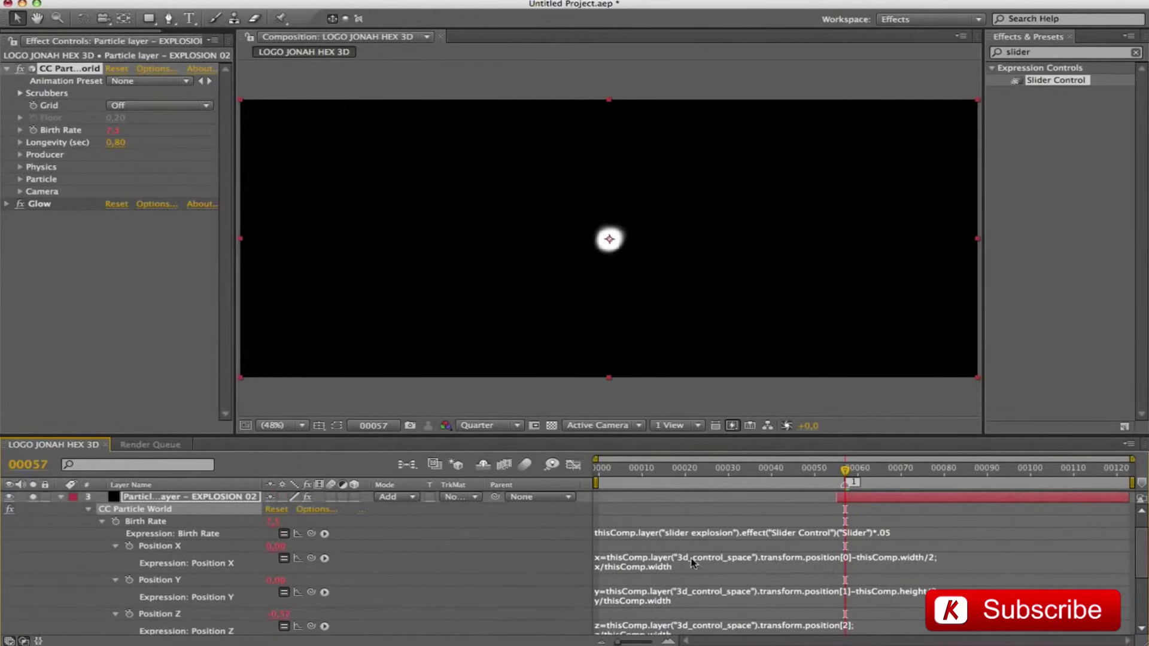
key(space)
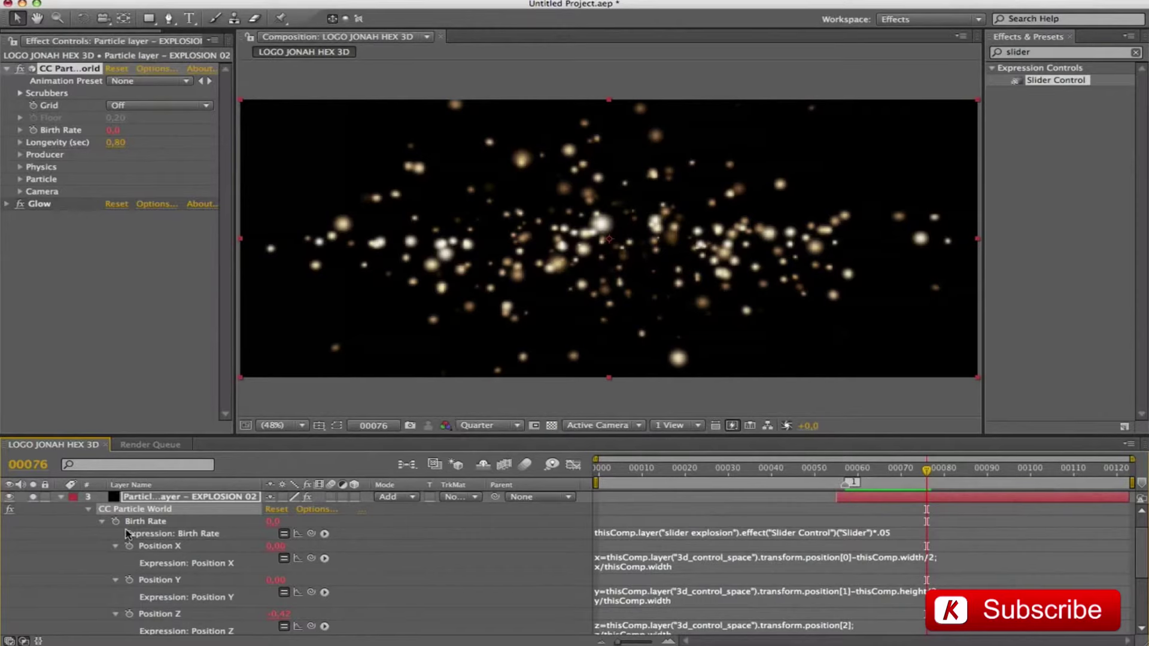
click(88, 510)
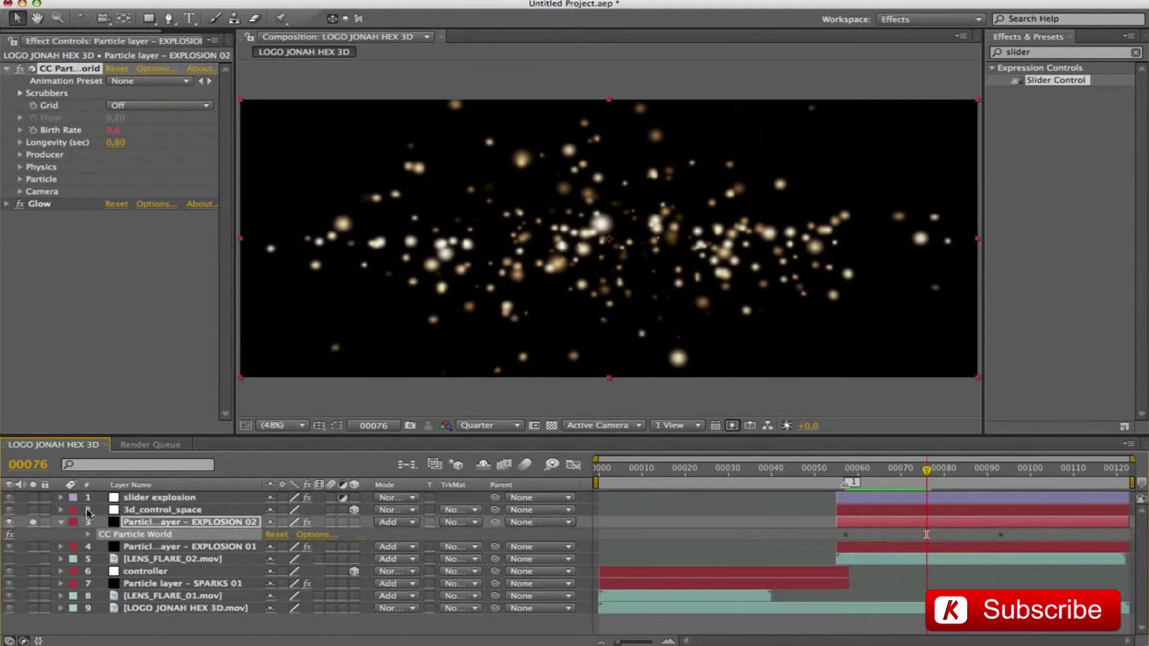
Solo EXPLOSION 01 together with EXPLOSION 02 and preview both explosions from composition marker 1.
click(33, 547)
key(1)
key(space)
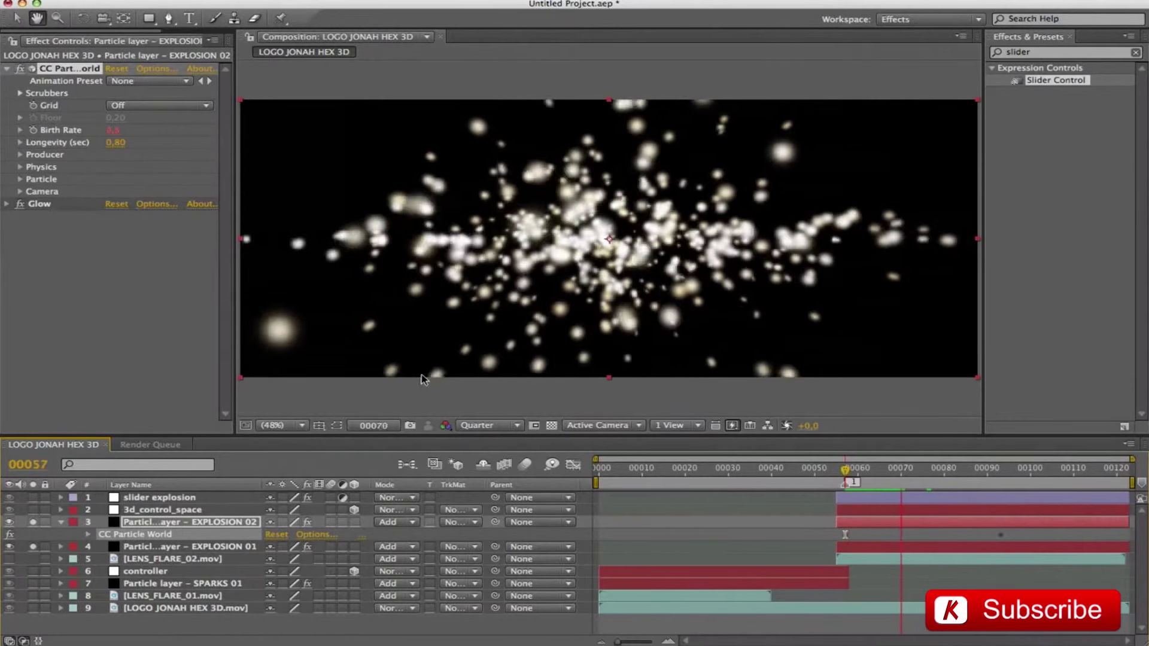
key(space)
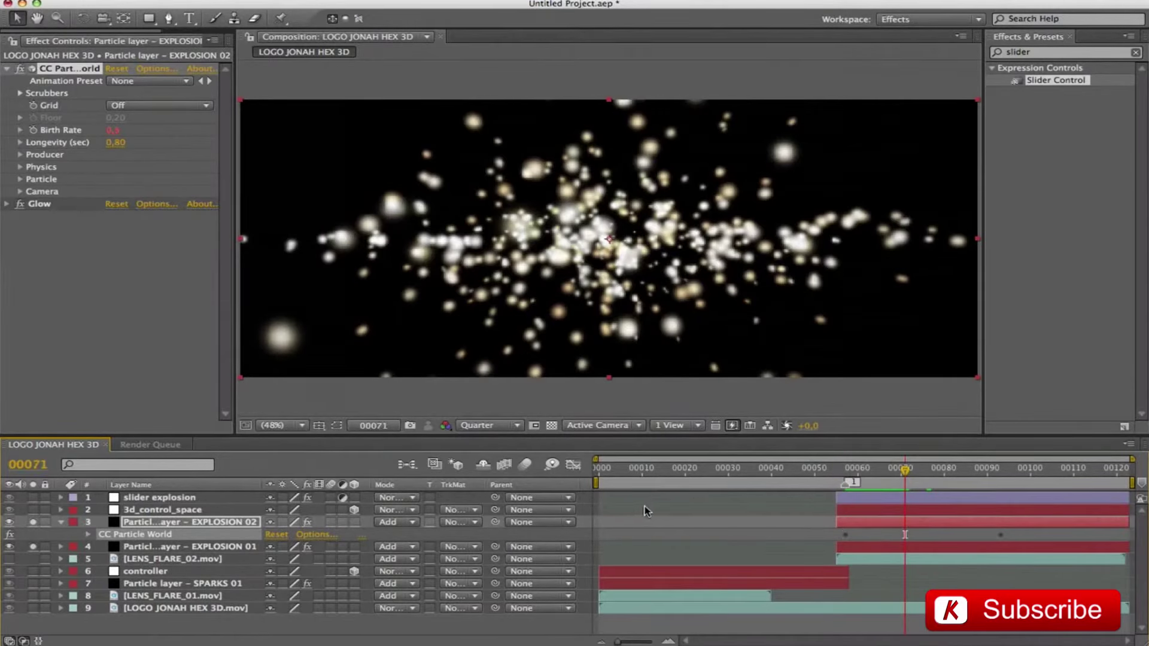
Examine the Glow settings on EXPLOSION 02 and compare the particles with the effect off and on.
click(165, 525)
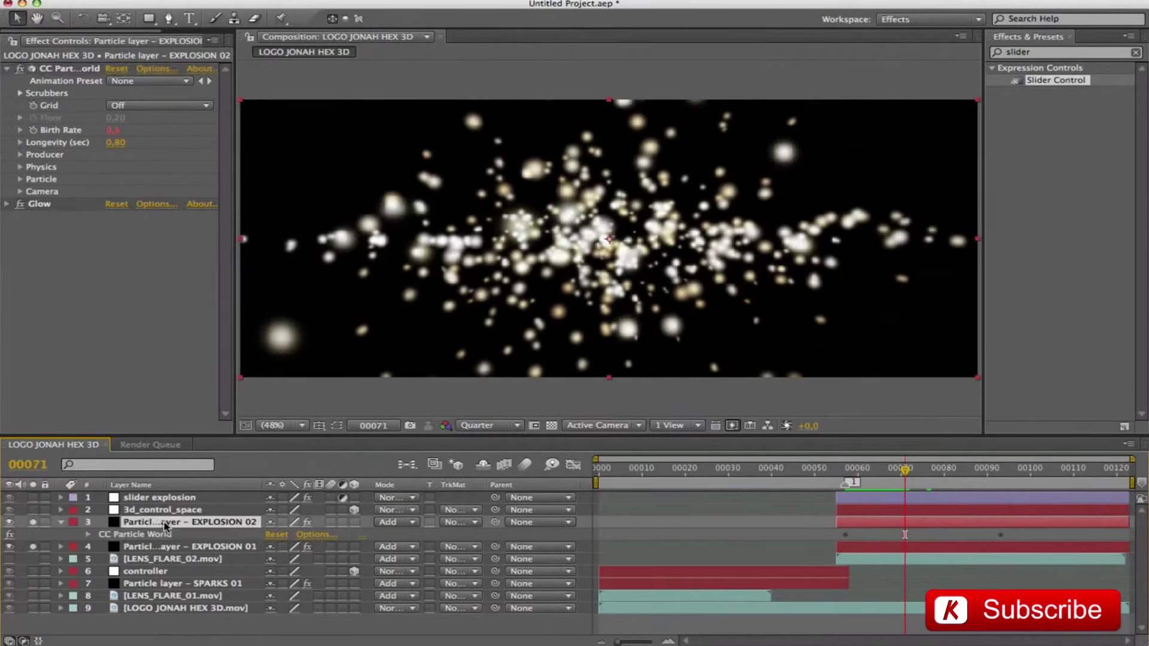
click(8, 69)
click(7, 81)
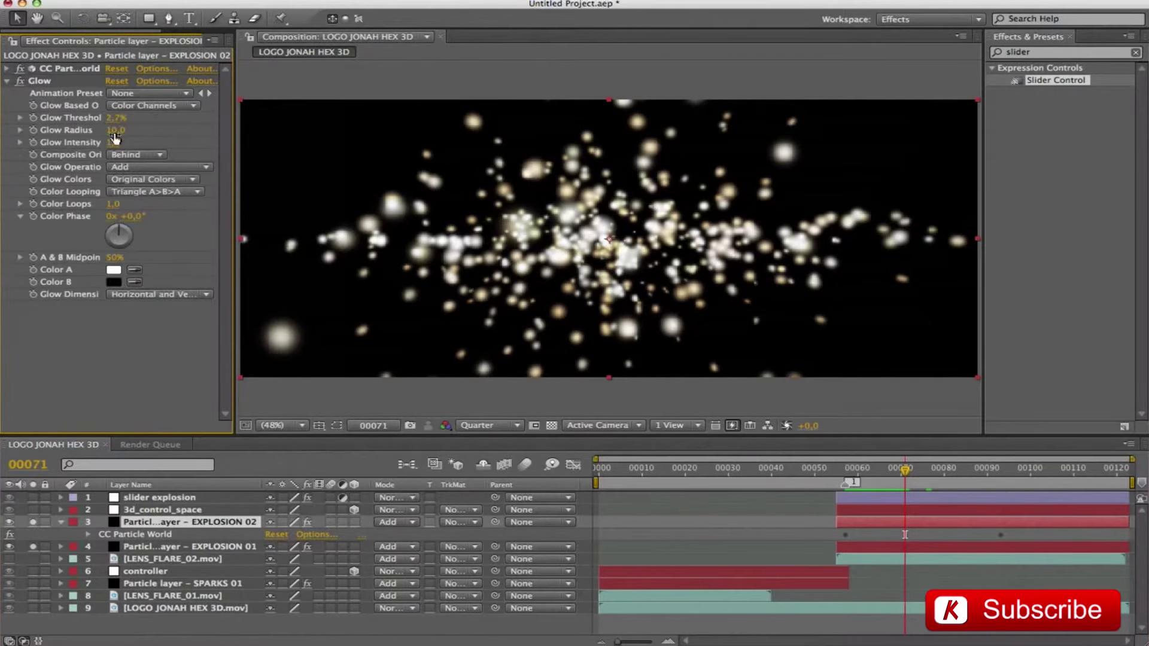
click(20, 82)
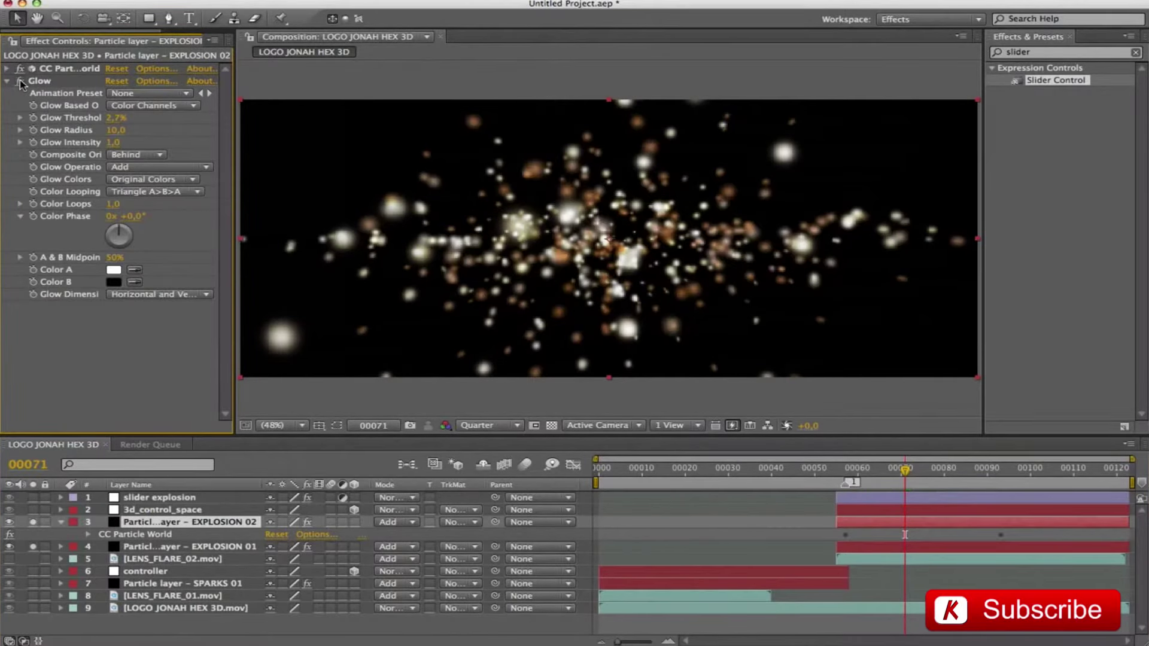
click(20, 81)
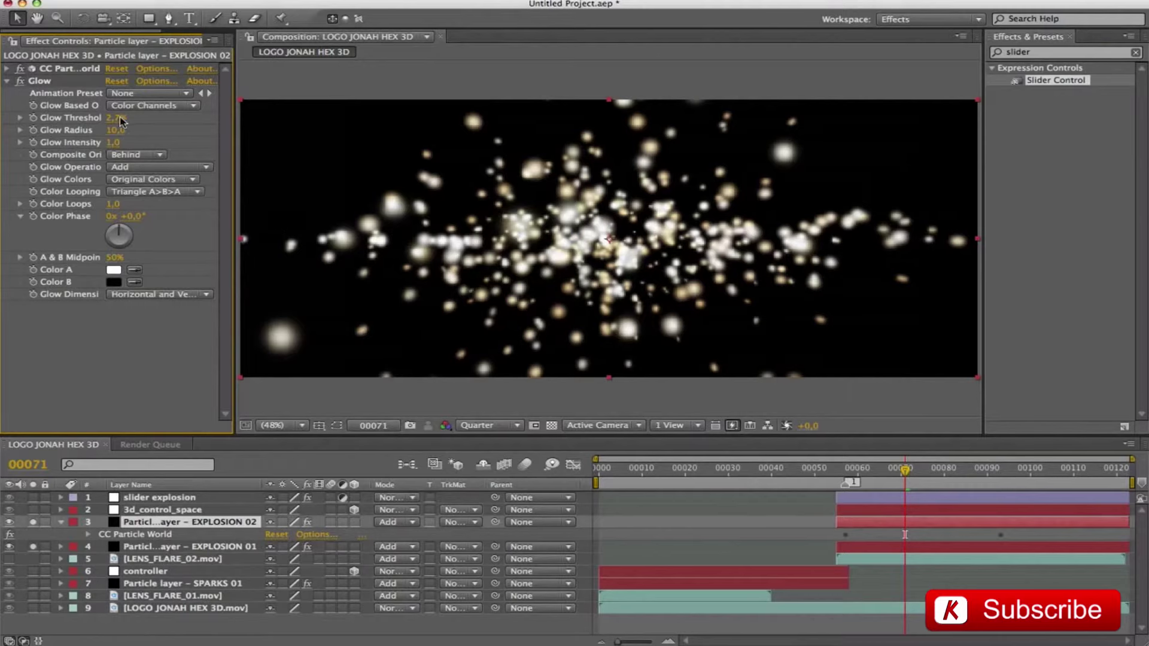
click(113, 143)
key(Return)
click(7, 82)
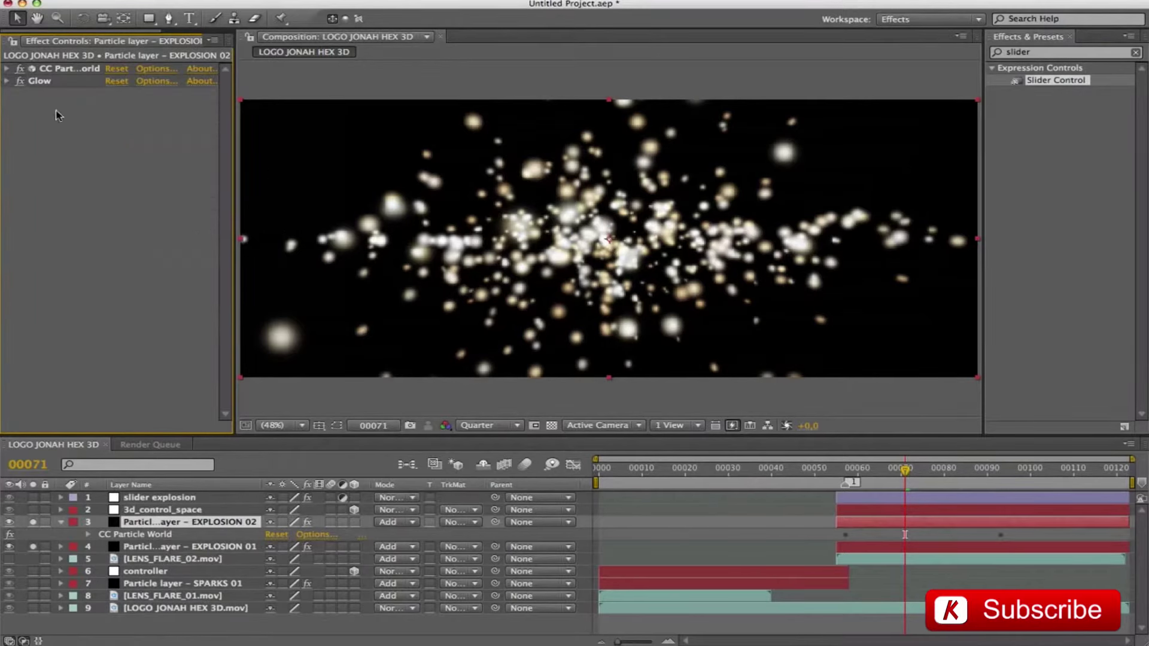
Duplicate EXPLOSION 02, delete CC Particle World and Glow from the copy, and go to frame 57.
click(184, 523)
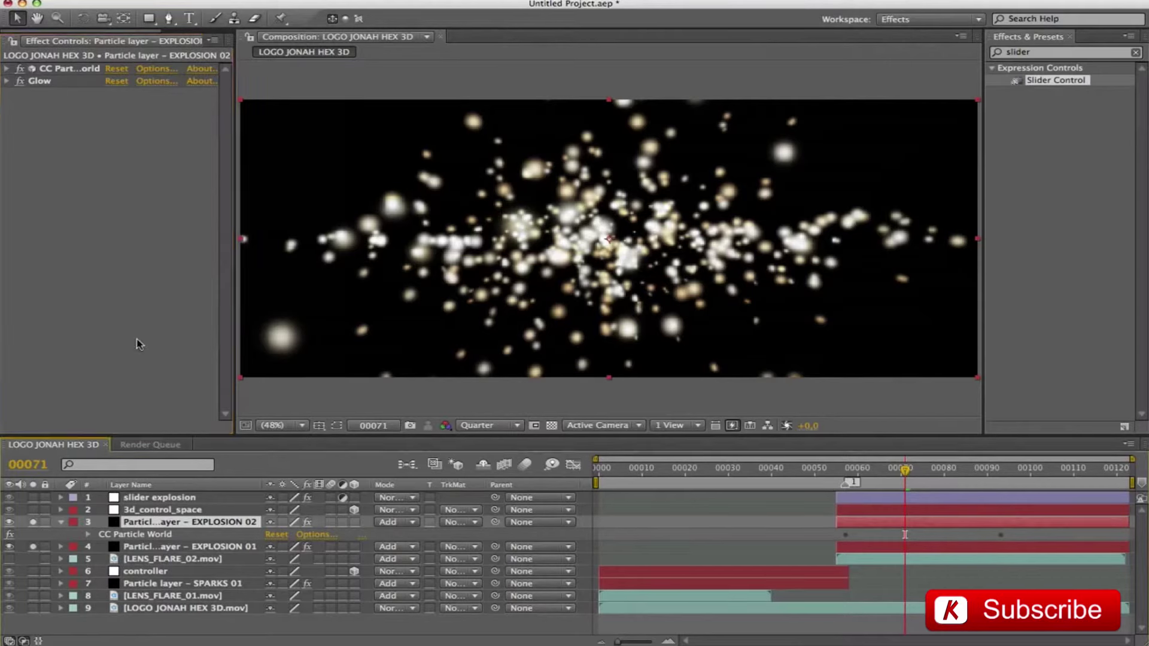
key(ctrl+d)
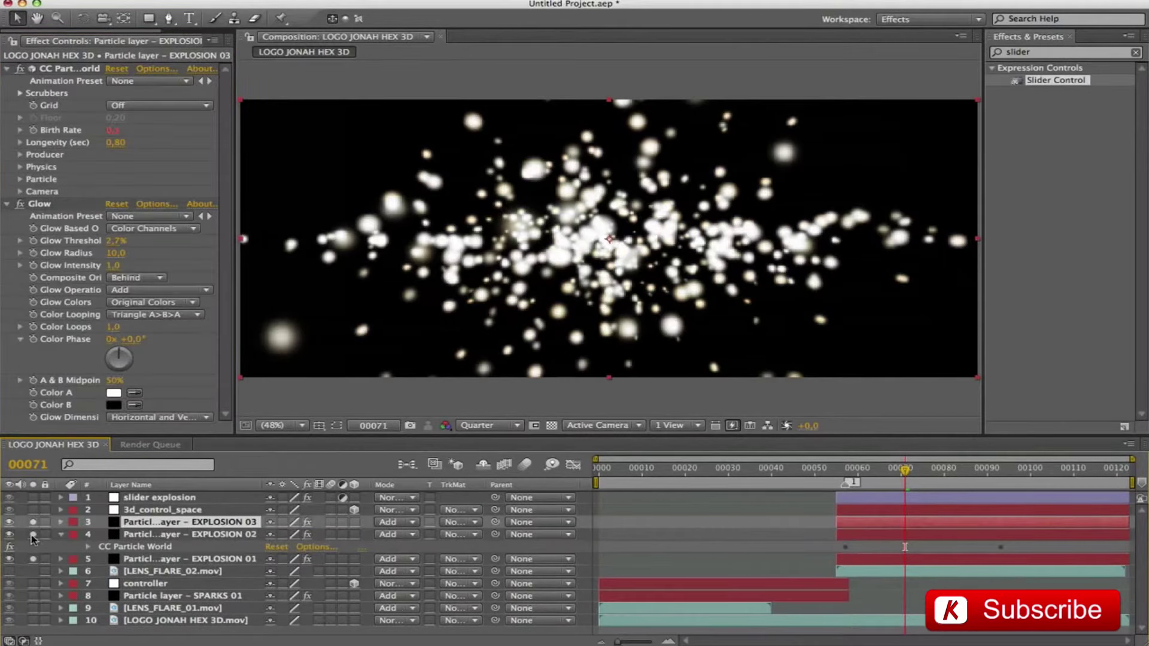
click(51, 203)
shift+click(49, 70)
key(Delete)
key(j)
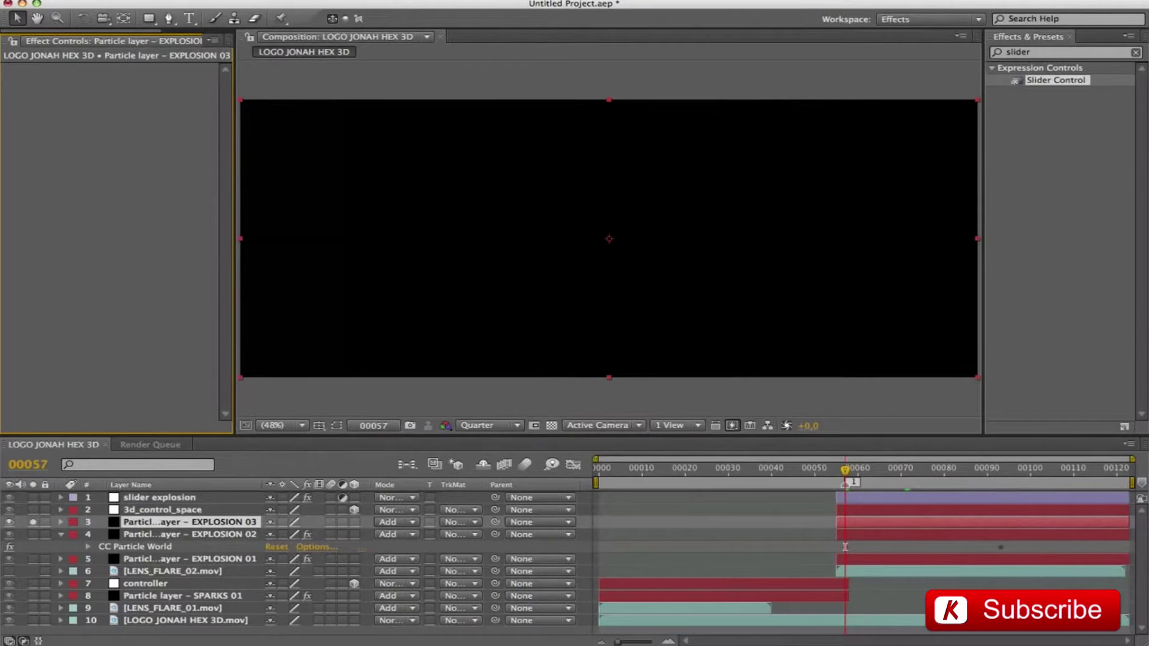
Apply the EXPLOSION_03.ffx animation preset to the EXPLOSION 03 layer and collapse the added effects.
click(1056, 52)
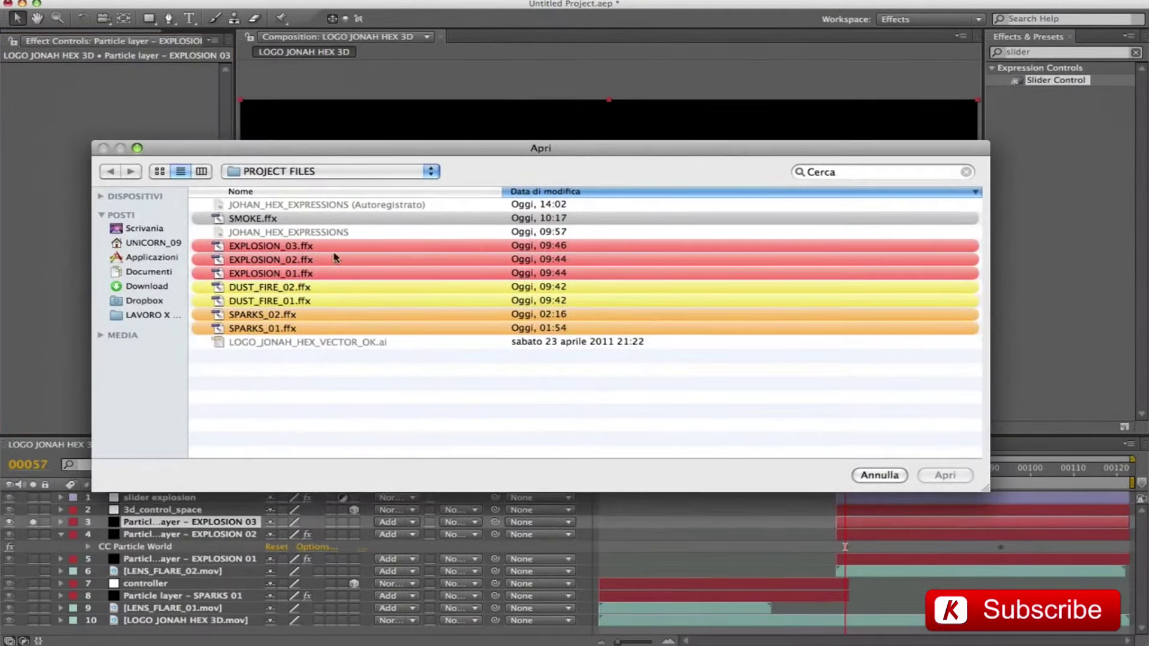
click(286, 246)
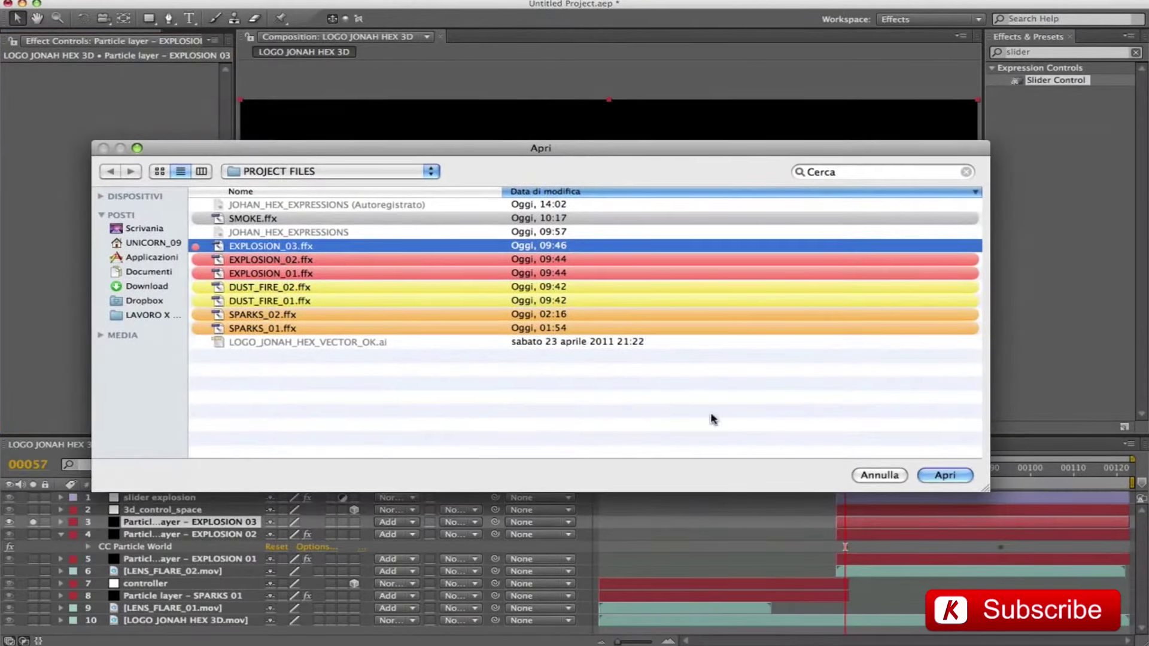
click(945, 475)
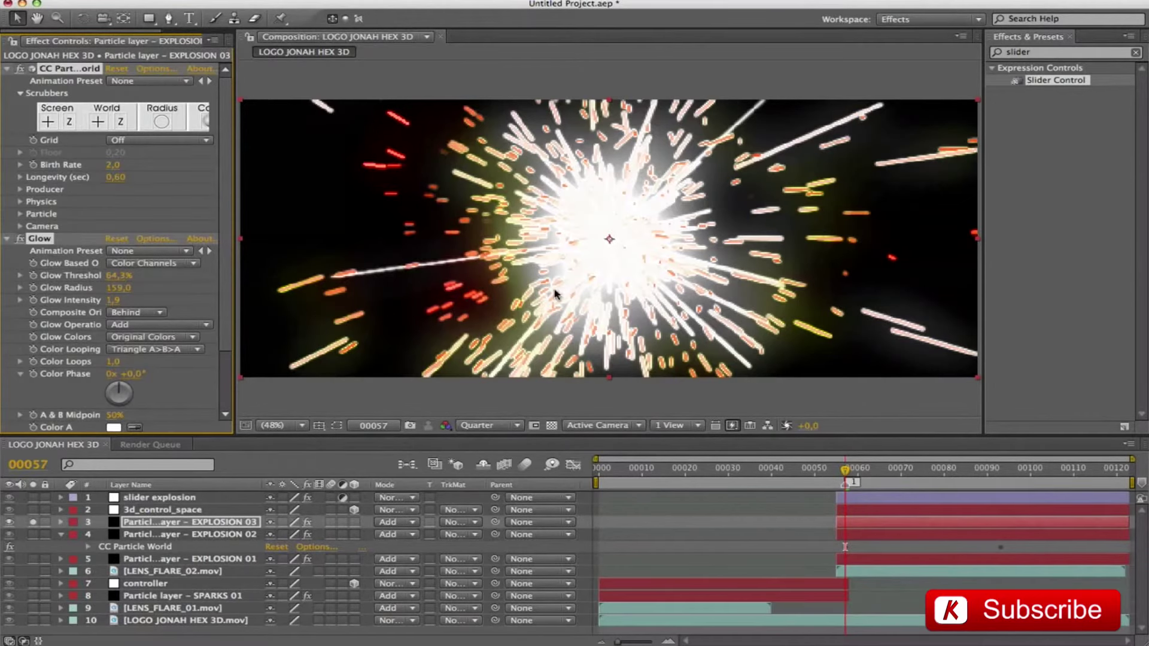
click(6, 69)
click(6, 81)
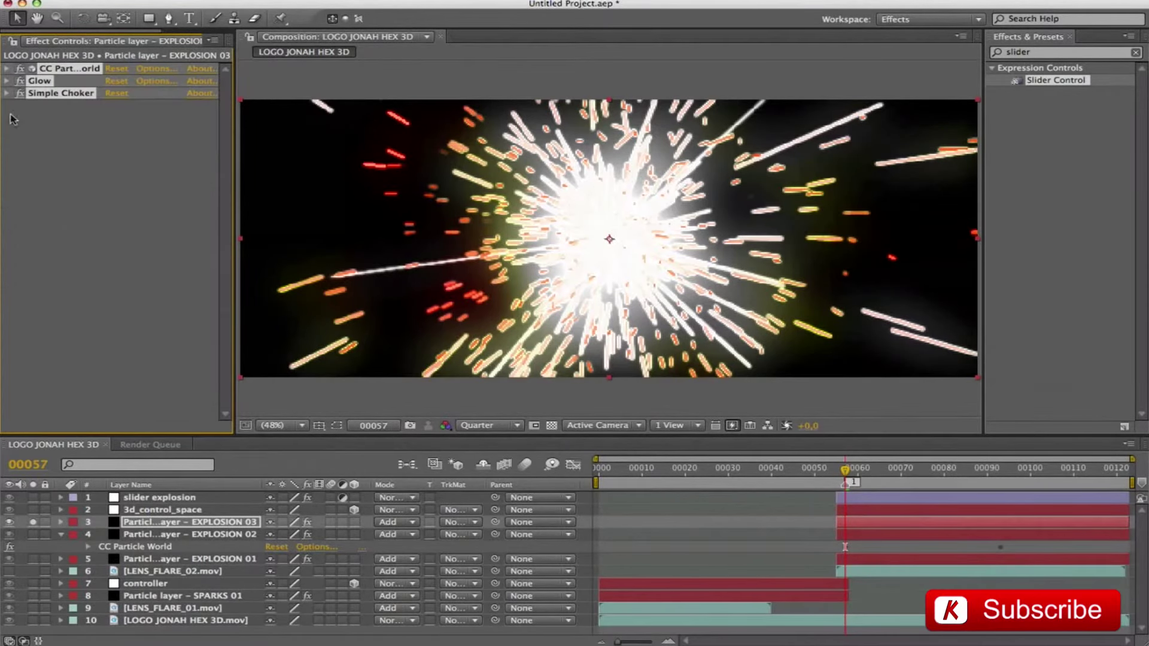
Turn off the Simple Choker and Glow effects on EXPLOSION 03.
click(52, 137)
click(19, 93)
click(19, 81)
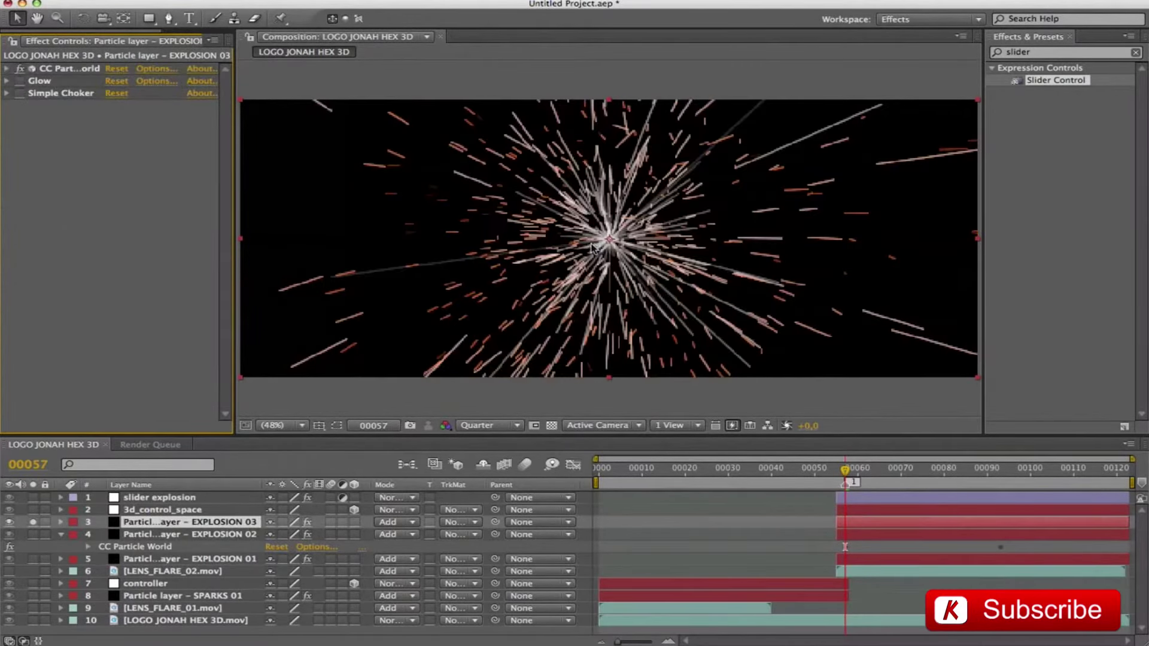
Expand CC Particle World on EXPLOSION 03 and collapse its Scrubbers, Producer, Physics and Camera groups.
click(7, 68)
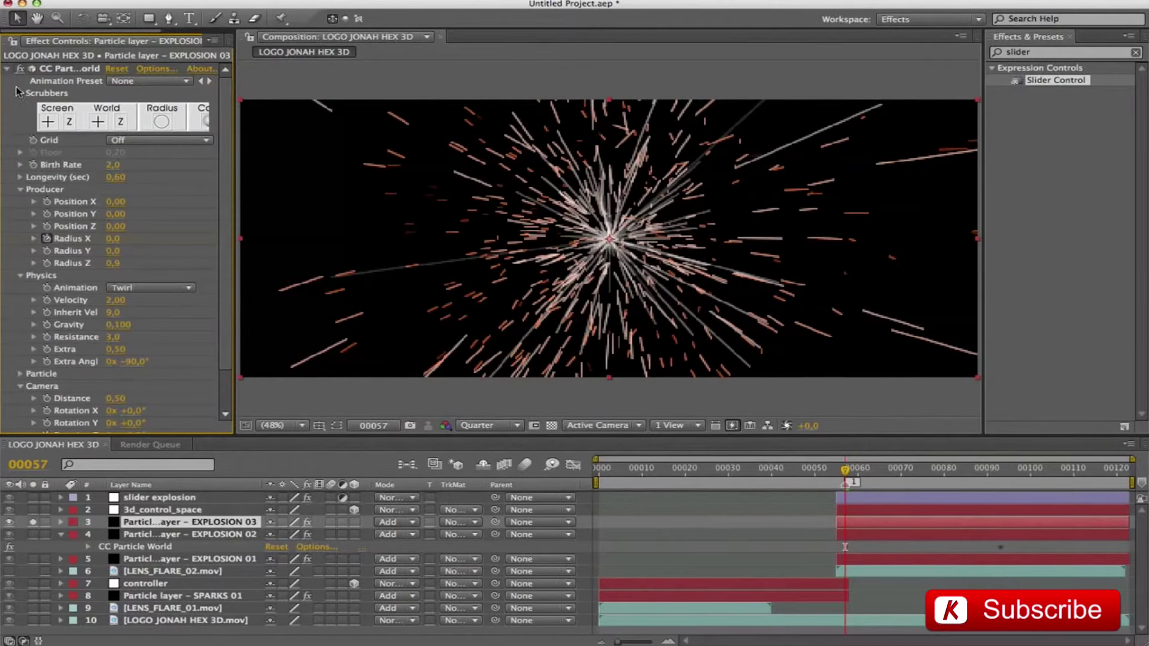
click(20, 94)
click(19, 155)
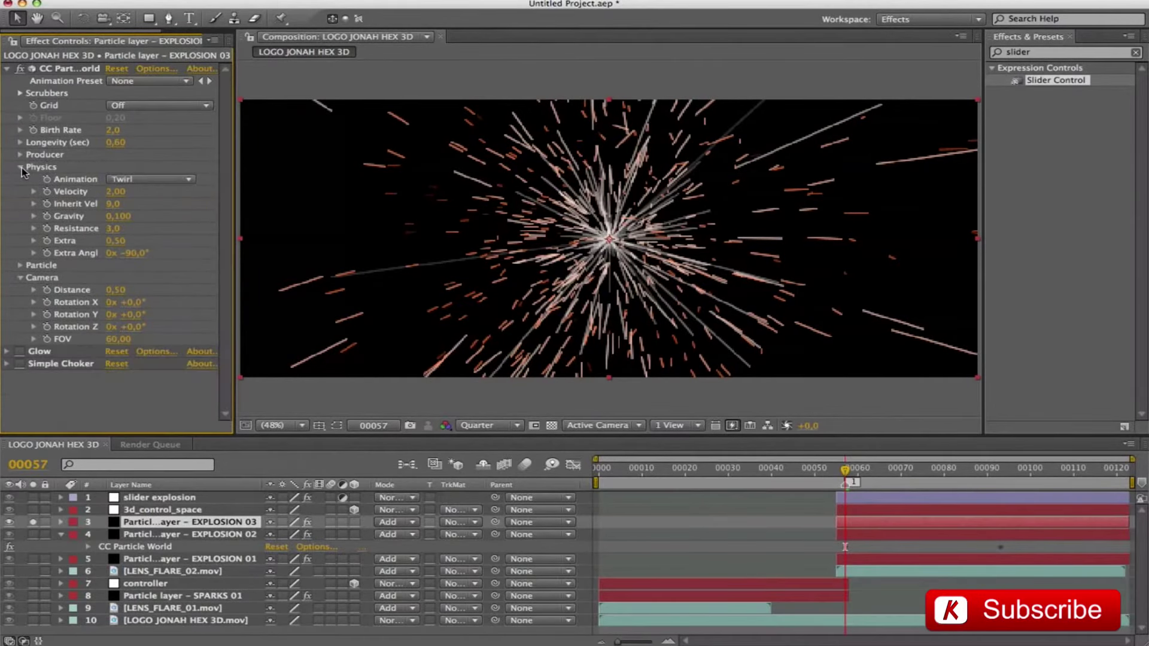
click(19, 167)
click(19, 192)
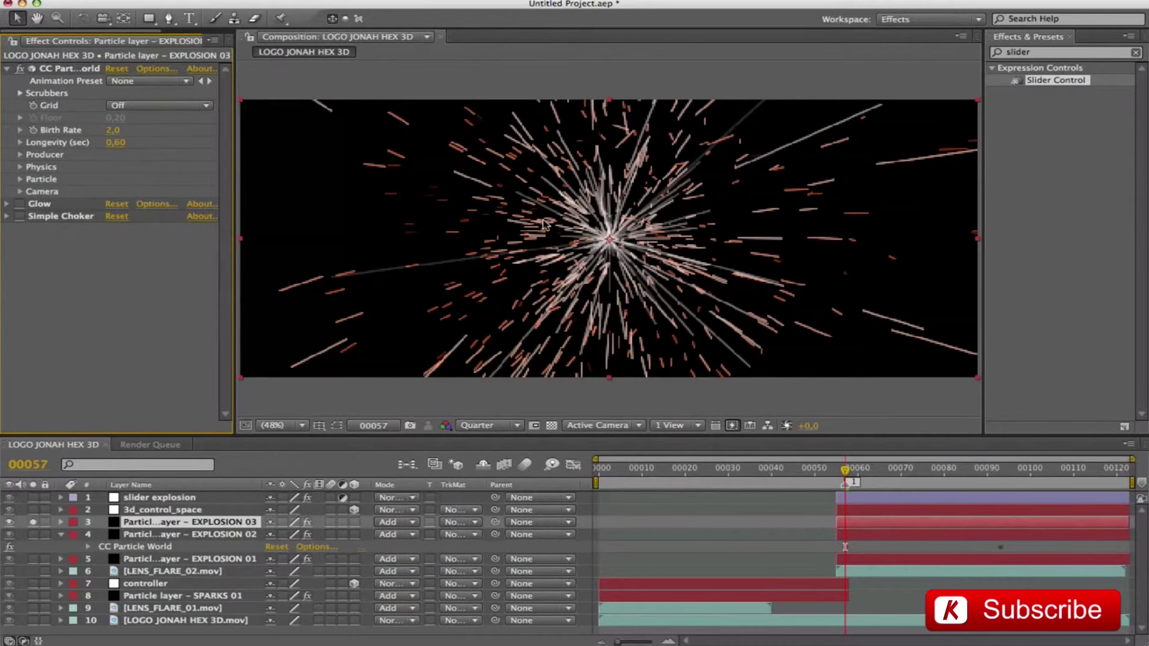
Reveal the expressions on EXPLOSION 03 and enlarge the timeline area so they all fit.
click(177, 525)
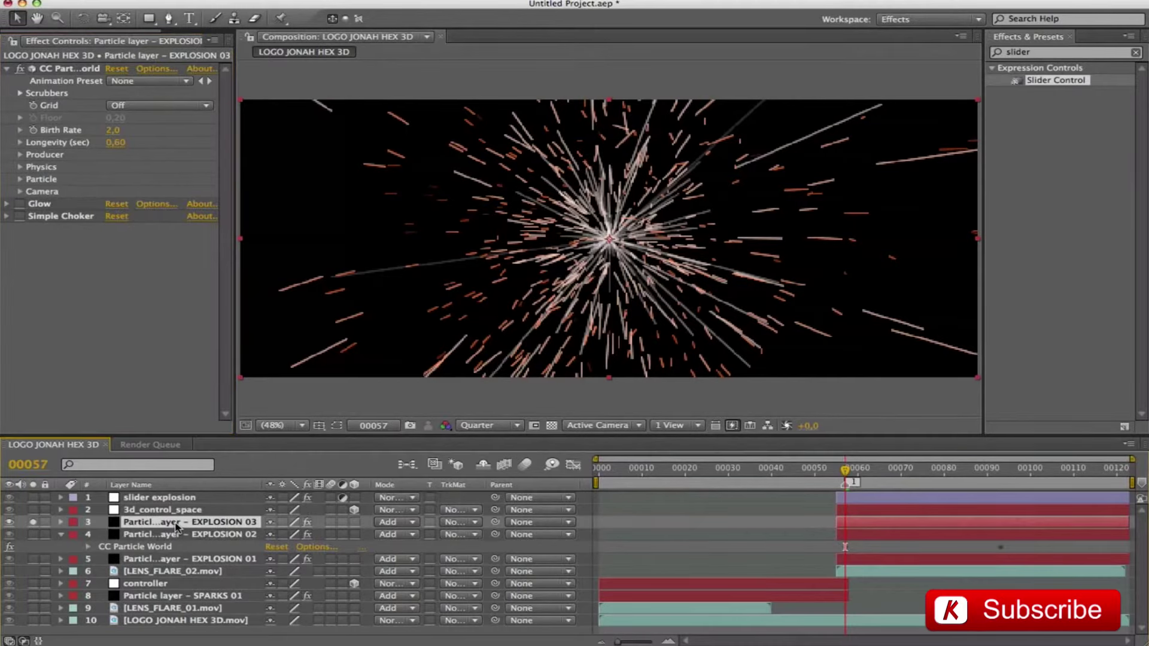
key(e)
key(e)
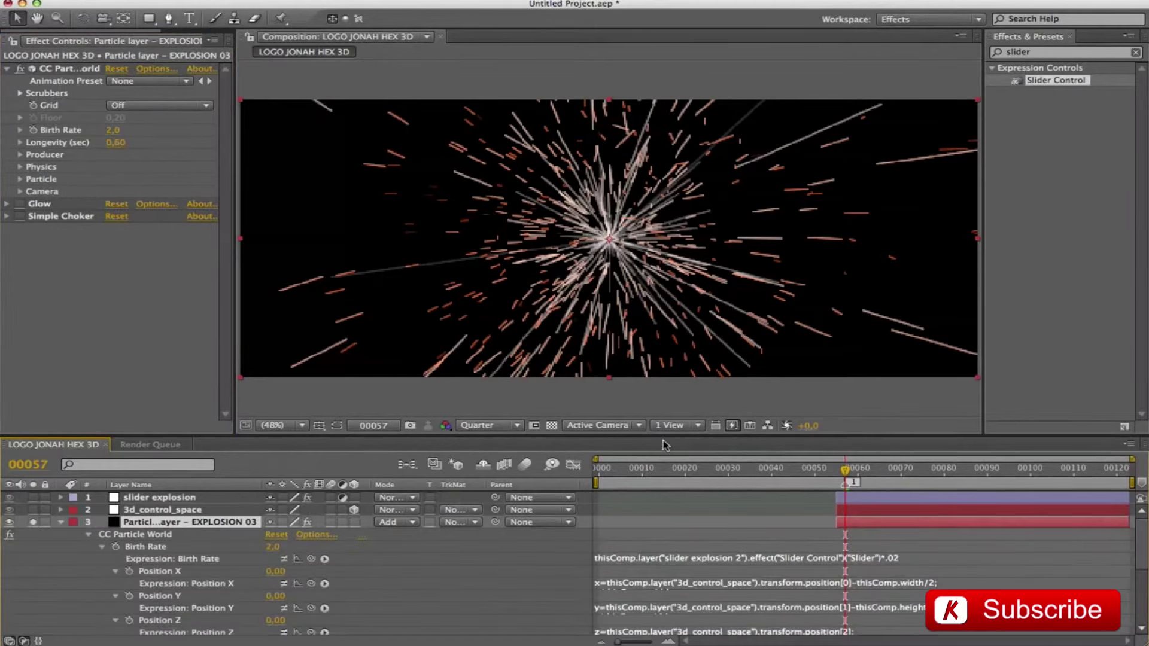
drag(666, 441, 668, 325)
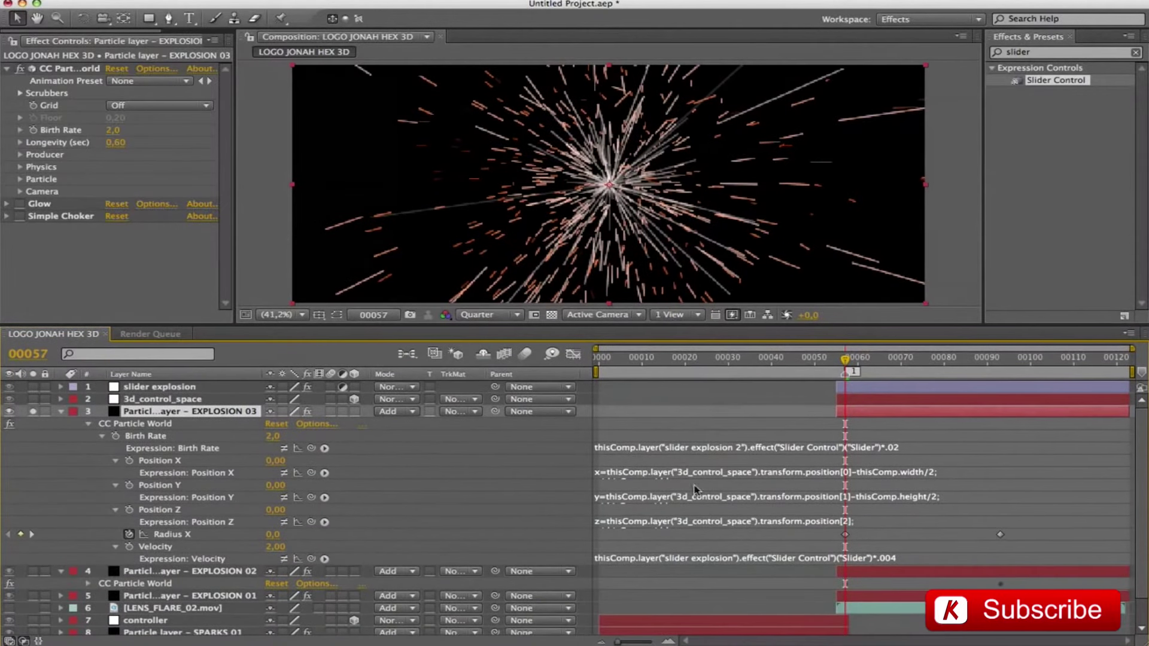
Try to activate EXPLOSION 03's Birth Rate expression, which multiplies the slider explosion 2 layer's Slider value by .02.
click(607, 450)
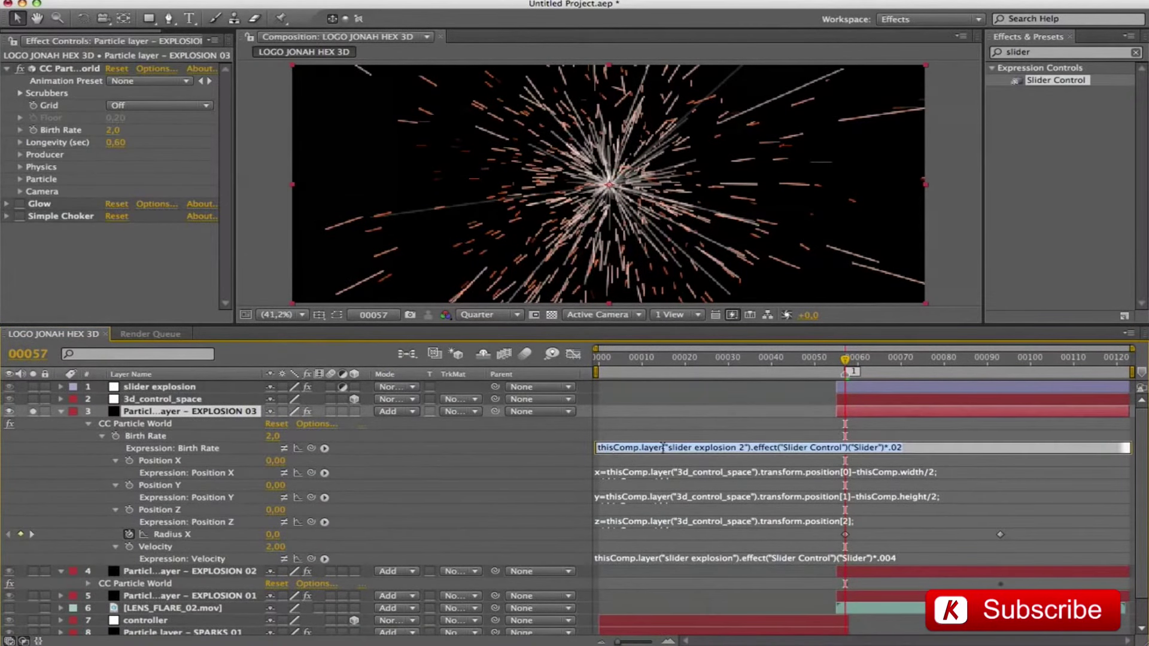
click(699, 449)
drag(687, 454, 744, 448)
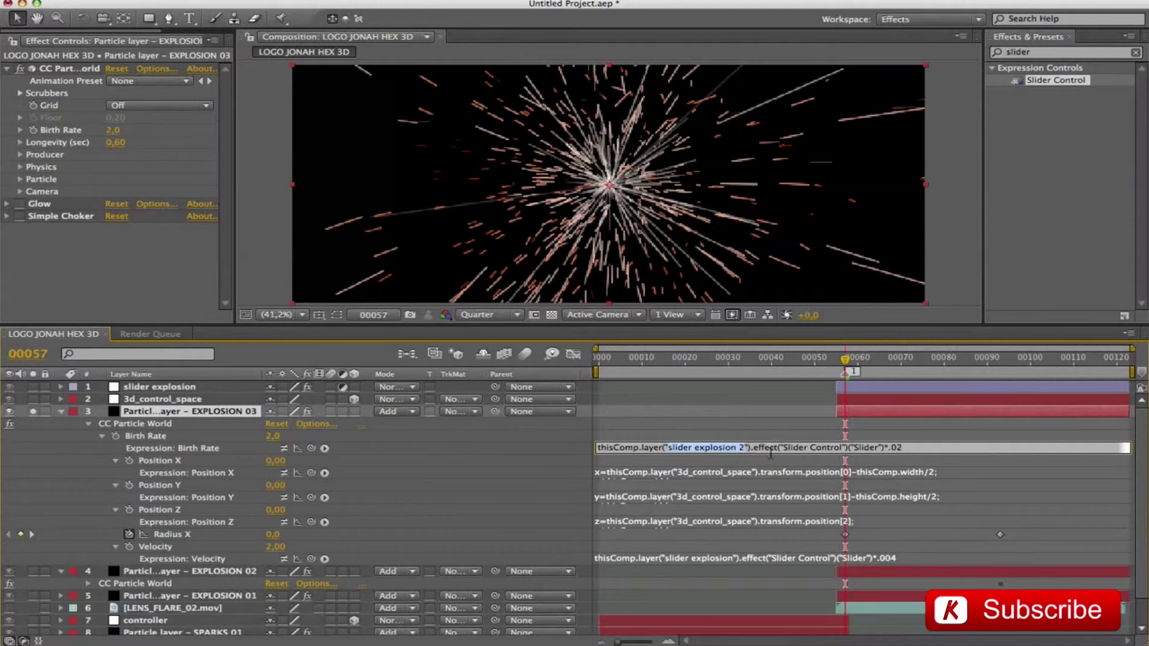
click(158, 411)
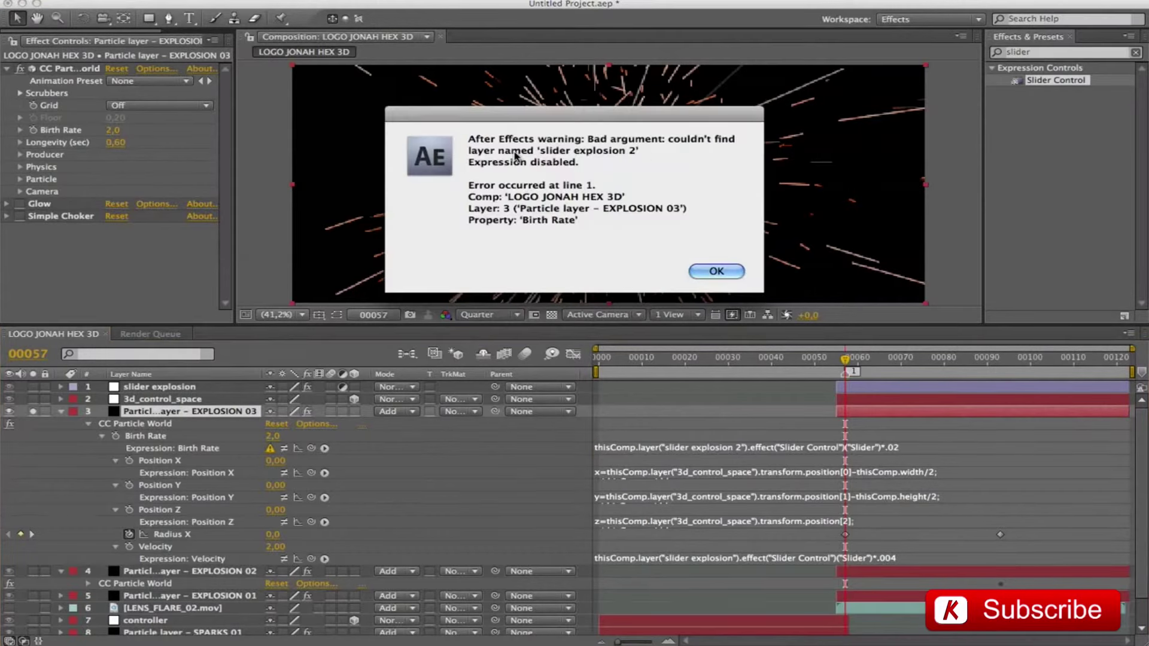
click(718, 272)
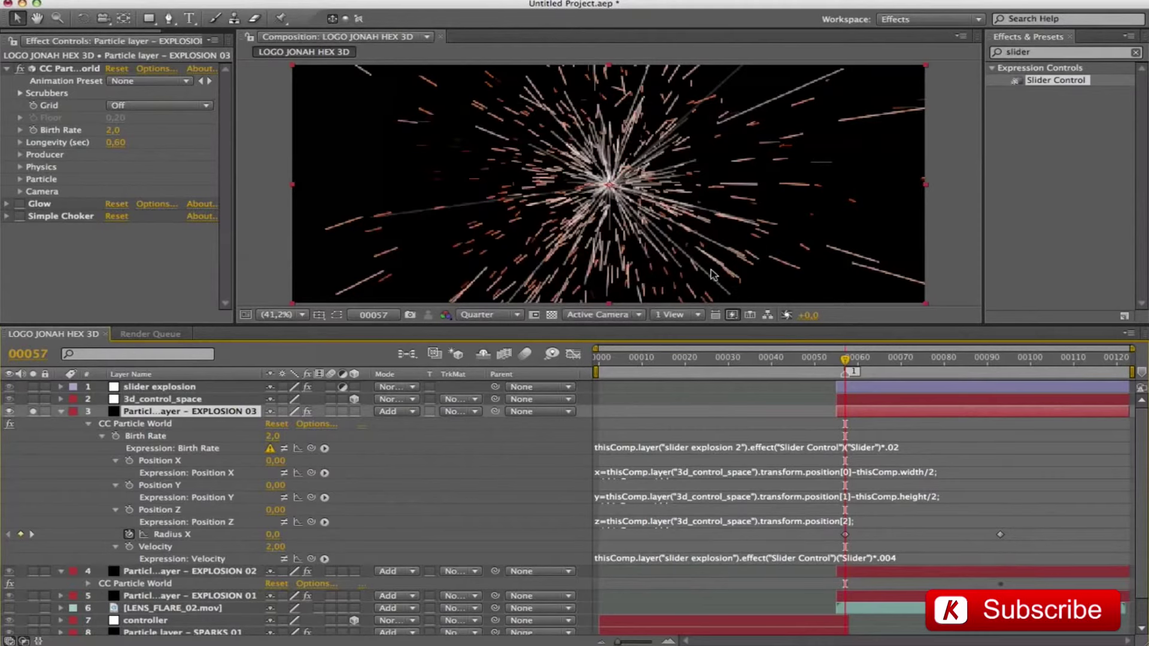
Duplicate the slider explosion layer as slider explosion 2 and solo the EXPLOSION 03 layer for viewing.
click(33, 412)
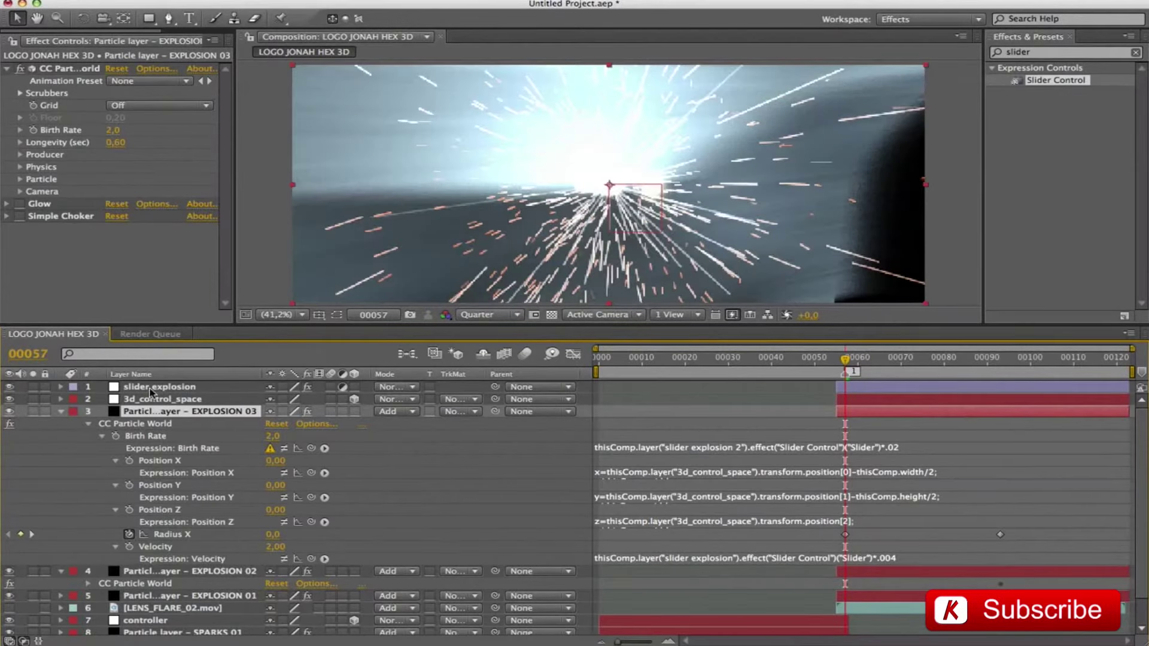
click(153, 388)
click(33, 387)
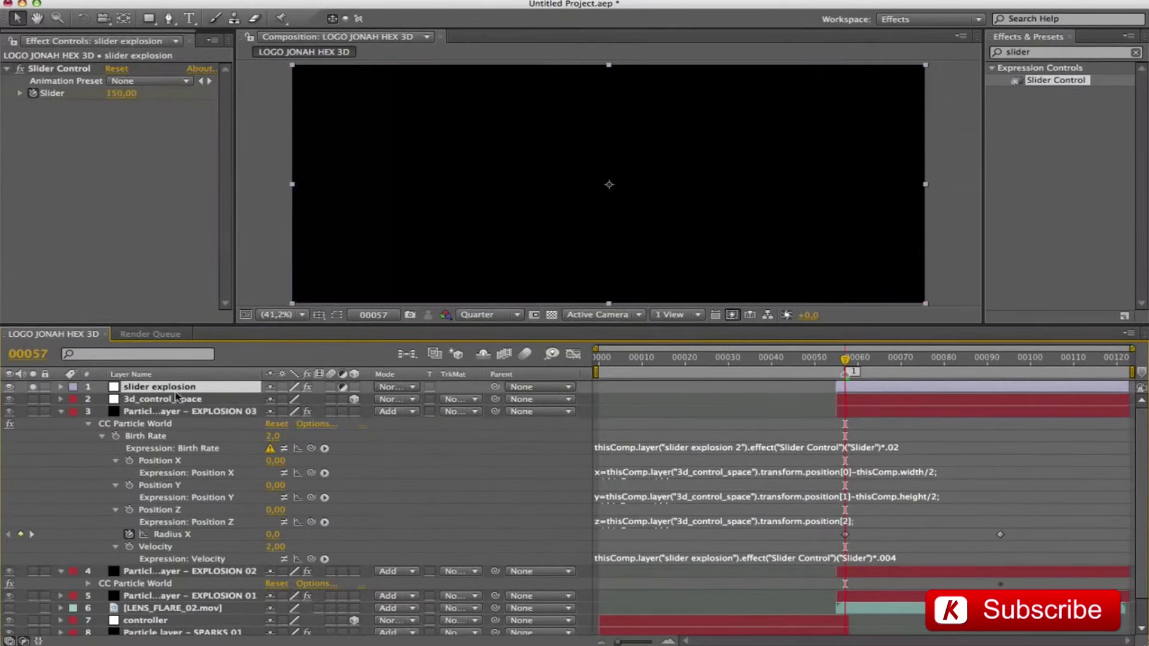
key(ctrl+d)
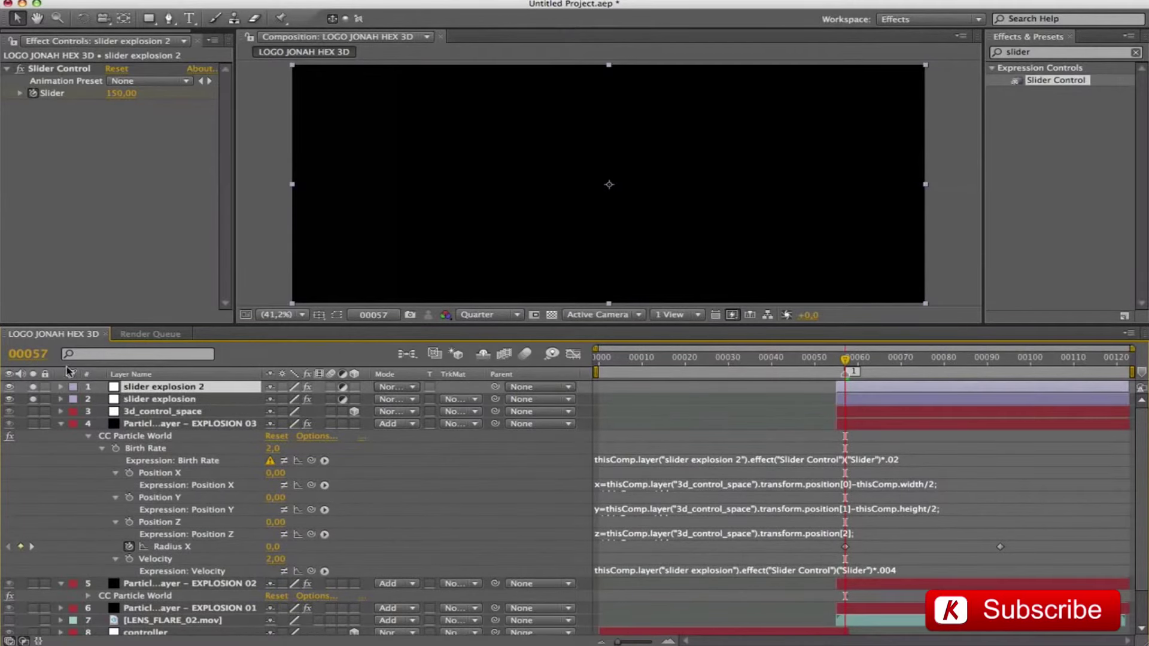
click(33, 400)
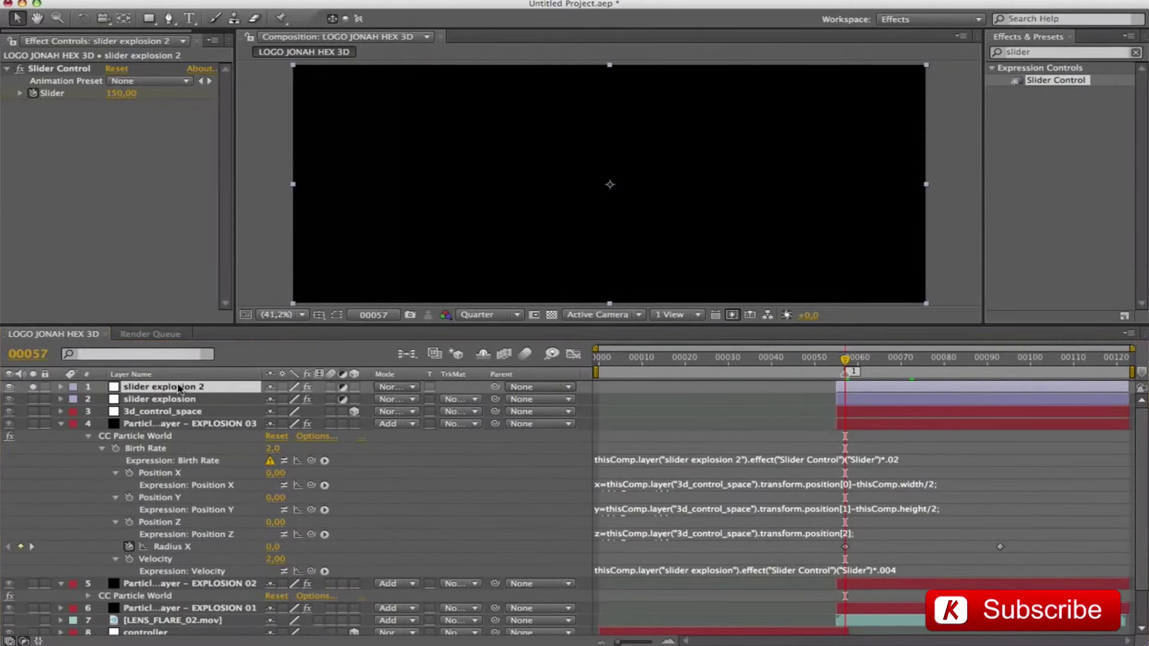
click(33, 424)
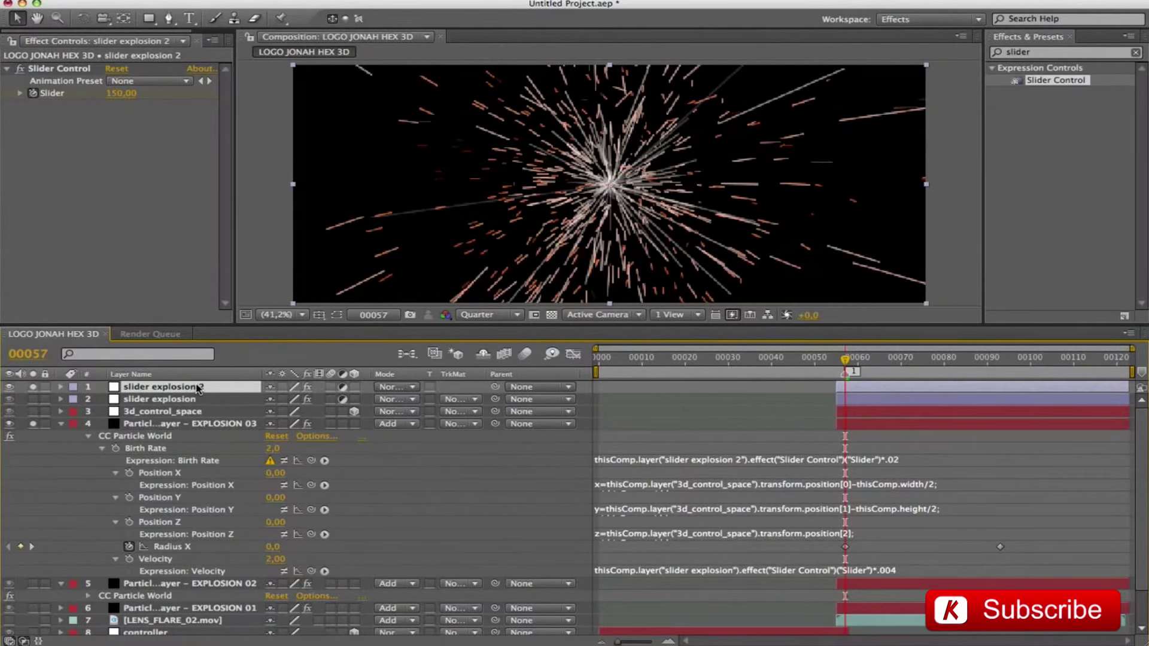
Reveal slider explosion 2's Slider keyframes and set the keyframe at frame 57 to 33.
key(u)
click(845, 411)
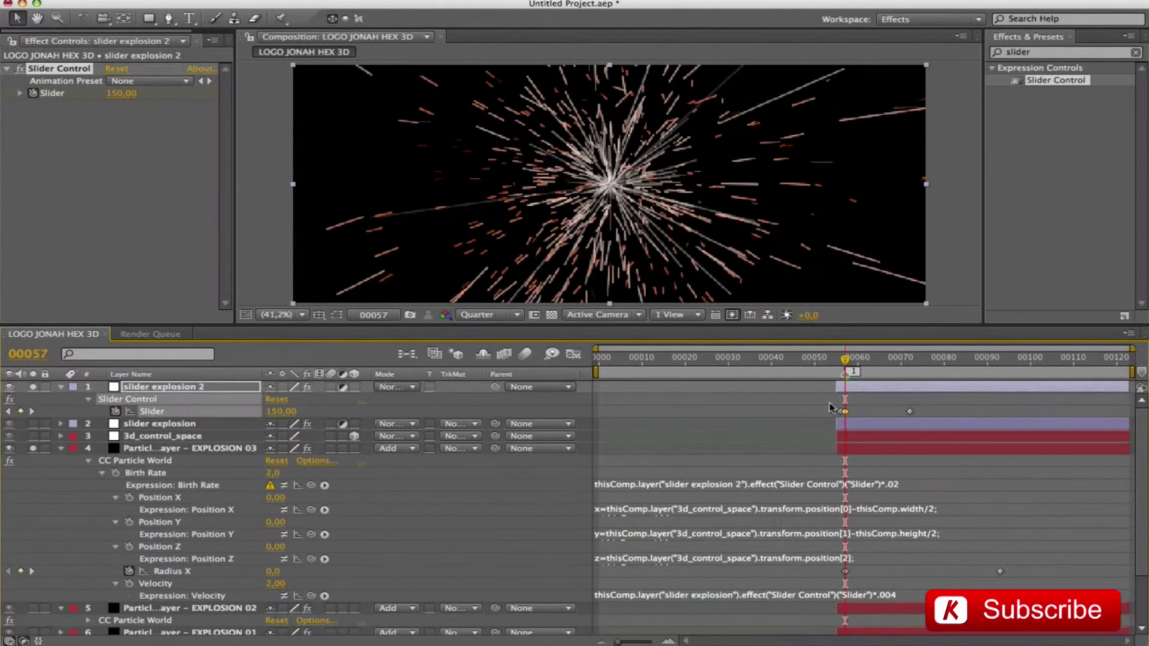
click(113, 94)
text(33)
key(Return)
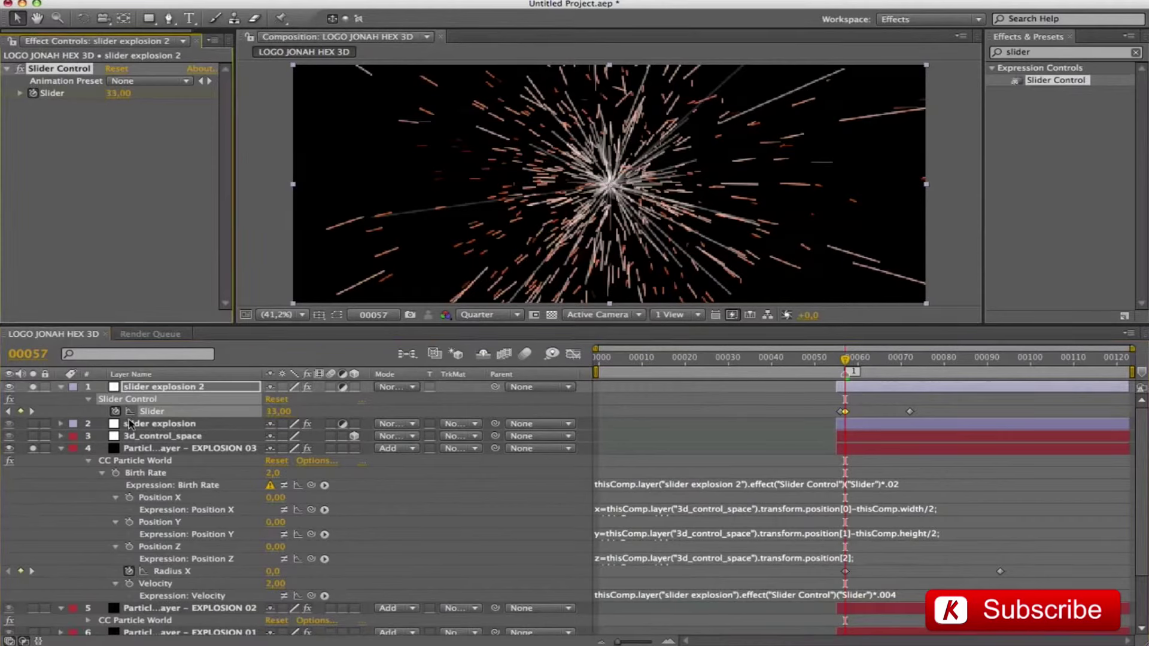
Re-enter EXPLOSION 03's Birth Rate expression, multiplying the slider explosion 2 layer's Slider value by .02, to activate it.
click(667, 491)
key(super+c)
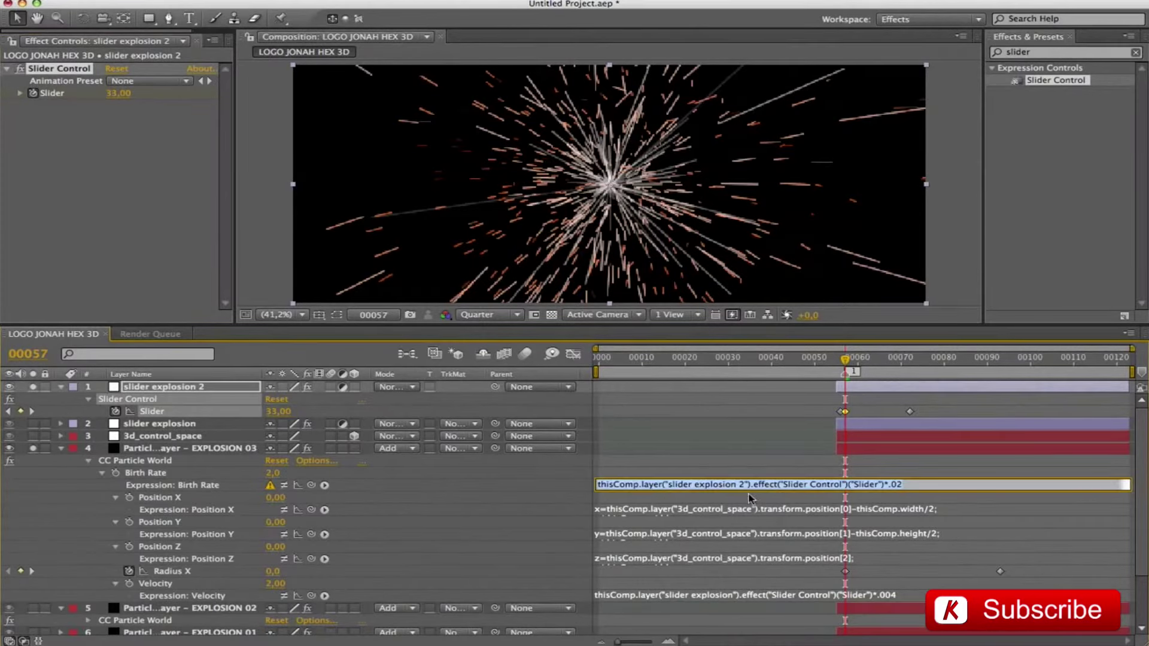
key(BackSpace)
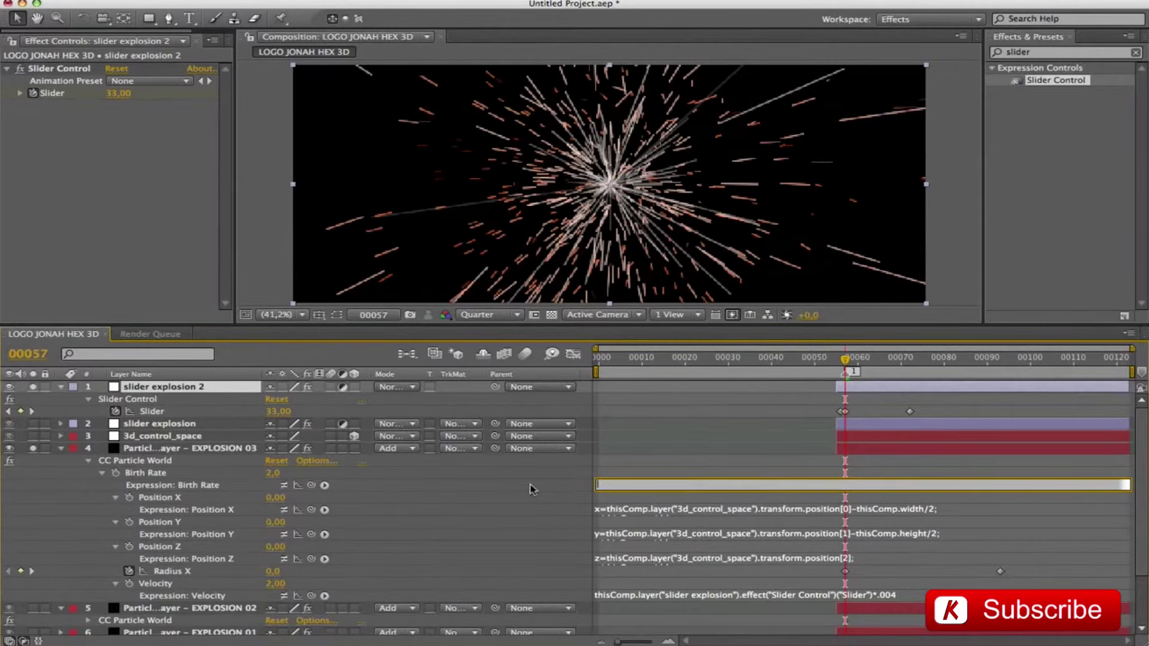
click(118, 476)
key(super+v)
key(KP_Enter)
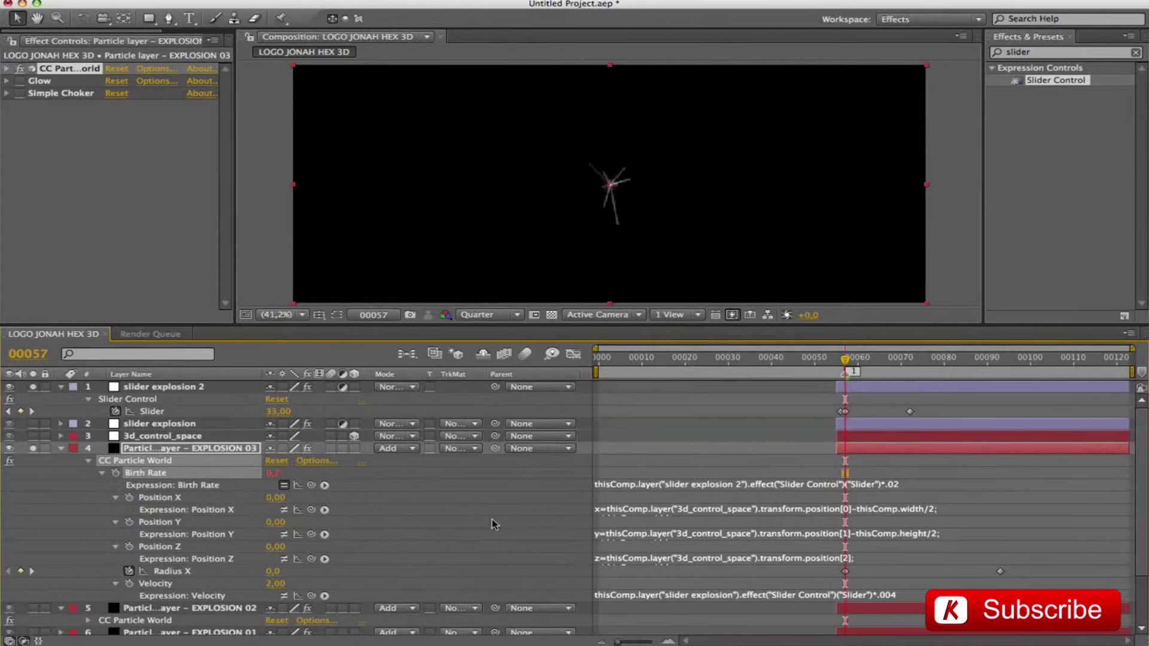
Re-enter the Position X expression: x=thisComp.layer("3d_control_space").transform.position[0]-thisComp.width/2; x/thisComp.width.
click(610, 510)
key(BackSpace)
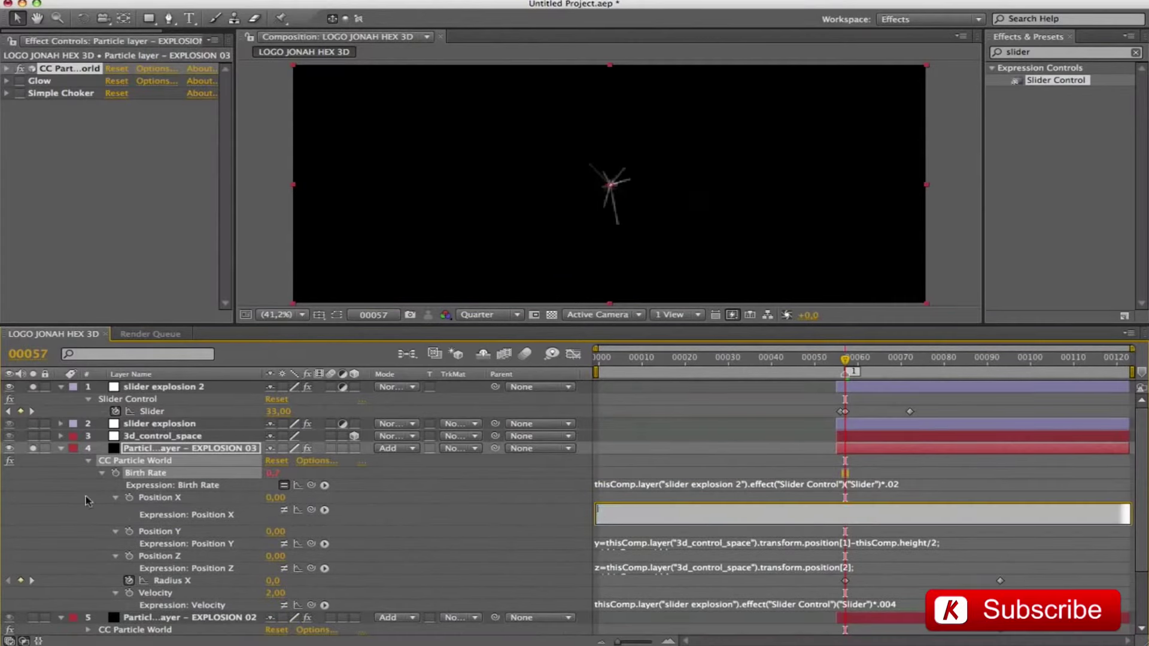
text(x=thisComp.layer("3d_control_space").transform.position[0]-thisComp.width/2; x/thisComp.width)
key(KP_Enter)
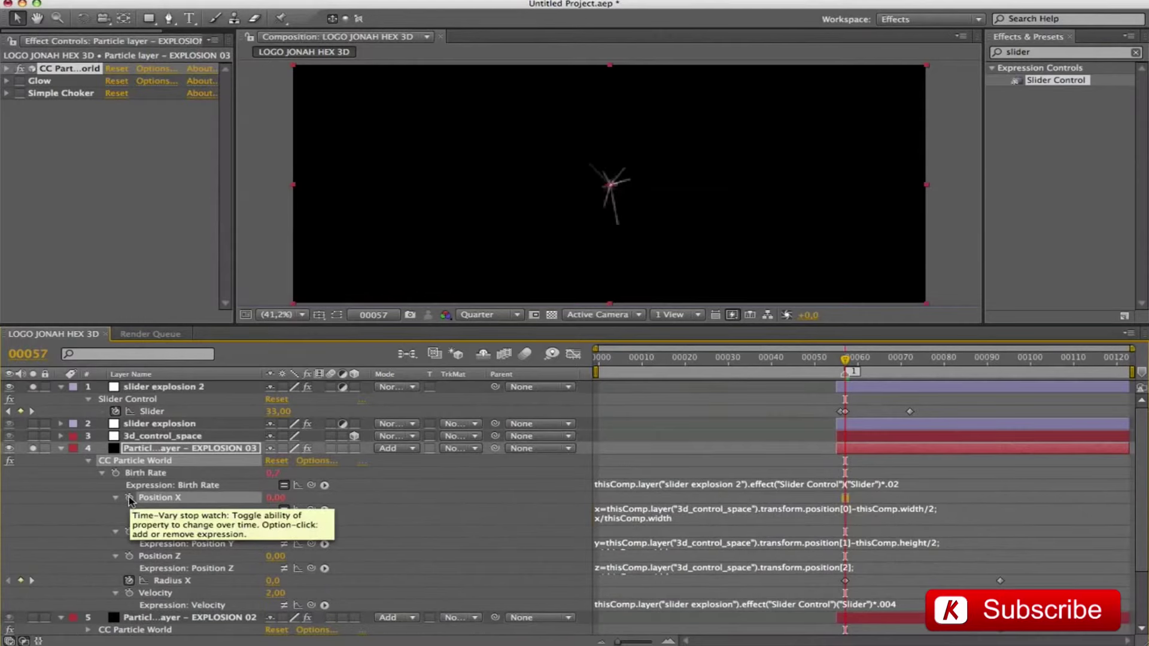
Re-enter the Position Y expression: y=thisComp.layer("3d_control_space").transform.position[1]-thisComp.height/2; y/thisComp.width.
click(627, 546)
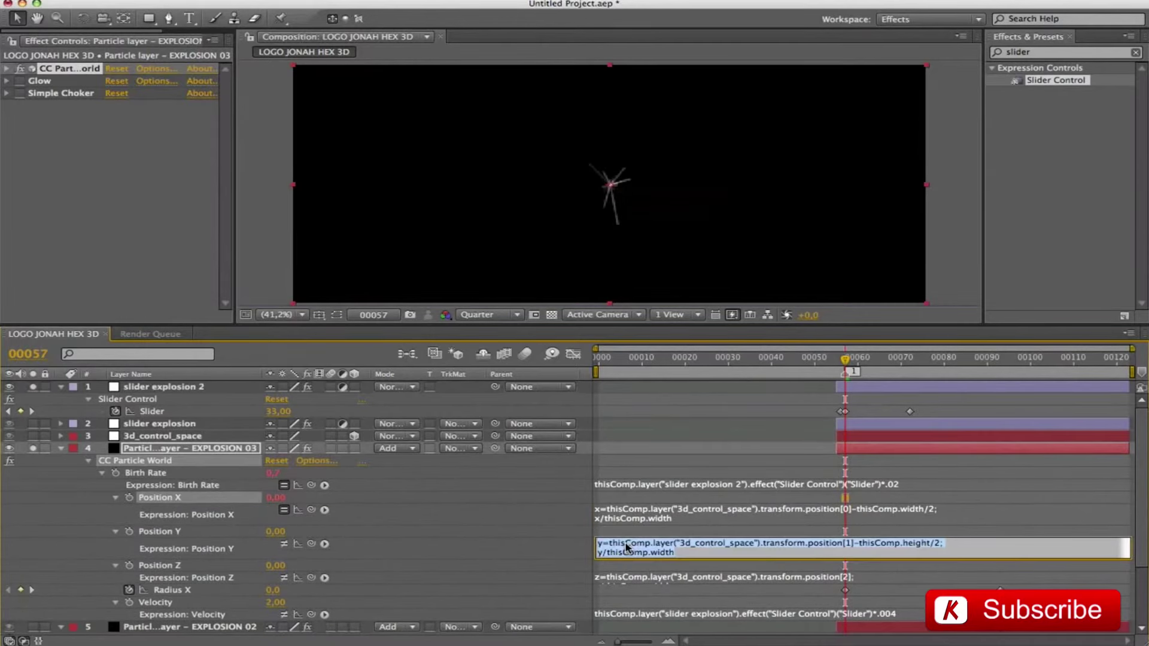
key(super+x)
alt+click(130, 532)
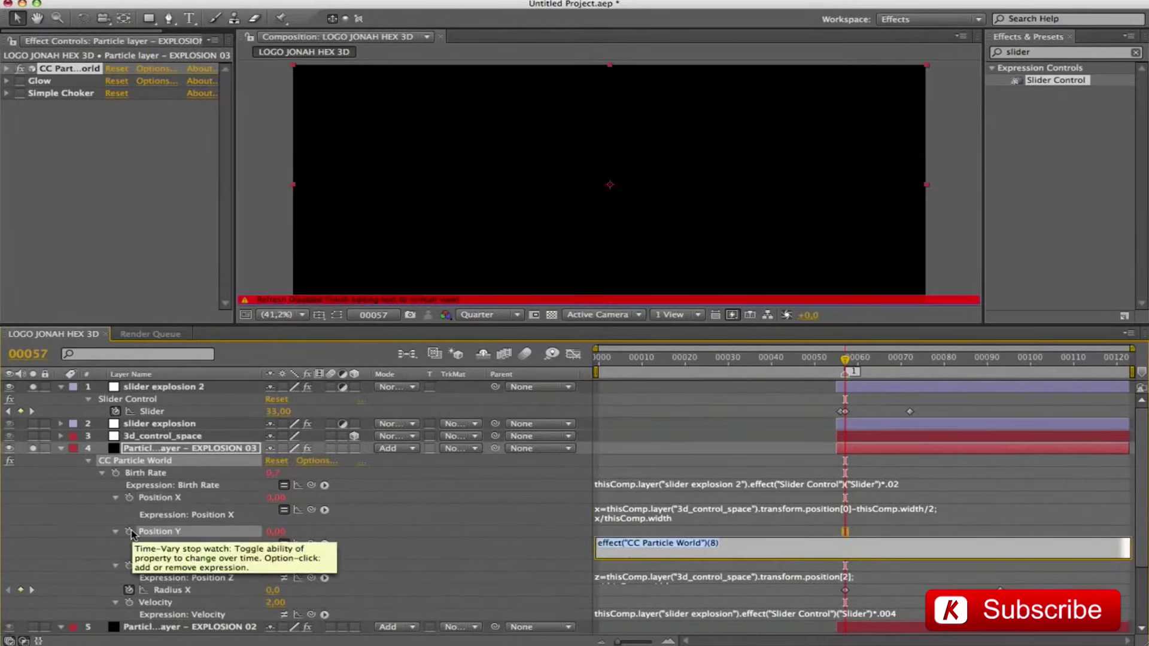
key(super+v)
key(KP_Enter)
Re-enter the Position Z expression: z=thisComp.layer("3d_control_space").transform.position[2]; z/thisComp.width.
click(621, 580)
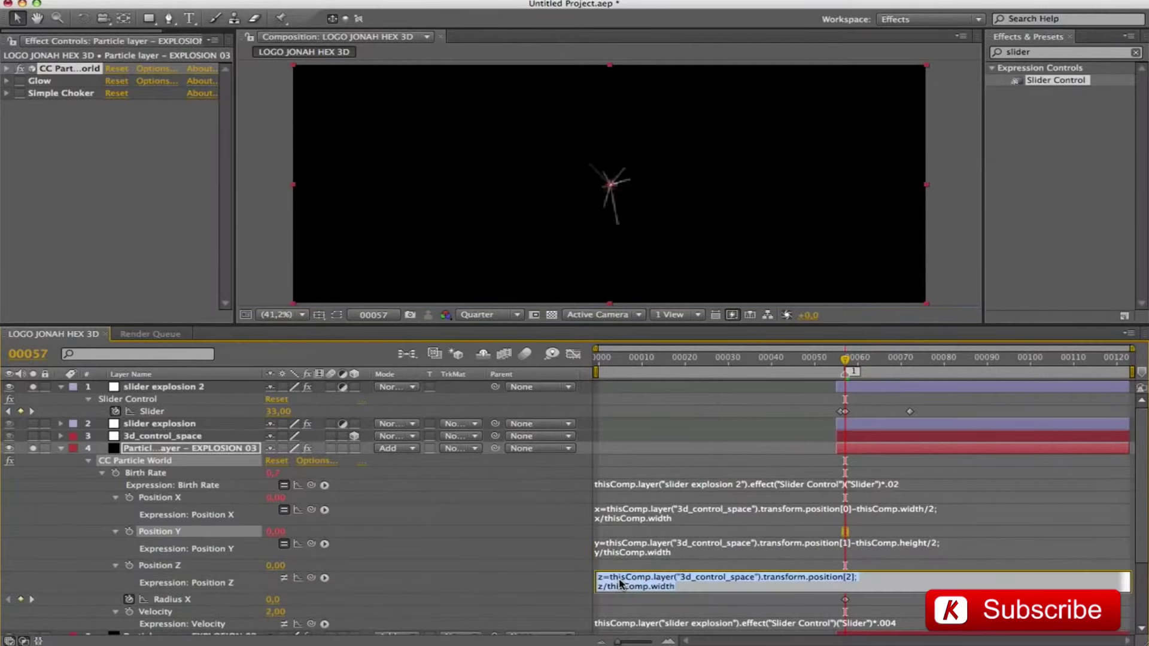
key(Delete)
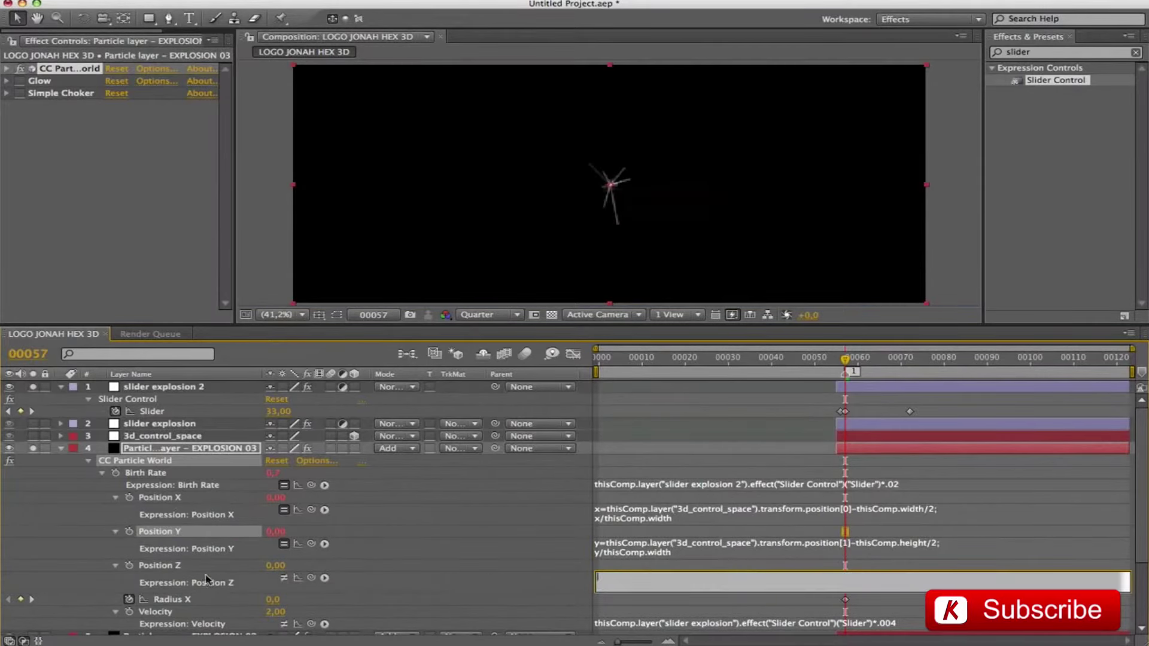
alt+click(129, 566)
key(super+v)
key(KP_Enter)
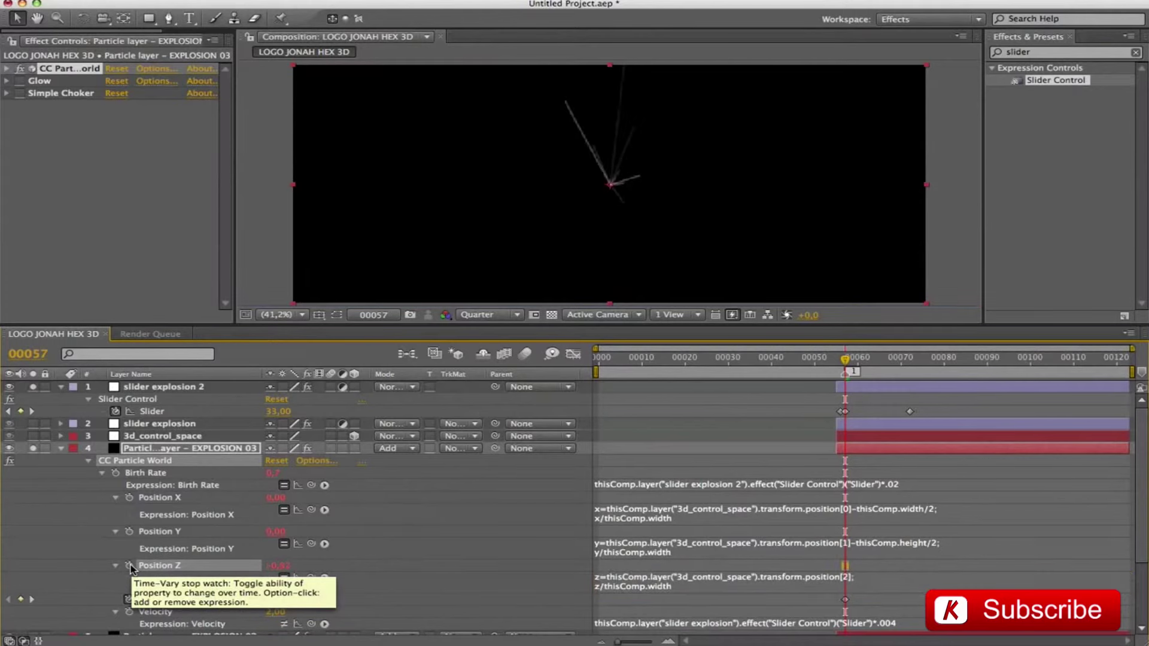
Re-enter the Velocity expression, multiplying the slider explosion layer's Slider value by .004, and preview EXPLOSION 03 up to about frame 73.
click(640, 626)
key(Delete)
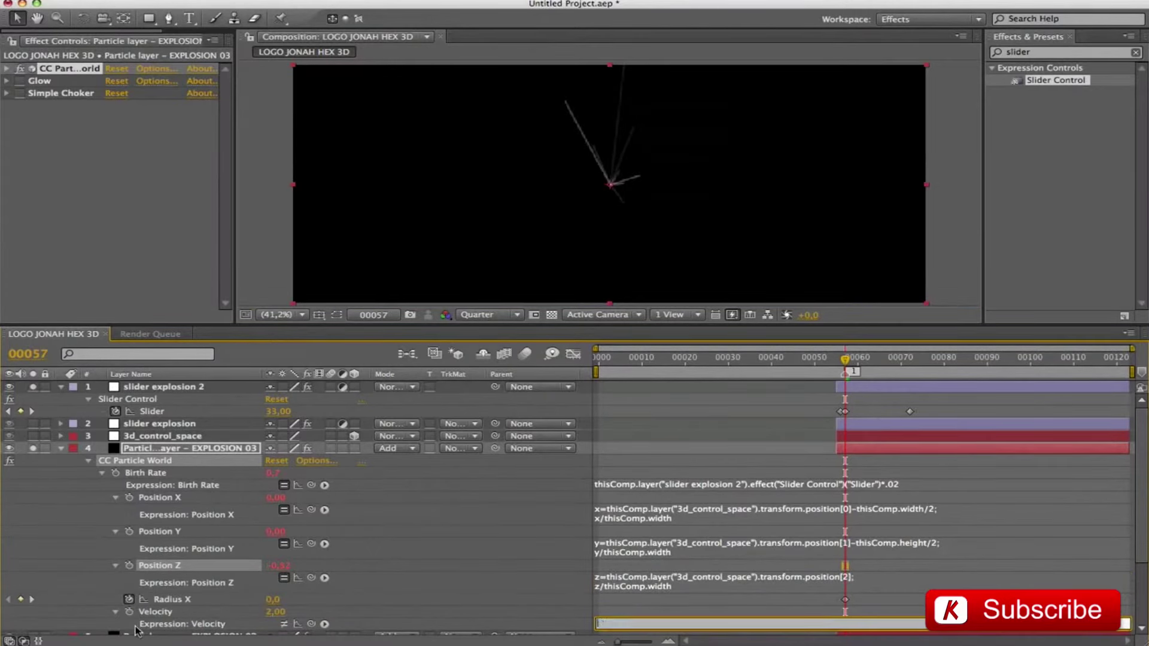
key(super+v)
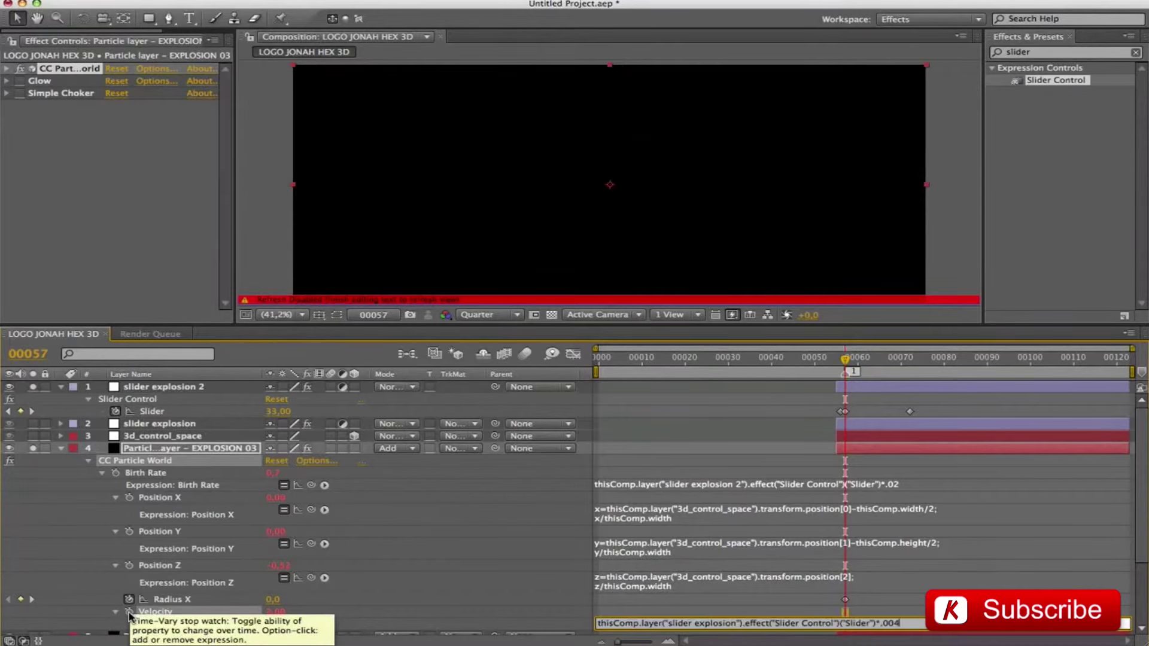
key(KP_Enter)
key(space)
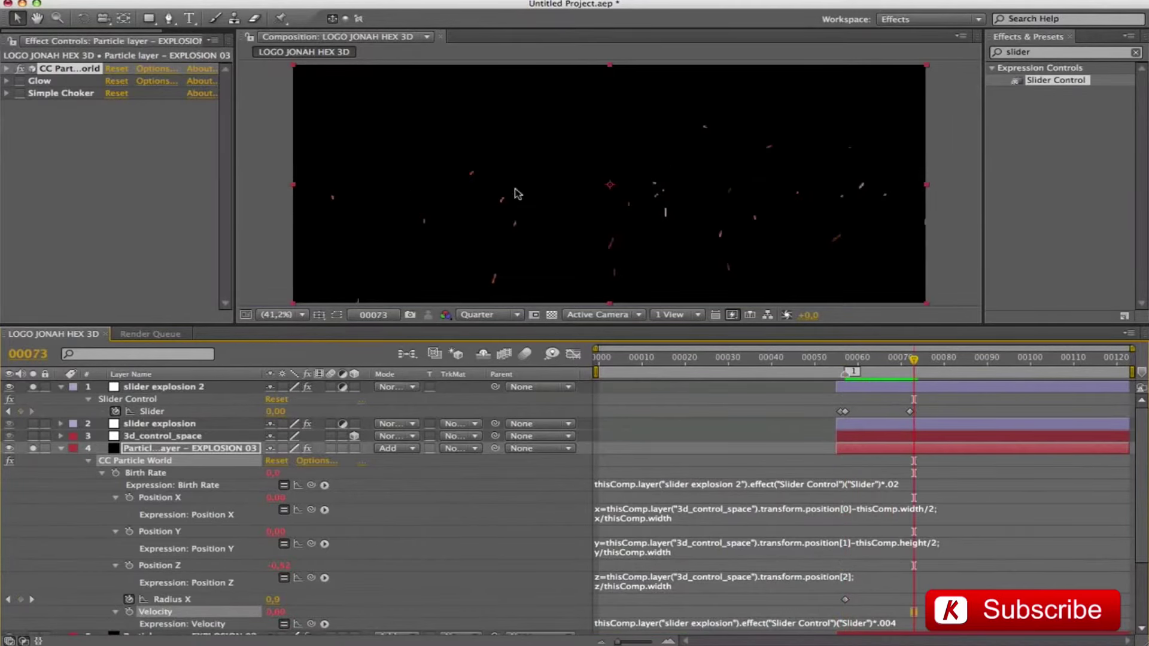
drag(914, 359, 888, 361)
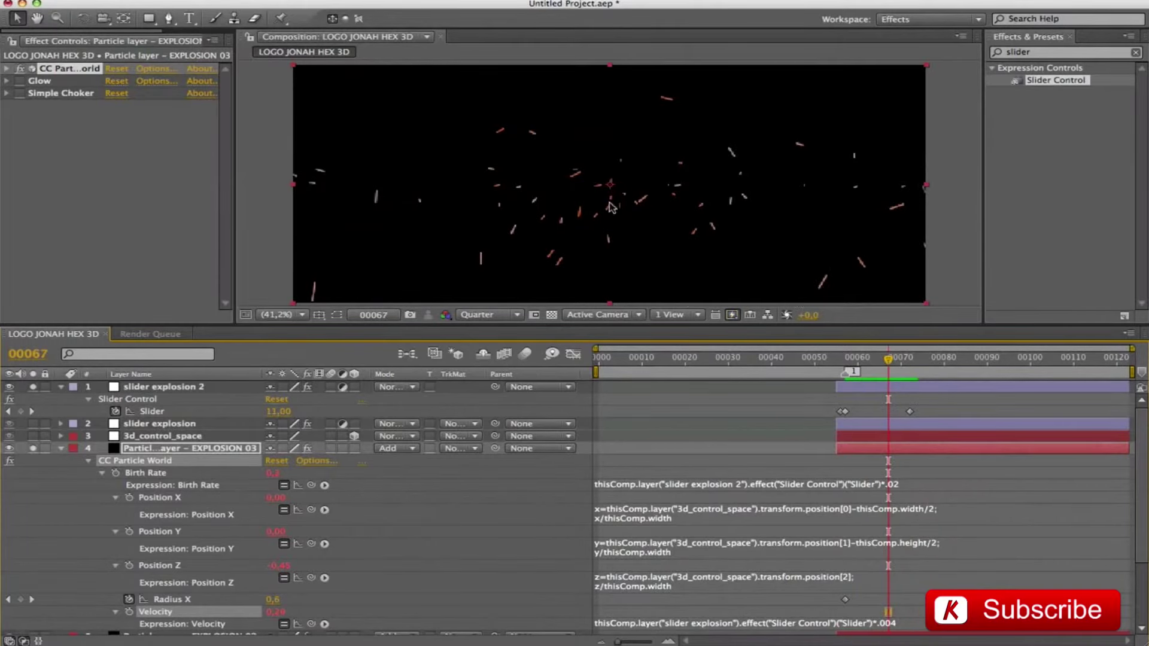
Collapse the EXPLOSION 03 and slider explosion 2 properties and turn off solo on all layers.
click(60, 448)
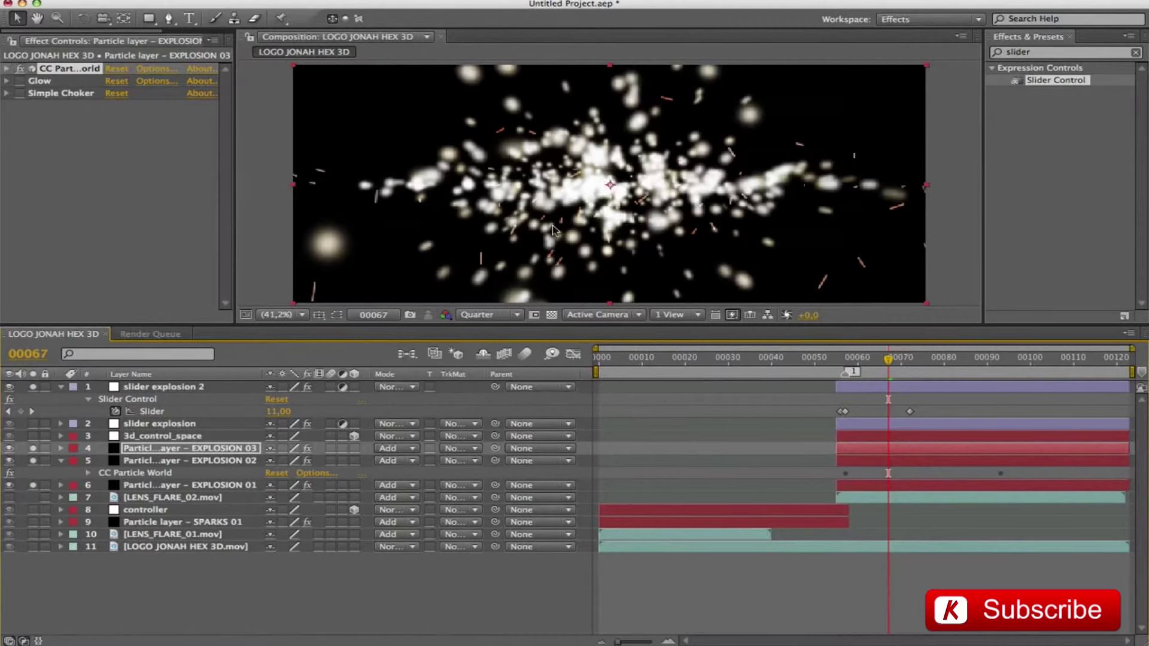
click(60, 387)
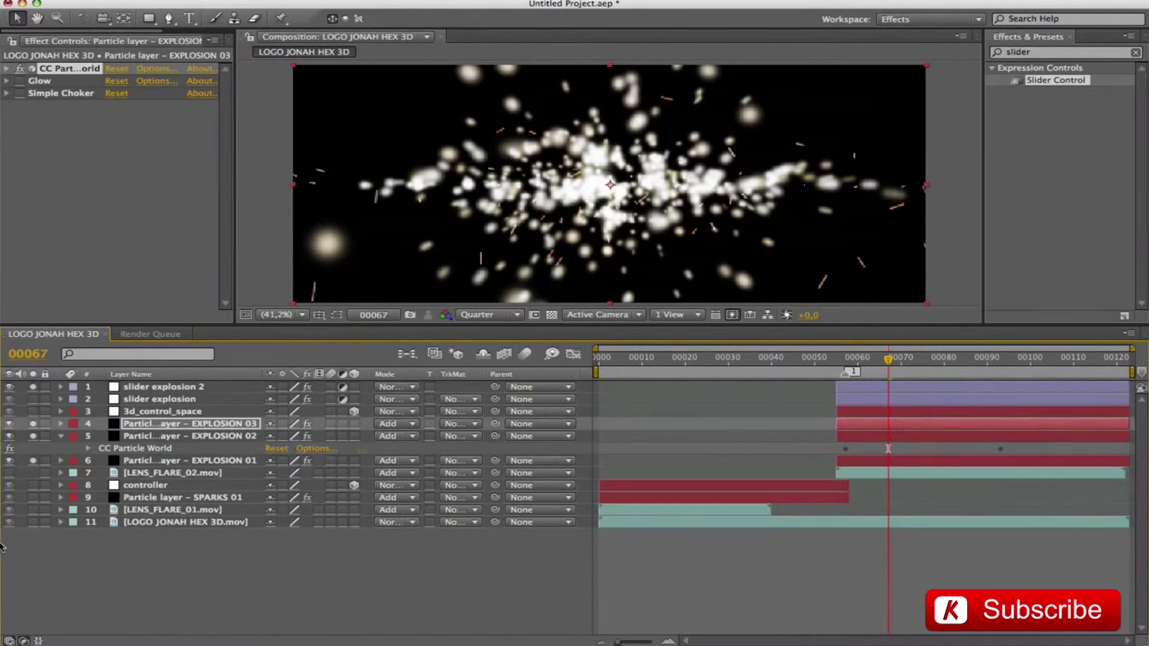
drag(33, 461, 33, 387)
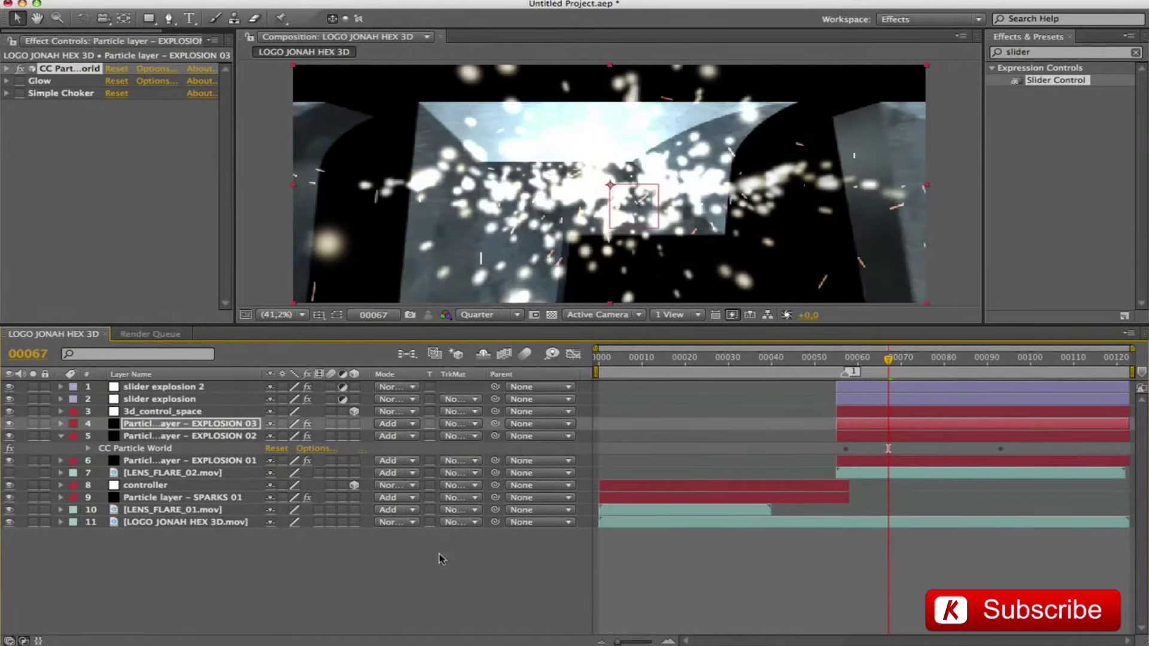
Make the LENS_FLARE_02.mov layer visible and turn EXPLOSION 03's Glow and Simple Choker effects back on.
click(9, 472)
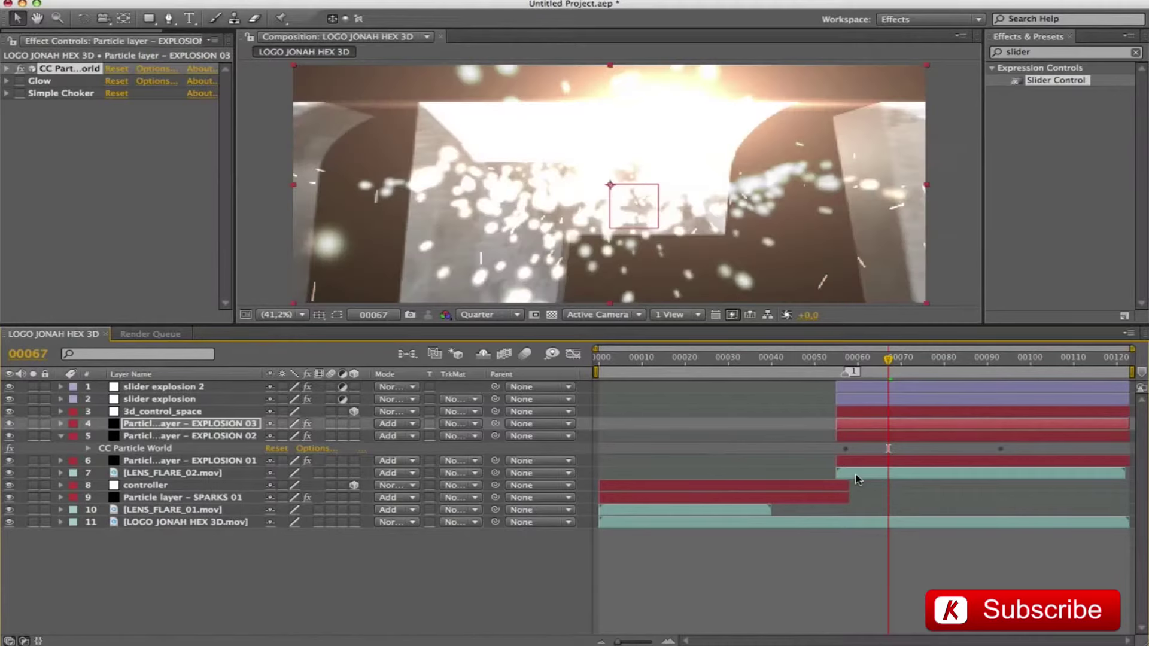
click(229, 424)
click(24, 105)
Preview the combined explosion with the logo and lens flare from frame 57 to the end of the composition.
key(j)
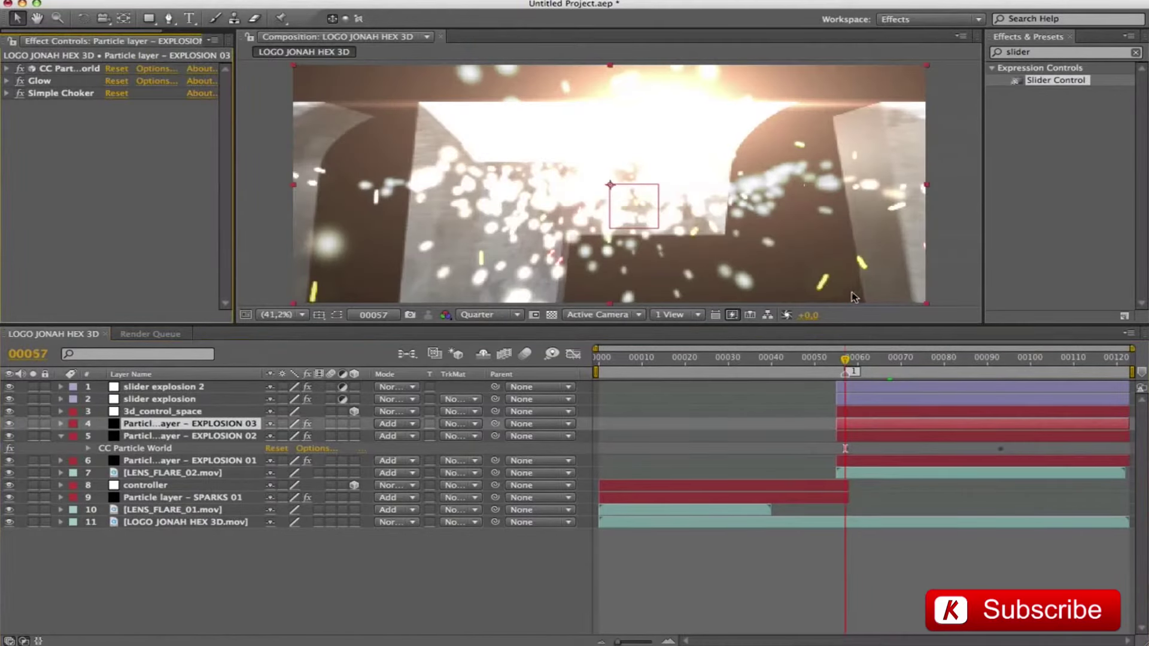
key(space)
key(space)
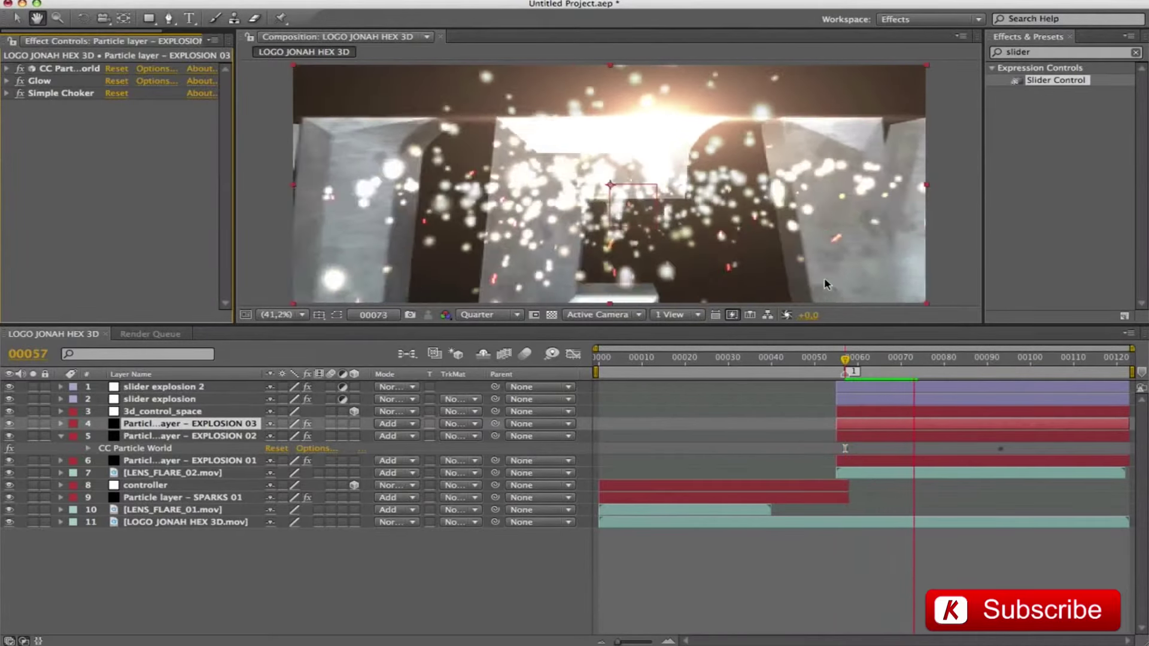
key(space)
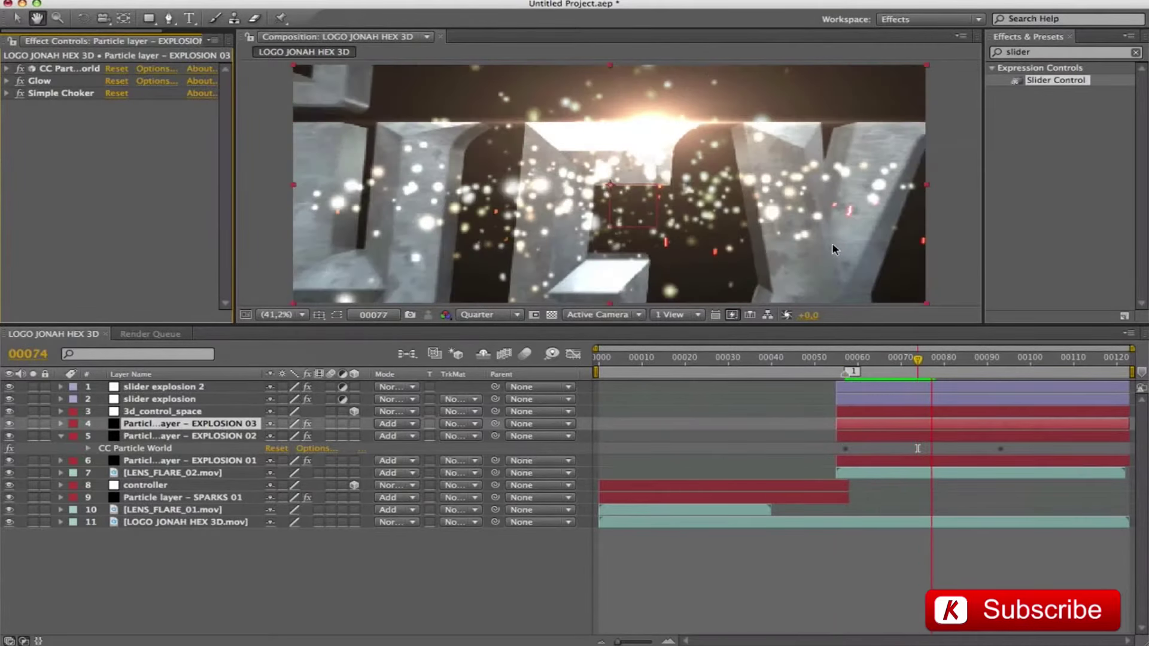
key(space)
key(space)
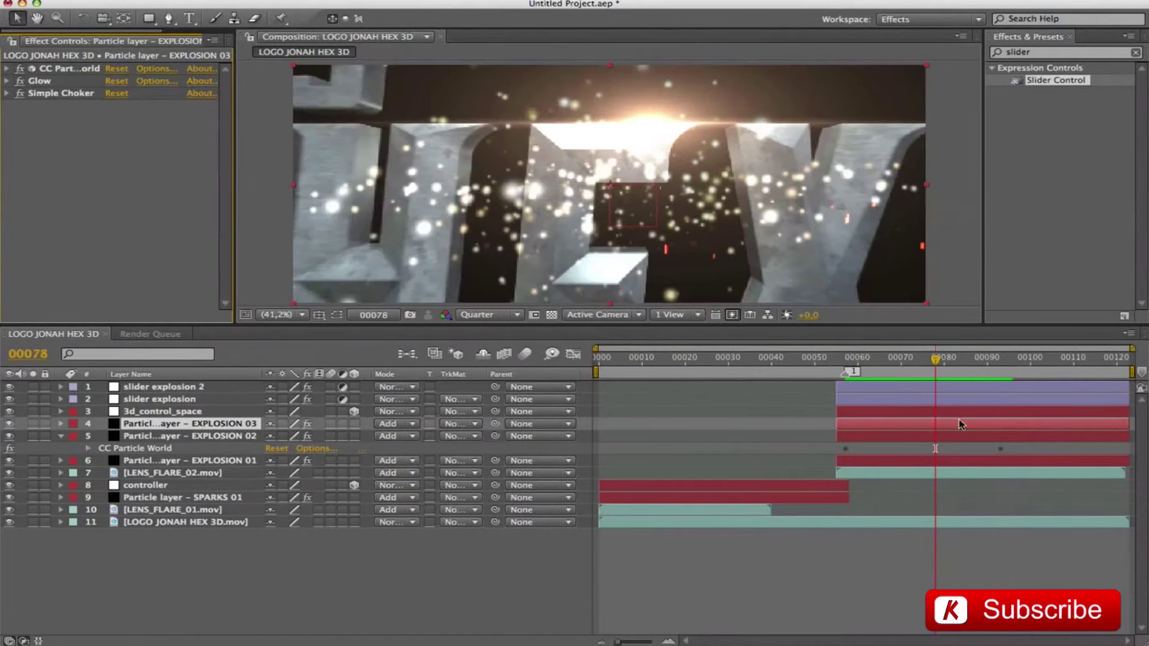
key(space)
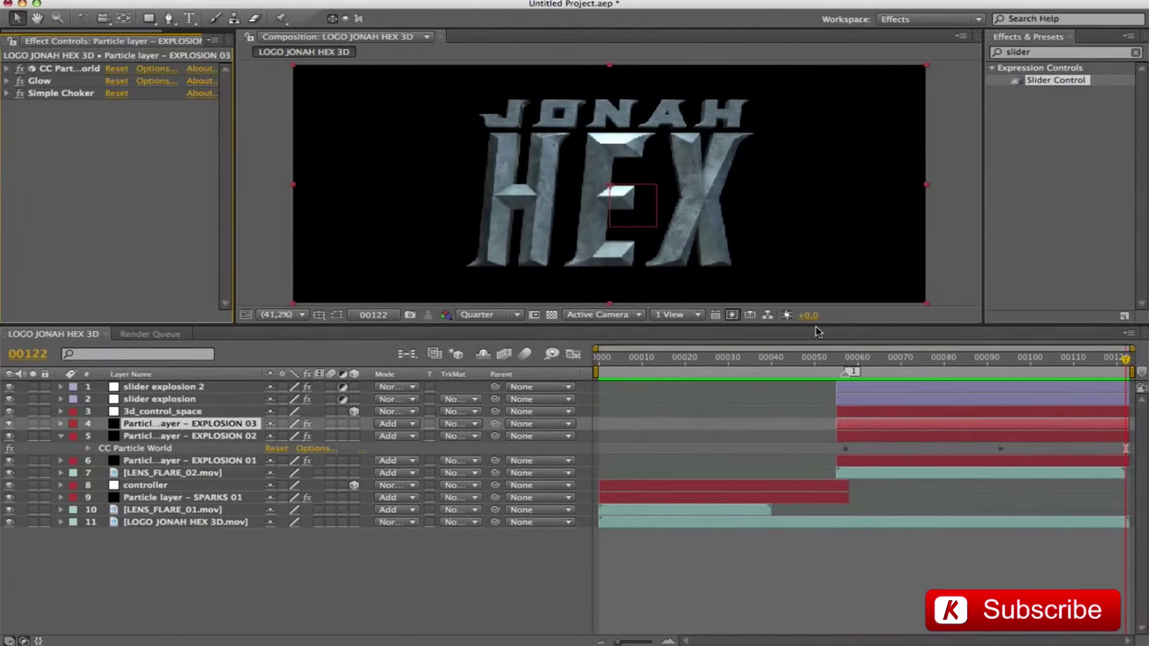
Duplicate the EXPLOSION 02 particle layer and move the copy, EXPLOSION 04, to the top of the layer stack.
click(155, 439)
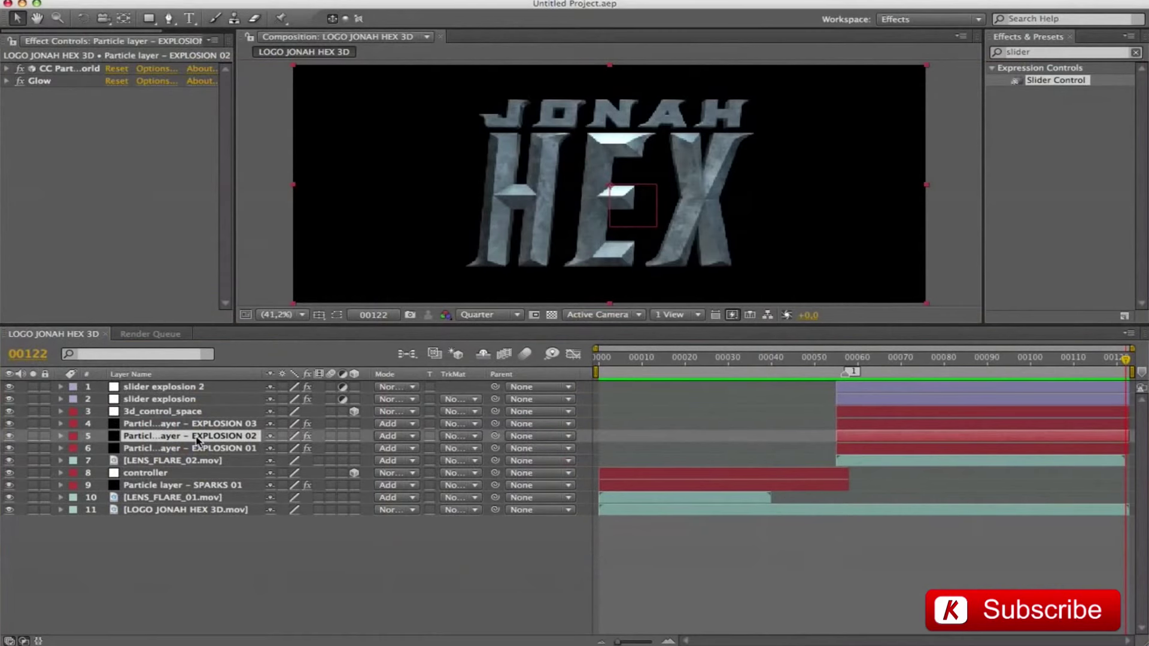
click(197, 441)
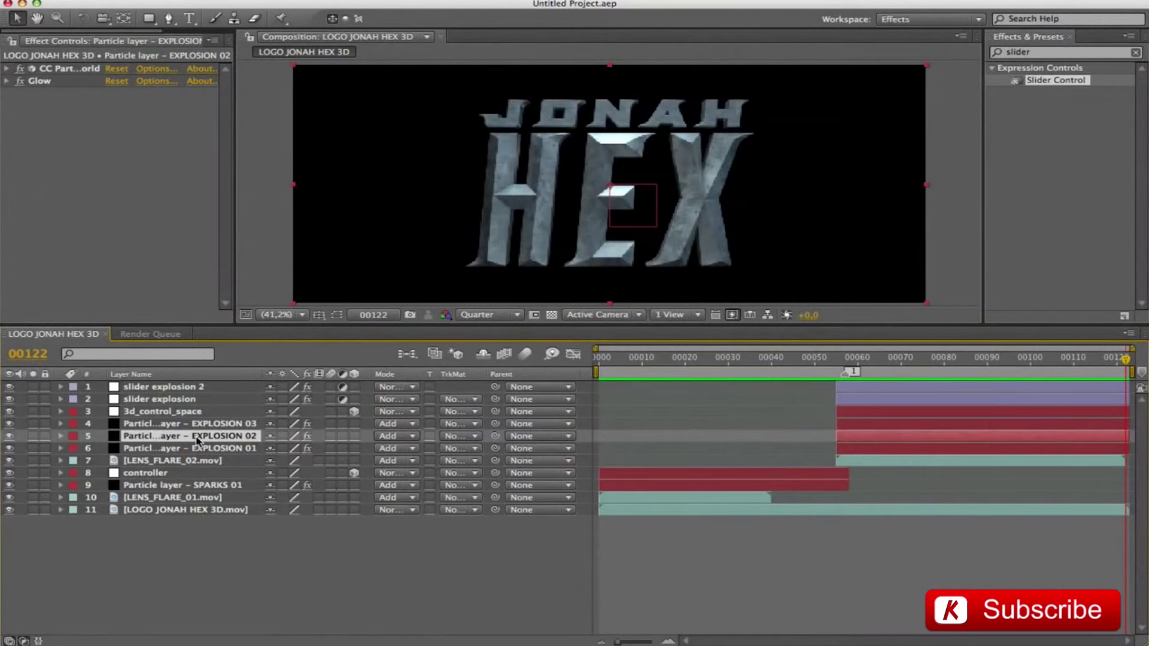
key(super+d)
drag(198, 441, 187, 384)
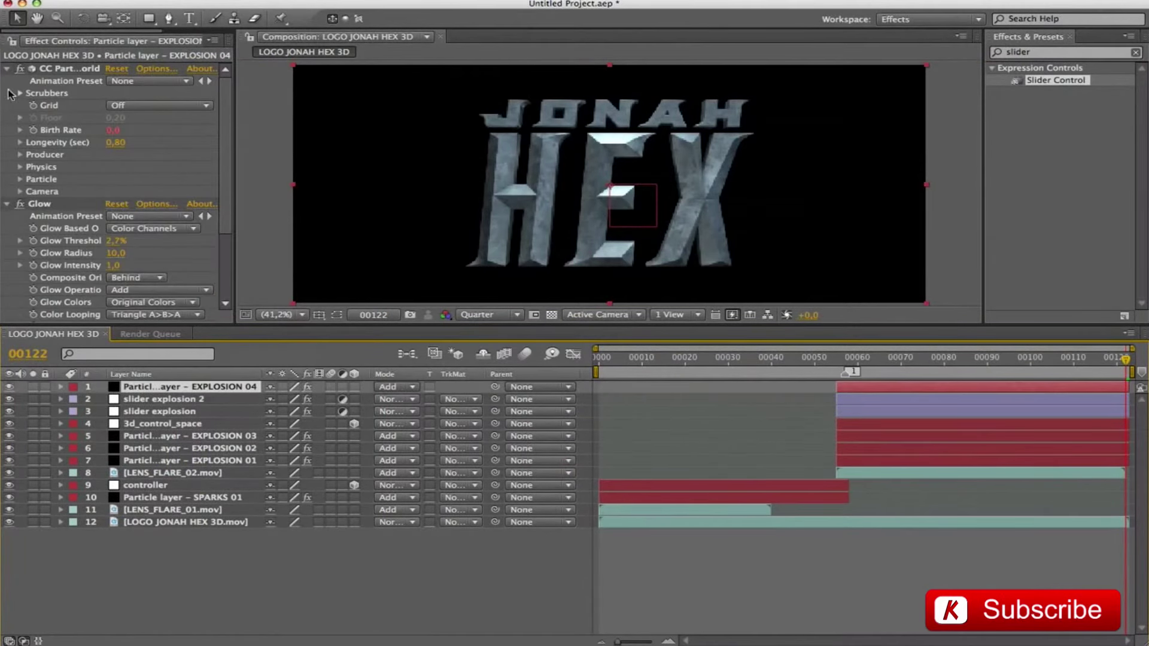
Delete the CC Particle World and Glow effects from the EXPLOSION 04 layer and select that layer.
click(71, 70)
shift+click(38, 206)
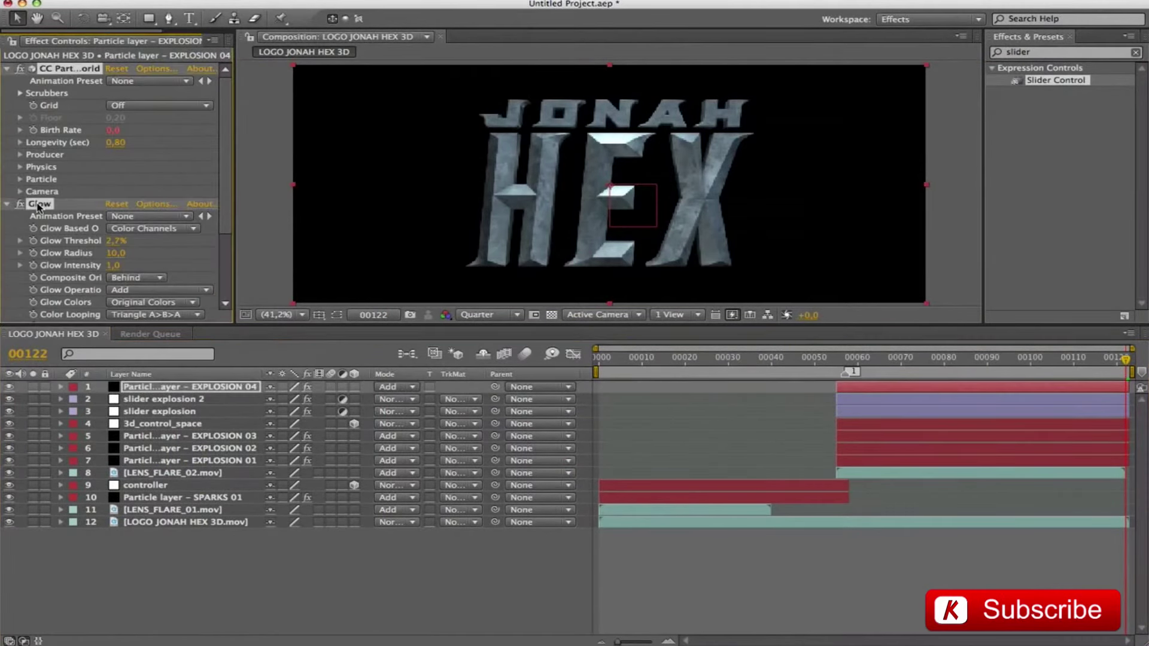
key(Delete)
click(220, 388)
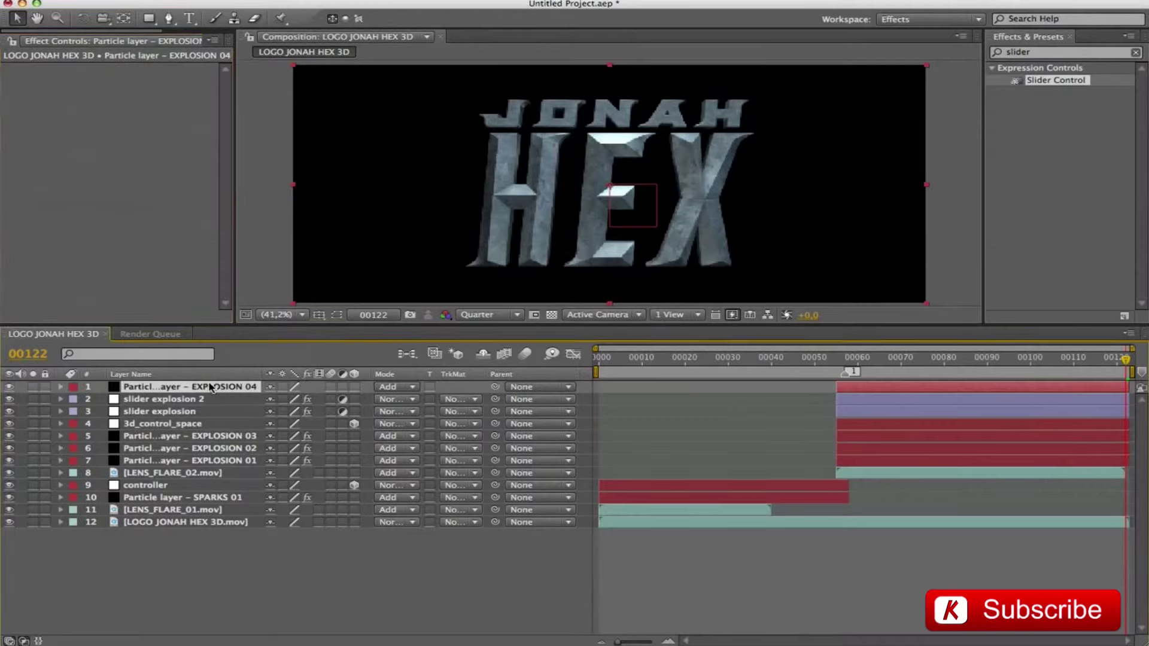
Rename the EXPLOSION 04 layer to "Particle layer – DUST FIRE 01" and duplicate it.
key(Return)
key(Right)
key(BackSpace)
key(BackSpace)
key(BackSpace)
key(BackSpace)
key(BackSpace)
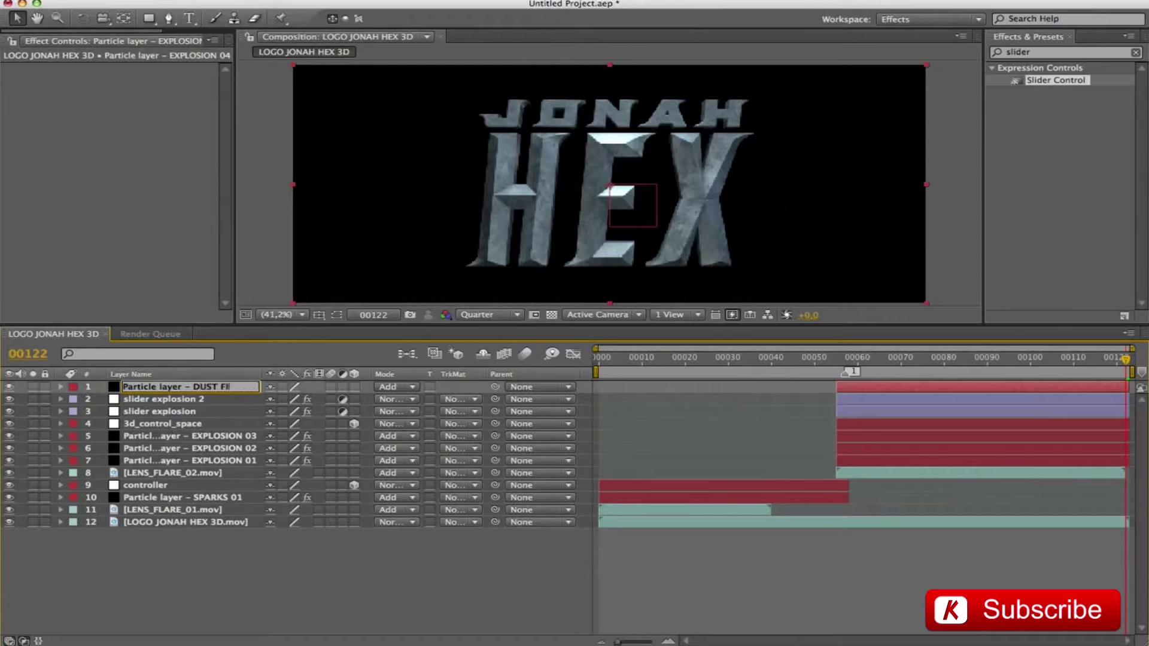
key(Return)
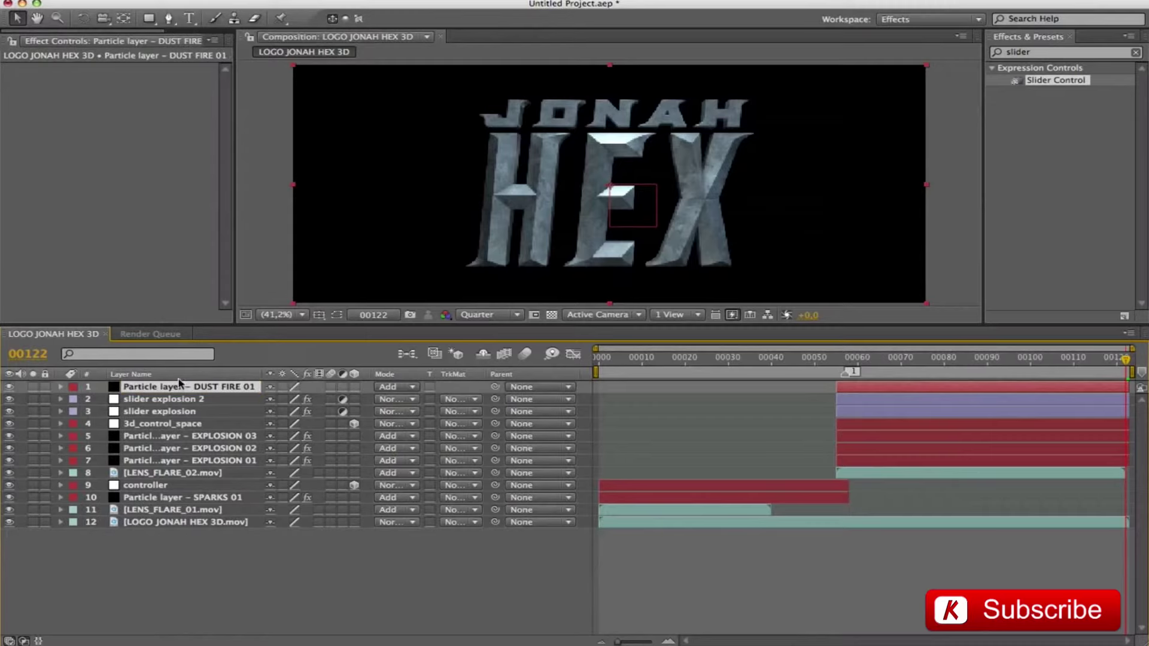
key(super+d)
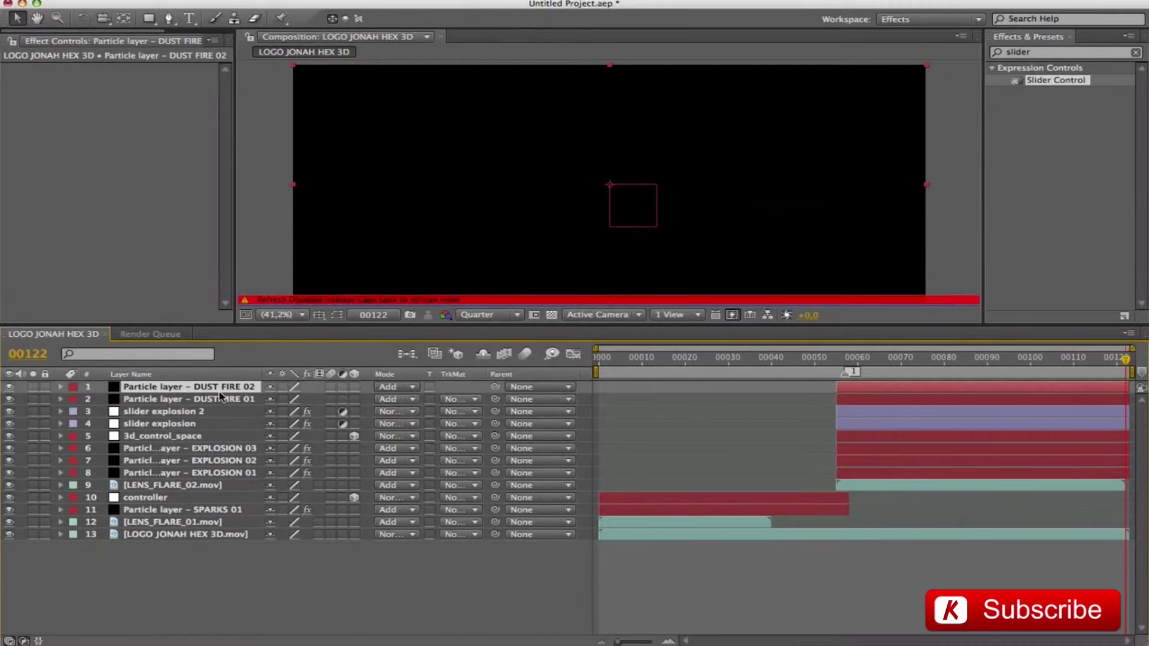
Solo the DUST FIRE 01 layer and apply the DUST_FIRE_01.ffx animation preset to it at frame 57.
click(154, 400)
click(33, 400)
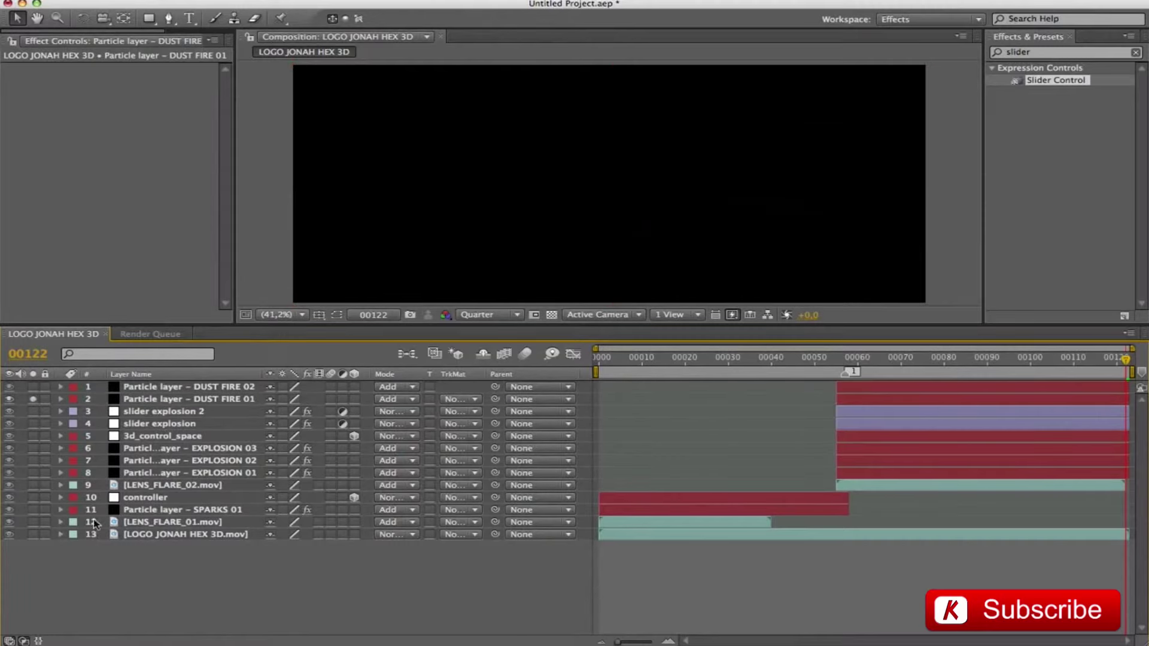
click(193, 403)
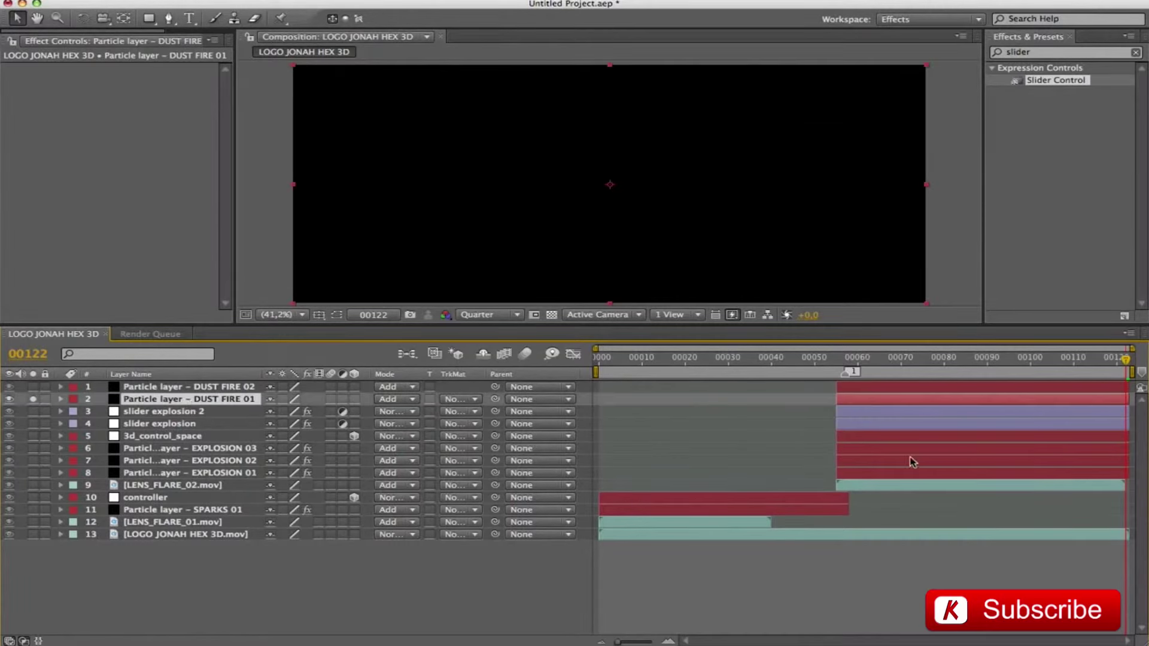
key(1)
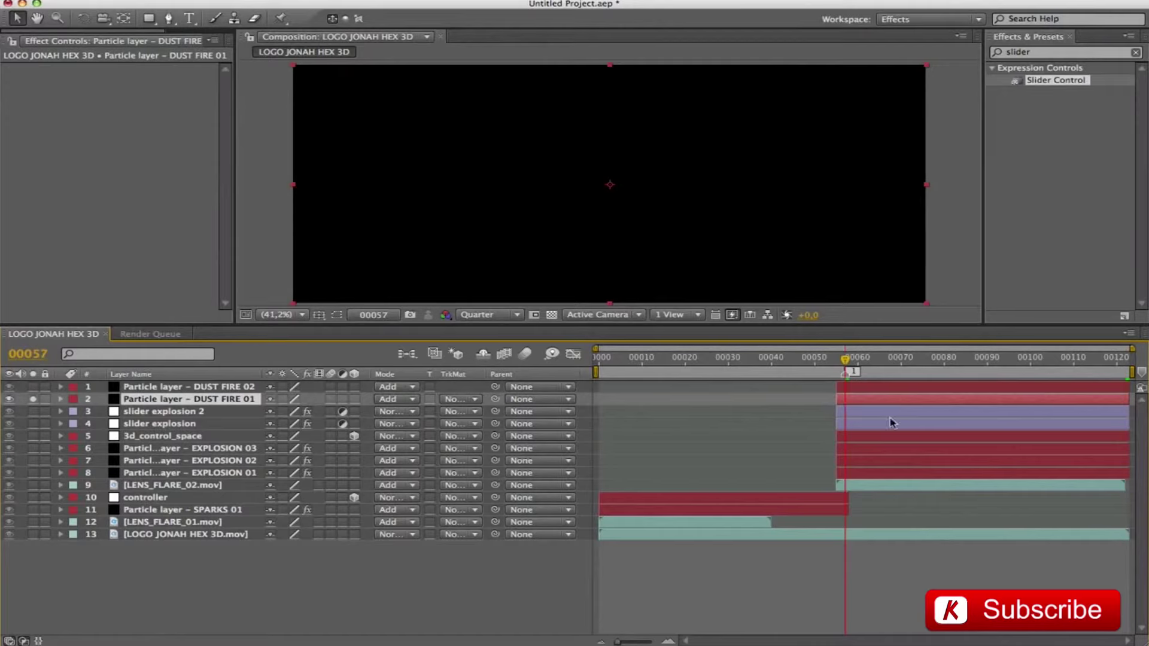
key(super+f)
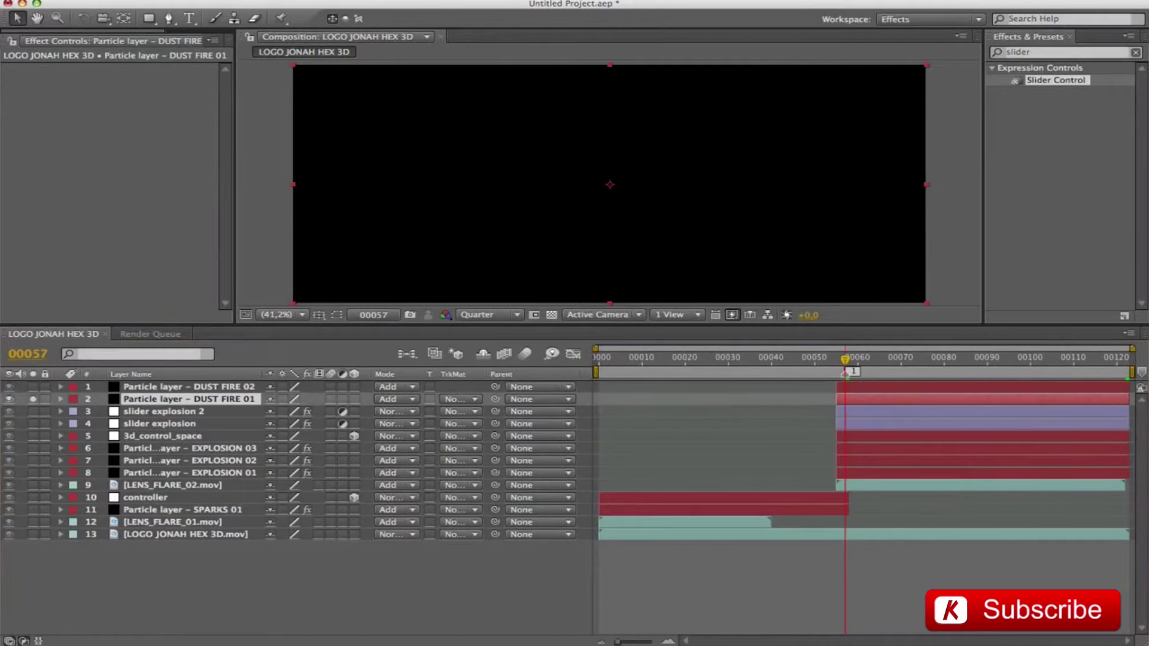
drag(954, 444, 394, 128)
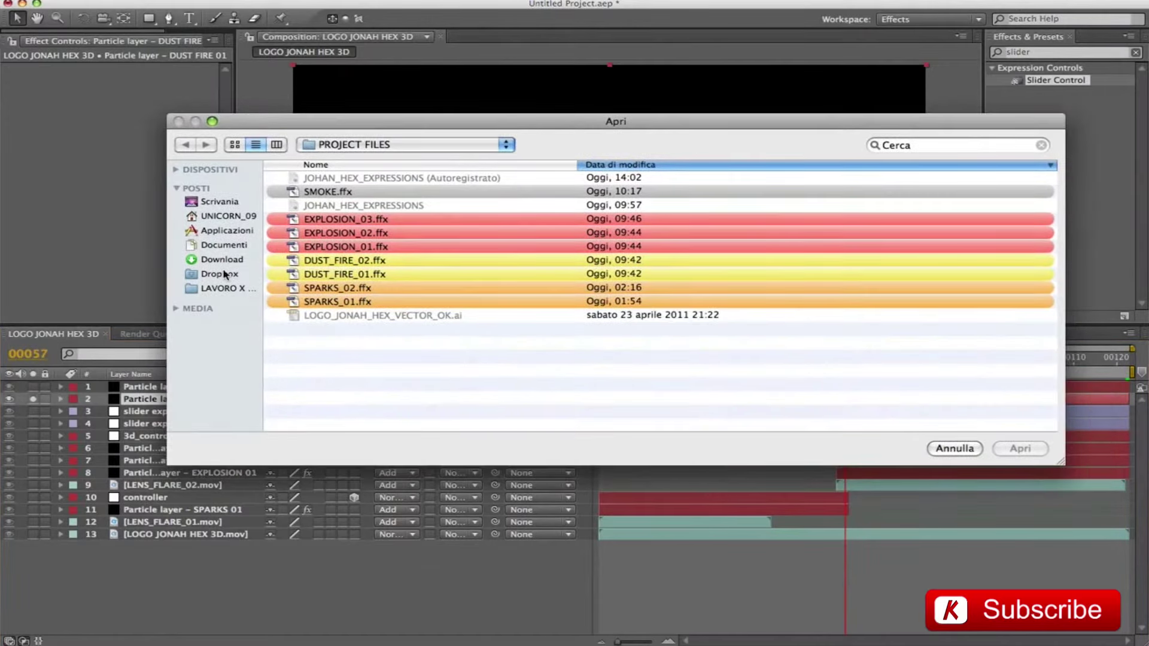
click(347, 274)
click(1020, 449)
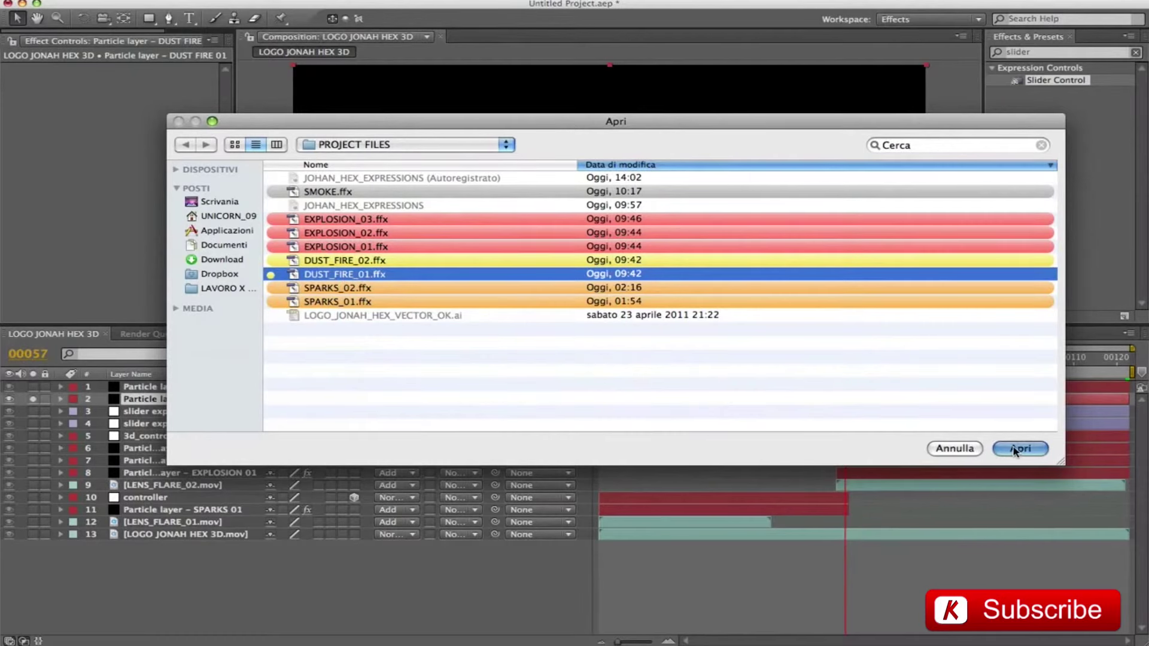
Collapse DUST FIRE 01's CC Particle World and Glow settings and preview its particles from frame 57.
click(6, 68)
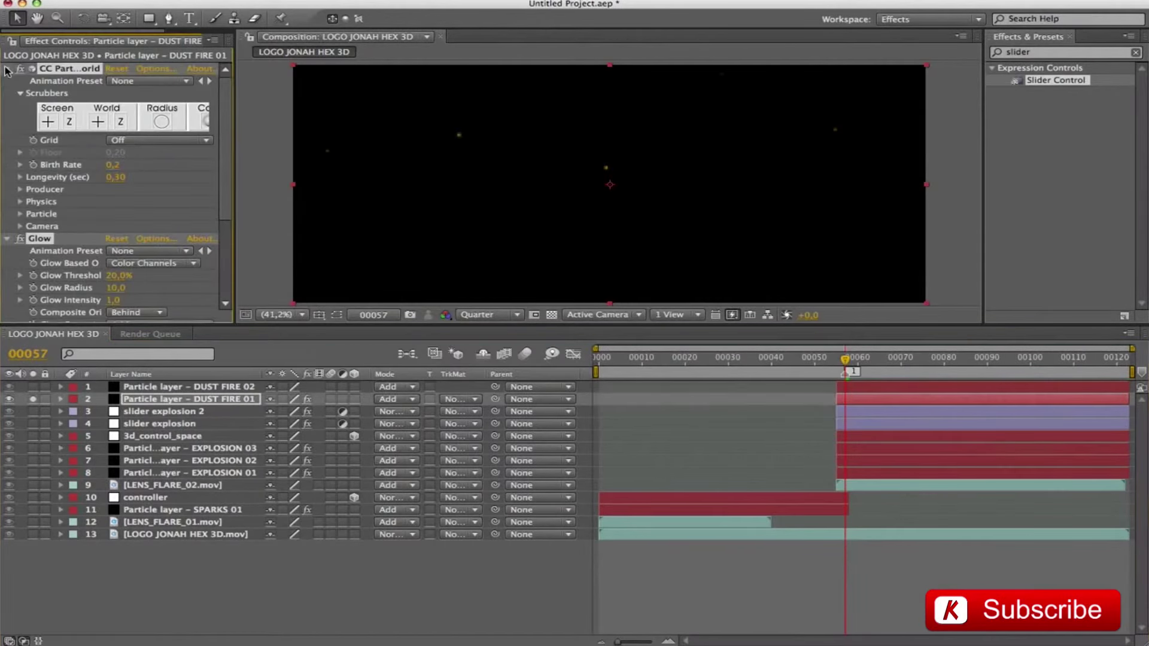
click(54, 158)
click(20, 82)
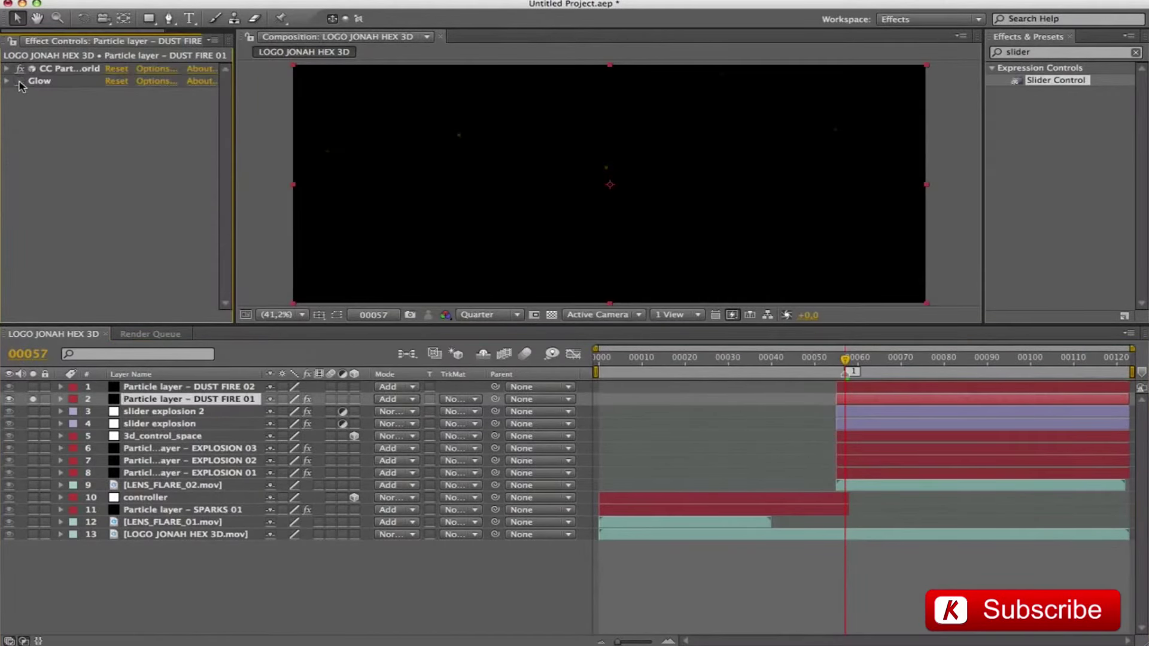
key(space)
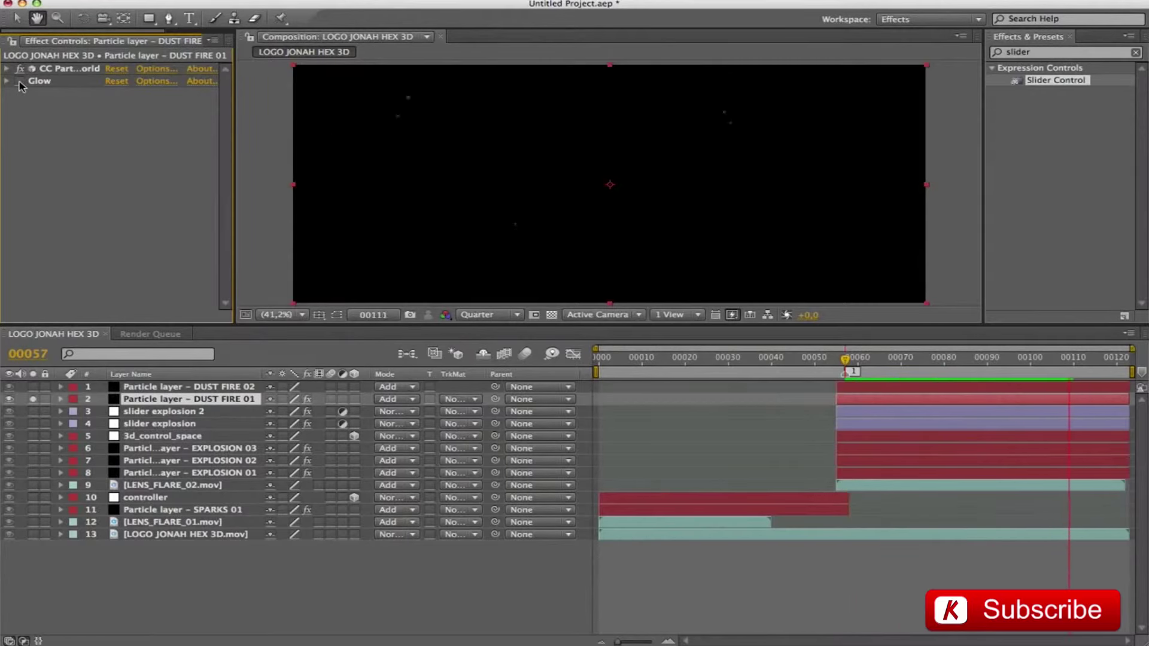
key(space)
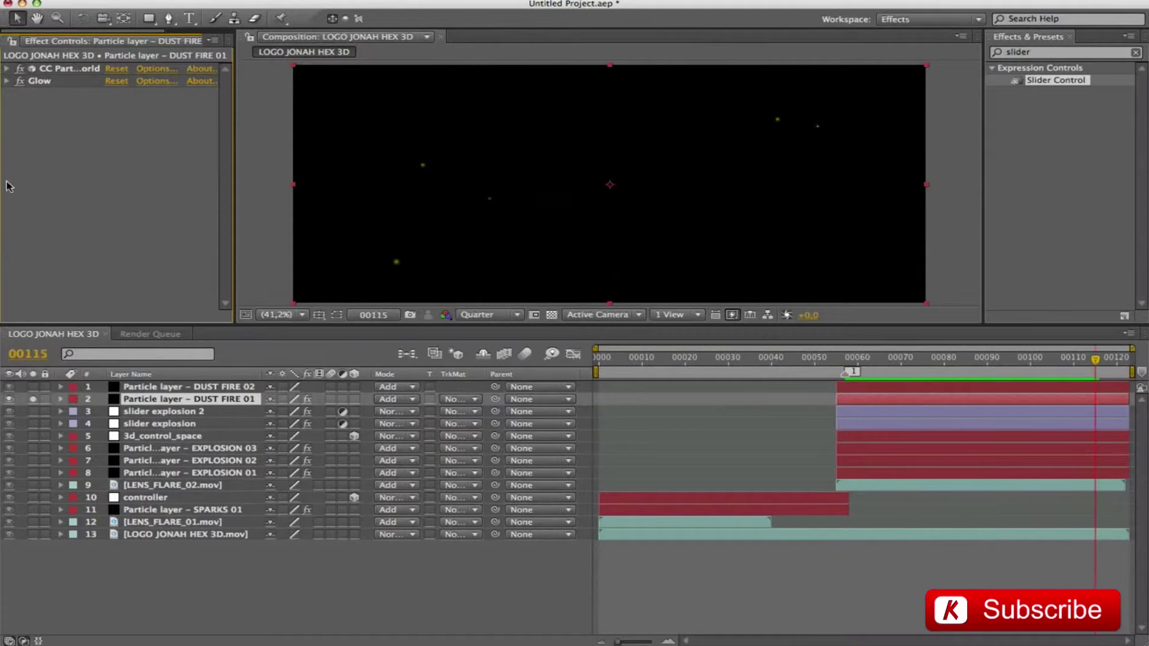
Solo the DUST FIRE 02 layer as well and apply the DUST_FIRE_02.ffx animation preset to it.
click(33, 387)
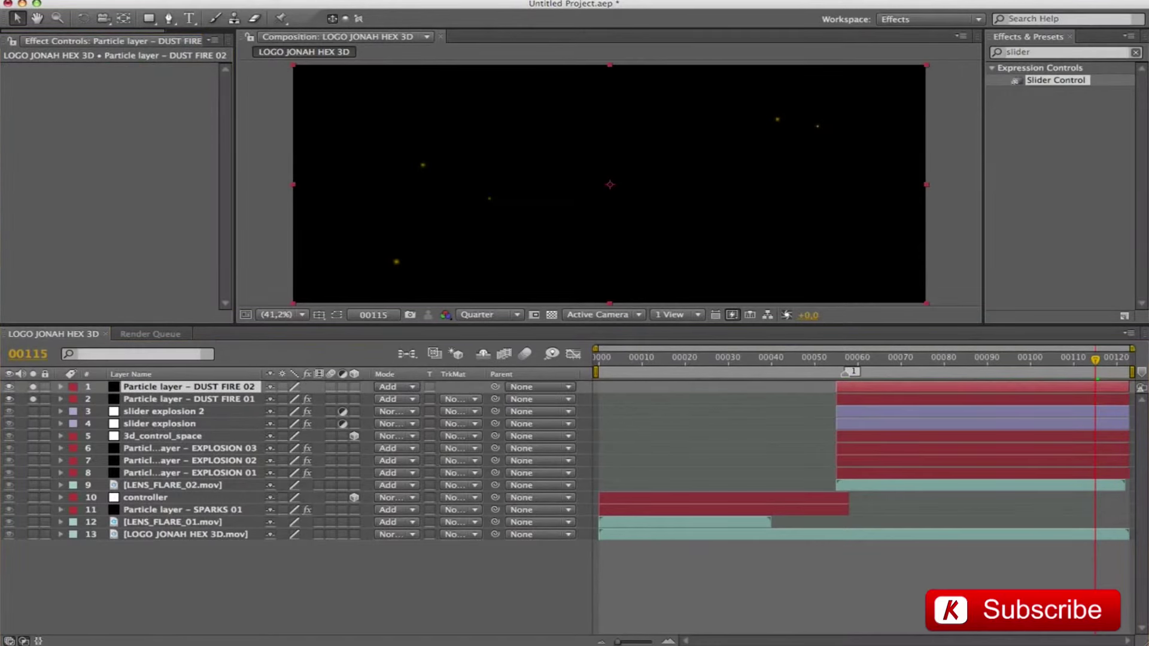
drag(463, 192, 378, 157)
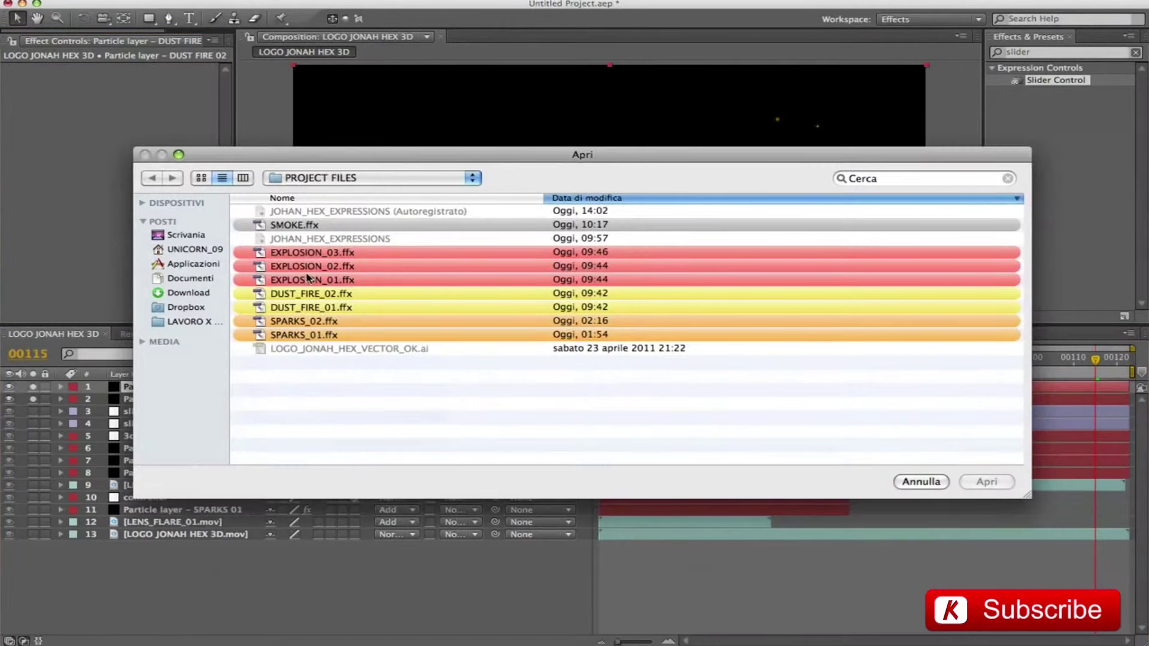
click(319, 295)
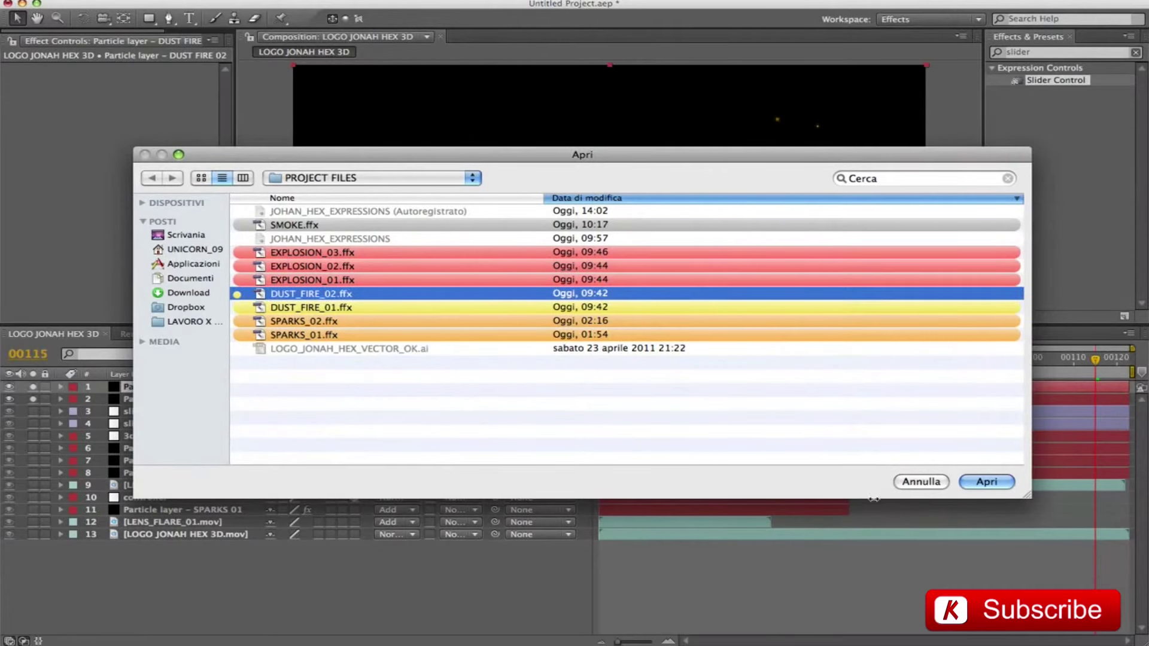
click(974, 482)
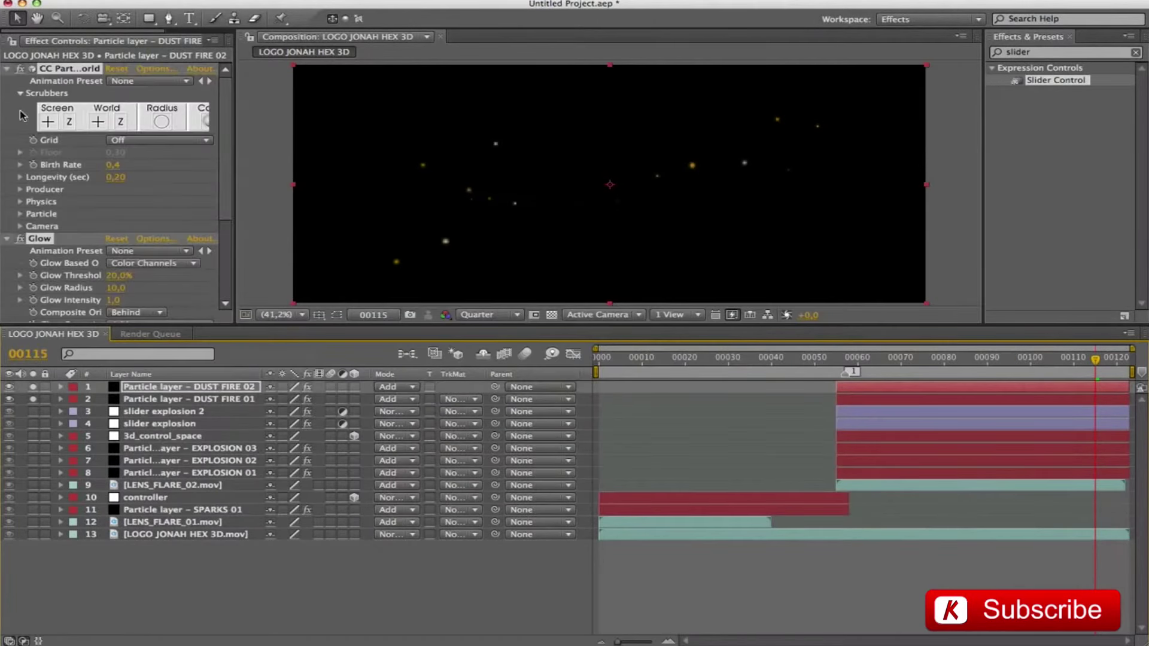
Collapse DUST FIRE 02's effect settings and preview both dust particle layers together.
click(6, 68)
click(48, 168)
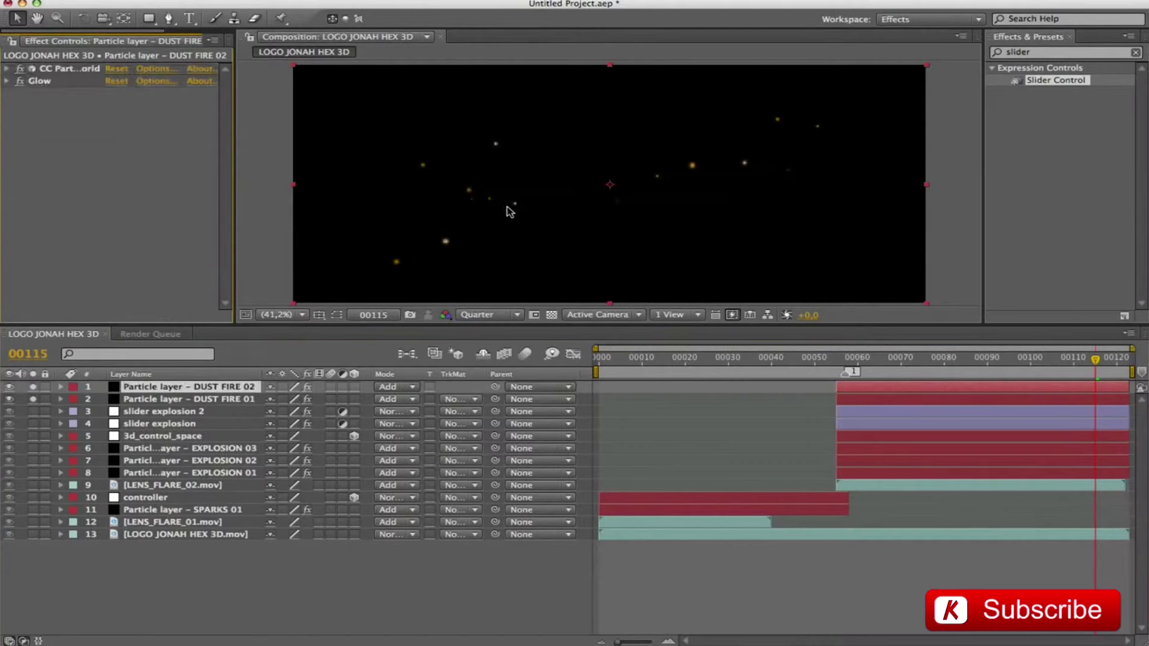
key(space)
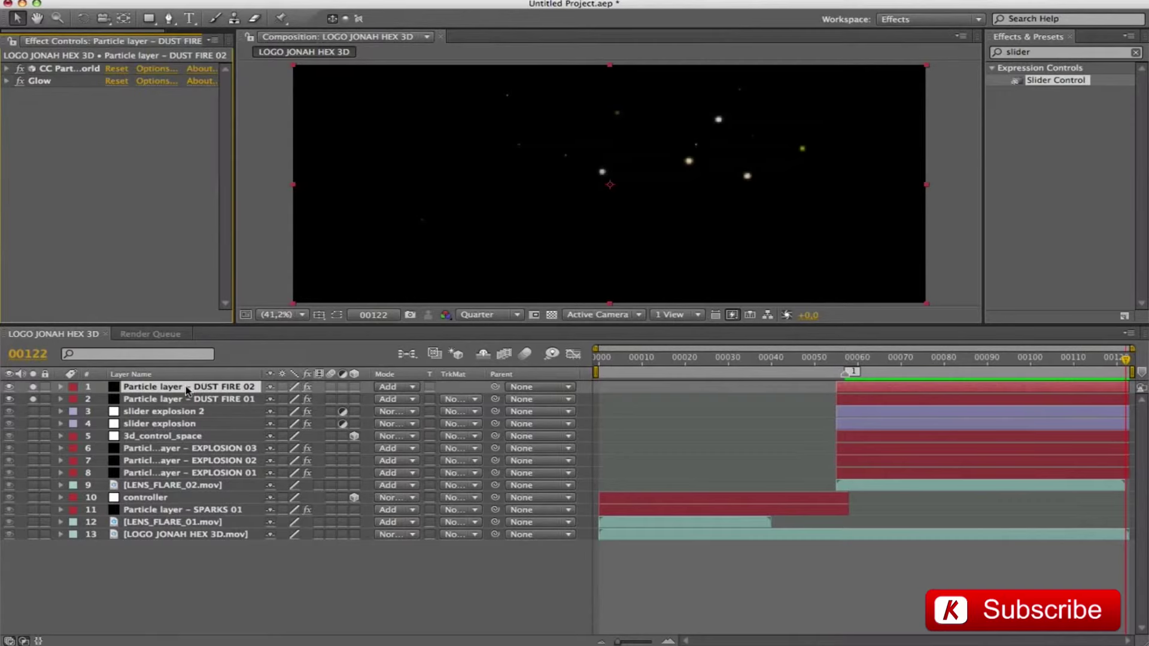
Pre-compose the DUST FIRE 01 and DUST FIRE 02 layers as "DUST FIRE COMP", moving all attributes into the new composition.
shift+click(127, 405)
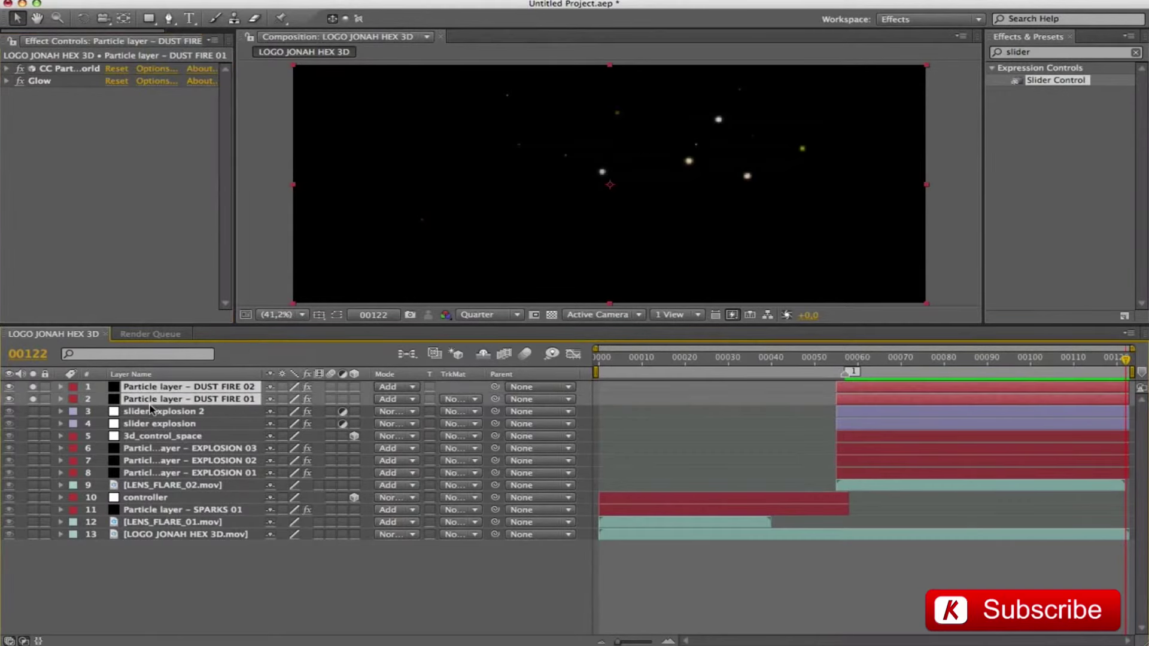
key(super+shift+c)
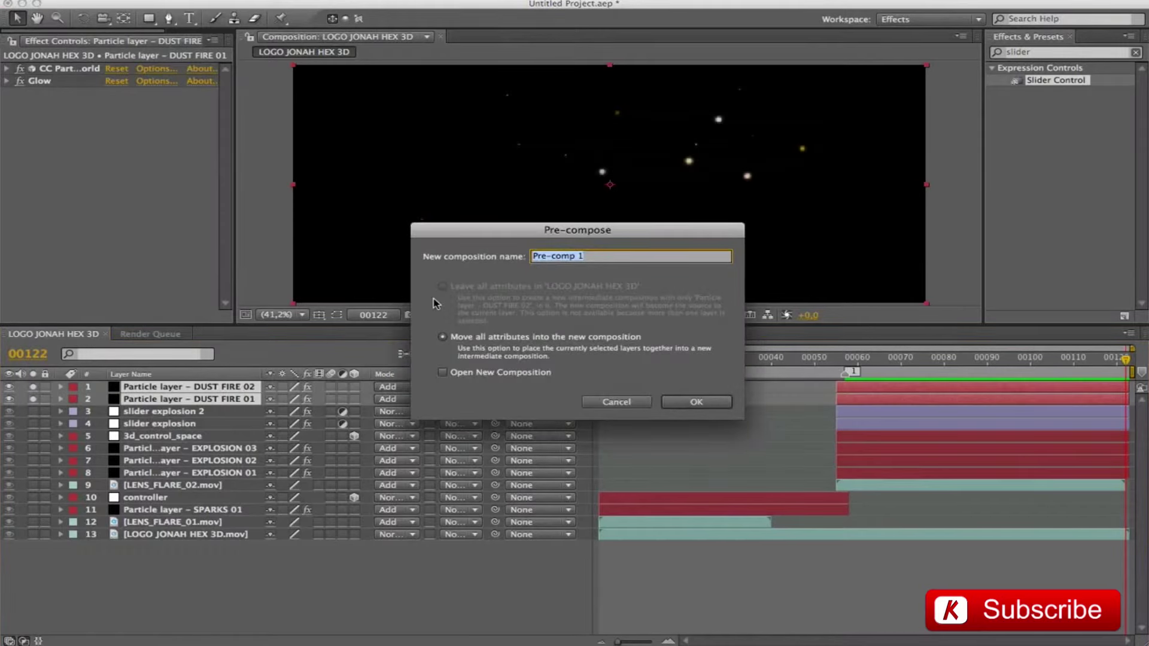
text(DUST FIRE COMP)
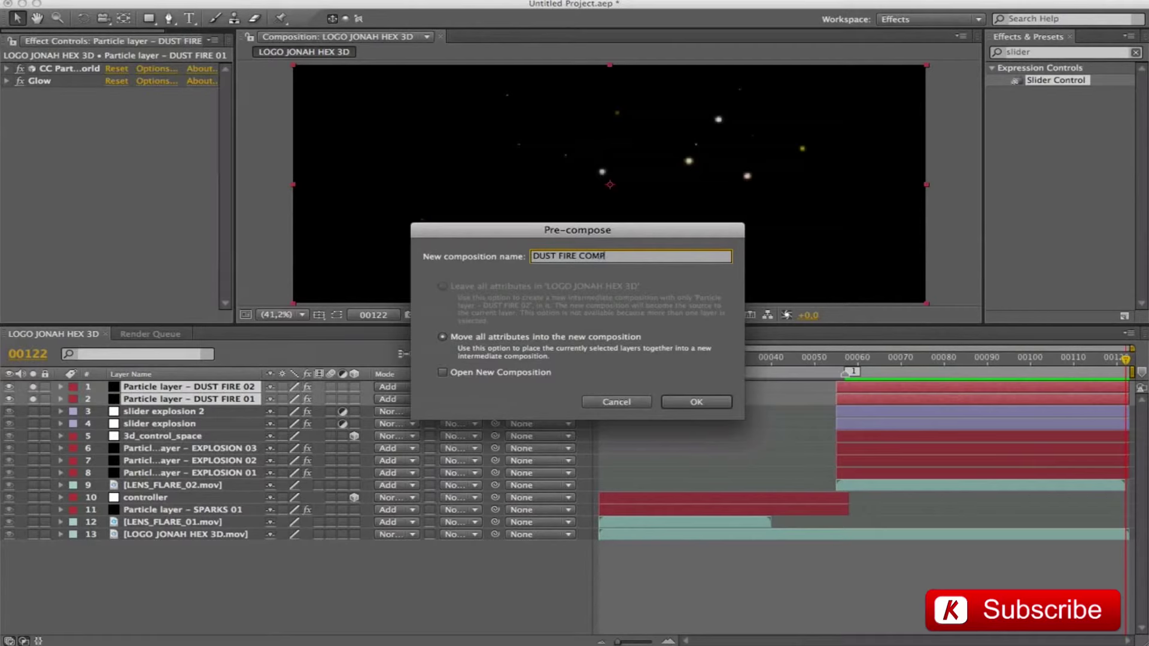
key(Return)
key(Caps_Lock)
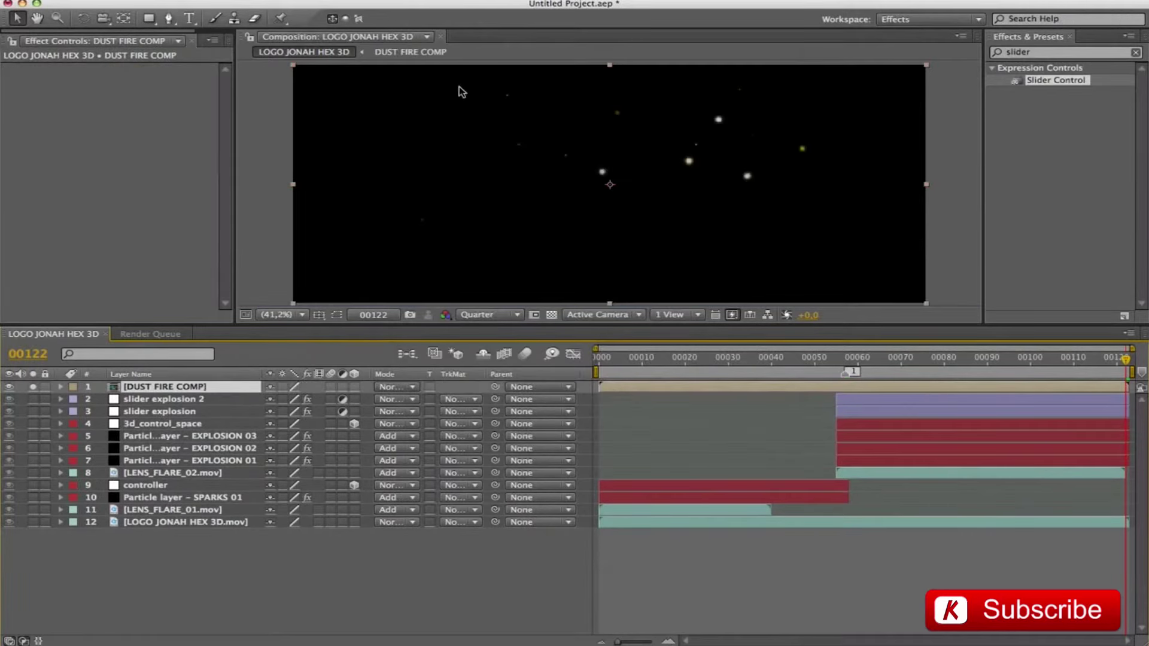
Show the layer timing columns and set DUST FIRE COMP's time stretch factor to 150%.
click(40, 641)
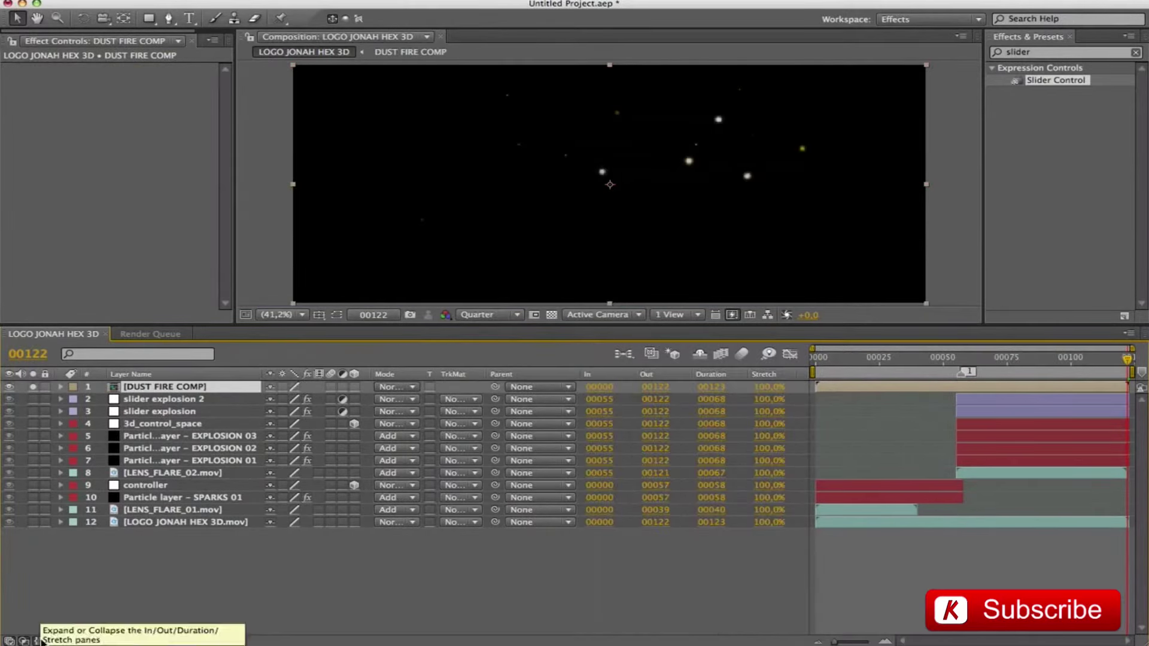
click(766, 387)
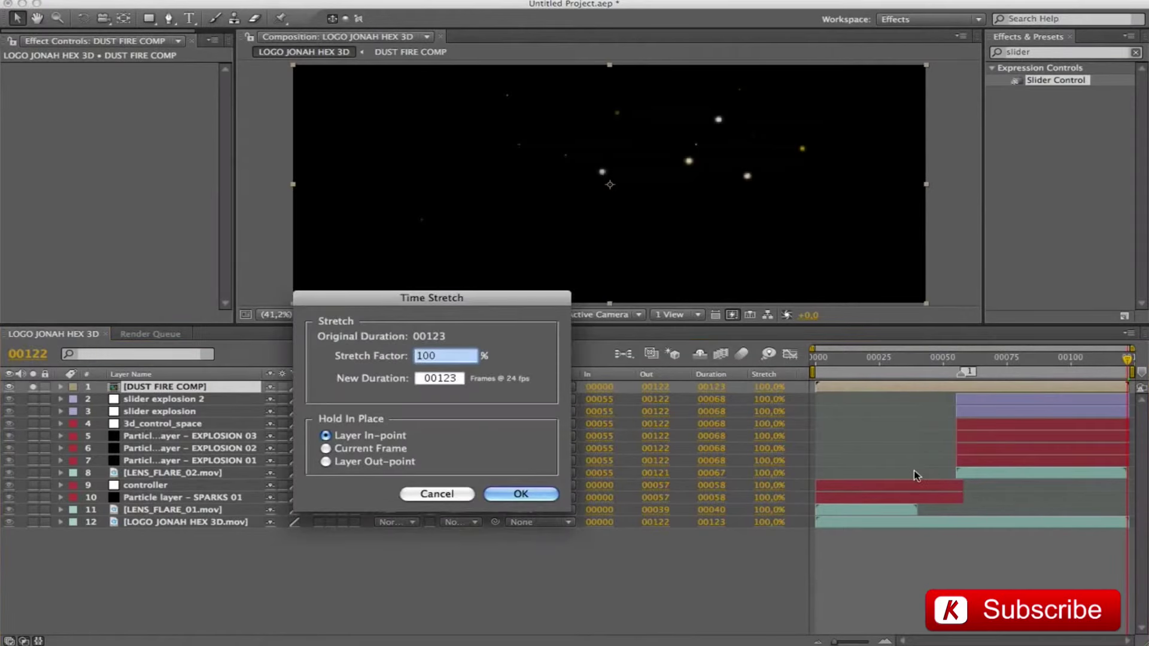
text(150)
key(Return)
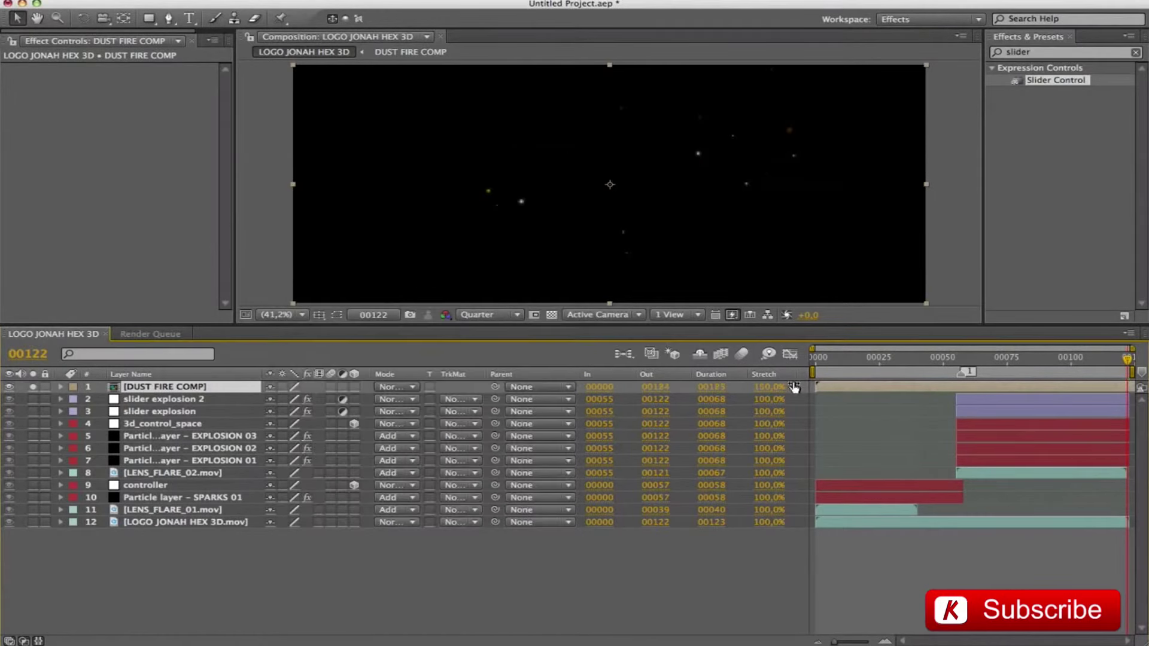
Preview the time-stretched DUST FIRE COMP from frame 57 and replay its later portion.
key(1)
key(space)
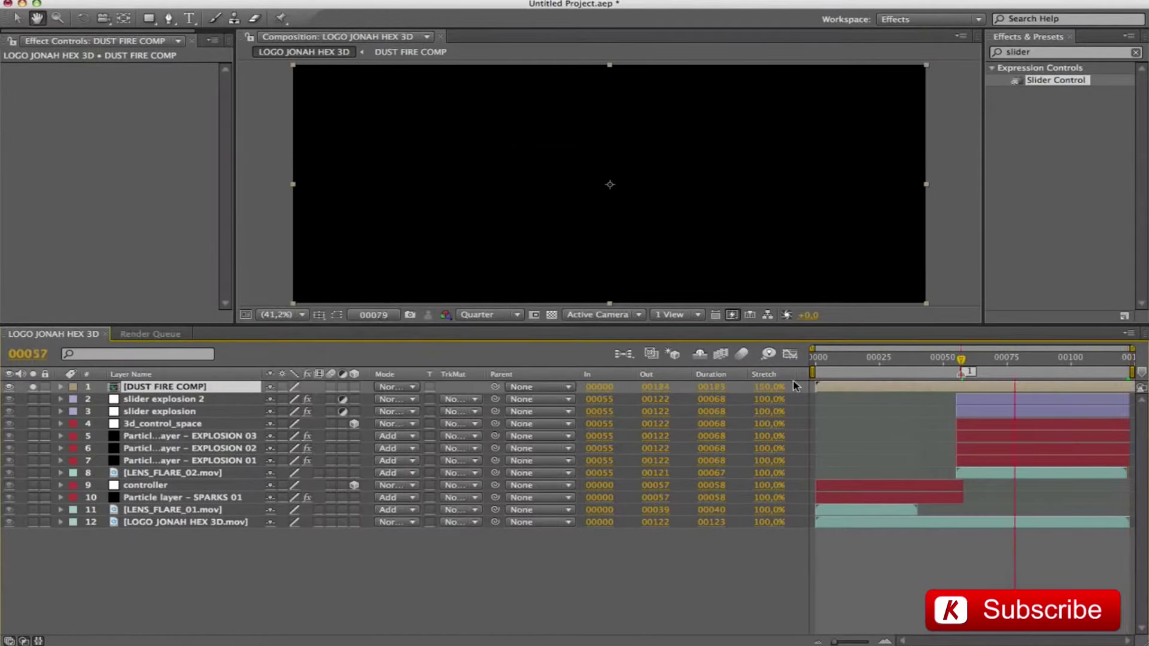
key(space)
drag(1100, 362, 969, 361)
key(space)
key(space)
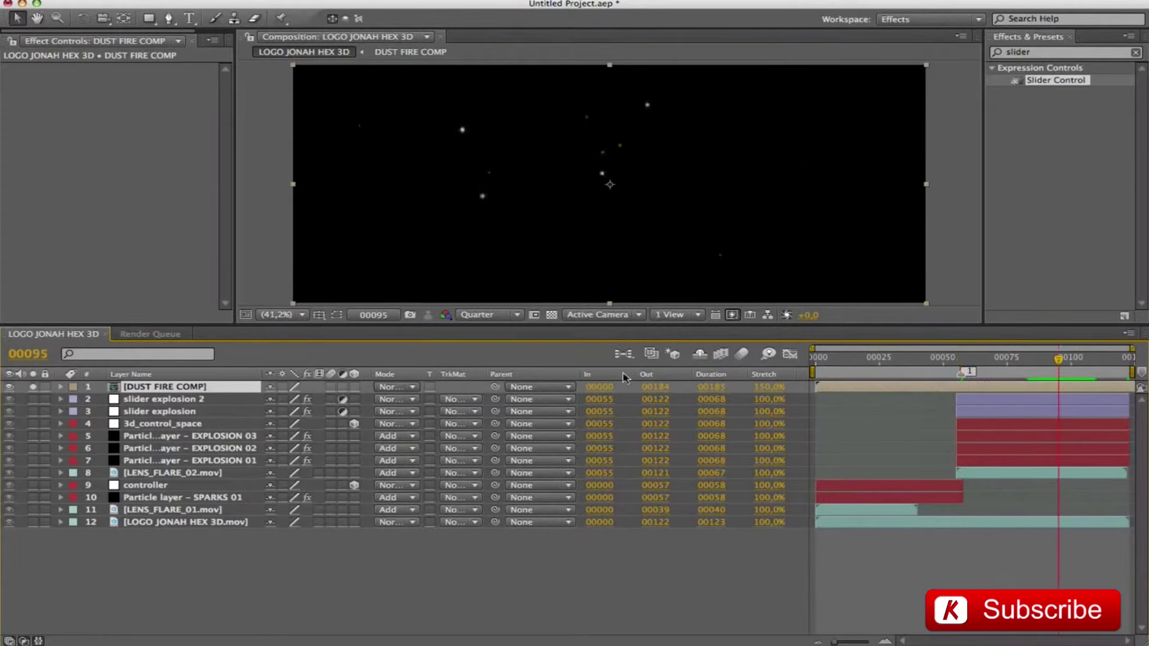
Open DUST FIRE COMP and extend the start of both particle layers back to frame 0.
double_click(133, 388)
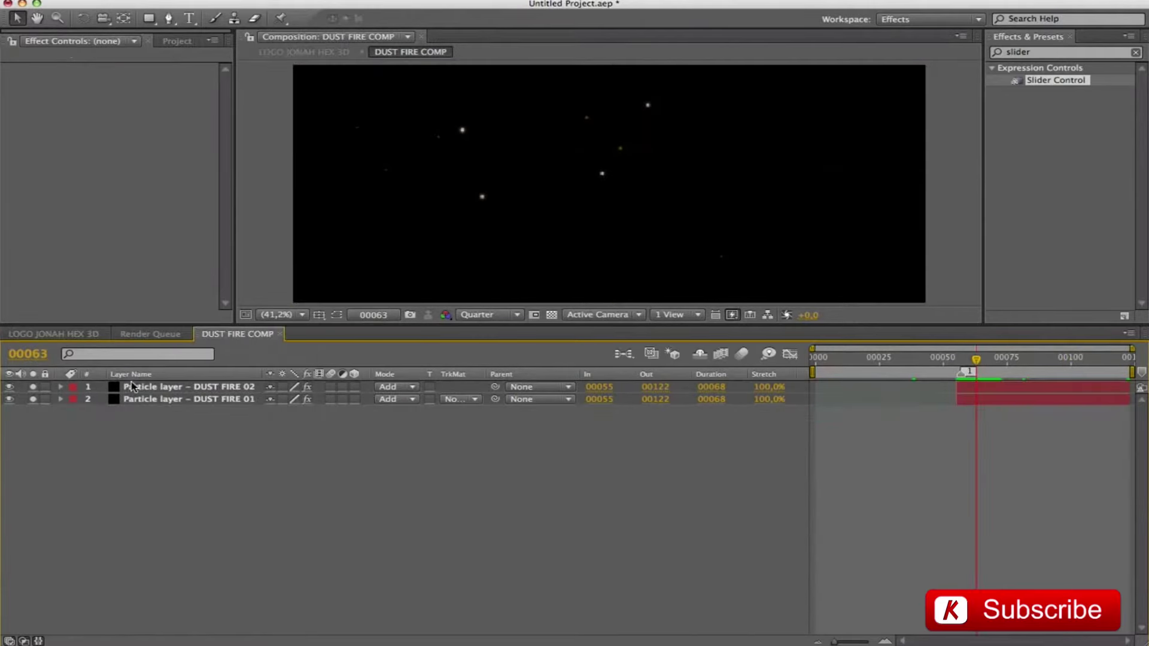
click(1014, 387)
click(999, 398)
shift+click(978, 388)
drag(958, 387, 815, 389)
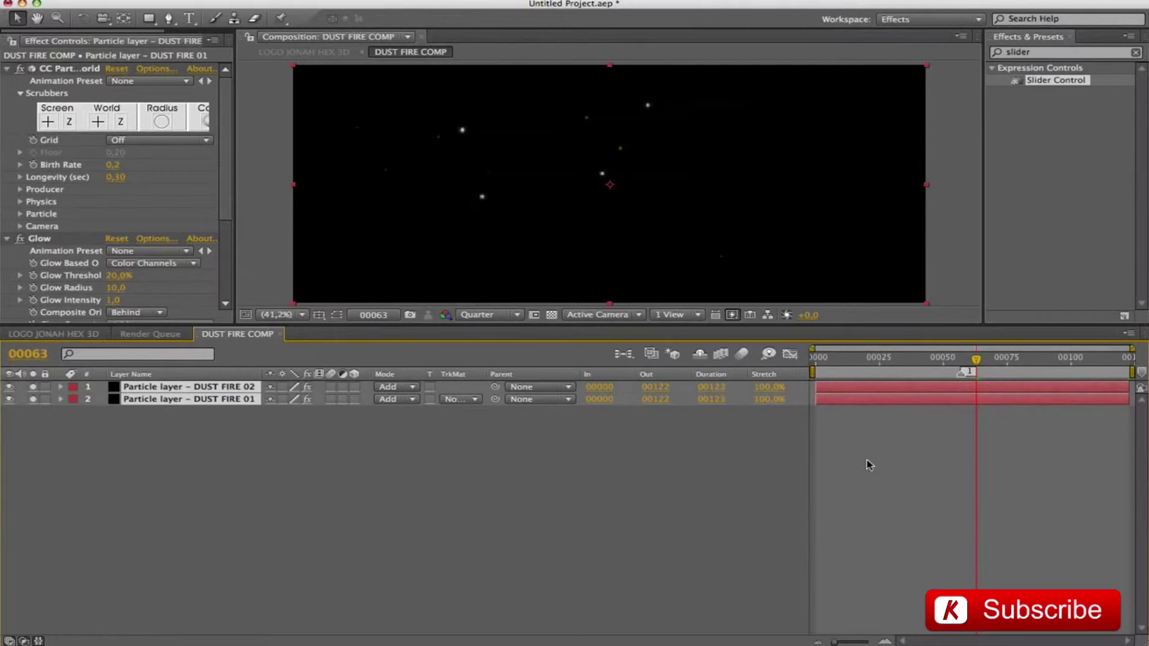
In the LOGO JONAH HEX 3D composition, unsolo DUST FIRE COMP, set its blending mode to Add and preview from frame 57.
click(56, 335)
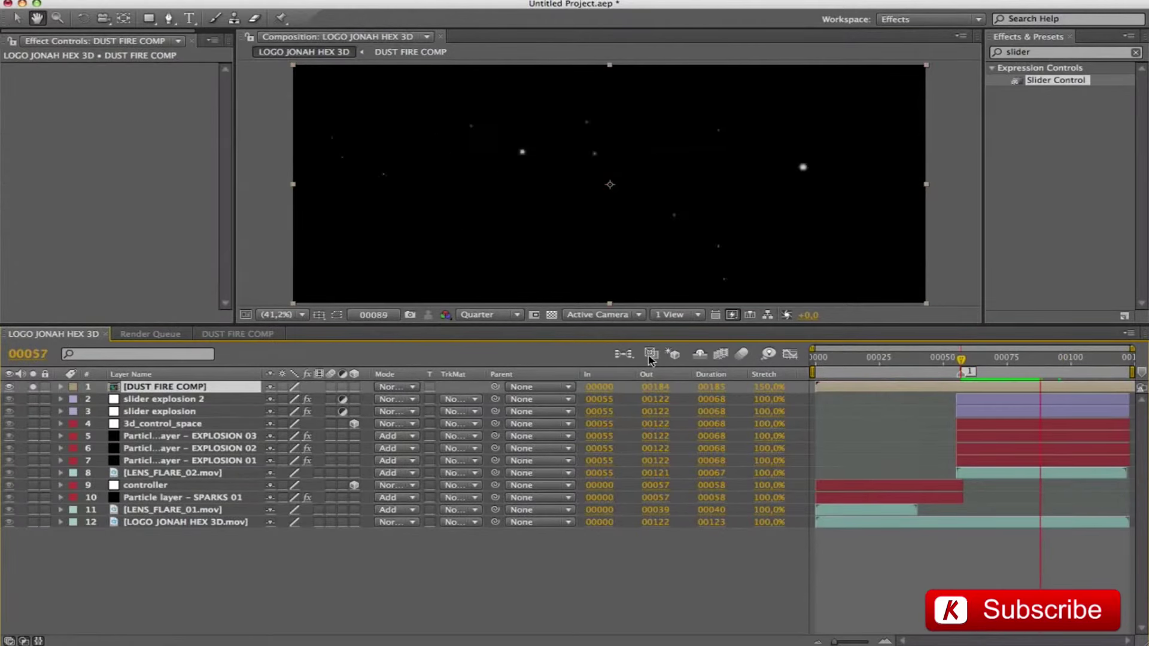
key(space)
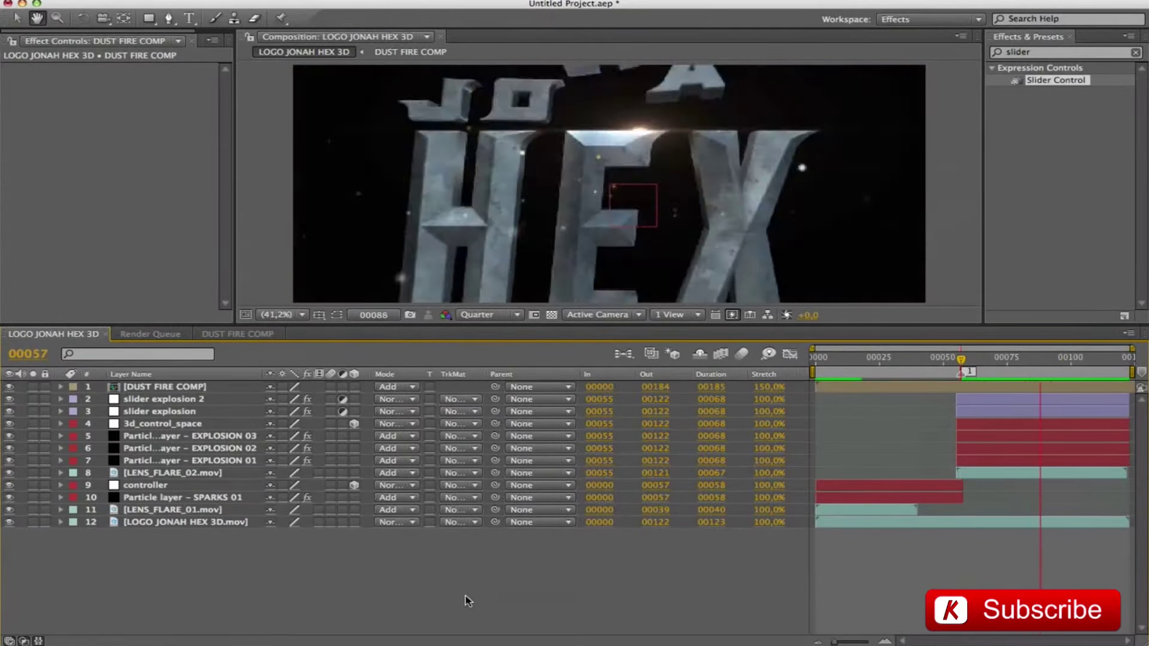
key(space)
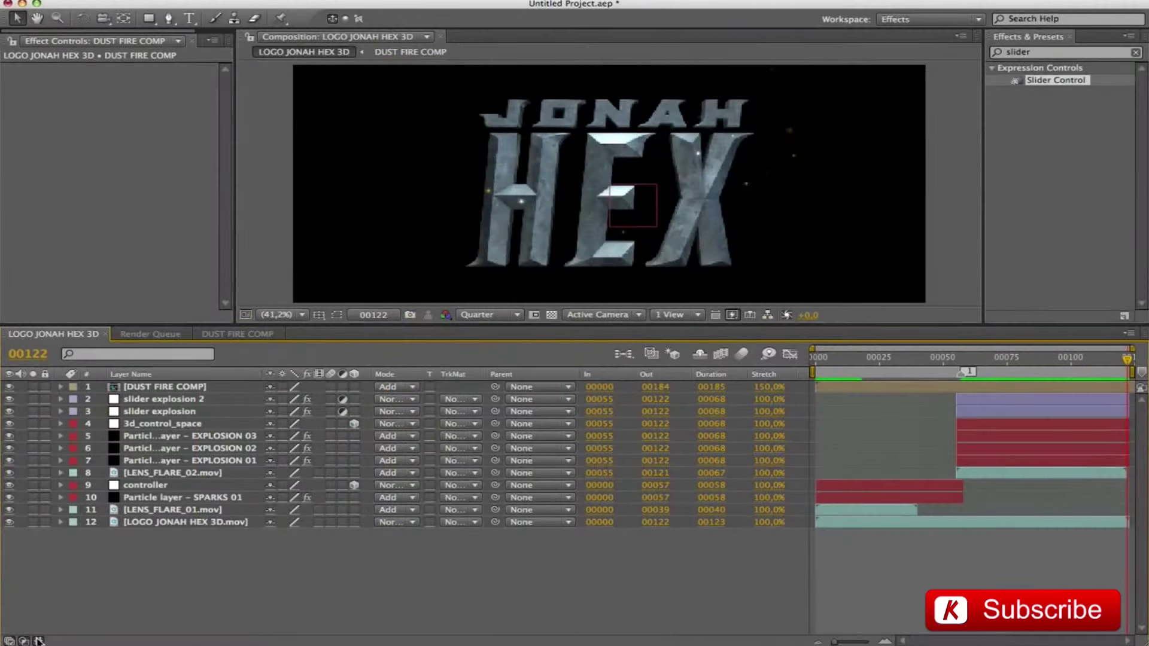
Hide the layer timing columns, enlarge the composition view and bring up the project's list of footage.
click(39, 641)
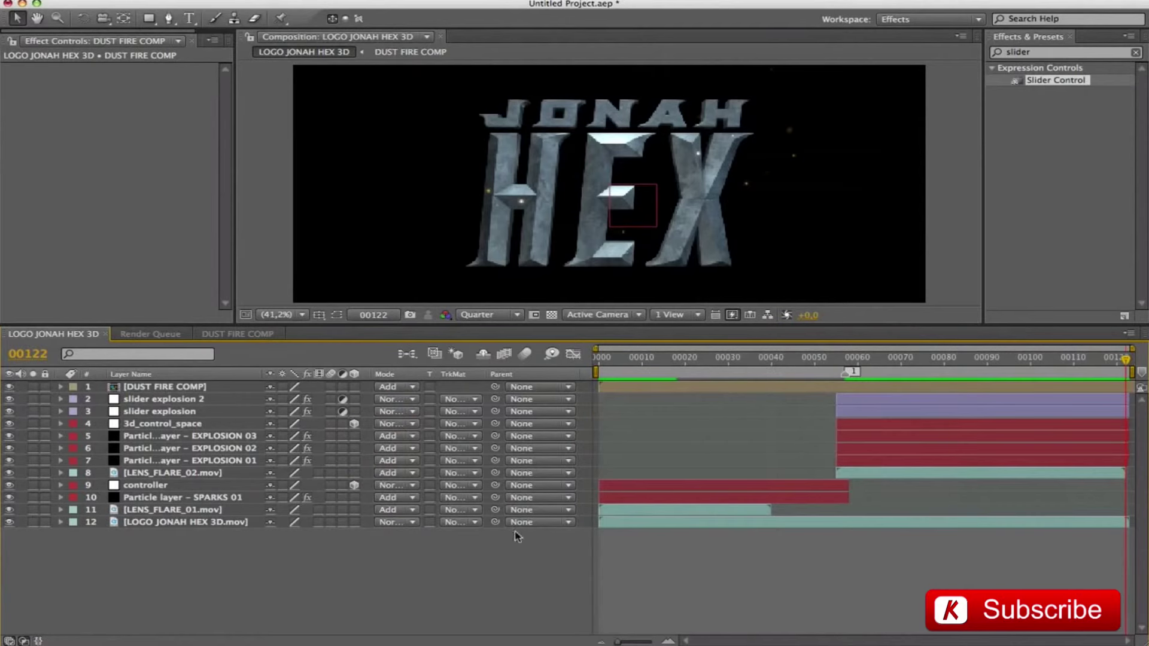
drag(395, 328, 395, 394)
click(201, 40)
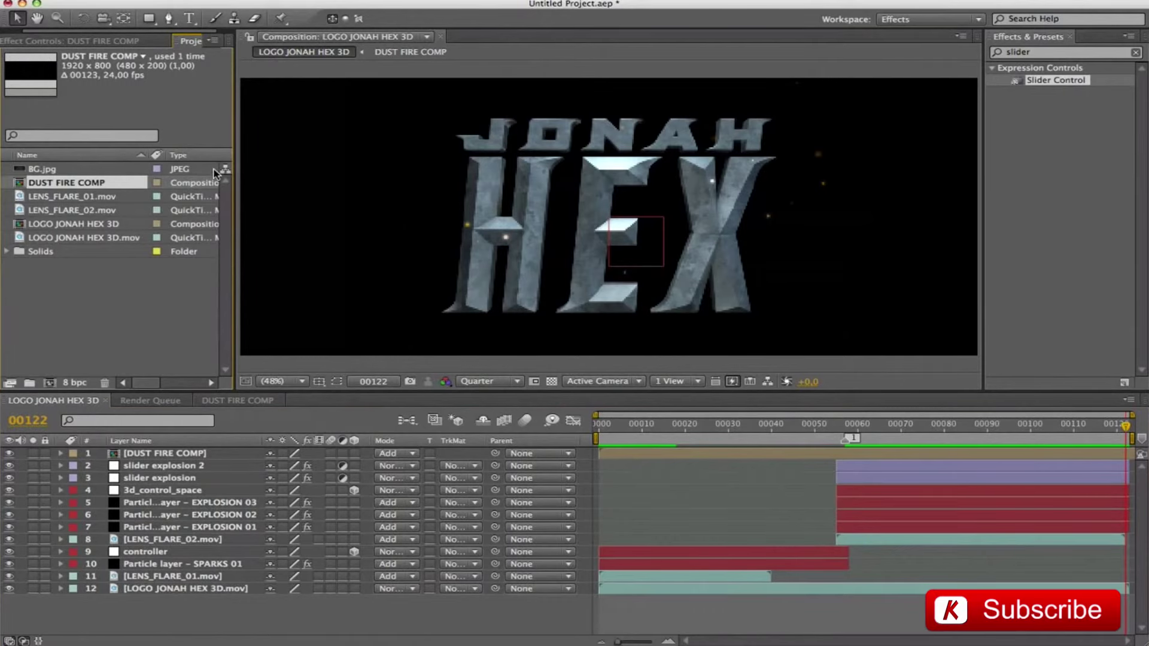
Add BG.jpg as the bottommost layer of the LOGO JONAH HEX 3D composition and save the project.
drag(46, 170, 72, 622)
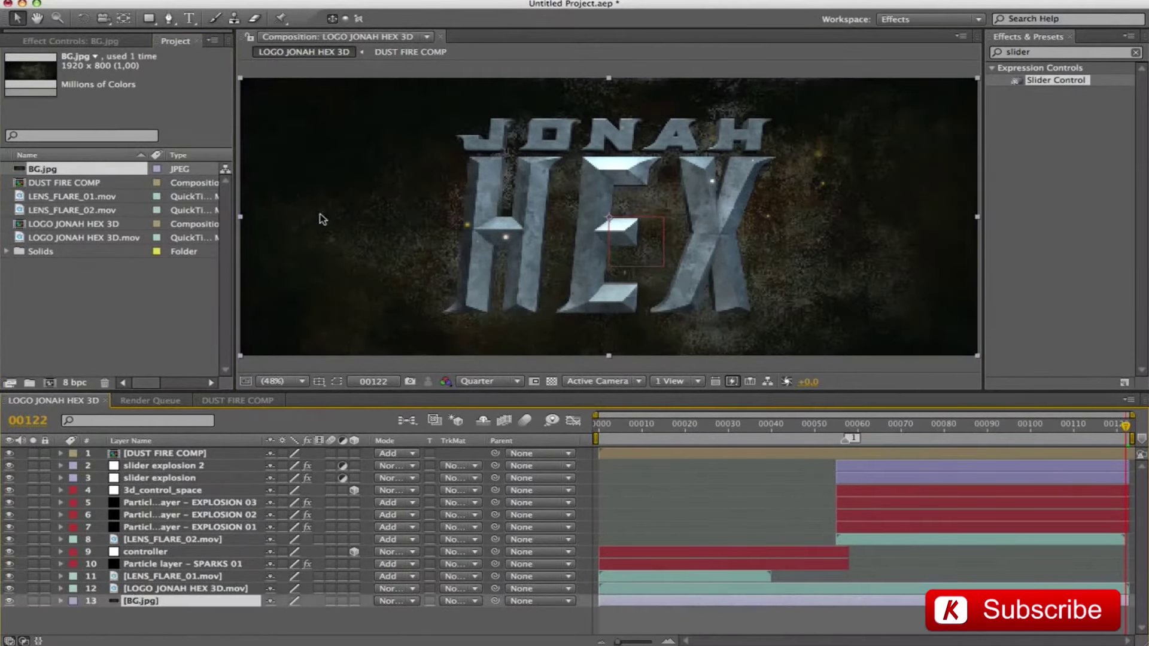
key(super+s)
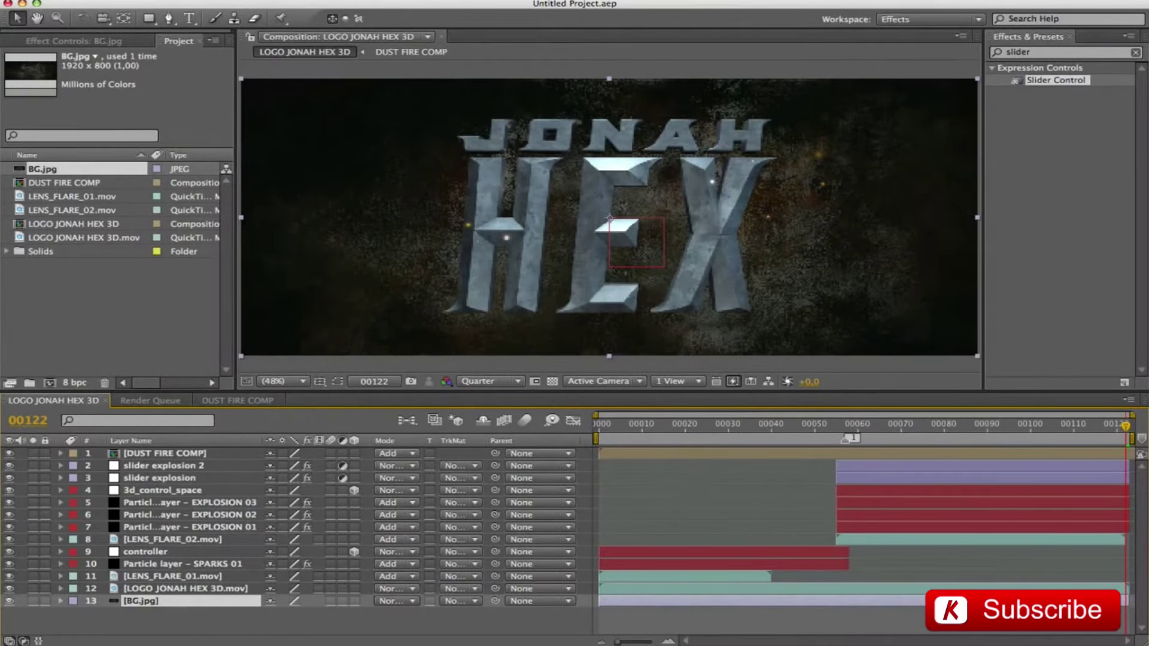
Solo the BG.jpg and LOGO JONAH HEX 3D.mov layers and preview the logo animation over the background.
drag(32, 601, 33, 589)
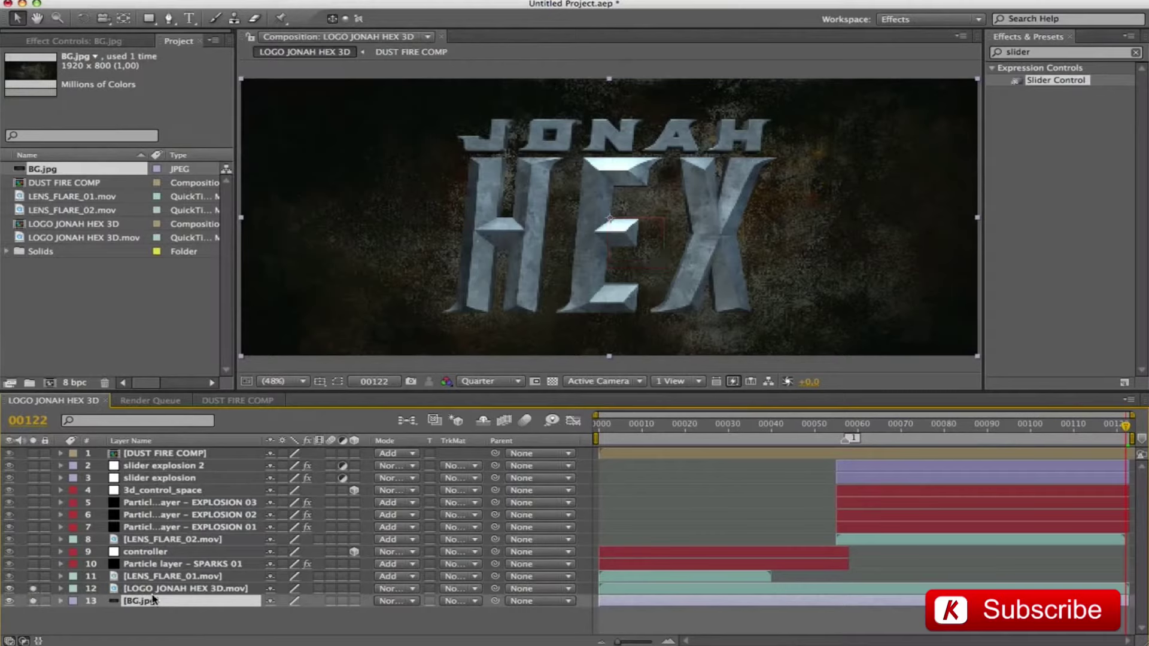
key(space)
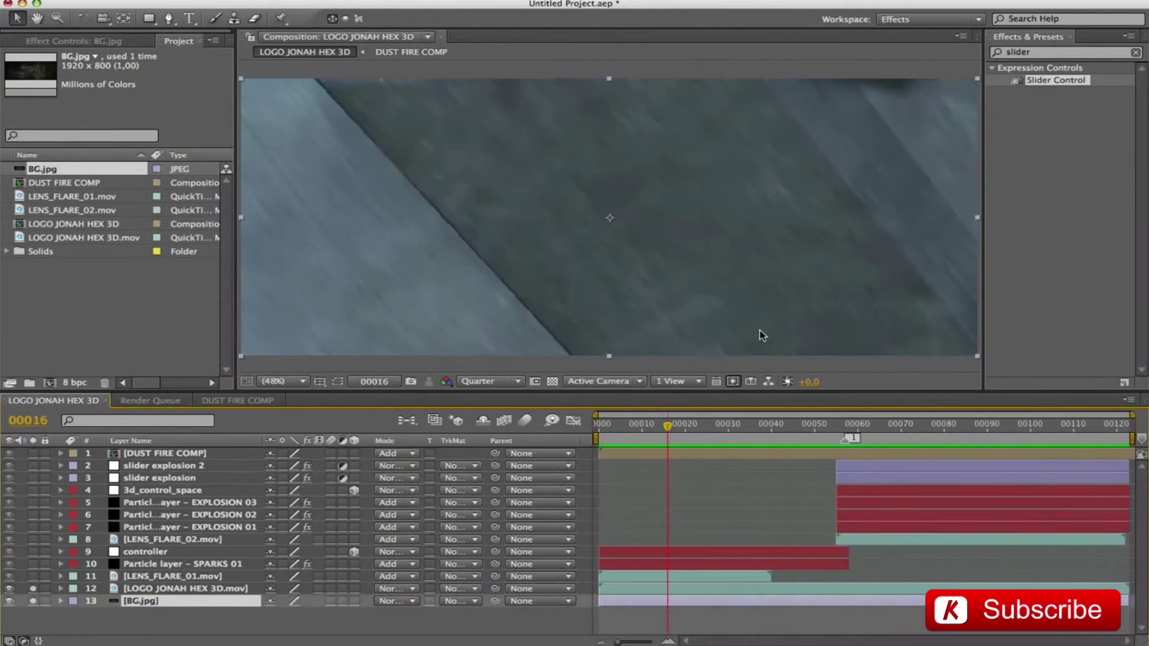
key(space)
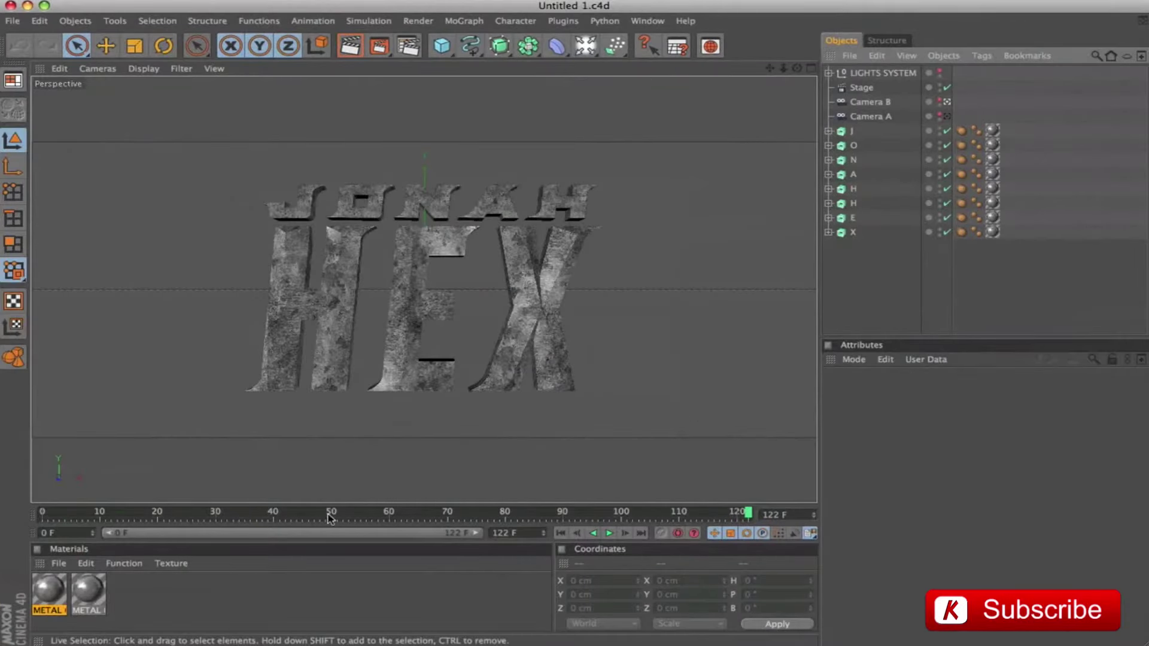
In Cinema 4D, create a cube measuring 2015 cm in X, 835 cm in Y and 1 cm in Z as a backdrop.
click(441, 45)
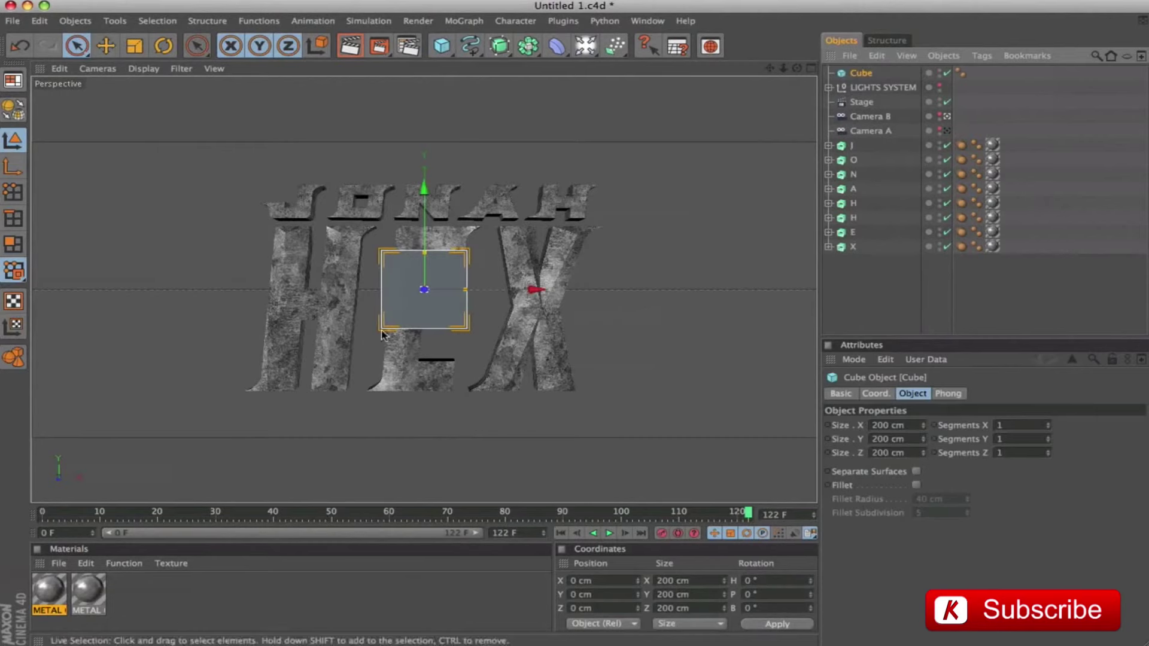
double_click(909, 426)
text(2015)
key(Tab)
text(8)
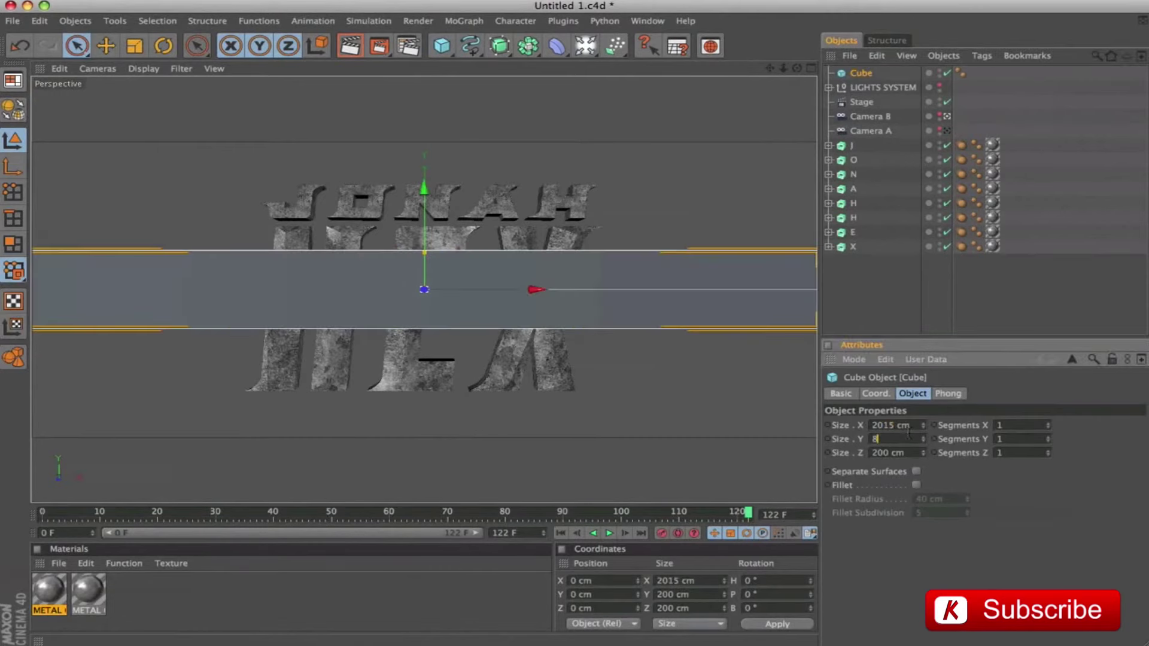
text(35)
key(Tab)
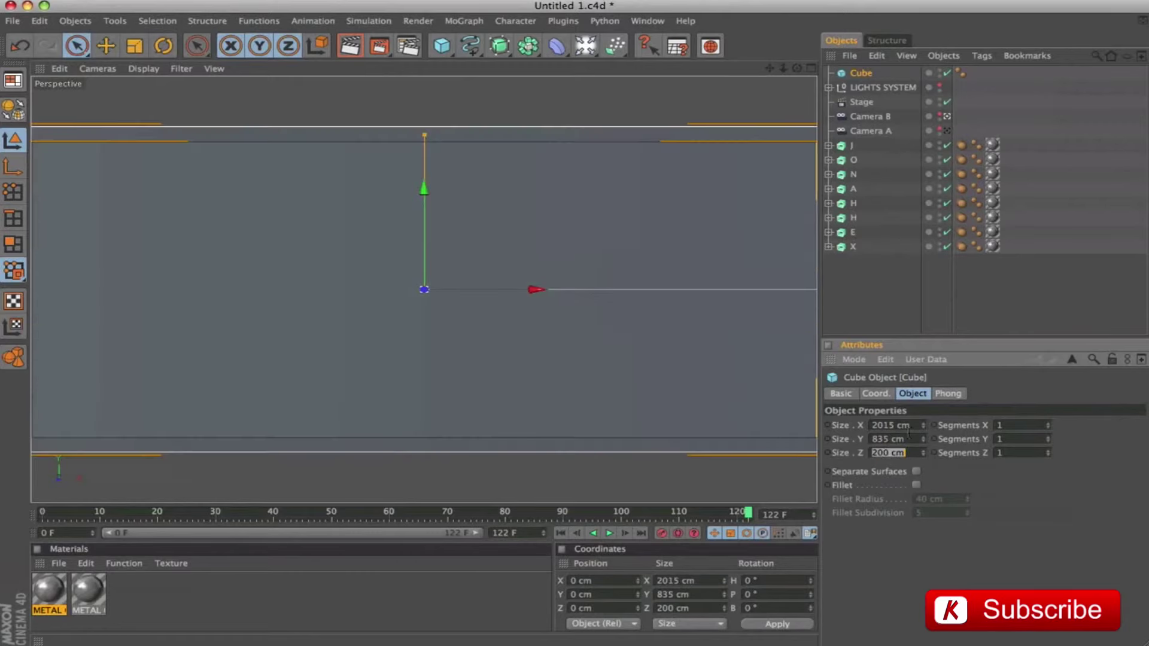
text(1)
key(Return)
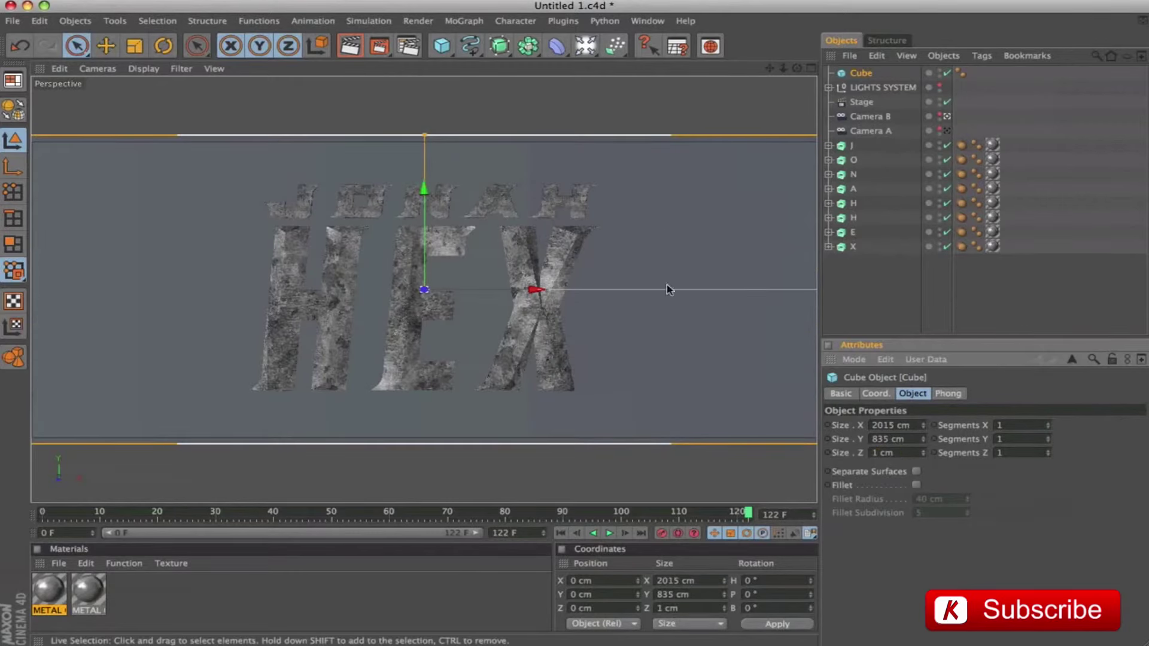
Set the backdrop cube's Z position to 80.5 cm and test-render the view.
click(876, 394)
click(896, 453)
text(80.5)
key(Return)
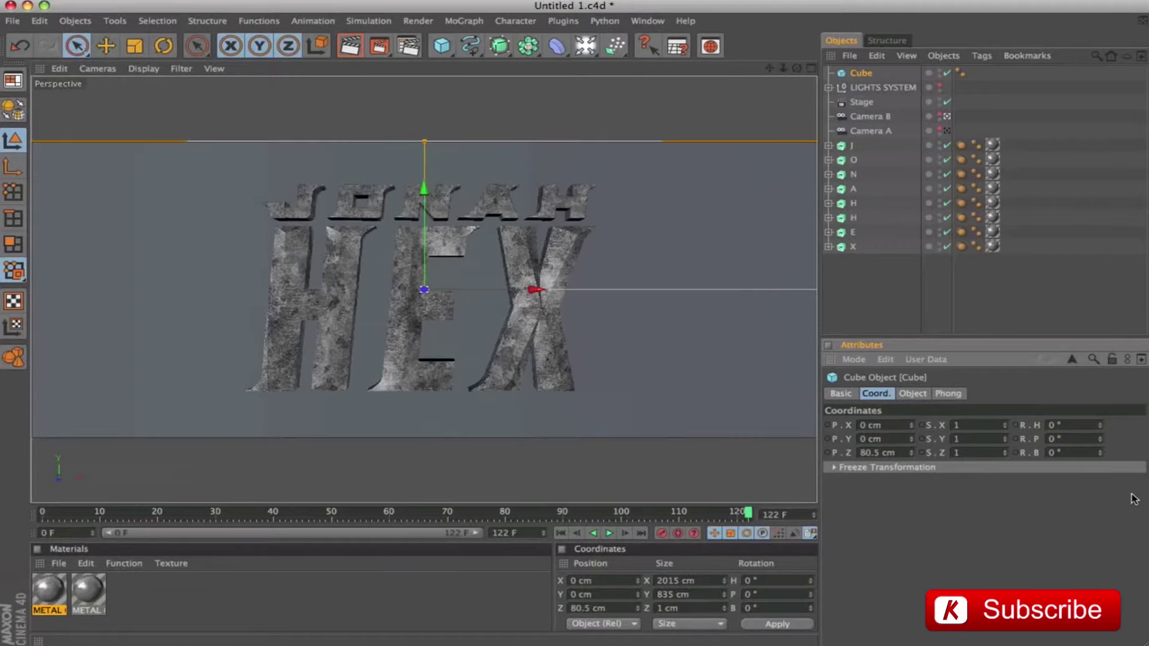
key(ctrl+r)
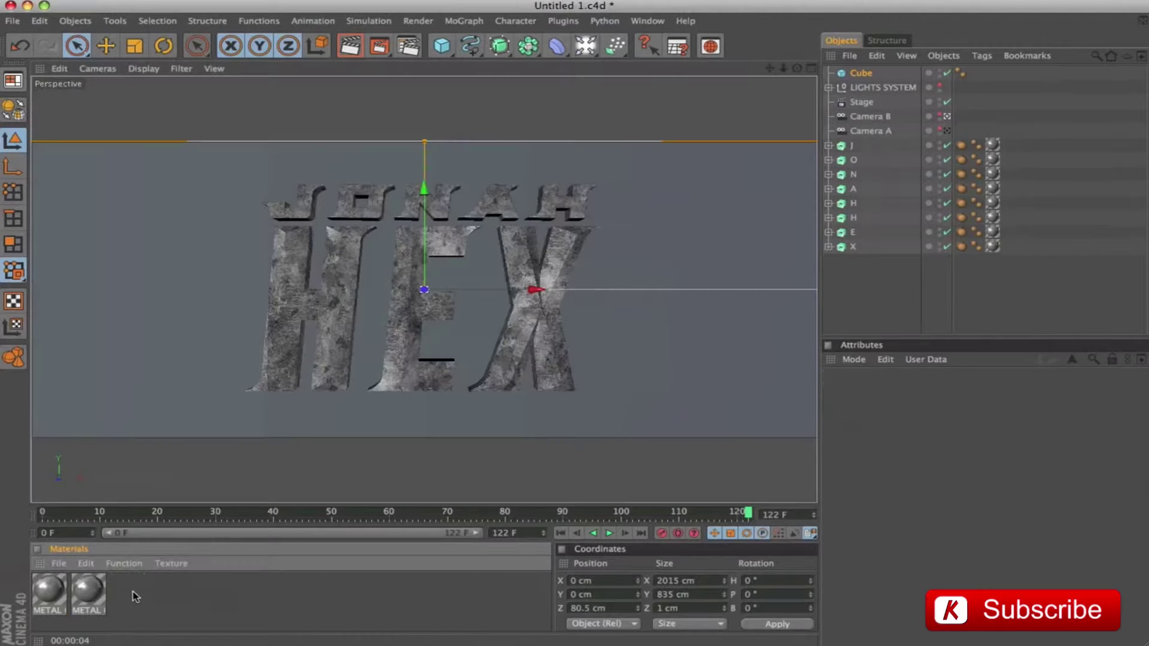
Create a new material named BG and disable its Specular channel.
double_click(134, 598)
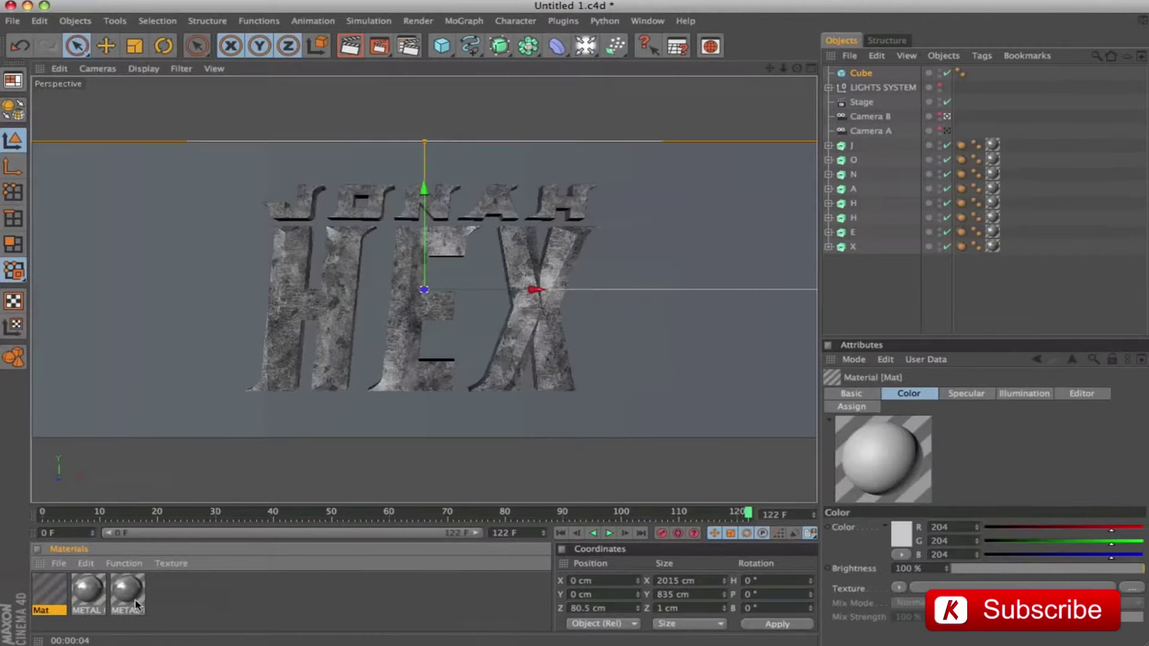
click(853, 394)
click(888, 527)
text(BG)
key(Return)
click(887, 626)
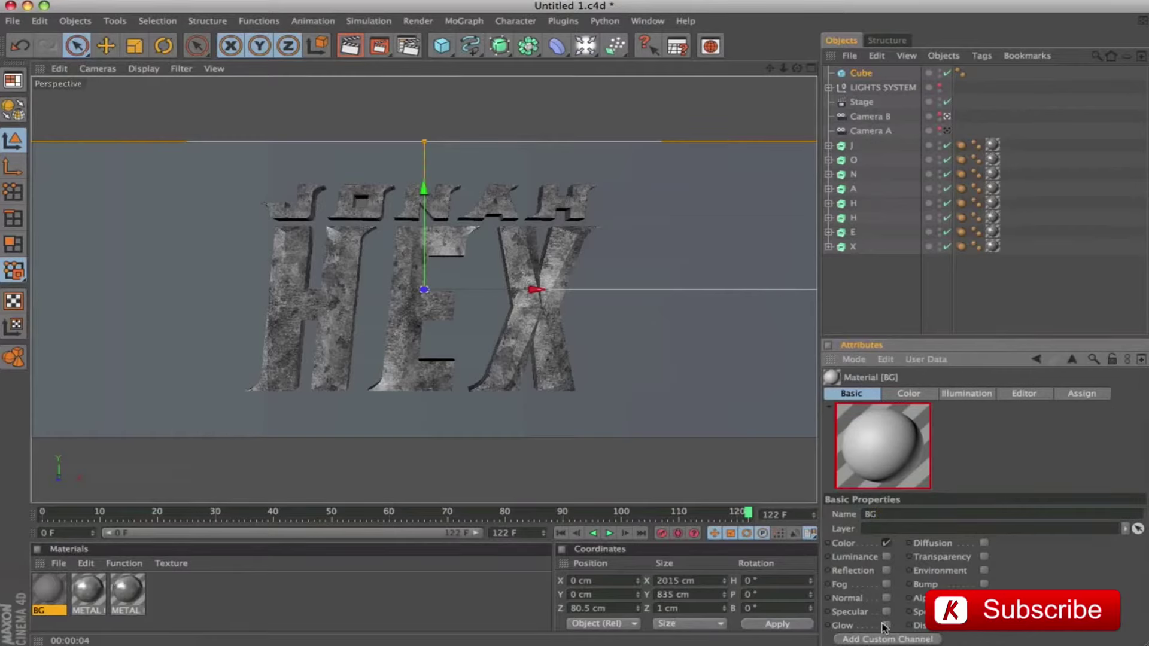
Load BG.jpg as the BG material's colour texture and apply the material to the backdrop cube, checking it with a render.
click(908, 394)
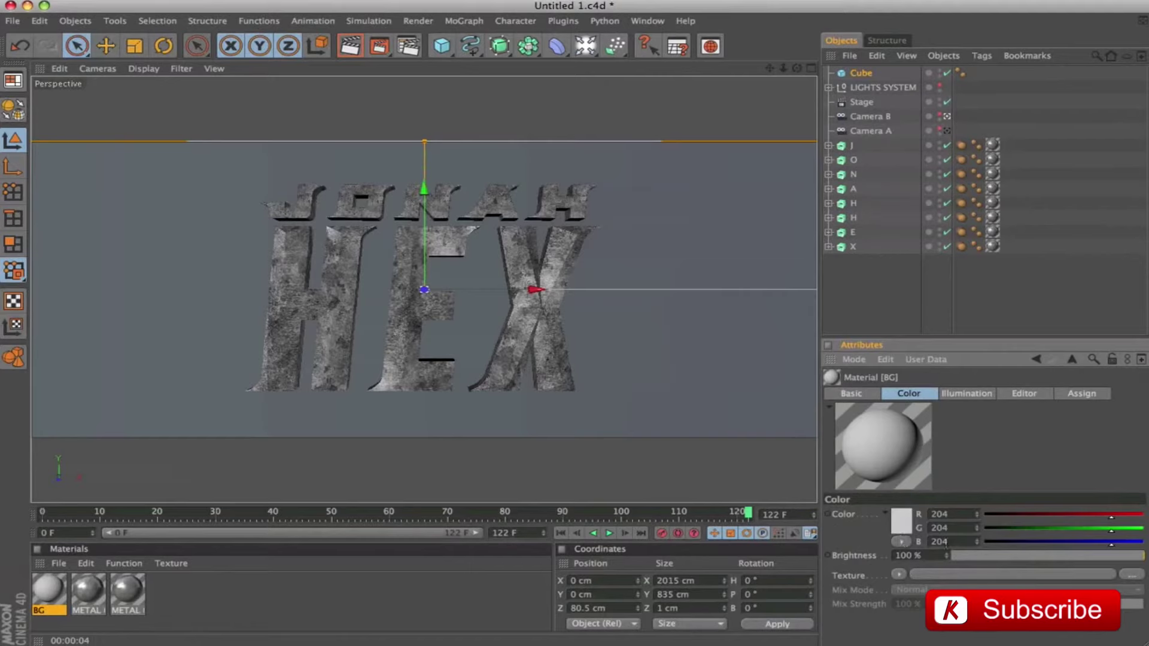
click(899, 574)
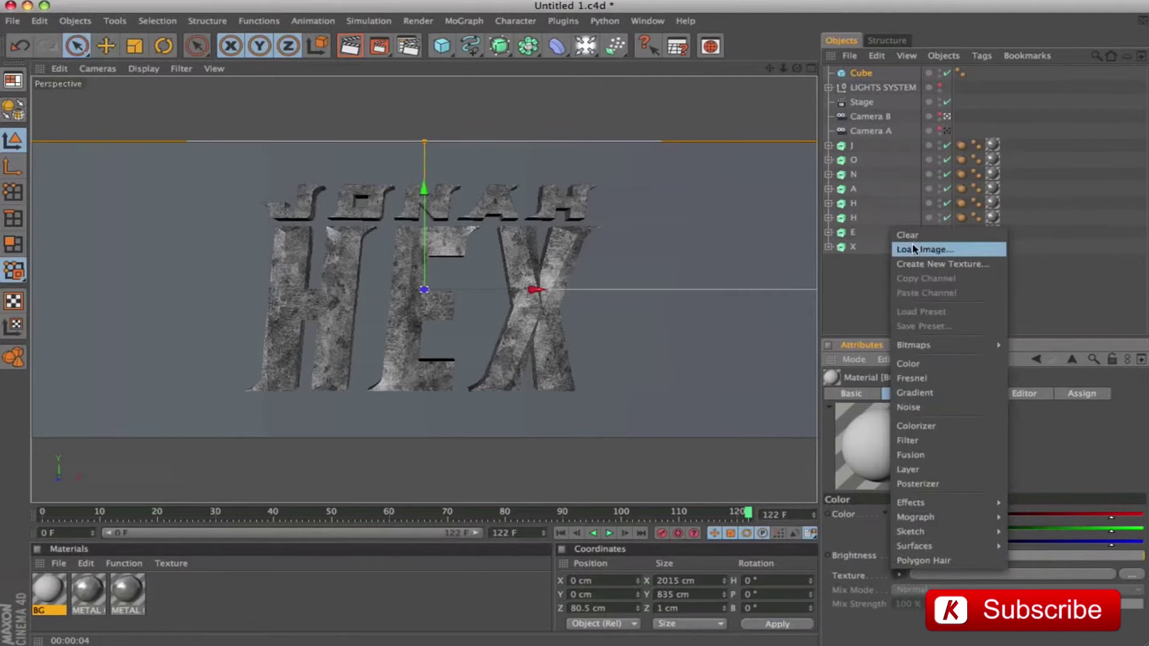
click(917, 248)
click(411, 226)
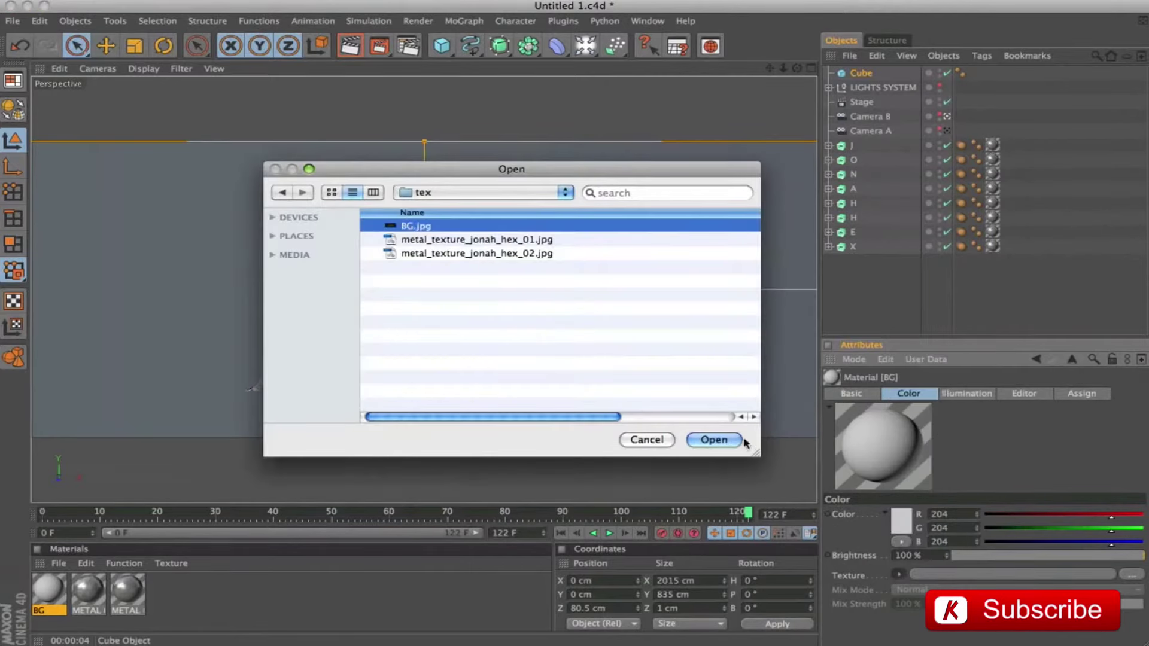
click(714, 440)
click(705, 224)
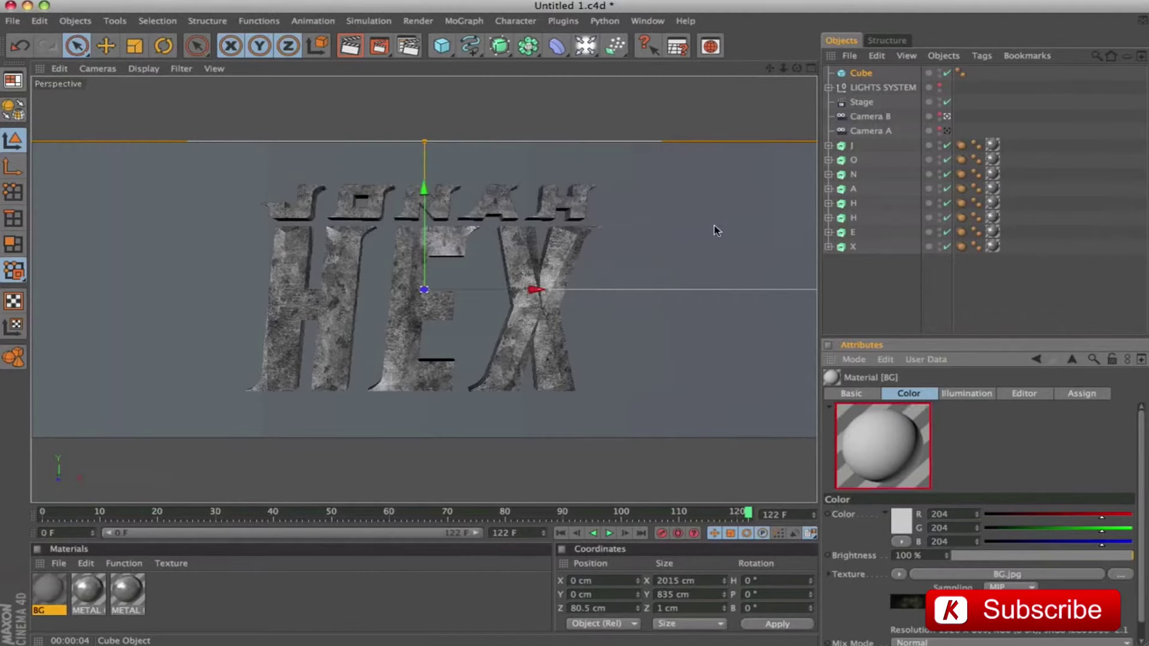
drag(905, 451, 752, 377)
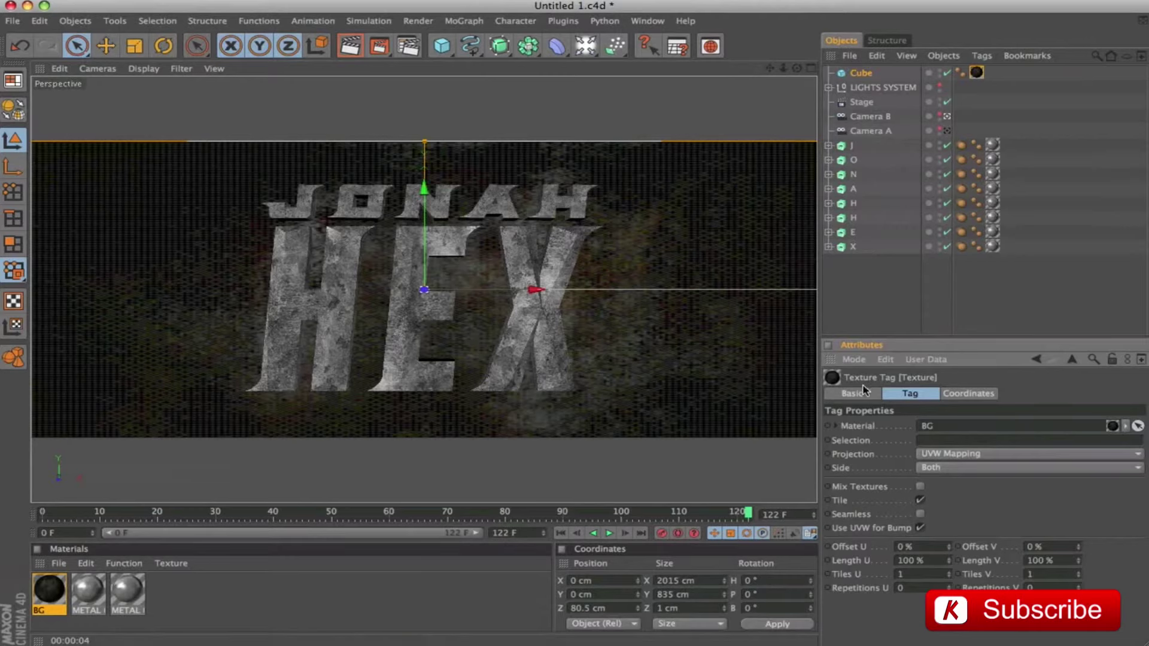
key(ctrl+r)
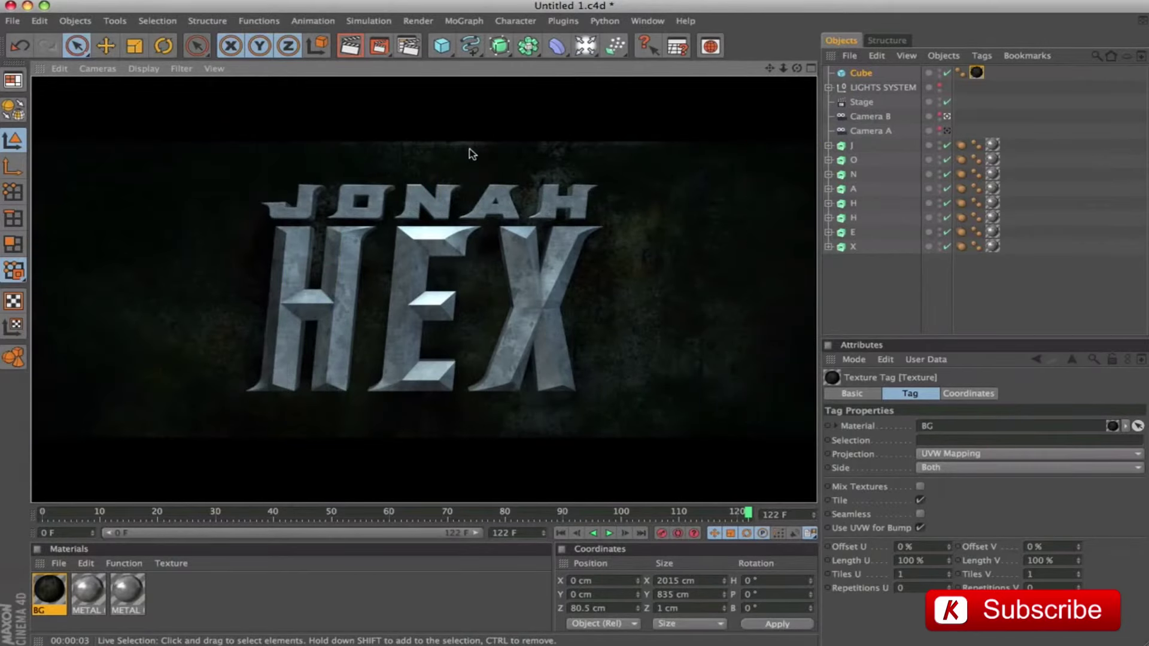
Set the cube's texture tag to Offset V -2% and Length V 102%, and re-render the view.
click(988, 73)
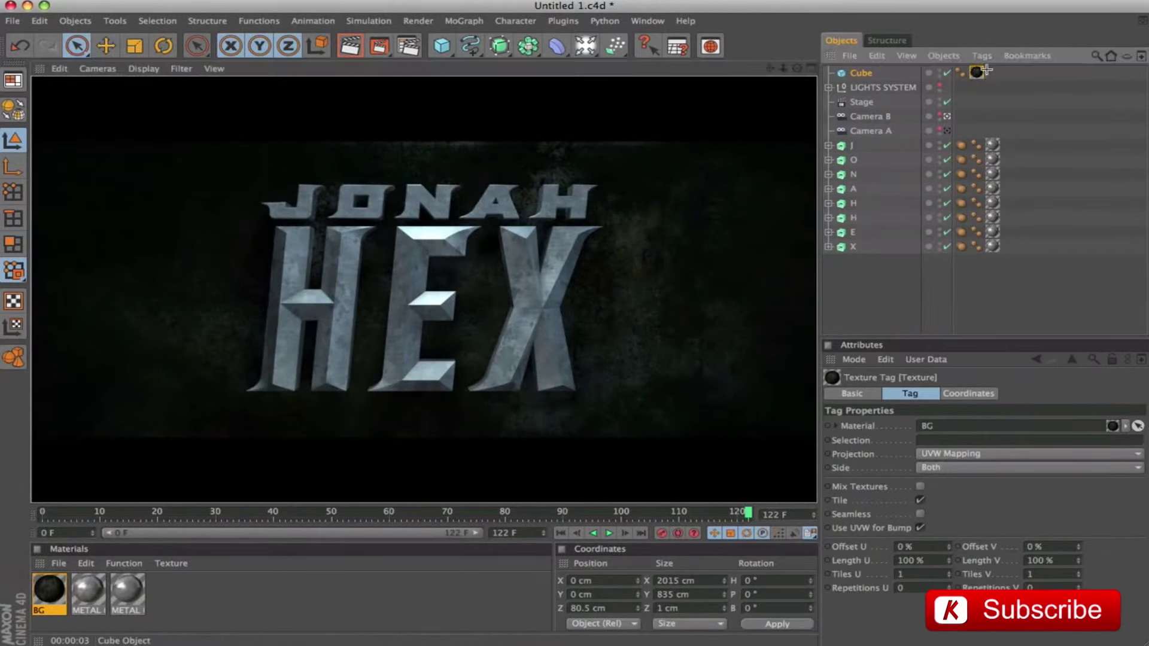
click(978, 72)
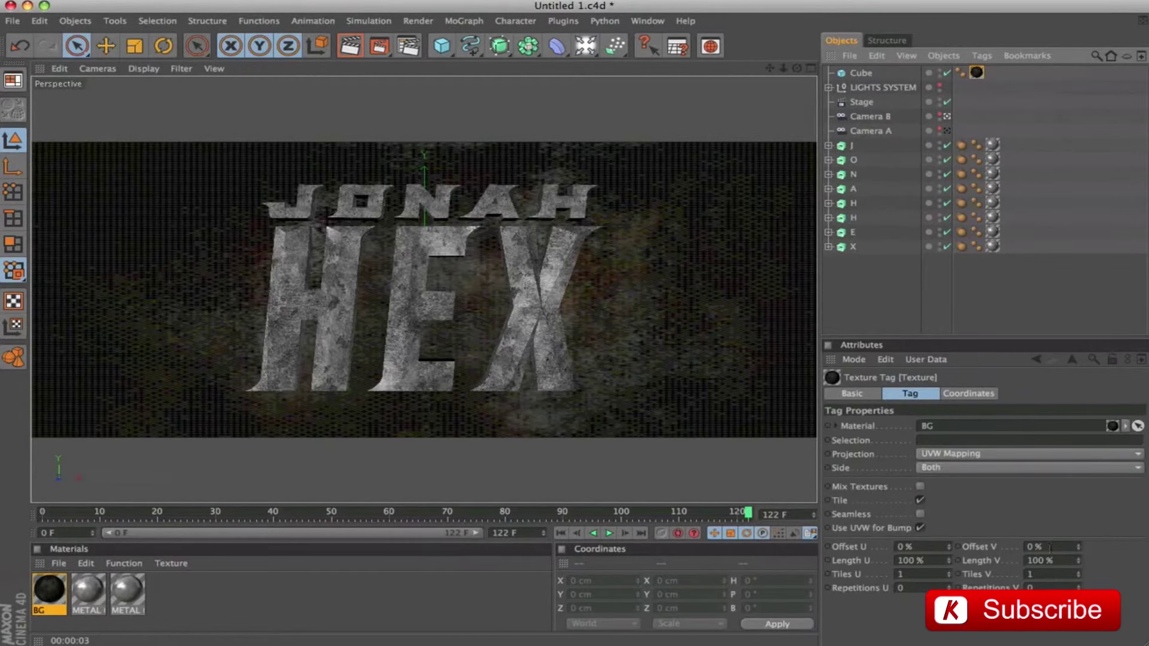
drag(1050, 548, 993, 554)
text(-2)
key(Return)
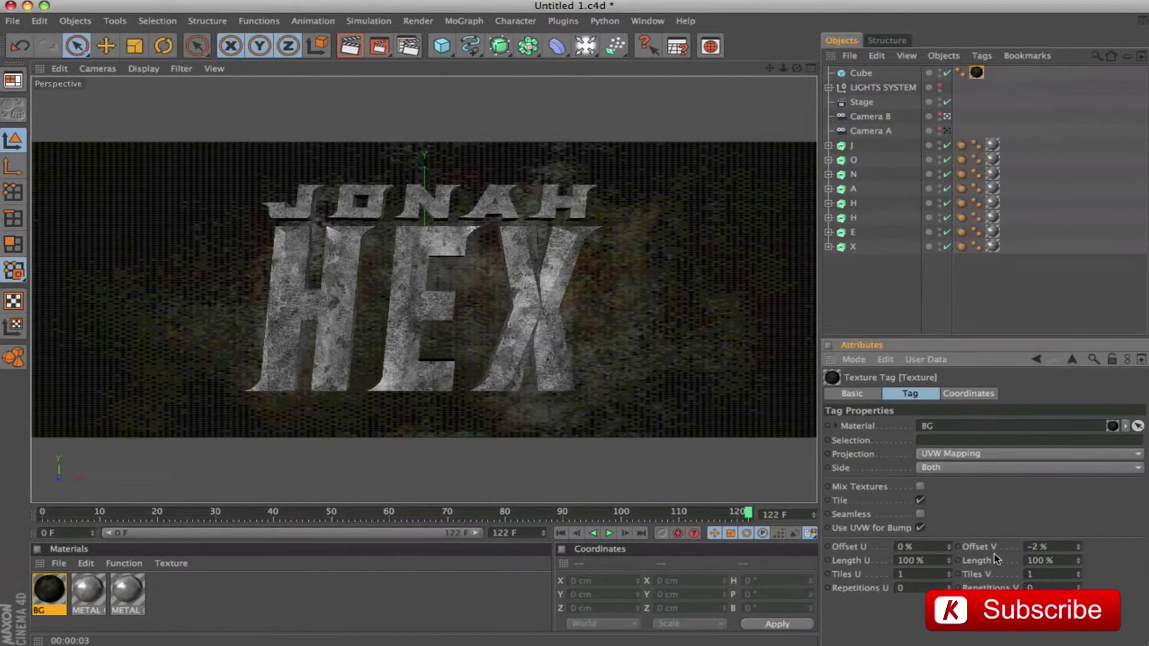
click(1058, 561)
text(102)
key(Return)
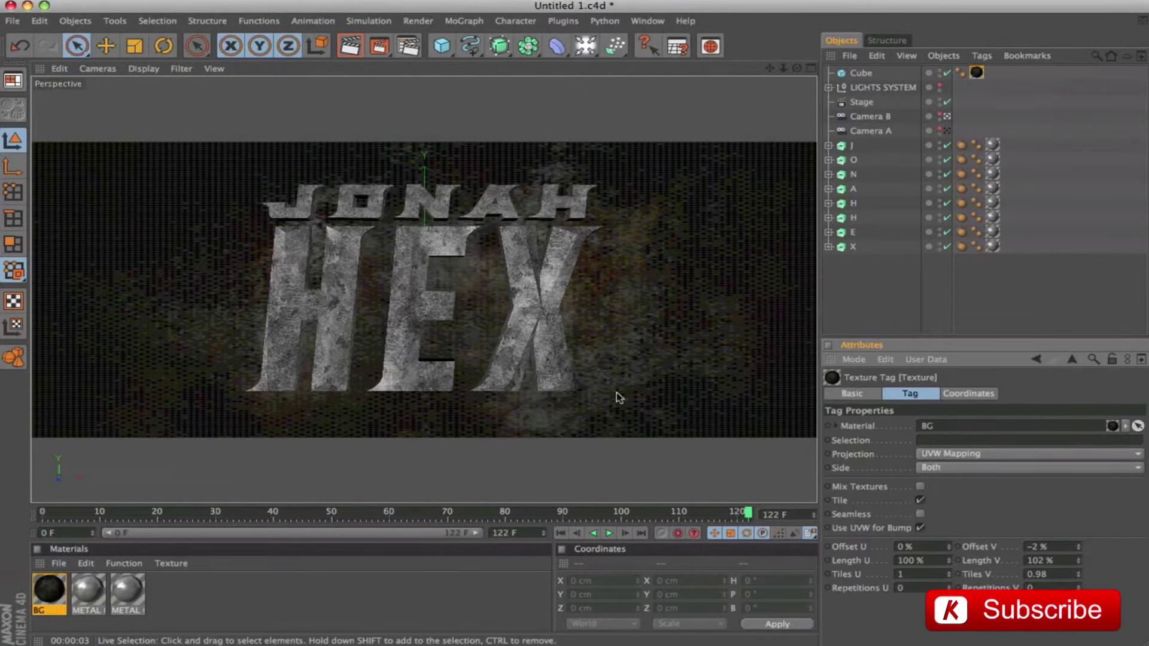
key(super+r)
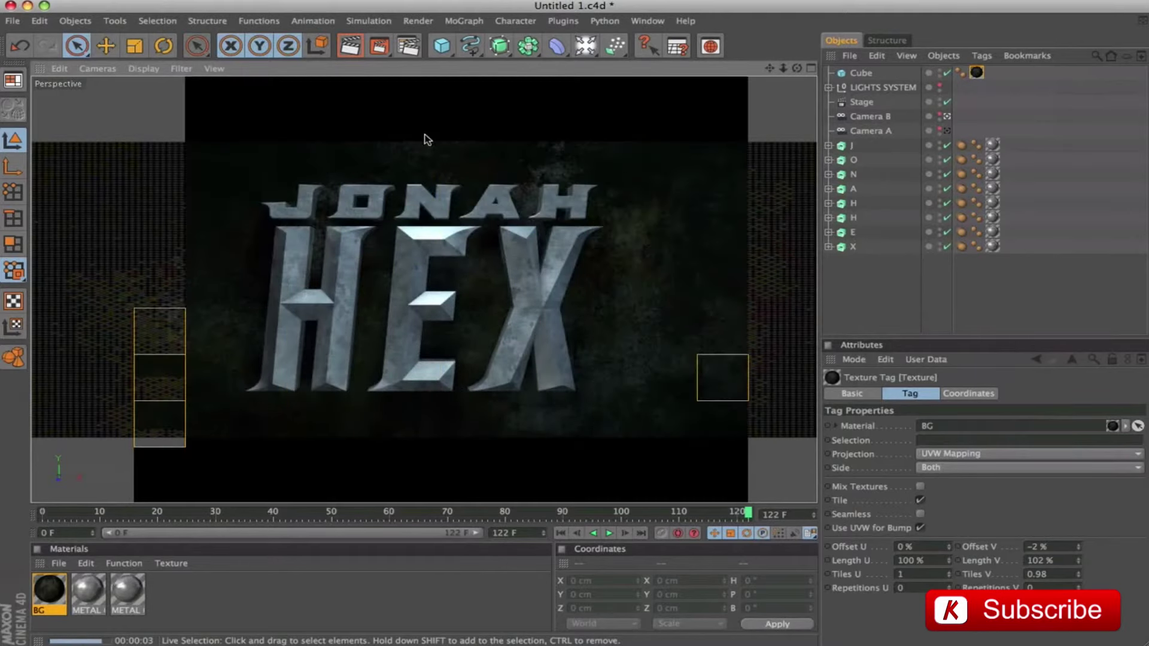
Group the eight letter objects J to X under a null named LOGO.
click(852, 145)
shift+click(852, 247)
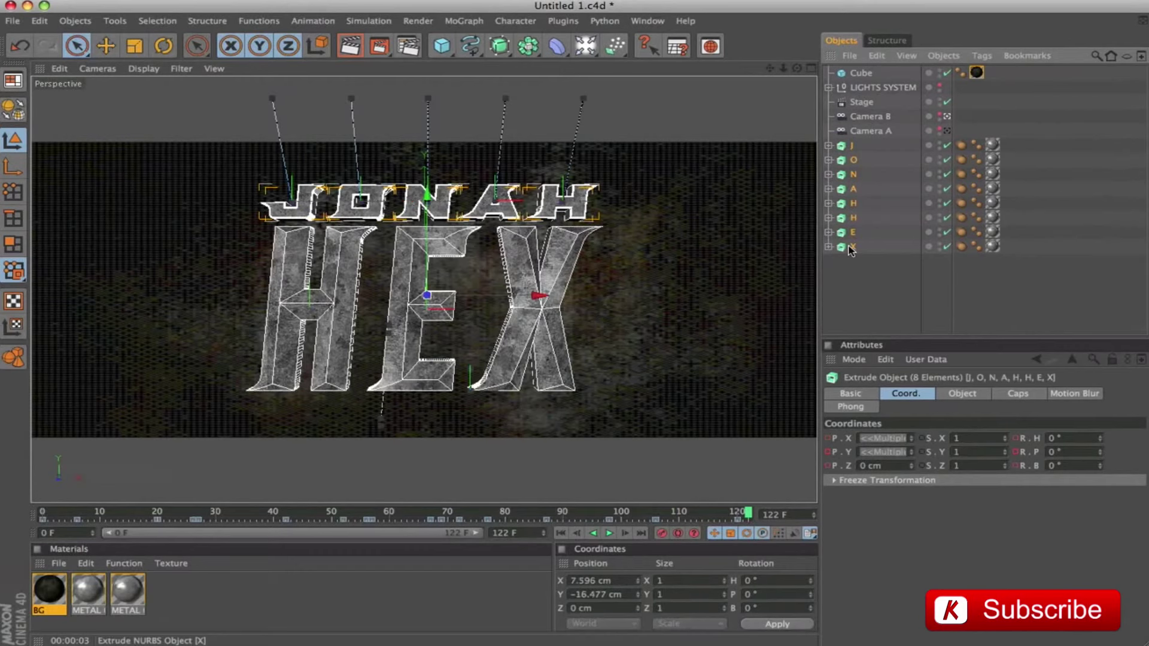
key(alt+g)
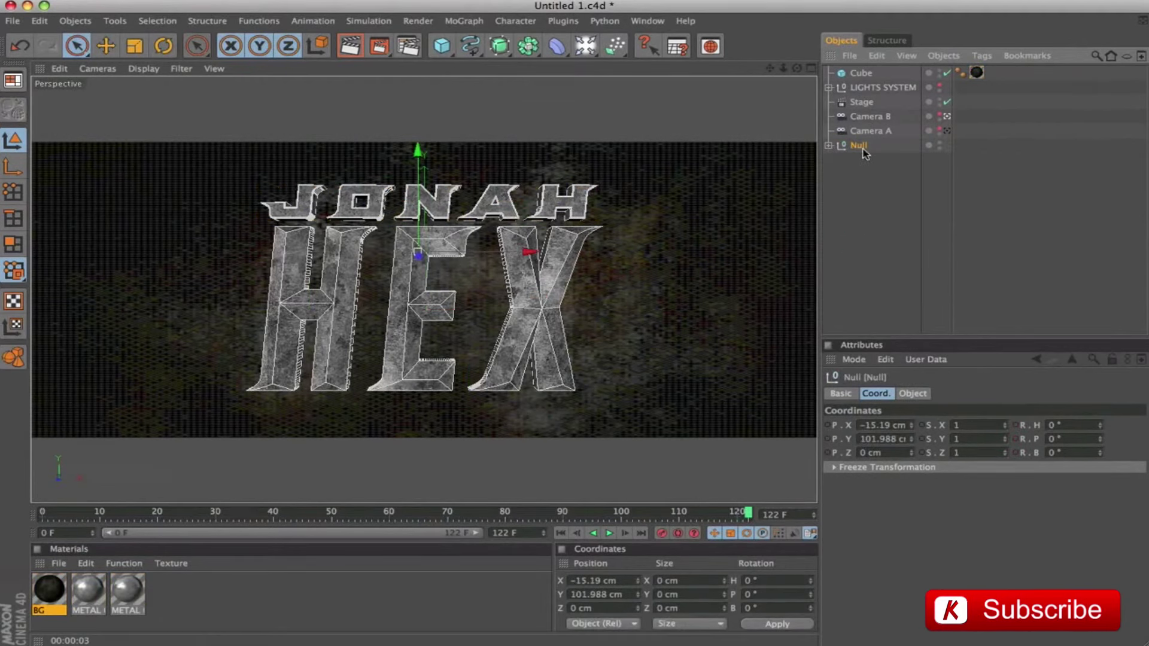
double_click(863, 150)
text(LOGO)
Add a Compositing tag to LOGO with Seen by Camera disabled, and test-render the view.
right_click(877, 151)
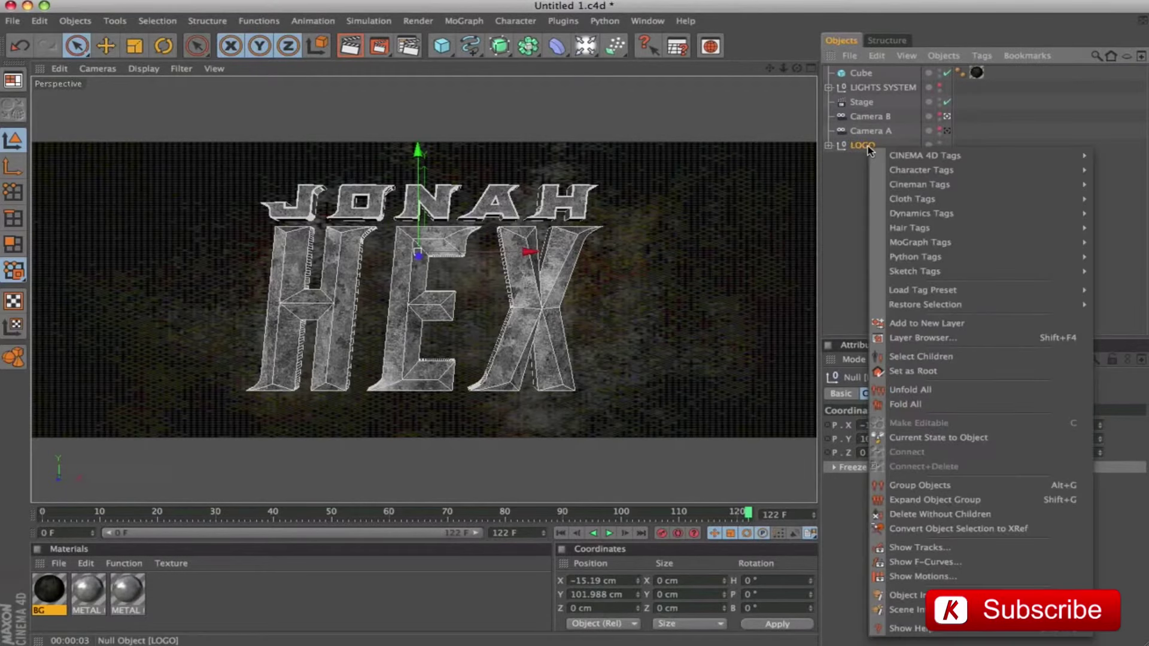
mouse_move(883, 157)
click(798, 228)
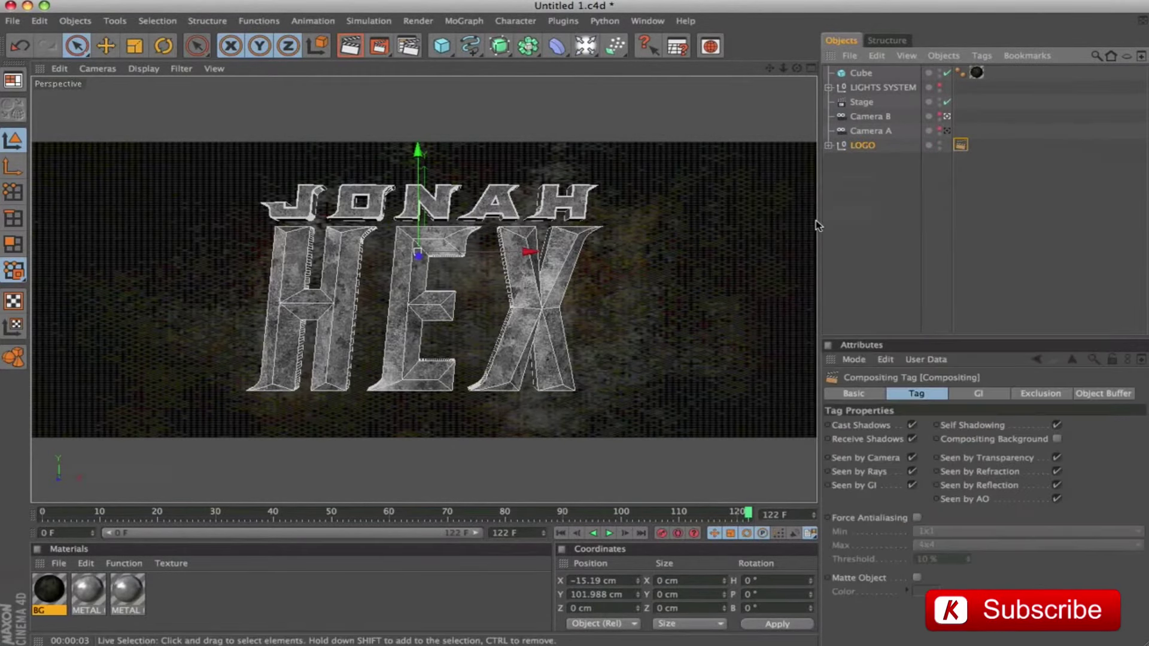
click(876, 190)
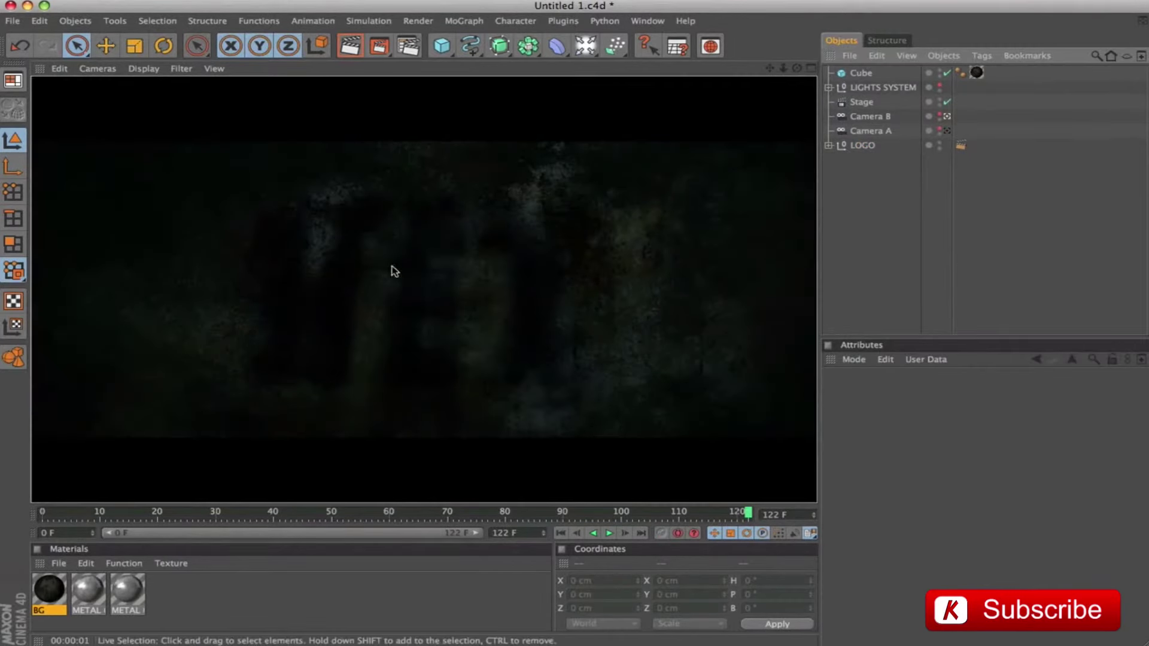
Test-render the backdrop and the letters' shadows at frames 72 and 53.
drag(752, 513, 459, 513)
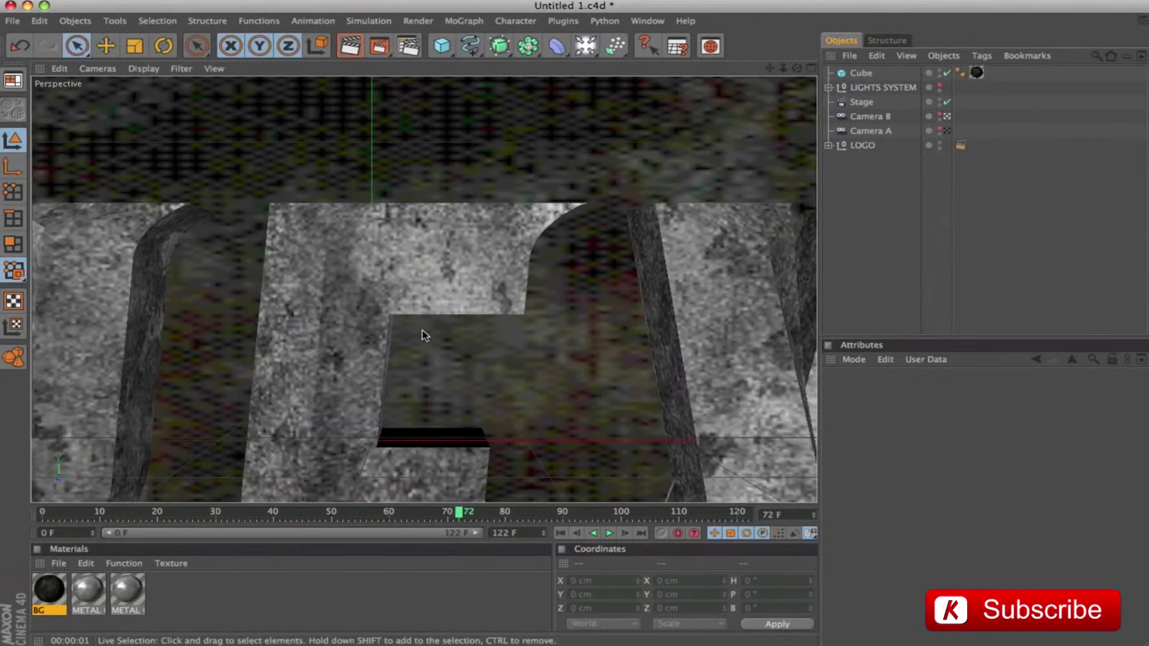
key(super+r)
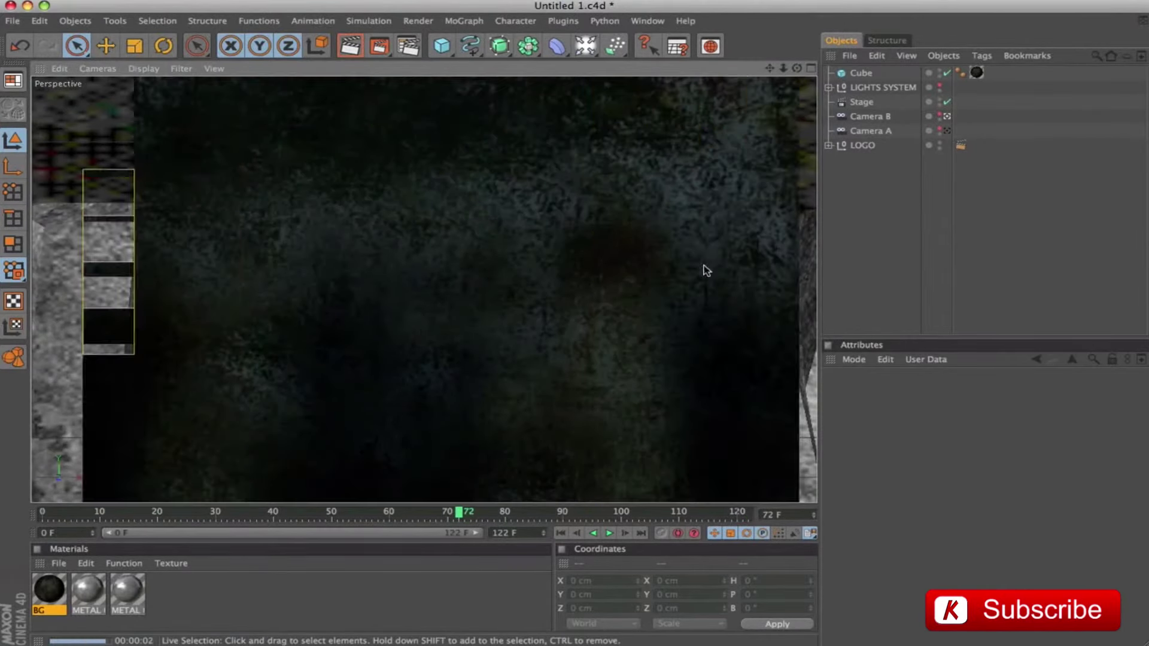
drag(458, 514, 349, 514)
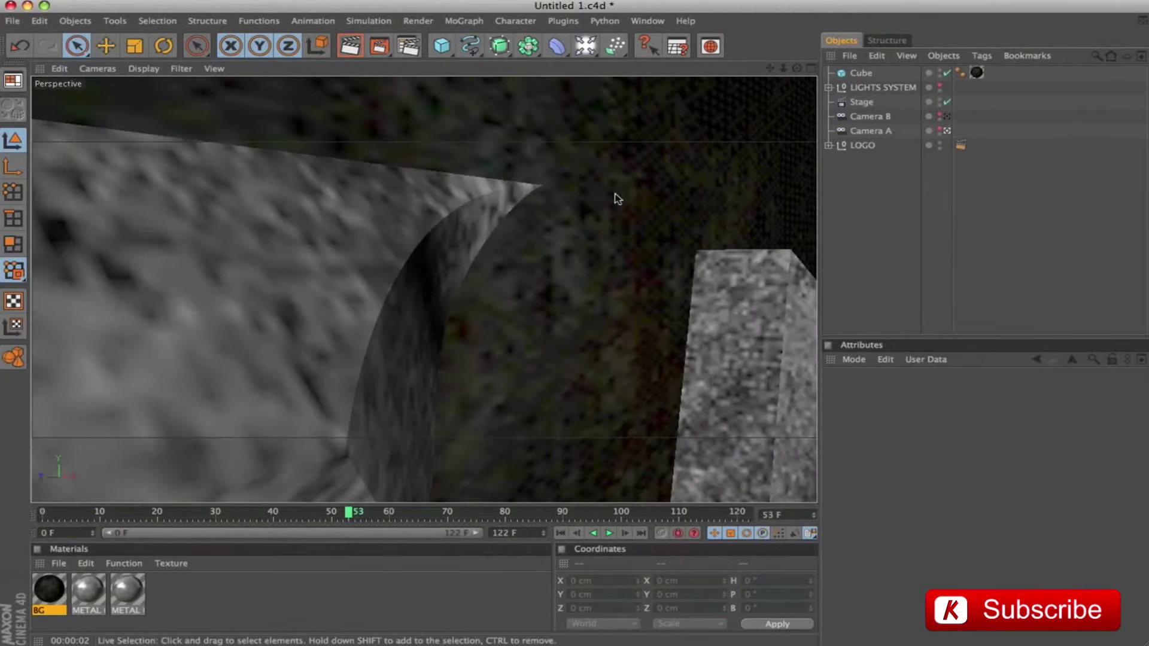
key(ctrl+r)
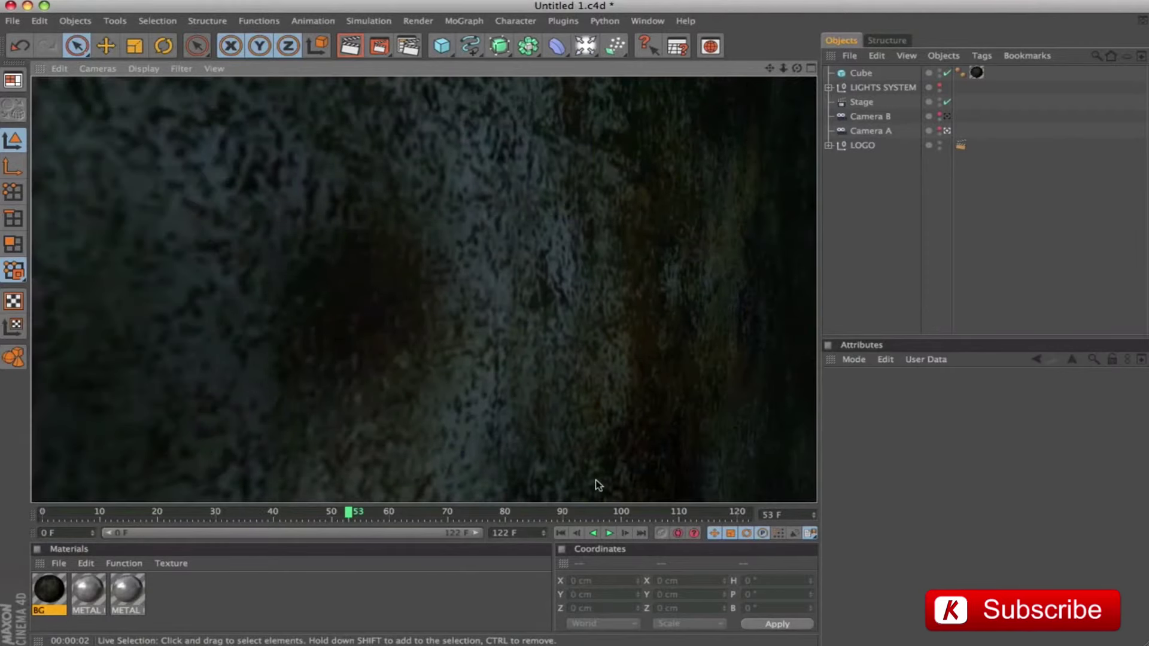
Go to the last frame and disable Alpha Channel in the save settings for the BG_3D+SHADOWS QuickTime movie.
click(641, 533)
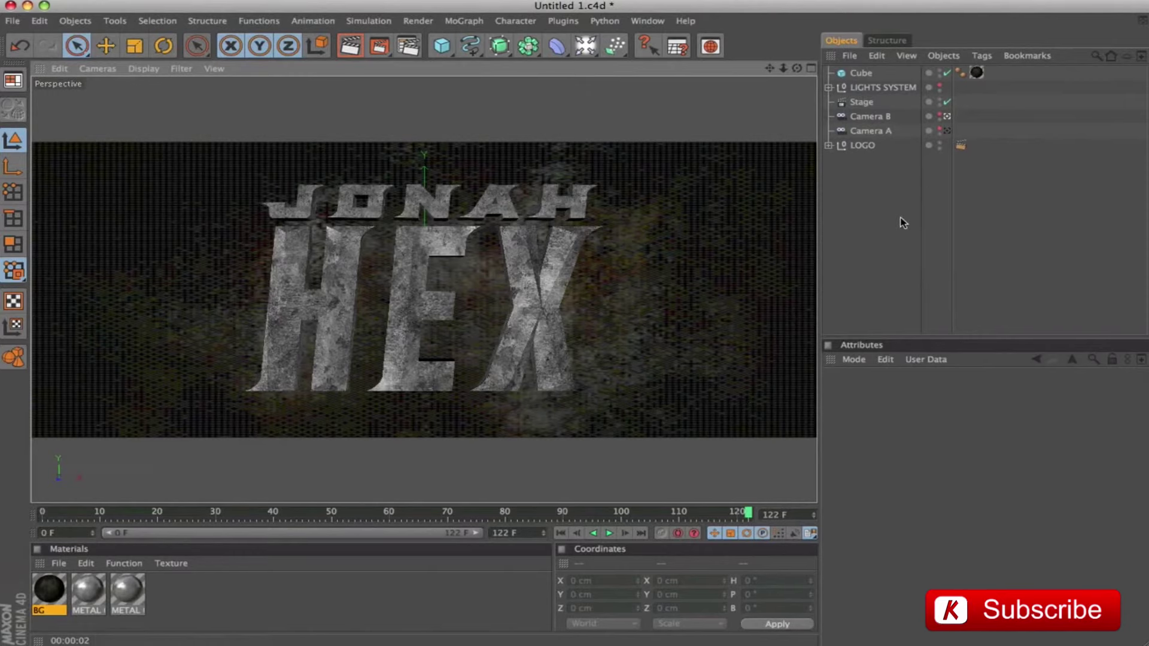
click(408, 46)
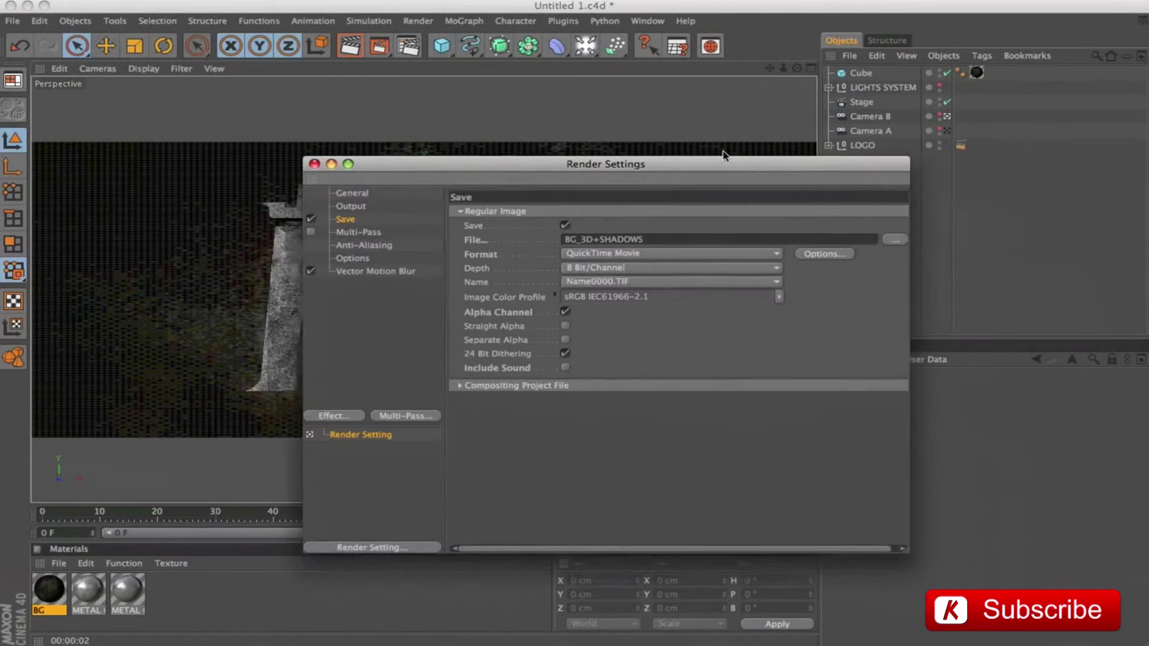
drag(733, 163, 688, 130)
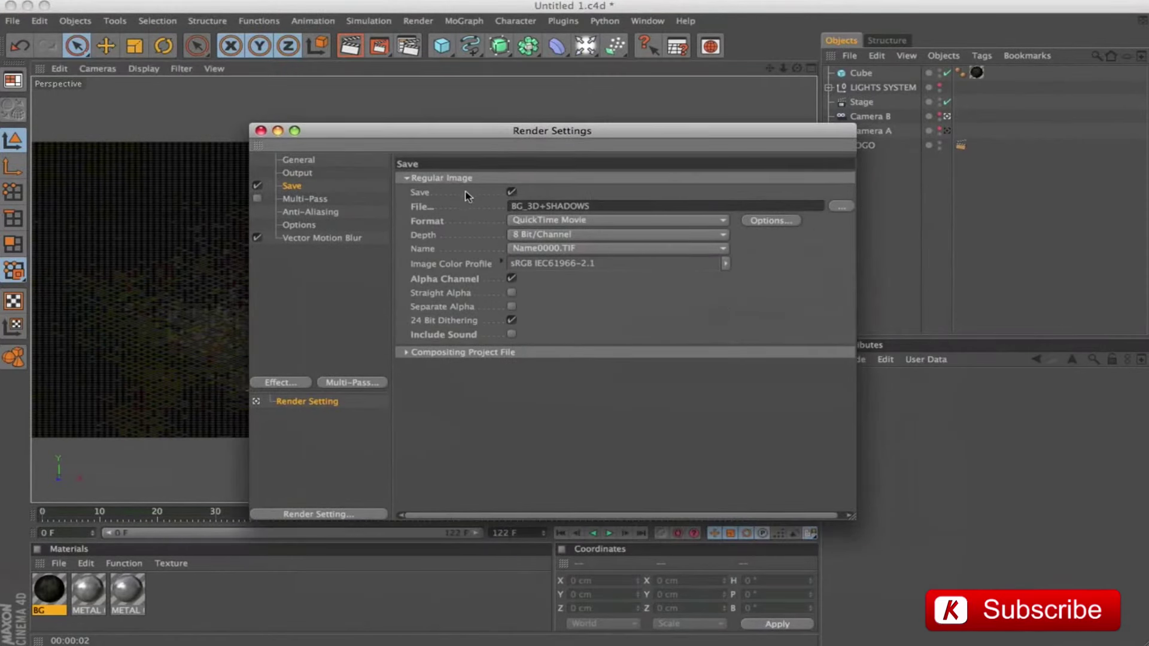
click(512, 278)
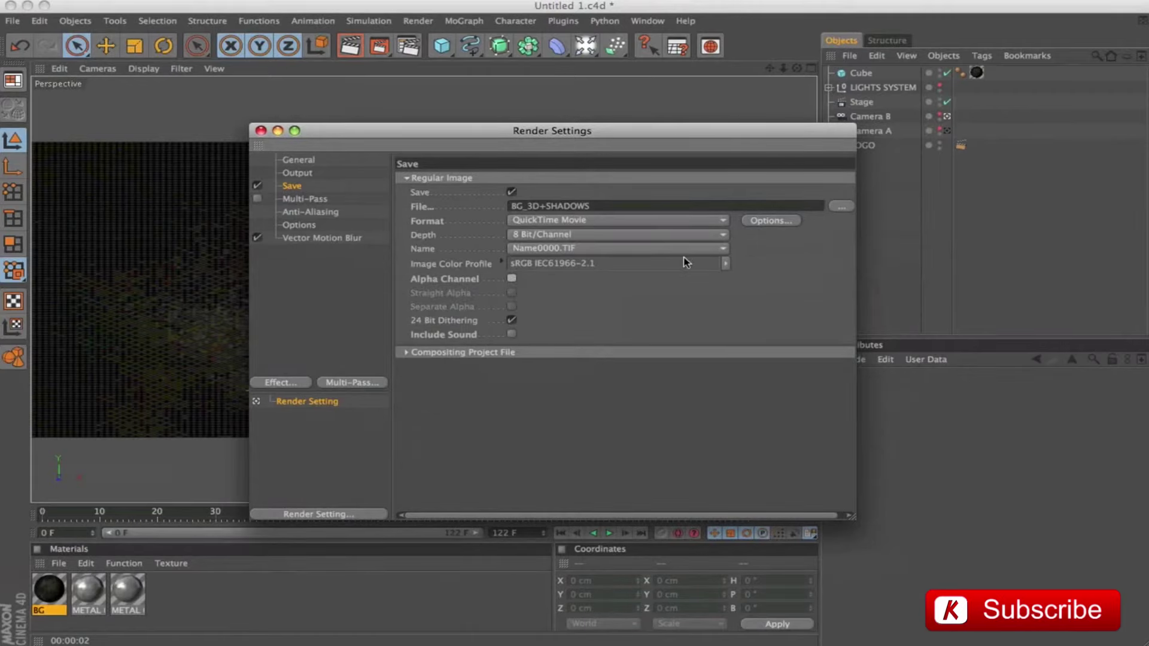
click(261, 130)
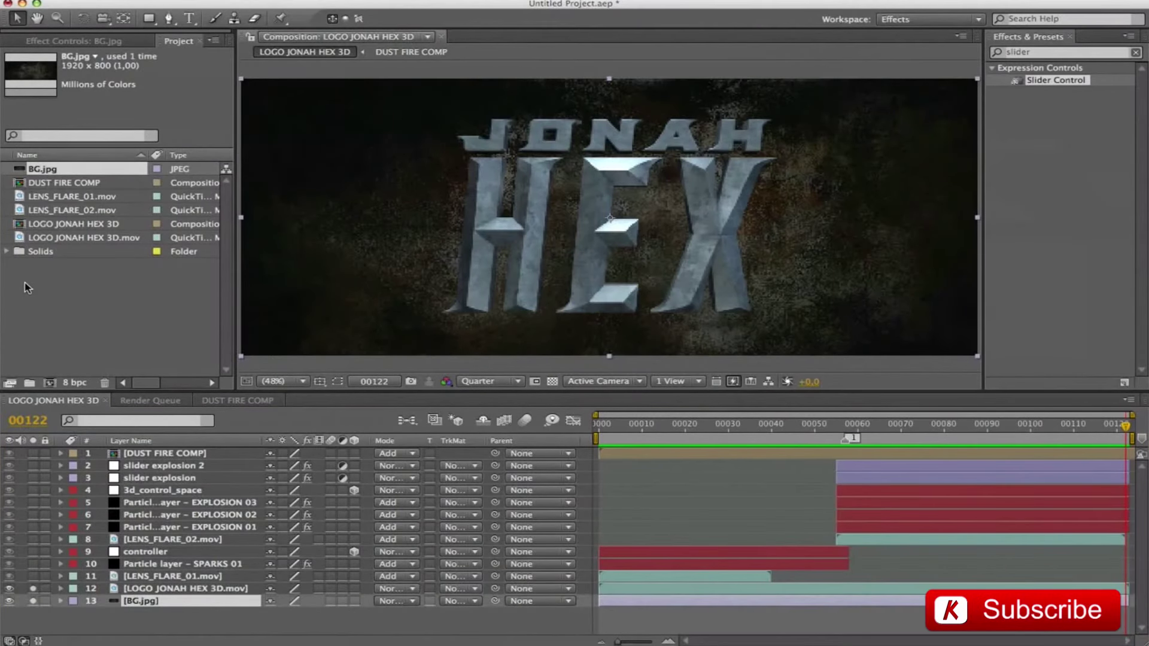
Switch to After Effects, import BG_3D+SHADOWS.mov into the project and play it back in its own viewer.
double_click(24, 287)
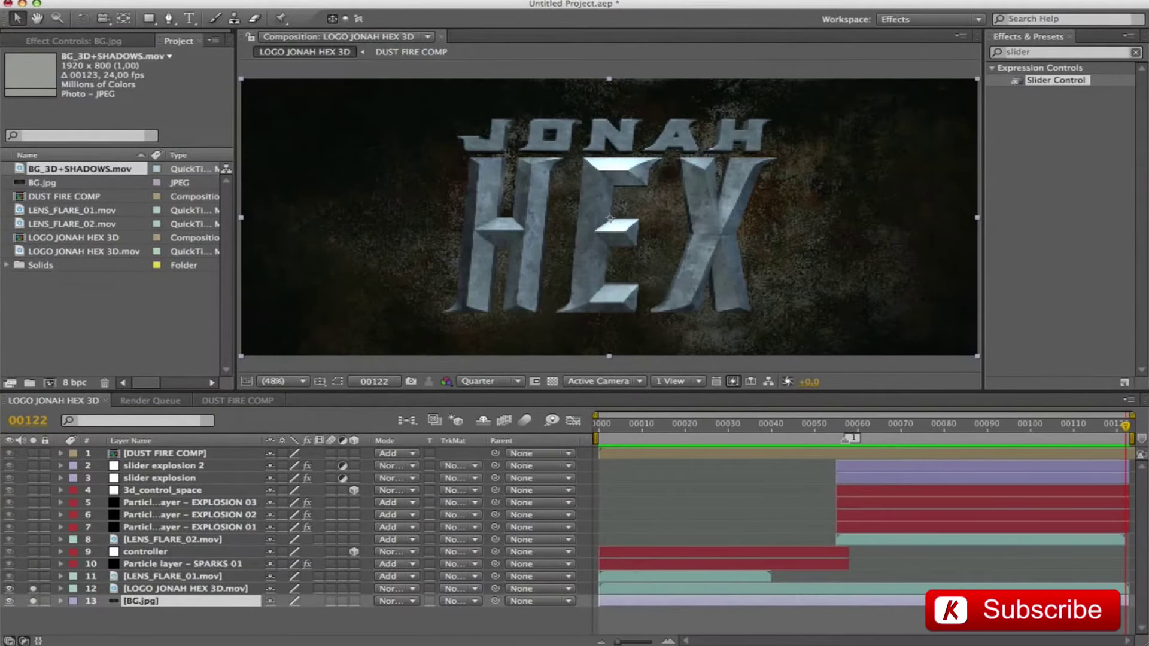
drag(856, 70, 814, 131)
click(325, 349)
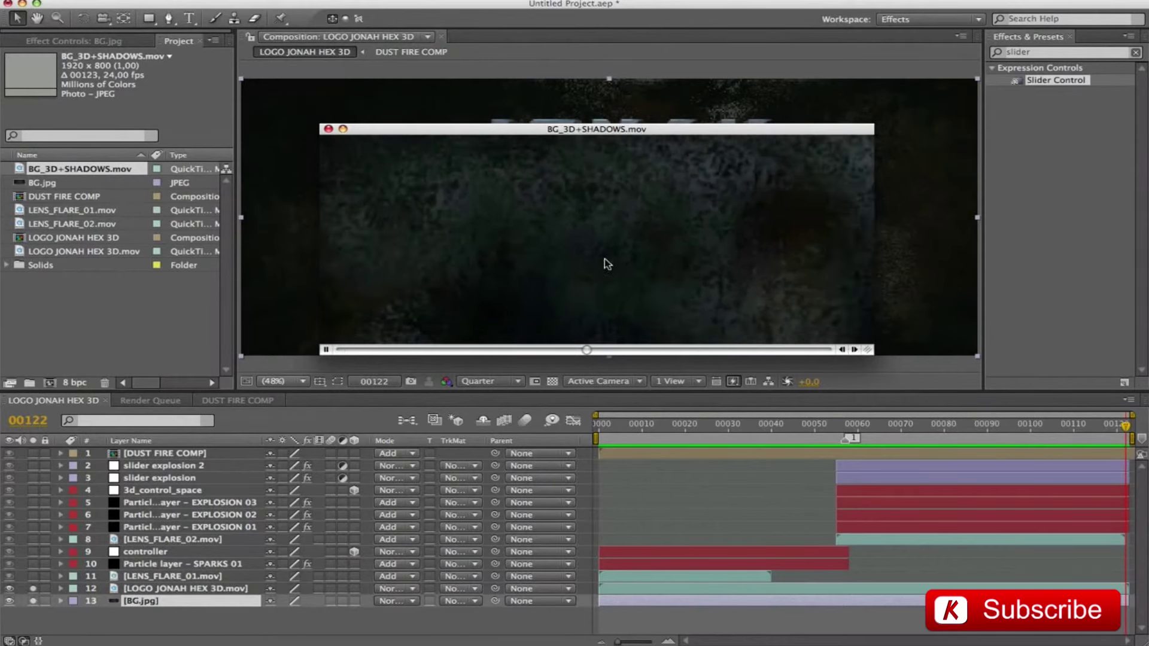
click(329, 130)
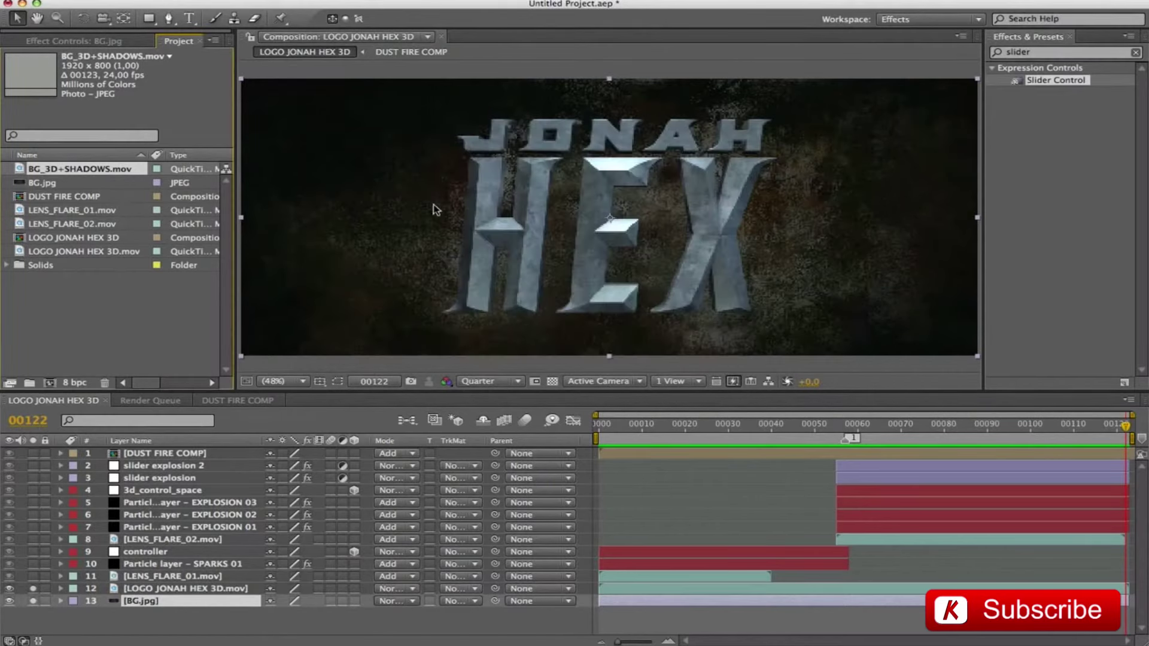
Replace the BG.jpg layer with BG_3D+SHADOWS.mov, placed directly beneath LOGO JONAH HEX 3D.mov, and preview the composition.
drag(78, 165, 176, 596)
key(Caps_Lock)
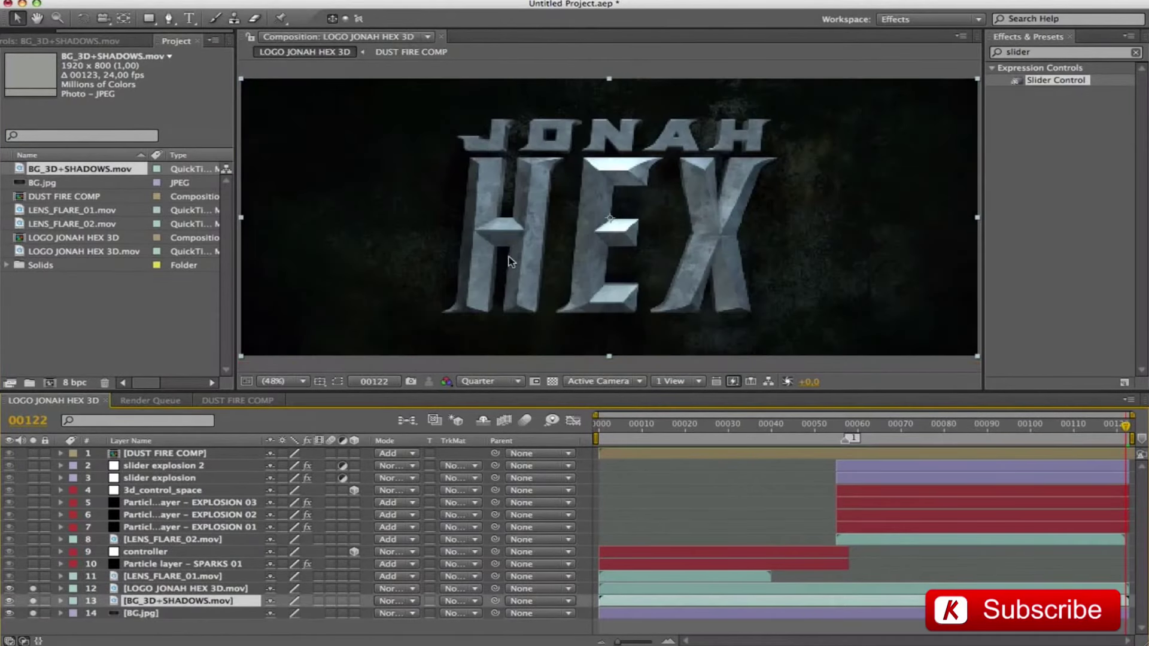
key(Home)
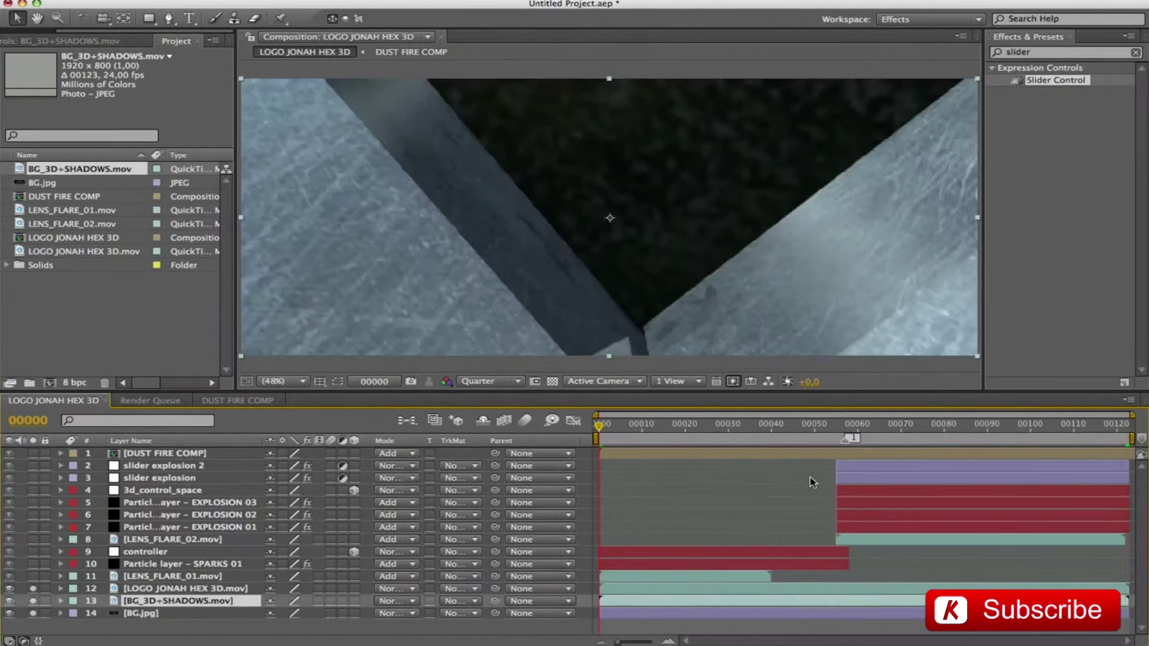
click(155, 615)
key(Delete)
key(space)
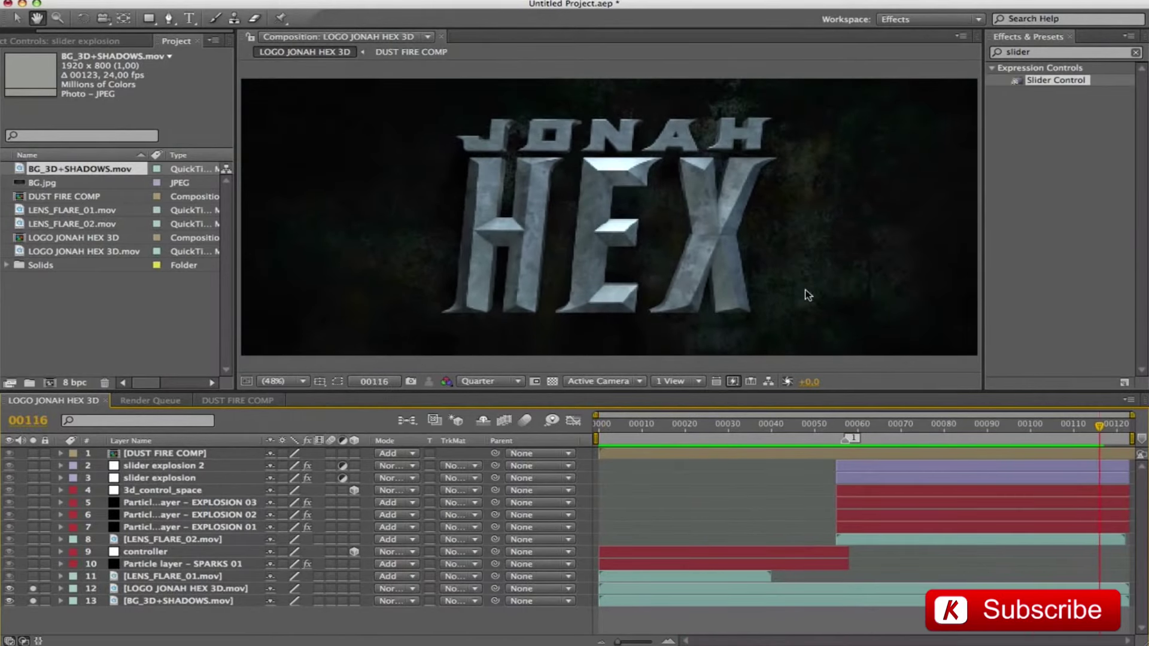
key(space)
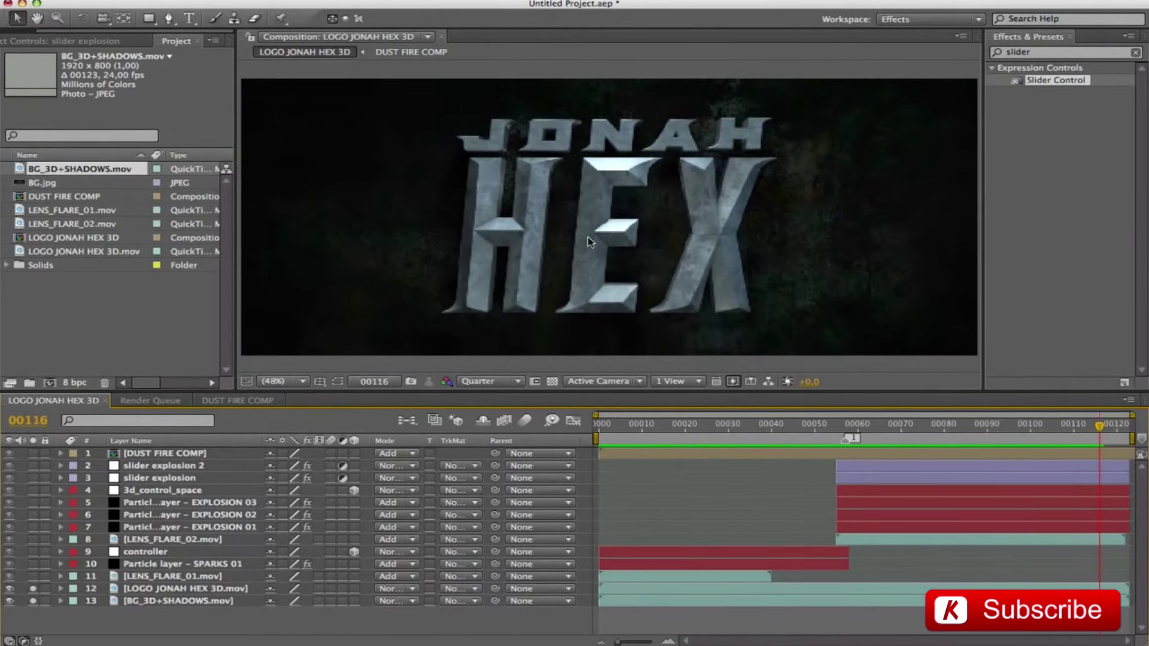
Find the Tritone effect and apply it to the BG_3D+SHADOWS.mov layer.
click(168, 603)
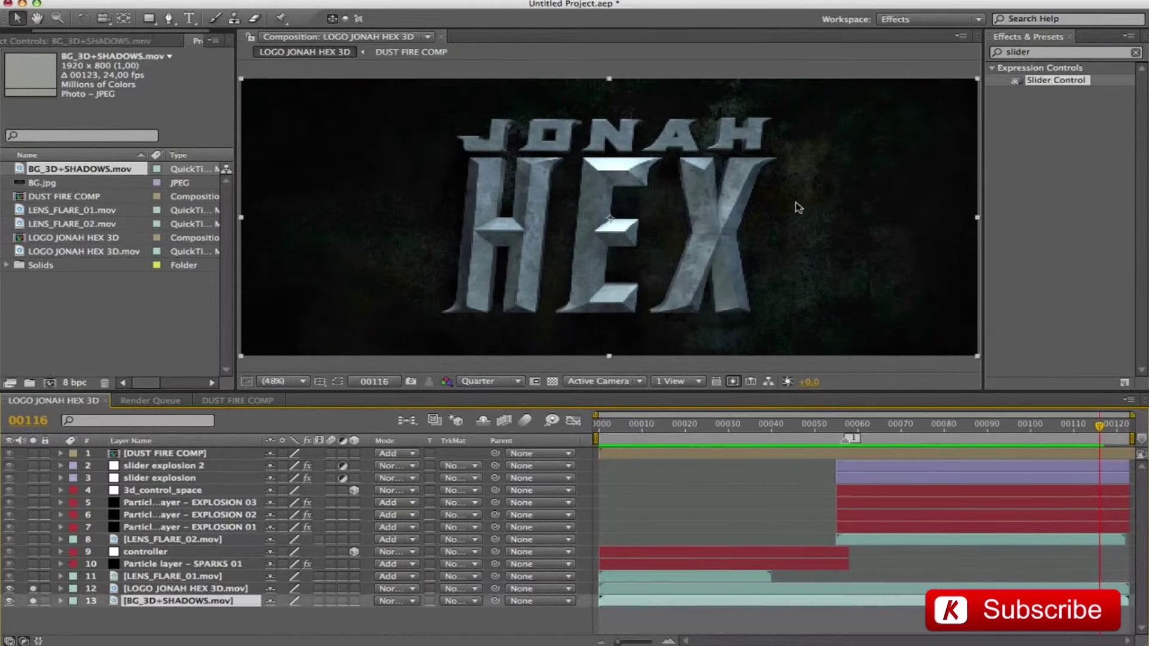
double_click(1054, 52)
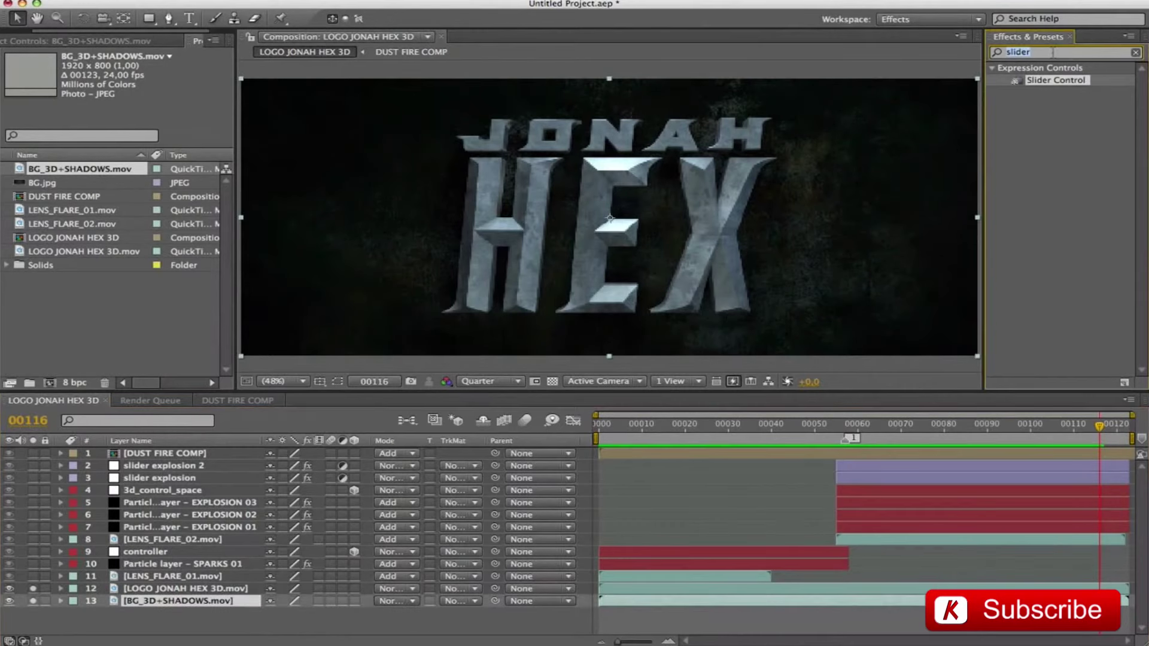
text(tritone)
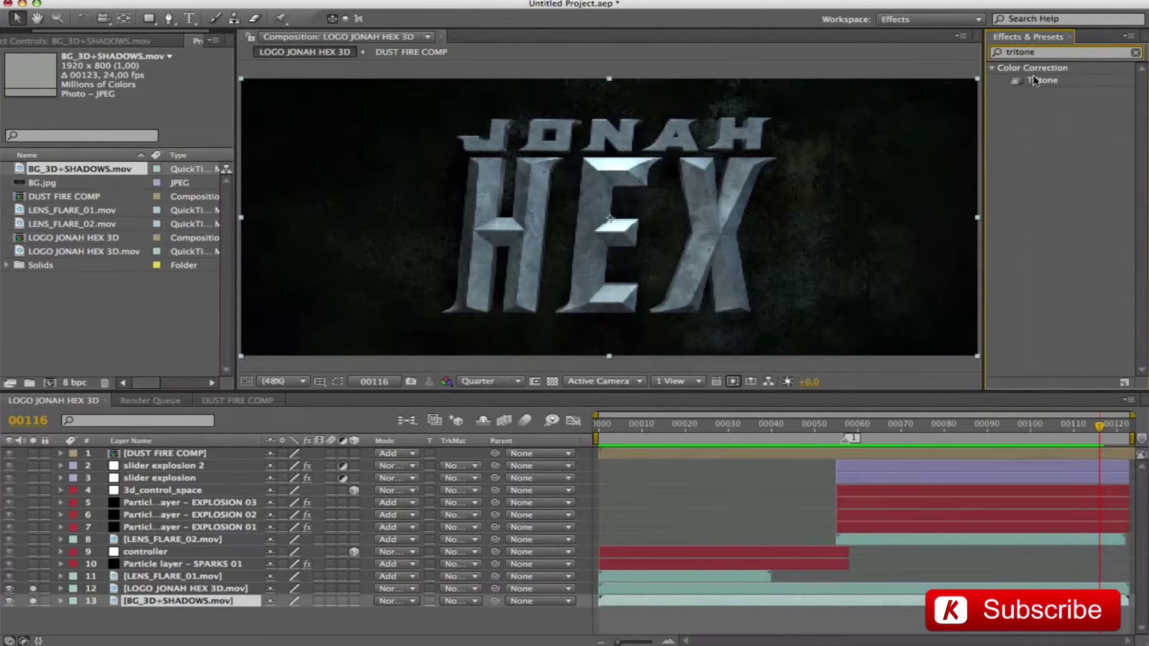
drag(1035, 80, 712, 607)
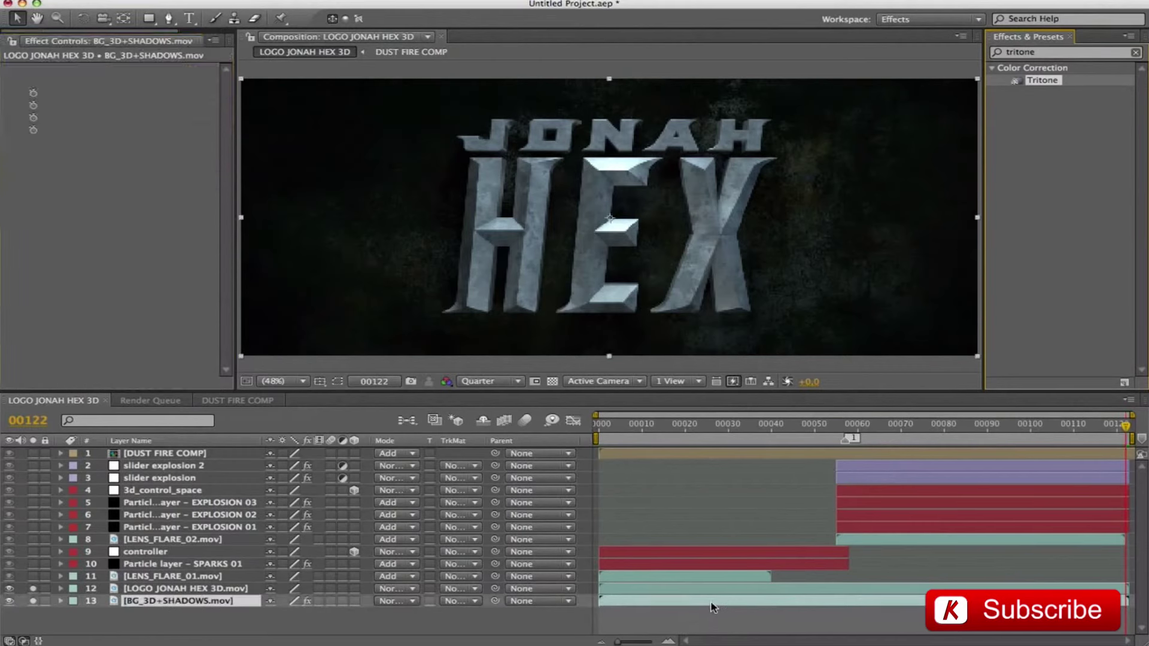
Set the Tritone midtones color to RGB 92, 102, 120.
click(112, 106)
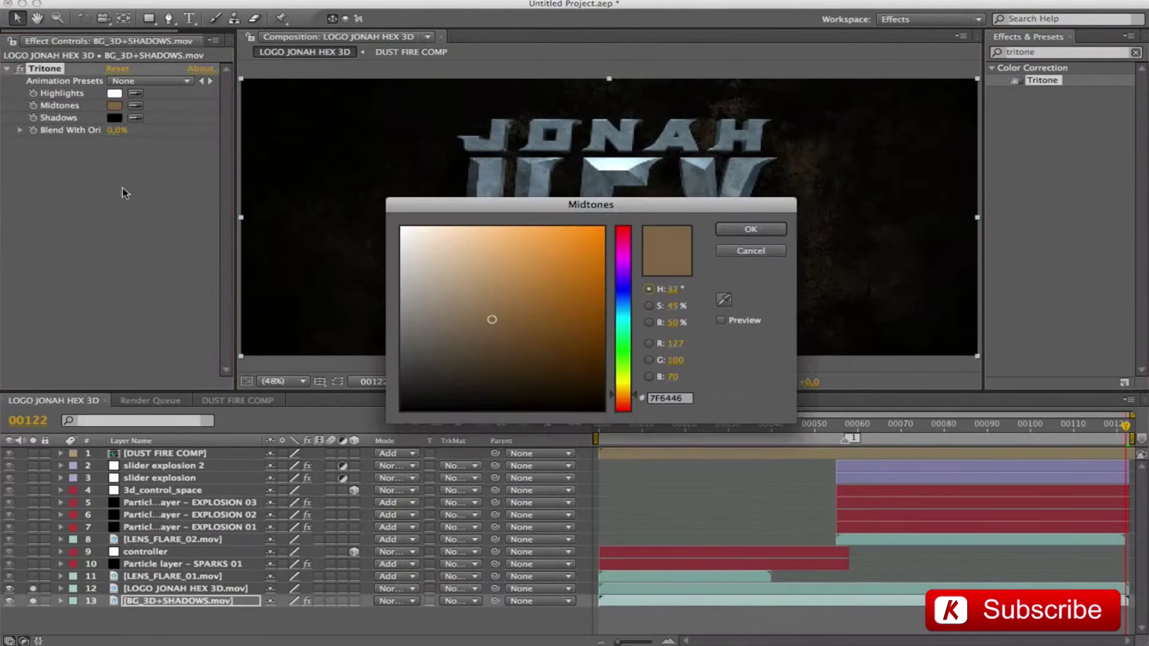
click(675, 344)
text(92)
key(Tab)
text(102)
key(Tab)
text(120)
key(Return)
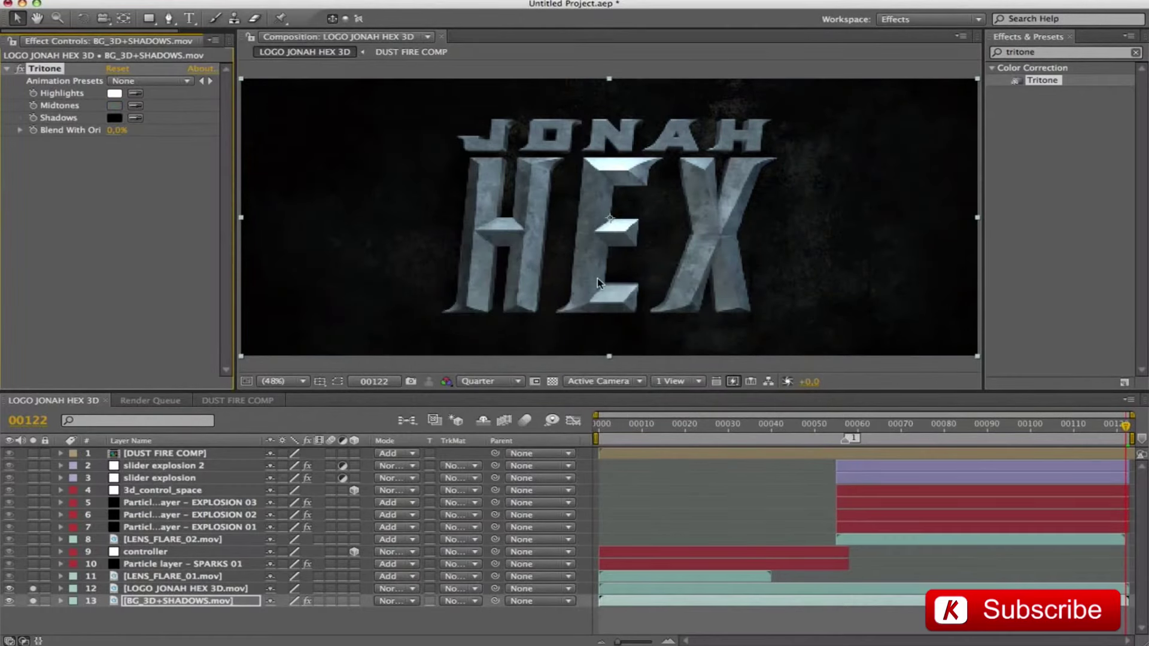
Add the Color Correction Exposure effect to the BG_3D+SHADOWS.mov layer and set its Exposure to 0,8.
click(1043, 53)
text(expo)
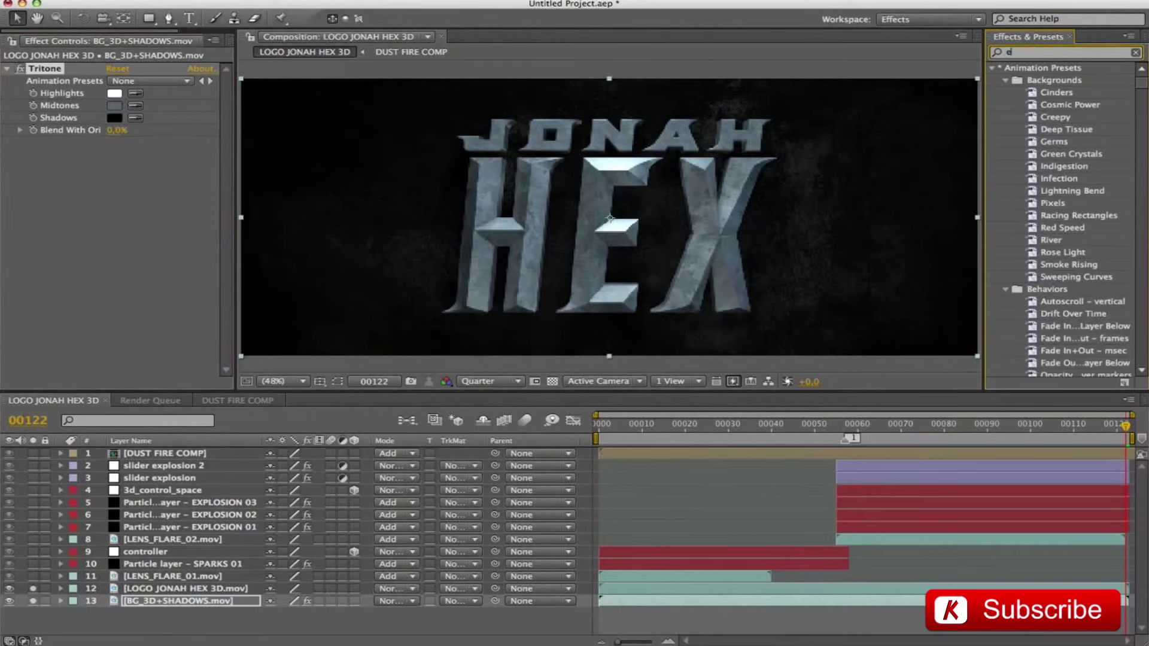
text(sure)
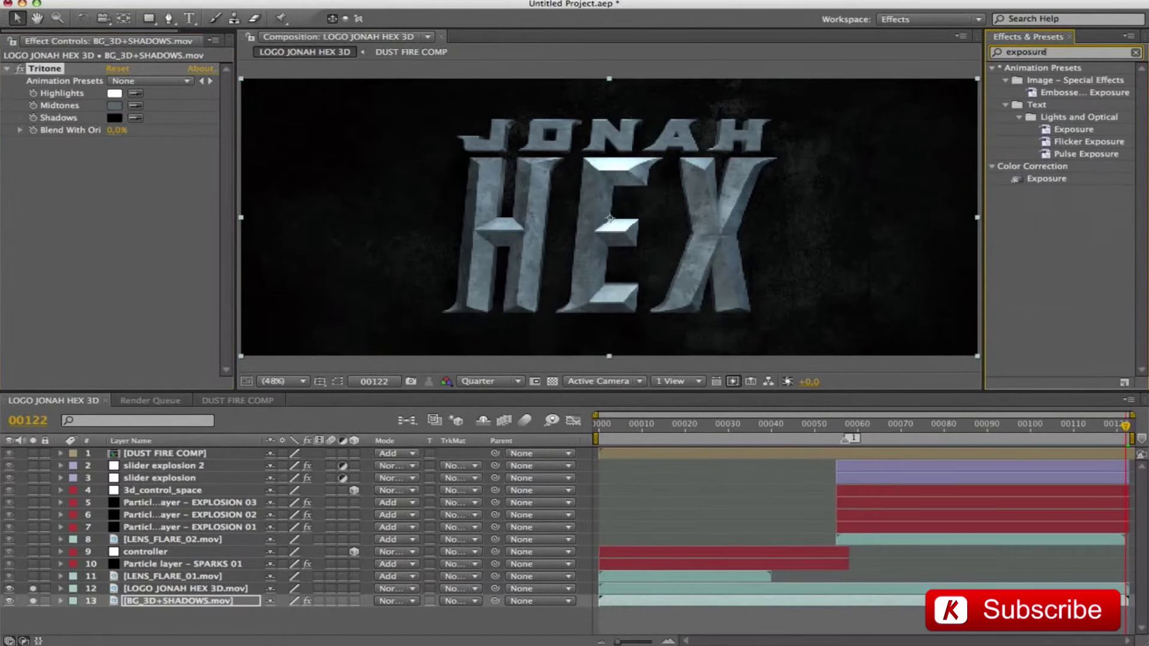
drag(1047, 178, 169, 242)
click(107, 191)
text(0)
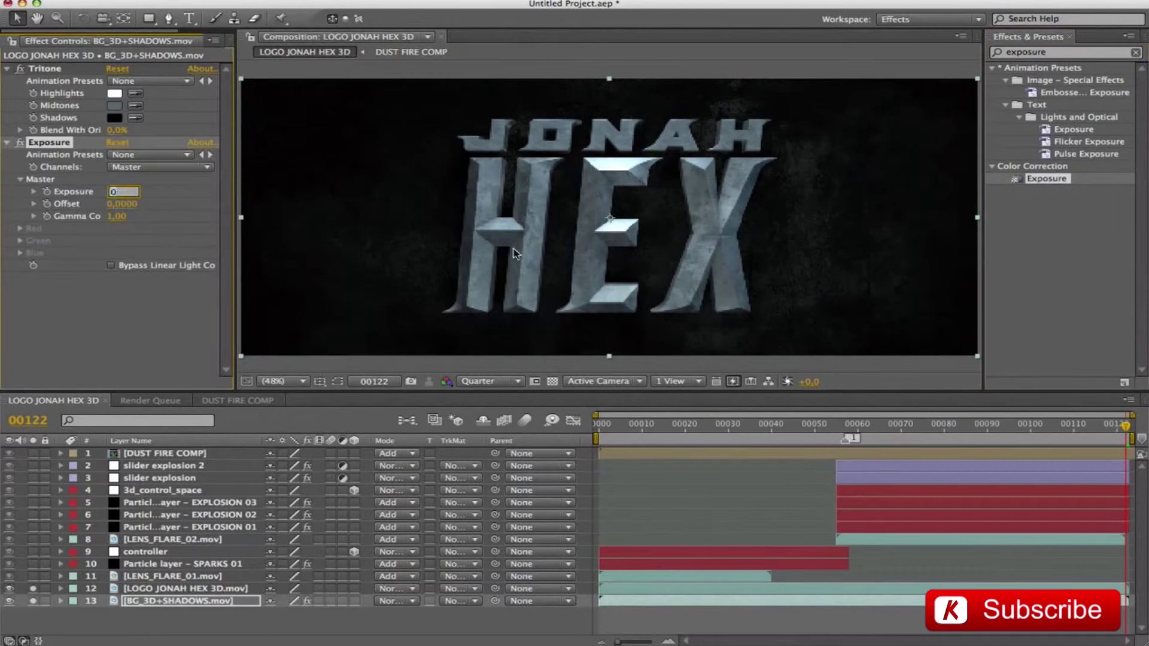
text(,8)
key(Return)
Add an Exposure effect to the LOGO JONAH HEX 3D.mov layer with Gamma Correction set to 0,80.
click(205, 590)
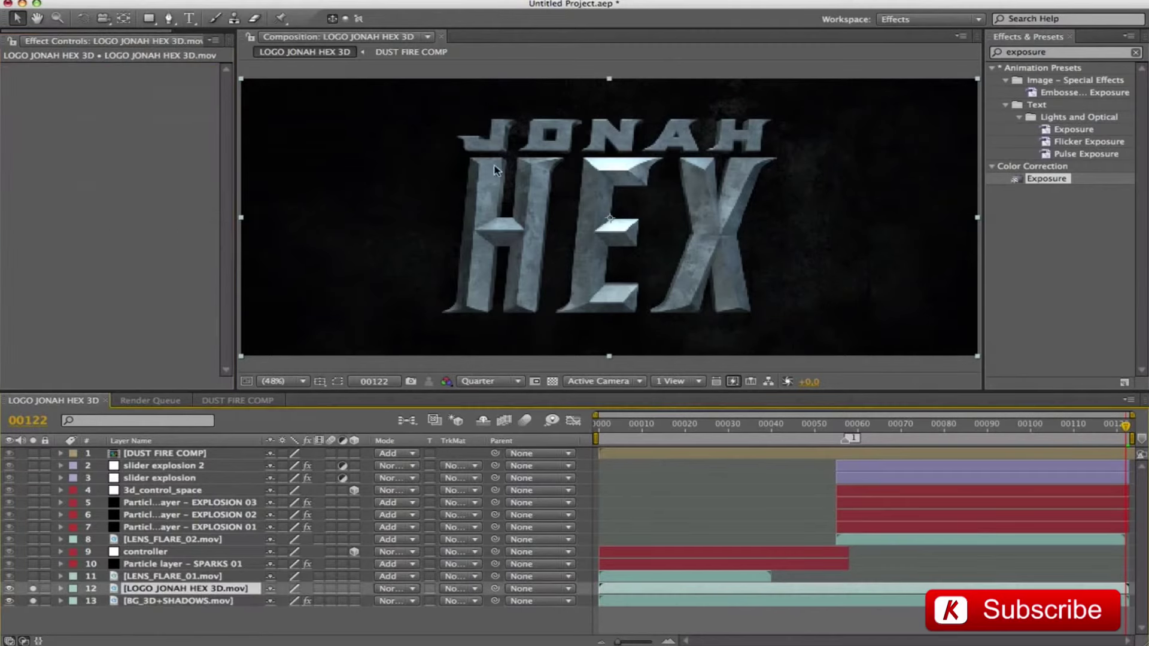
drag(1048, 180, 197, 589)
click(117, 147)
text(0,8)
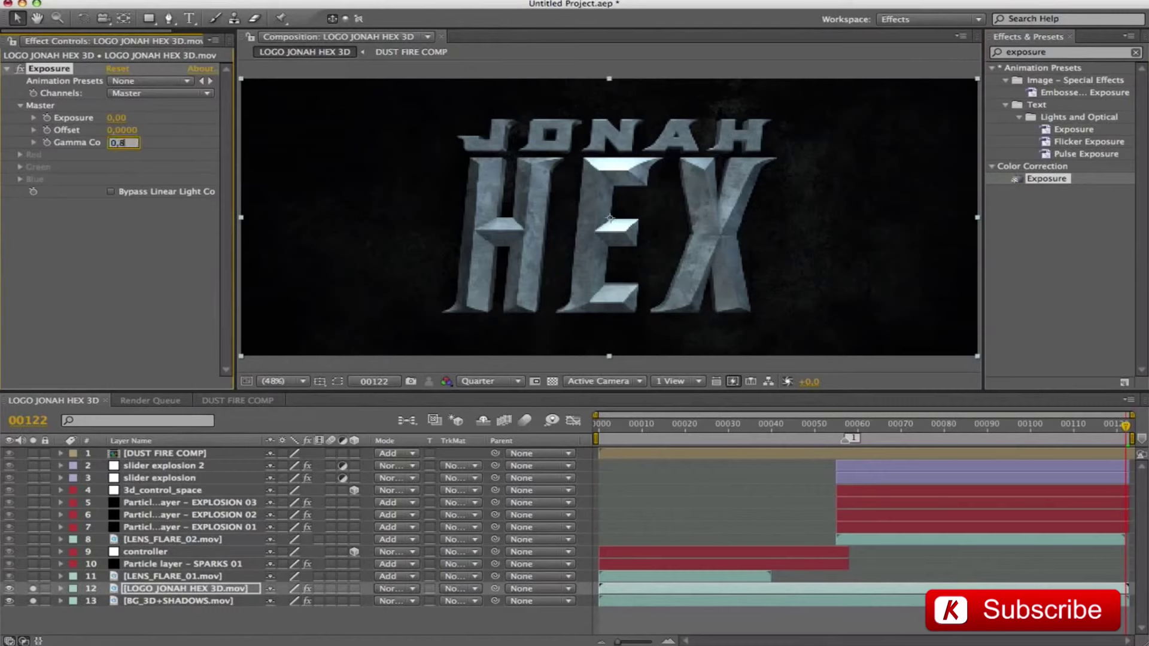
key(Return)
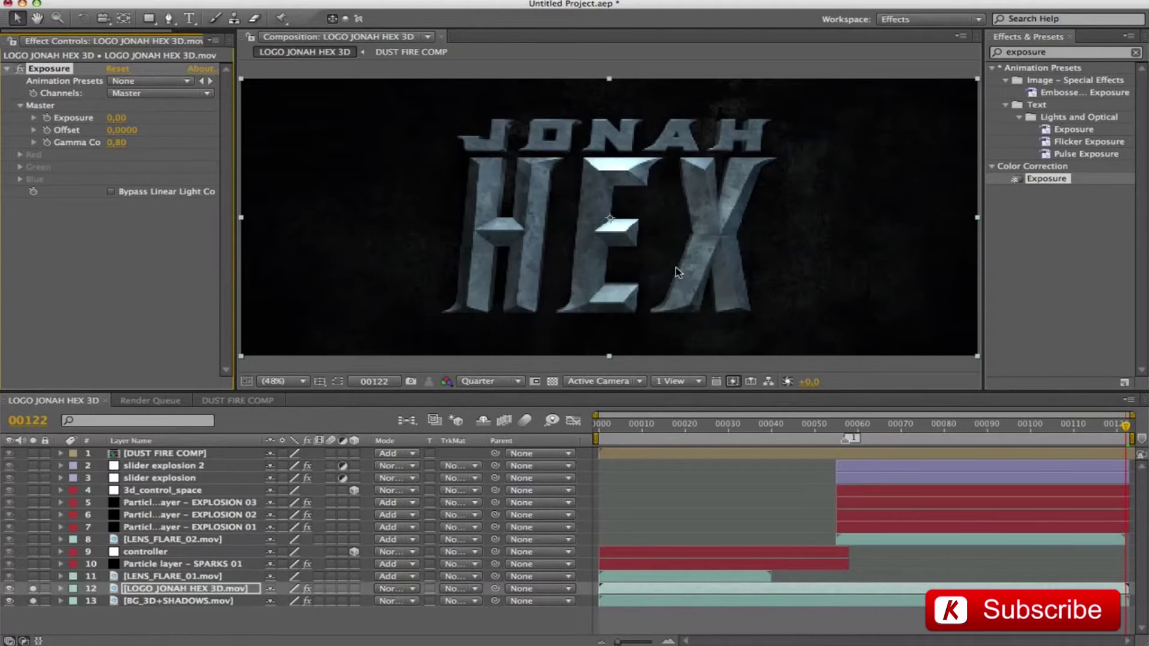
Apply Hue/Saturation to the logo layer with Colorize enabled, Colorize Hue -150° and Colorize Saturation 16, and collapse both effects.
click(1087, 56)
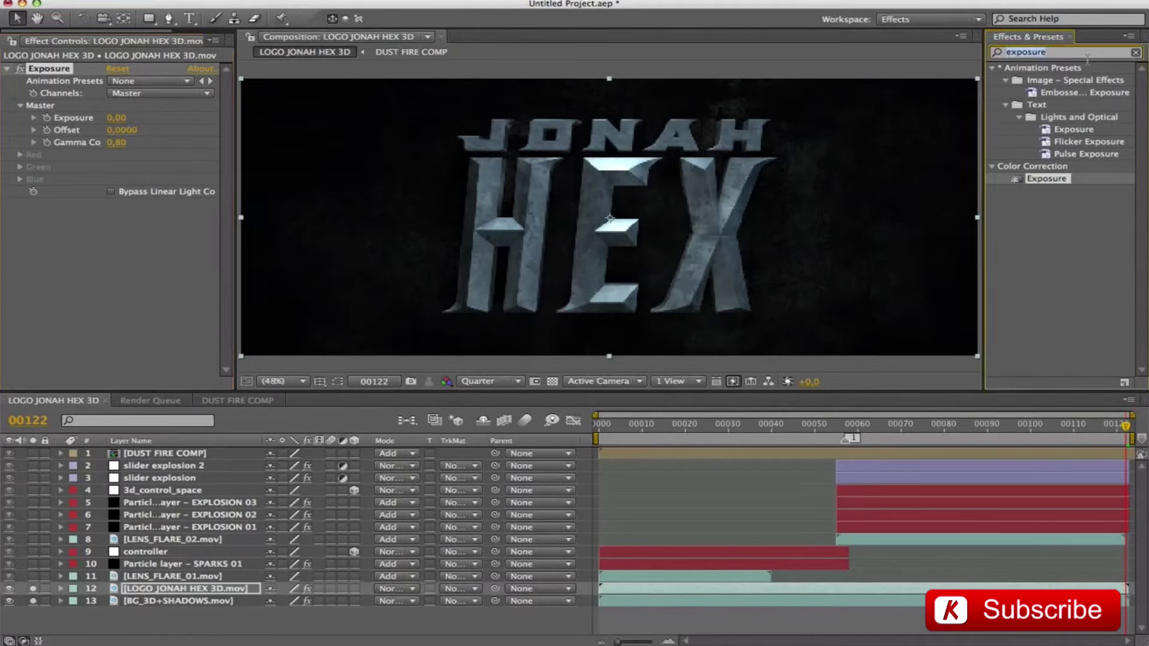
text(hue)
drag(1060, 130, 838, 150)
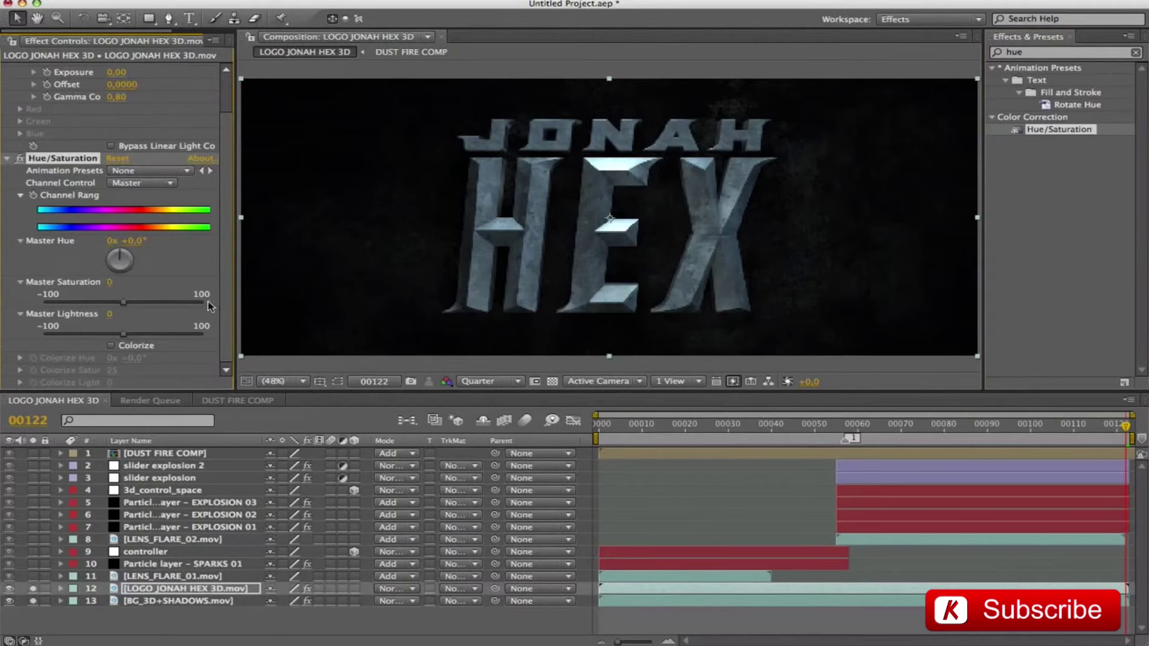
click(111, 346)
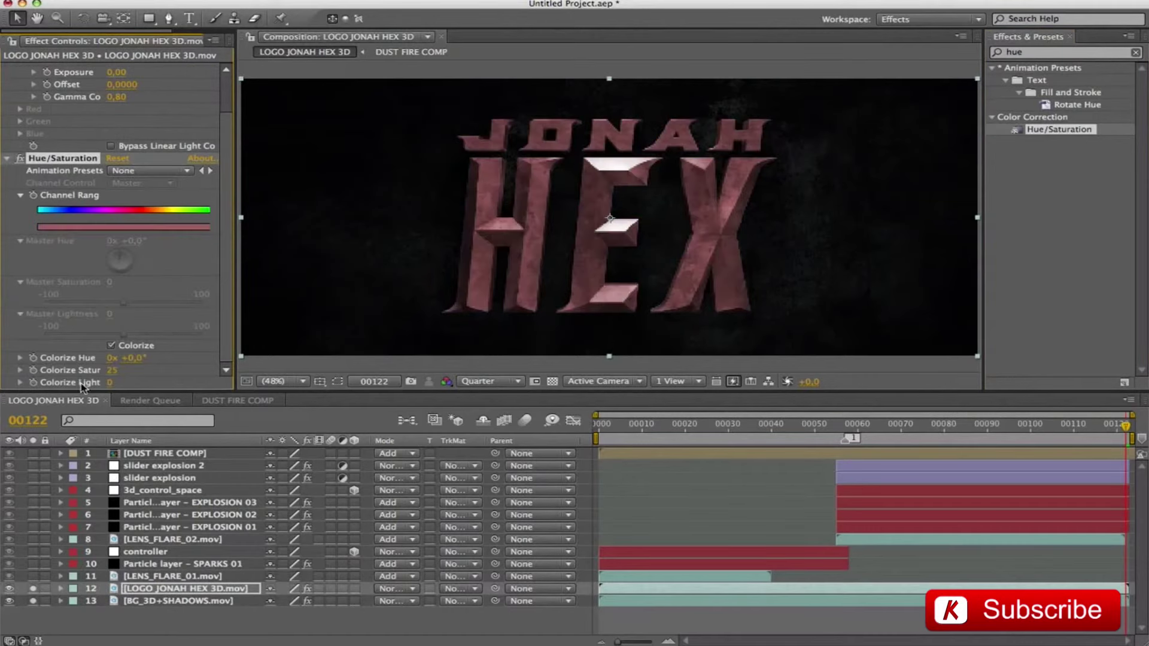
click(131, 358)
text(-150)
key(Tab)
key(Return)
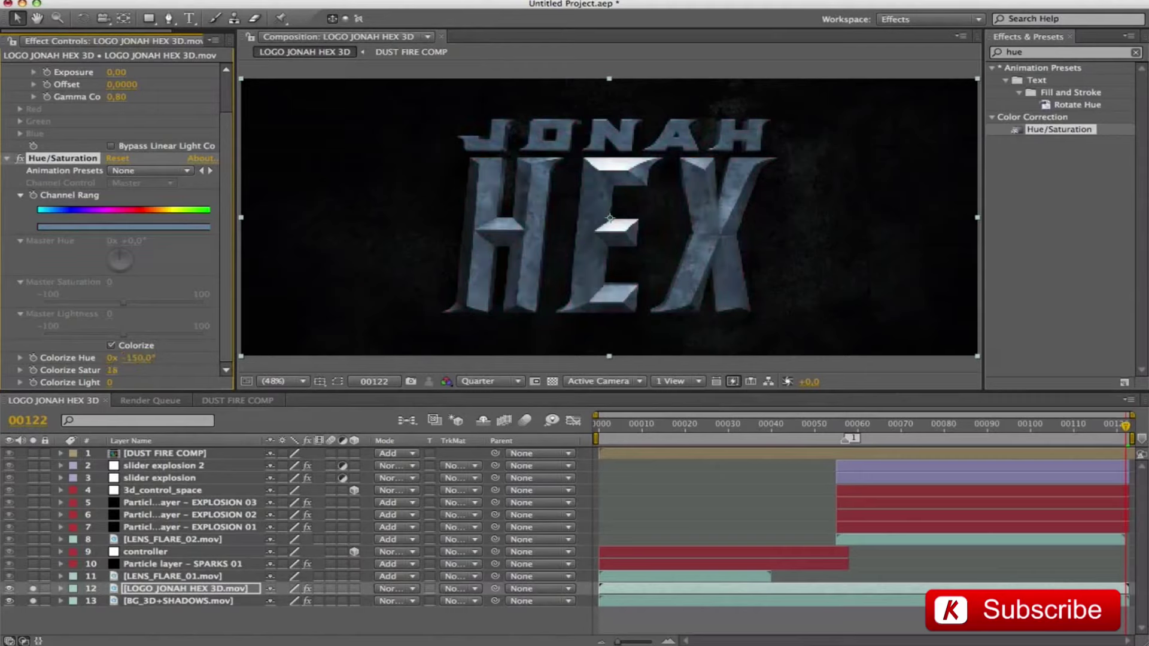
click(7, 159)
click(5, 69)
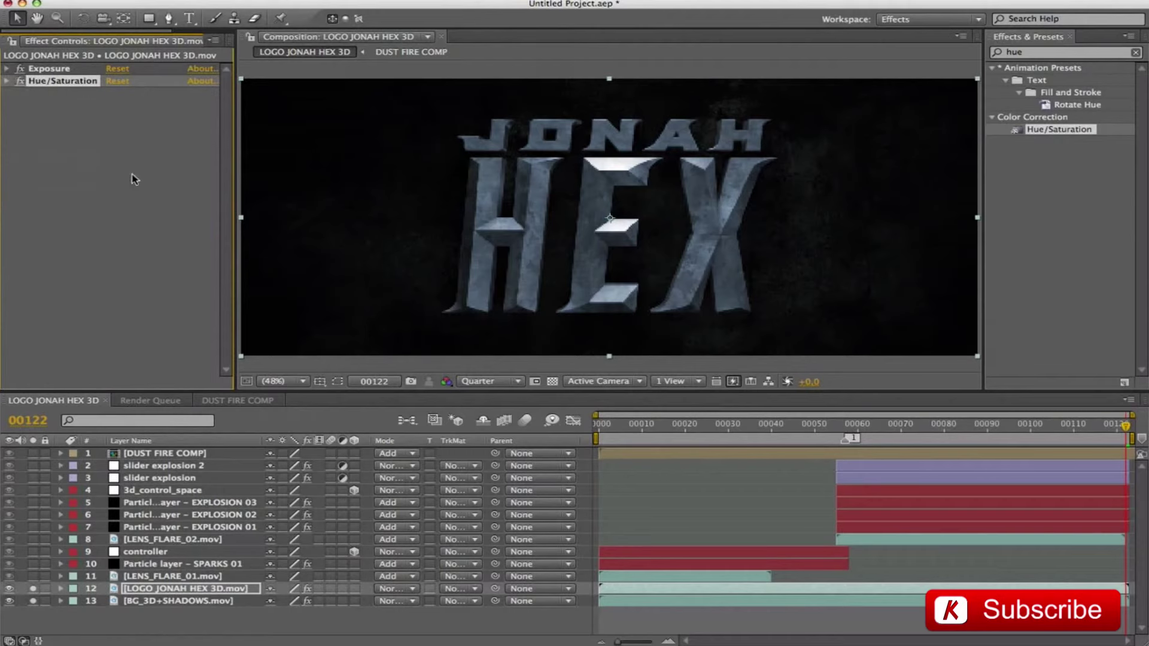
Apply Curves to the logo layer and add a shadow point and a slightly raised highlight point on the RGB curve.
click(1051, 51)
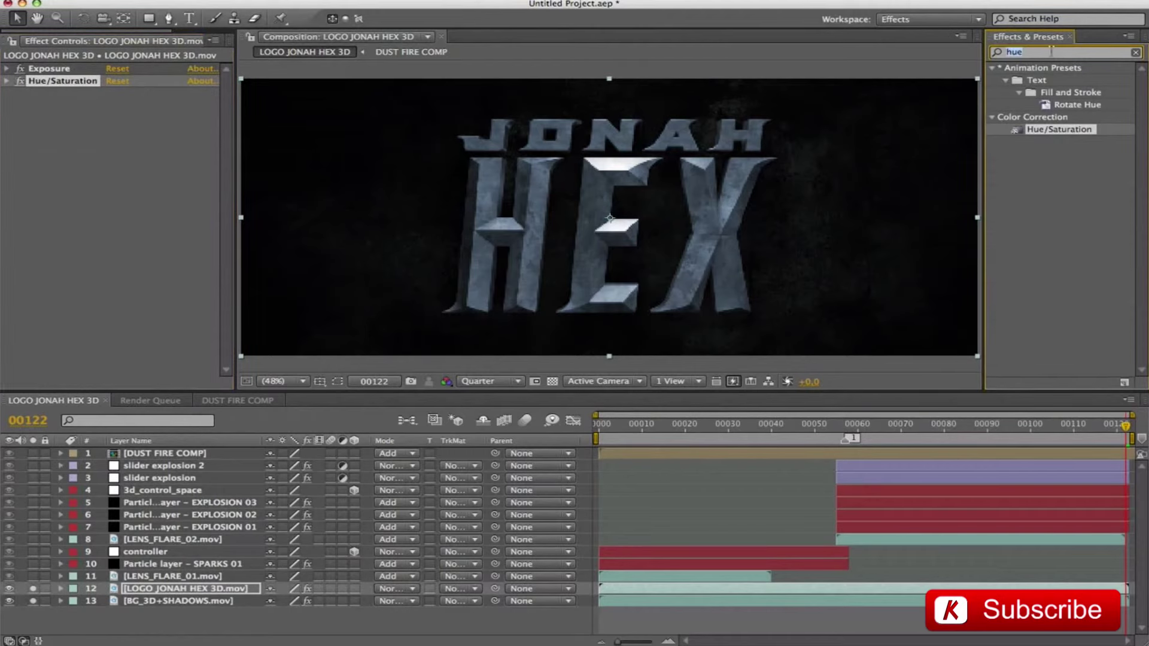
text(curv)
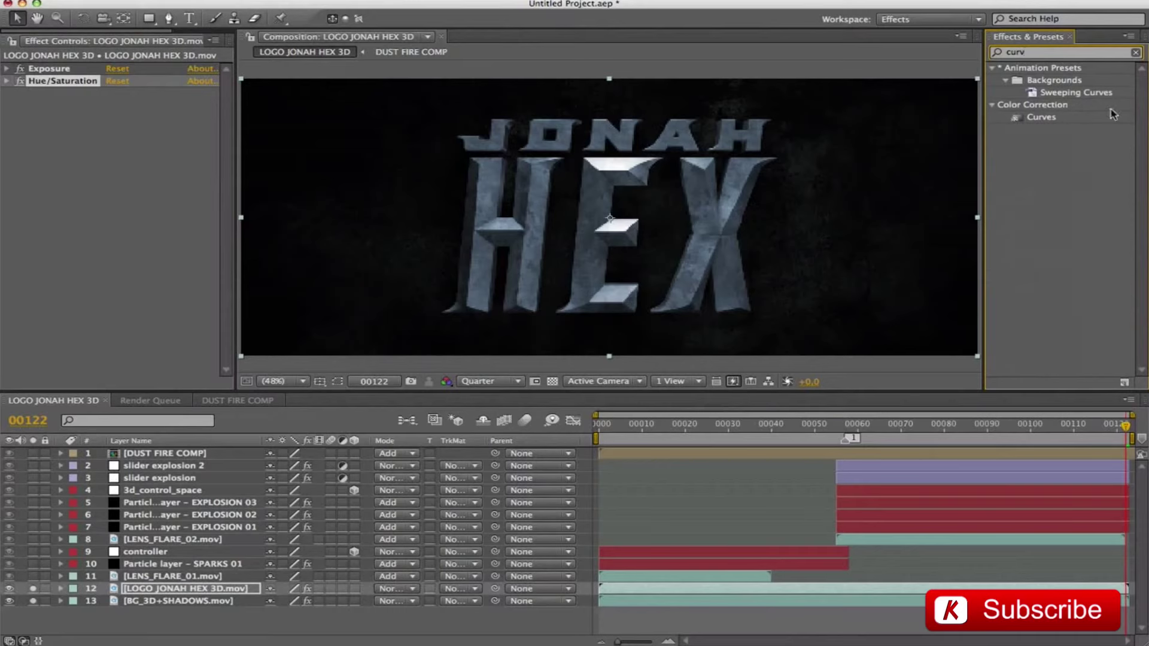
drag(1044, 117, 150, 174)
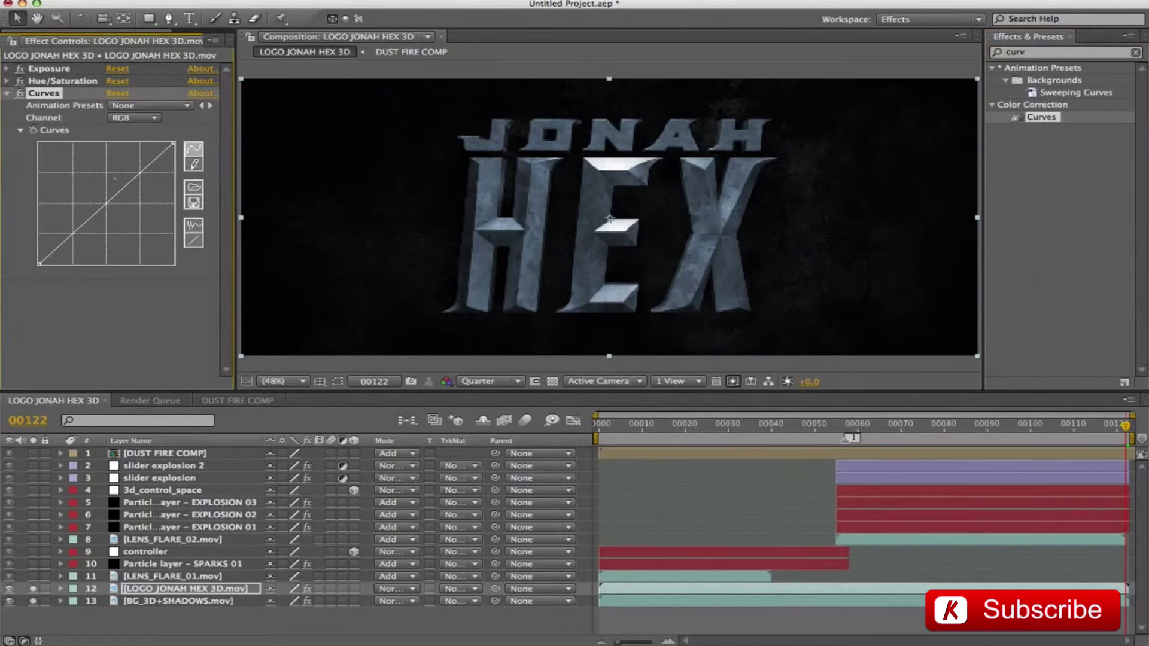
click(89, 220)
click(122, 190)
drag(123, 189, 122, 187)
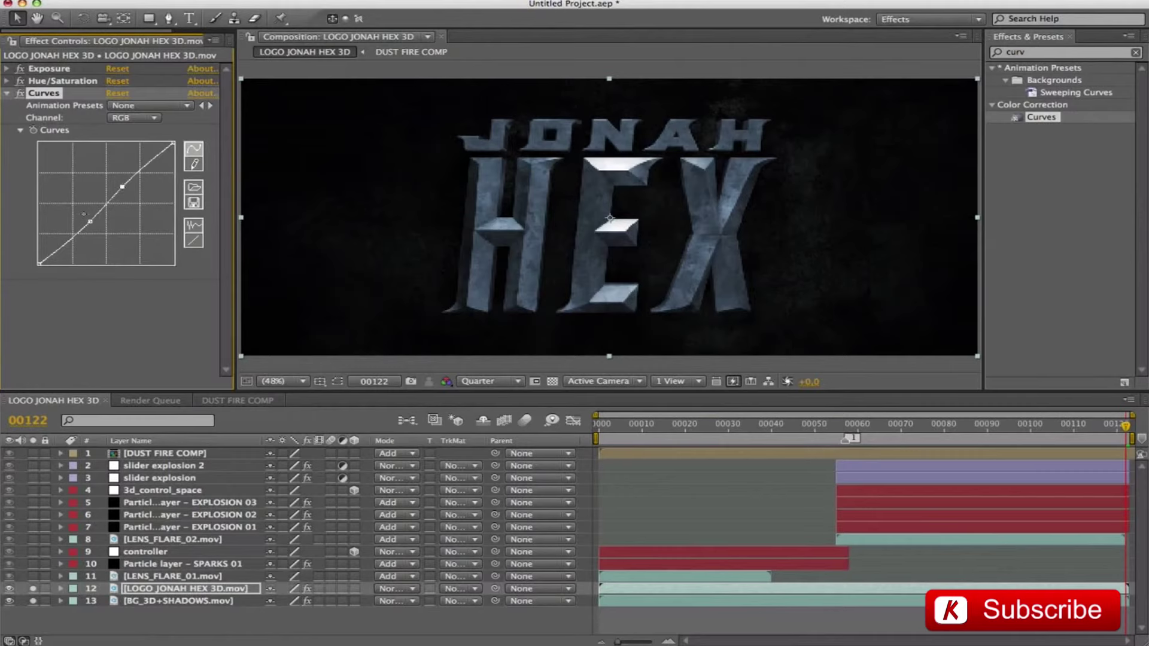
Fine-tune the two RGB curve points into a gentle S-shape for more logo contrast, collapse Curves, and preview the composition.
drag(89, 221, 89, 220)
drag(89, 220, 89, 221)
drag(122, 186, 118, 186)
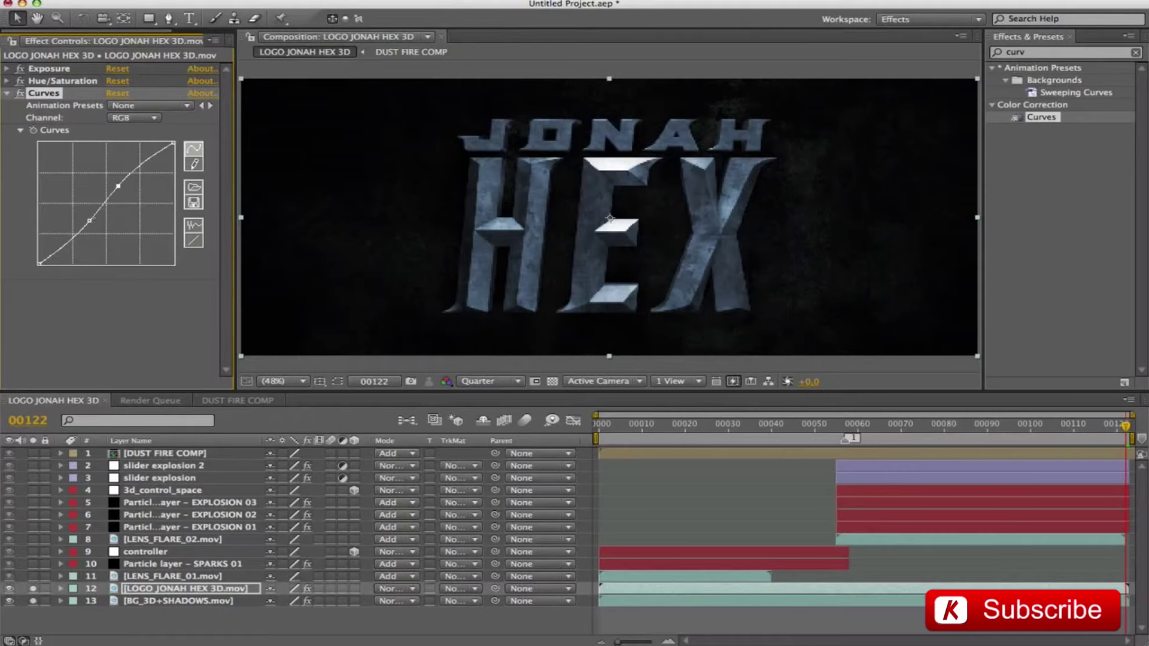
drag(118, 186, 119, 188)
click(7, 94)
click(43, 197)
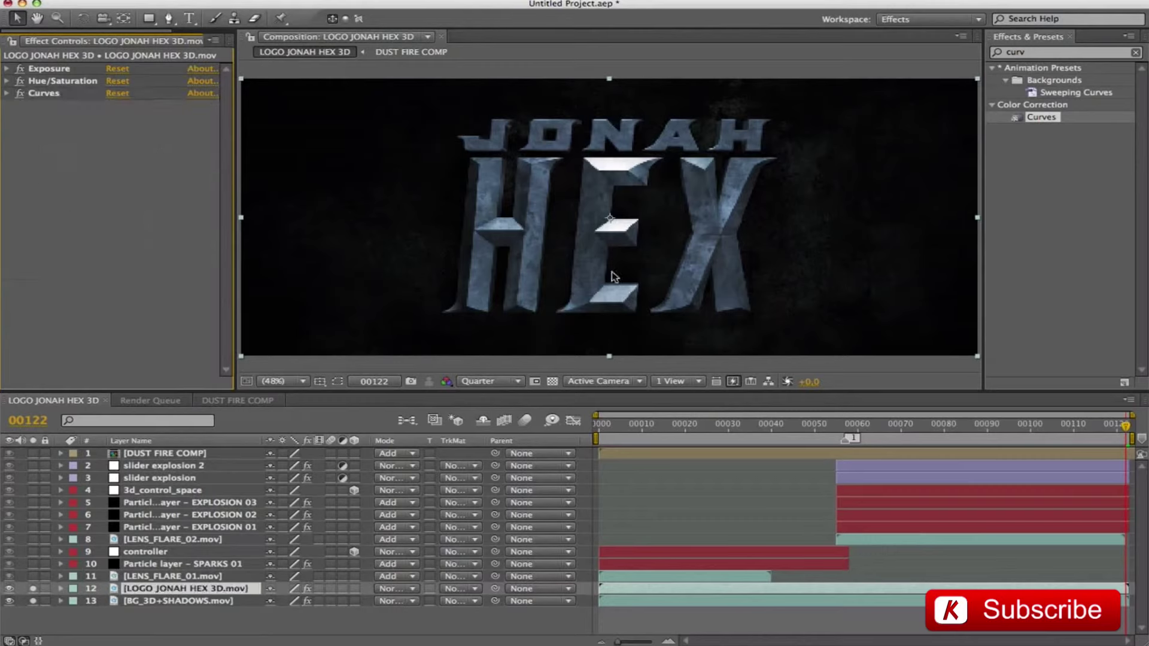
key(space)
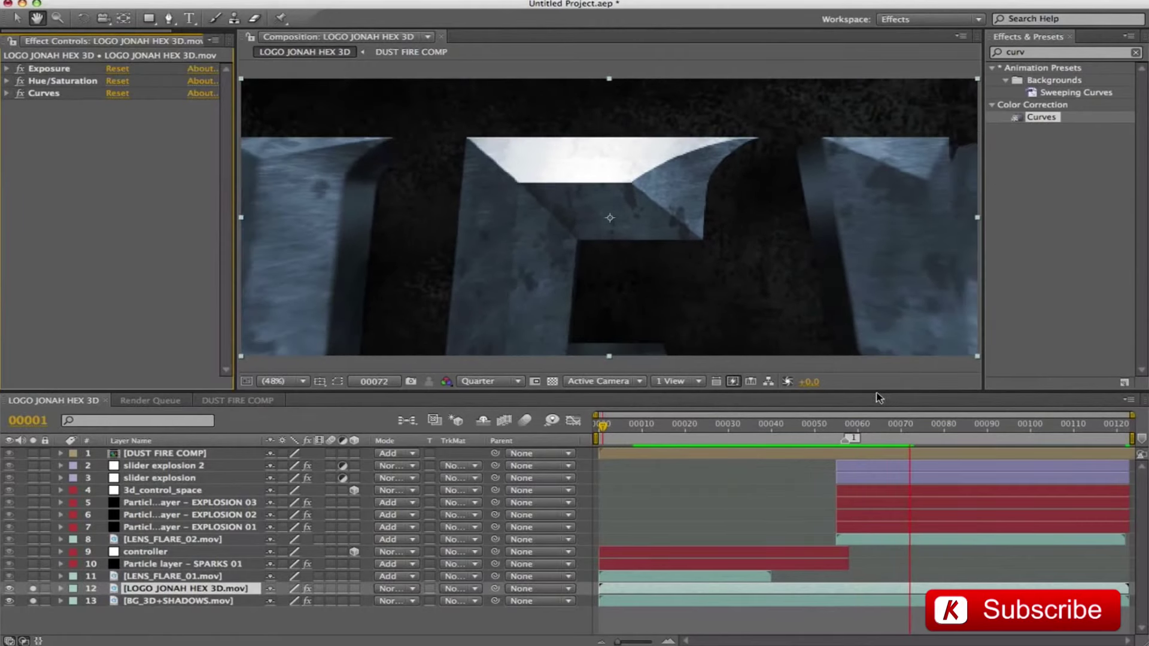
Turn off solo on the logo and background layers and check the full composite at frames 41 and 57.
click(1043, 425)
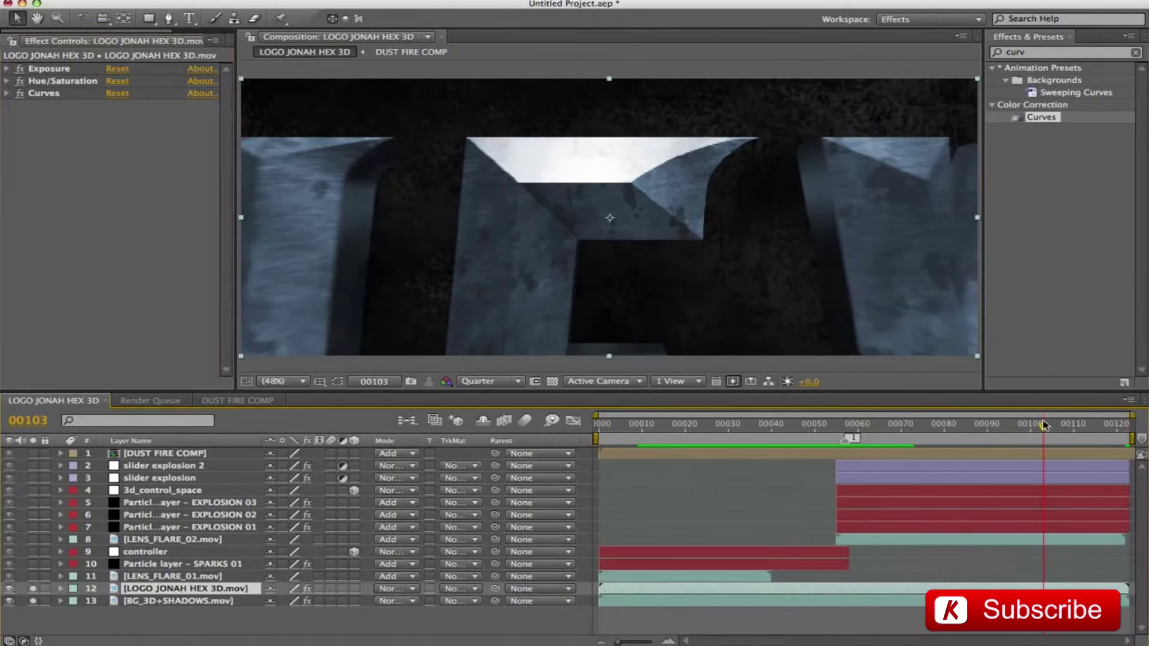
click(1077, 425)
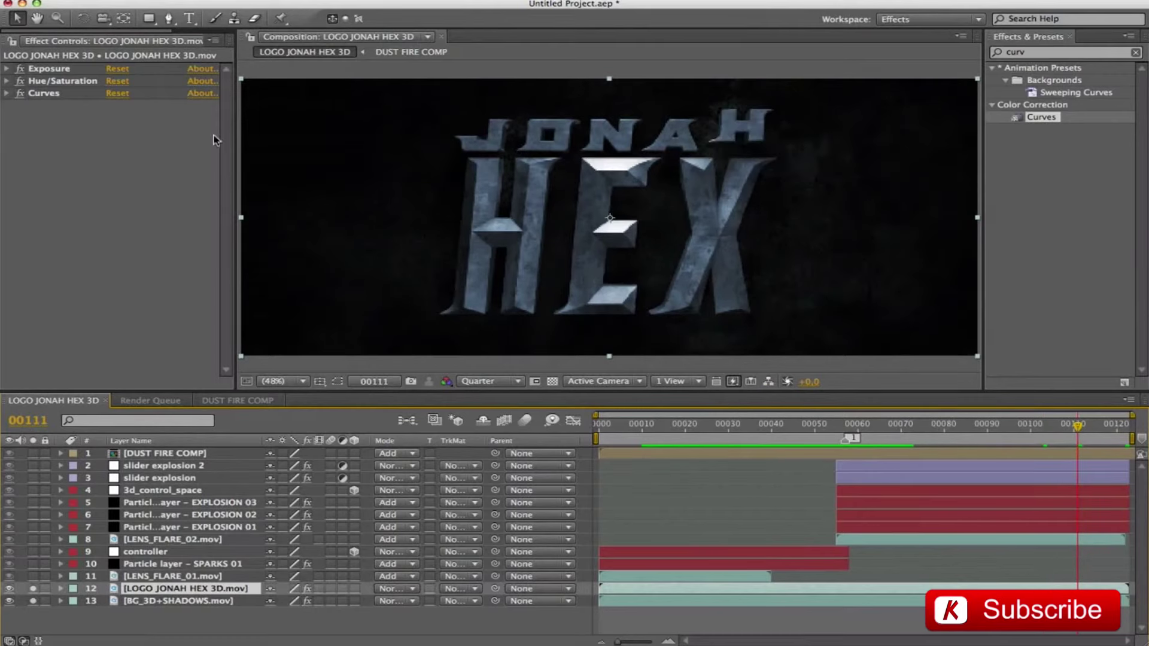
drag(33, 590, 38, 607)
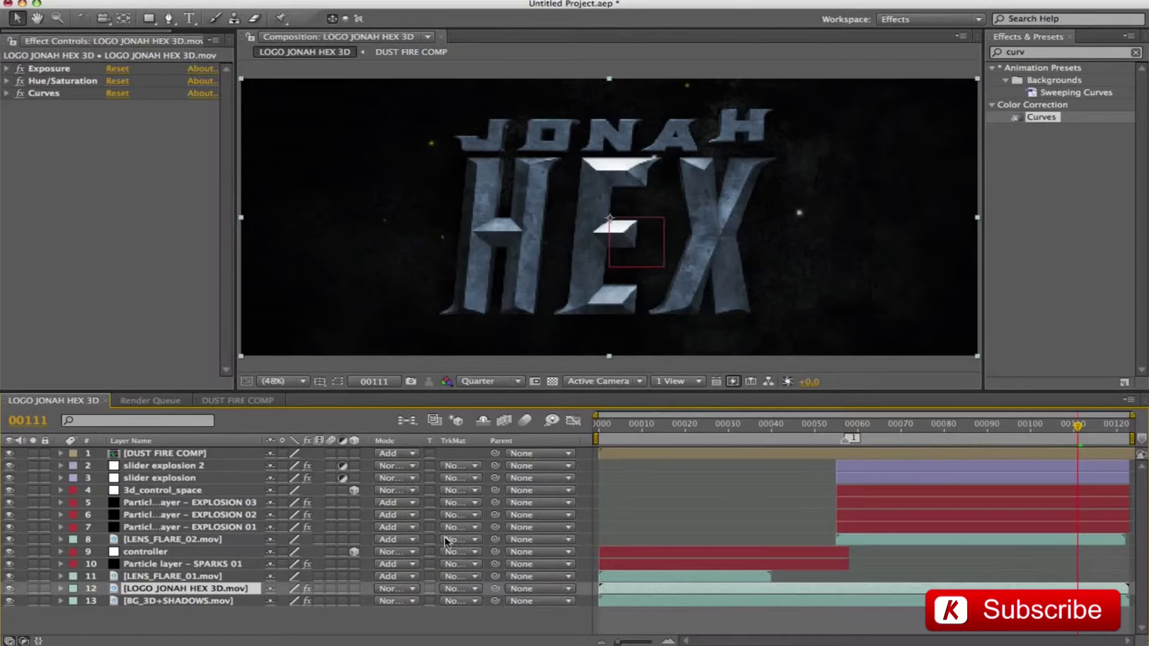
click(775, 426)
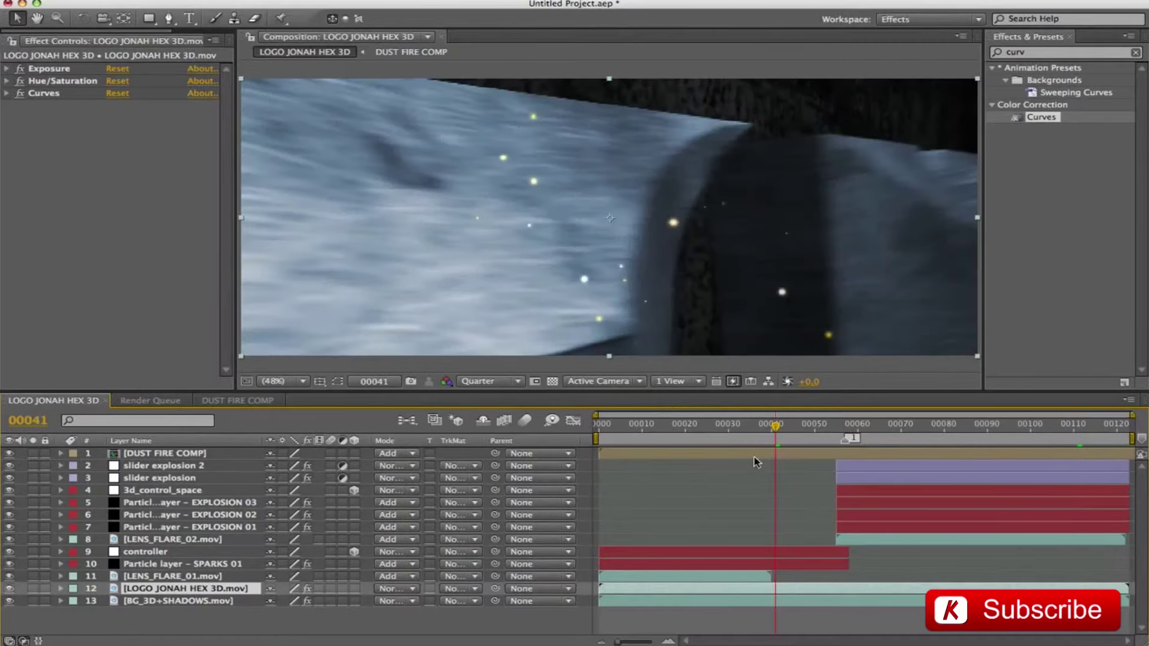
click(845, 427)
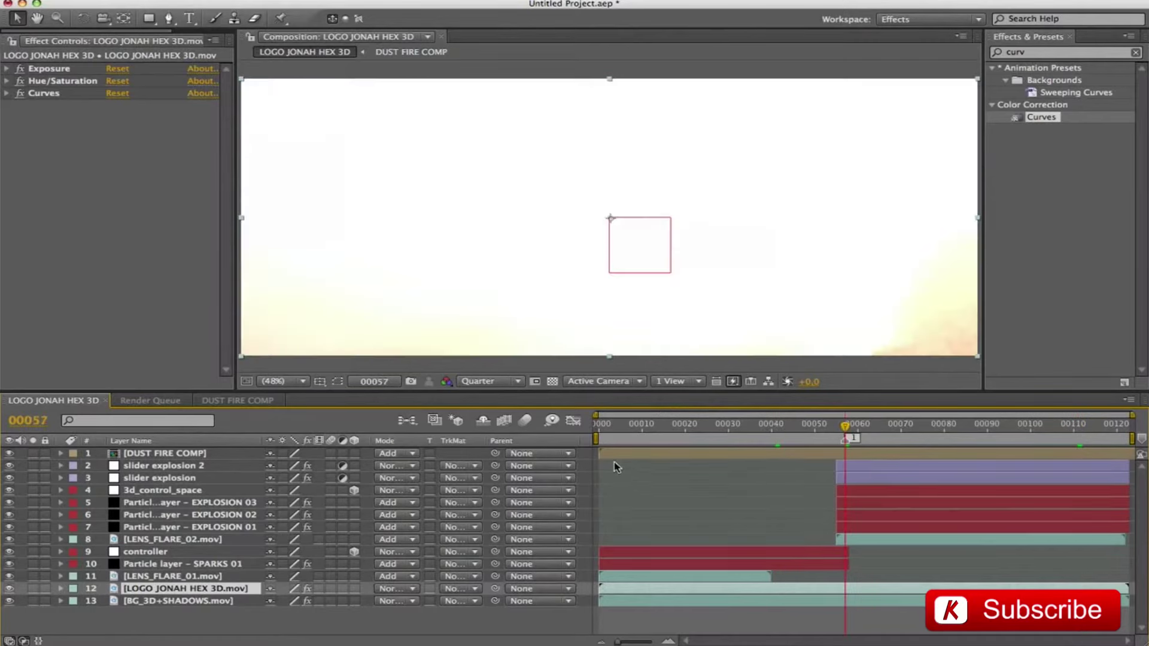
Trim the start of the DUST FIRE COMP layer to the beginning of the explosion layers and check frames 50 and 70.
click(598, 453)
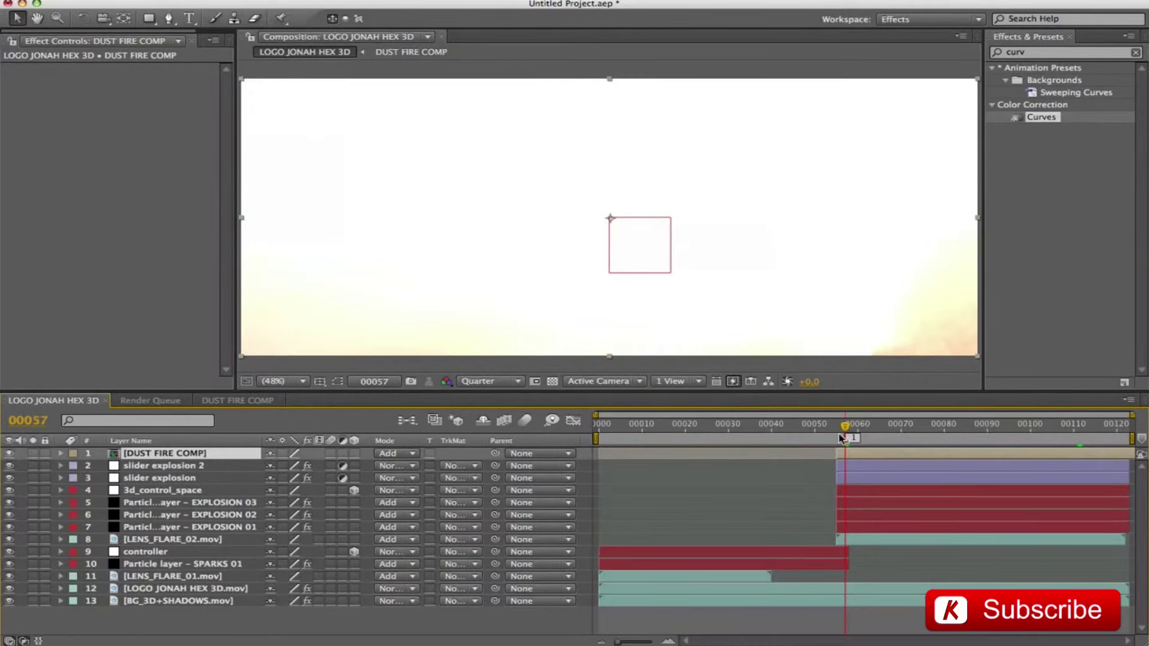
drag(846, 428, 814, 429)
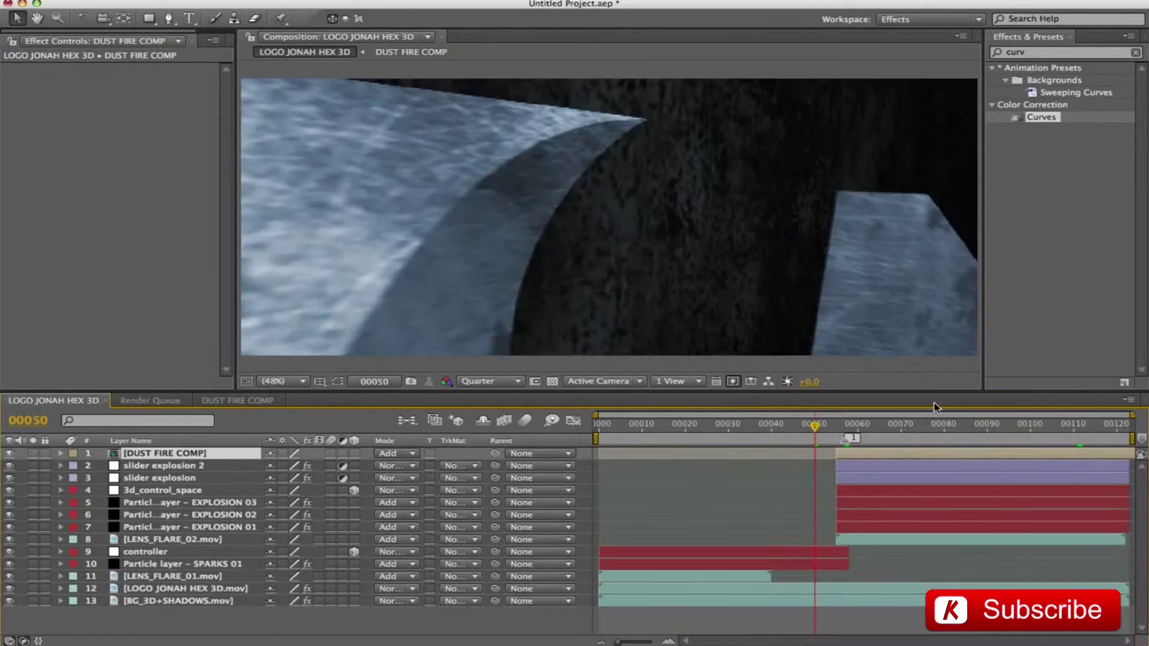
click(900, 425)
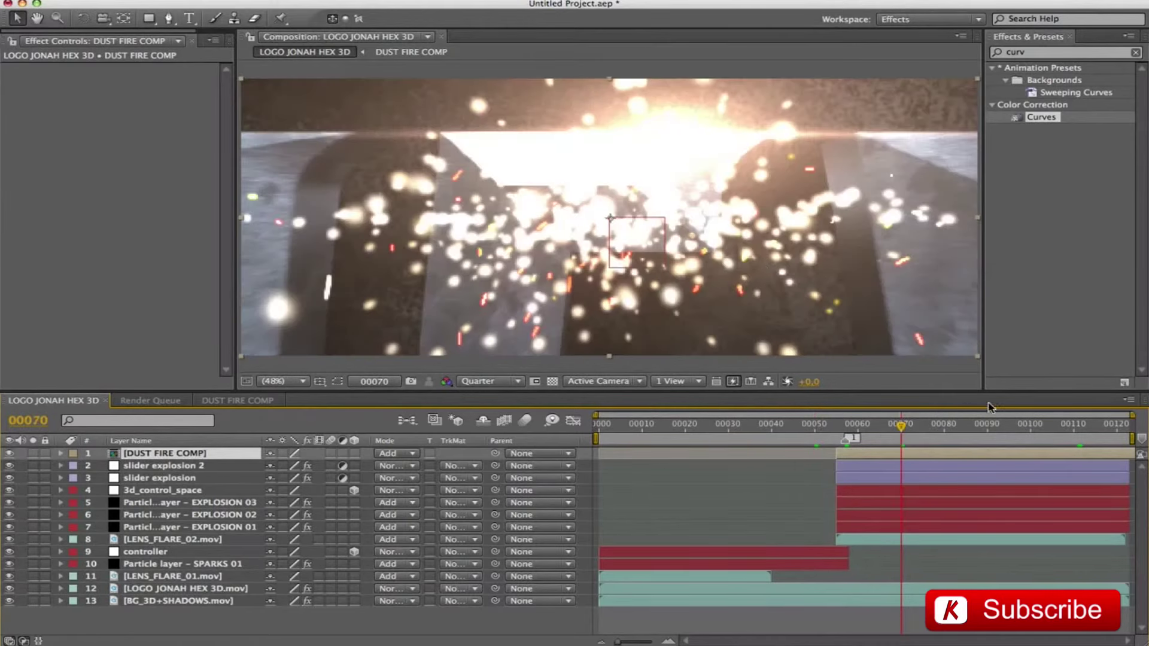
text(es)
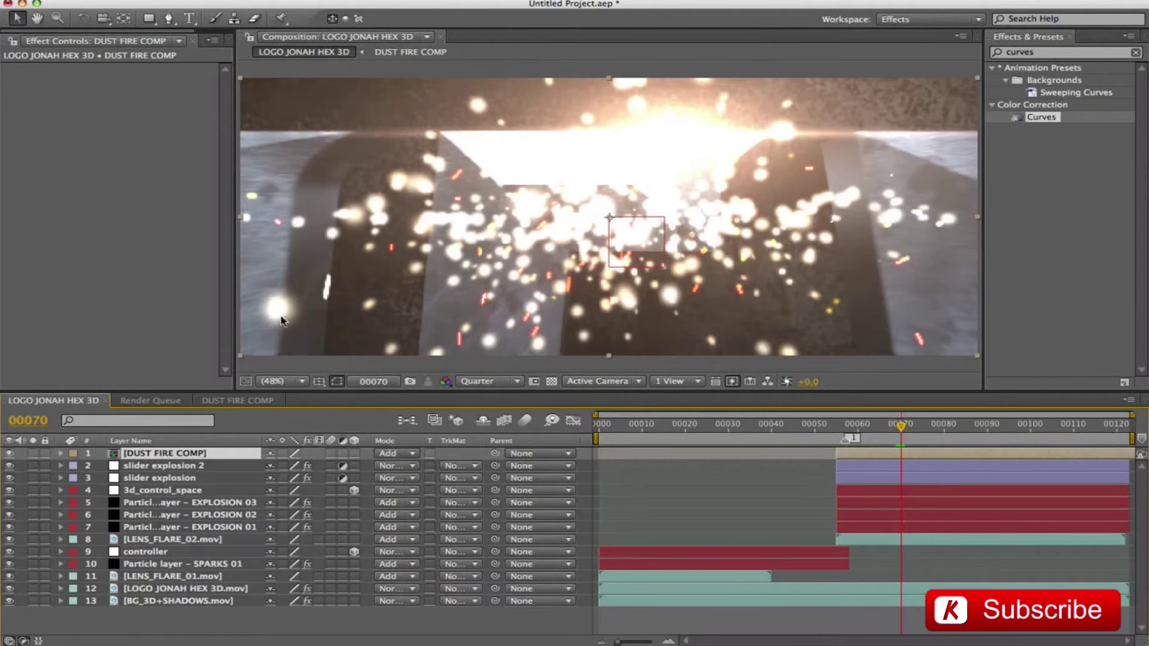
Set the composition view to 25%, then solo the LOGO JONAH HEX 3D.mov layer and duplicate it.
click(285, 382)
click(282, 485)
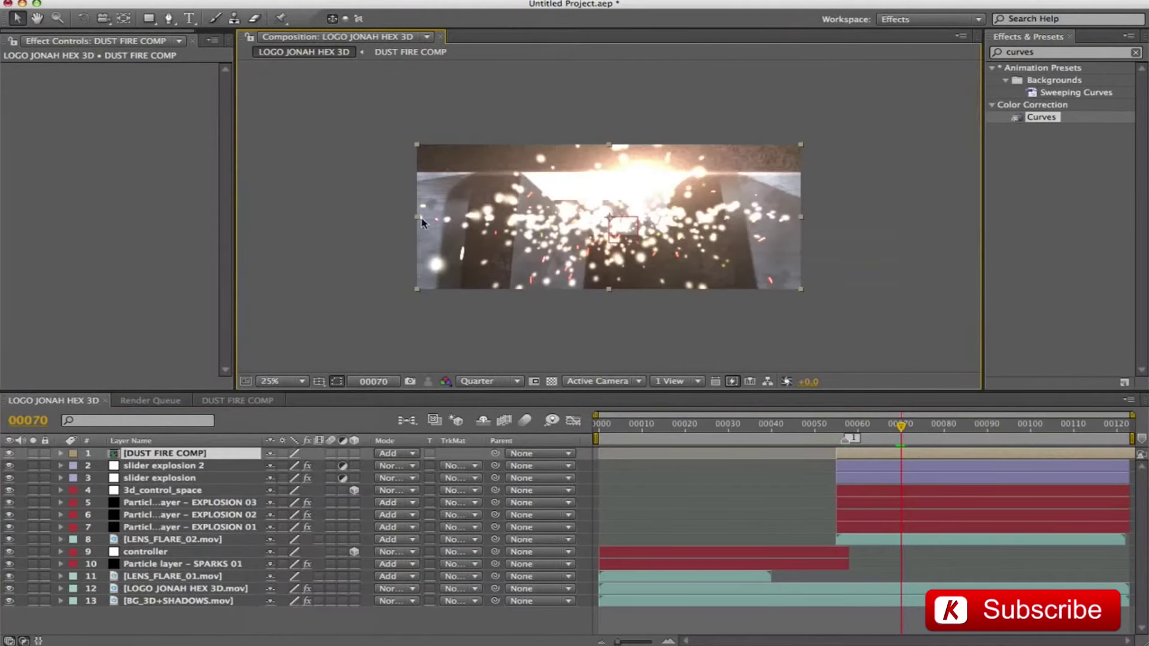
click(199, 590)
click(33, 588)
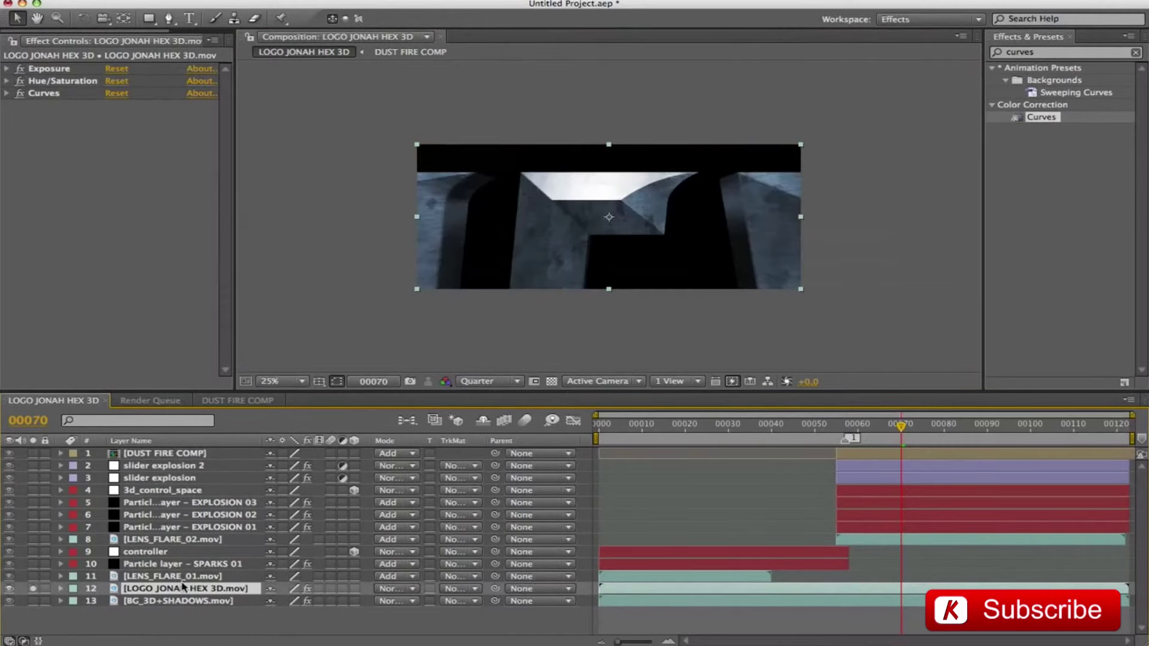
key(super+d)
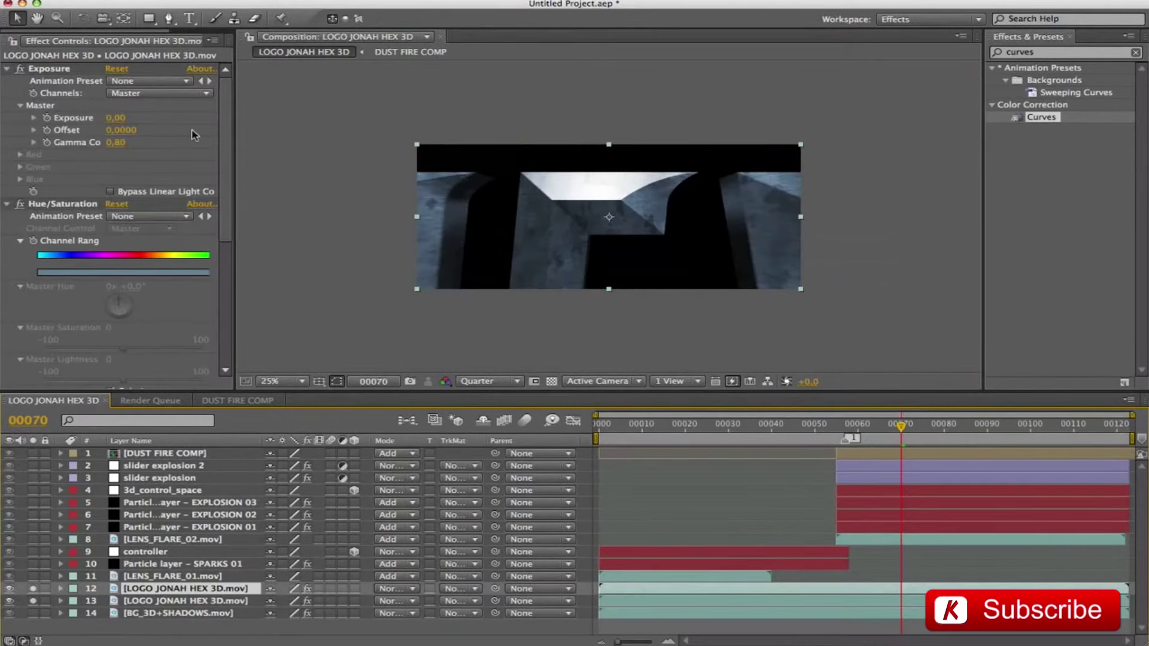
Remove the Exposure, Hue/Saturation and Curves effects from the upper copy of the logo layer.
click(43, 71)
key(Delete)
click(43, 71)
key(Delete)
click(56, 71)
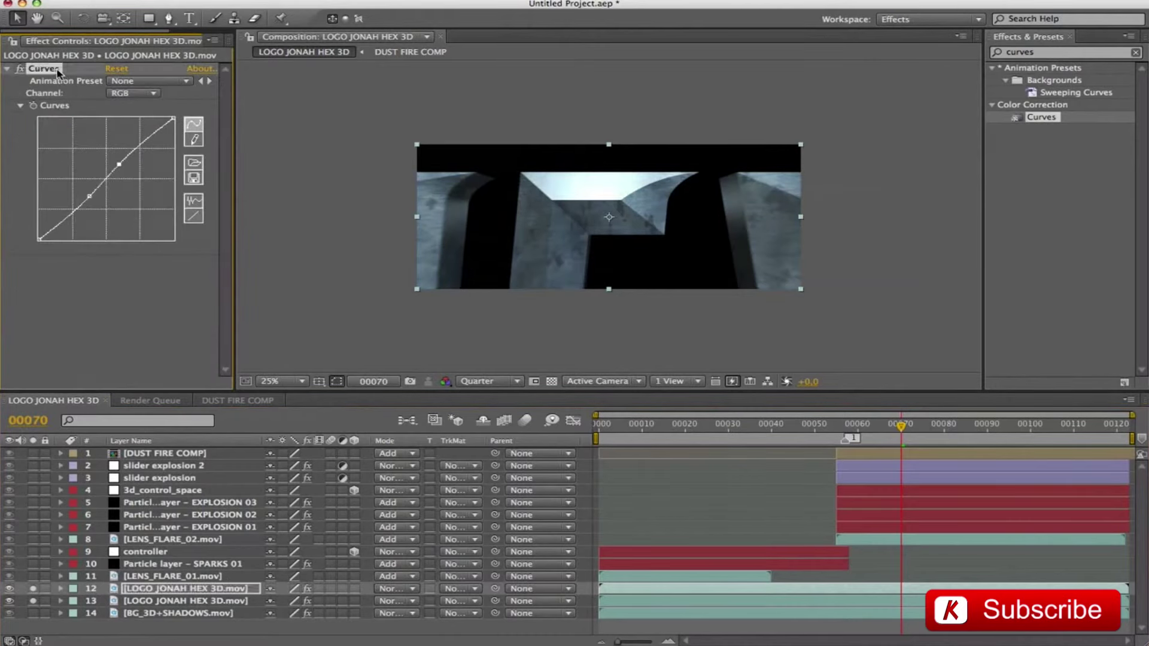
key(Delete)
Apply Tritone to the upper logo copy and set its Midtones color to RGB 255, 115, 0.
click(1049, 55)
text(trito)
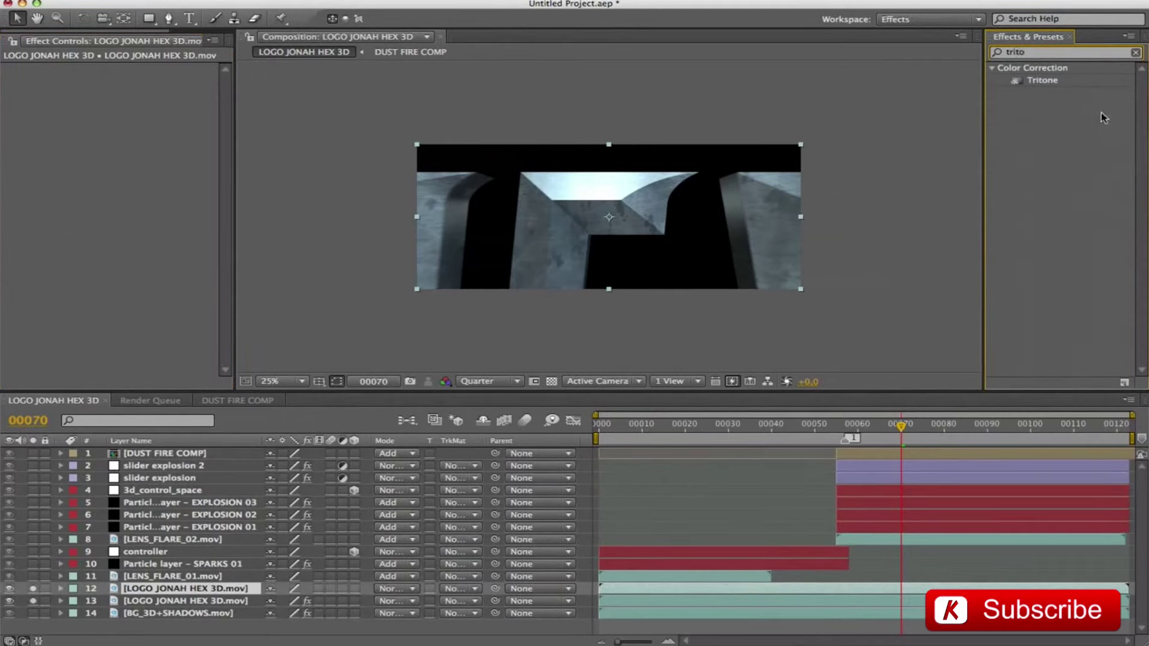
drag(1042, 80, 180, 588)
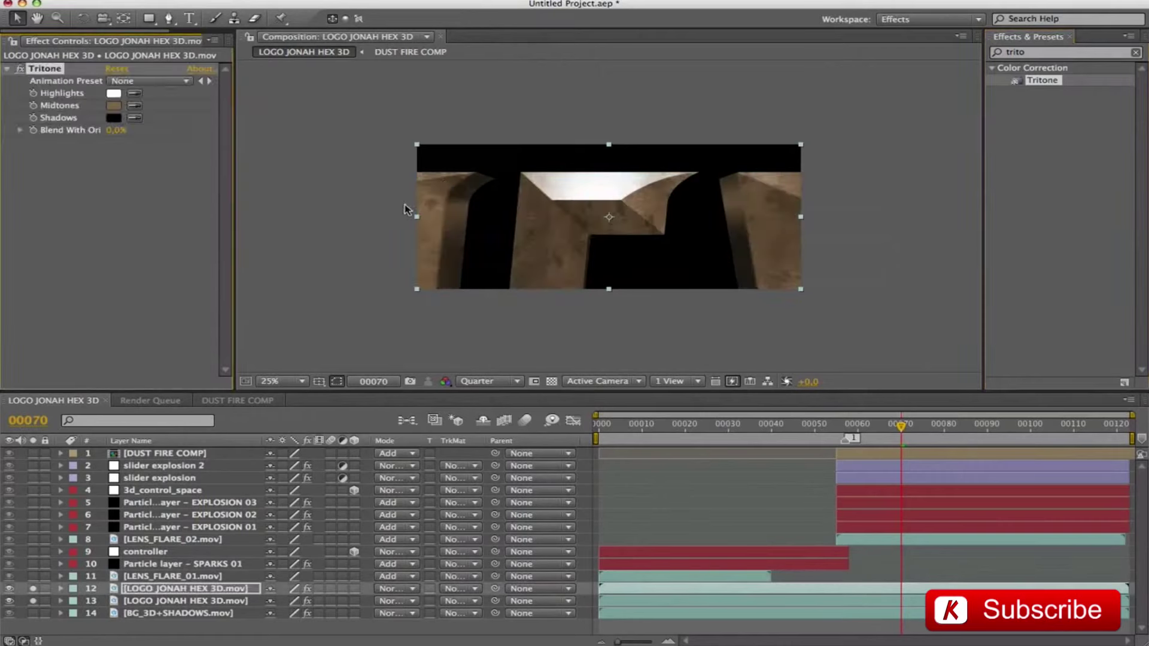
click(120, 106)
click(676, 343)
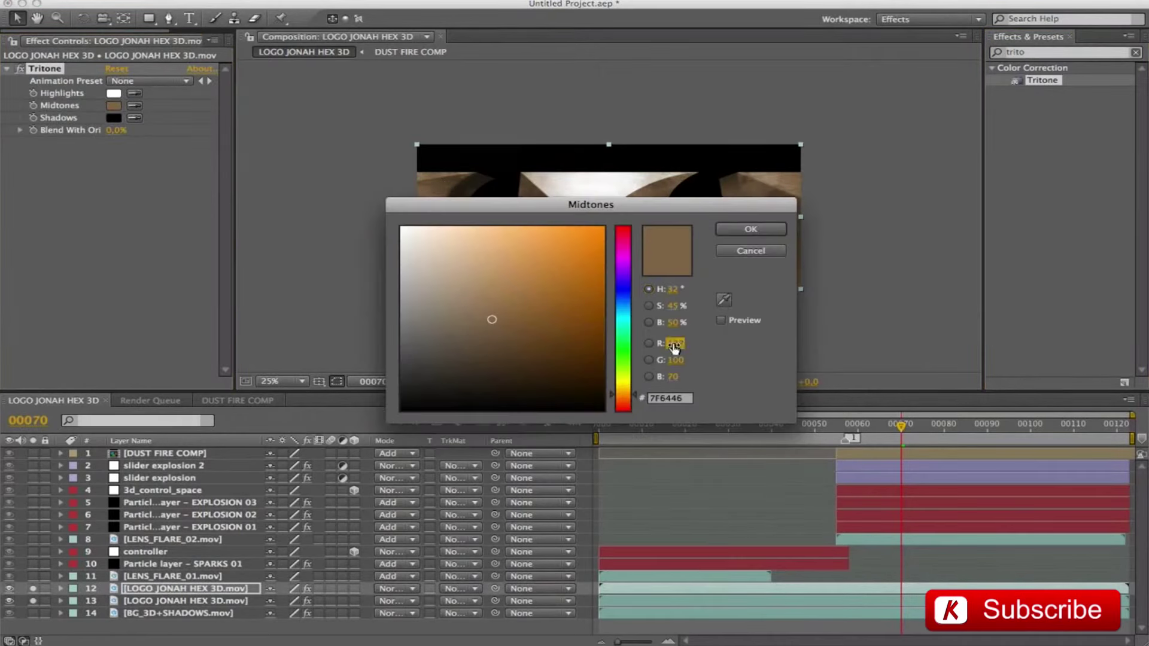
text(255)
key(Tab)
text(115)
key(Tab)
text(0)
key(Return)
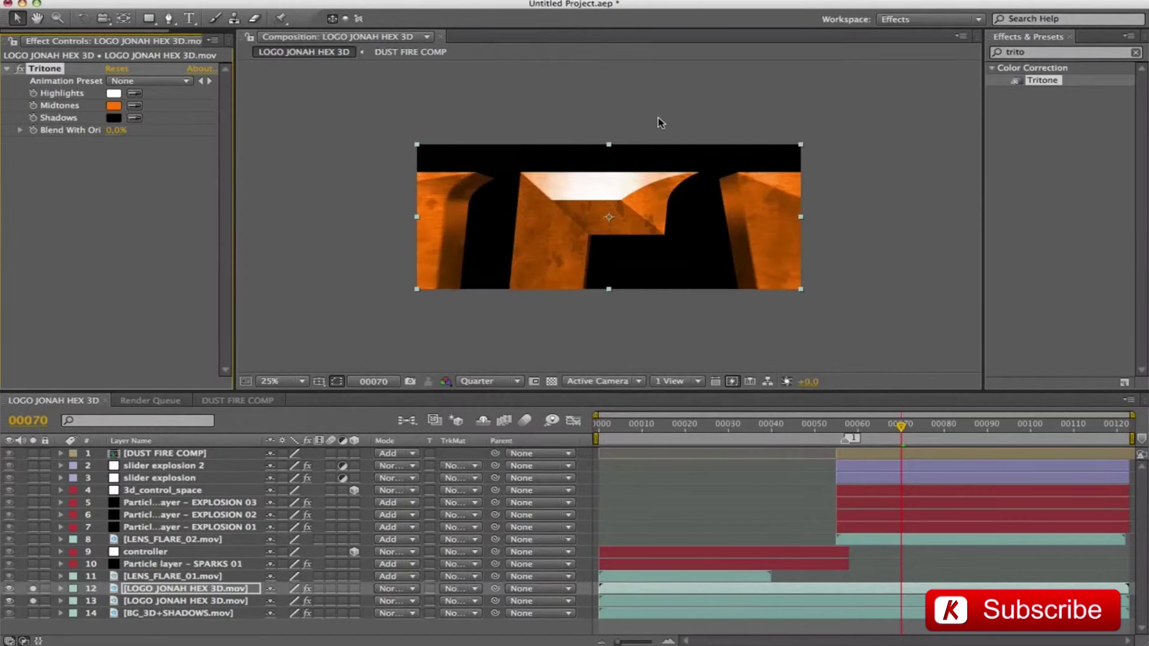
Set the upper logo copy's blending mode to Linear Dodge and draw a wide rectangular mask over the frame's lower half.
click(389, 589)
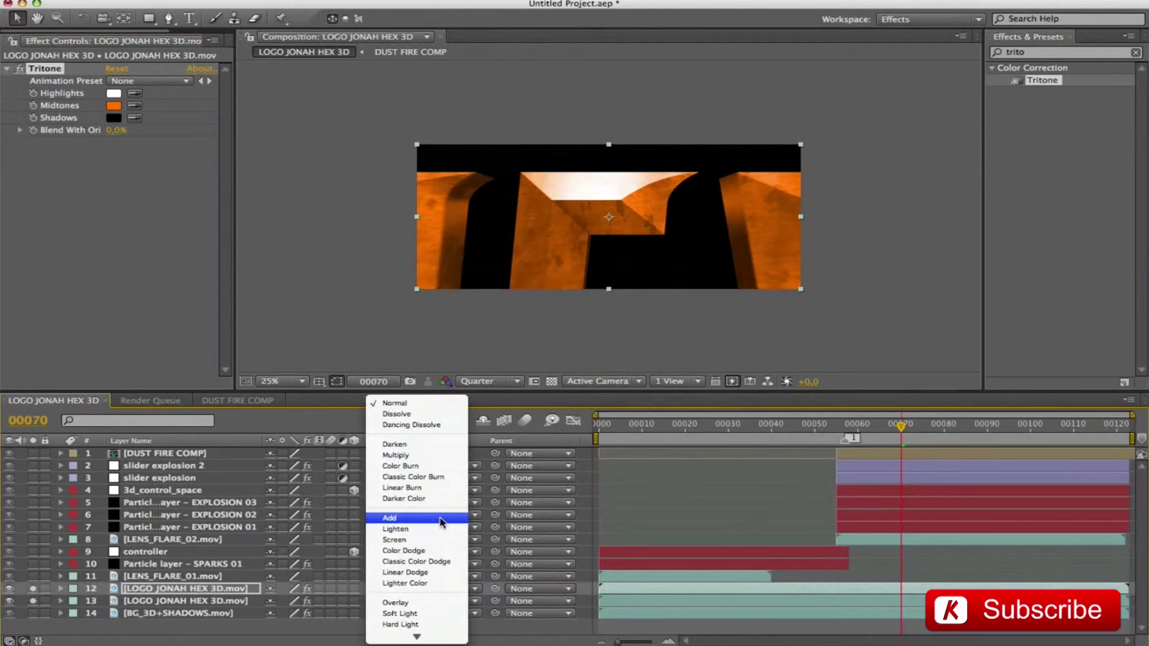
click(419, 572)
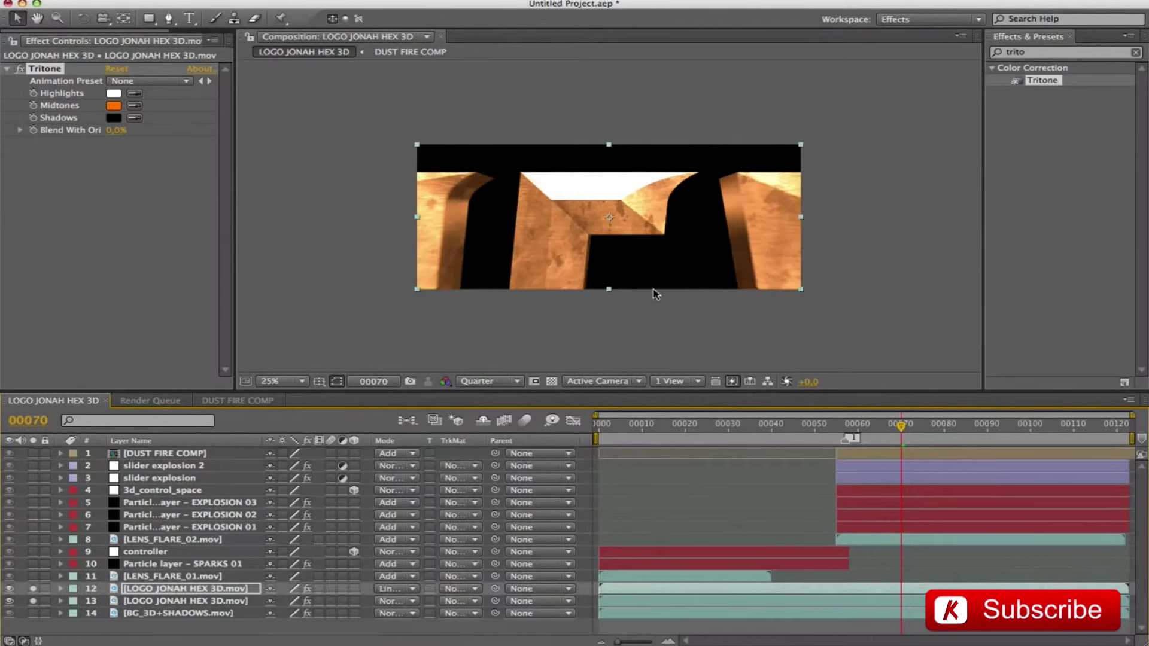
click(149, 18)
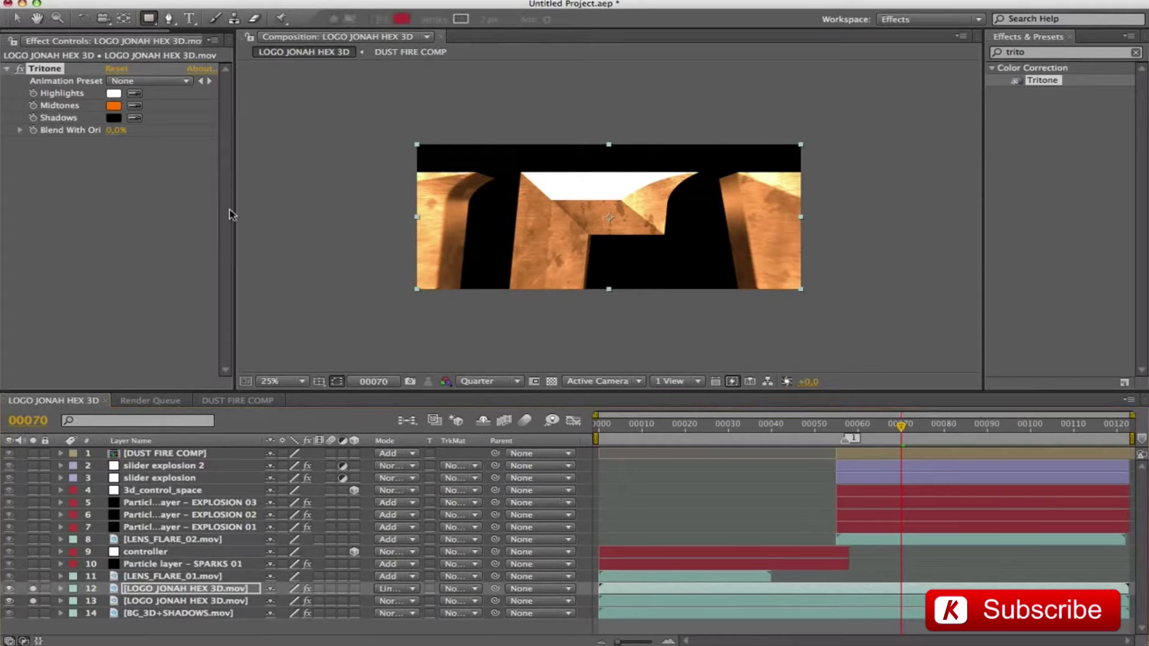
drag(329, 216, 894, 320)
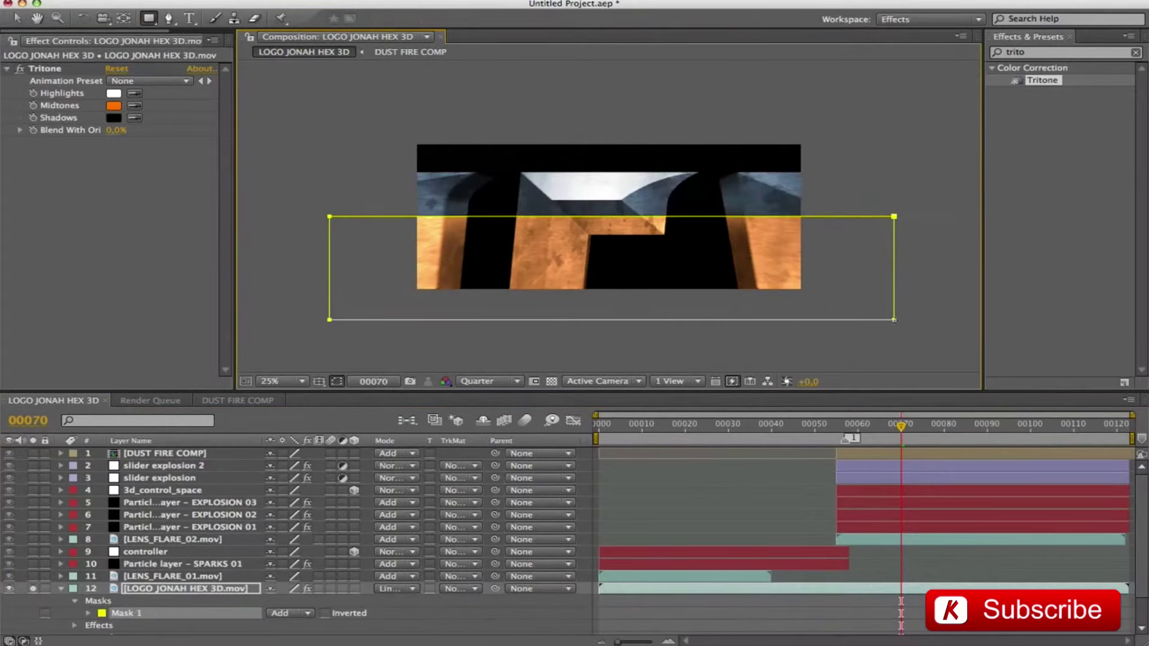
Set the Mask Feather of Mask 1 on the upper logo copy to 300 pixels.
key(f)
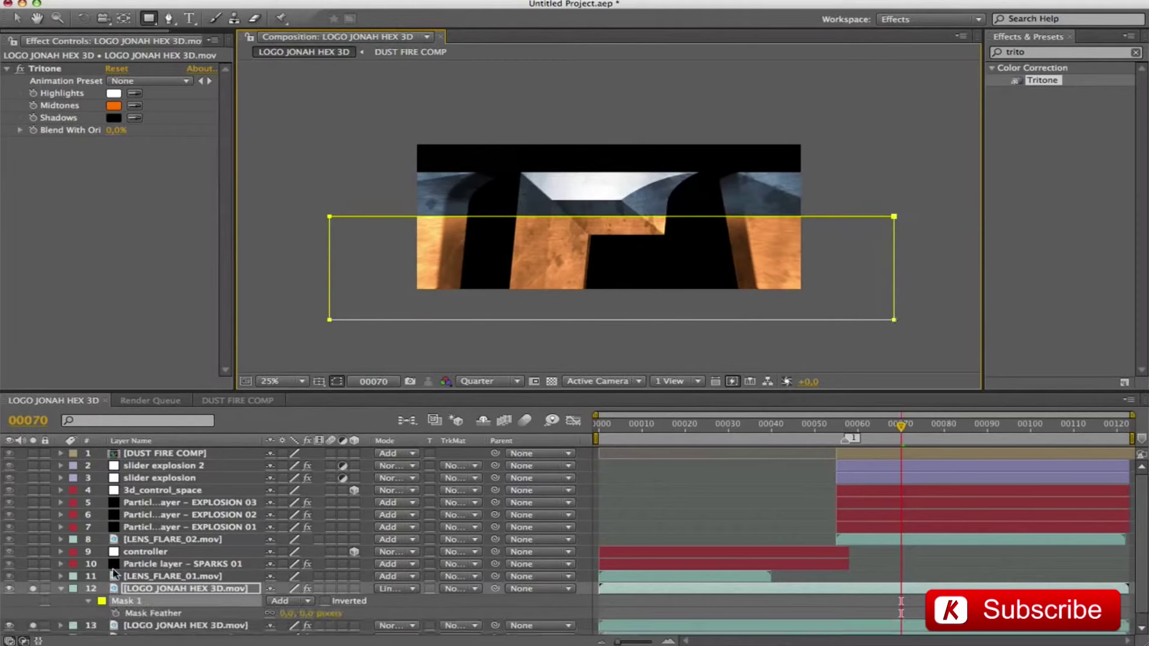
click(307, 614)
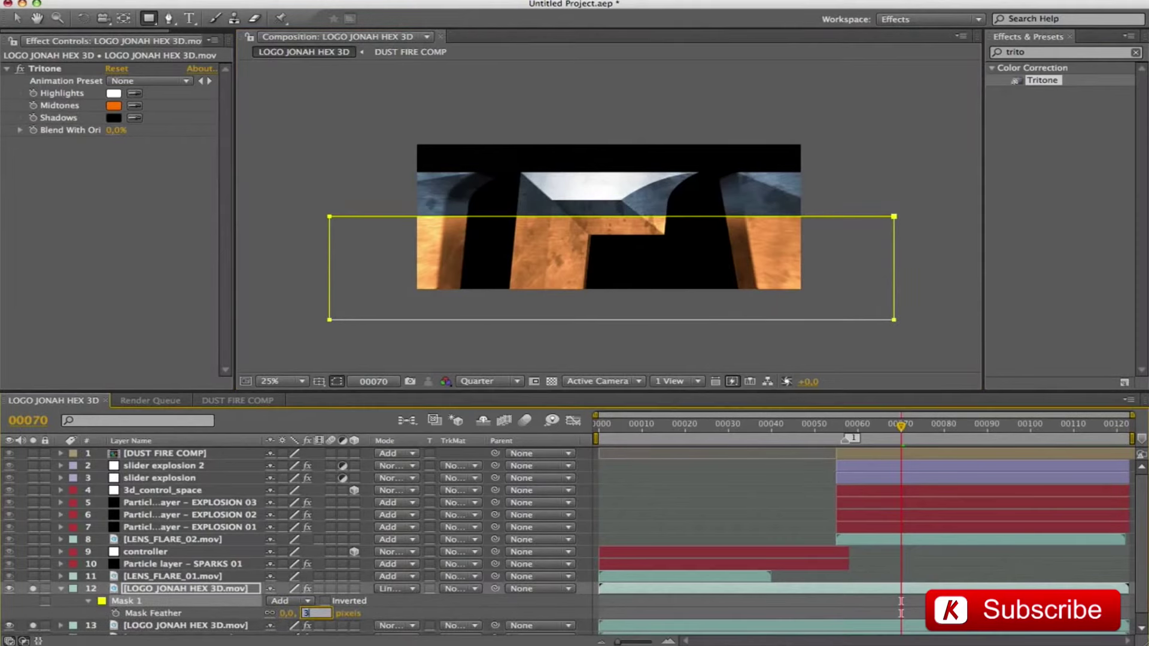
text(300)
key(Return)
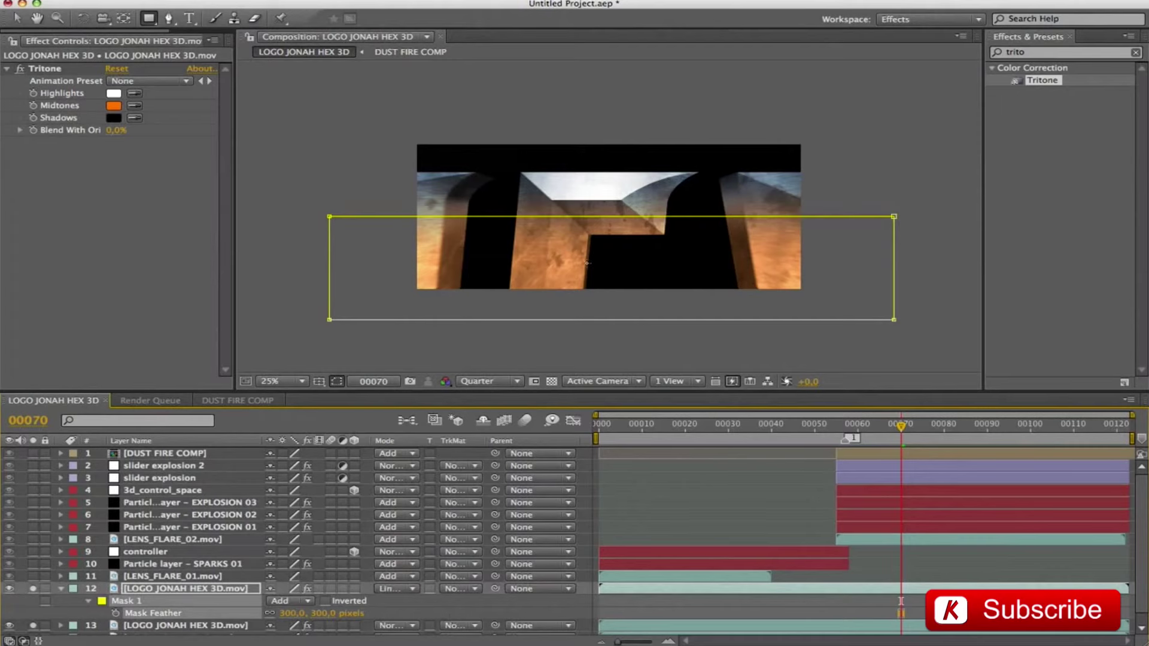
Raise the lower edge of Mask 1 slightly and shift the whole mask up a little.
key(v)
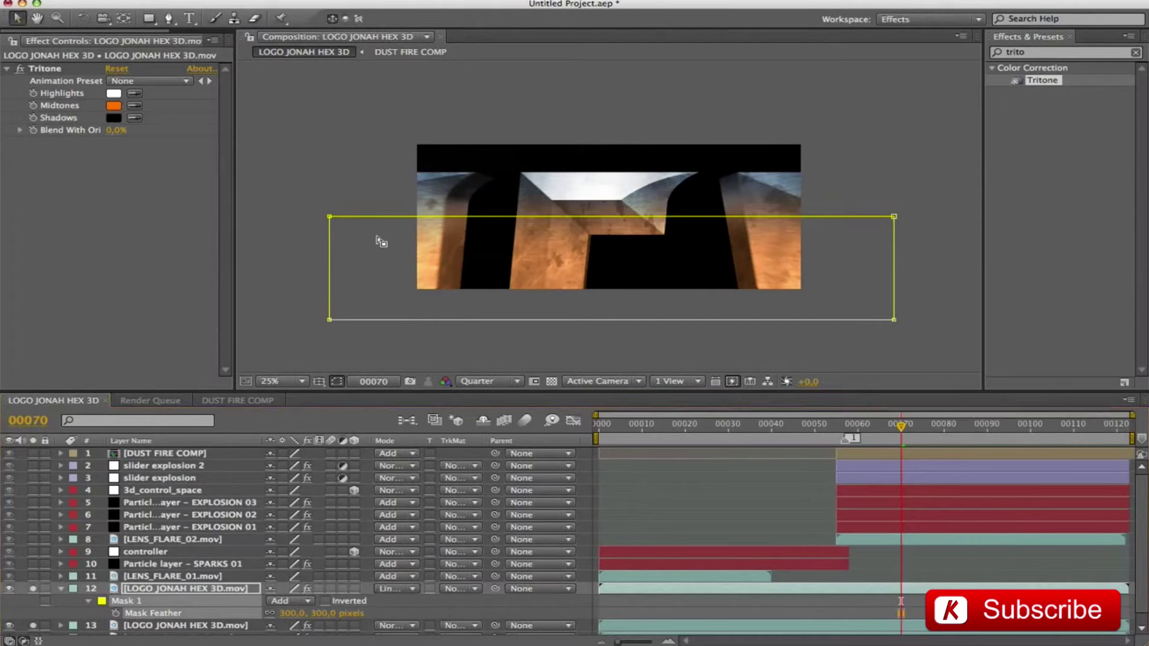
click(371, 220)
drag(611, 321, 610, 313)
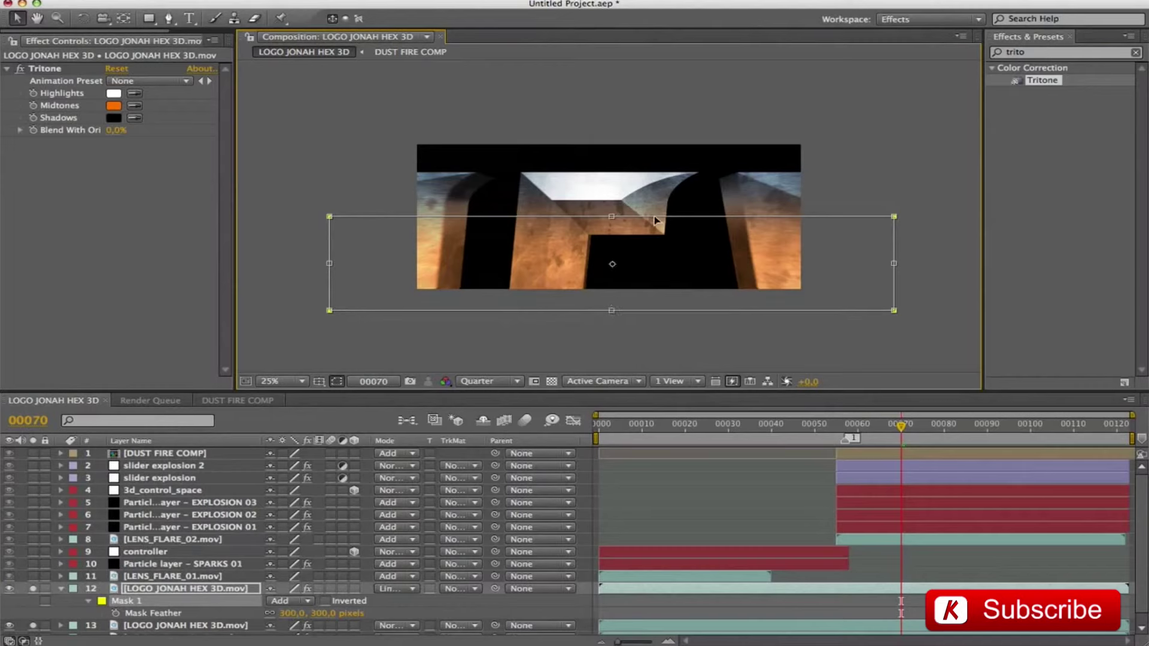
drag(655, 220, 655, 216)
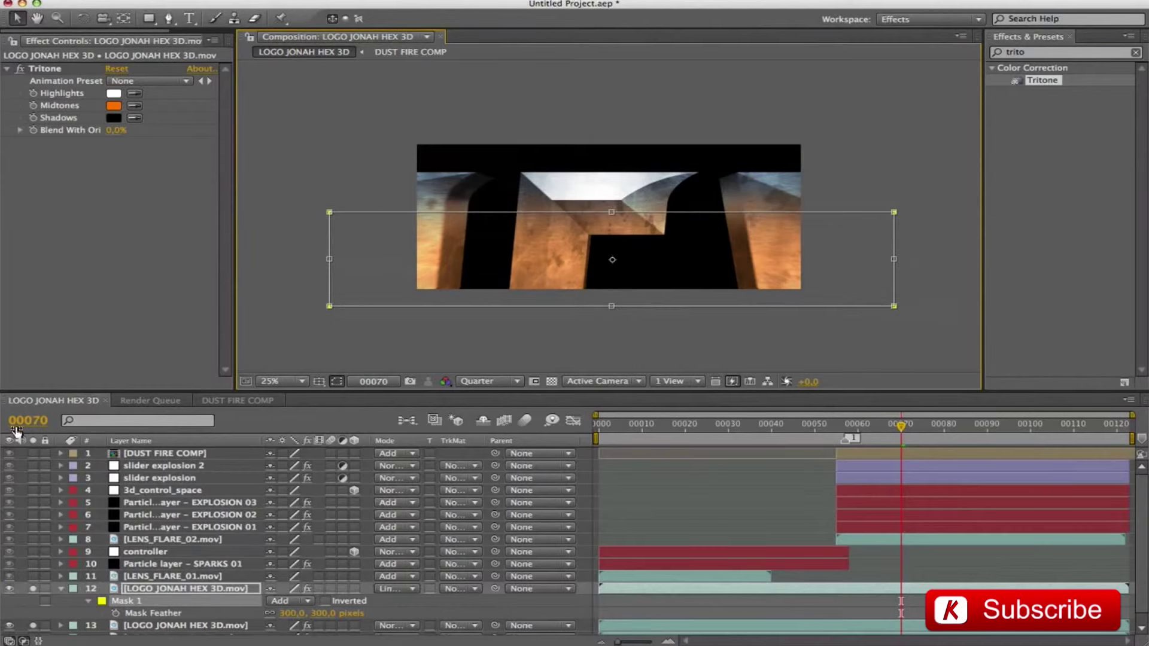
Keyframe the Mask Path at frame 57 with the mask moved up and its lower edge extended below the frame.
click(131, 600)
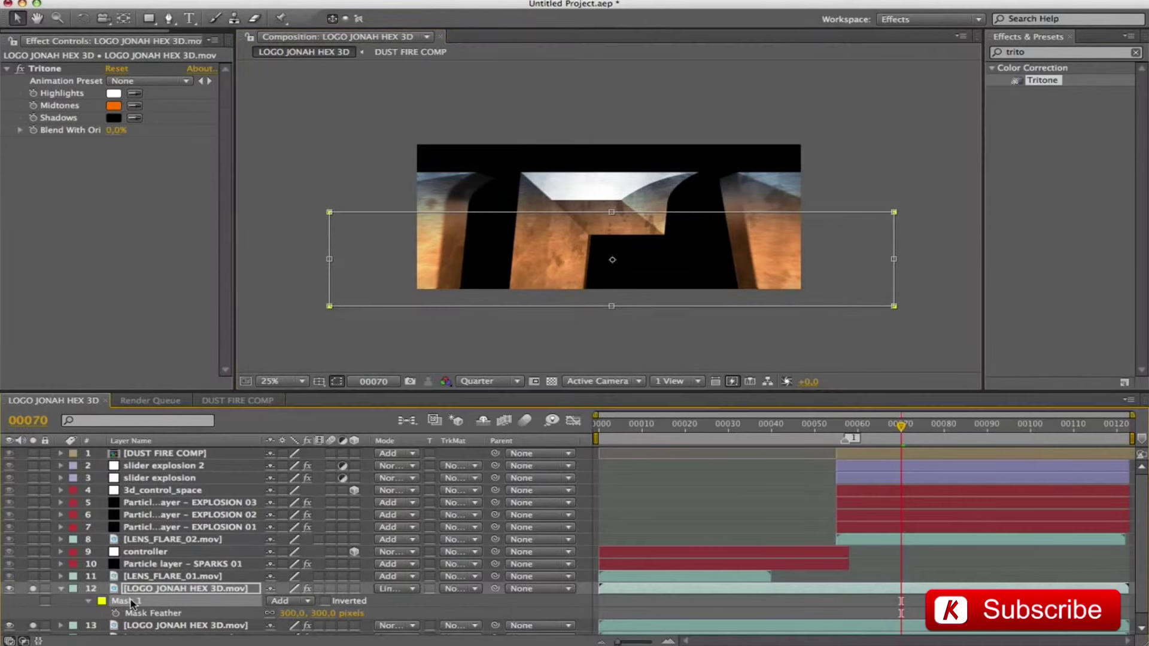
click(88, 601)
click(88, 602)
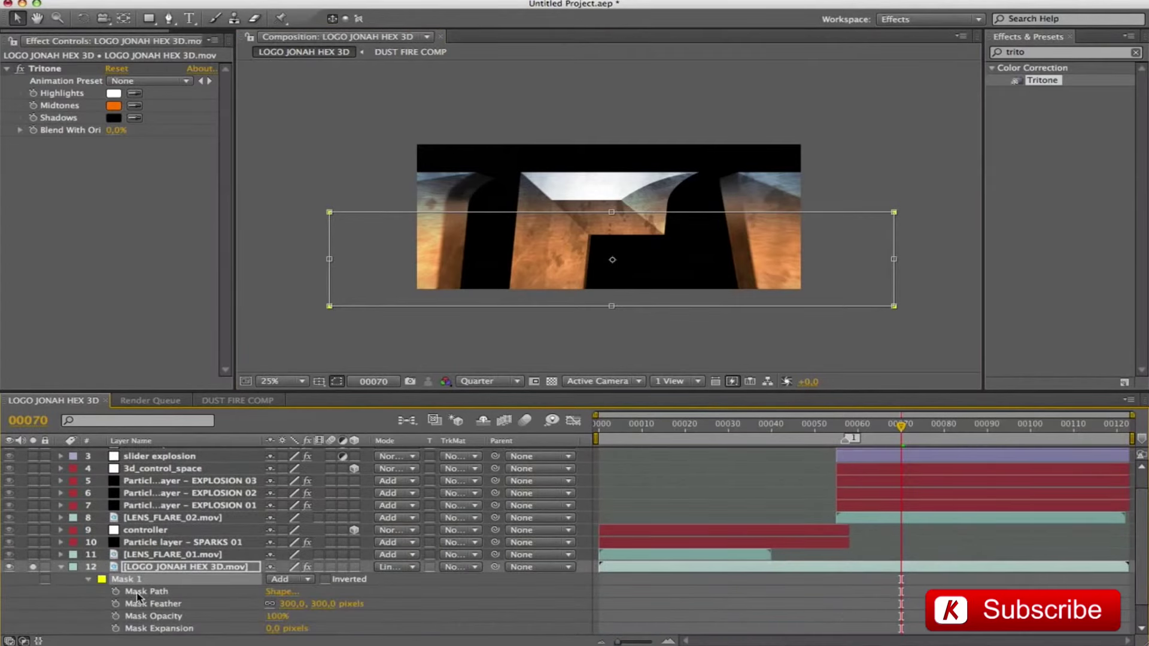
key(1)
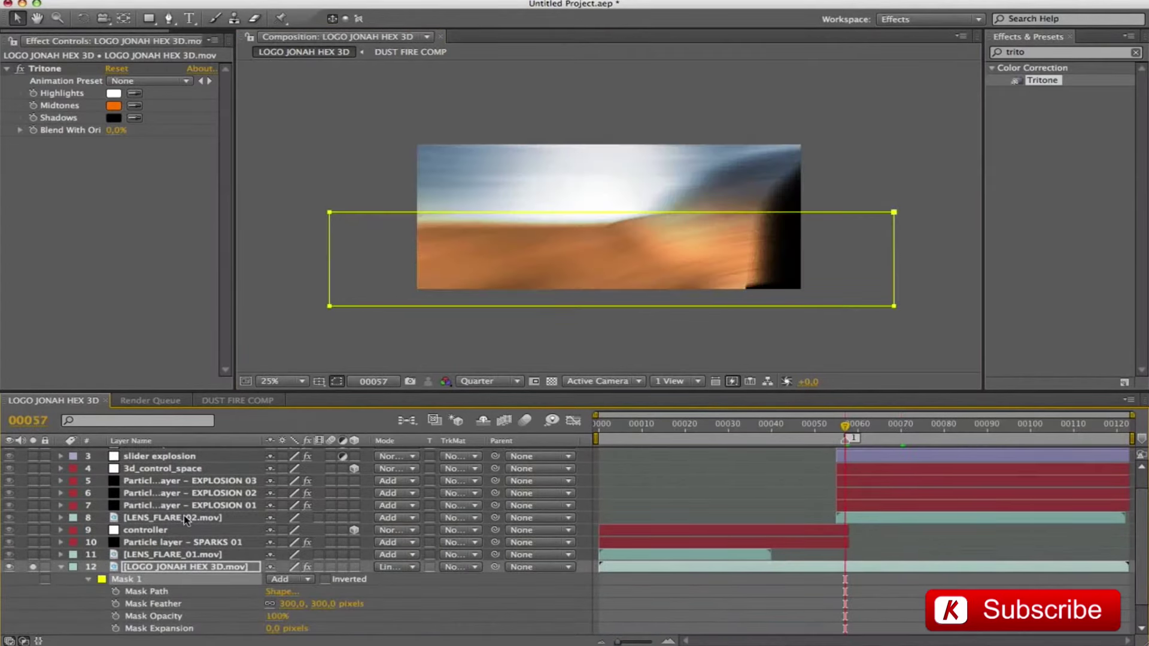
click(116, 592)
key(shift+Up)
key(shift+Up)
key(shift+Up)
key(shift+Up)
key(shift+Up)
key(shift+Up)
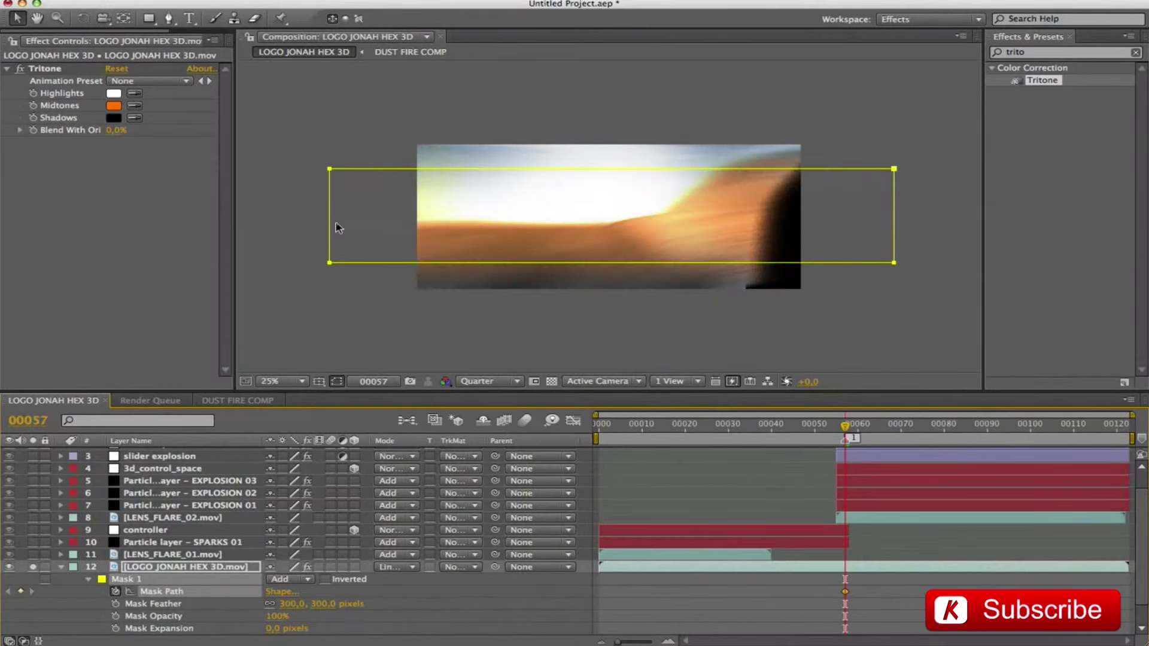
double_click(575, 265)
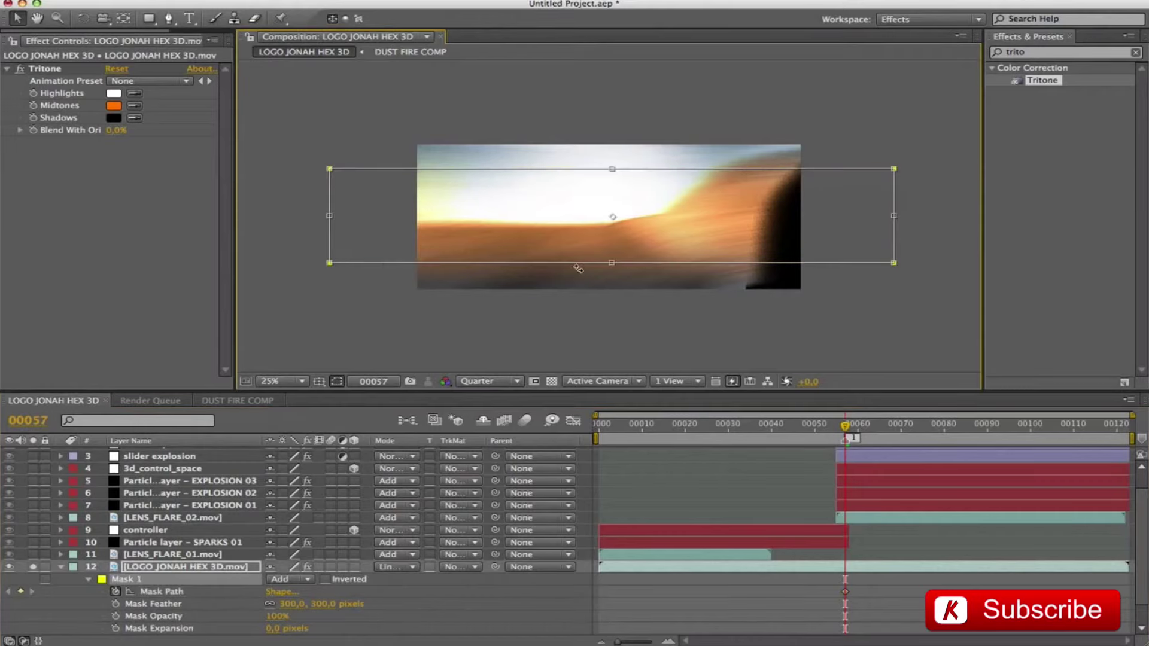
drag(612, 264, 612, 317)
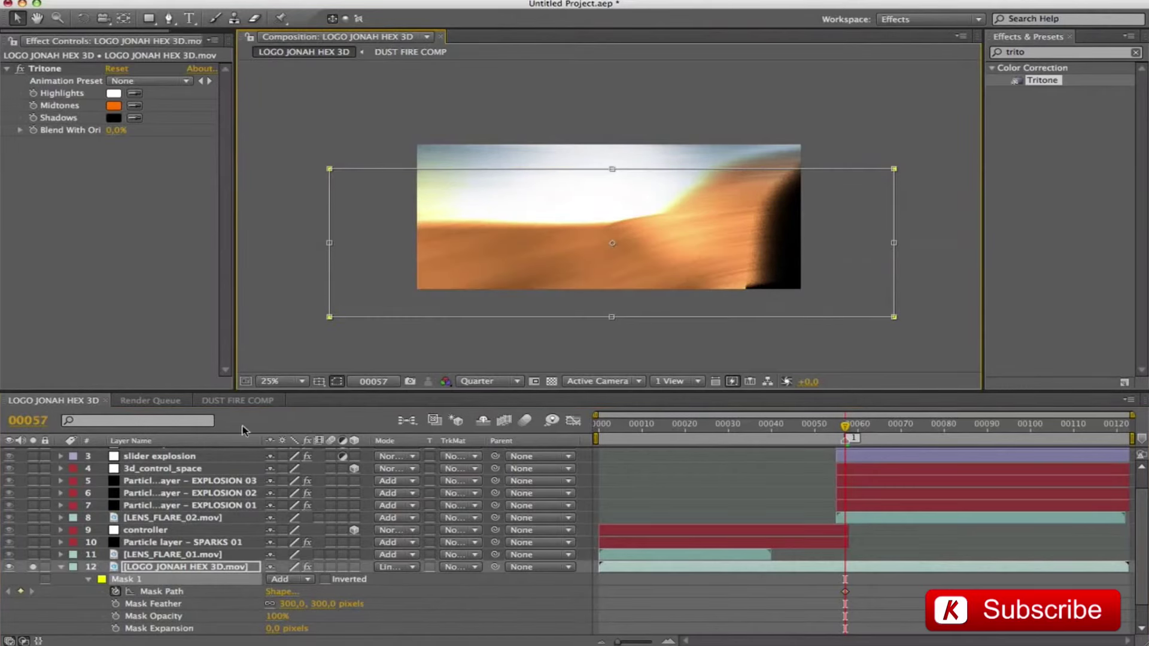
Add a Mask Path keyframe at frame 80 by moving the mask down so its upper edge crosses the HEX letters.
click(31, 421)
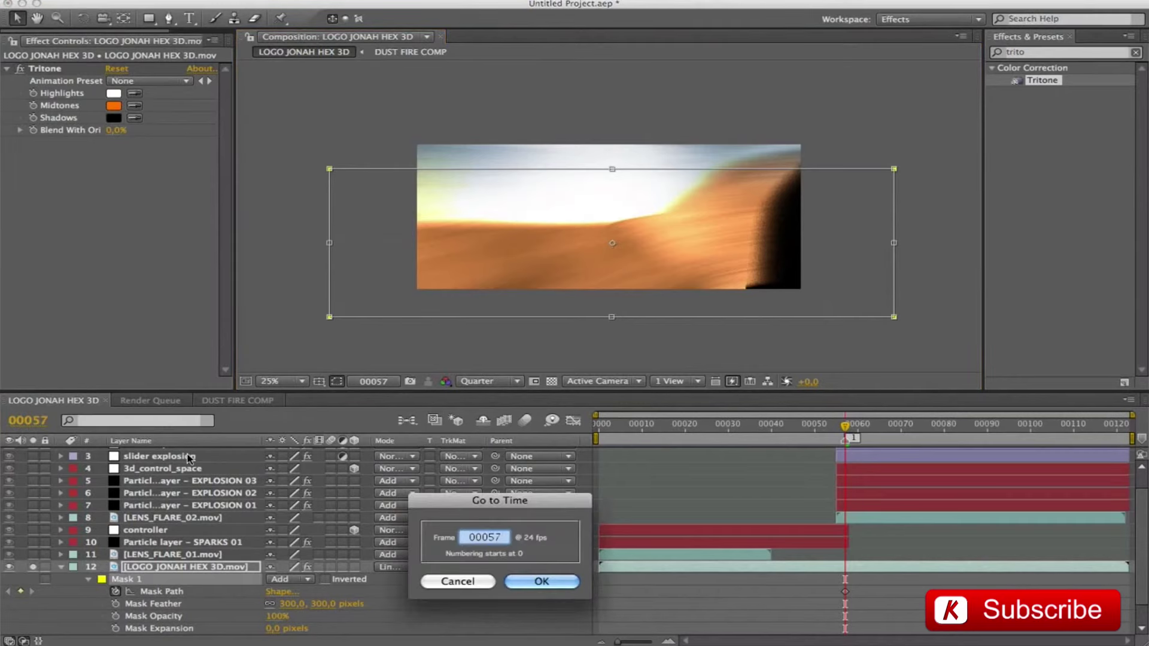
text(80)
key(Return)
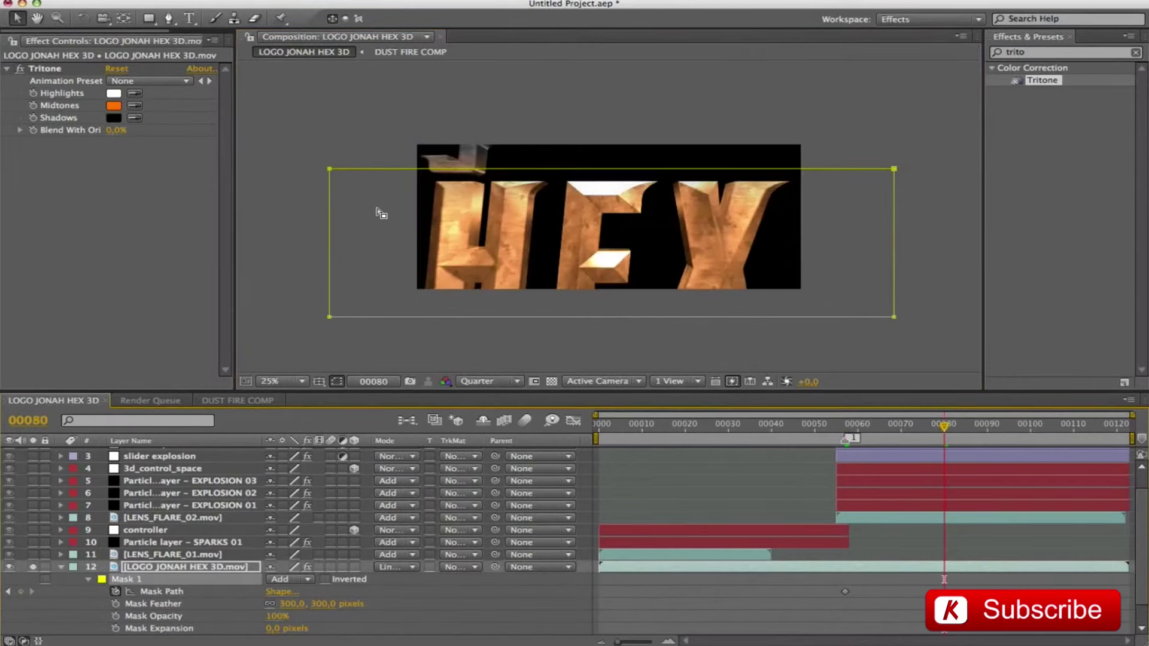
key(shift+Down)
key(shift+Down)
key(shift+Down)
key(shift+Down)
key(shift+Down)
key(shift+Down)
key(shift+Down)
key(shift+Down)
key(shift+Down)
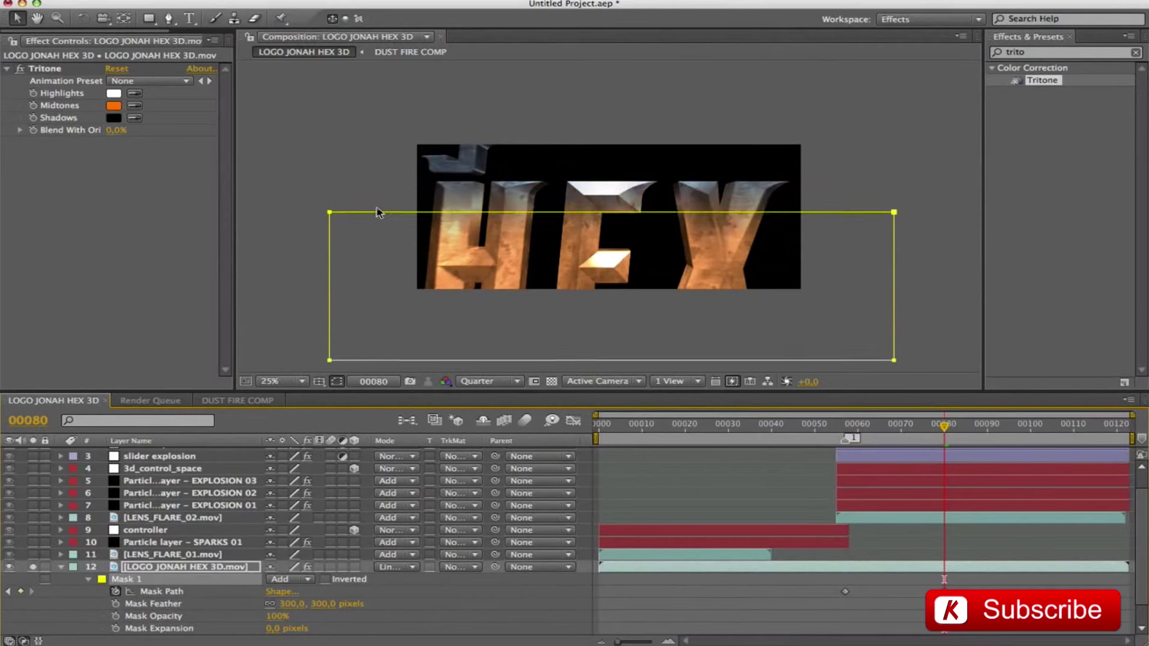
Move Mask 1 down until it sits entirely below the frame at frame 80, and preview the motion from frame 57.
key(shift+Down)
key(shift+Down)
key(shift+Down)
key(shift+Down)
key(shift+Down)
key(shift+Down)
key(shift+Down)
key(shift+Down)
key(shift+Down)
key(shift+Down)
key(shift+Down)
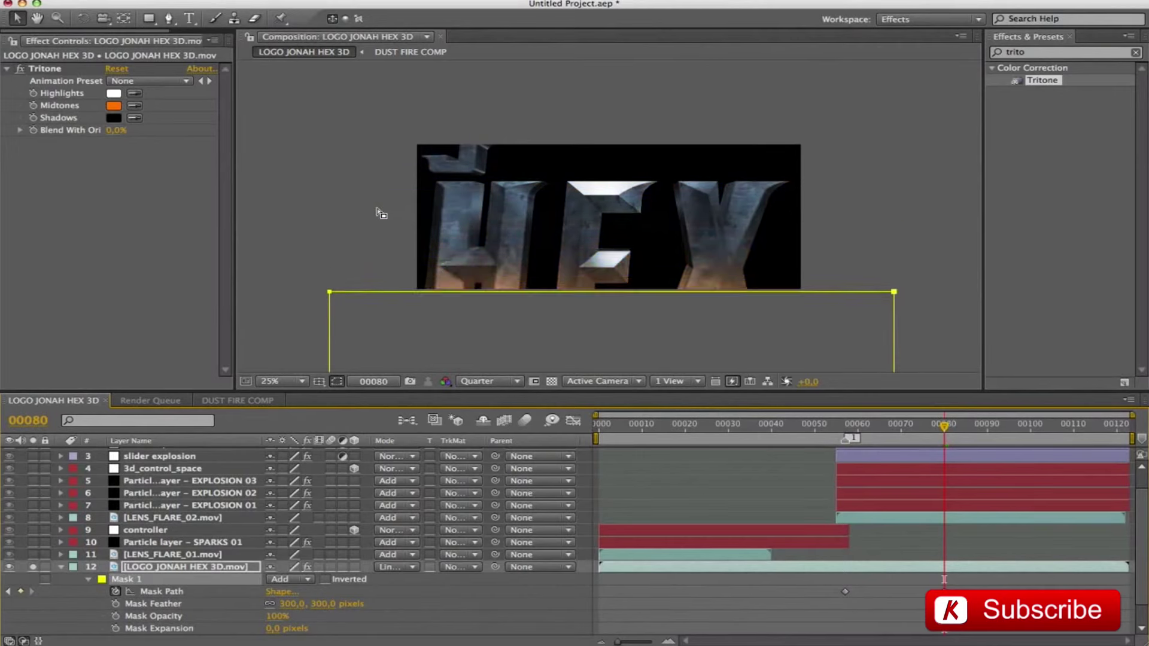
key(shift+Down)
key(shift+Down)
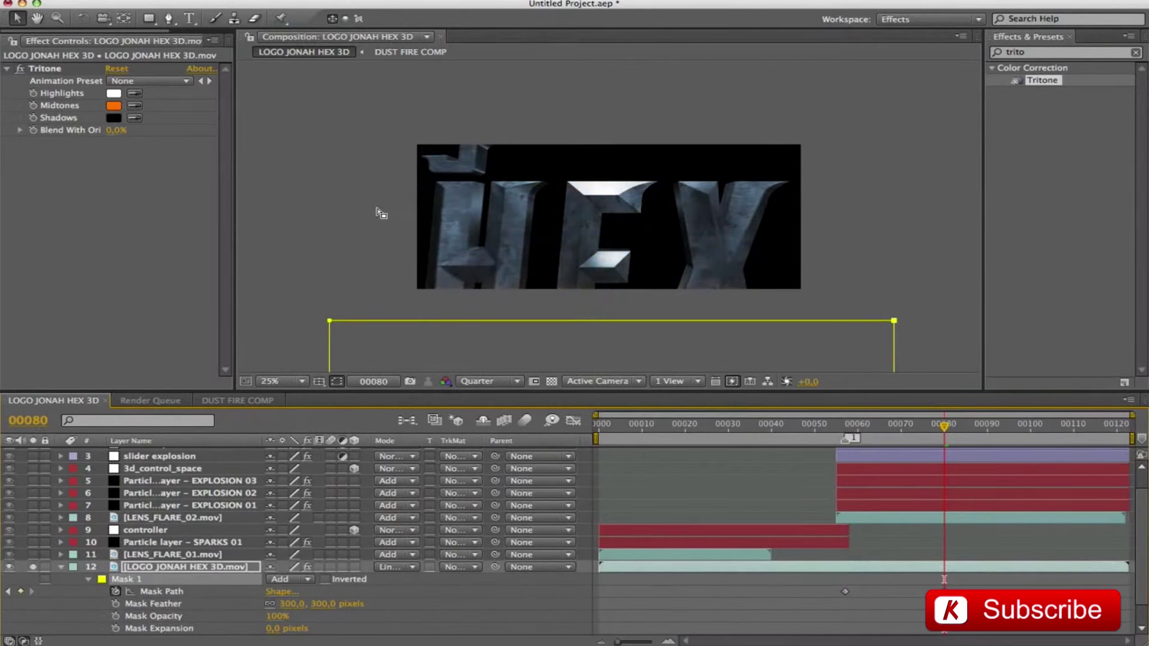
key(j)
key(space)
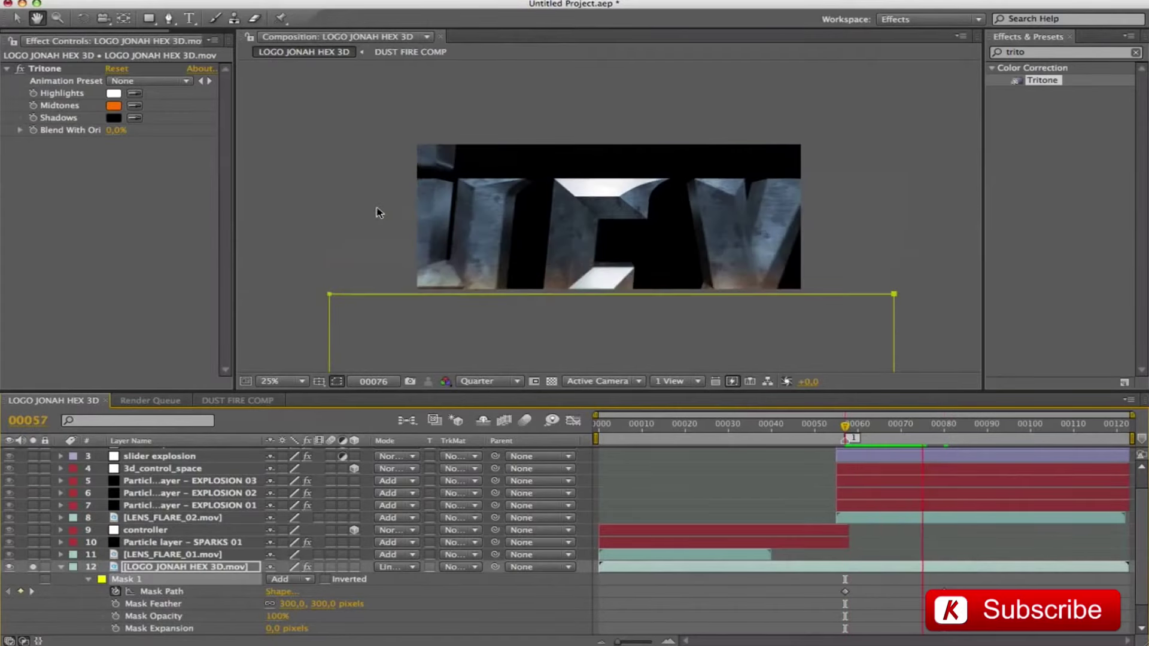
key(space)
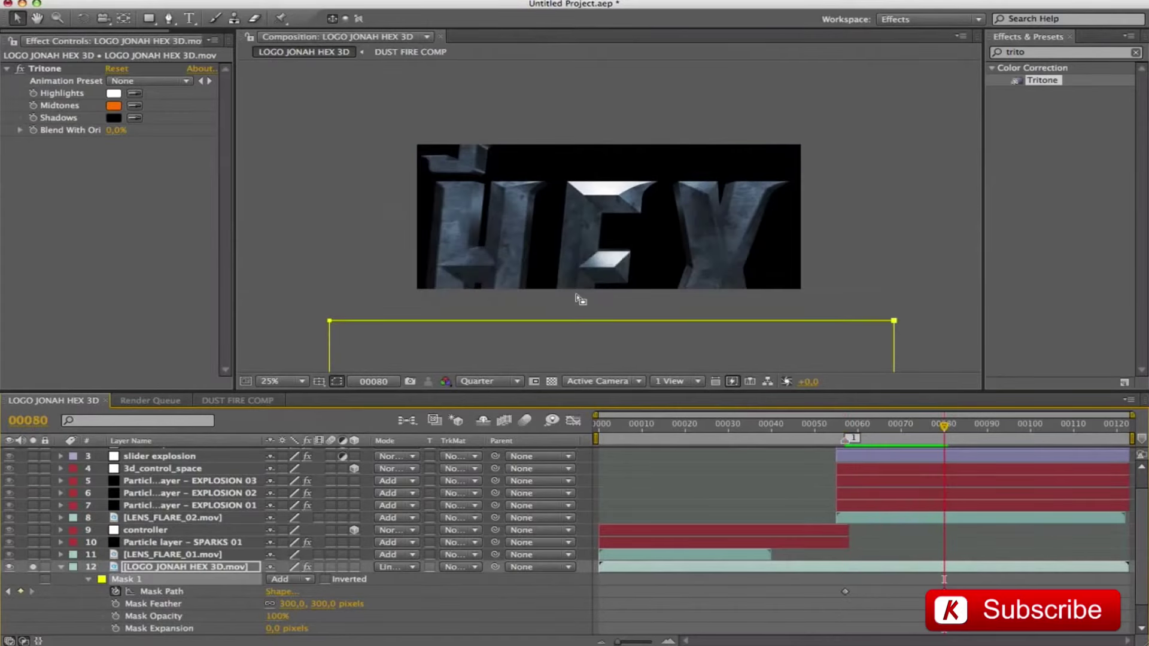
Duplicate the orange upper logo layer at frame 57 and turn off solo on the original beneath the new copy.
key(j)
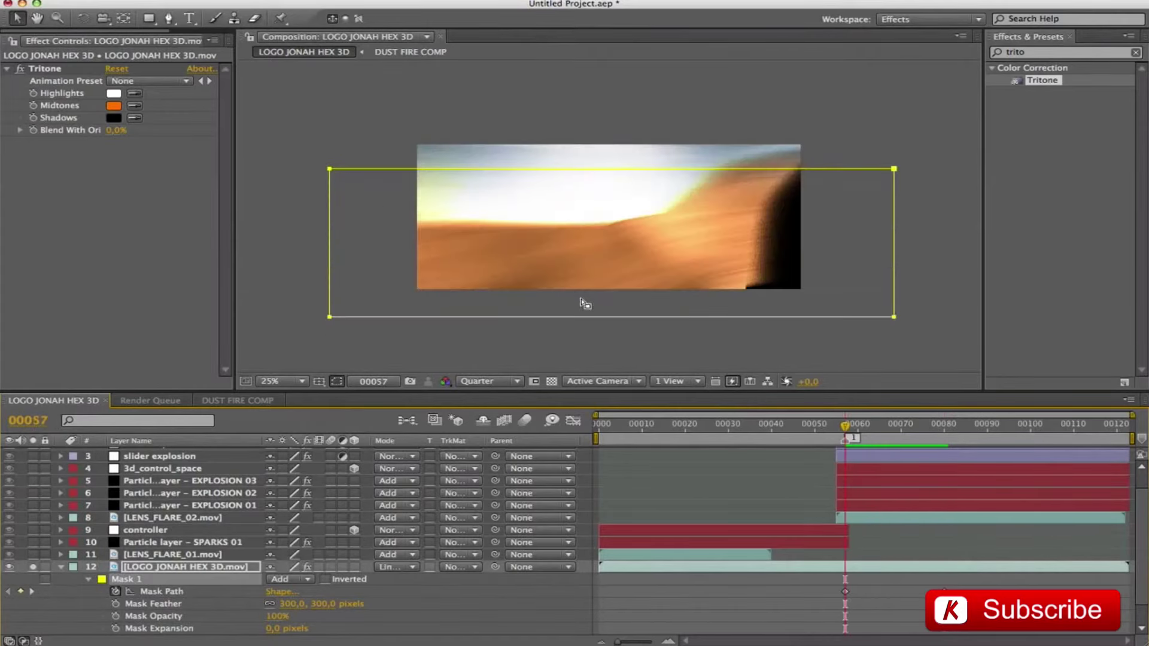
click(61, 567)
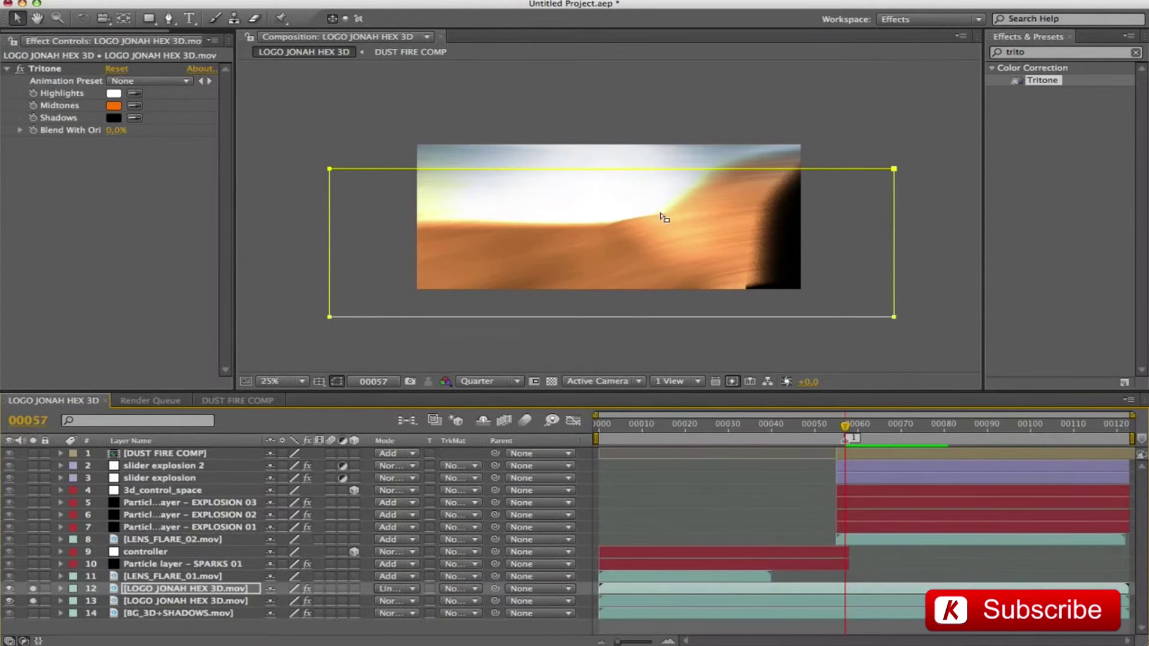
click(175, 588)
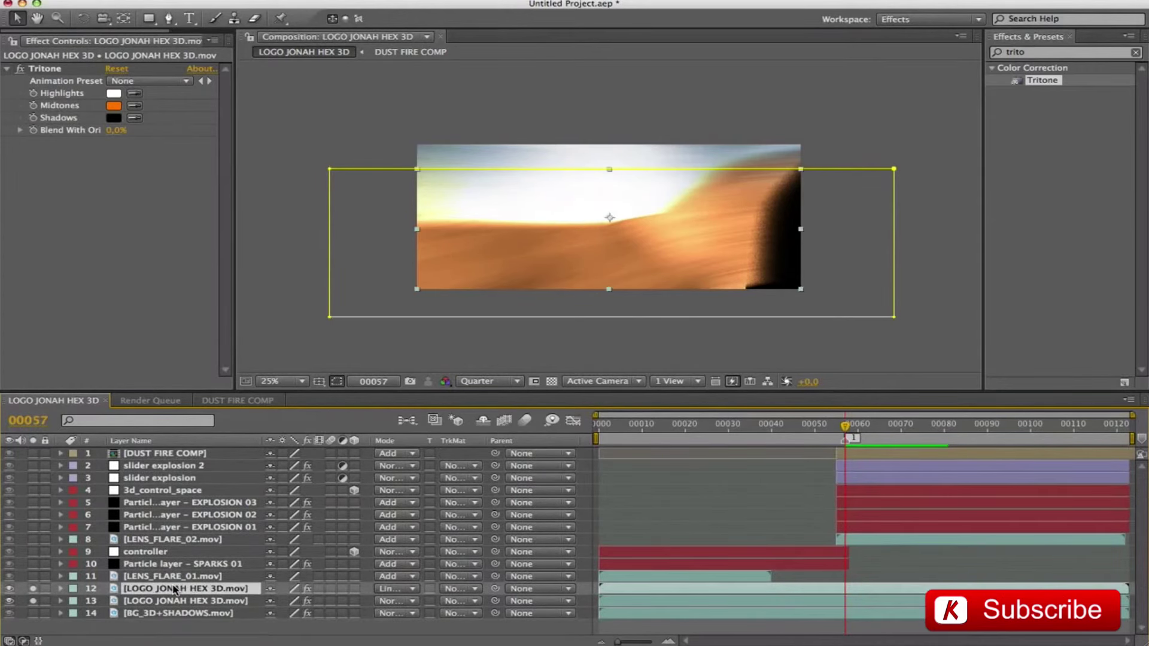
key(ctrl+d)
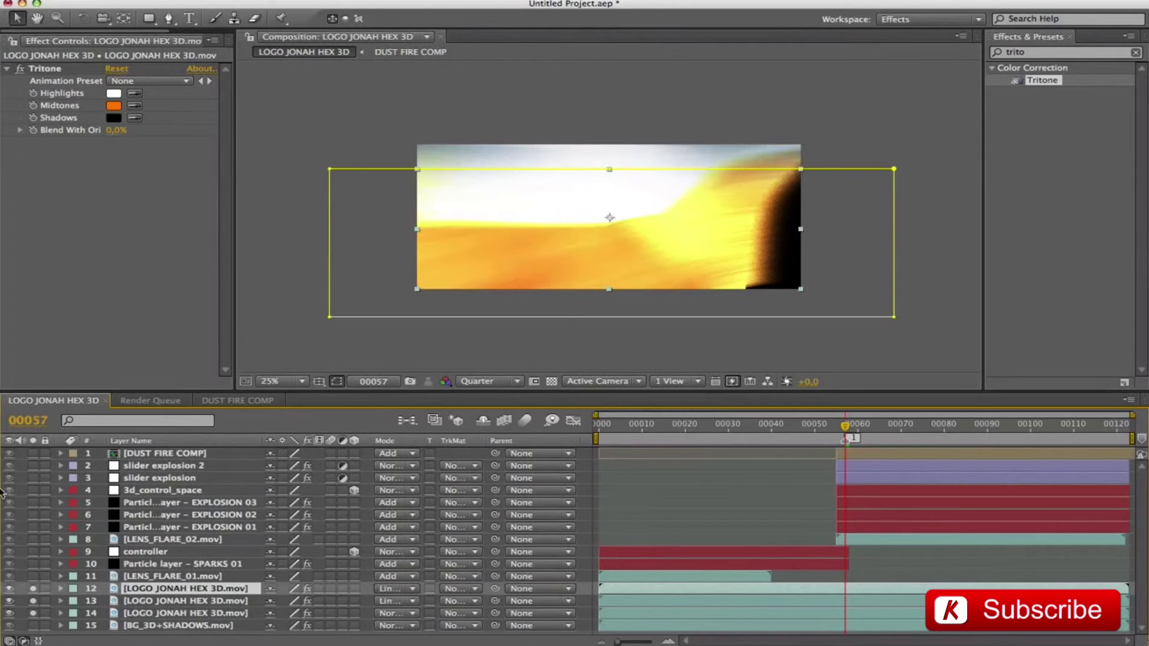
click(33, 600)
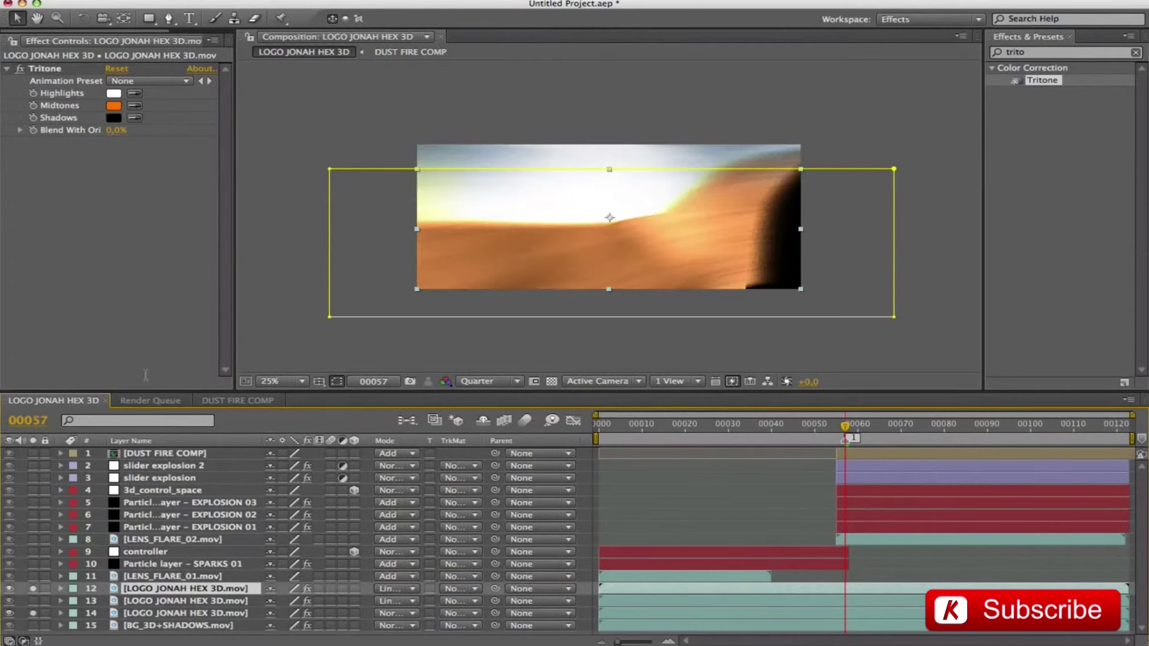
Reshape the new copy's mask at frame 57 into a shorter band covering the upper part of the frame.
click(390, 320)
drag(613, 317, 630, 226)
key(shift+Up)
key(shift+Up)
key(shift+Up)
key(shift+Up)
key(shift+Up)
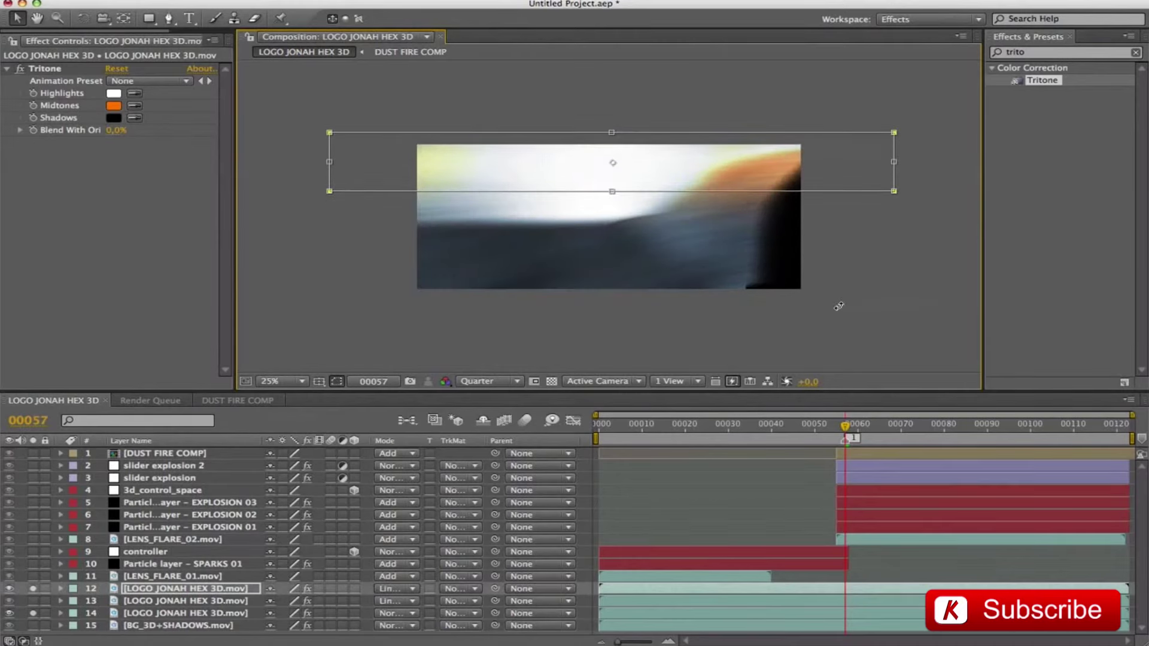
drag(612, 192, 594, 205)
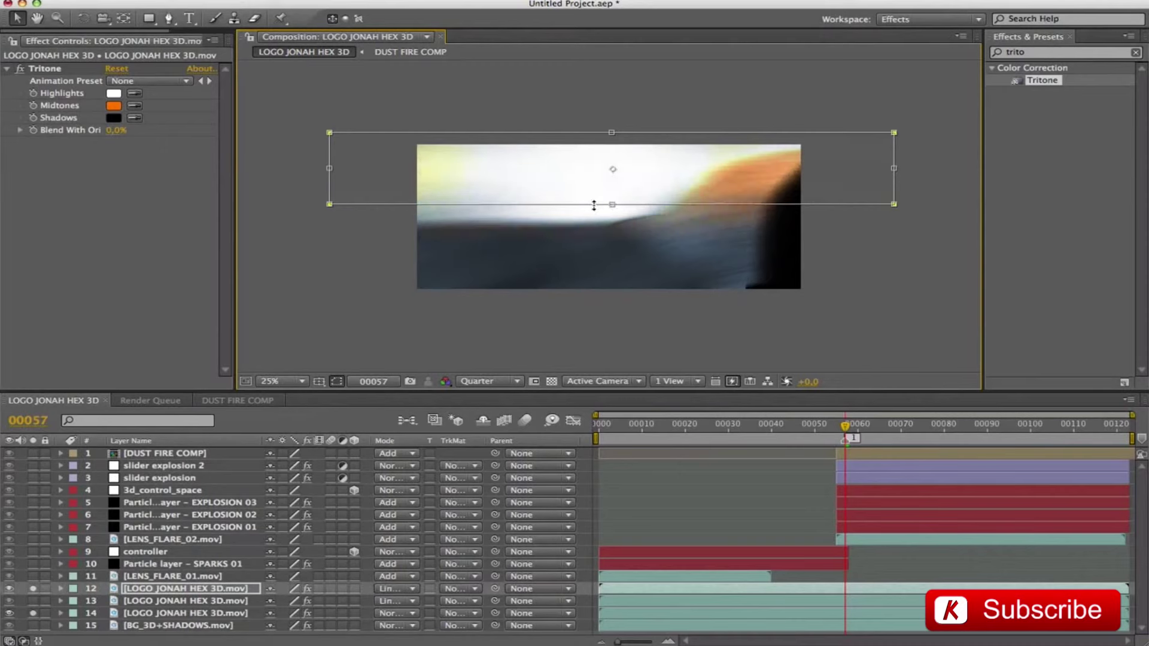
Set the Tritone Midtones and Highlights of the new logo copy to black.
click(113, 106)
drag(508, 346, 308, 447)
click(750, 230)
click(113, 94)
drag(518, 354, 317, 446)
click(780, 225)
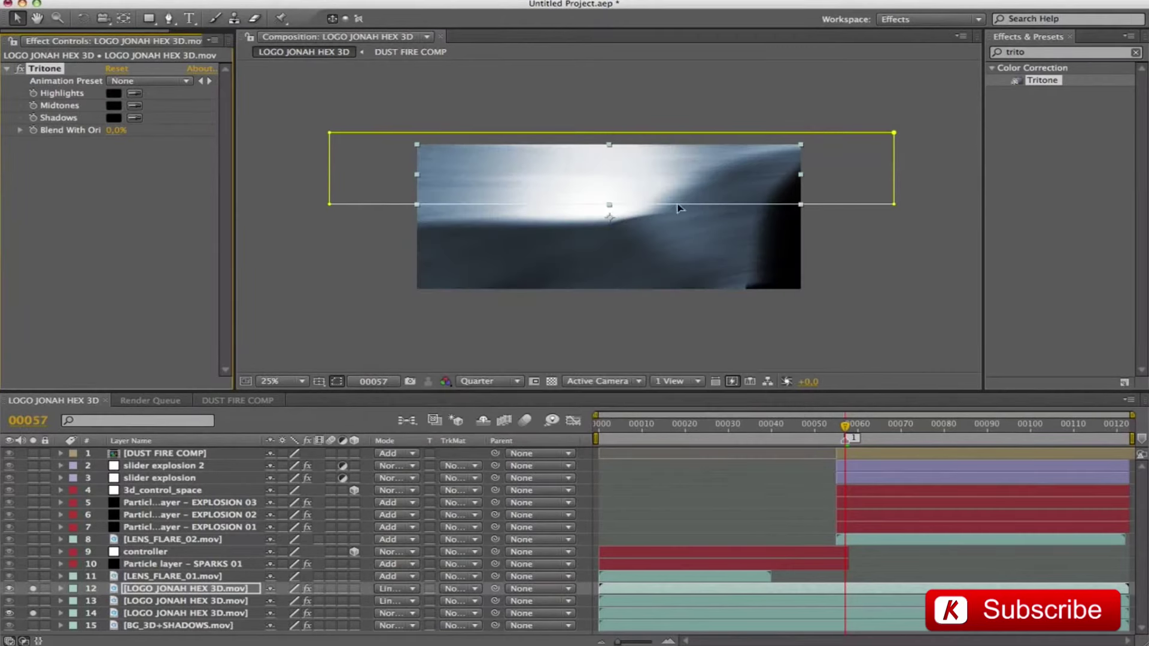
Change the black logo copy's blending mode to Darken and set its opacity to 50%.
click(394, 589)
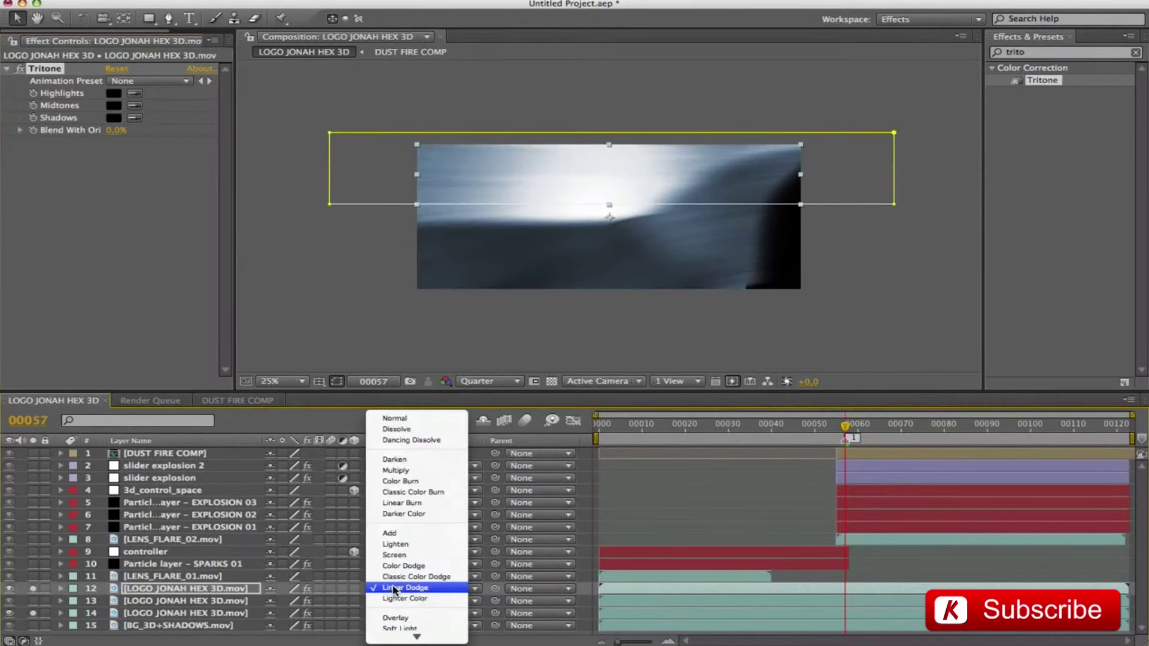
click(417, 462)
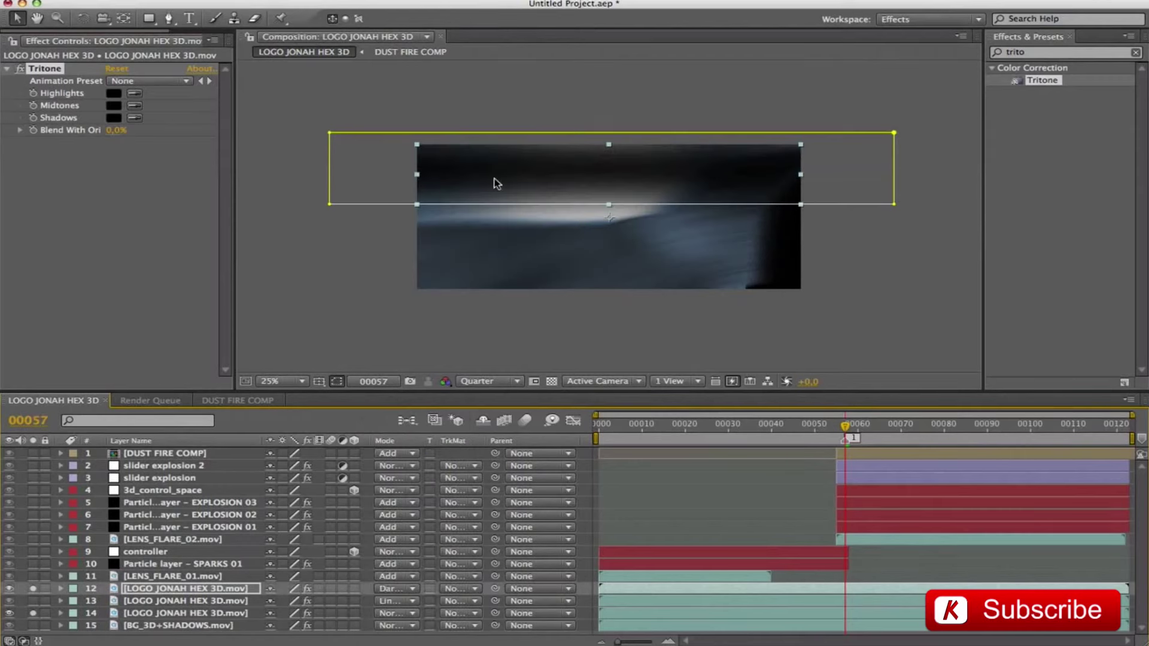
click(175, 593)
key(t)
click(275, 601)
text(50)
key(Return)
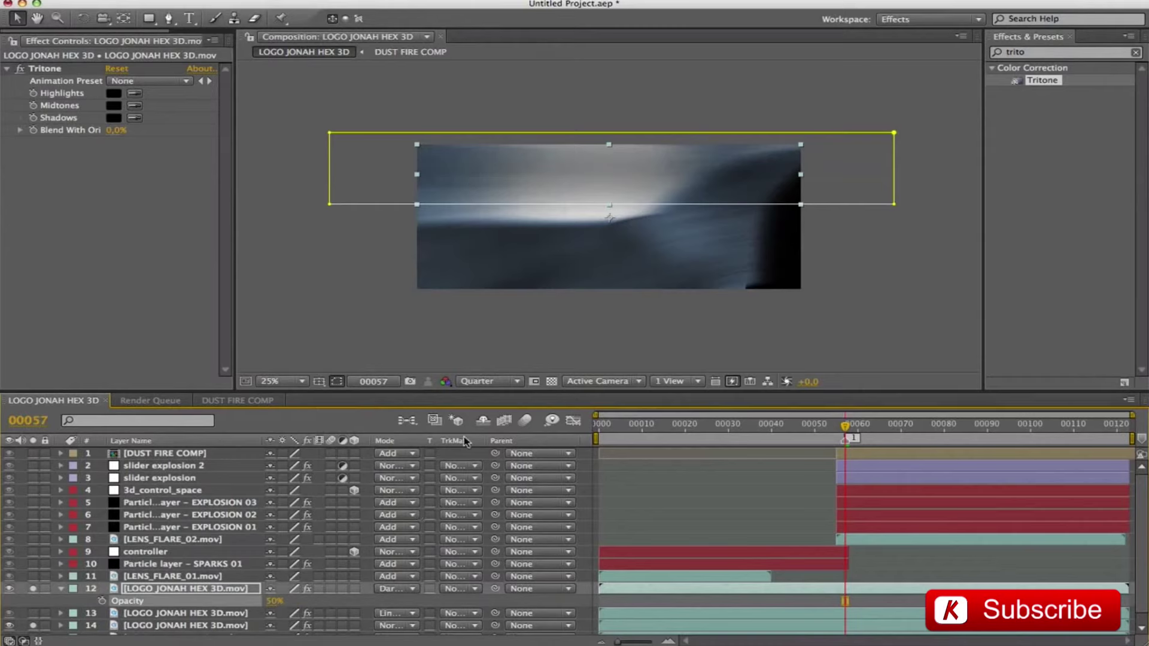
Preview the dark copy's mask animation and raise its mask at frame 80 so the upper edge crosses the HEX letters.
key(m)
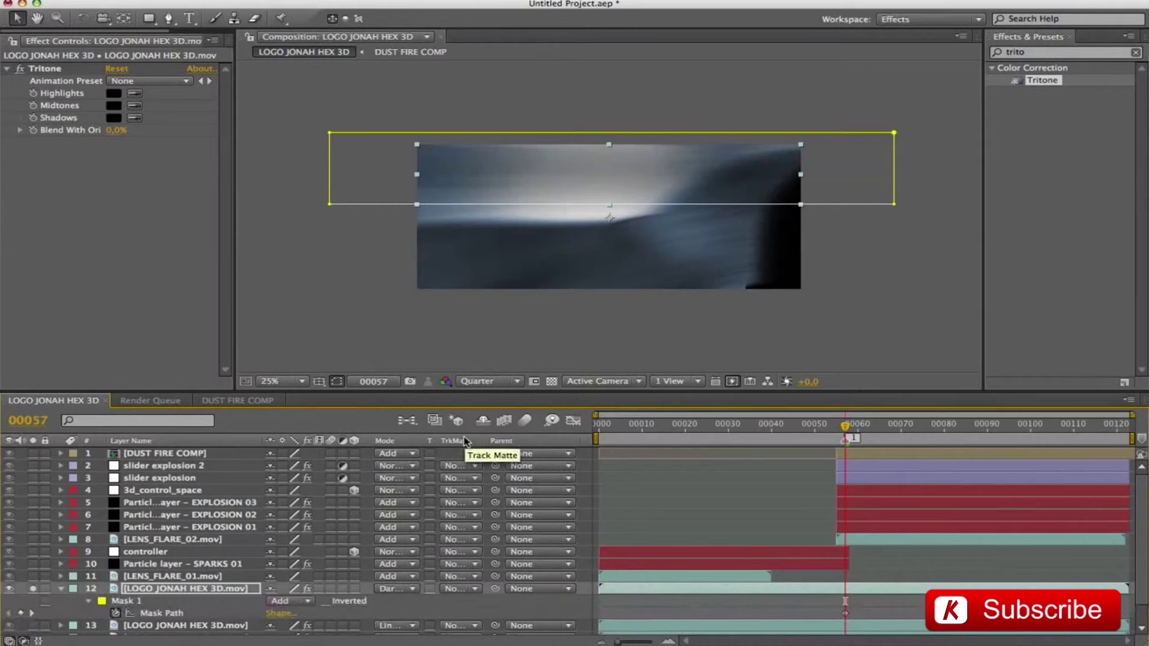
key(space)
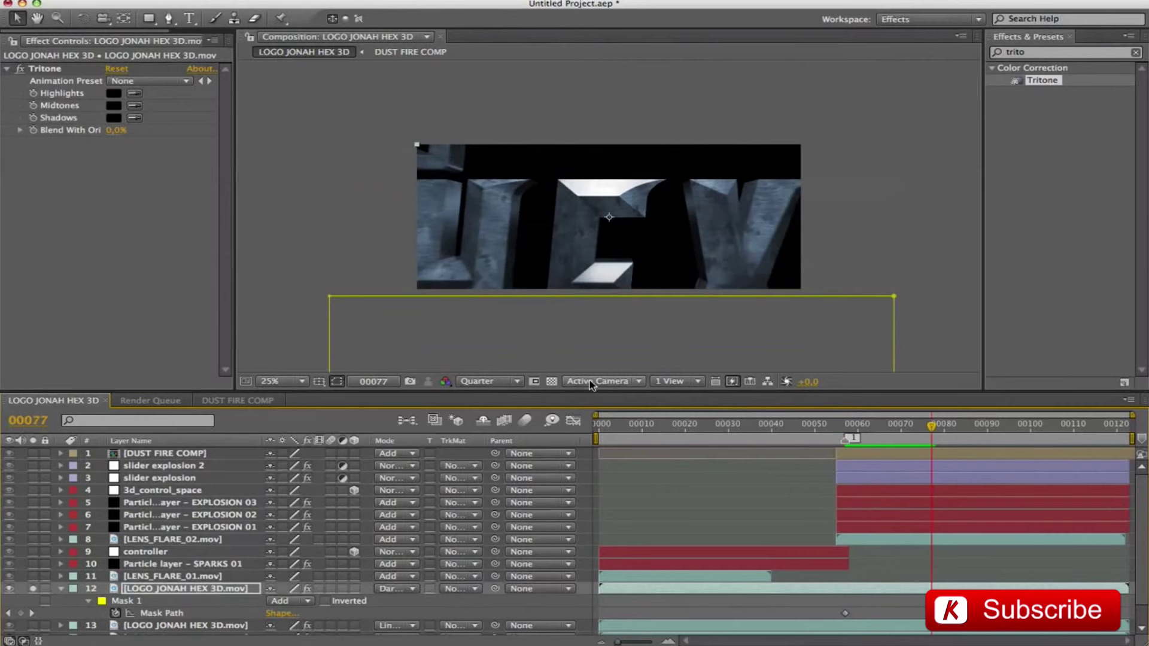
drag(932, 429, 884, 429)
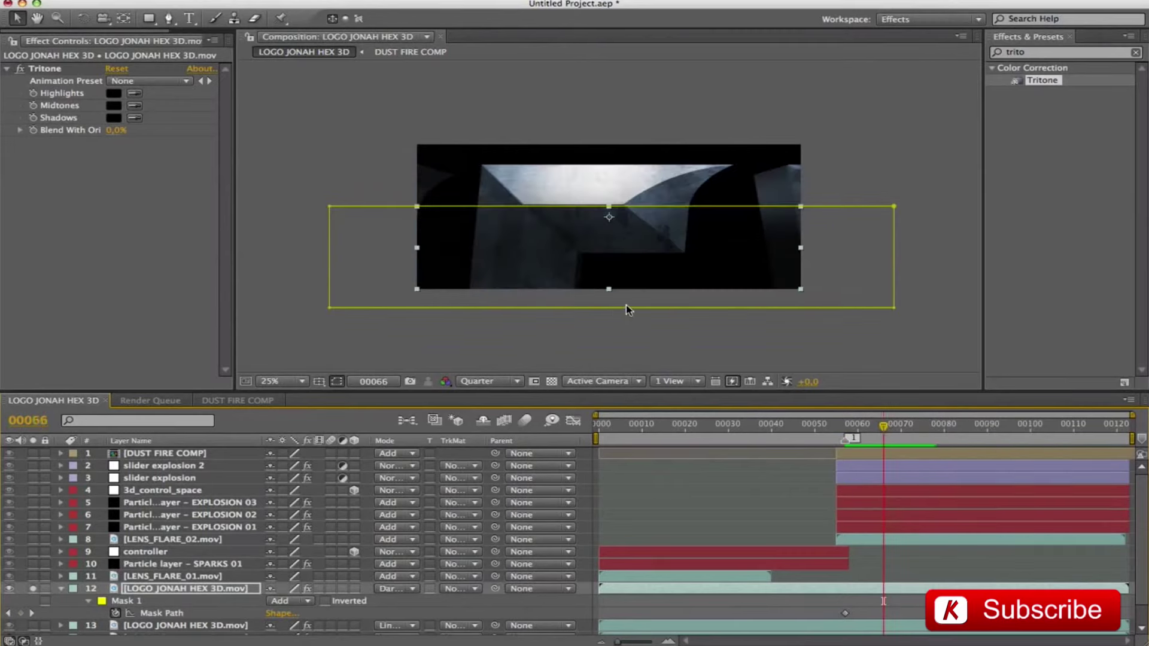
drag(881, 429, 944, 427)
click(556, 321)
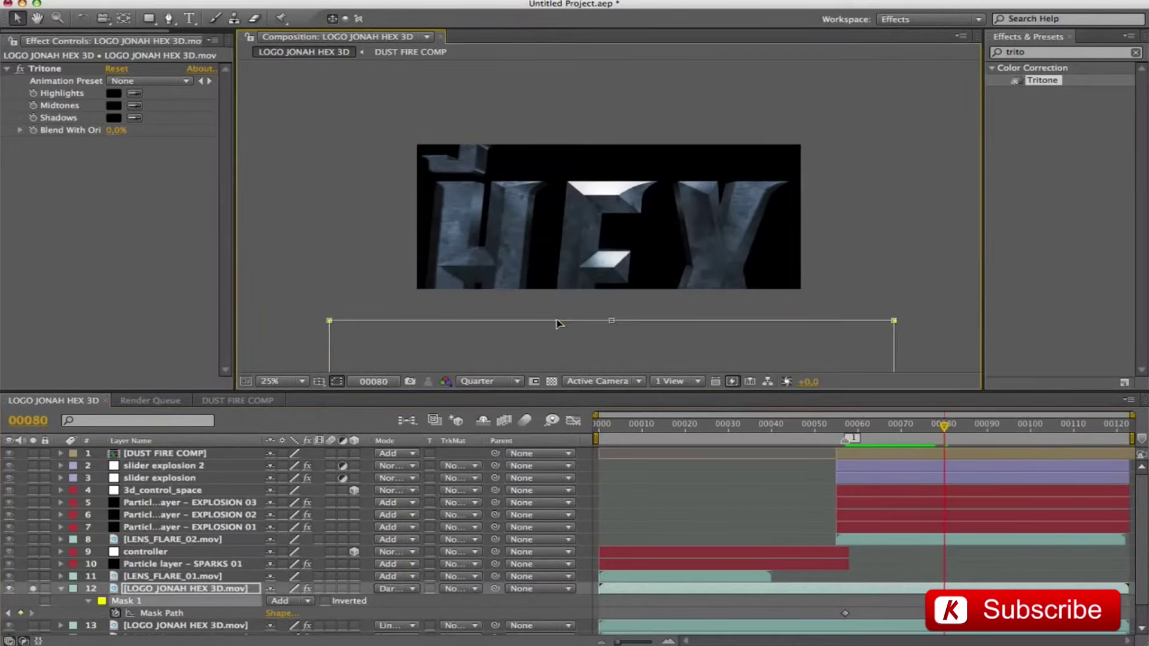
key(shift+Up)
key(shift+Up)
key(shift+Up)
key(shift+Up)
key(shift+Up)
key(shift+Up)
key(shift+Up)
key(shift+Up)
key(shift+Up)
key(shift+Up)
key(shift+Up)
key(shift+Up)
key(shift+Up)
key(shift+Up)
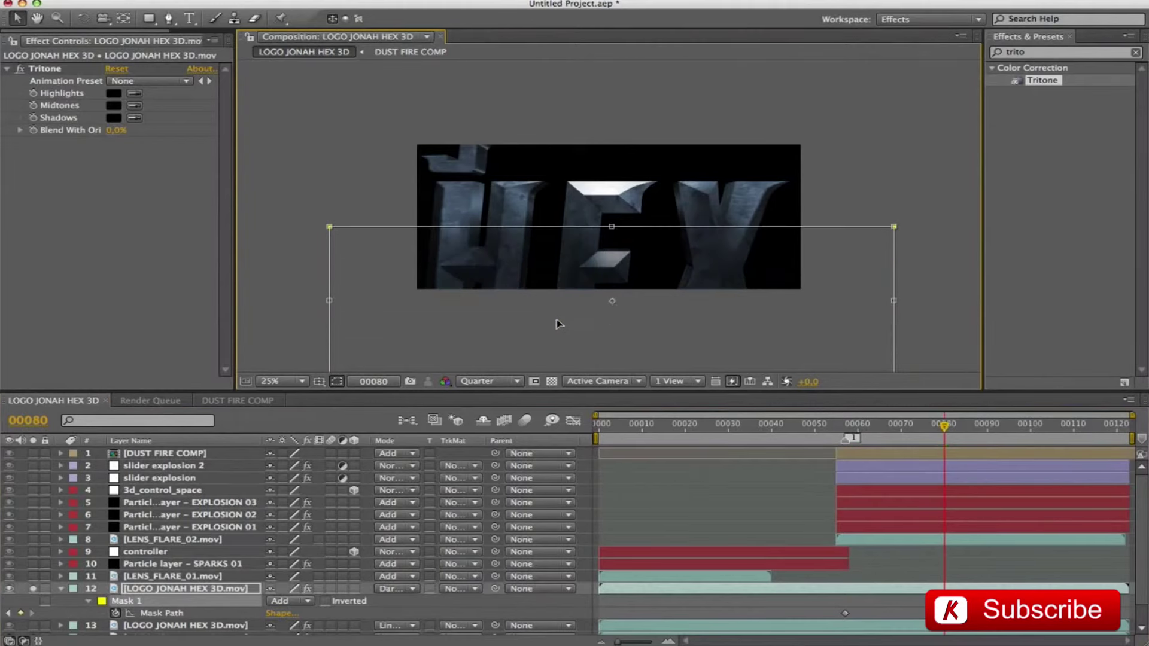
Shrink the dark copy's mask at frame 80 to a thin strip and move it down just below the frame.
drag(612, 354, 612, 309)
drag(611, 205, 602, 258)
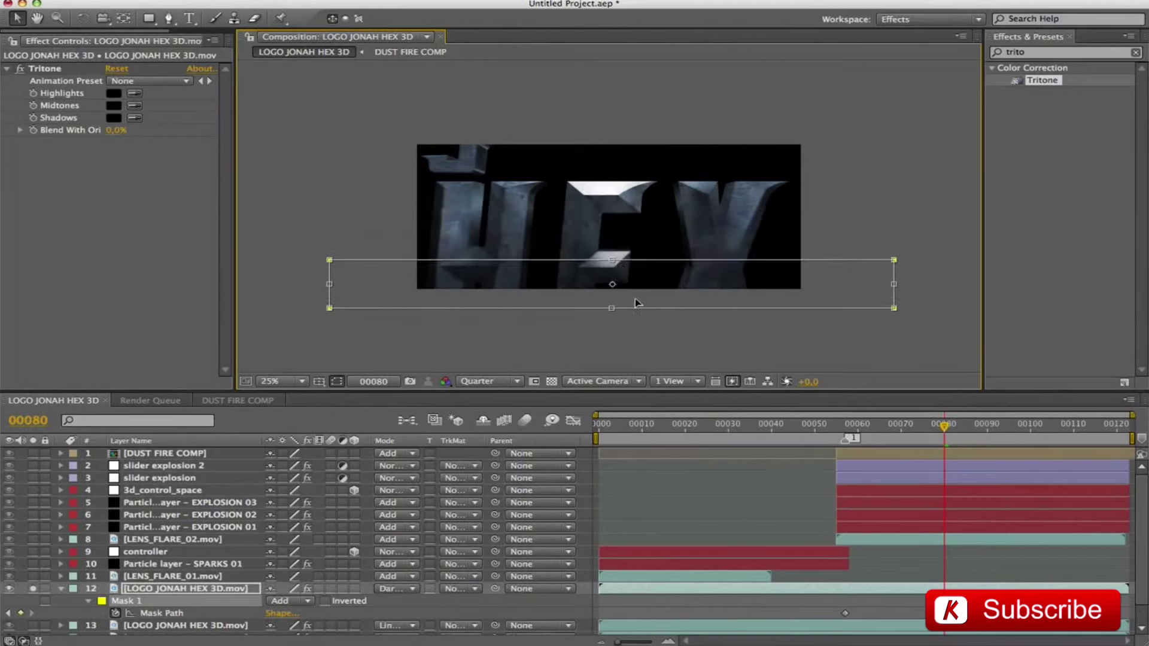
drag(611, 307, 611, 299)
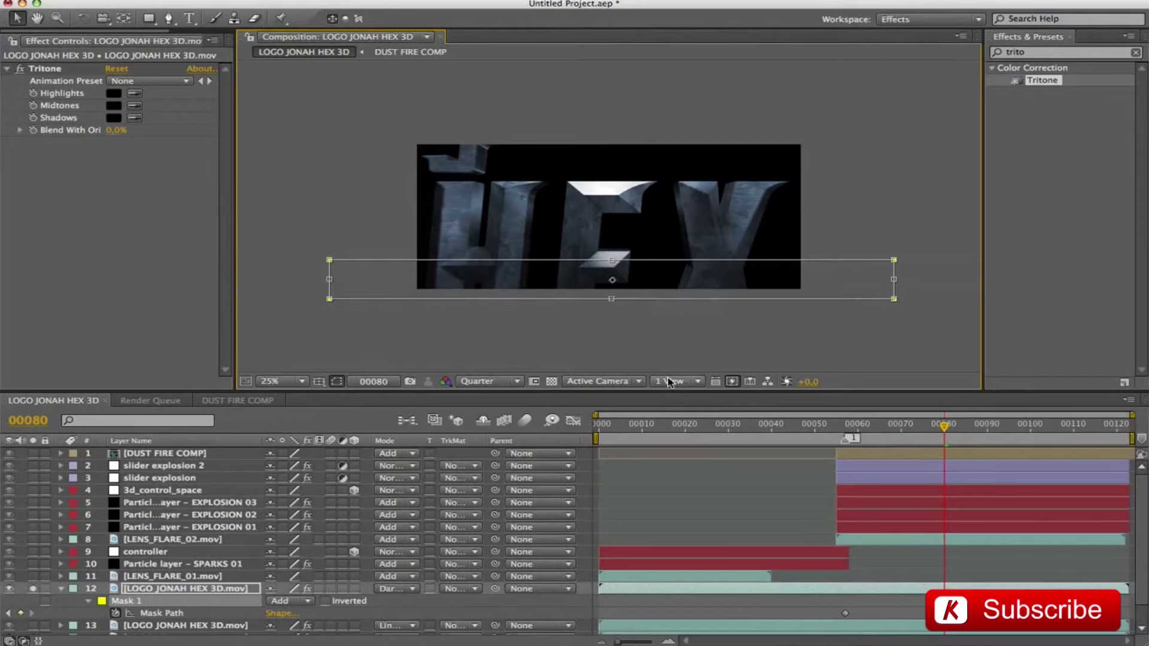
key(shift+Down)
key(shift+Down)
key(shift+Down)
key(shift+Down)
key(shift+Down)
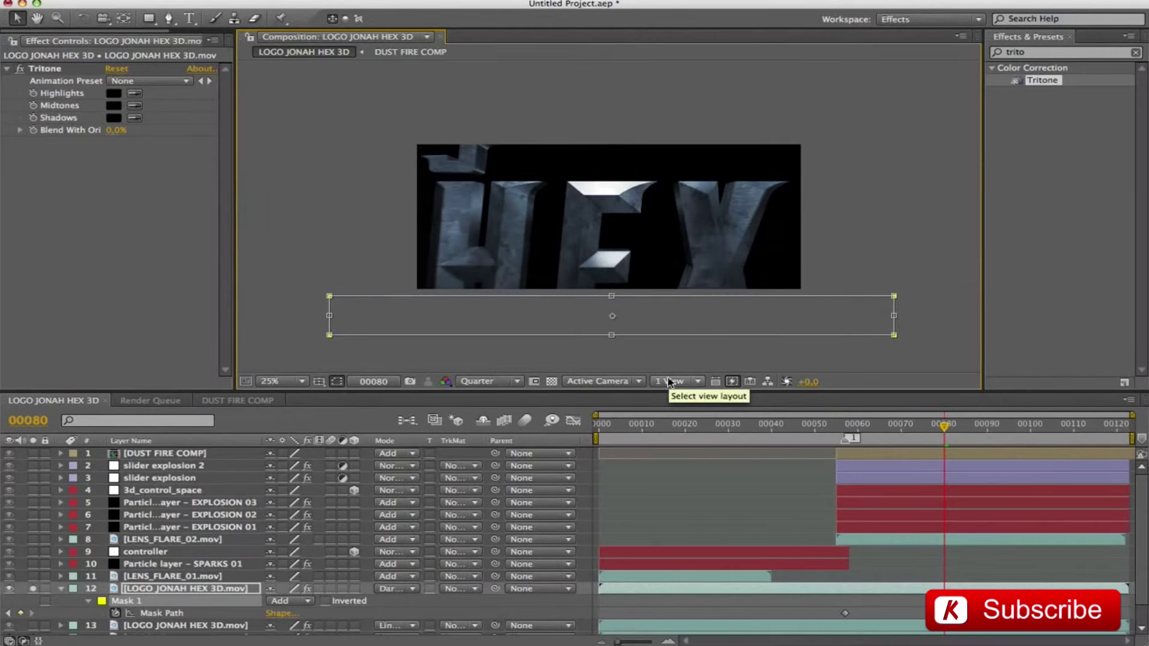
Reveal both copies' Mask Path keyframes and shift the dark copy's pair later, to about frames 58 and 84.
click(192, 625)
key(u)
key(u)
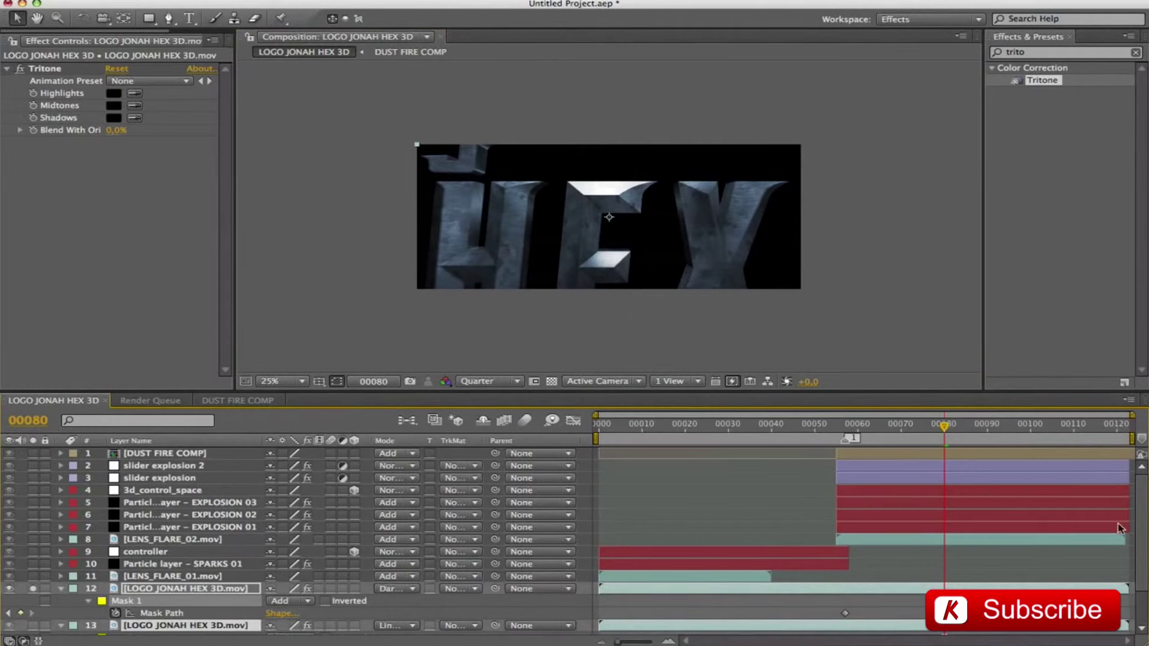
scroll(1145, 520, down, 2)
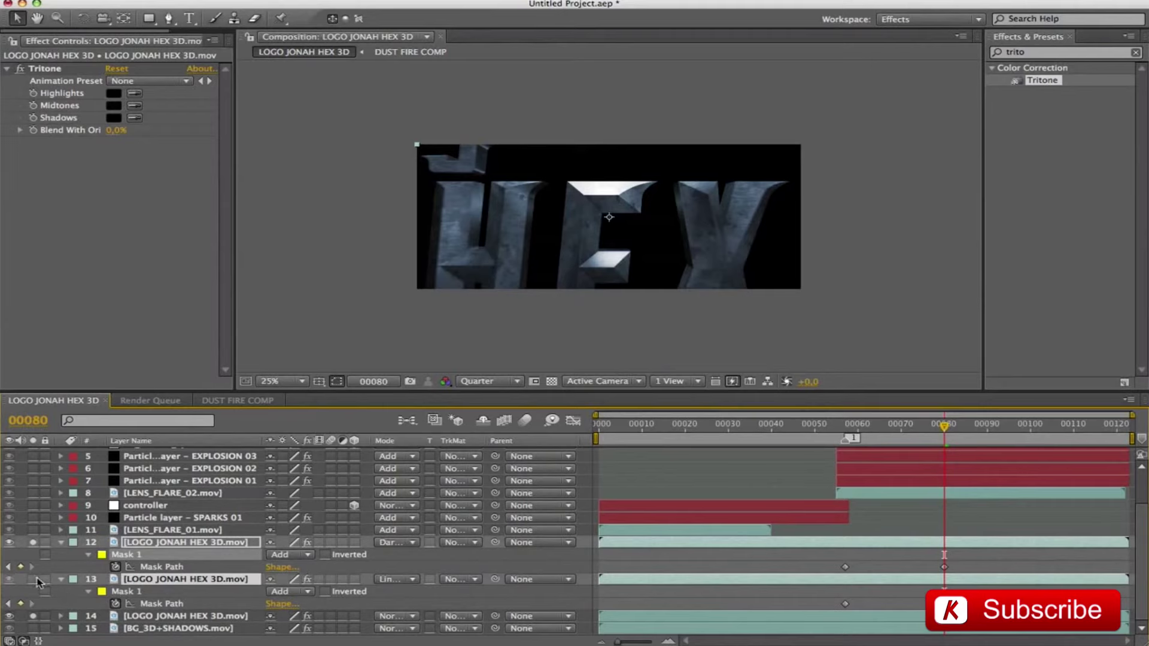
drag(946, 428, 905, 429)
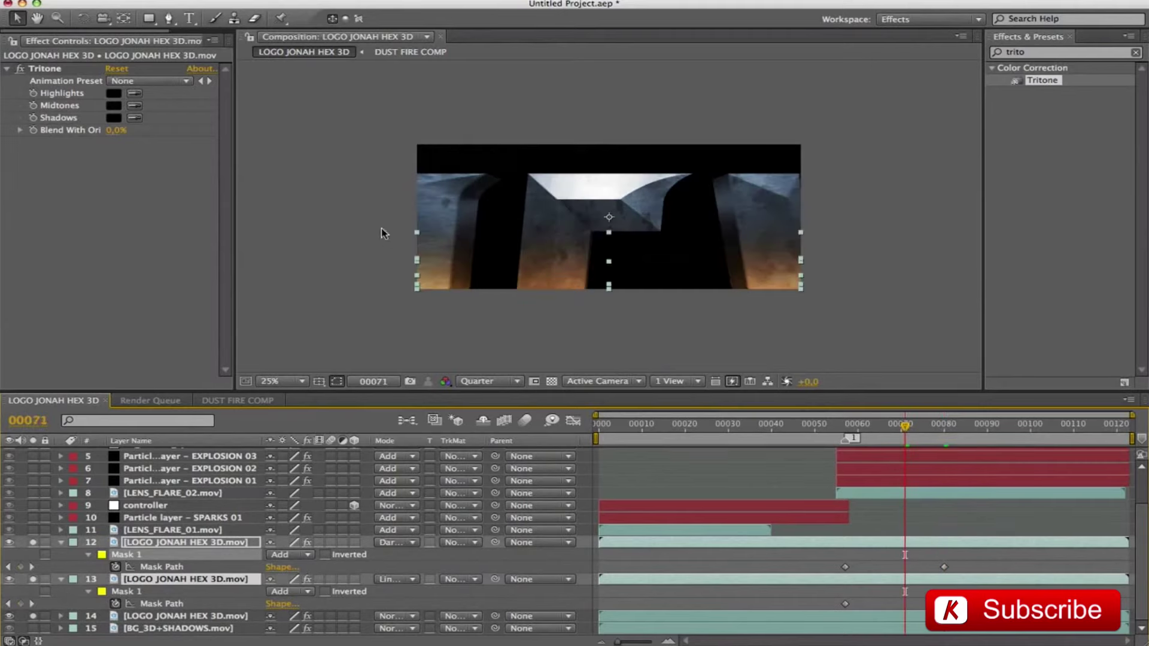
click(845, 567)
drag(946, 569, 960, 572)
click(846, 568)
mouse_move(905, 426)
mouse_down()
mouse_move(859, 426)
mouse_move(944, 426)
mouse_move(891, 429)
mouse_up()
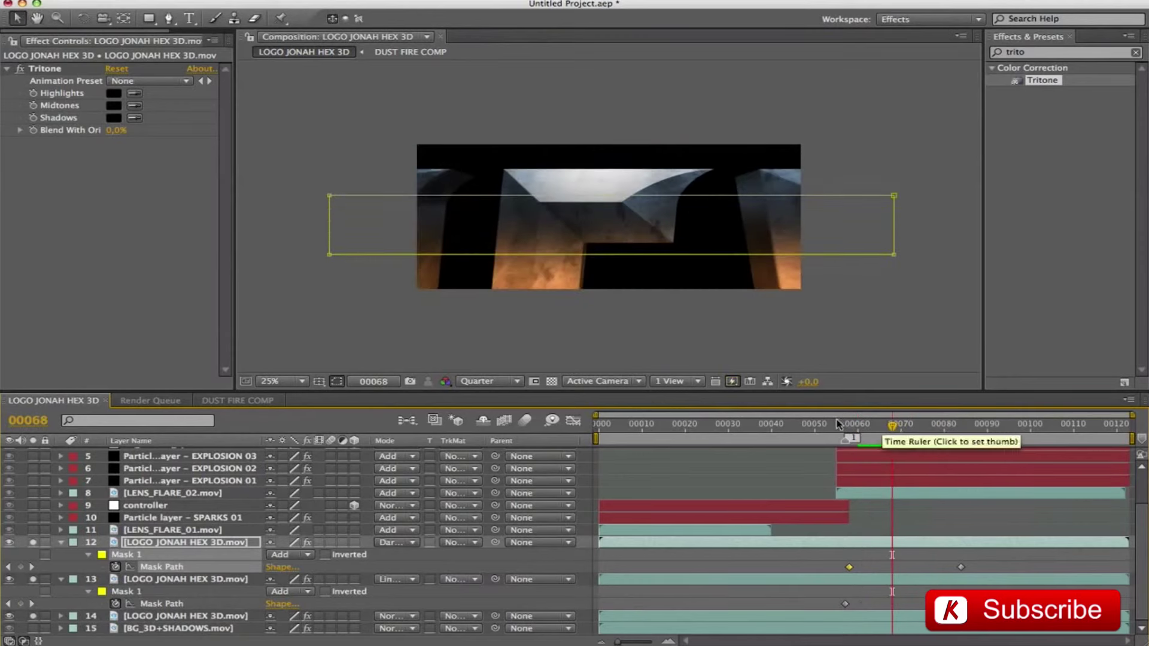
Set the opacity of the orange logo copy on layer 13 to 70%.
click(180, 579)
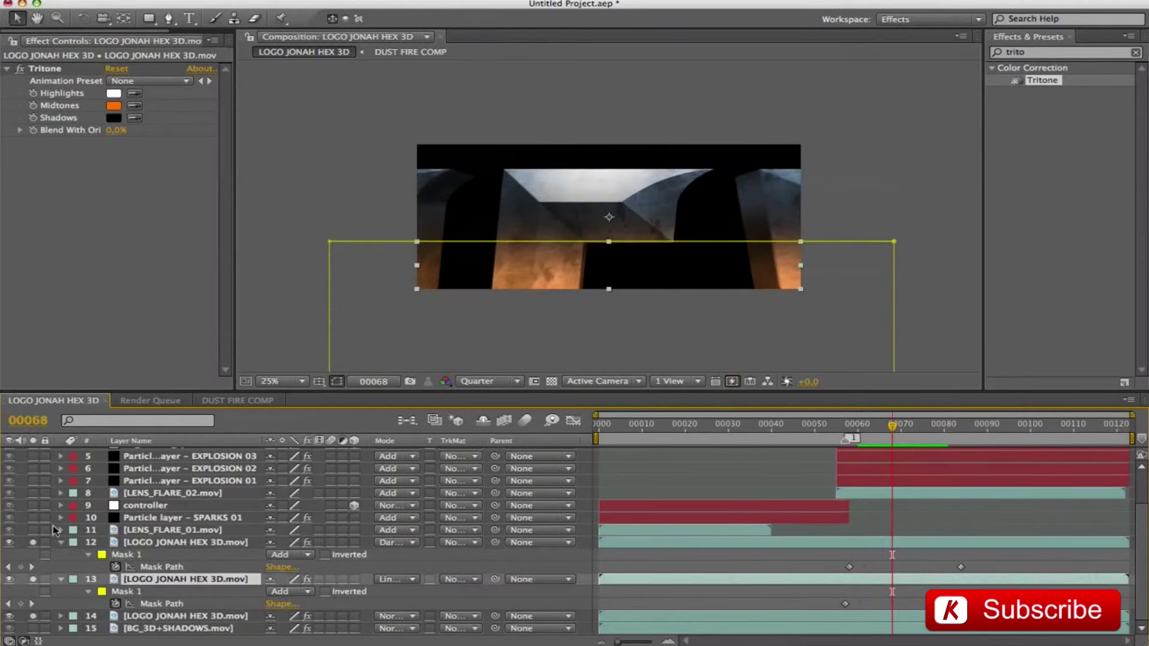
key(t)
click(278, 603)
text(70)
key(Return)
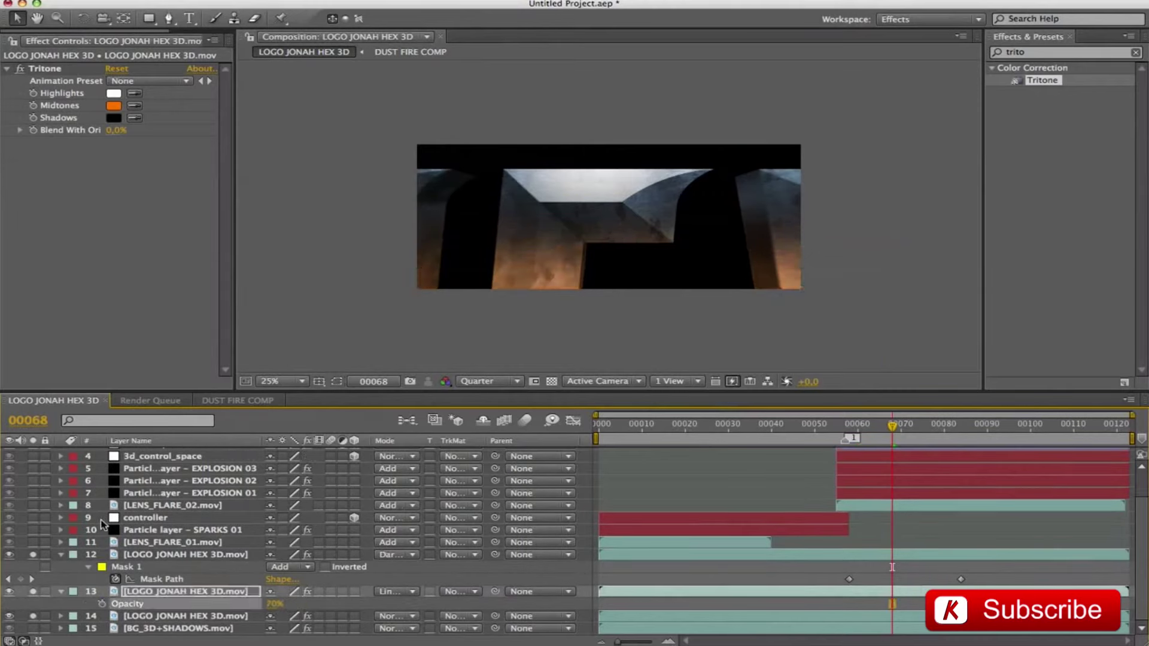
Collapse the logo layers, turn off their solo switches and preview the full composite.
click(60, 555)
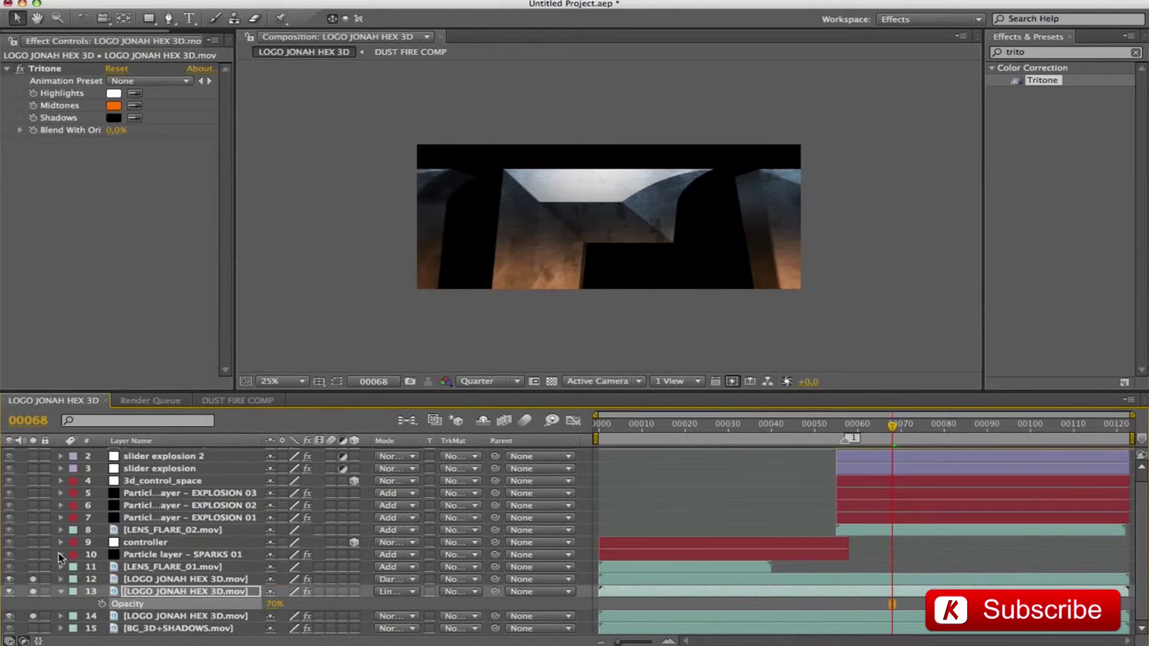
click(61, 591)
drag(33, 614, 33, 588)
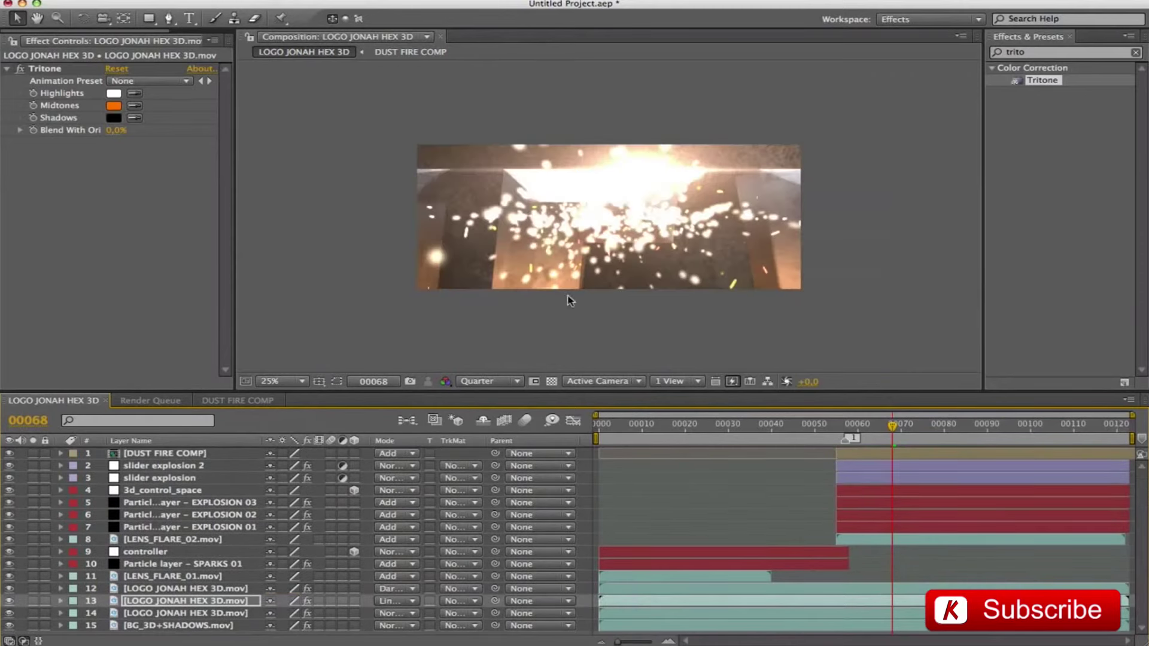
key(space)
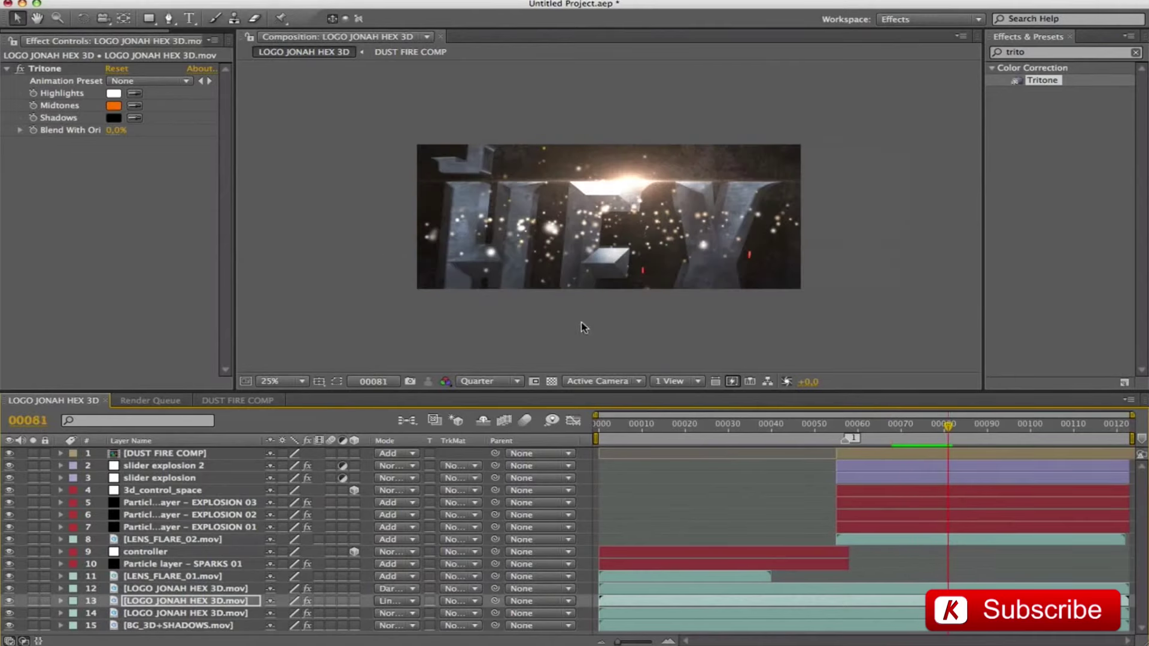
key(space)
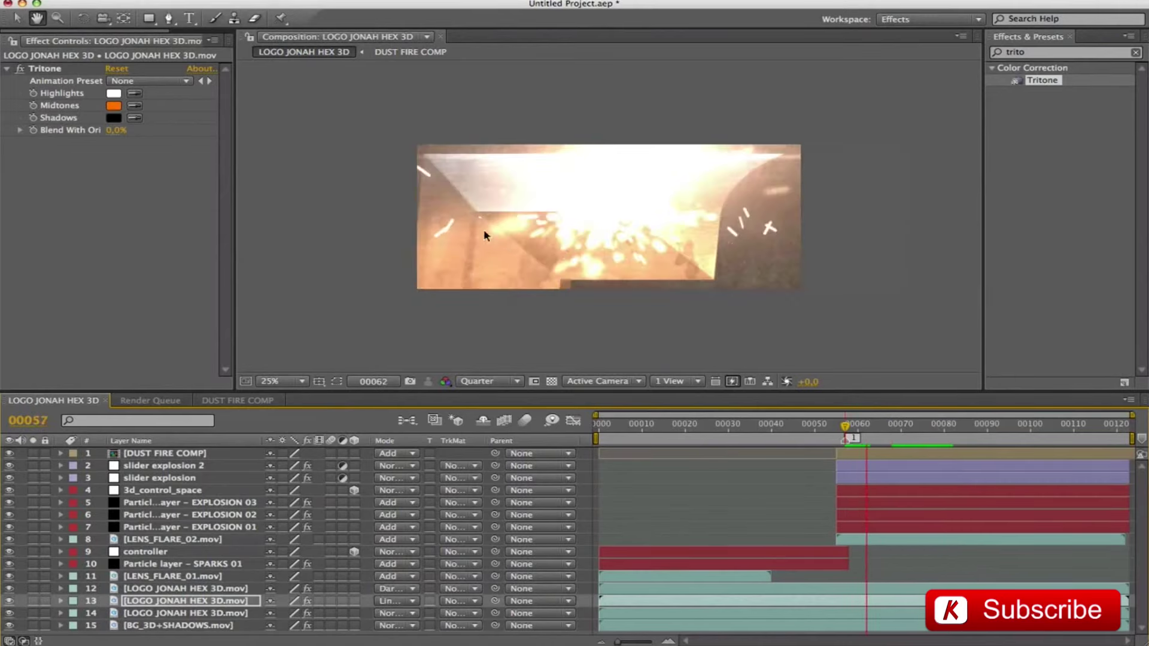
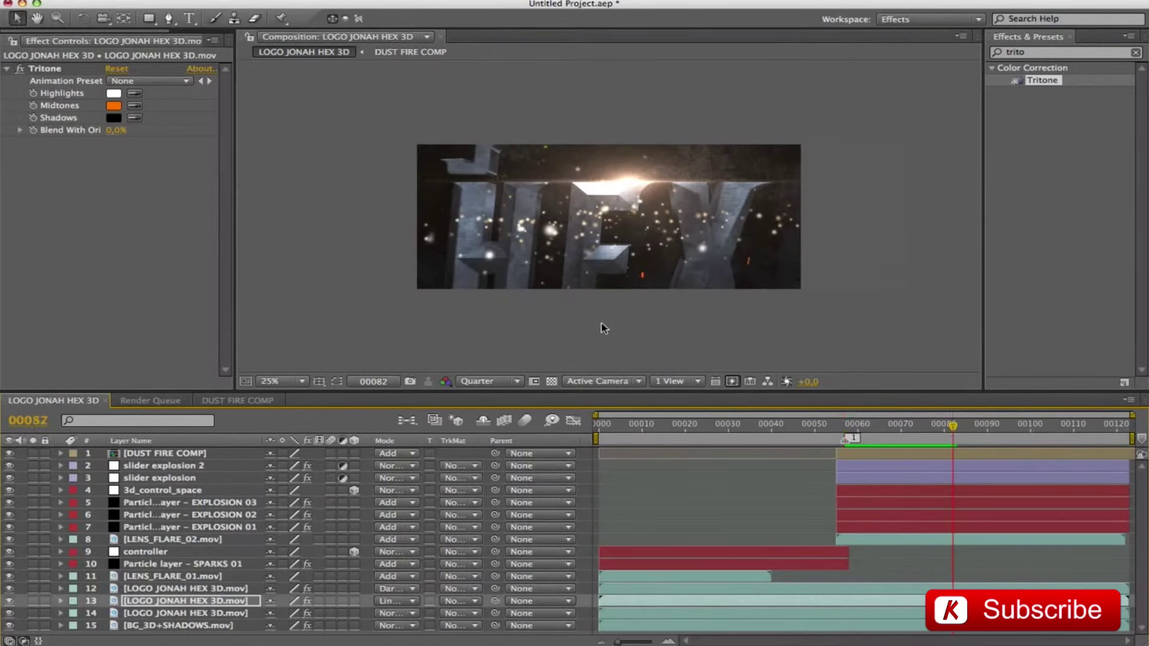
Check the composition at frame 69 and at its last frame, fitting the whole image in the viewer.
click(896, 426)
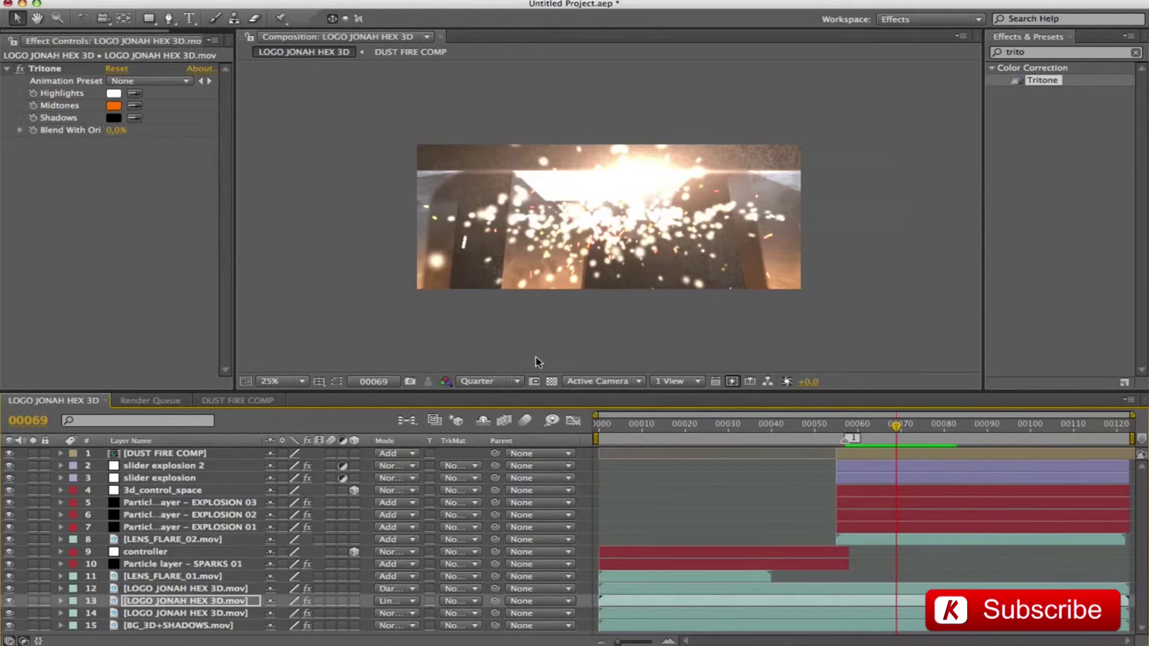
key(End)
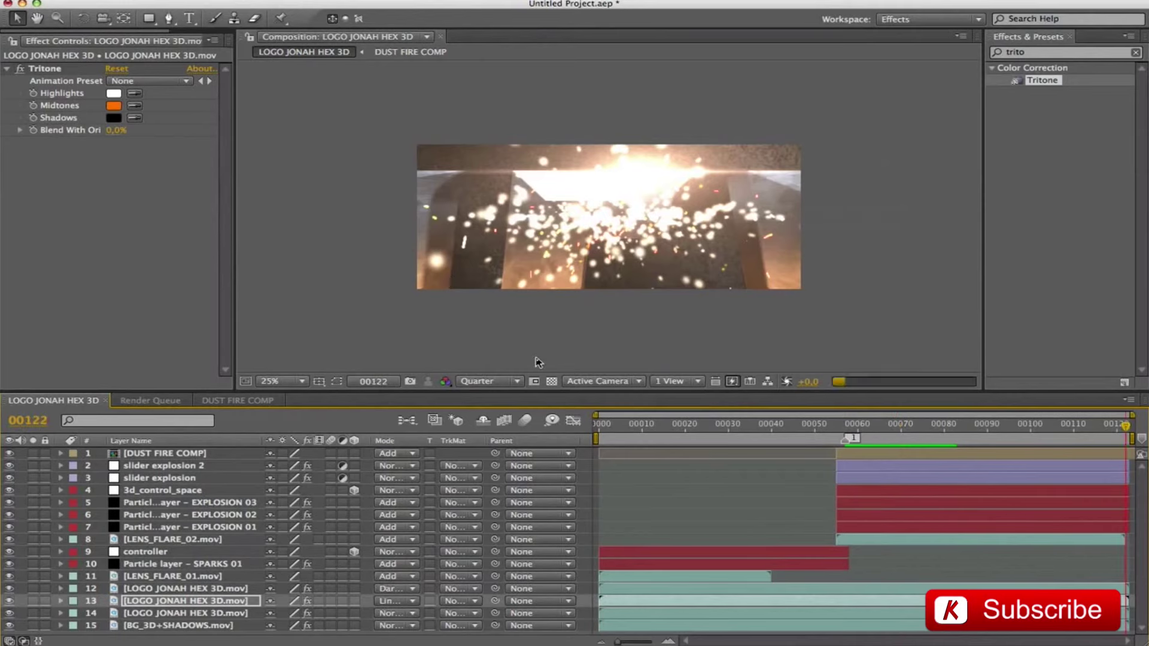
click(270, 382)
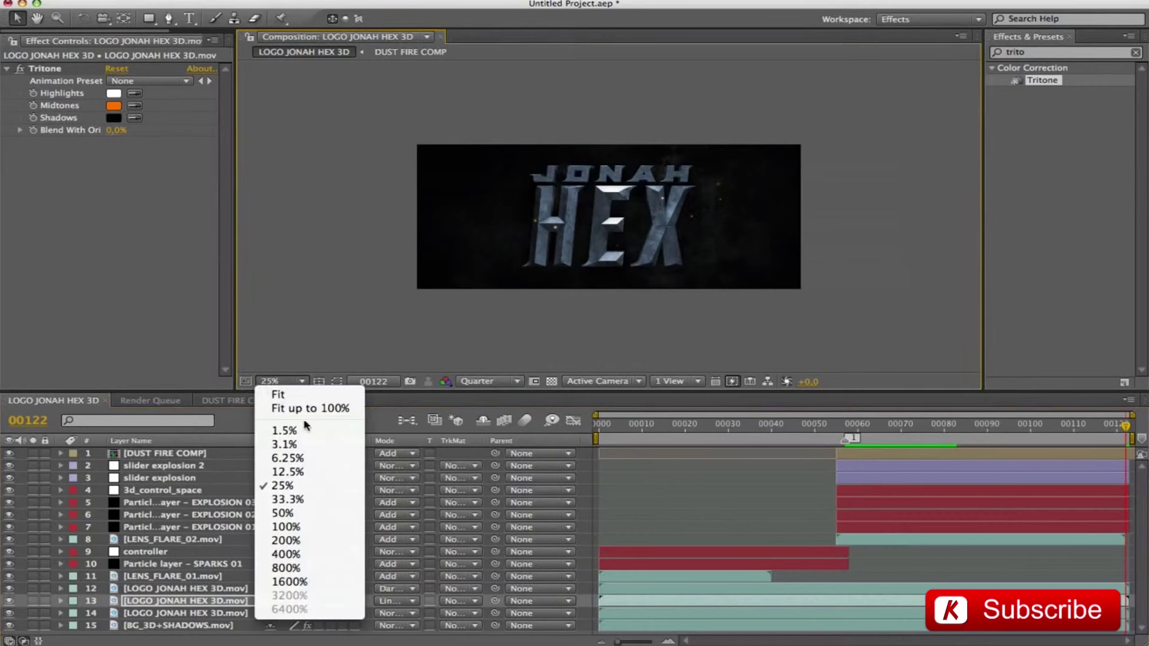
click(286, 393)
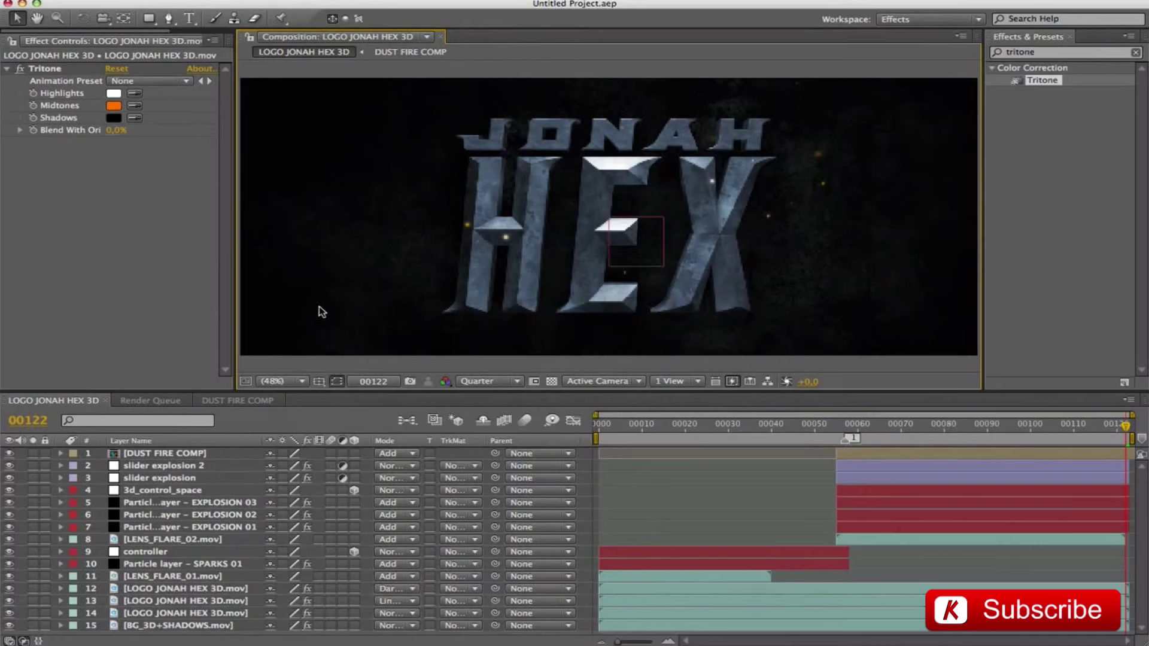
Duplicate the EXPLOSION 03 particle layer and move the copy to the top of the layer stack.
click(209, 506)
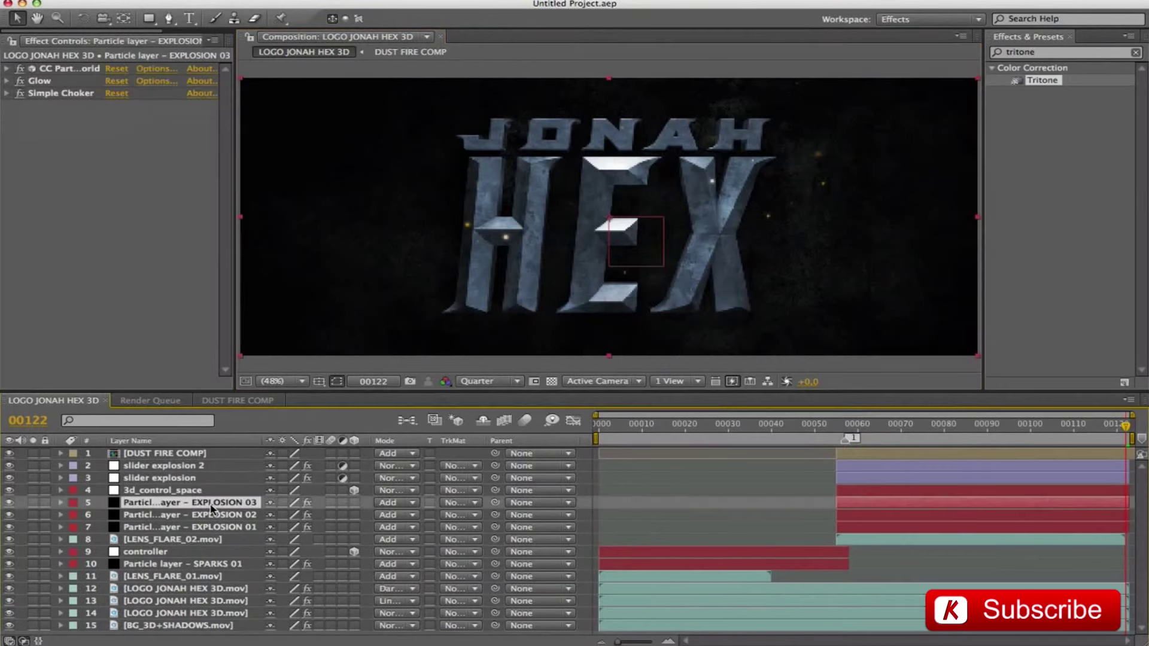
key(super+d)
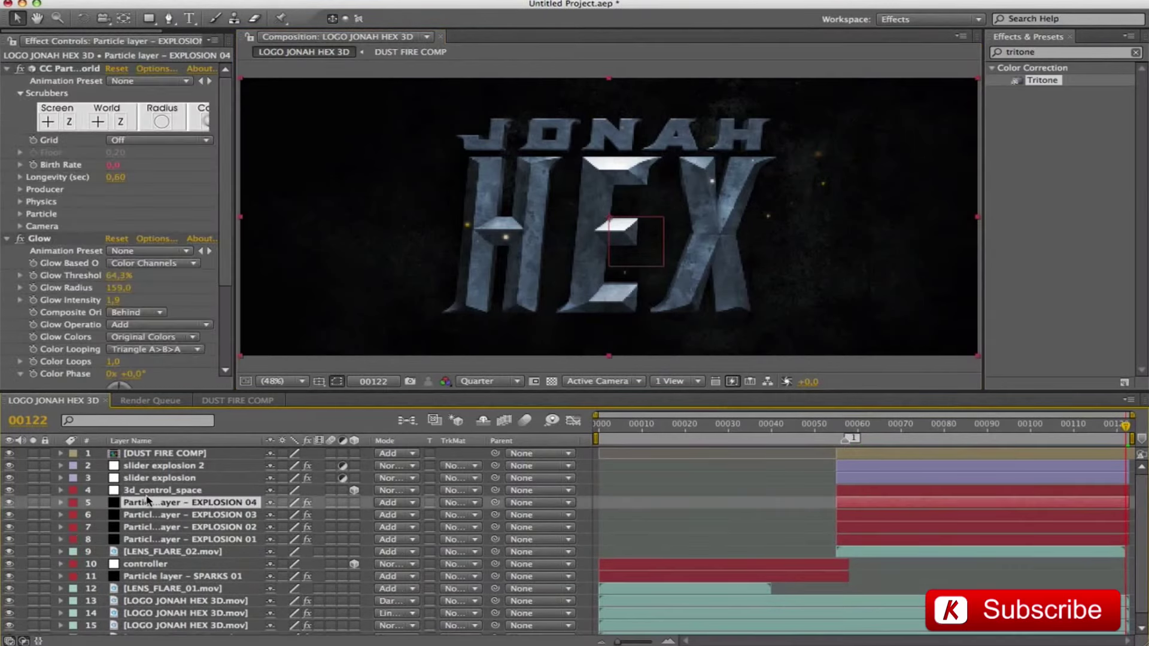
drag(152, 450, 152, 449)
Remove all effects from the duplicated EXPLOSION 04 particle layer.
click(121, 197)
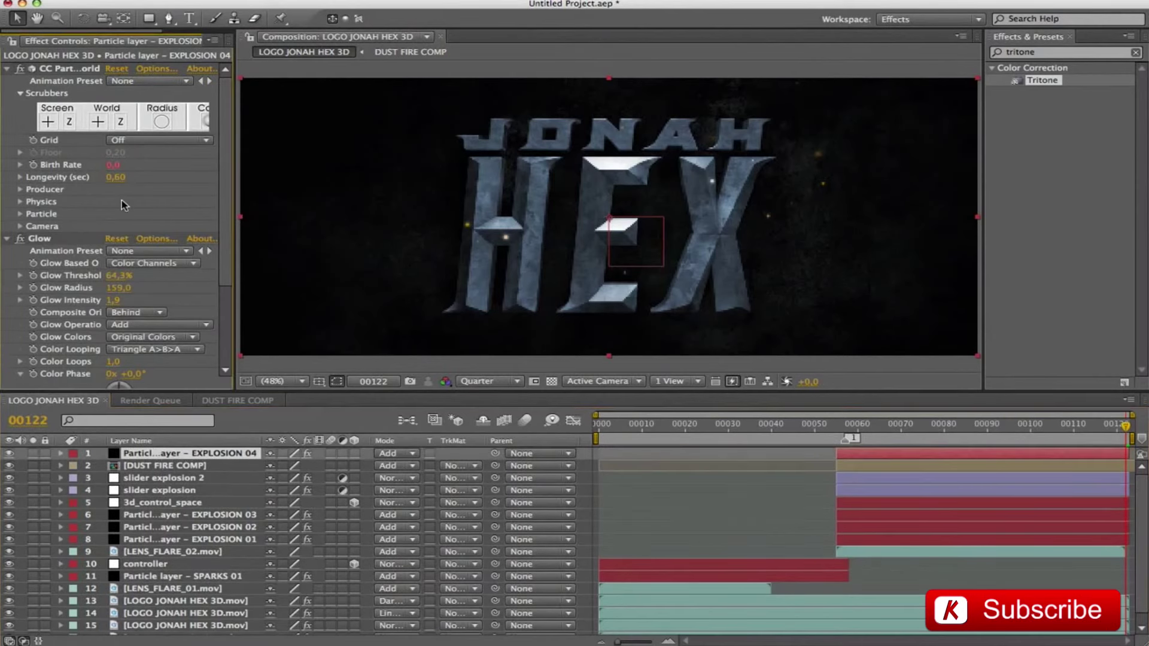
key(super+a)
key(Delete)
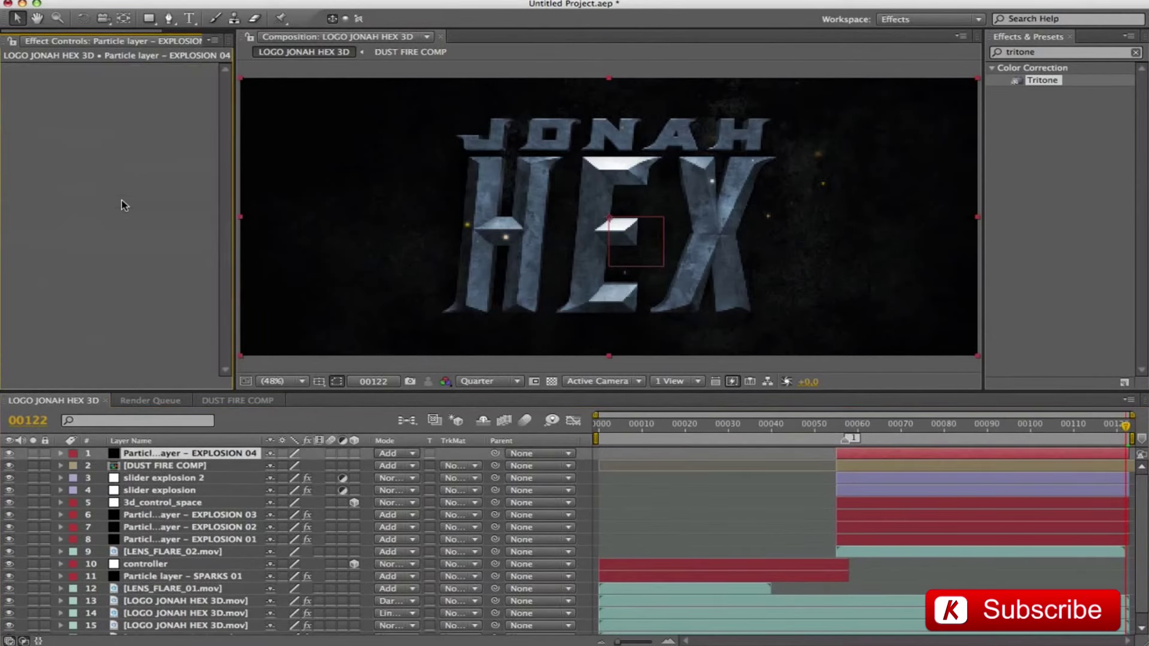
Reveal the EXPLOSION 04 layer's position, go to marker 1 at frame 57 and solo the layer.
click(199, 455)
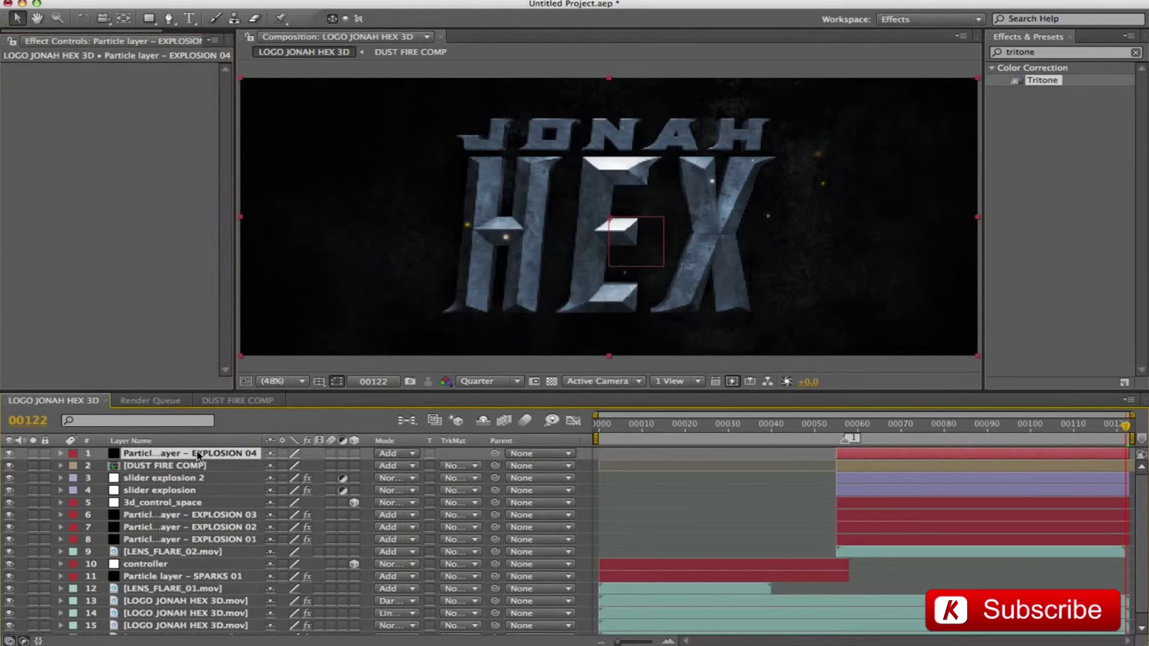
key(p)
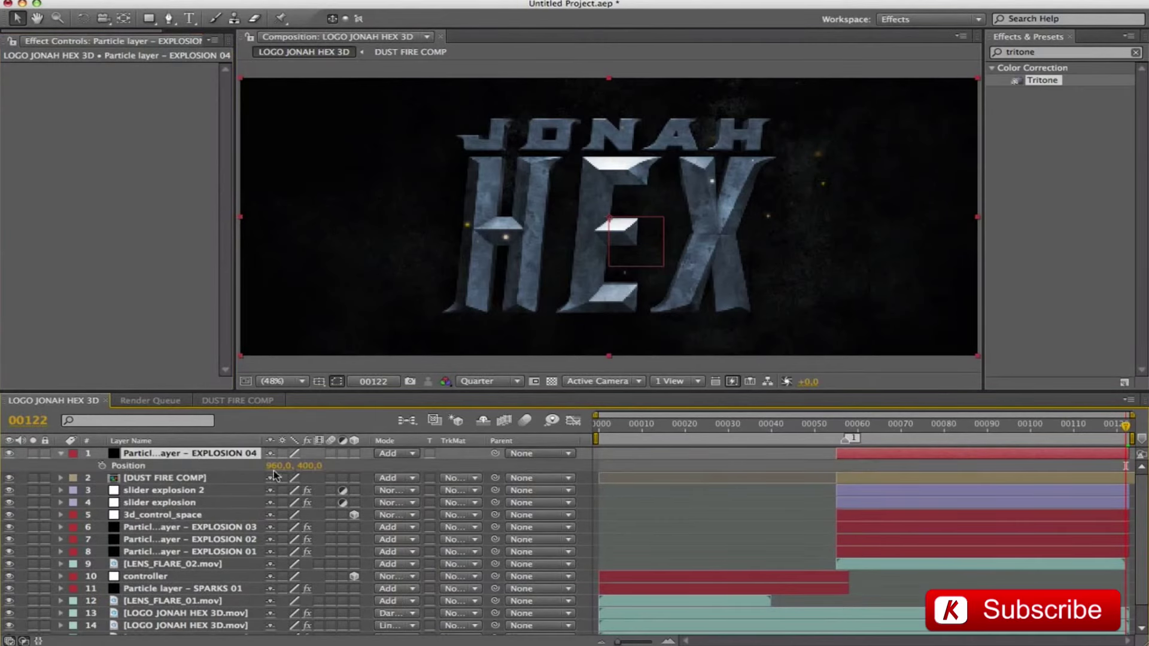
key(1)
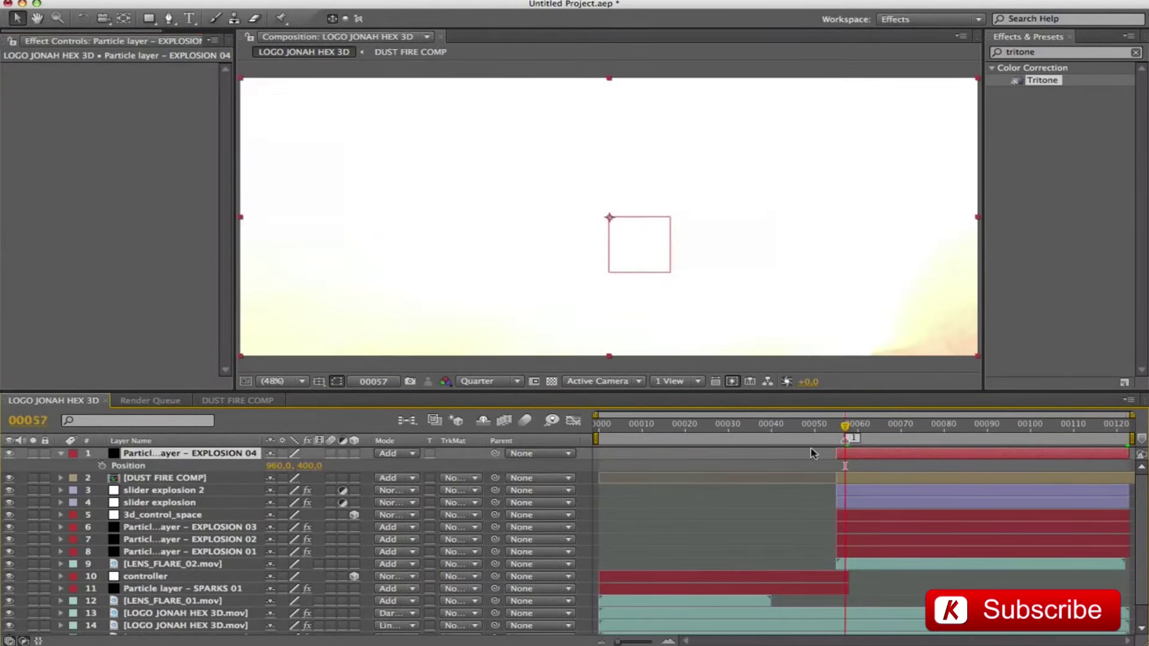
click(33, 454)
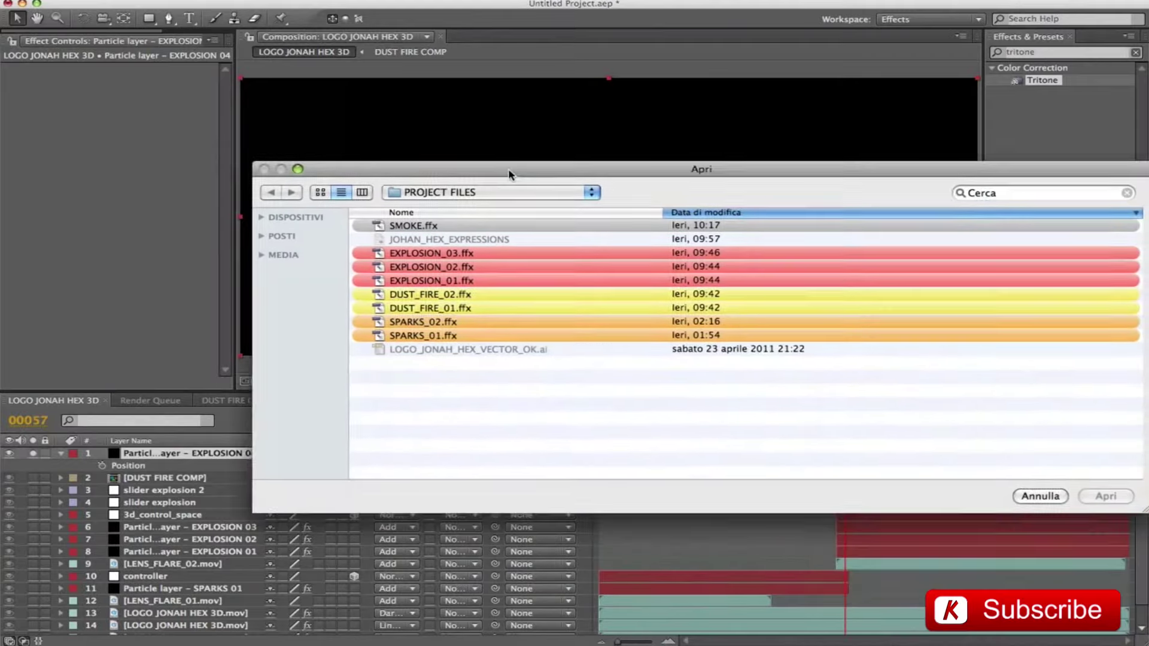
Apply the SMOKE.ffx animation preset from PROJECT FILES to the soloed EXPLOSION 04 layer and preview the smoke.
drag(512, 172, 332, 172)
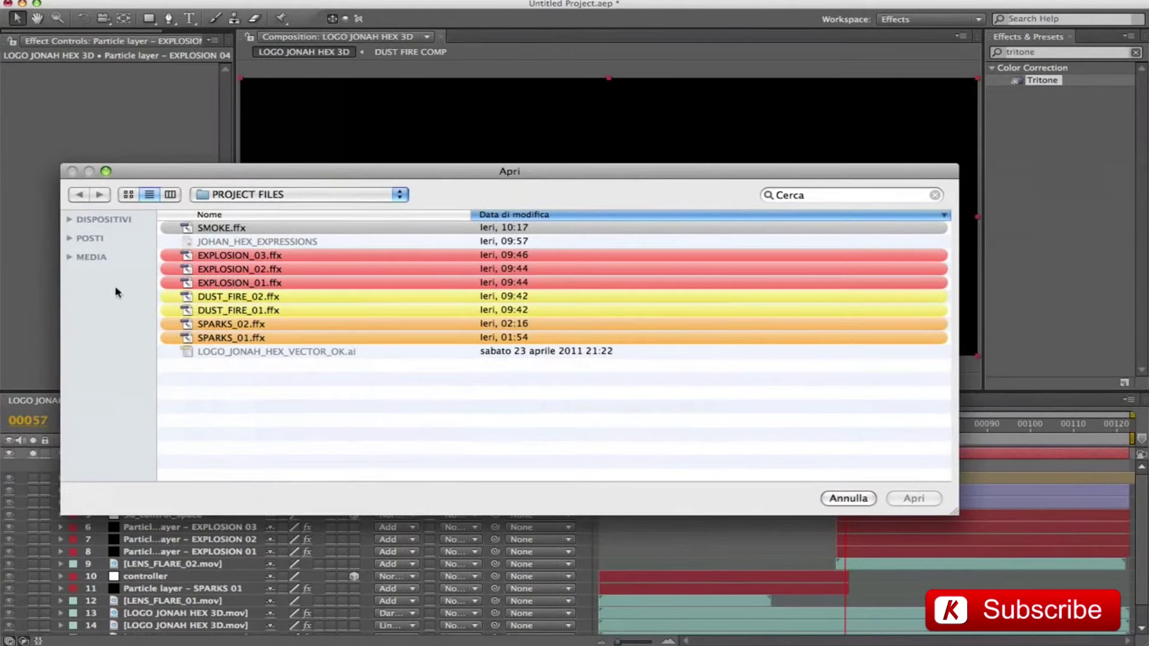
click(213, 228)
click(925, 498)
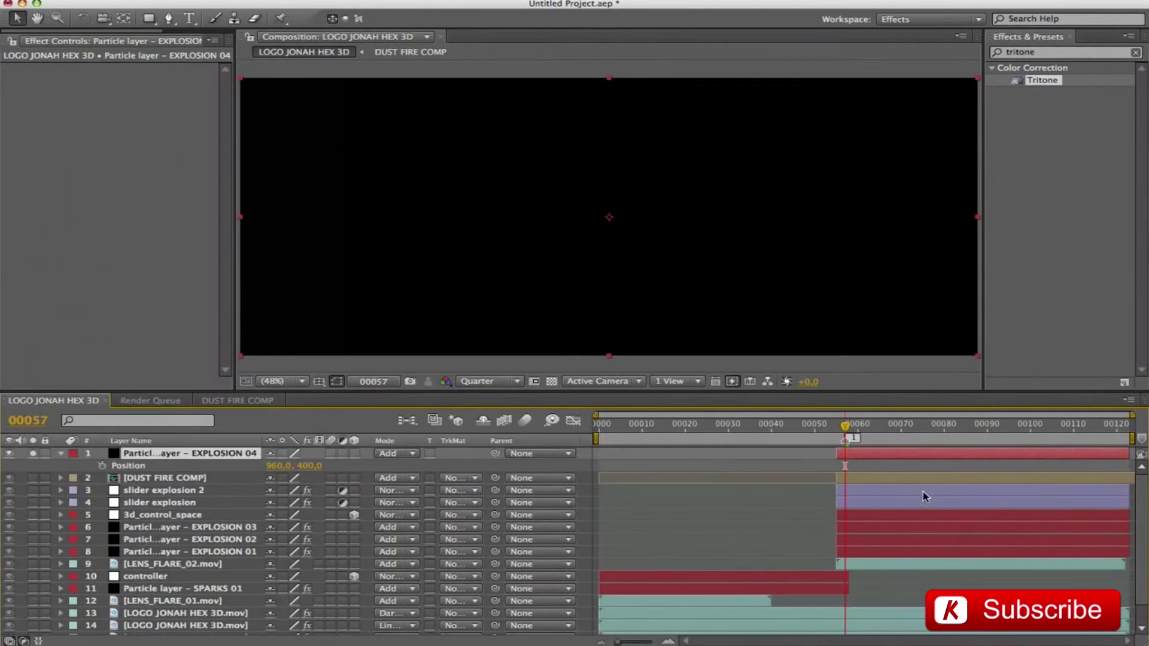
click(6, 68)
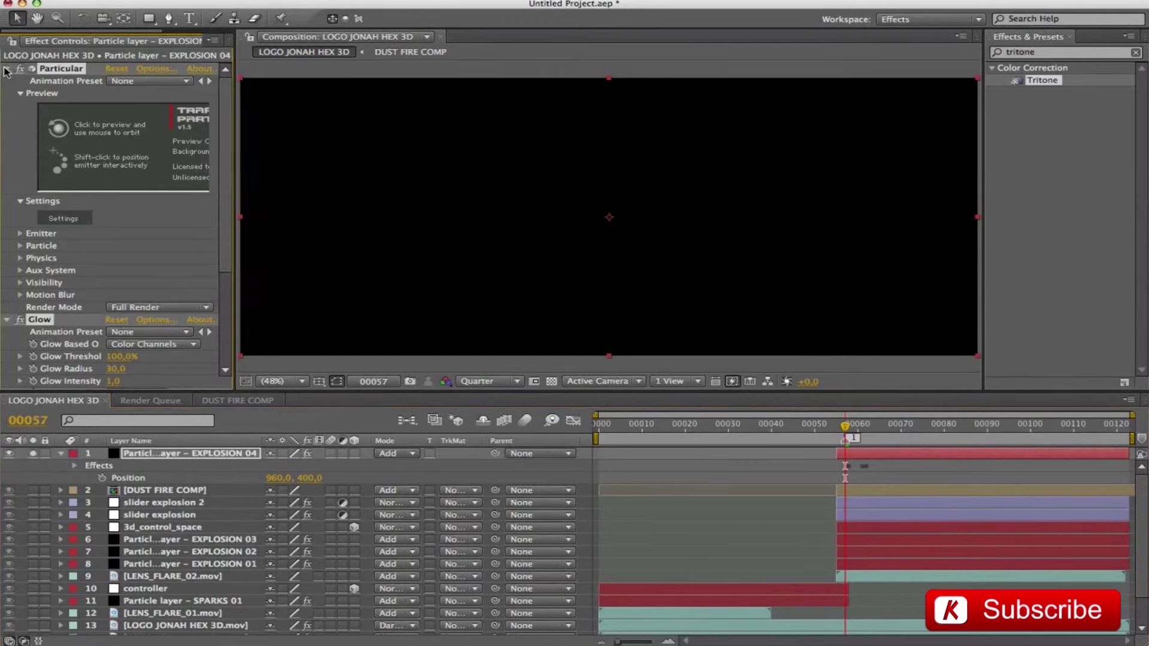
click(5, 70)
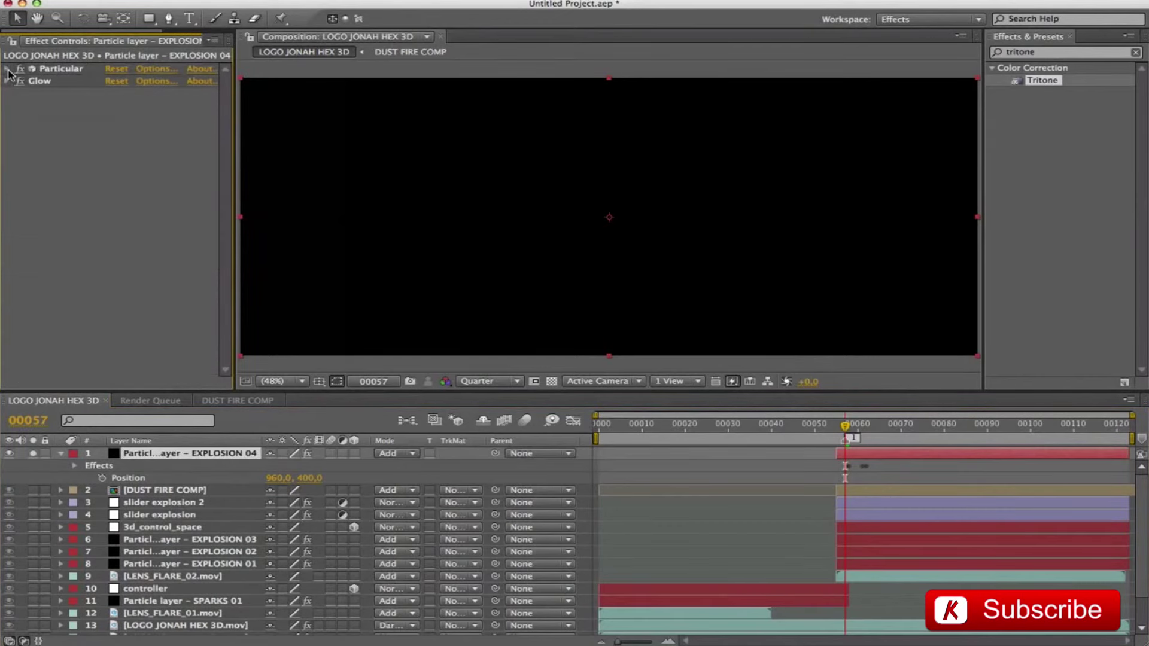
click(7, 71)
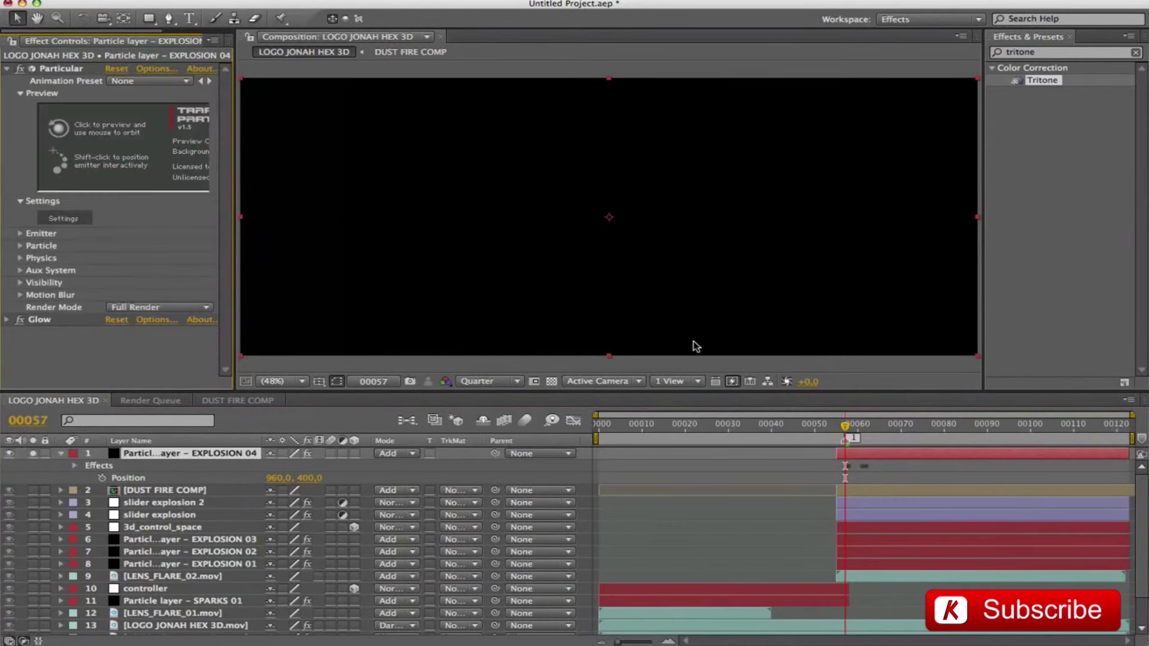
key(space)
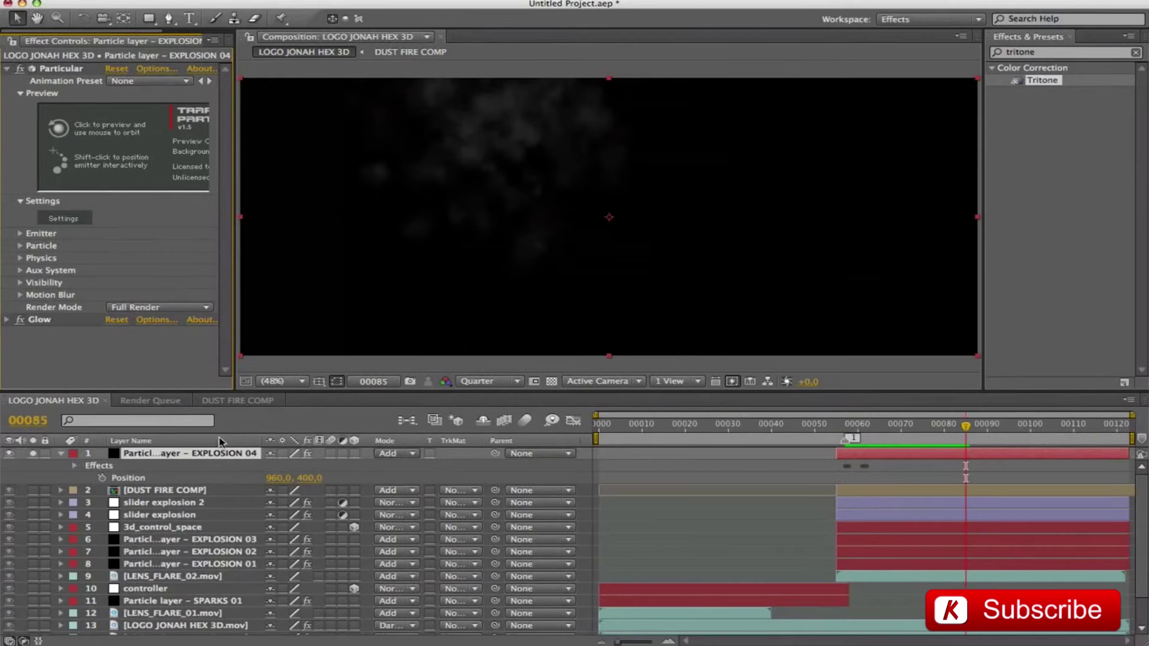
Rename the EXPLOSION 04 layer to "Particle layer - SMOKE 01" and duplicate it.
click(219, 457)
key(Return)
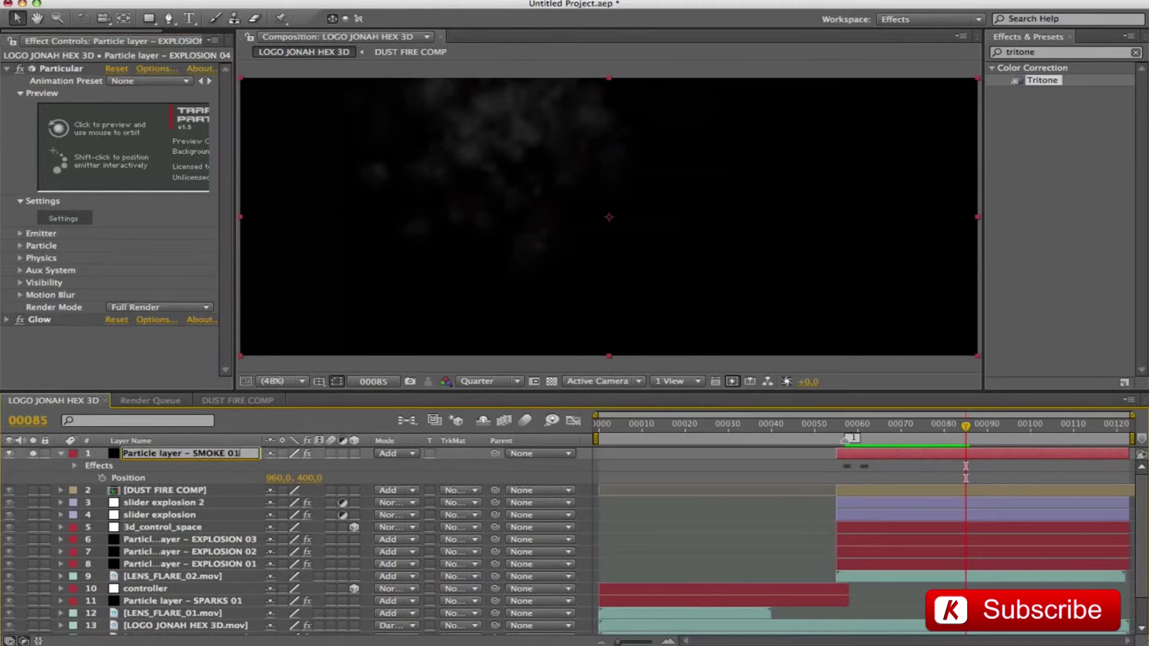
key(Return)
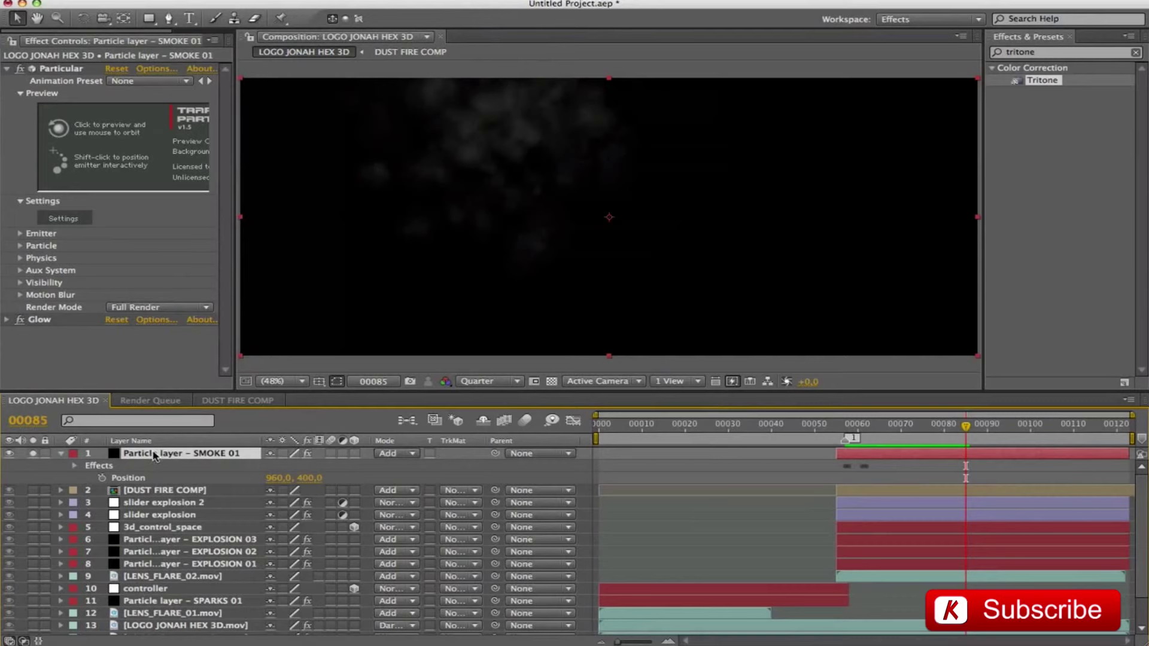
key(super+d)
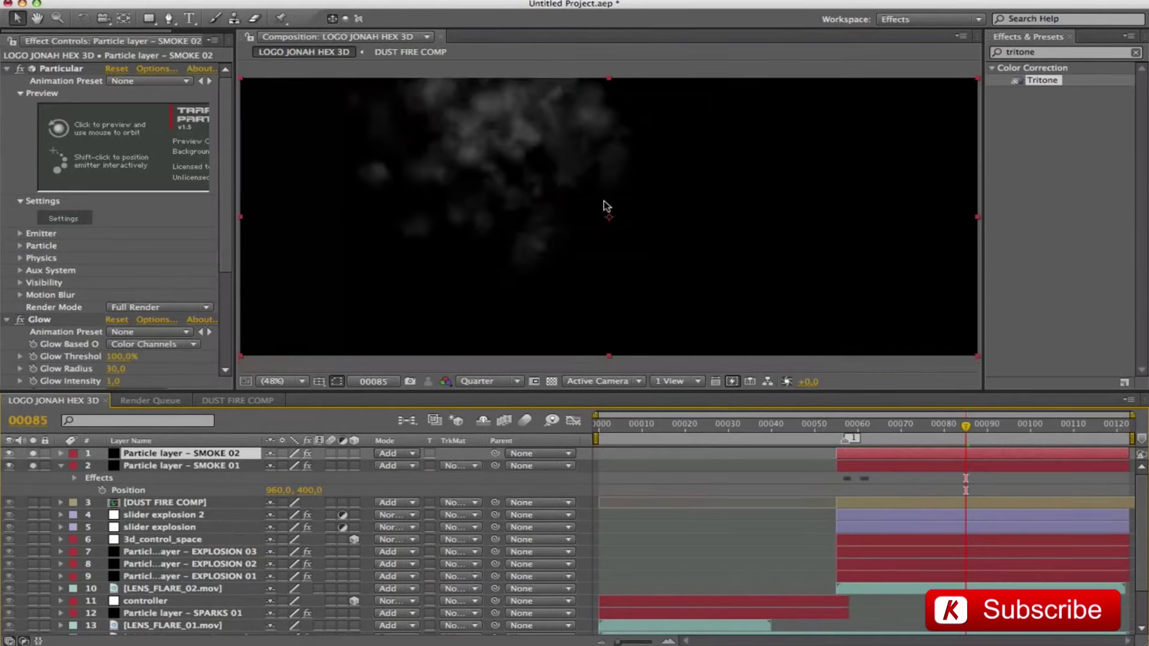
Place the SMOKE 02 Particular emitter in the right part of the image, at about 1662, 554, and preview it.
click(21, 93)
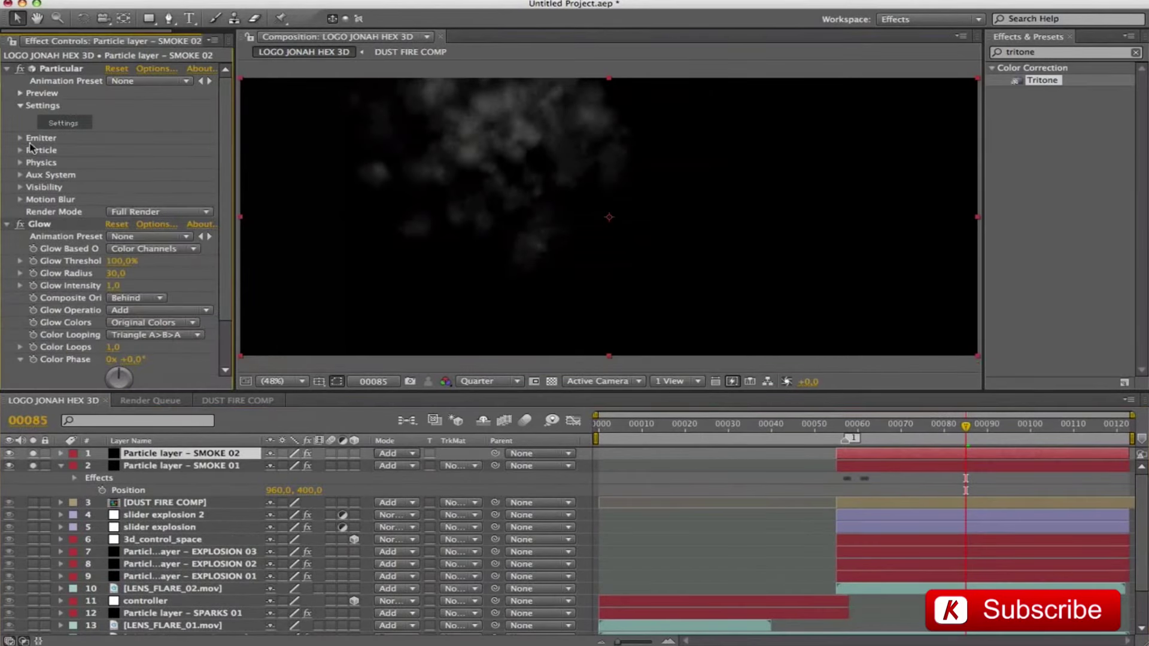
click(20, 138)
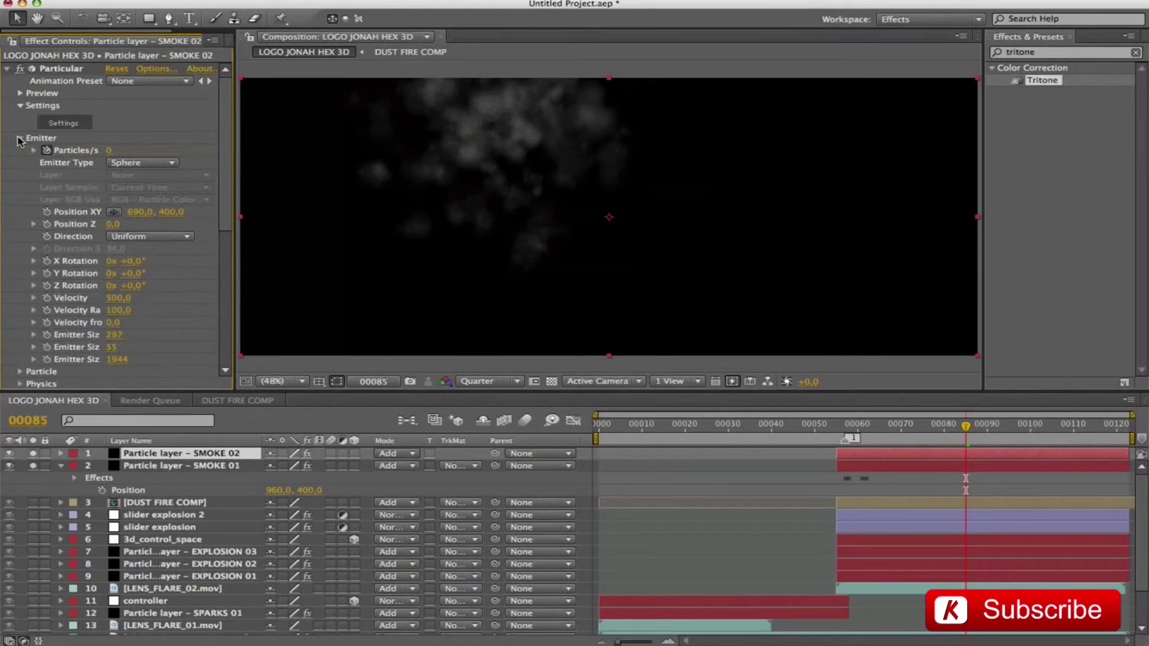
click(114, 213)
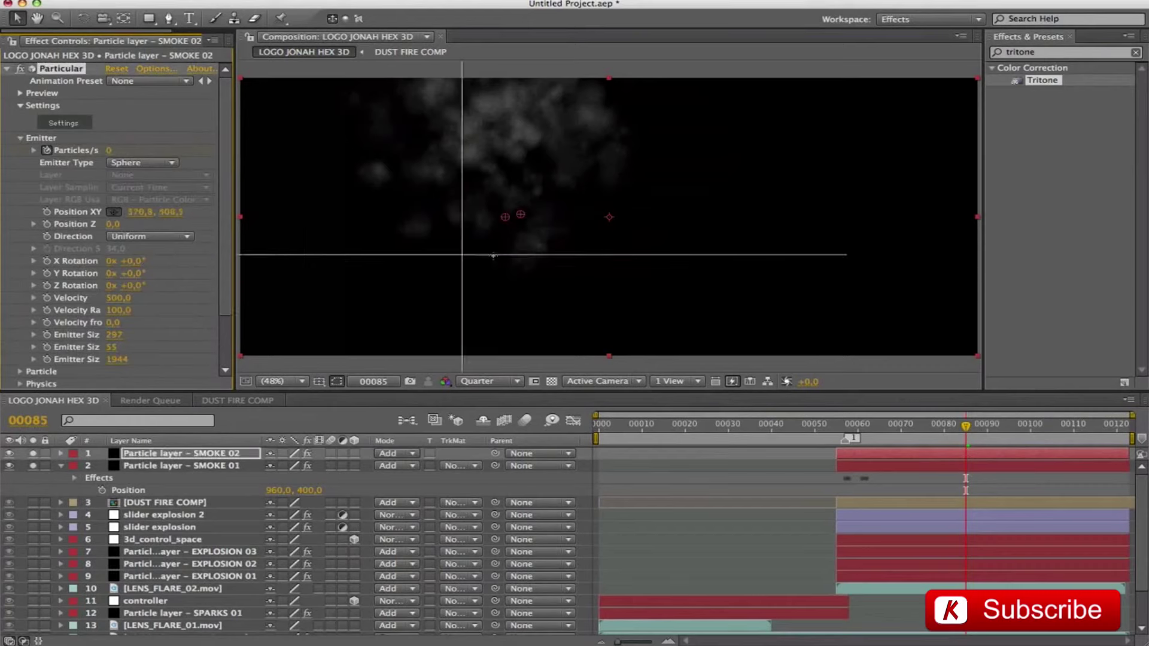
click(879, 272)
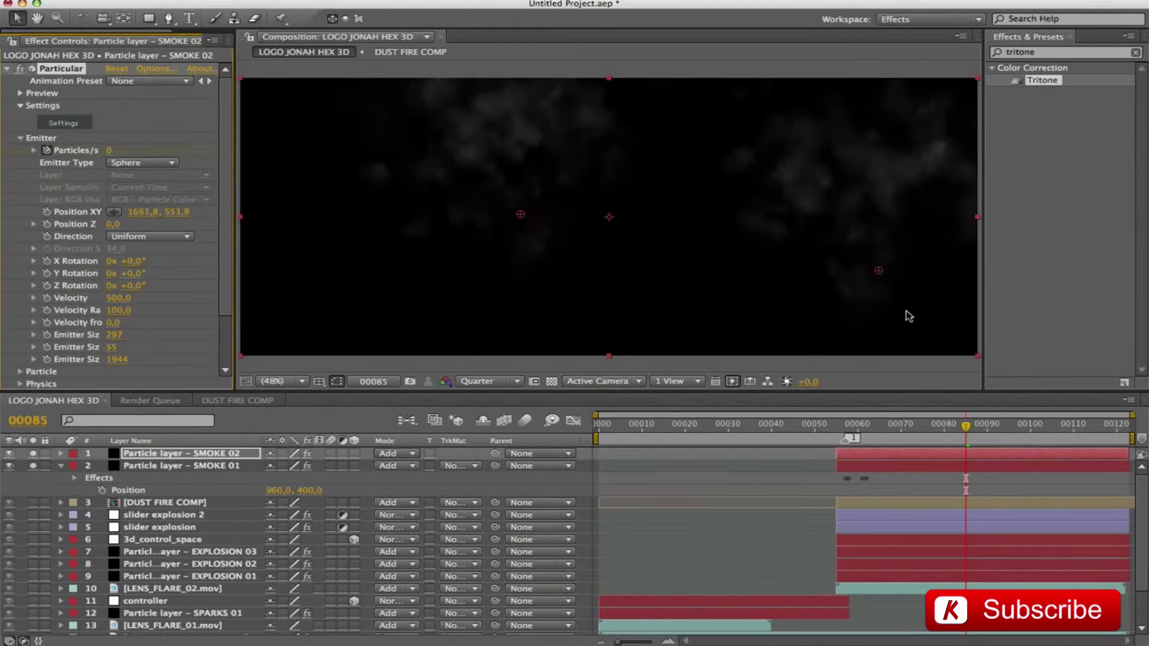
key(space)
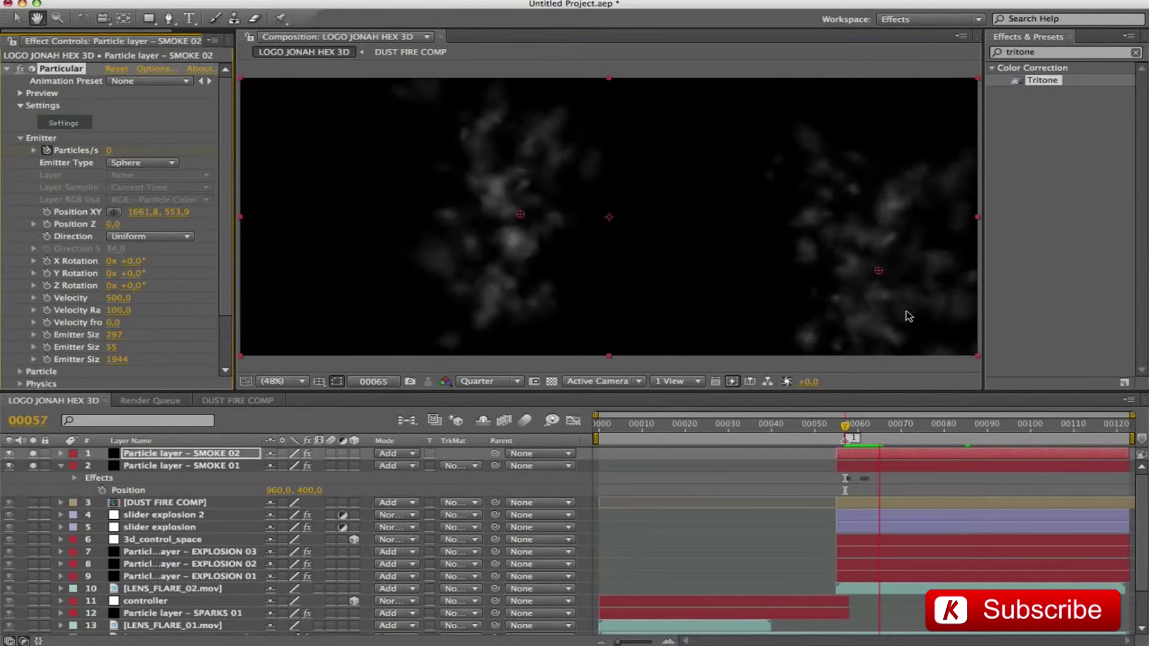
Set the SMOKE 02 emitter's Emitter Size X to 850 and Emitter Size Z to 1000.
click(113, 335)
text(850)
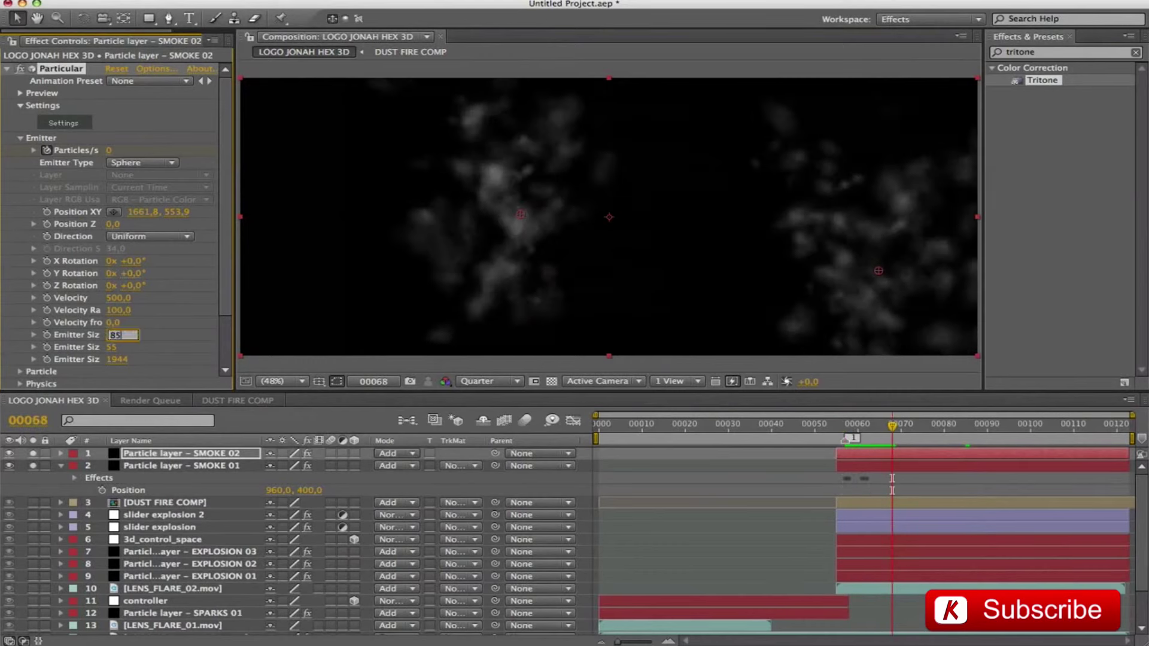
key(Return)
click(115, 359)
text(1000)
key(Return)
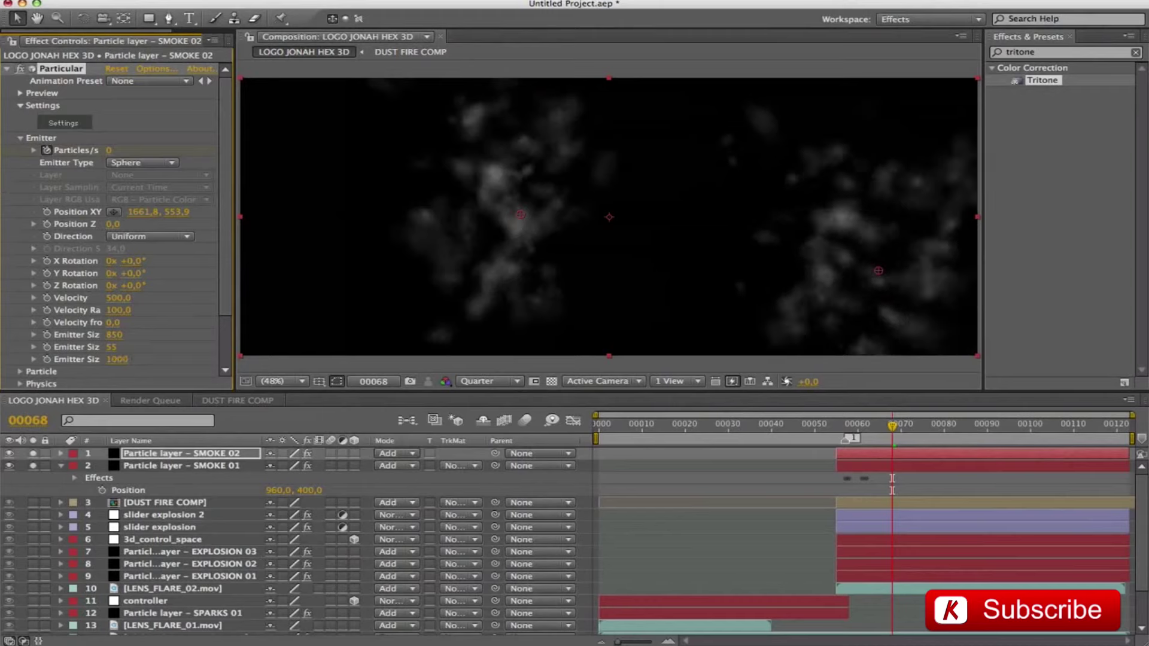
Set the SMOKE 02 emitter's Velocity to 350 and its X Rotation to 180°.
click(118, 298)
text(350)
key(Return)
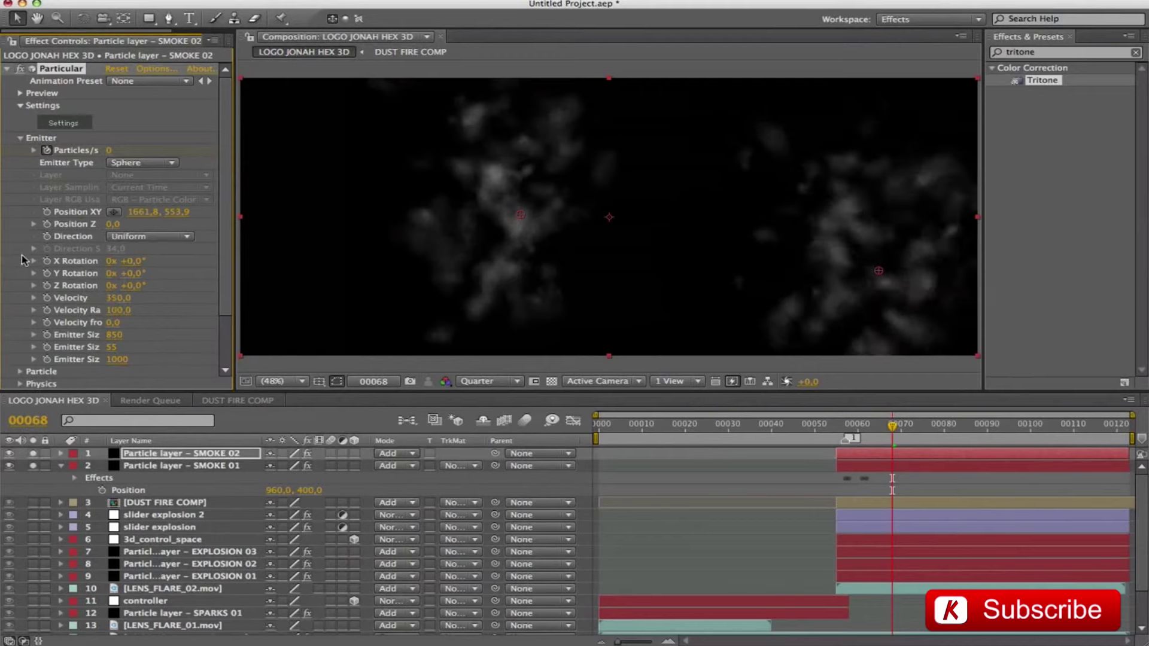
click(129, 261)
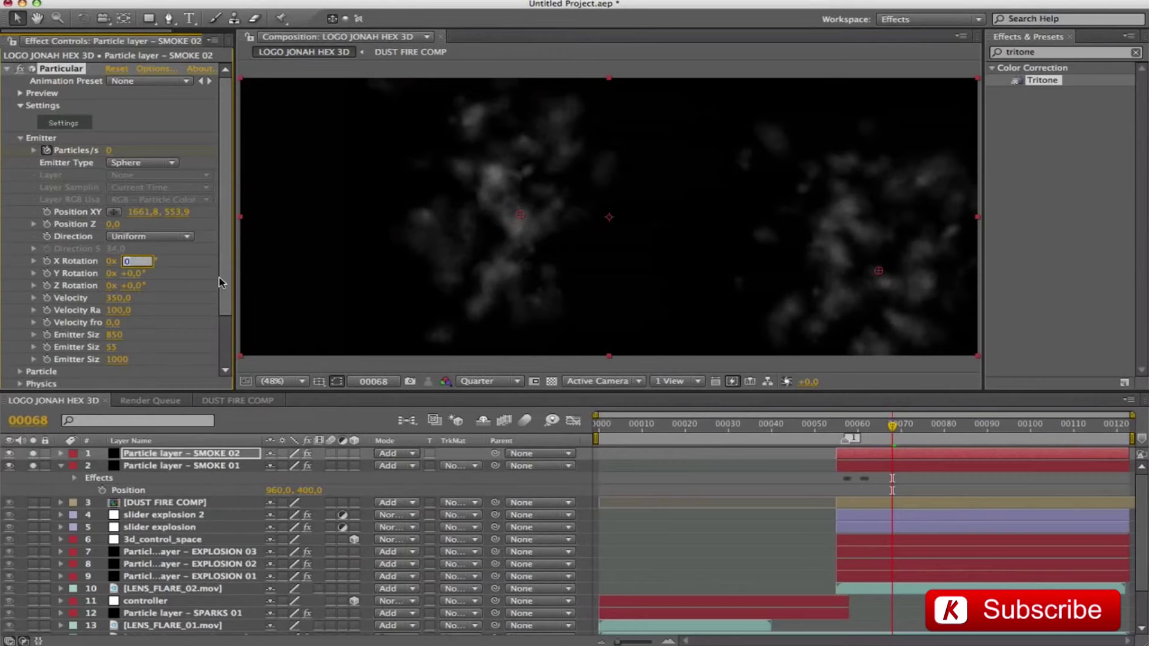
text(180)
key(Return)
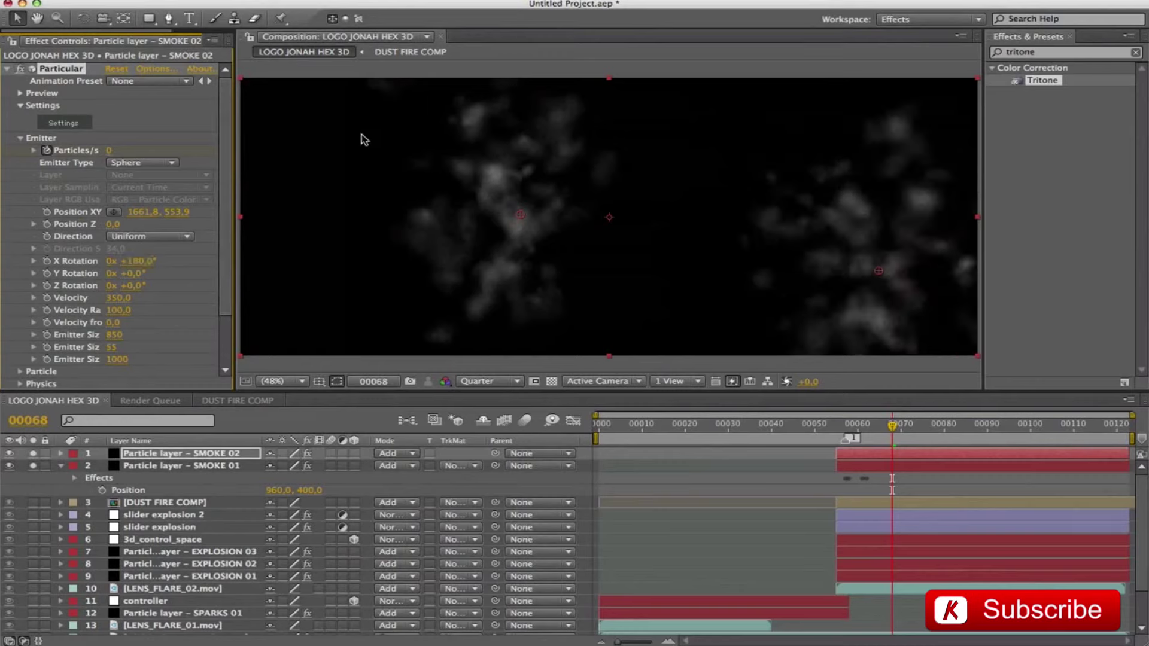
Reposition the SMOKE 02 emitter to about 1570, 433, previewing the motion, and collapse its Emitter settings.
drag(883, 270, 917, 229)
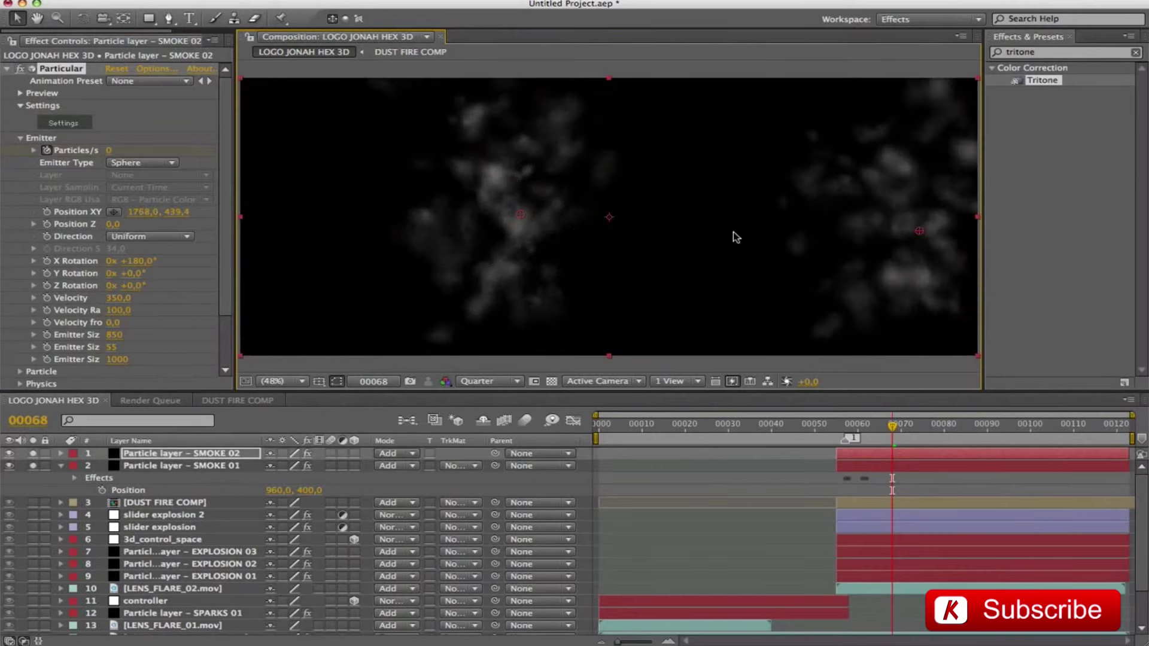
key(space)
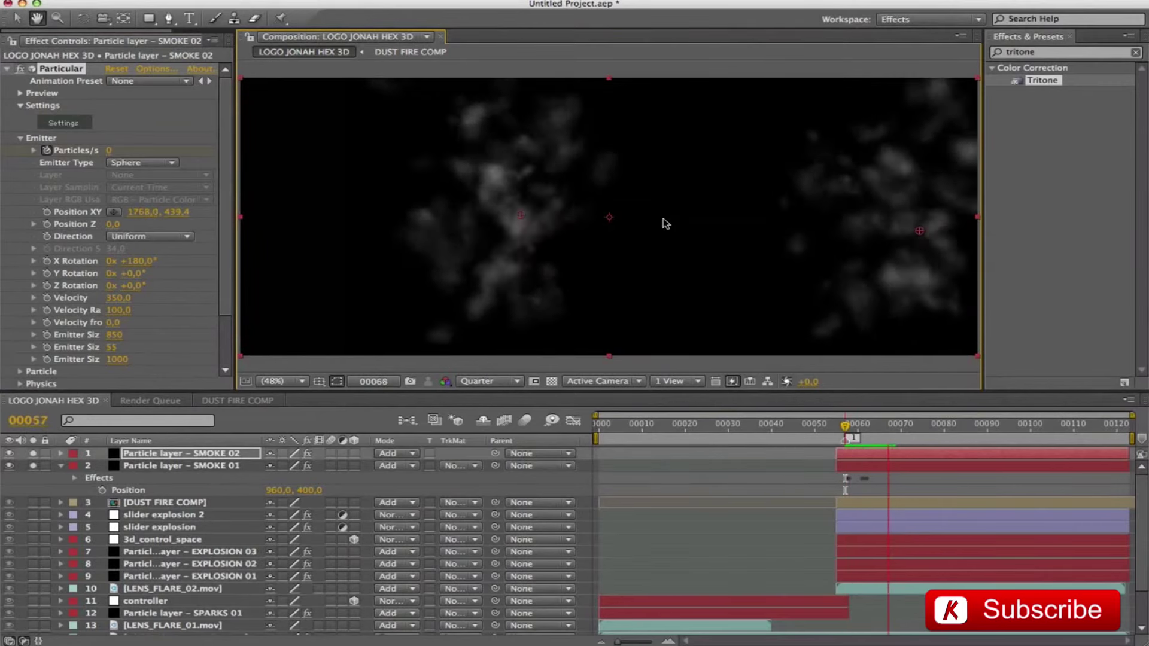
drag(919, 232, 845, 232)
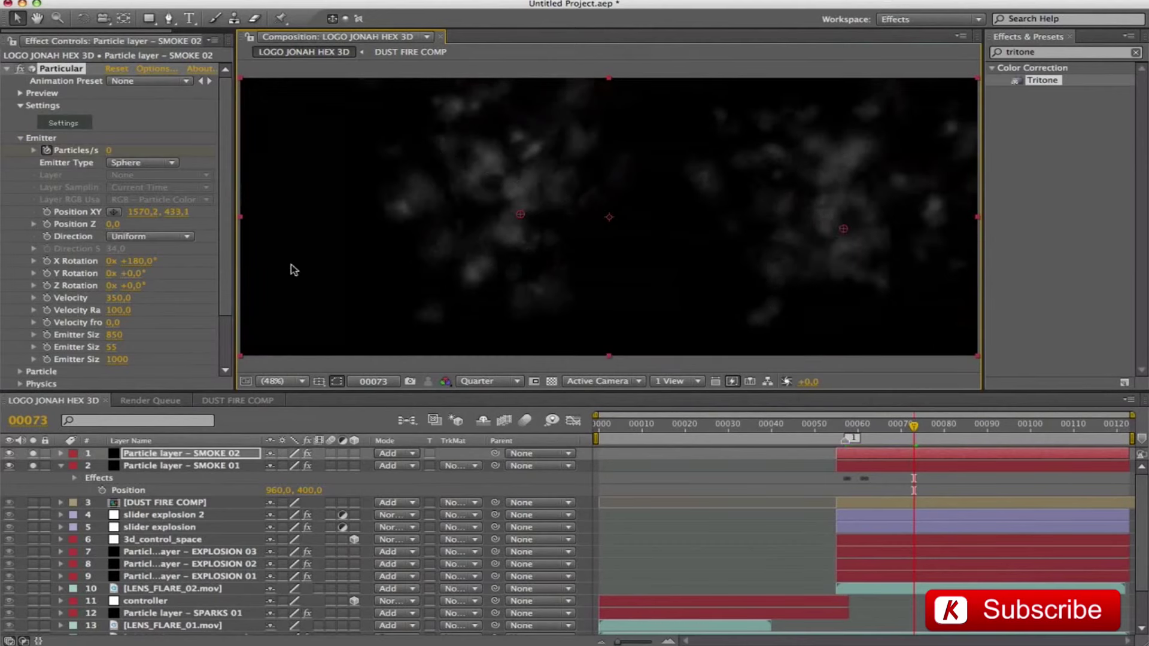
click(21, 138)
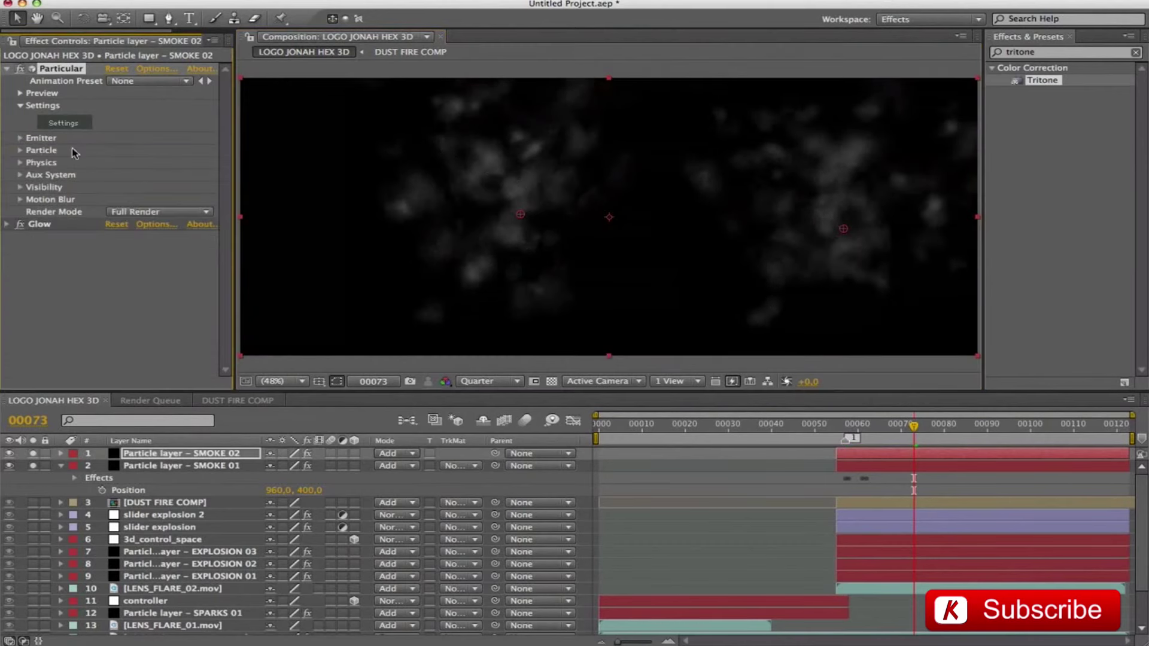
Set the SMOKE 02 Particle Life to 9 seconds, collapse the Particle settings and preview the smoke.
click(21, 150)
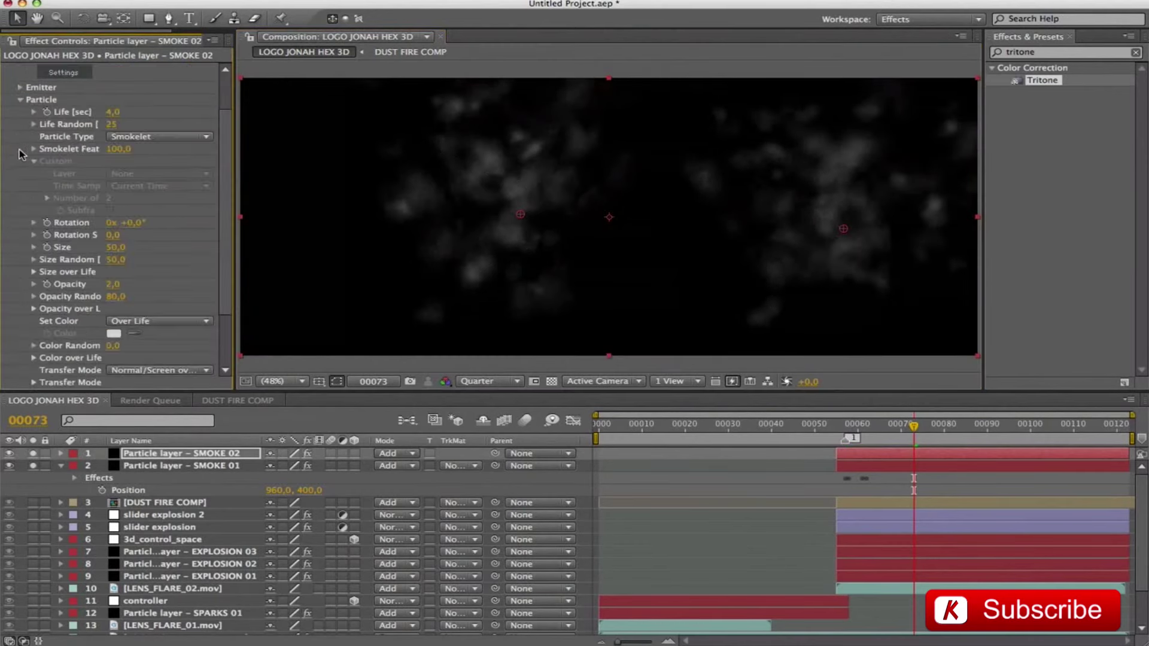
click(113, 112)
text(9)
key(Return)
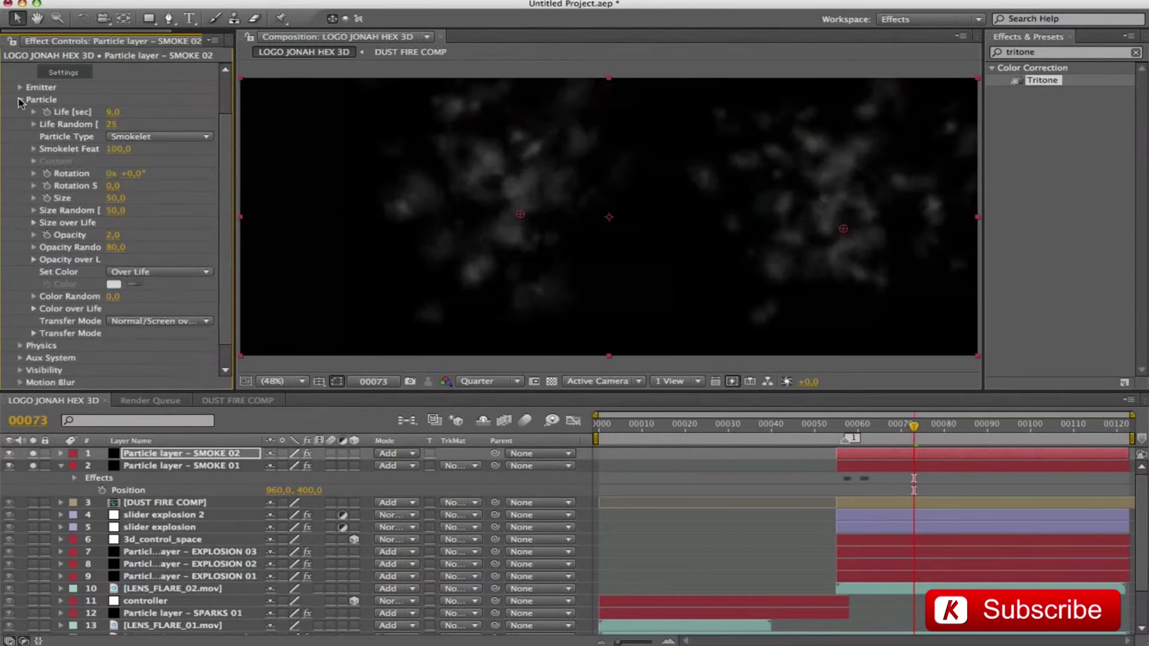
click(20, 100)
key(space)
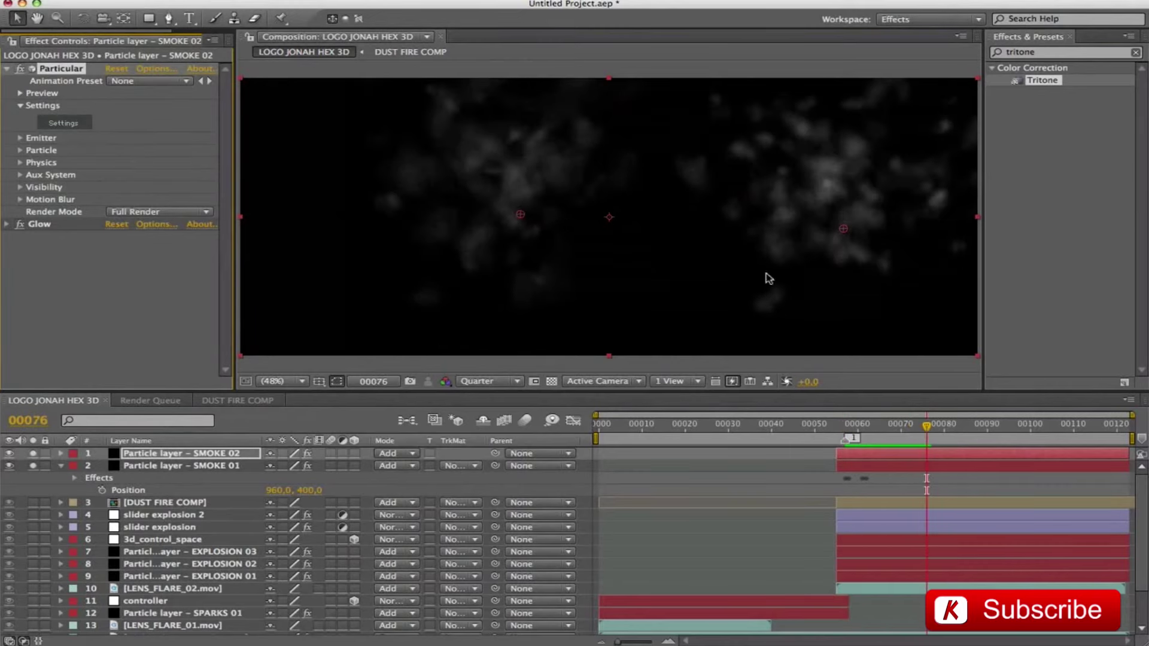
Move the SMOKE 02 emitter to about 1491, 425 and set its Position Z to -350.
click(838, 230)
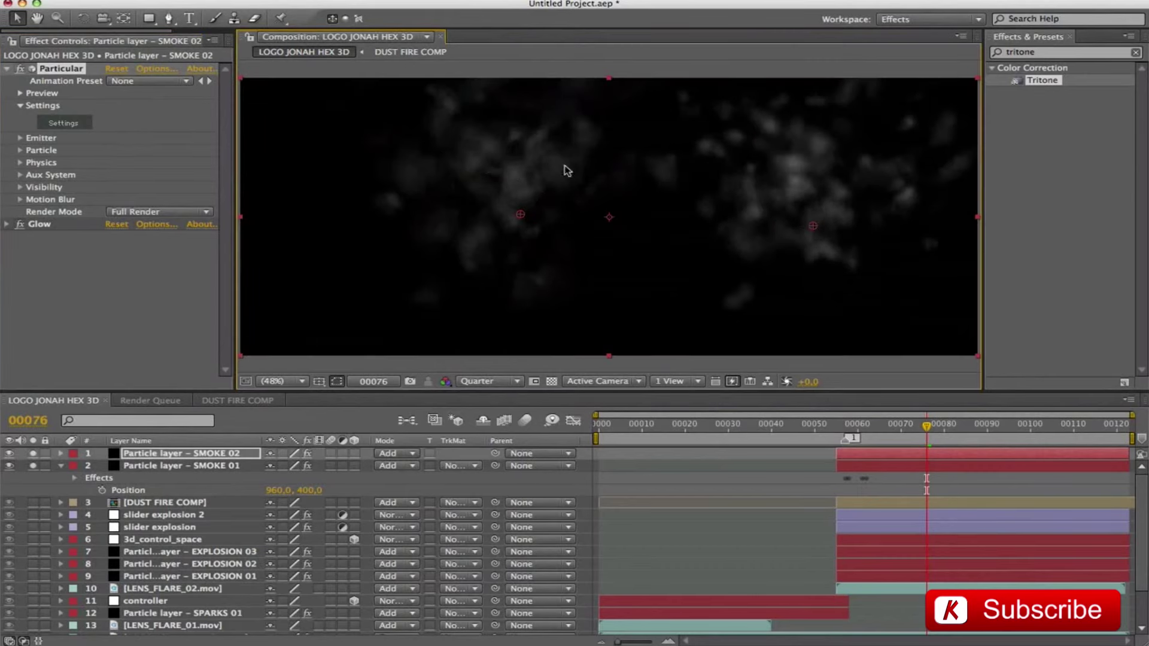
click(521, 217)
click(20, 138)
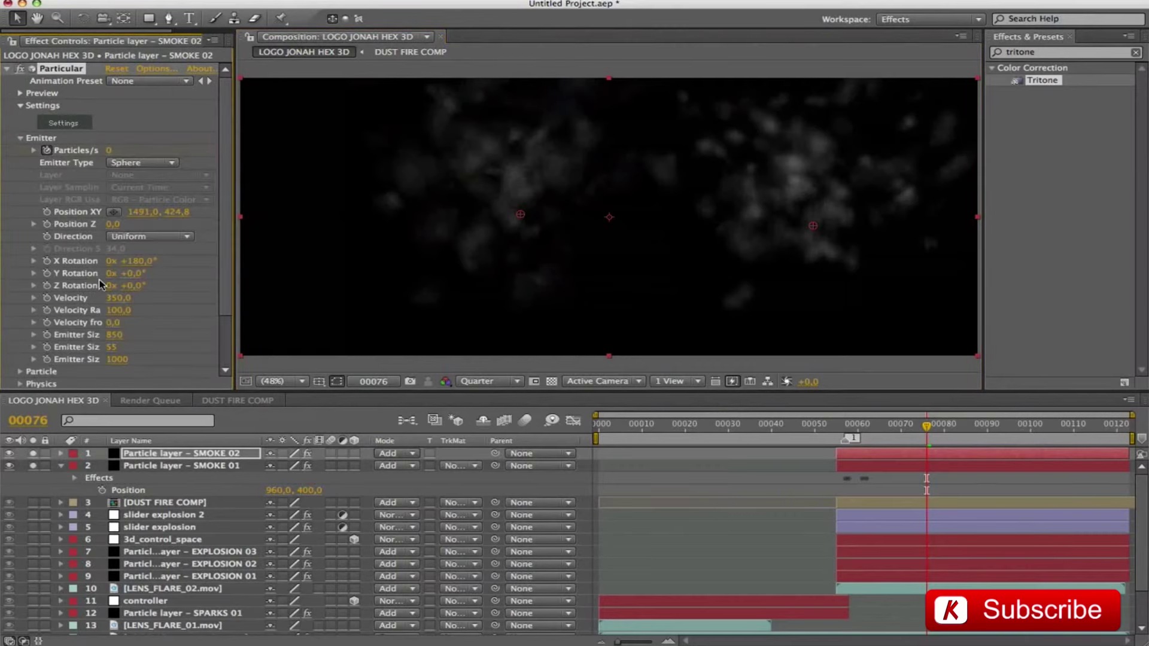
click(112, 225)
text(-350)
key(Return)
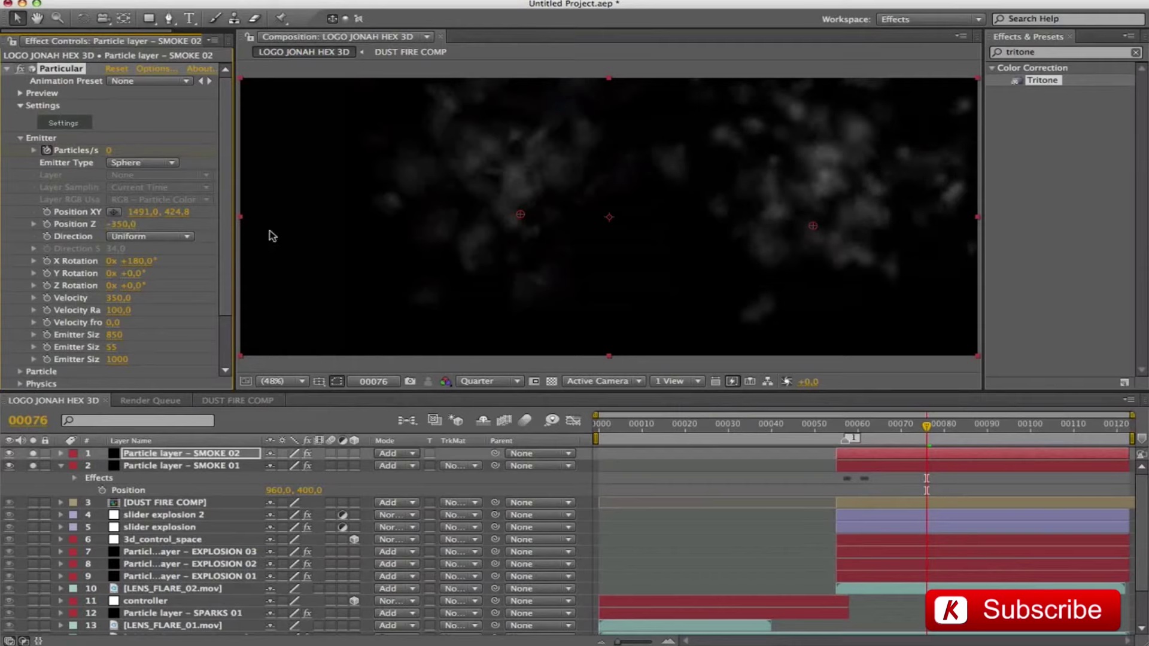
Set the SMOKE 02 emitter's Position Z to -700, preview the motion and collapse its settings.
click(123, 224)
text(-700)
key(Return)
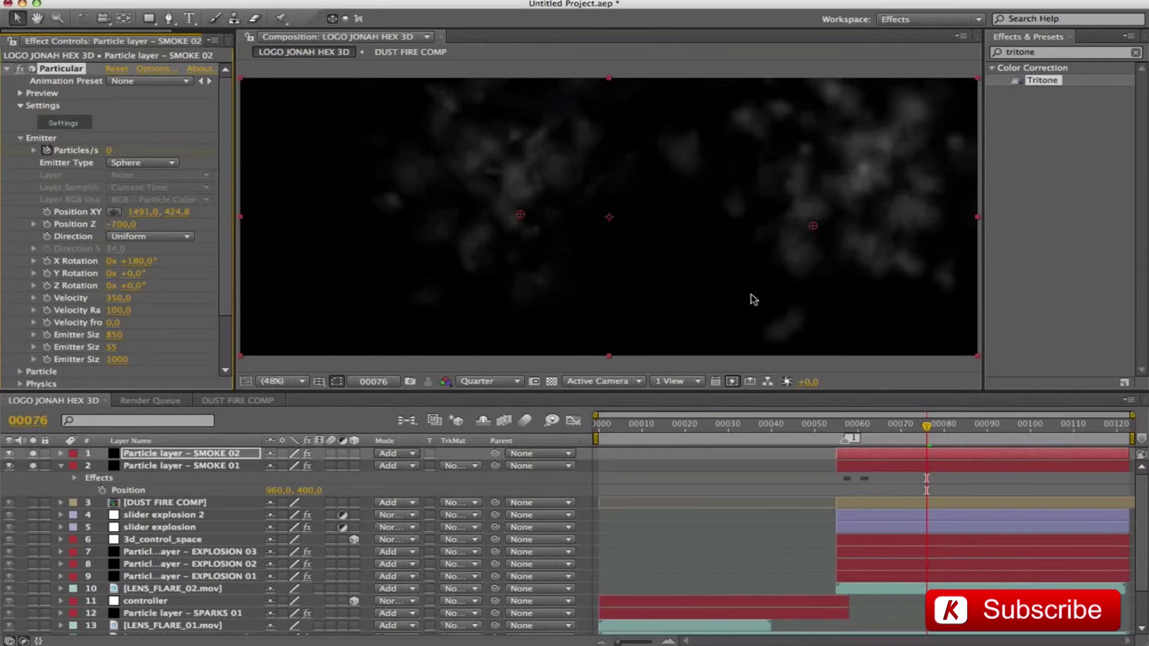
key(space)
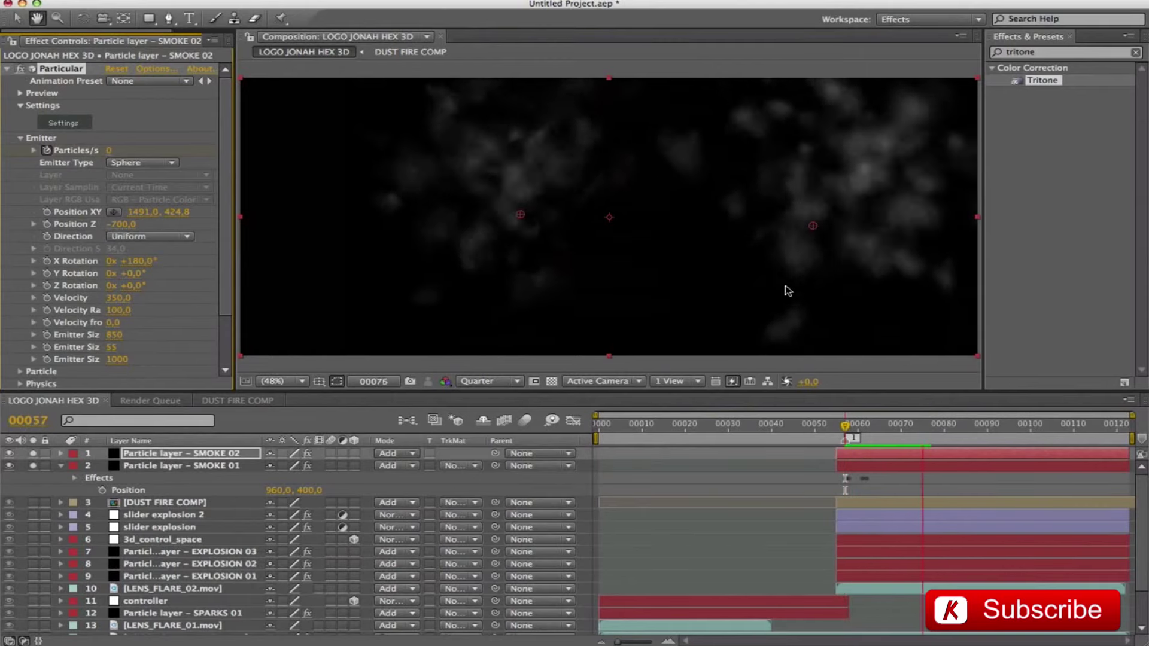
key(space)
click(21, 137)
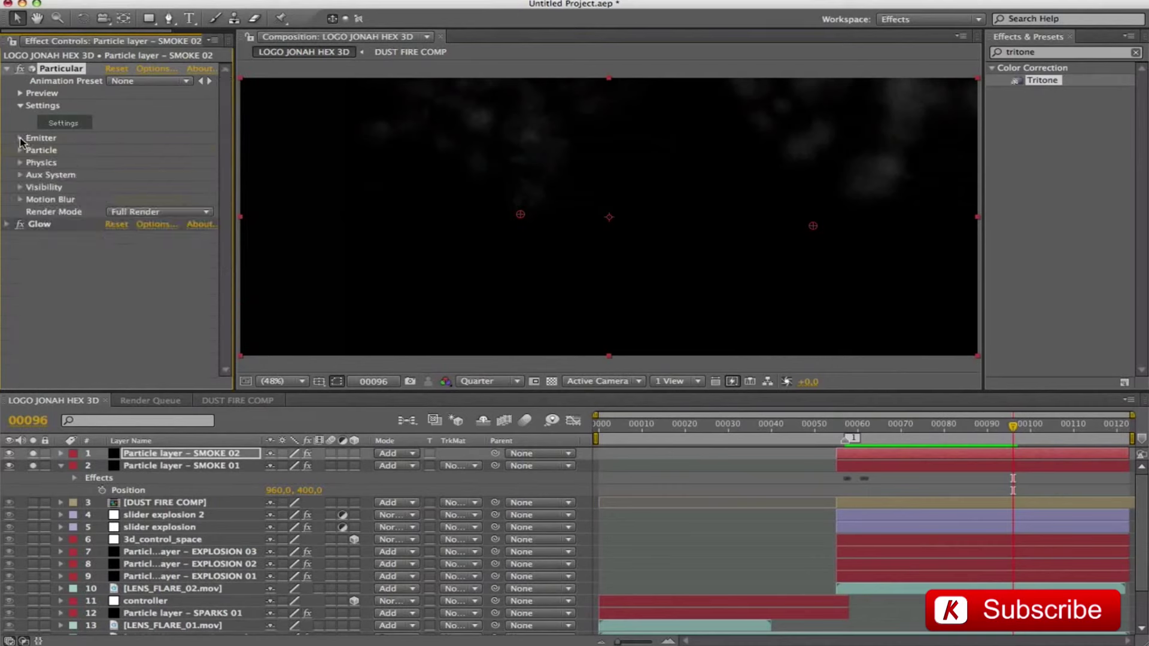
click(20, 105)
Pre-compose the SMOKE 01 and SMOKE 02 layers as SMOKE COMP, moving all attributes into the new composition.
shift+click(162, 465)
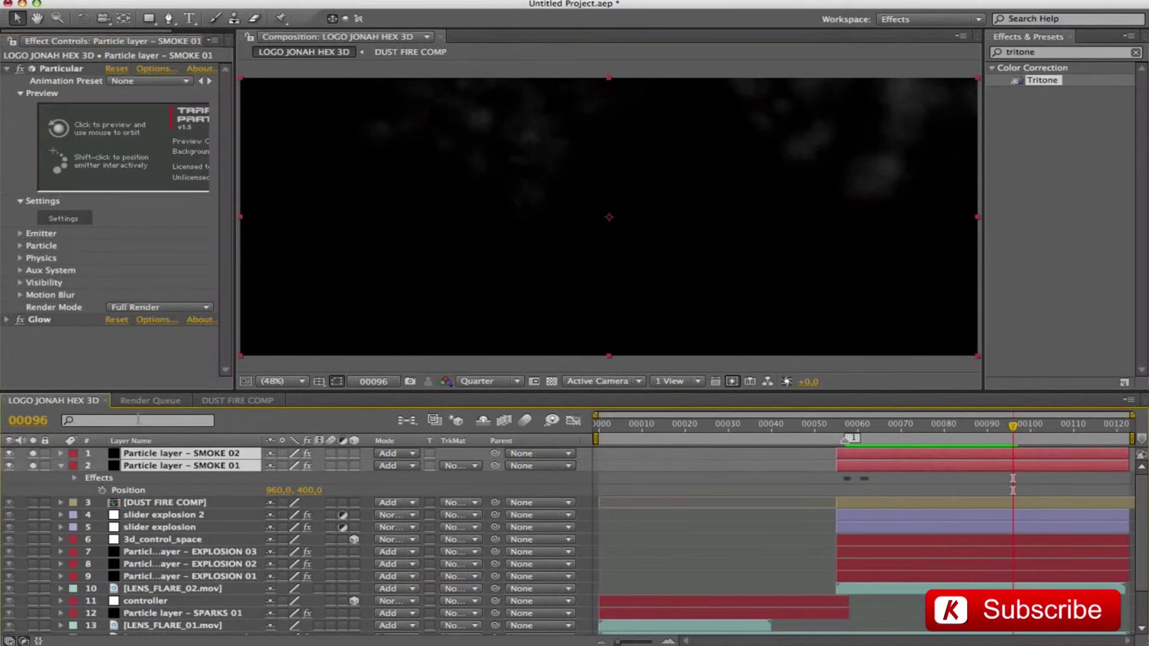
key(super+shift+c)
text(SMOKE COMP)
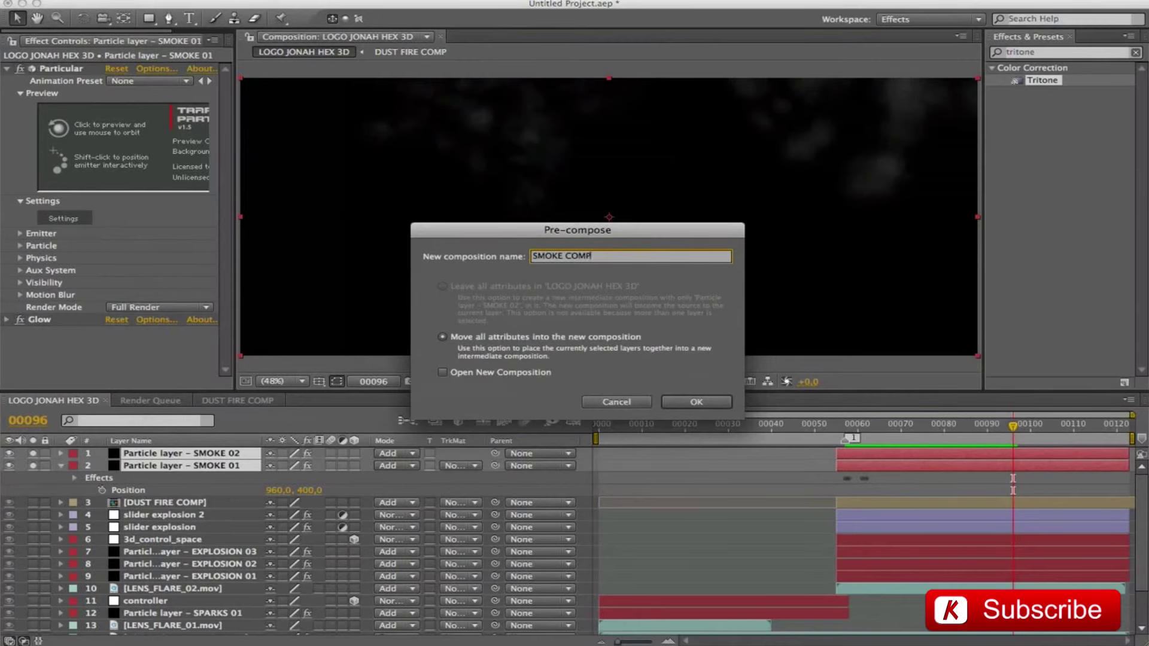
key(Return)
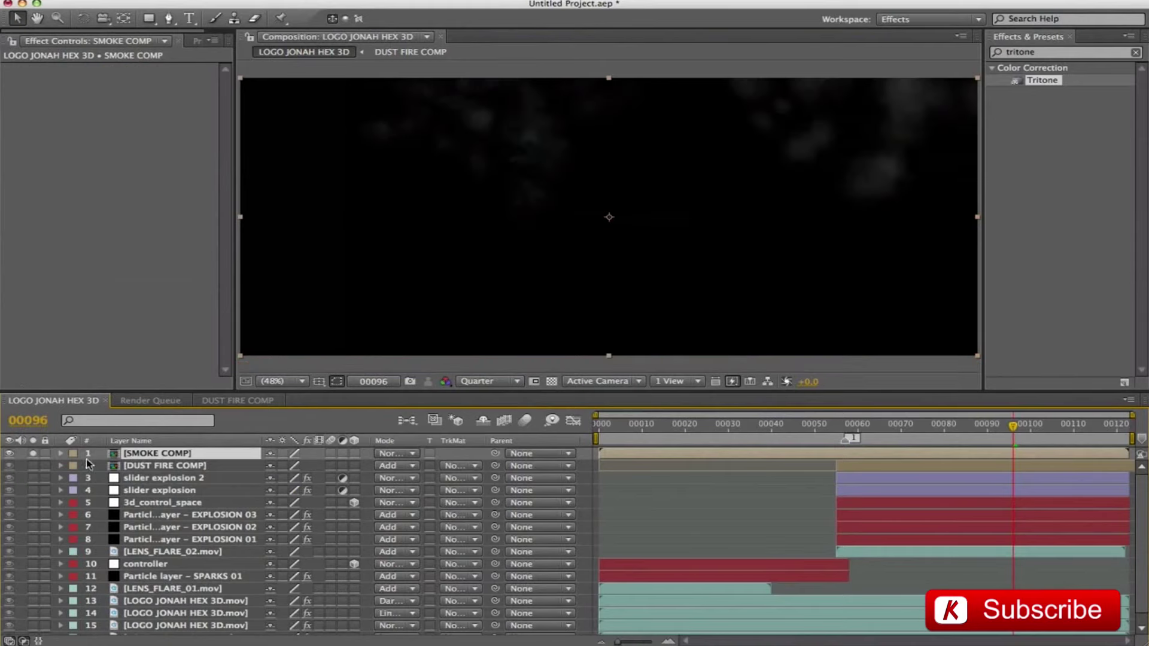
Extend the start of both particle layers inside SMOKE COMP back to frame 0 and close that composition.
double_click(133, 454)
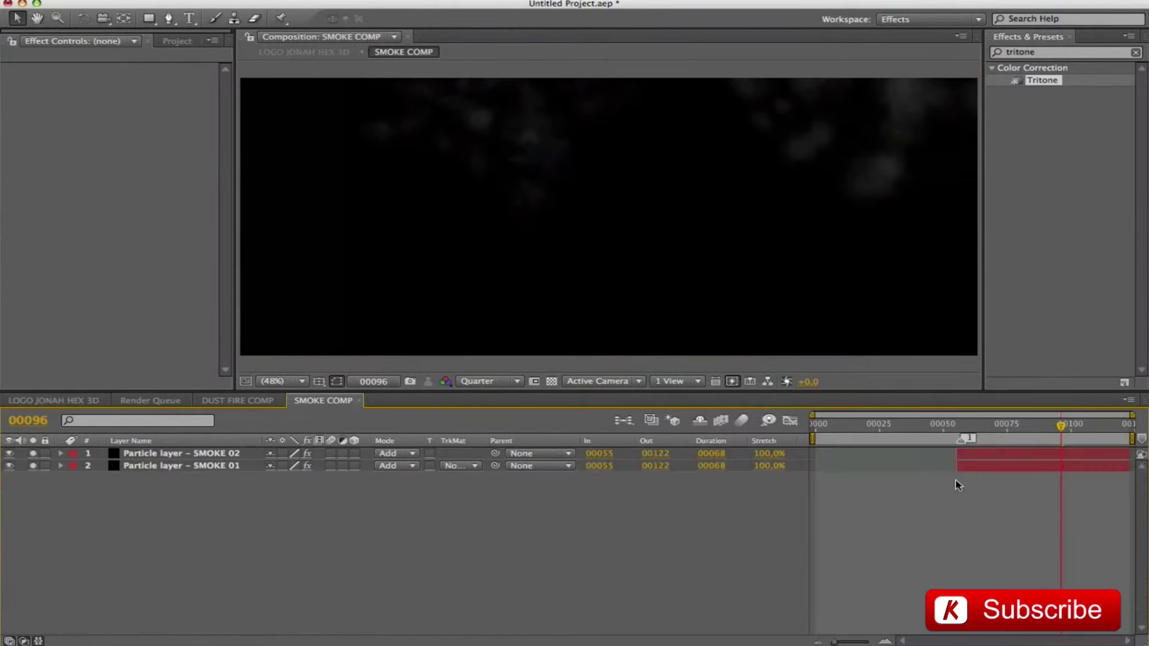
click(969, 467)
shift+click(976, 455)
drag(956, 455, 824, 454)
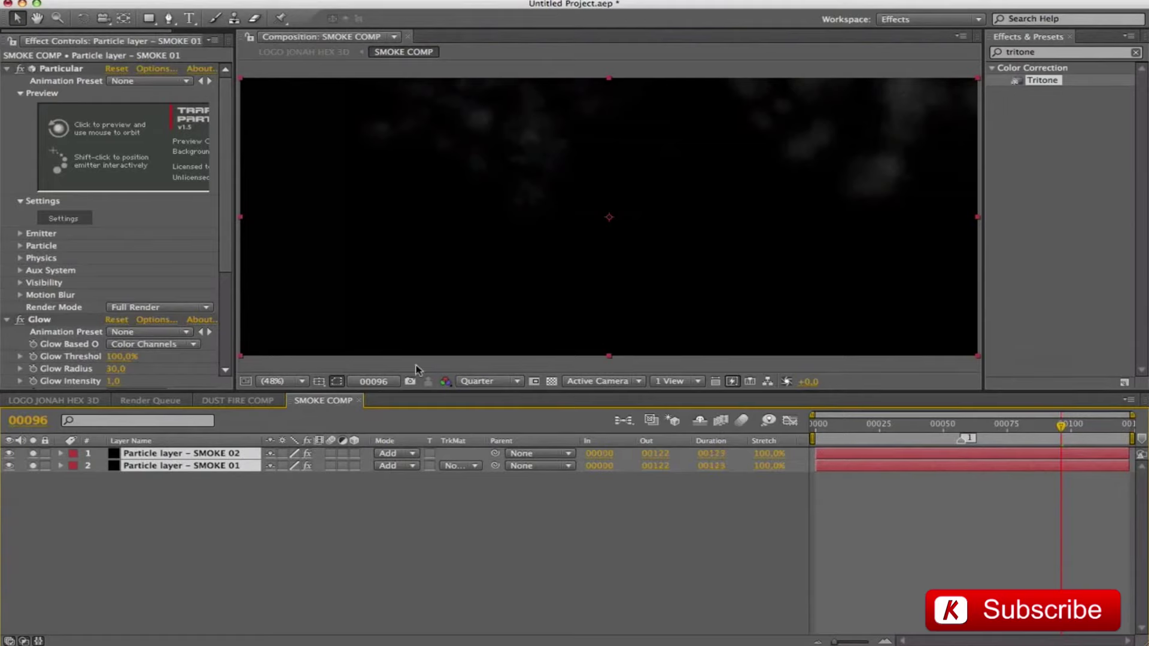
click(359, 401)
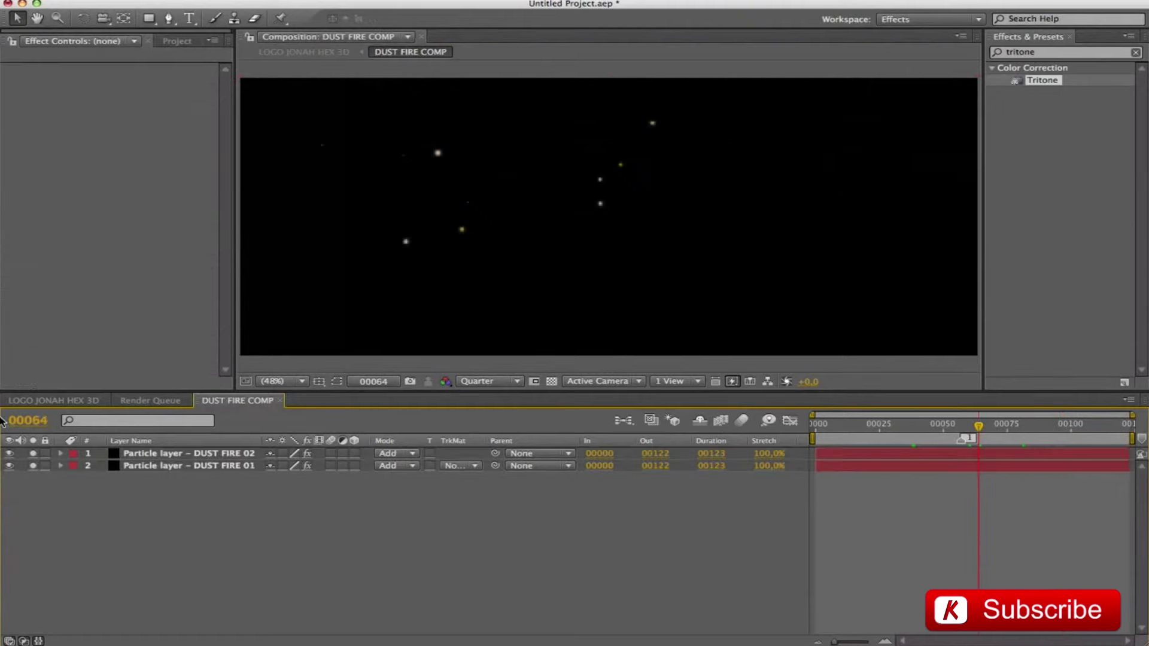
Return to LOGO JONAH HEX 3D, unsolo the SMOKE COMP layer and preview the smoke over the logo explosion.
click(54, 401)
click(32, 455)
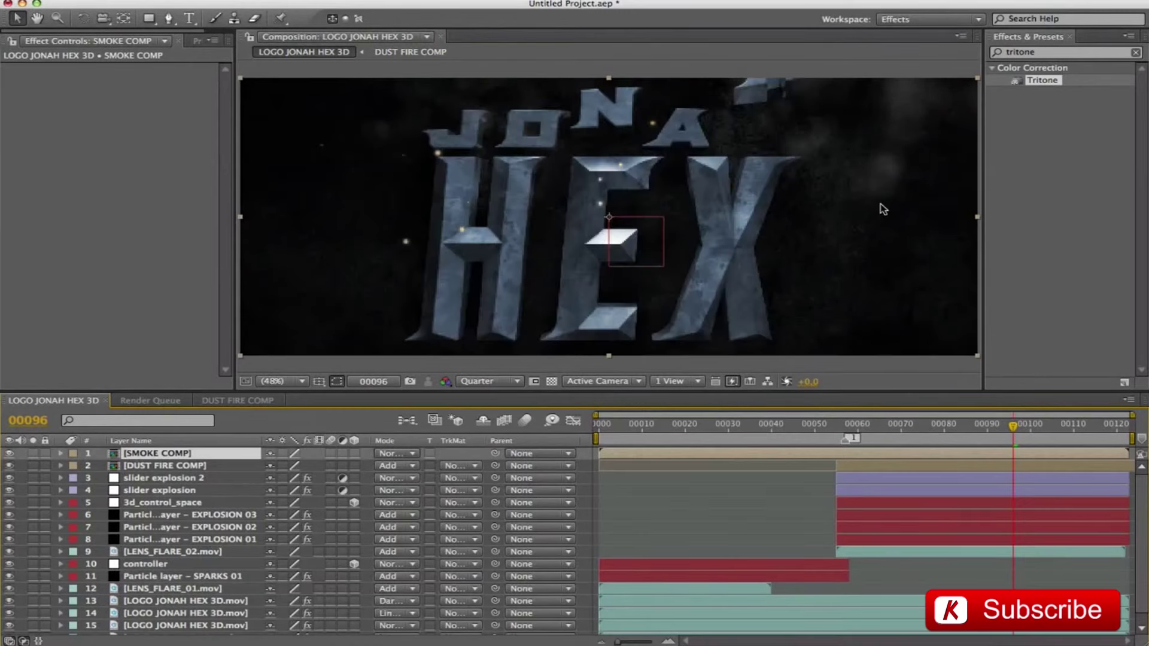
click(928, 426)
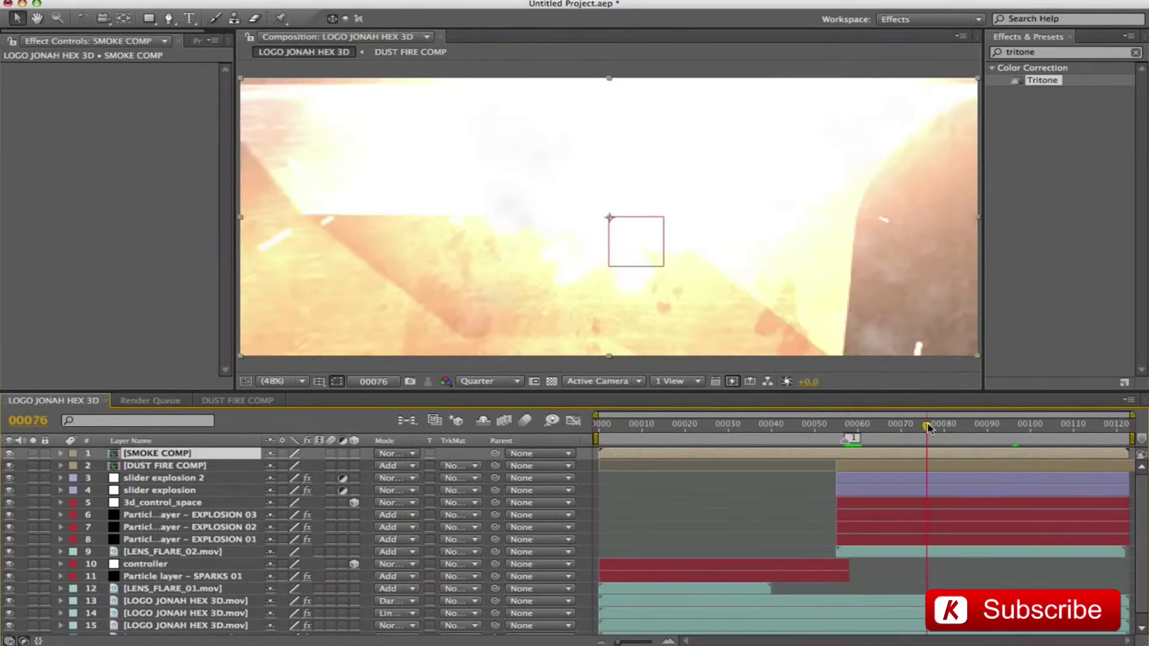
drag(930, 427, 980, 427)
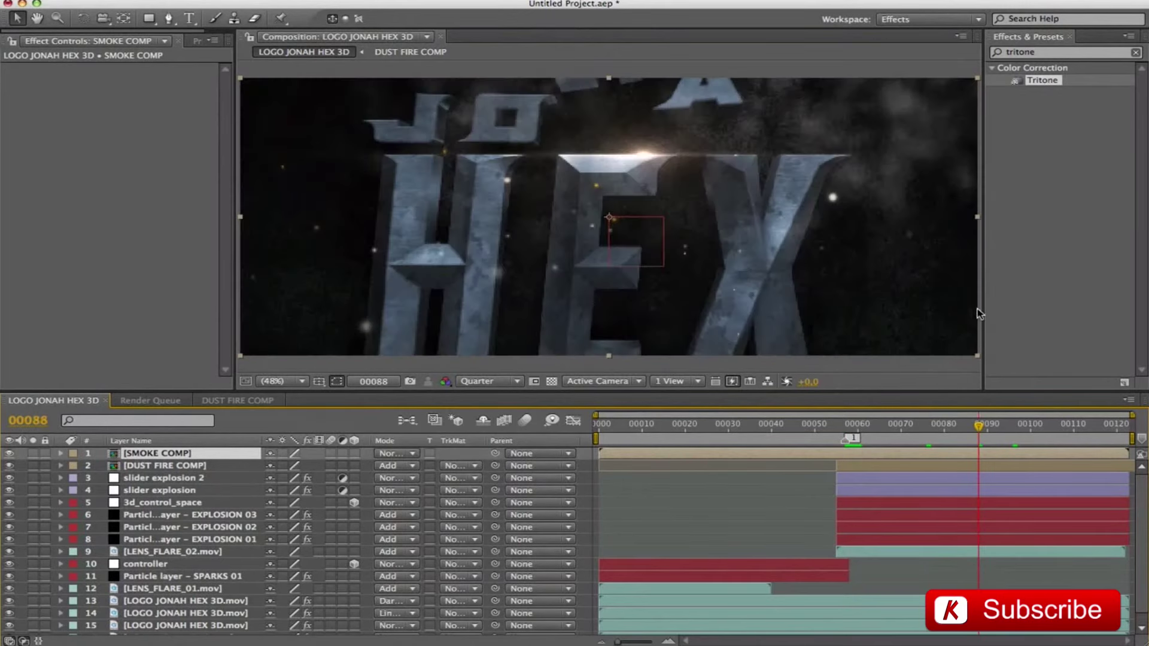
key(space)
key(space)
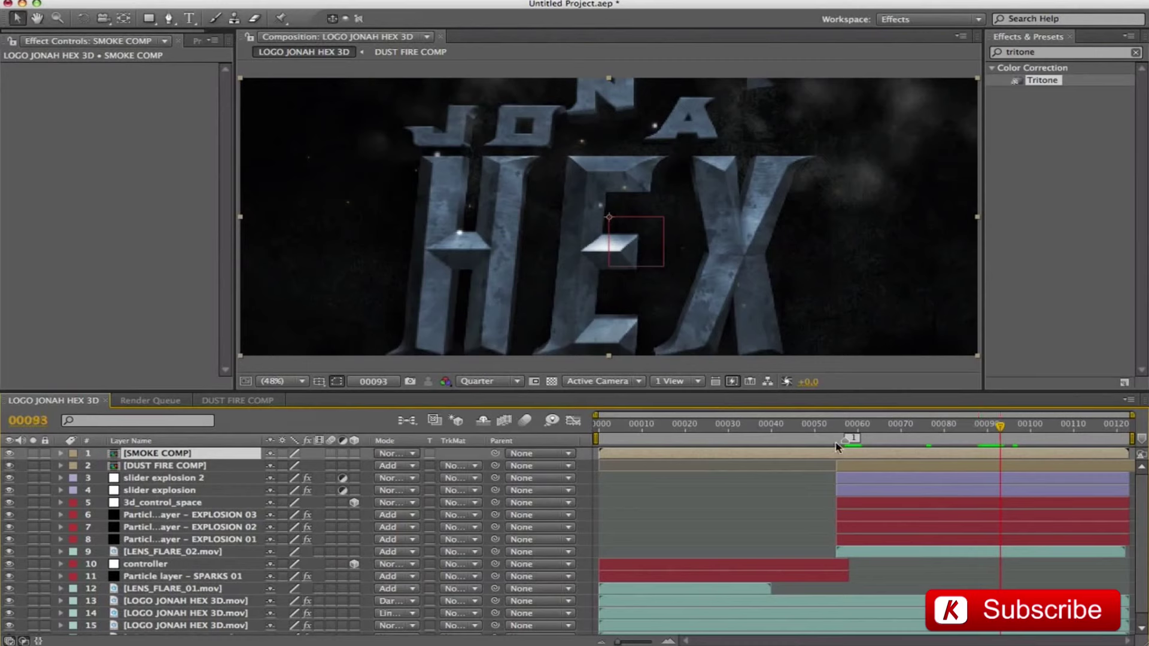
Add an Opacity keyframe of 50% to the SMOKE COMP layer at frame 57.
click(846, 432)
key(t)
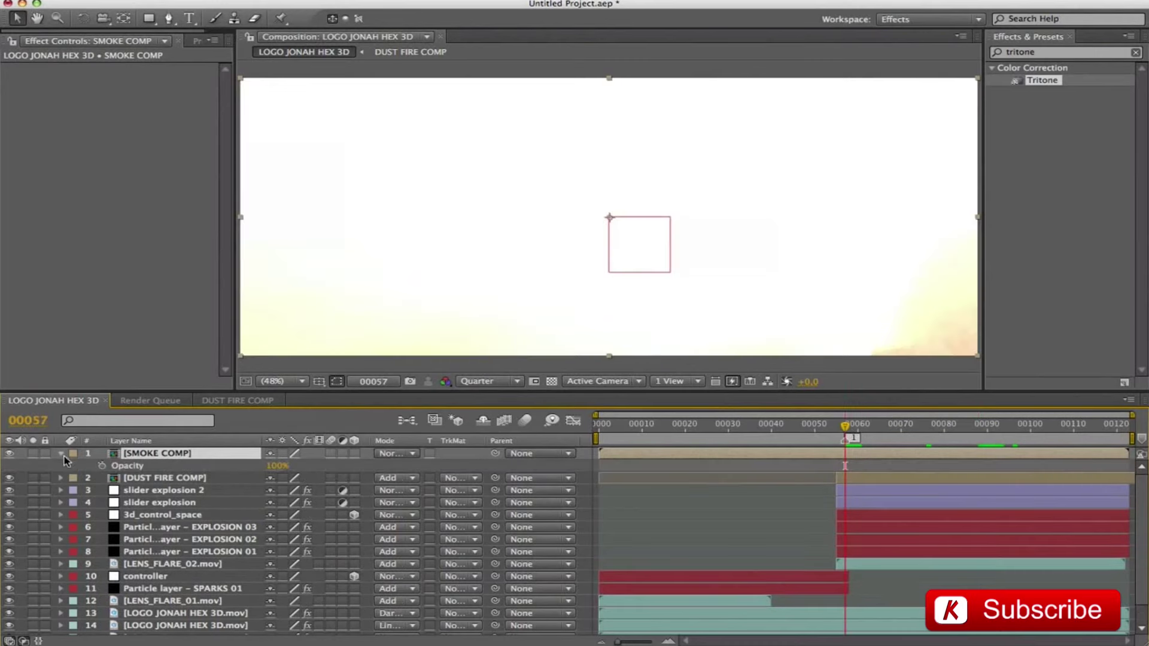
click(102, 465)
click(278, 466)
text(50)
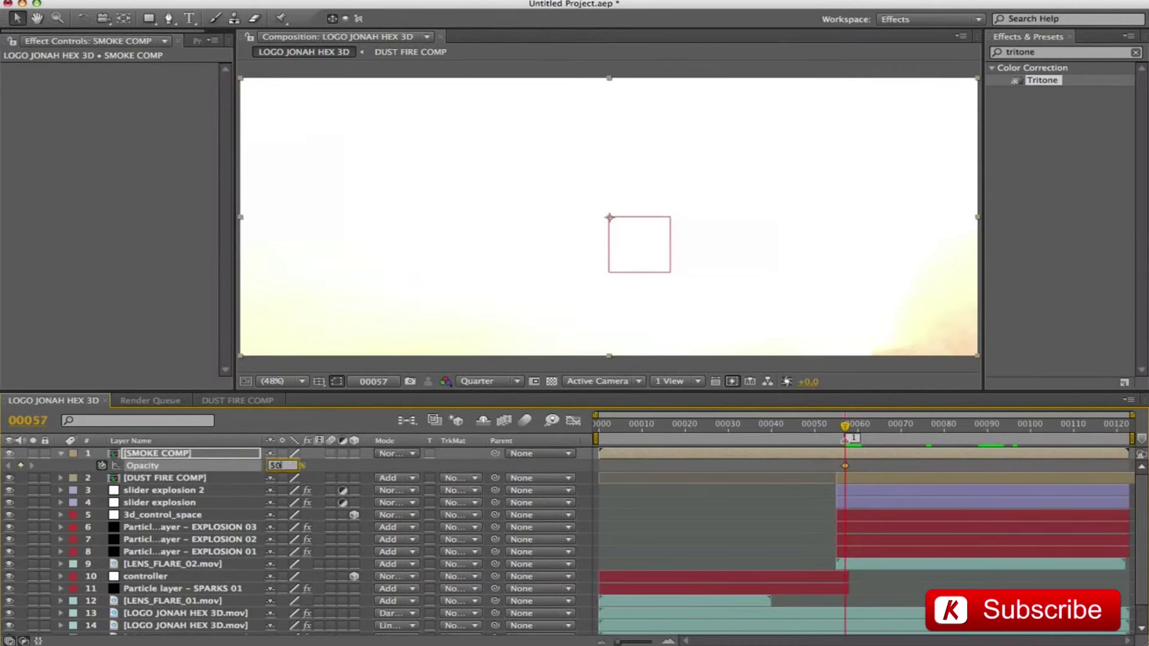
key(Return)
Keyframe SMOKE COMP's Opacity at 90% on frame 80 and check the smoke through frame 110.
click(28, 420)
text(80)
key(Return)
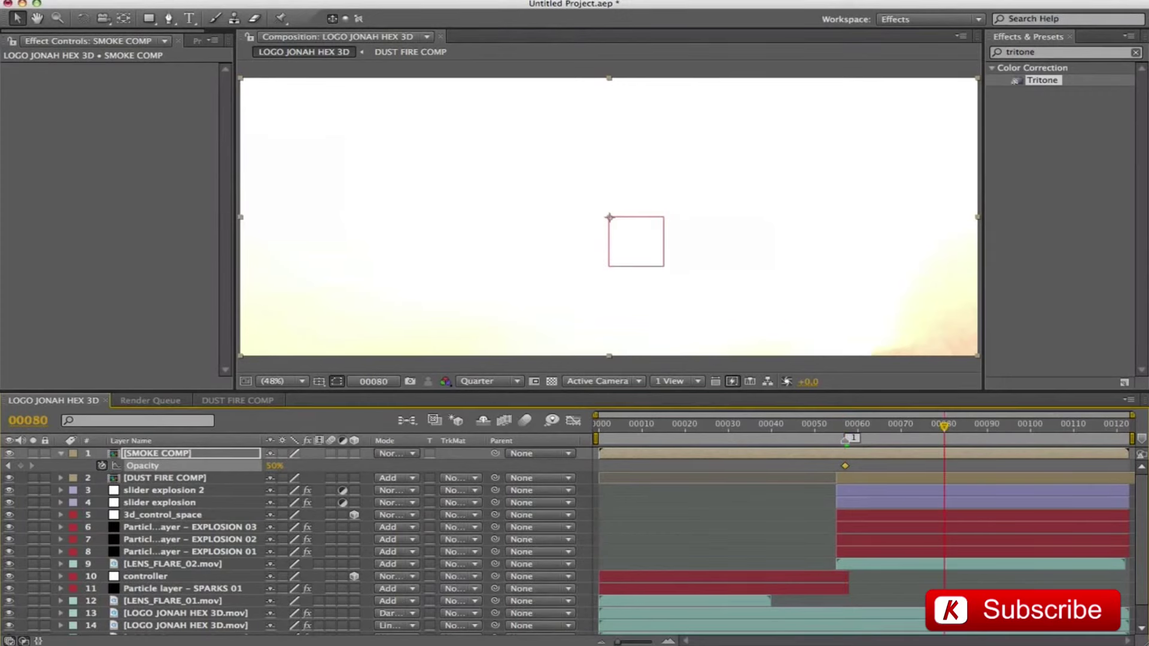
click(276, 466)
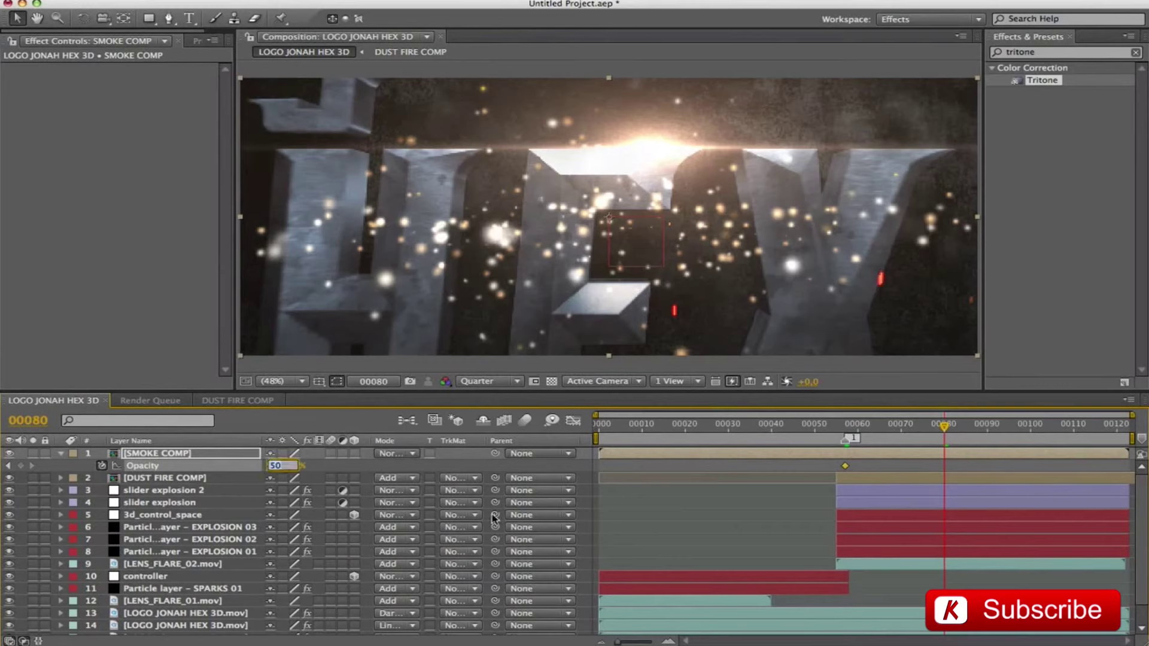
text(90)
key(Return)
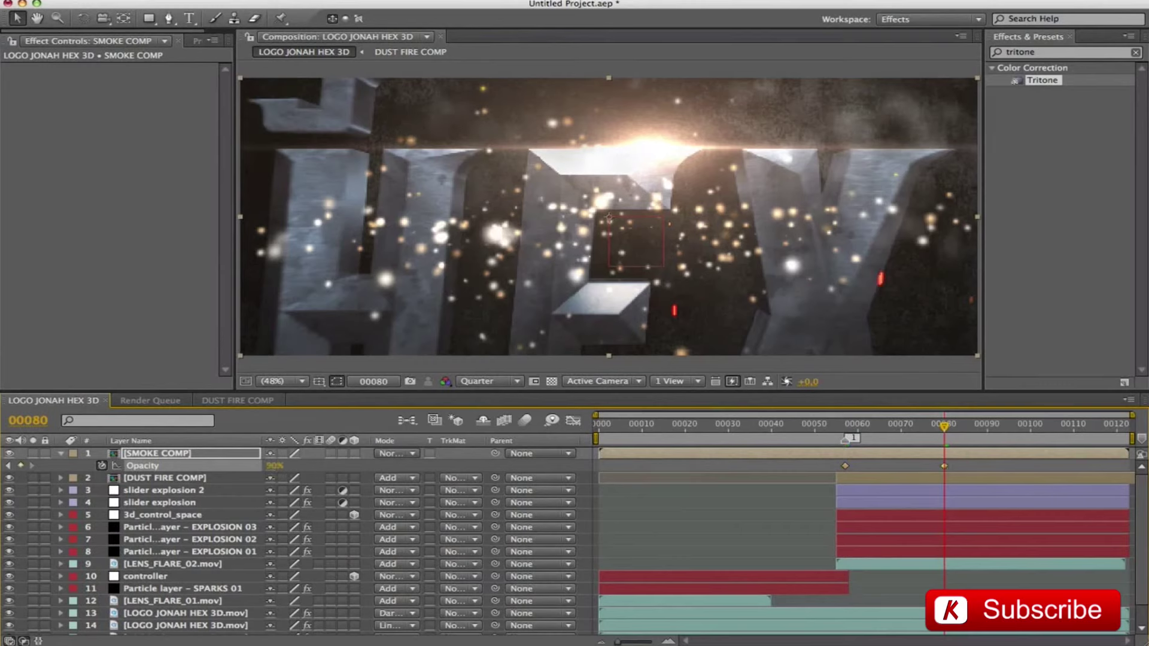
key(space)
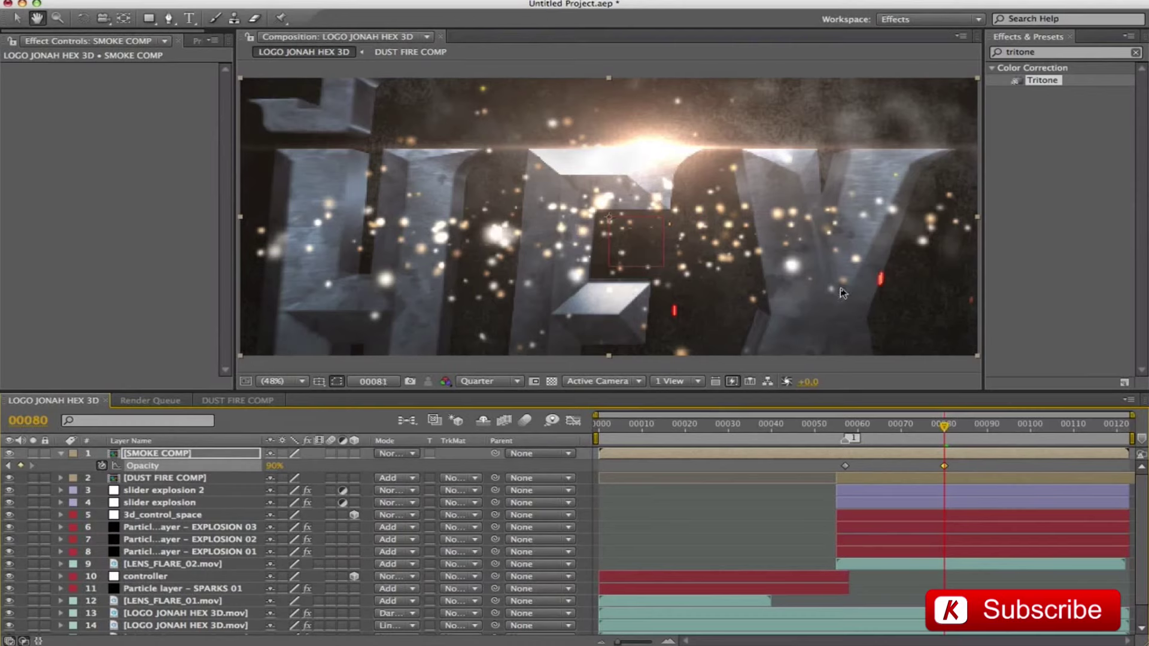
click(983, 427)
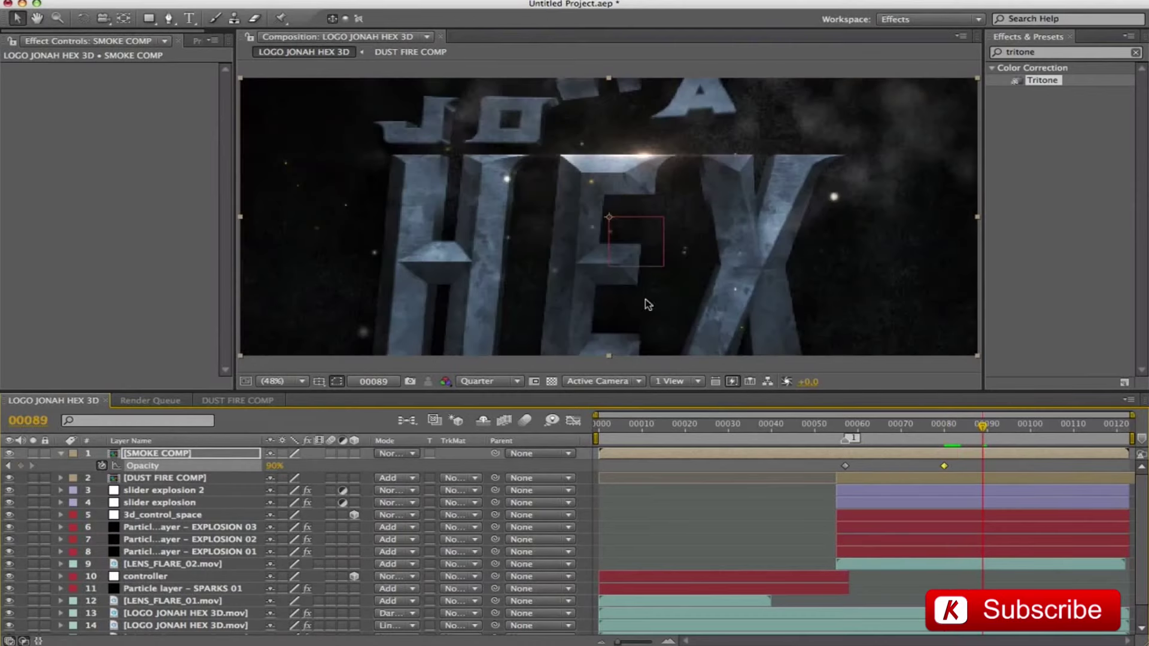
click(1022, 427)
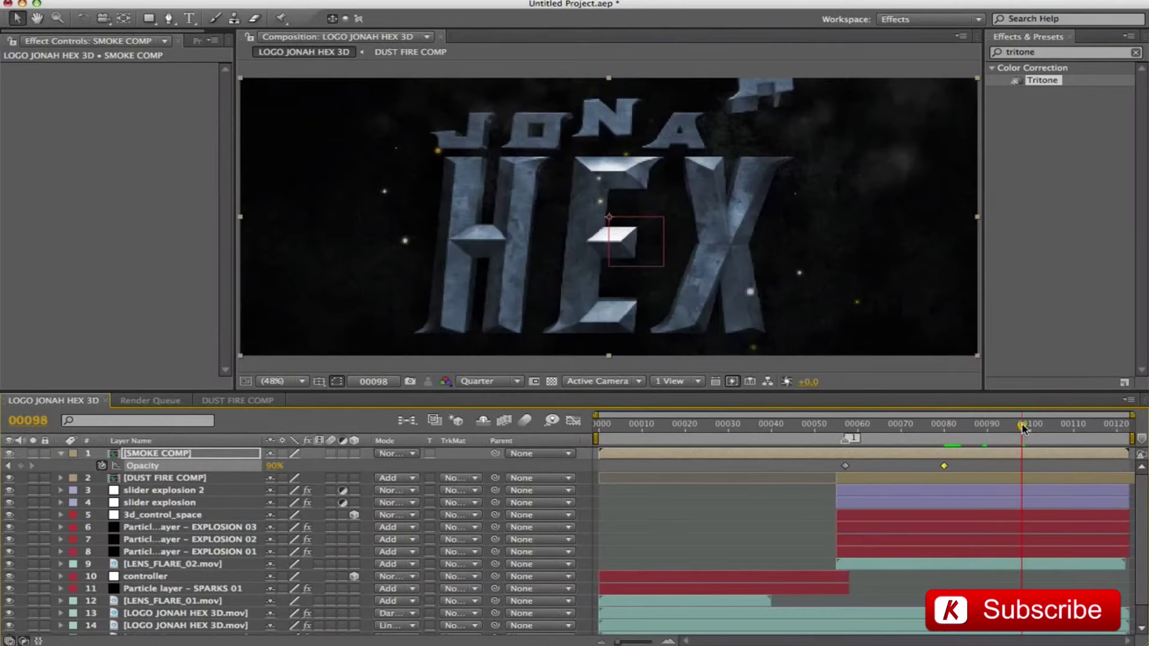
click(1075, 429)
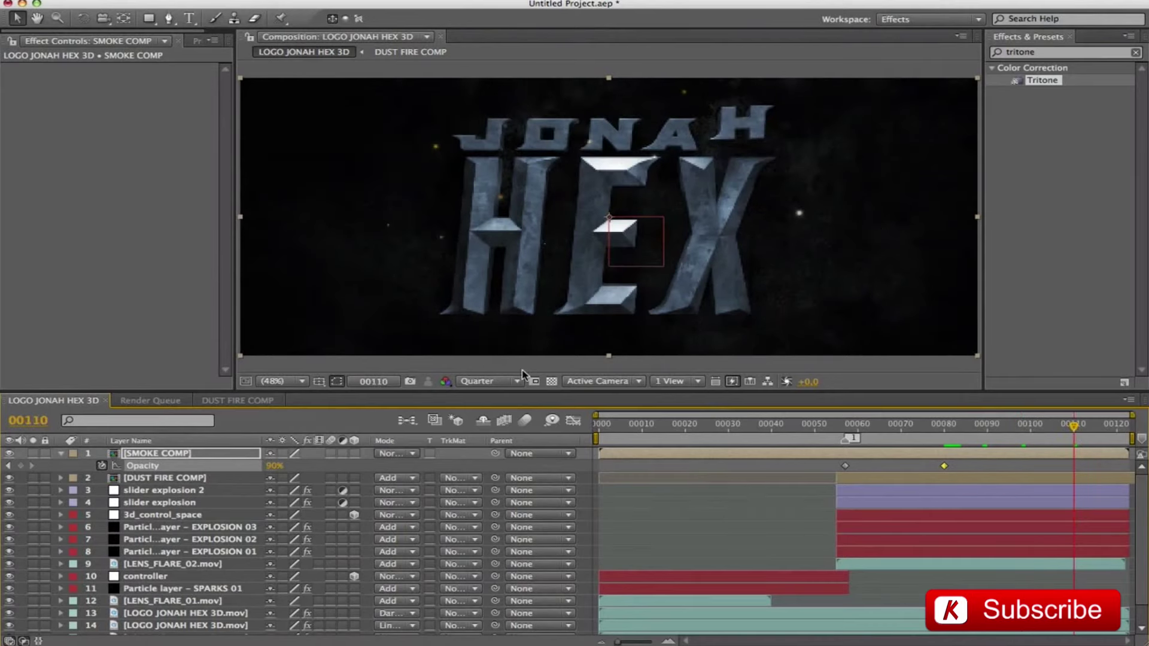
Return to the first frame and import AUDIO_JONAH_HEX.wav from the desktop into the project.
key(1)
key(Home)
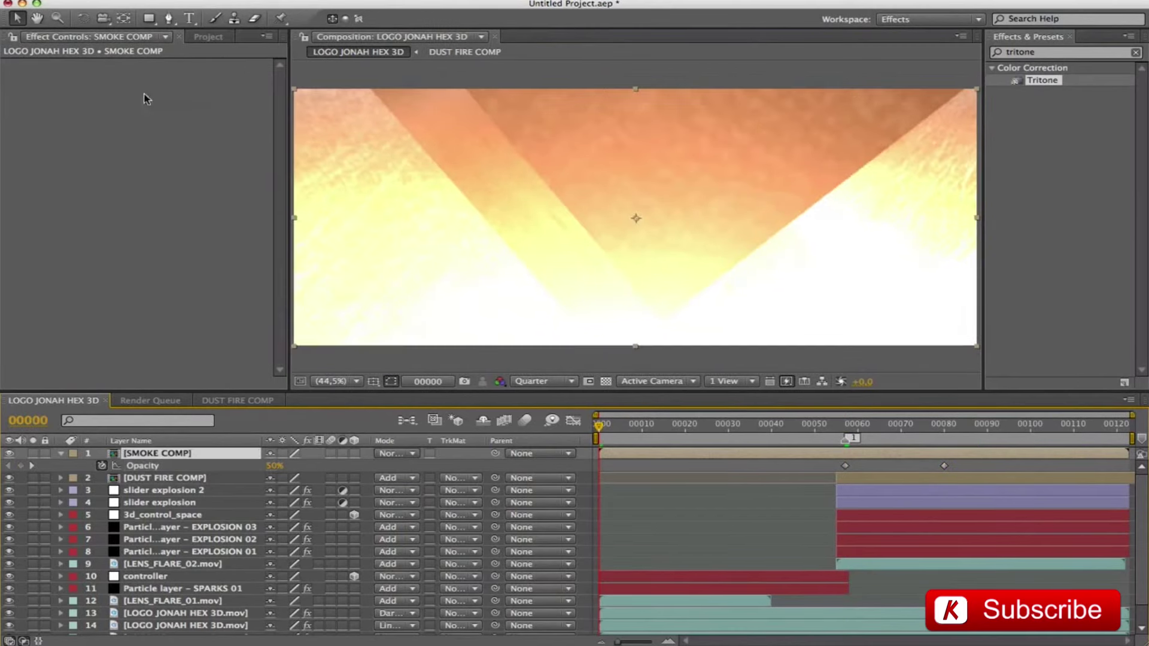
click(210, 37)
click(37, 4)
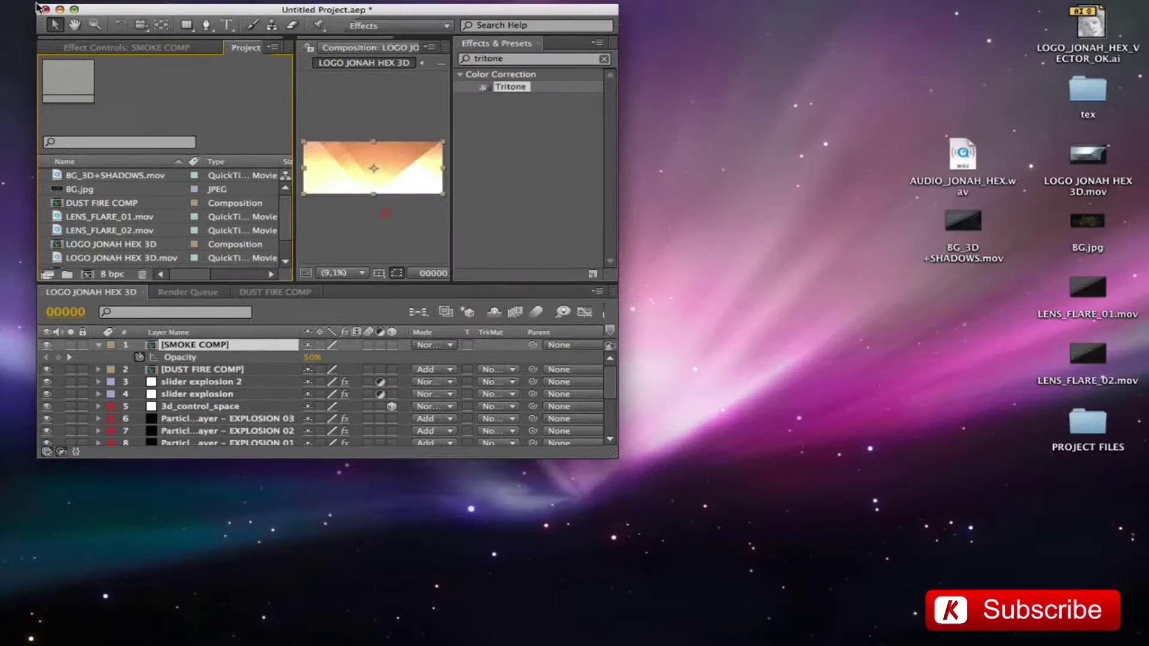
drag(964, 151, 180, 180)
click(76, 9)
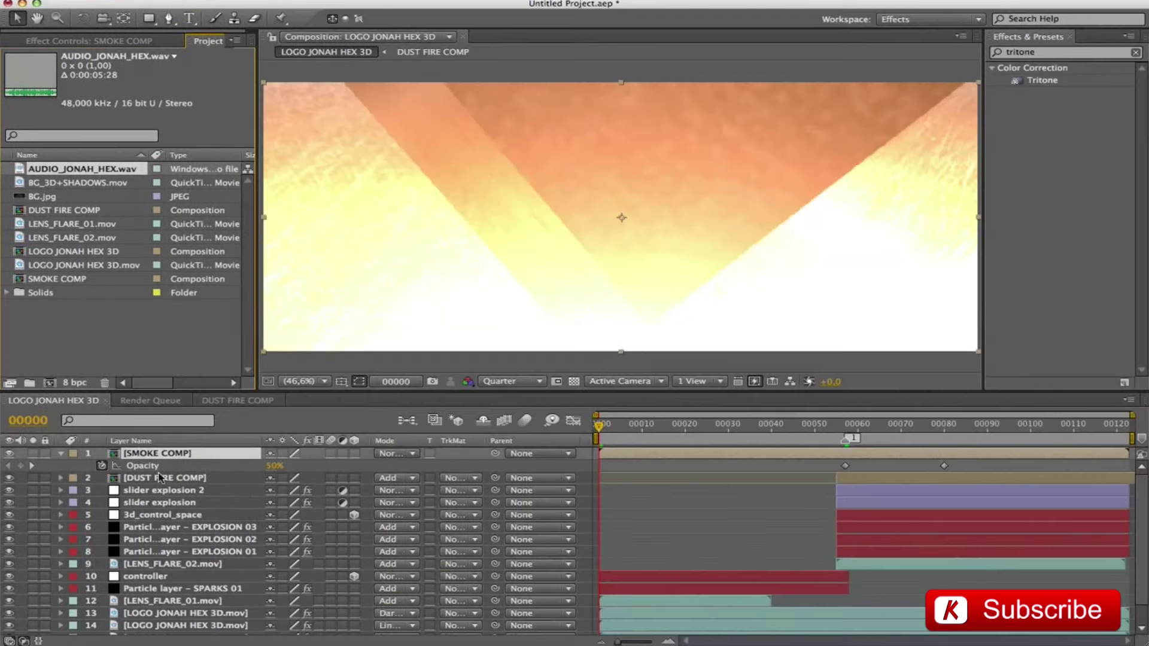
Create a composition from AUDIO_JONAH_HEX.wav and place the LOGO JONAH HEX 3D composition above the audio layer.
drag(63, 223, 49, 382)
key(Caps_Lock)
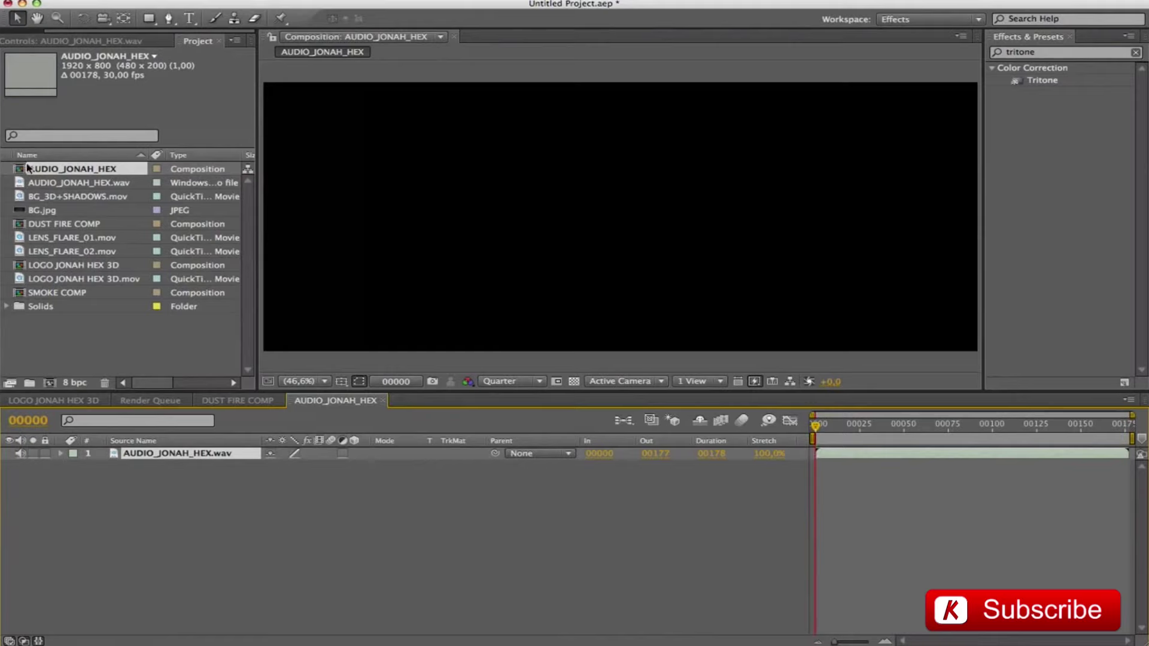
drag(35, 266, 190, 492)
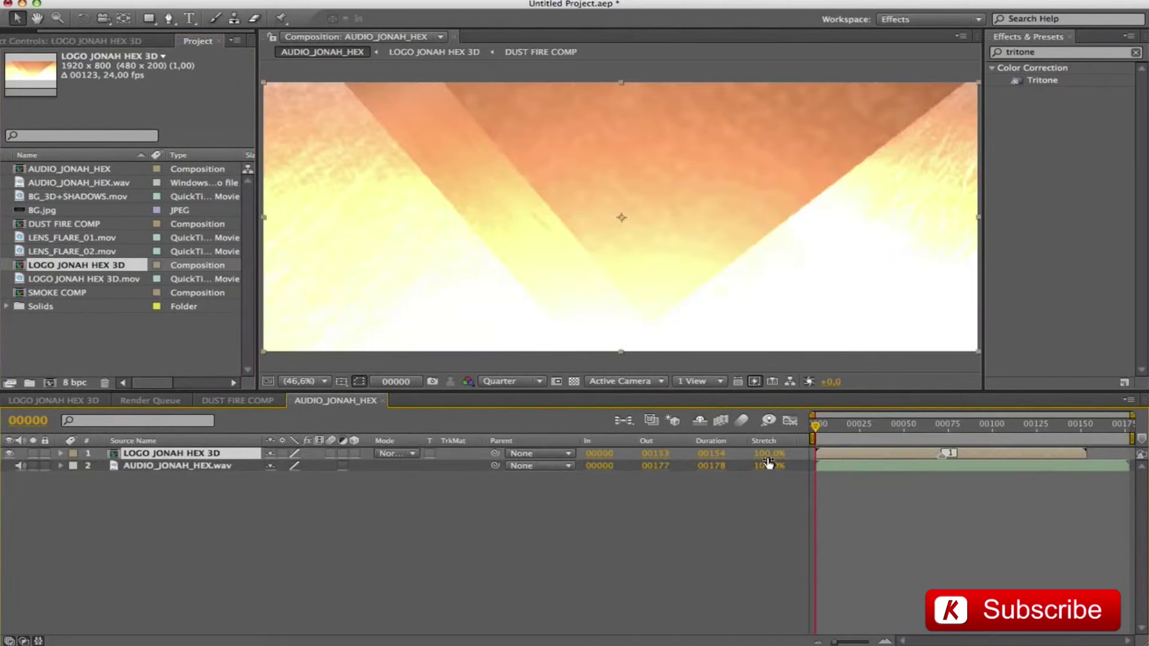
Stretch the LOGO JONAH HEX 3D layer to 116% and return to its composition with view refresh enabled.
drag(768, 458, 777, 461)
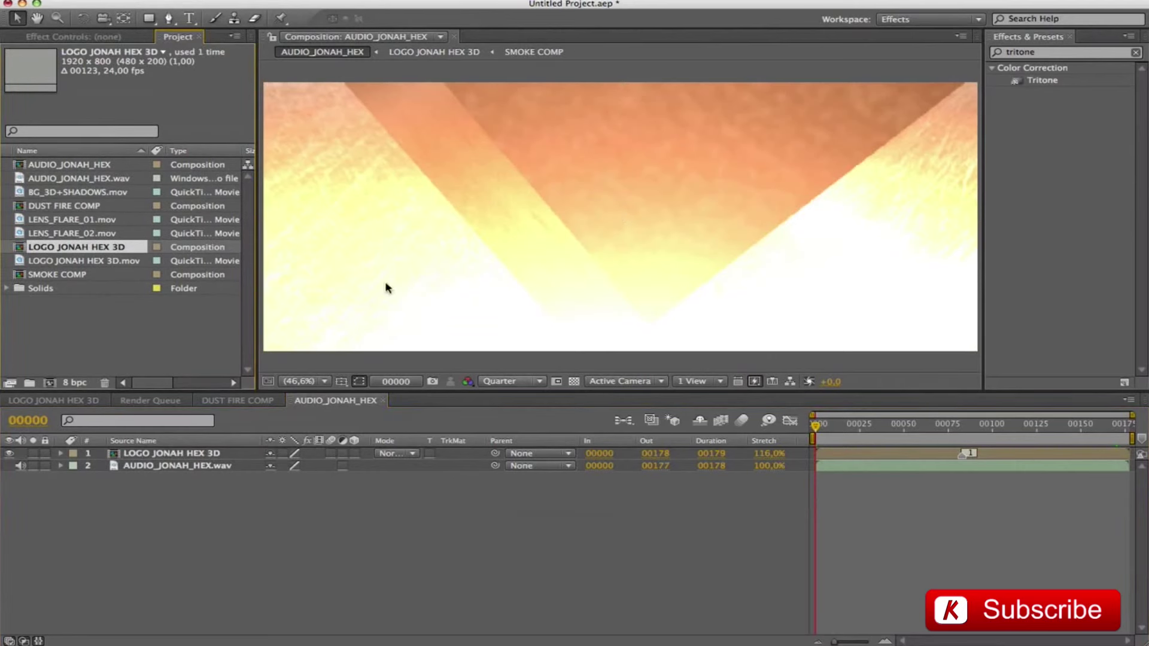
click(41, 400)
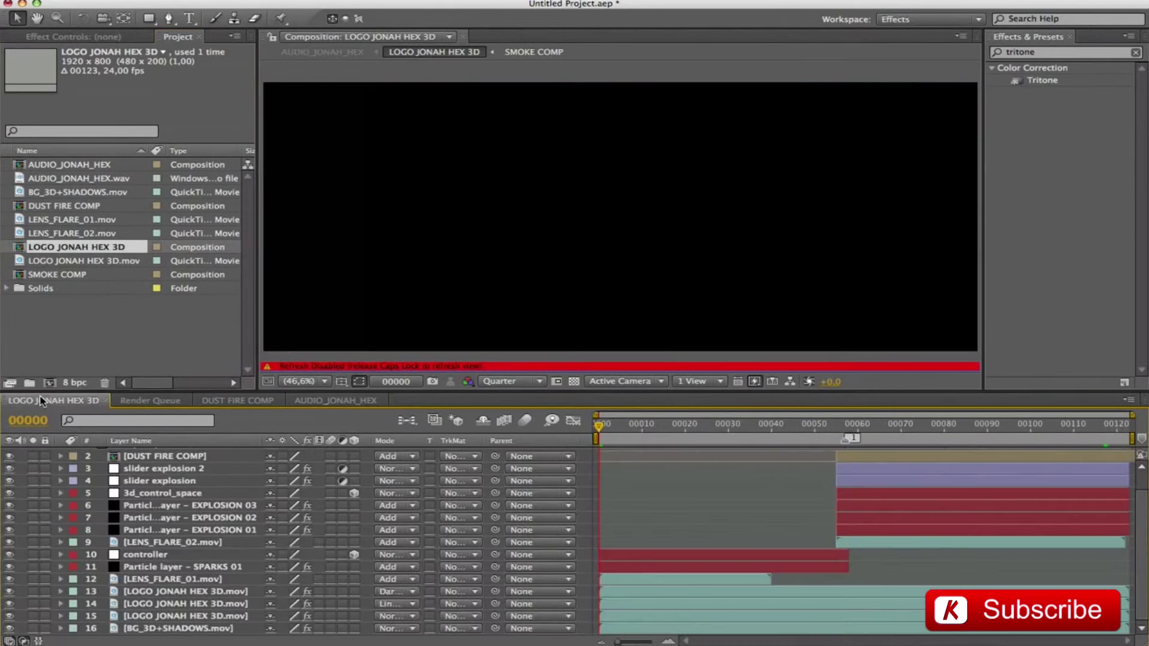
key(Caps_Lock)
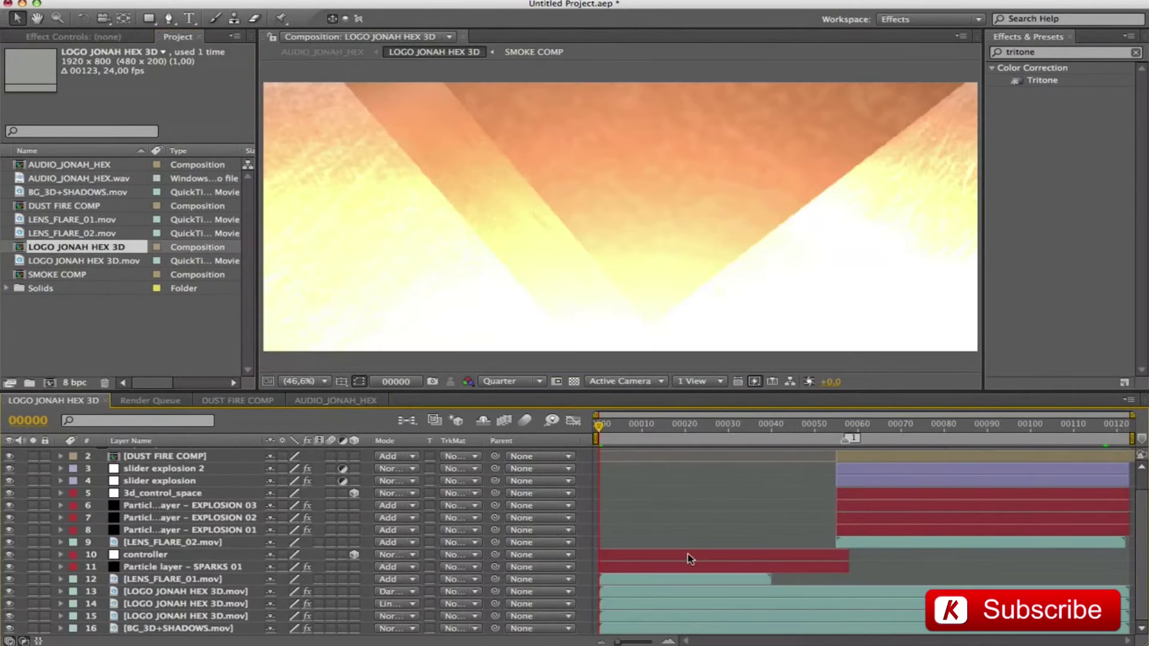
Trim the start of the upper two LOGO JONAH HEX 3D.mov layers to about frame 55, where the explosion layers begin, and check frames 39 and 66.
click(845, 426)
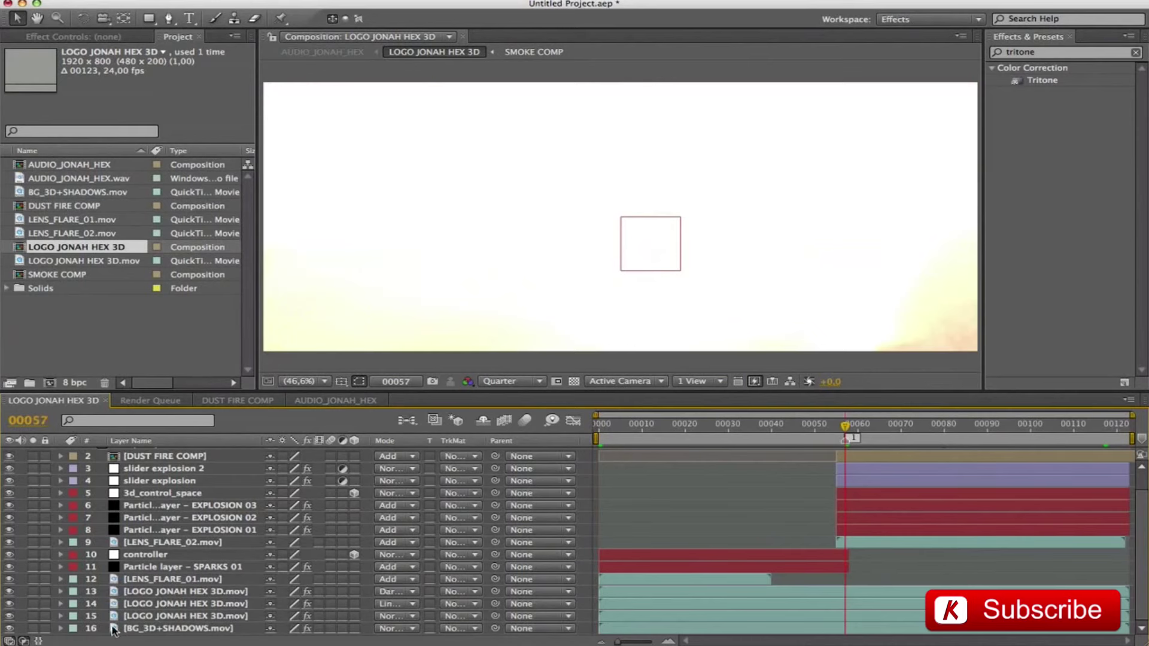
click(167, 604)
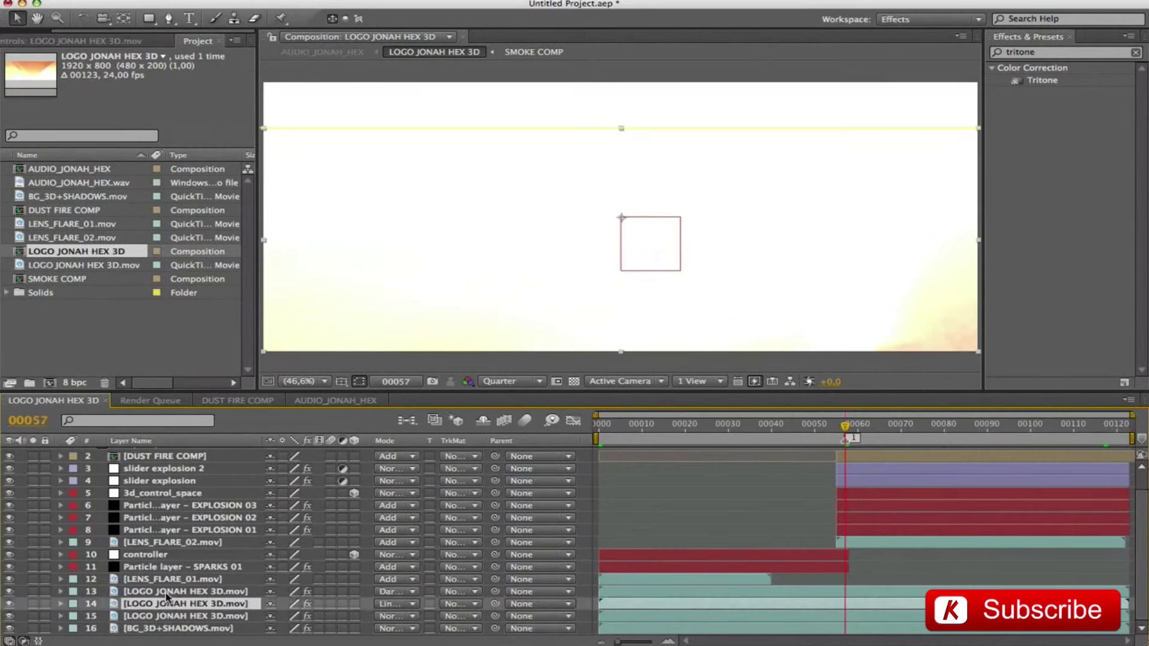
shift+click(167, 592)
drag(598, 591, 830, 598)
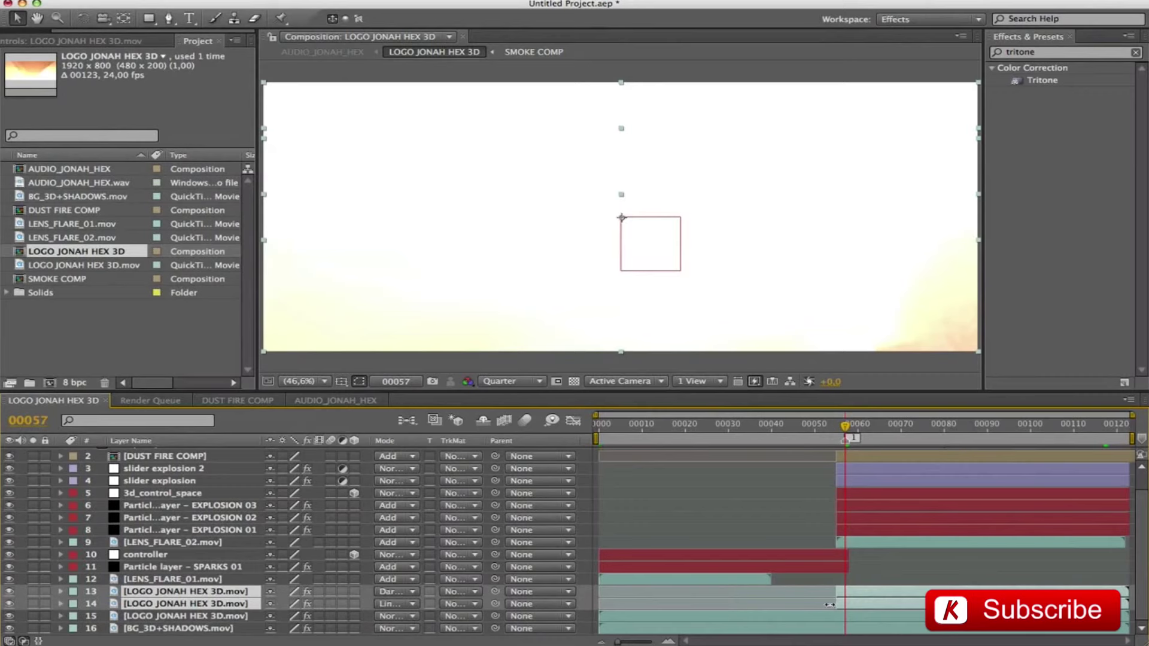
click(768, 425)
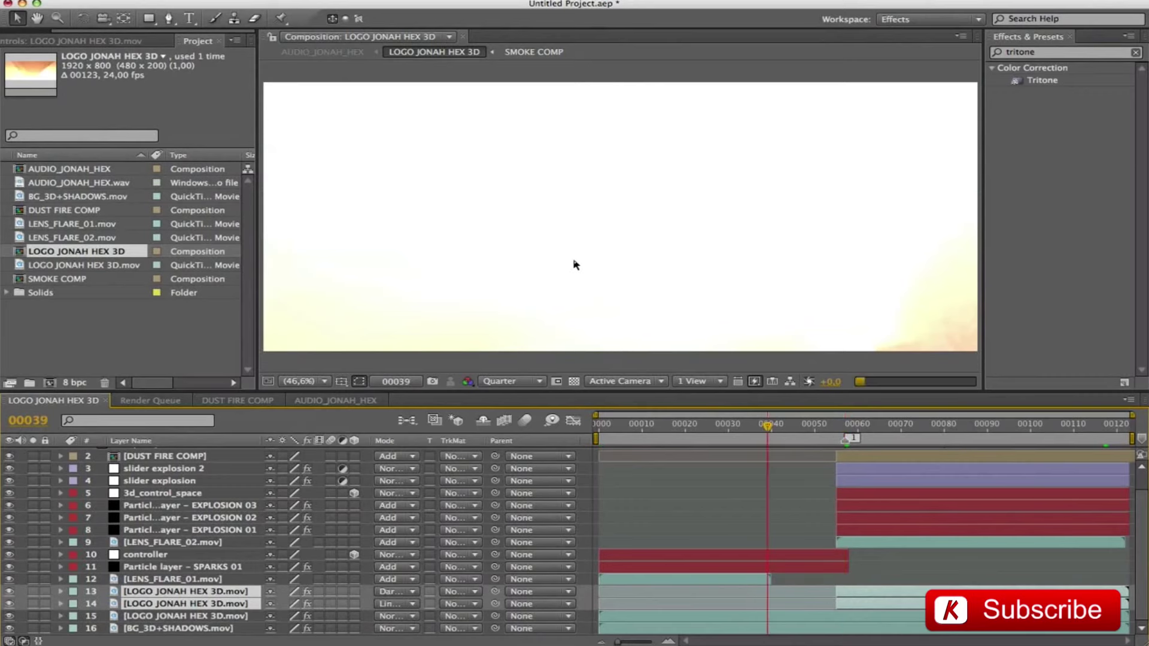
click(883, 431)
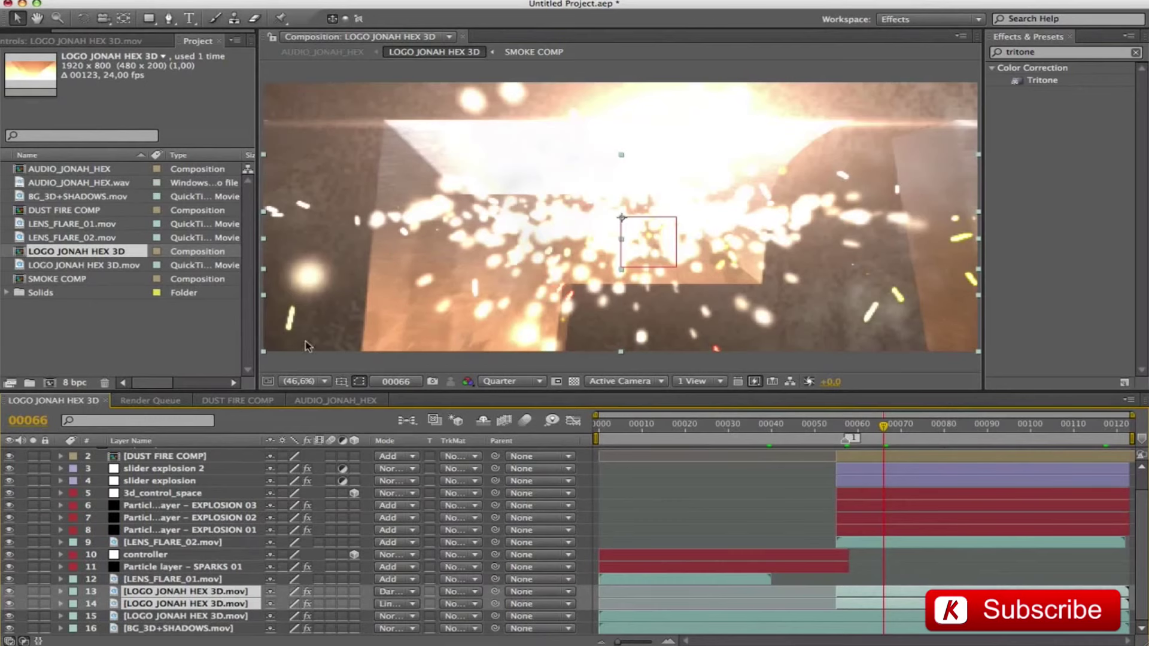
Return to the first frame of the AUDIO_JONAH_HEX composition and rename the composition JONAH_HEX_PREVIEW.
click(336, 401)
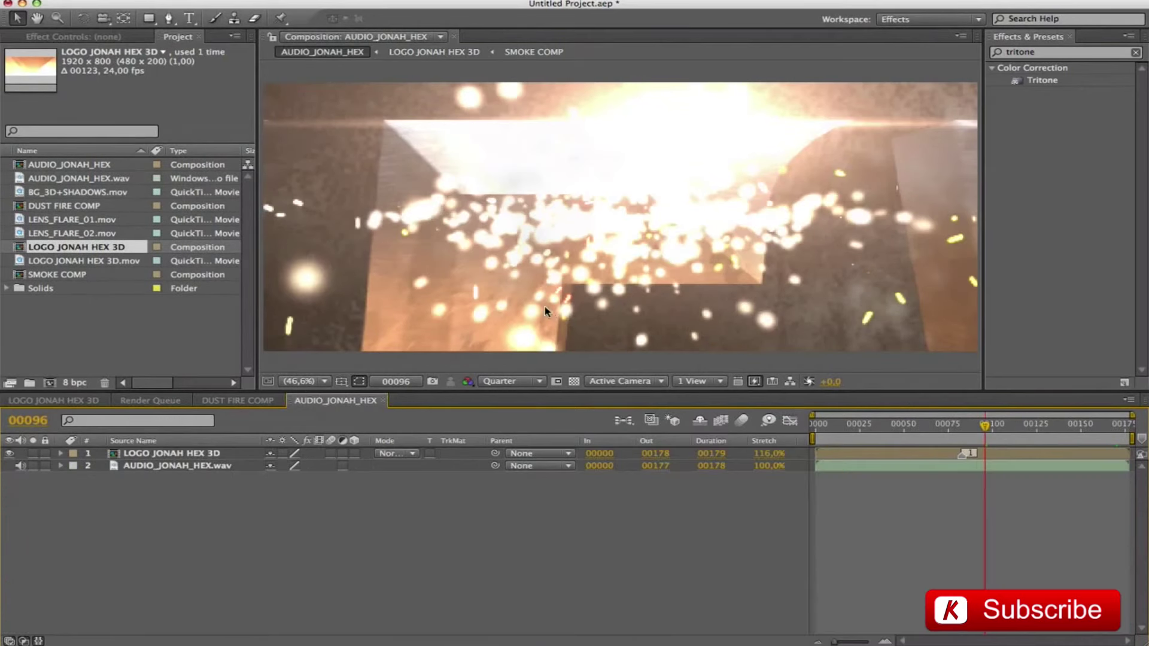
click(860, 426)
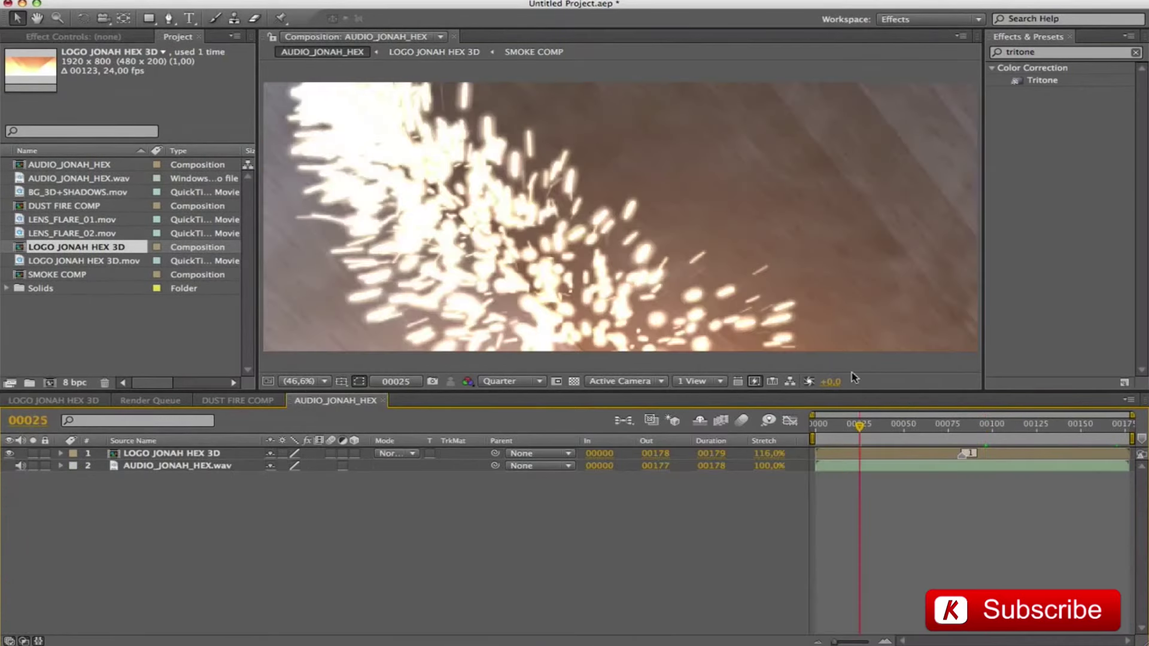
key(Home)
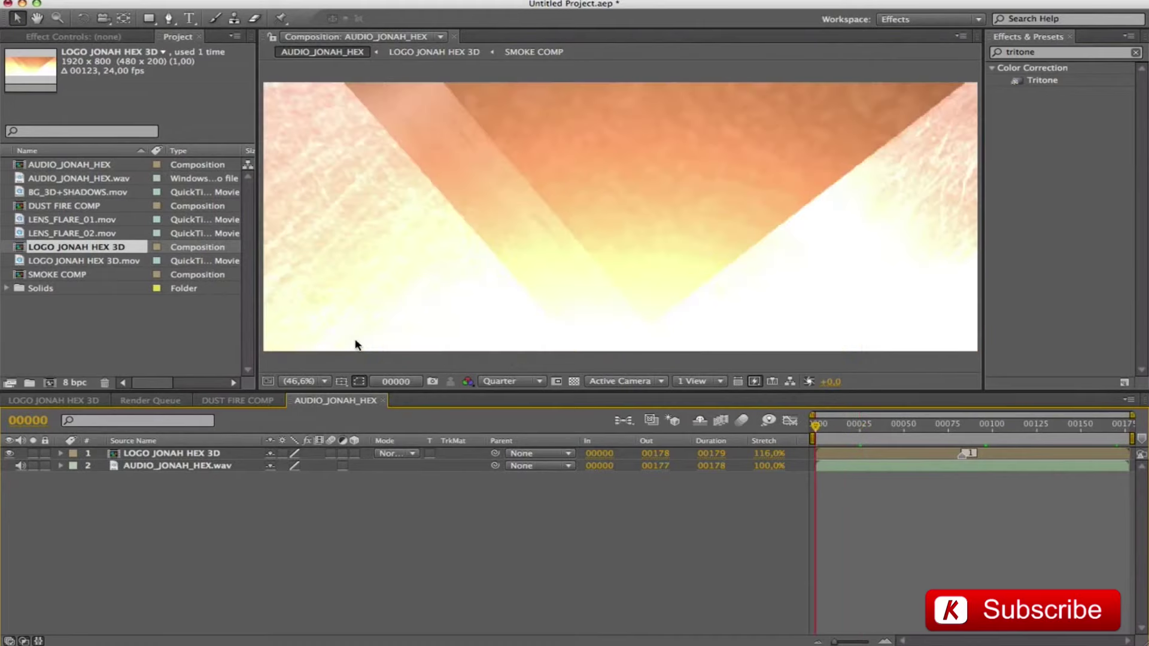
click(41, 167)
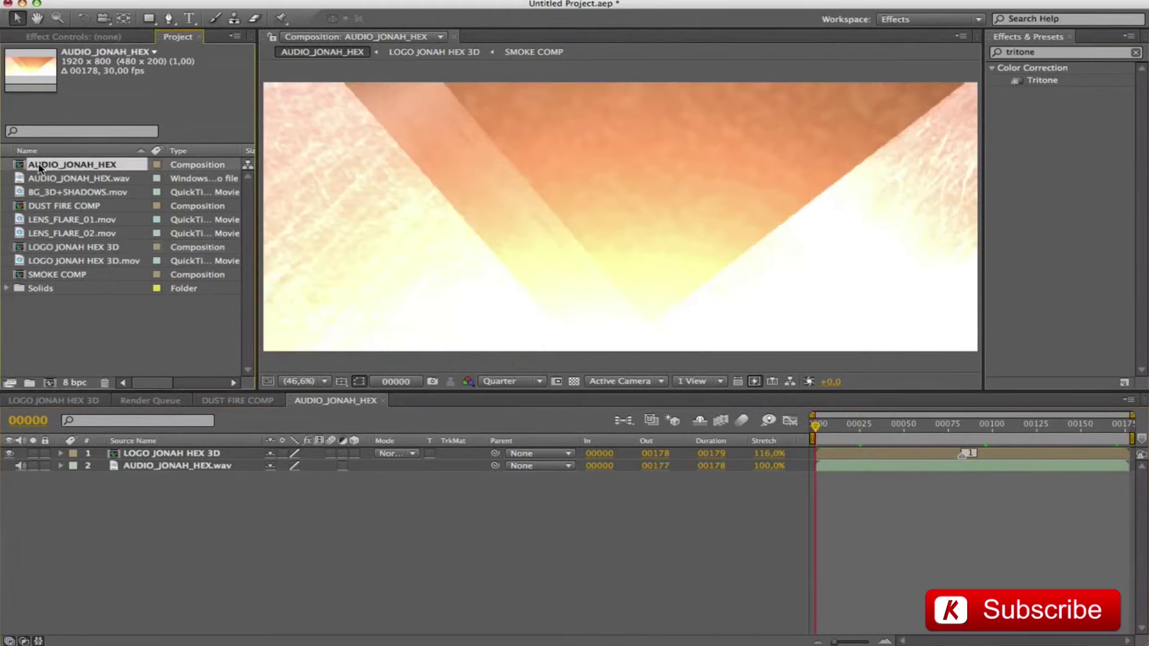
key(Return)
drag(29, 164, 58, 164)
key(BackSpace)
key(BackSpace)
key(BackSpace)
key(BackSpace)
key(BackSpace)
key(BackSpace)
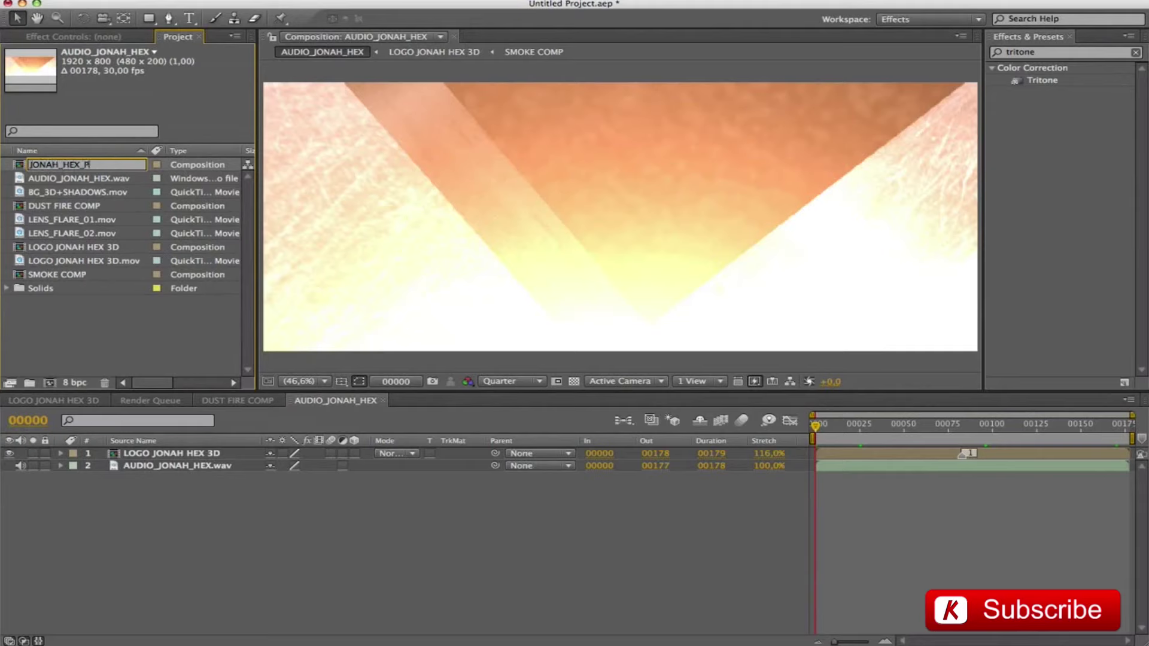
key(Return)
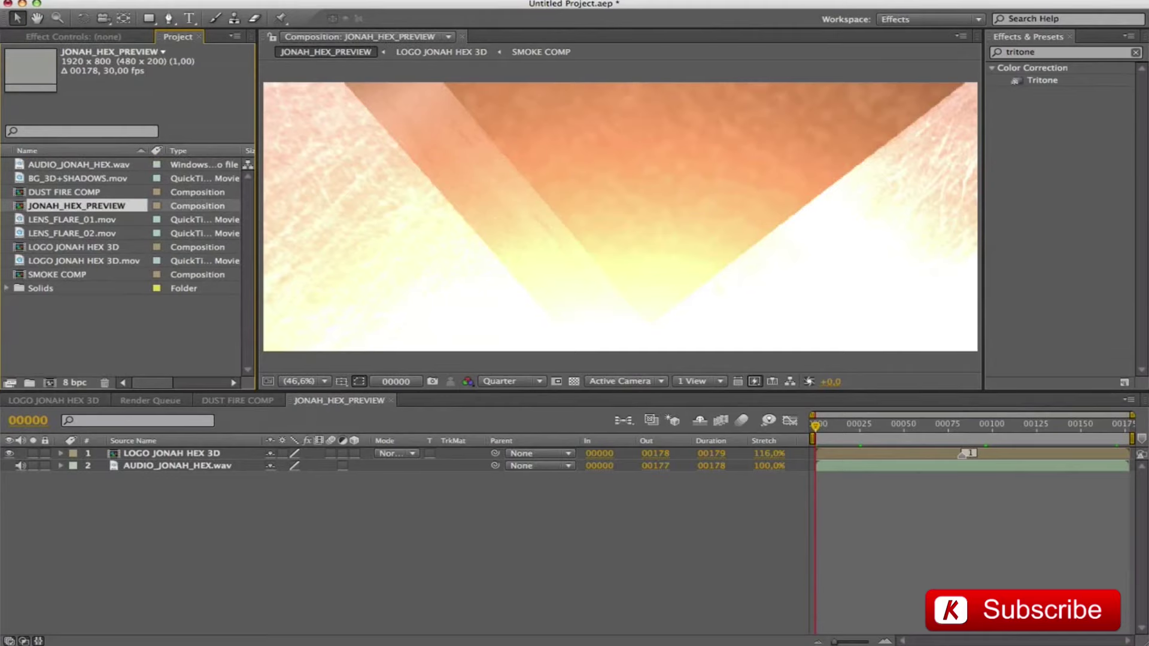
Queue JONAH_HEX_PREVIEW for rendering as a QuickTime movie without project link or XMP metadata and with 48 kHz, 16-bit stereo audio output.
key(super+m)
click(140, 493)
click(647, 180)
click(638, 196)
click(406, 504)
click(398, 520)
click(397, 520)
click(706, 245)
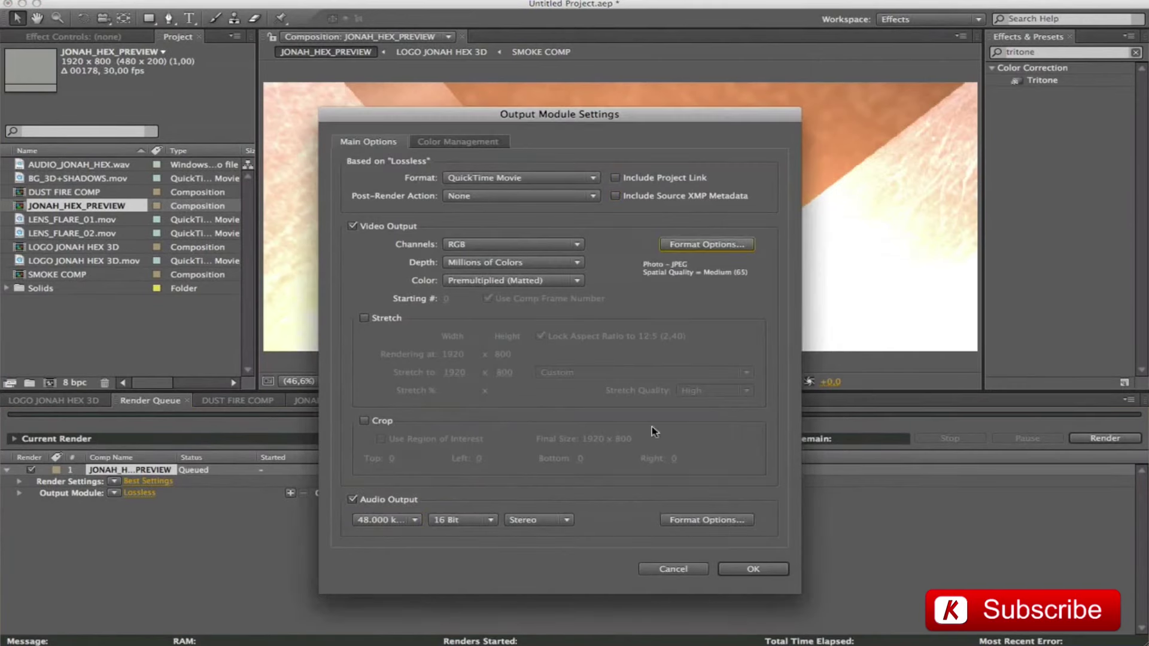
click(752, 570)
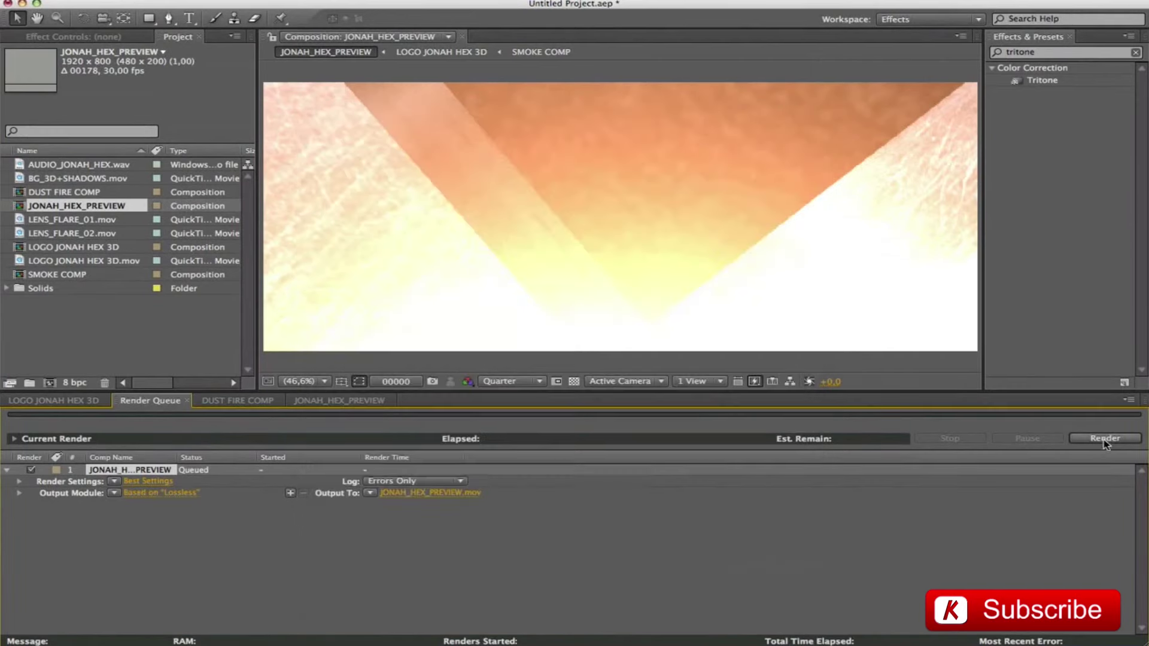
Render the queued composition, play the finished JONAH_HEX_PREVIEW.mov in QuickTime Player and close it.
click(1105, 439)
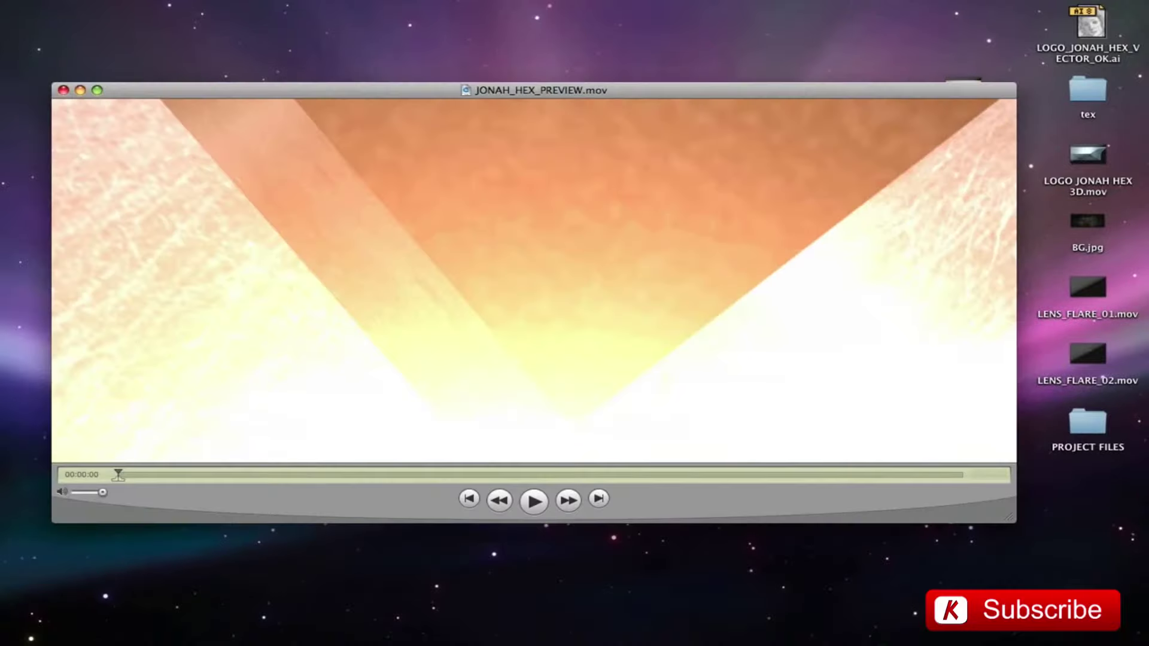
key(space)
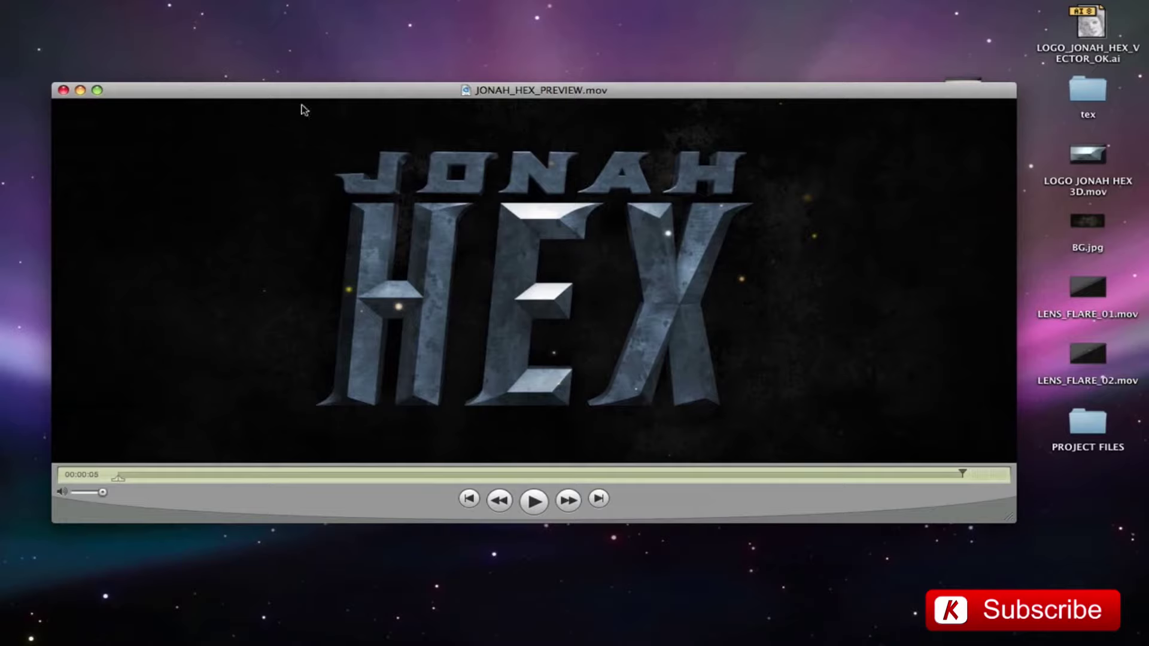
key(super+w)
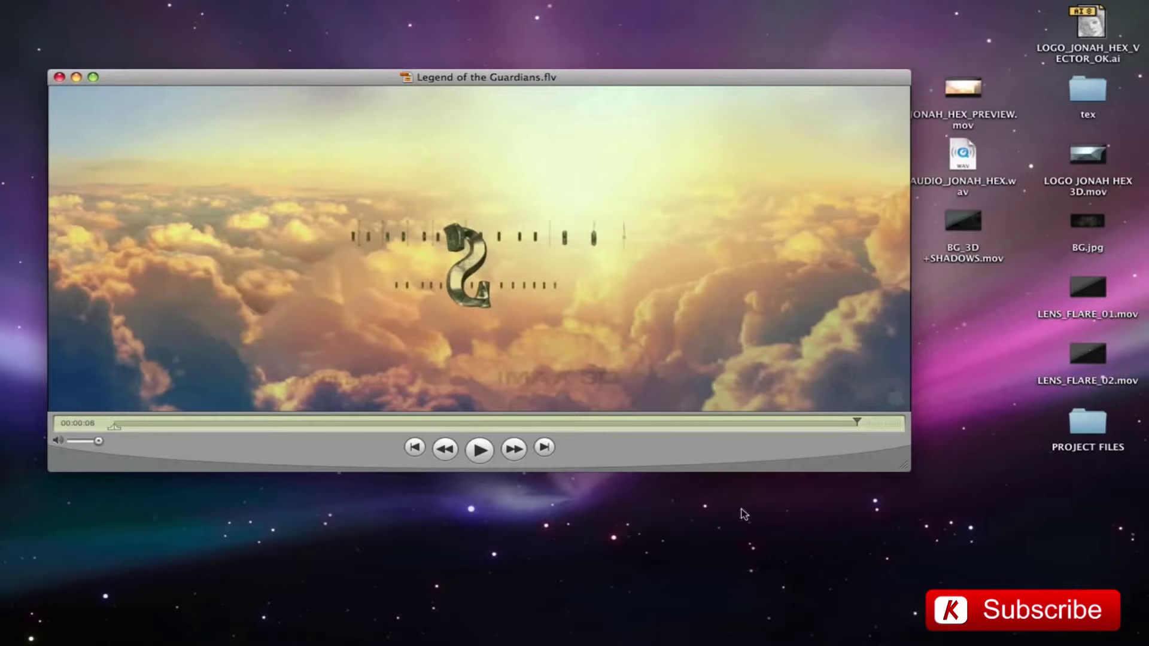
Play the Legend of the Guardians.flv clip and dismiss its window.
key(space)
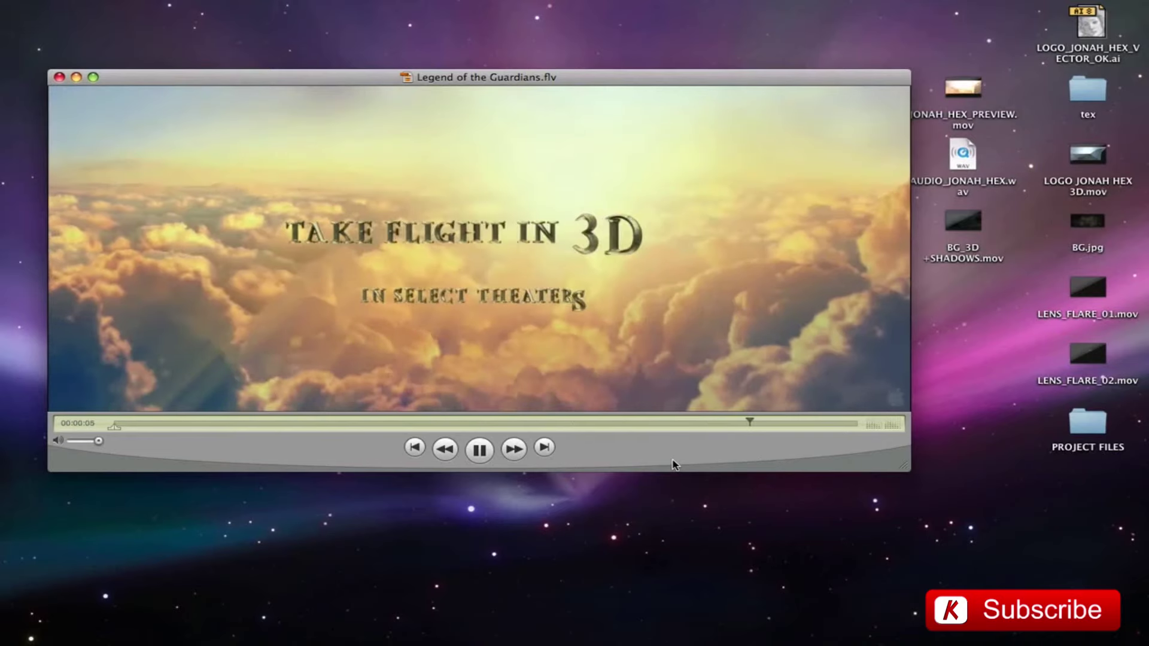
key(space)
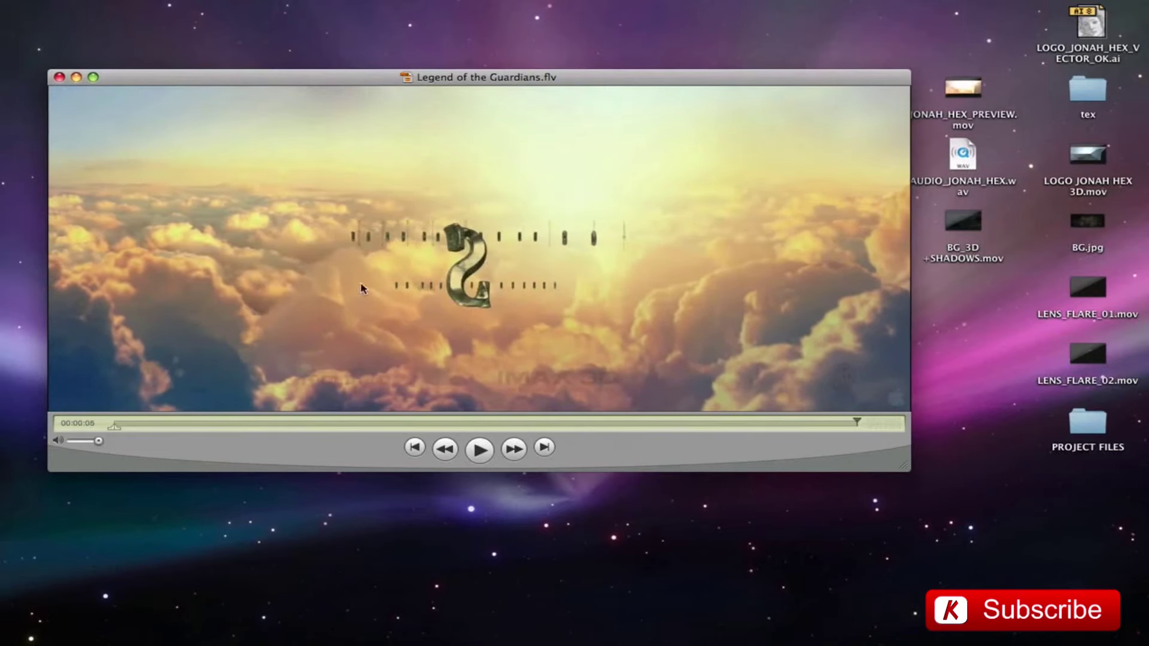
double_click(337, 78)
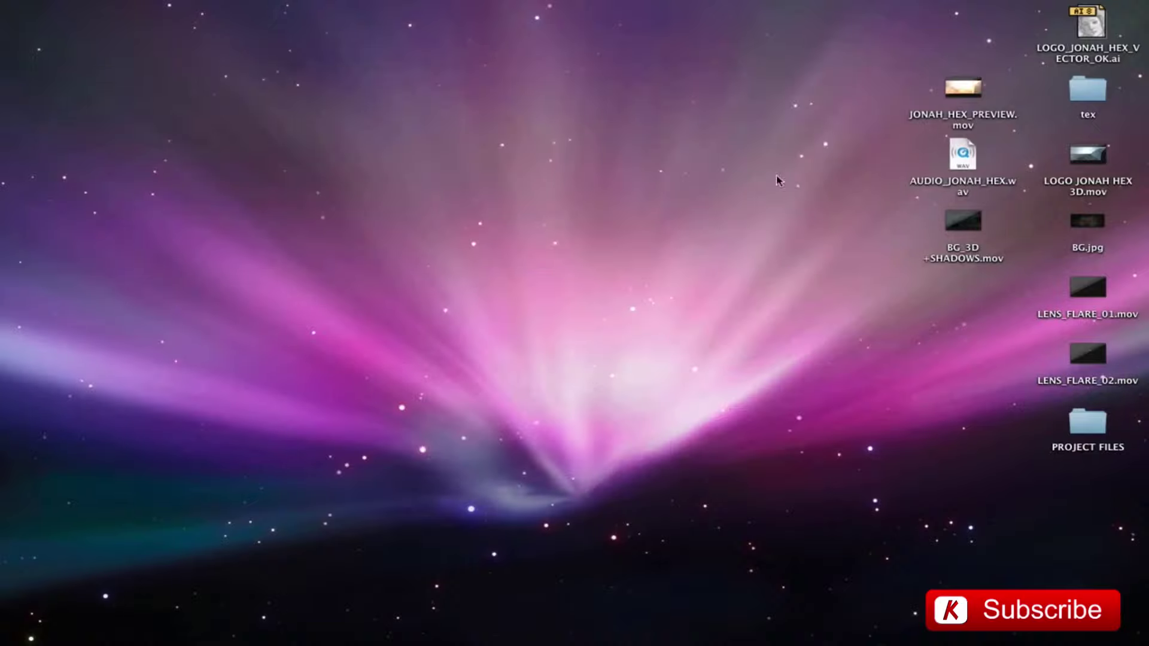